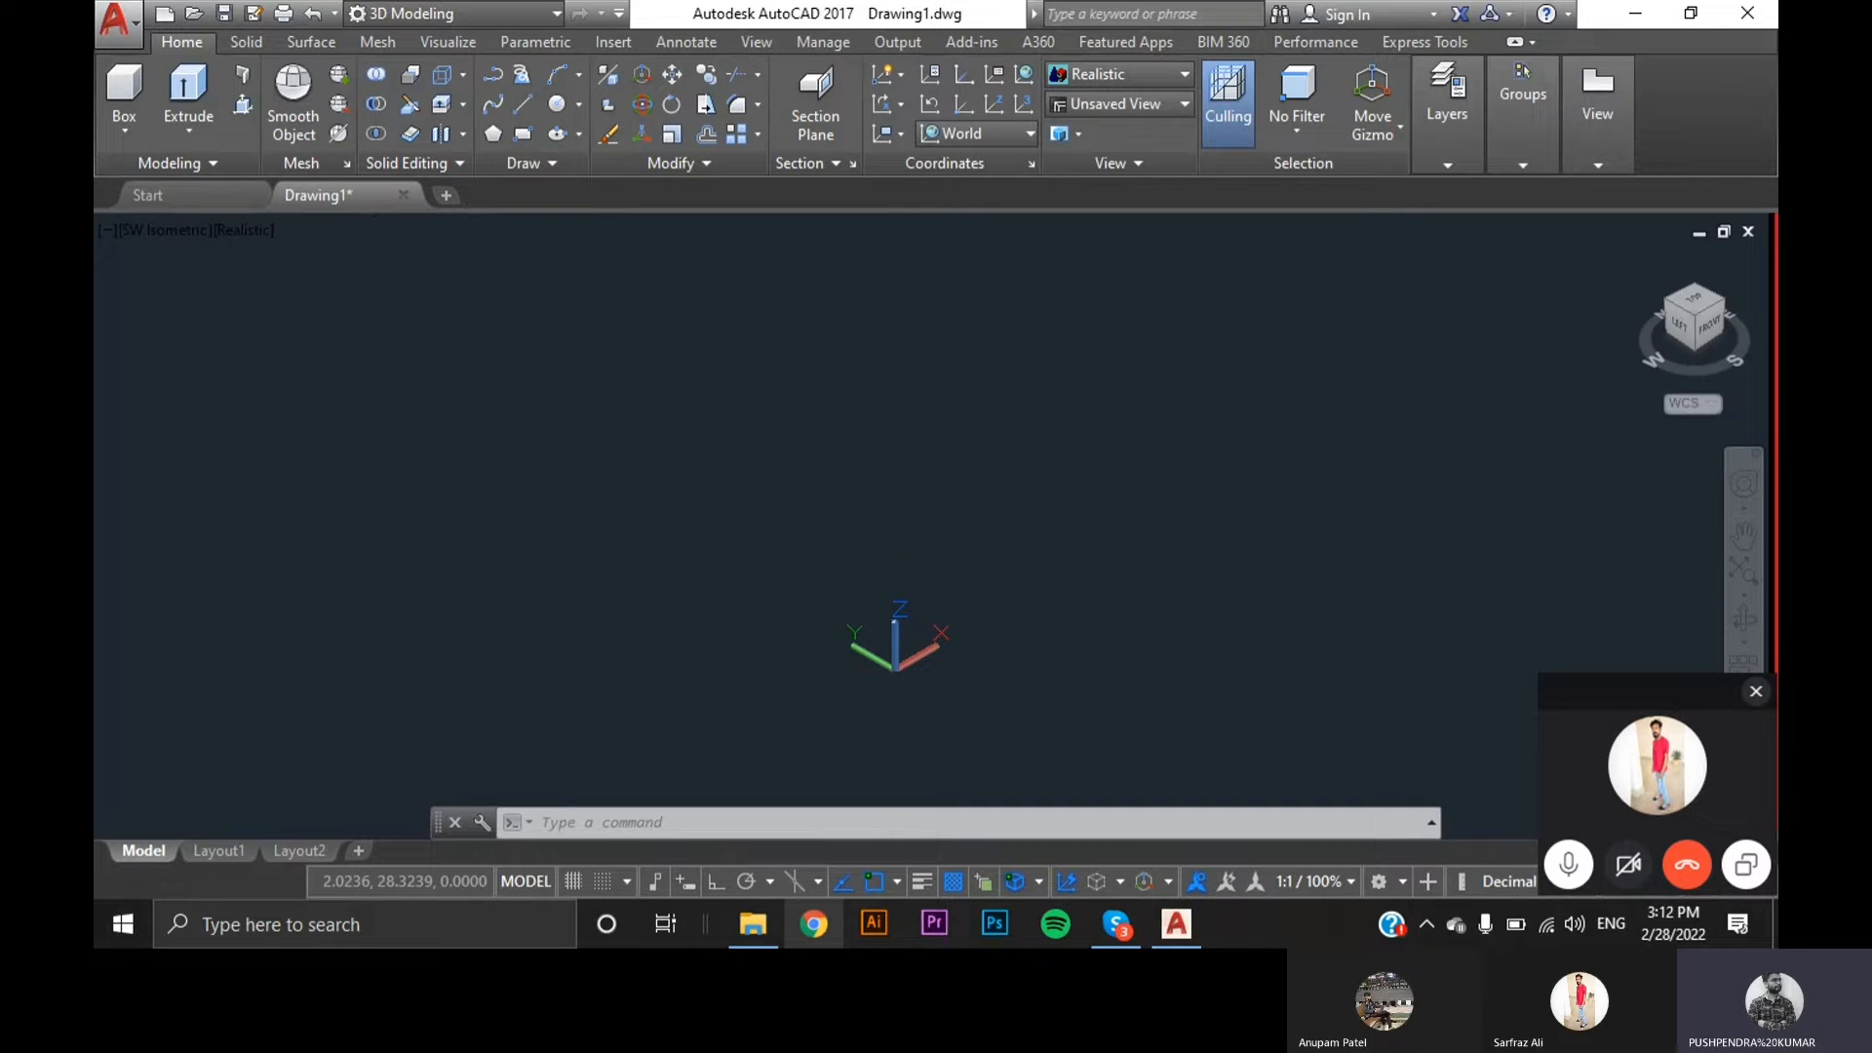
# - Switch the viewport from the isometric view to the Top view
pyautogui.click(167, 230)
pyautogui.click(220, 304)
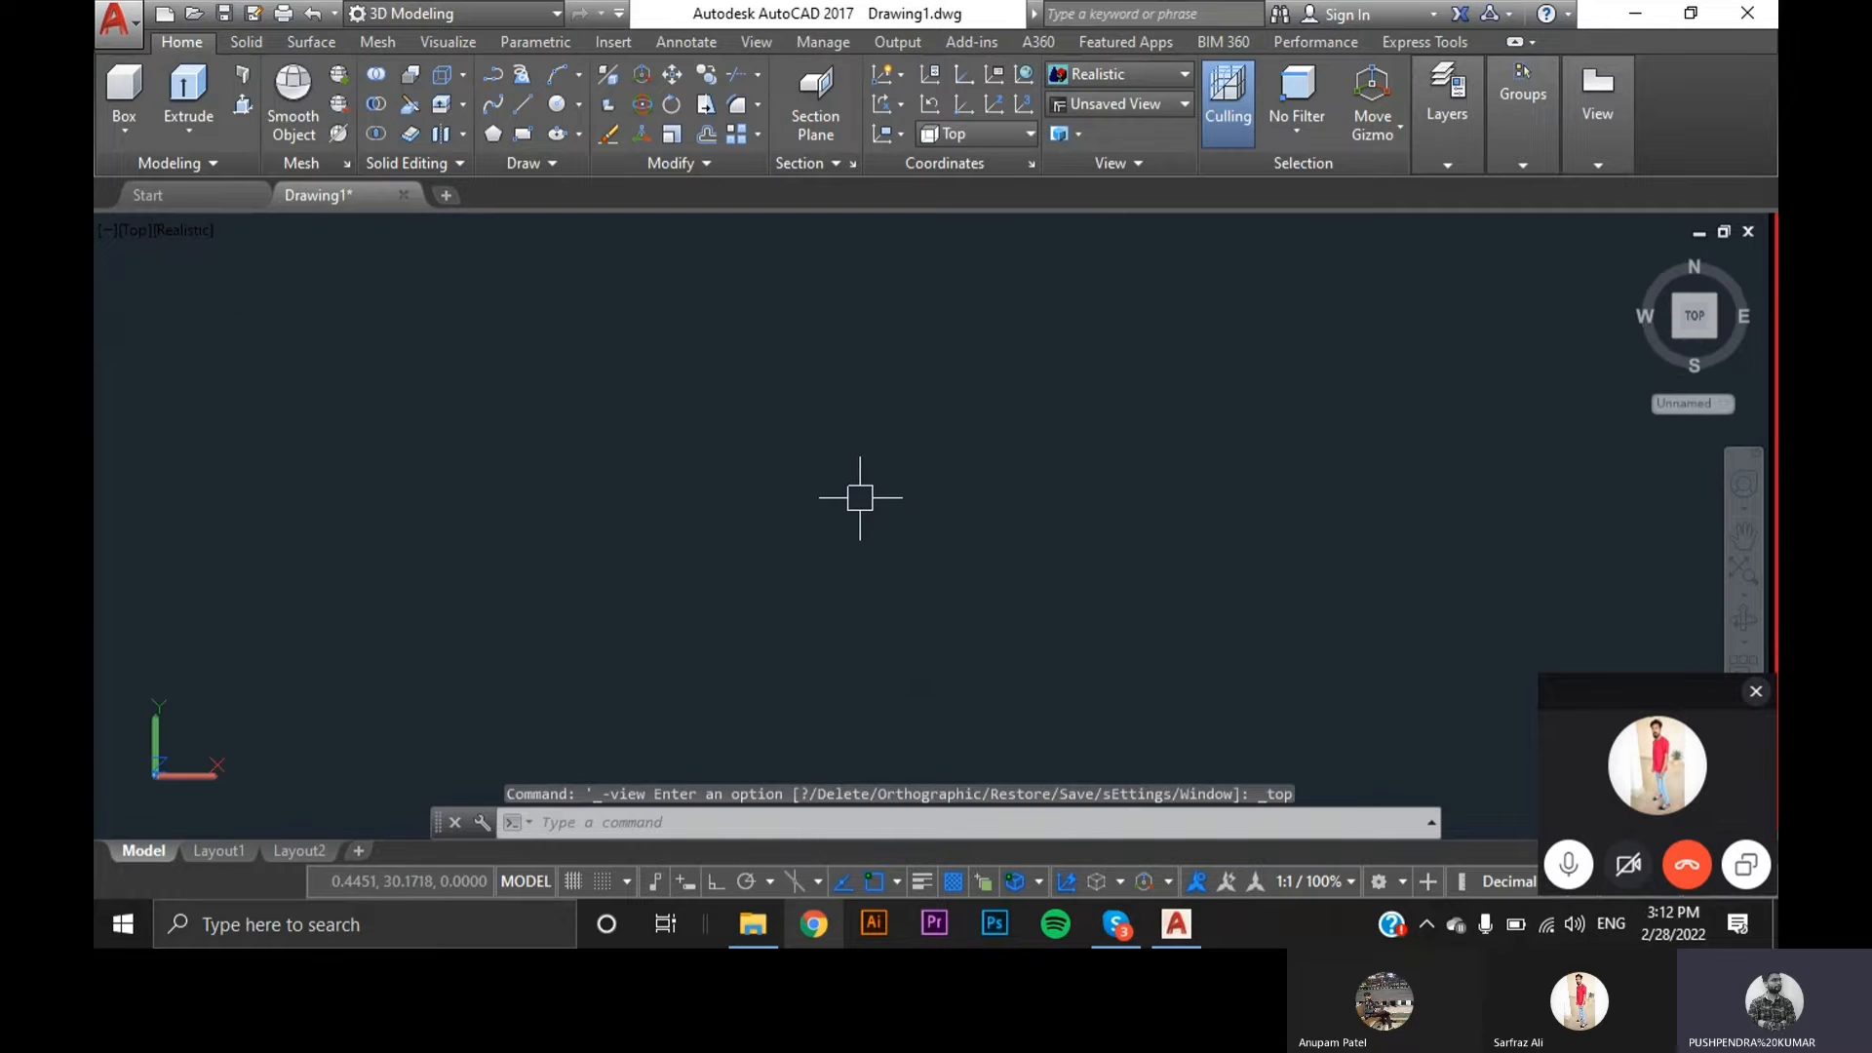
pyautogui.press('Escape')
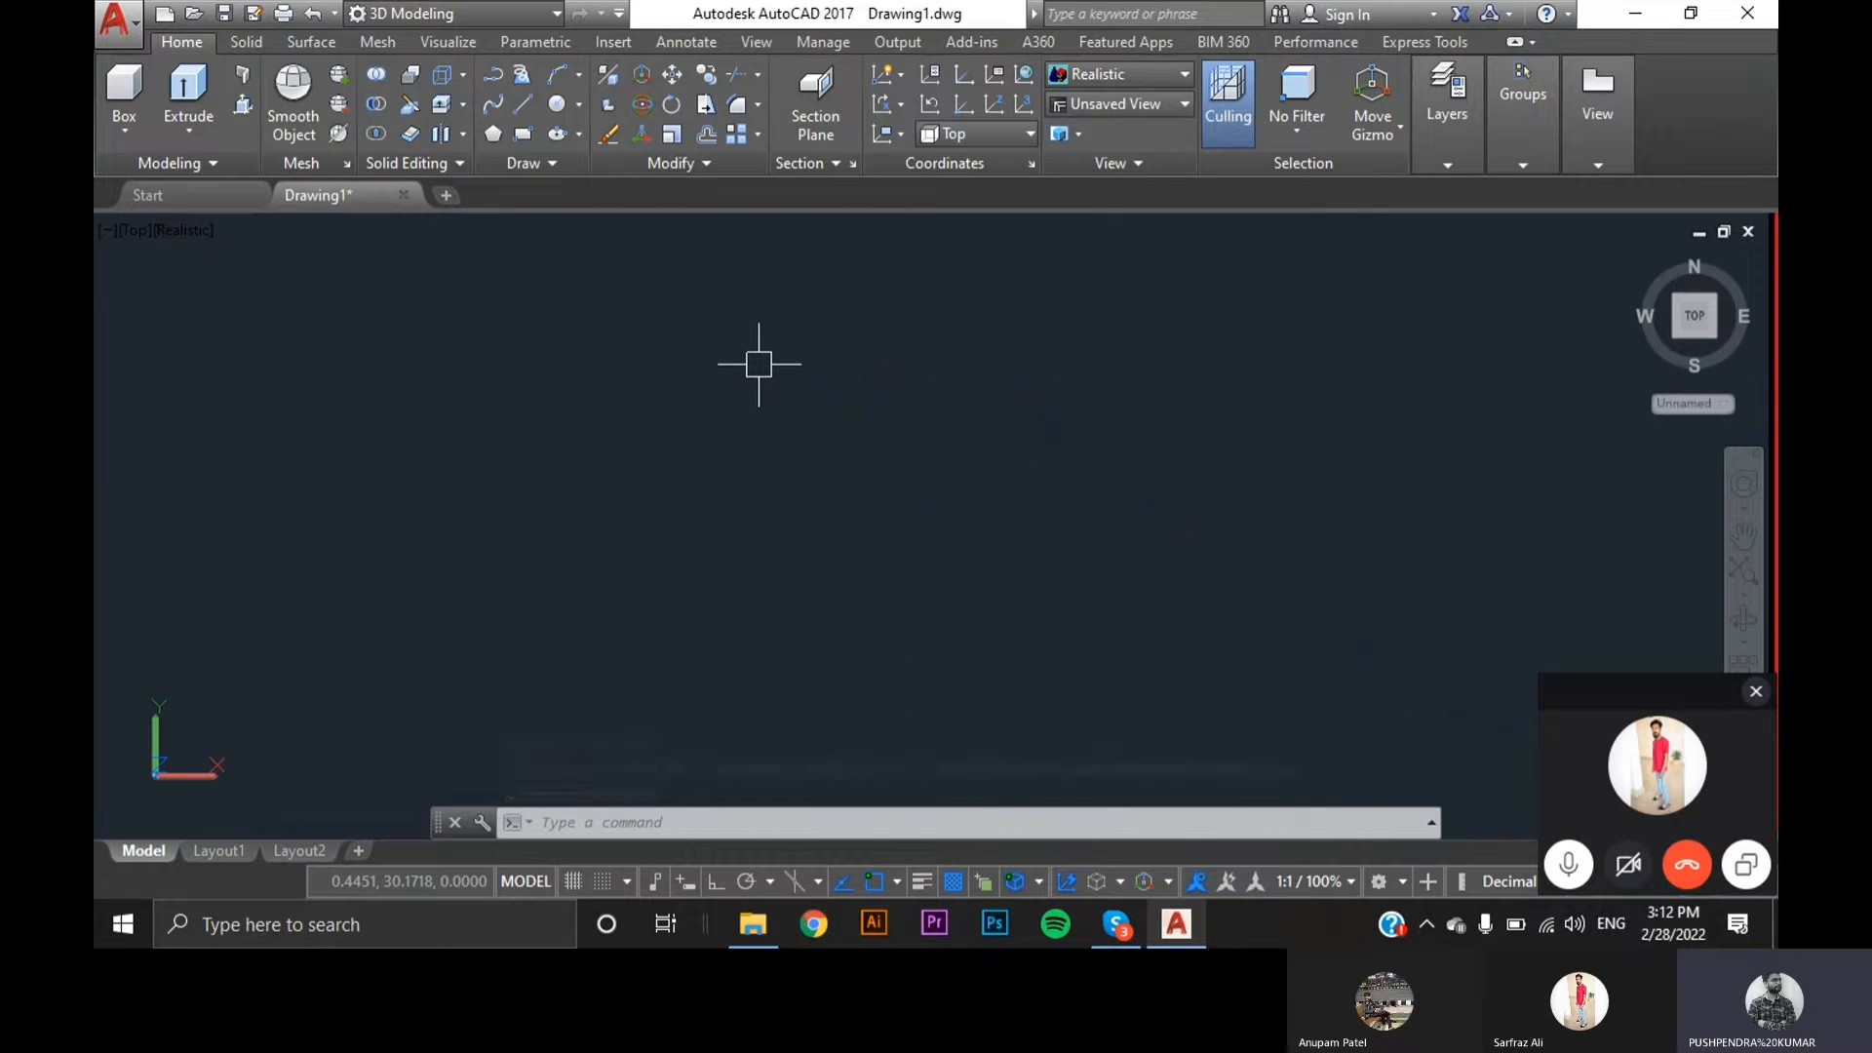
pyautogui.write('REC')
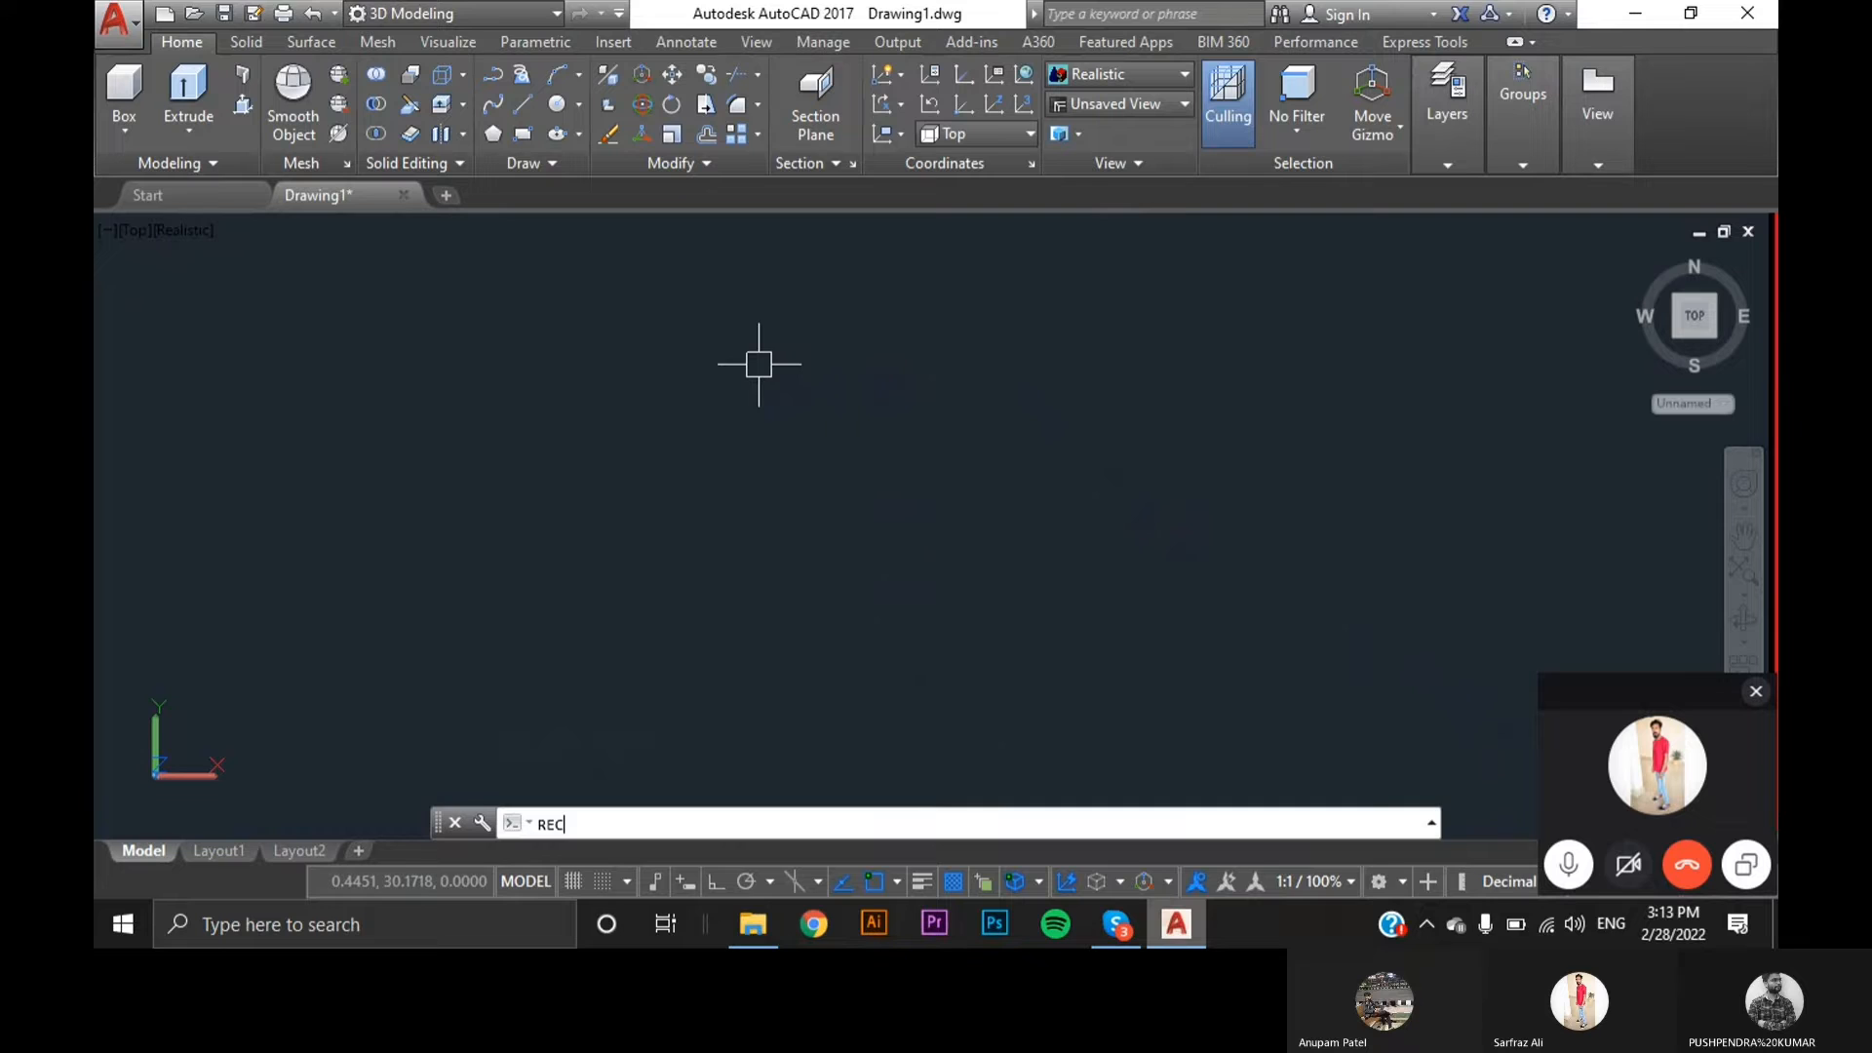
pyautogui.press('Return')
pyautogui.click(725, 377)
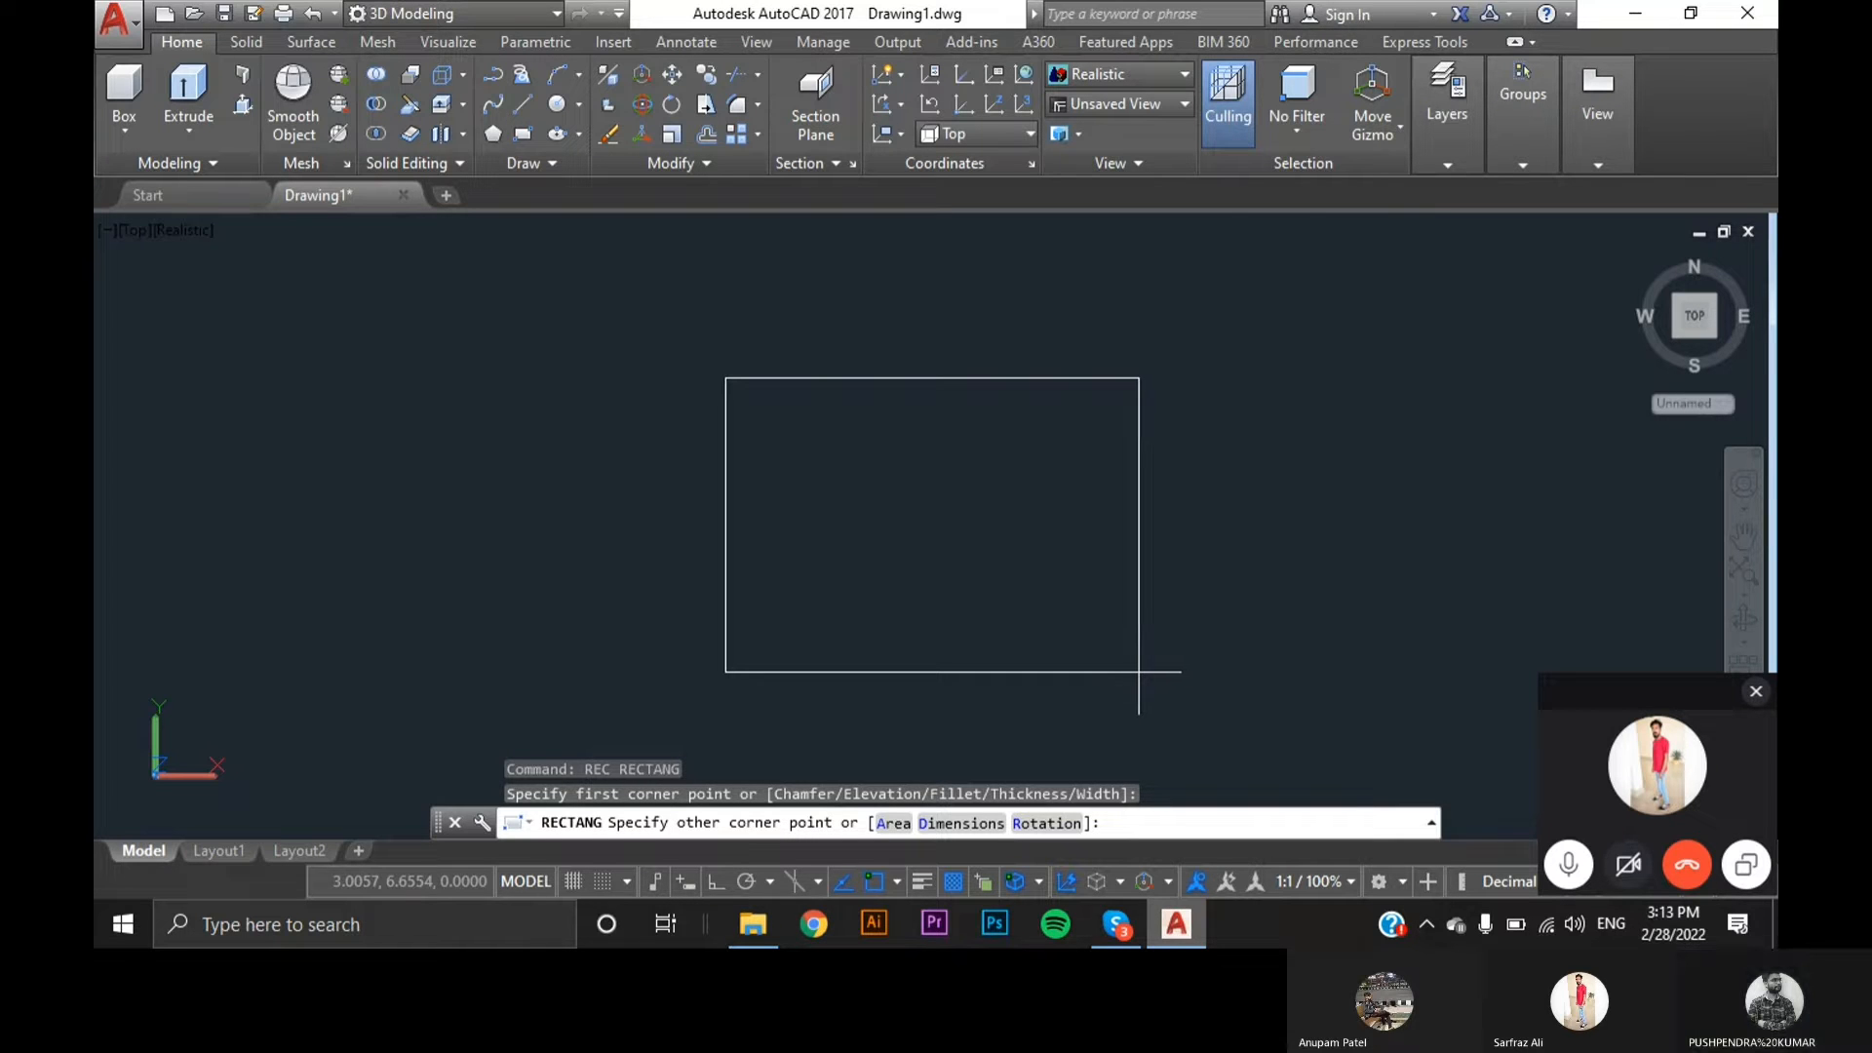
pyautogui.press('Escape')
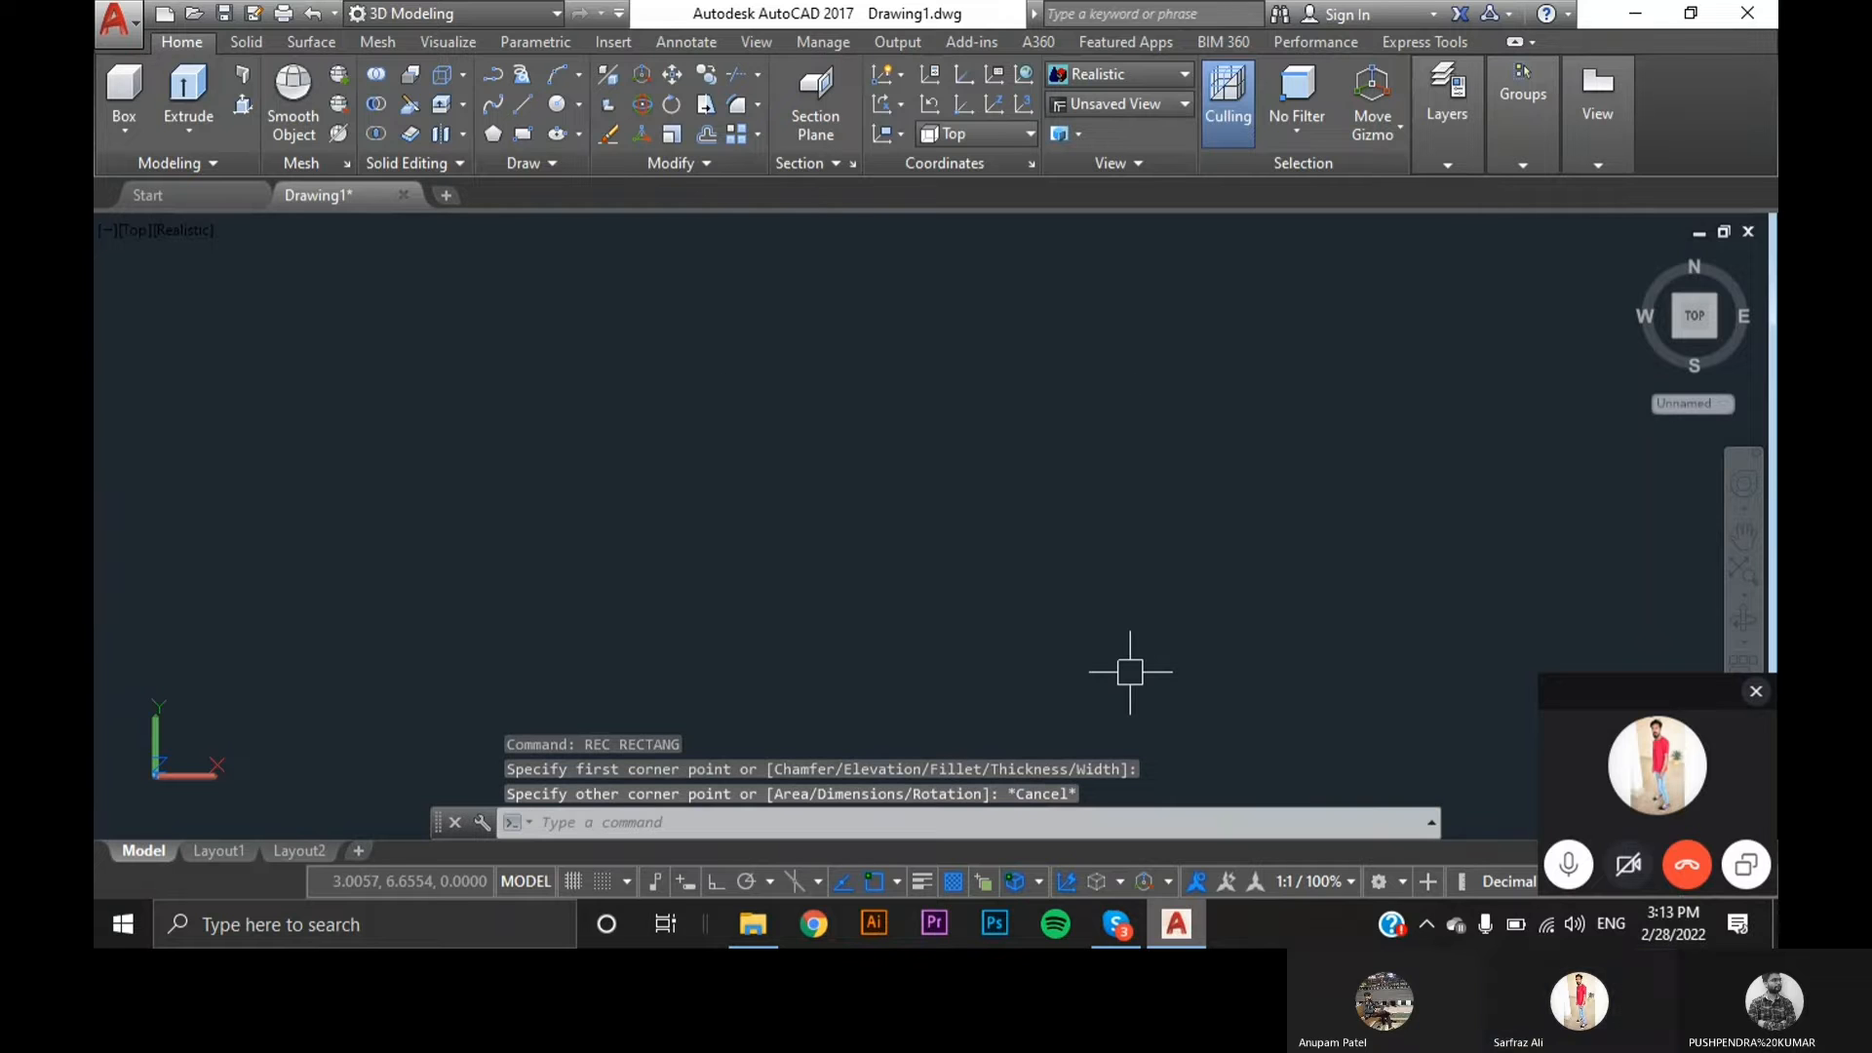
# - Set the drawing's length units to Engineering with 0'-0.00" precision
pyautogui.write('UN')
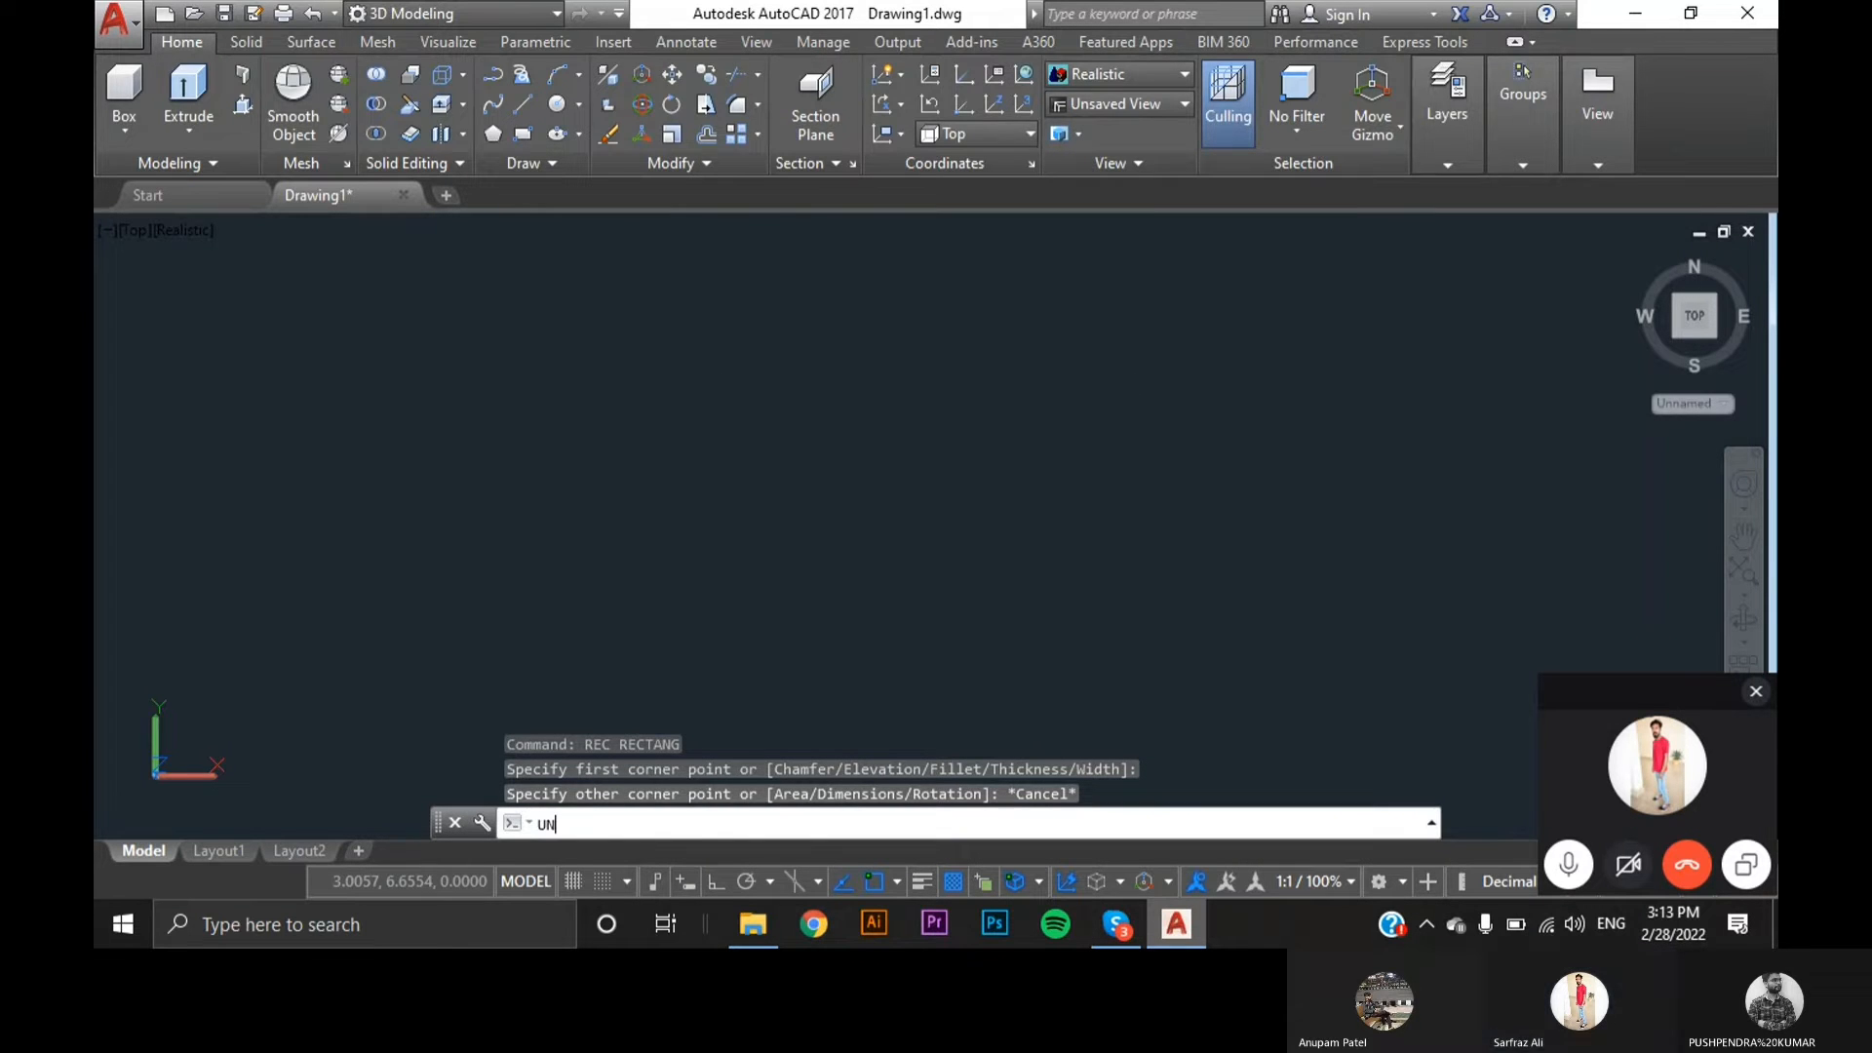
pyautogui.press('Return')
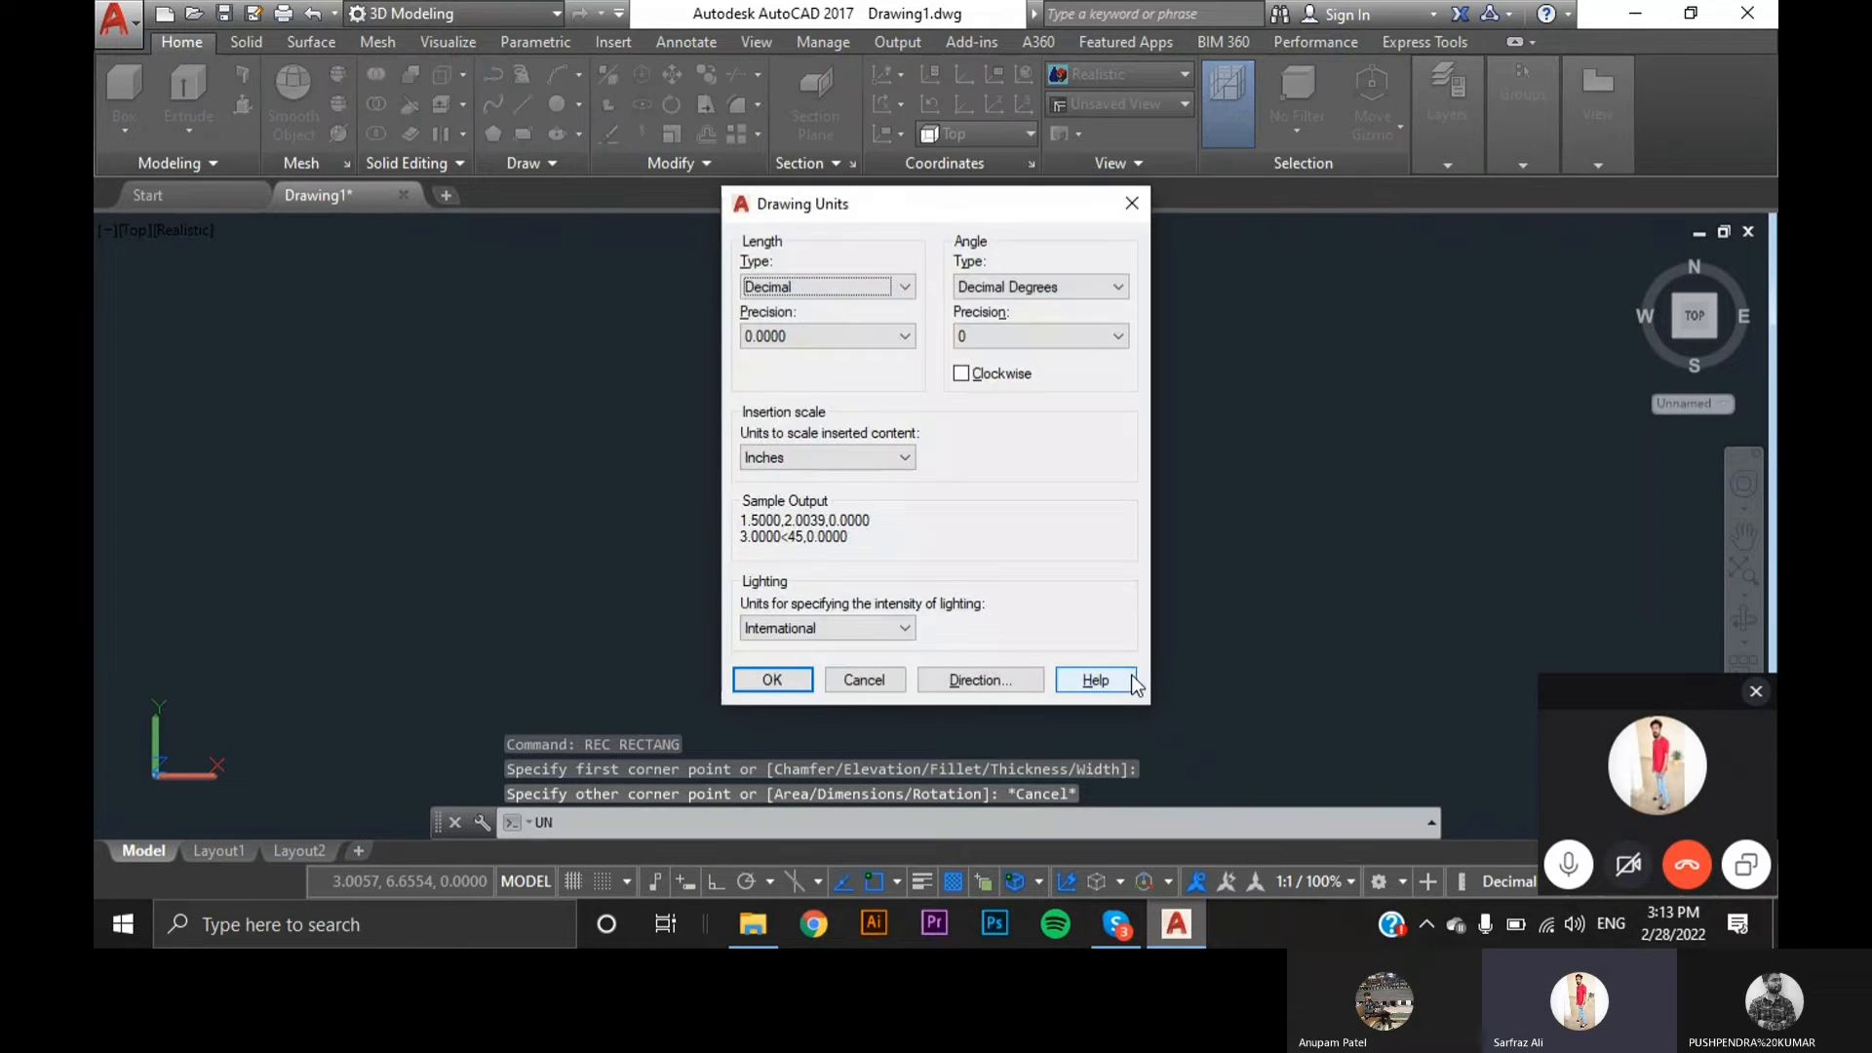
pyautogui.click(904, 289)
pyautogui.click(844, 341)
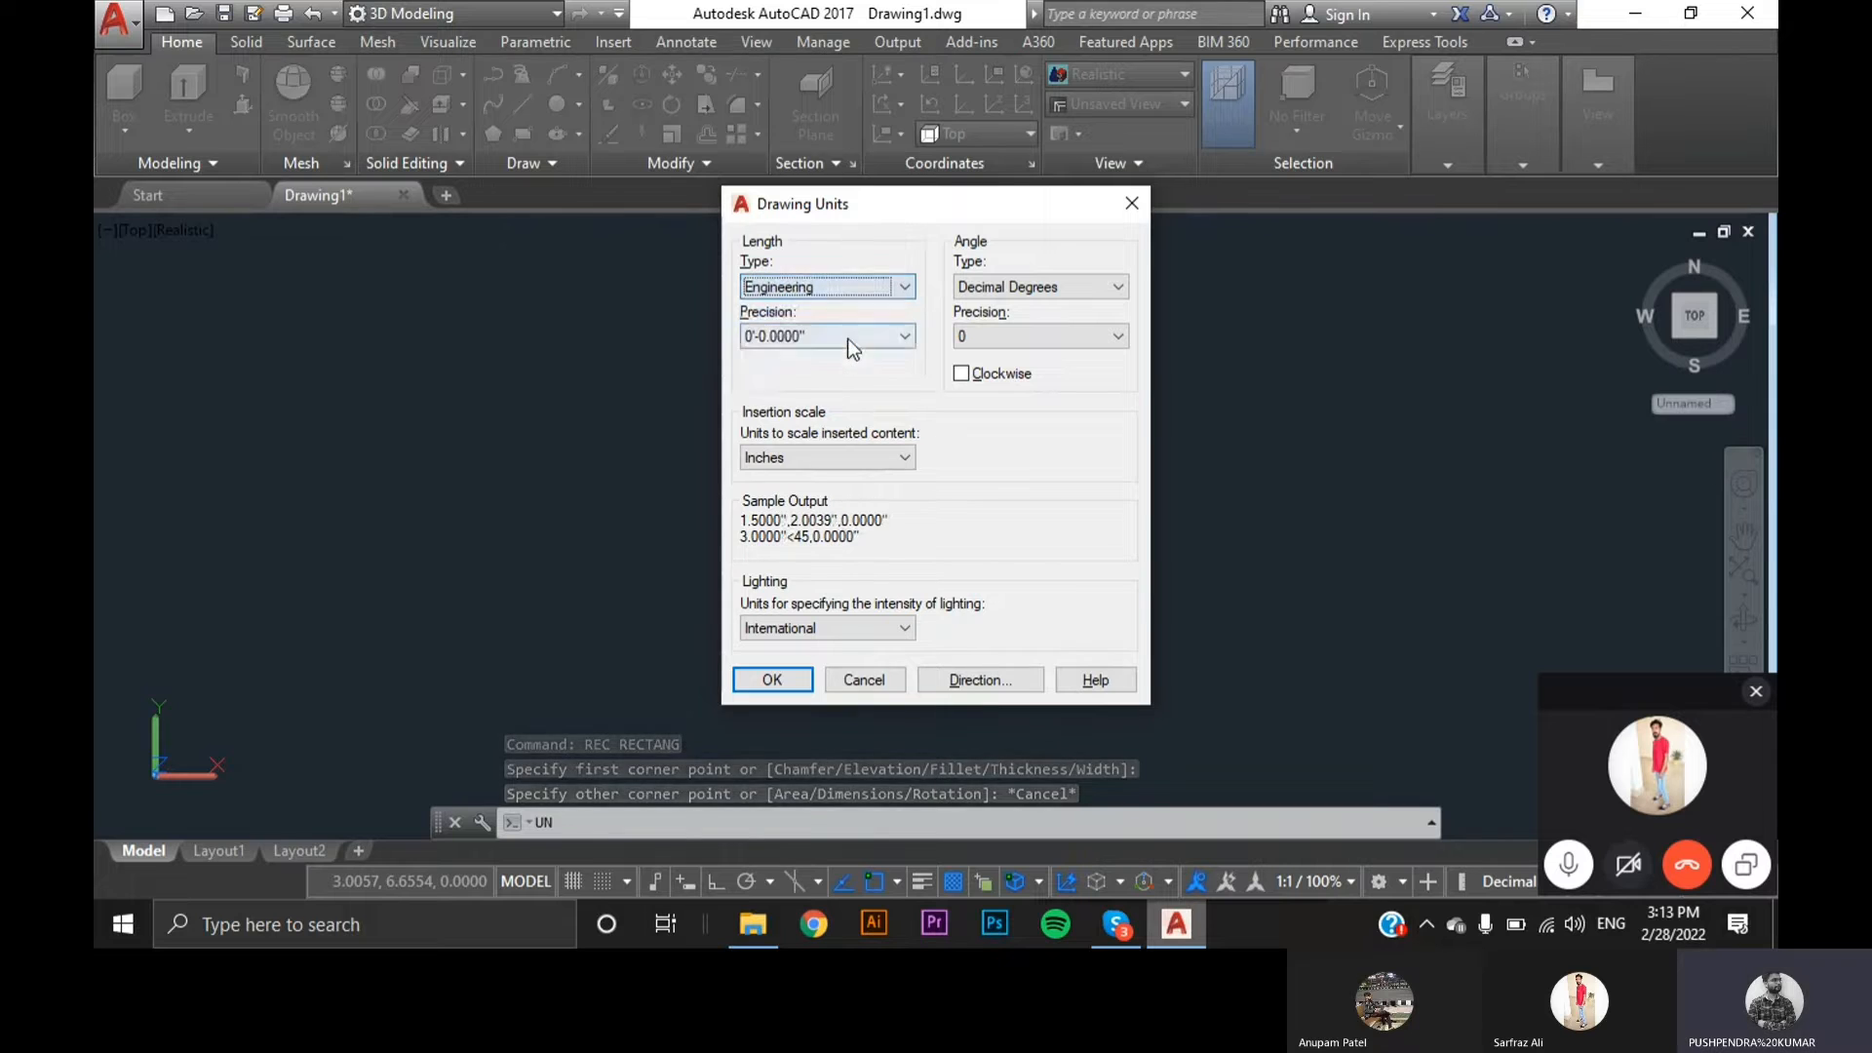
pyautogui.click(847, 337)
pyautogui.click(794, 389)
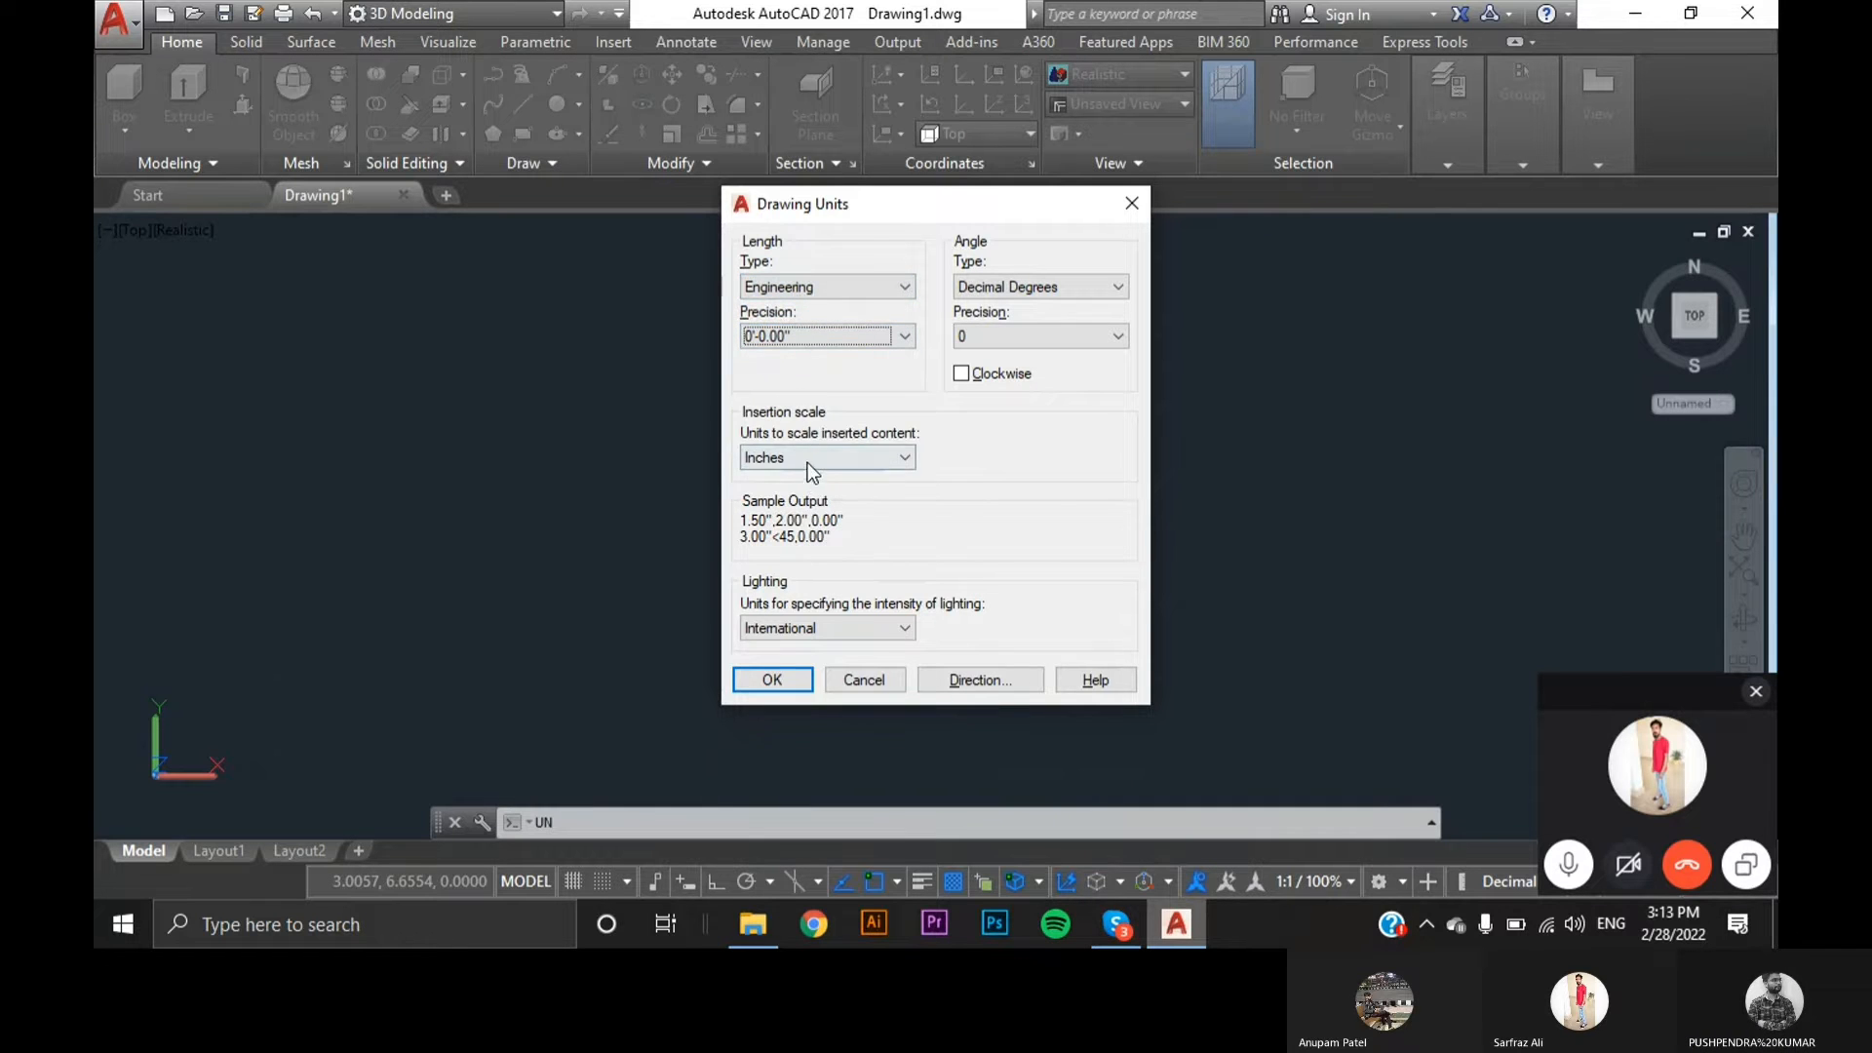
pyautogui.click(772, 680)
pyautogui.press('Escape')
pyautogui.press('Escape')
pyautogui.press('Escape')
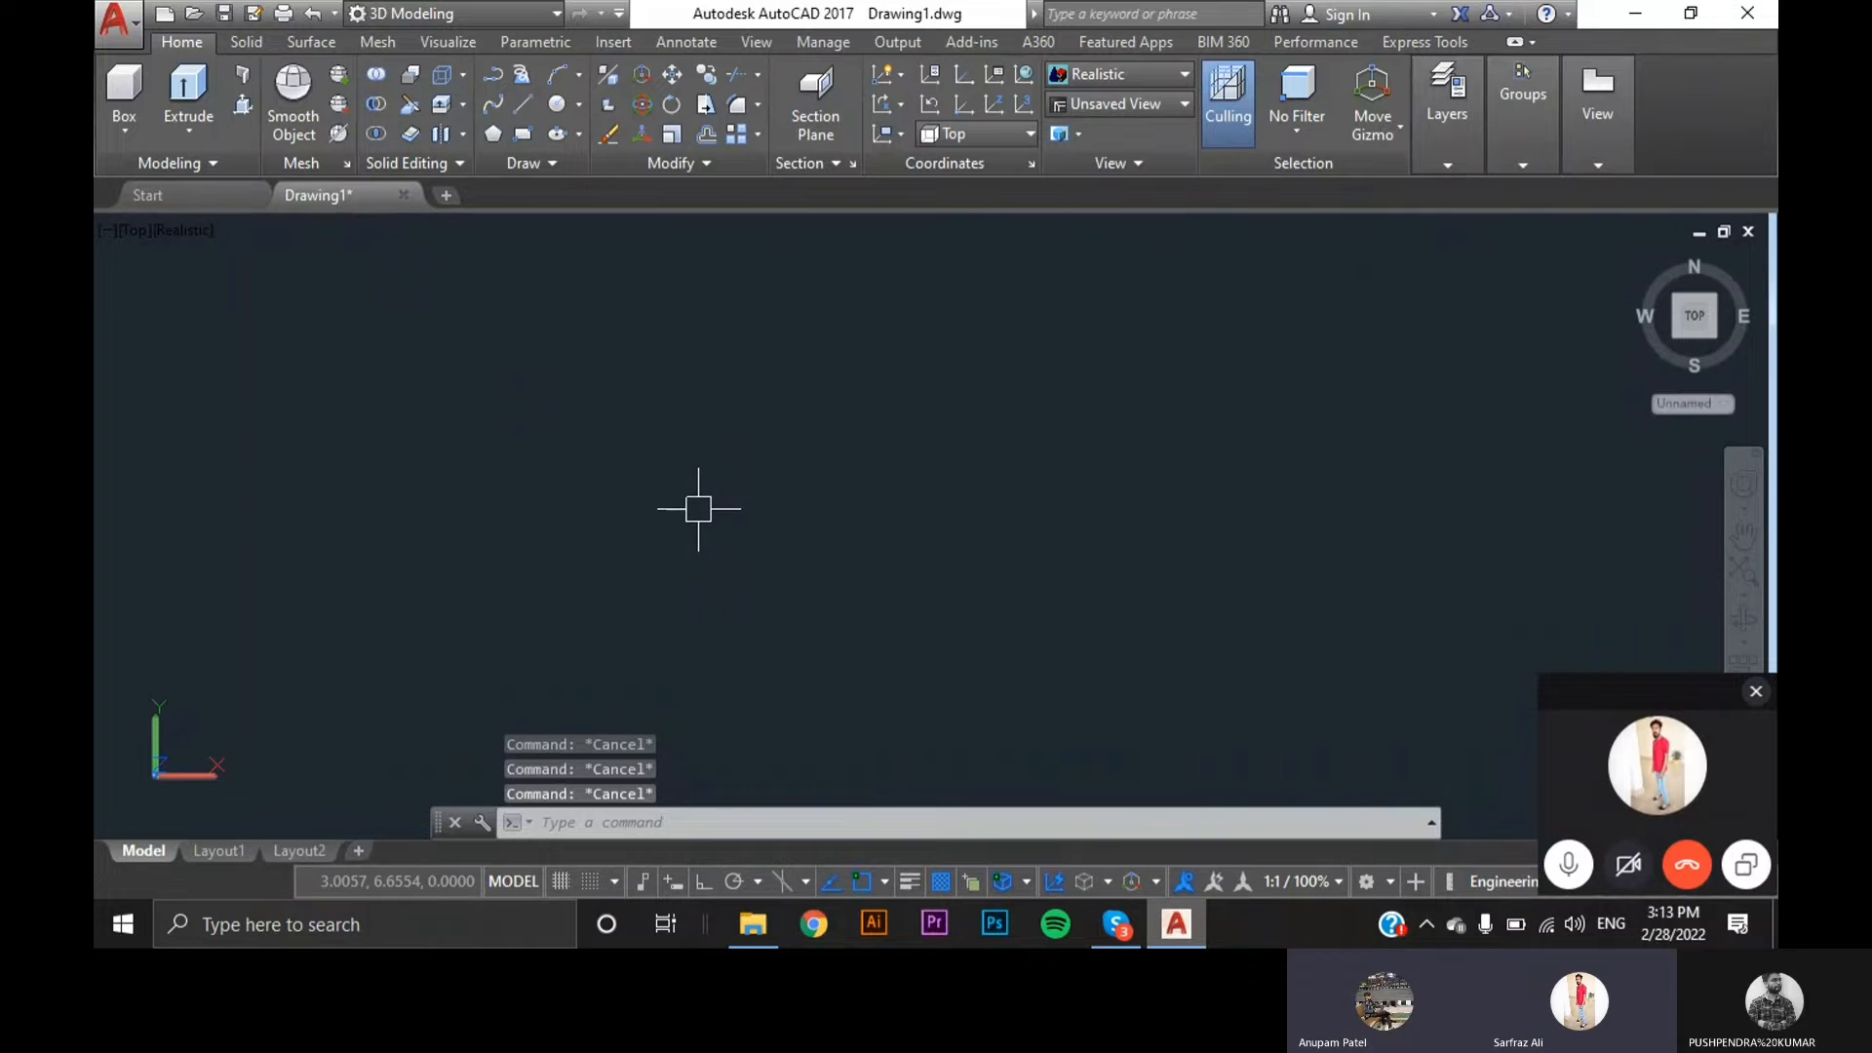
# - Set the Standard dimension style's primary units to Engineering with 0'-0.00" precision and make the style current
pyautogui.write('D')
pyautogui.press('Return')
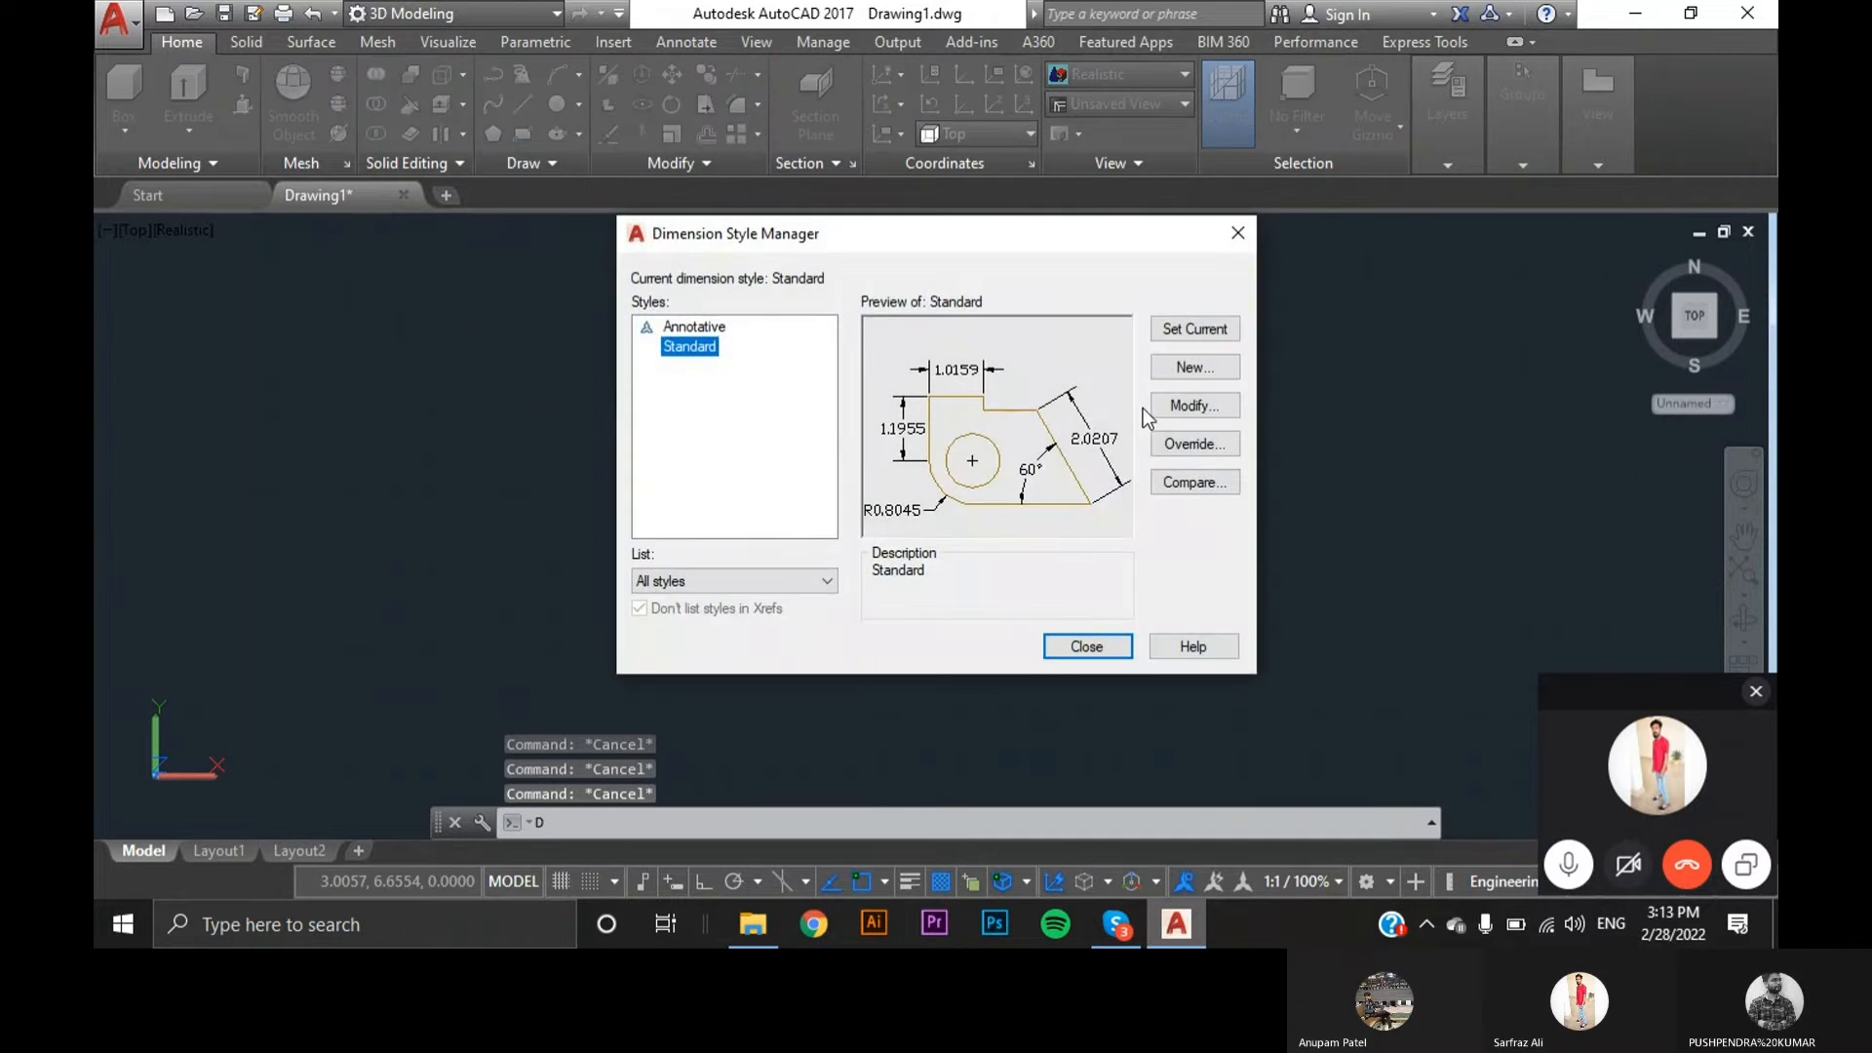
pyautogui.click(1169, 407)
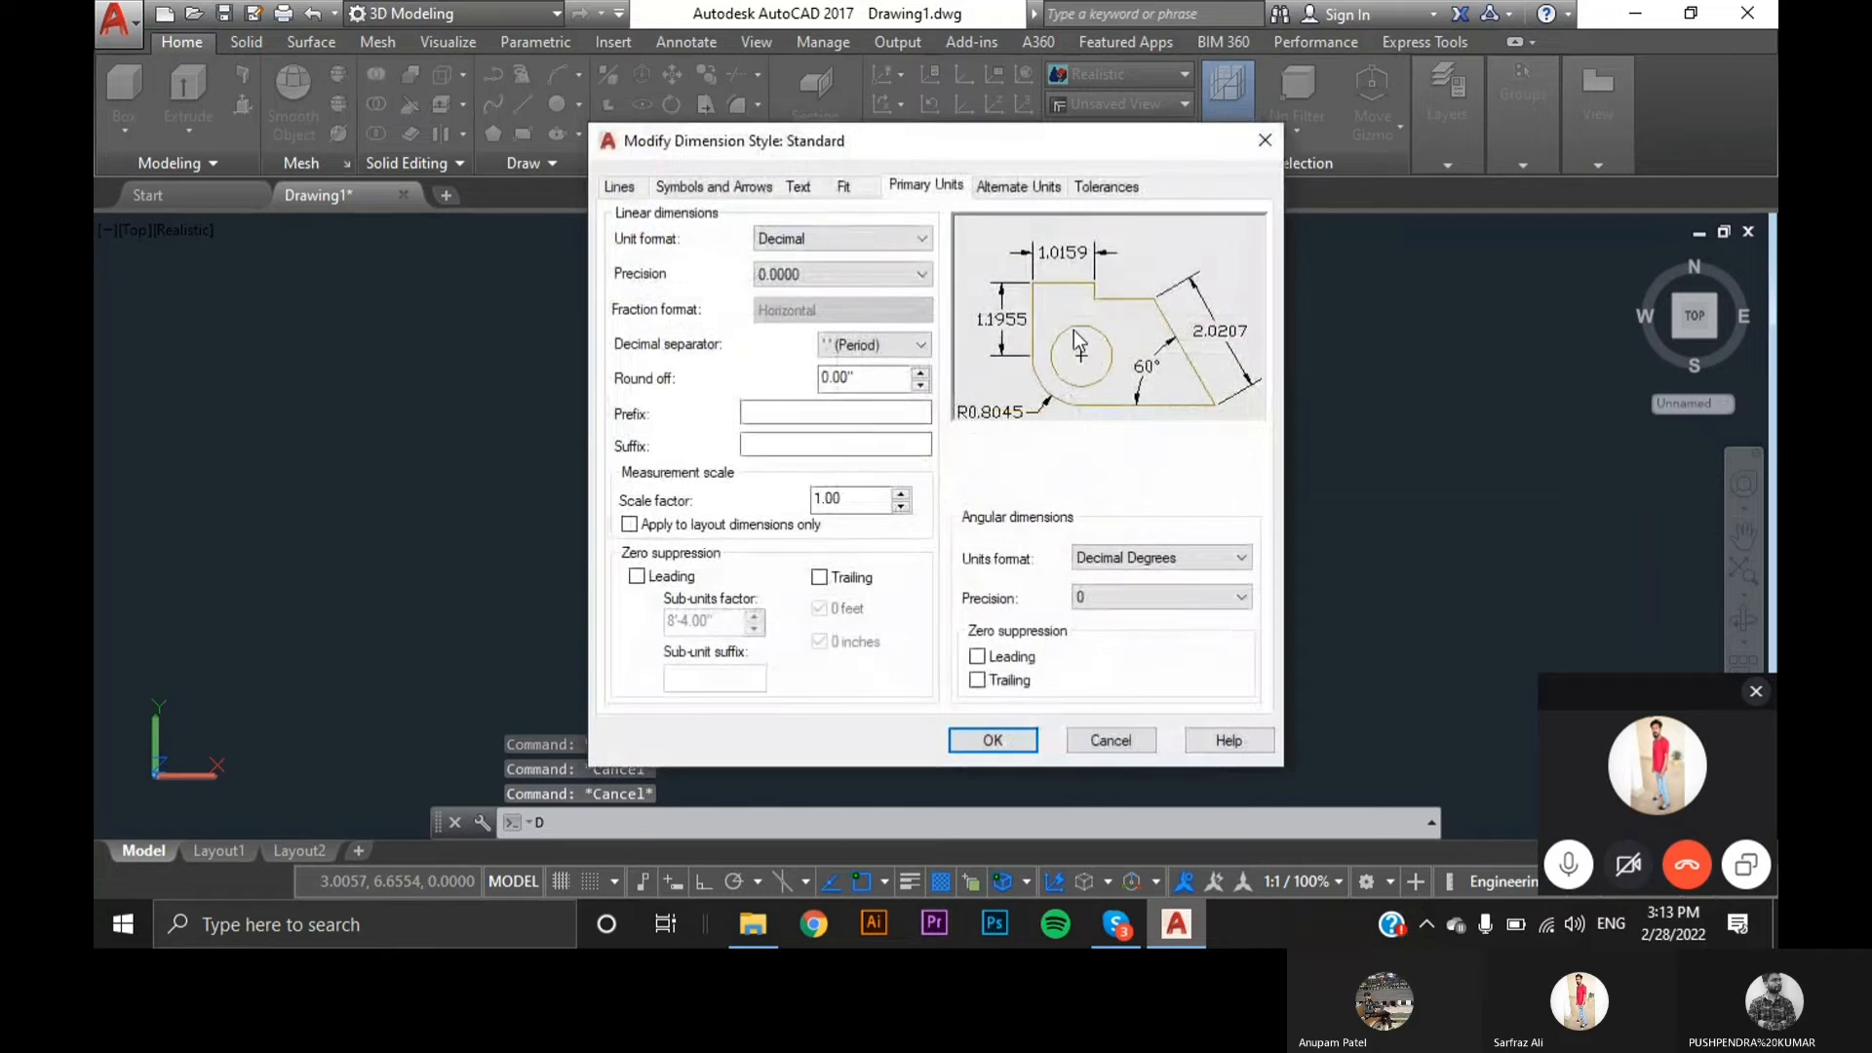
pyautogui.click(841, 238)
pyautogui.click(794, 291)
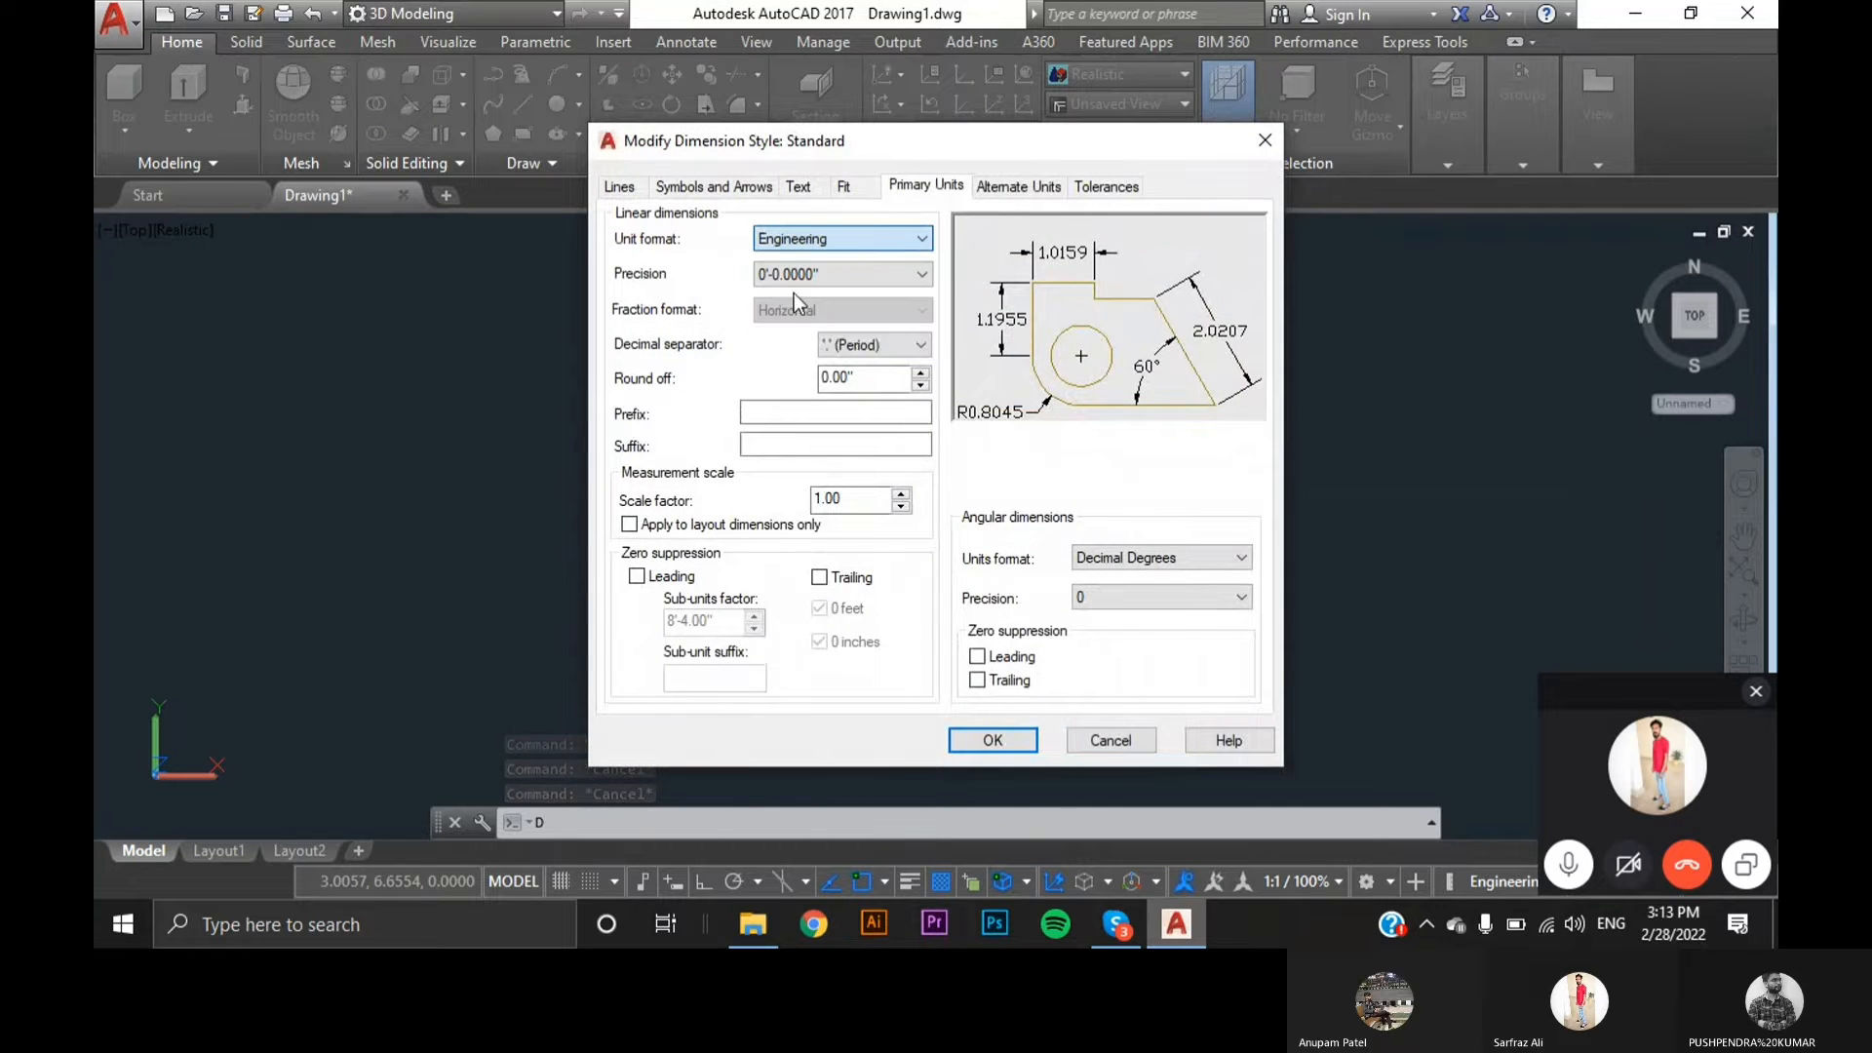
pyautogui.click(852, 273)
pyautogui.click(795, 324)
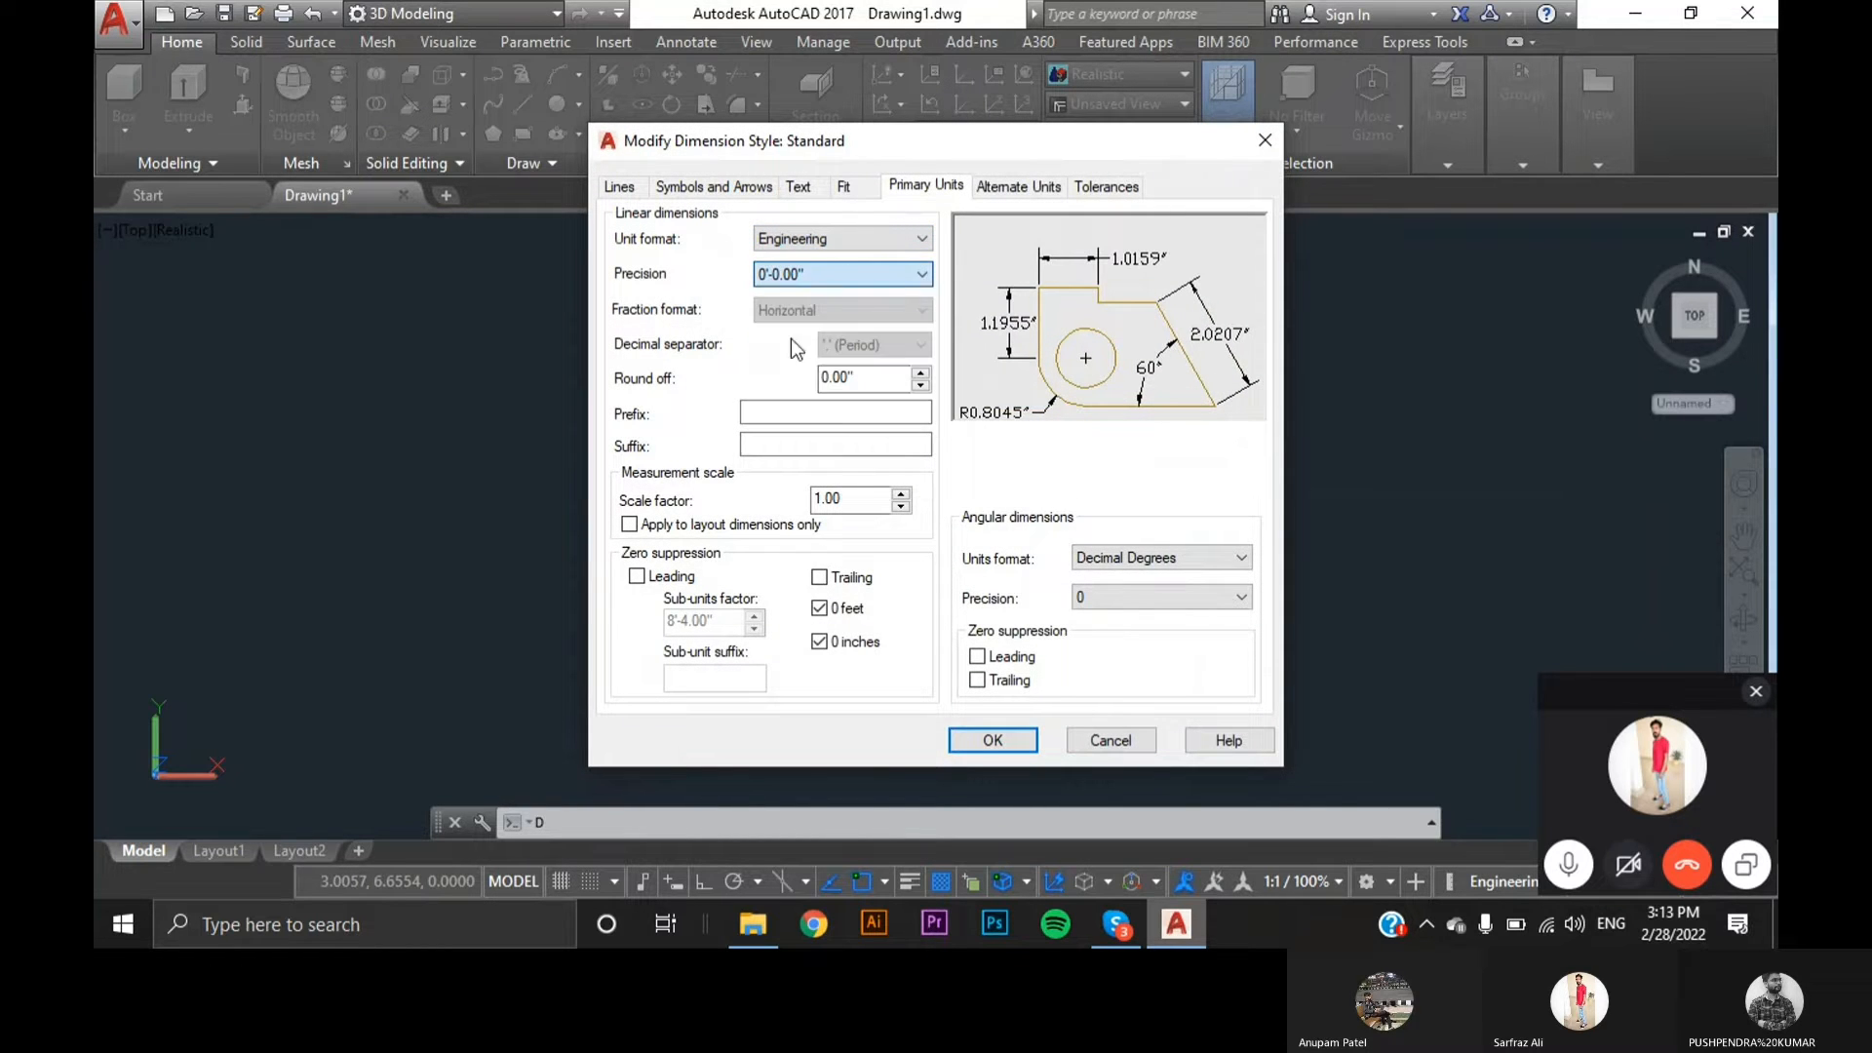
pyautogui.click(991, 741)
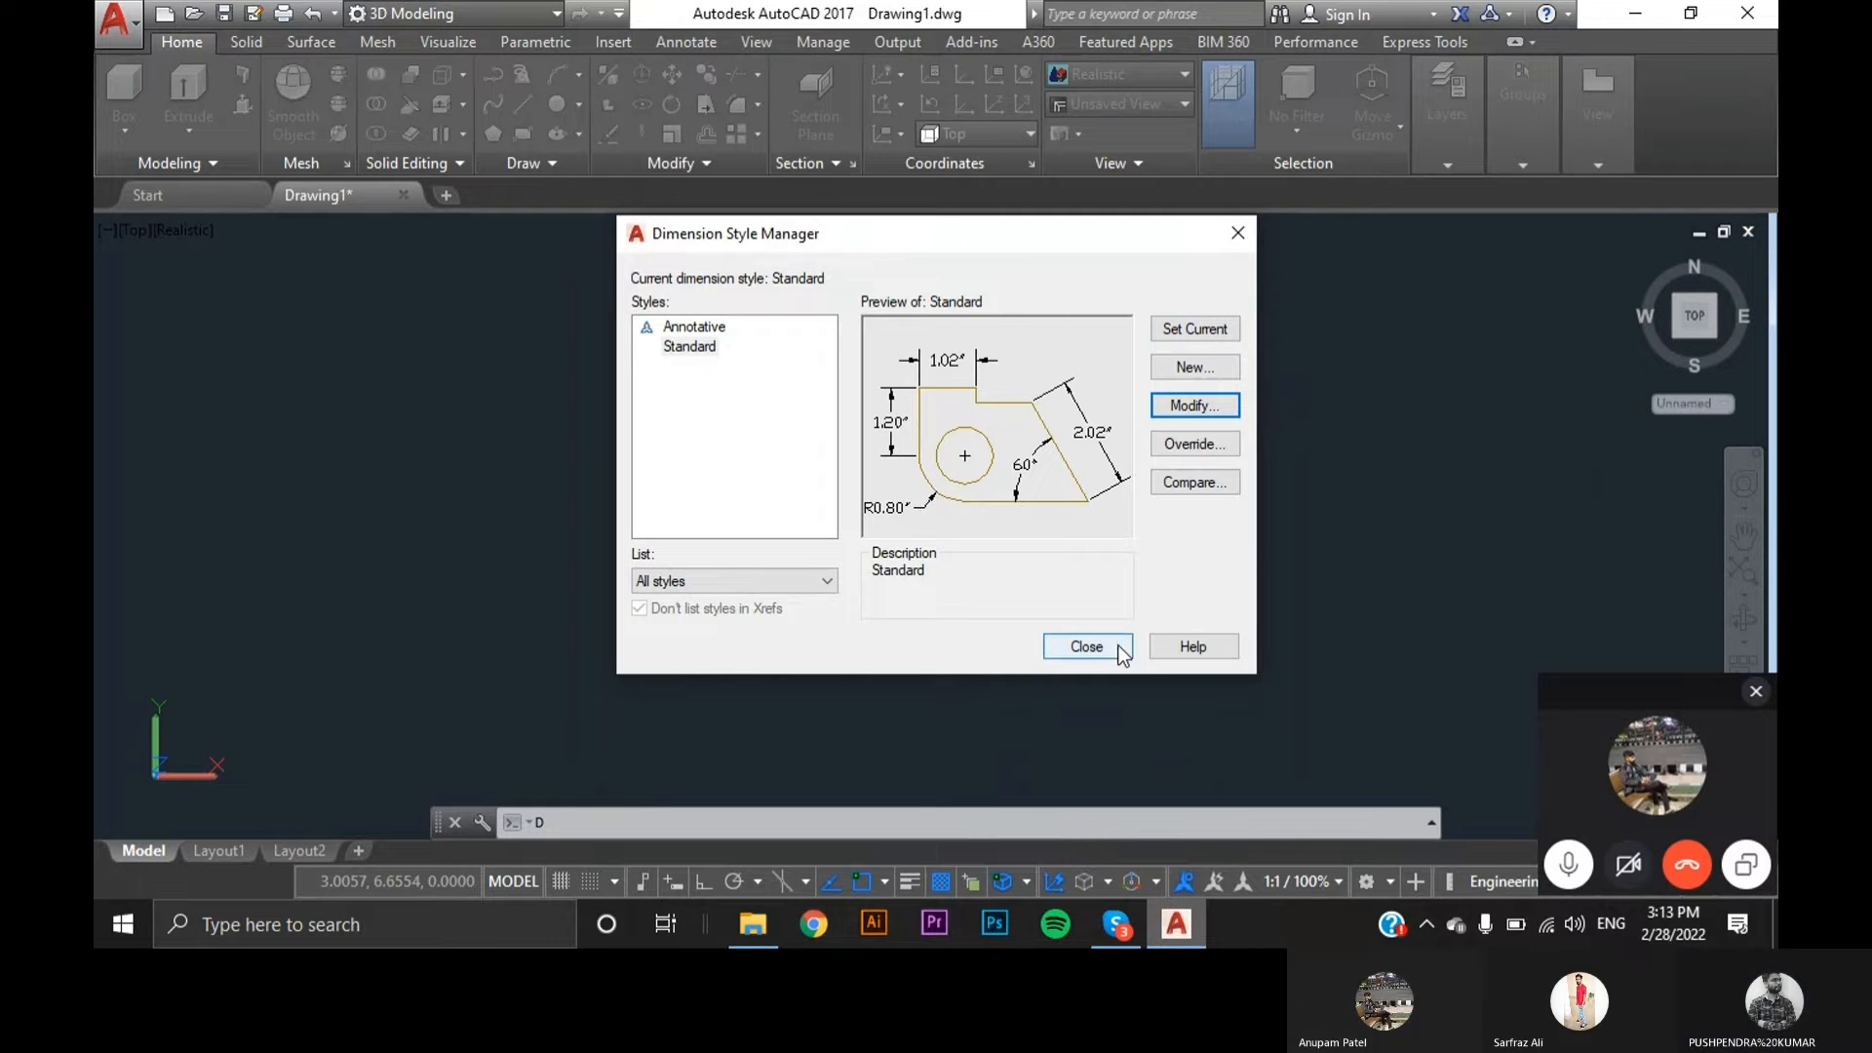
pyautogui.click(1188, 335)
pyautogui.click(1084, 645)
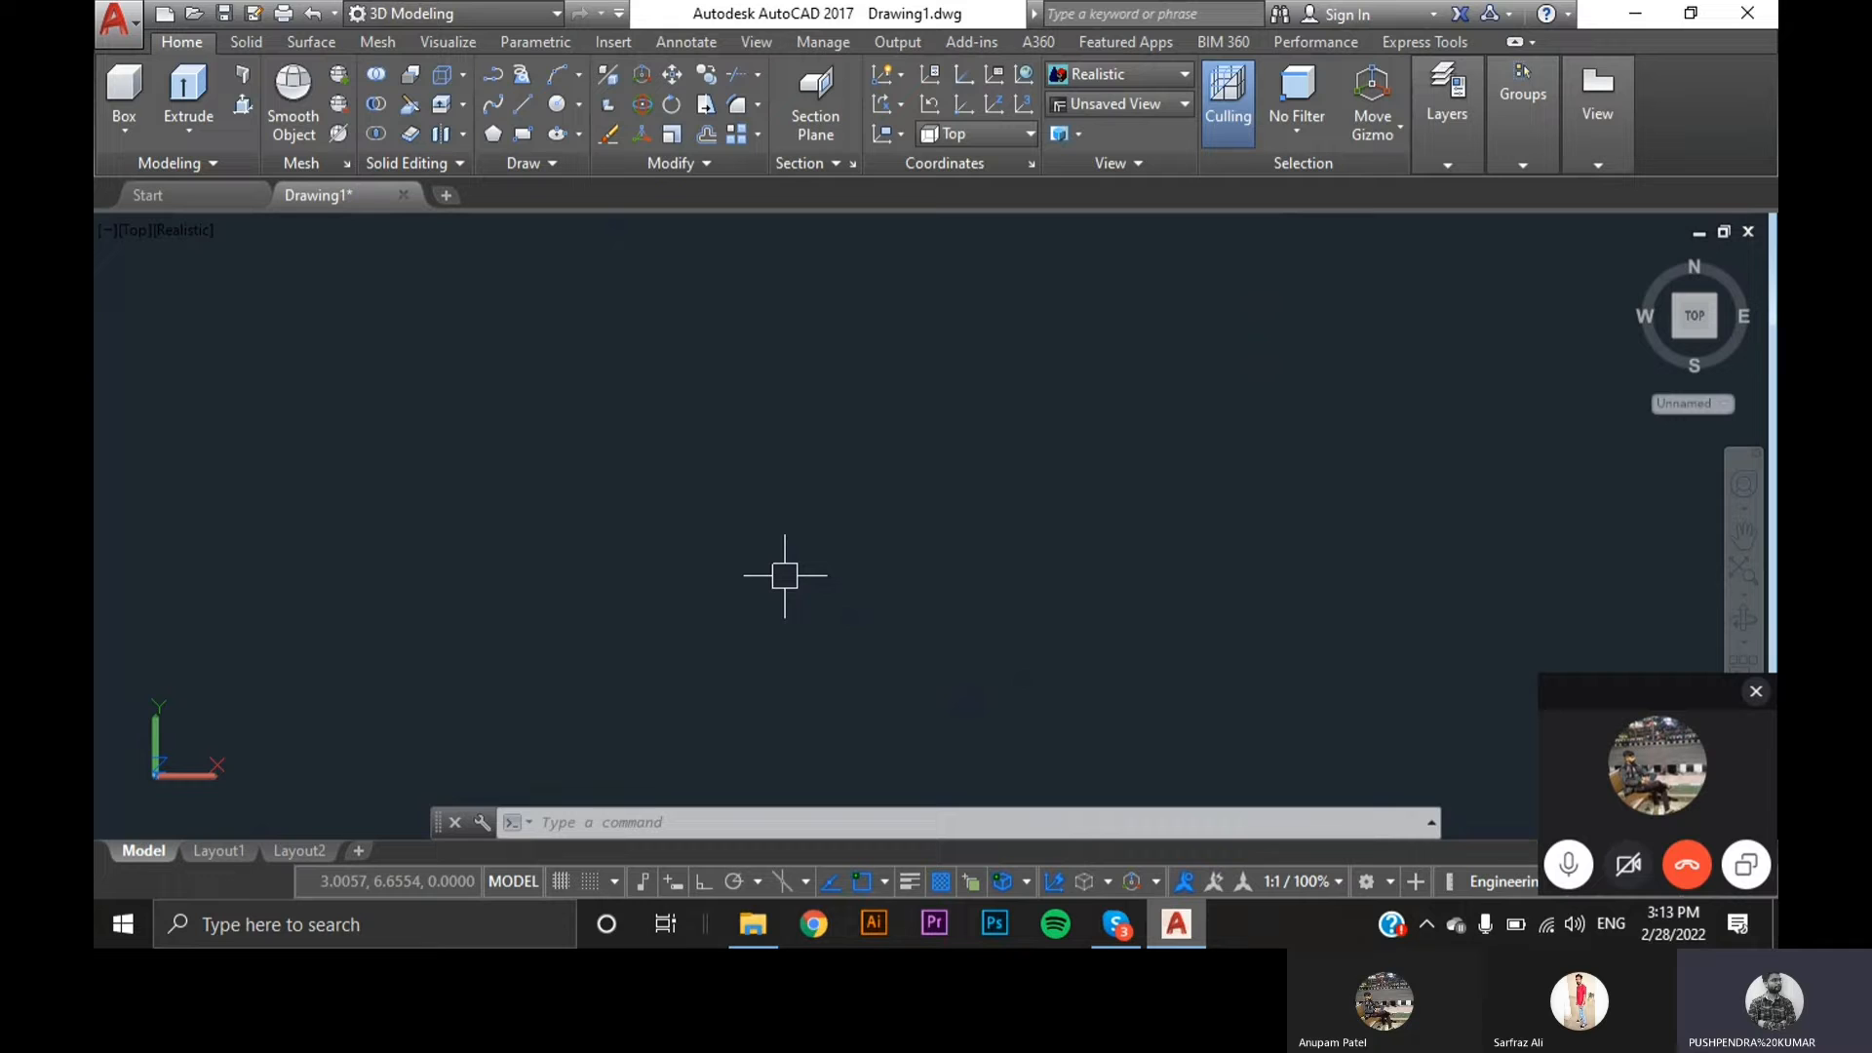
pyautogui.press('Escape')
pyautogui.press('Escape')
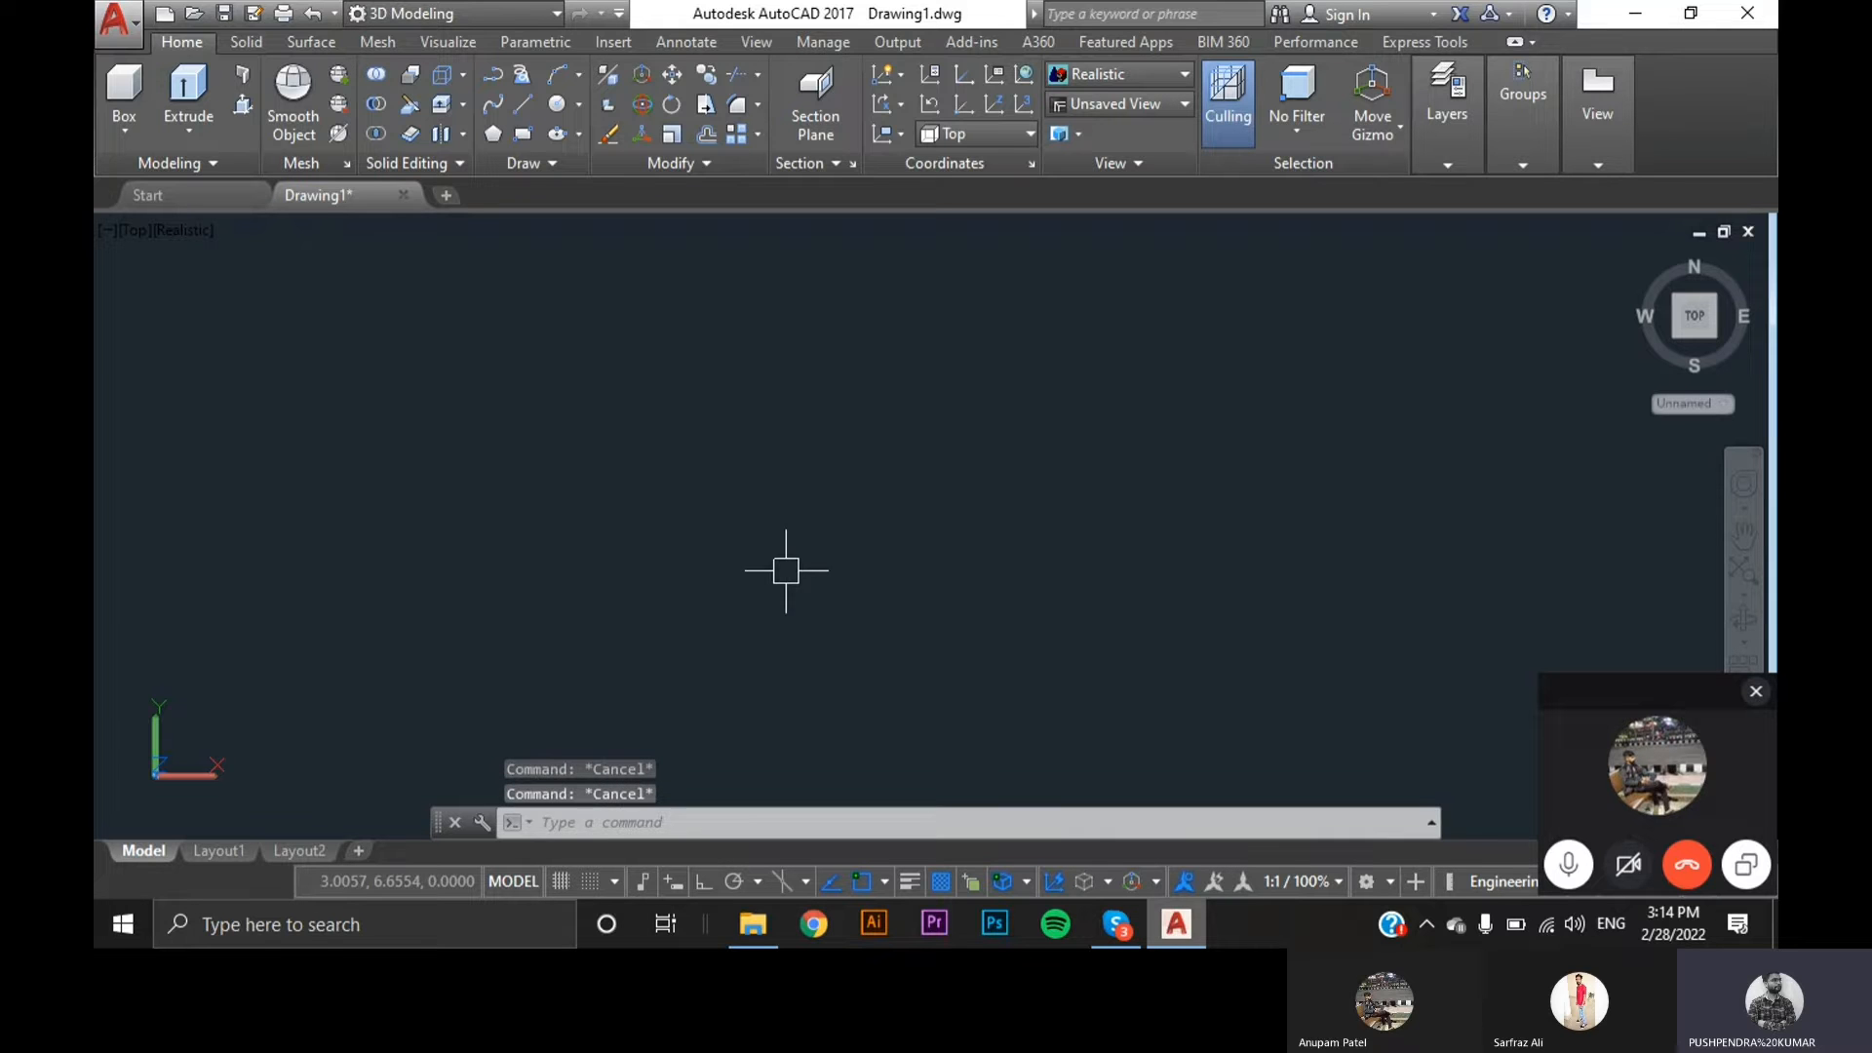
# - Draw a 4 by 4 inch square with the Rectangle command, using the relative corner @4,4
pyautogui.write('rec')
pyautogui.press('Return')
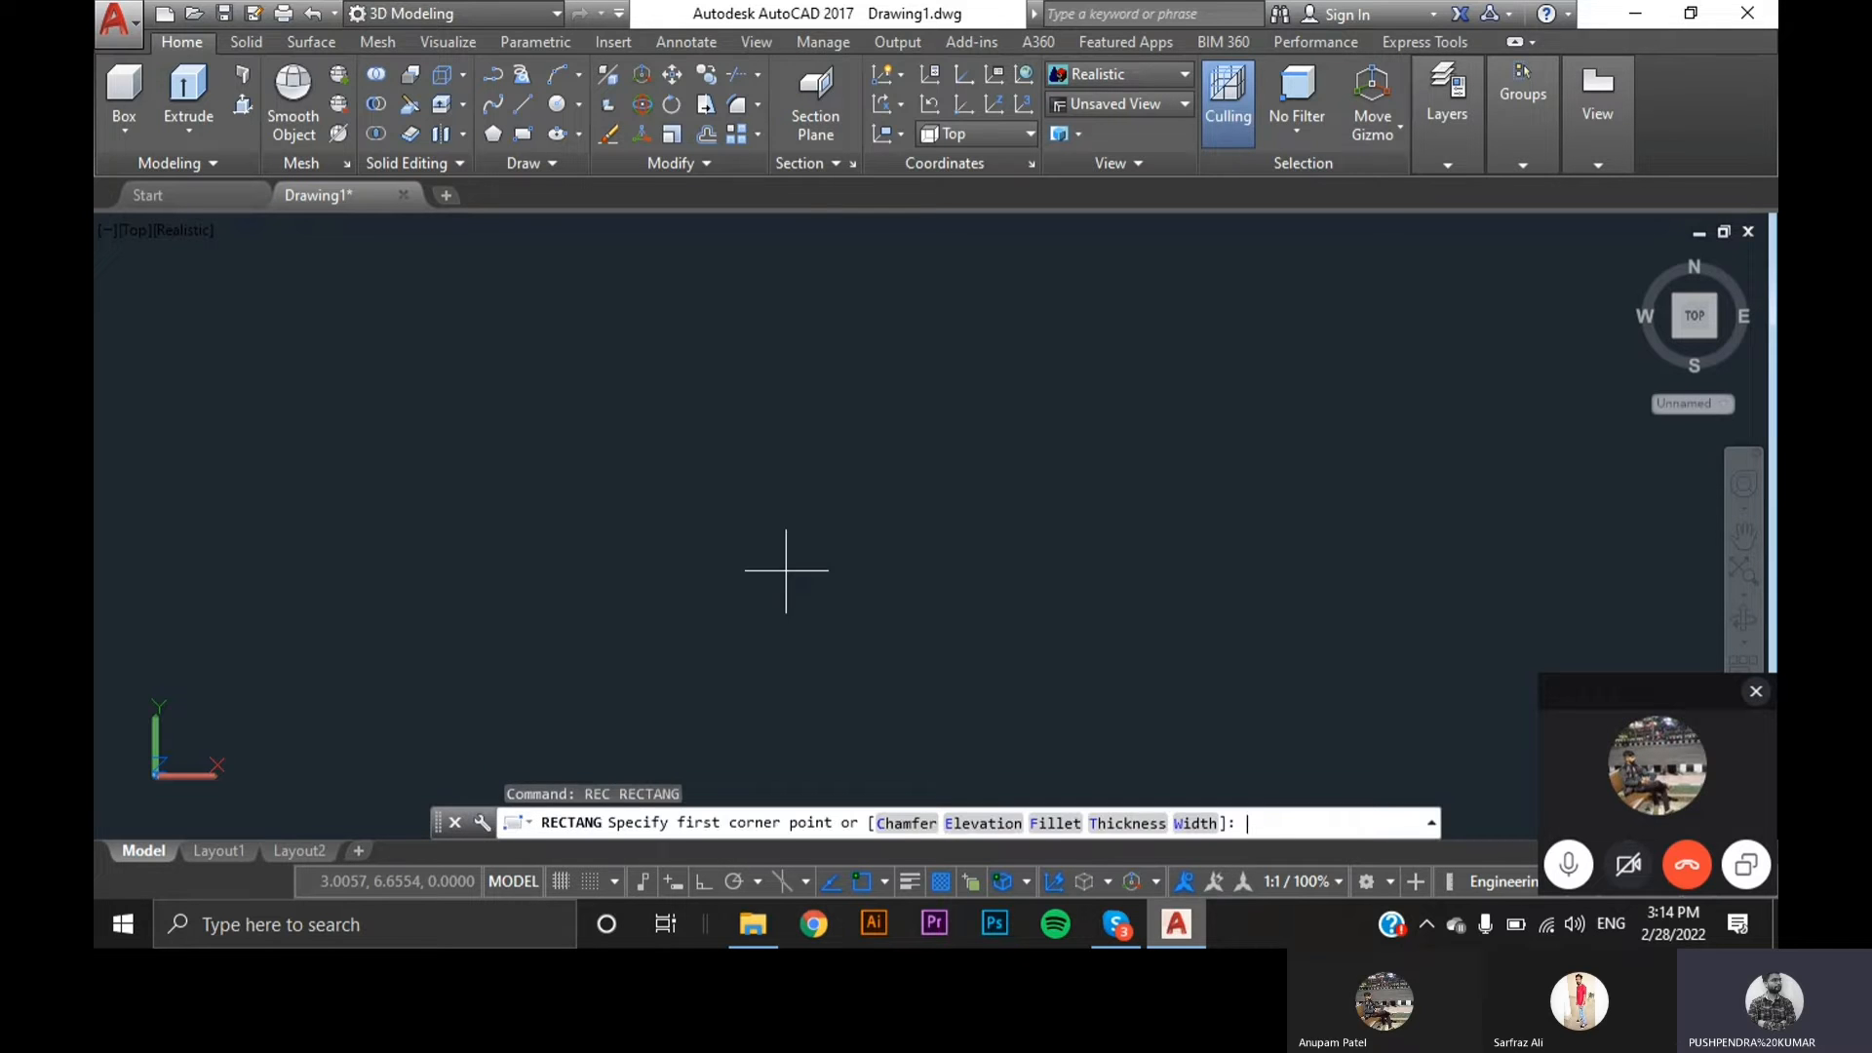
pyautogui.click(545, 410)
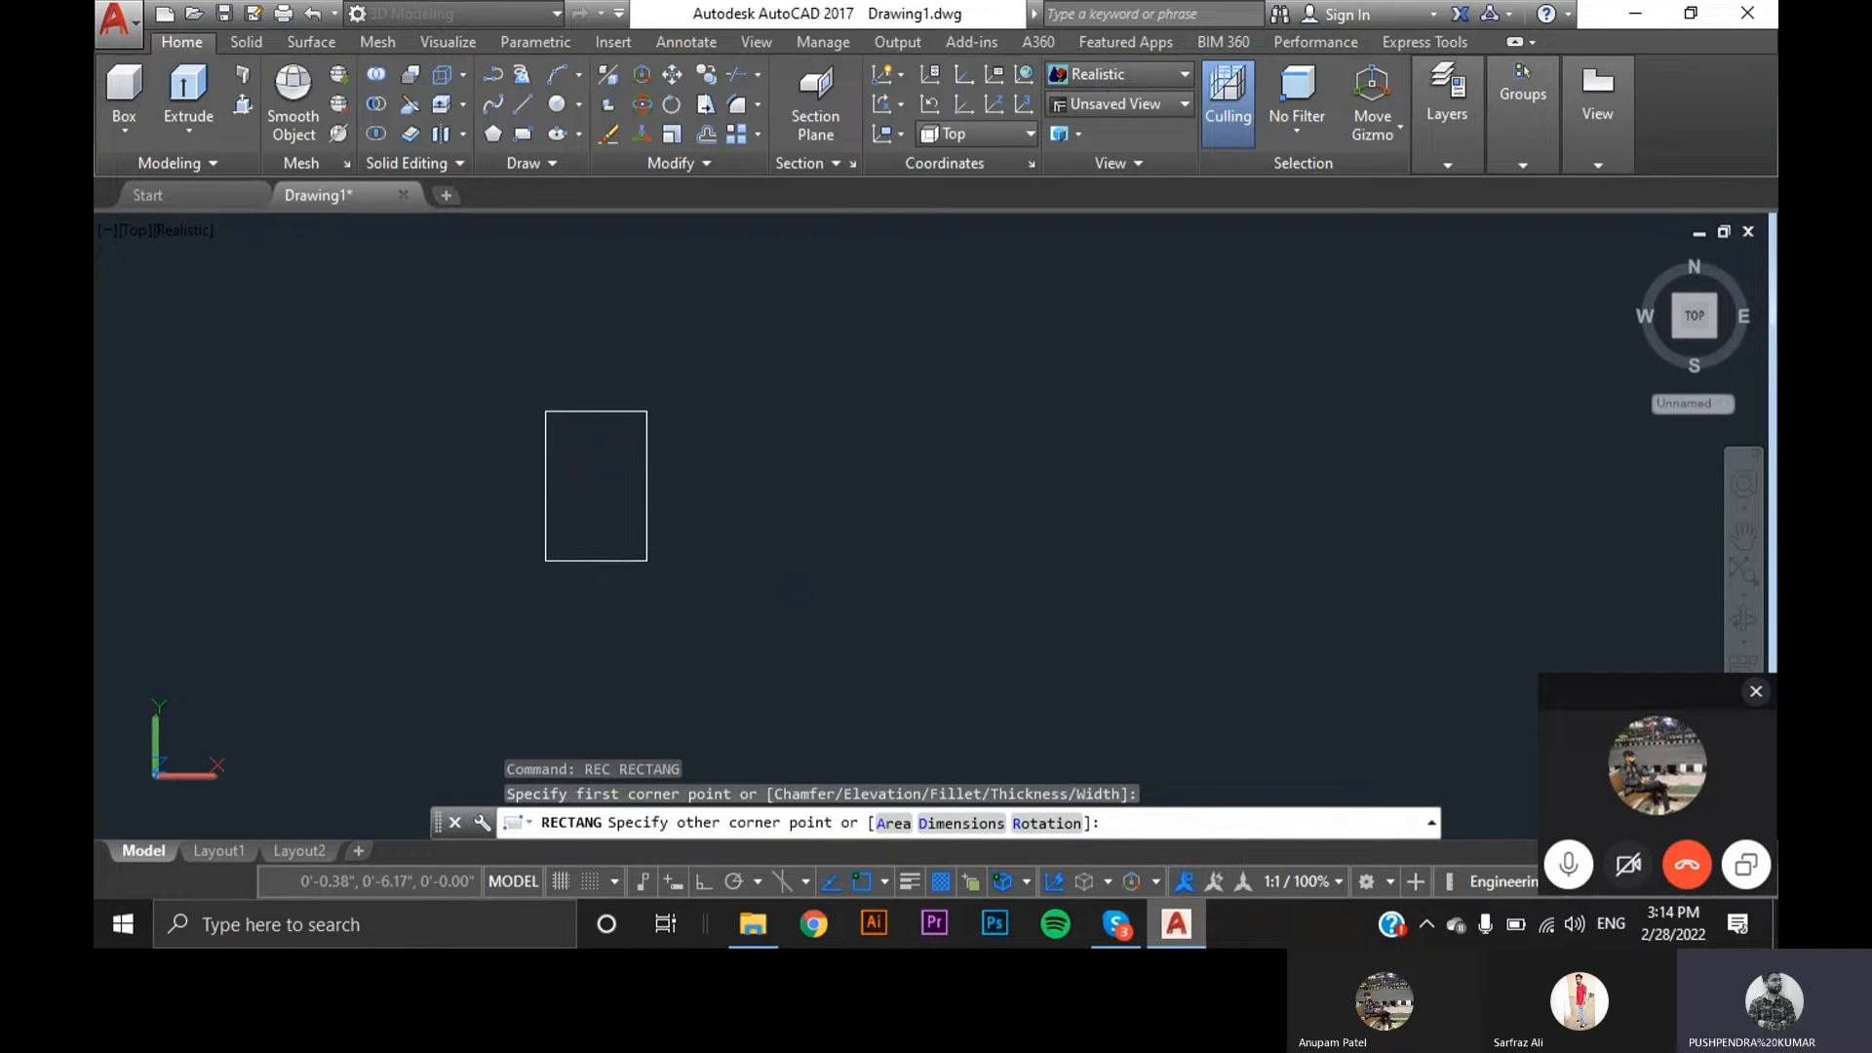
pyautogui.press('F8')
pyautogui.write('@4,4')
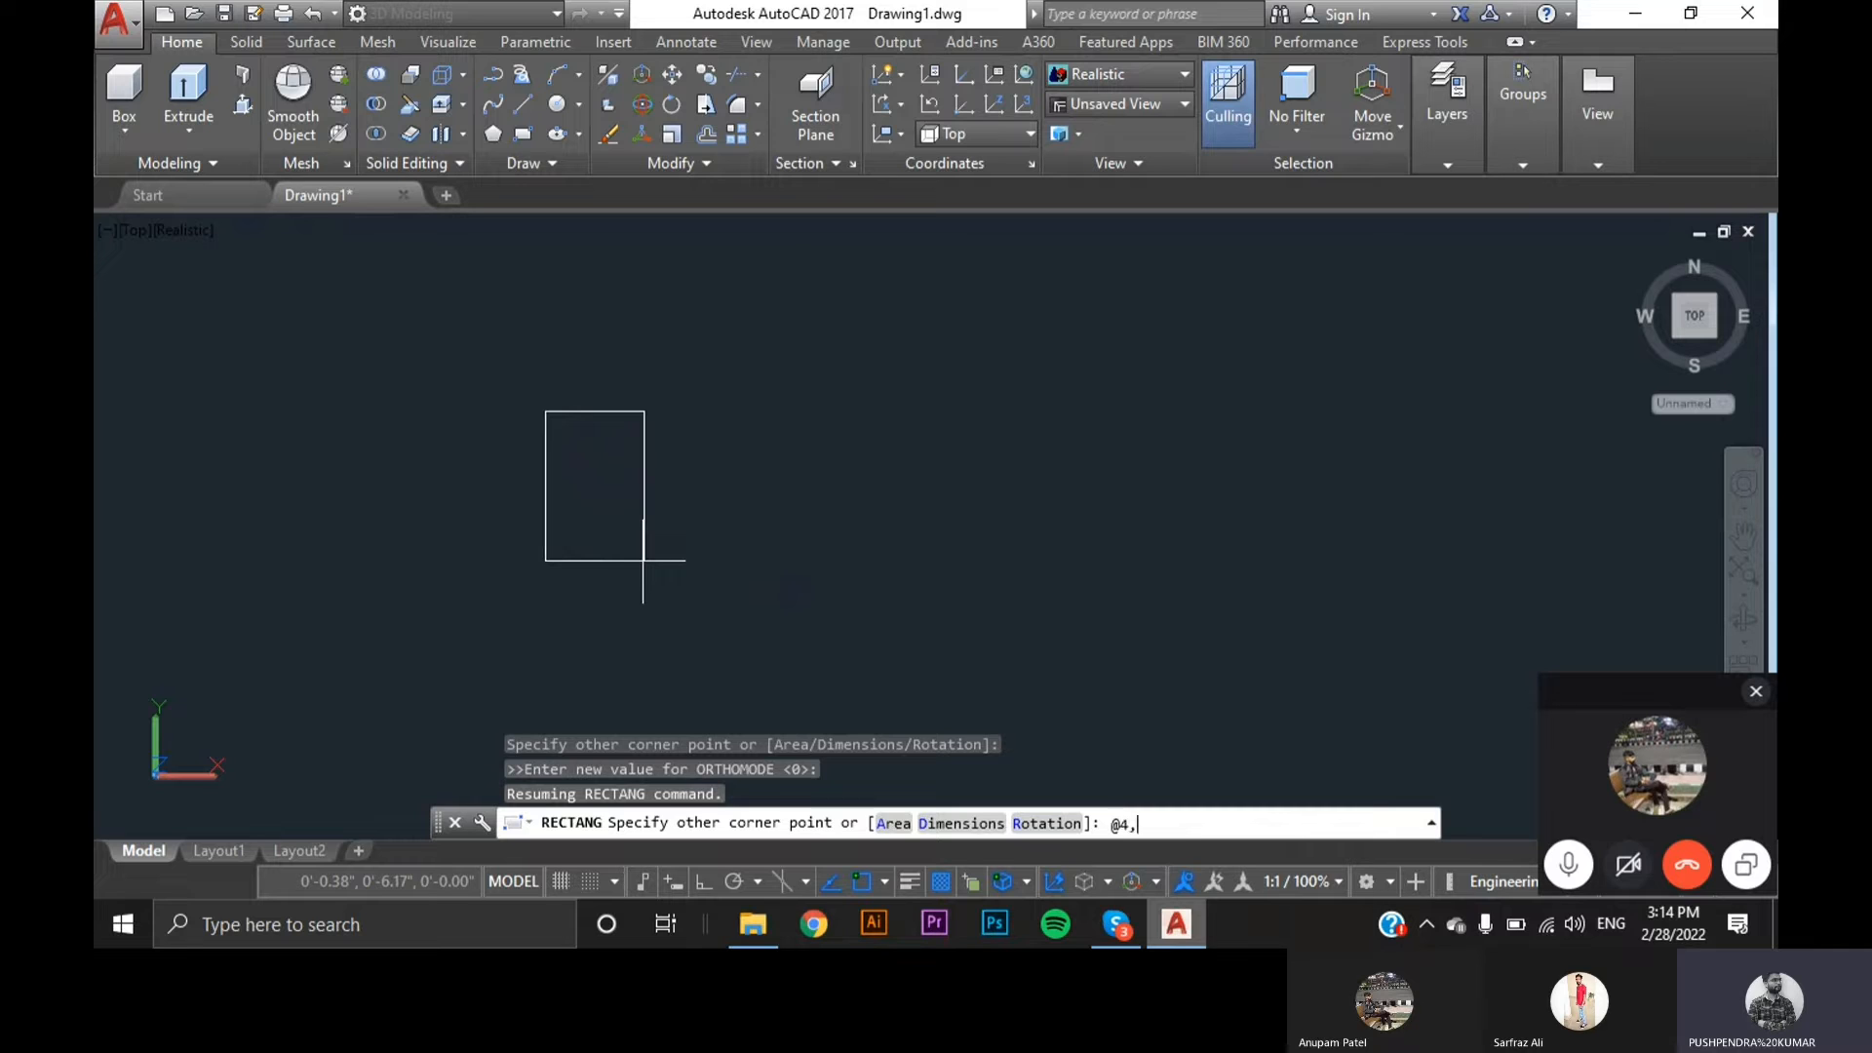
pyautogui.press('Return')
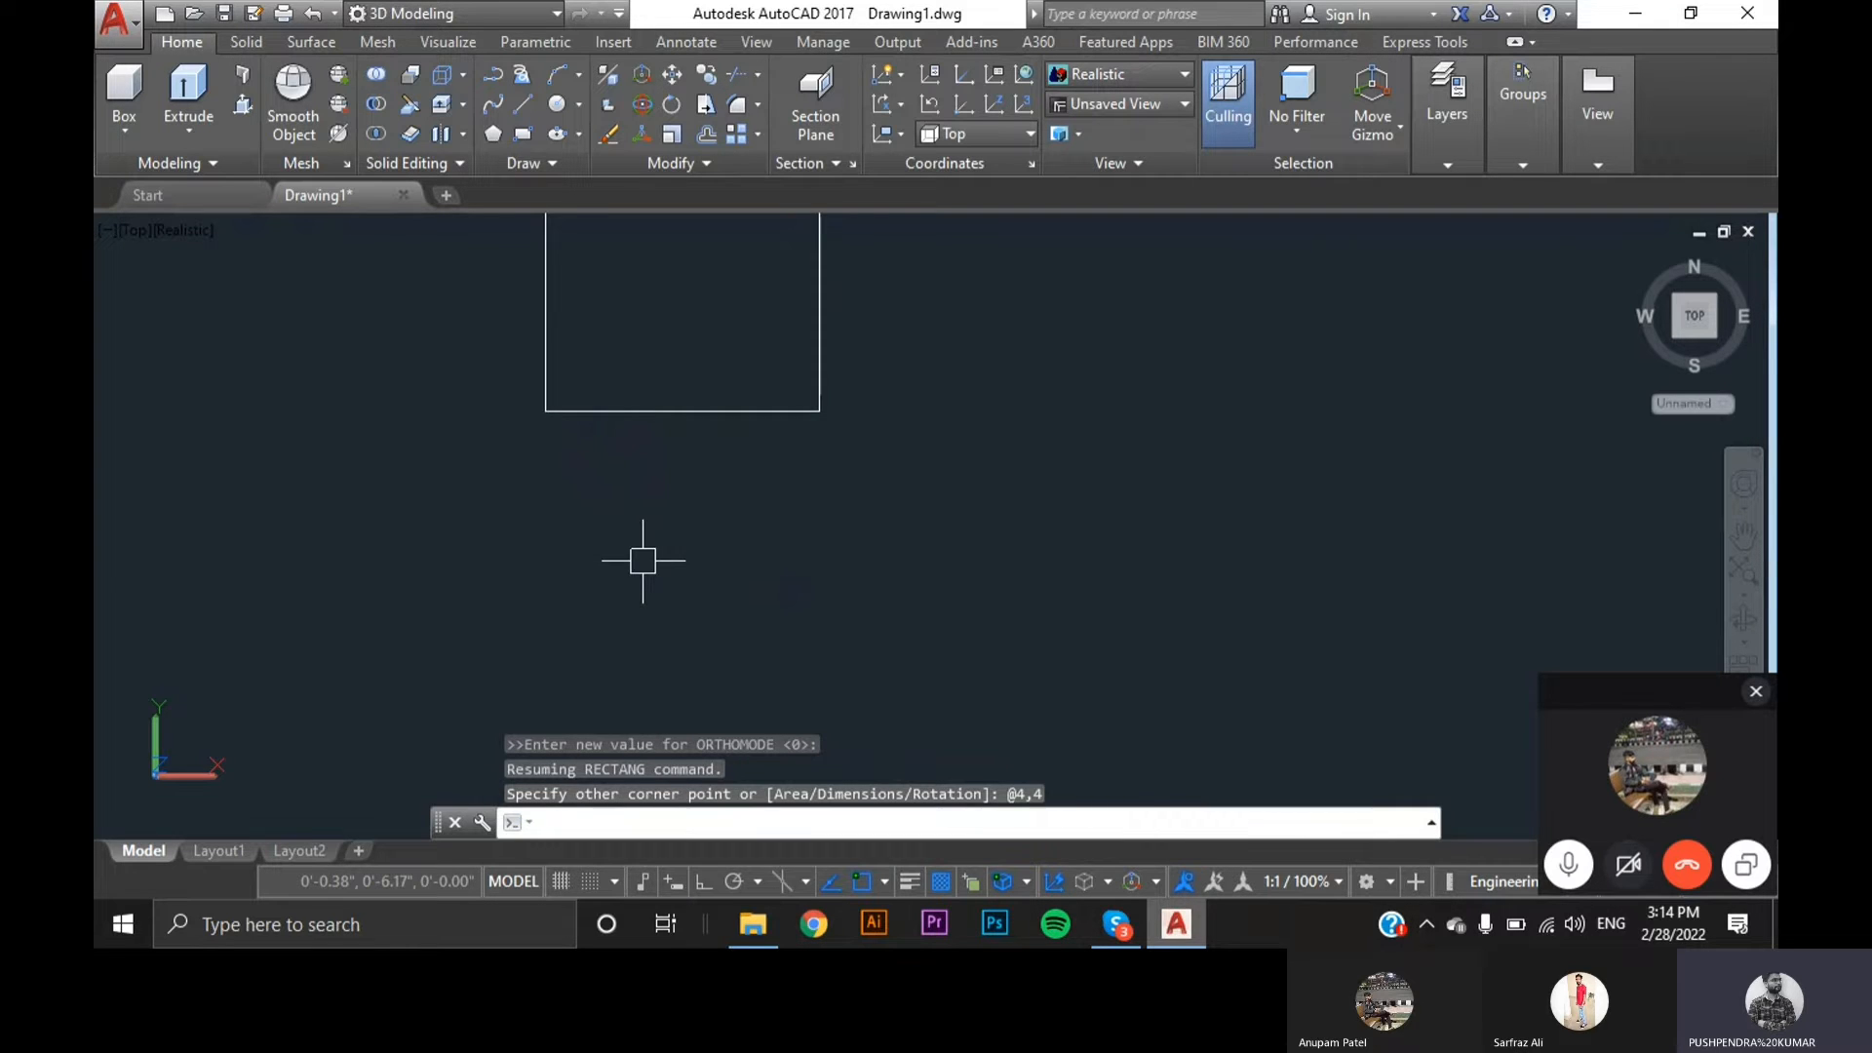
pyautogui.scroll(-3, 753, 582)
pyautogui.scroll(1, 764, 384)
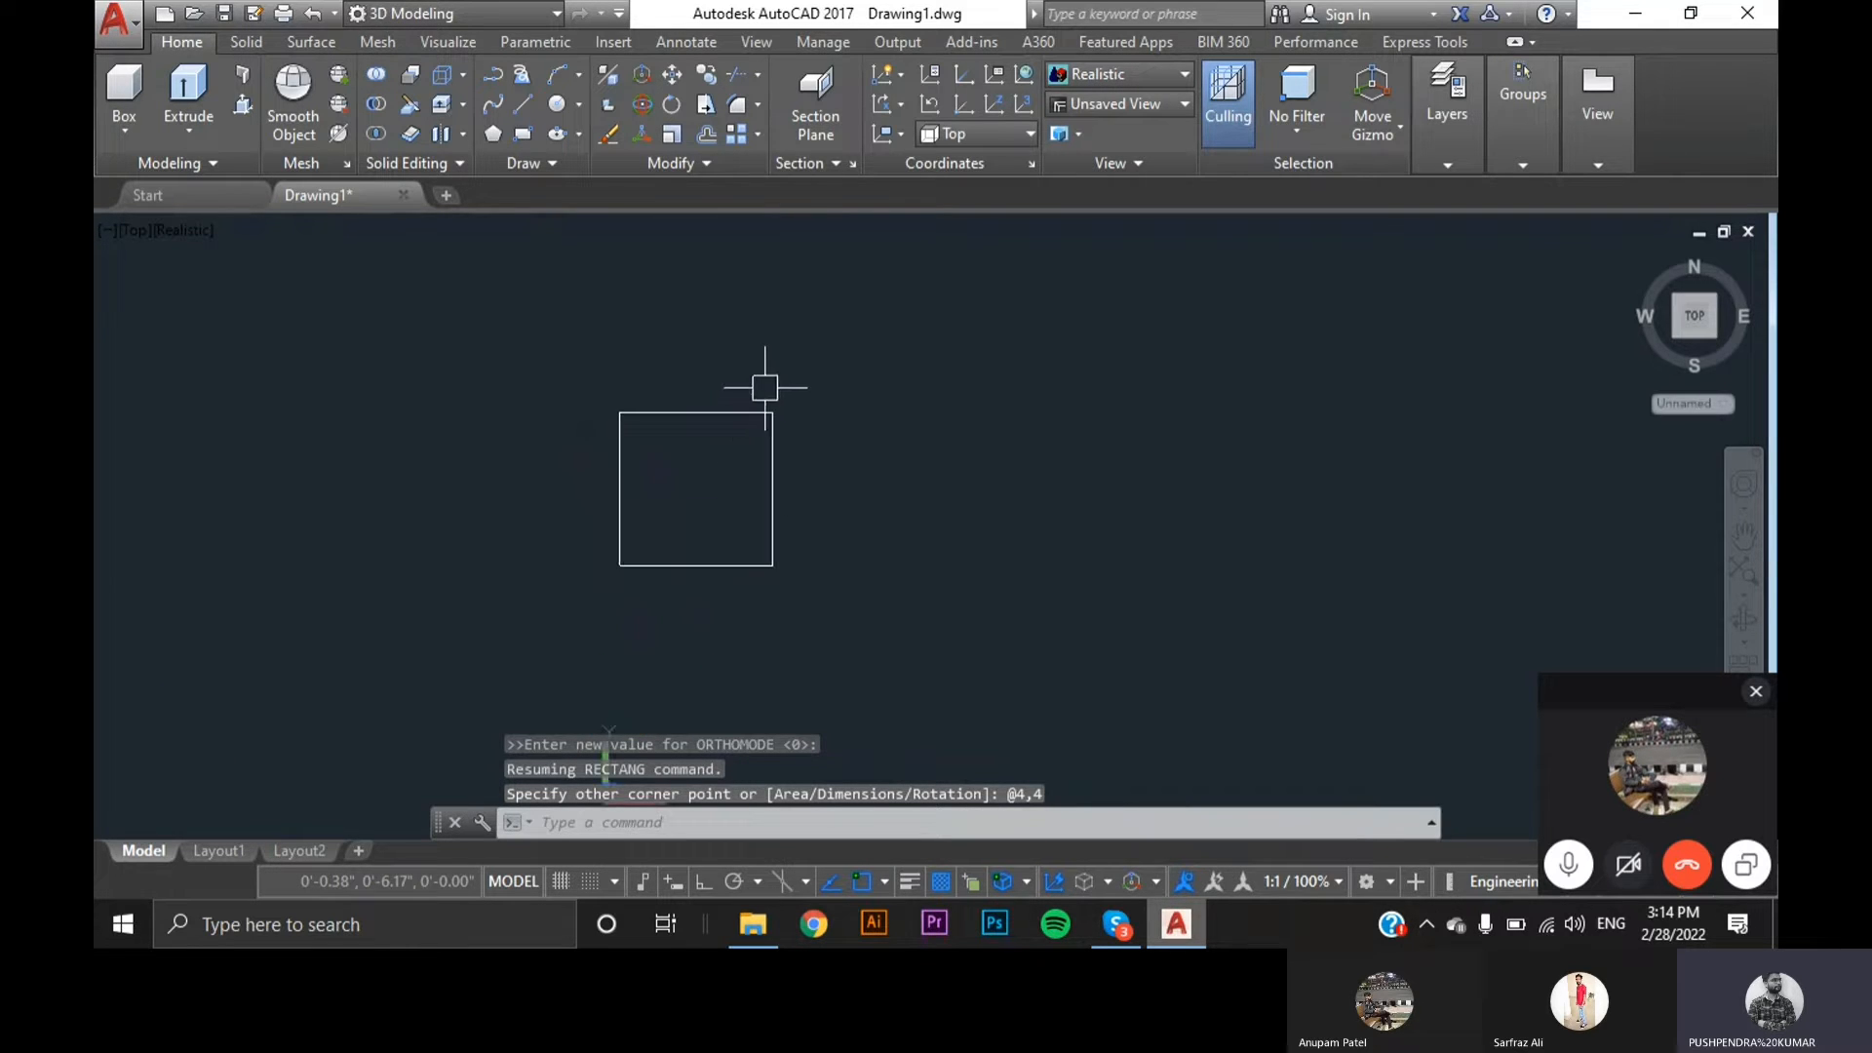
pyautogui.press('Escape')
# - Switch the viewport to the SW Isometric view with the square in sight
pyautogui.click(133, 230)
pyautogui.click(203, 458)
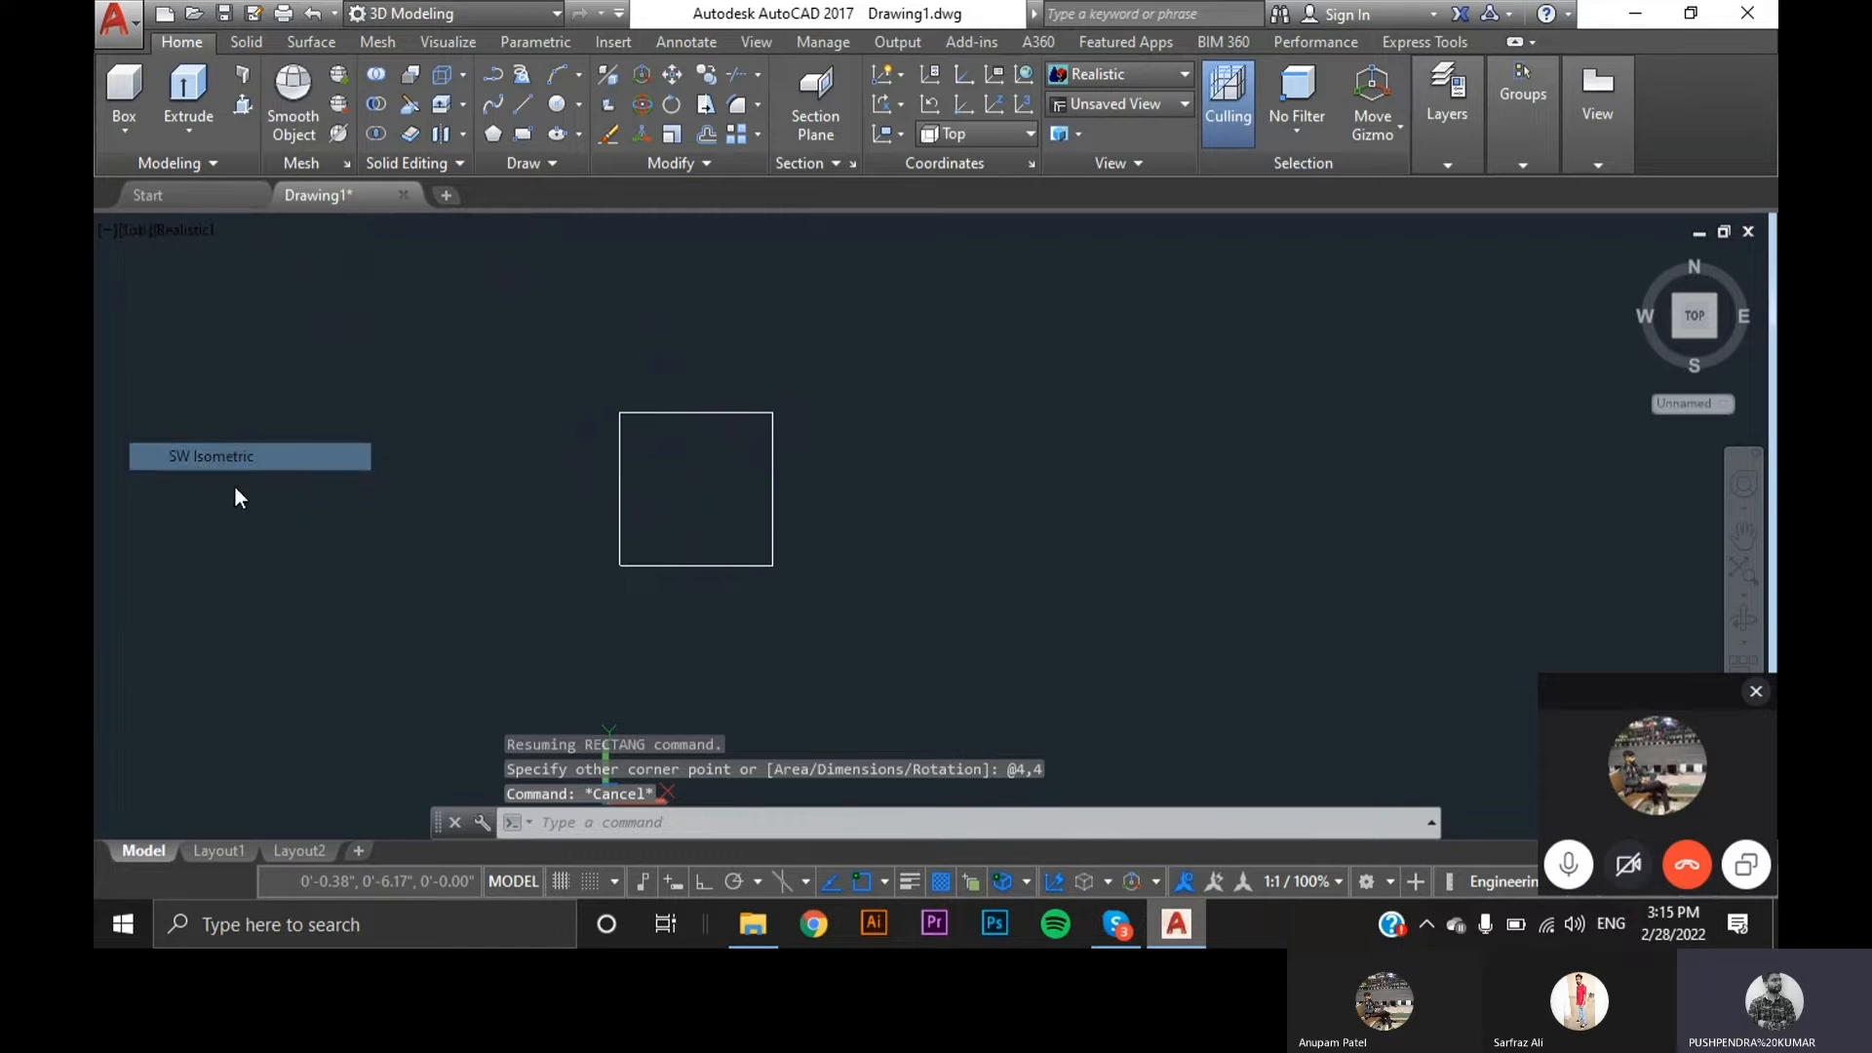
pyautogui.scroll(-8, 695, 493)
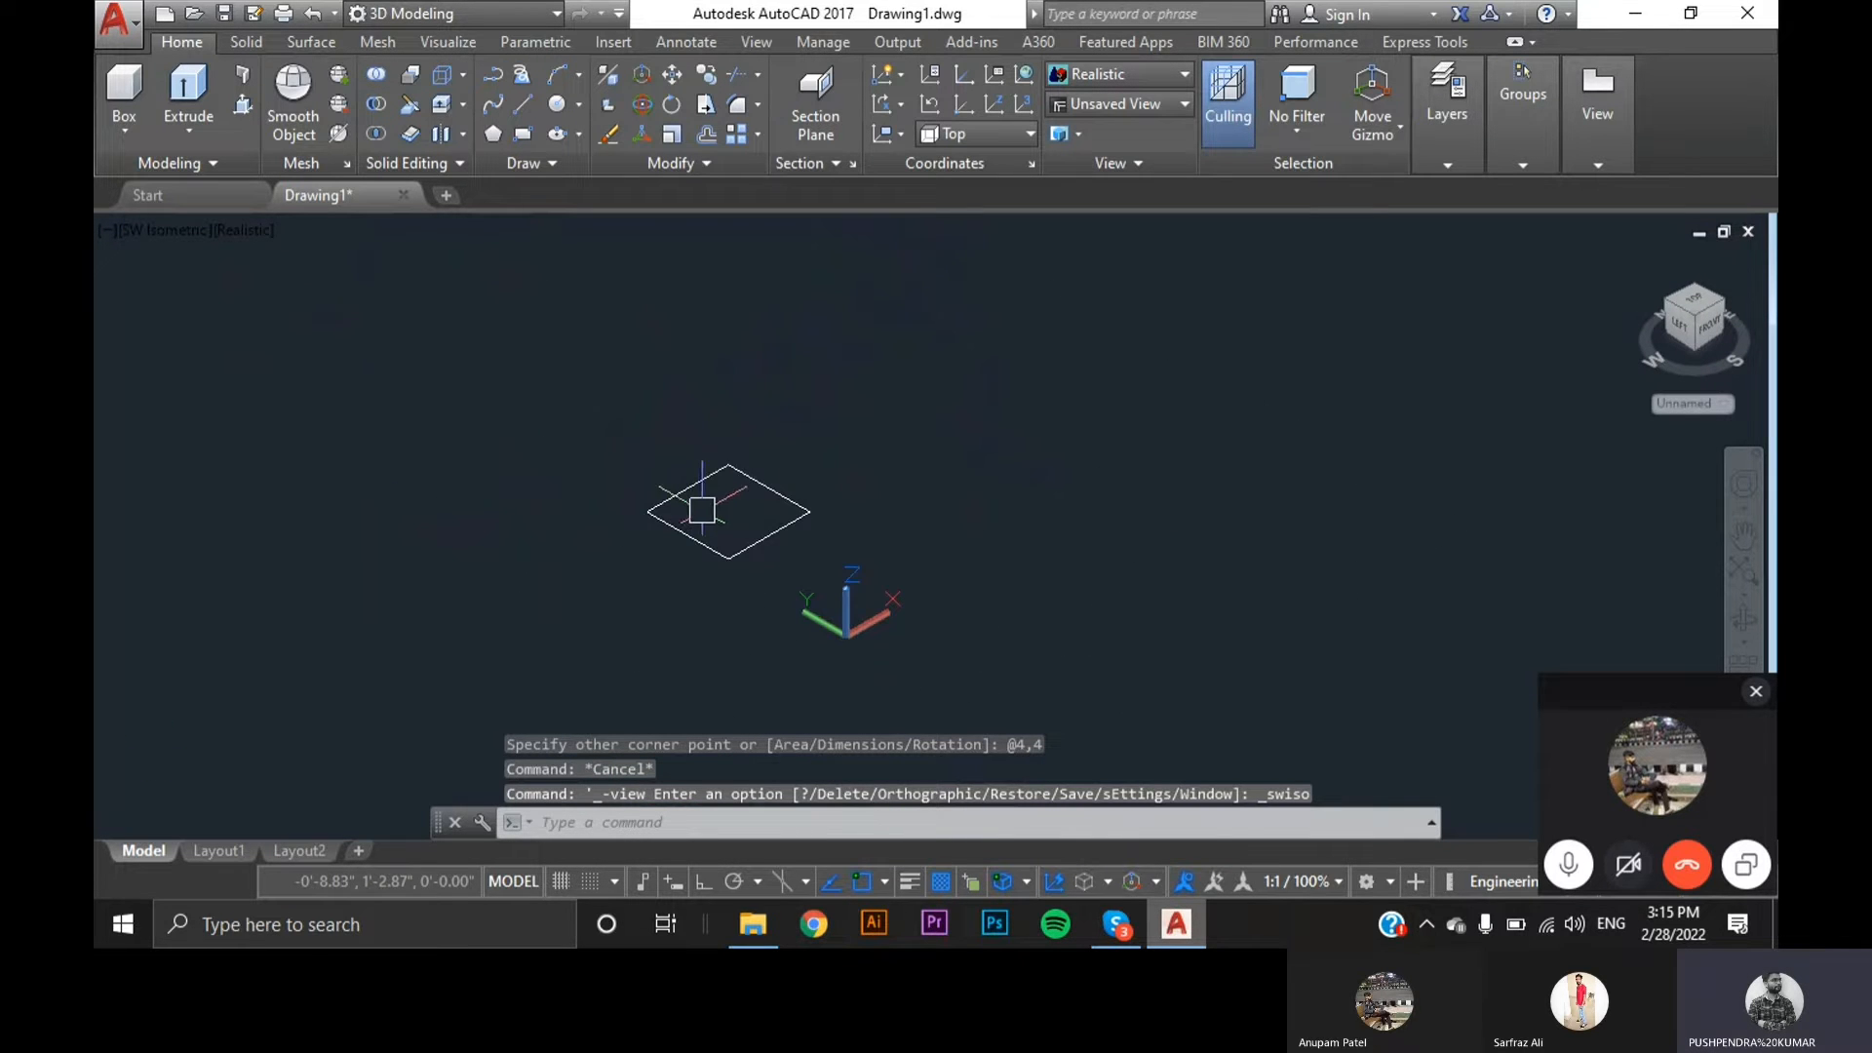
pyautogui.moveTo(761, 405); pyautogui.dragTo(782, 520, button='middle')
pyautogui.scroll(-6, 805, 533)
pyautogui.moveTo(881, 444); pyautogui.dragTo(851, 497, button='middle')
pyautogui.scroll(7, 786, 591)
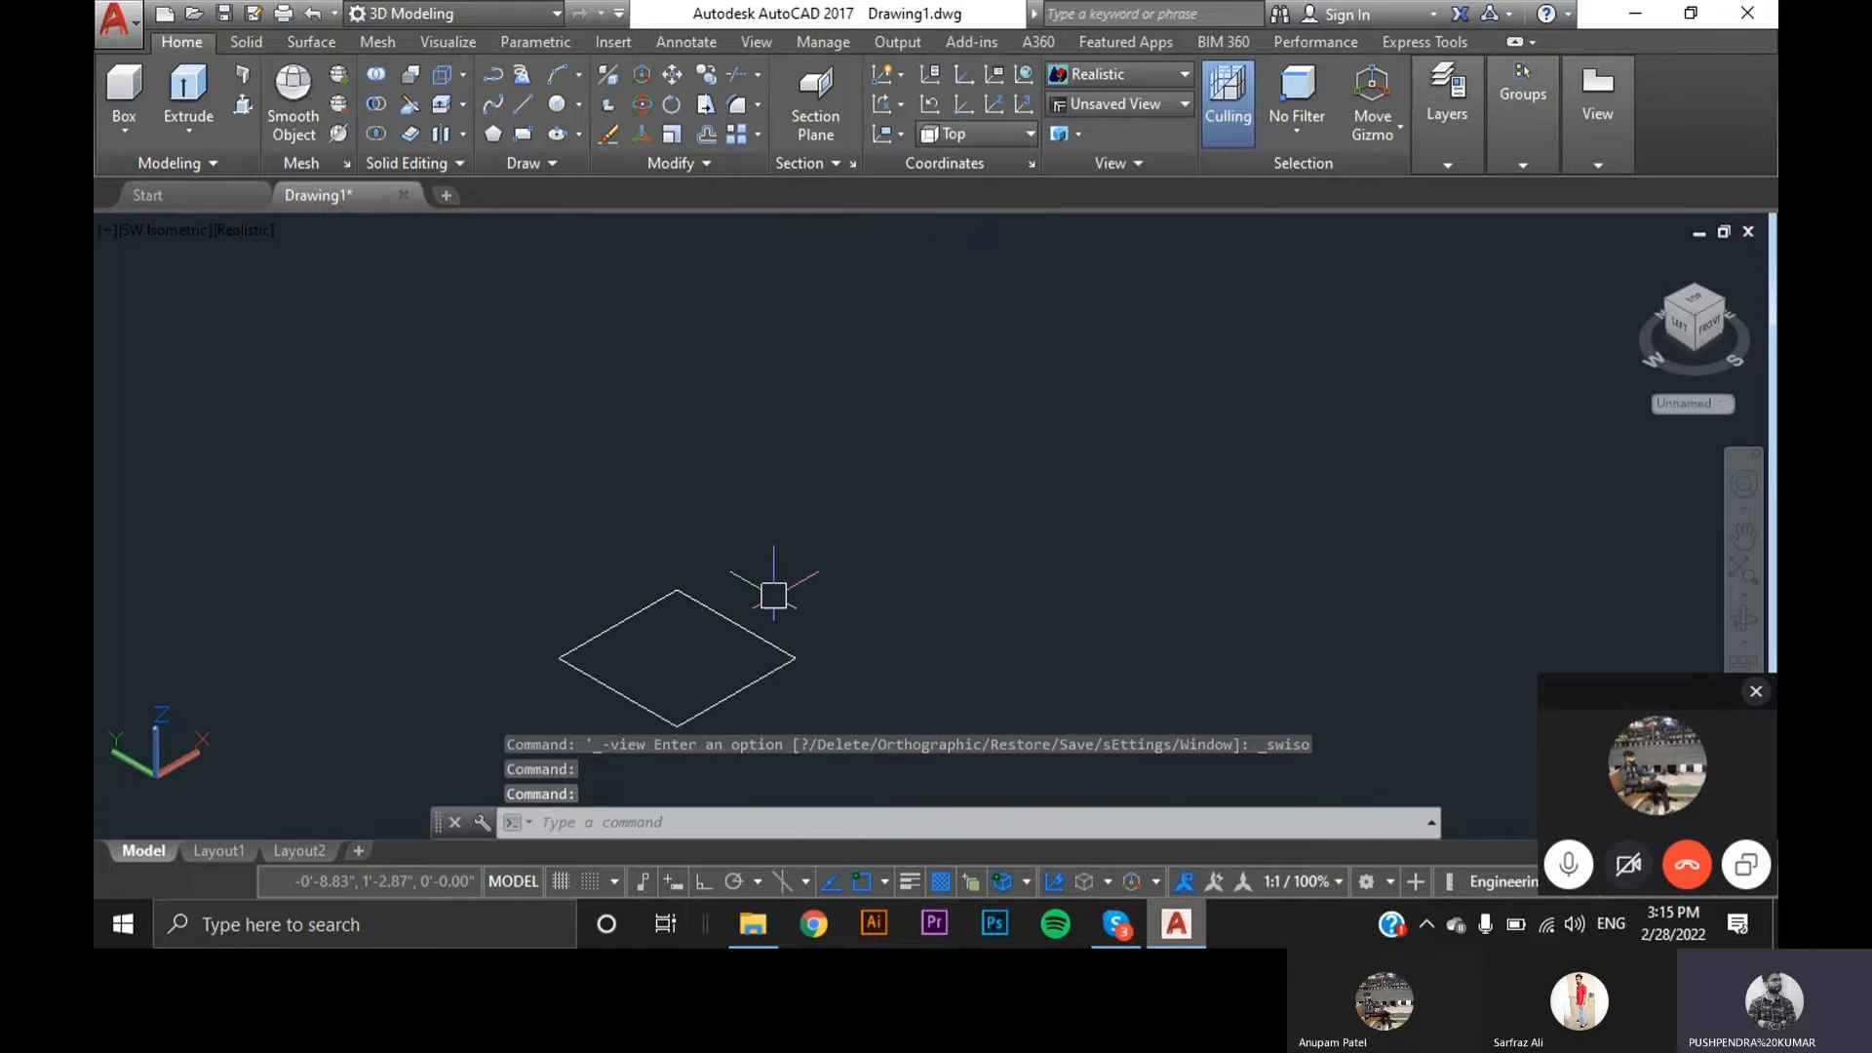
pyautogui.write('l')
pyautogui.press('Return')
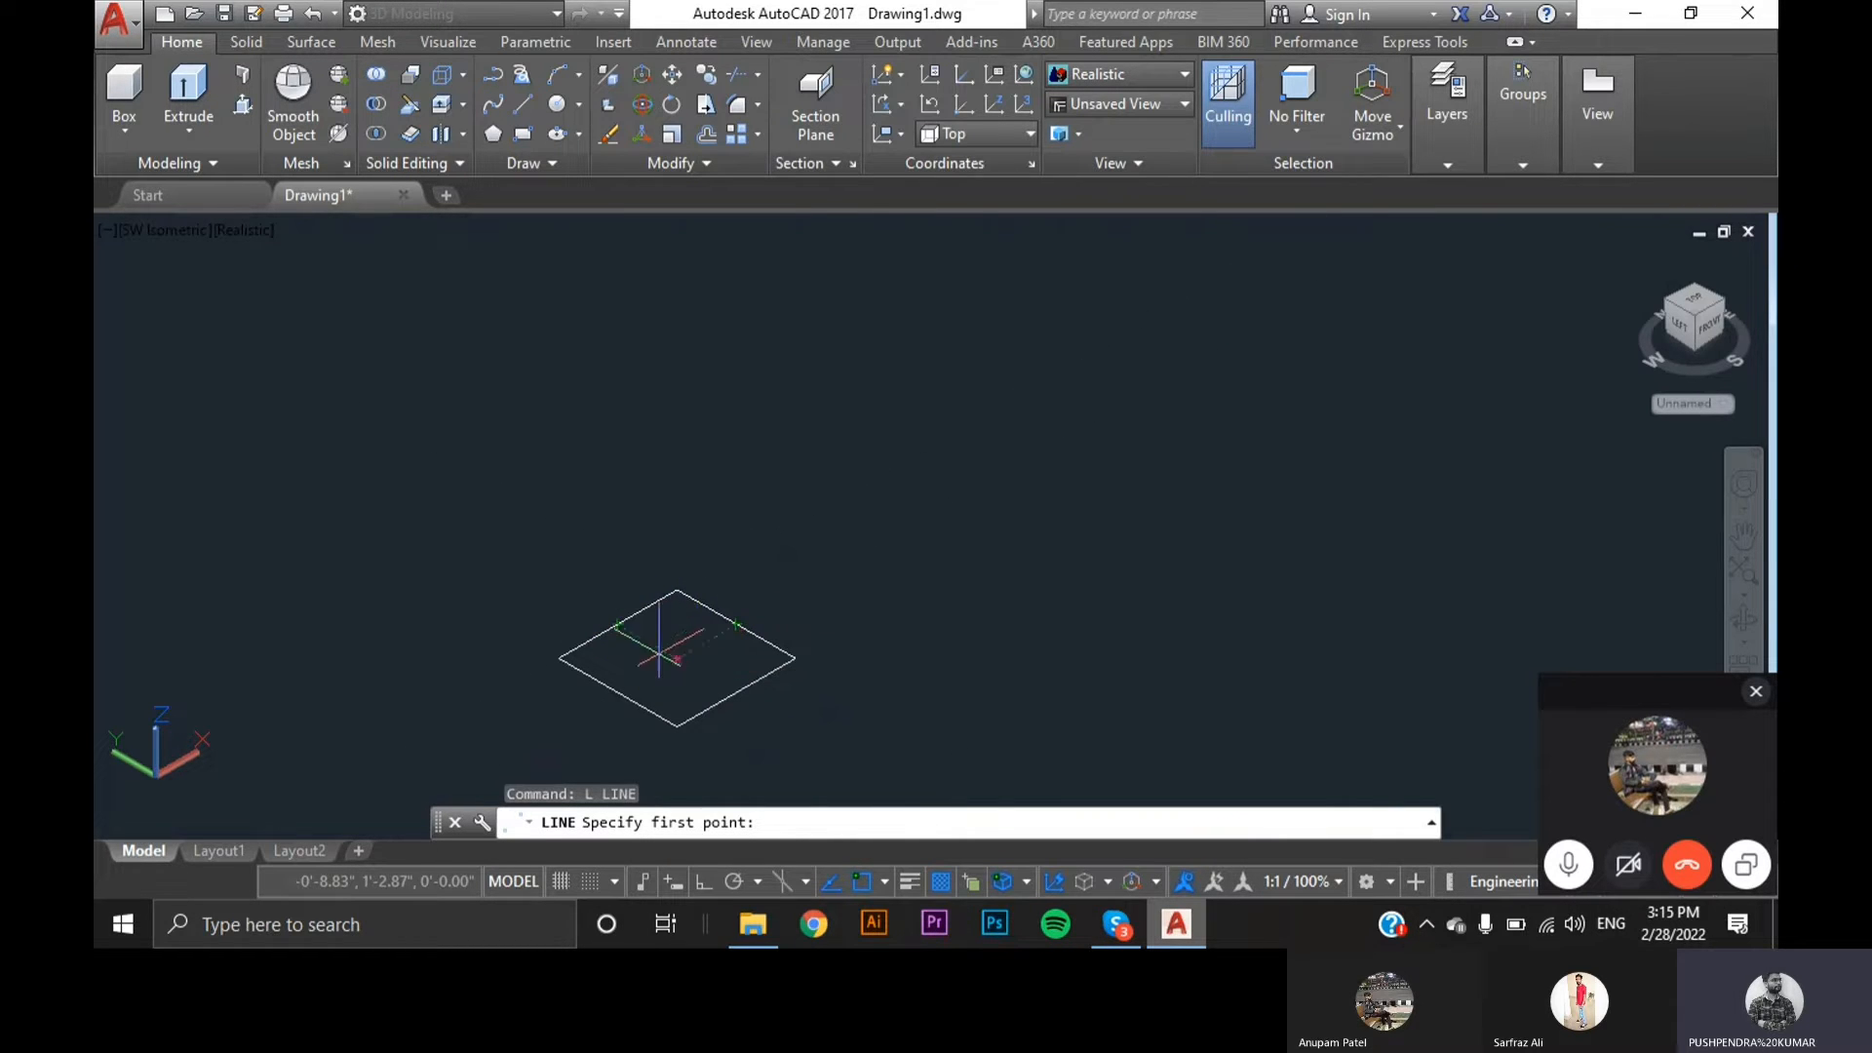
pyautogui.scroll(2, 733, 683)
pyautogui.press('Escape')
# - Draw a line from the midpoint of the square's lower-right edge 1.6" inward, continuing perpendicular to the upper-right edge
pyautogui.scroll(2, 731, 666)
pyautogui.scroll(-4, 780, 731)
pyautogui.scroll(6, 773, 711)
pyautogui.write('L')
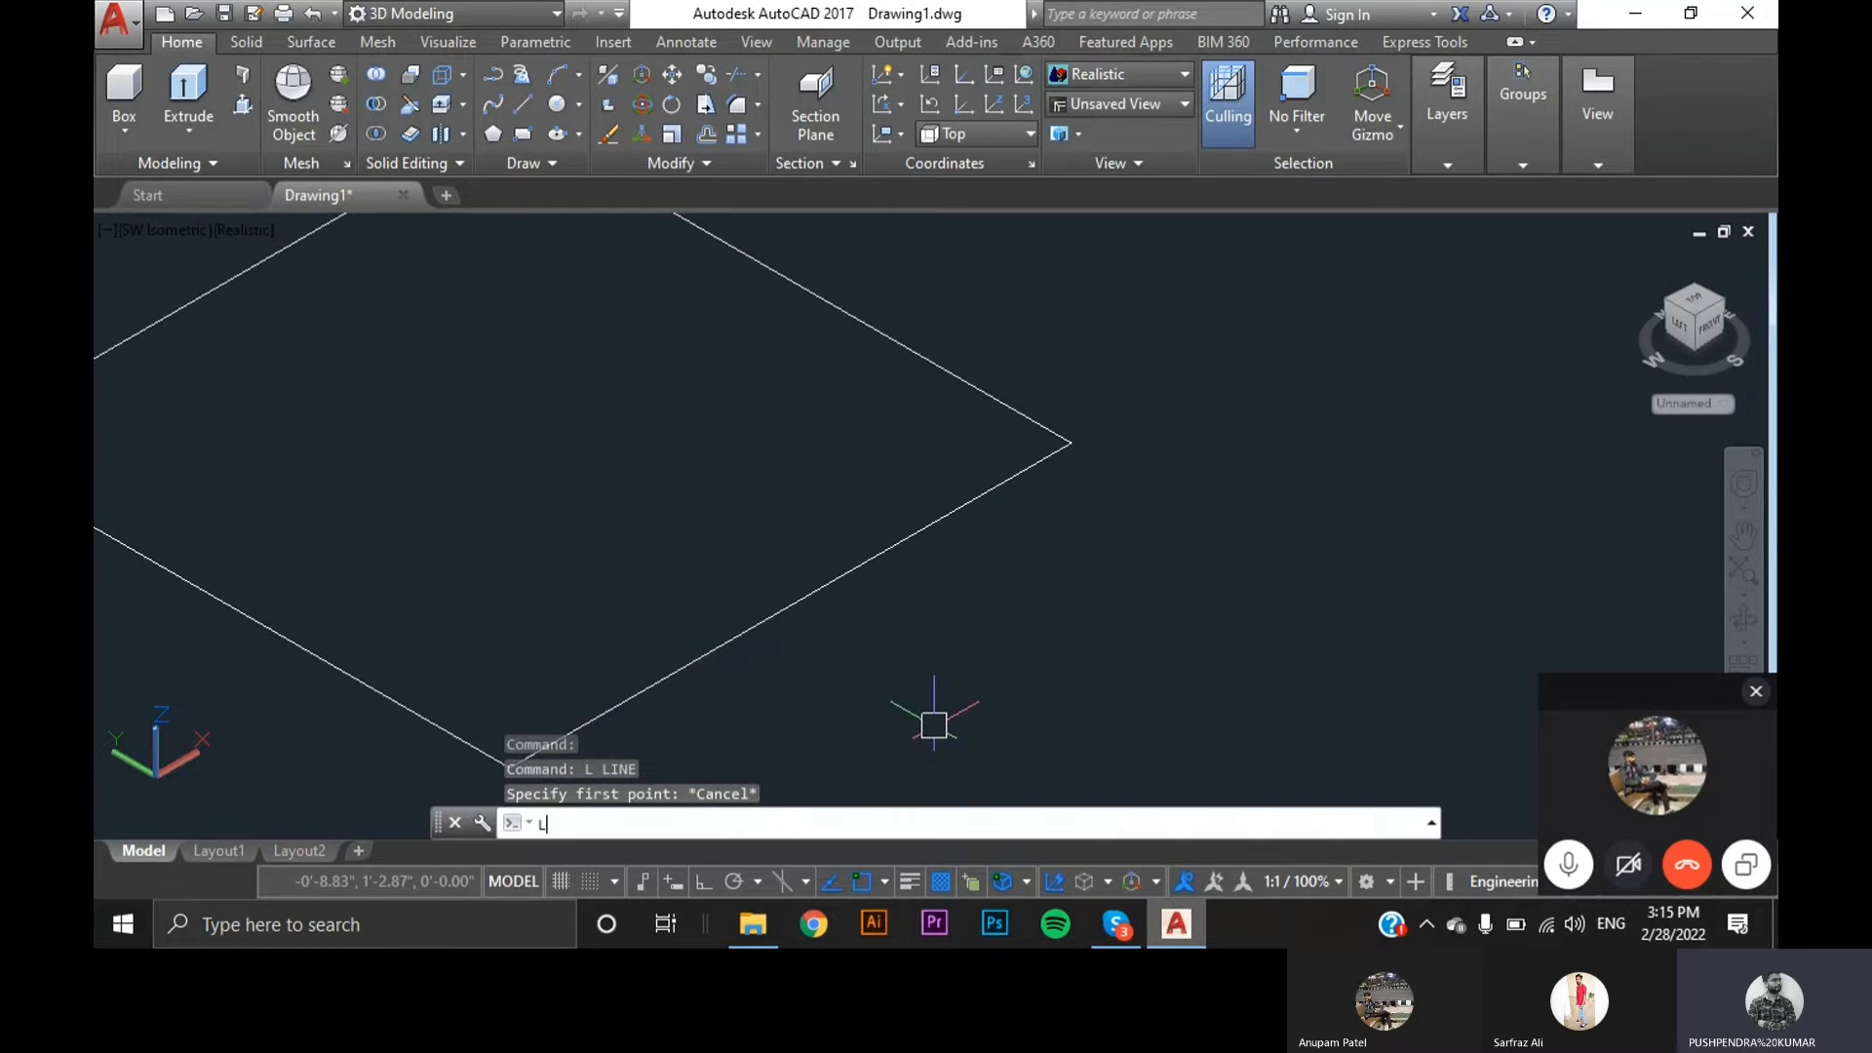
pyautogui.press('Return')
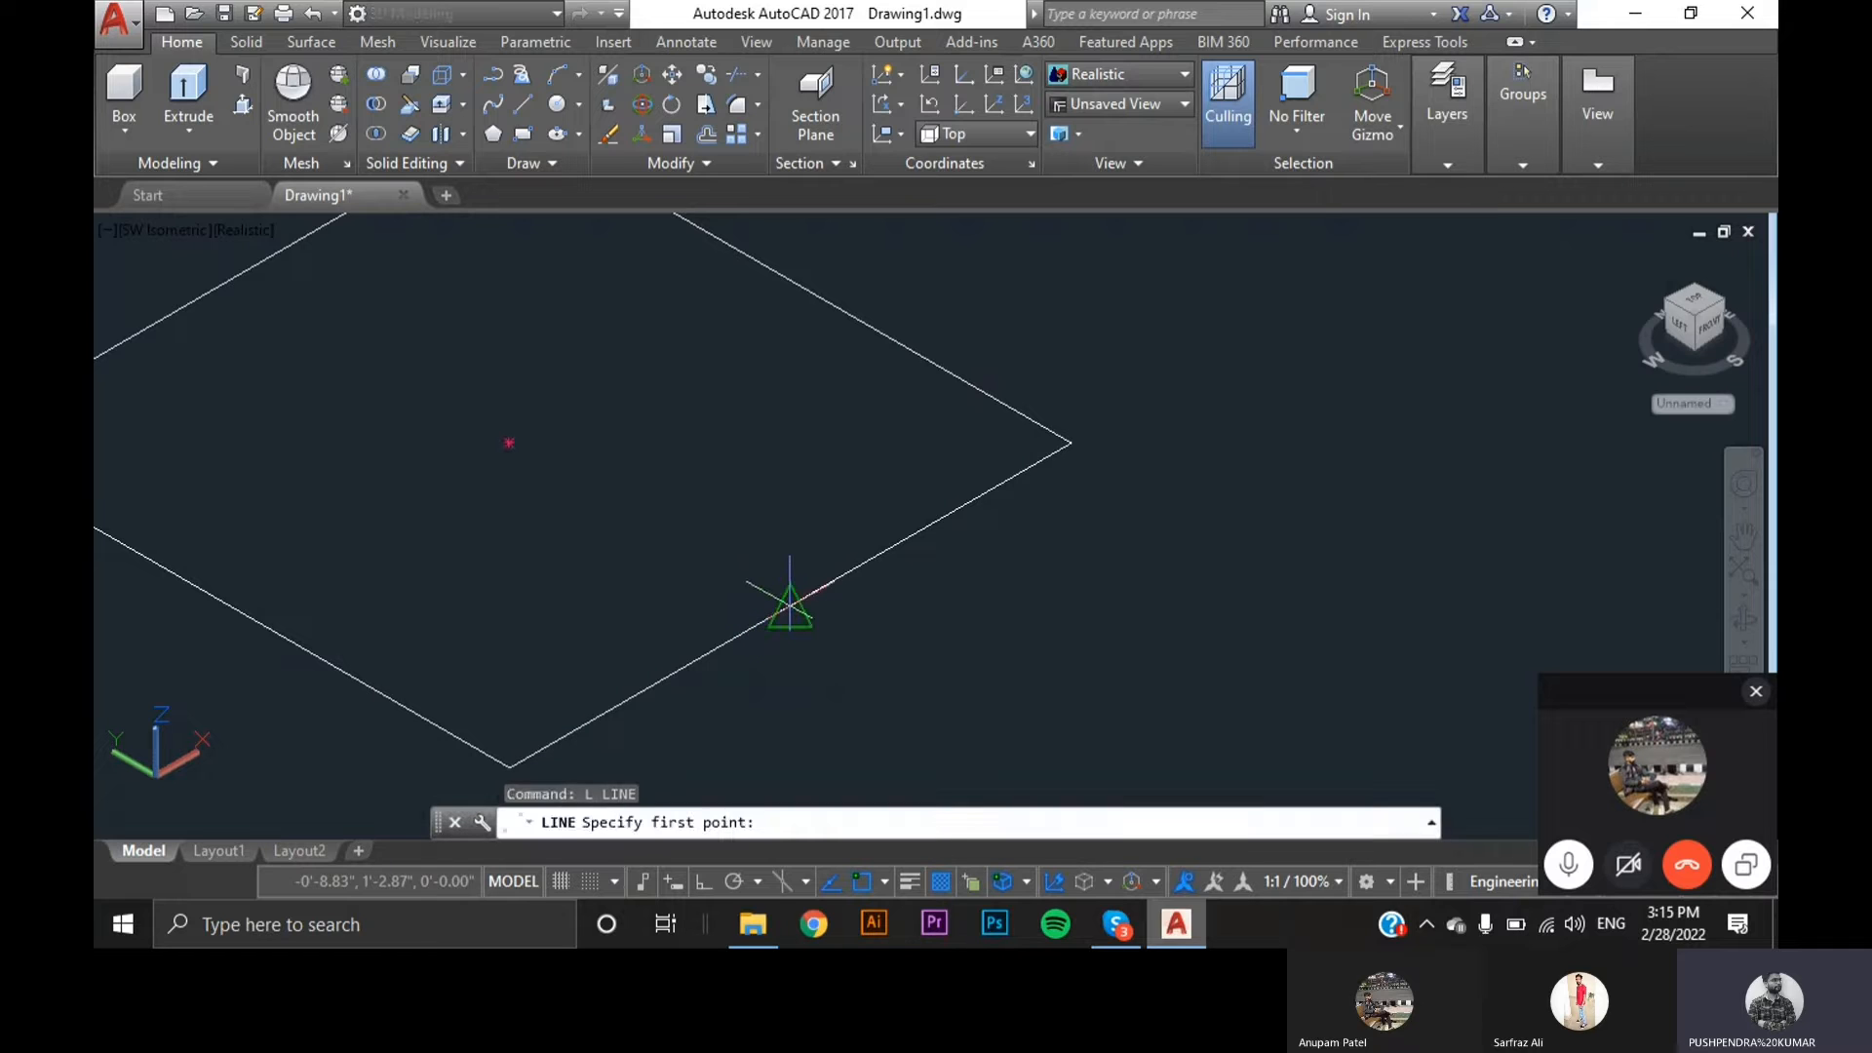
pyautogui.click(788, 607)
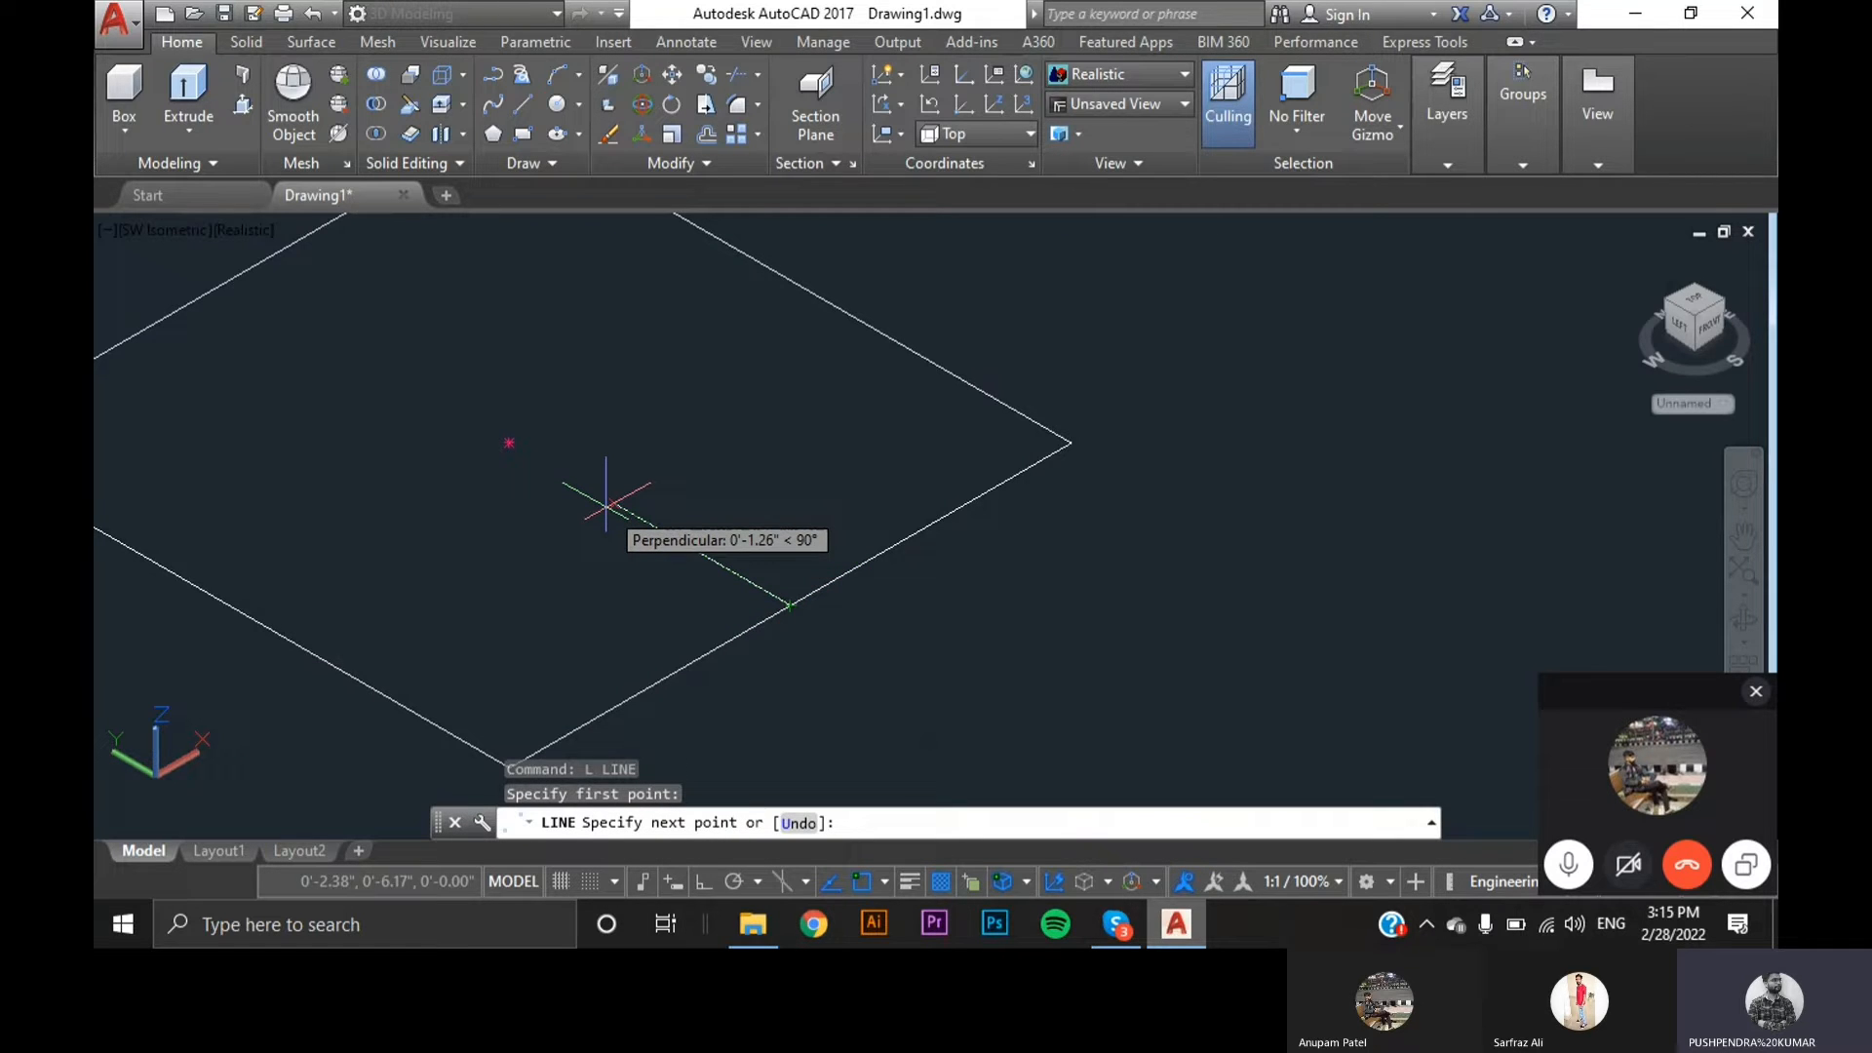
pyautogui.write('2')
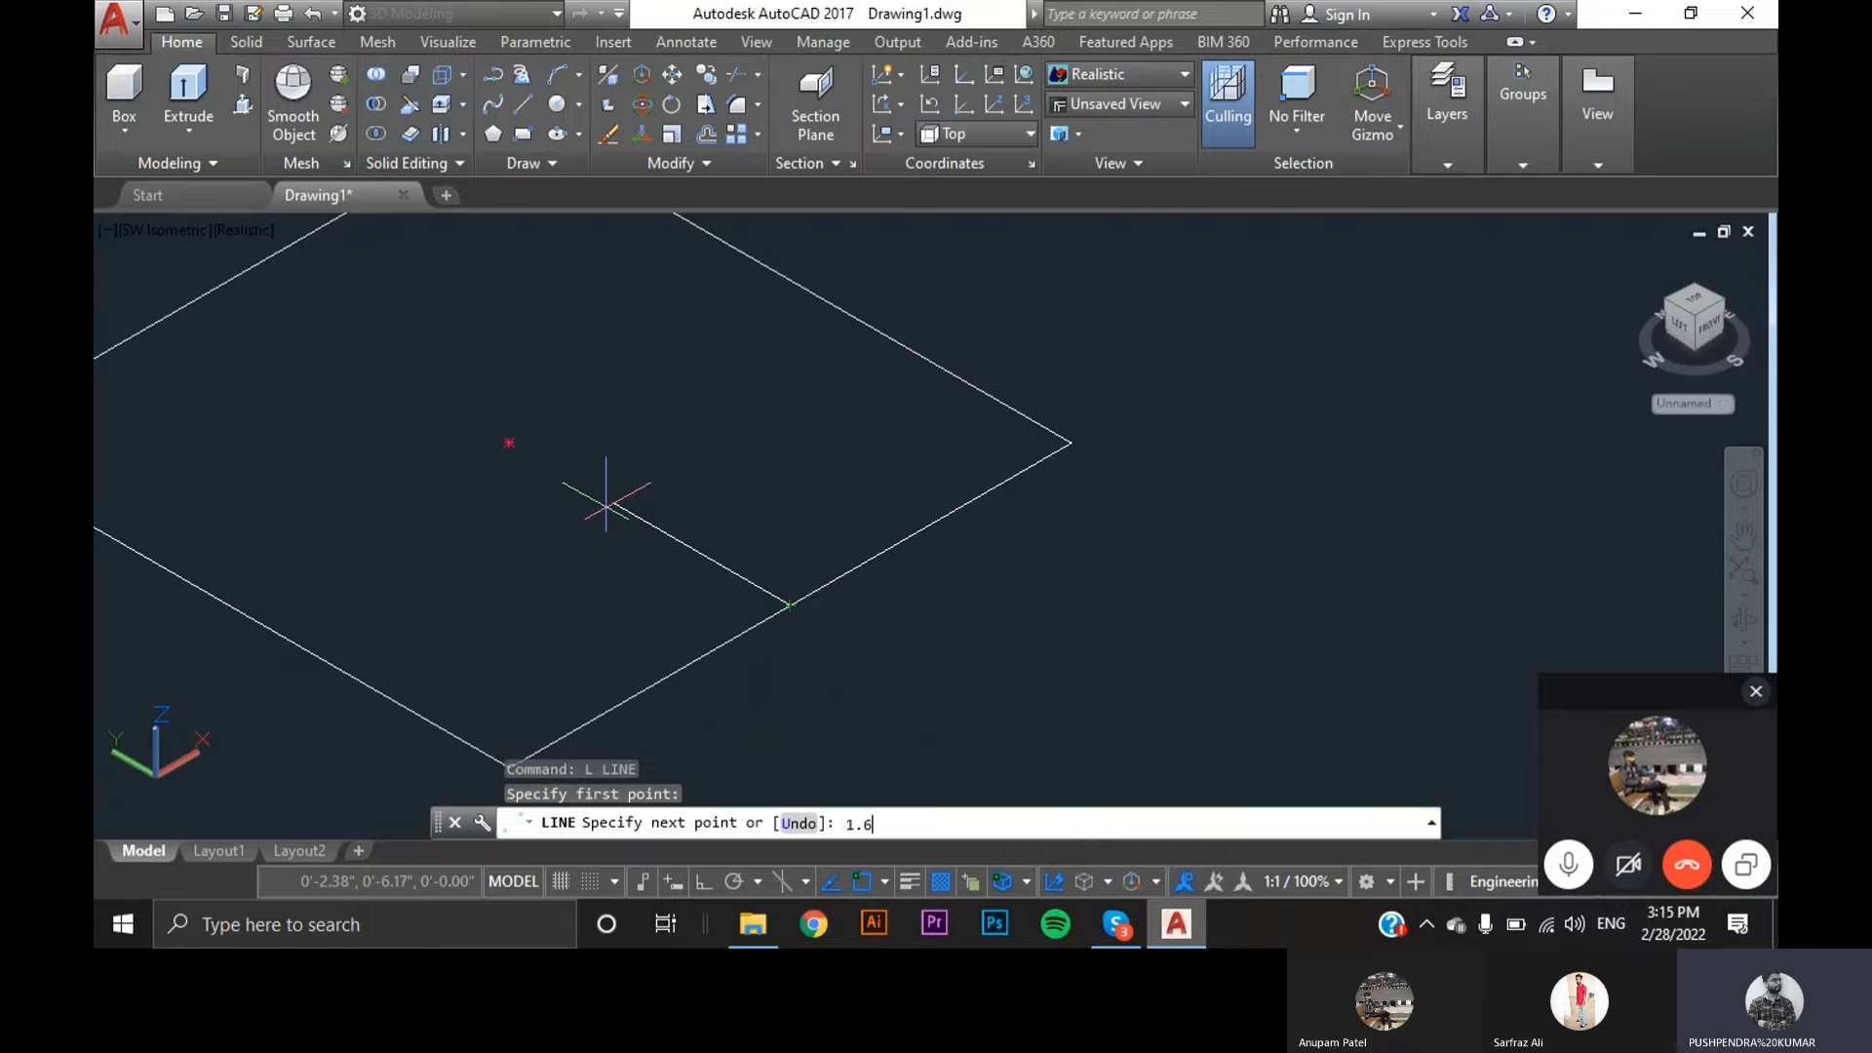
pyautogui.press('Return')
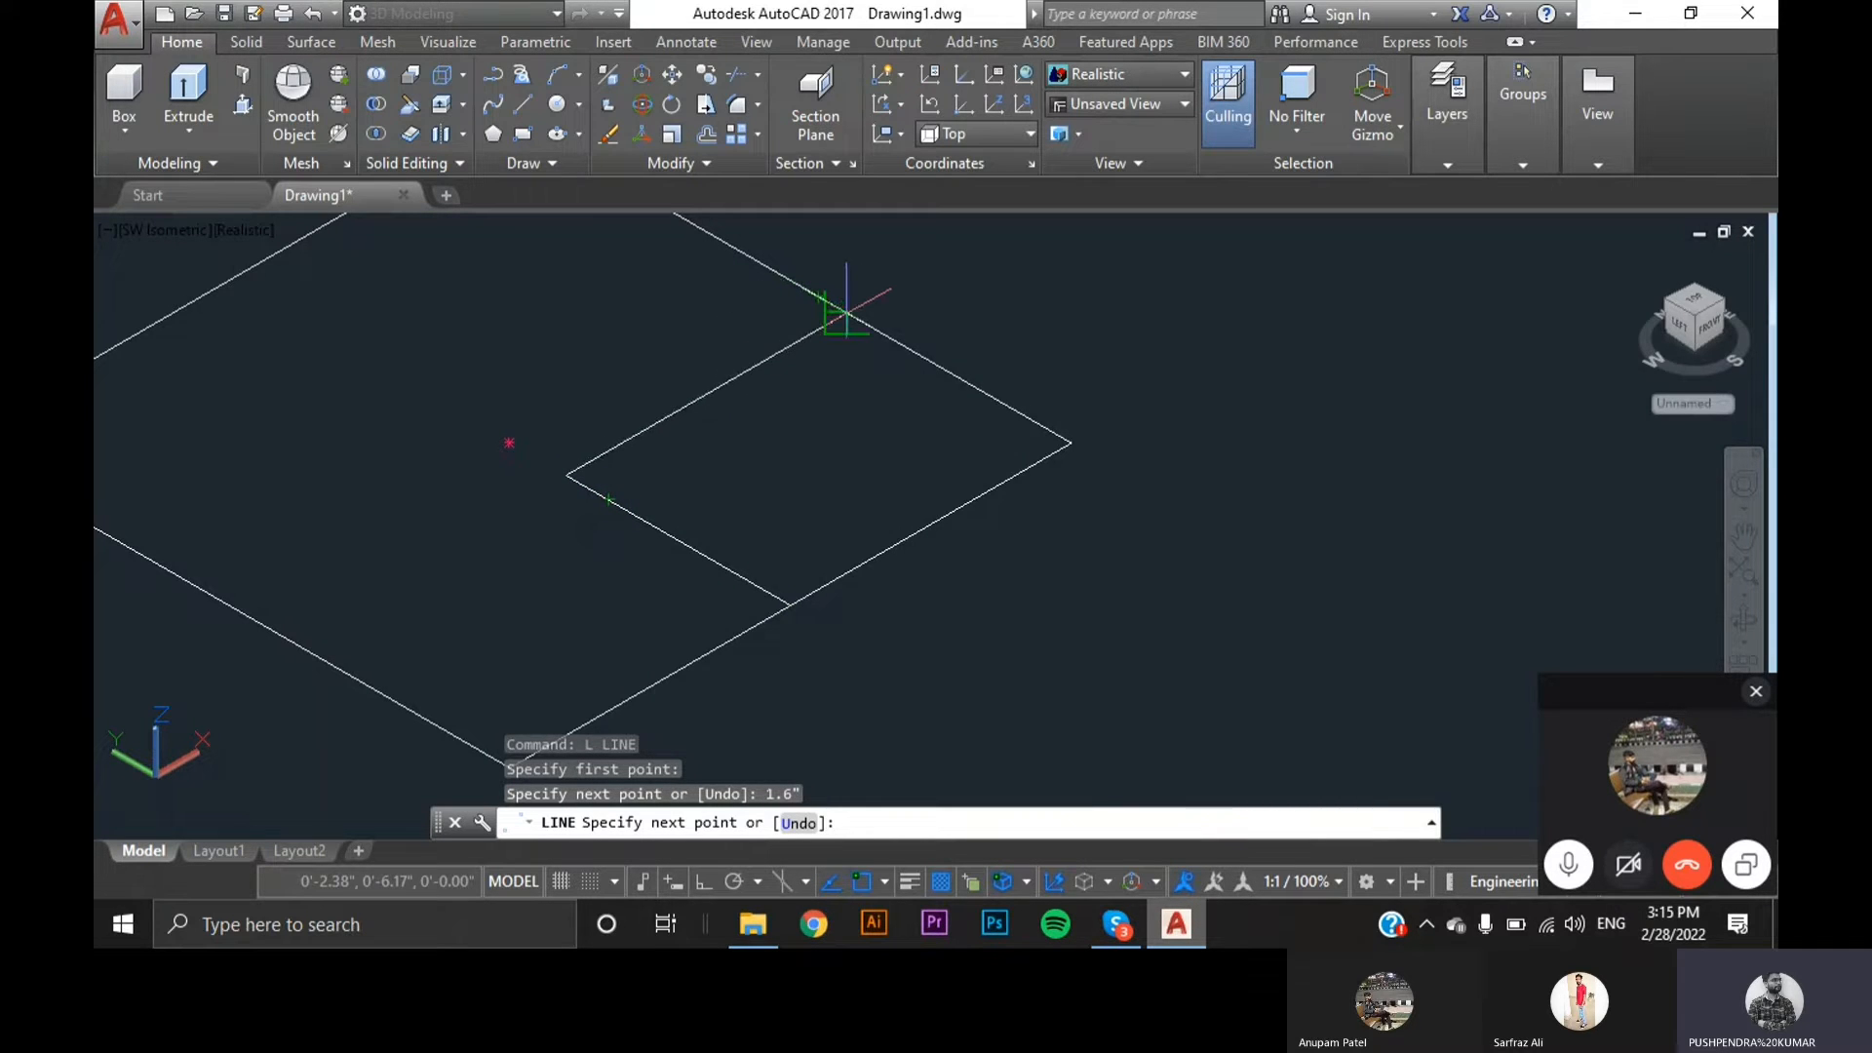
pyautogui.click(846, 312)
pyautogui.press('Return')
pyautogui.scroll(-9, 902, 449)
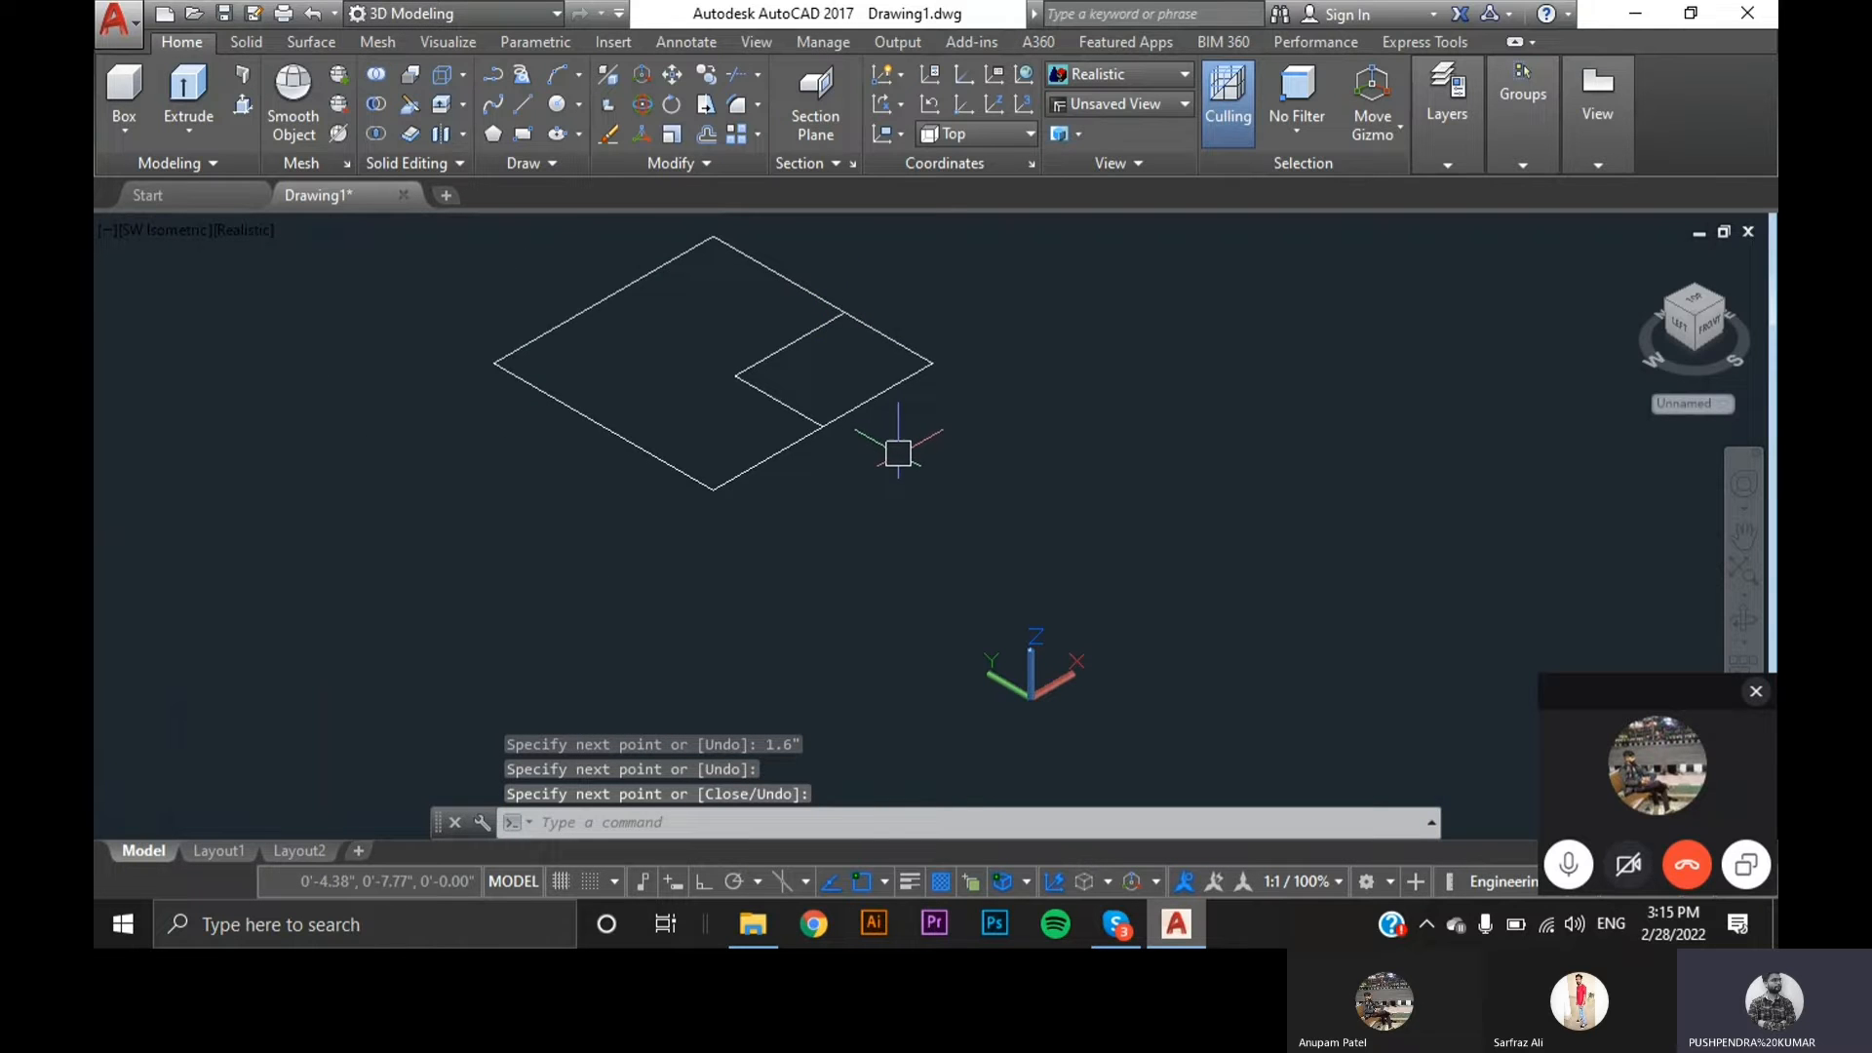
# - With ortho on, draw a line from the midpoint of the square's upper-left edge 1.6" inward, continuing perpendicular to the upper-right edge
pyautogui.scroll(6, 861, 367)
pyautogui.scroll(4, 836, 565)
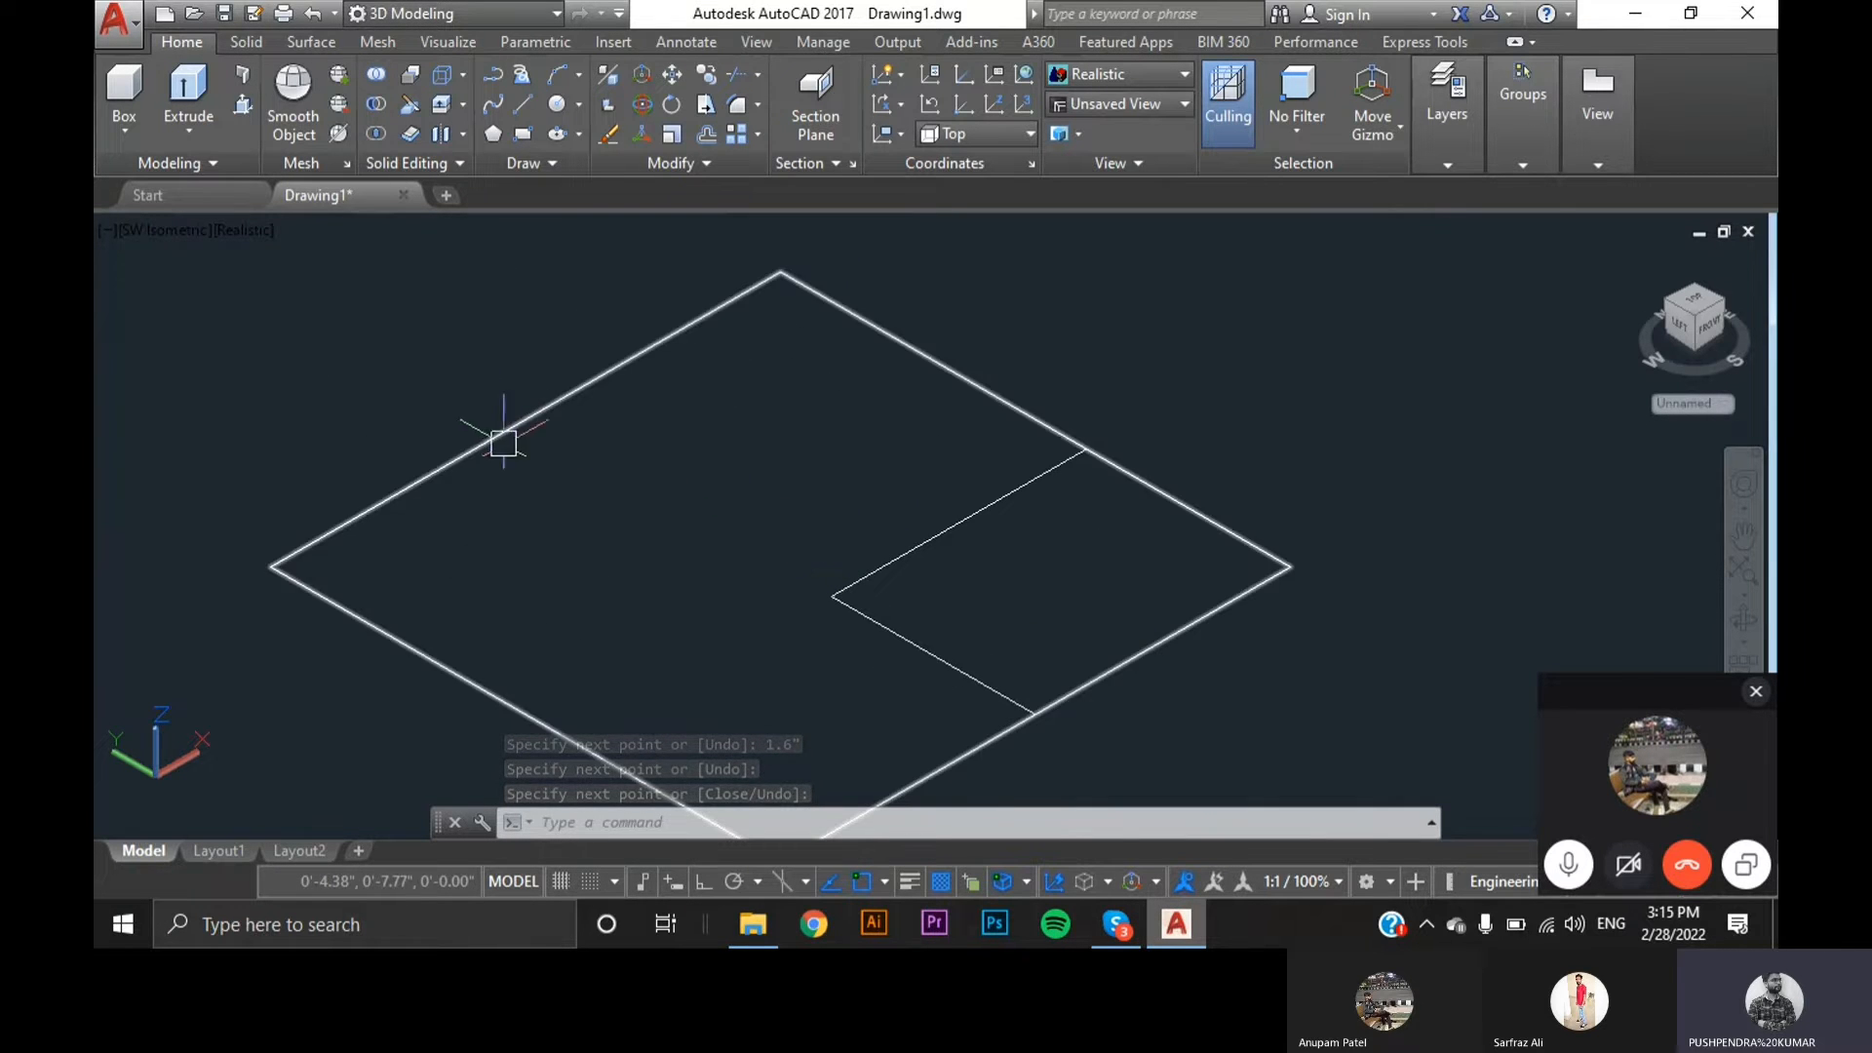
pyautogui.write('l')
pyautogui.press('Return')
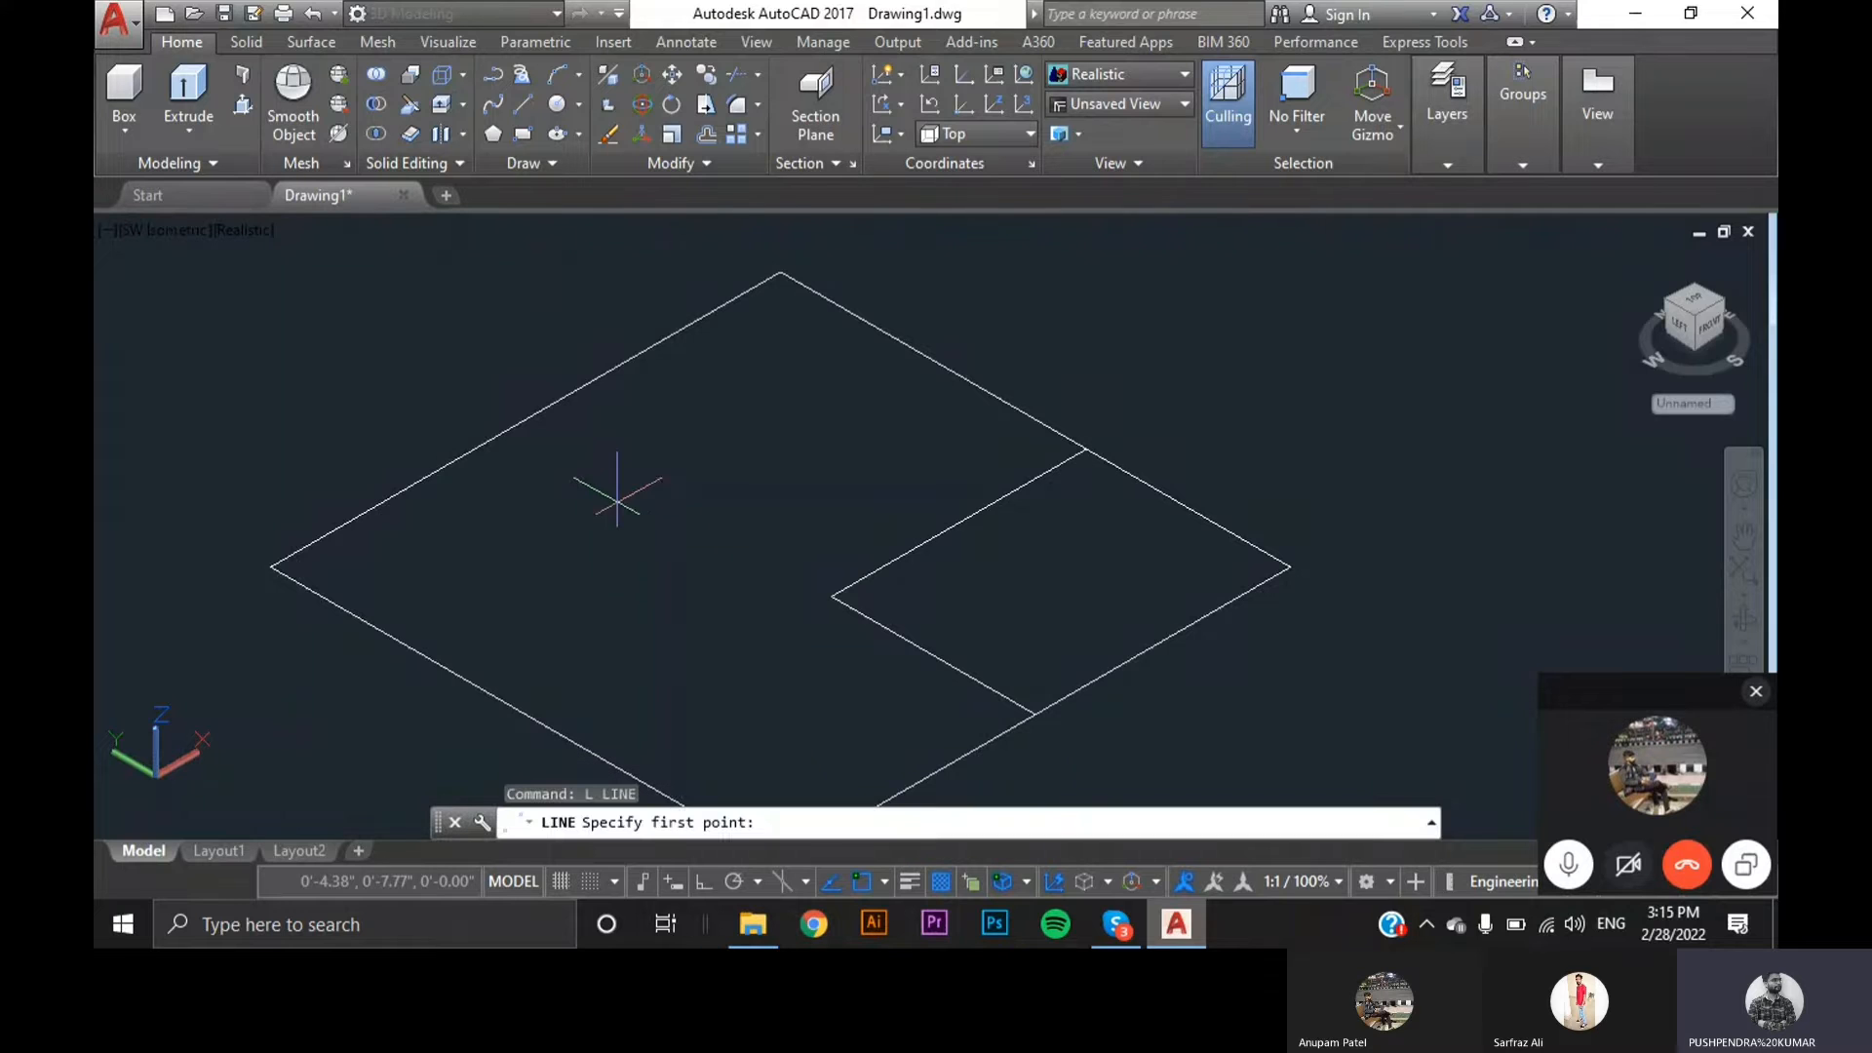
pyautogui.click(527, 421)
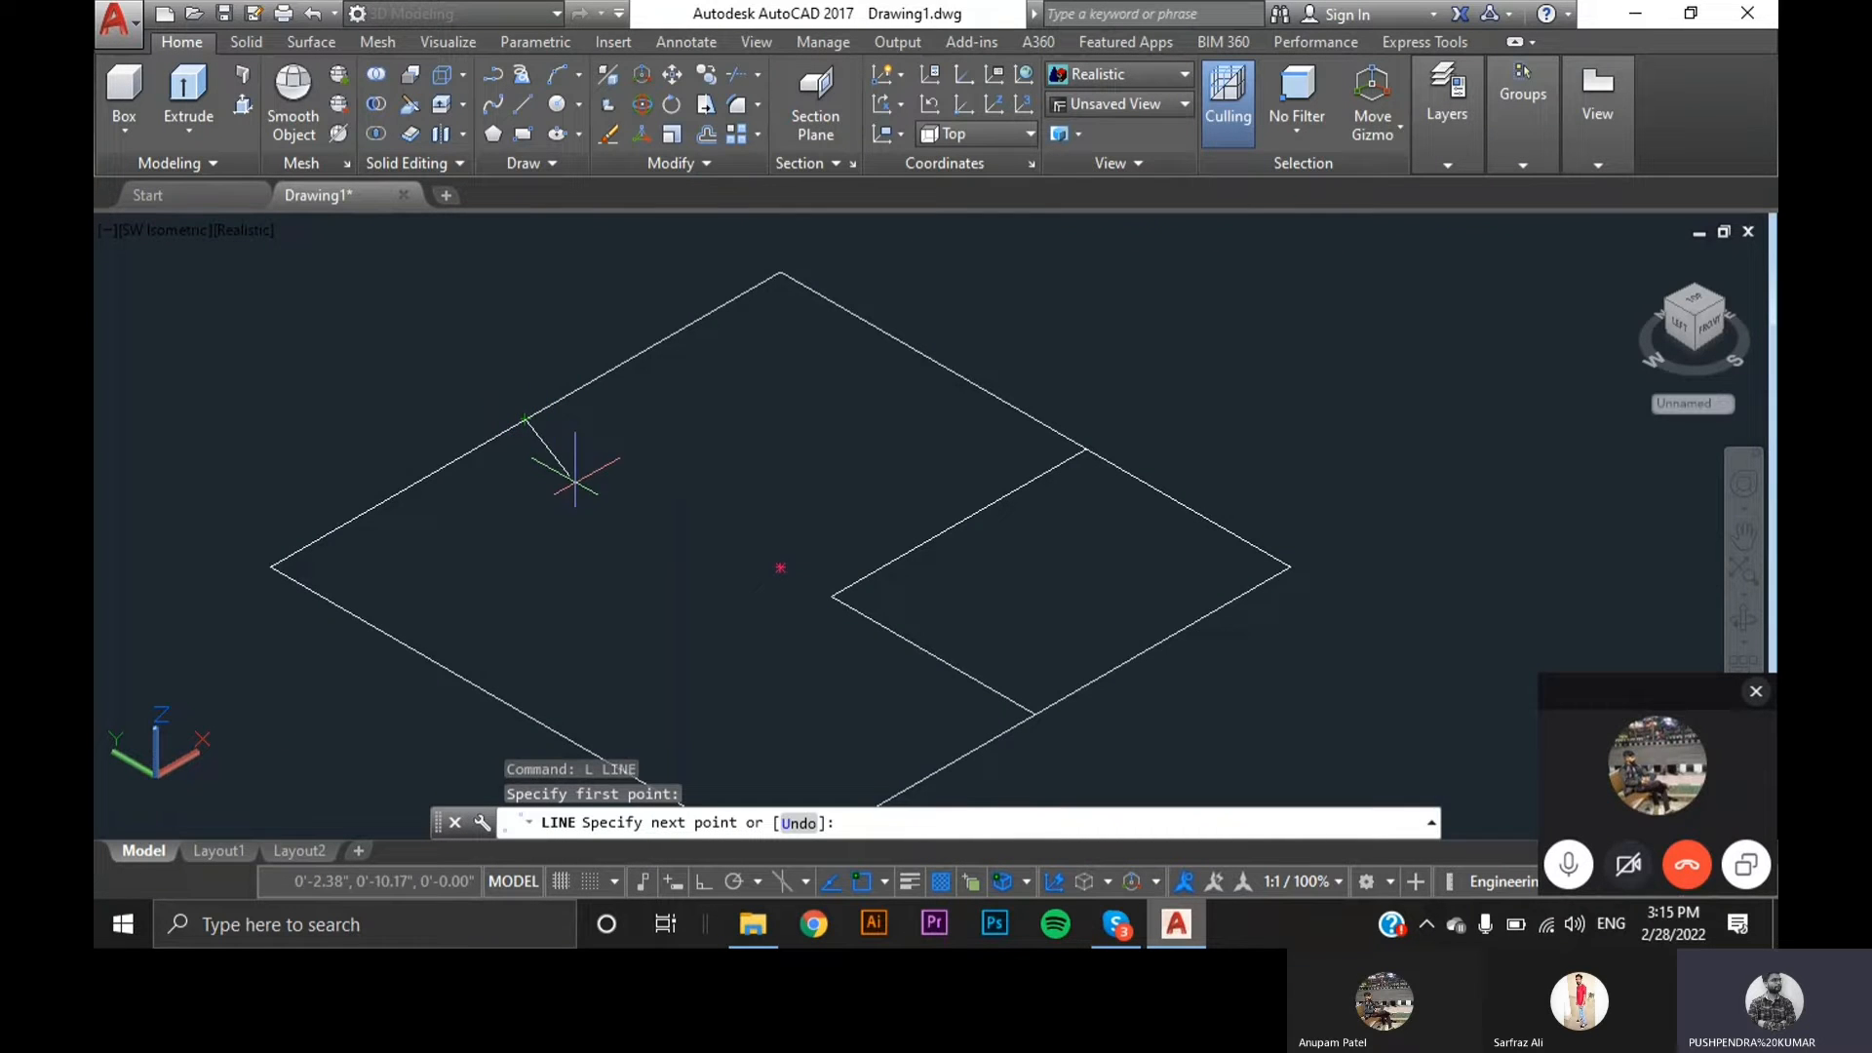
pyautogui.click(704, 881)
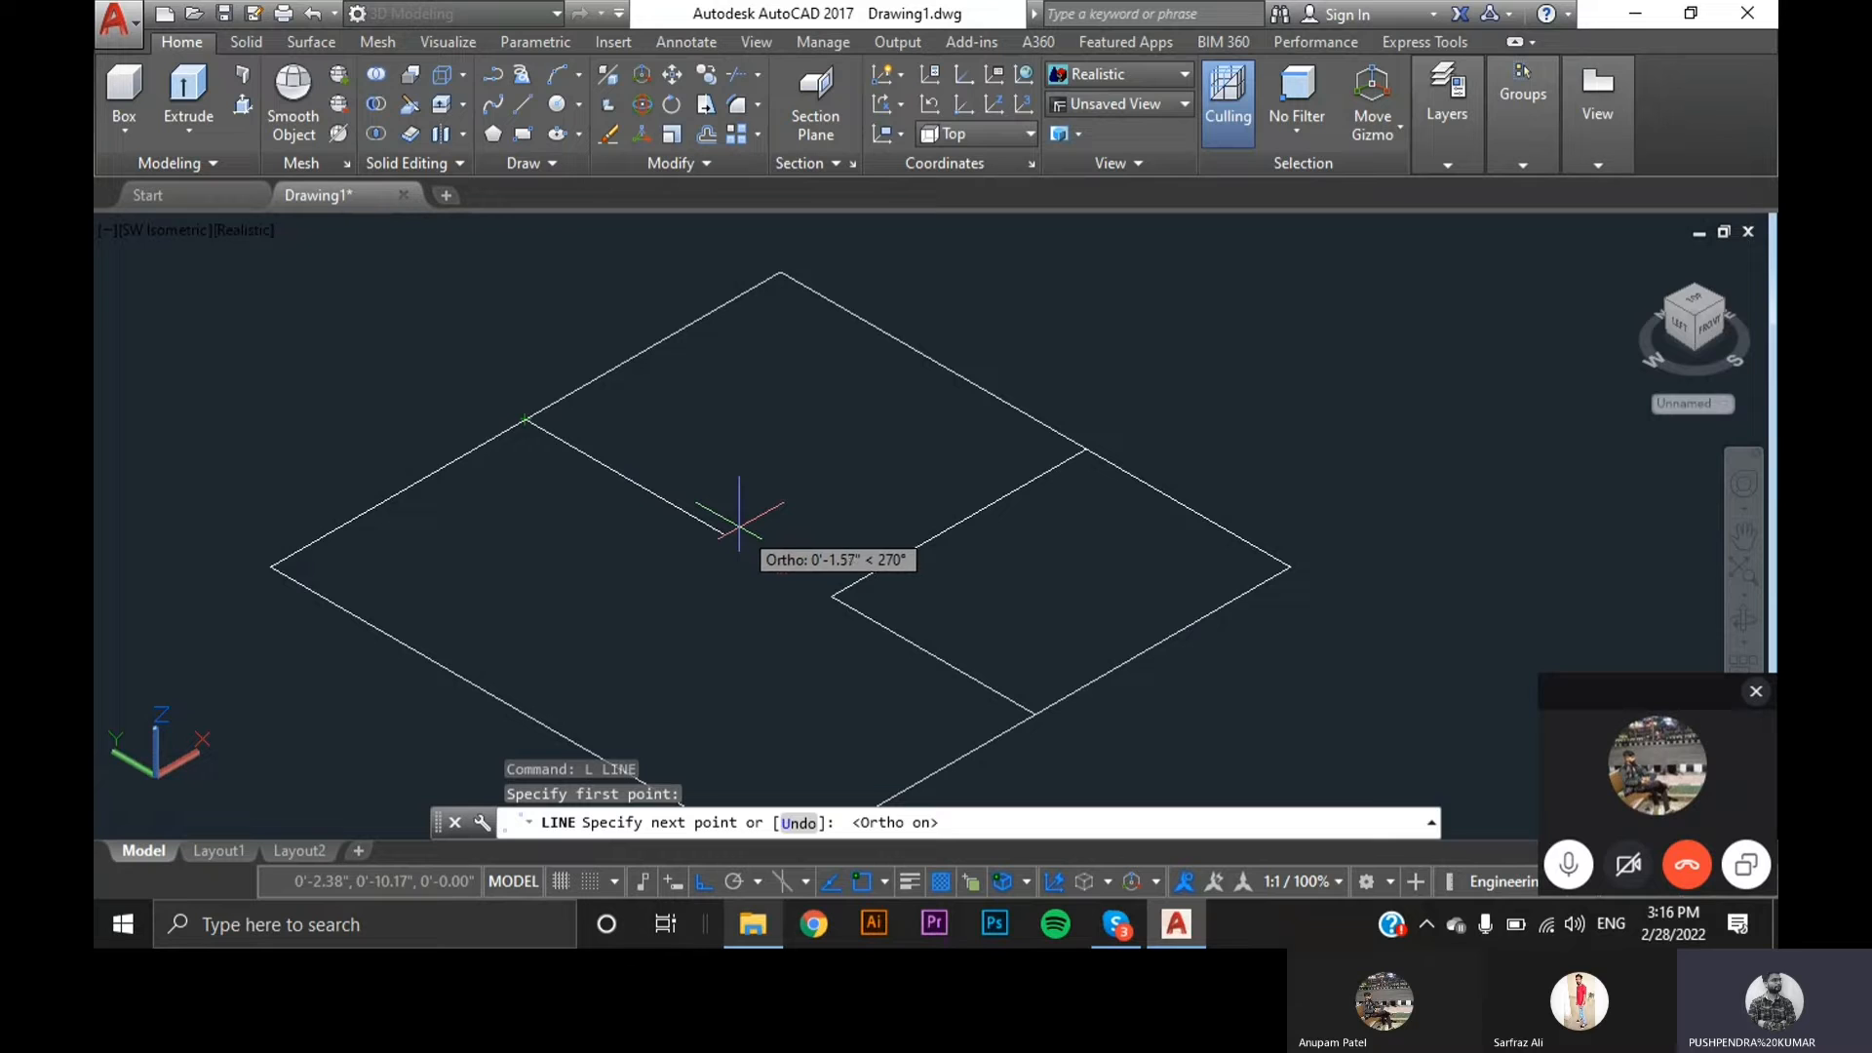
pyautogui.write('1.6"')
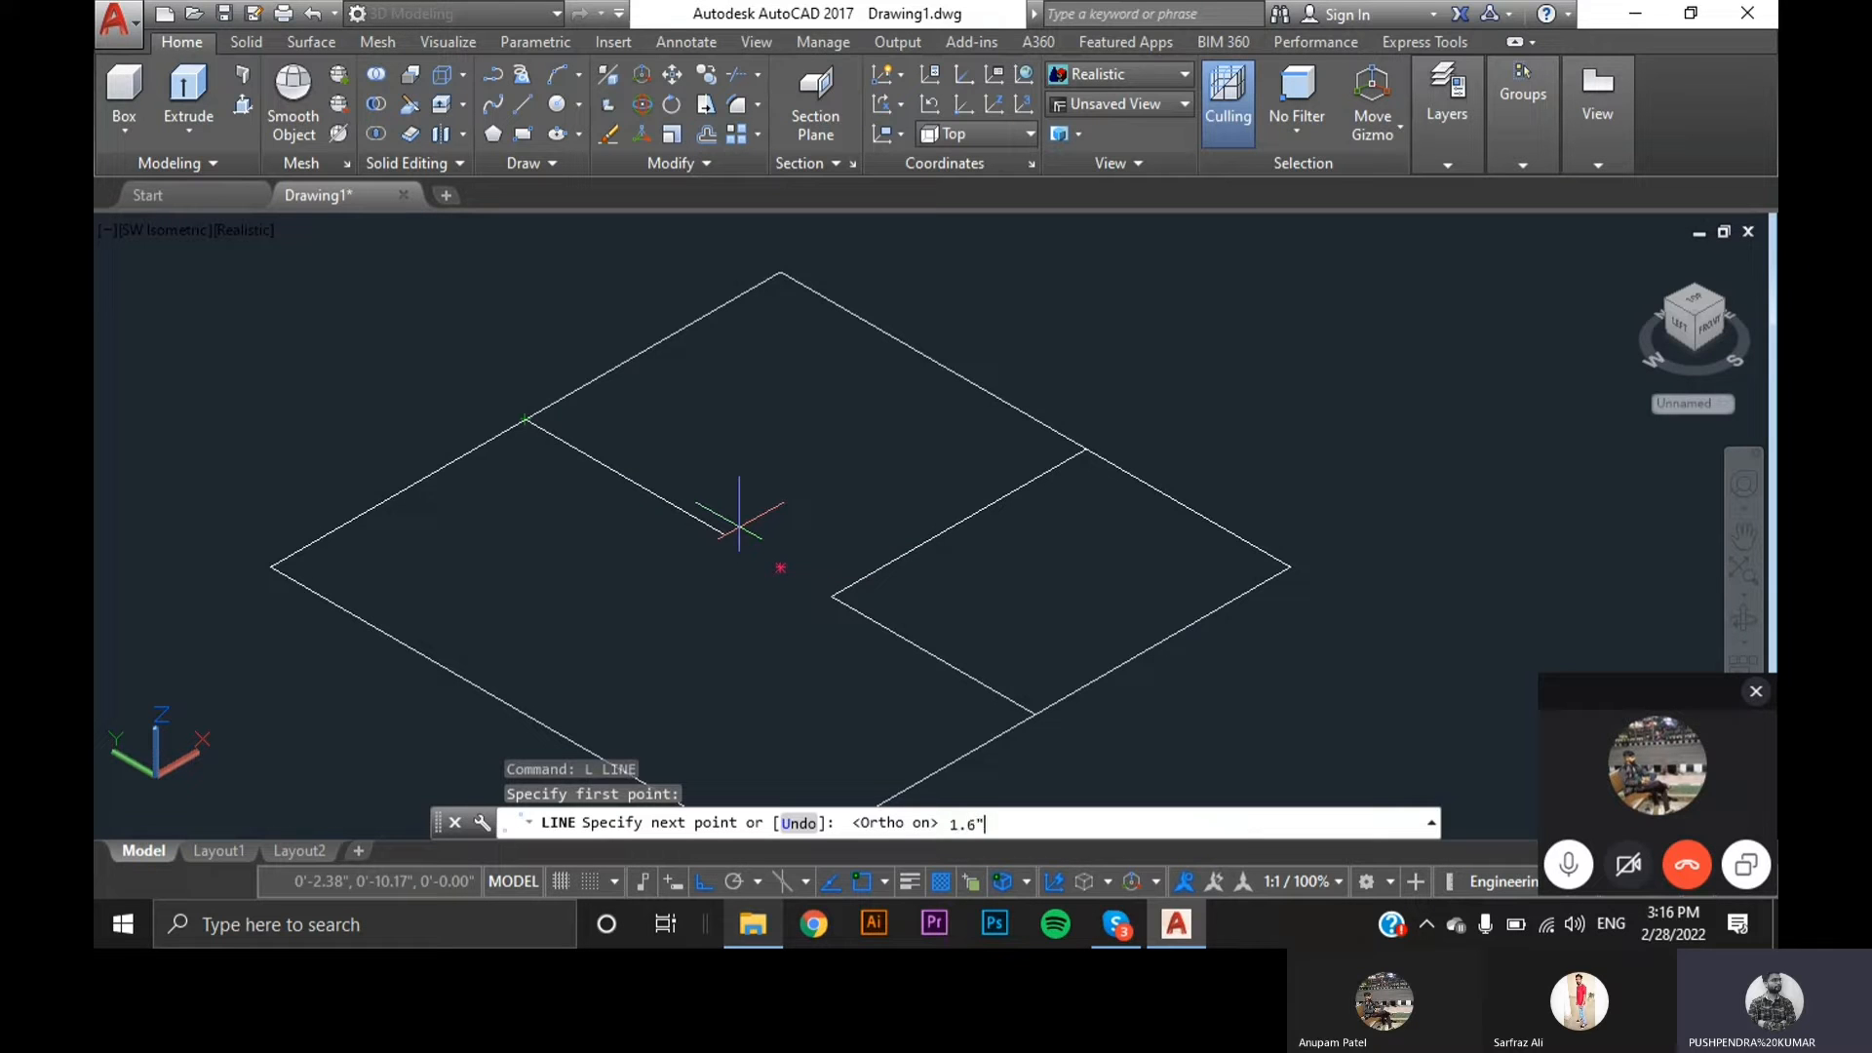
pyautogui.press('Return')
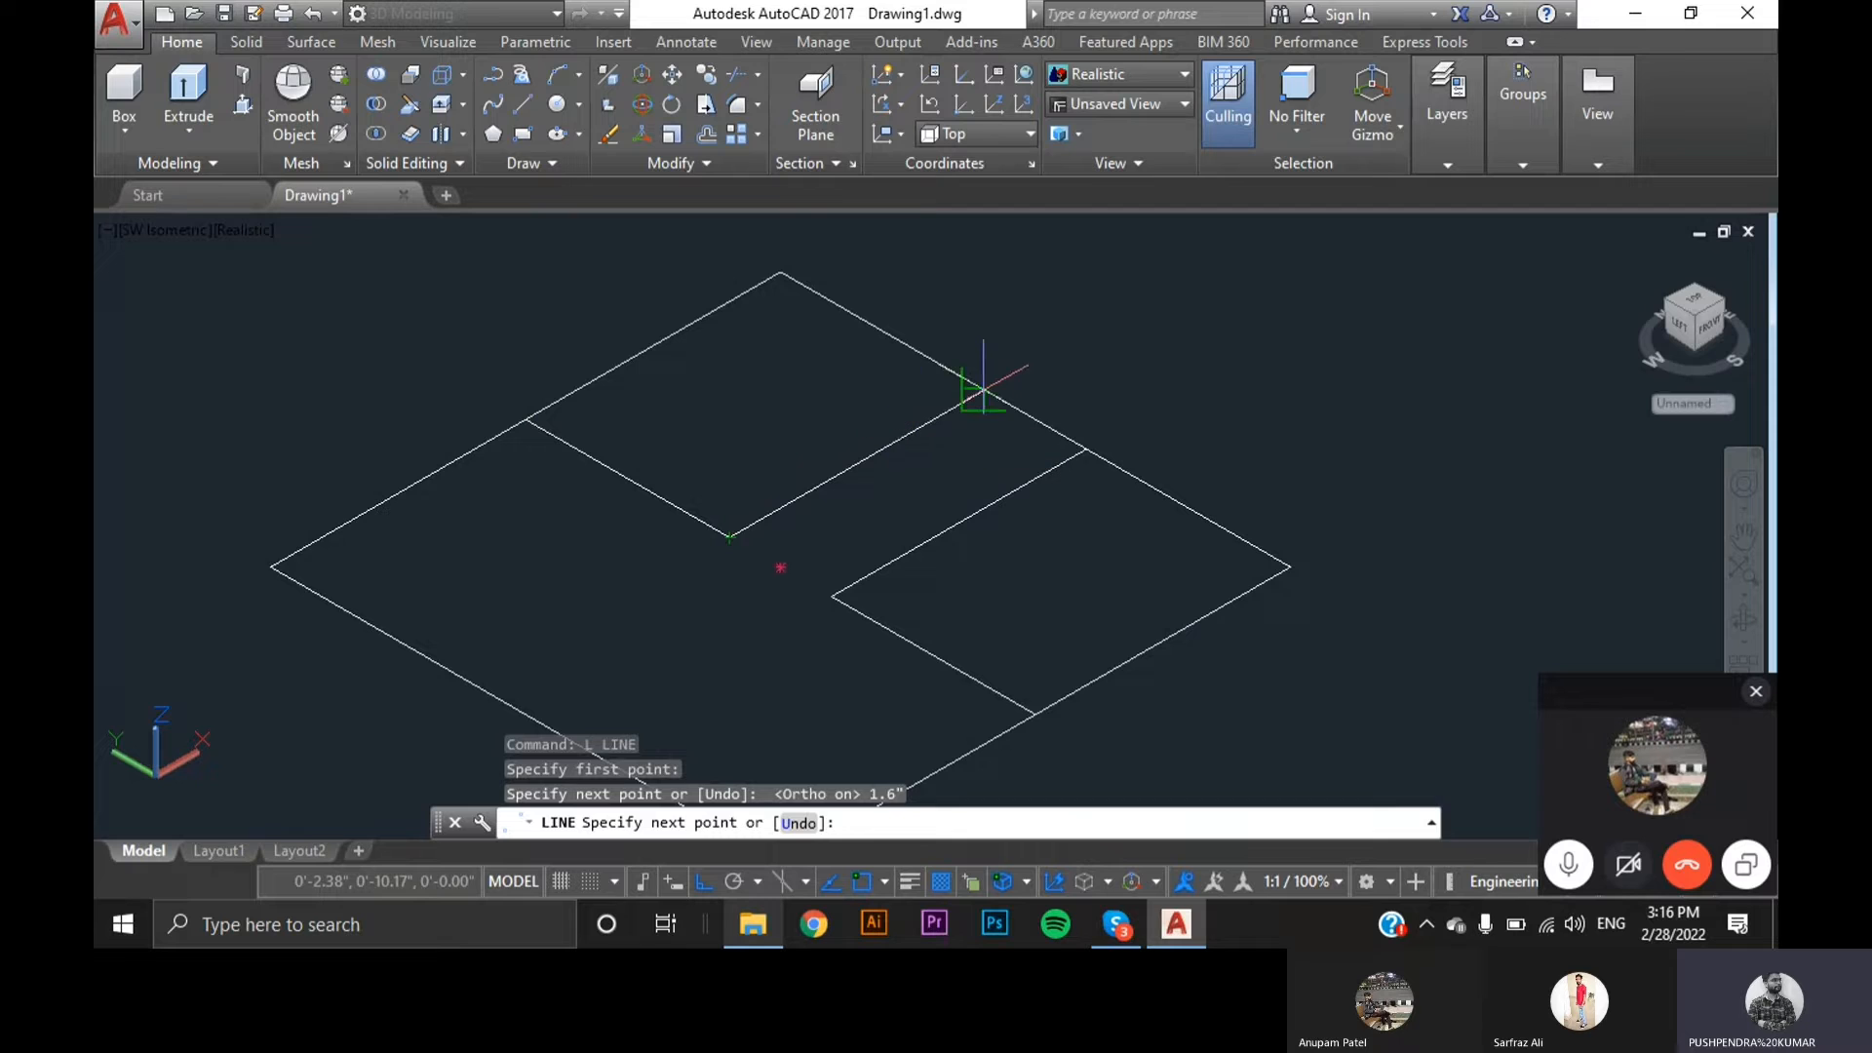
pyautogui.click(983, 388)
pyautogui.press('Escape')
# - Trim the square's outer edges around the right and top corners, leaving a T-shaped outline
pyautogui.scroll(-4, 1120, 518)
pyautogui.scroll(3, 1120, 522)
pyautogui.write('tr')
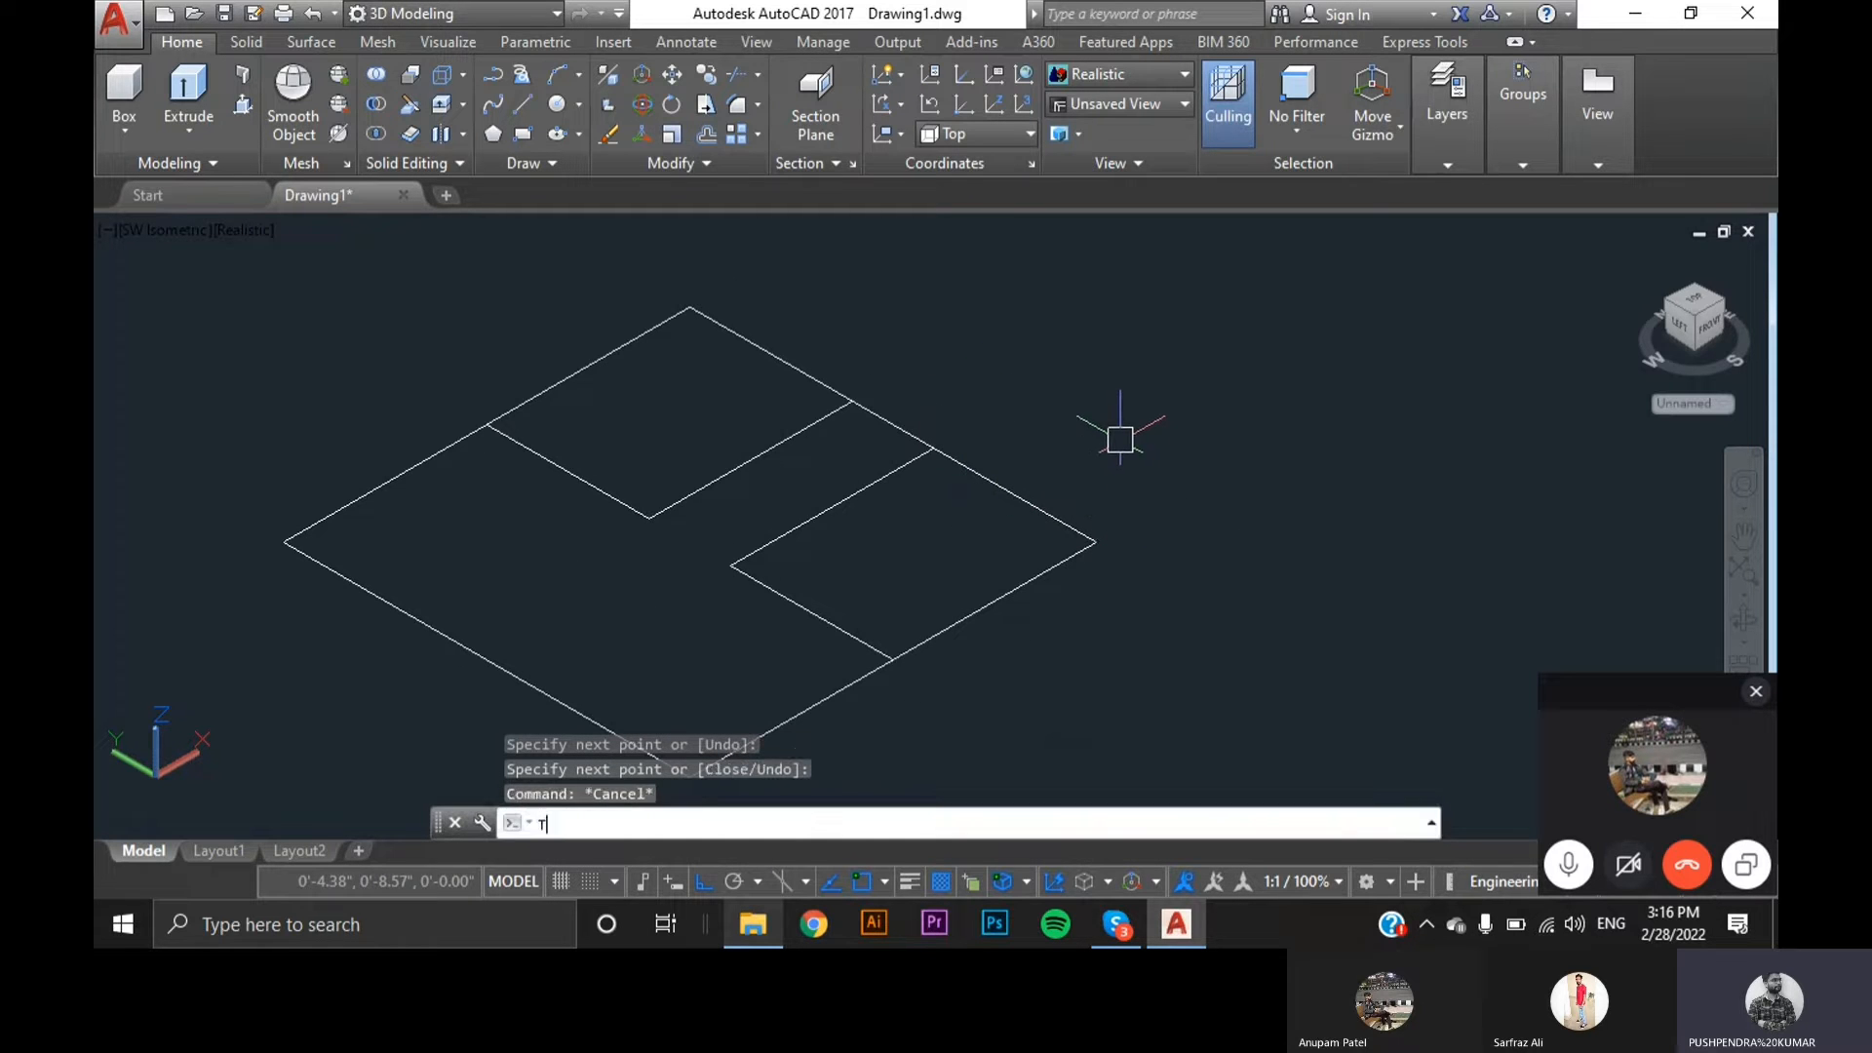
pyautogui.press('Return')
pyautogui.press('Return')
pyautogui.click(1032, 499)
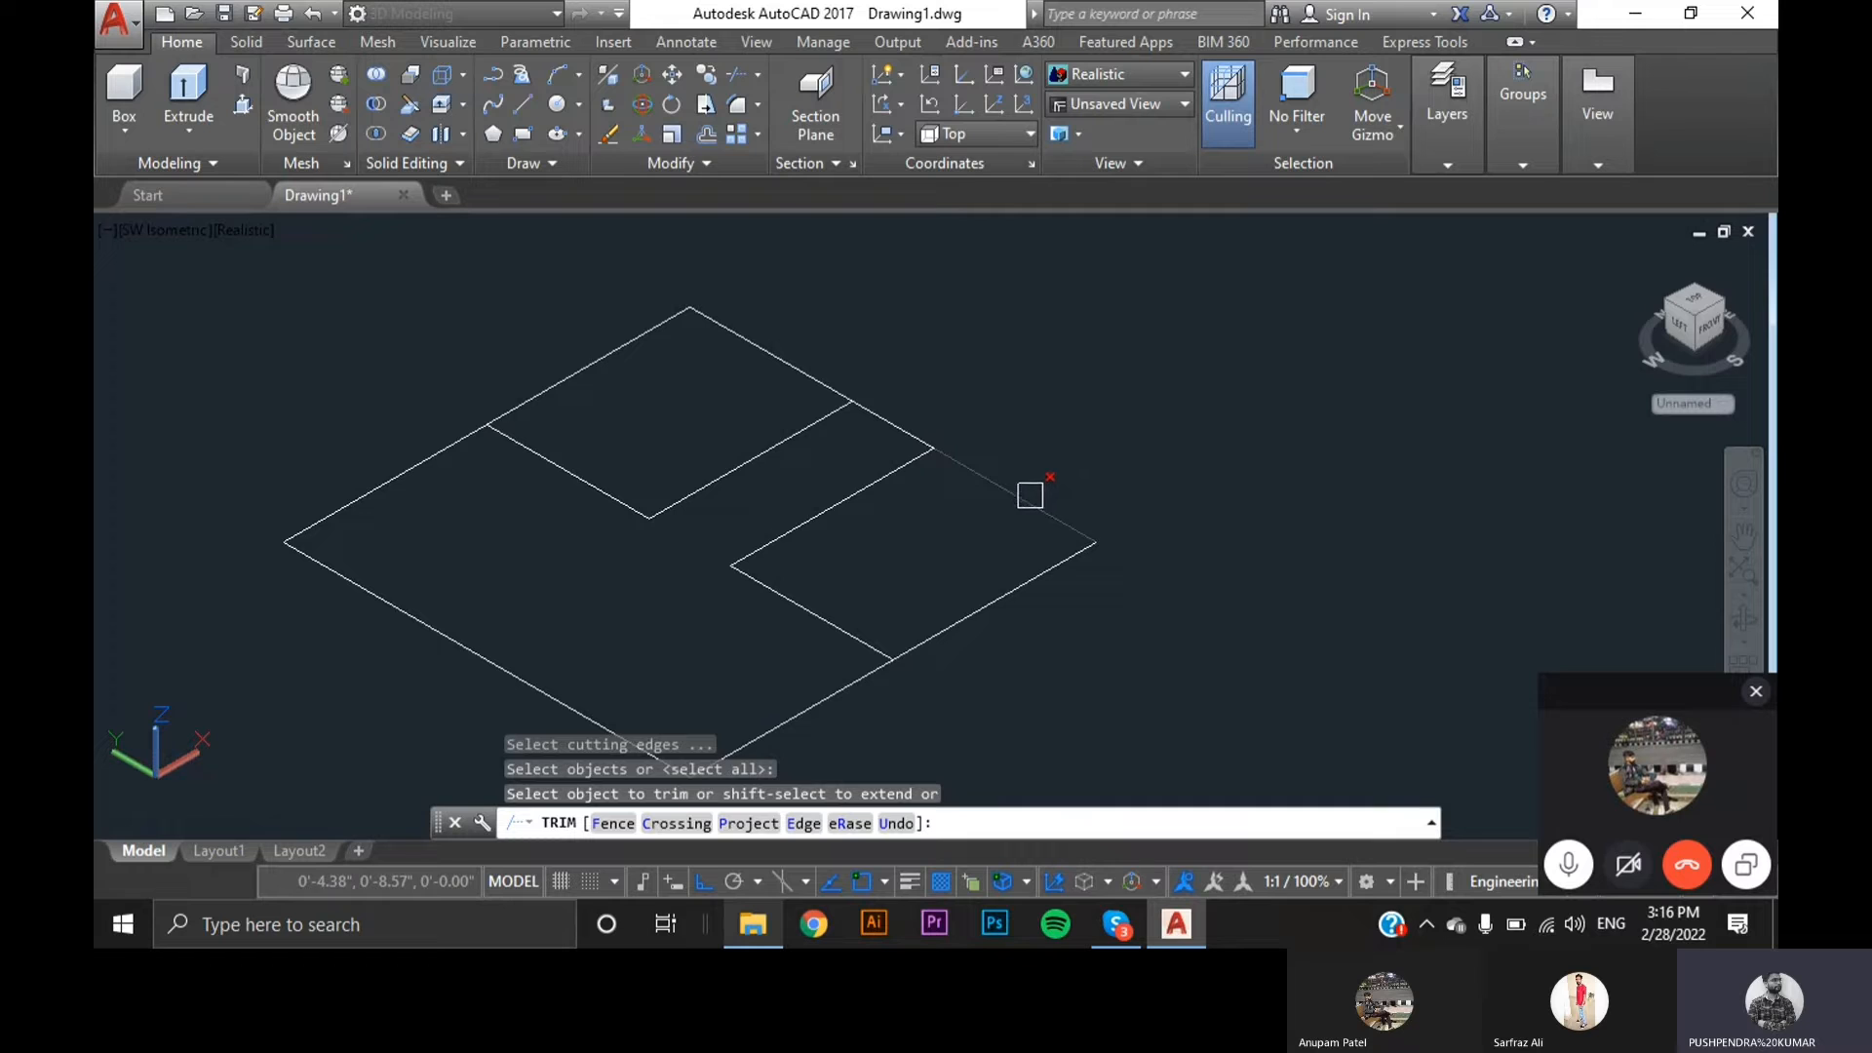
pyautogui.click(1015, 589)
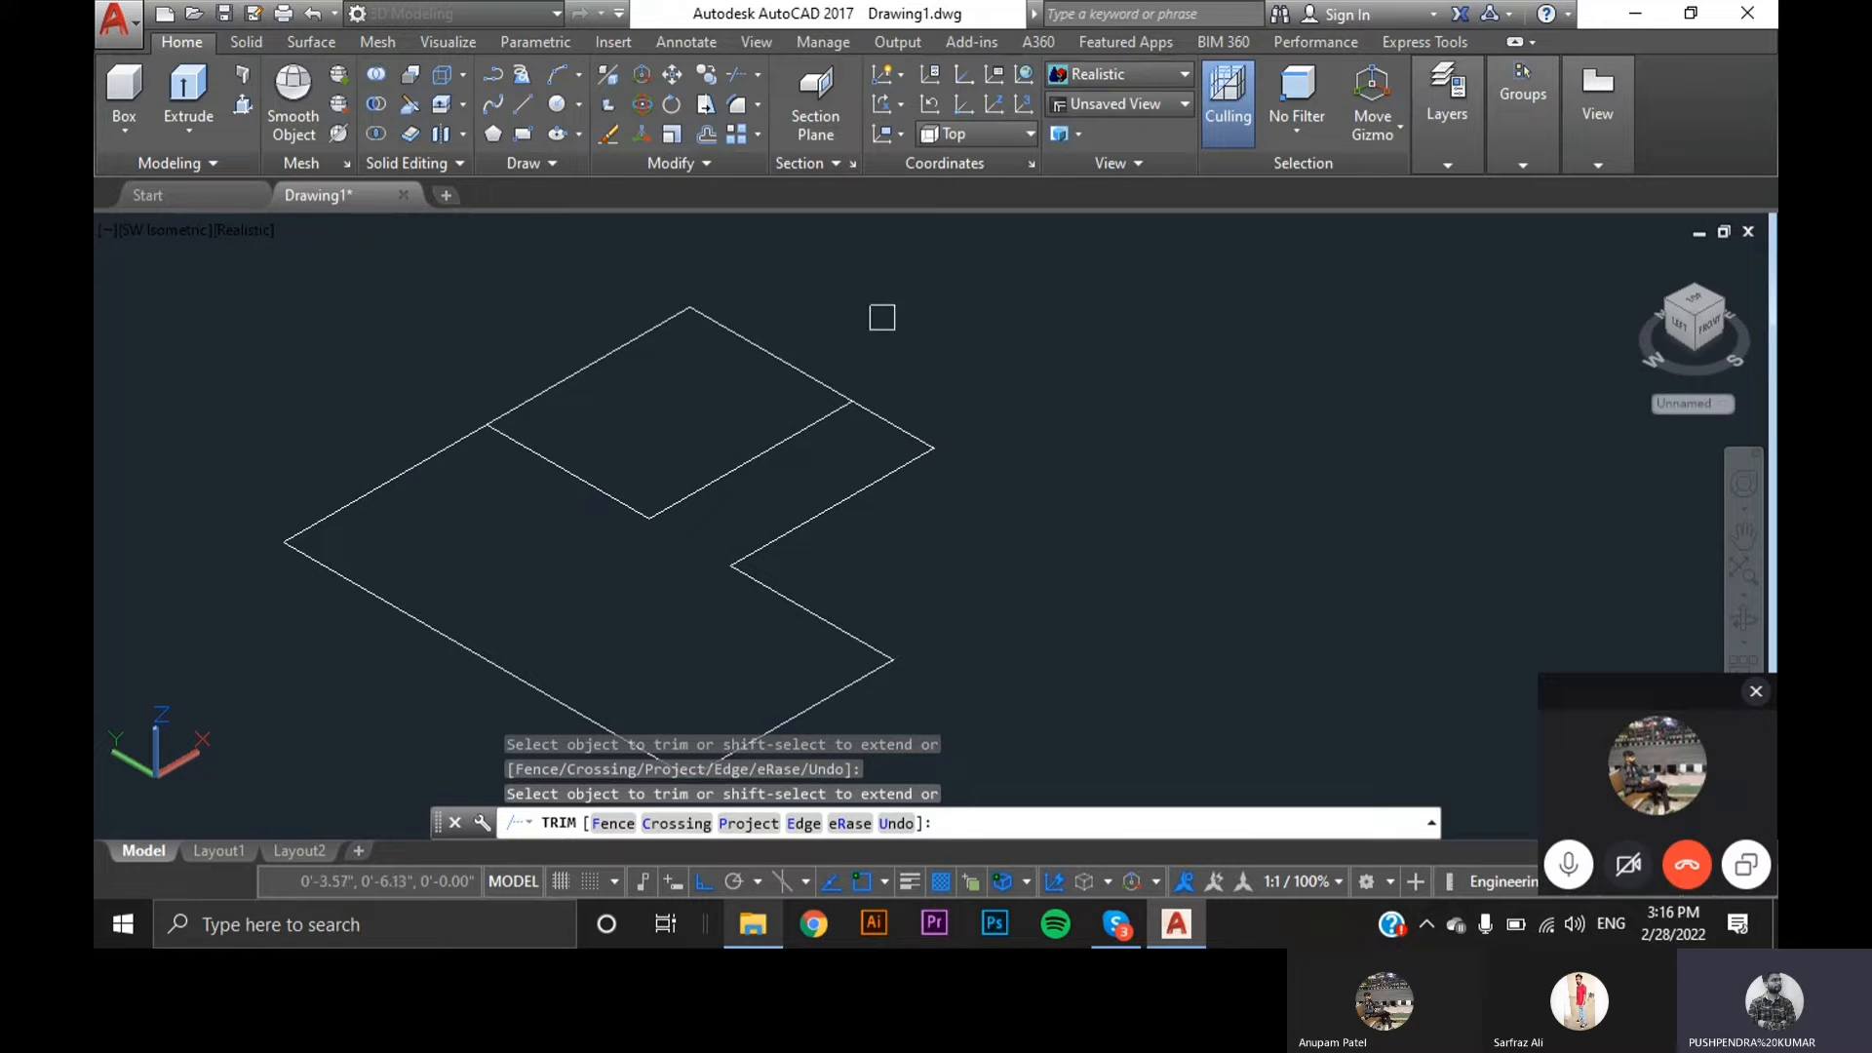
pyautogui.click(806, 364)
pyautogui.click(632, 355)
pyautogui.click(942, 454)
pyautogui.click(942, 454)
pyautogui.press('Escape')
pyautogui.scroll(-4, 1015, 501)
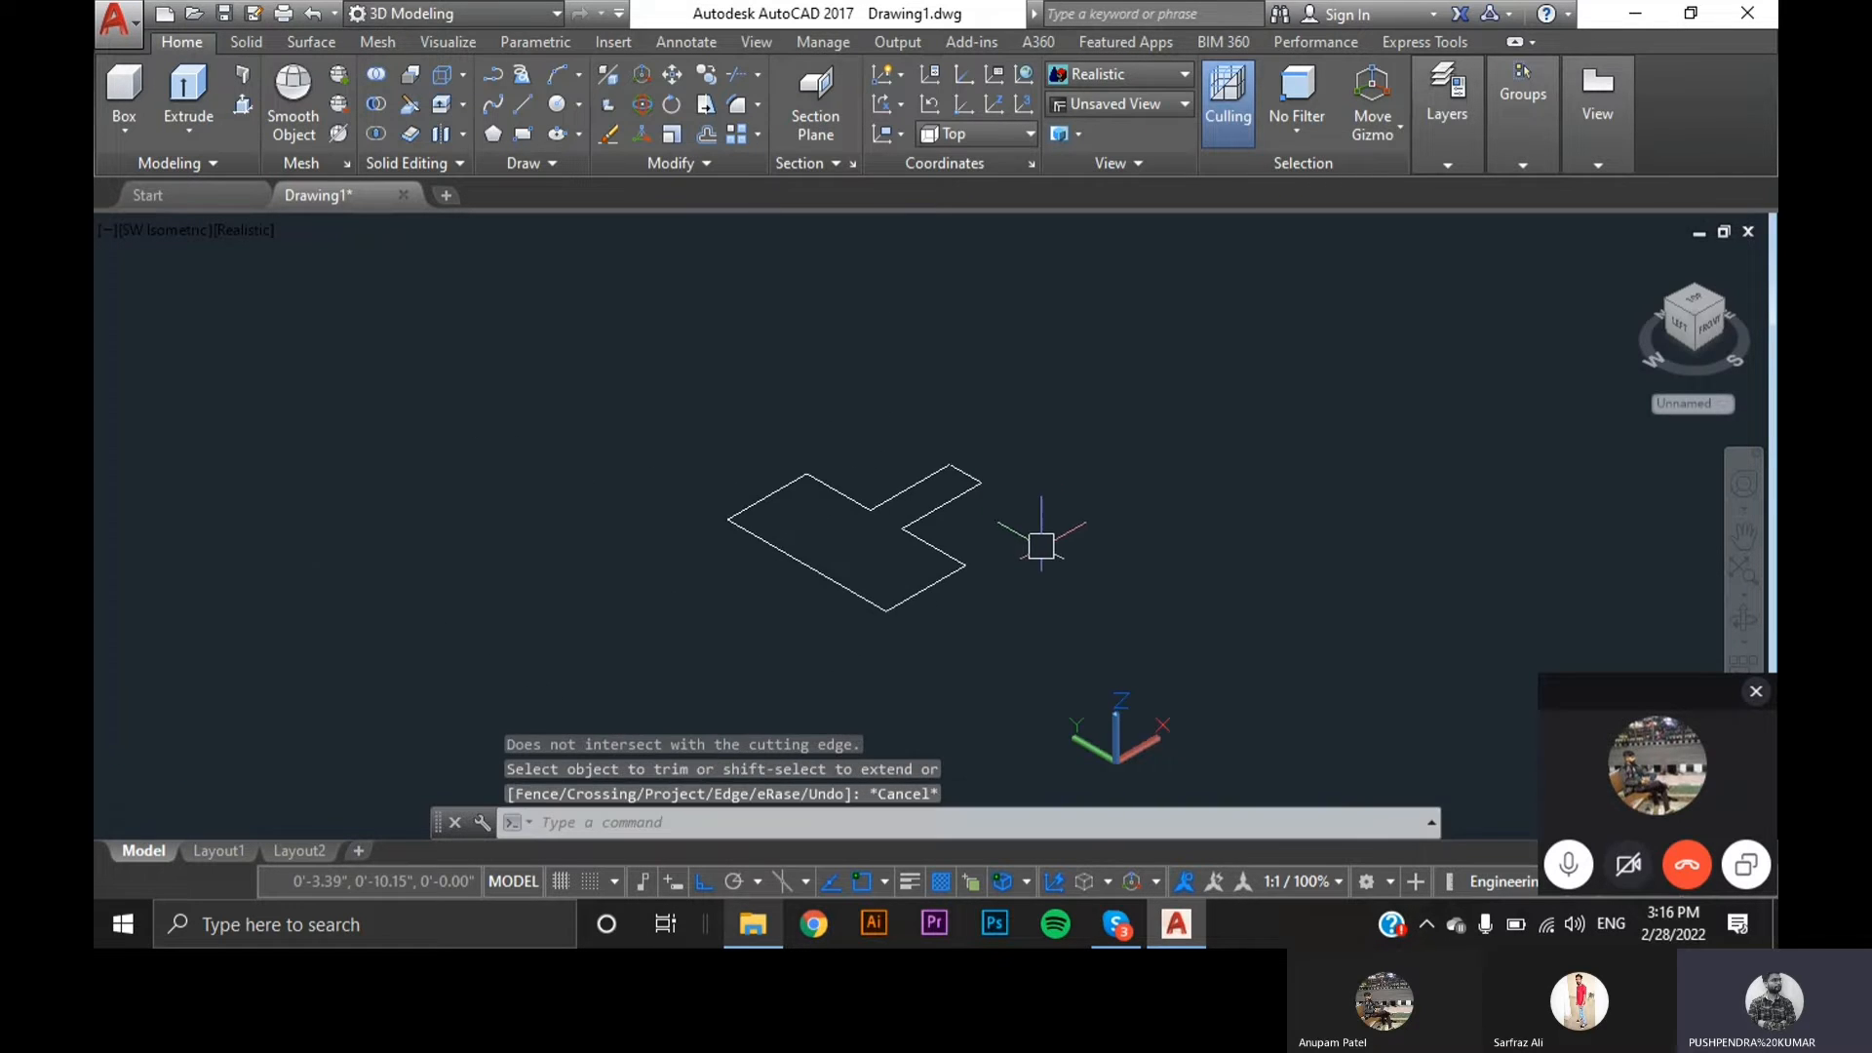
# - Join all segments of the T-shaped outline into one polyline
pyautogui.scroll(3, 985, 546)
pyautogui.click(1127, 775)
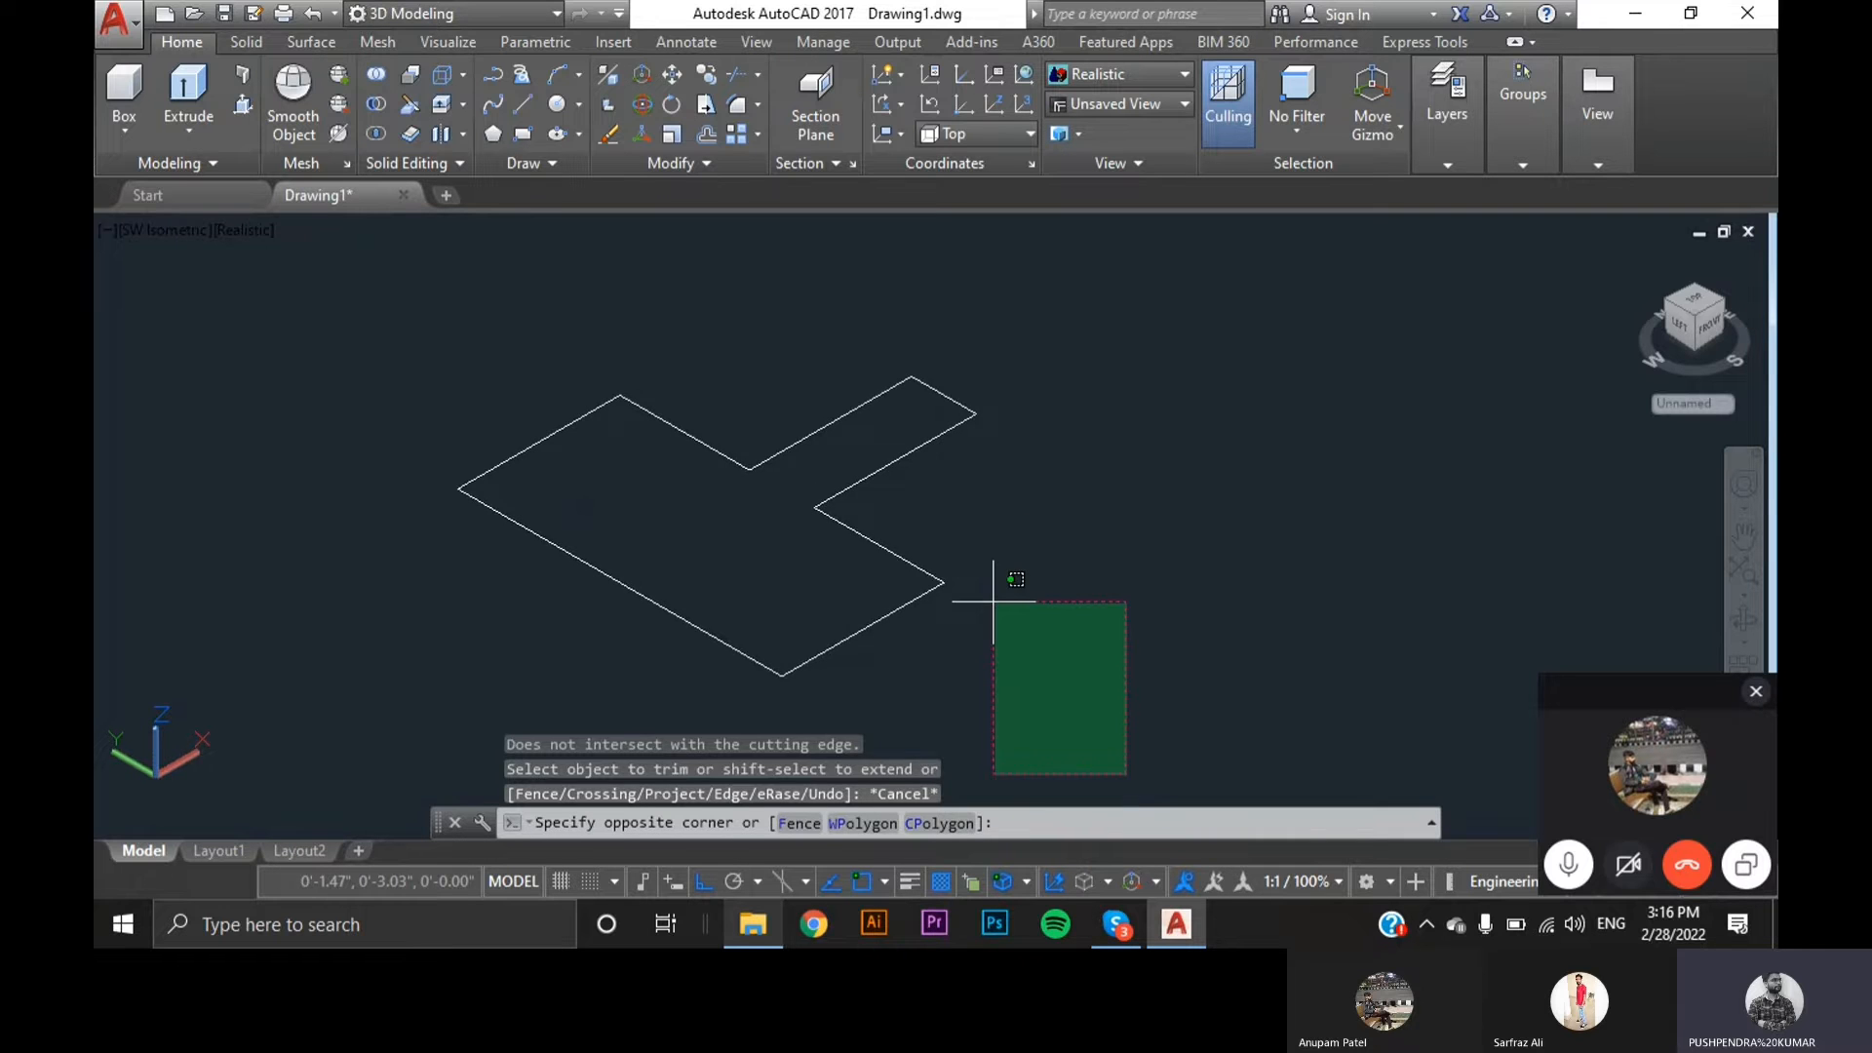
pyautogui.click(433, 313)
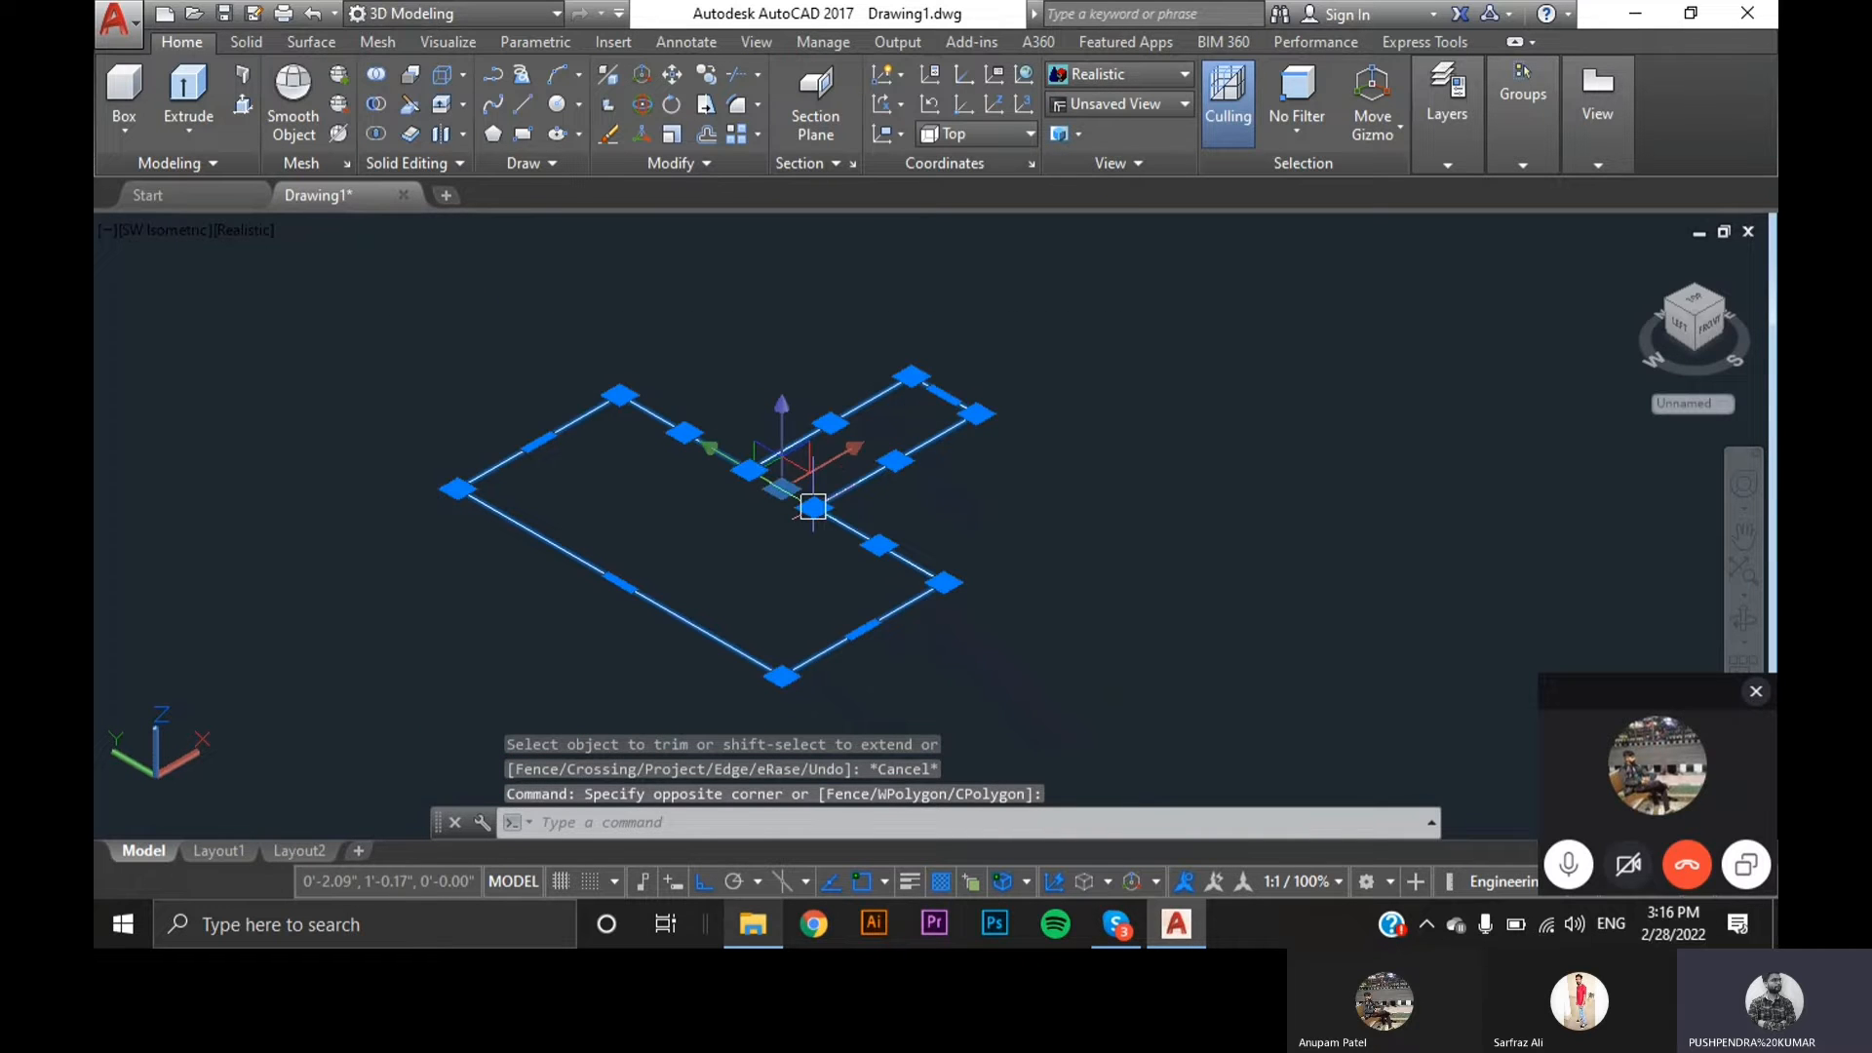
pyautogui.write('j')
pyautogui.press('Return')
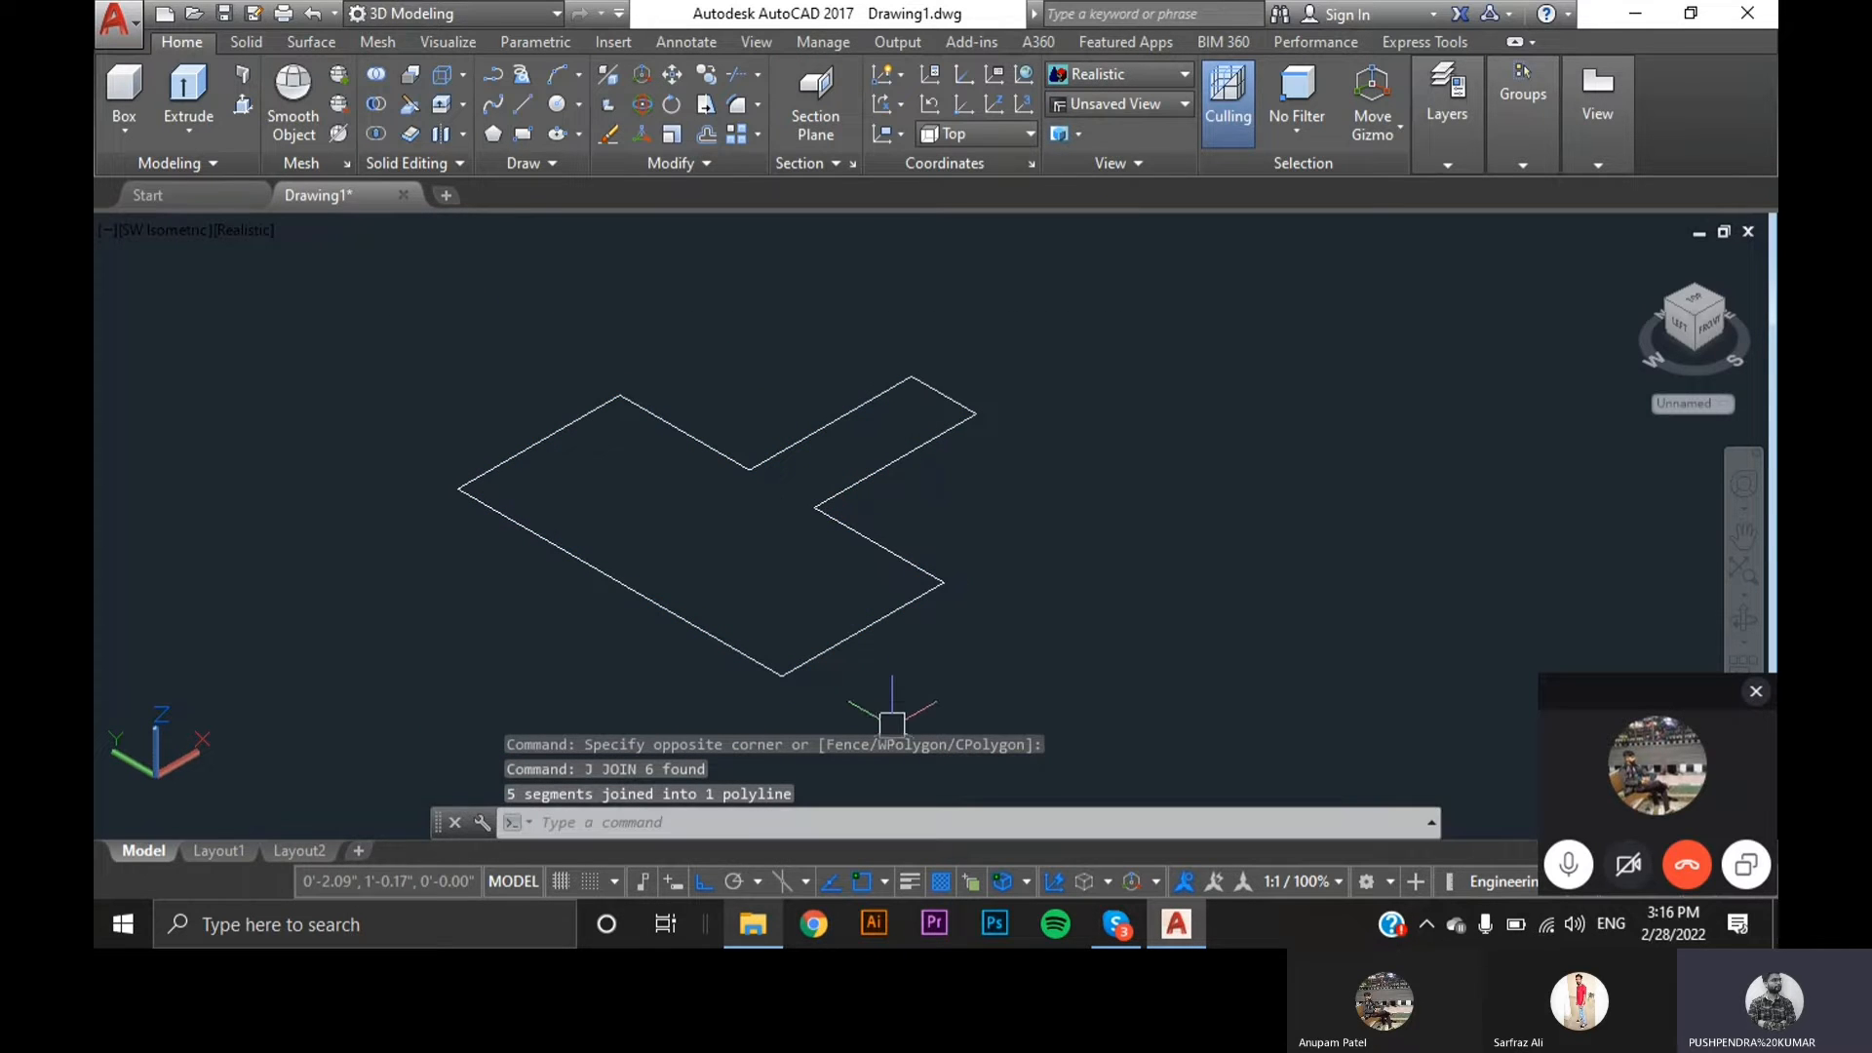
# - Start a 3D polyline at the midpoint of the T profile's short end edge and run it 7' straight up along Z
pyautogui.scroll(-6, 889, 721)
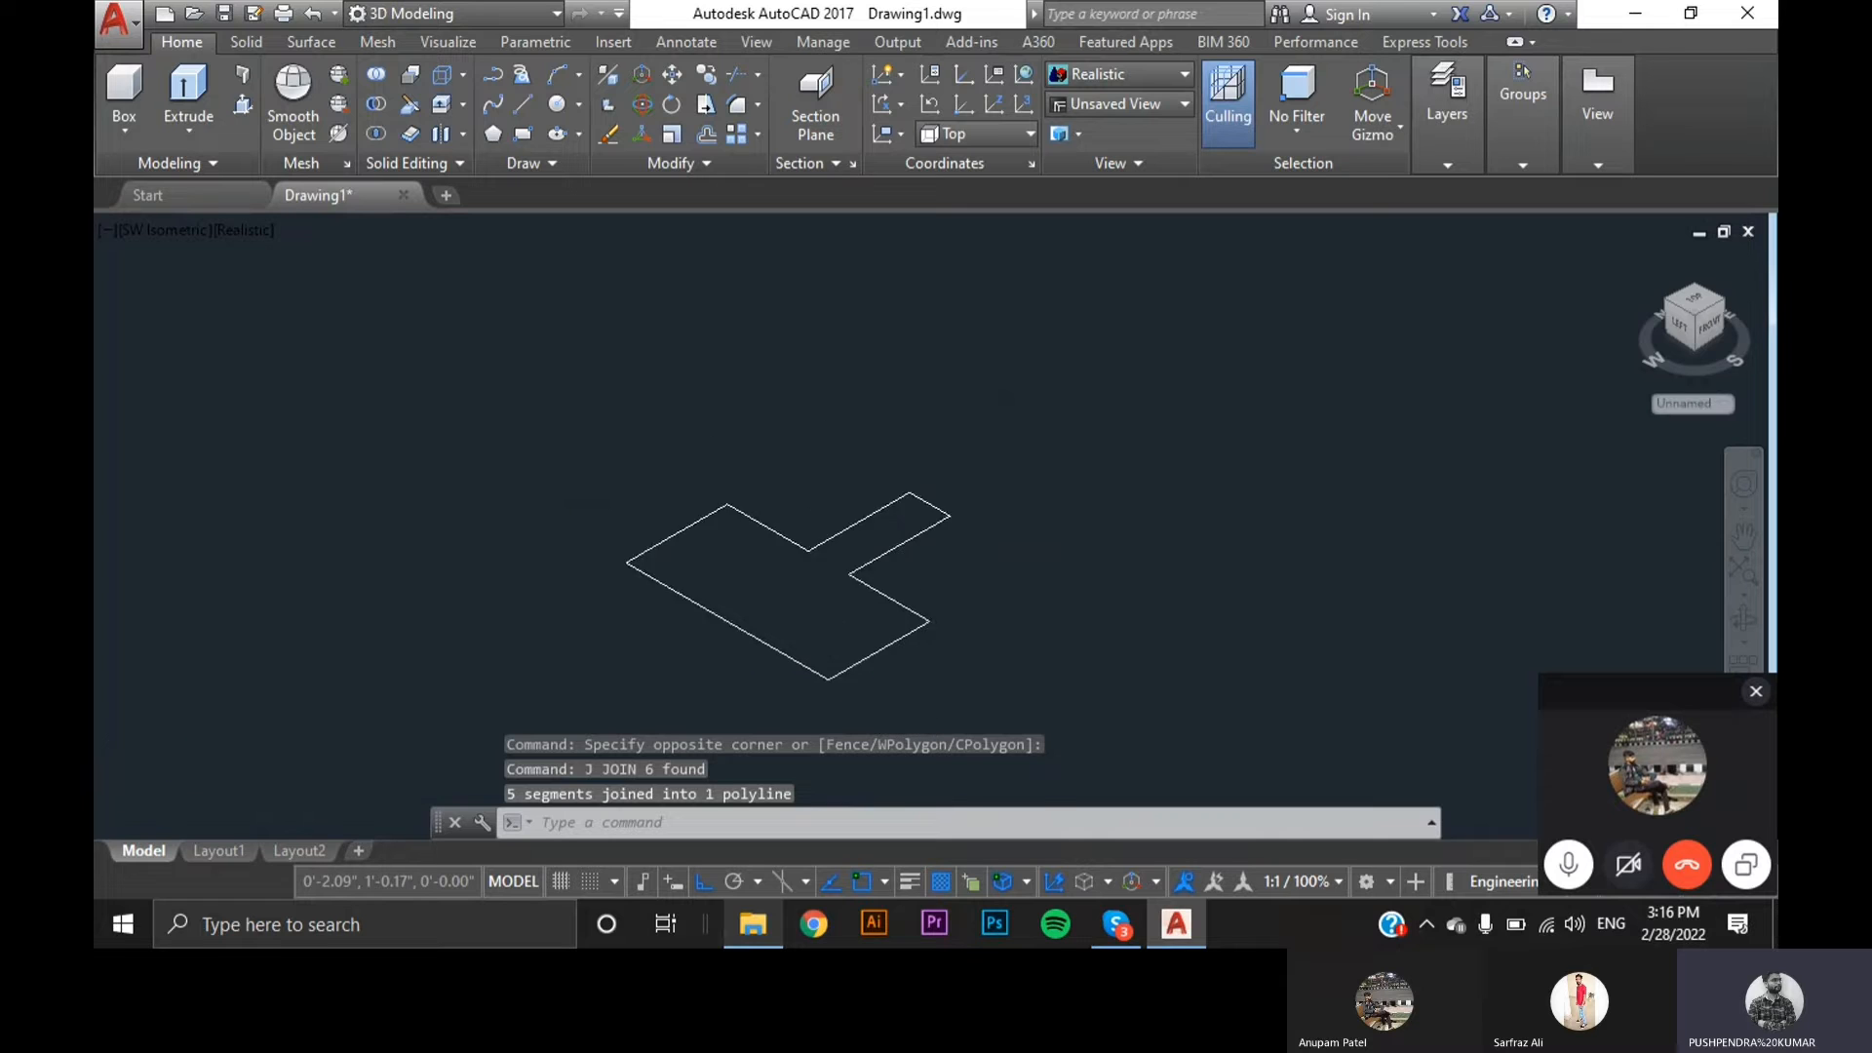
pyautogui.scroll(4, 957, 636)
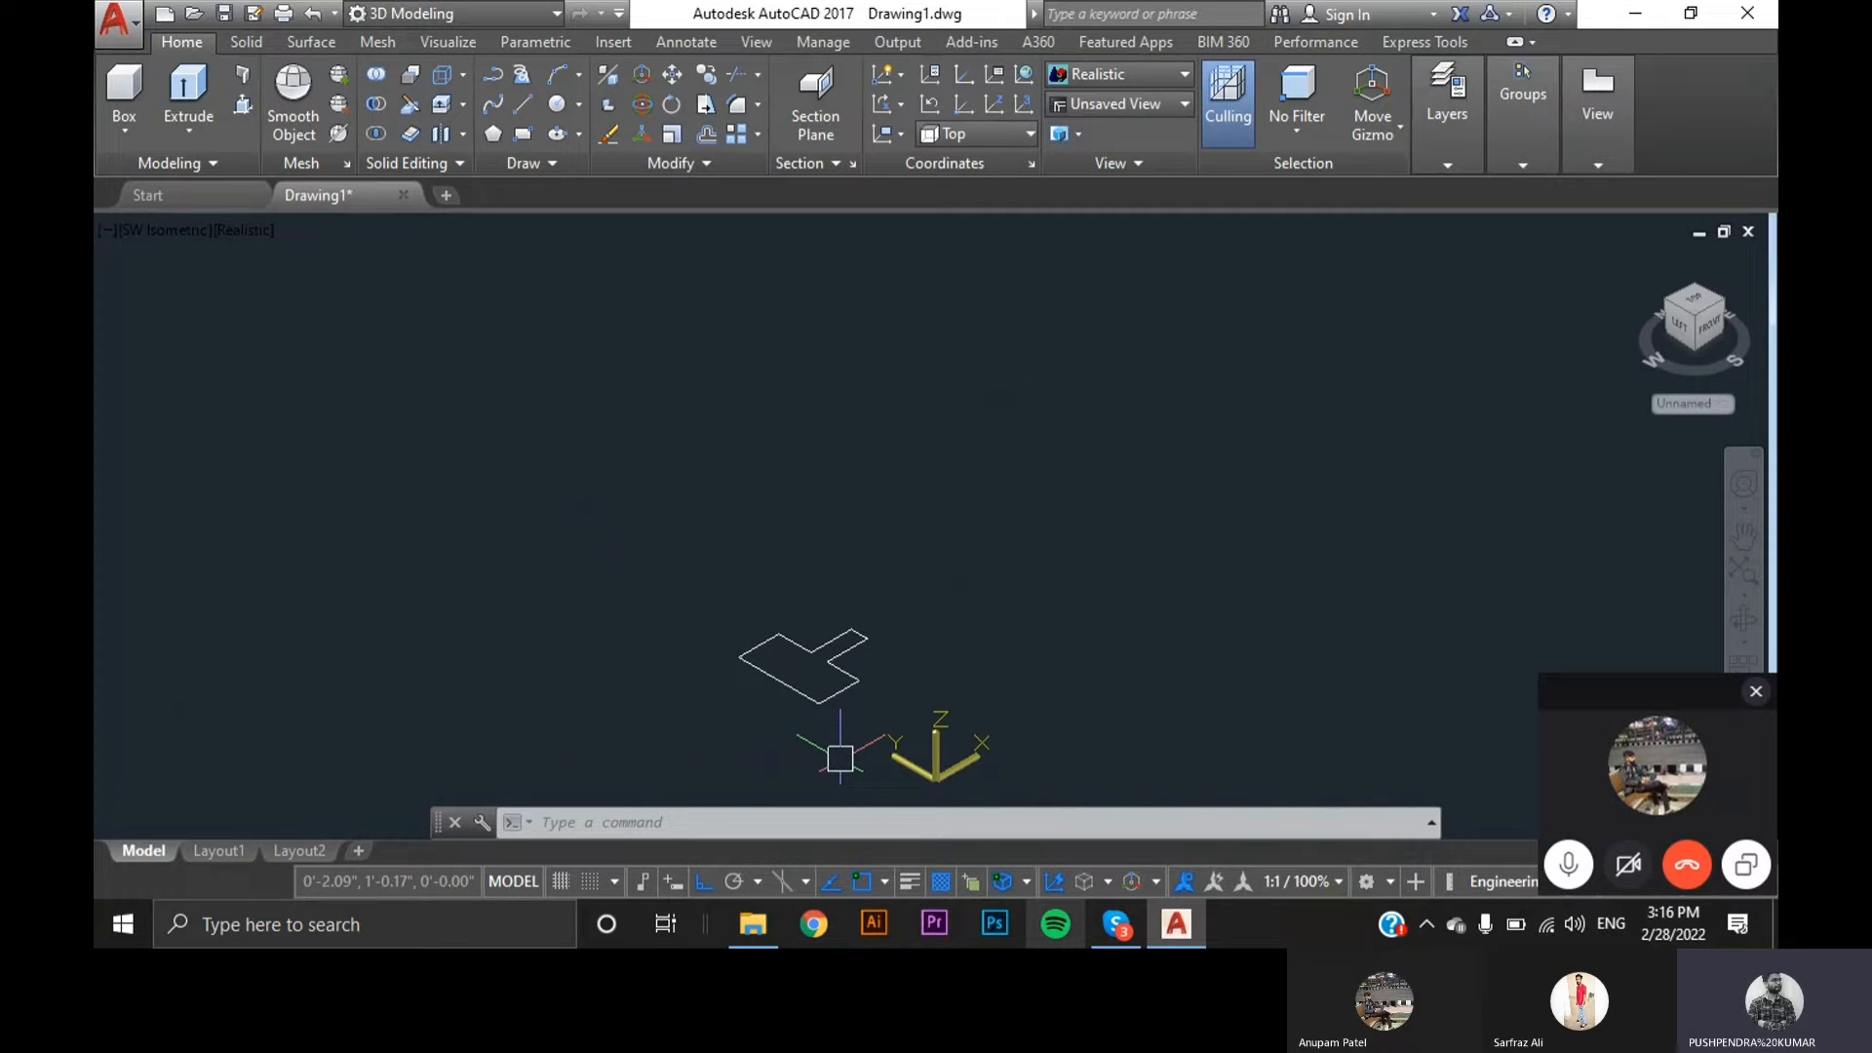
pyautogui.scroll(2, 916, 599)
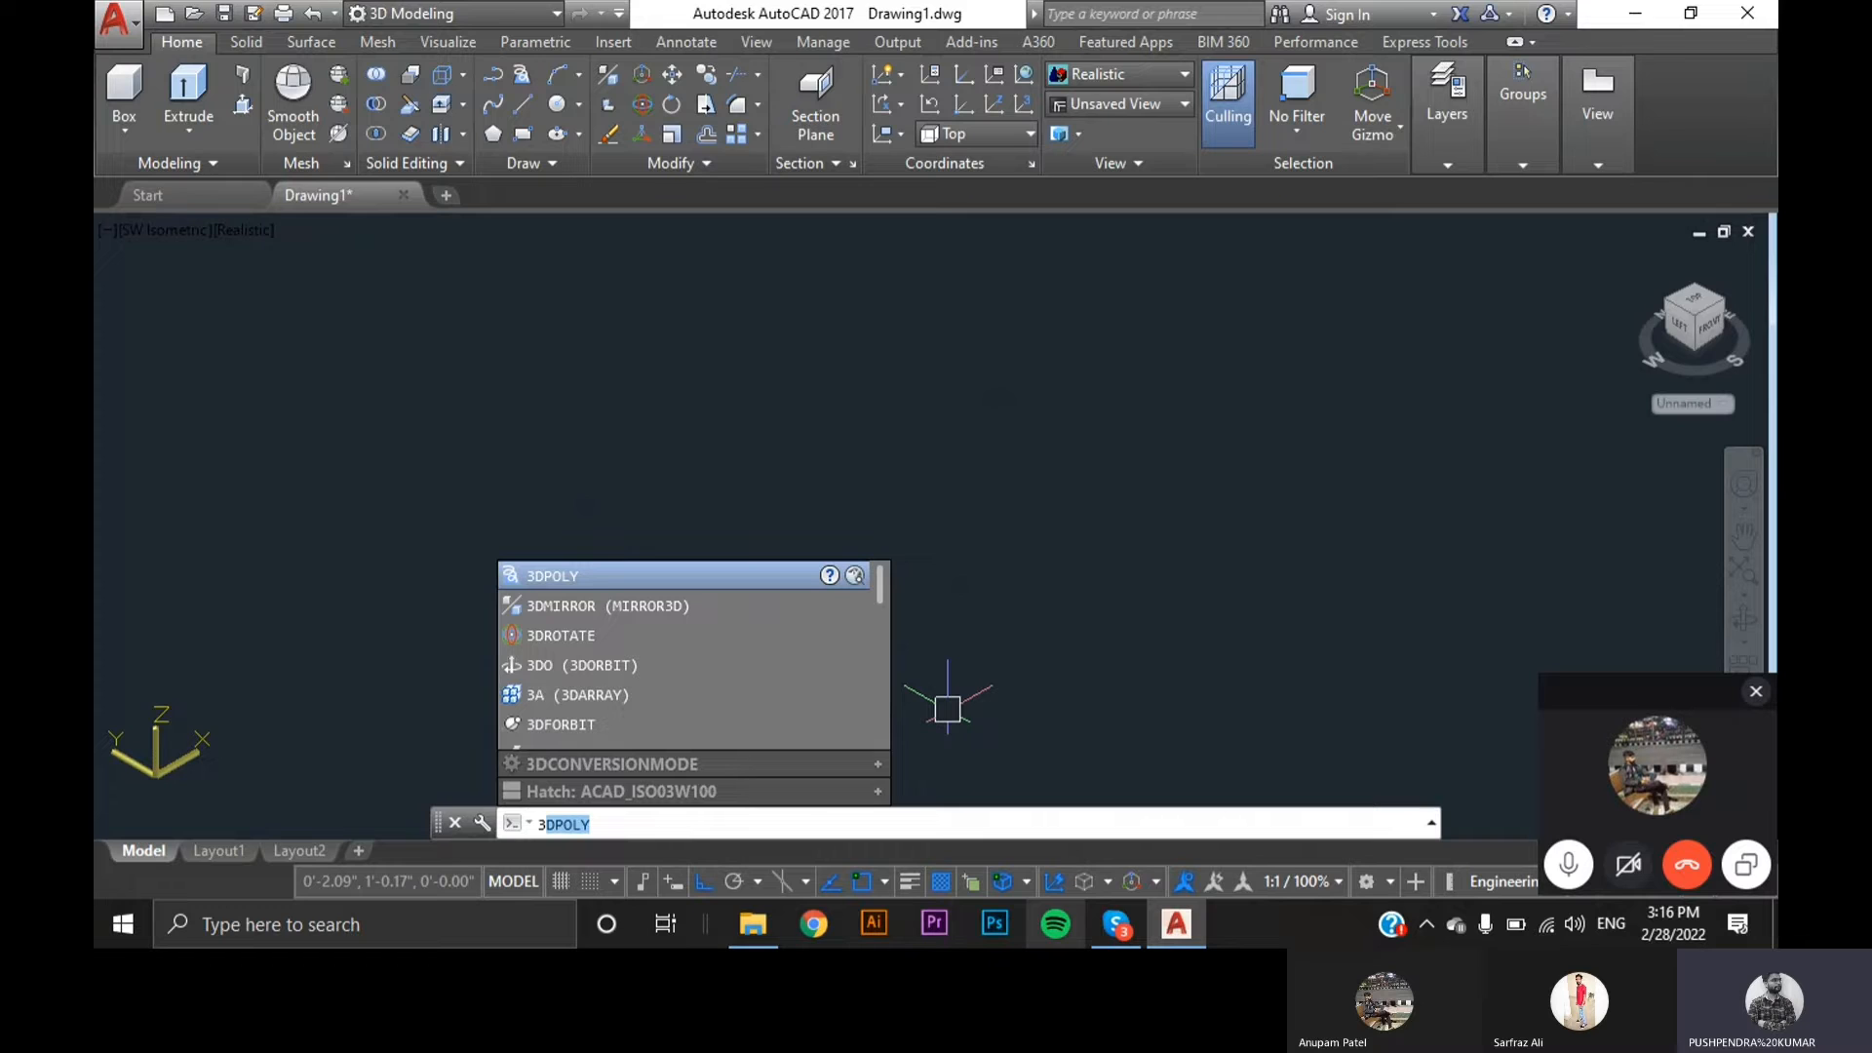
pyautogui.press('Return')
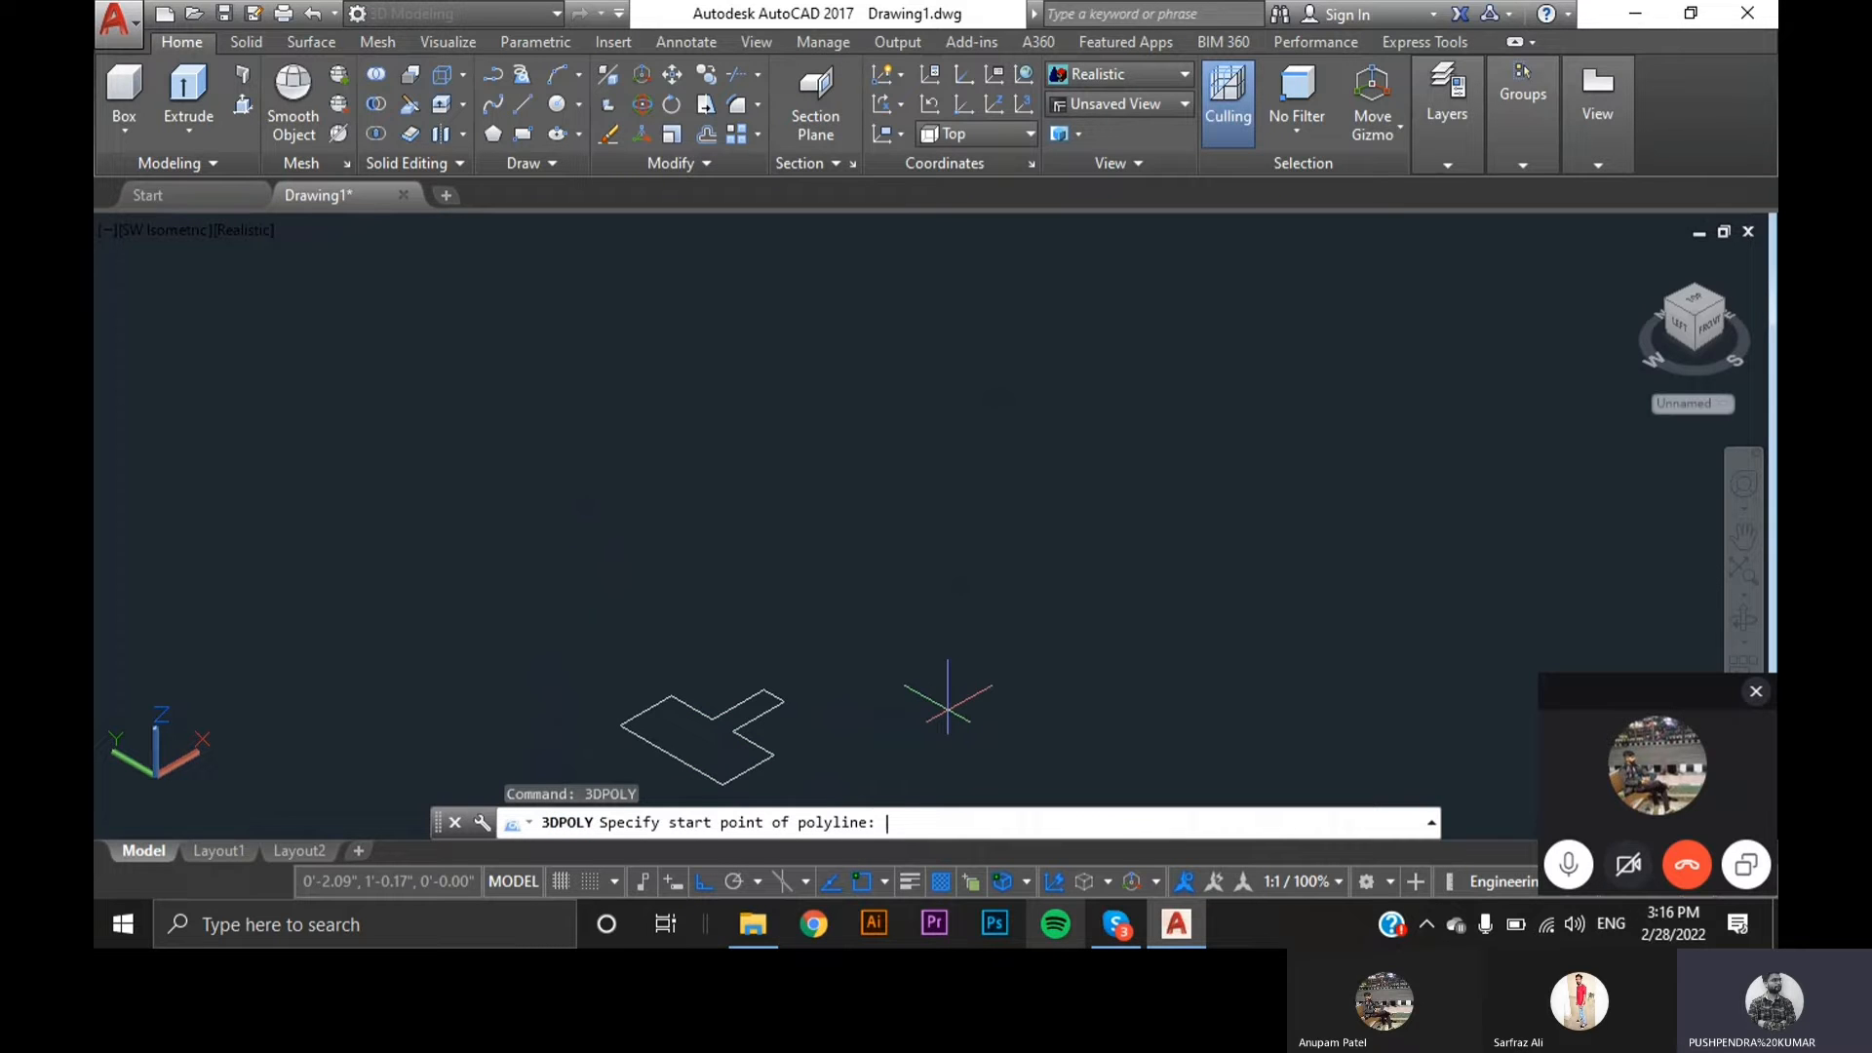
pyautogui.scroll(3, 795, 718)
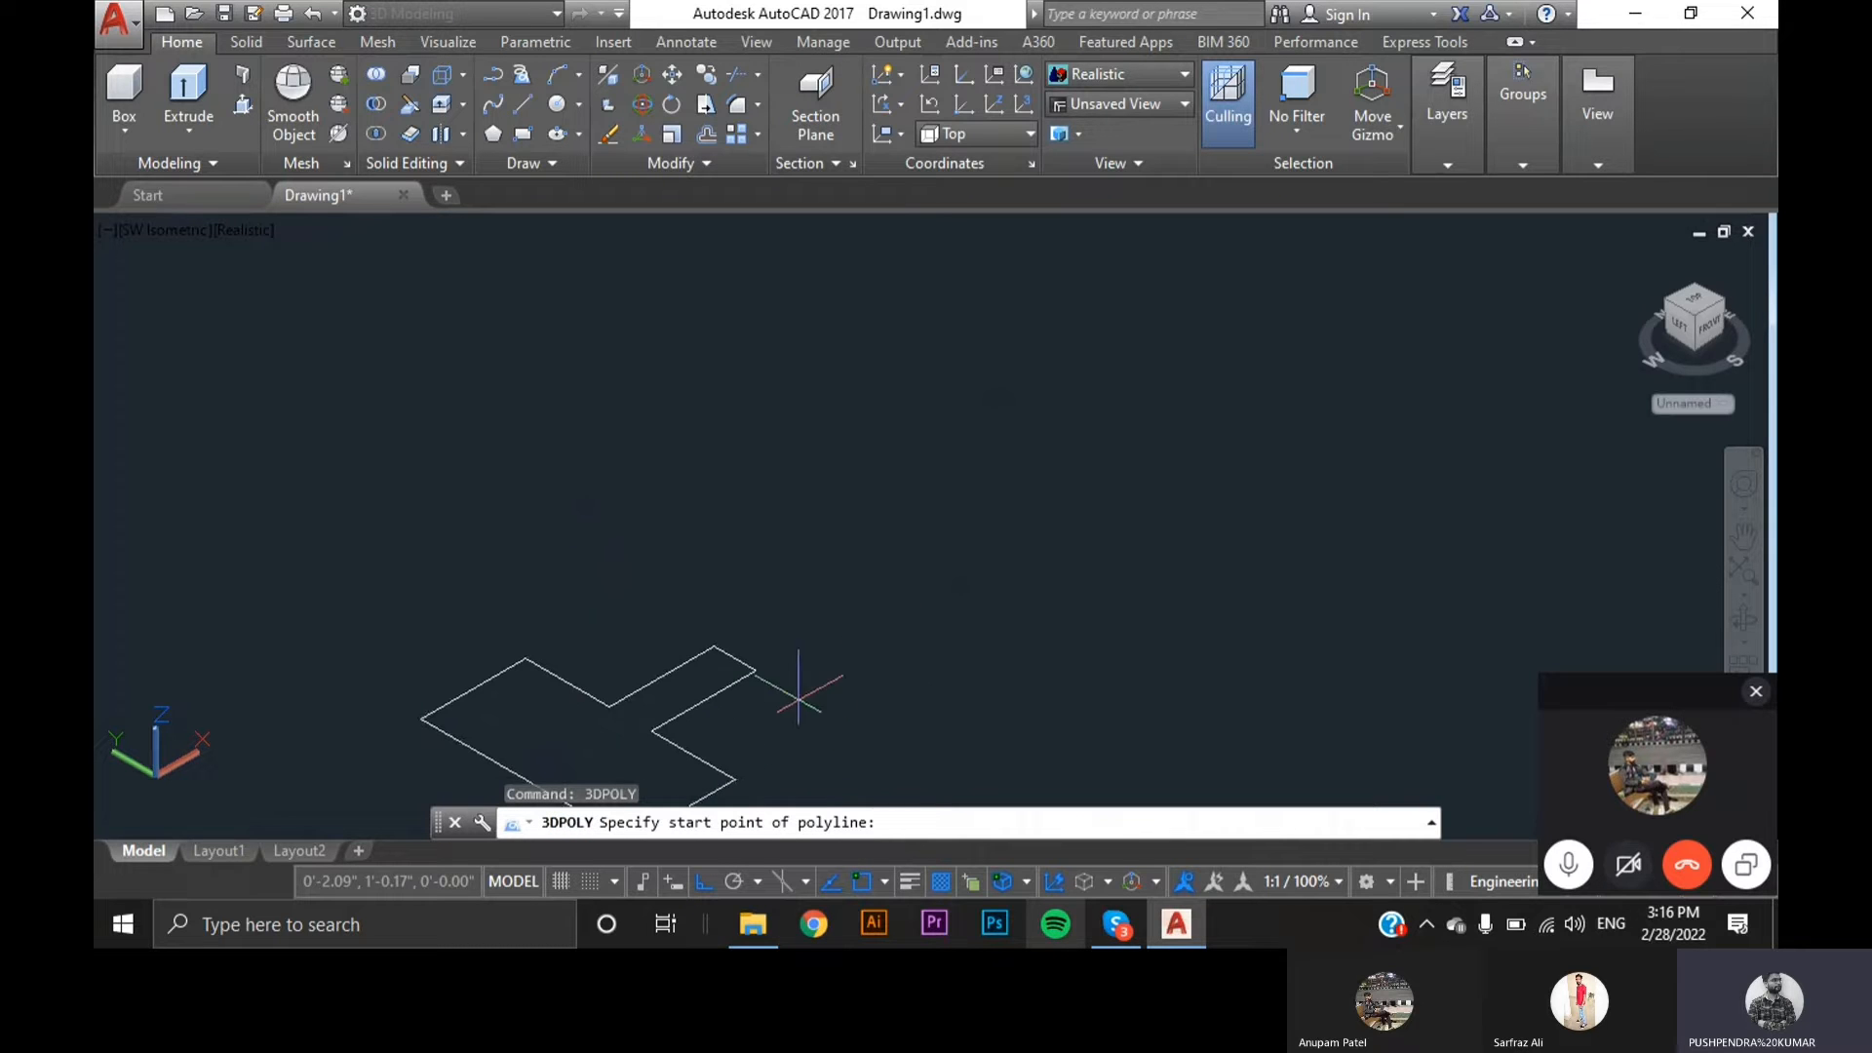
pyautogui.click(734, 658)
pyautogui.scroll(-4, 721, 655)
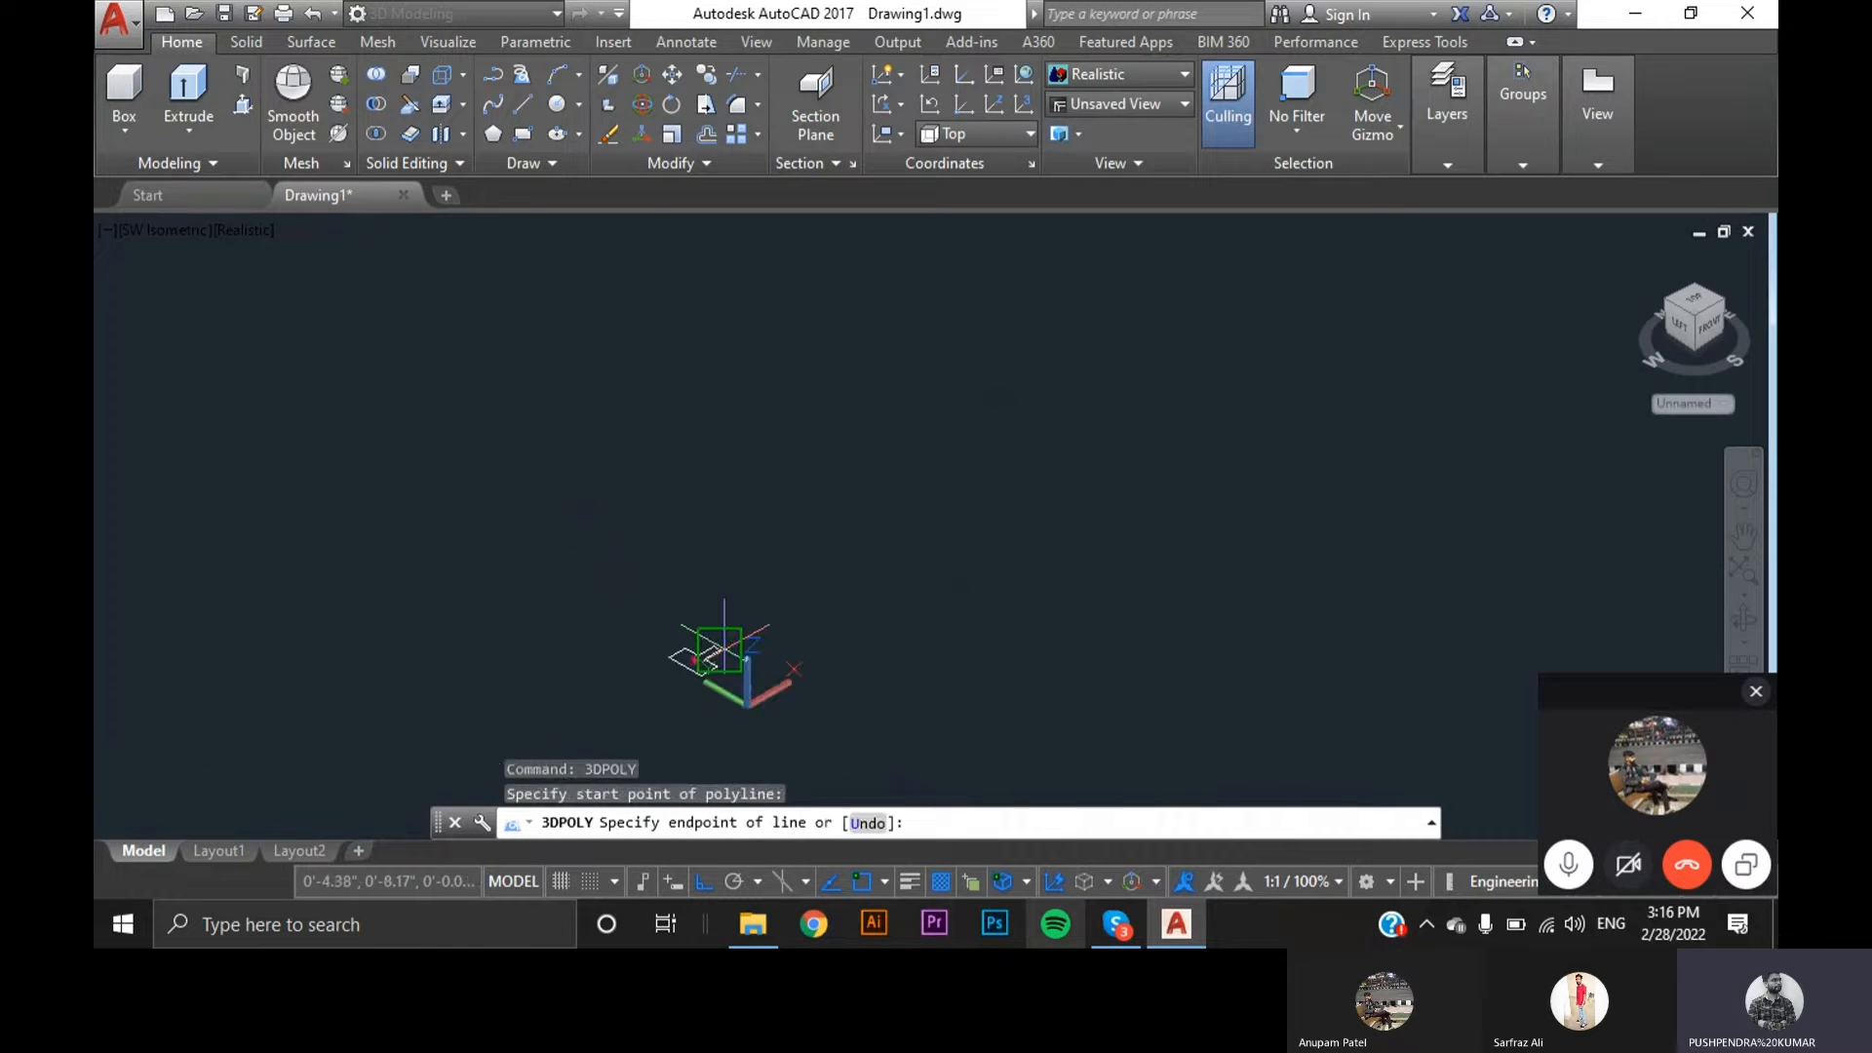
pyautogui.scroll(2, 794, 422)
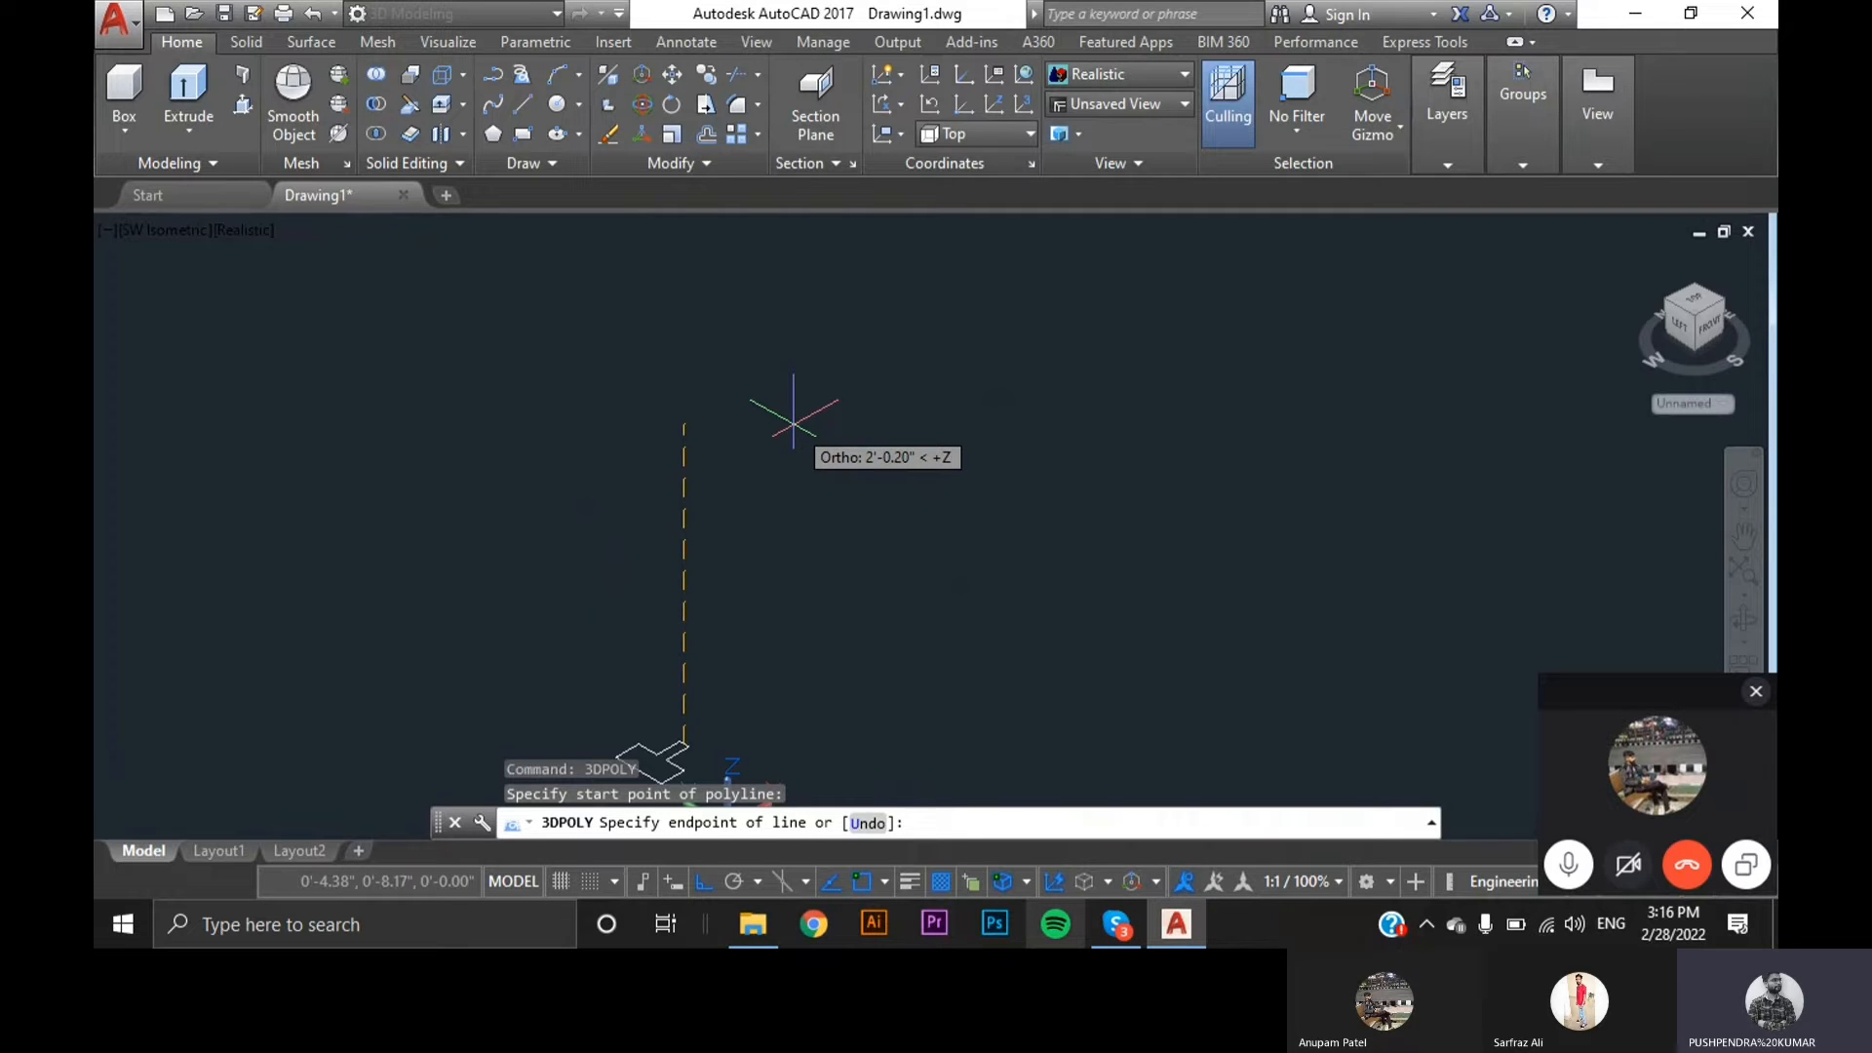
pyautogui.write('7')
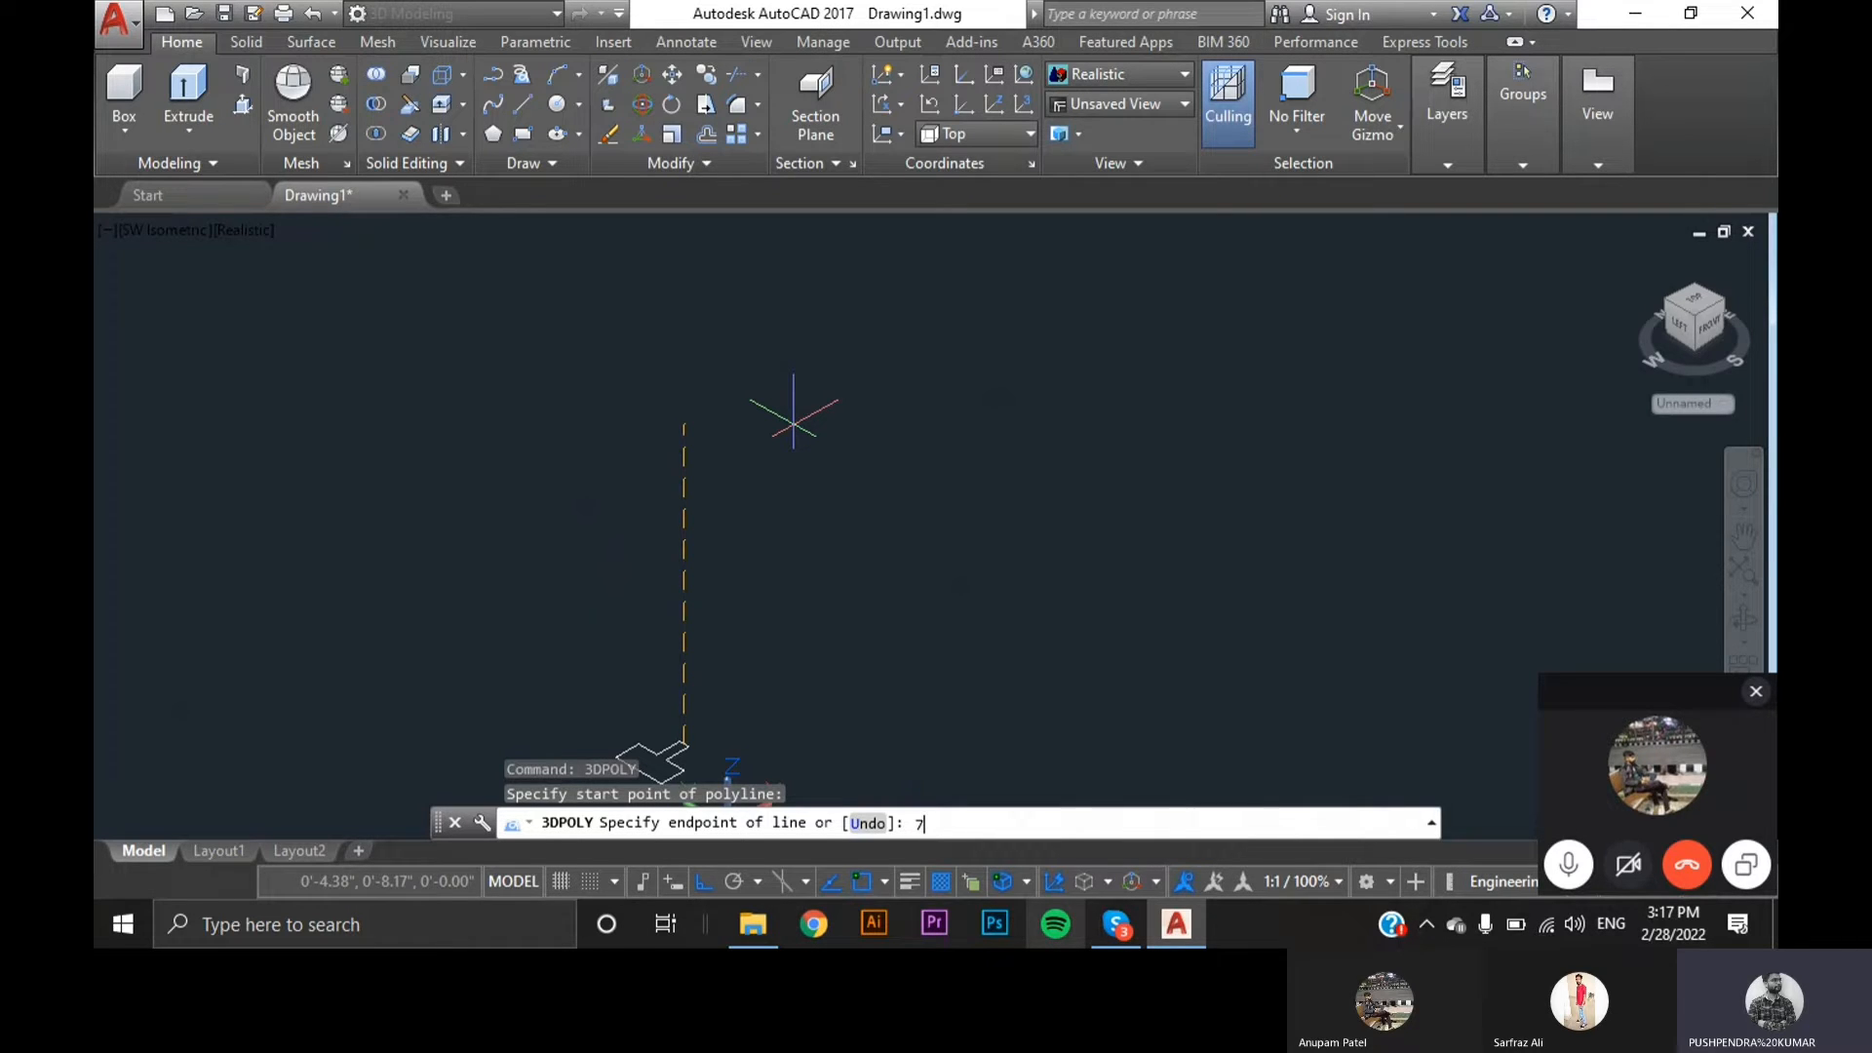
pyautogui.press('Return')
# - Continue the 3D polyline 3'6" horizontally along the positive X direction
pyautogui.scroll(-5, 793, 424)
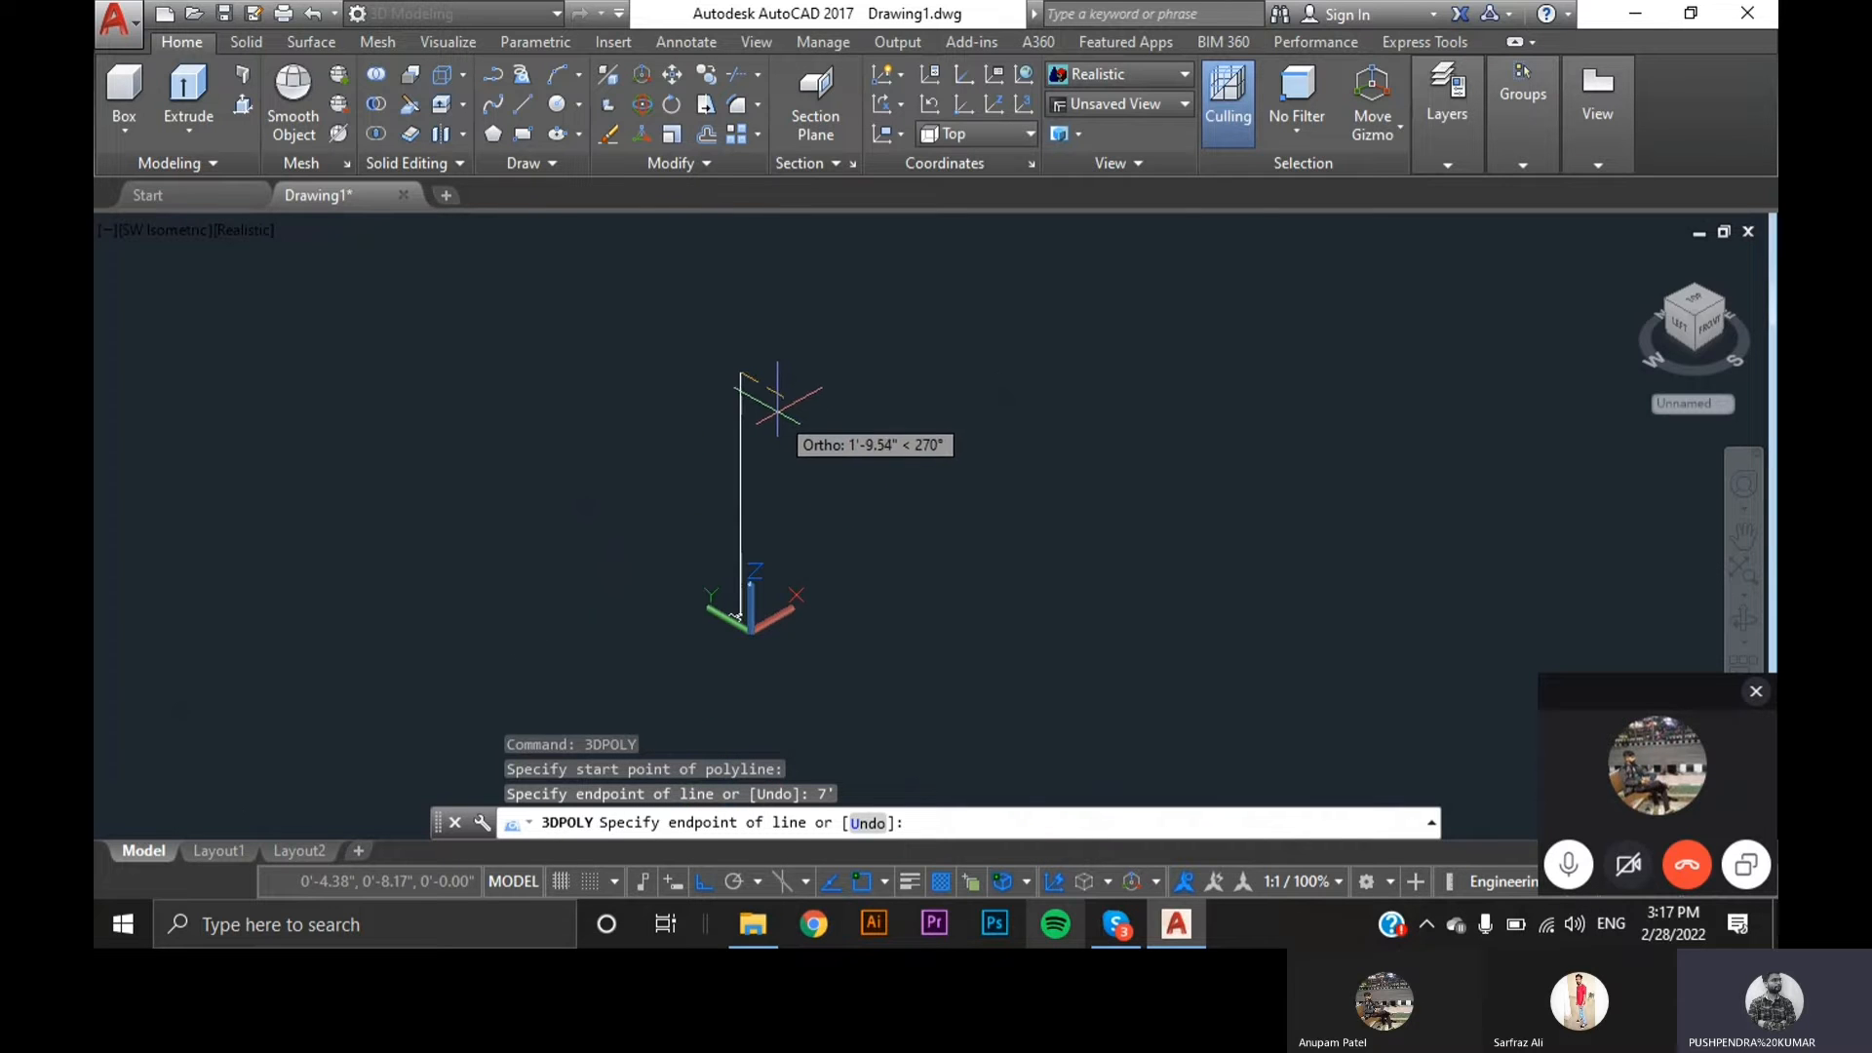
pyautogui.scroll(4, 809, 363)
pyautogui.scroll(-5, 859, 310)
pyautogui.scroll(2, 863, 306)
pyautogui.scroll(2, 863, 306)
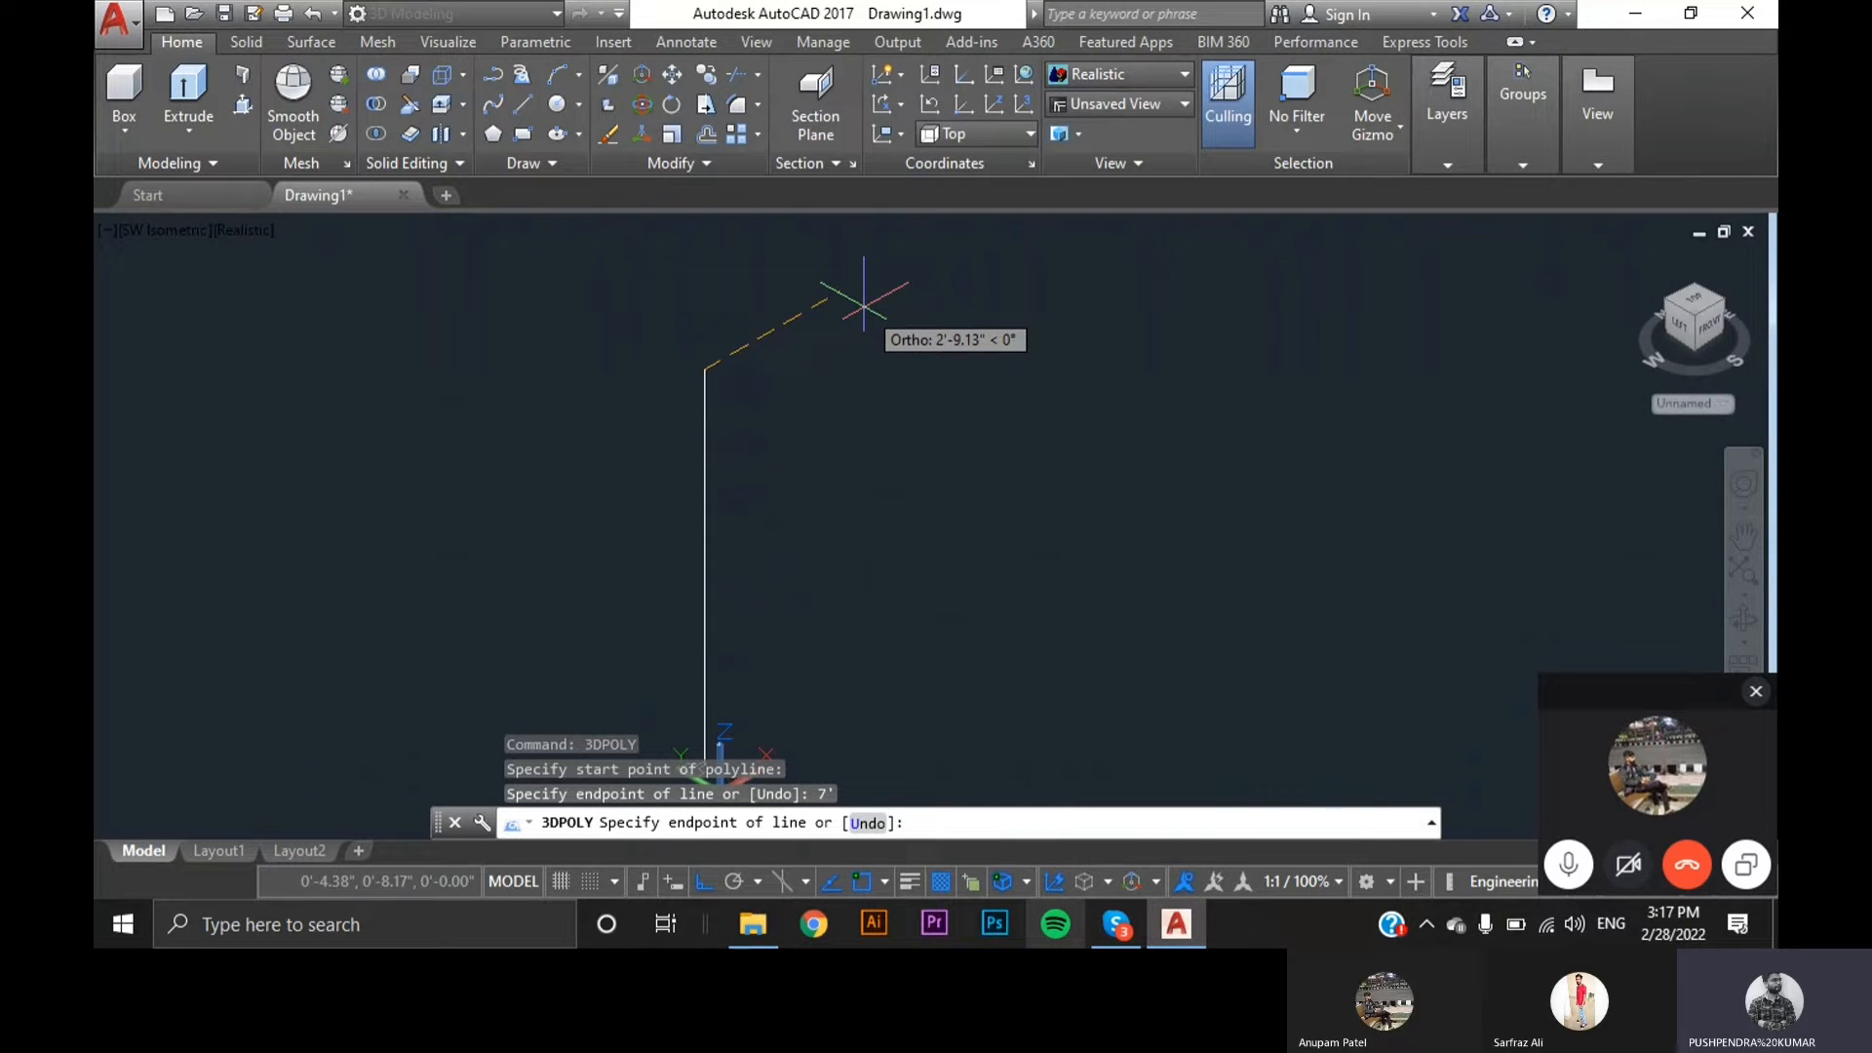
pyautogui.write("3'")
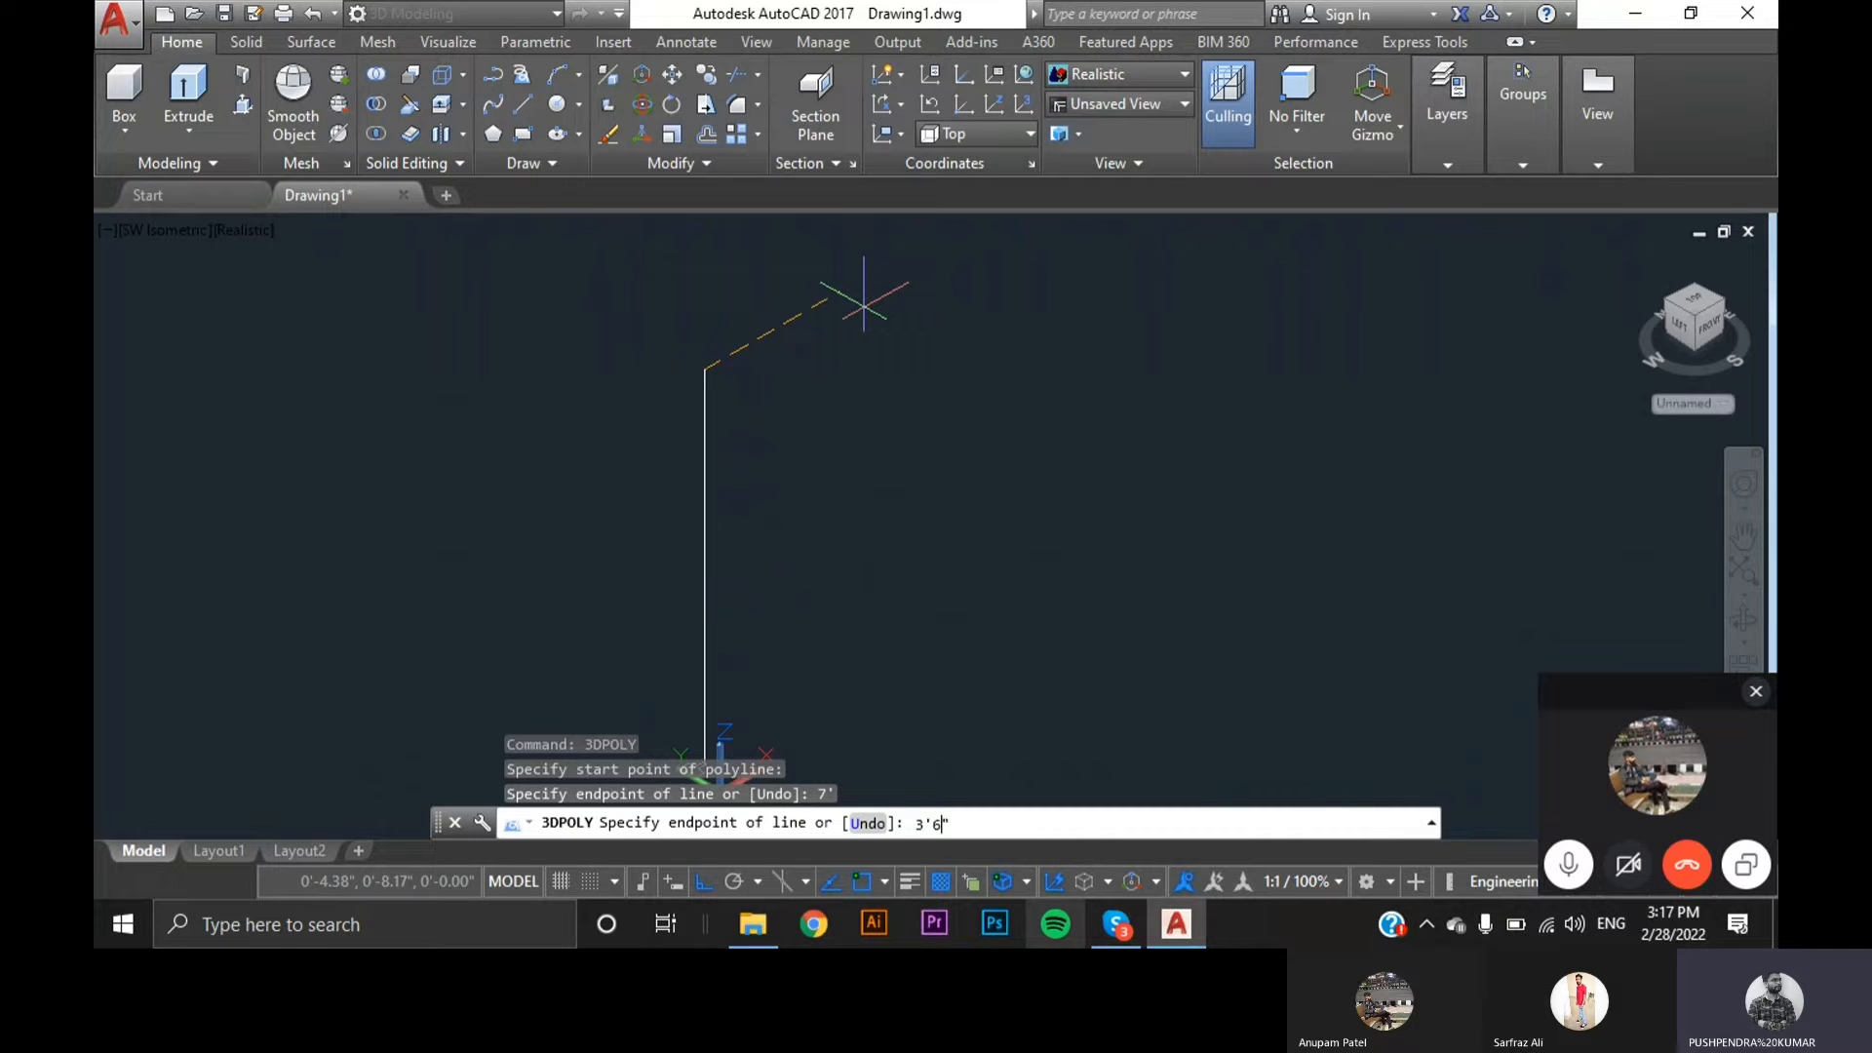
pyautogui.write('6"')
pyautogui.press('Return')
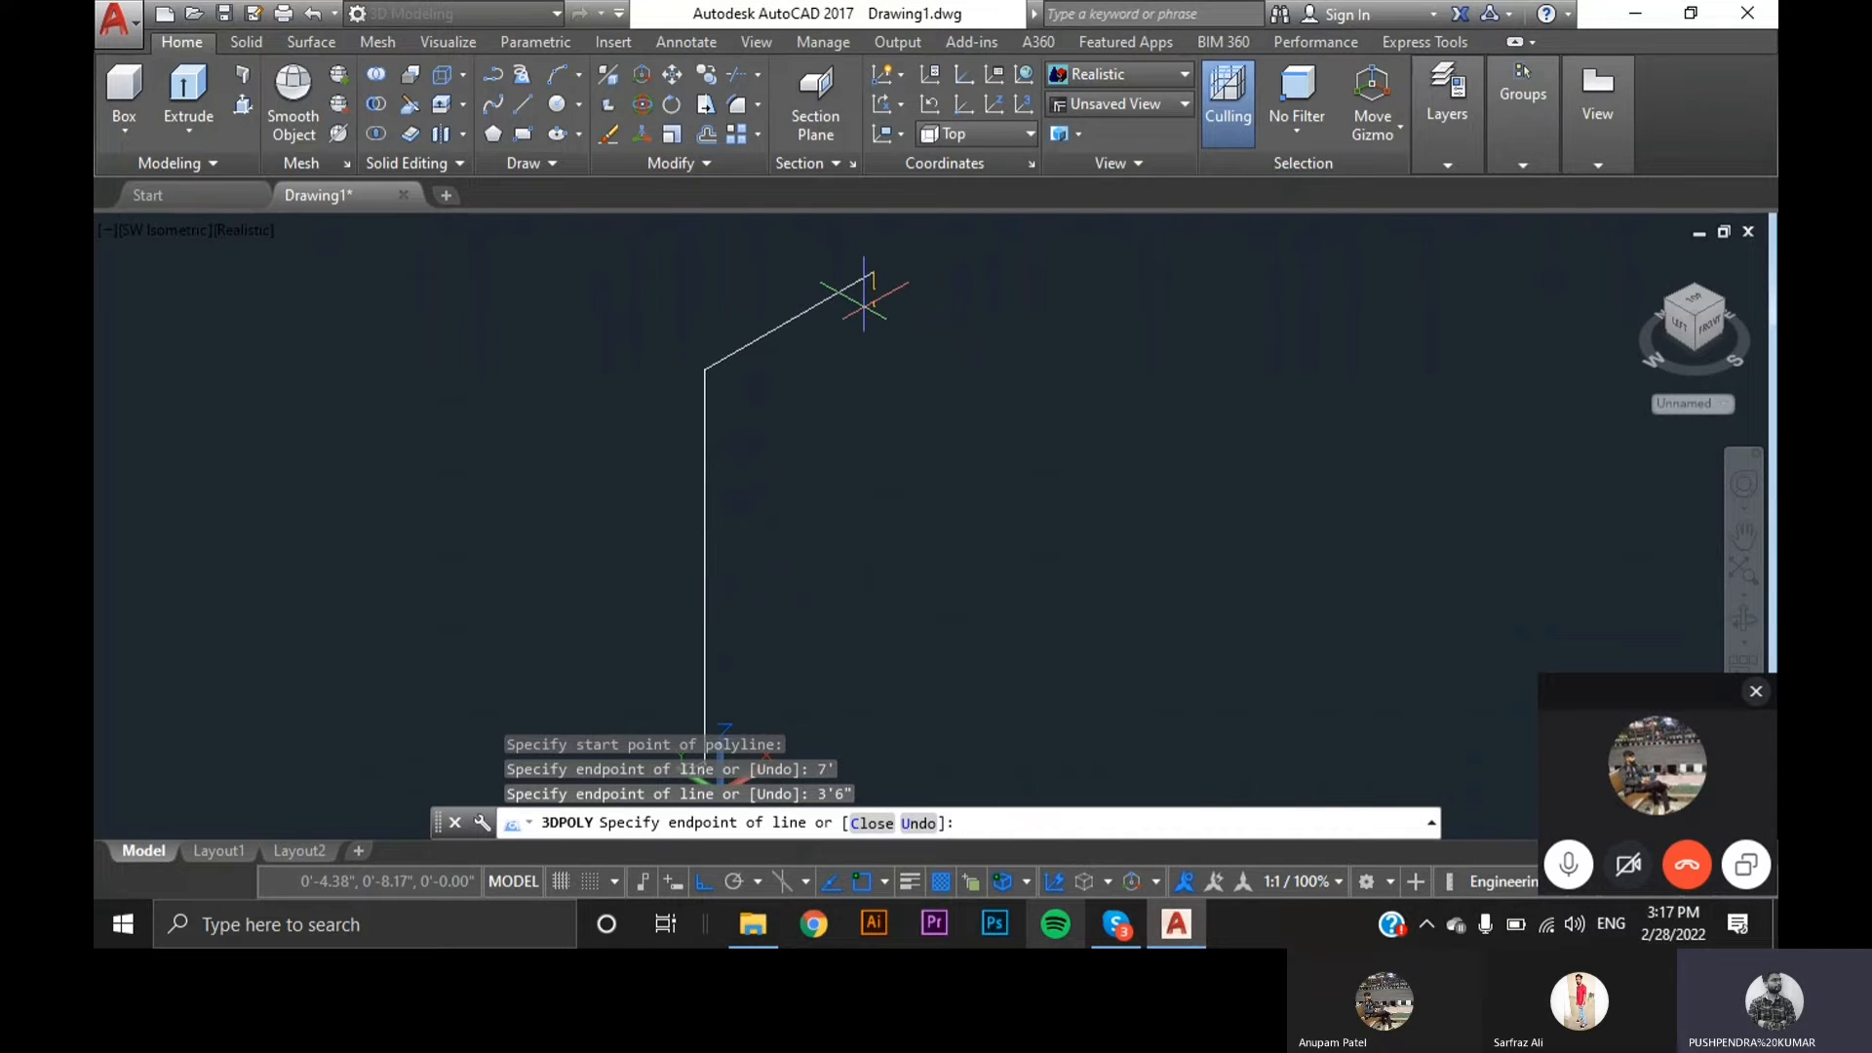
# - Run the 3D polyline 7' straight down along Z and finish it
pyautogui.scroll(-3, 864, 298)
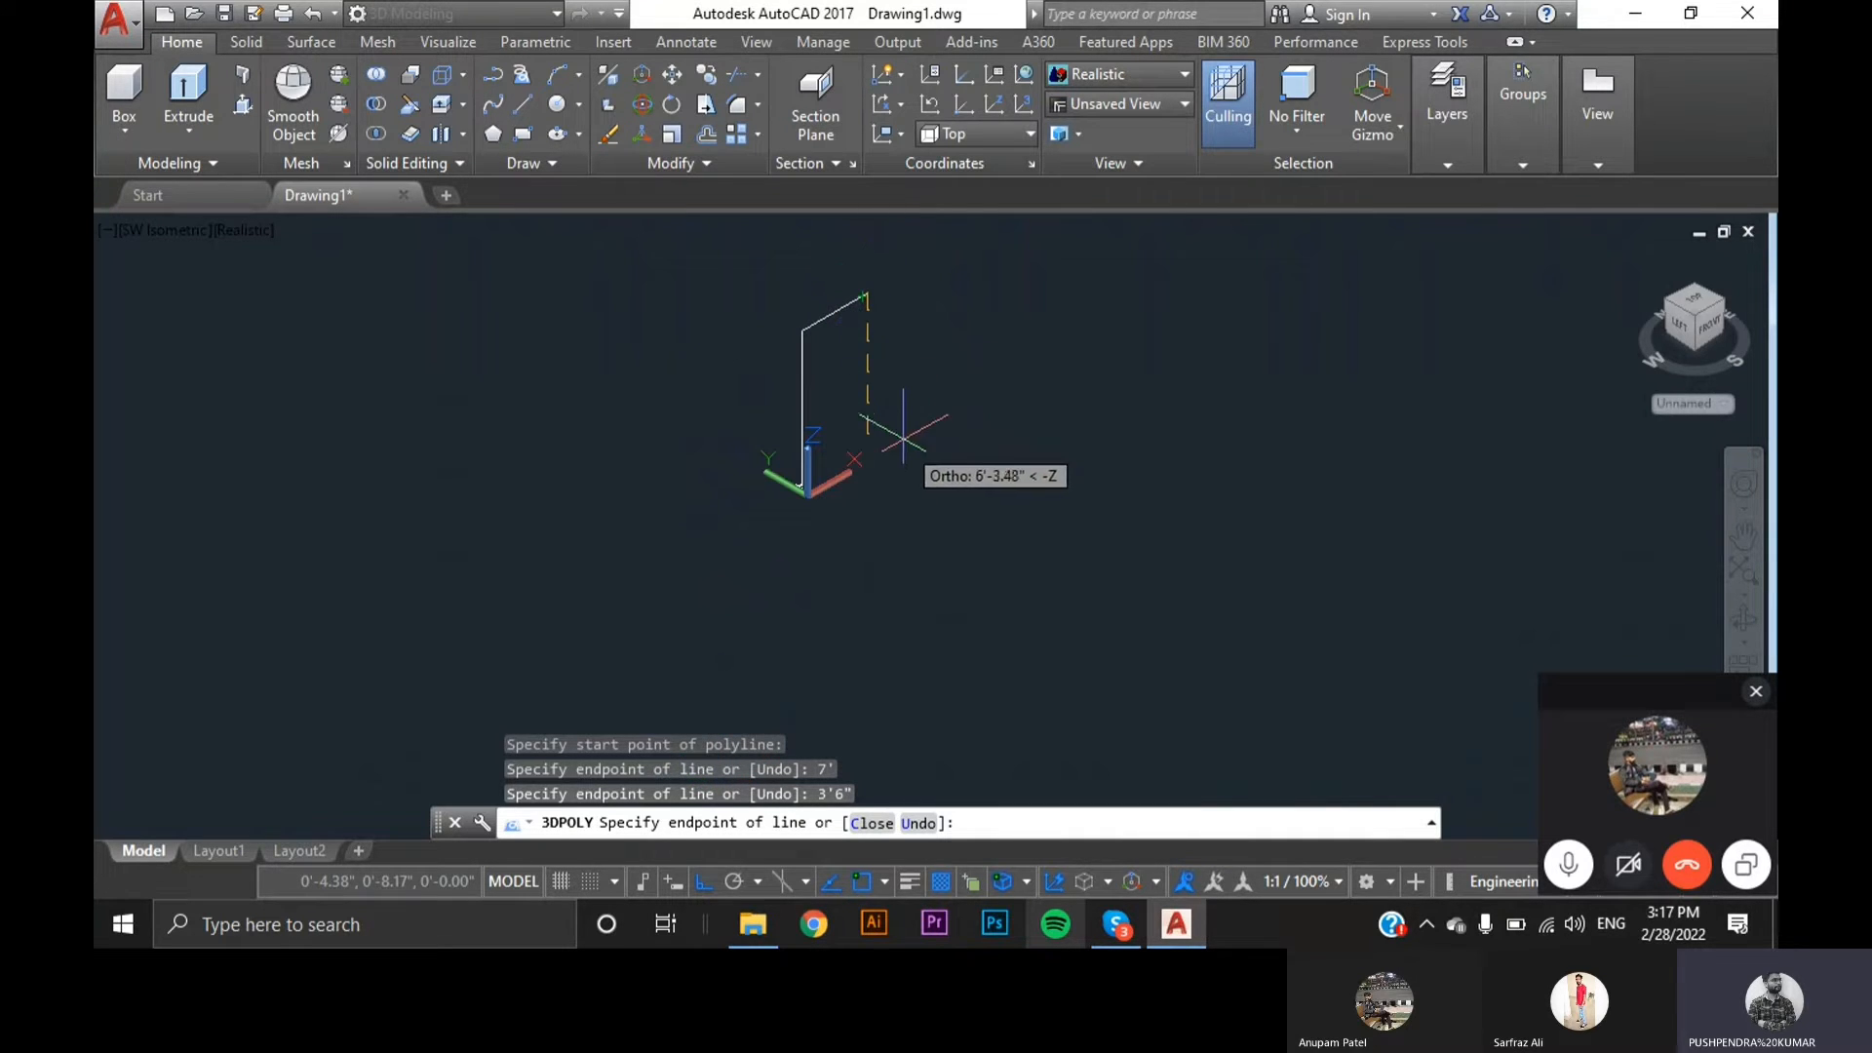
pyautogui.write('7')
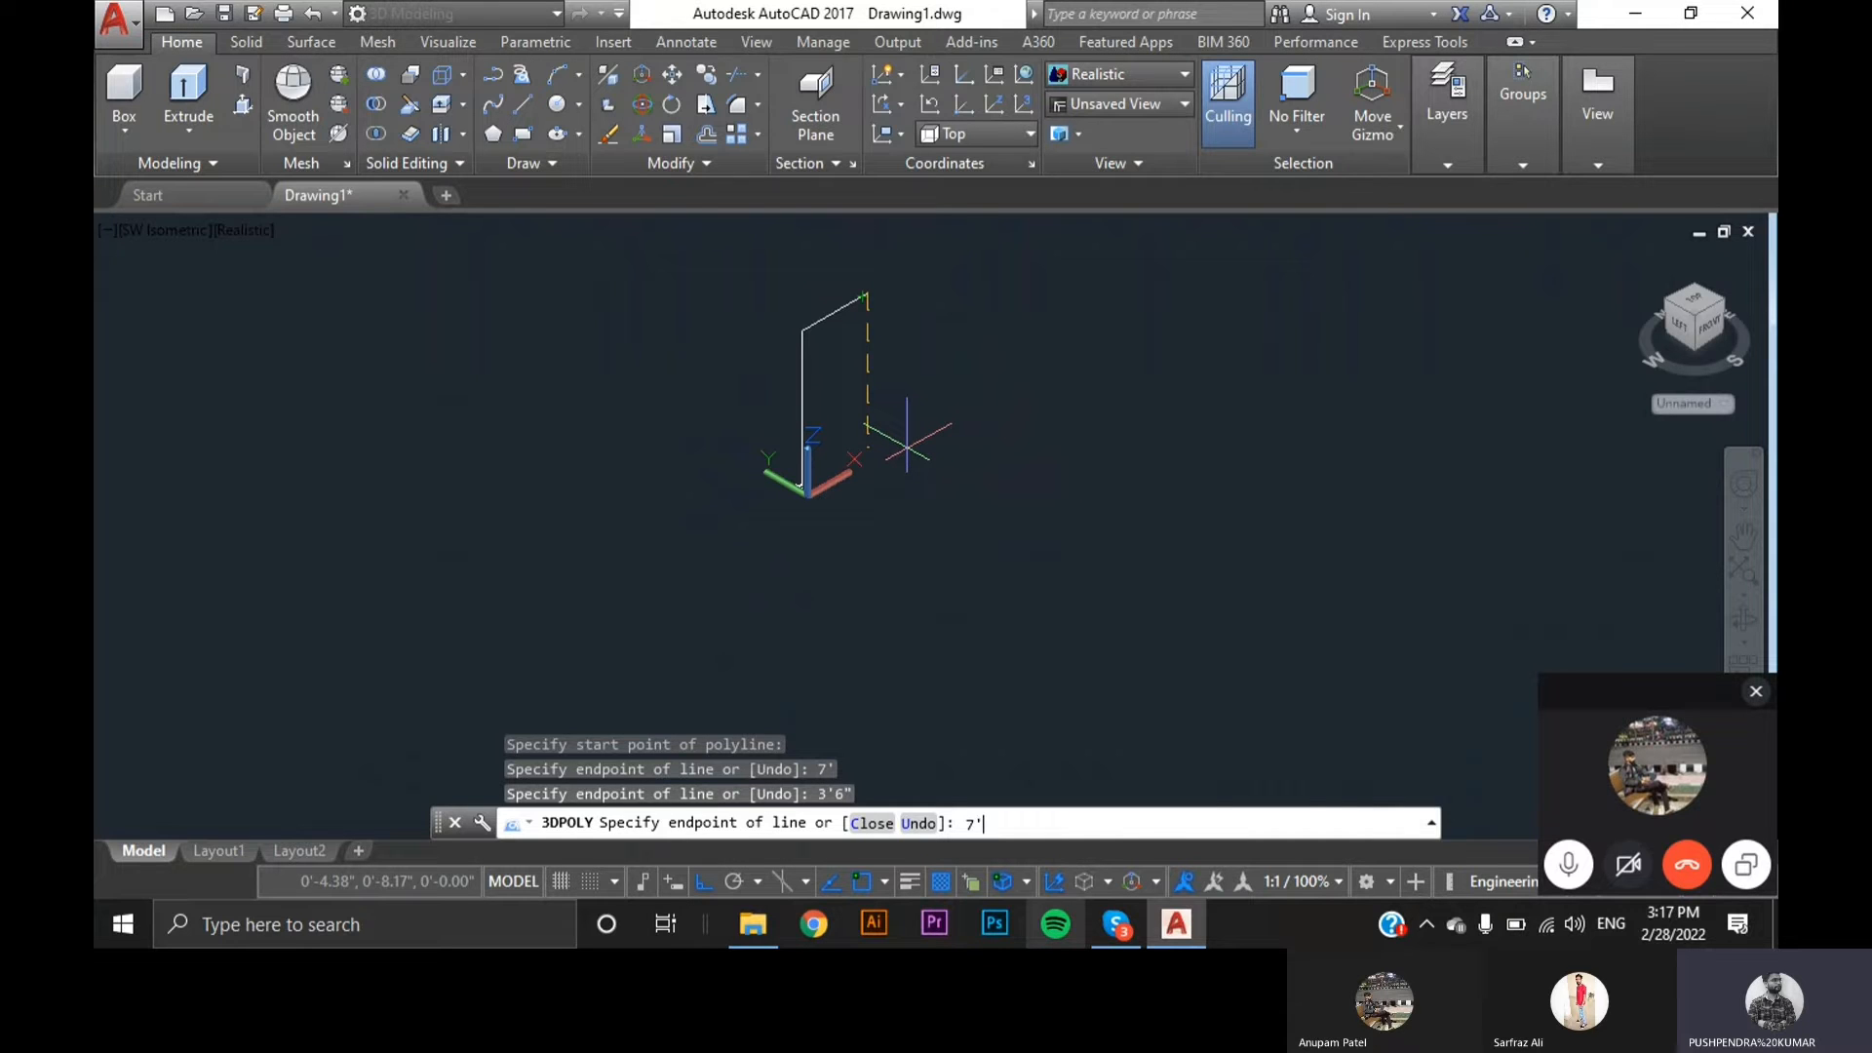
pyautogui.press('Return')
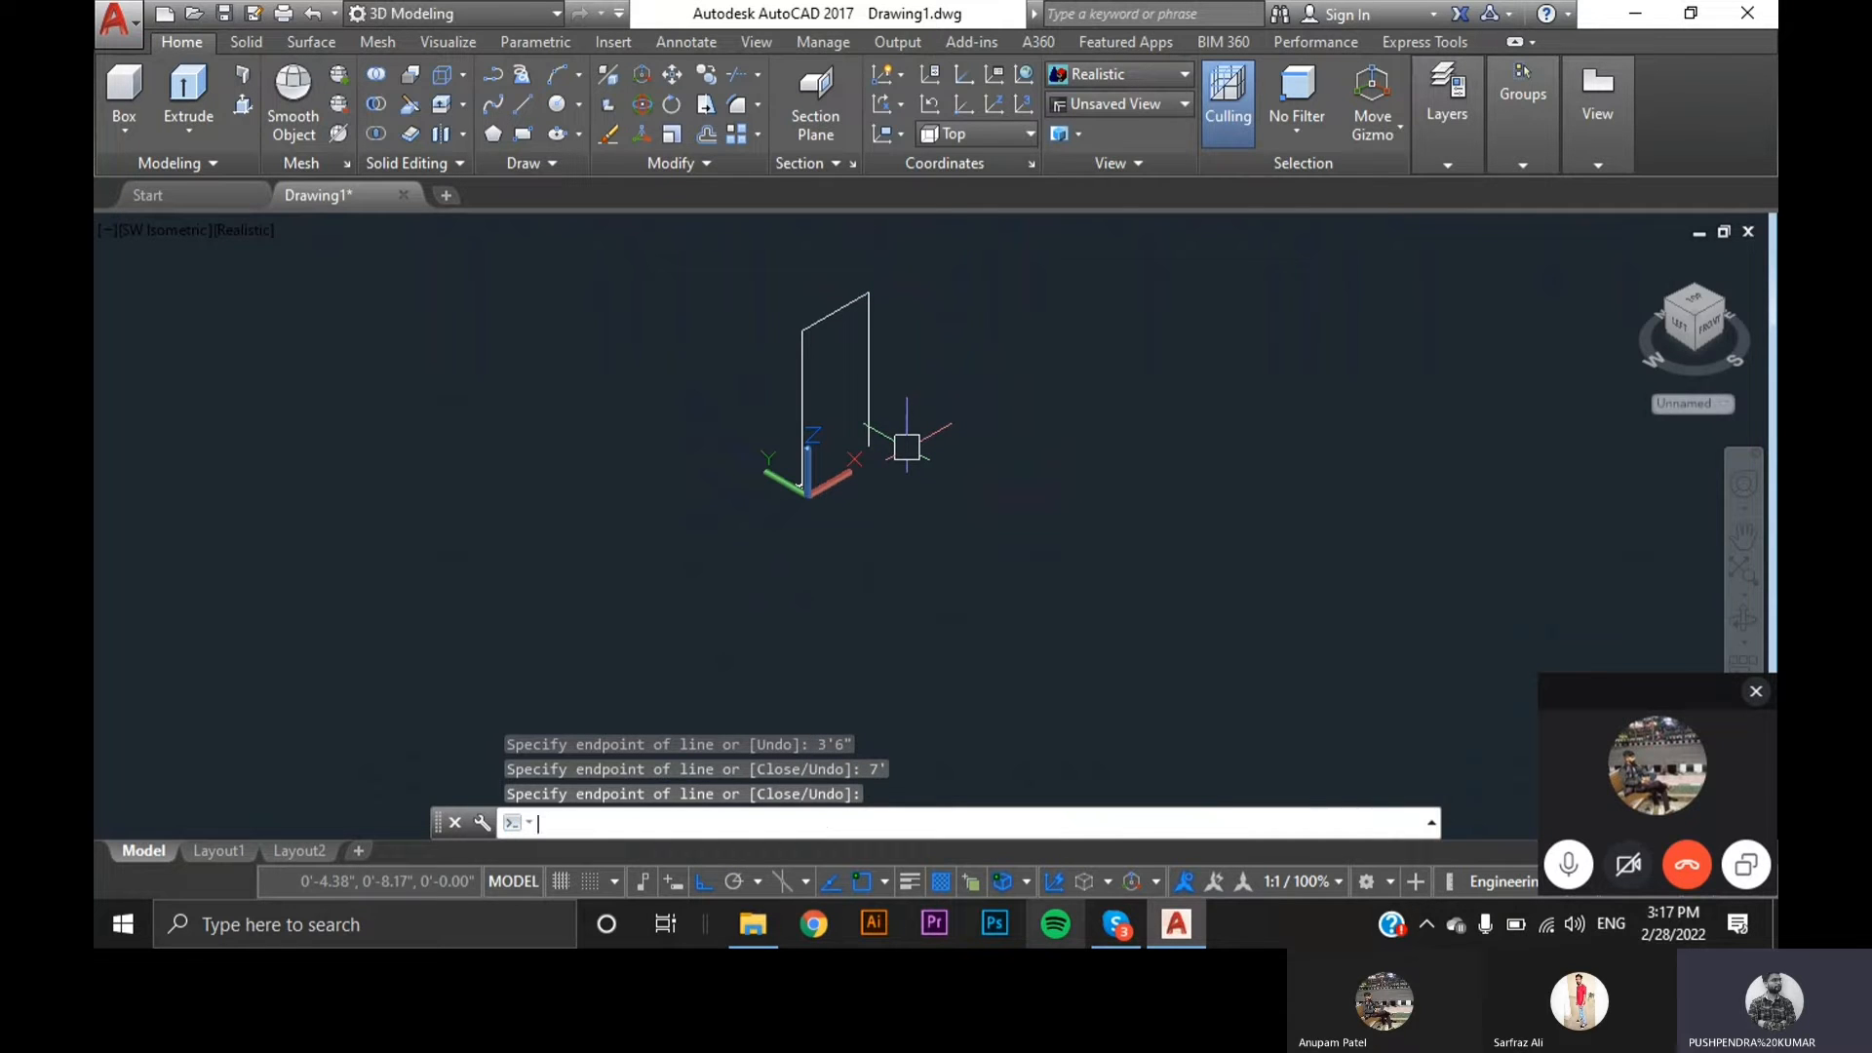
pyautogui.press('Return')
# - Inspect where the 3D polyline meets the T profile and check the extent of the whole path
pyautogui.scroll(3, 721, 439)
pyautogui.scroll(5, 936, 488)
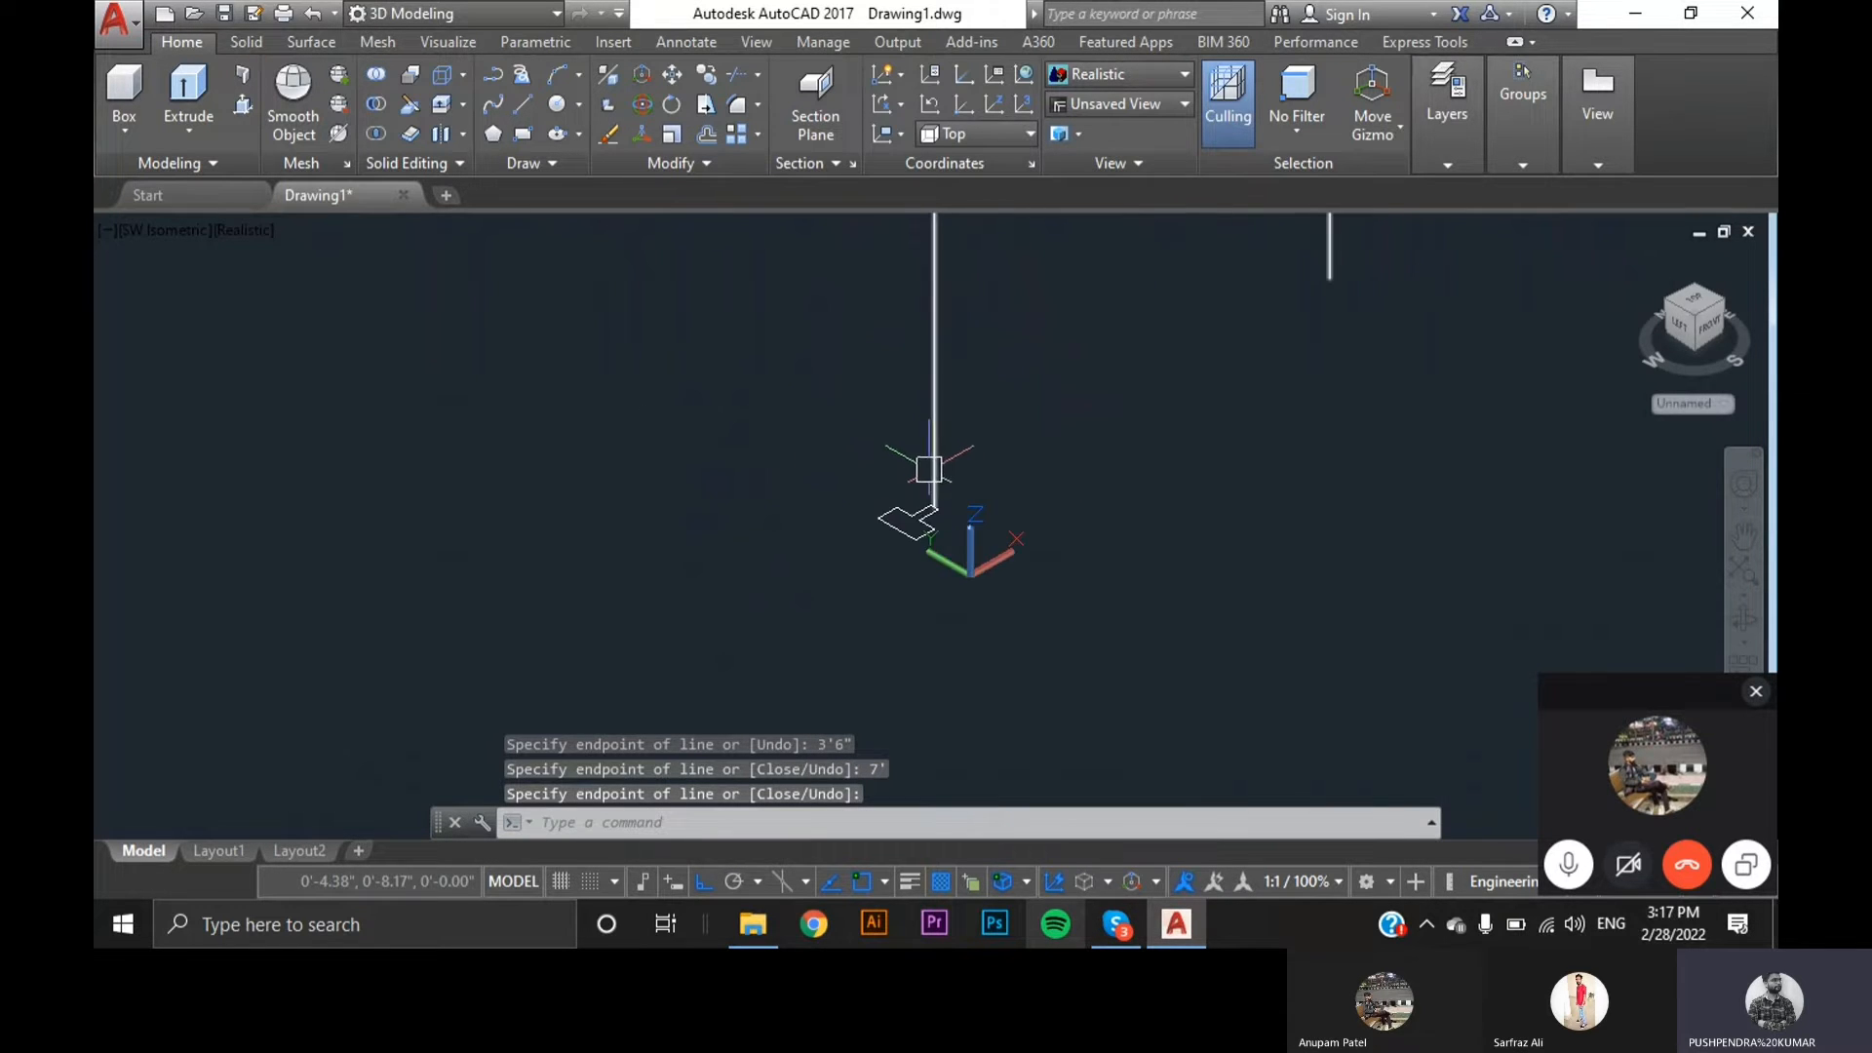
pyautogui.scroll(3, 942, 542)
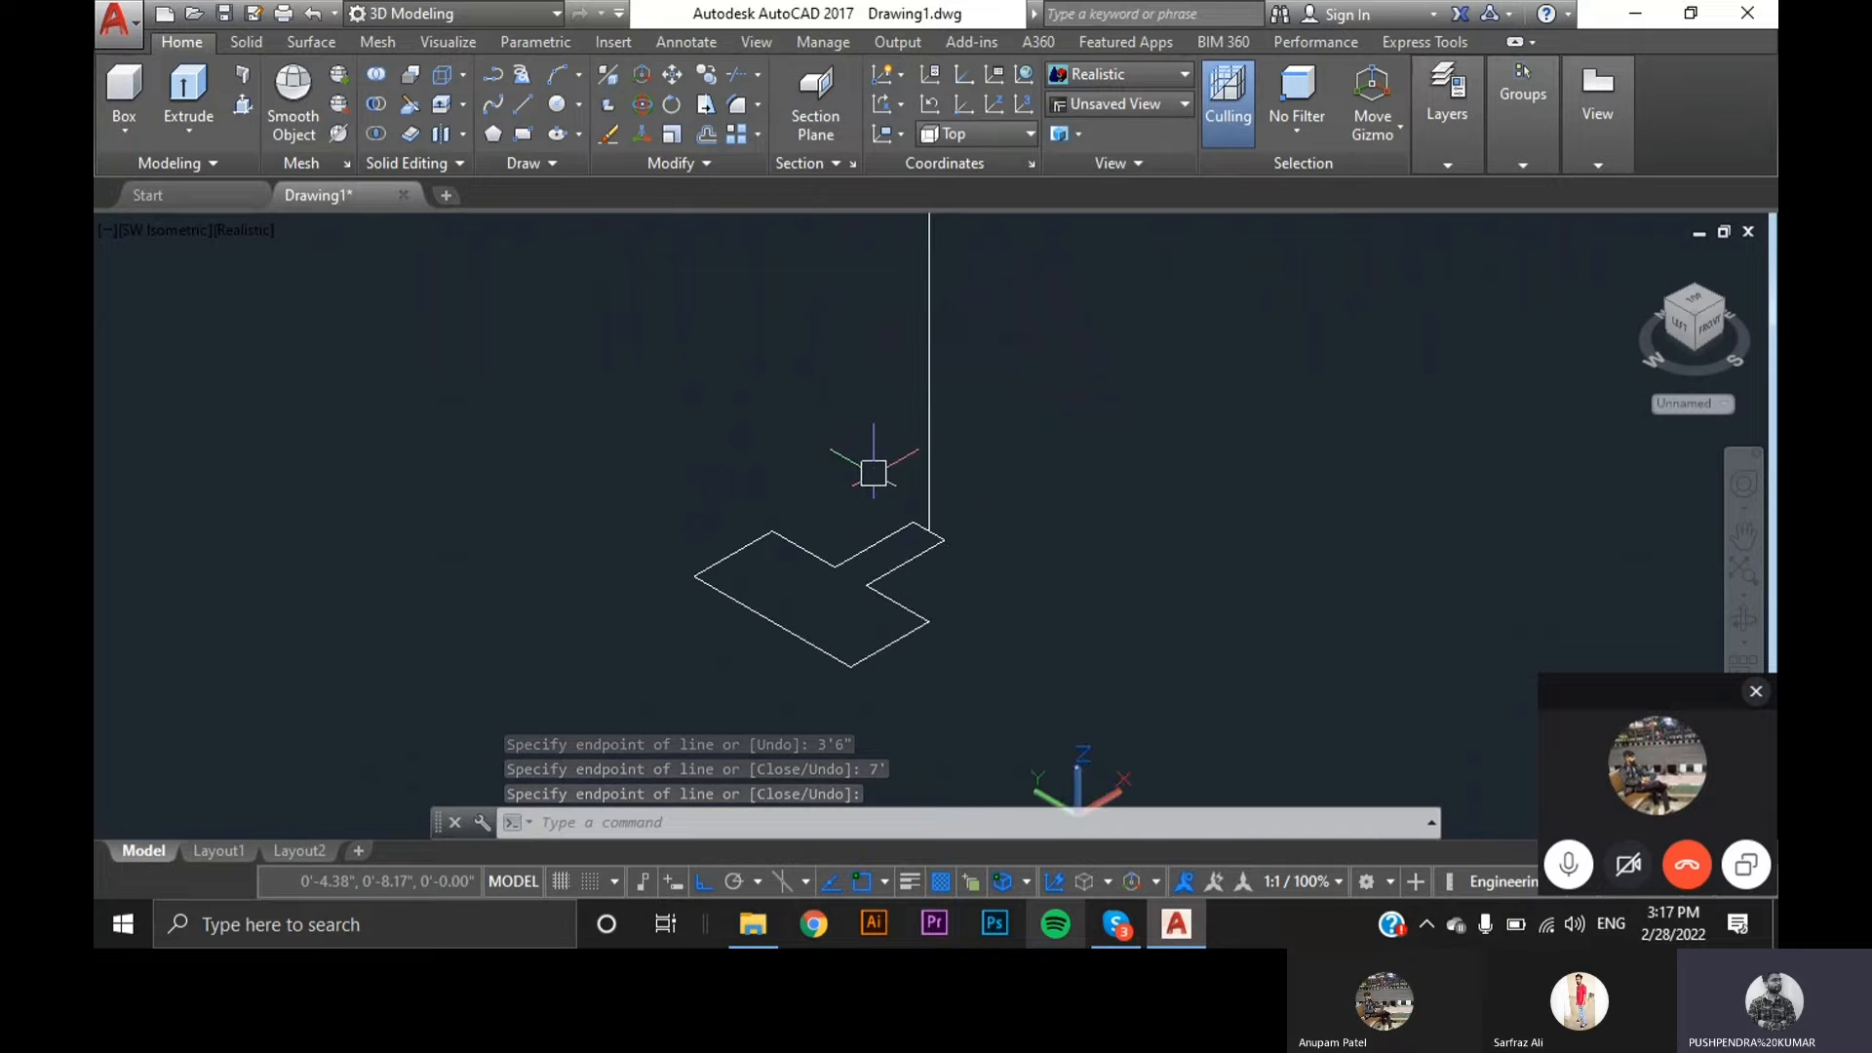
pyautogui.scroll(-8, 669, 597)
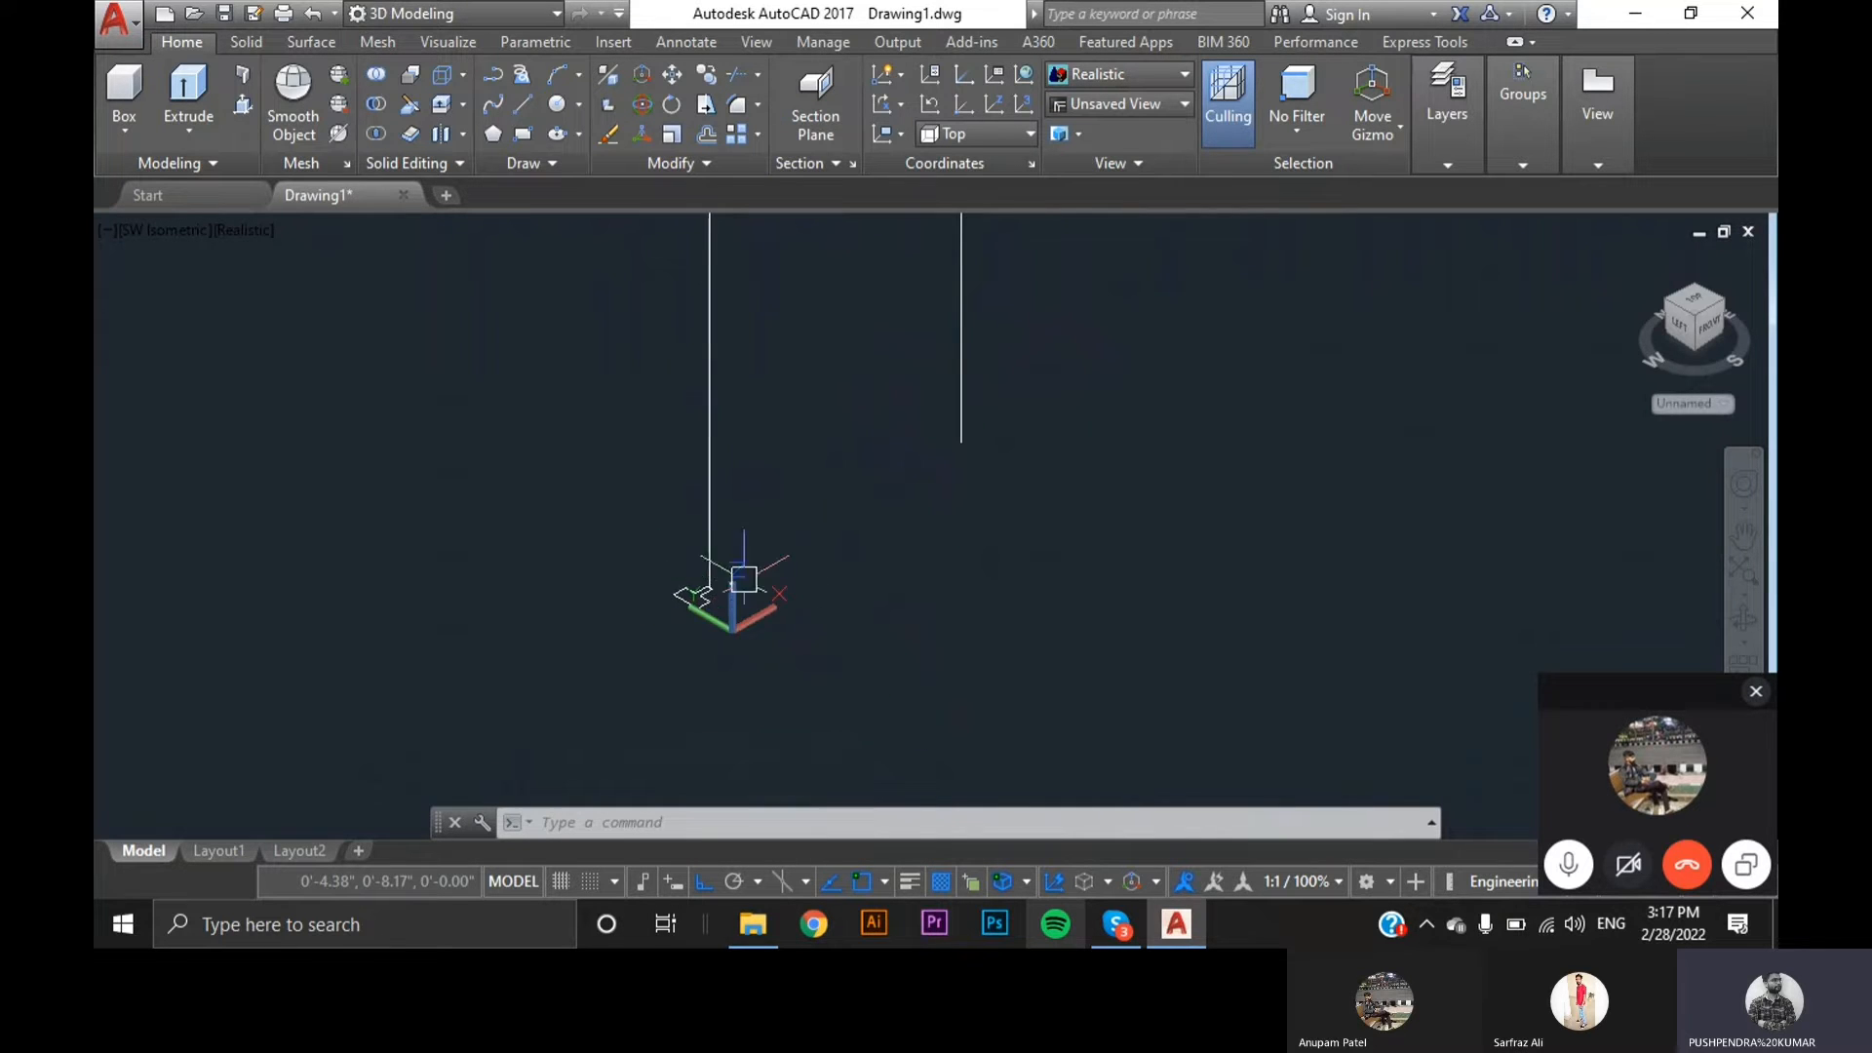
pyautogui.click(870, 357)
pyautogui.click(566, 253)
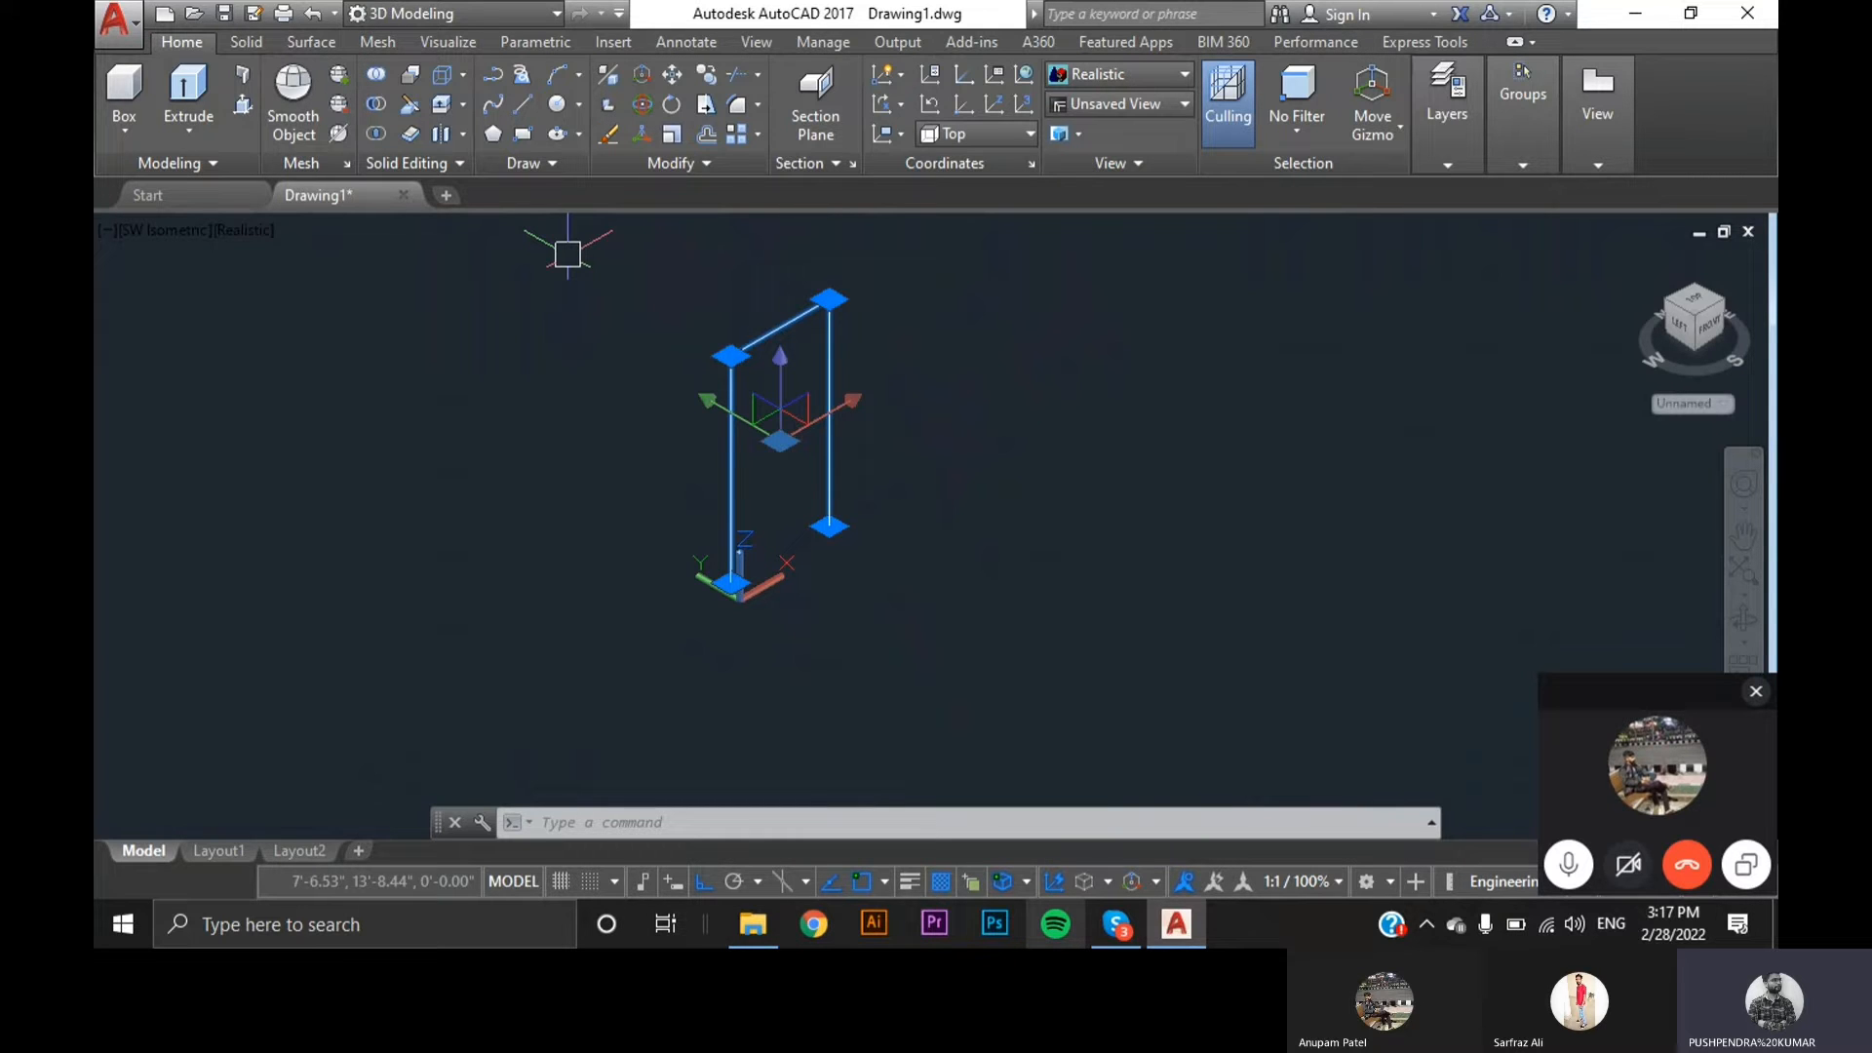
pyautogui.press('Escape')
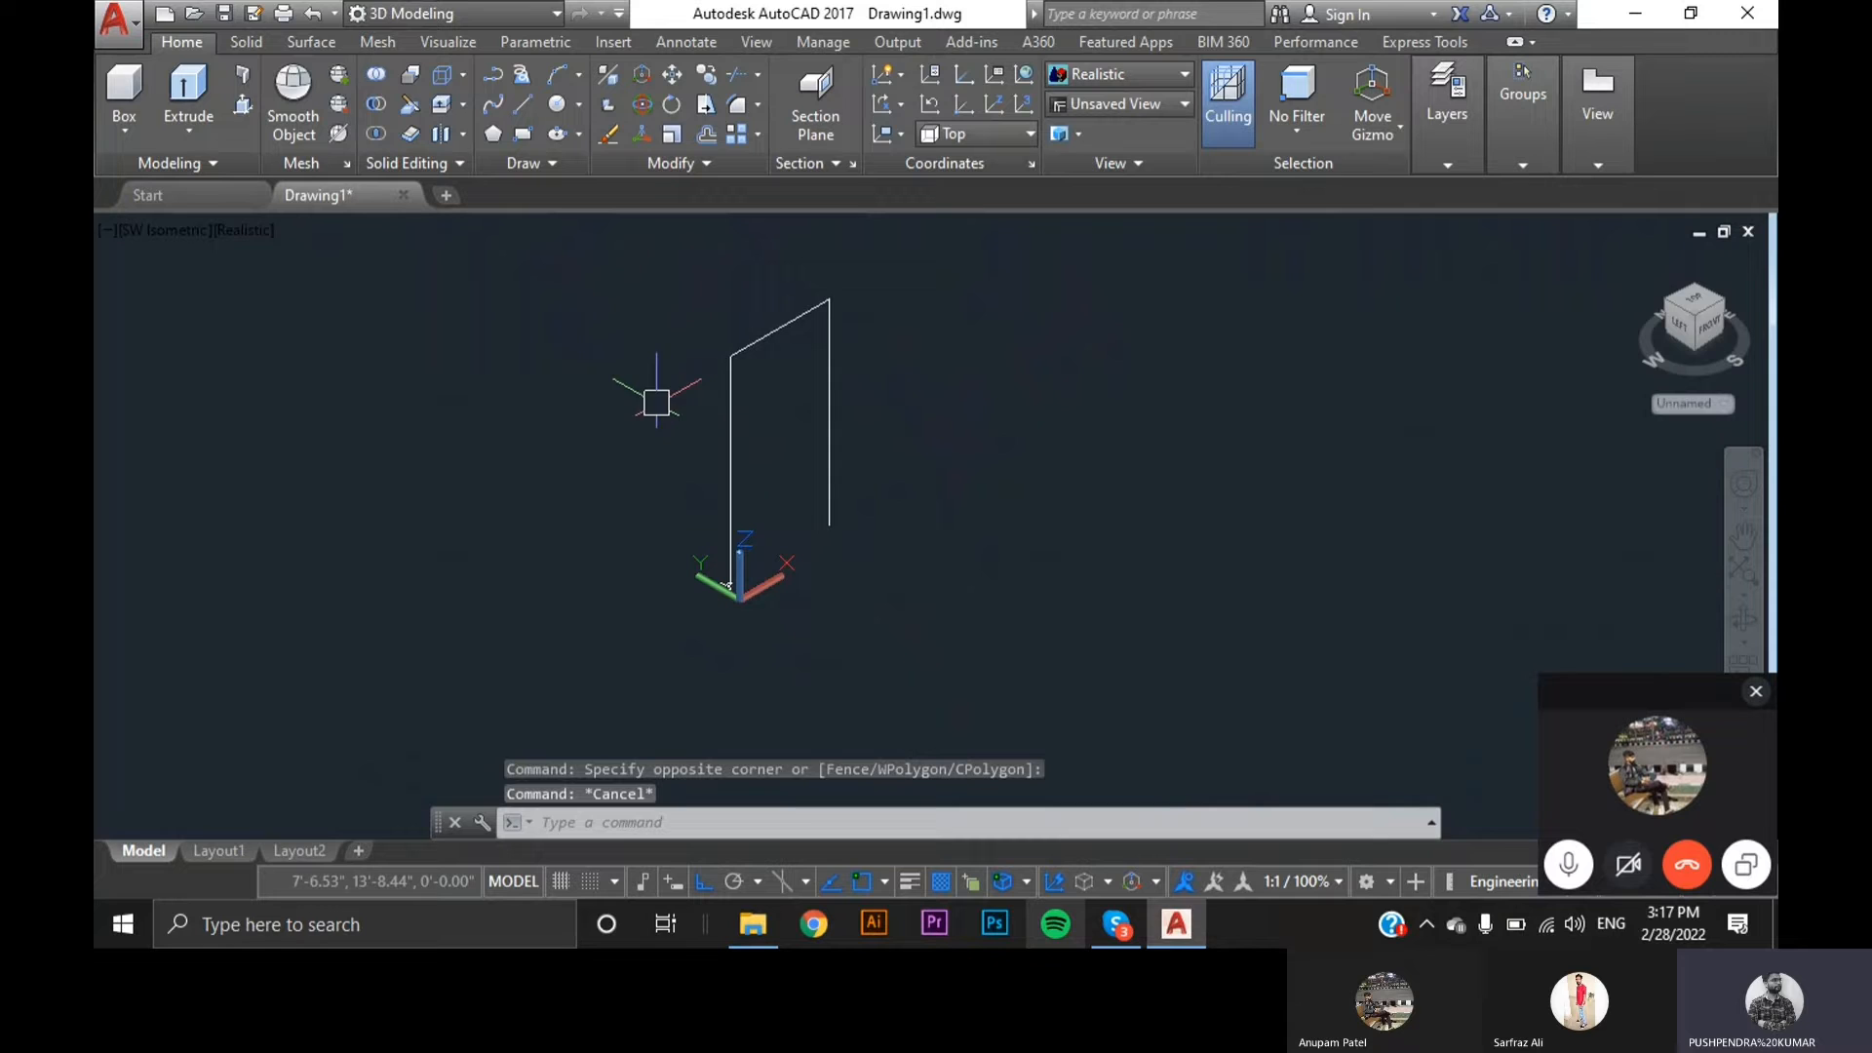
pyautogui.click(739, 376)
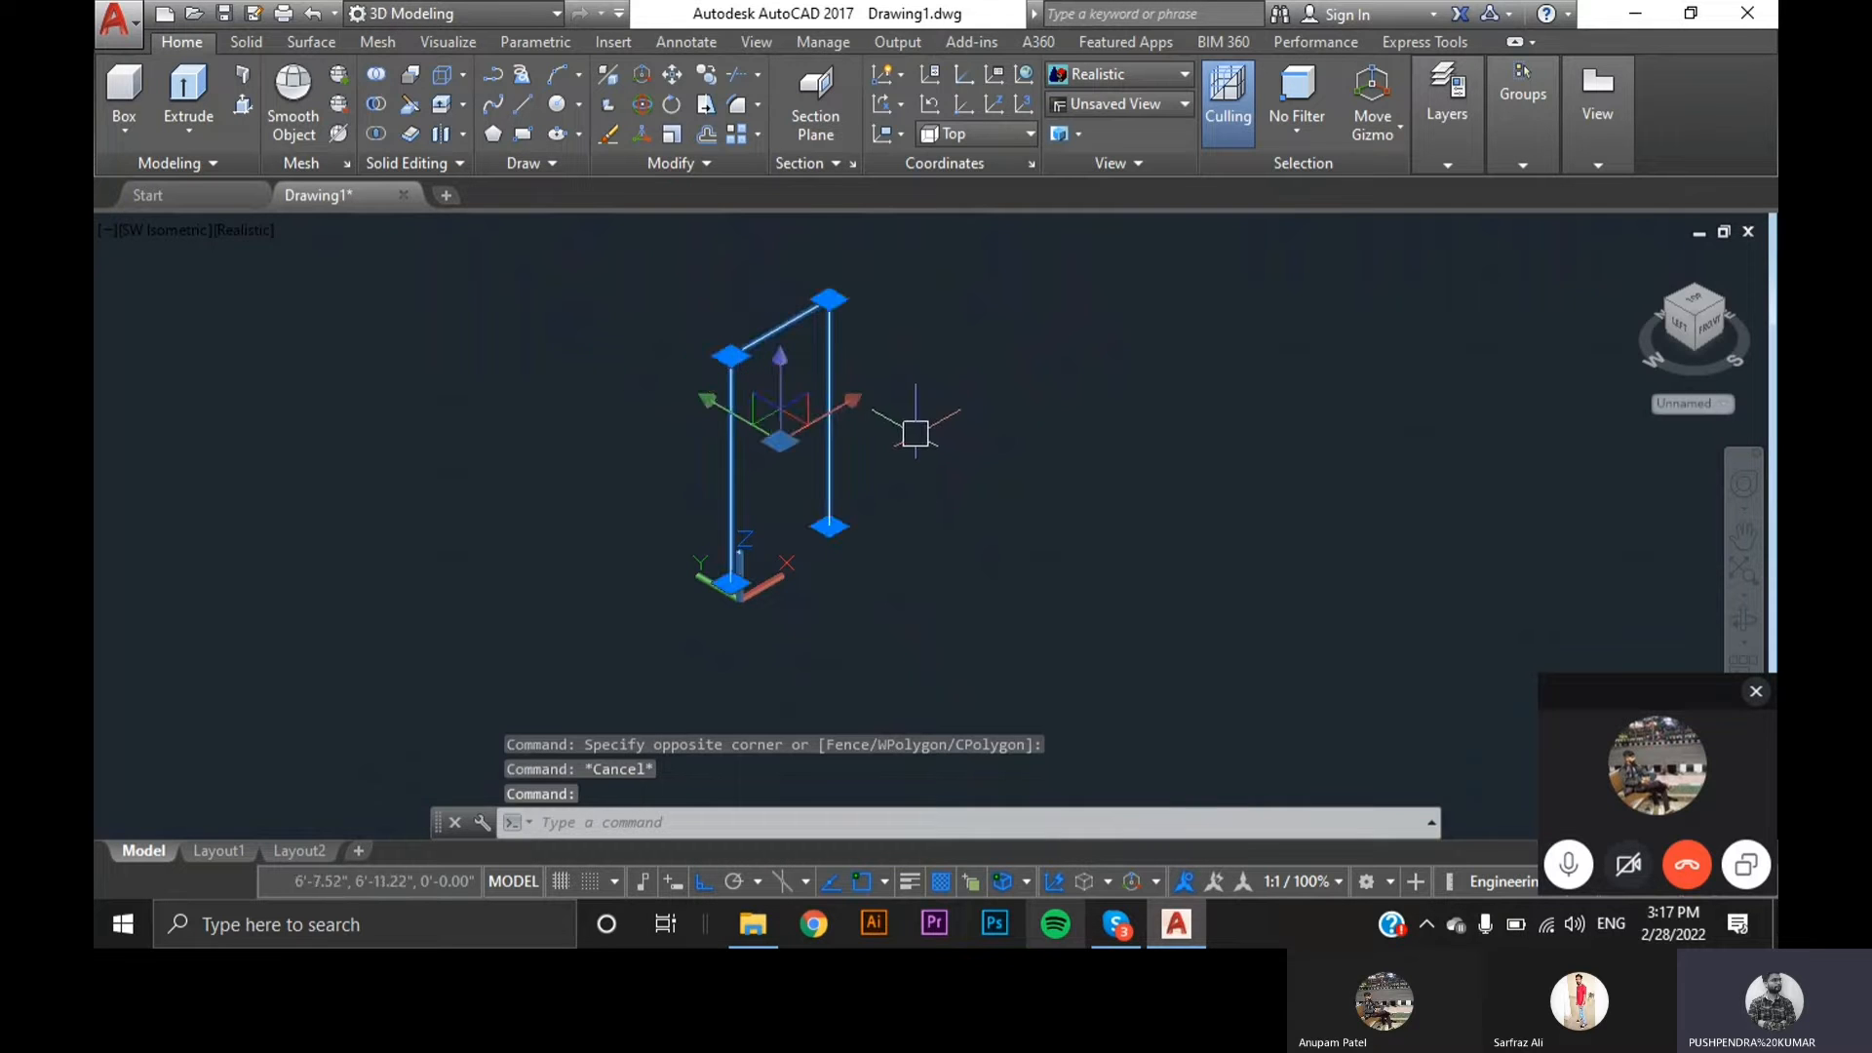
pyautogui.press('Escape')
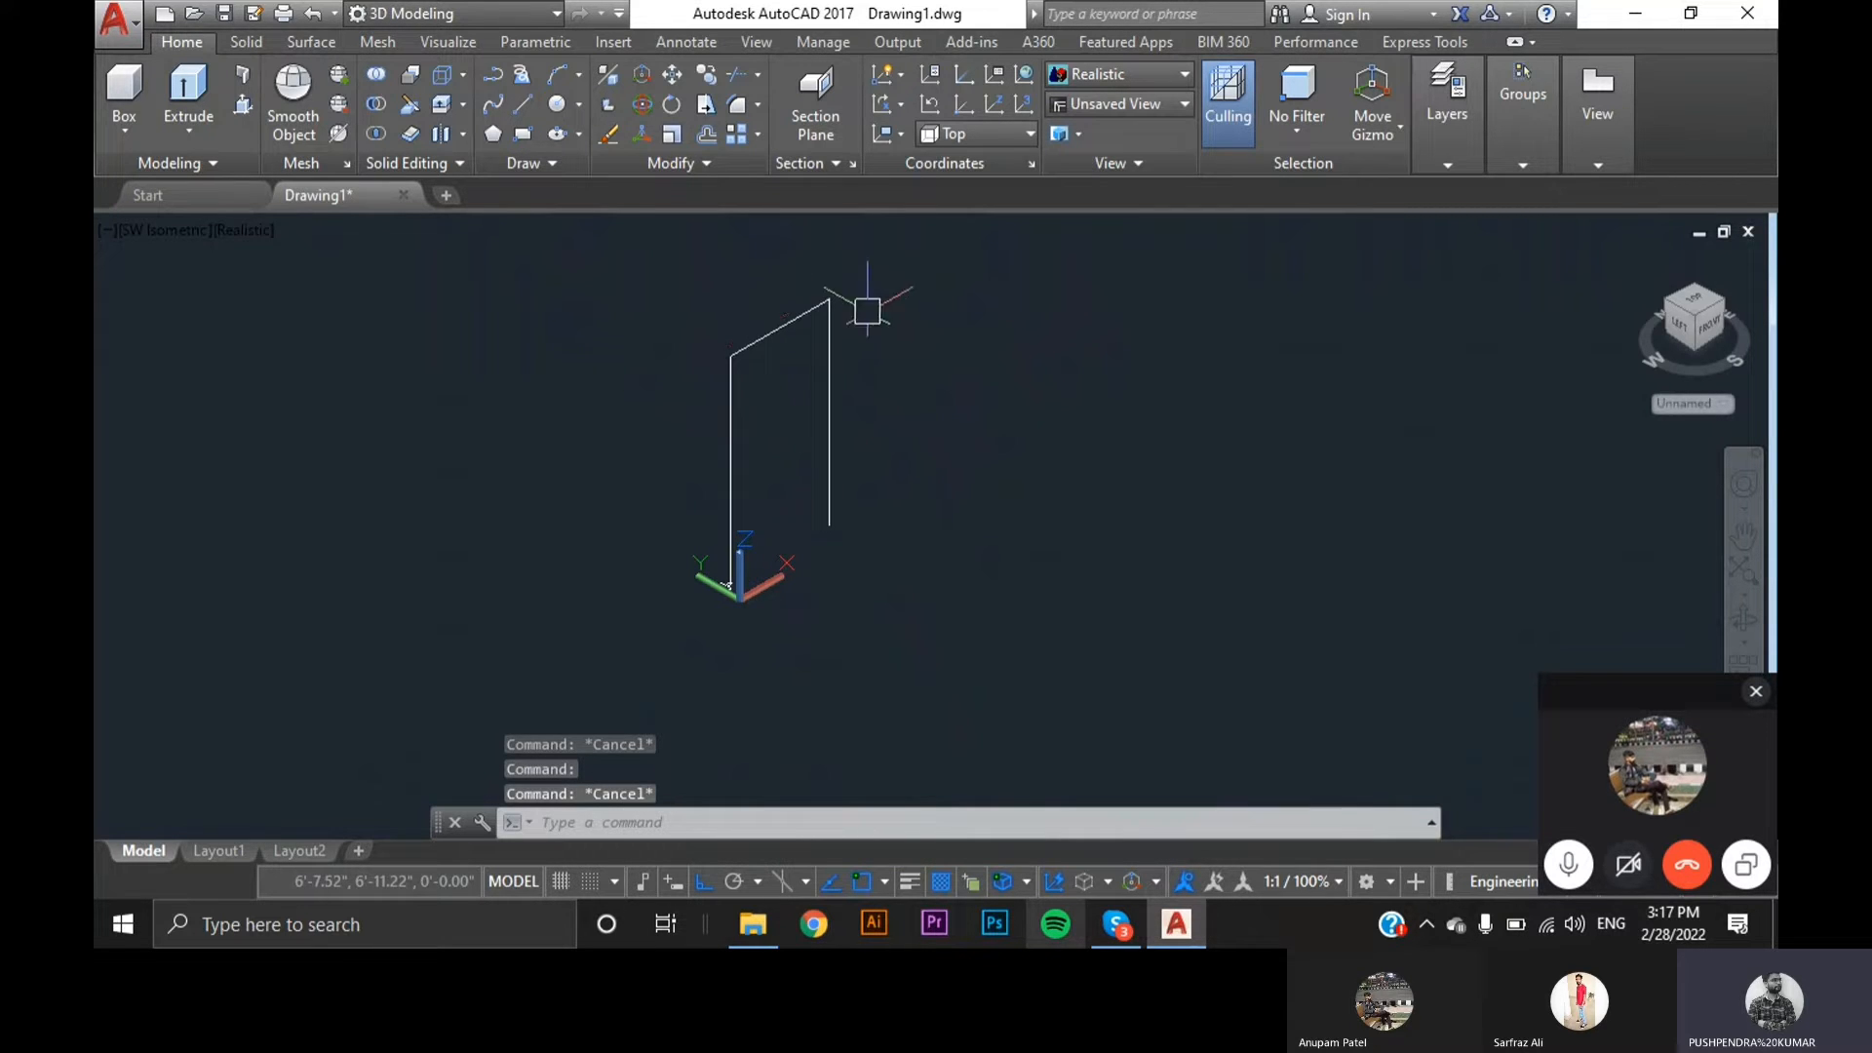
# - Sweep the T-shaped profile along the 3D polyline path to form the solid door frame
pyautogui.scroll(4, 679, 460)
pyautogui.scroll(-5, 783, 653)
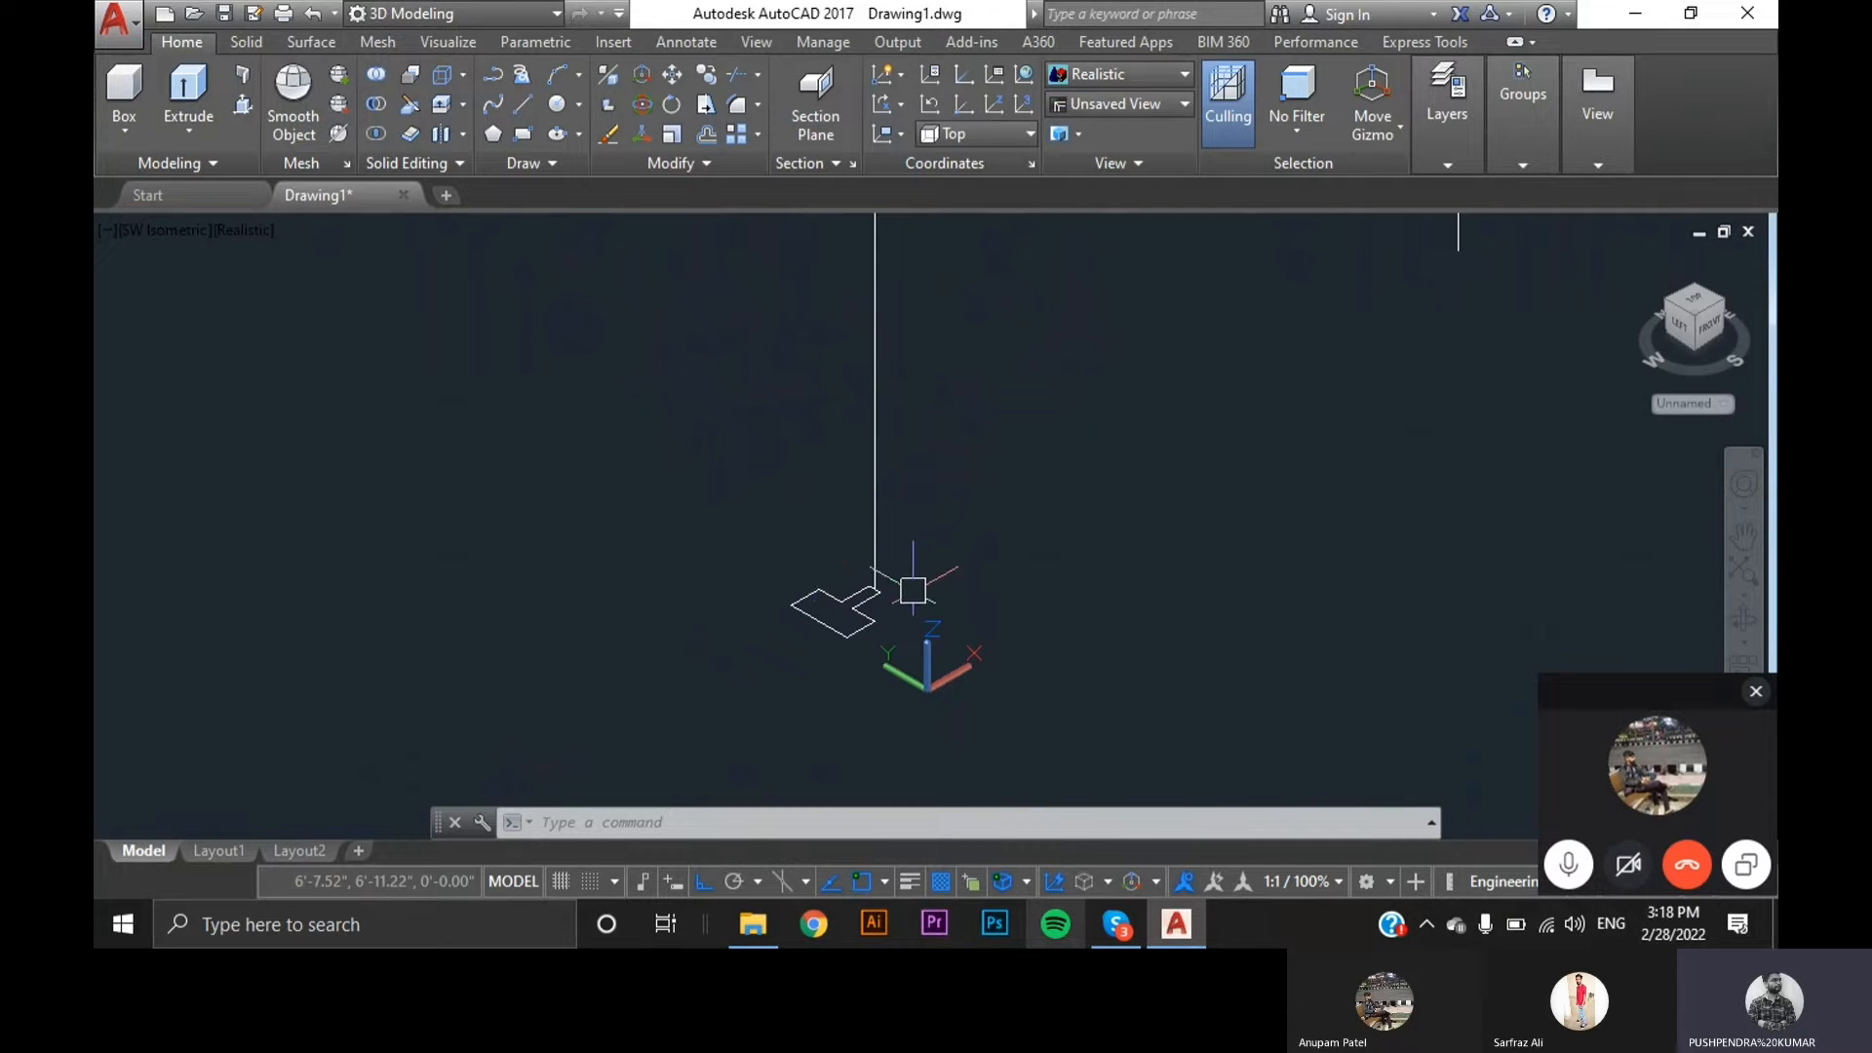
pyautogui.scroll(2, 902, 617)
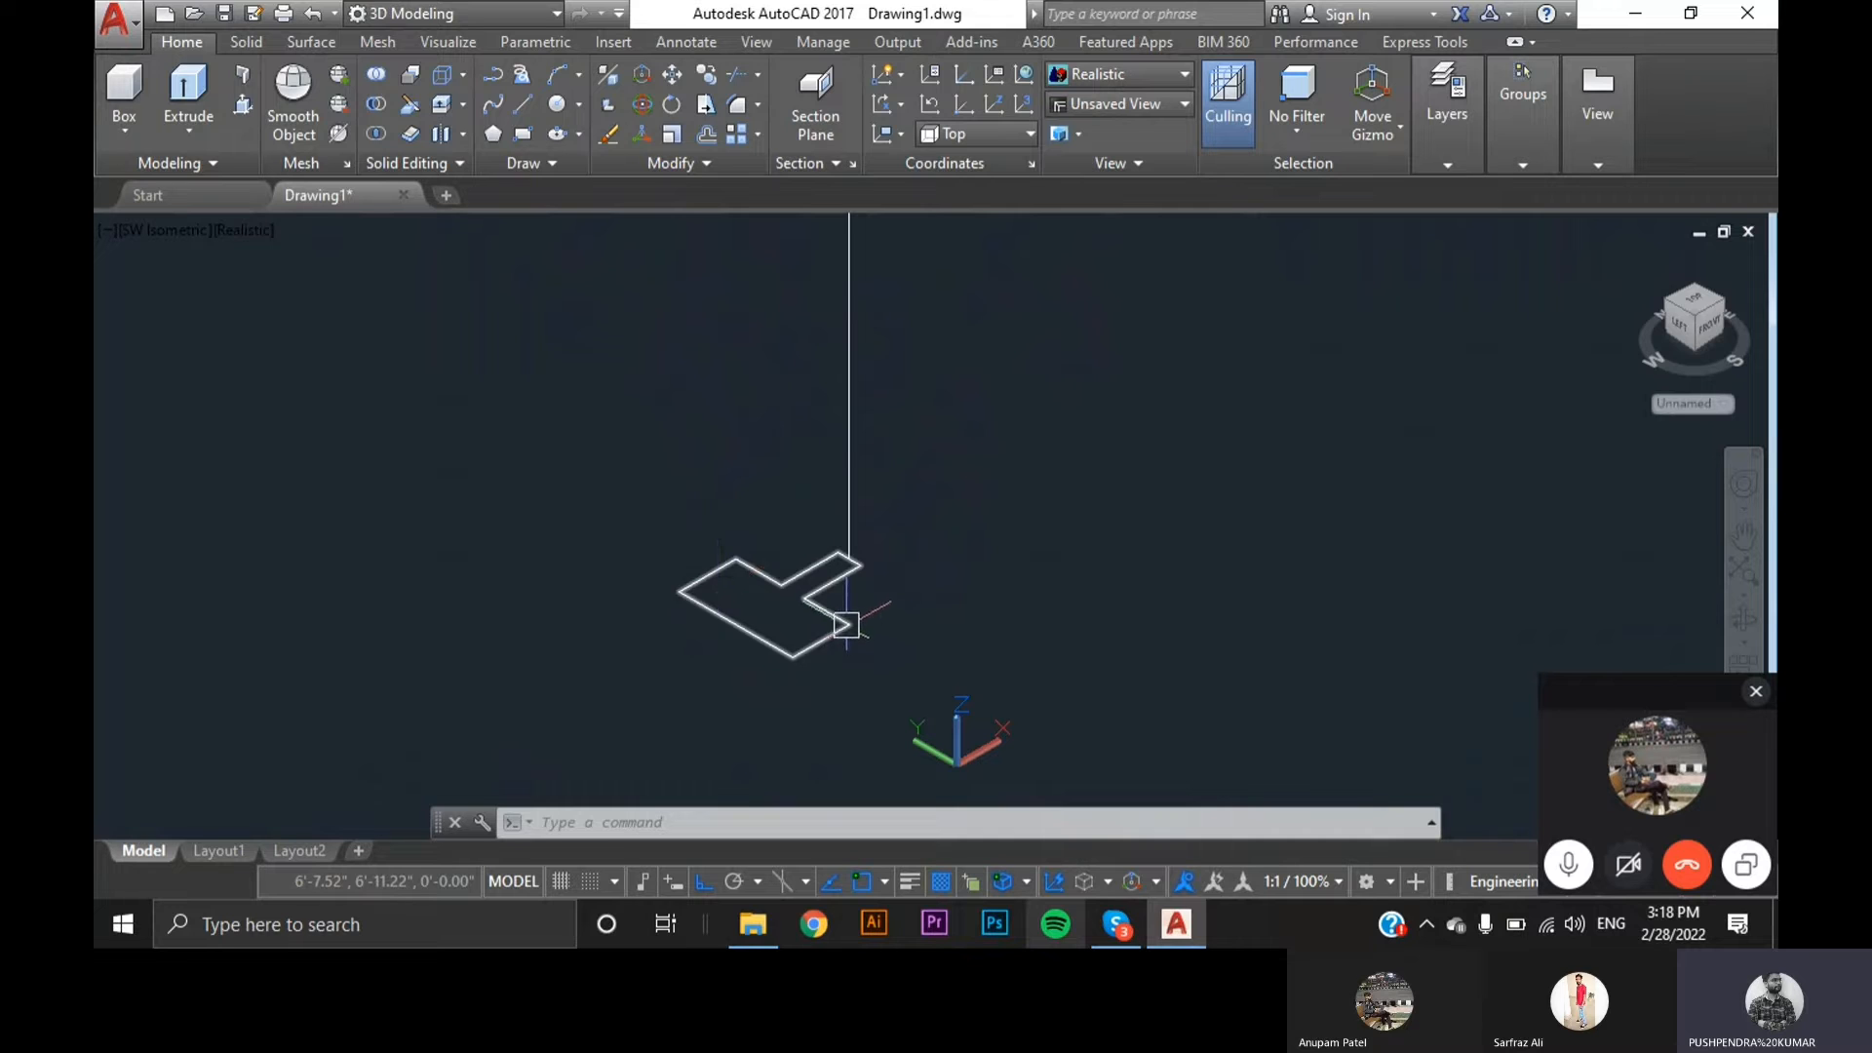
pyautogui.write('s')
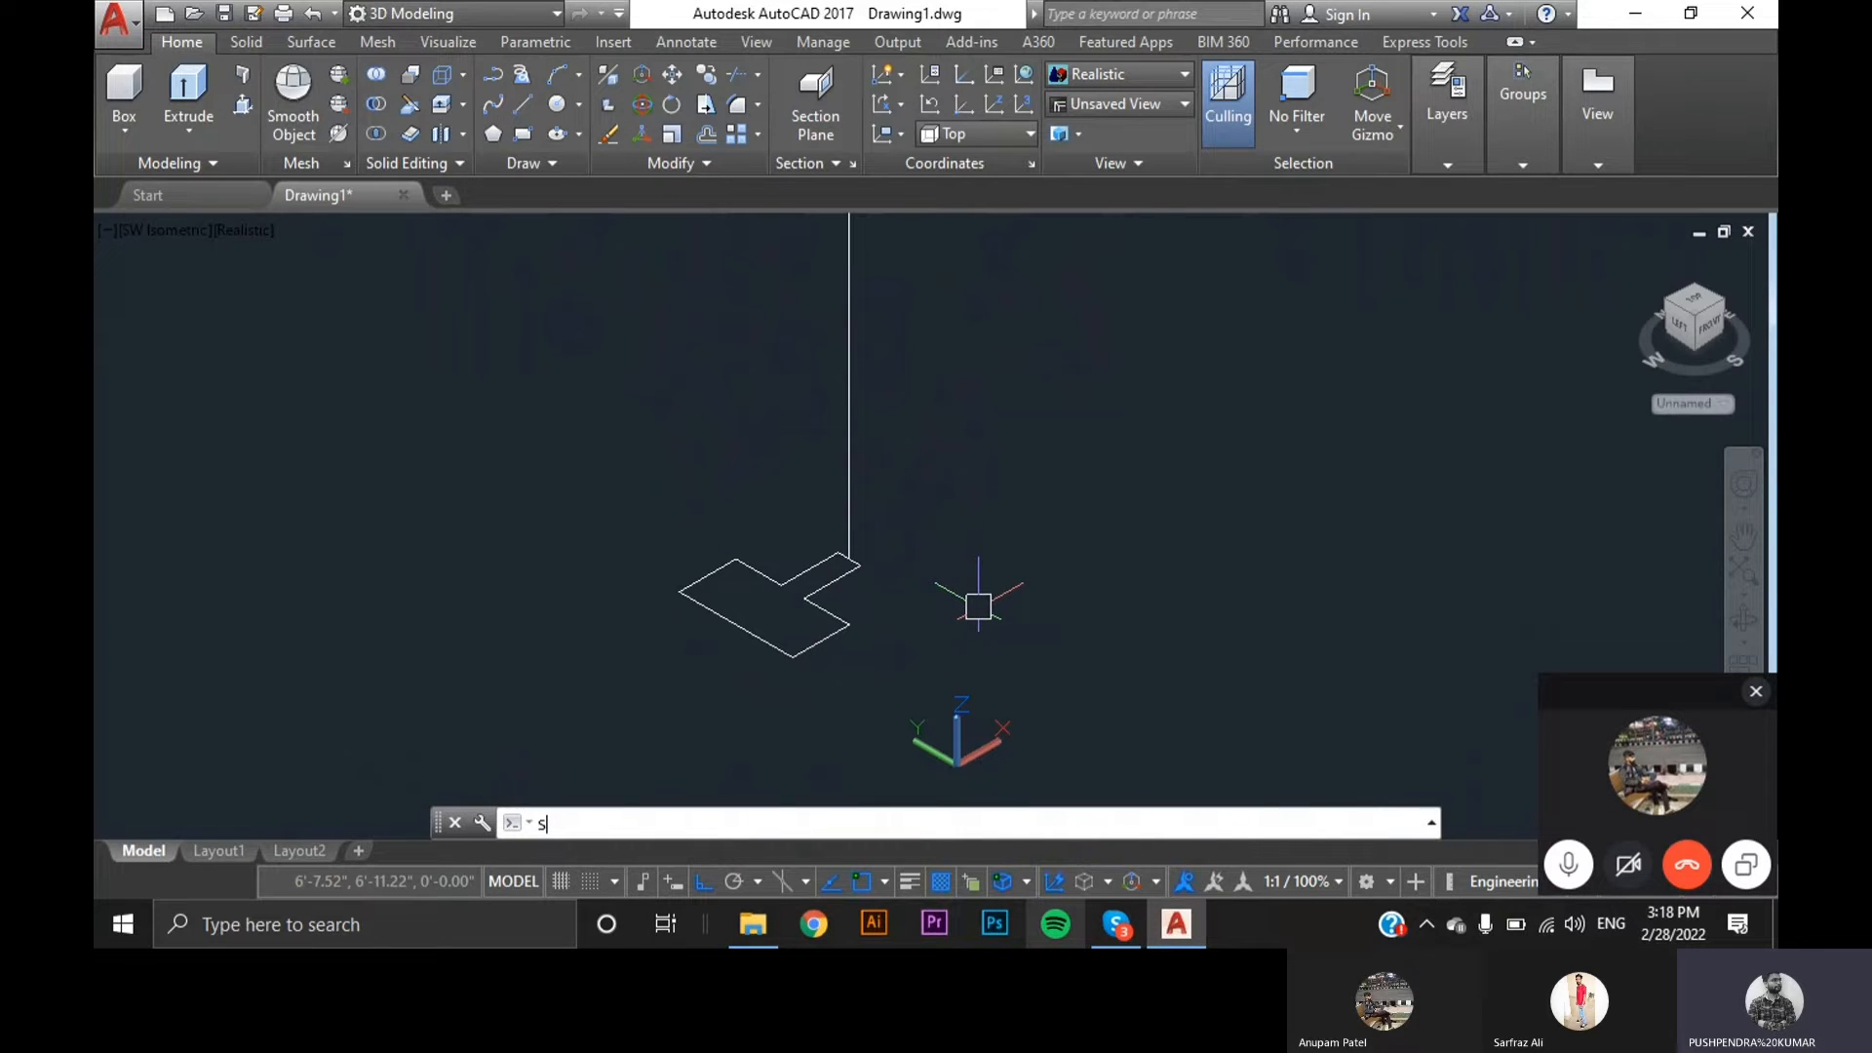
pyautogui.write('w')
pyautogui.press('space')
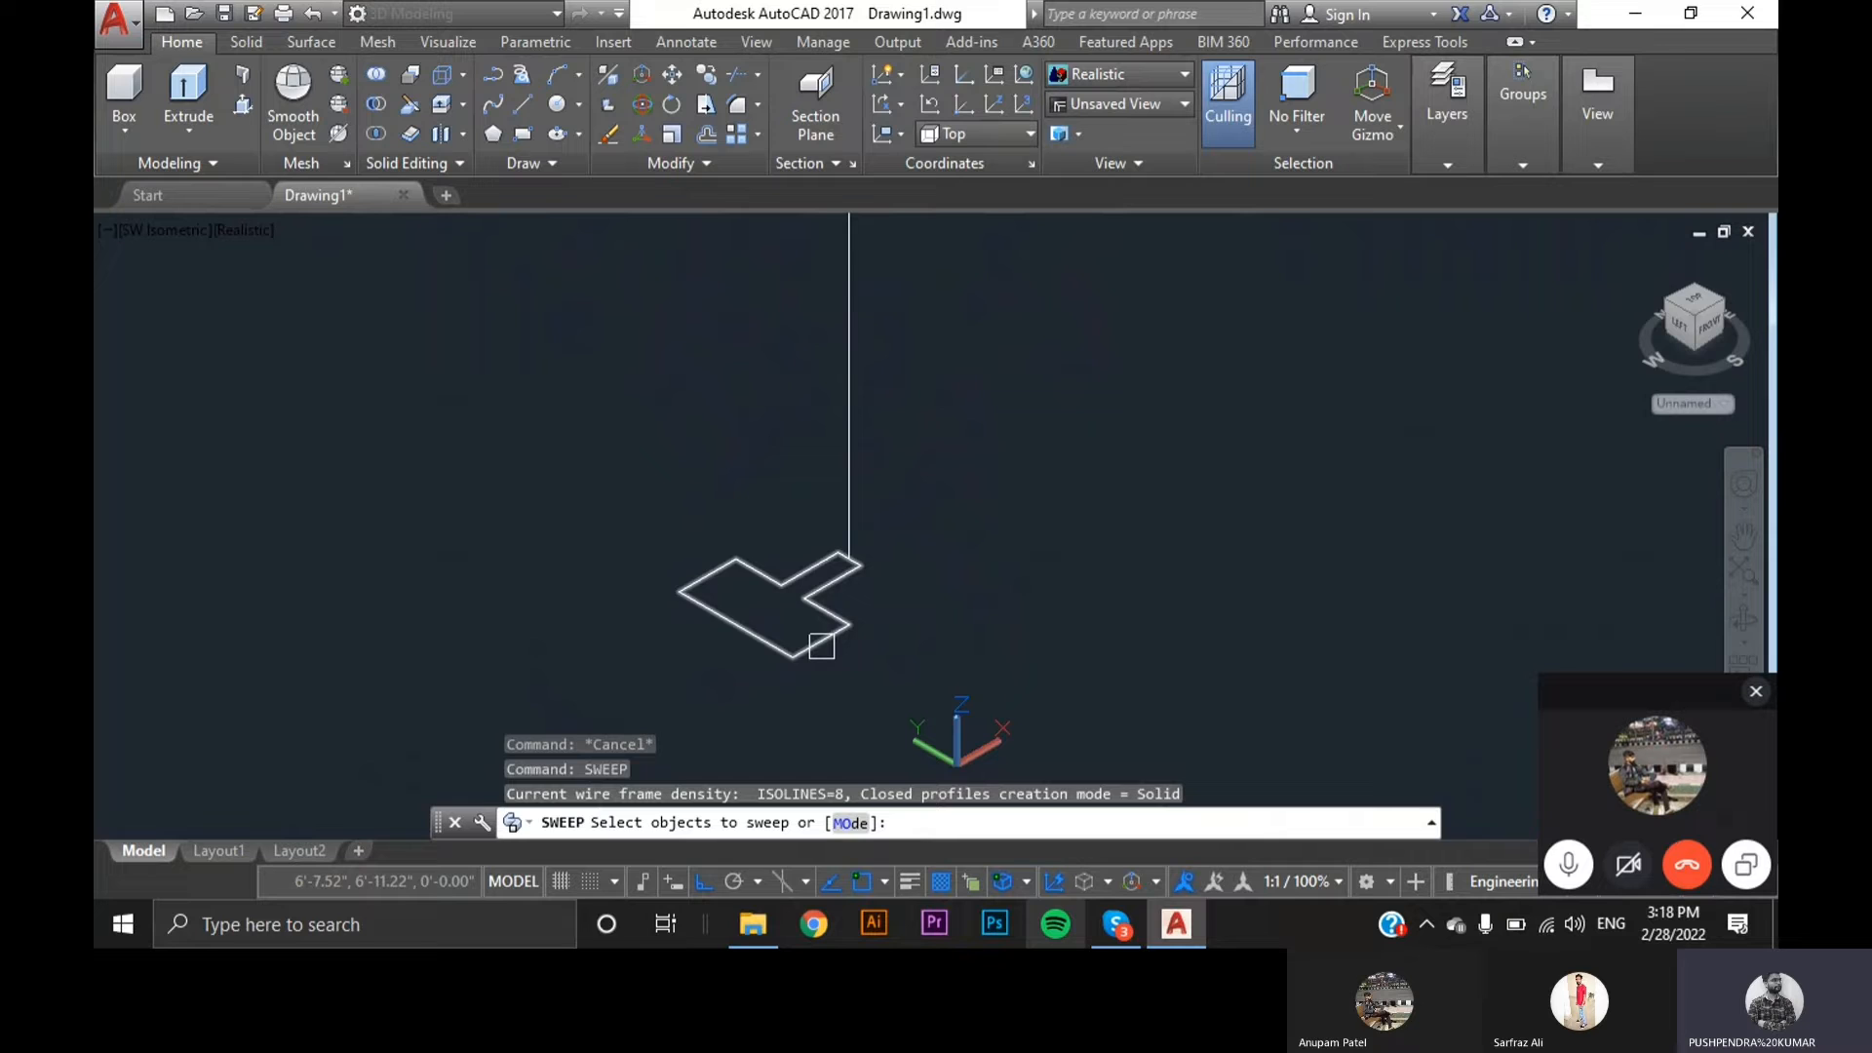
pyautogui.click(821, 646)
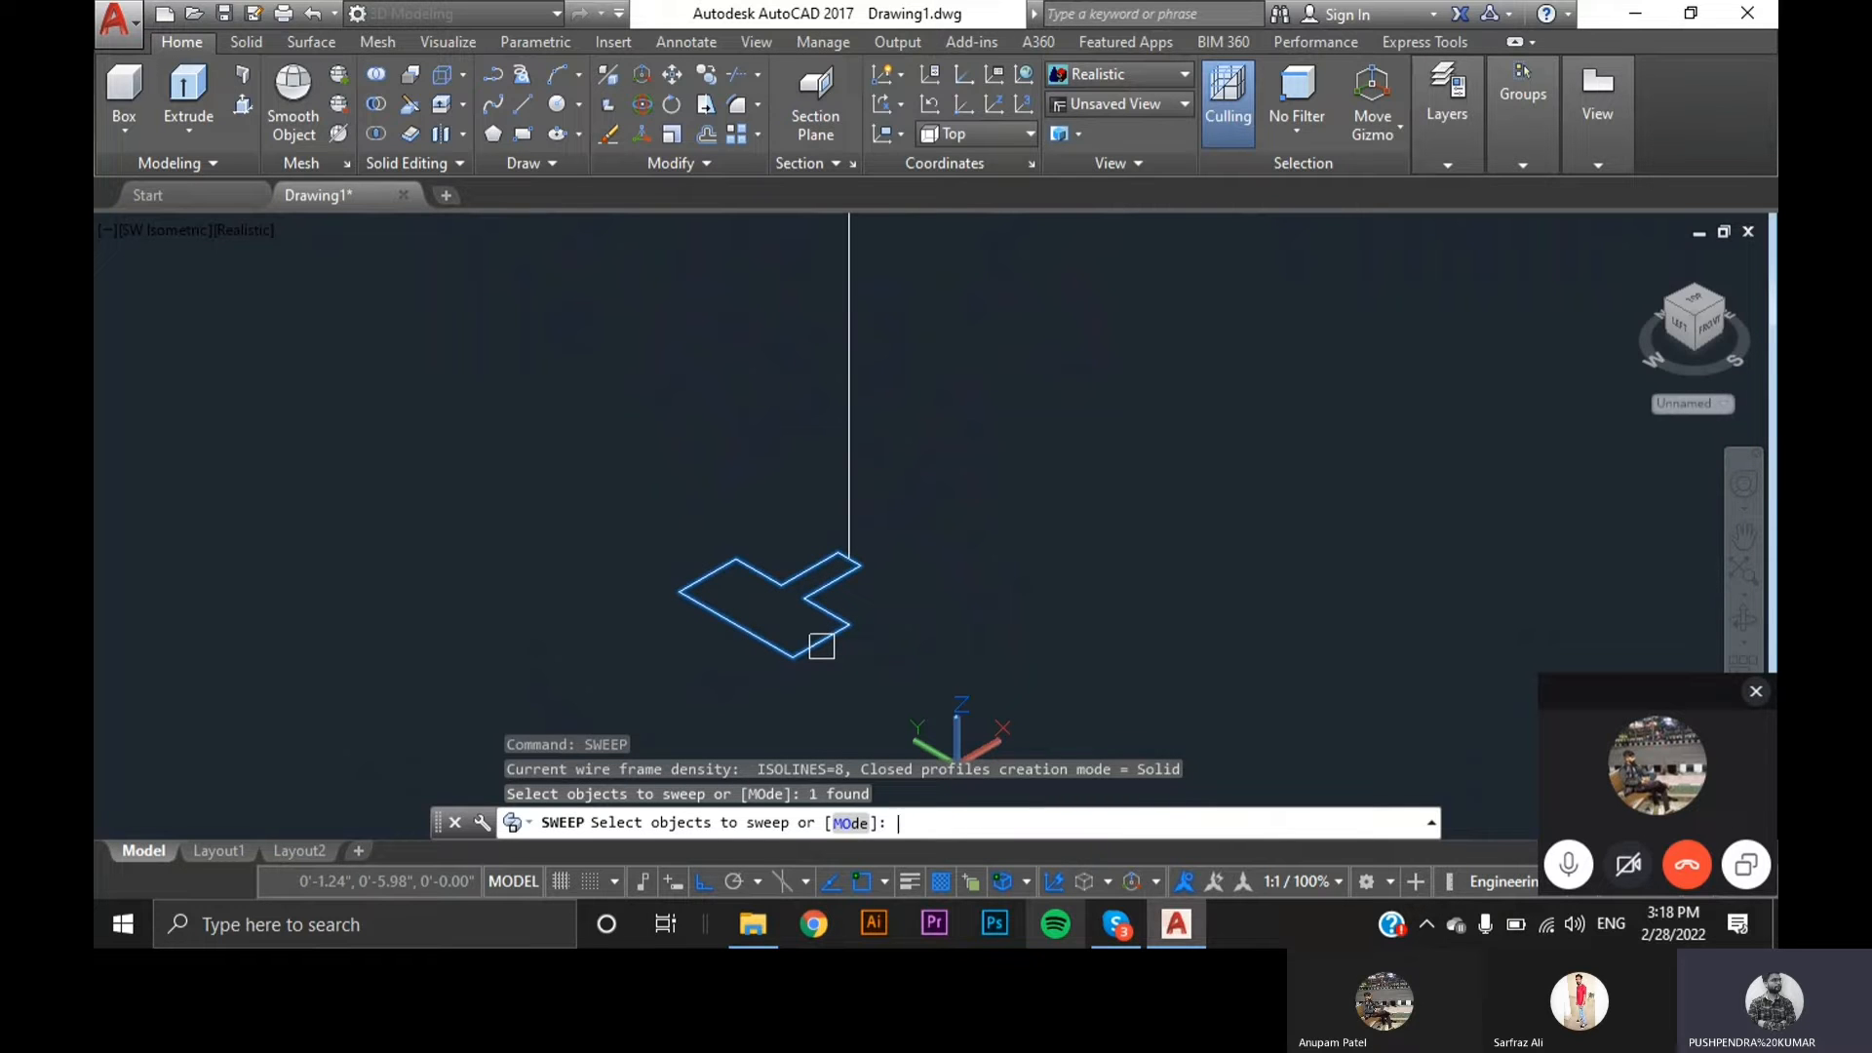
pyautogui.press('Return')
pyautogui.scroll(-4, 787, 717)
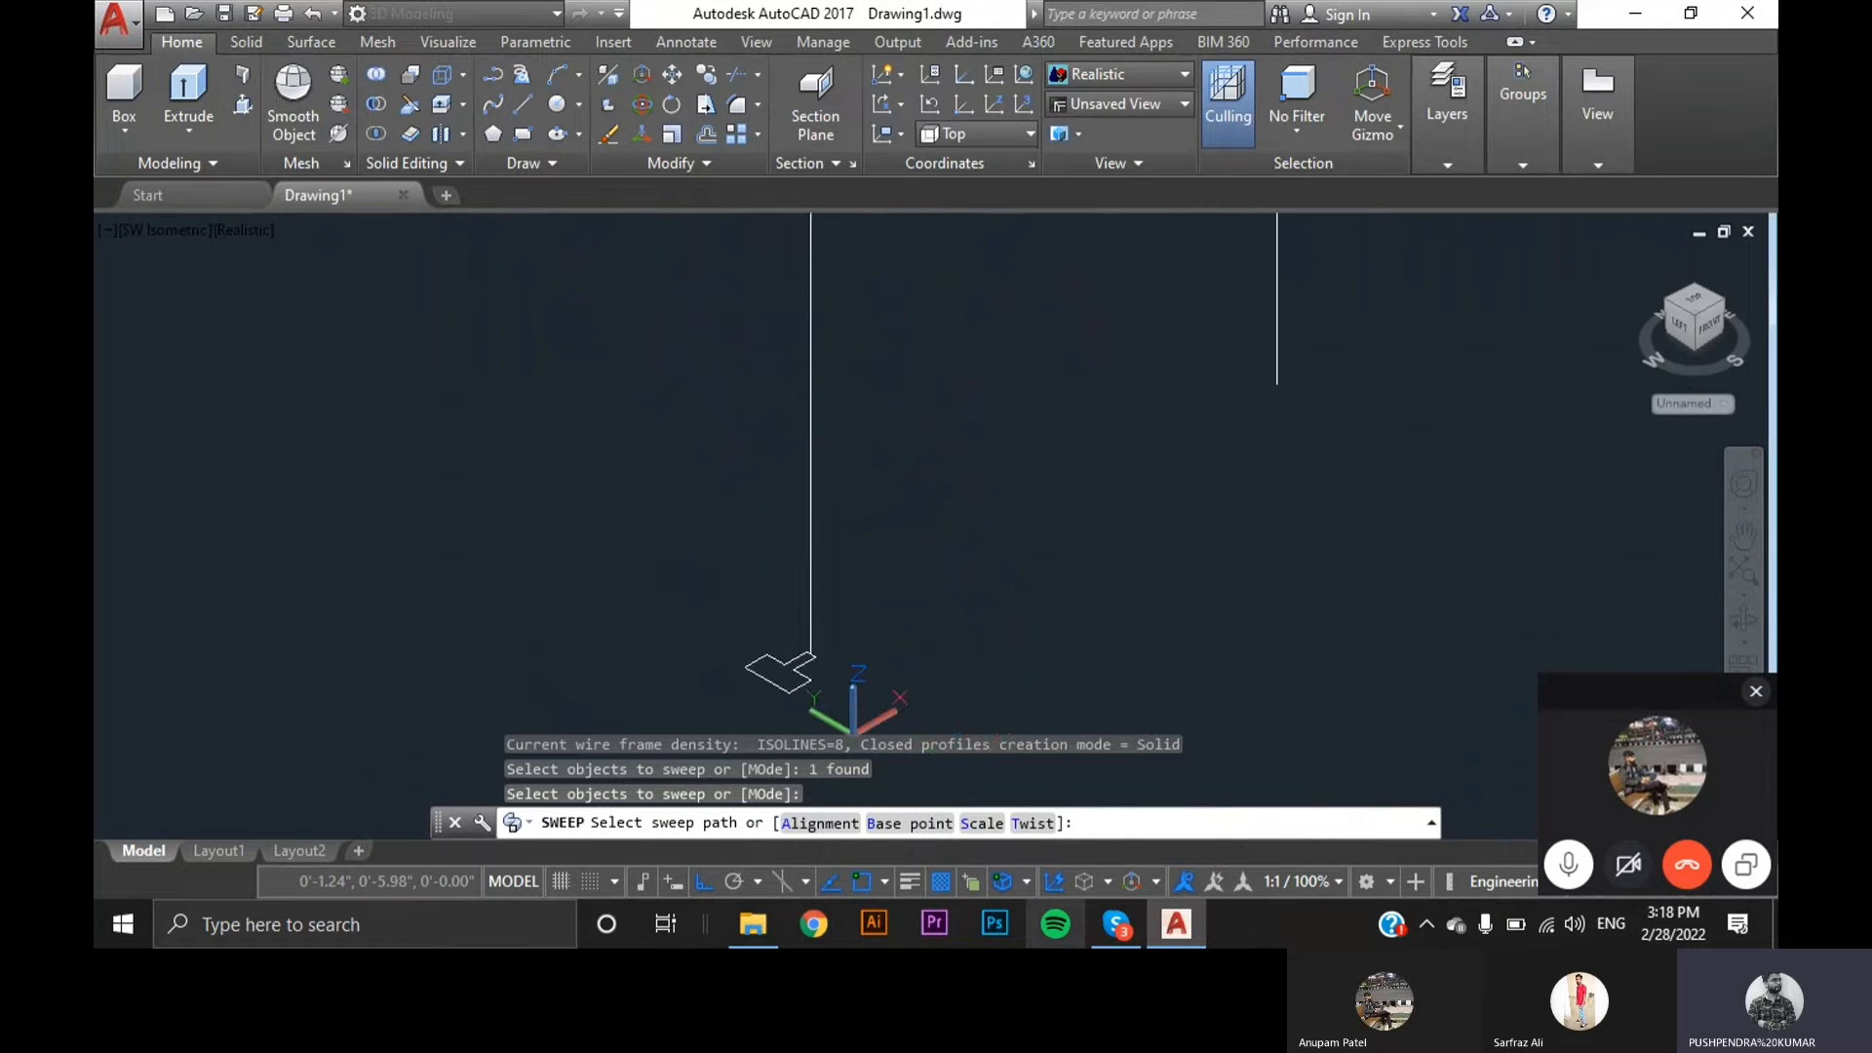
pyautogui.scroll(-3, 858, 615)
pyautogui.scroll(1, 877, 497)
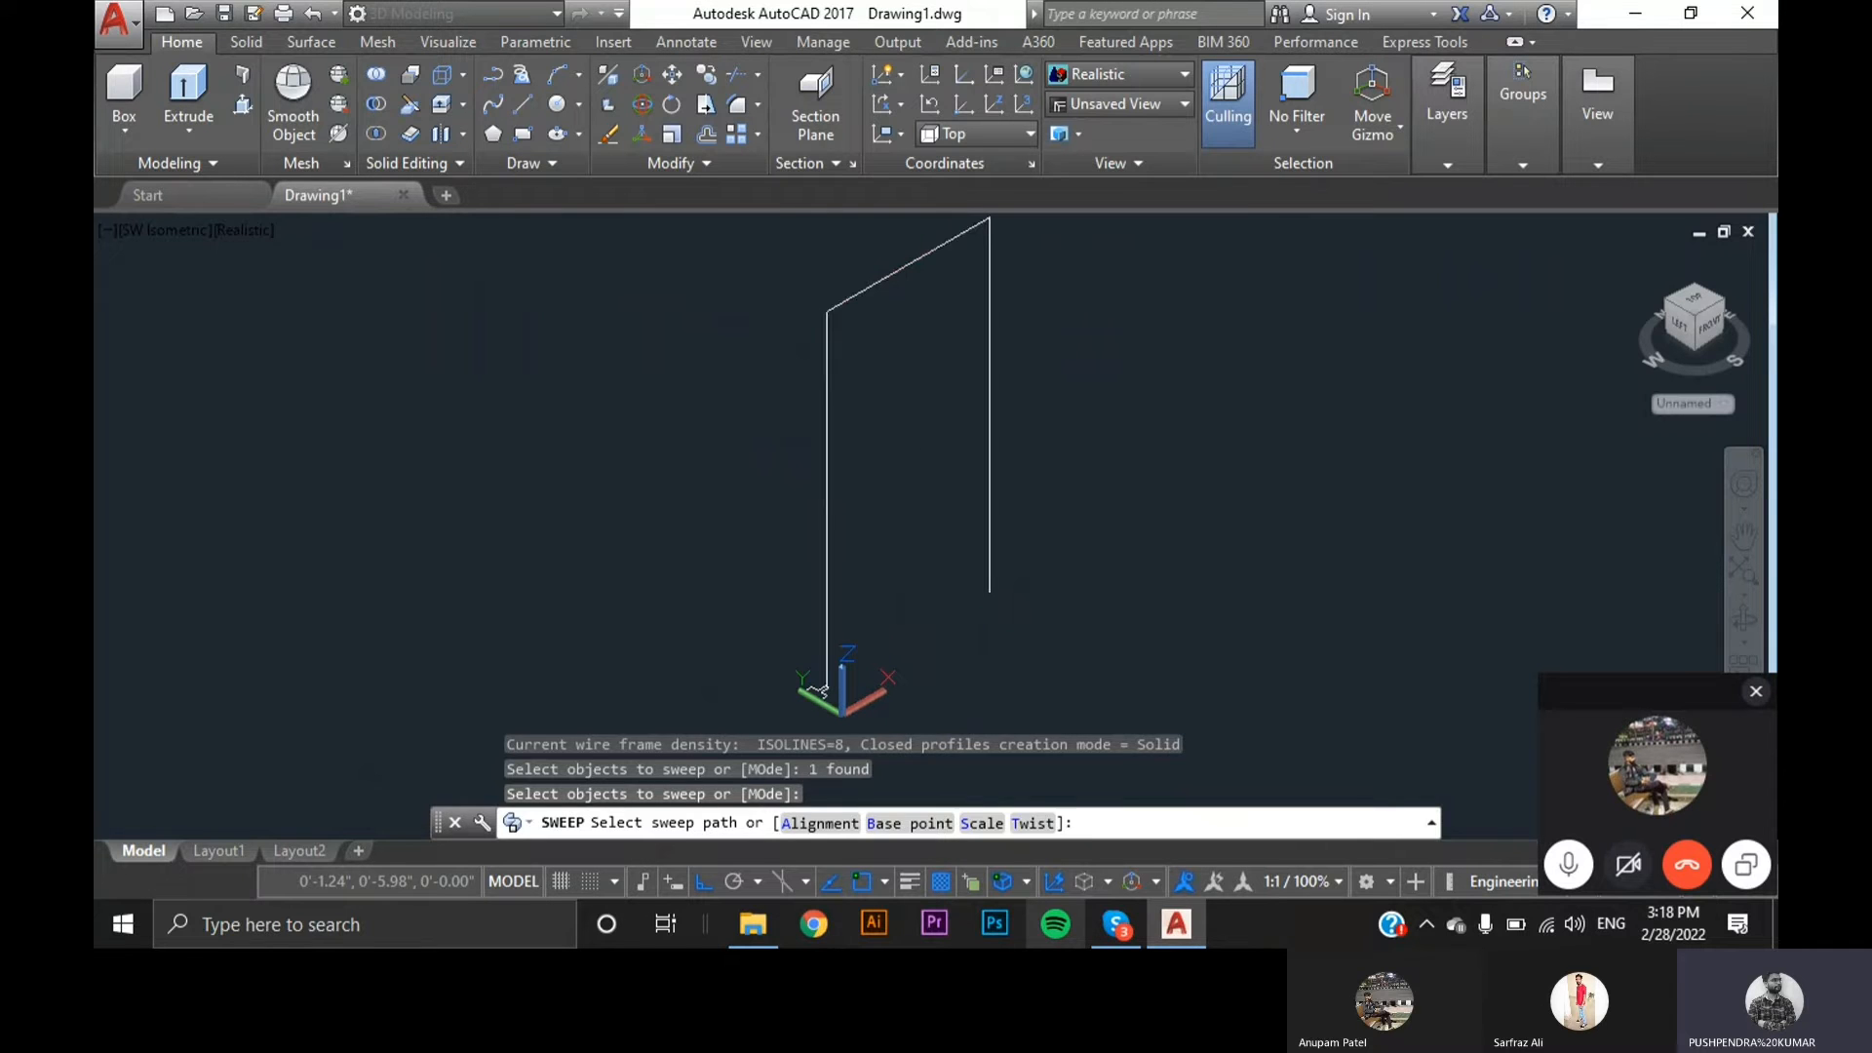
pyautogui.click(829, 409)
# - Examine the swept door frame from several angles, including the rebate at the lower ends of both posts
pyautogui.scroll(5, 936, 614)
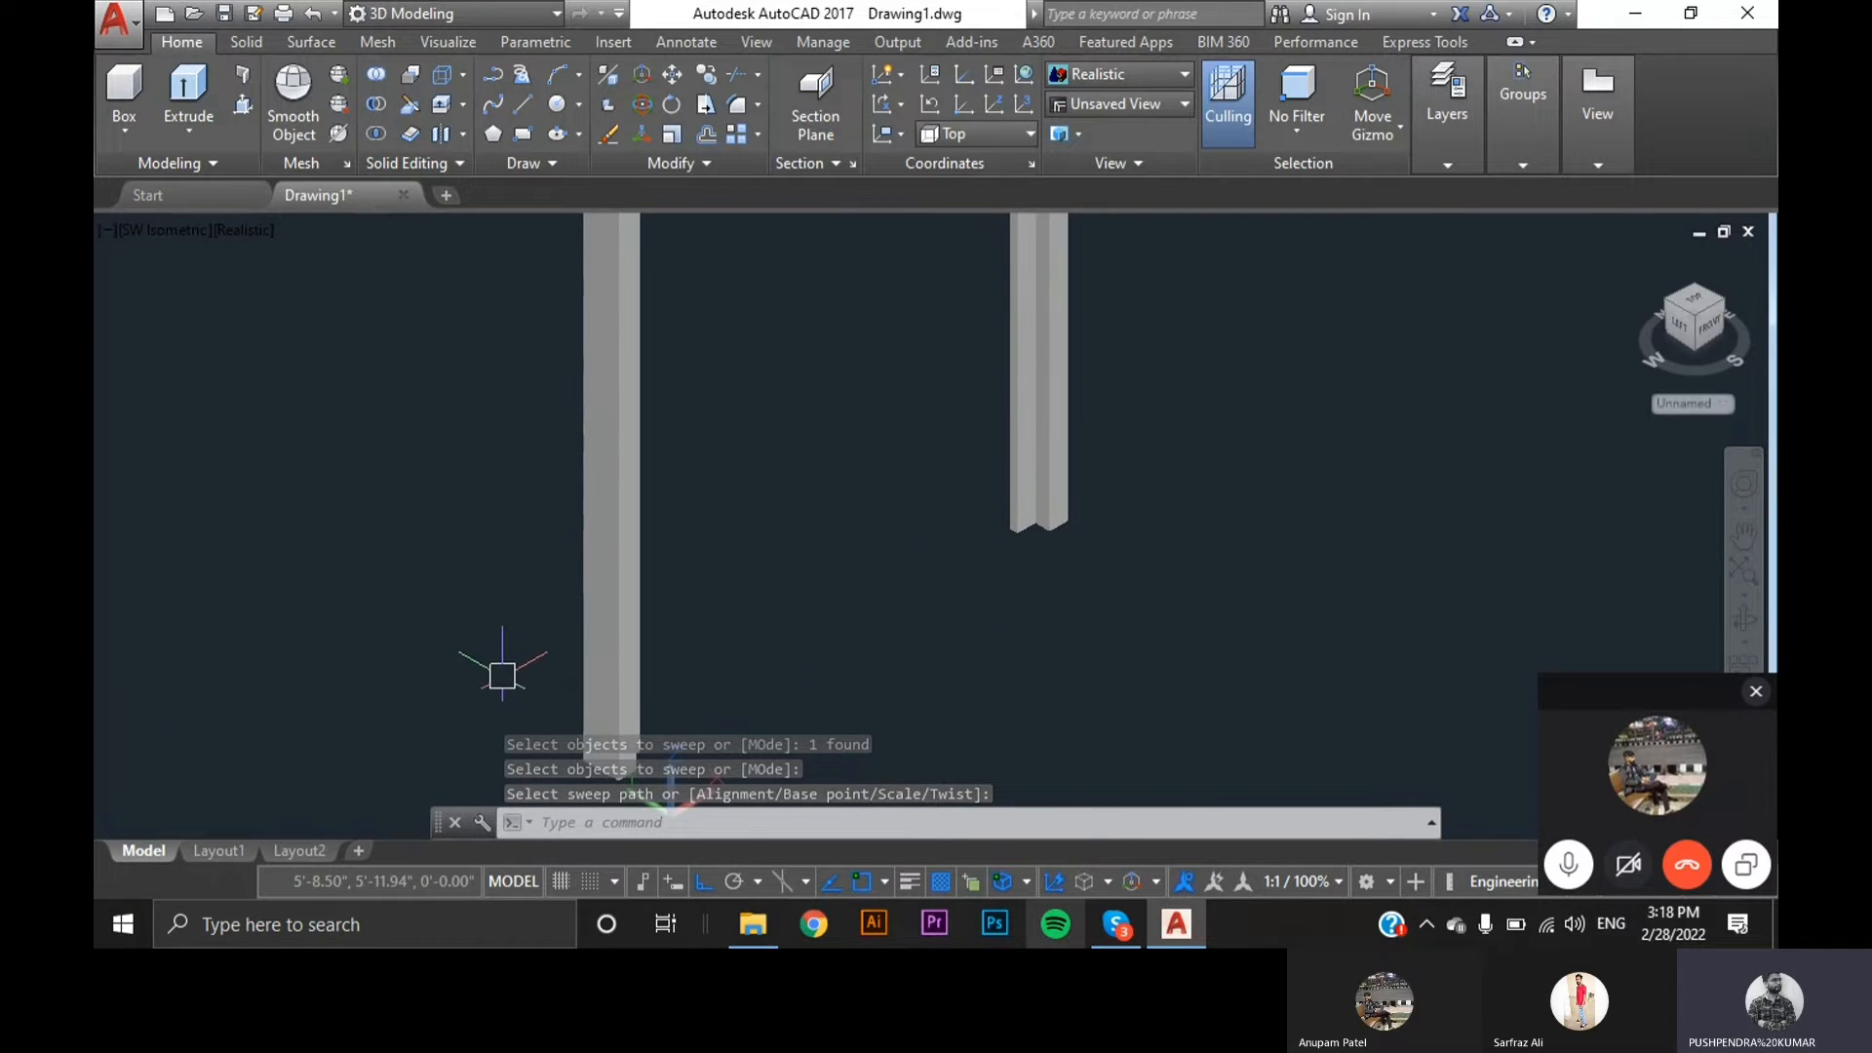
pyautogui.keyDown('shift'); pyautogui.moveTo(494, 656); pyautogui.dragTo(552, 689, button='middle'); pyautogui.keyUp('shift')
pyautogui.scroll(-5, 666, 616)
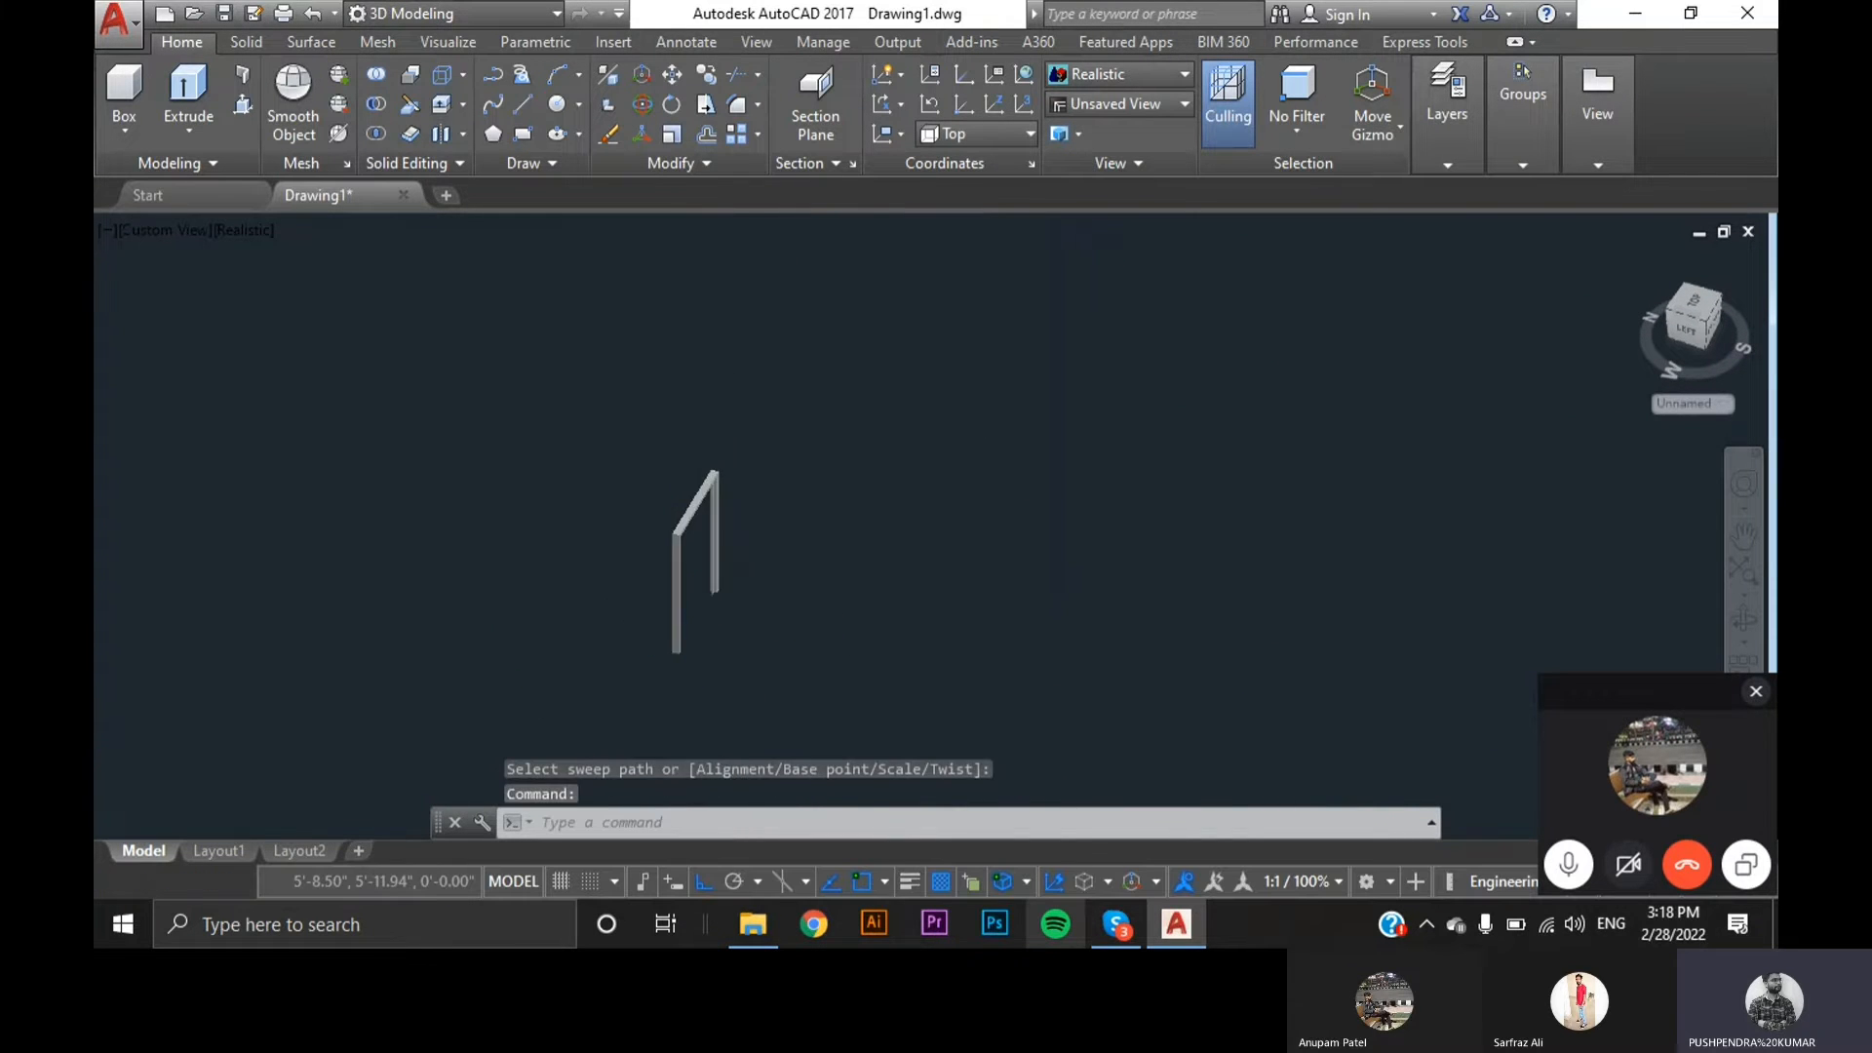
pyautogui.scroll(2, 807, 423)
pyautogui.scroll(2, 604, 287)
pyautogui.moveTo(774, 627); pyautogui.dragTo(673, 557, button='middle')
pyautogui.moveTo(780, 665); pyautogui.dragTo(764, 526, button='middle')
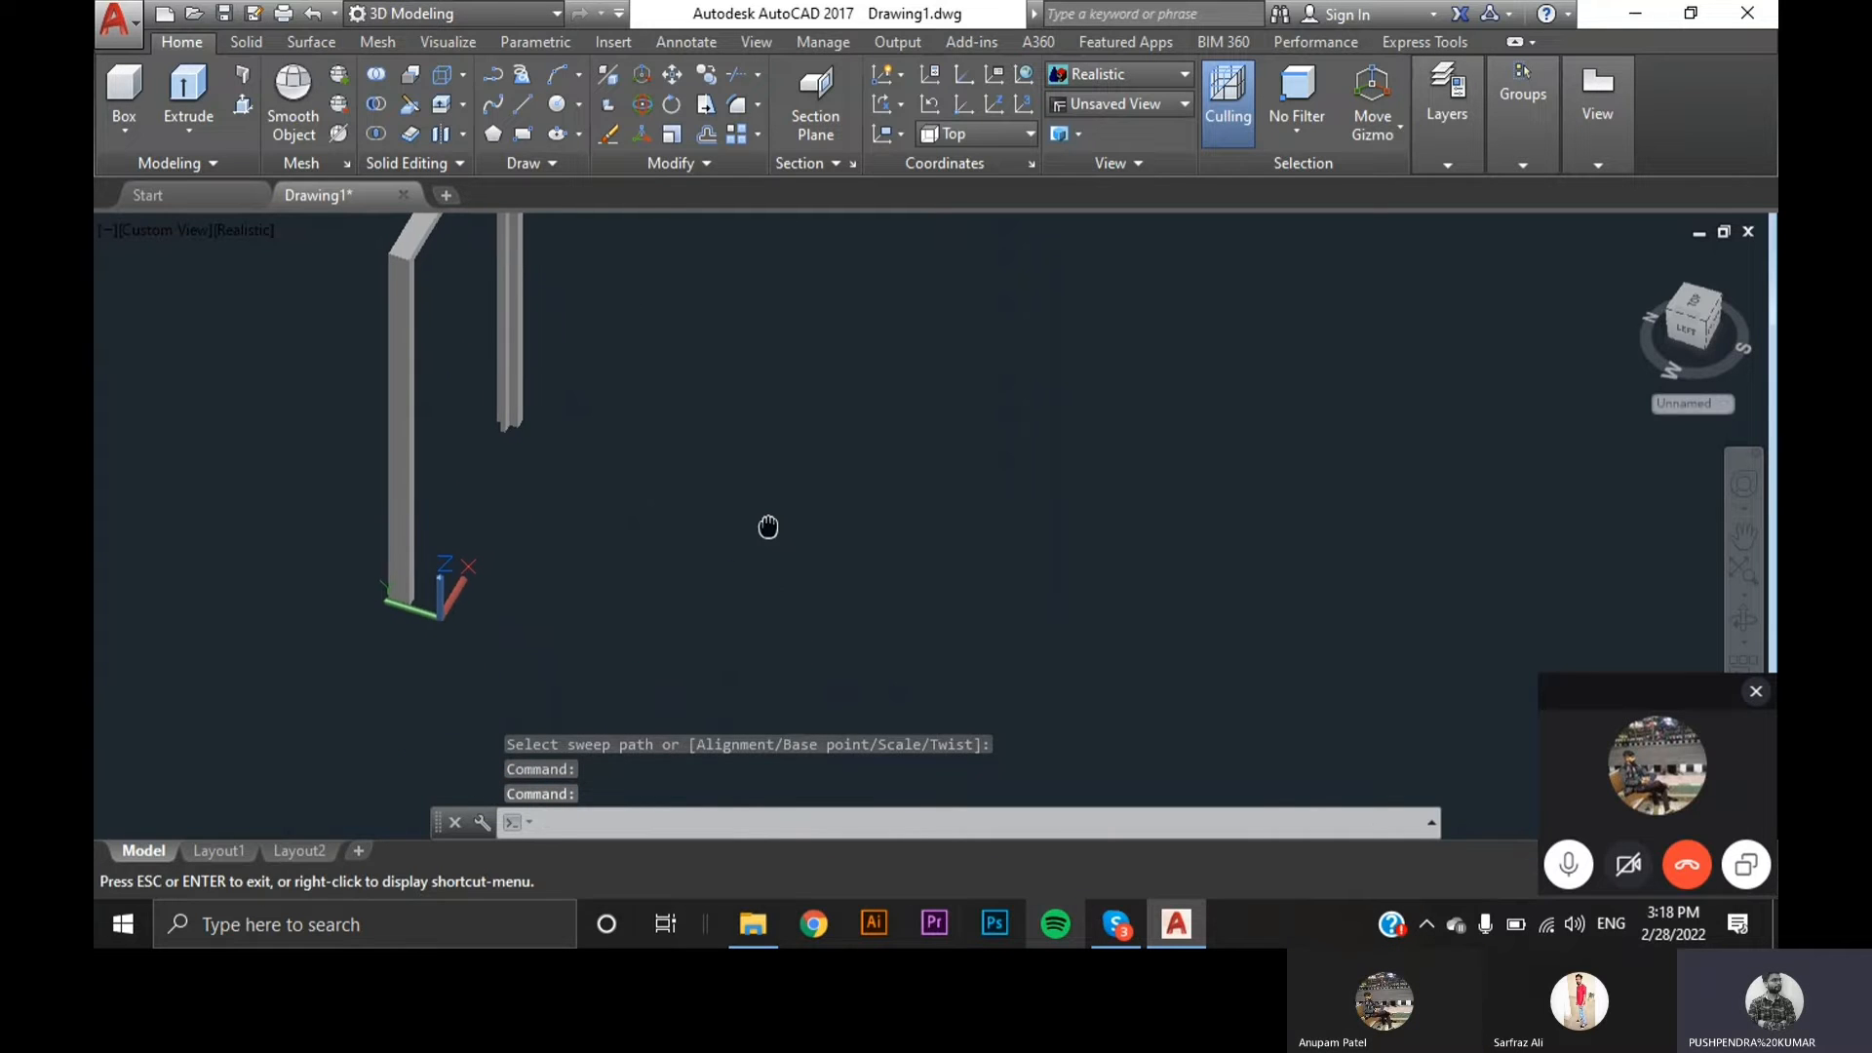
pyautogui.moveTo(966, 515); pyautogui.dragTo(820, 548, button='middle')
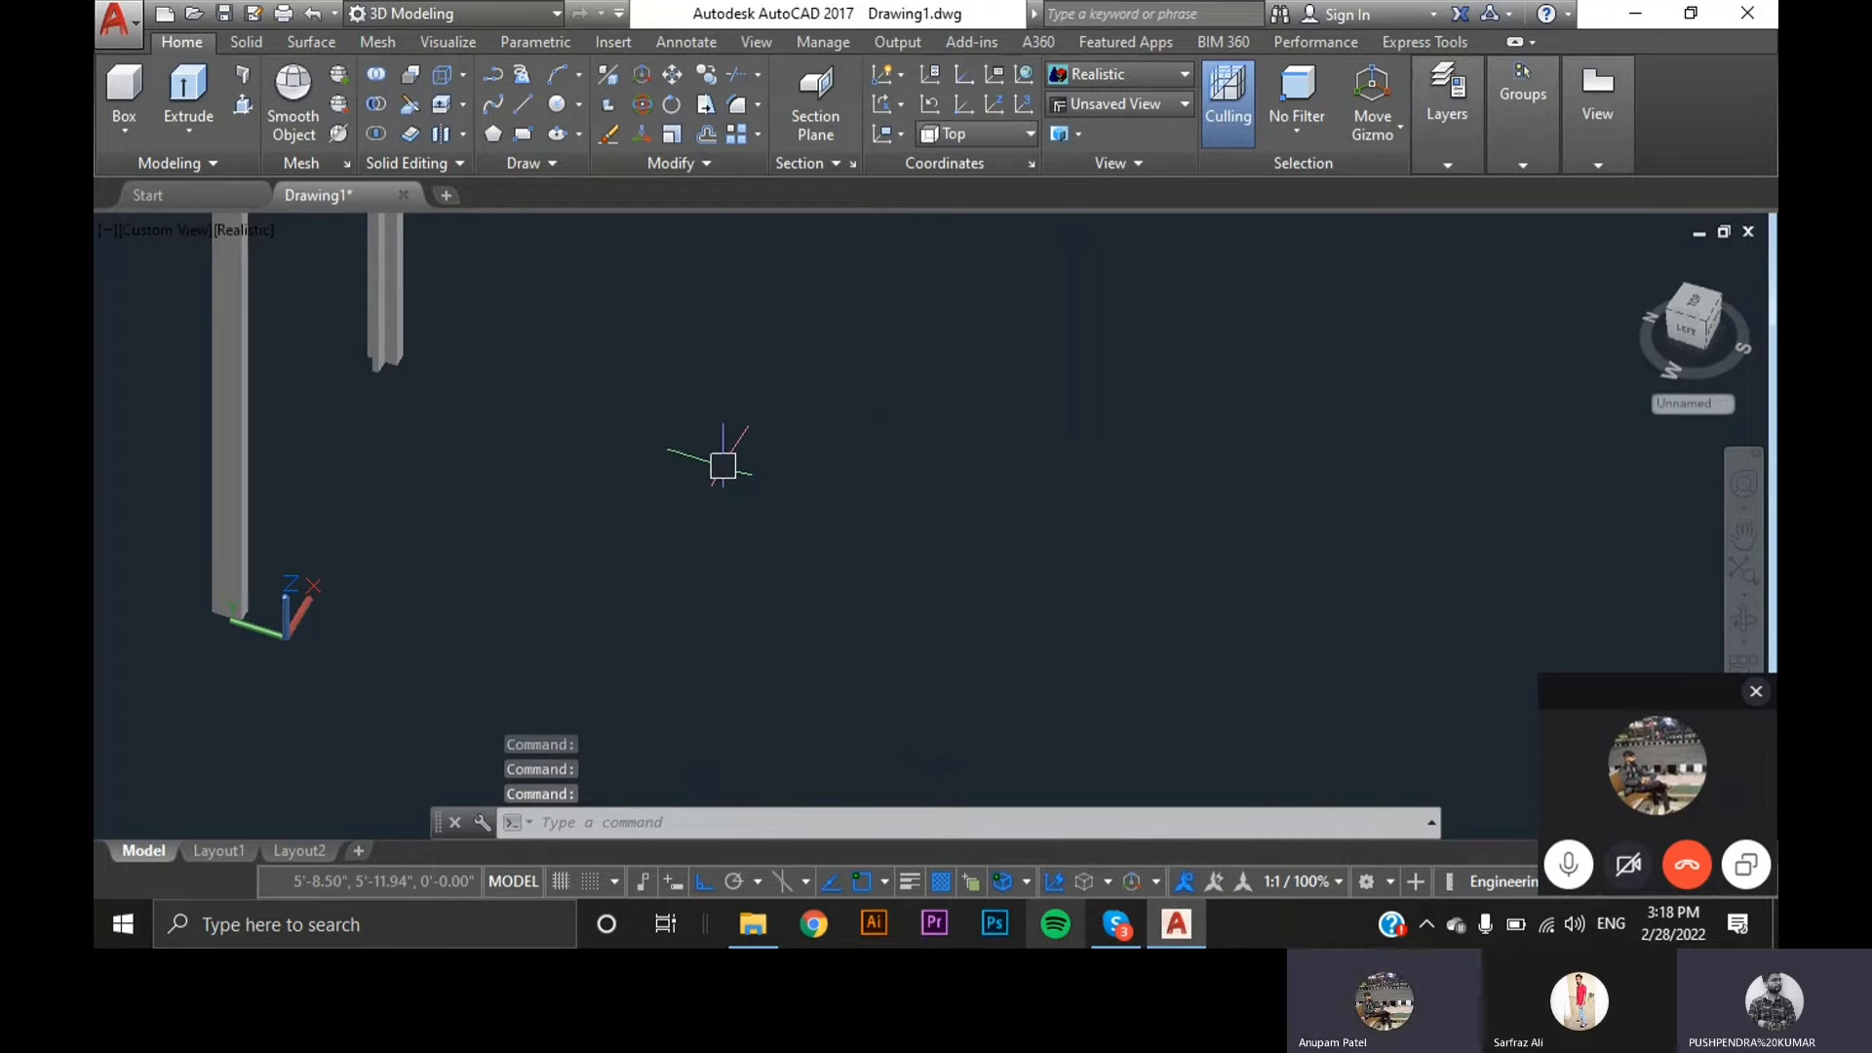
pyautogui.scroll(-4, 819, 572)
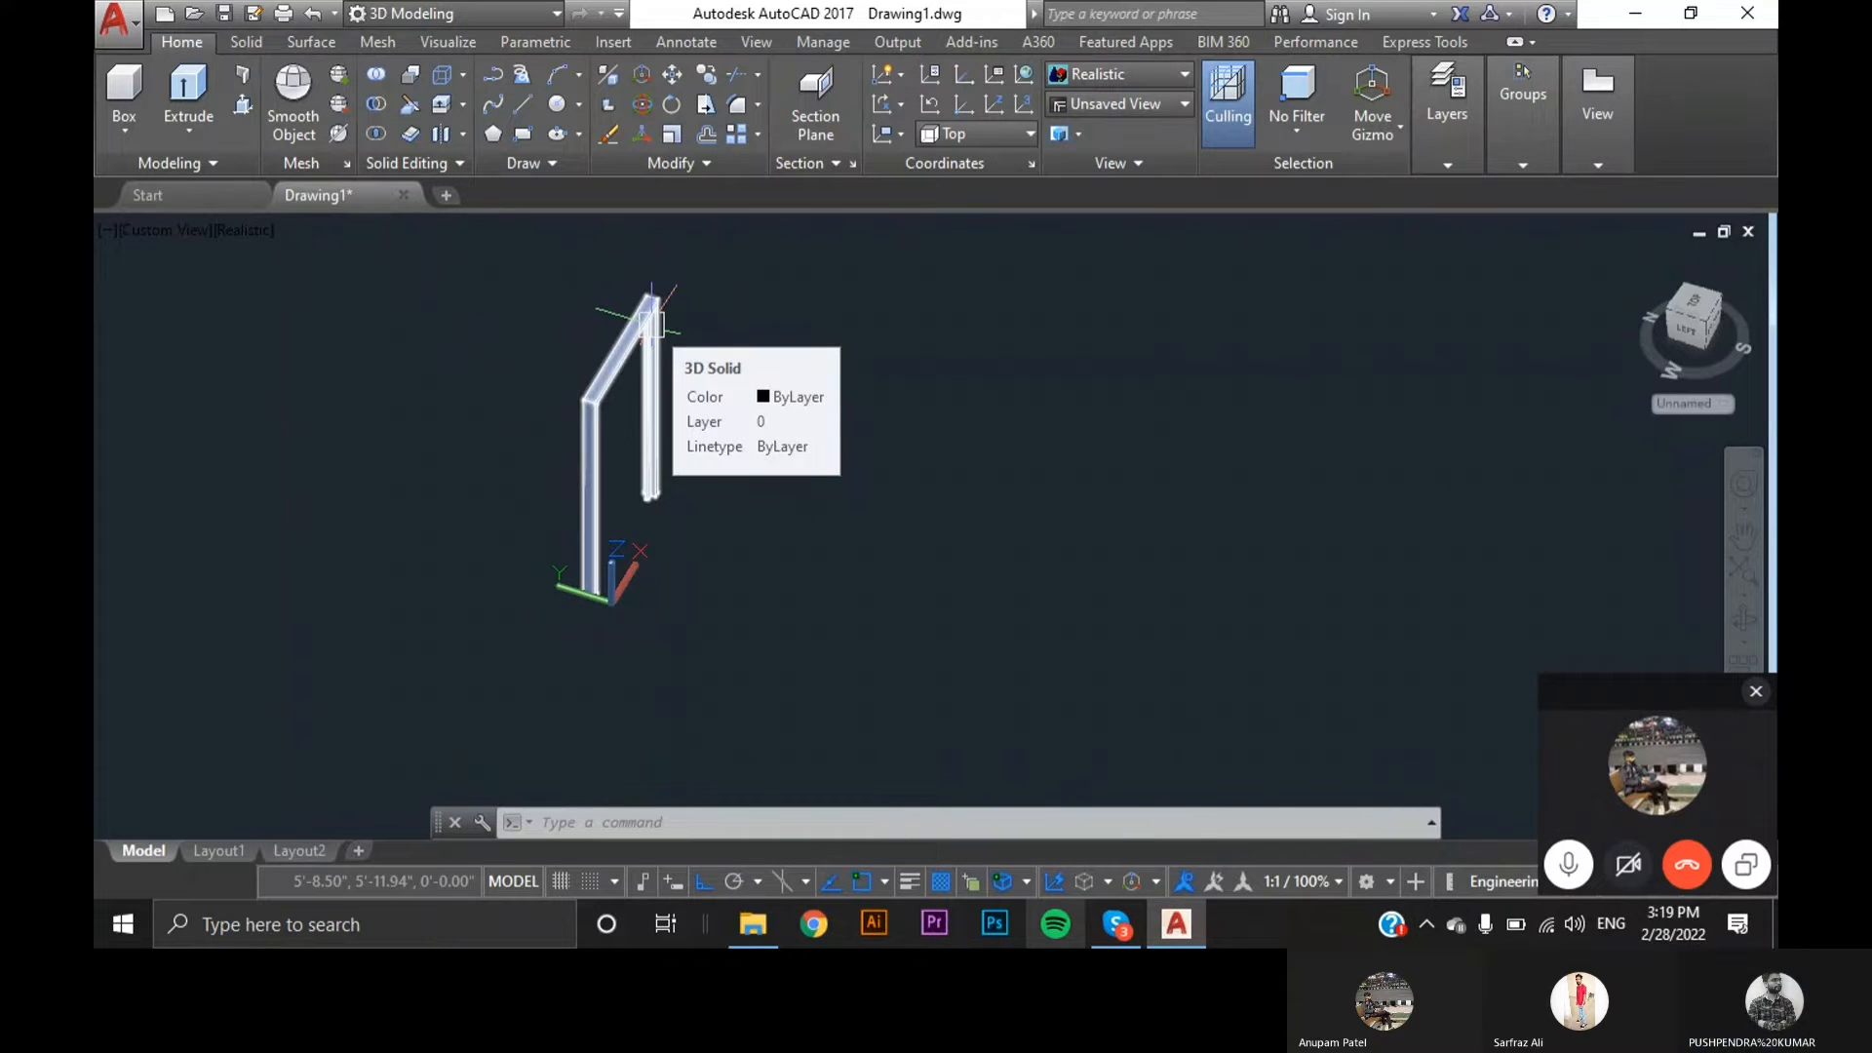
pyautogui.scroll(2, 621, 454)
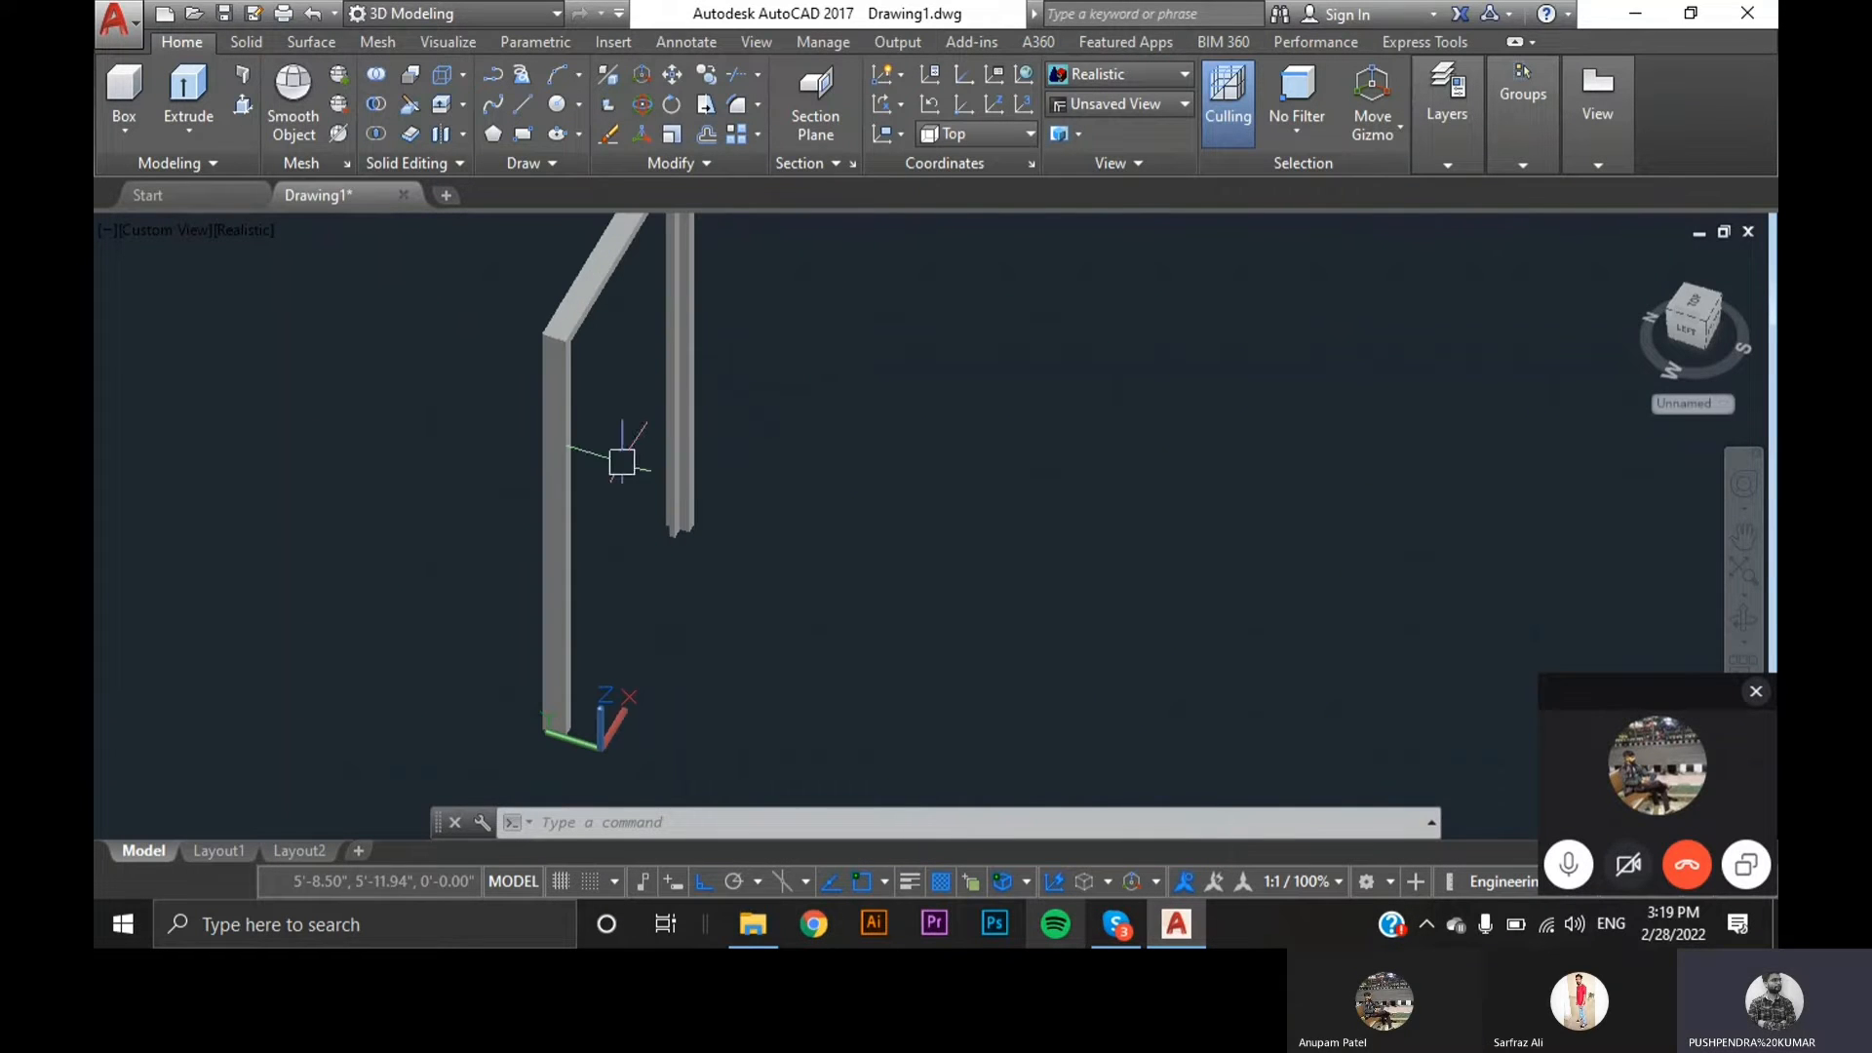
pyautogui.scroll(-3, 524, 514)
pyautogui.scroll(6, 410, 585)
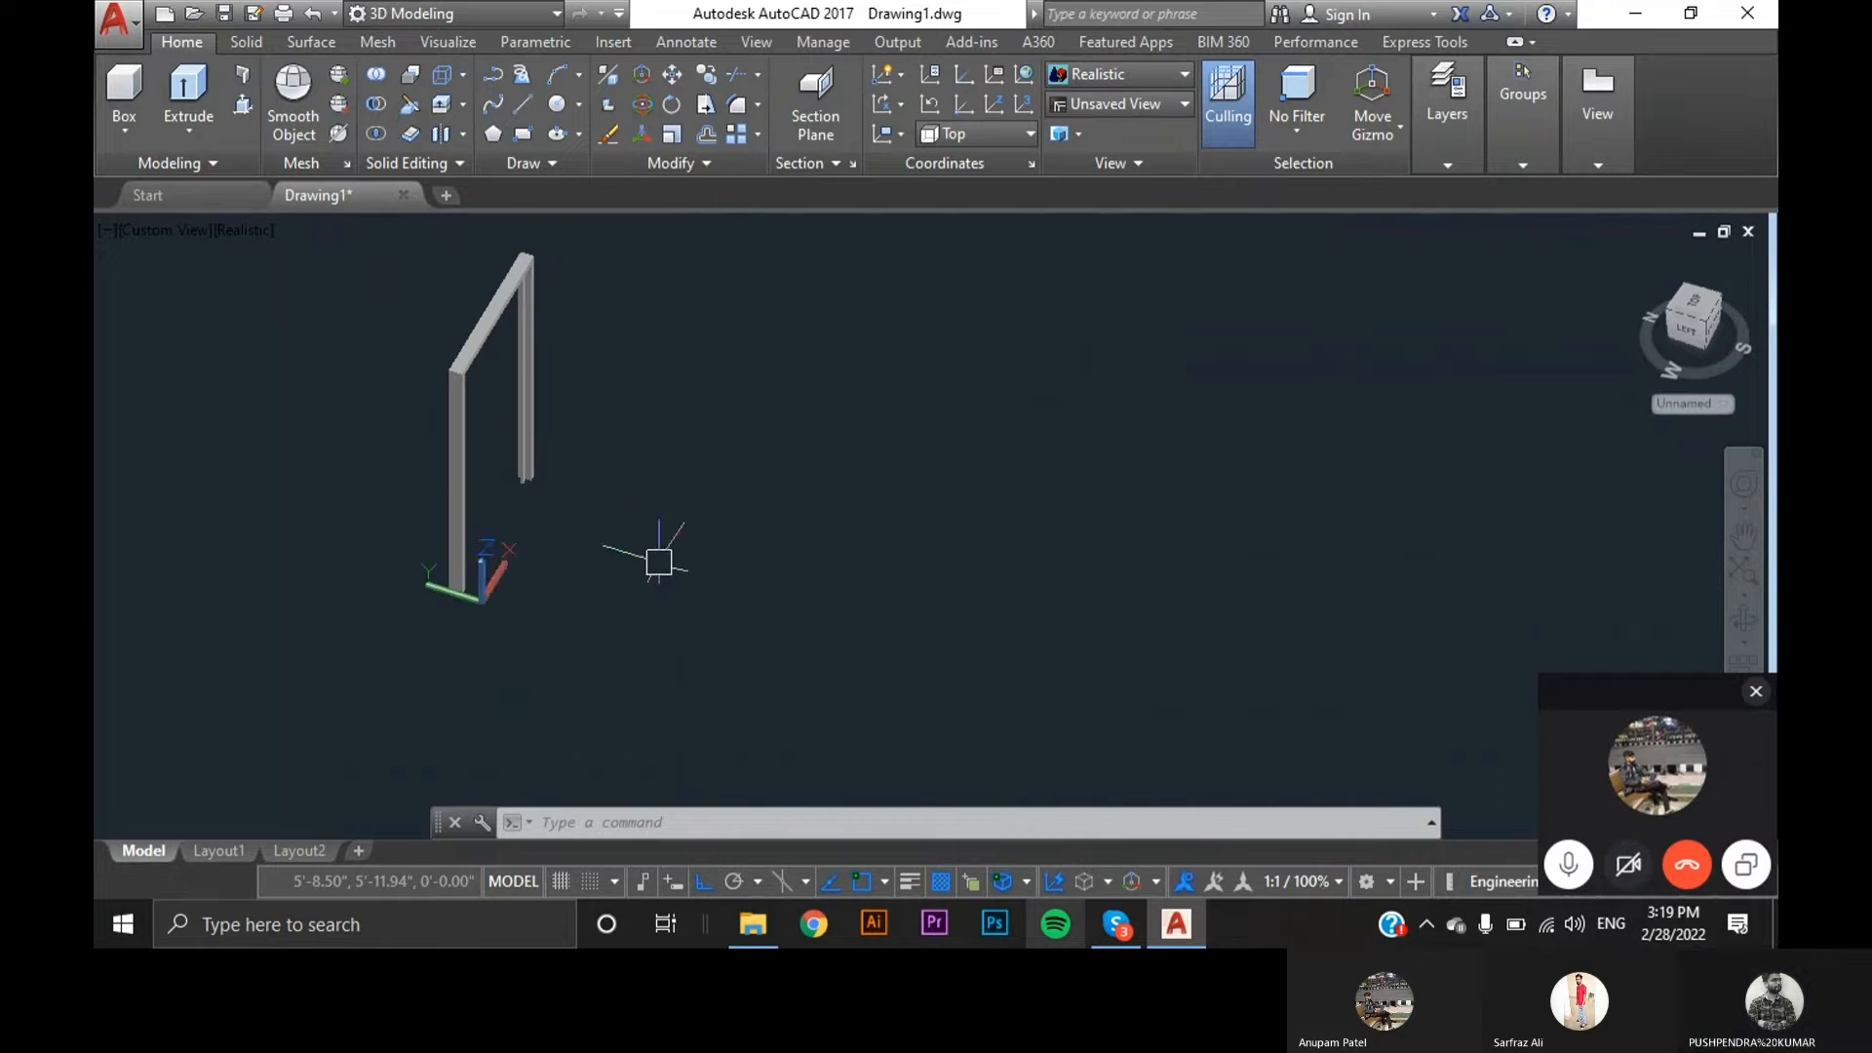
pyautogui.scroll(3, 614, 346)
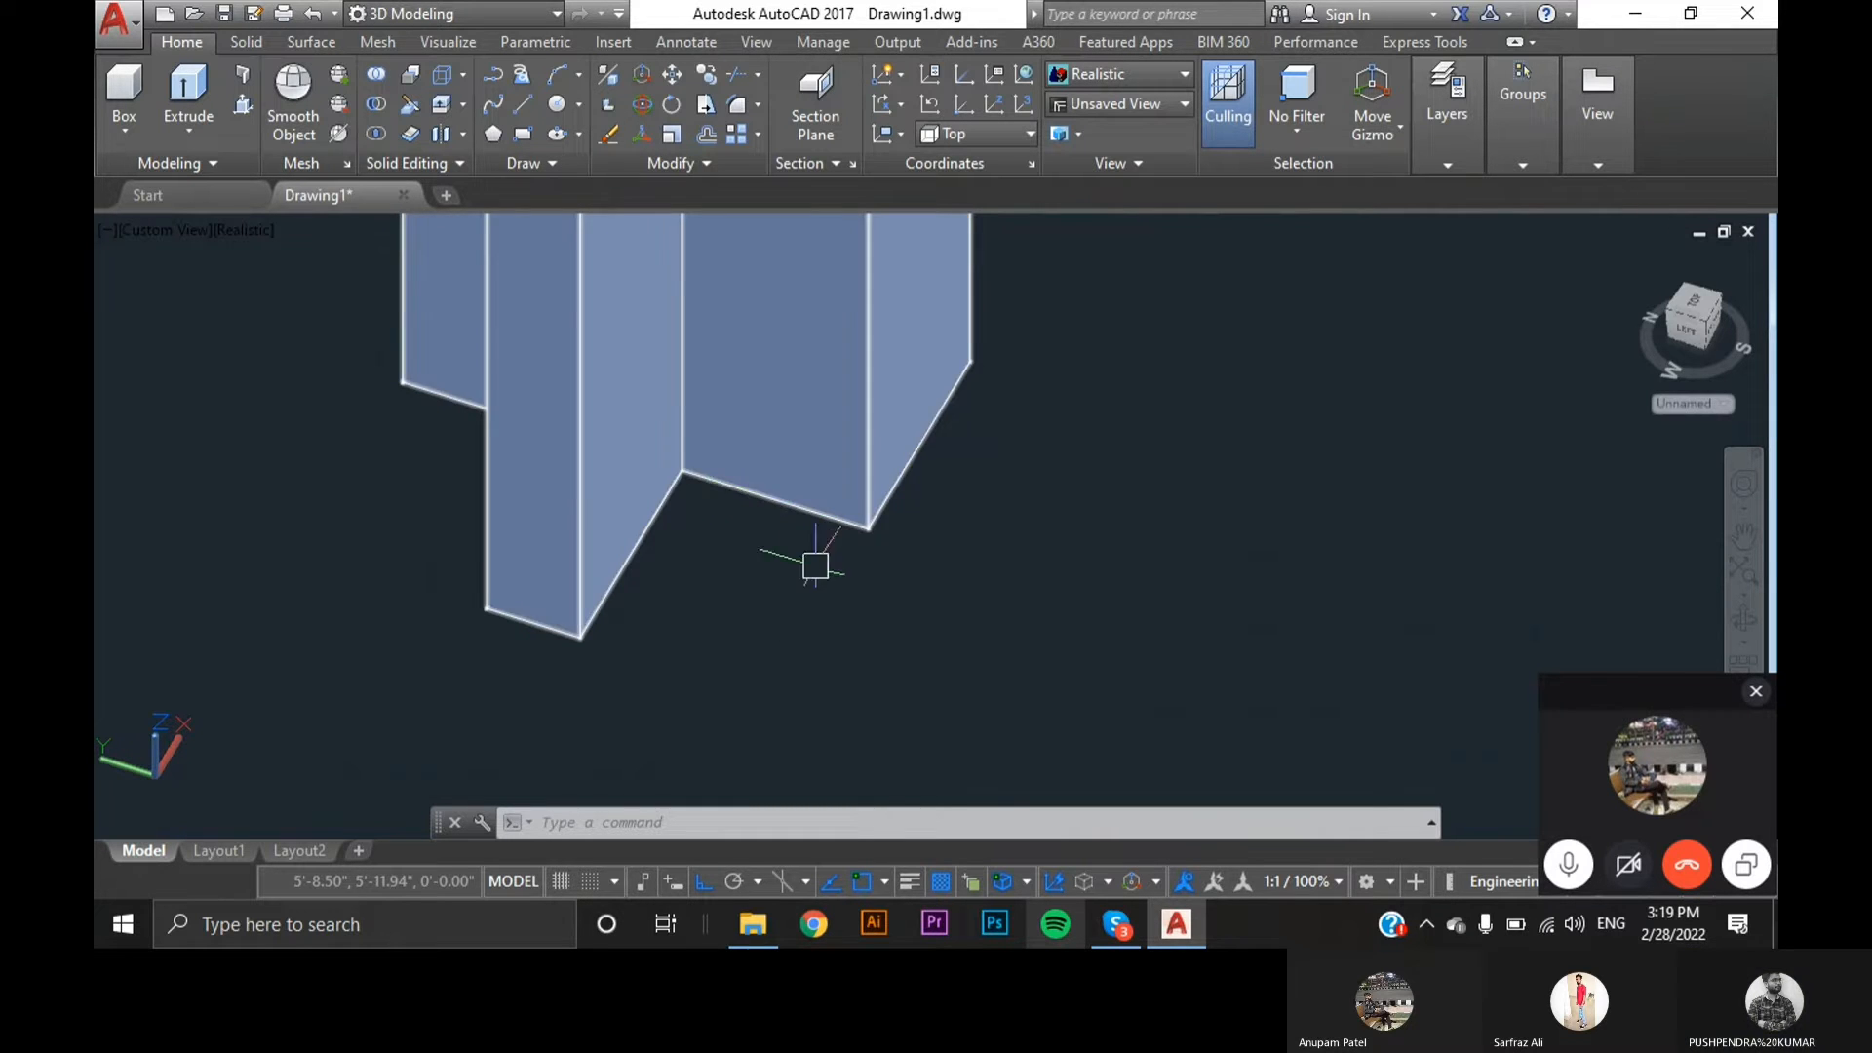
pyautogui.scroll(-6, 815, 566)
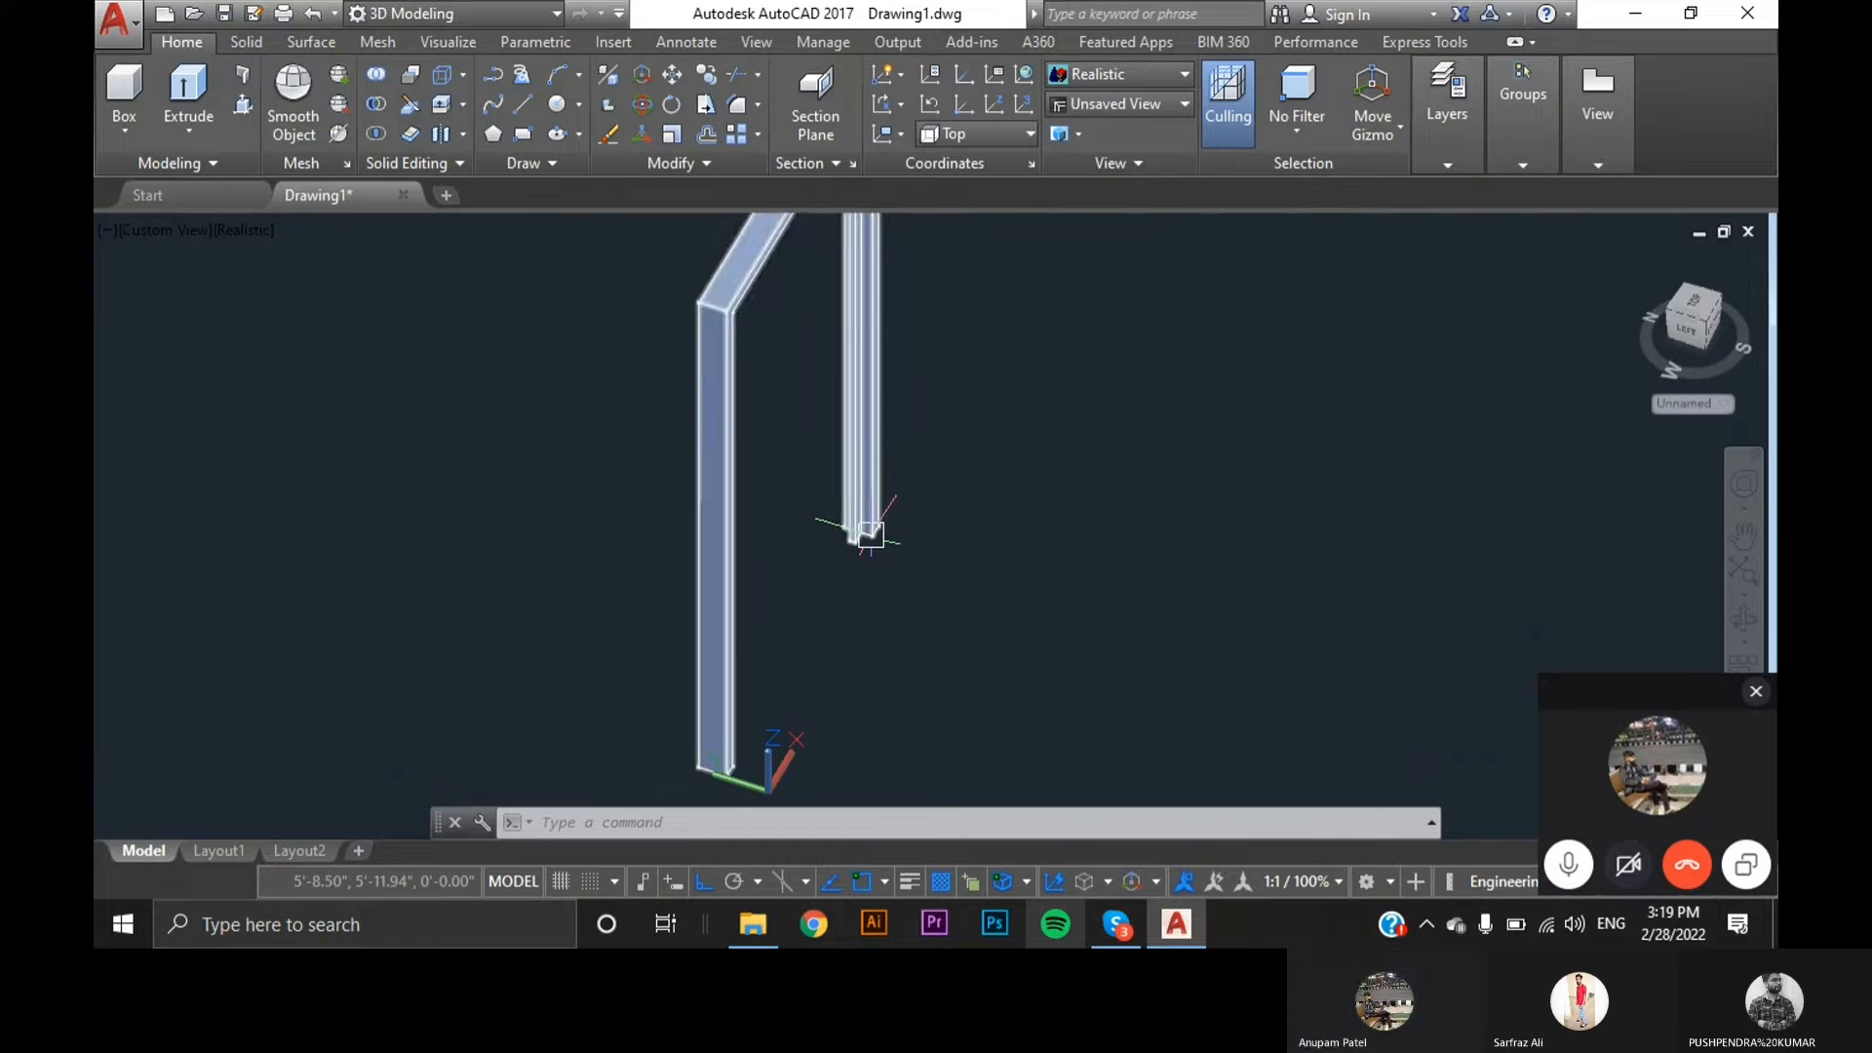
# - Try to draw a box between the rebate corners at the feet of the two frame posts
pyautogui.click(121, 90)
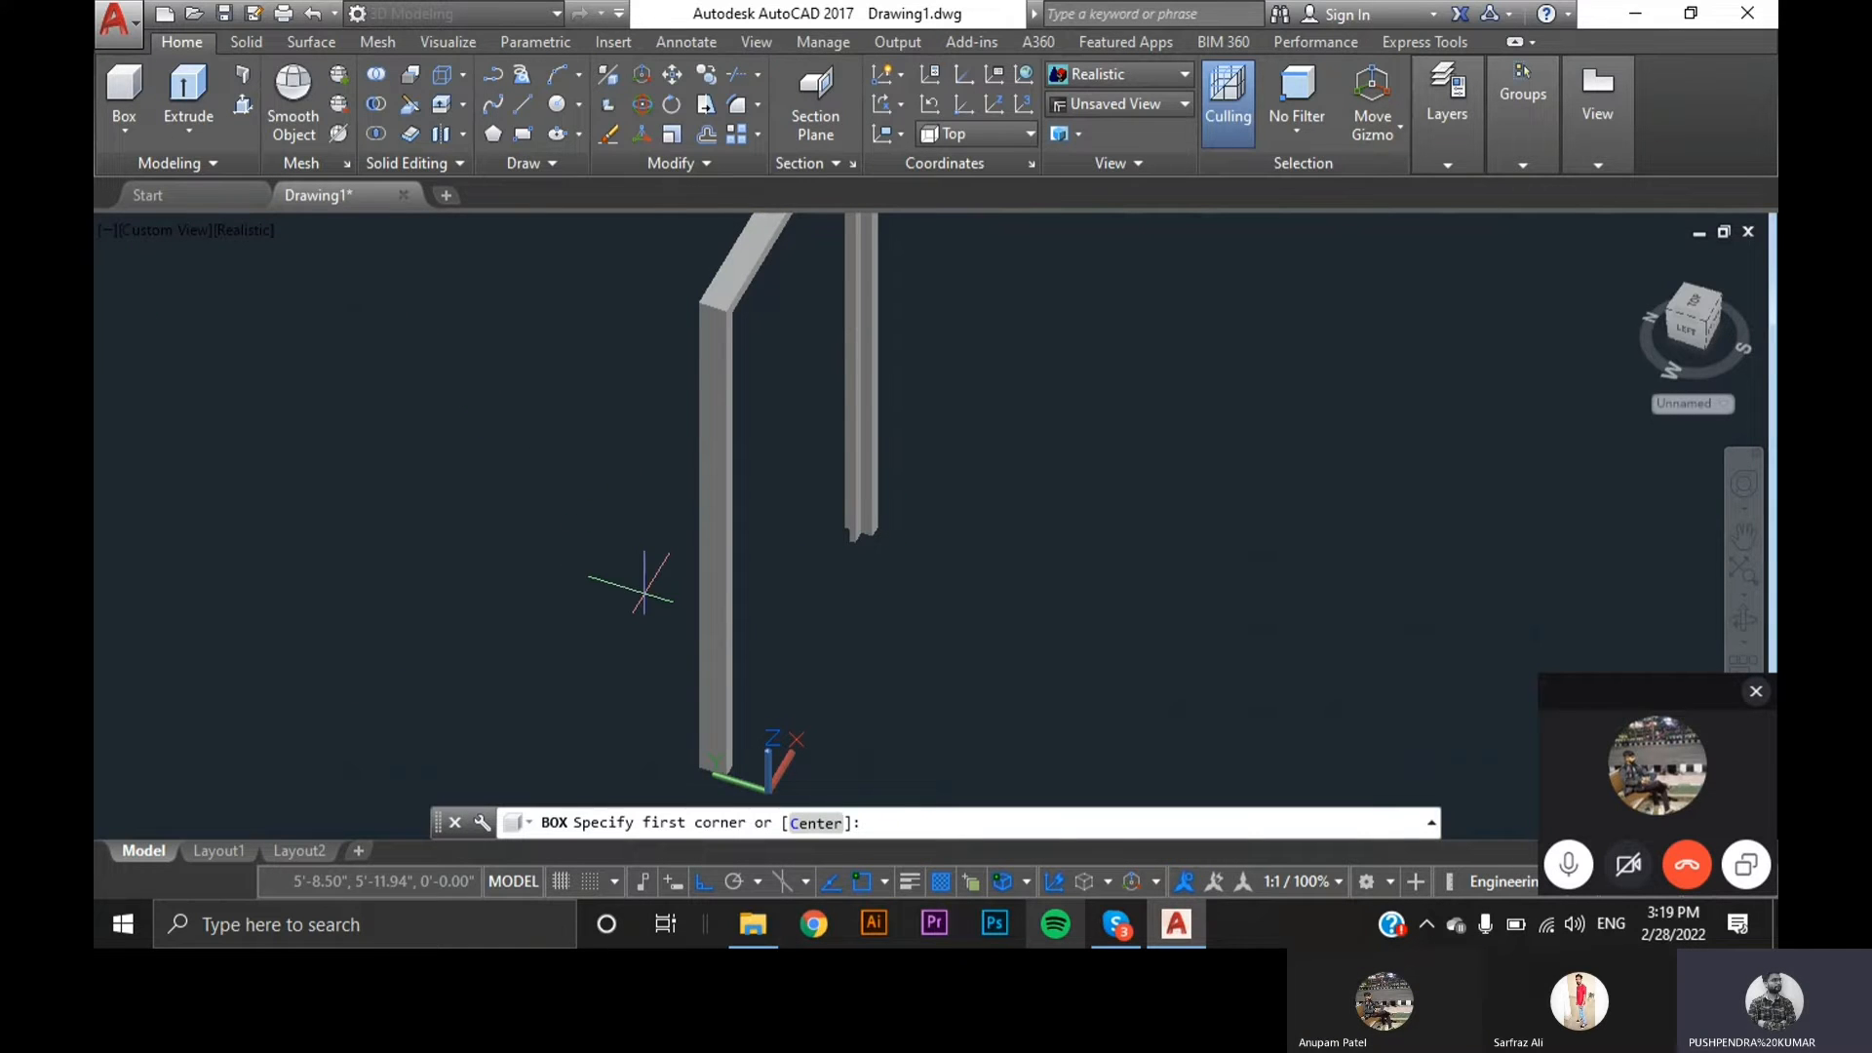
pyautogui.press('Escape')
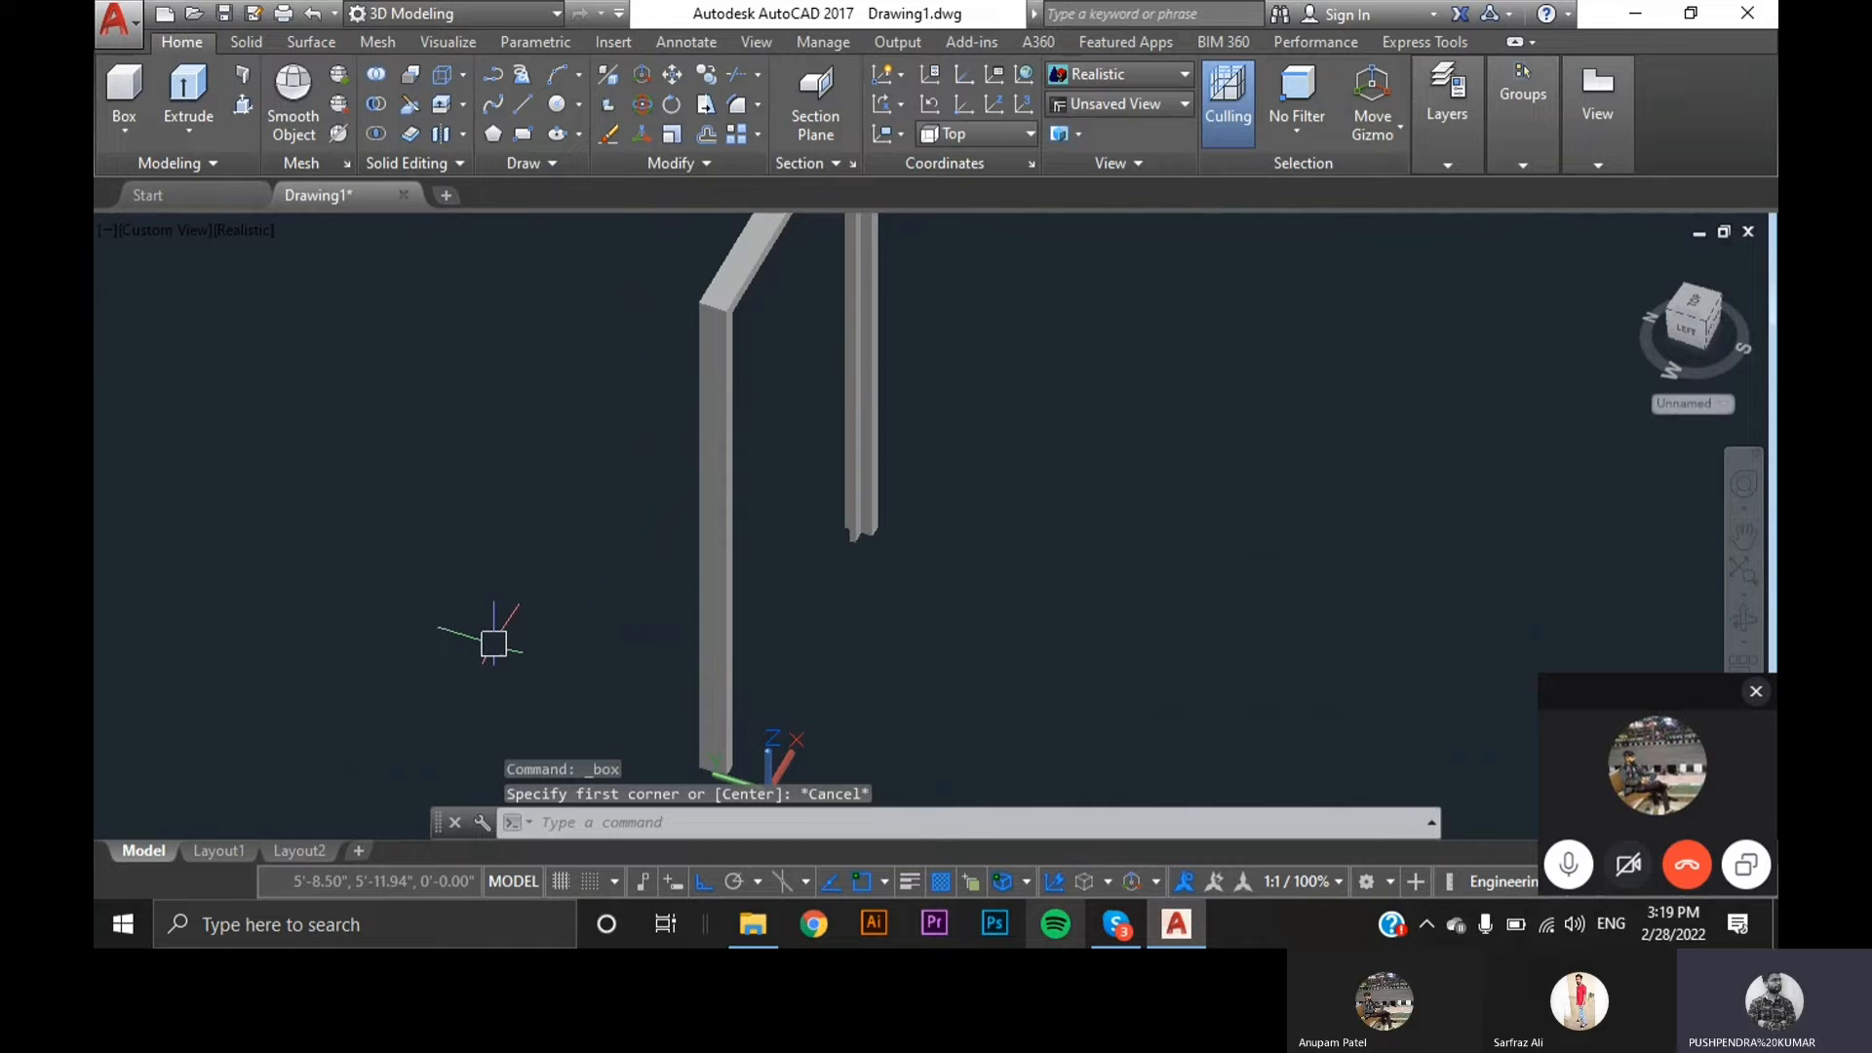
pyautogui.moveTo(488, 639); pyautogui.dragTo(517, 535, button='middle')
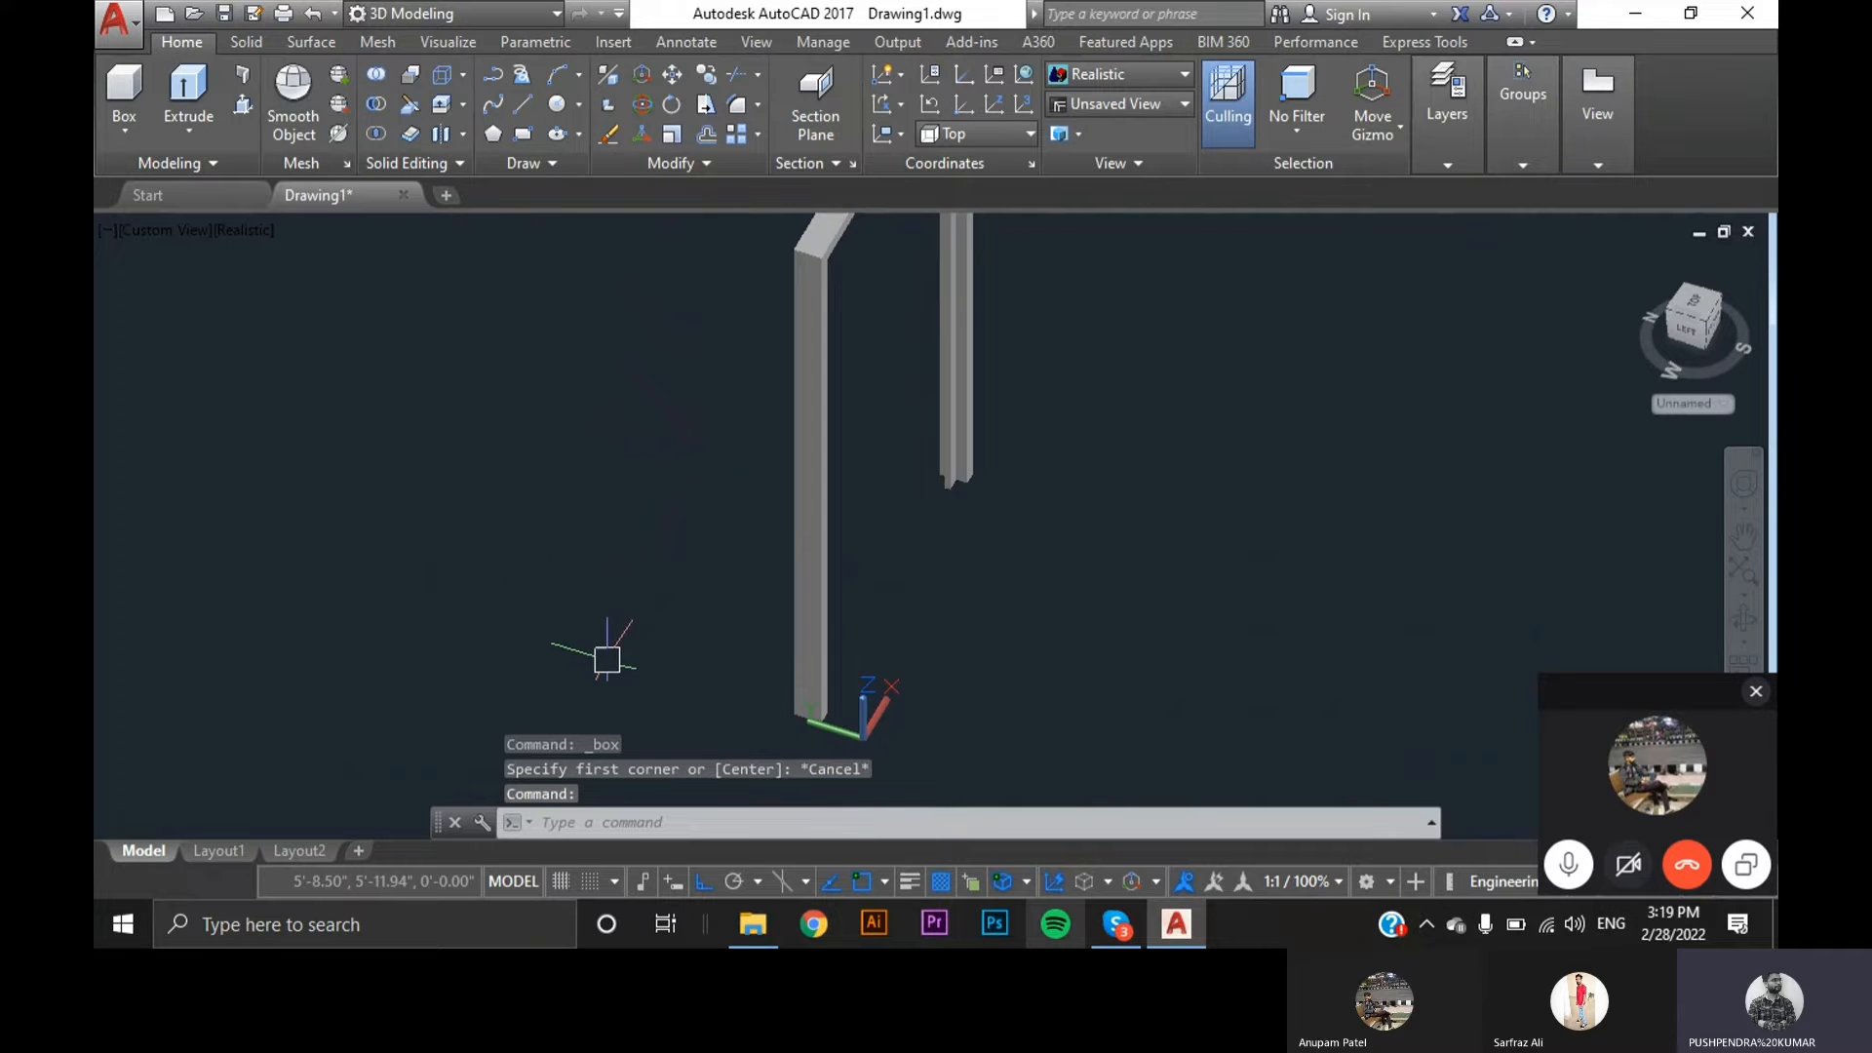
pyautogui.keyDown('shift'); pyautogui.moveTo(609, 668); pyautogui.dragTo(991, 614, button='middle'); pyautogui.keyUp('shift')
pyautogui.scroll(5, 991, 609)
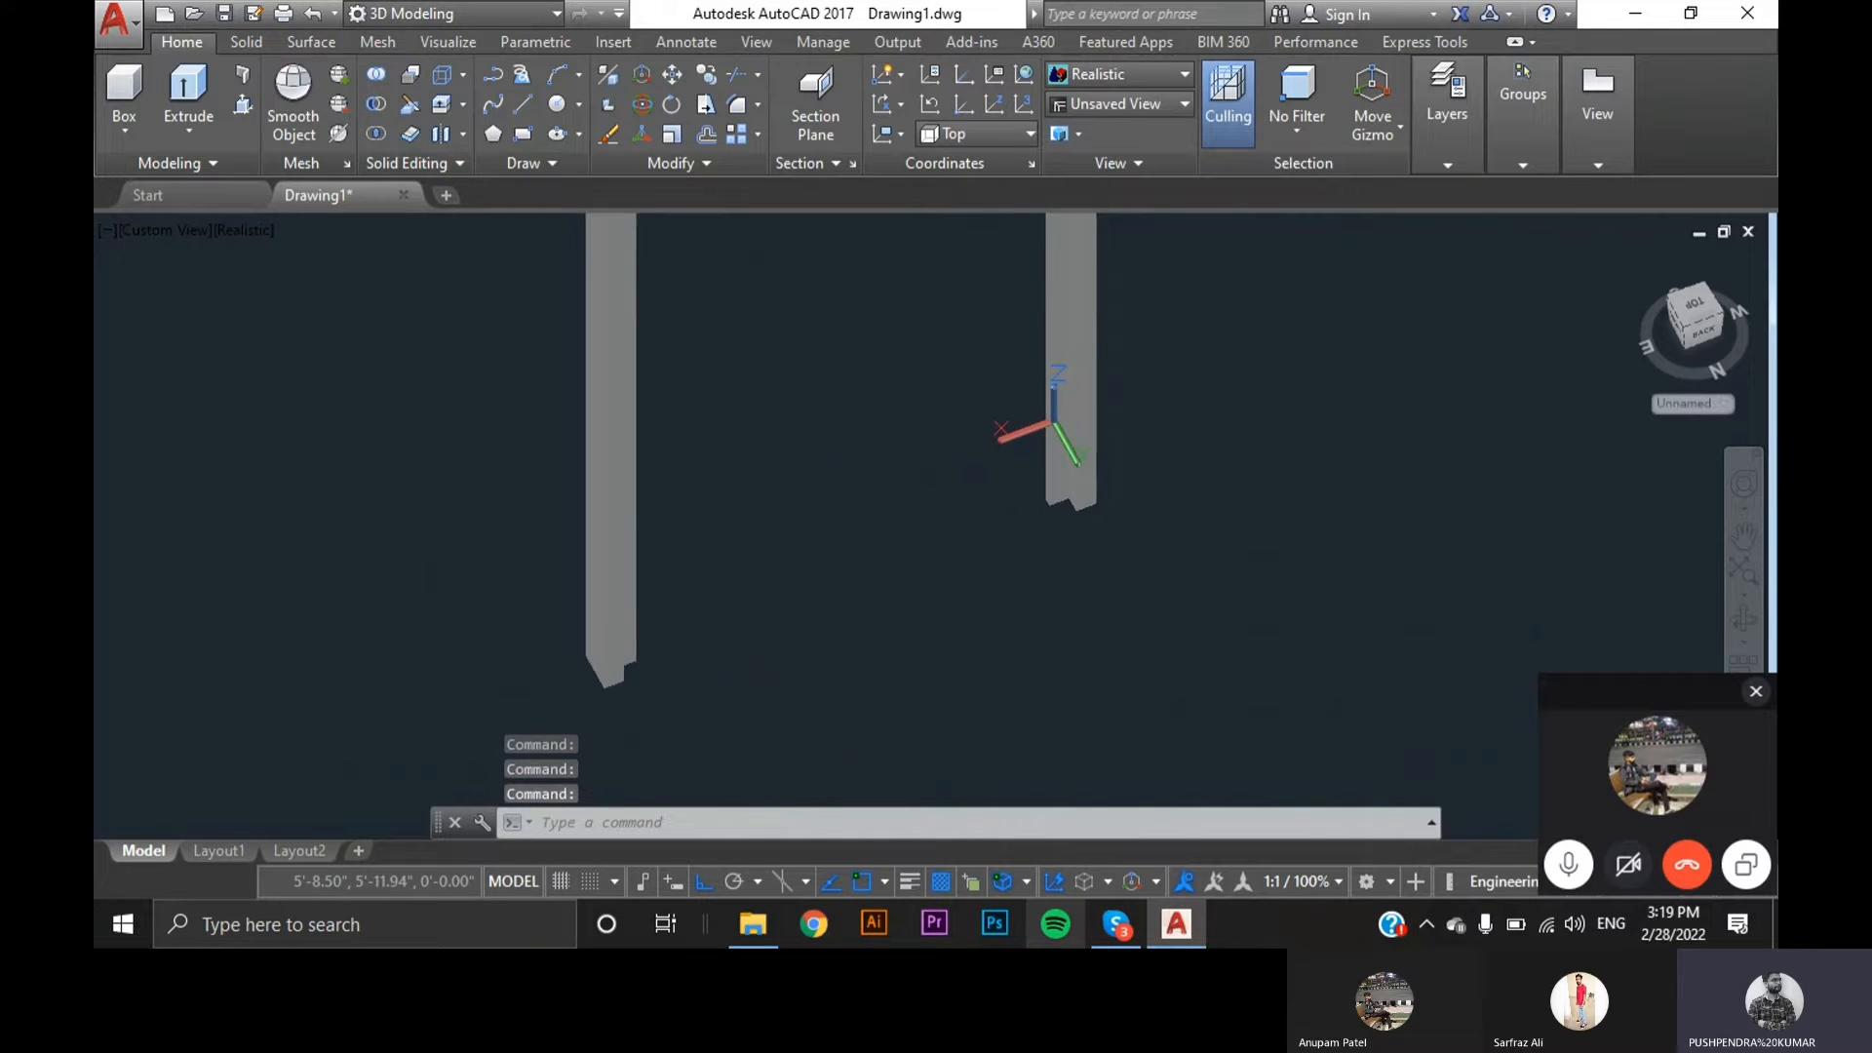
pyautogui.click(113, 88)
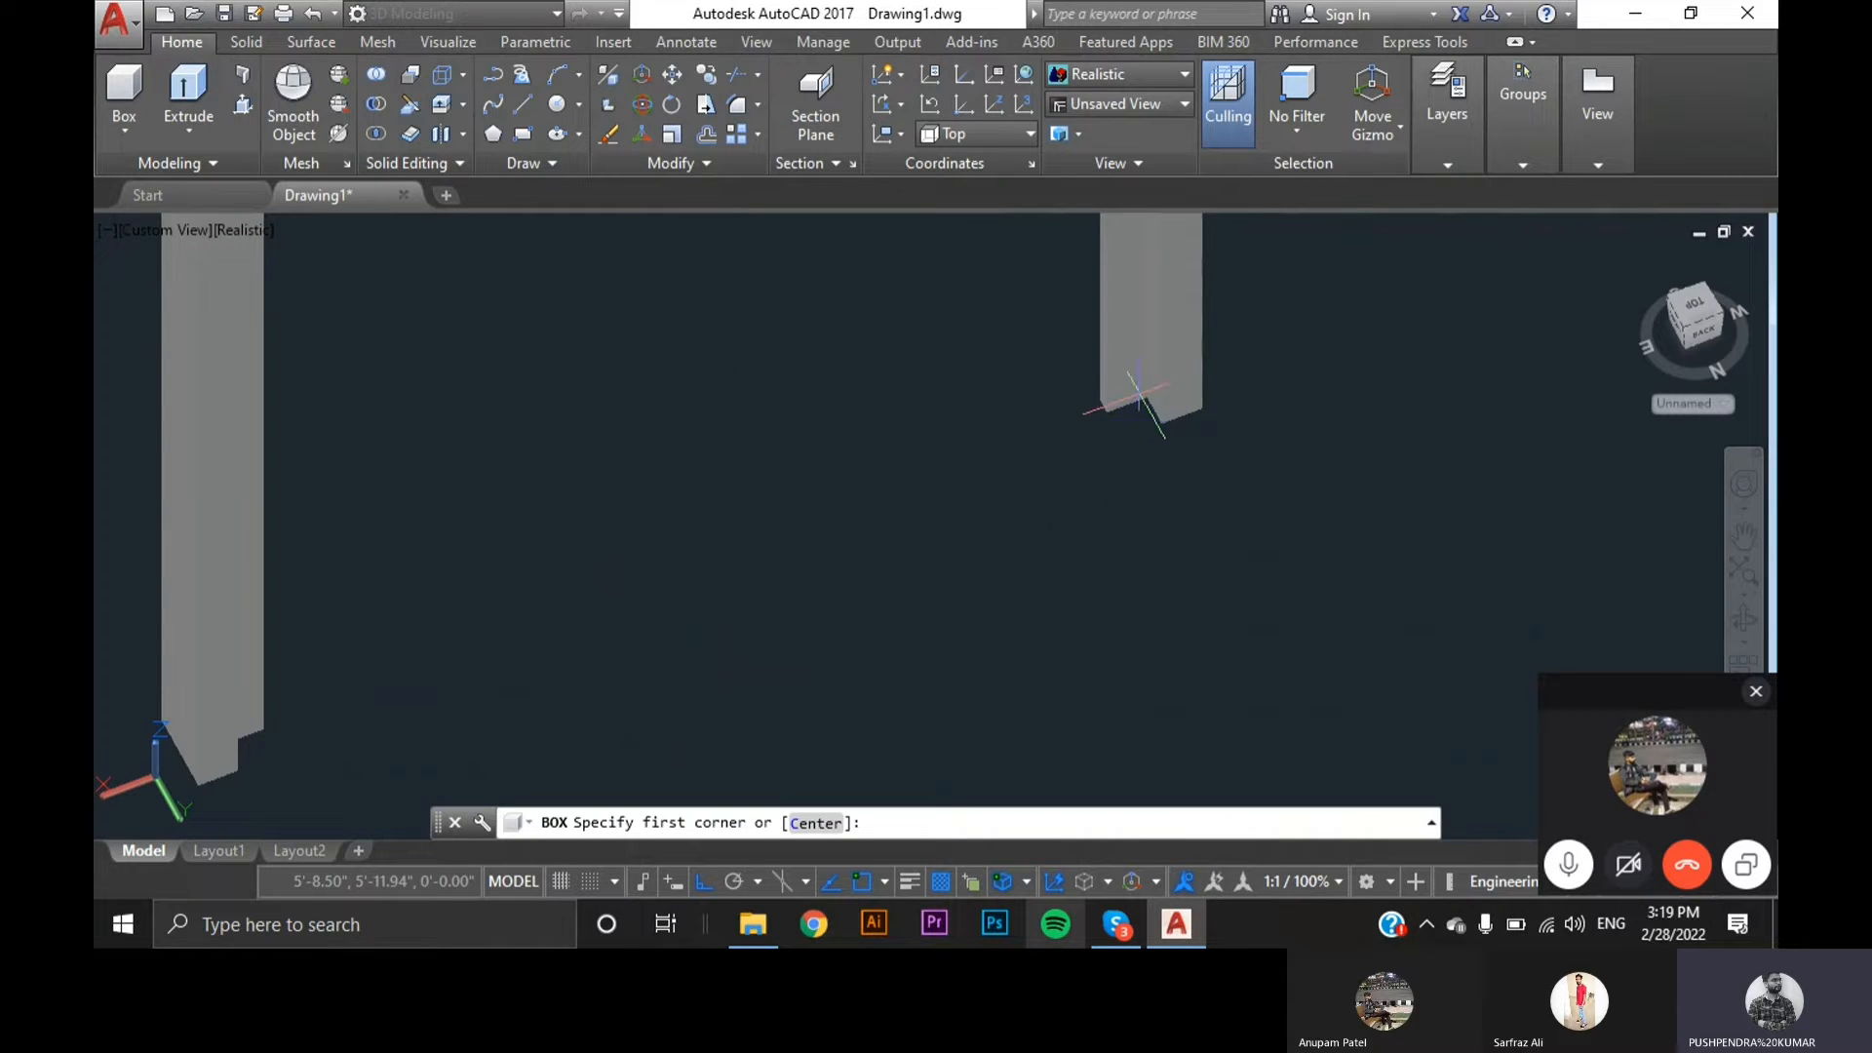
pyautogui.scroll(5, 1141, 398)
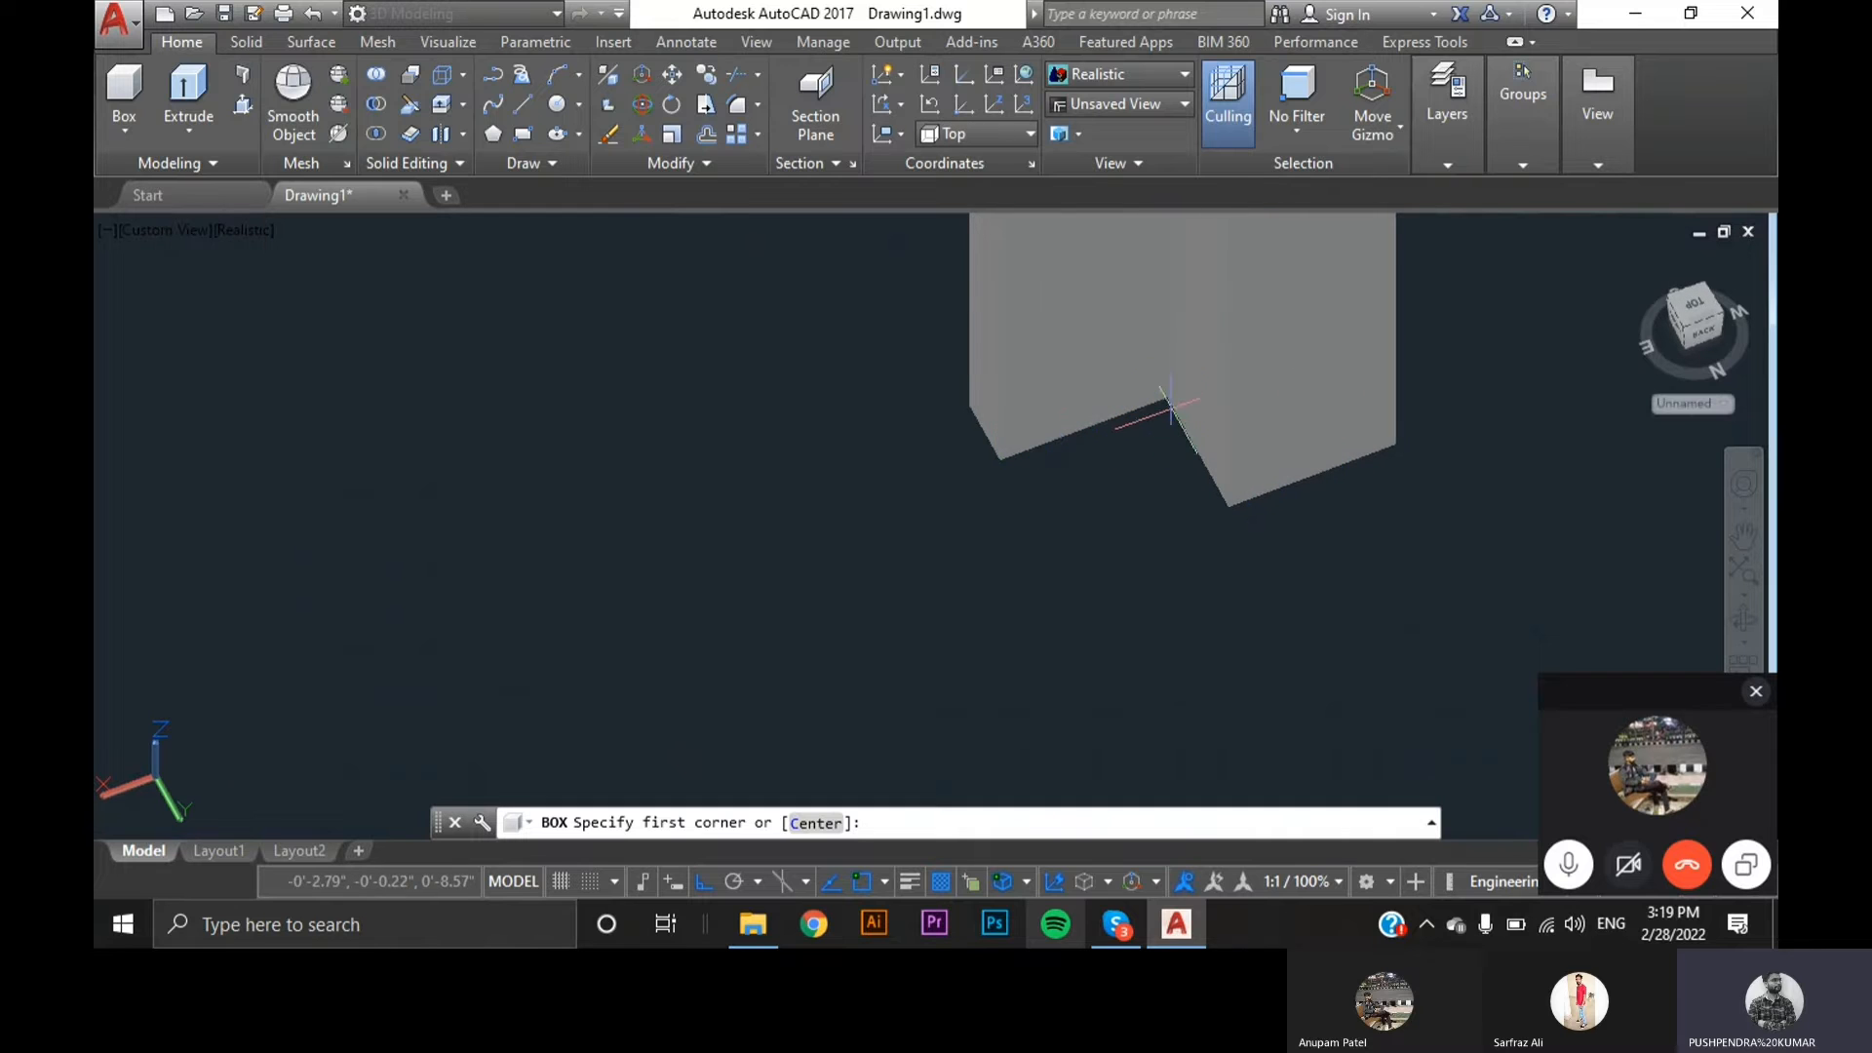
pyautogui.click(1169, 398)
pyautogui.scroll(-4, 1165, 400)
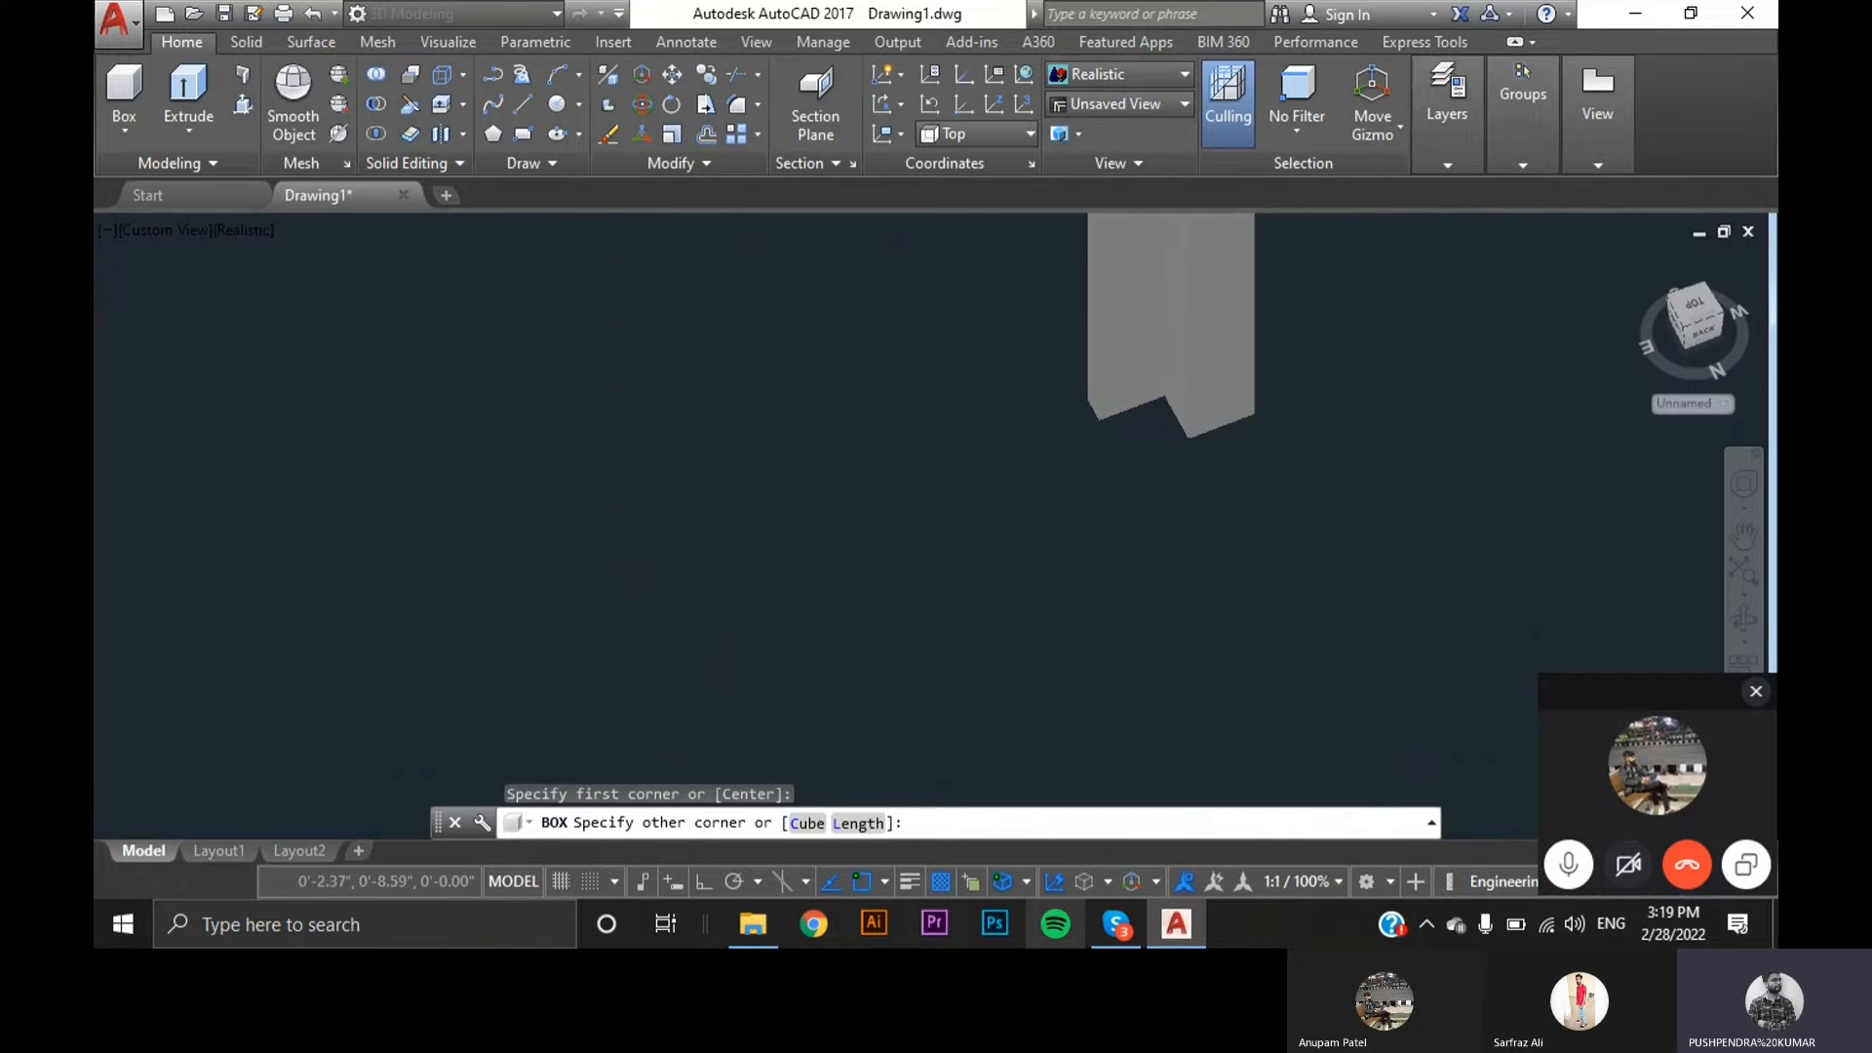
pyautogui.scroll(5, 585, 634)
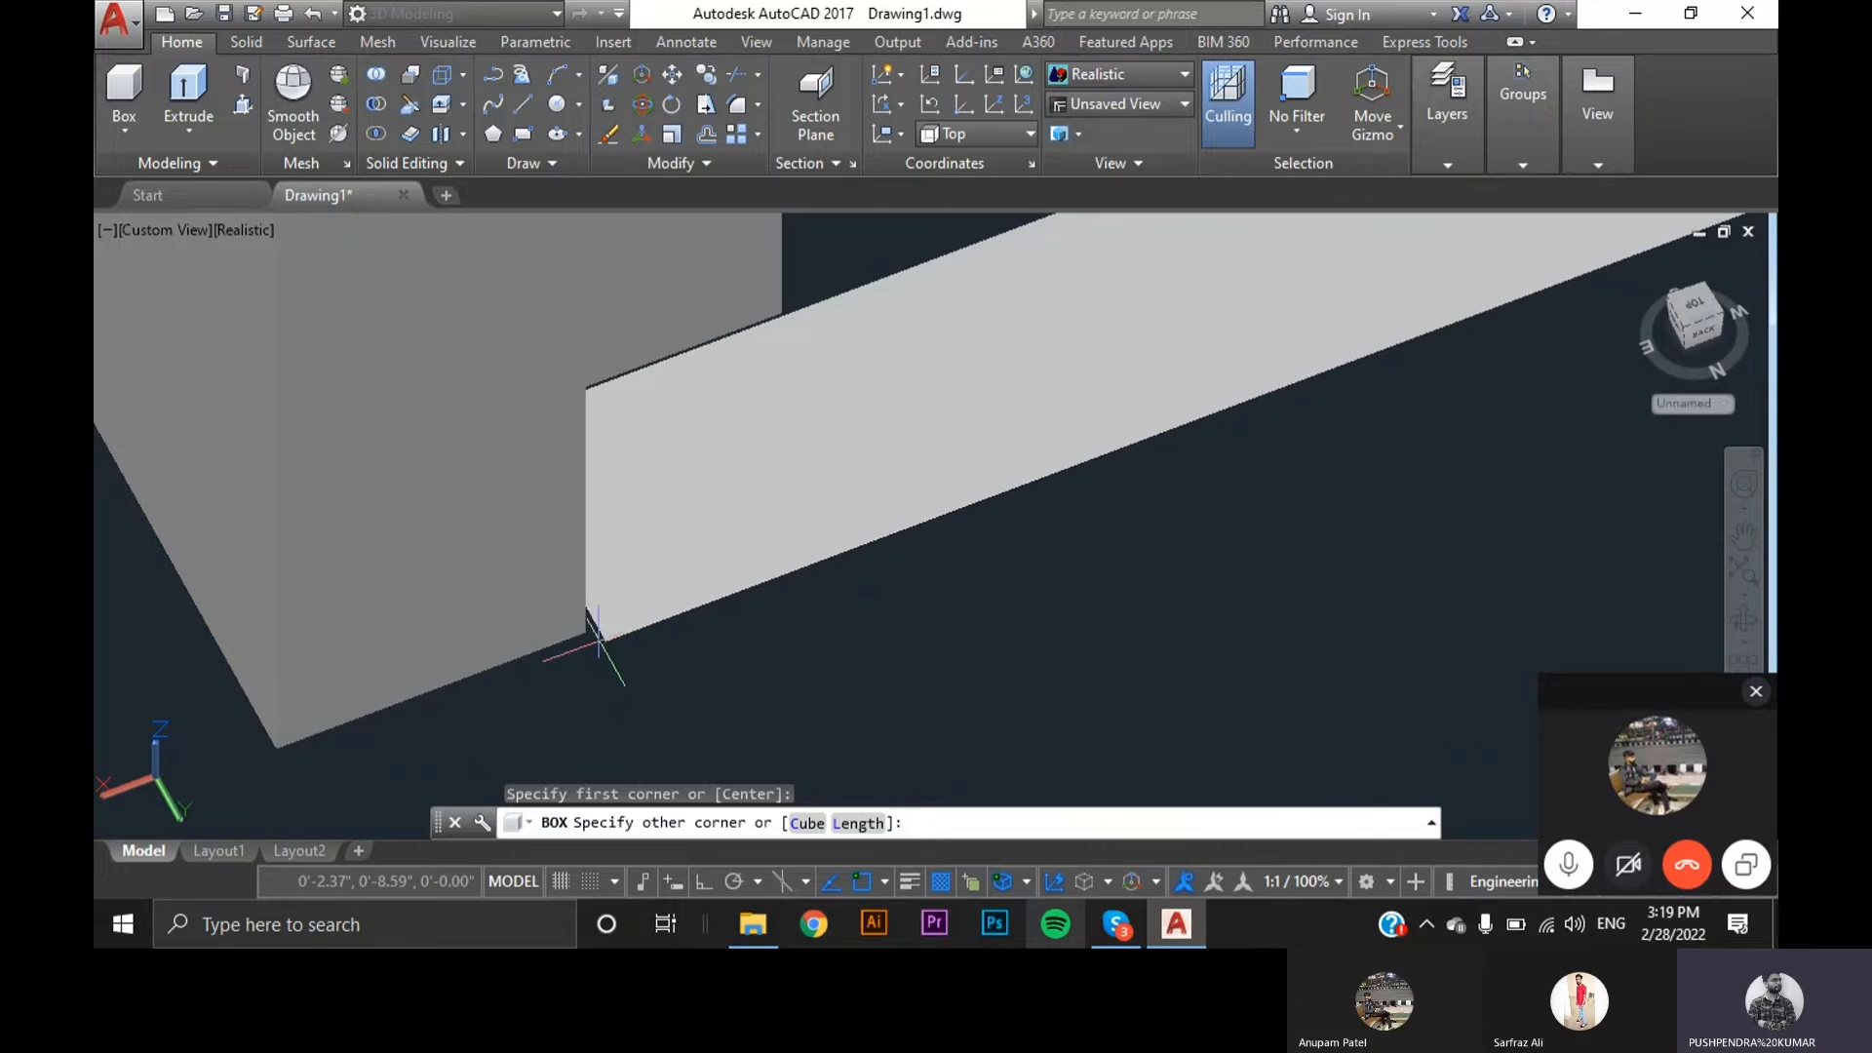
pyautogui.click(587, 635)
pyautogui.scroll(-7, 590, 636)
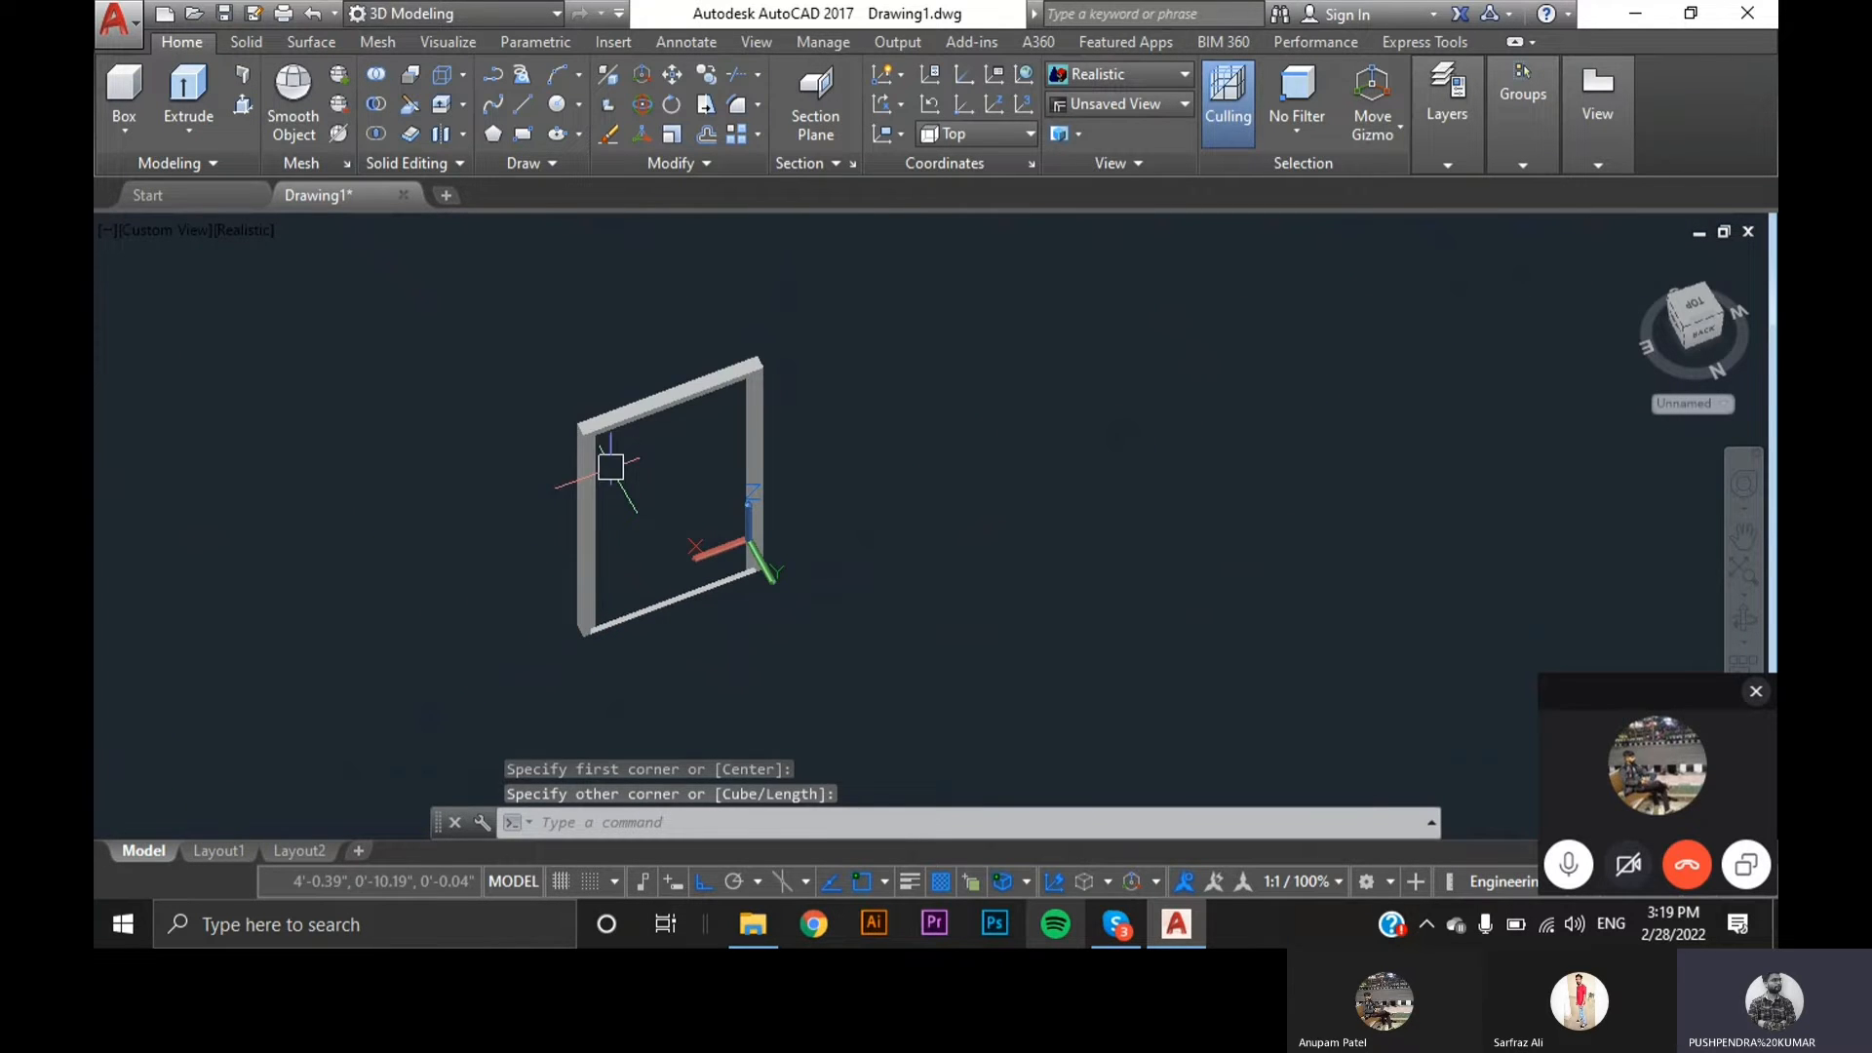
# - Delete the thin box spanning the feet of the two posts
pyautogui.scroll(8, 657, 627)
pyautogui.scroll(3, 543, 634)
pyautogui.click(543, 635)
pyautogui.click(453, 523)
pyautogui.press('Delete')
pyautogui.scroll(-3, 605, 551)
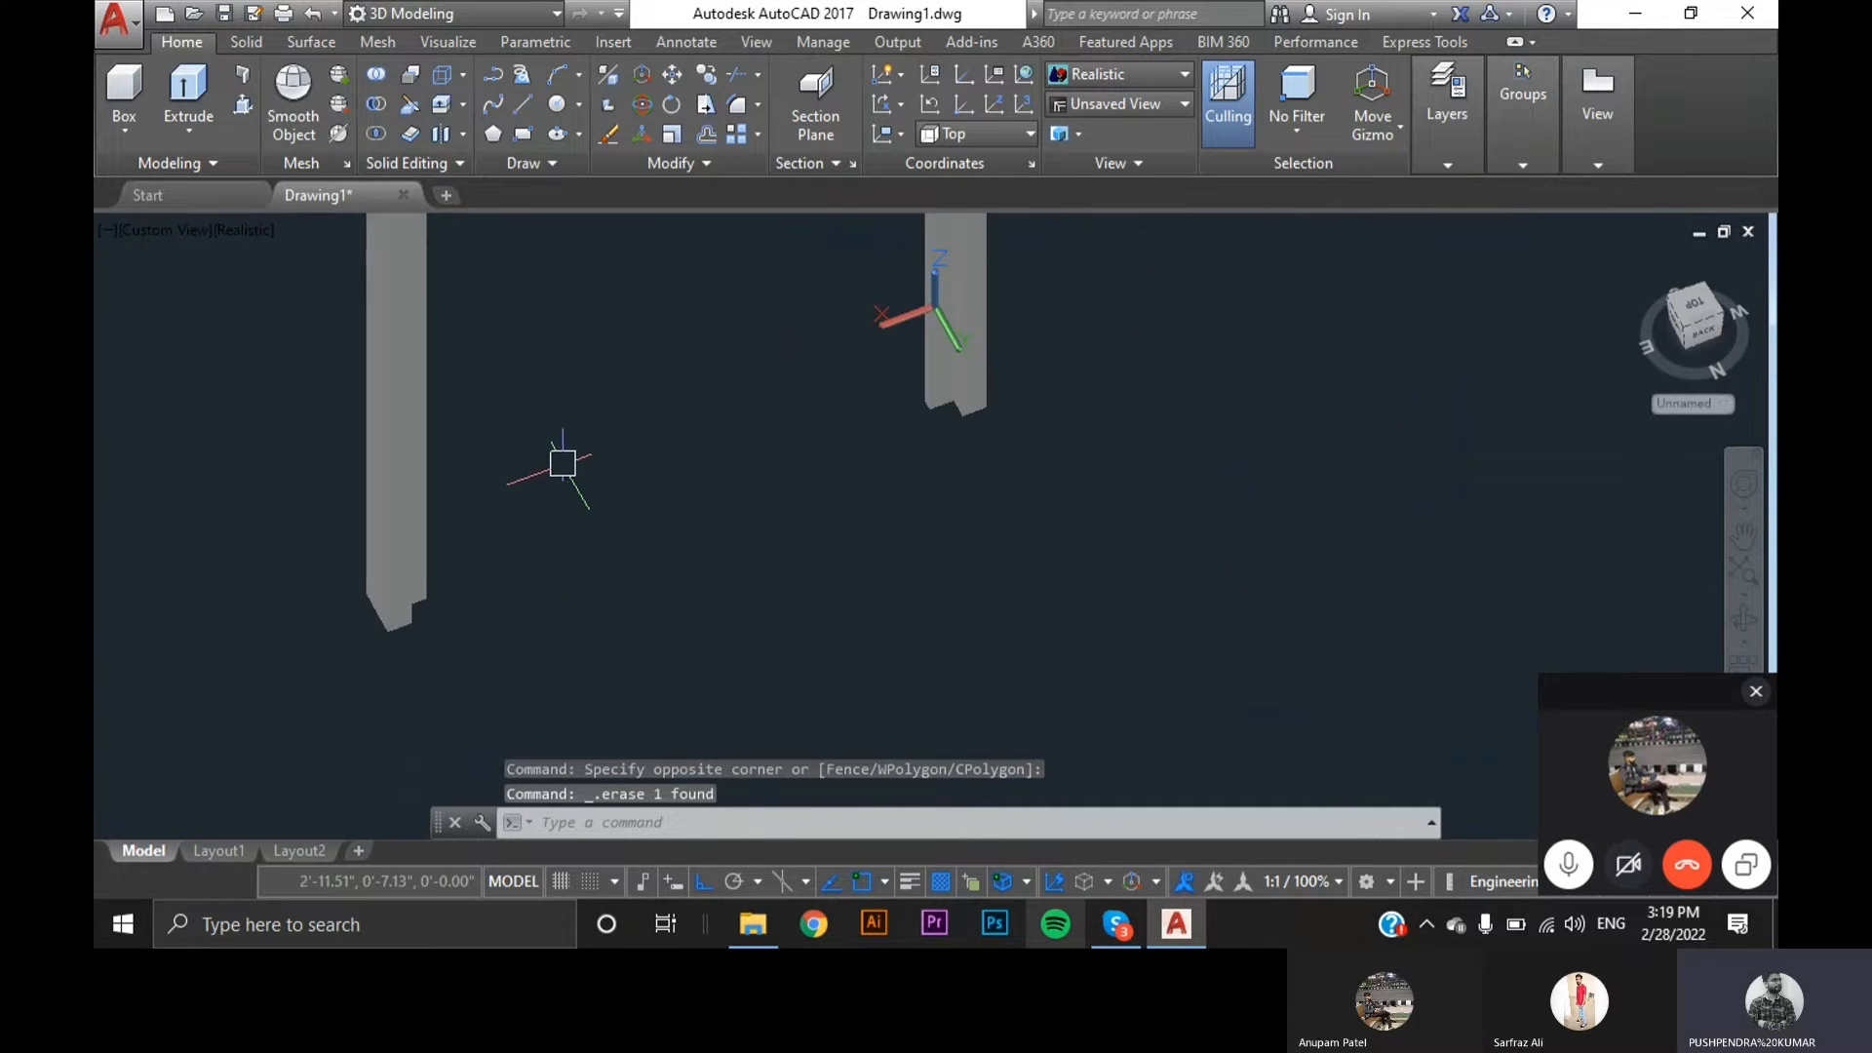
# - Accept the drafting settings with 3D Object Snap on, including the Vertex, Midpoint on edge and Center of face modes
pyautogui.click(134, 106)
pyautogui.press('Escape')
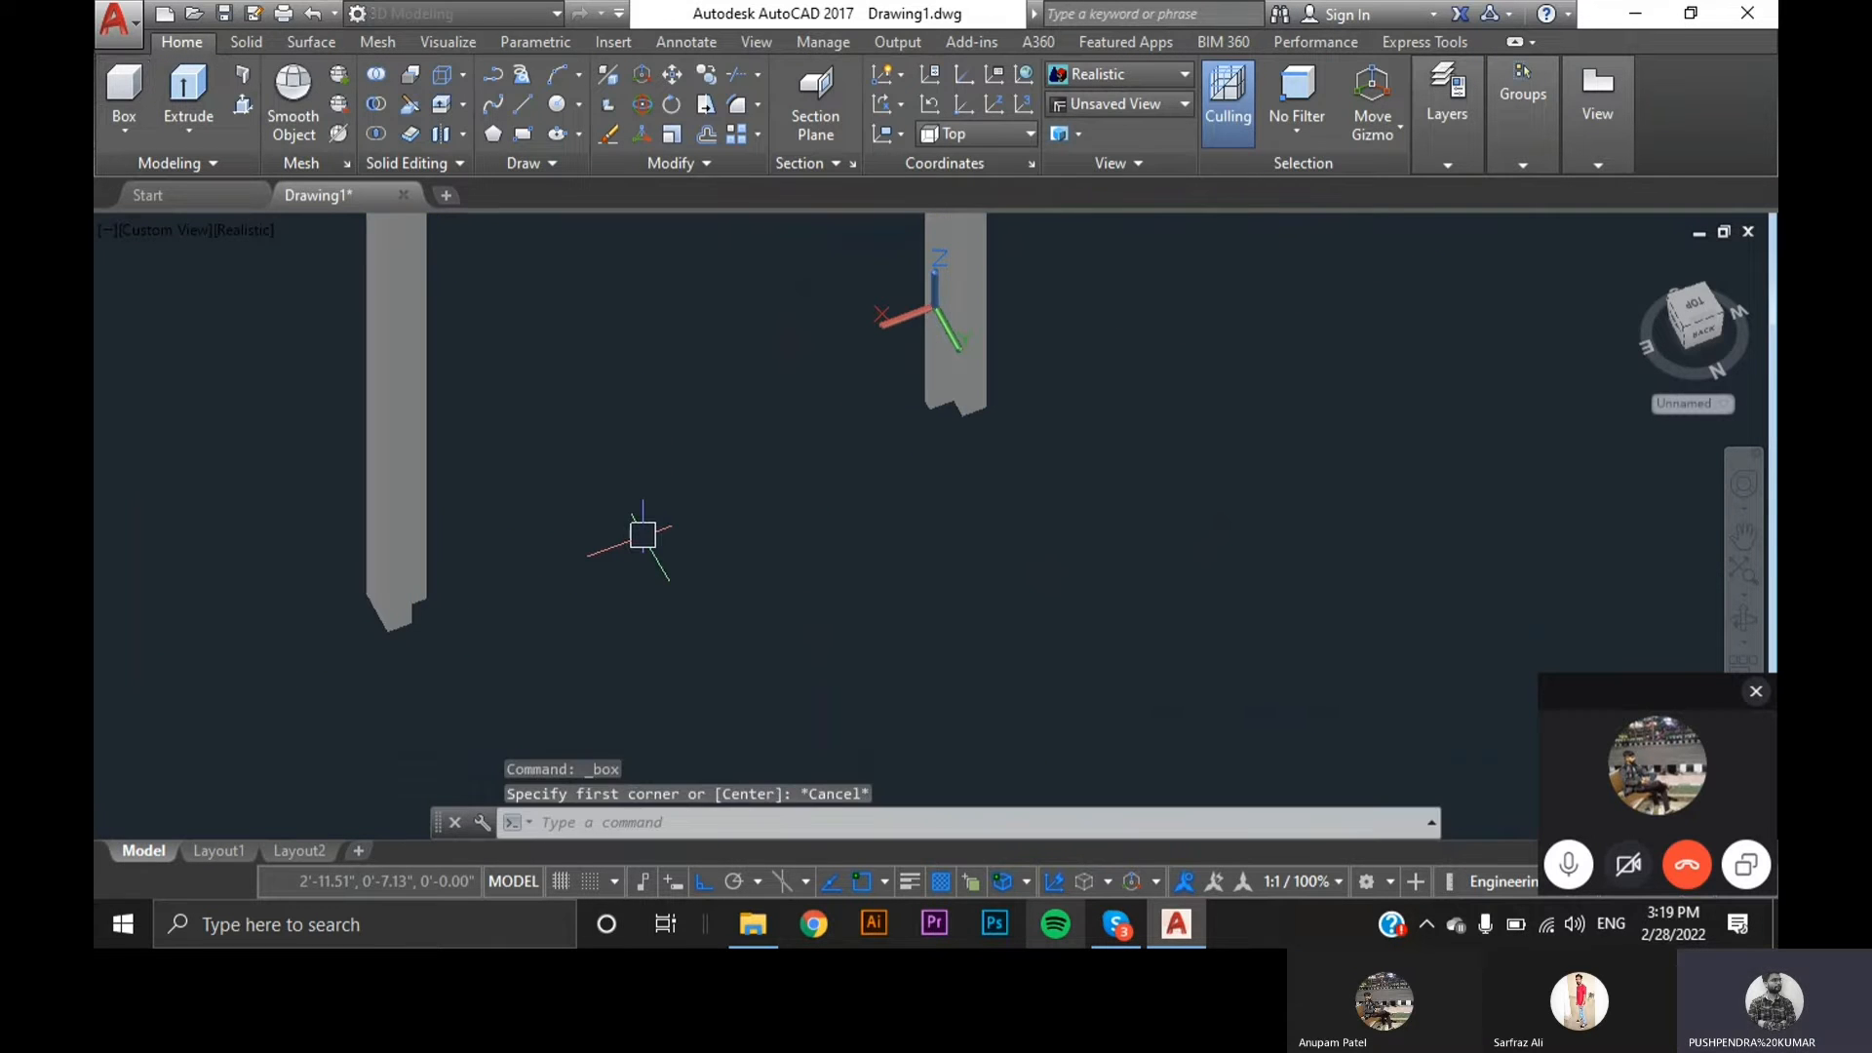
pyautogui.write('os')
pyautogui.press('Return')
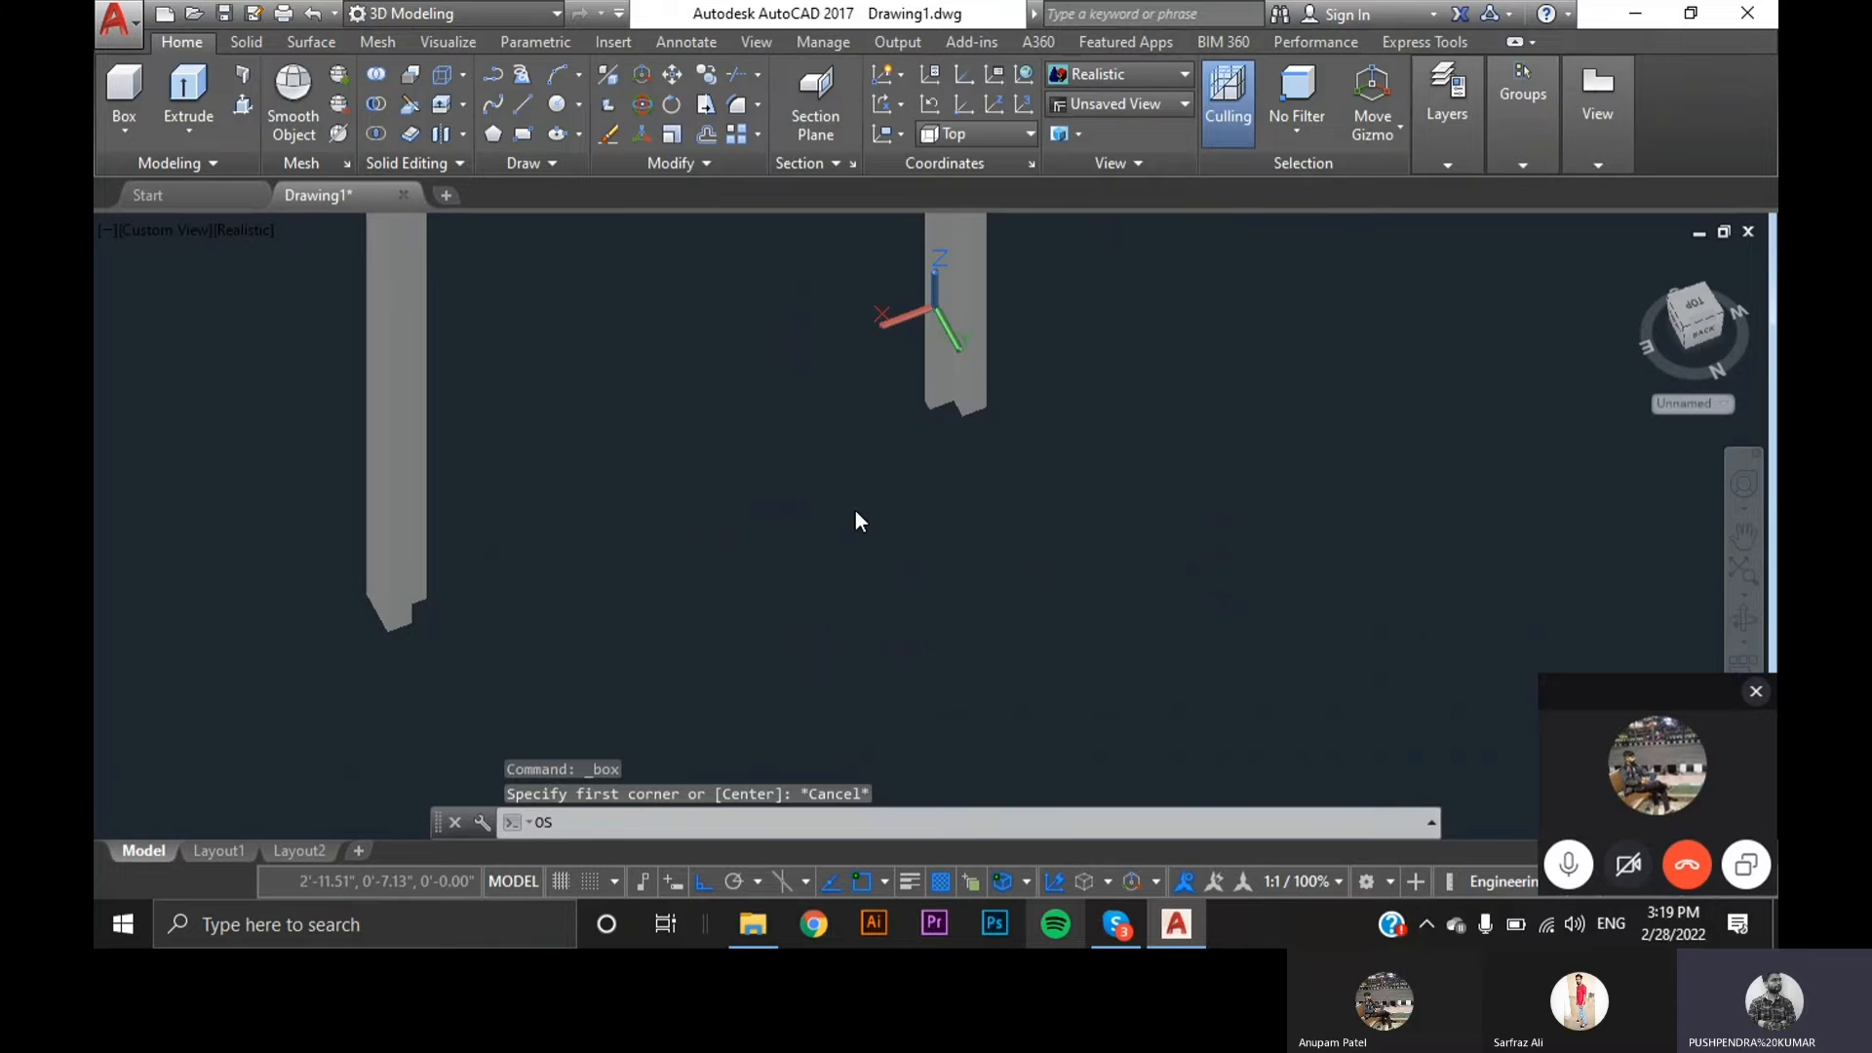
pyautogui.click(961, 225)
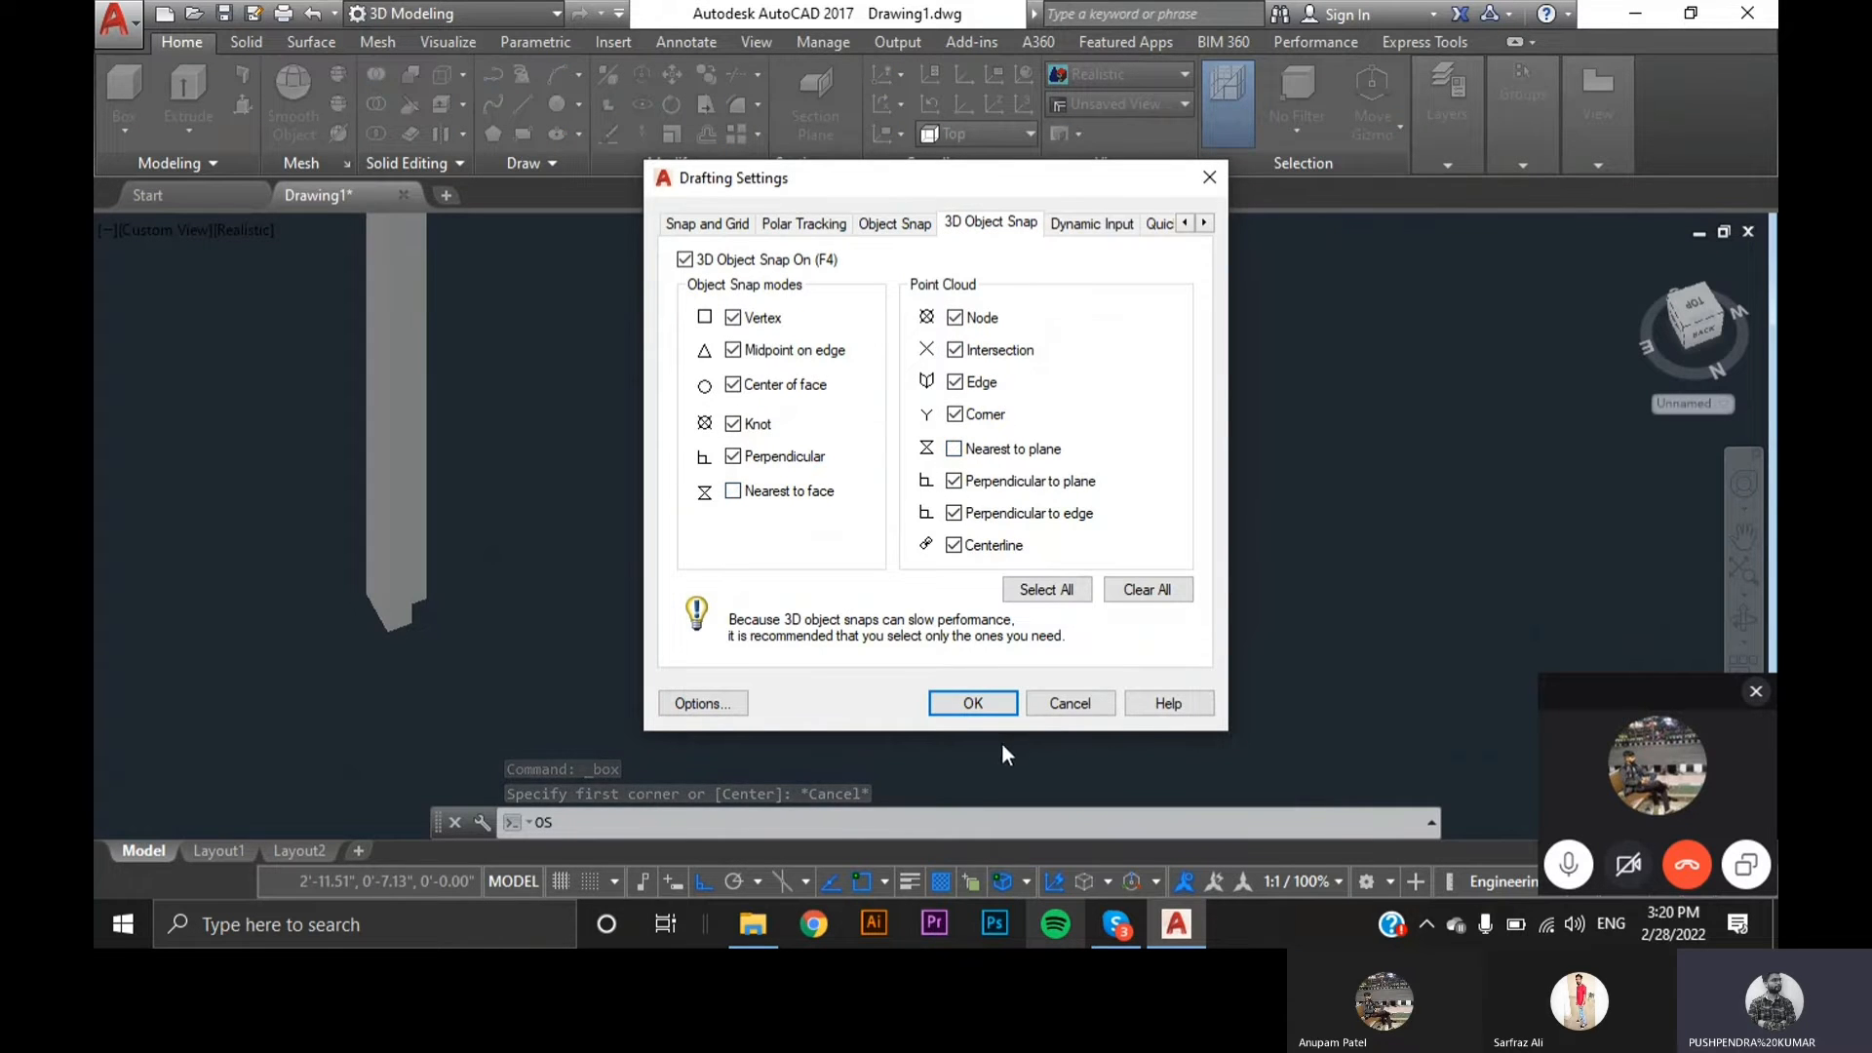
pyautogui.click(972, 703)
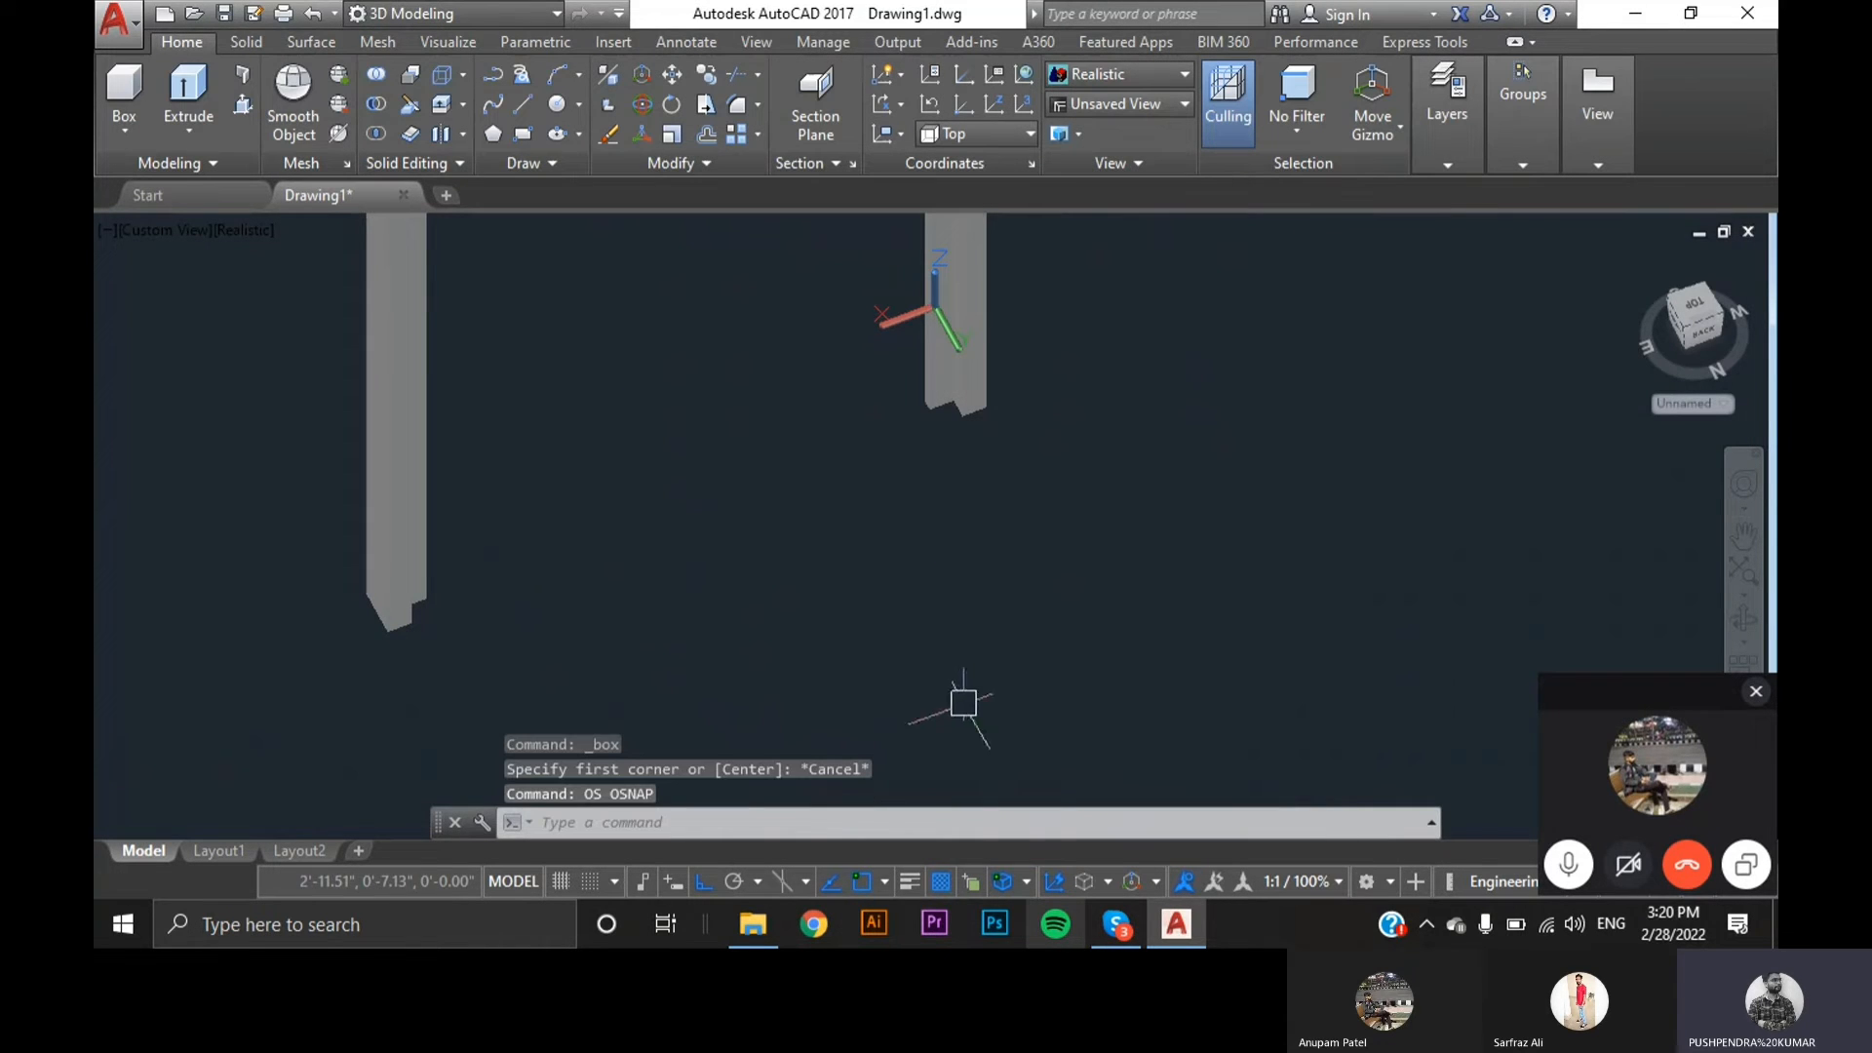
# - Start a box with its base spanning from the inner rebate corner of one post's foot to the matching corner of the other
pyautogui.click(123, 97)
pyautogui.scroll(5, 1004, 372)
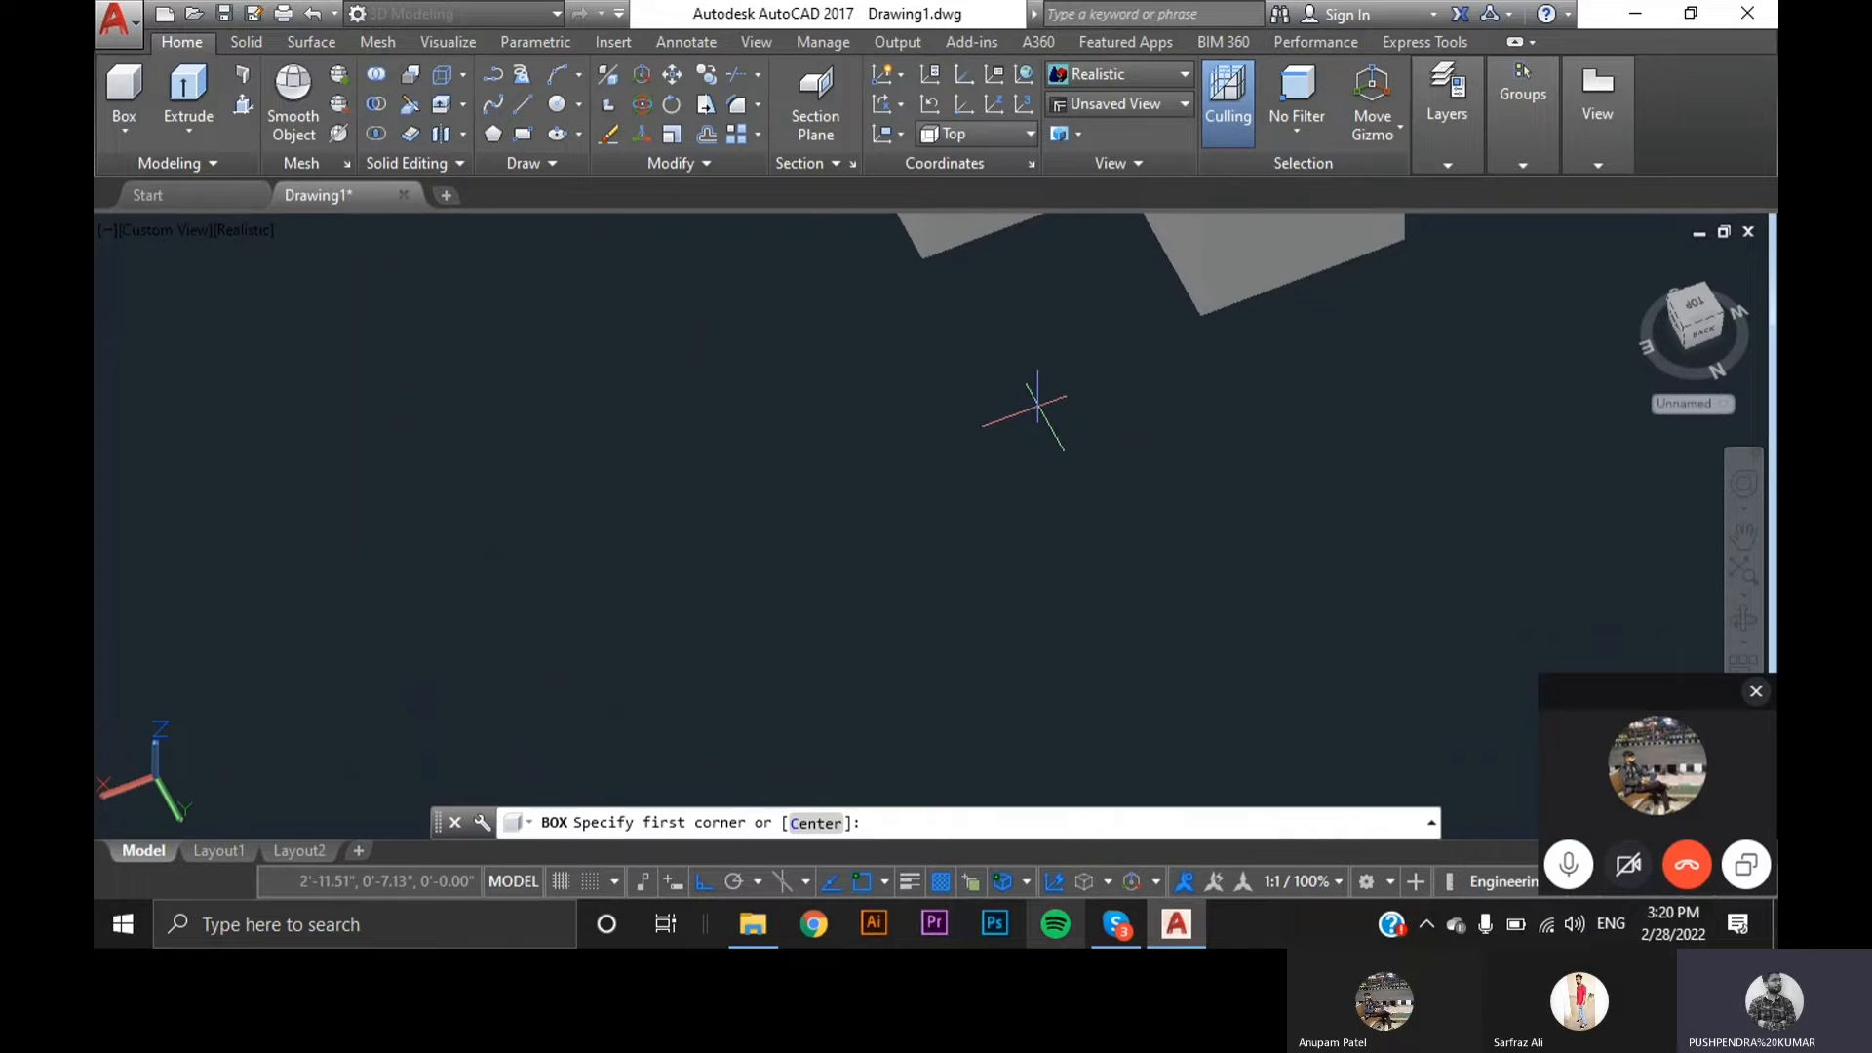
pyautogui.scroll(5, 1028, 351)
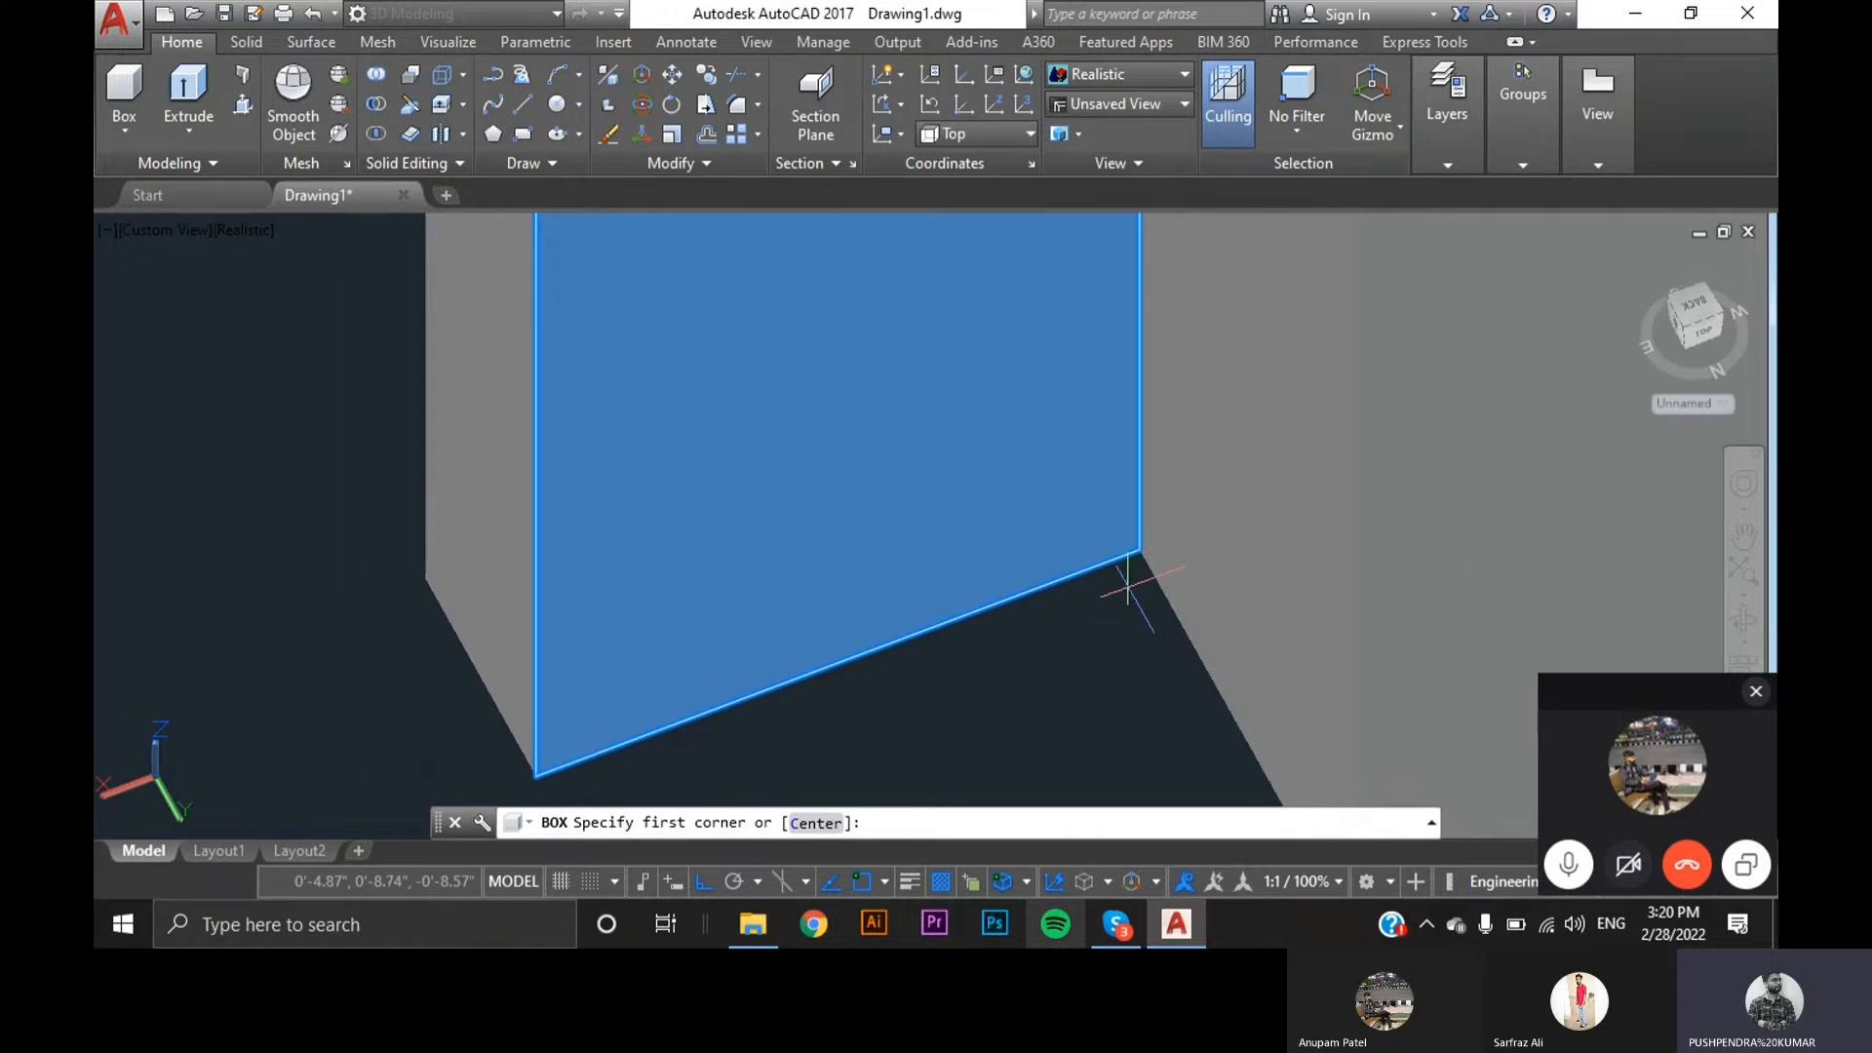
pyautogui.click(1139, 549)
pyautogui.scroll(-6, 1131, 546)
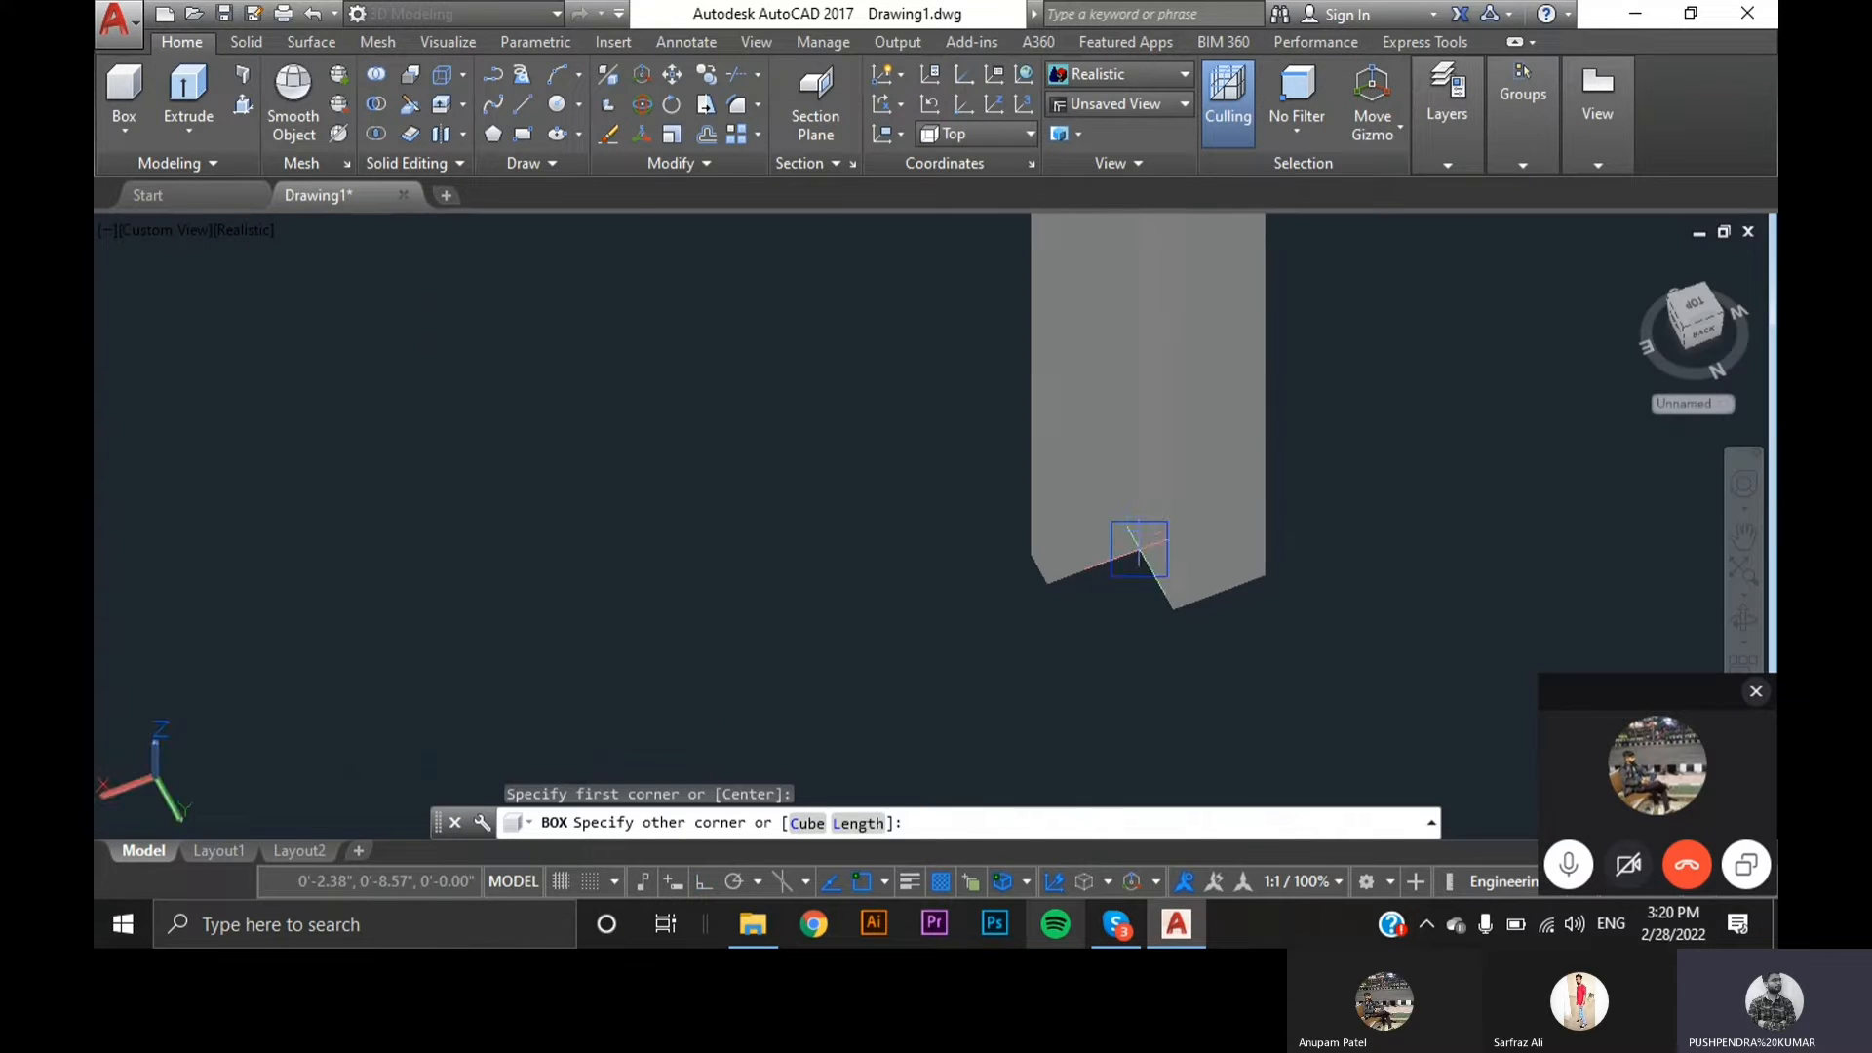
pyautogui.scroll(8, 671, 717)
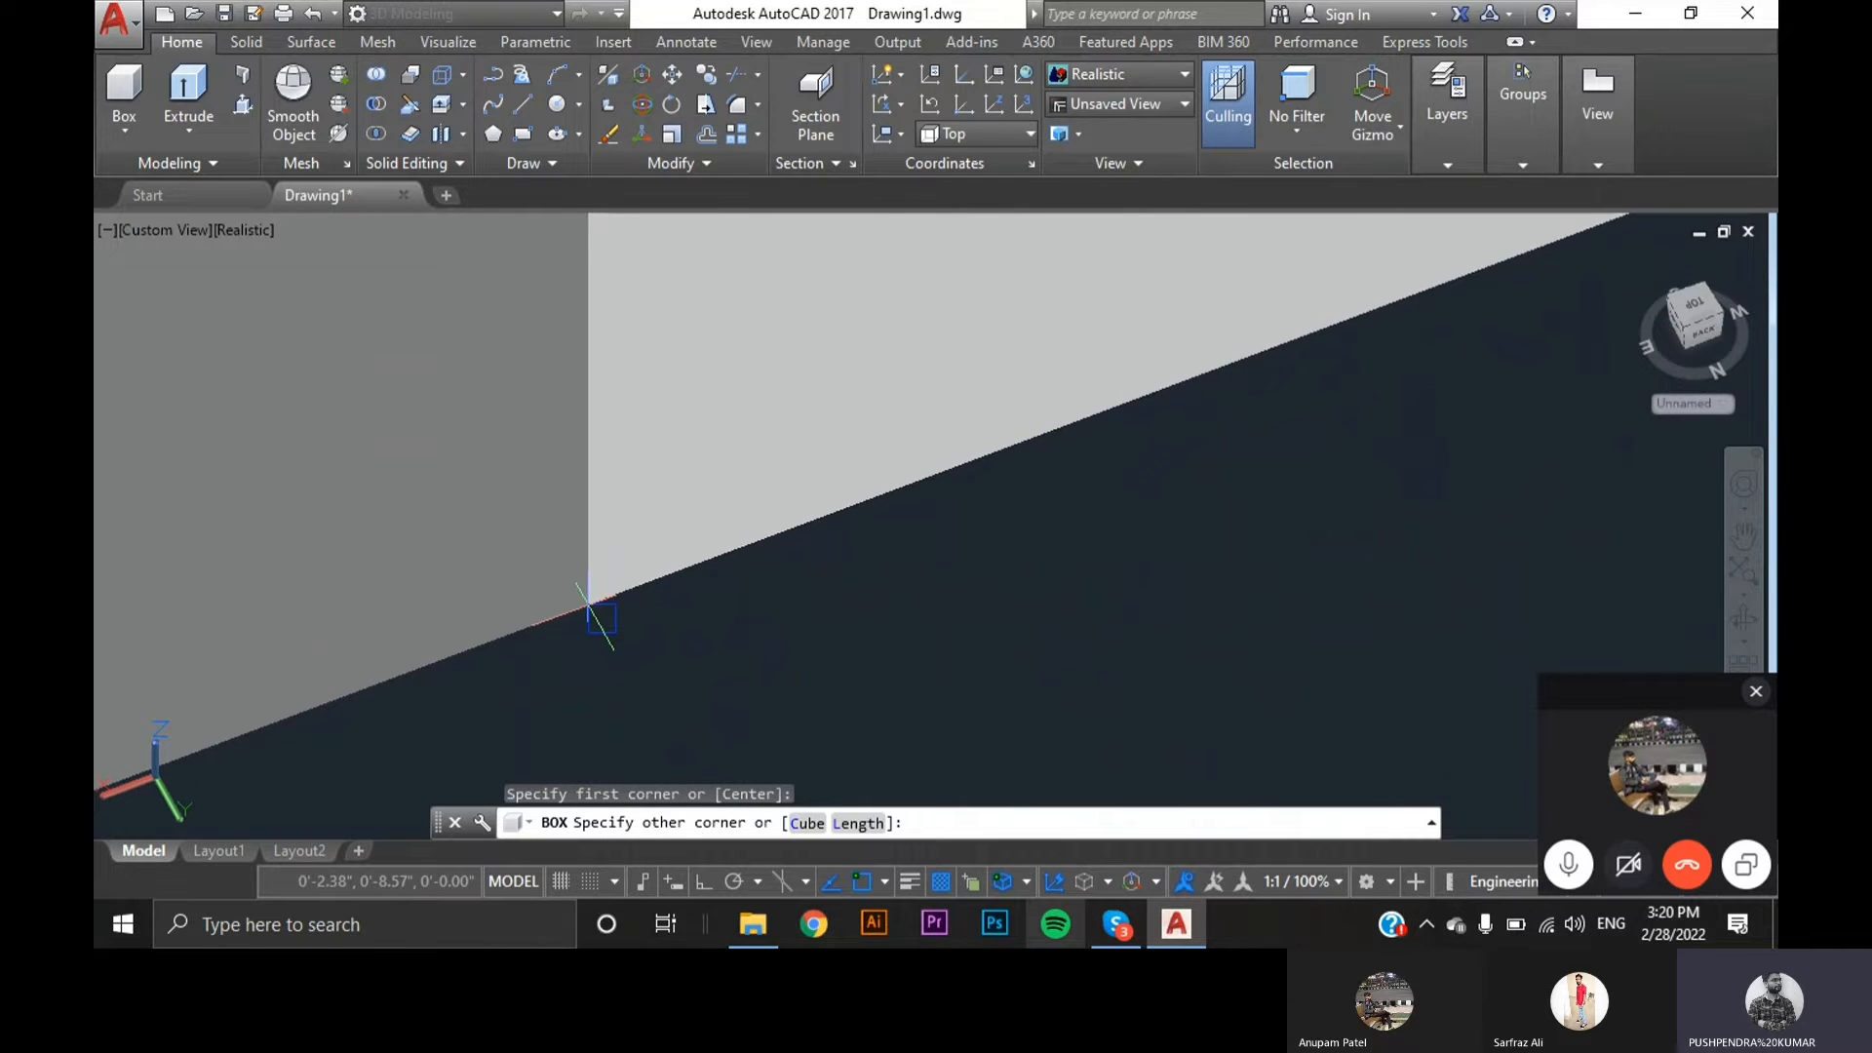
pyautogui.click(601, 618)
# - Set the door panel box's height up to the inner rebate corner under the frame's head
pyautogui.scroll(-5, 598, 610)
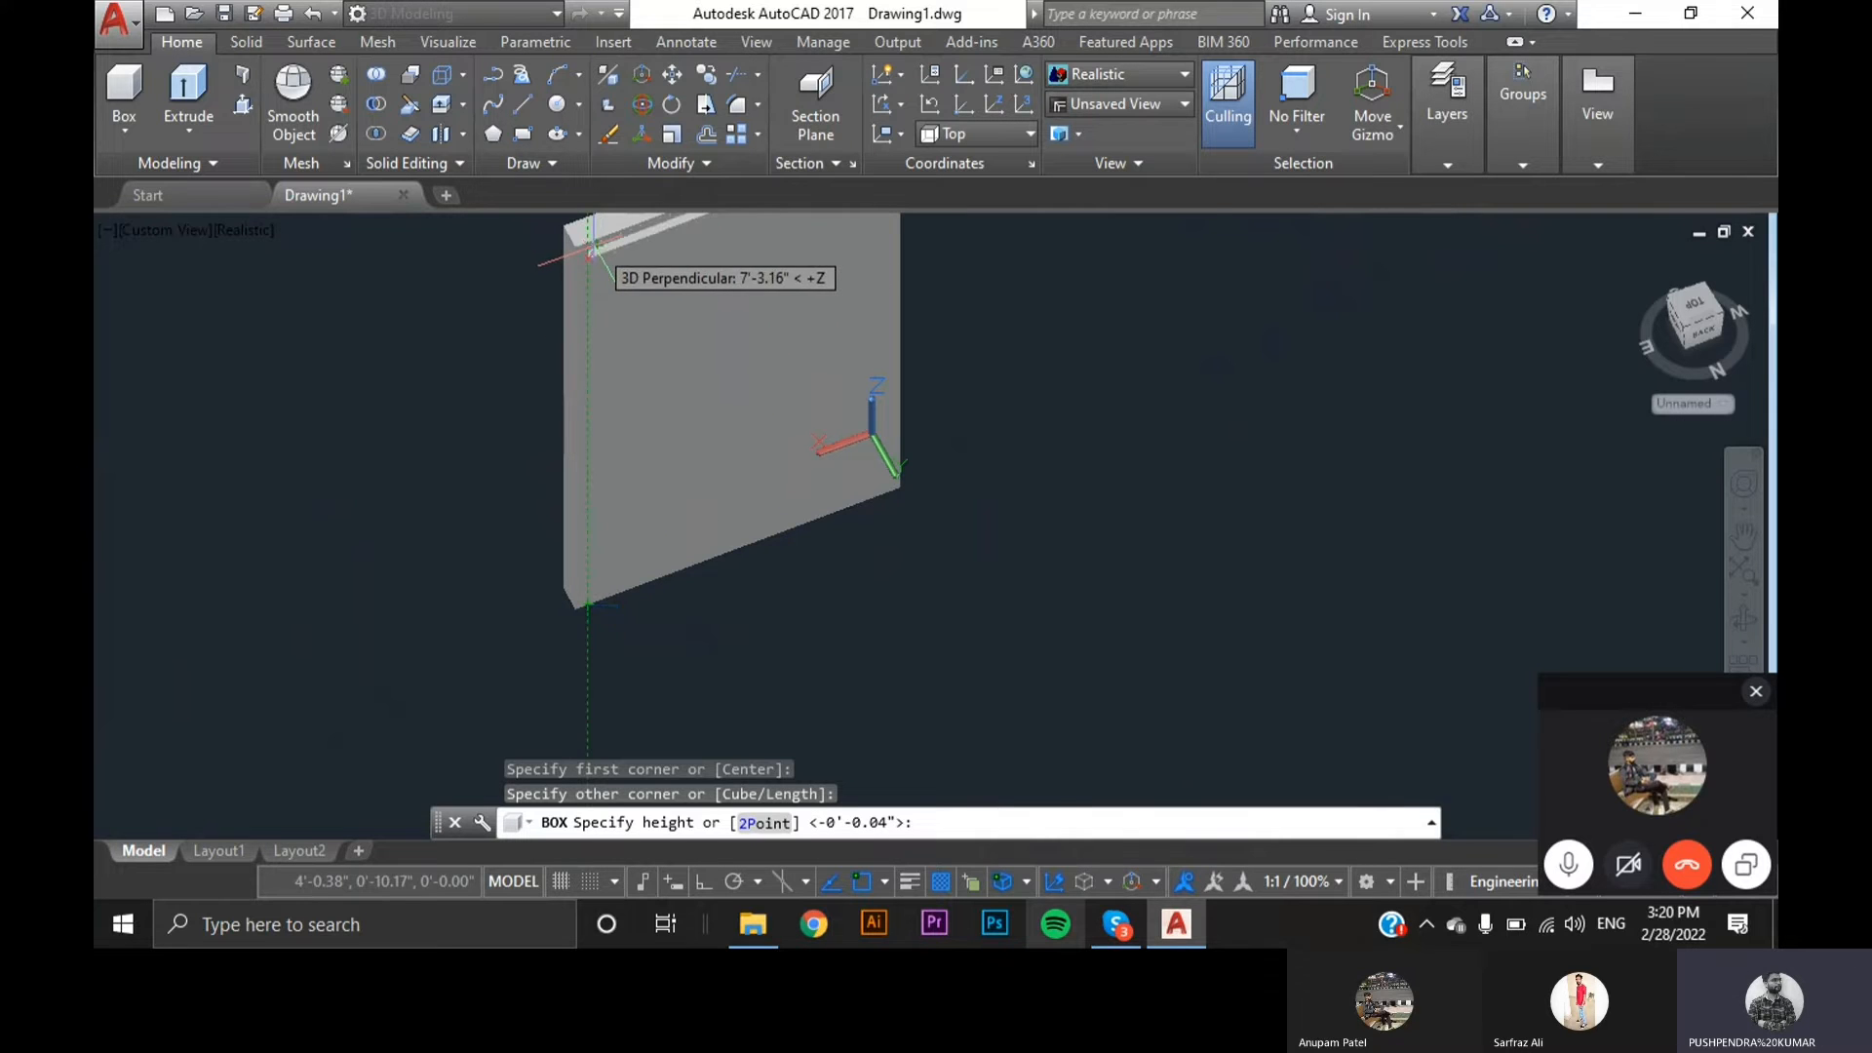
pyautogui.scroll(3, 597, 246)
pyautogui.moveTo(596, 244); pyautogui.dragTo(542, 420, button='middle')
pyautogui.scroll(6, 542, 421)
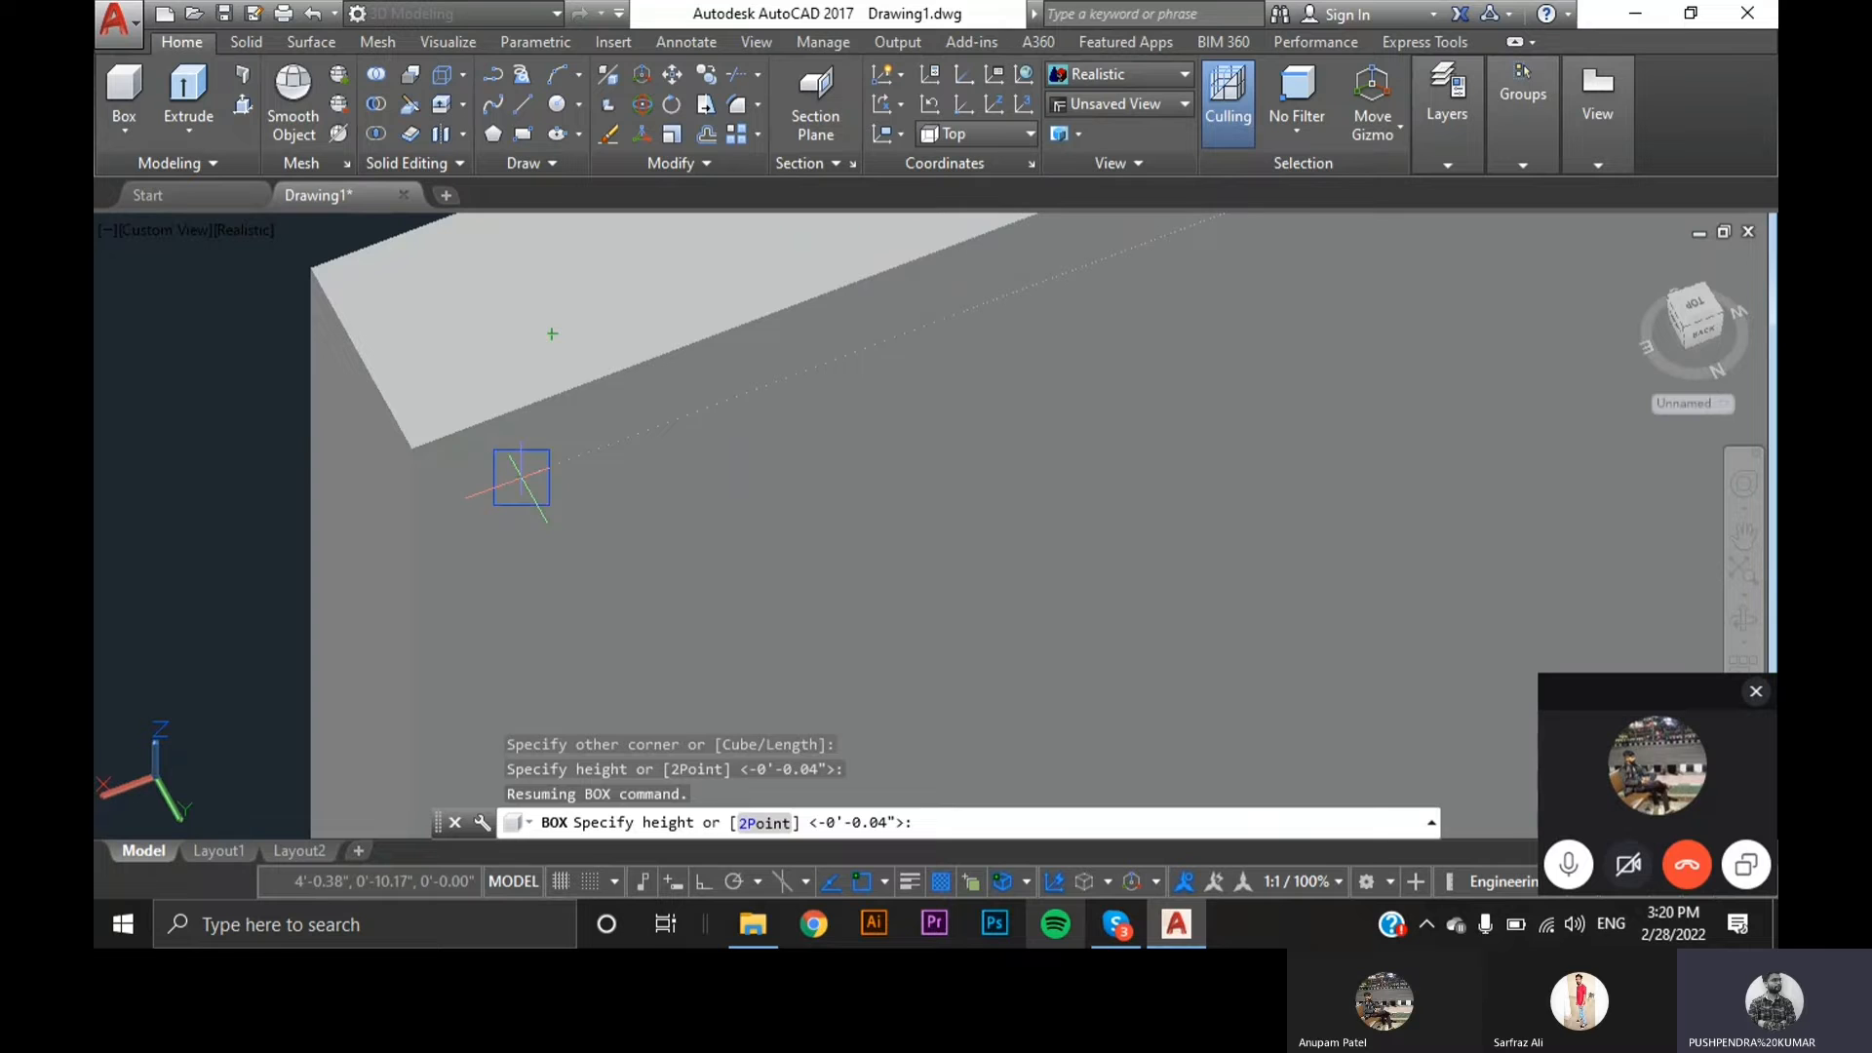
pyautogui.press('Escape')
pyautogui.scroll(-8, 522, 478)
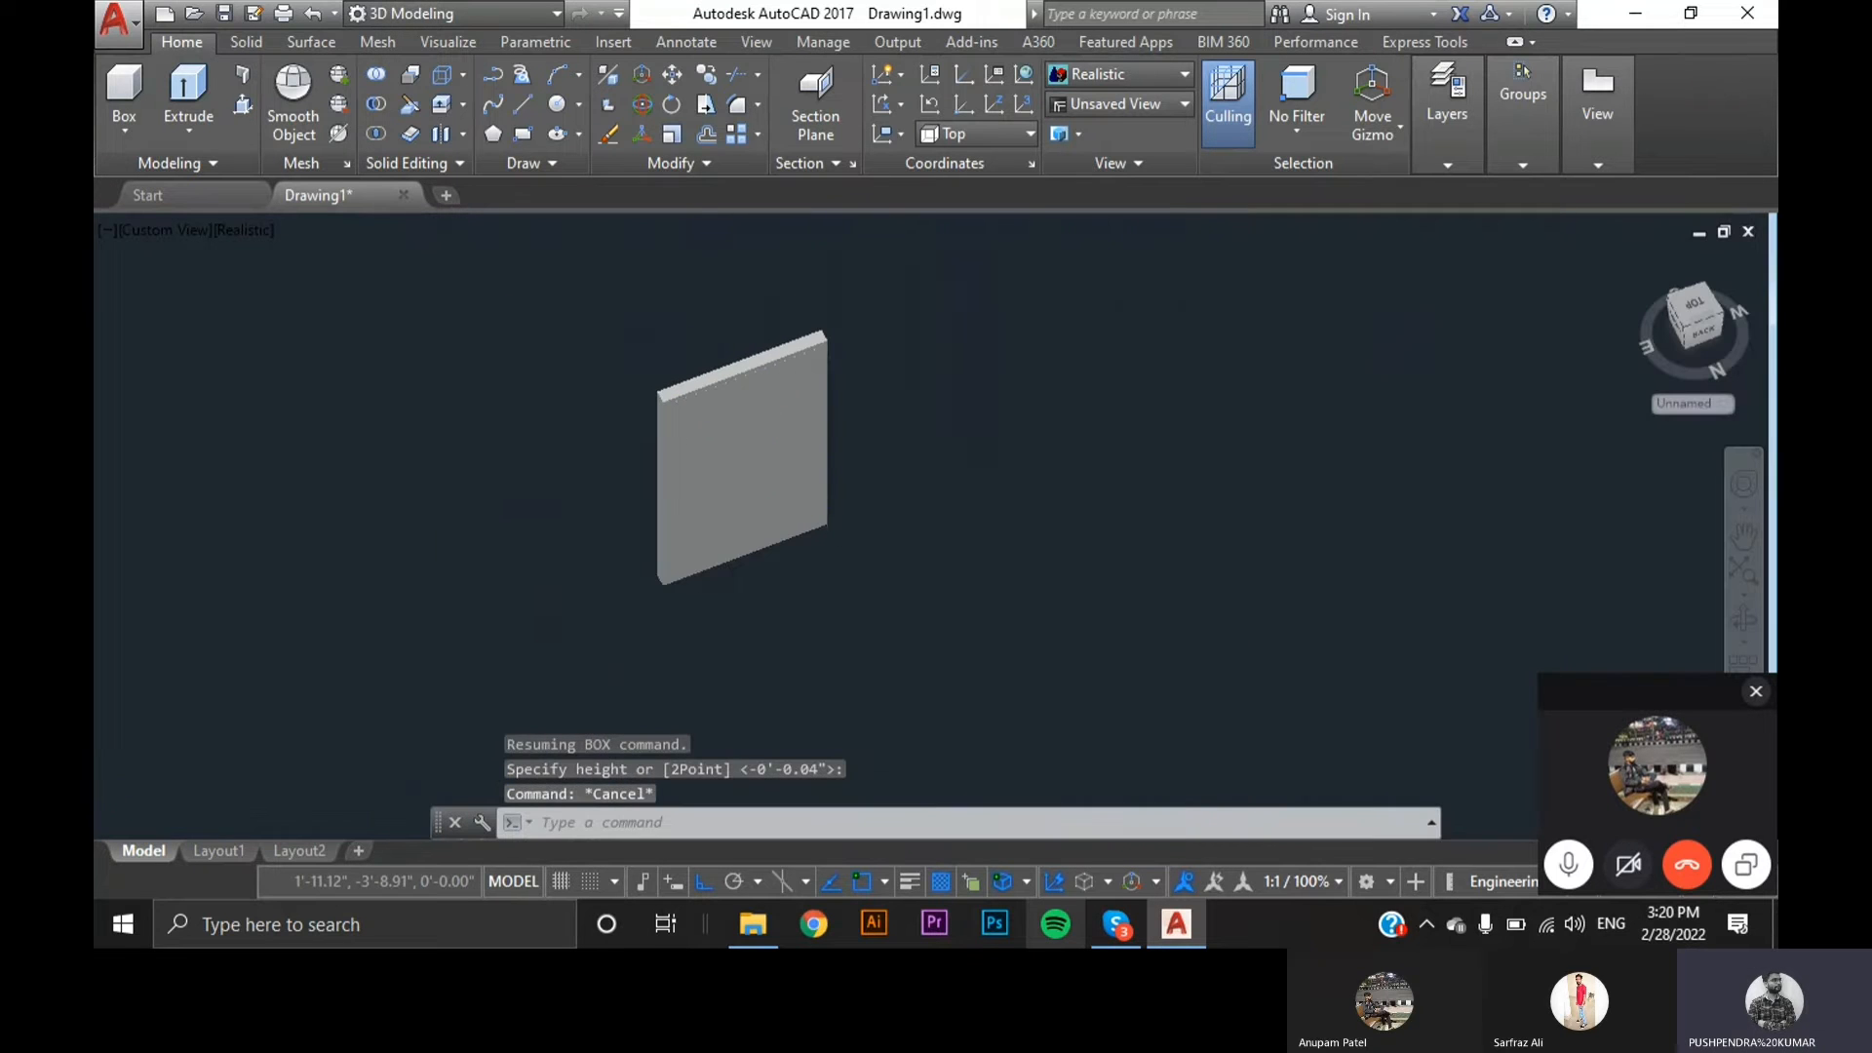
# - Start a 3D Rotate of the door panel with the base point at its lower corner beside the right-hand post
pyautogui.keyDown('shift'); pyautogui.moveTo(1082, 509); pyautogui.dragTo(596, 463, button='middle'); pyautogui.keyUp('shift')
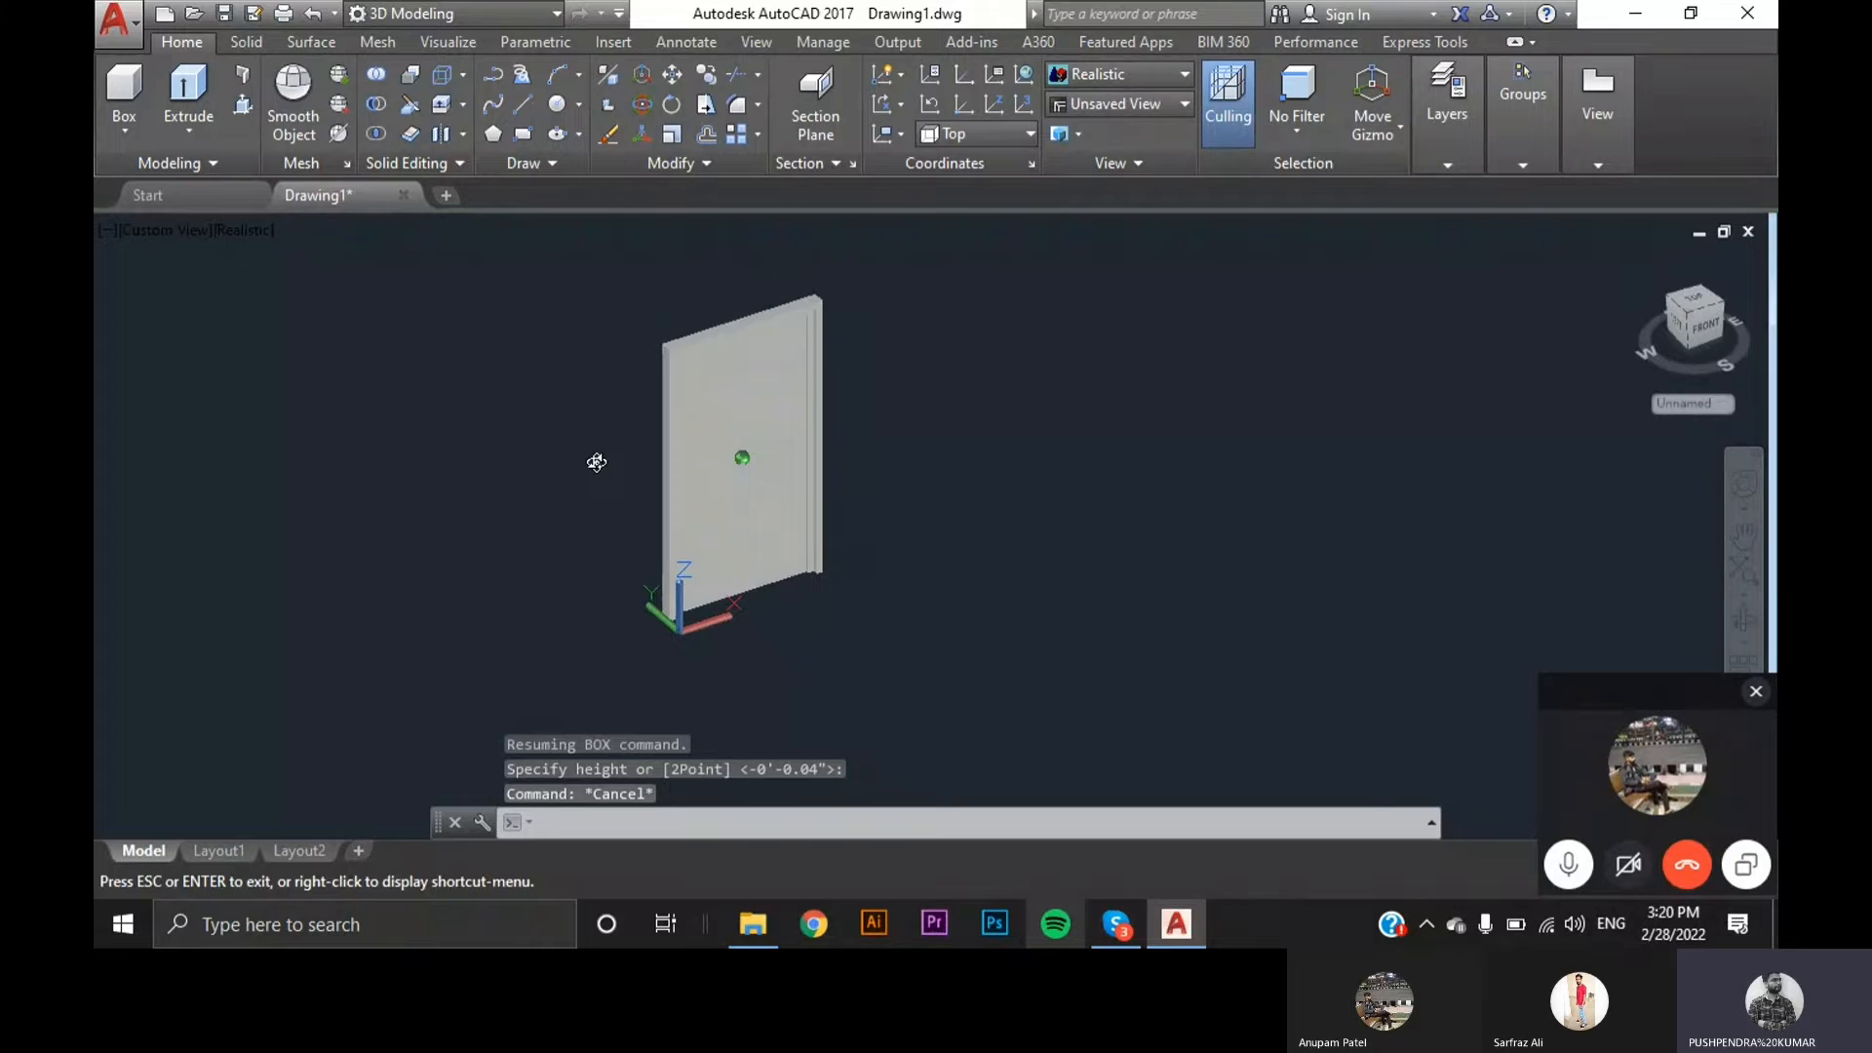
pyautogui.scroll(8, 771, 561)
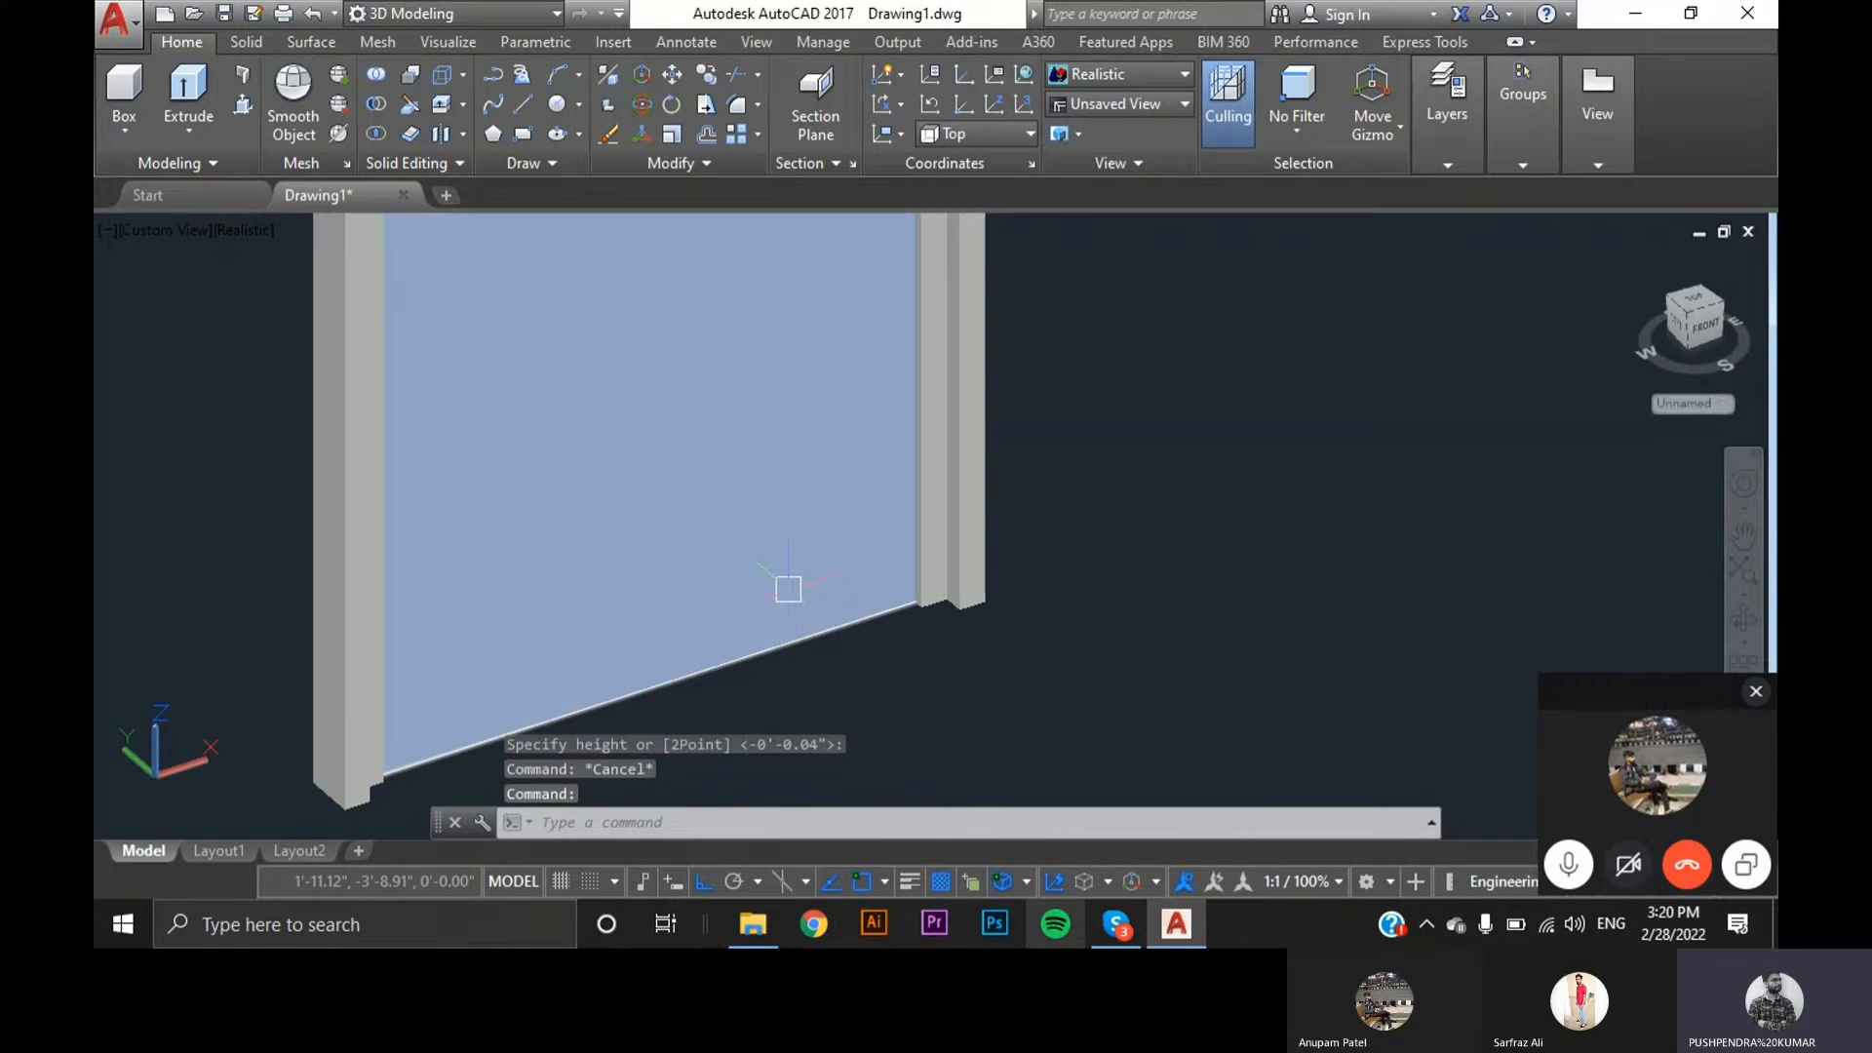
pyautogui.scroll(3, 923, 622)
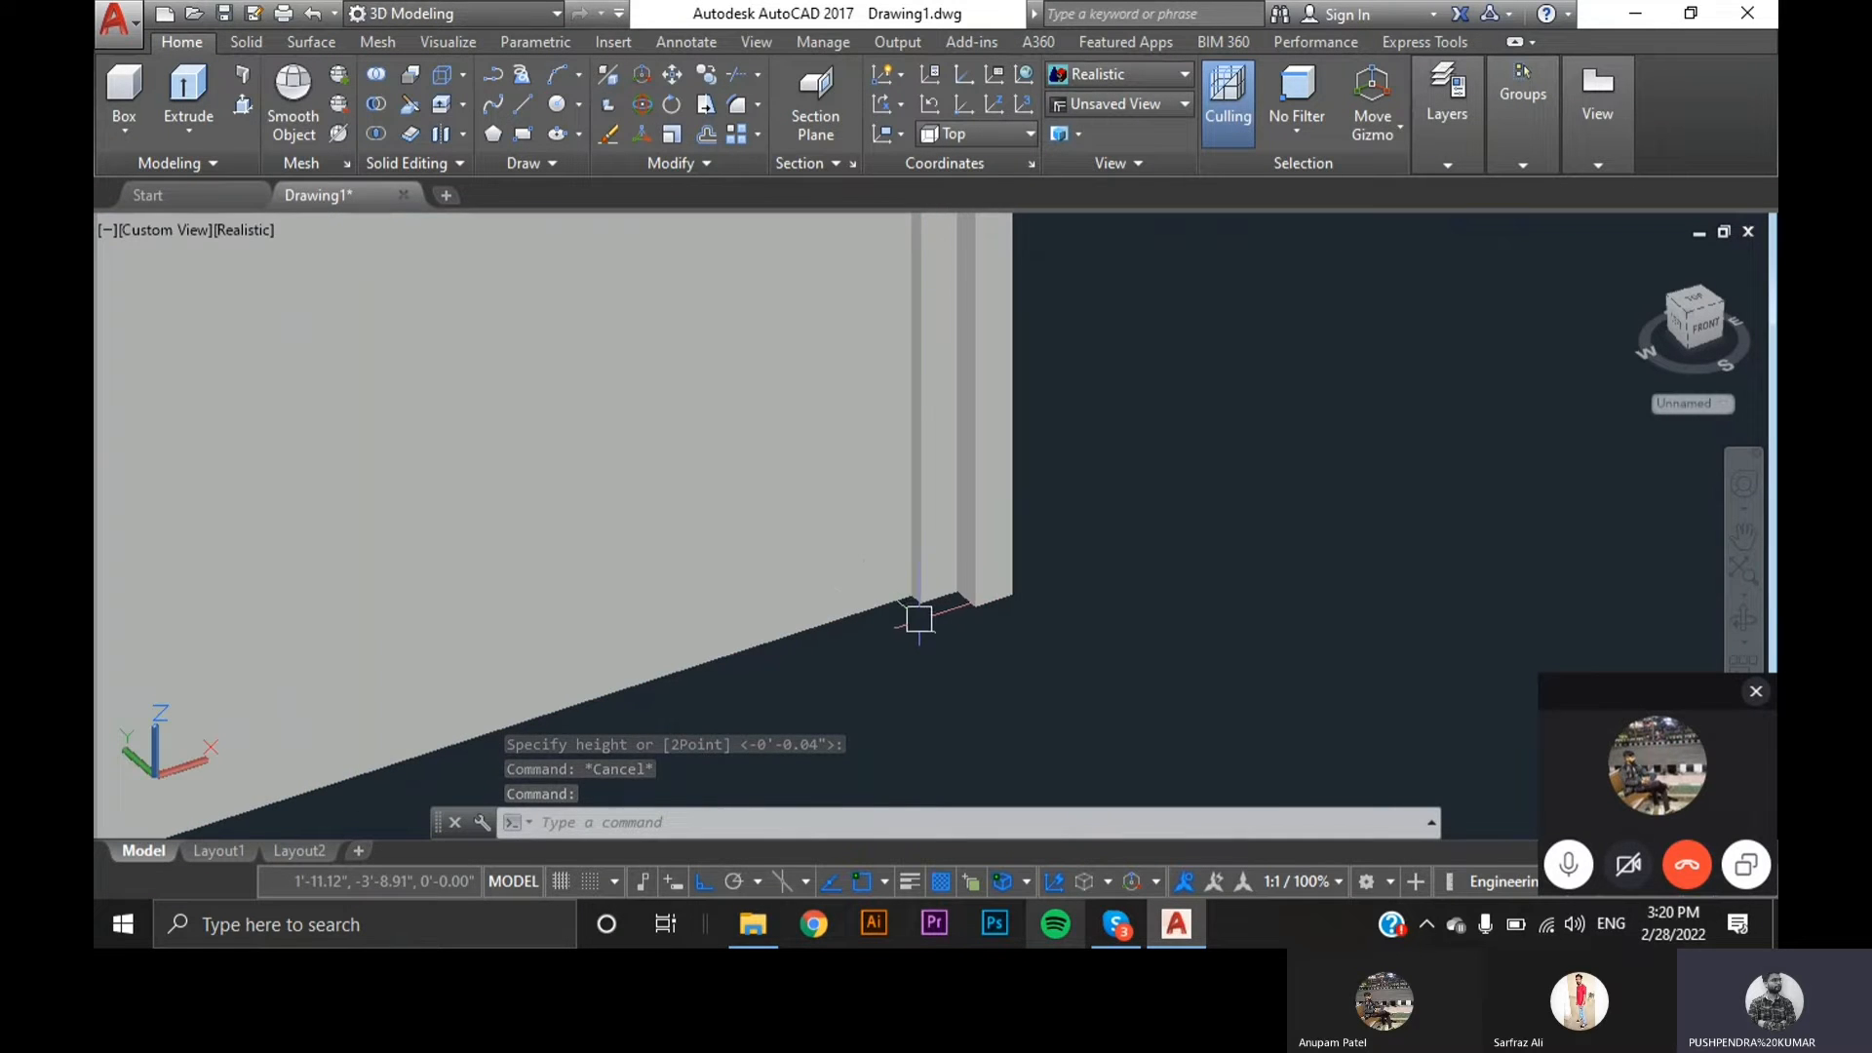
pyautogui.scroll(-4, 878, 585)
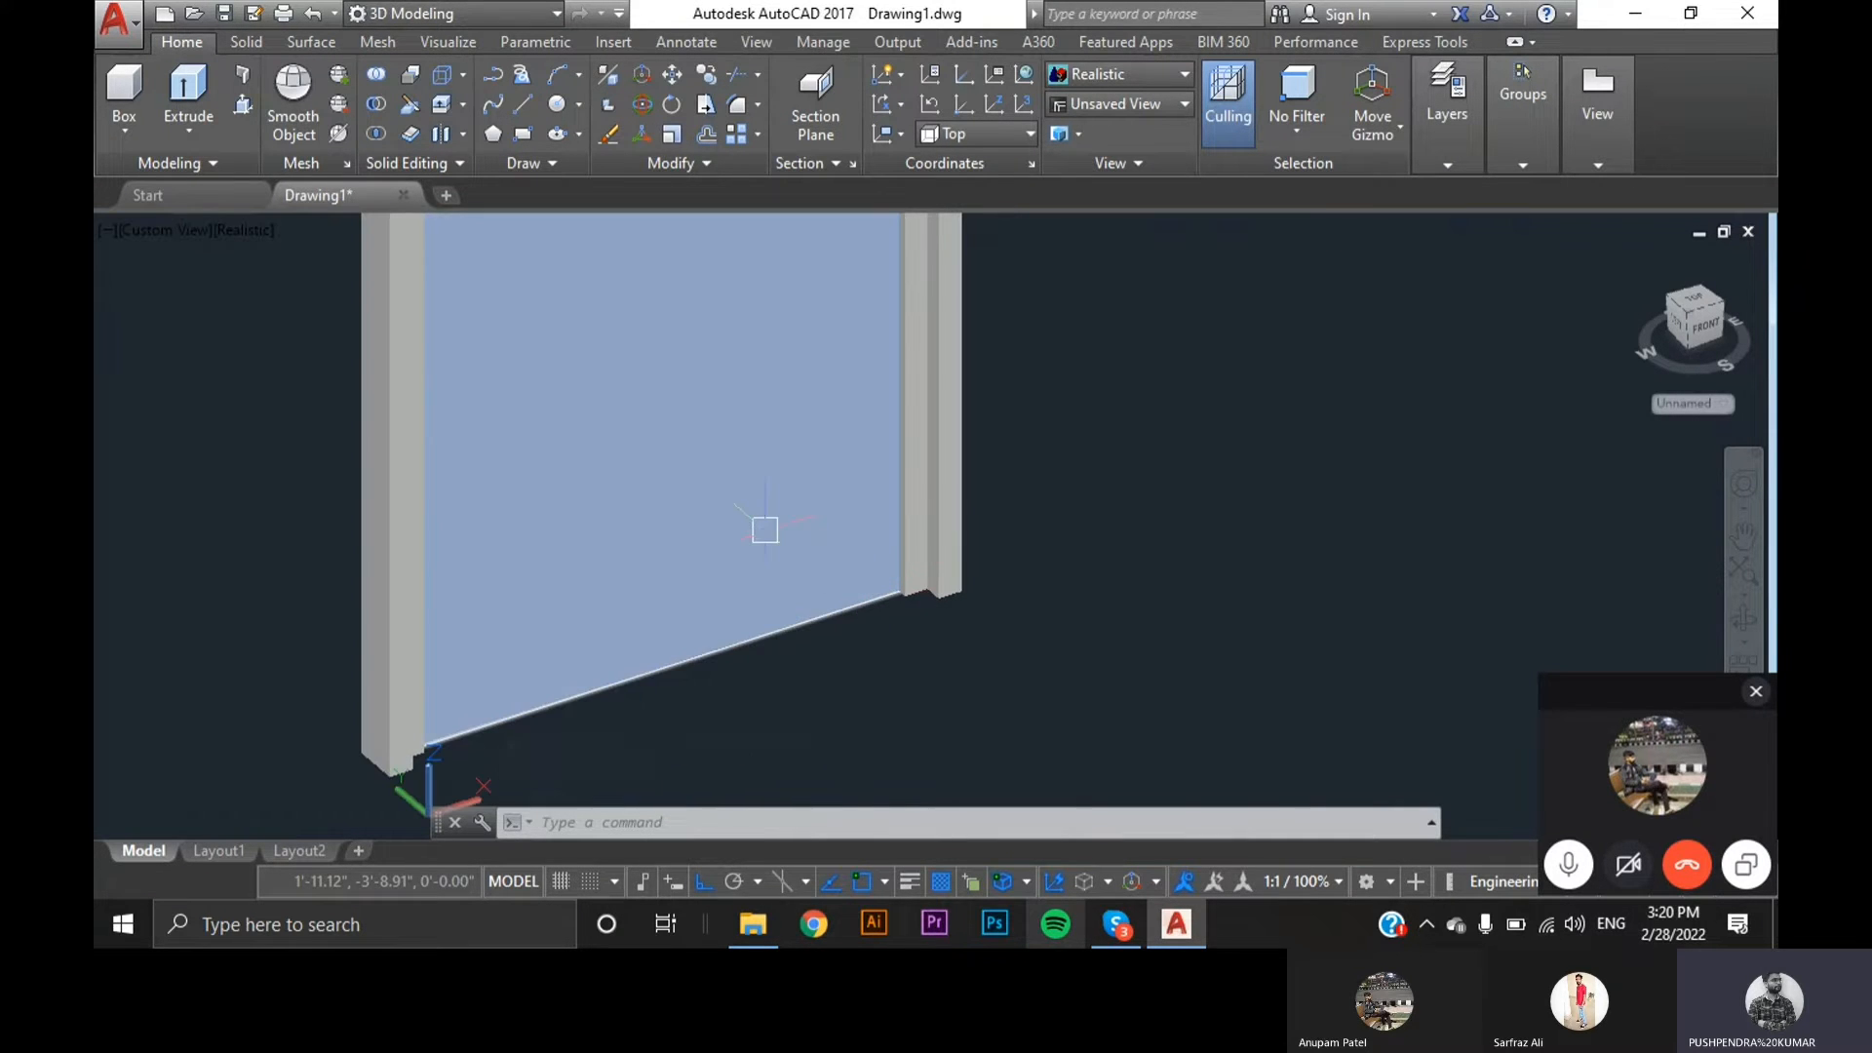
pyautogui.click(765, 529)
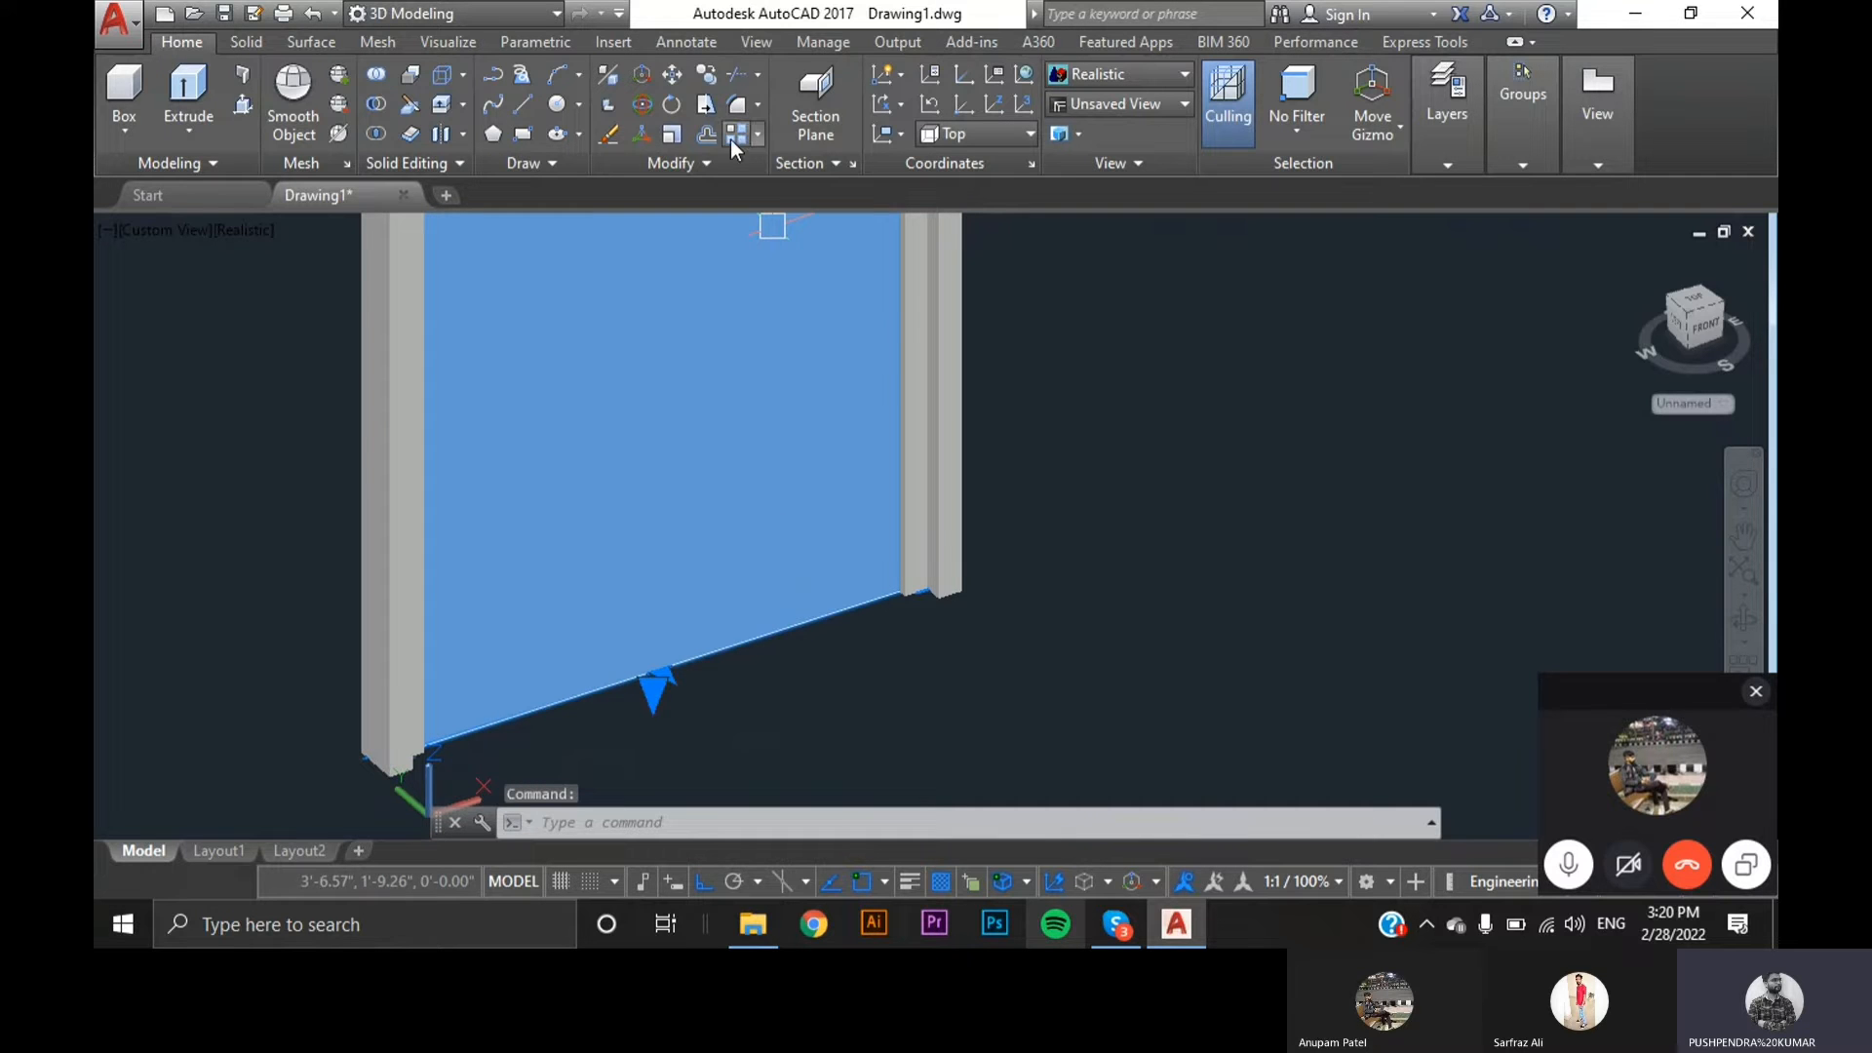
pyautogui.click(648, 98)
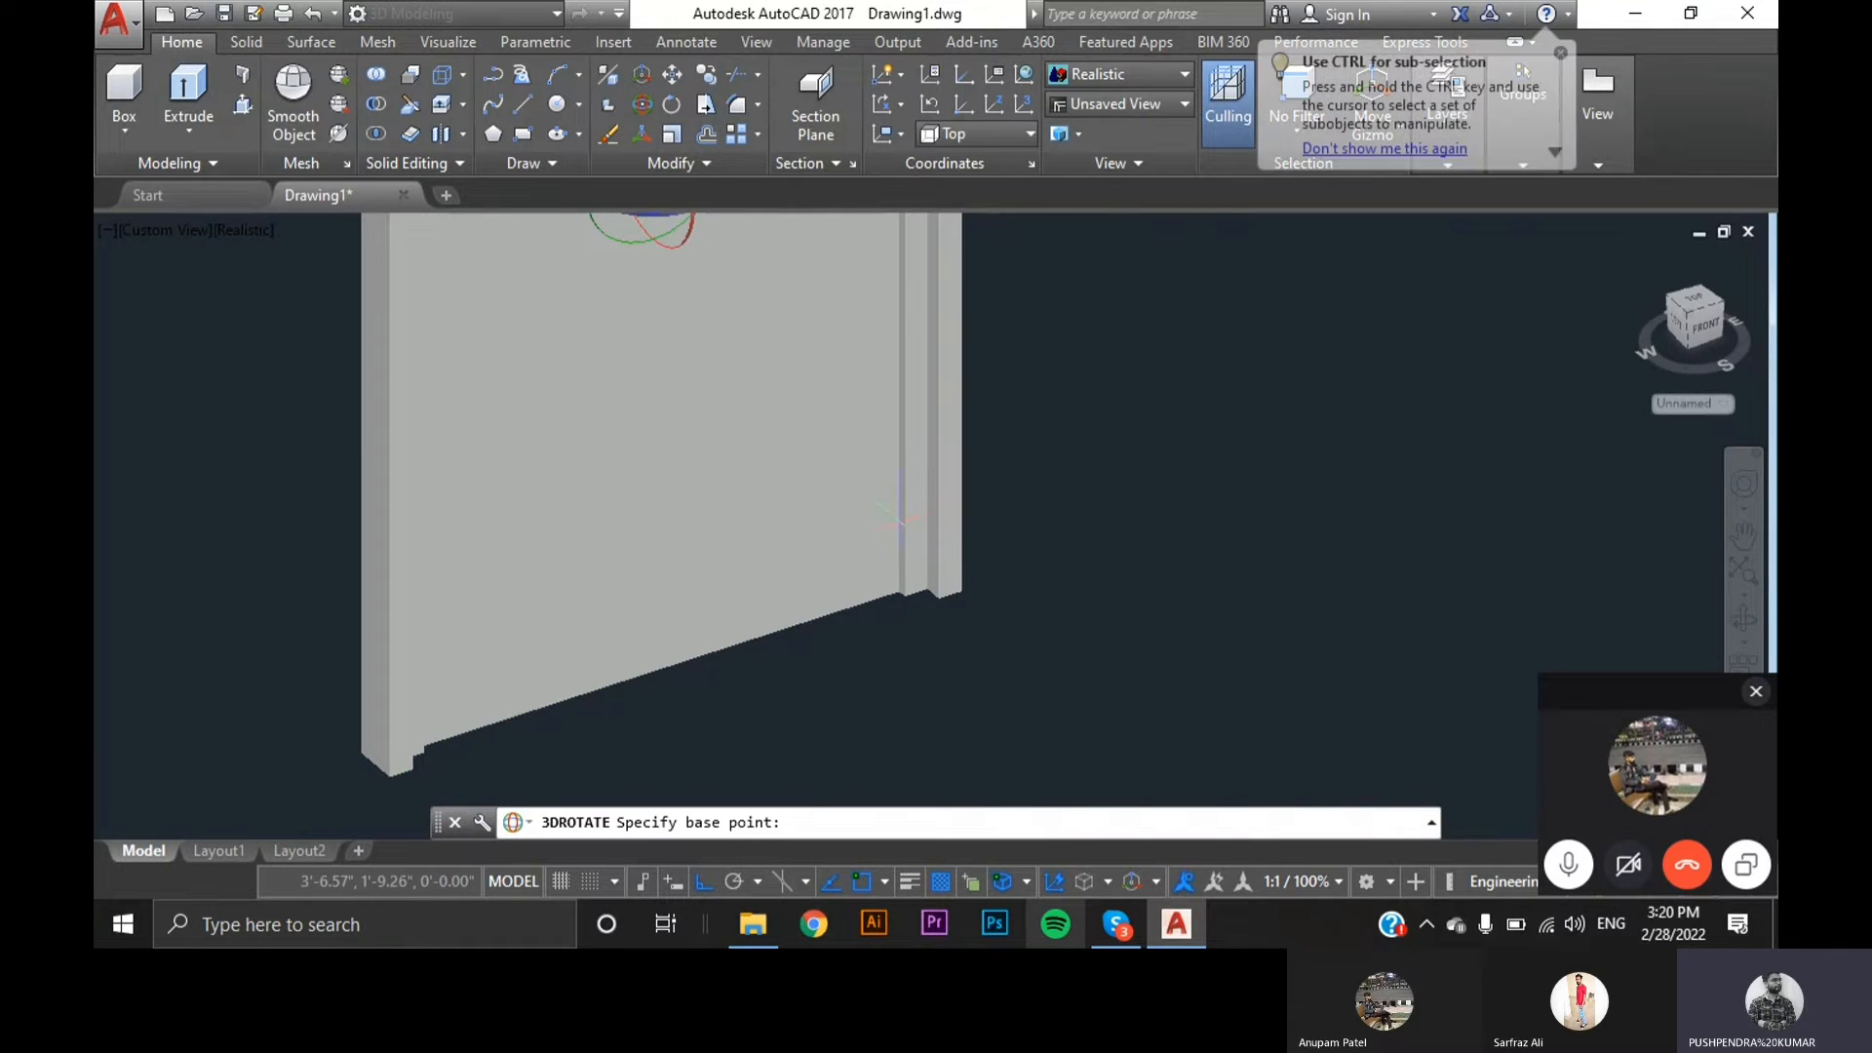
pyautogui.scroll(5, 912, 602)
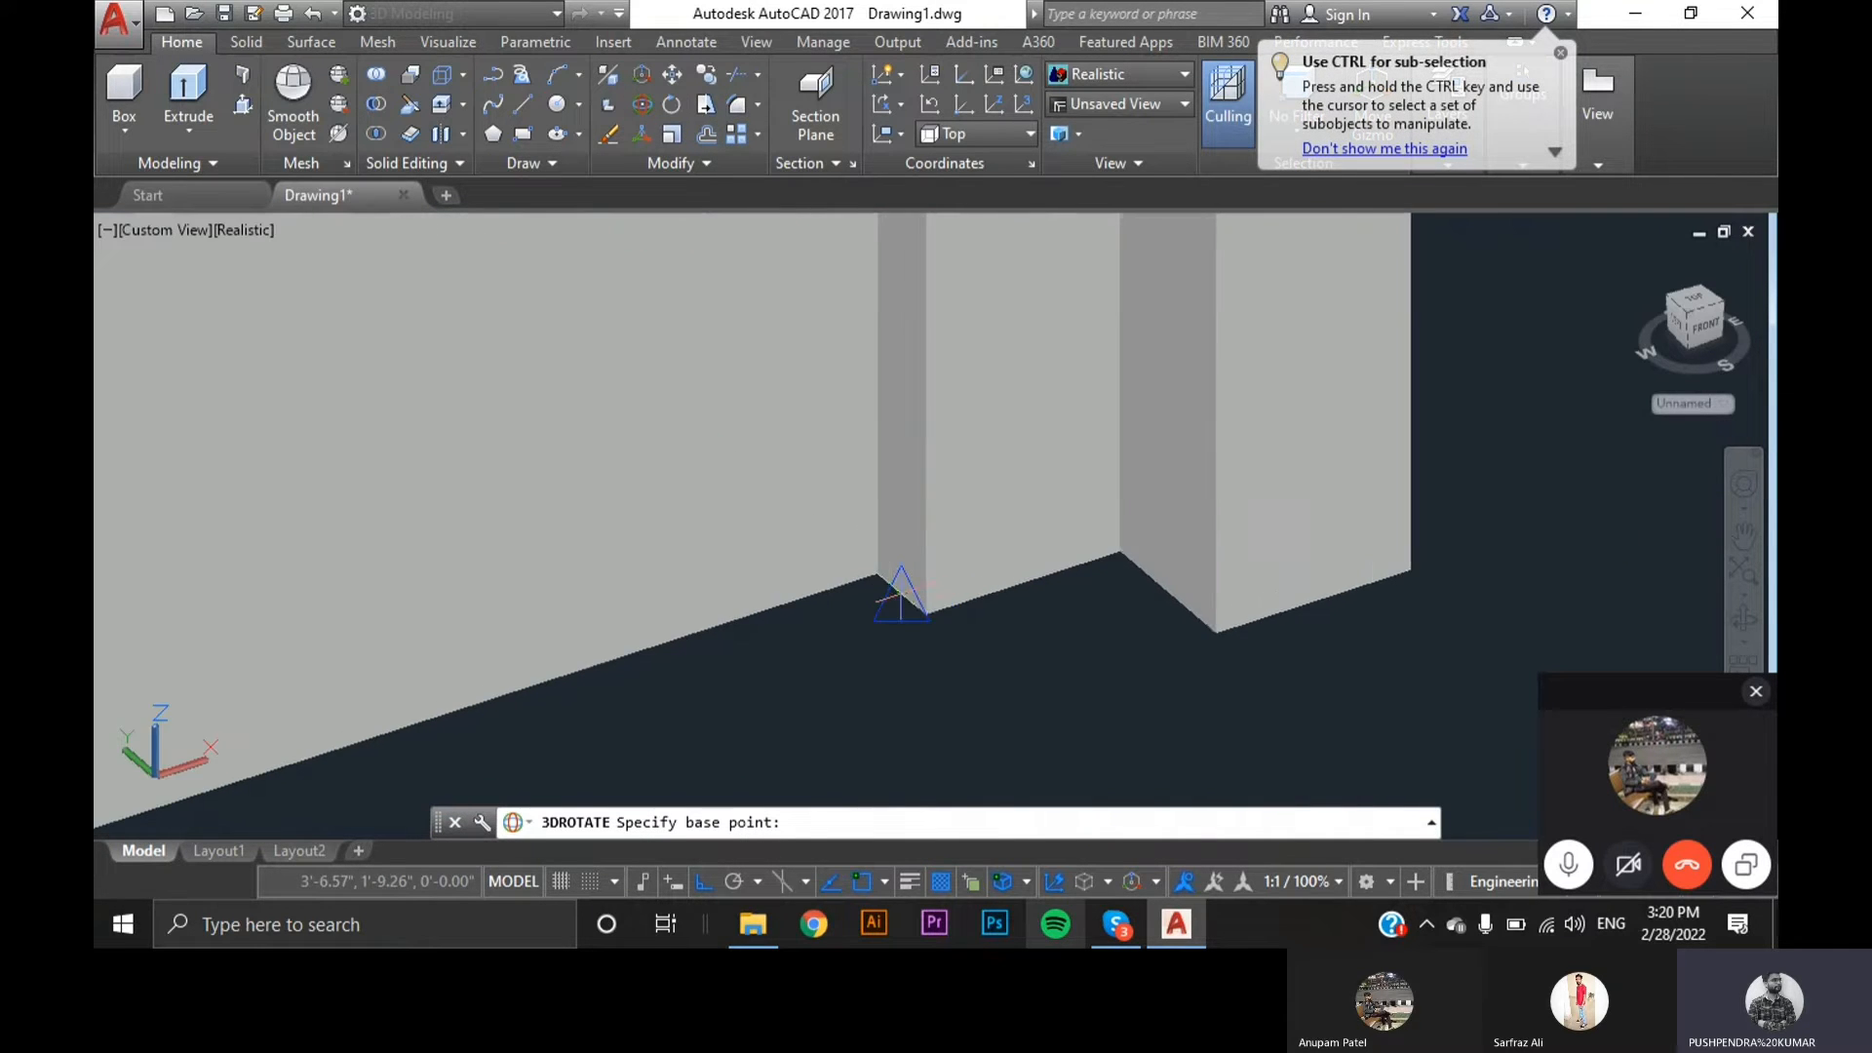
pyautogui.scroll(2, 902, 596)
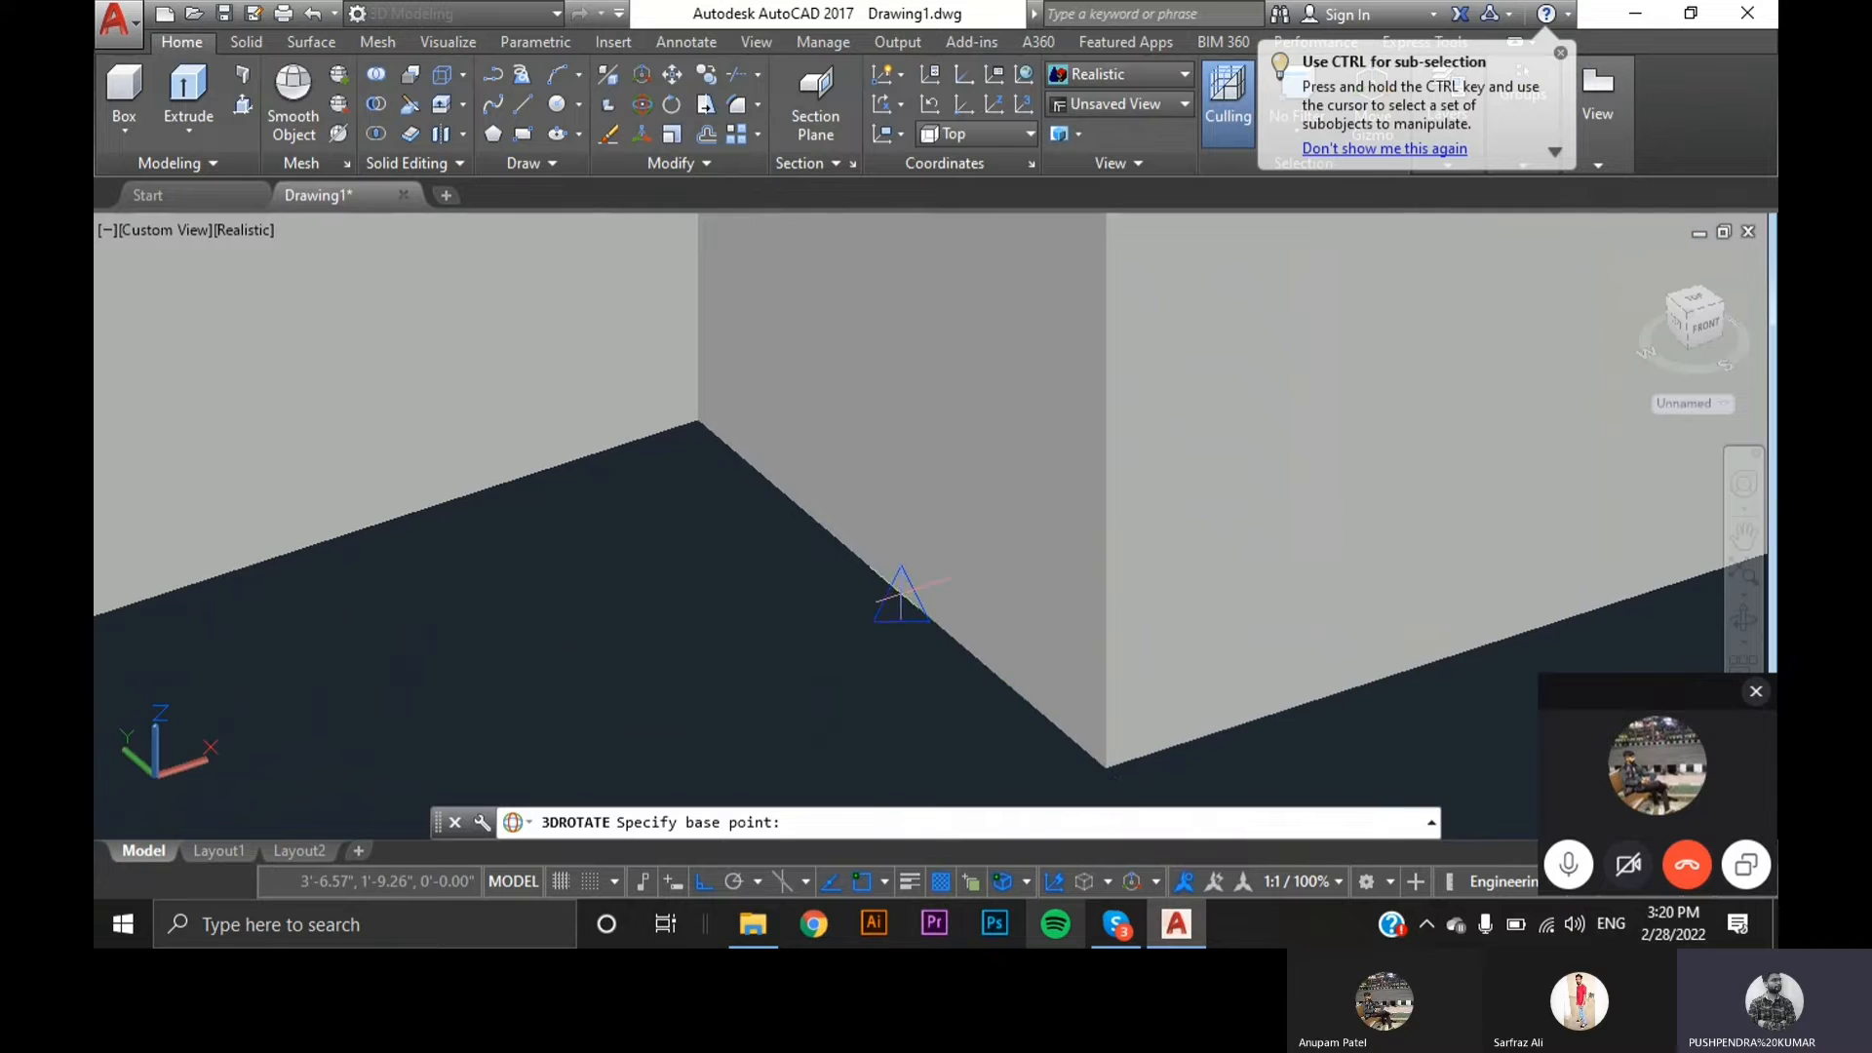
pyautogui.click(698, 420)
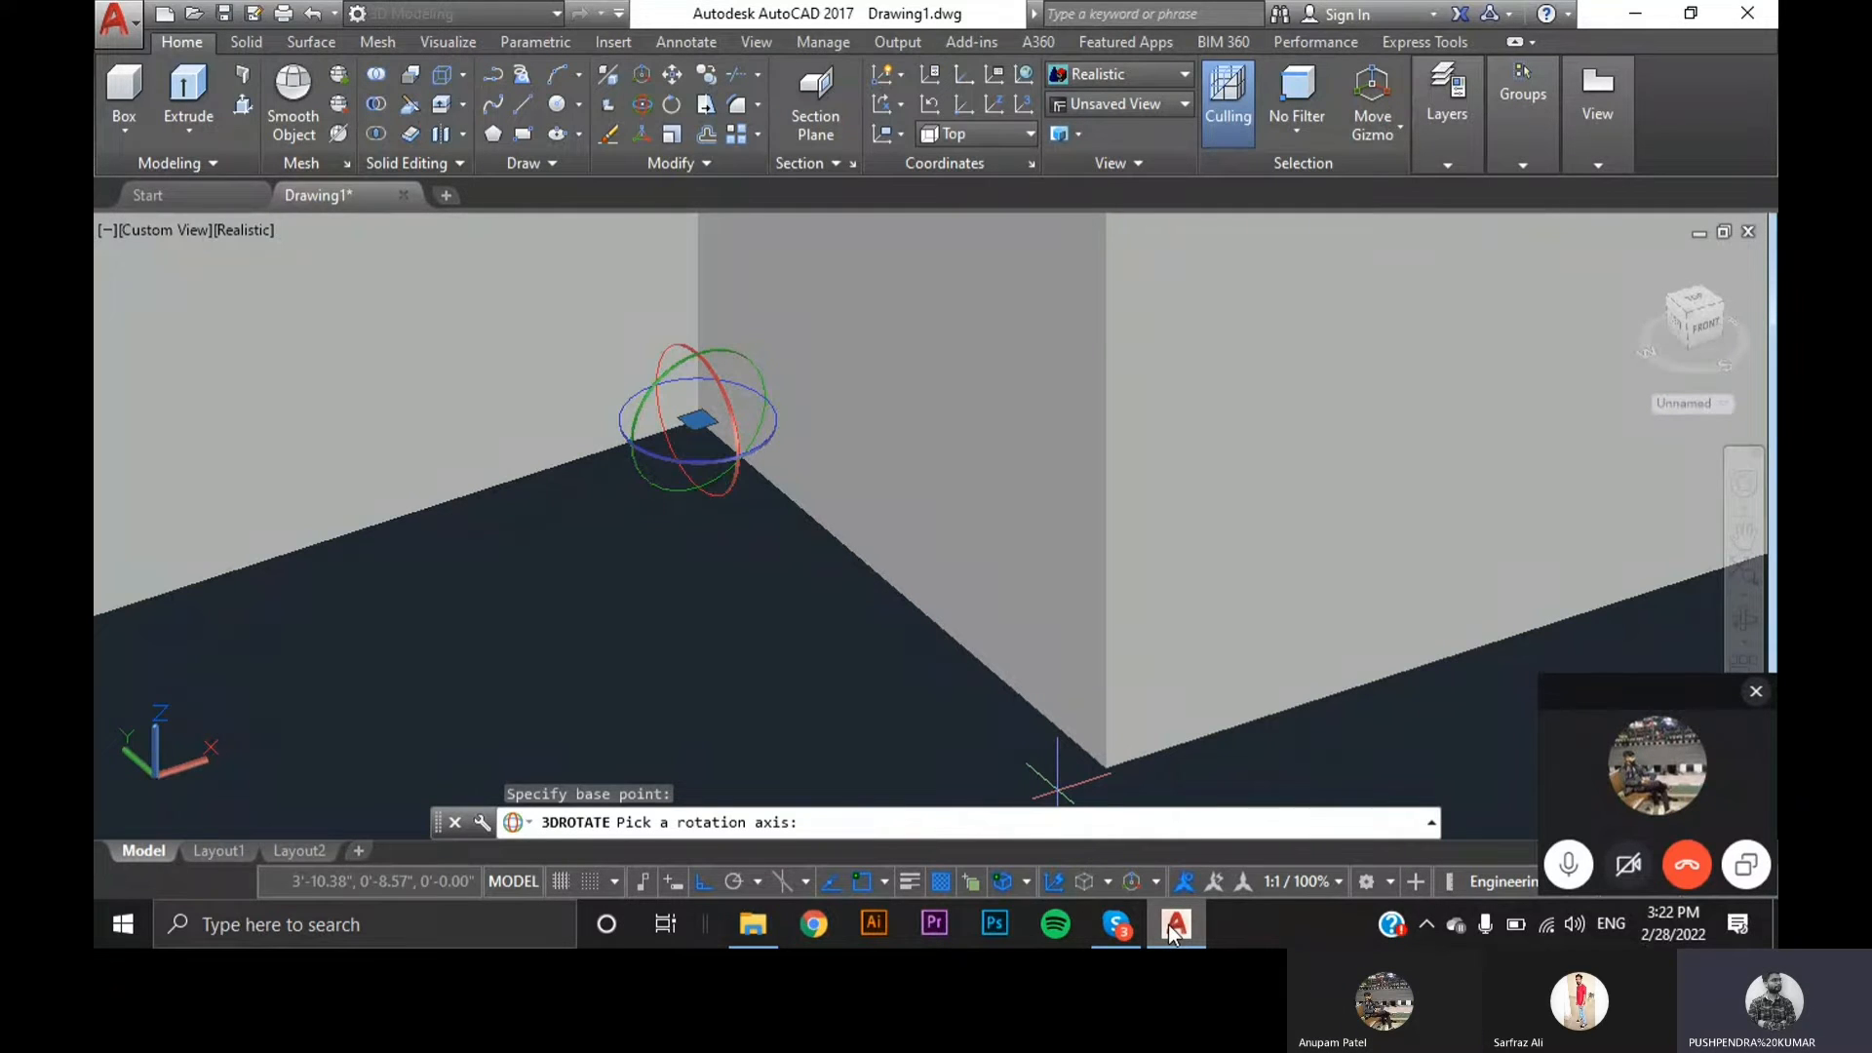
pyautogui.click(1092, 921)
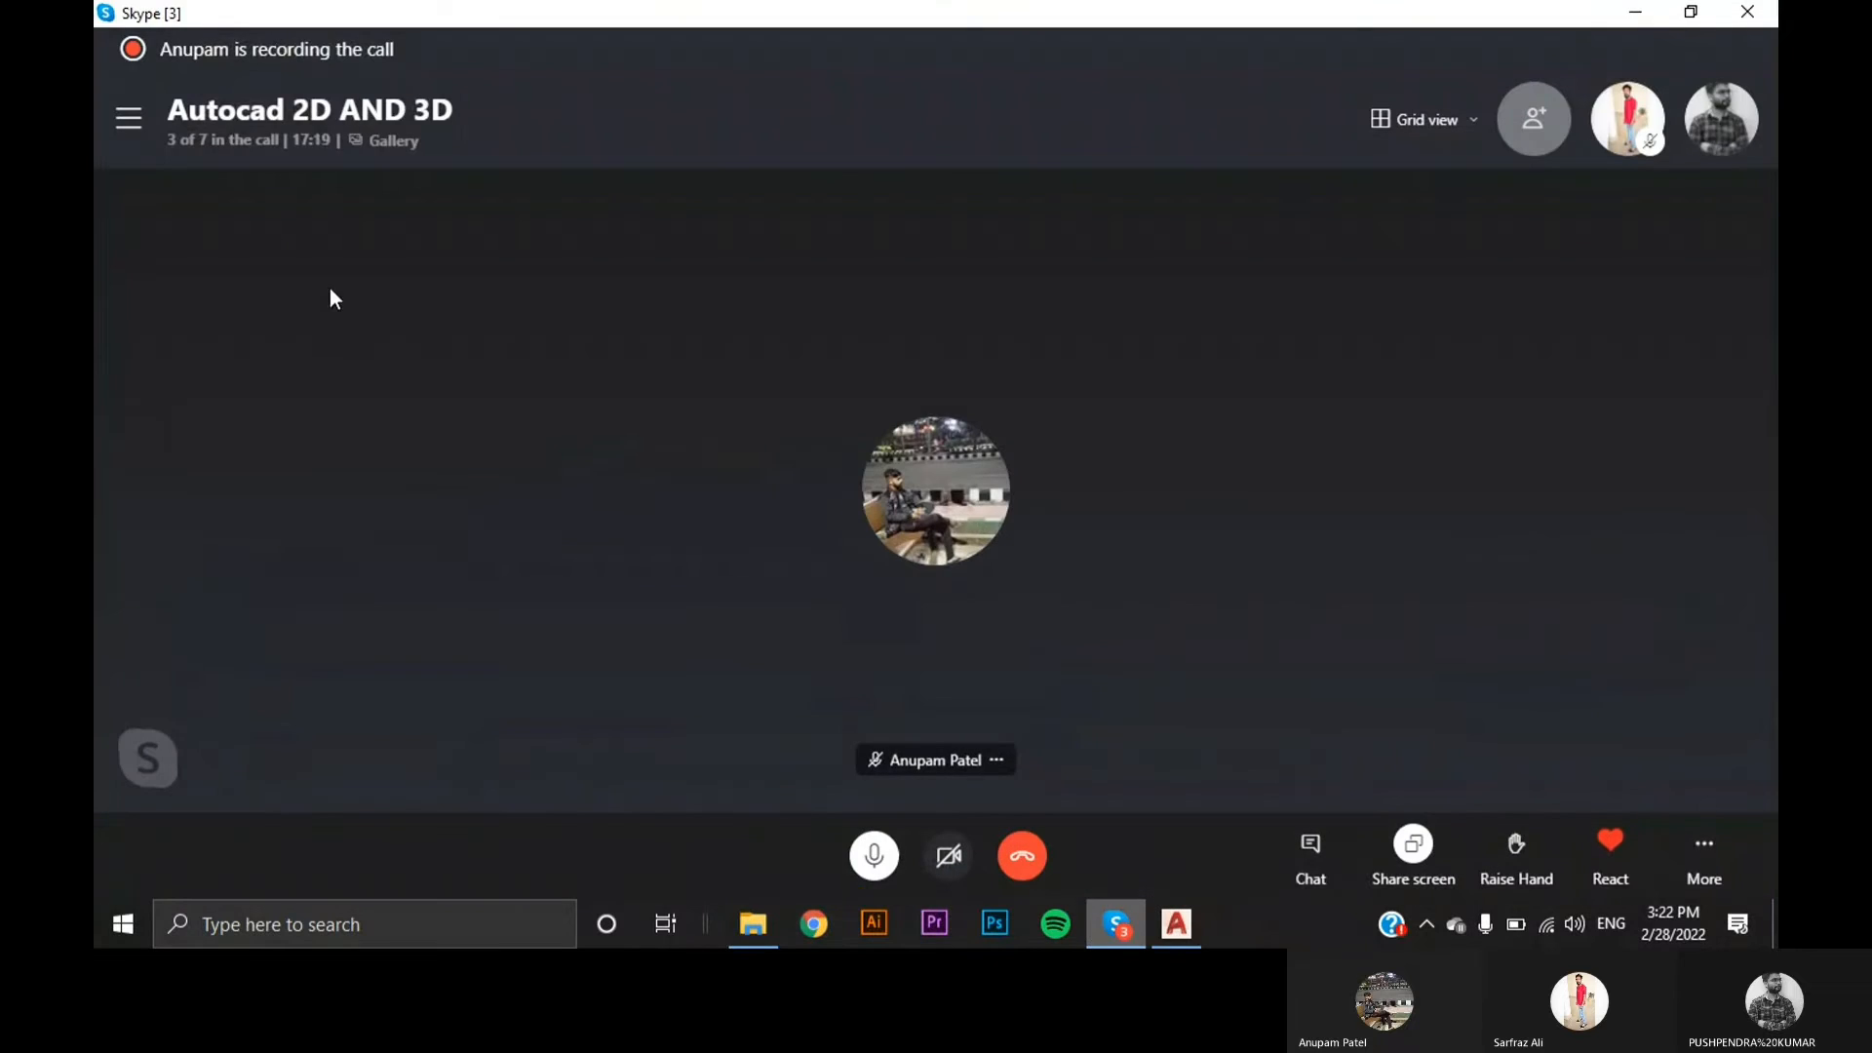
pyautogui.click(1635, 12)
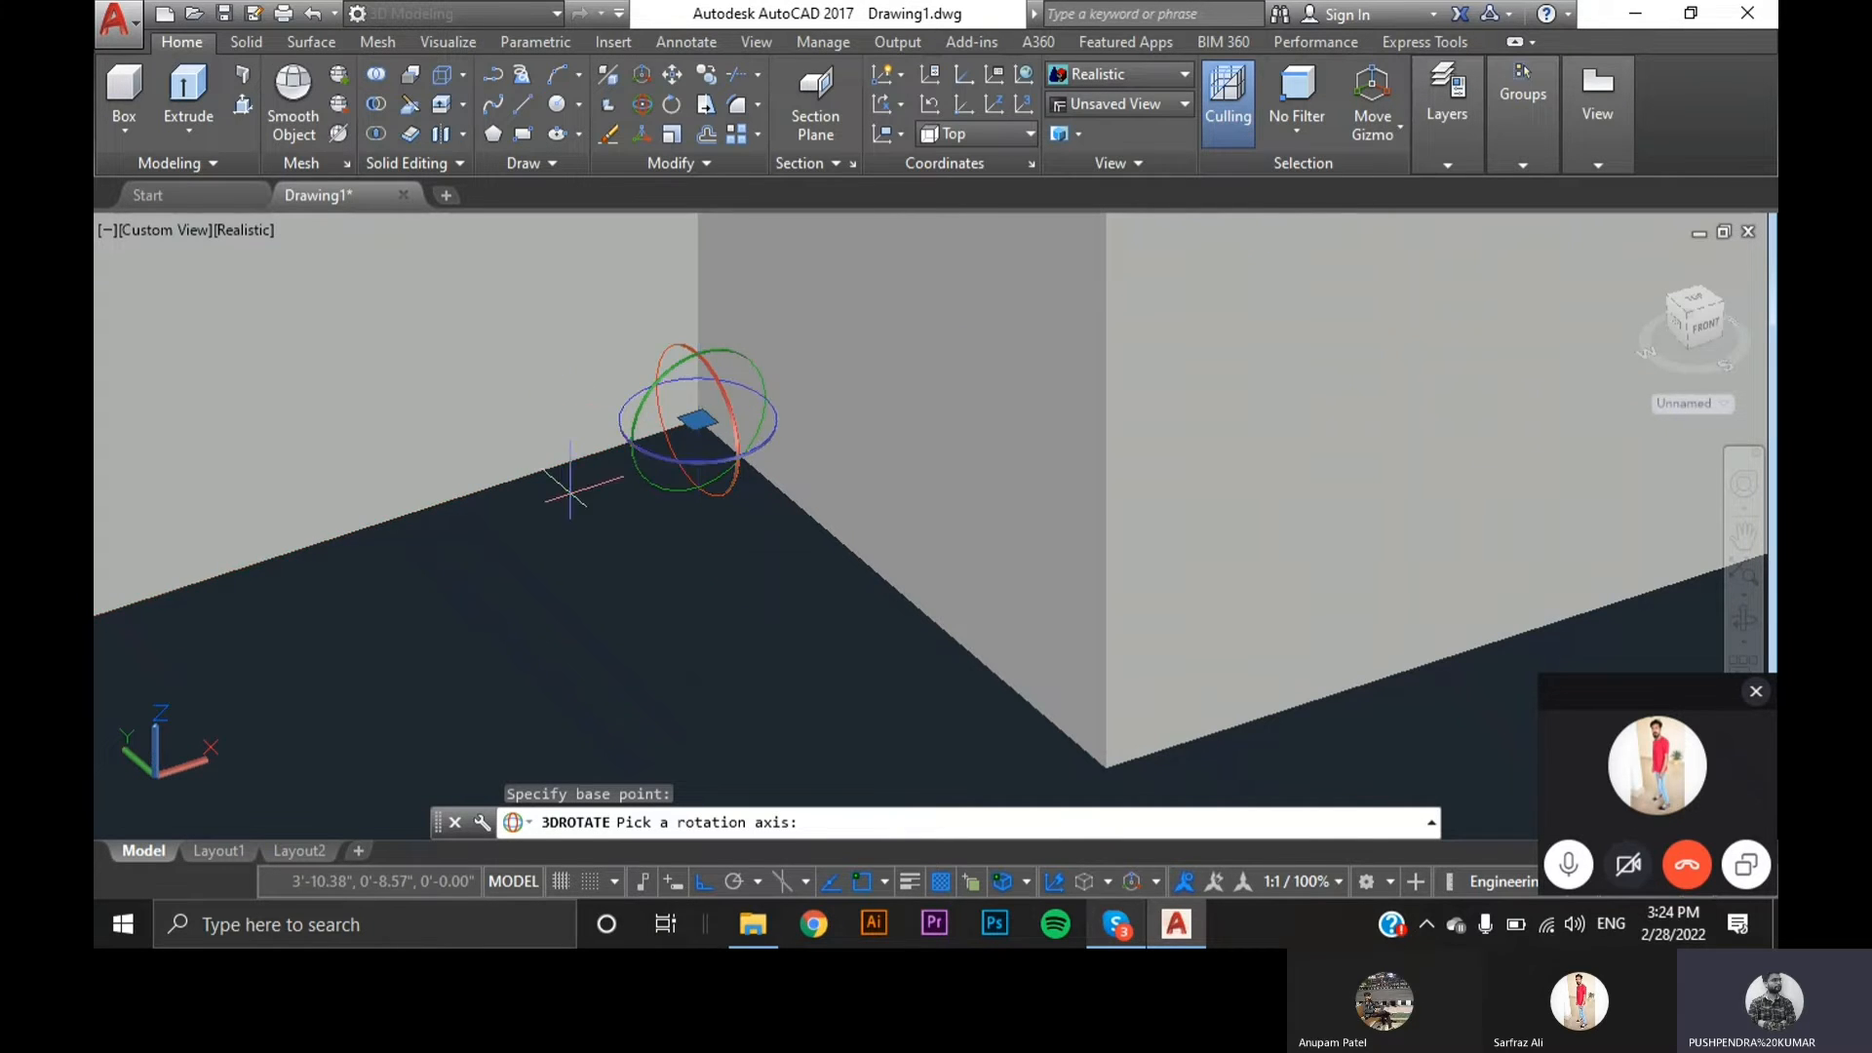
# - Try to rotate the door panel about the X axis through its lower corner
pyautogui.scroll(-4, 565, 493)
pyautogui.scroll(-5, 643, 493)
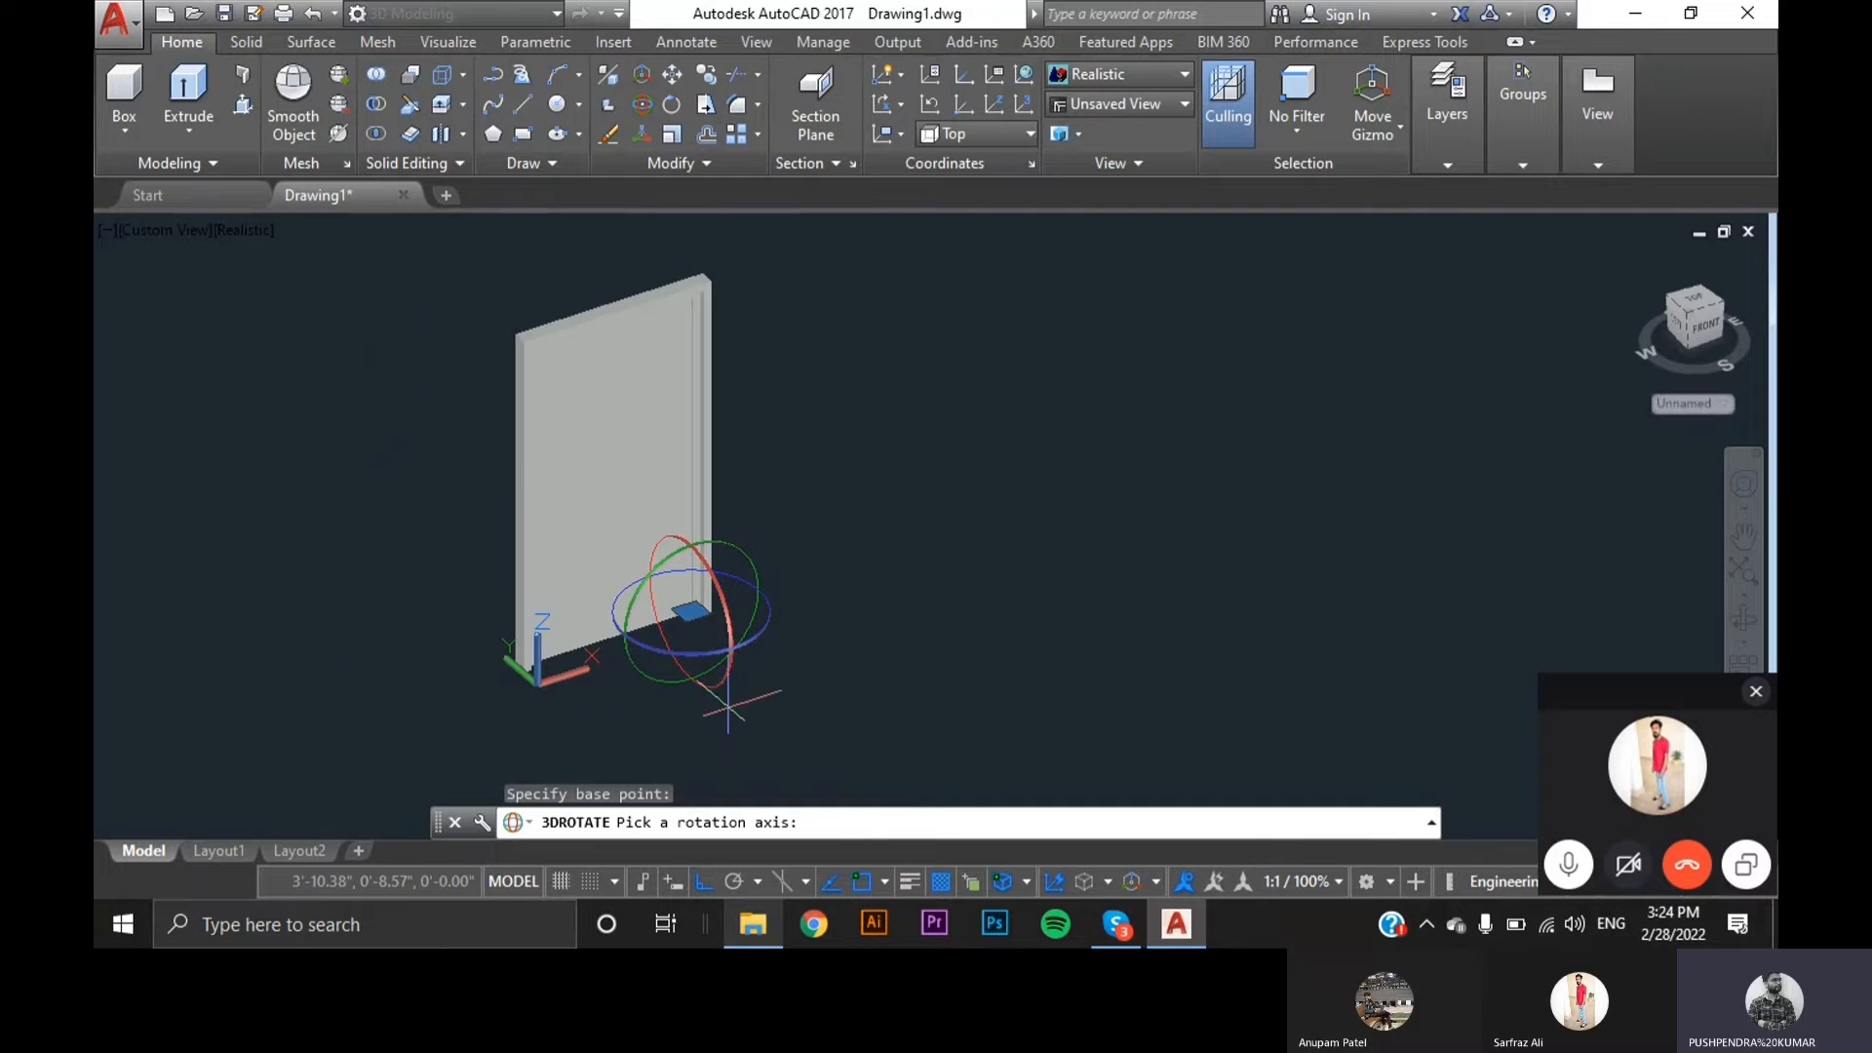
pyautogui.scroll(5, 729, 691)
pyautogui.scroll(-3, 689, 627)
pyautogui.scroll(3, 744, 635)
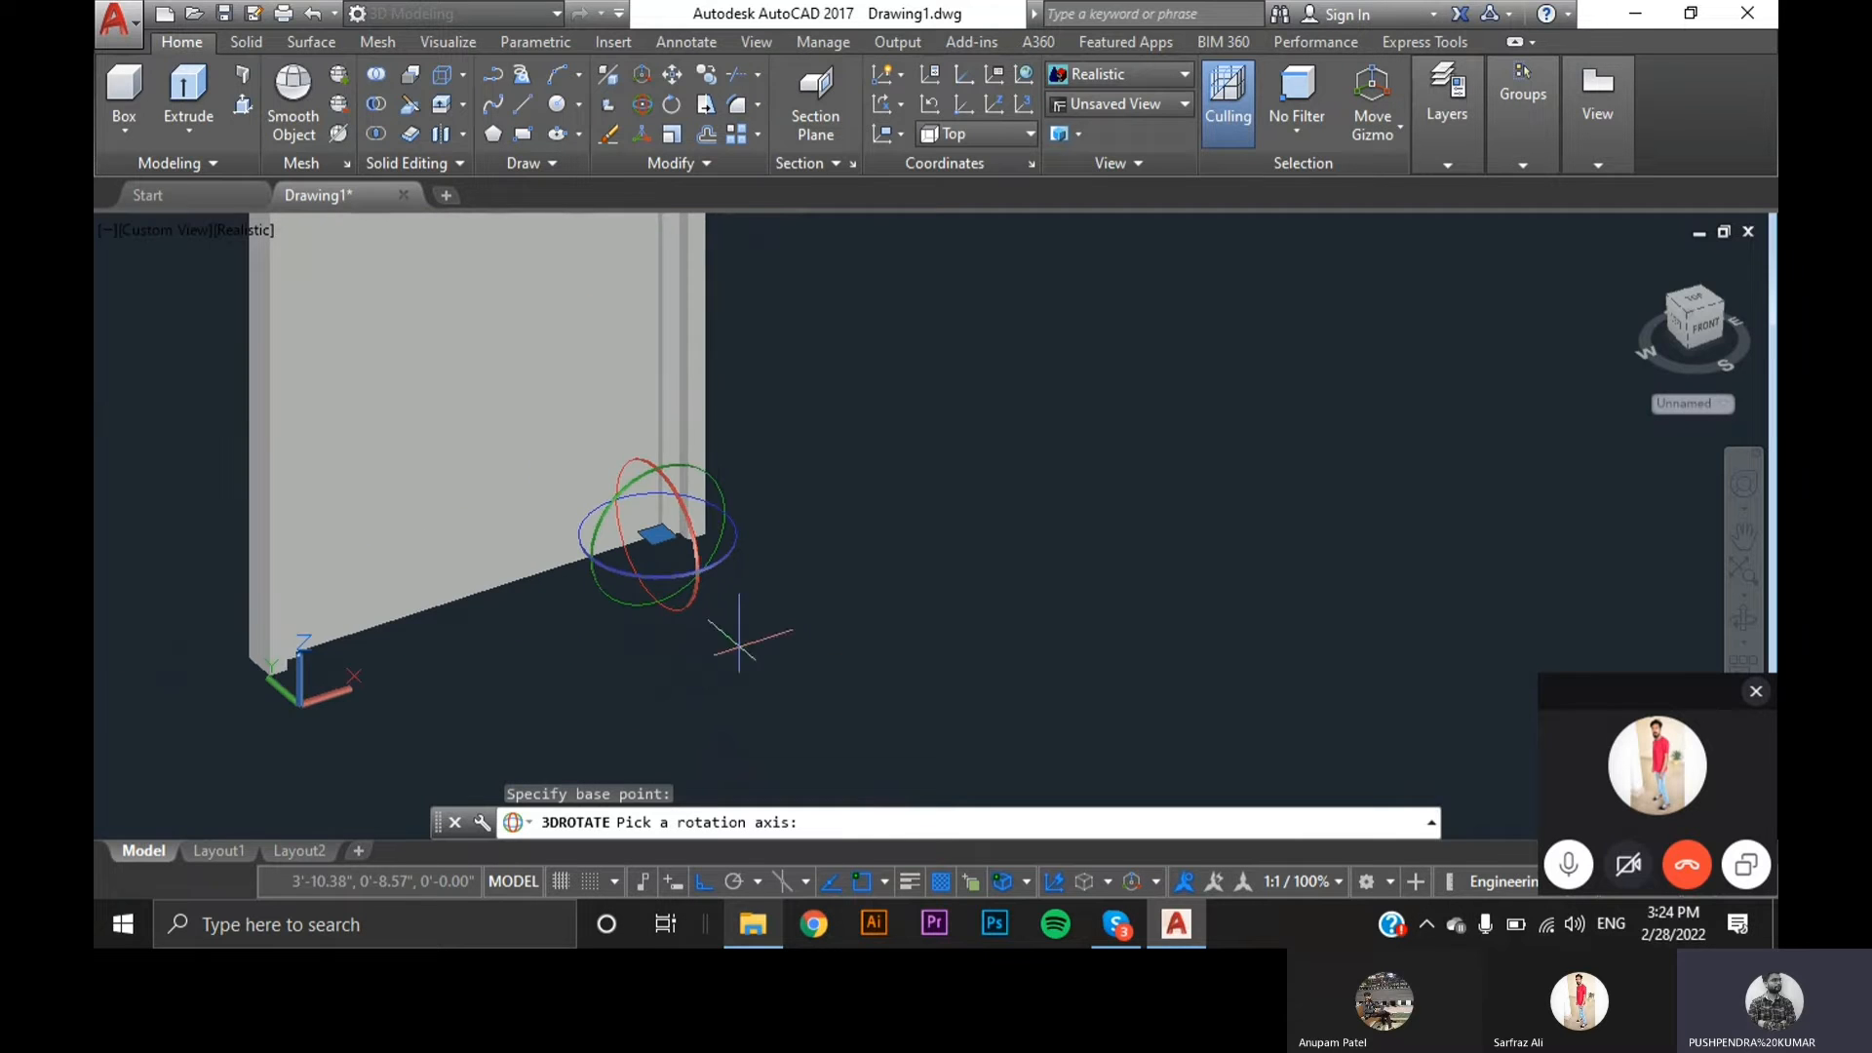
pyautogui.scroll(2, 645, 505)
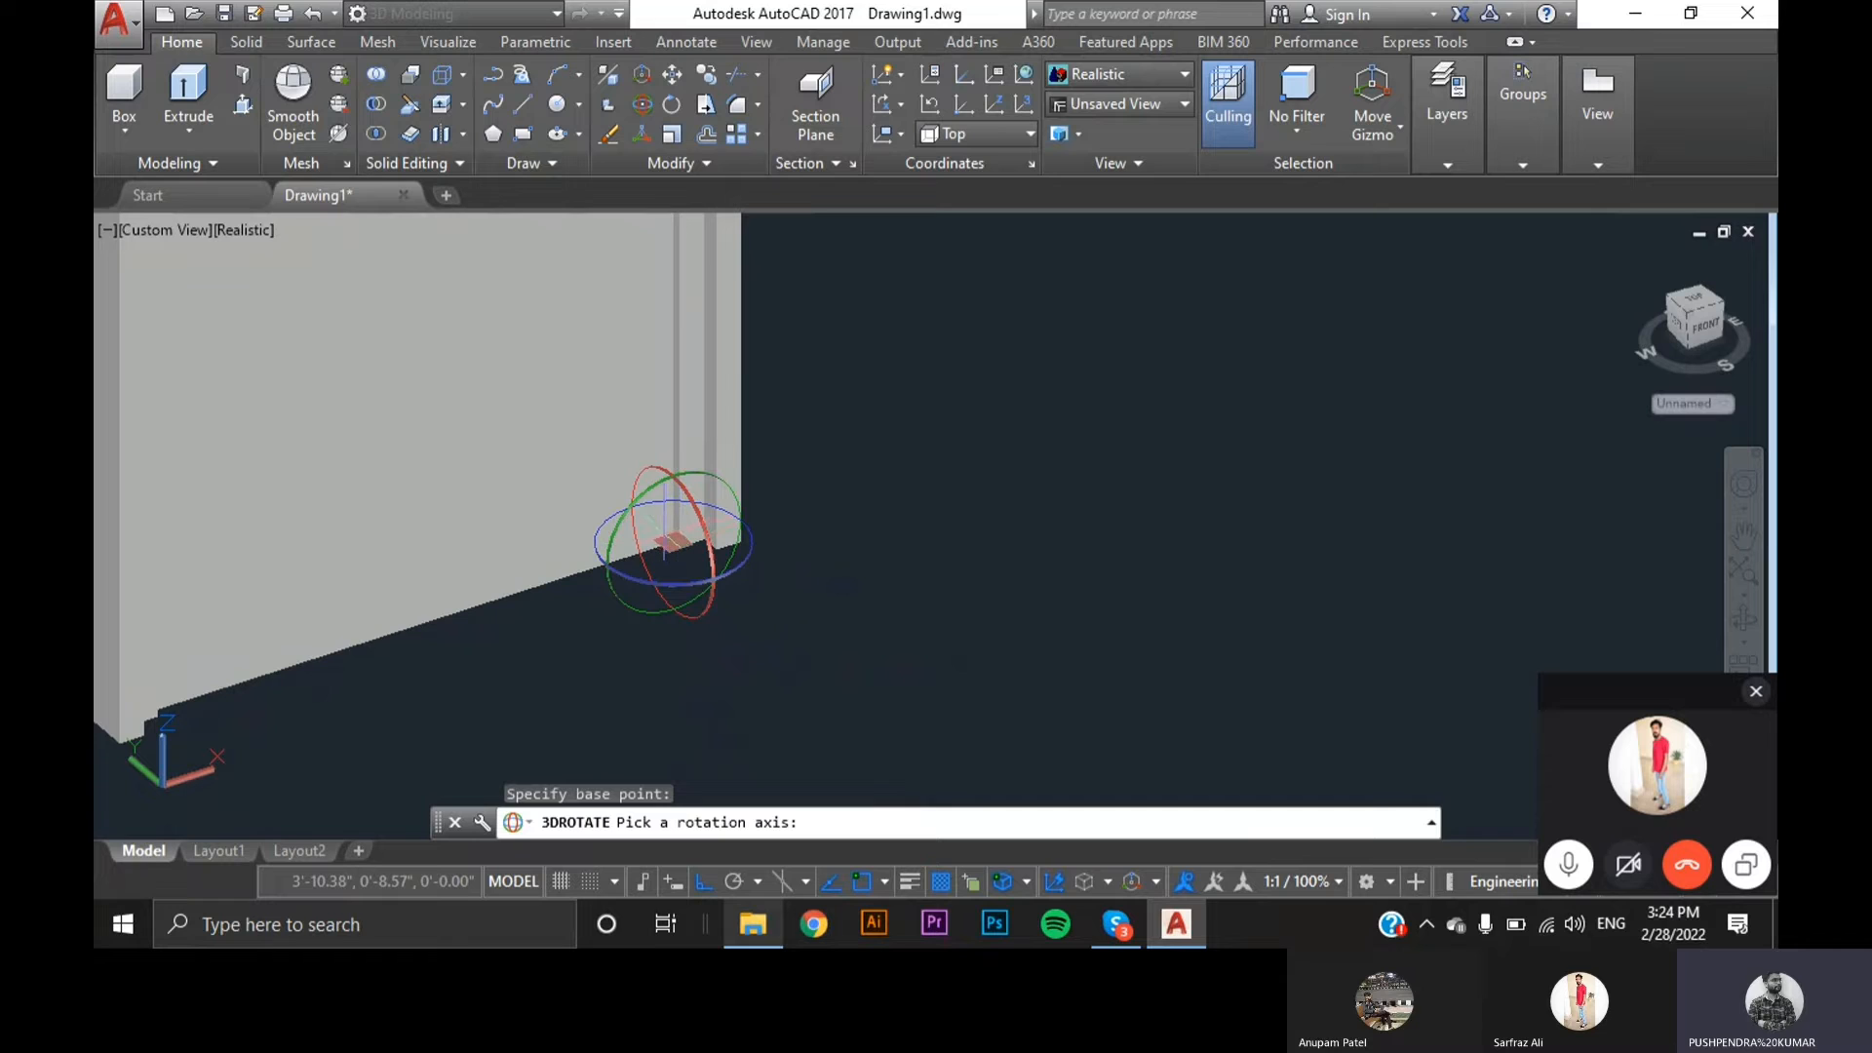
pyautogui.click(712, 582)
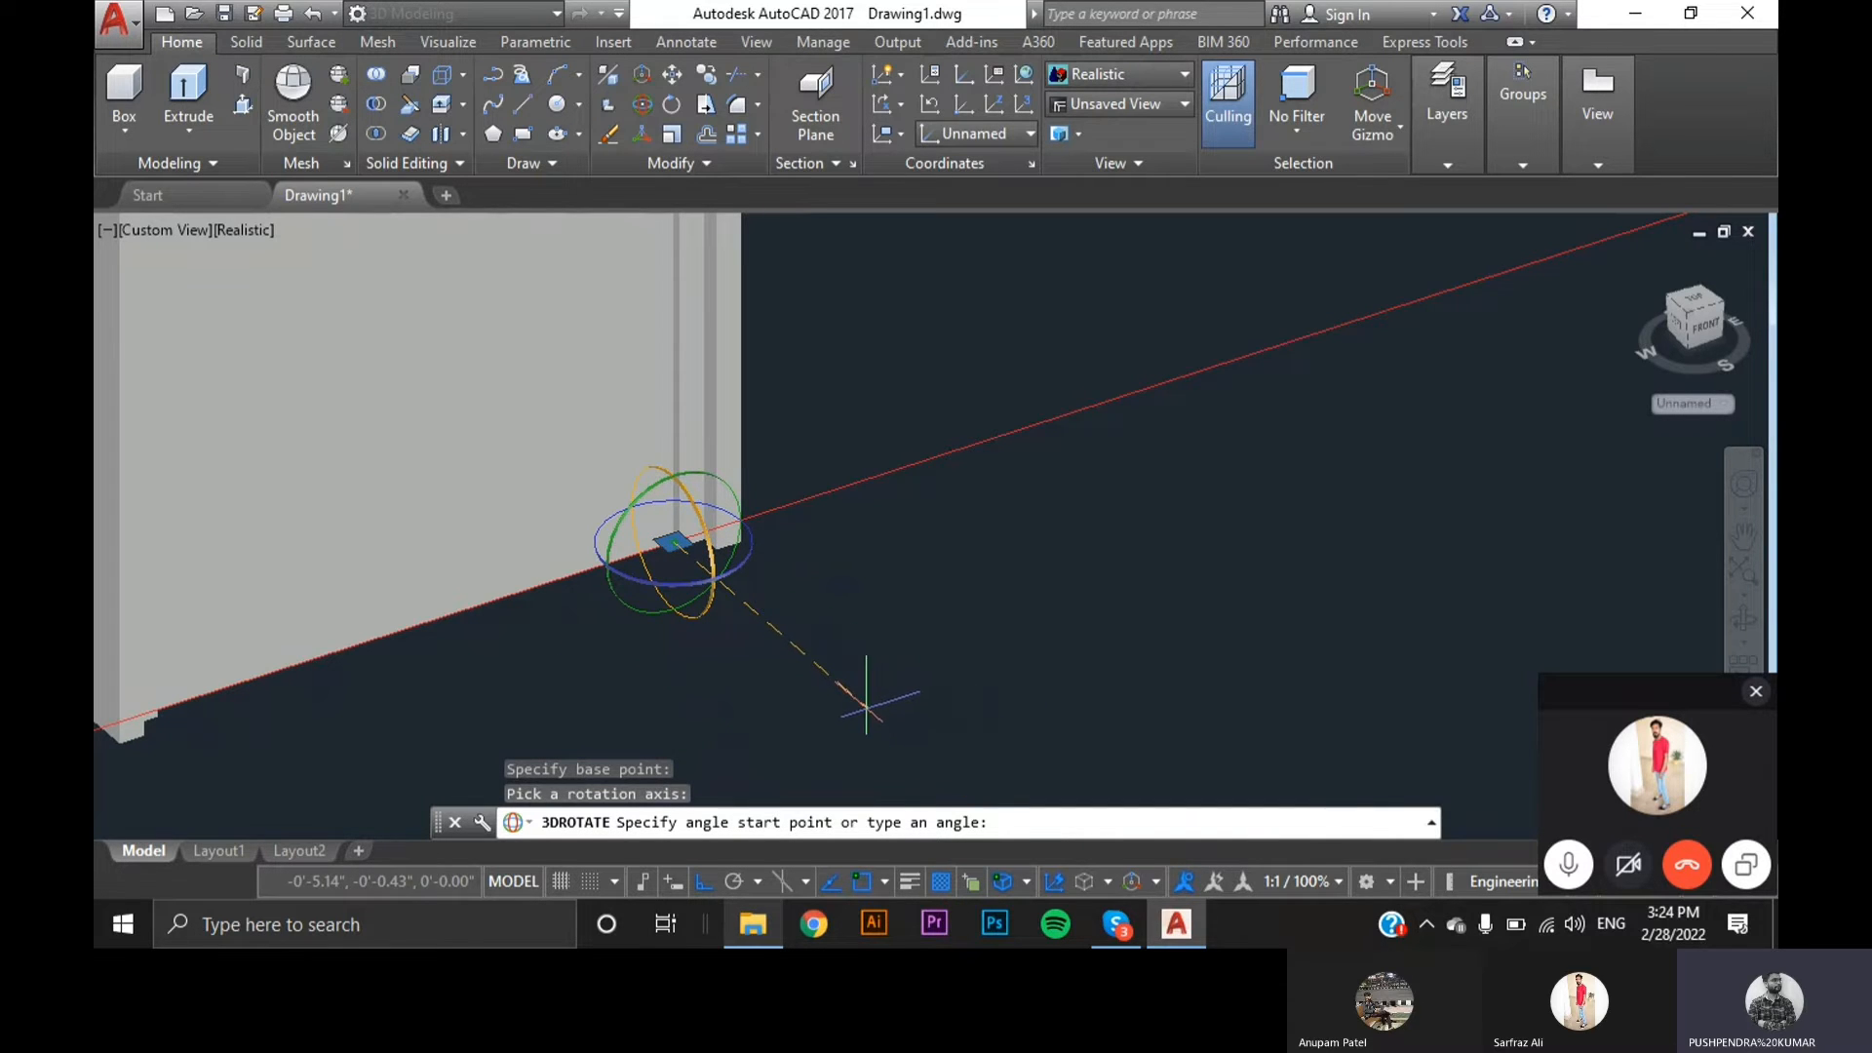
pyautogui.scroll(-5, 866, 694)
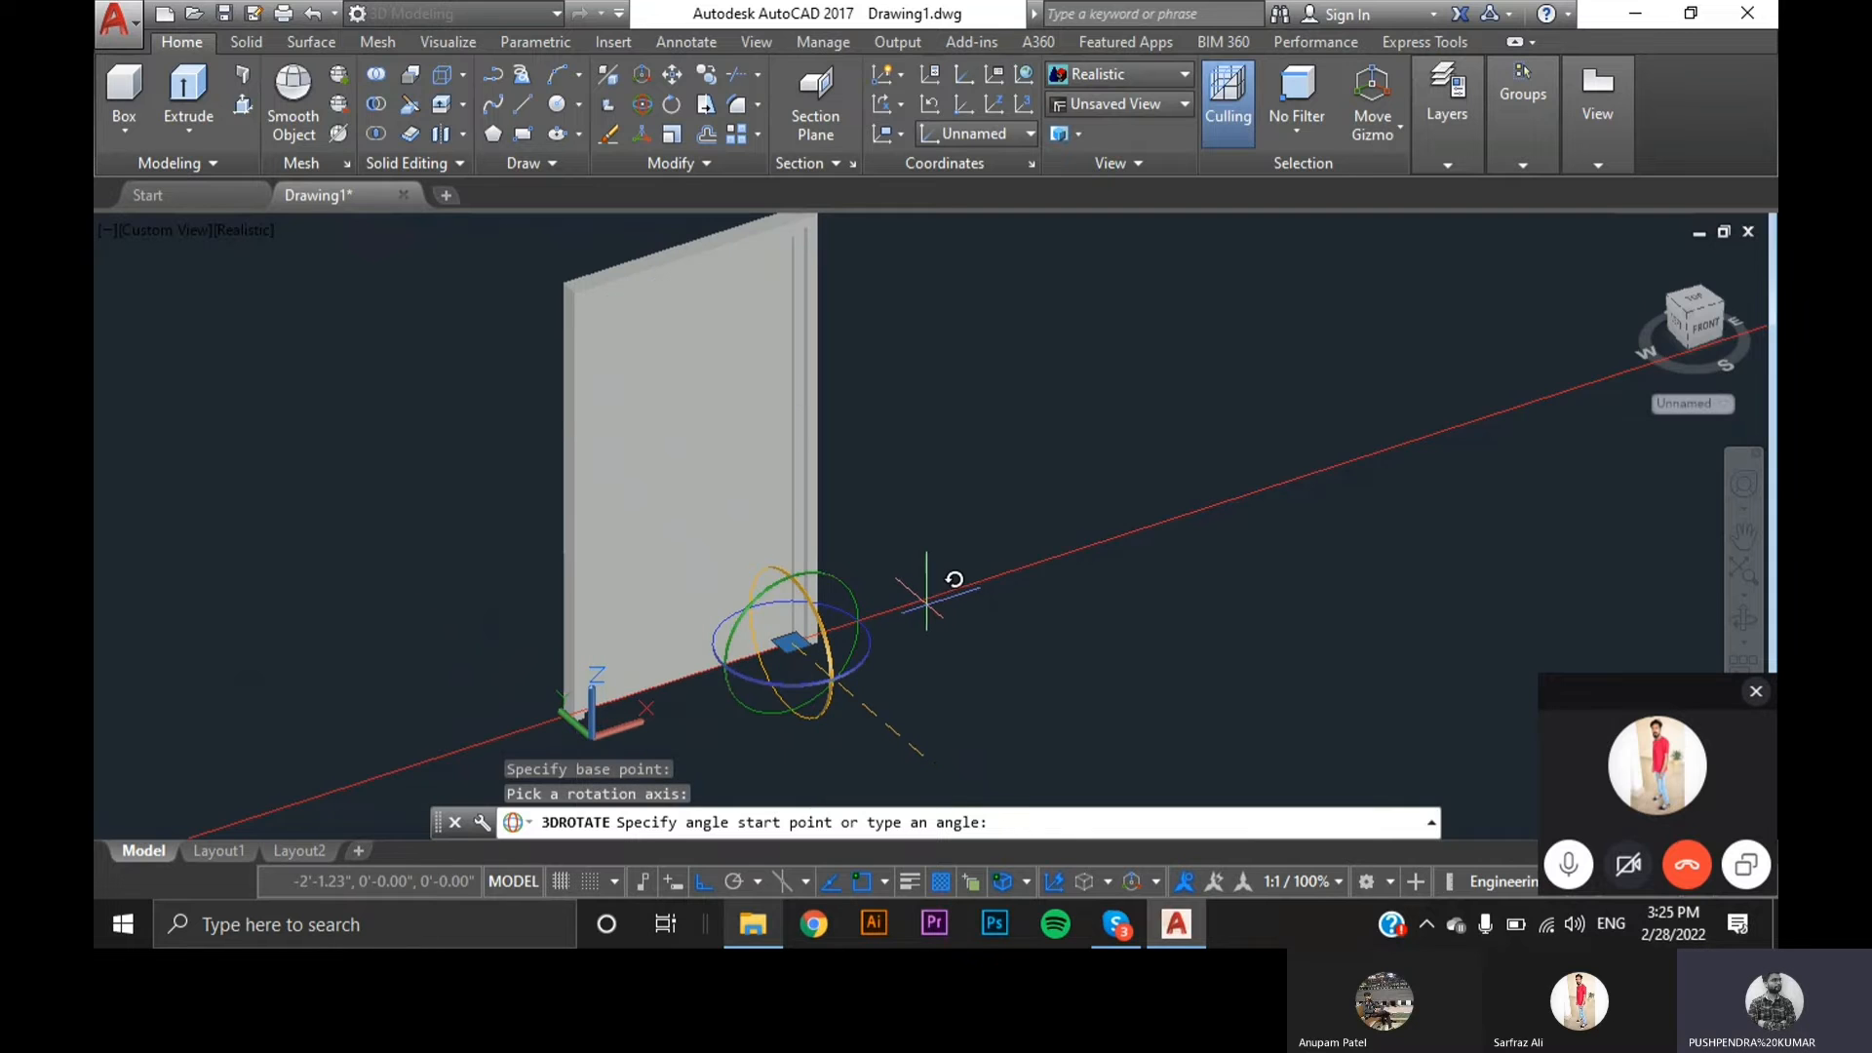
pyautogui.press('Escape')
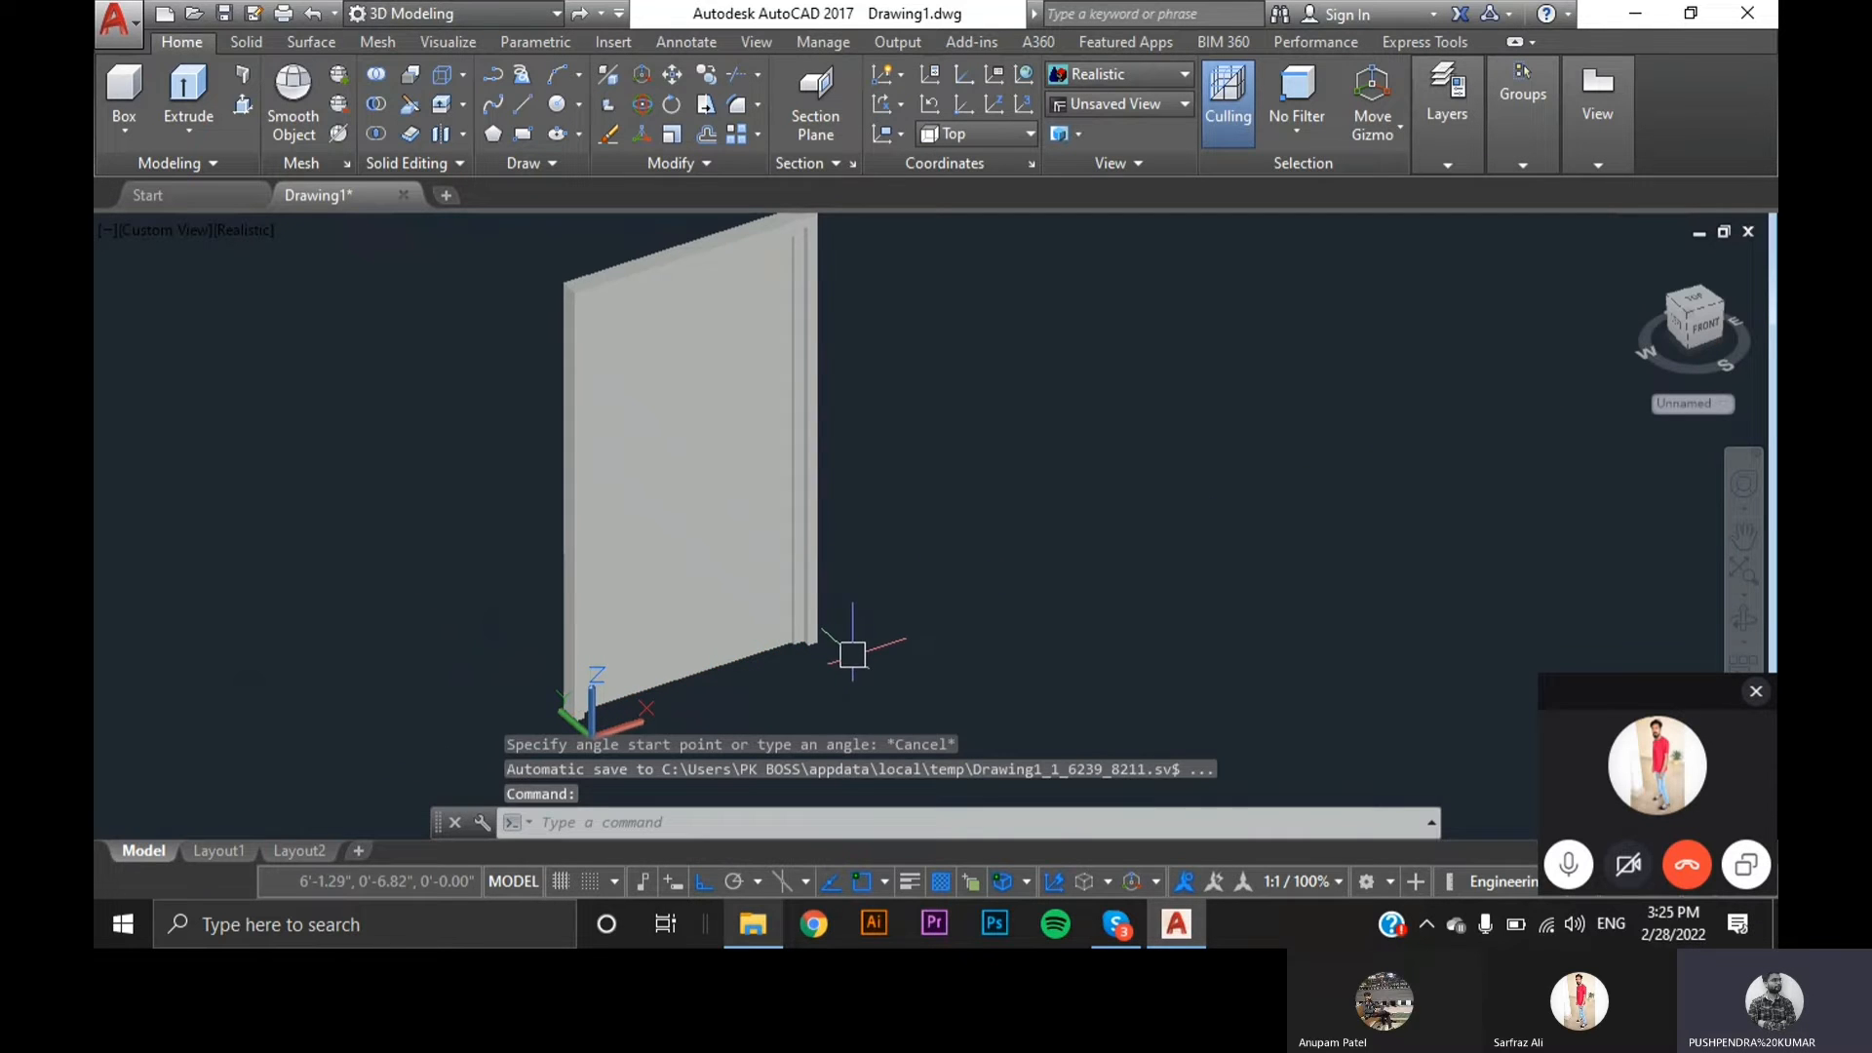
# - Try a 3D Rotate of the door panel about the Y axis, based at its lower corner beside the right-hand post
pyautogui.click(642, 104)
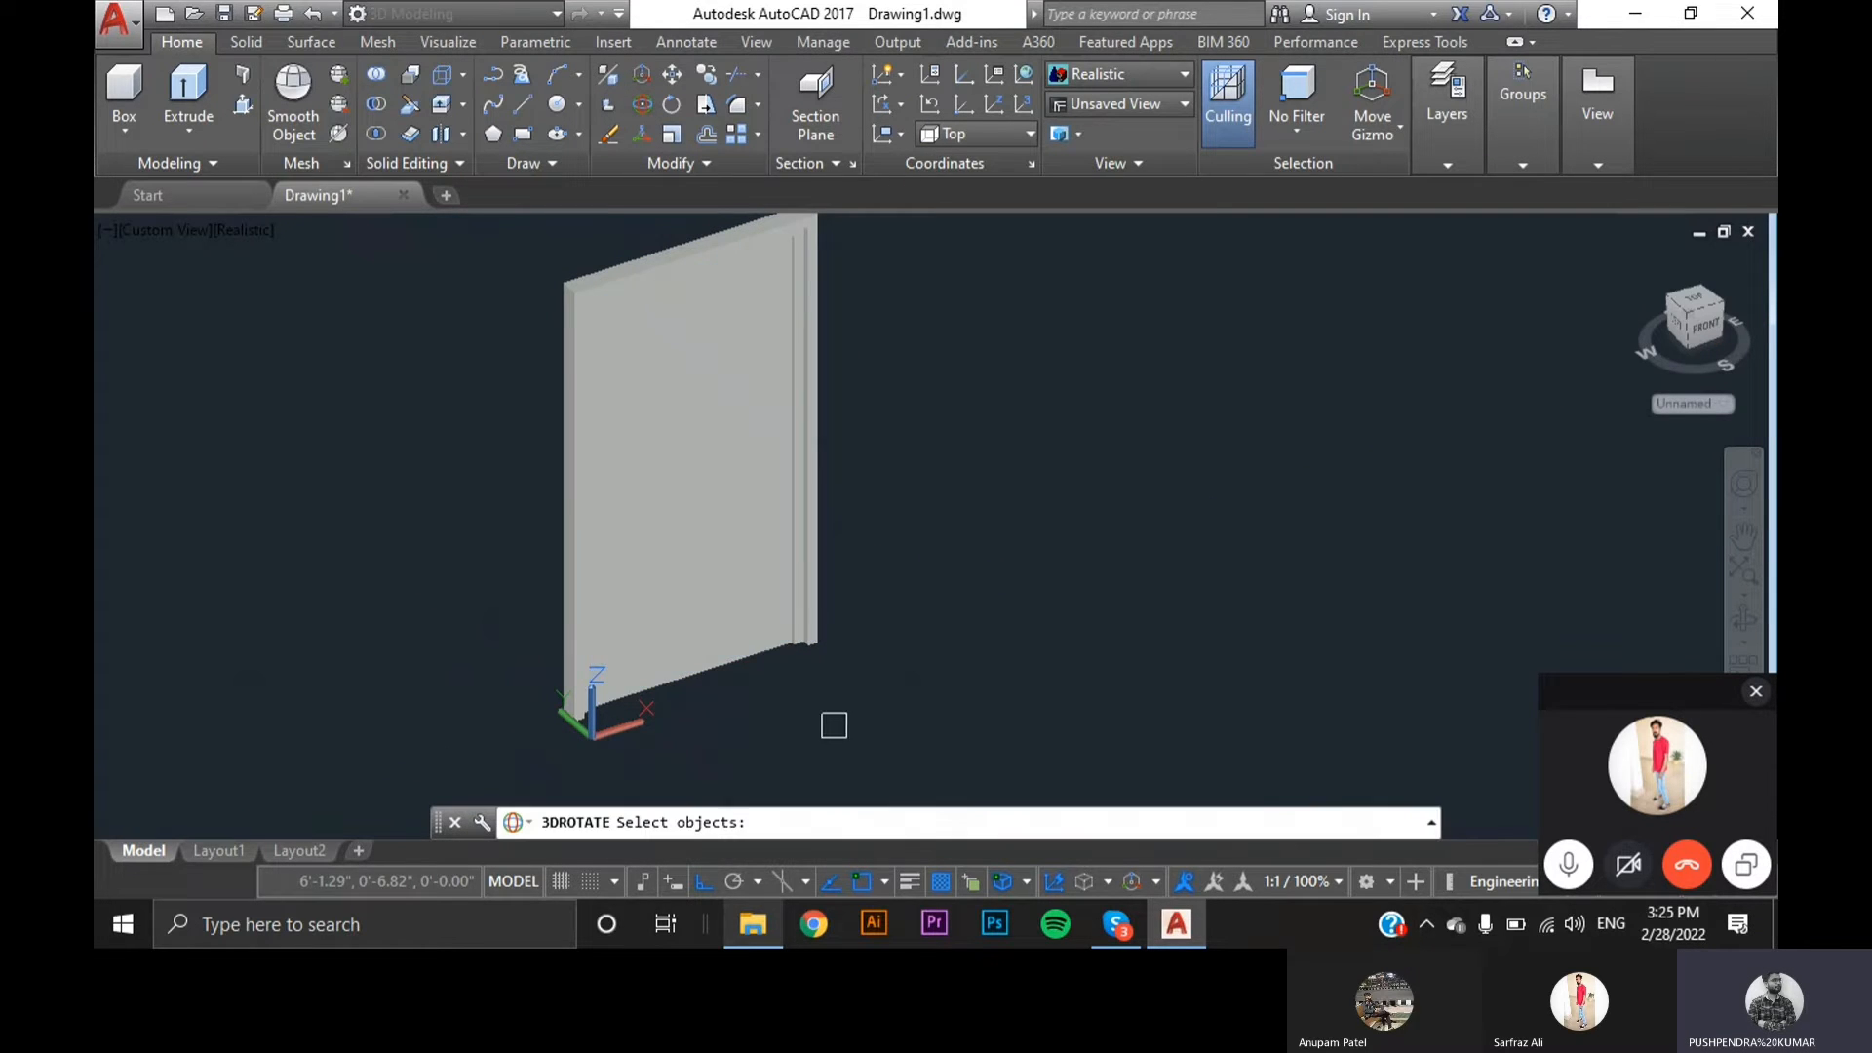
pyautogui.click(751, 611)
pyautogui.press('Return')
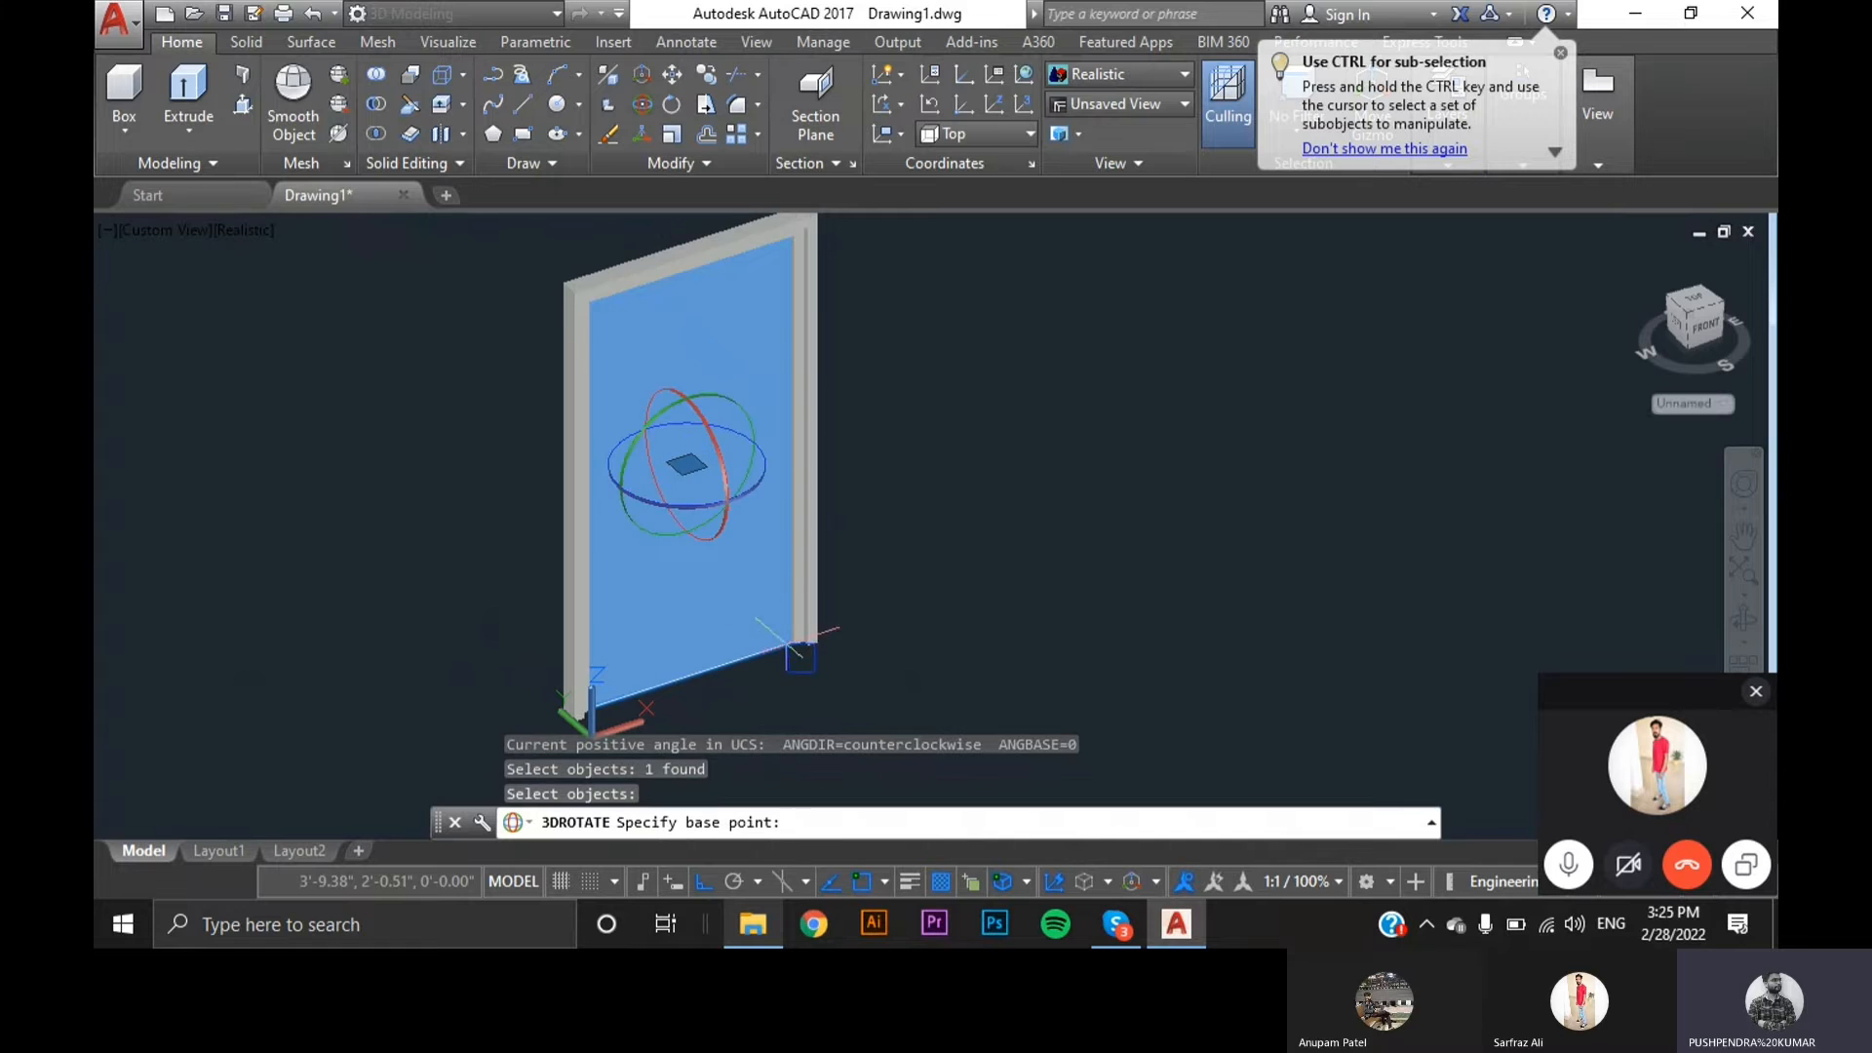
pyautogui.scroll(5, 790, 643)
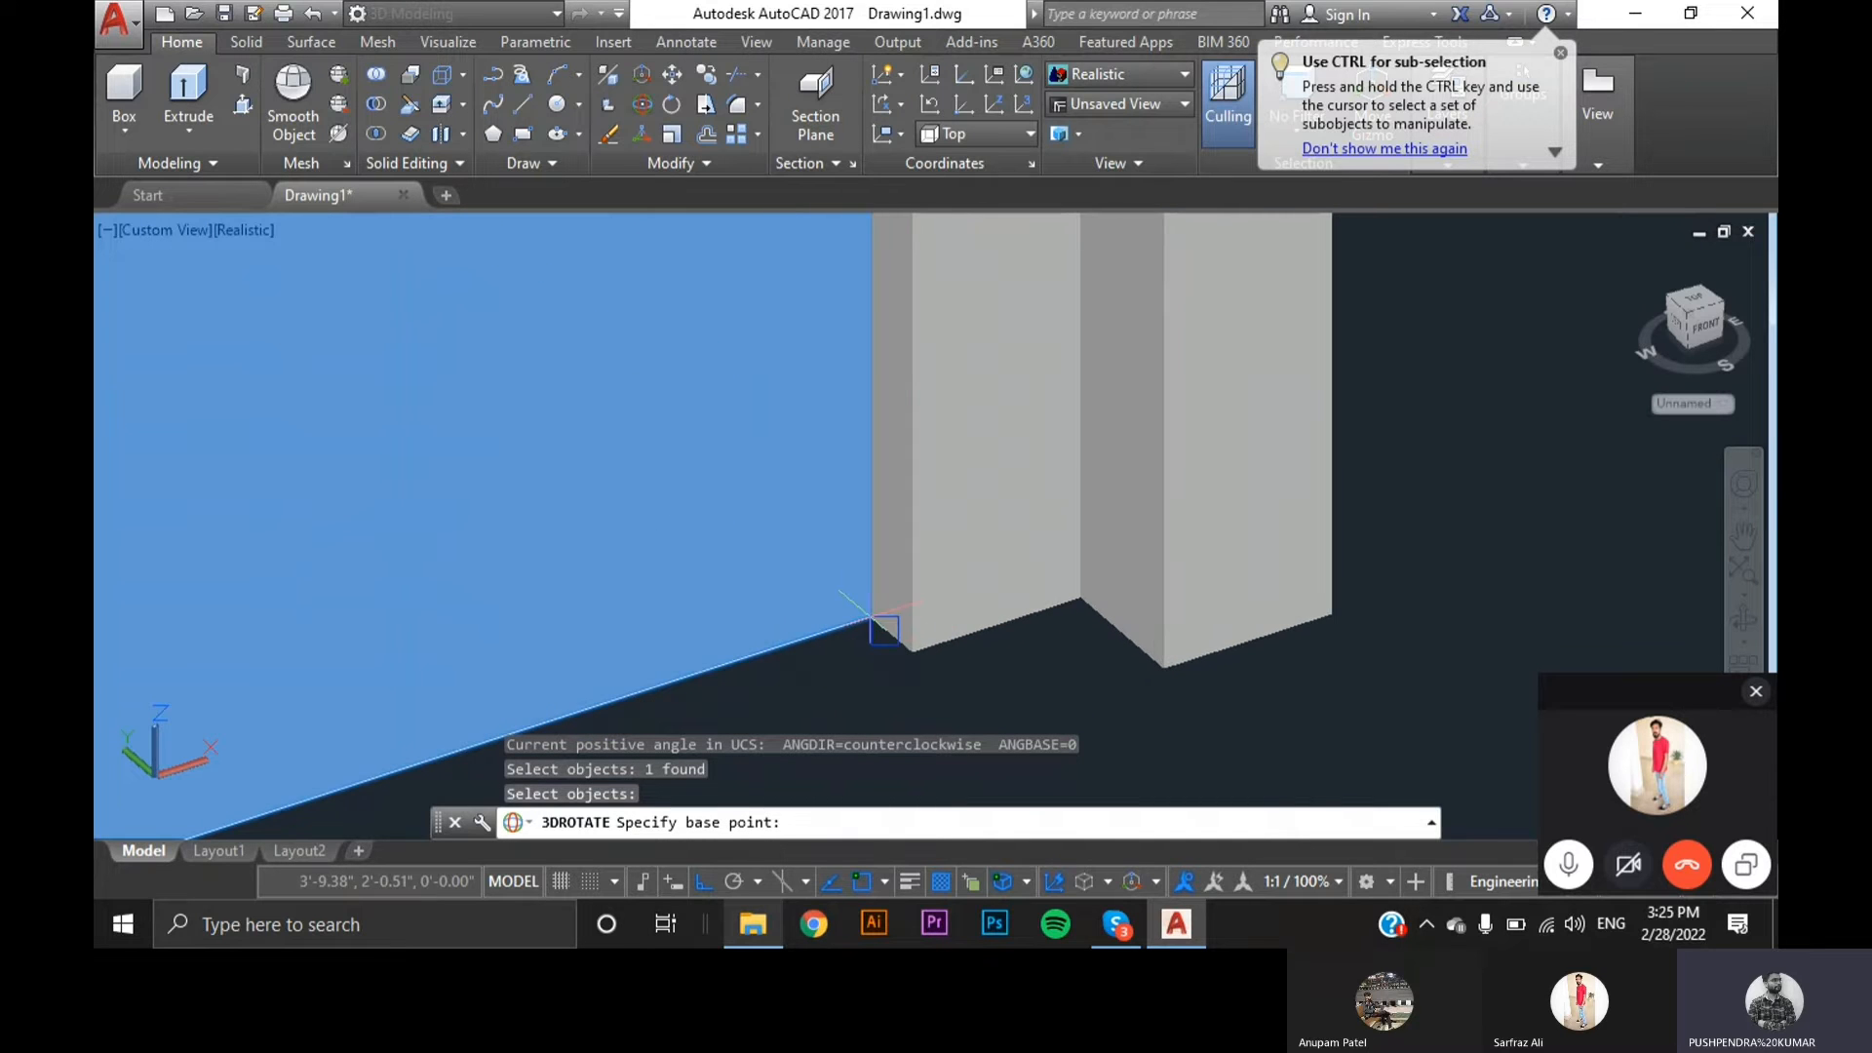
pyautogui.click(866, 619)
pyautogui.scroll(-2, 866, 619)
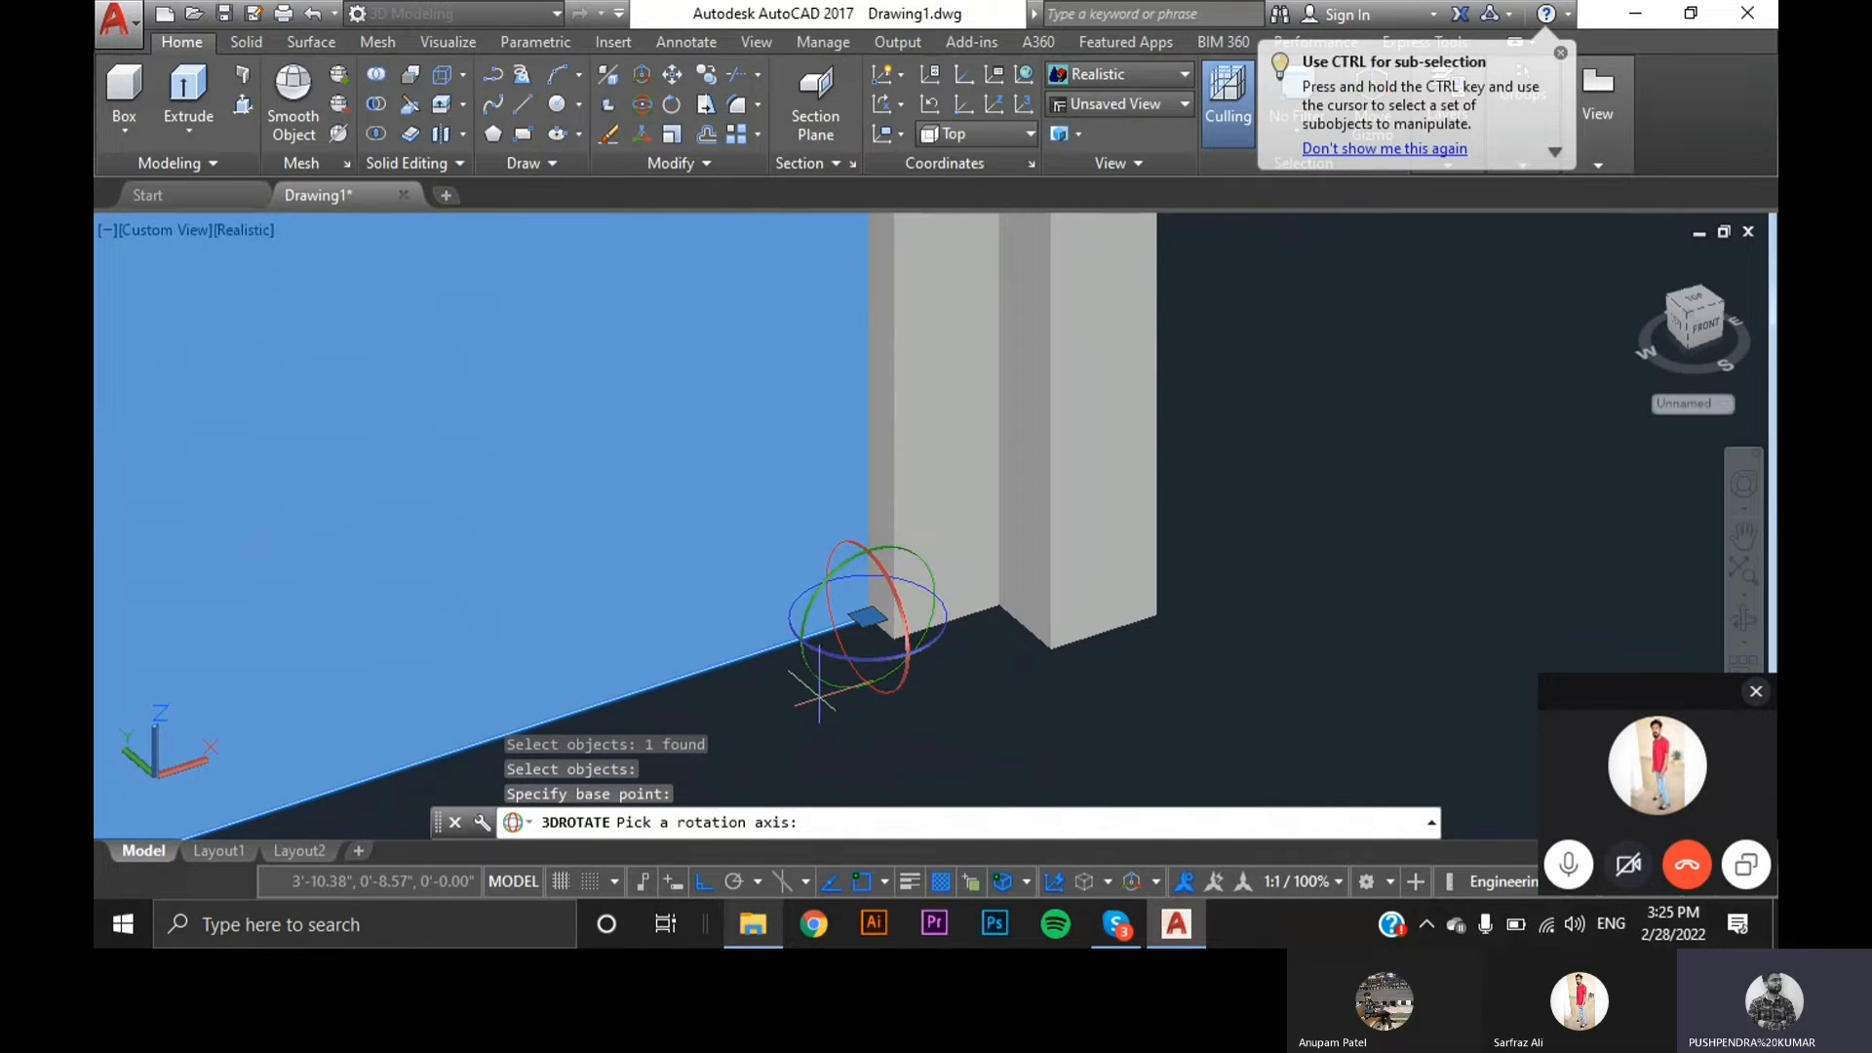
pyautogui.scroll(-4, 780, 683)
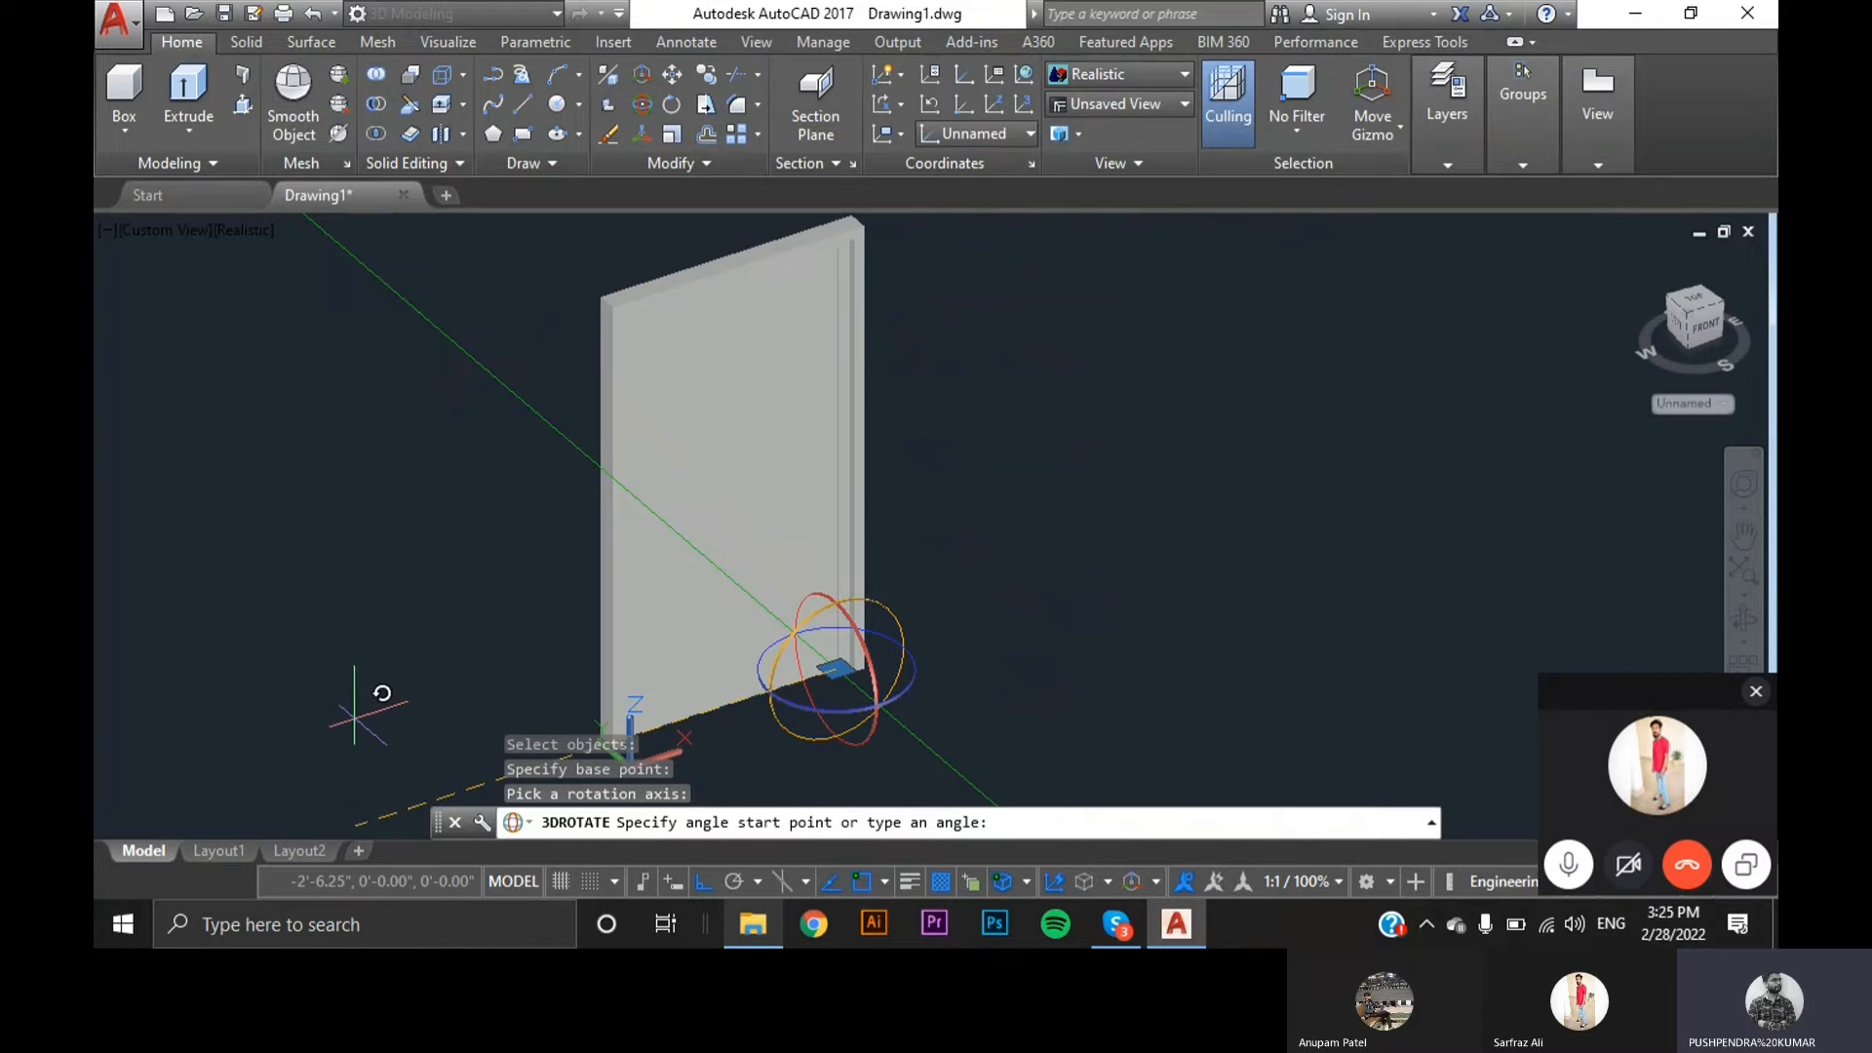
pyautogui.press('Escape')
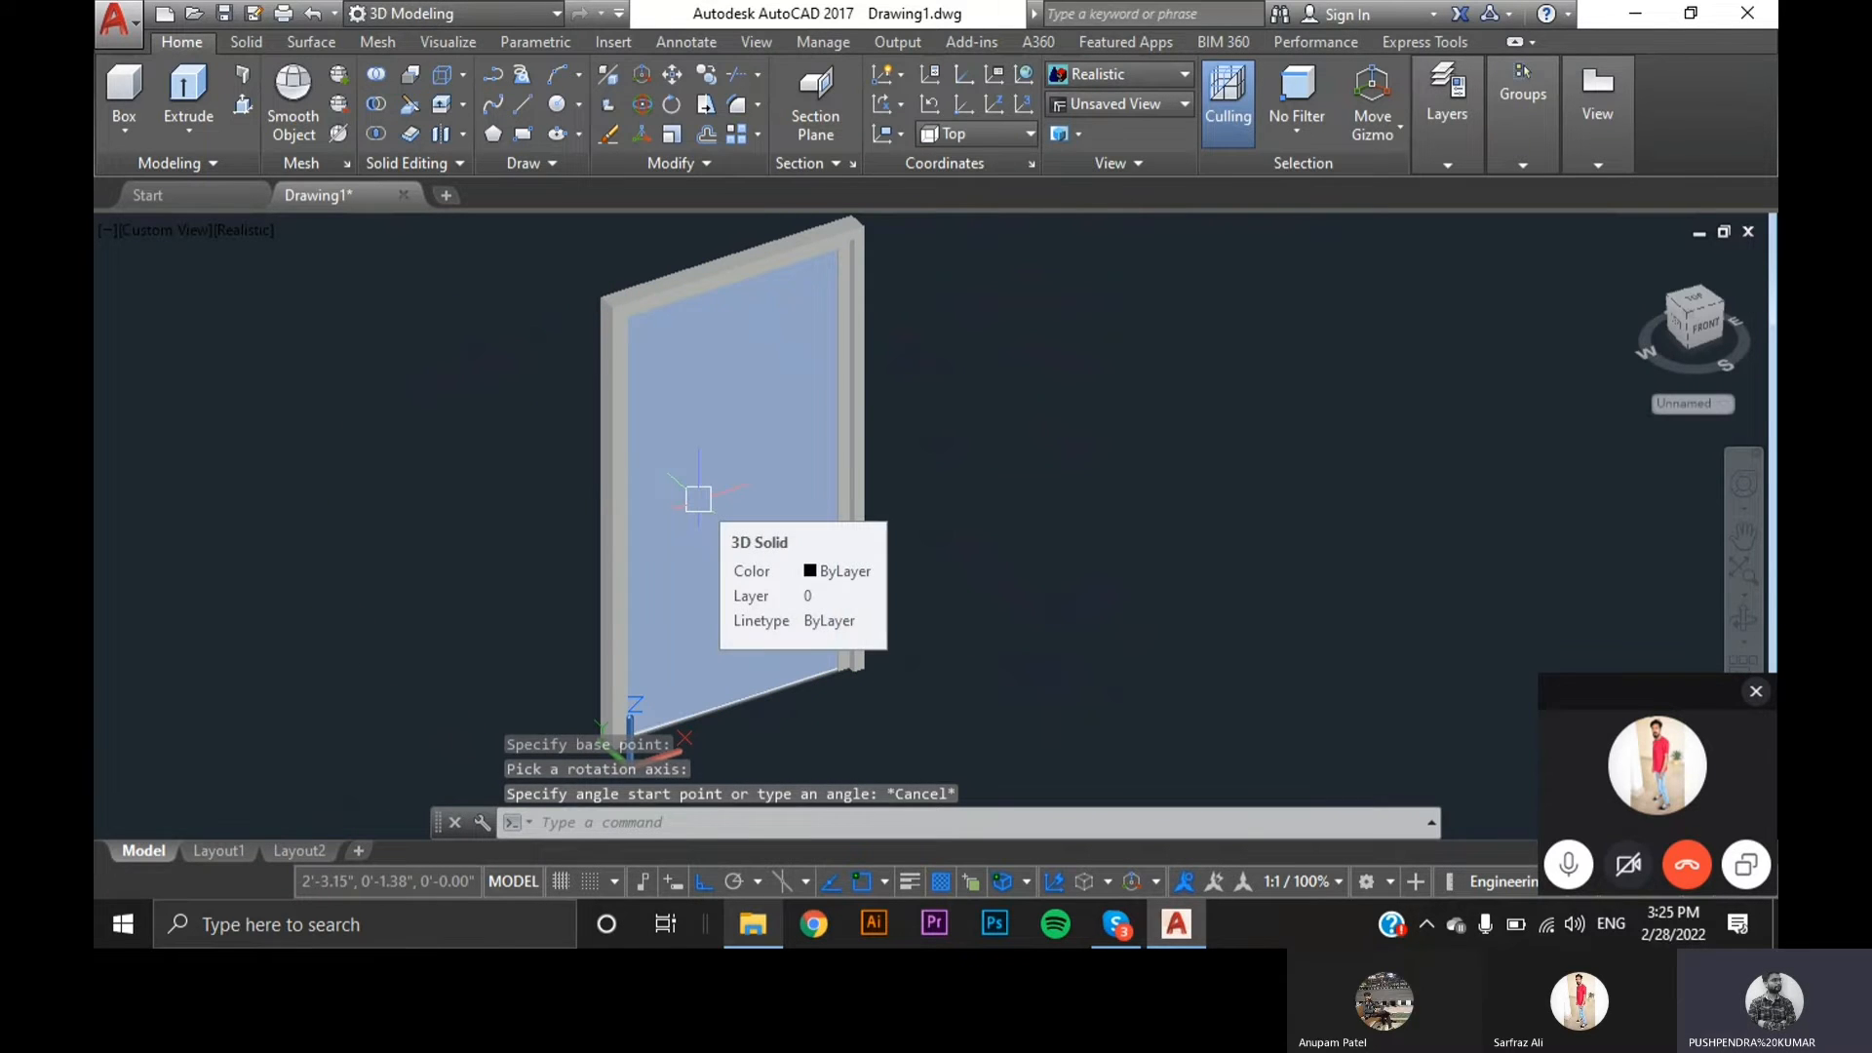
# - 3D Rotate the door panel about the Z axis at its lower corner beside the right-hand post, with Ortho off, swinging it open behind the frame
pyautogui.click(645, 103)
pyautogui.click(736, 627)
pyautogui.press('Return')
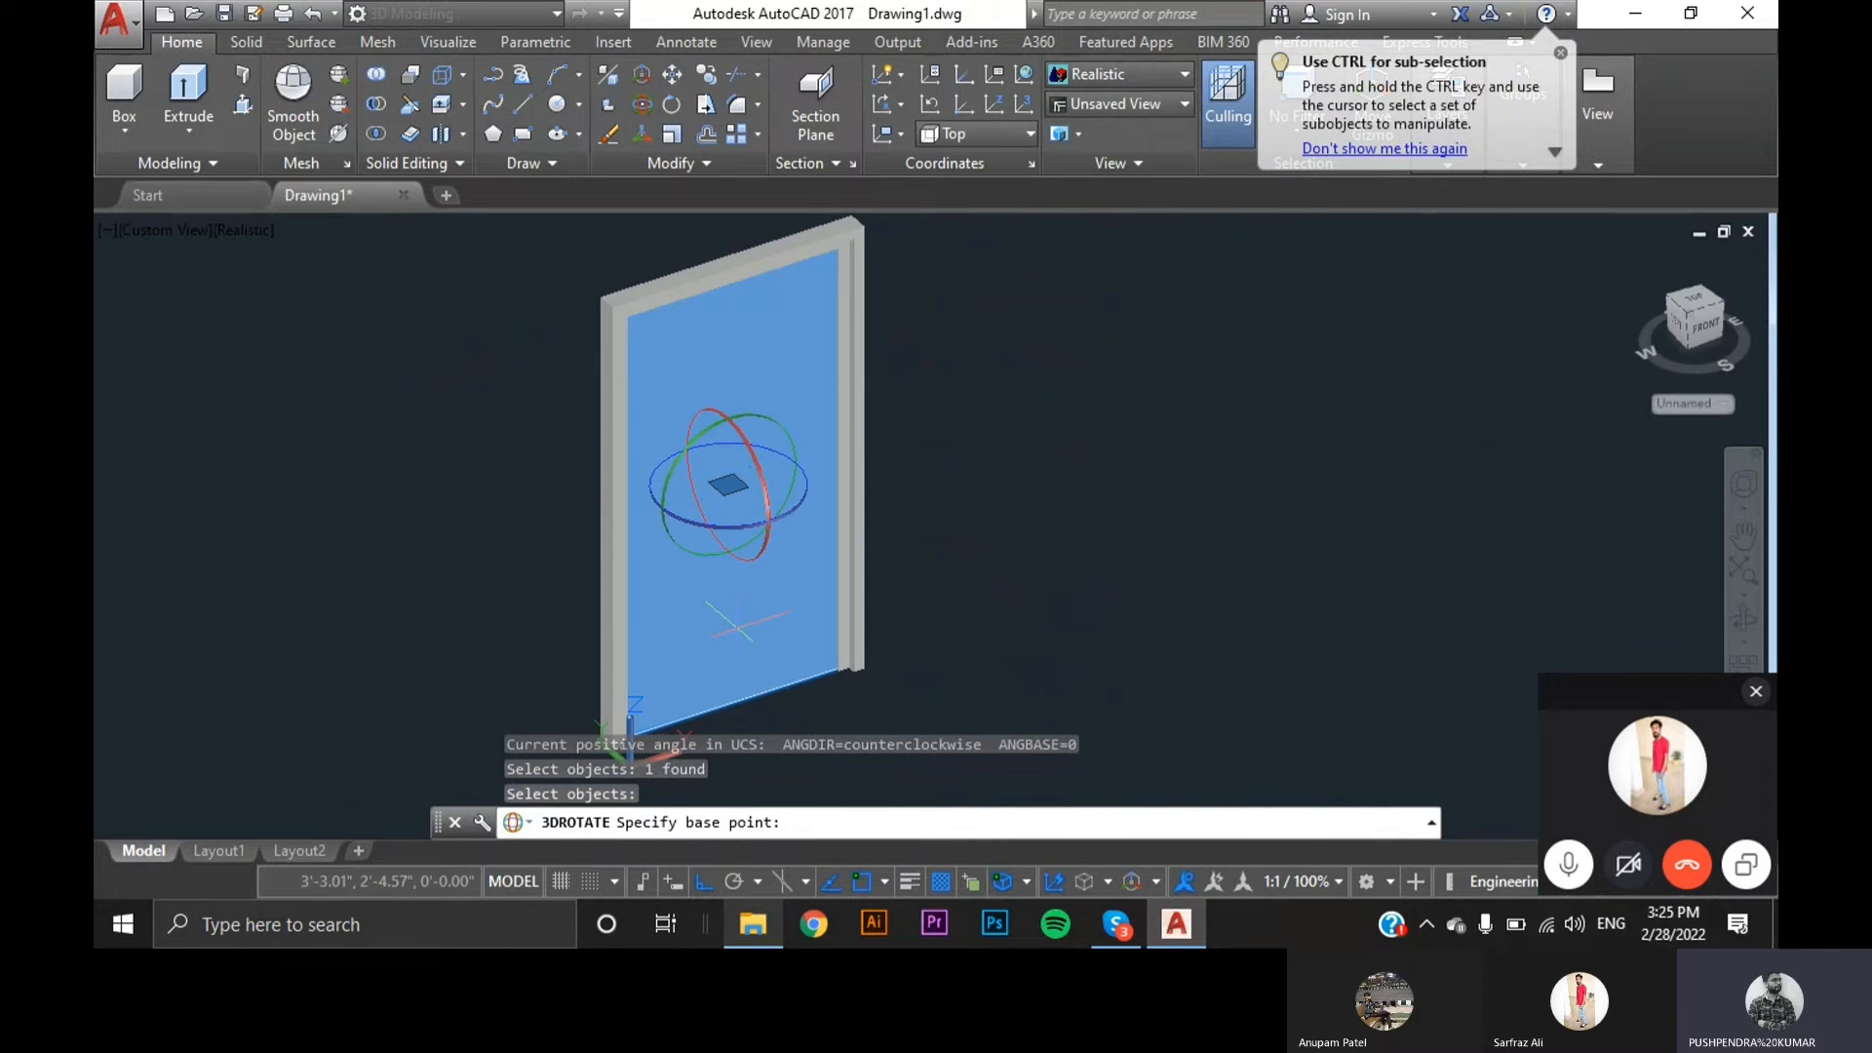
pyautogui.scroll(5, 855, 672)
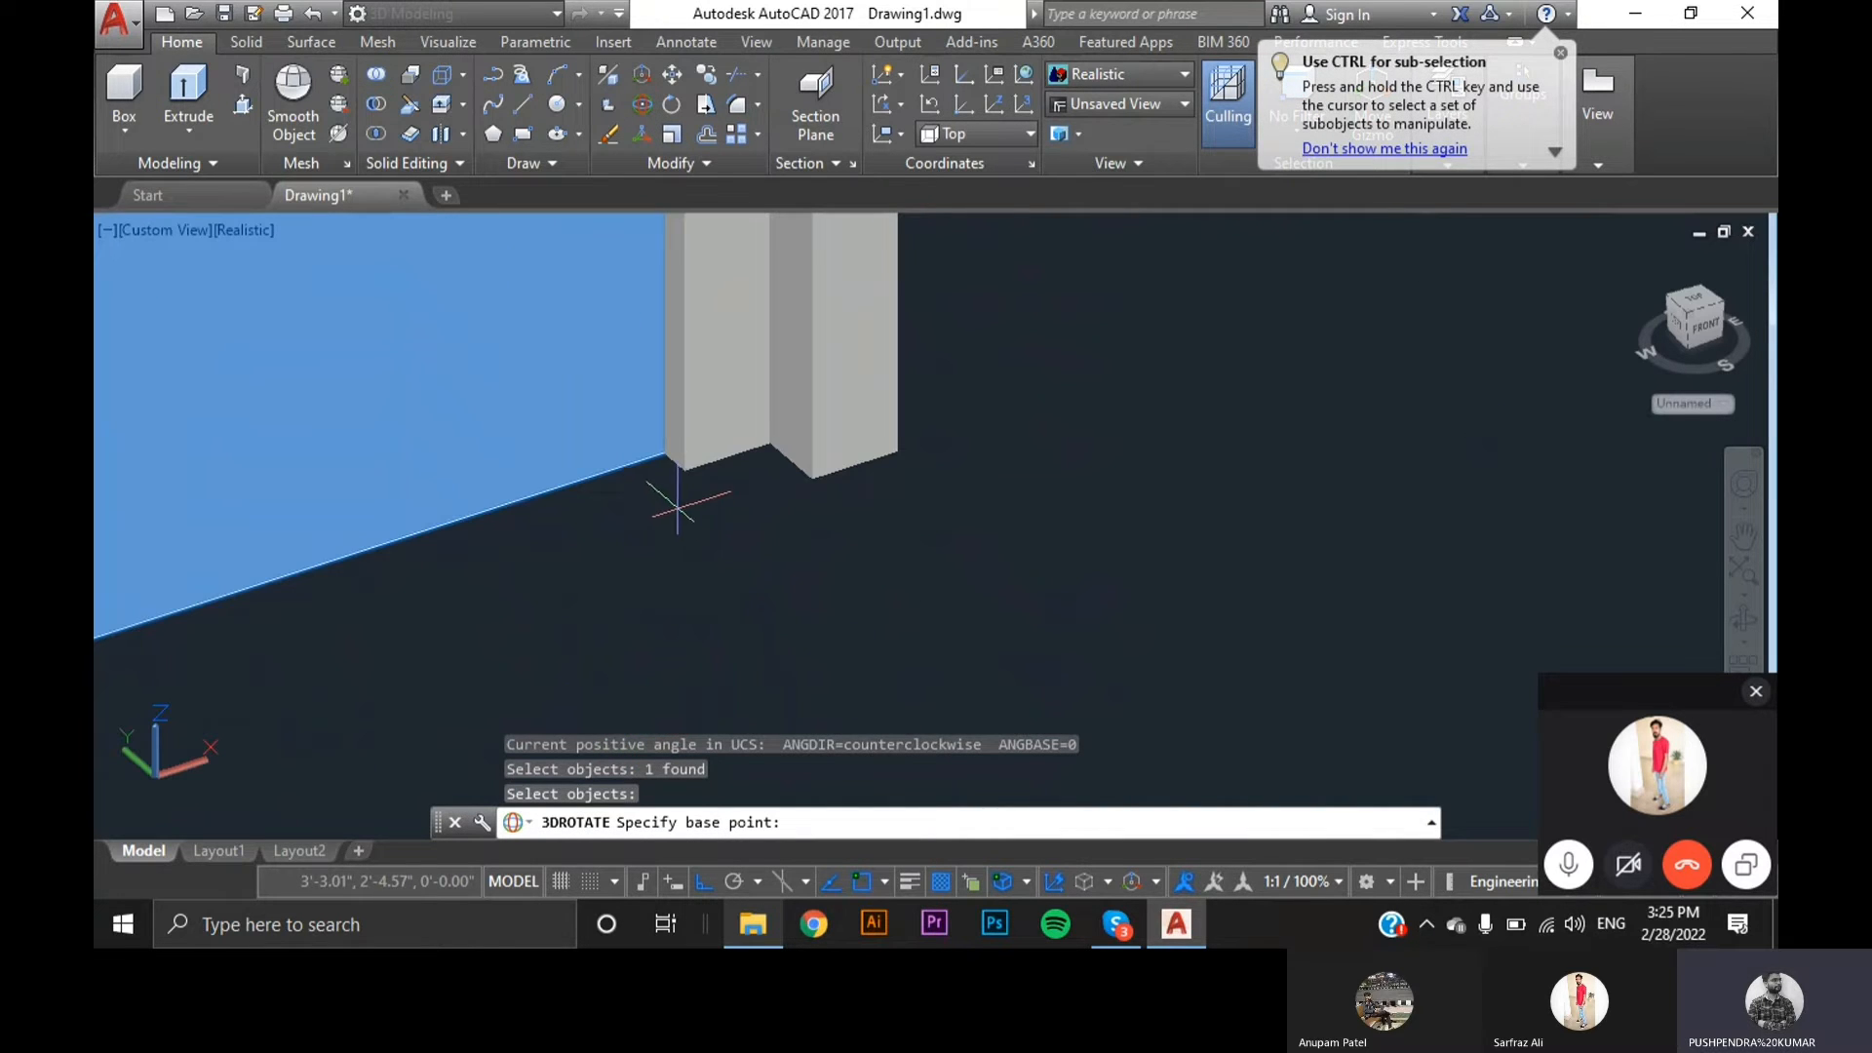
pyautogui.click(664, 454)
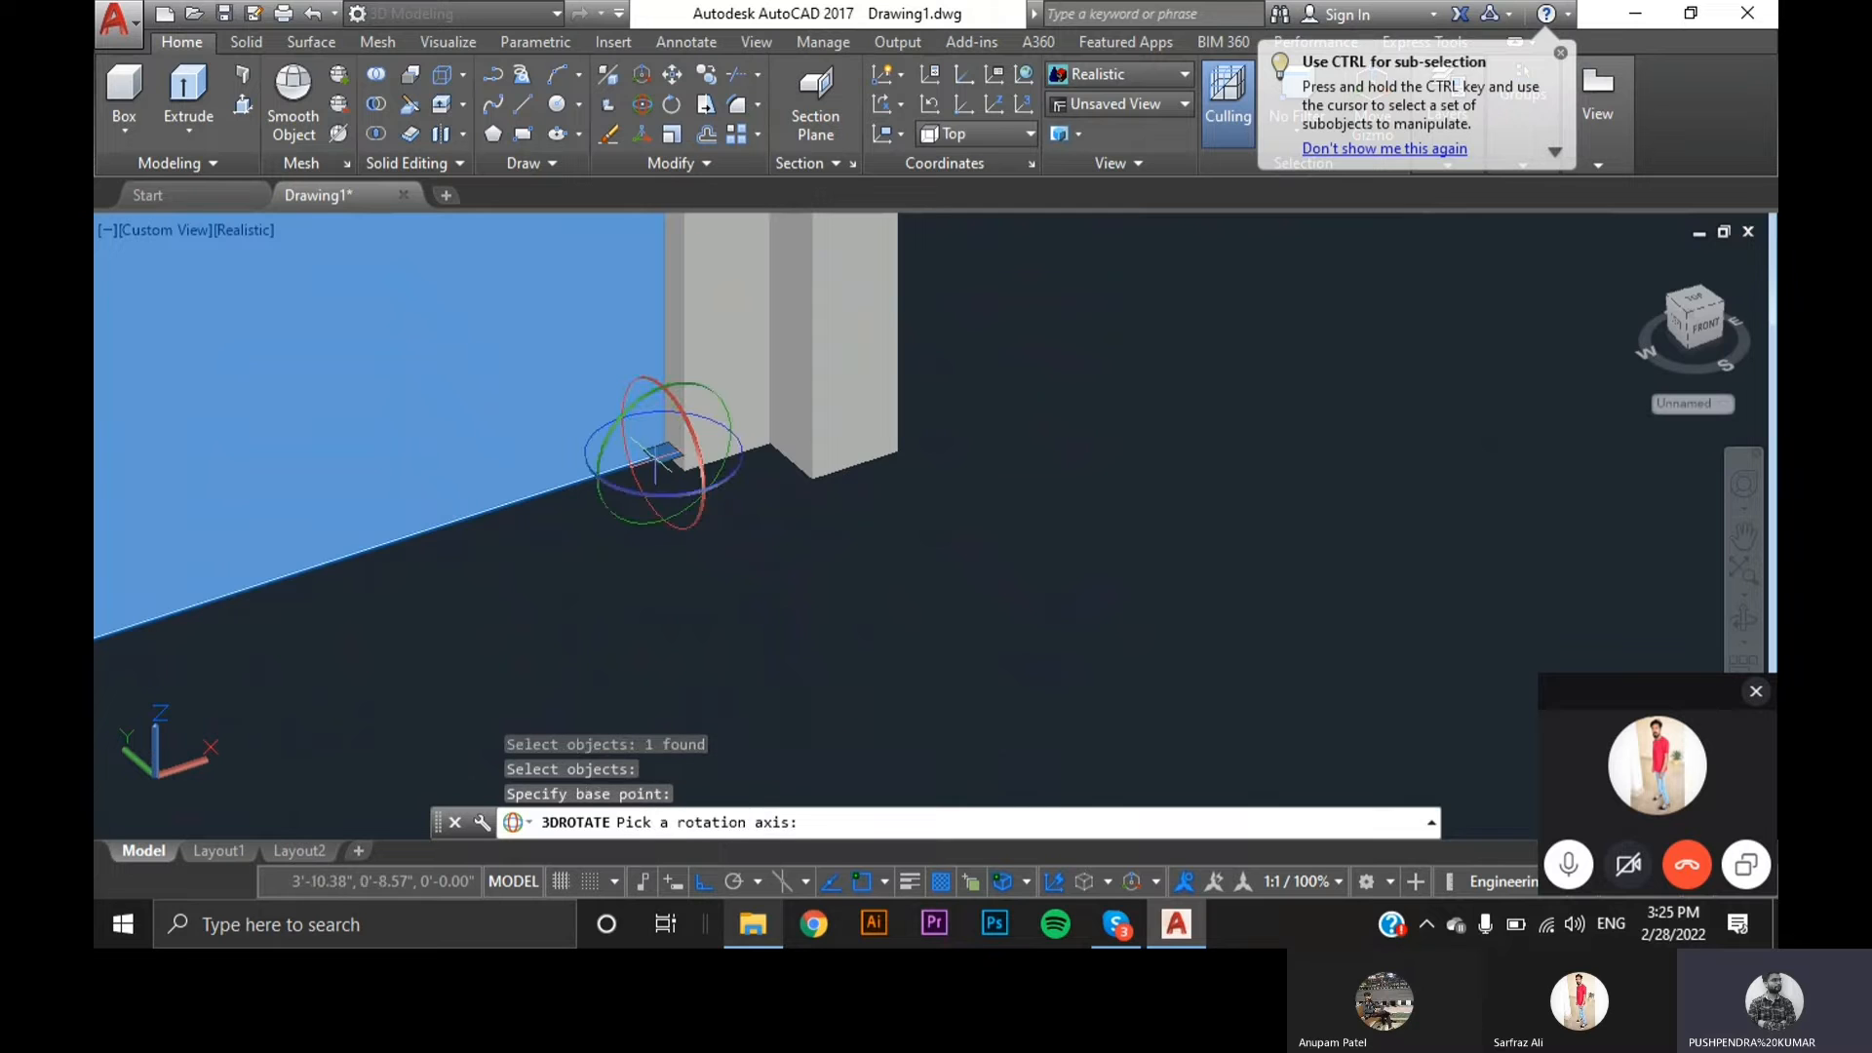
pyautogui.scroll(-4, 755, 650)
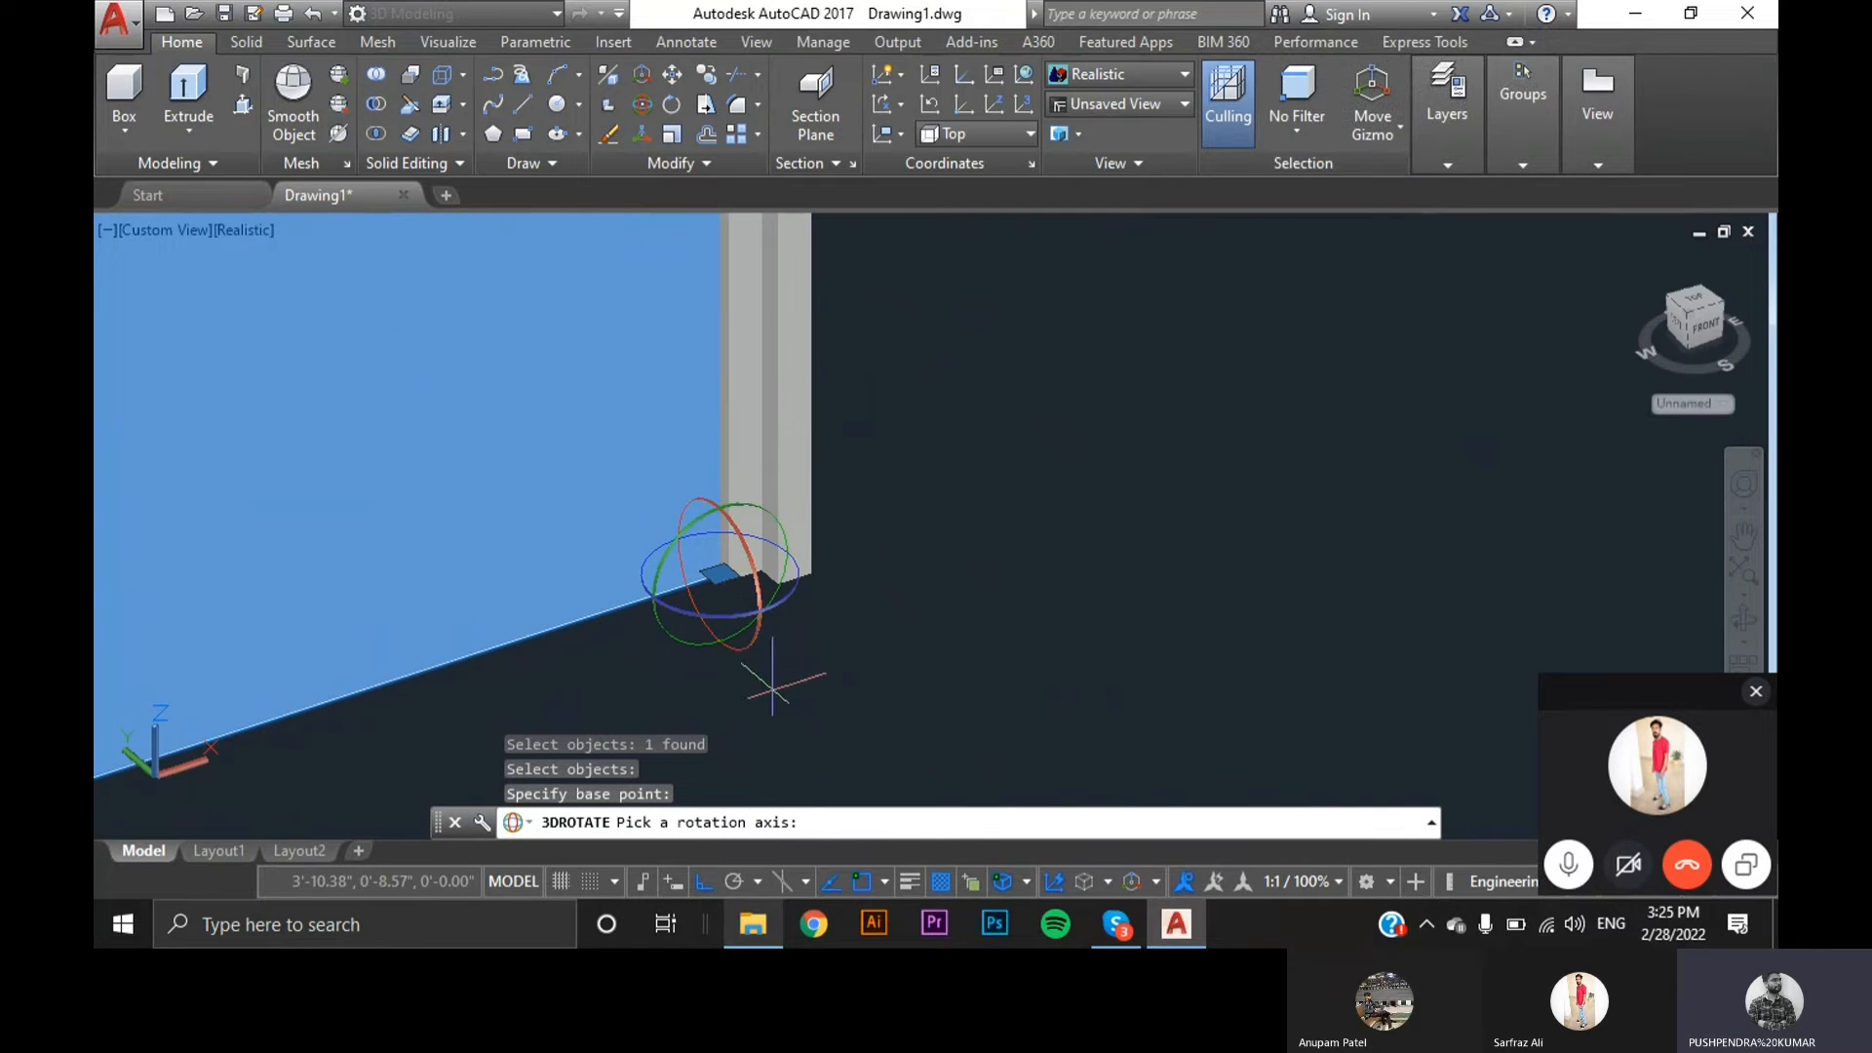
pyautogui.click(702, 883)
pyautogui.scroll(-2, 694, 706)
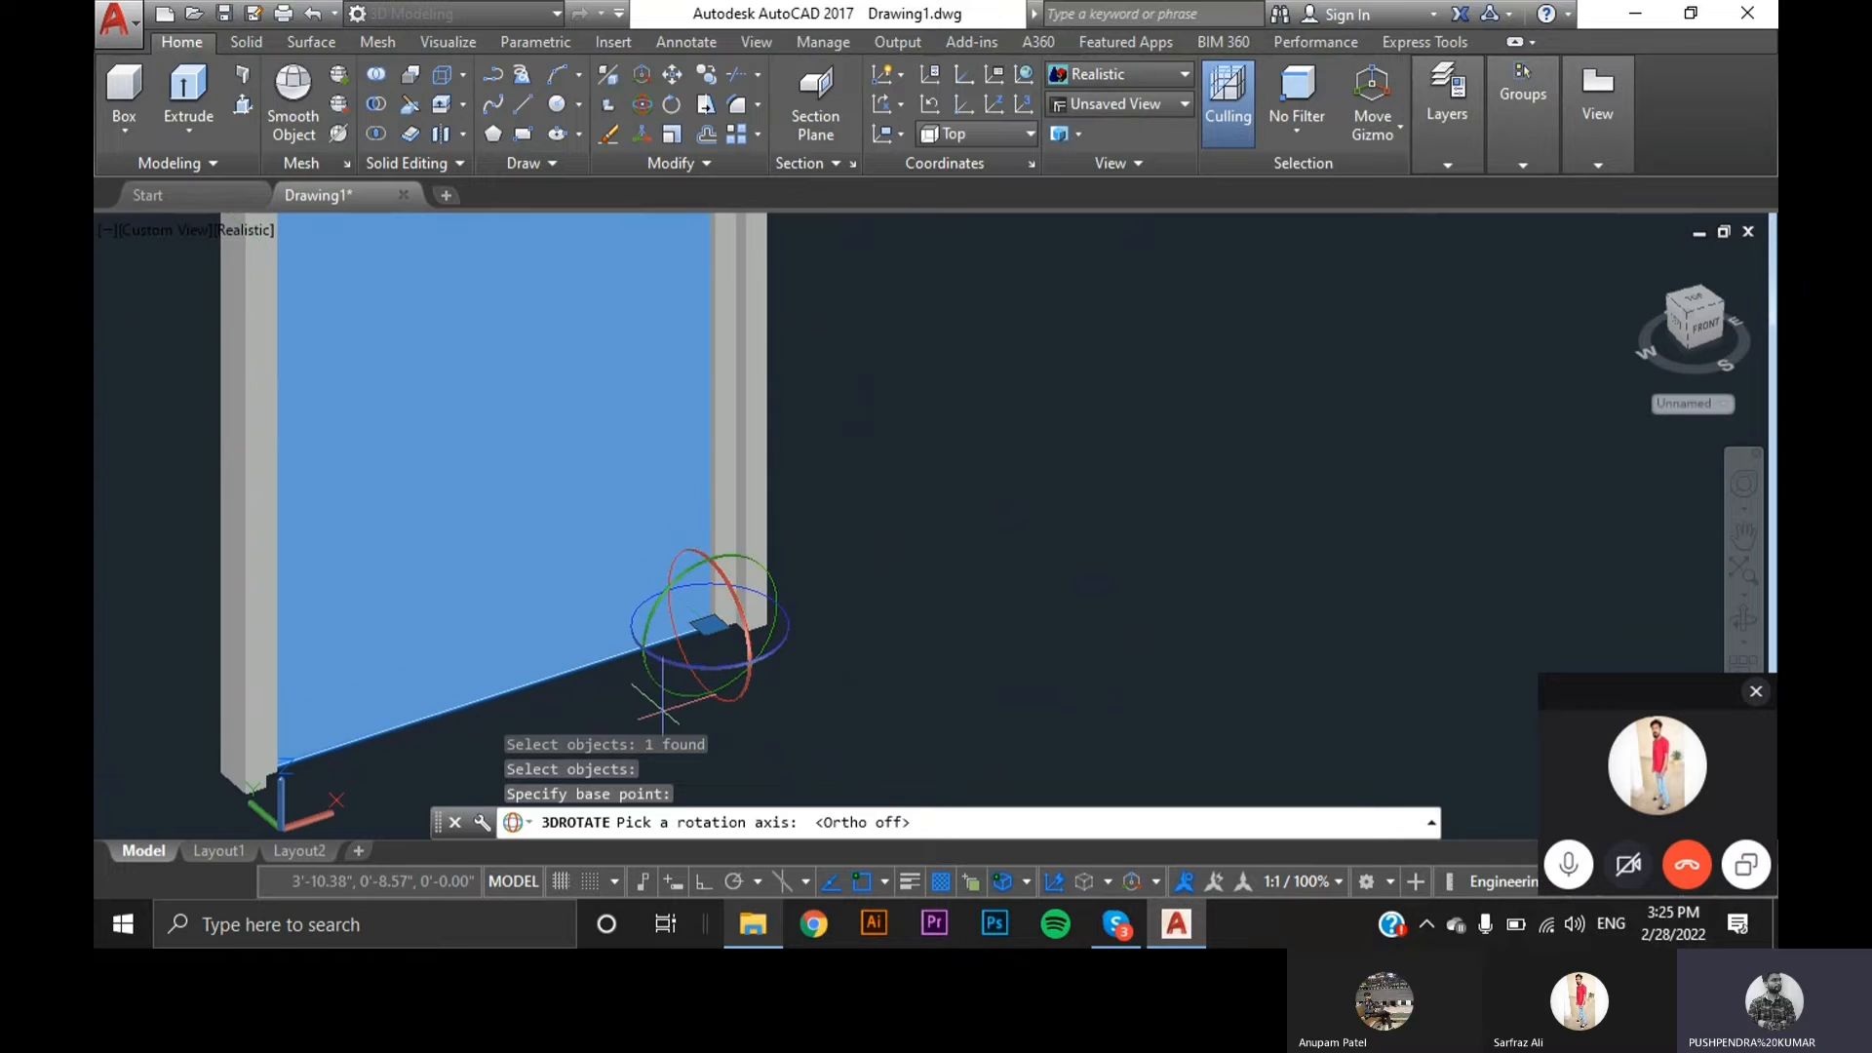
pyautogui.scroll(-3, 295, 617)
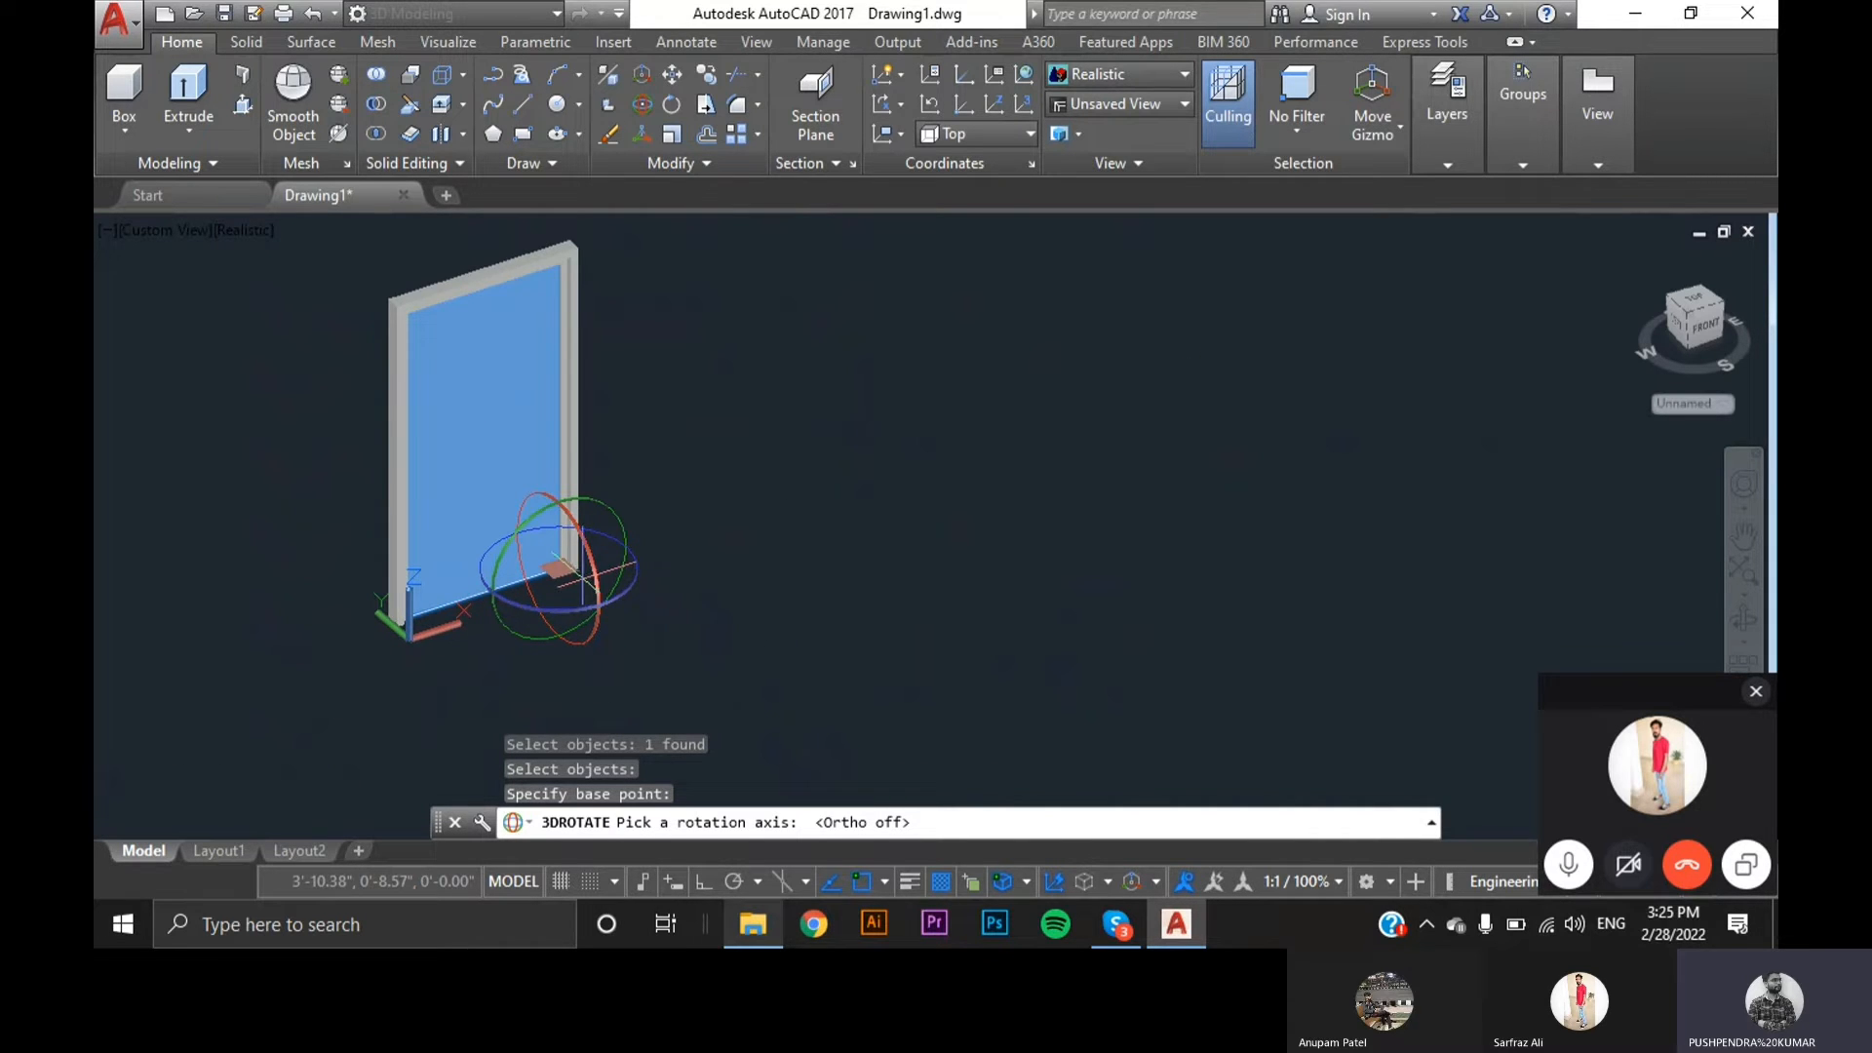
pyautogui.scroll(3, 582, 582)
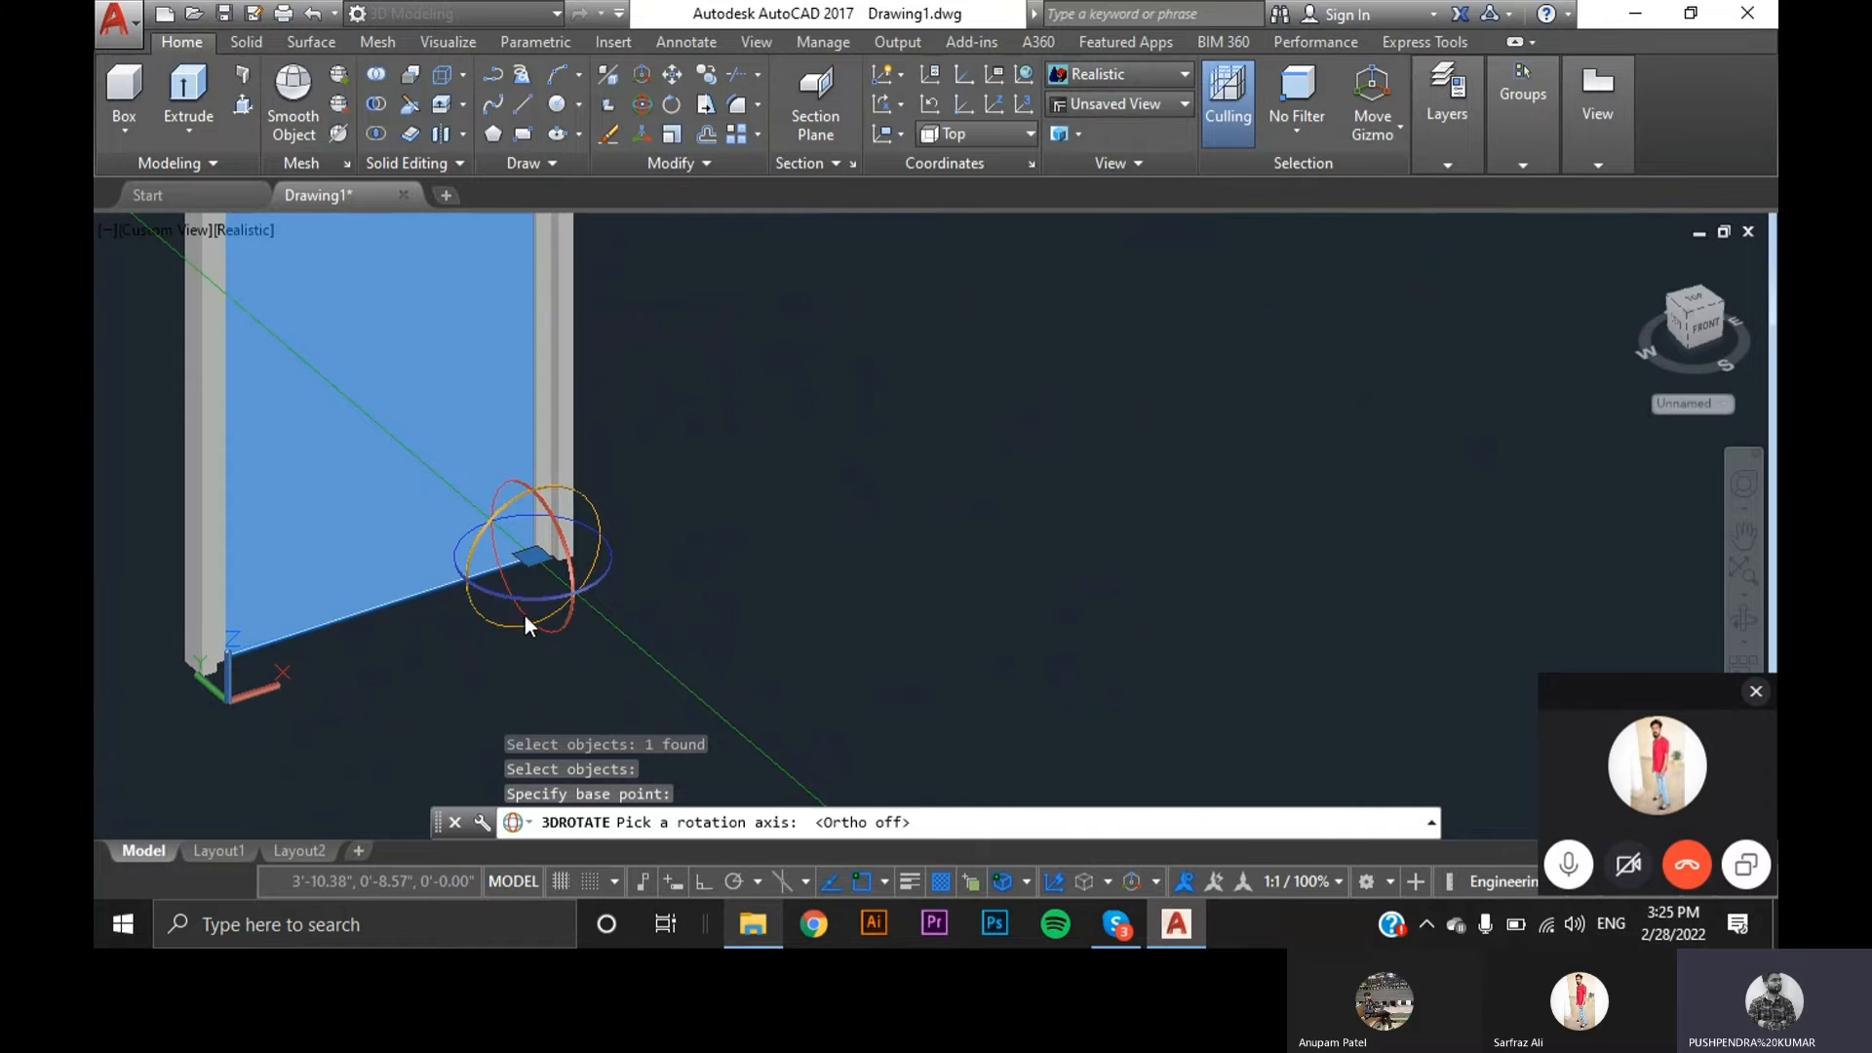
pyautogui.click(610, 577)
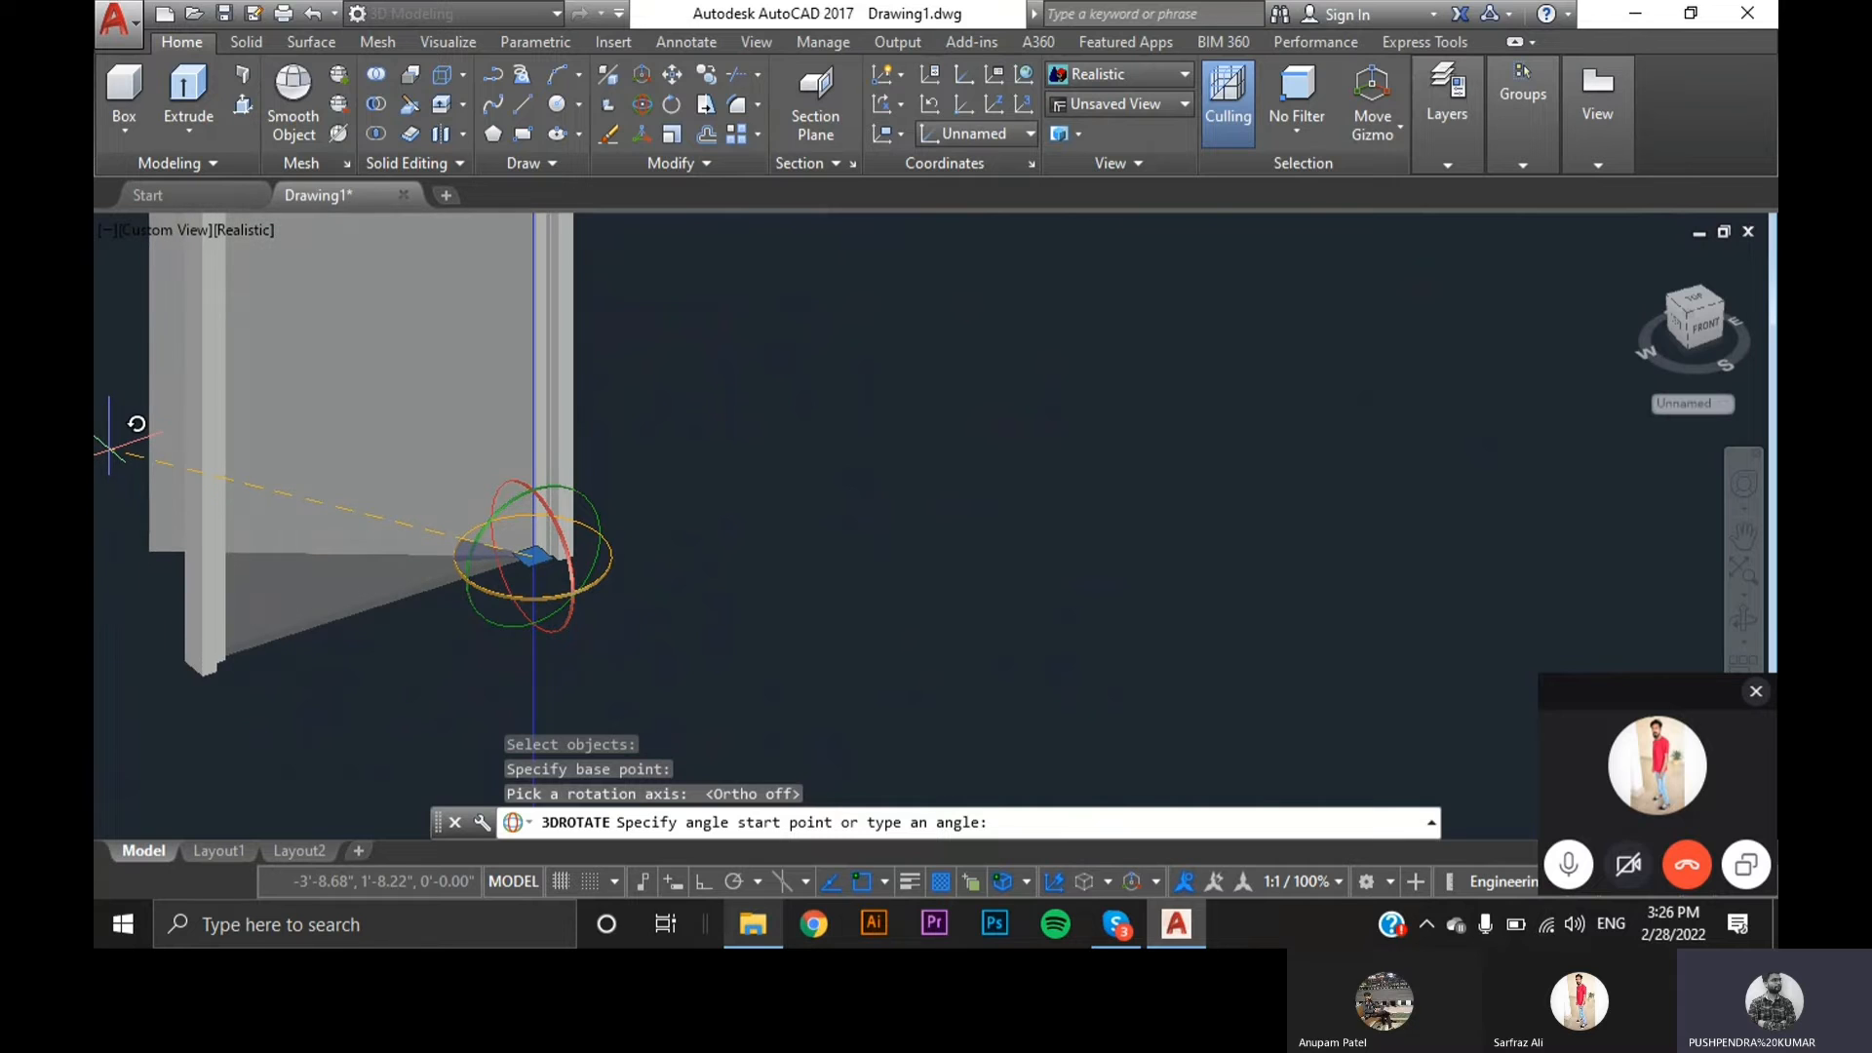
pyautogui.click(109, 448)
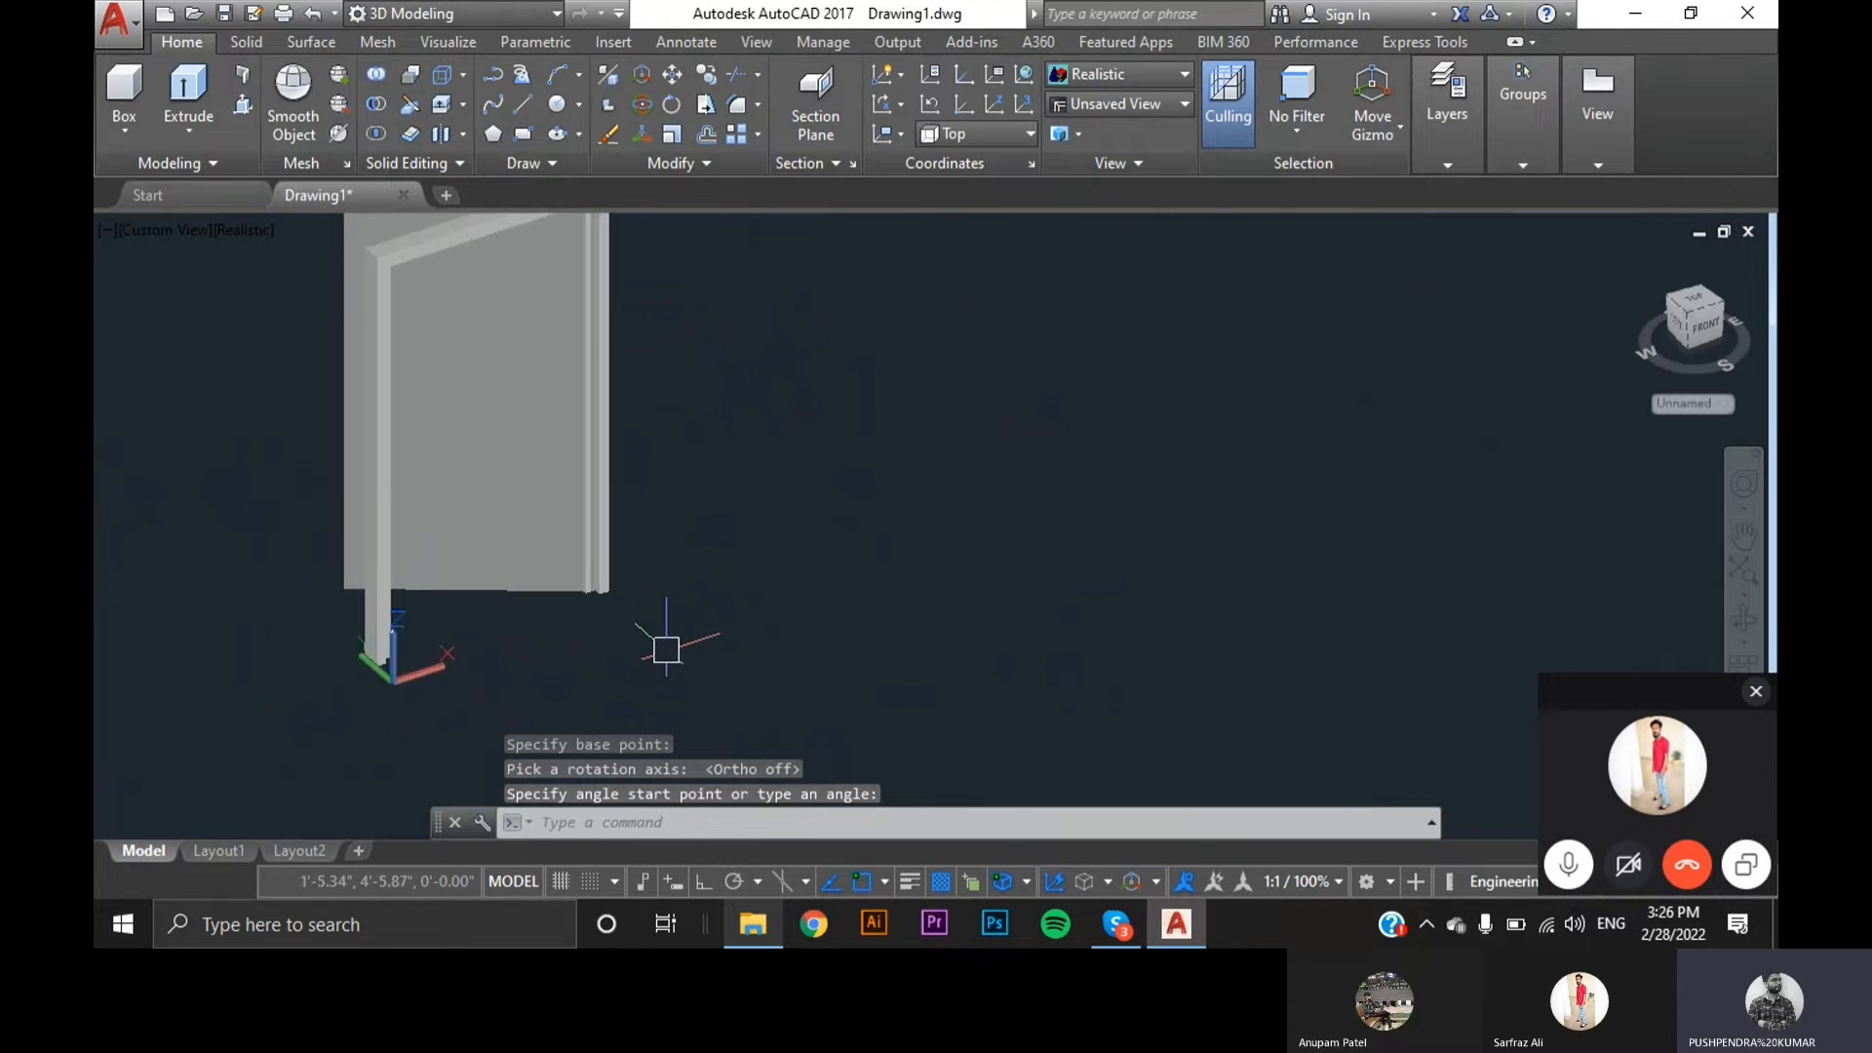
pyautogui.moveTo(781, 643)
pyautogui.keyDown('shift'); pyautogui.mouseDown(button='middle')
pyautogui.moveTo(794, 660)
pyautogui.moveTo(714, 675)
pyautogui.moveTo(510, 640)
pyautogui.moveTo(718, 690)
pyautogui.moveTo(928, 647)
pyautogui.moveTo(1086, 656)
pyautogui.moveTo(991, 694)
pyautogui.moveTo(798, 706)
pyautogui.moveTo(673, 652)
pyautogui.moveTo(698, 543)
pyautogui.moveTo(707, 622)
pyautogui.moveTo(782, 669)
pyautogui.moveTo(978, 685)
pyautogui.moveTo(848, 709)
pyautogui.moveTo(769, 687)
pyautogui.moveTo(772, 671)
pyautogui.mouseUp(button='middle'); pyautogui.keyUp('shift')
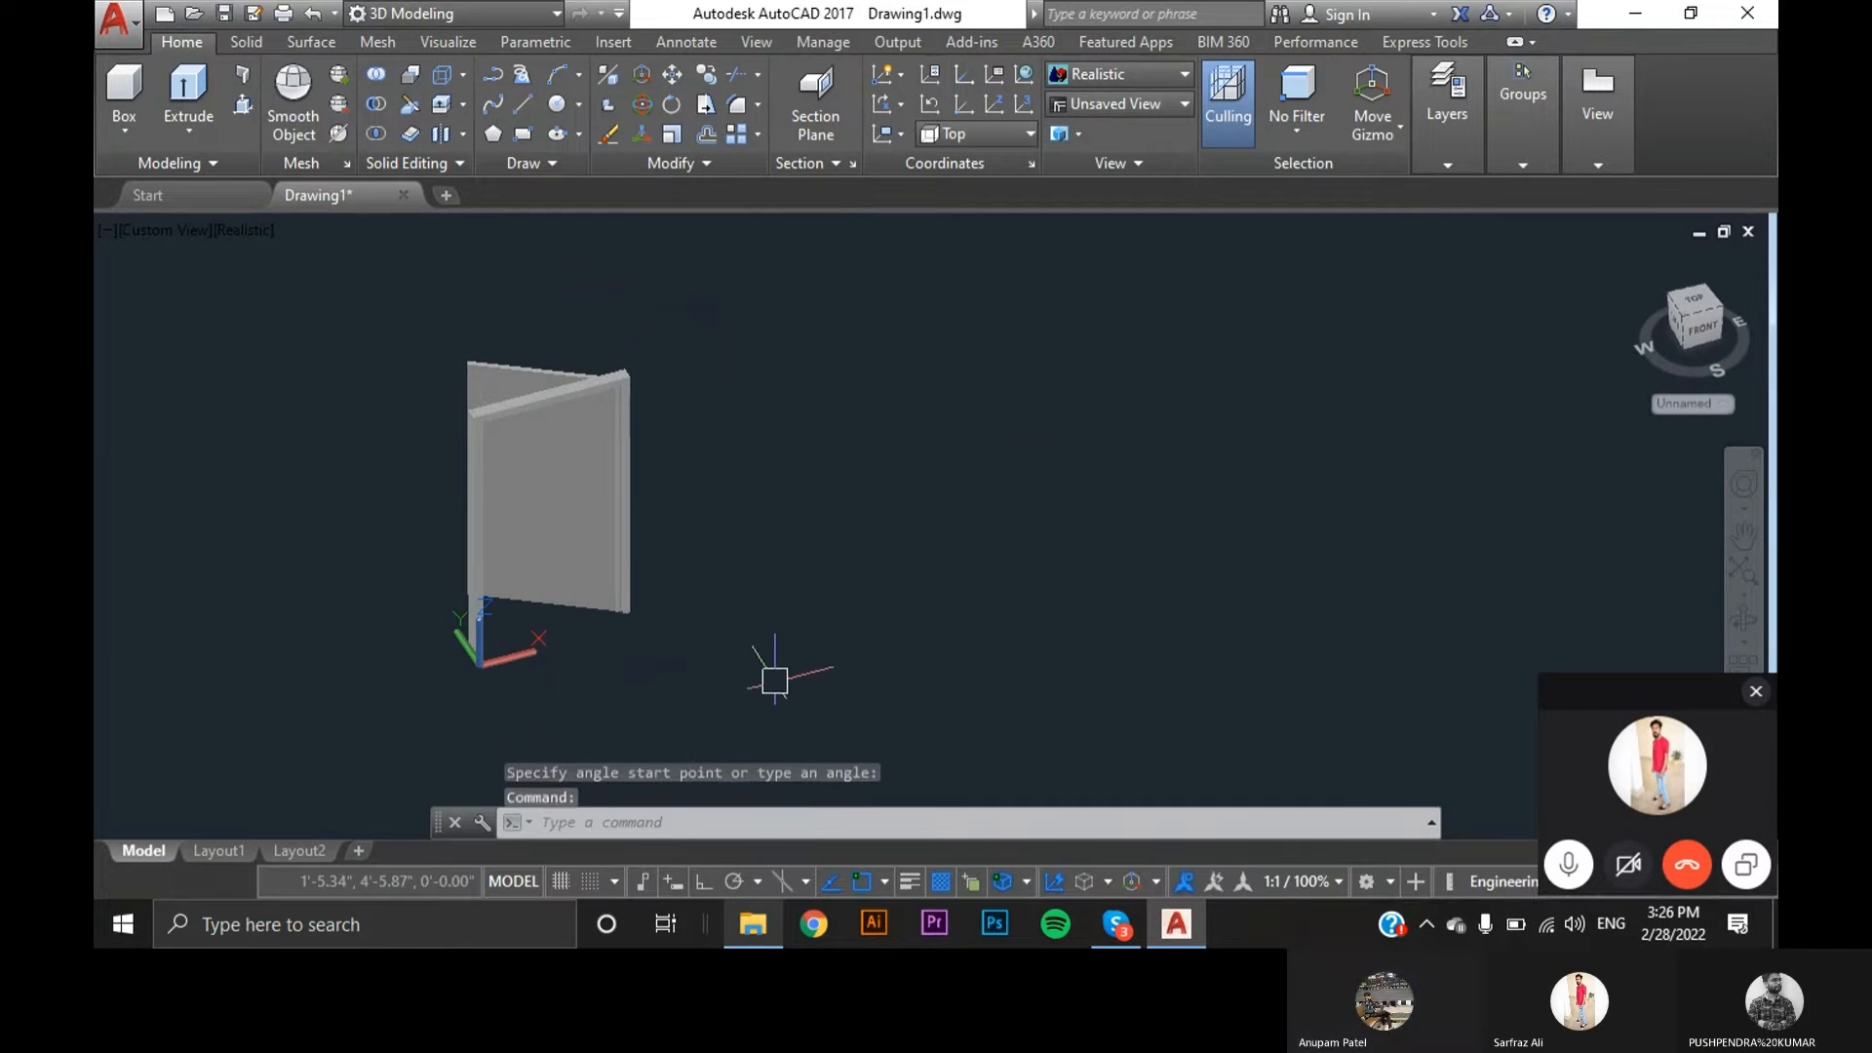
pyautogui.press('Escape')
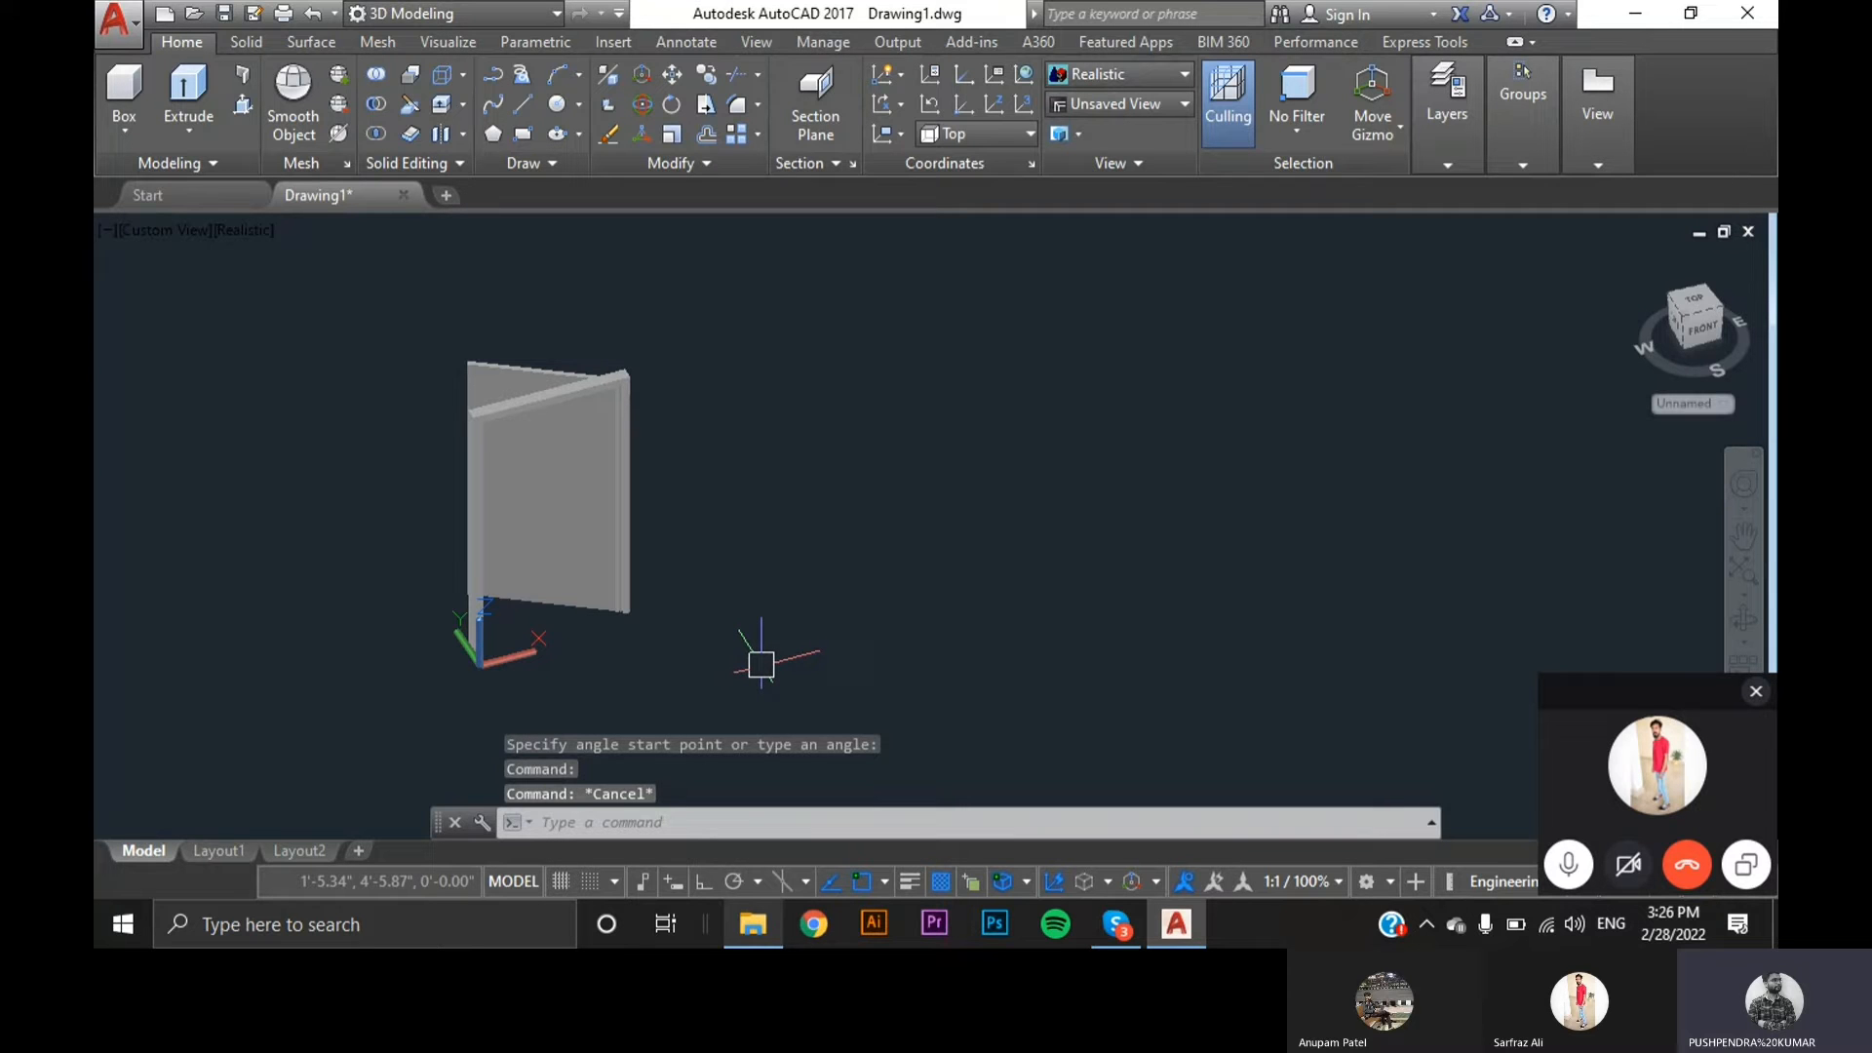
# - Switch to File Explorer and open the PDF Autocad civil Practice Book A4 from the Autocad PPT folder in Downloads
pyautogui.click(764, 941)
pyautogui.click(195, 203)
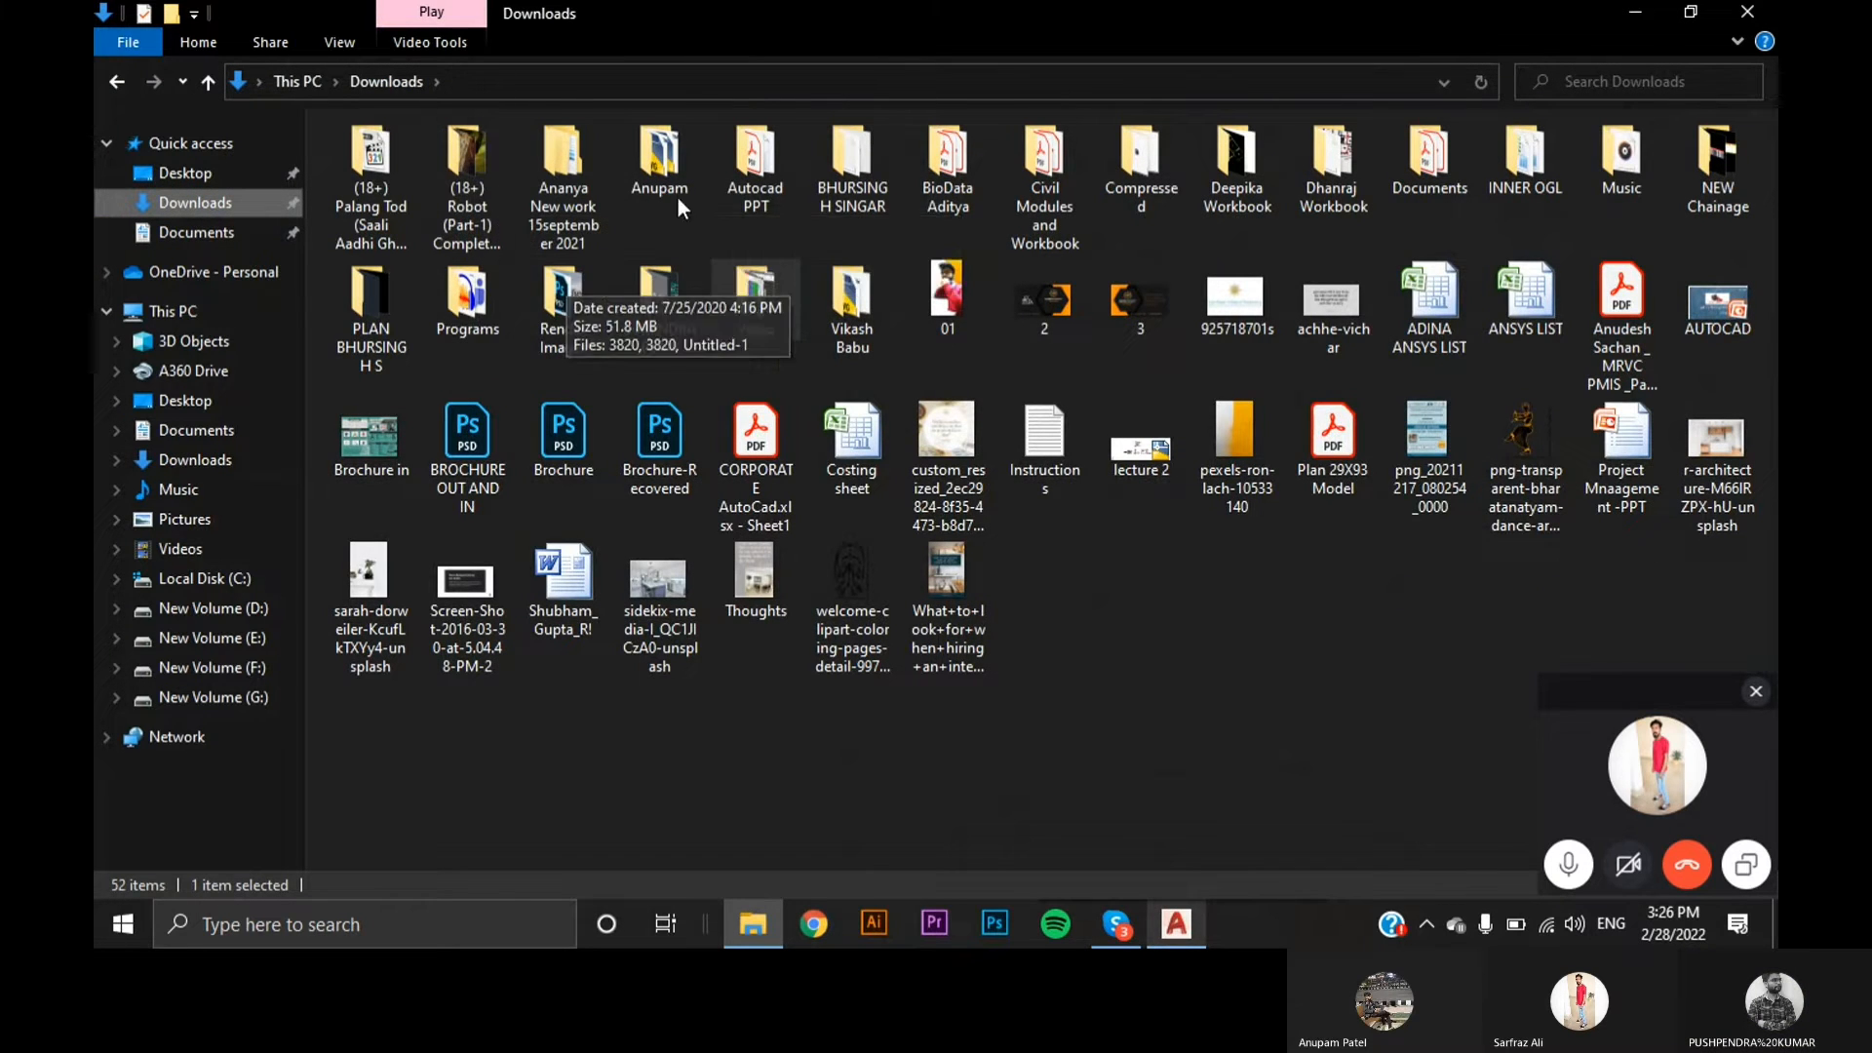
pyautogui.doubleClick(770, 185)
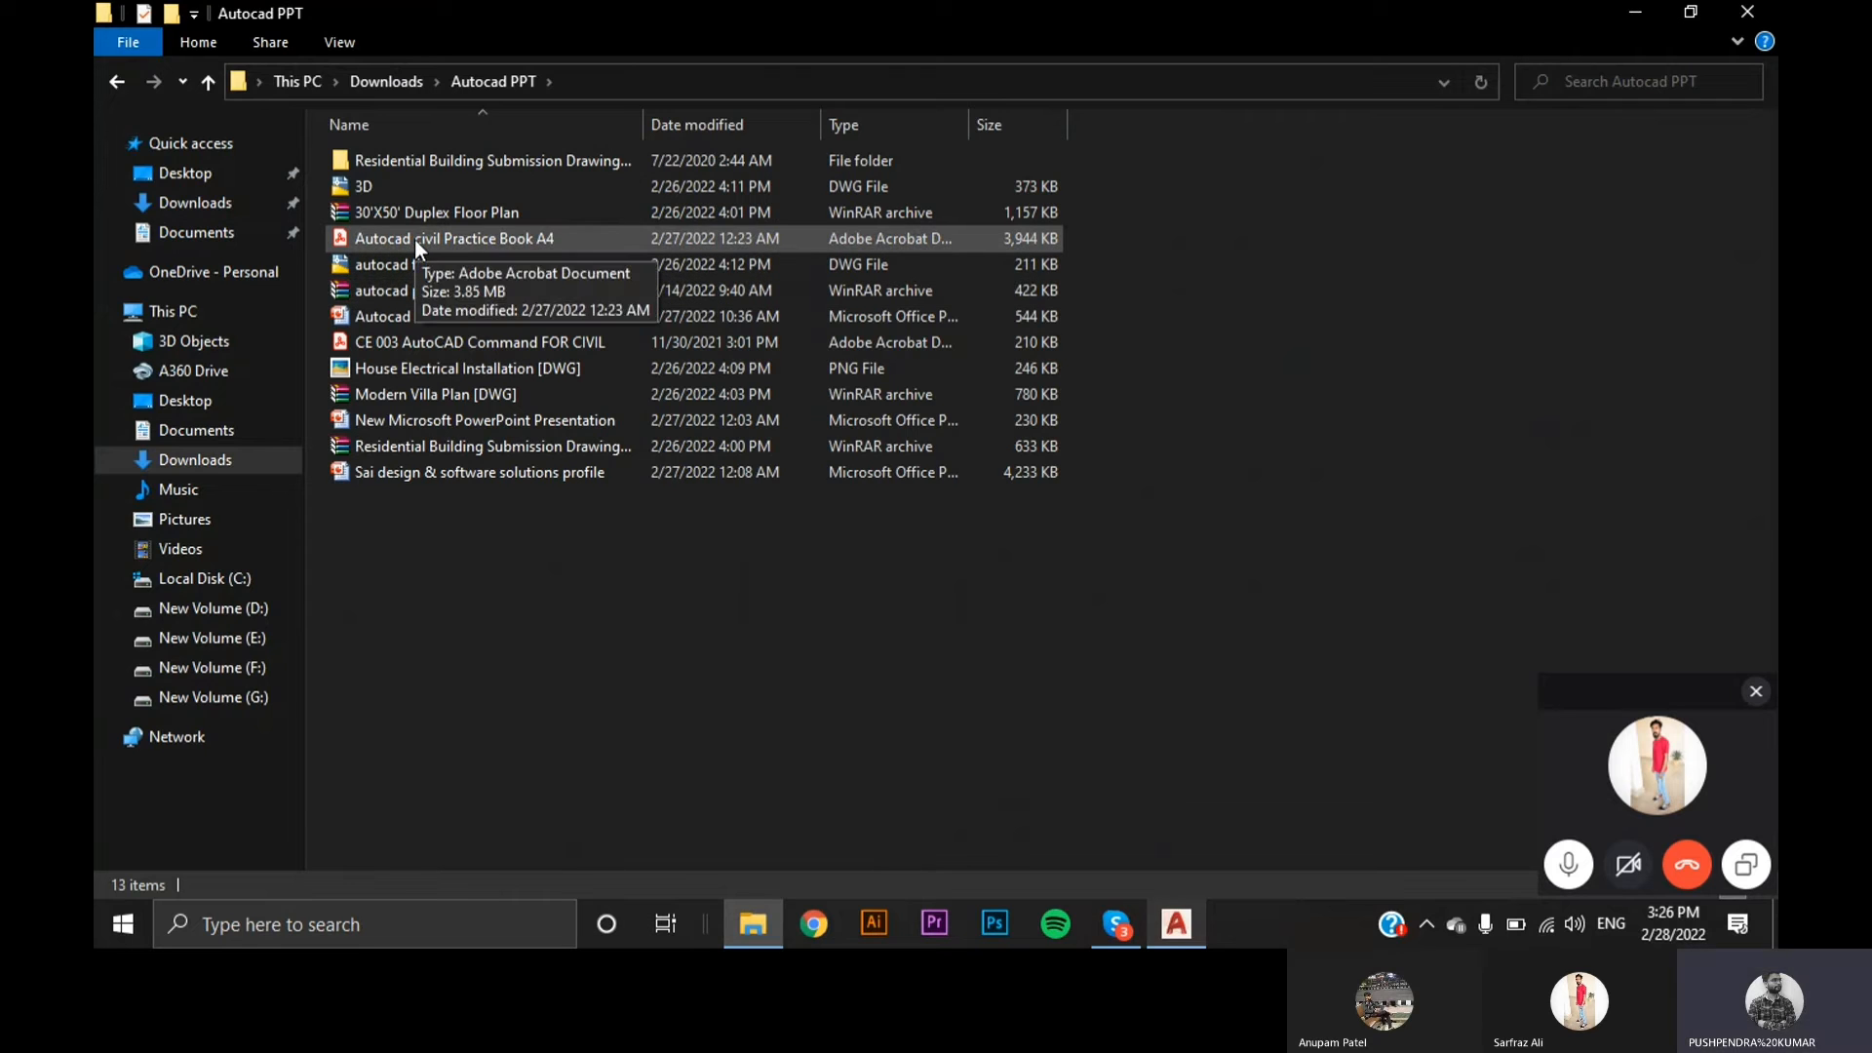
pyautogui.doubleClick(413, 238)
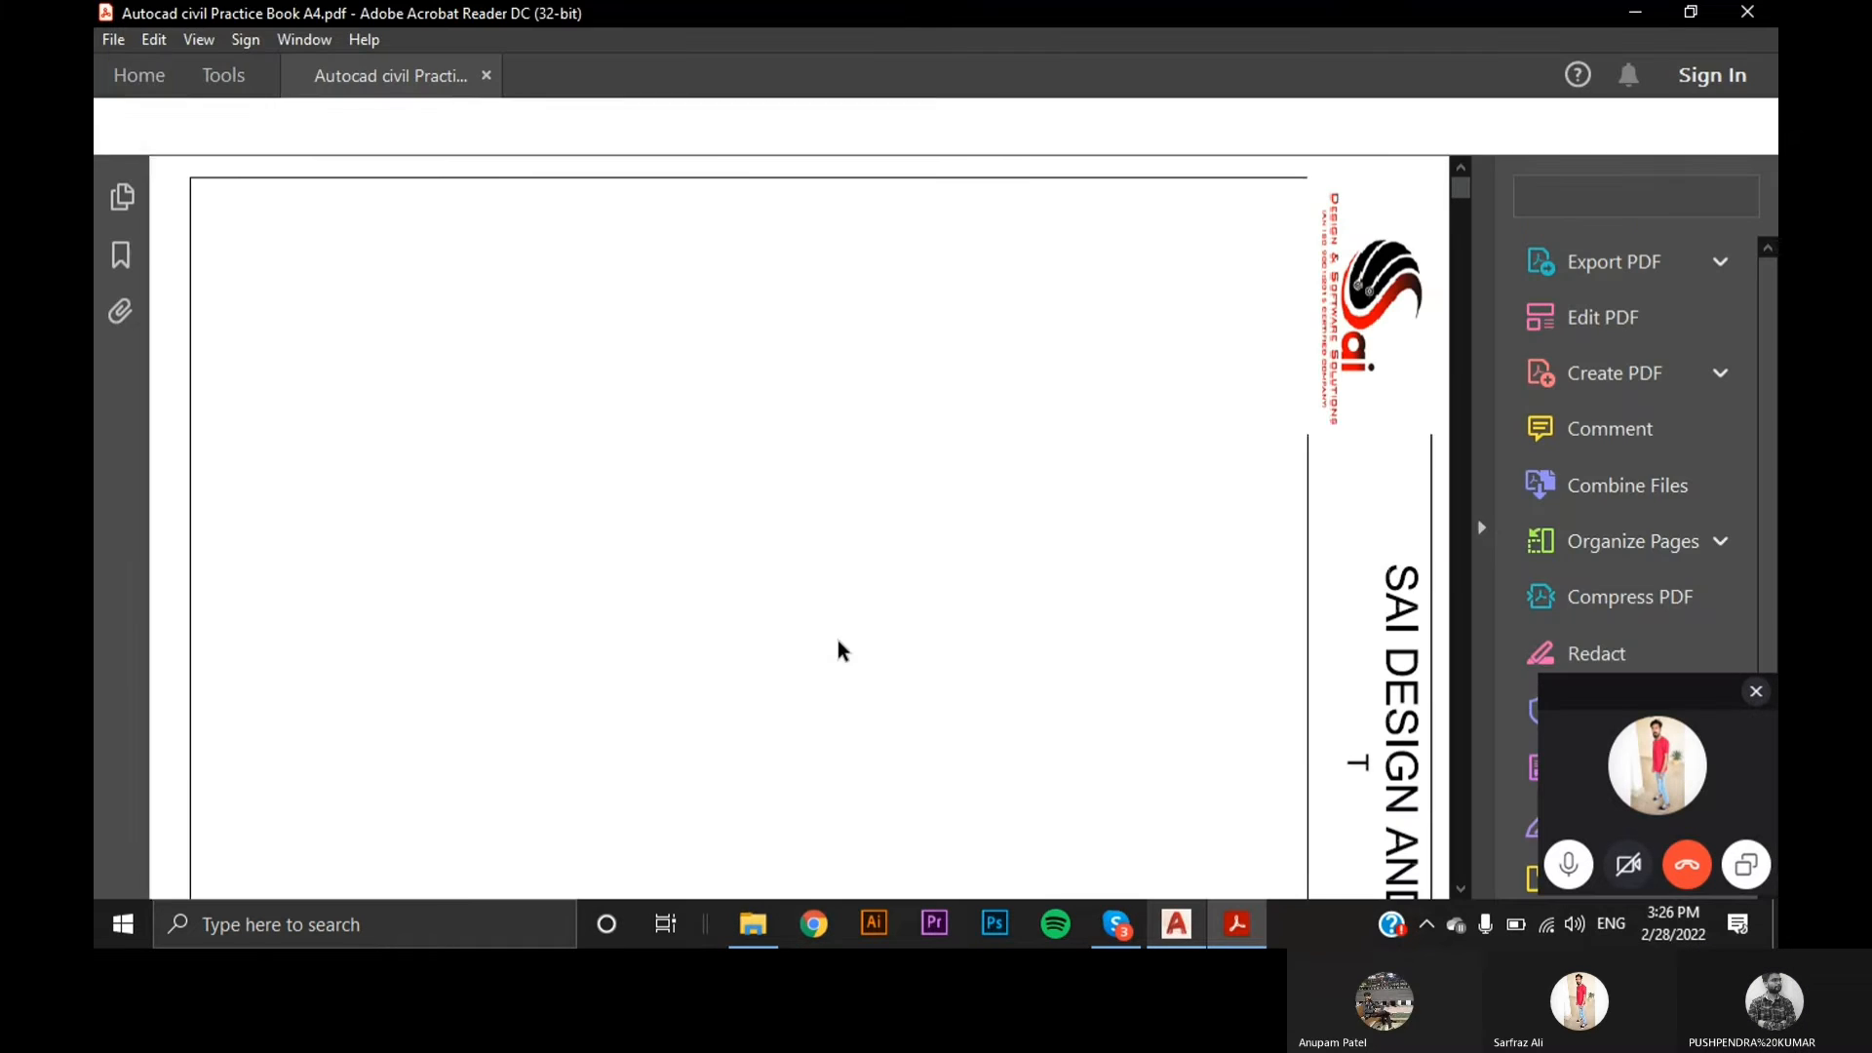
# - Look through the practice book from the profile exercises and ground floor plan to the centerline plan on page 5
pyautogui.scroll(-1, 838, 640)
pyautogui.scroll(-15, 838, 640)
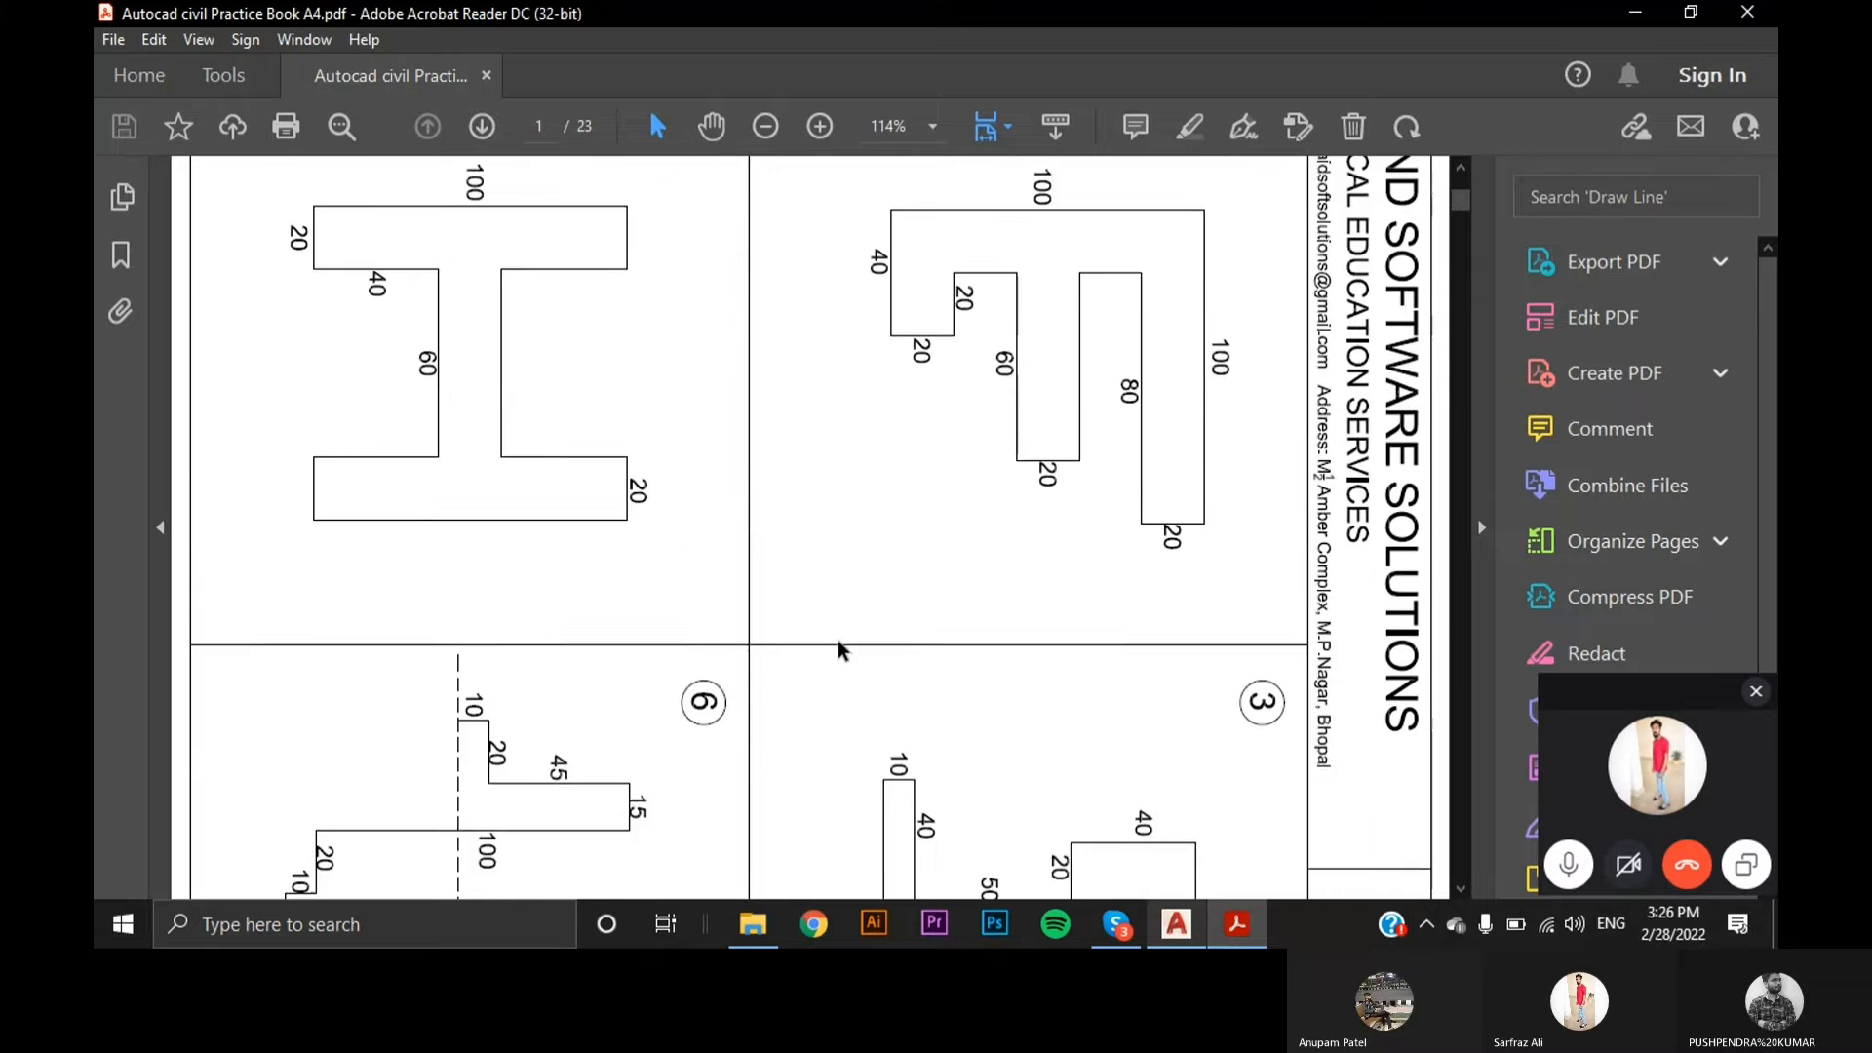
pyautogui.scroll(-5, 838, 649)
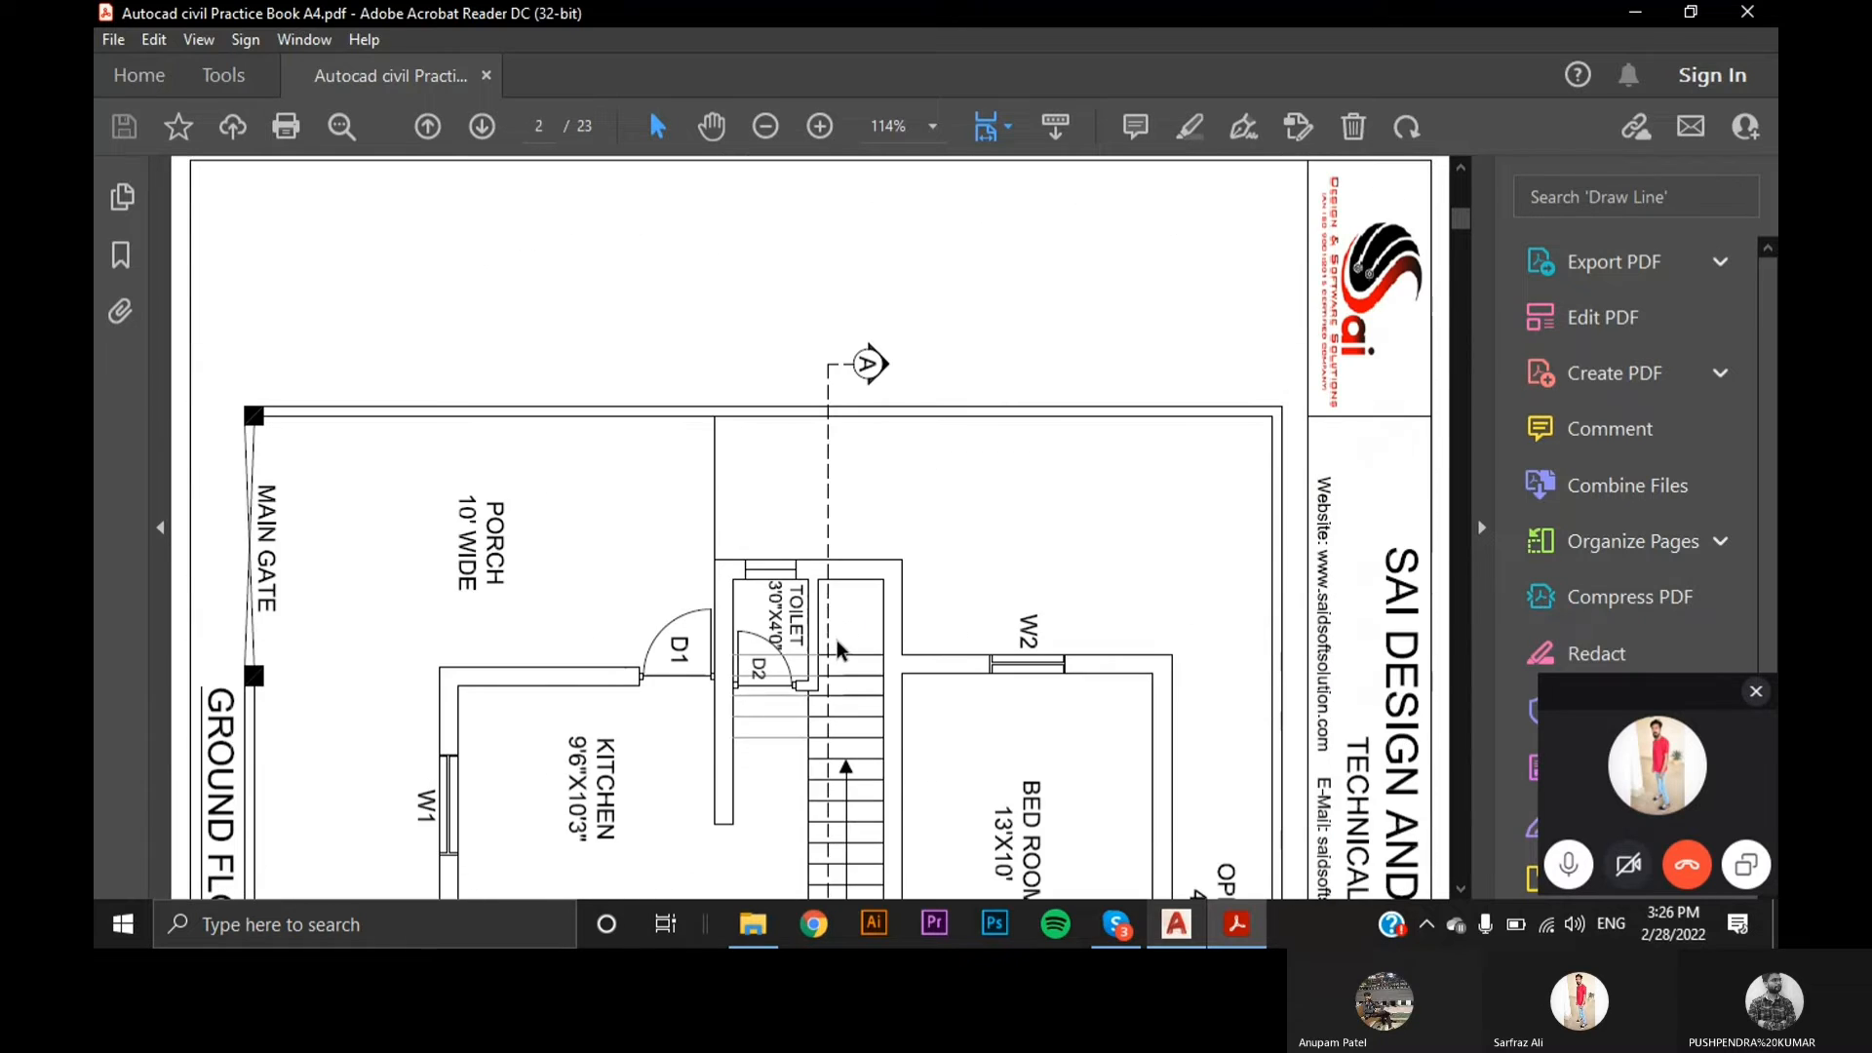
pyautogui.click(770, 133)
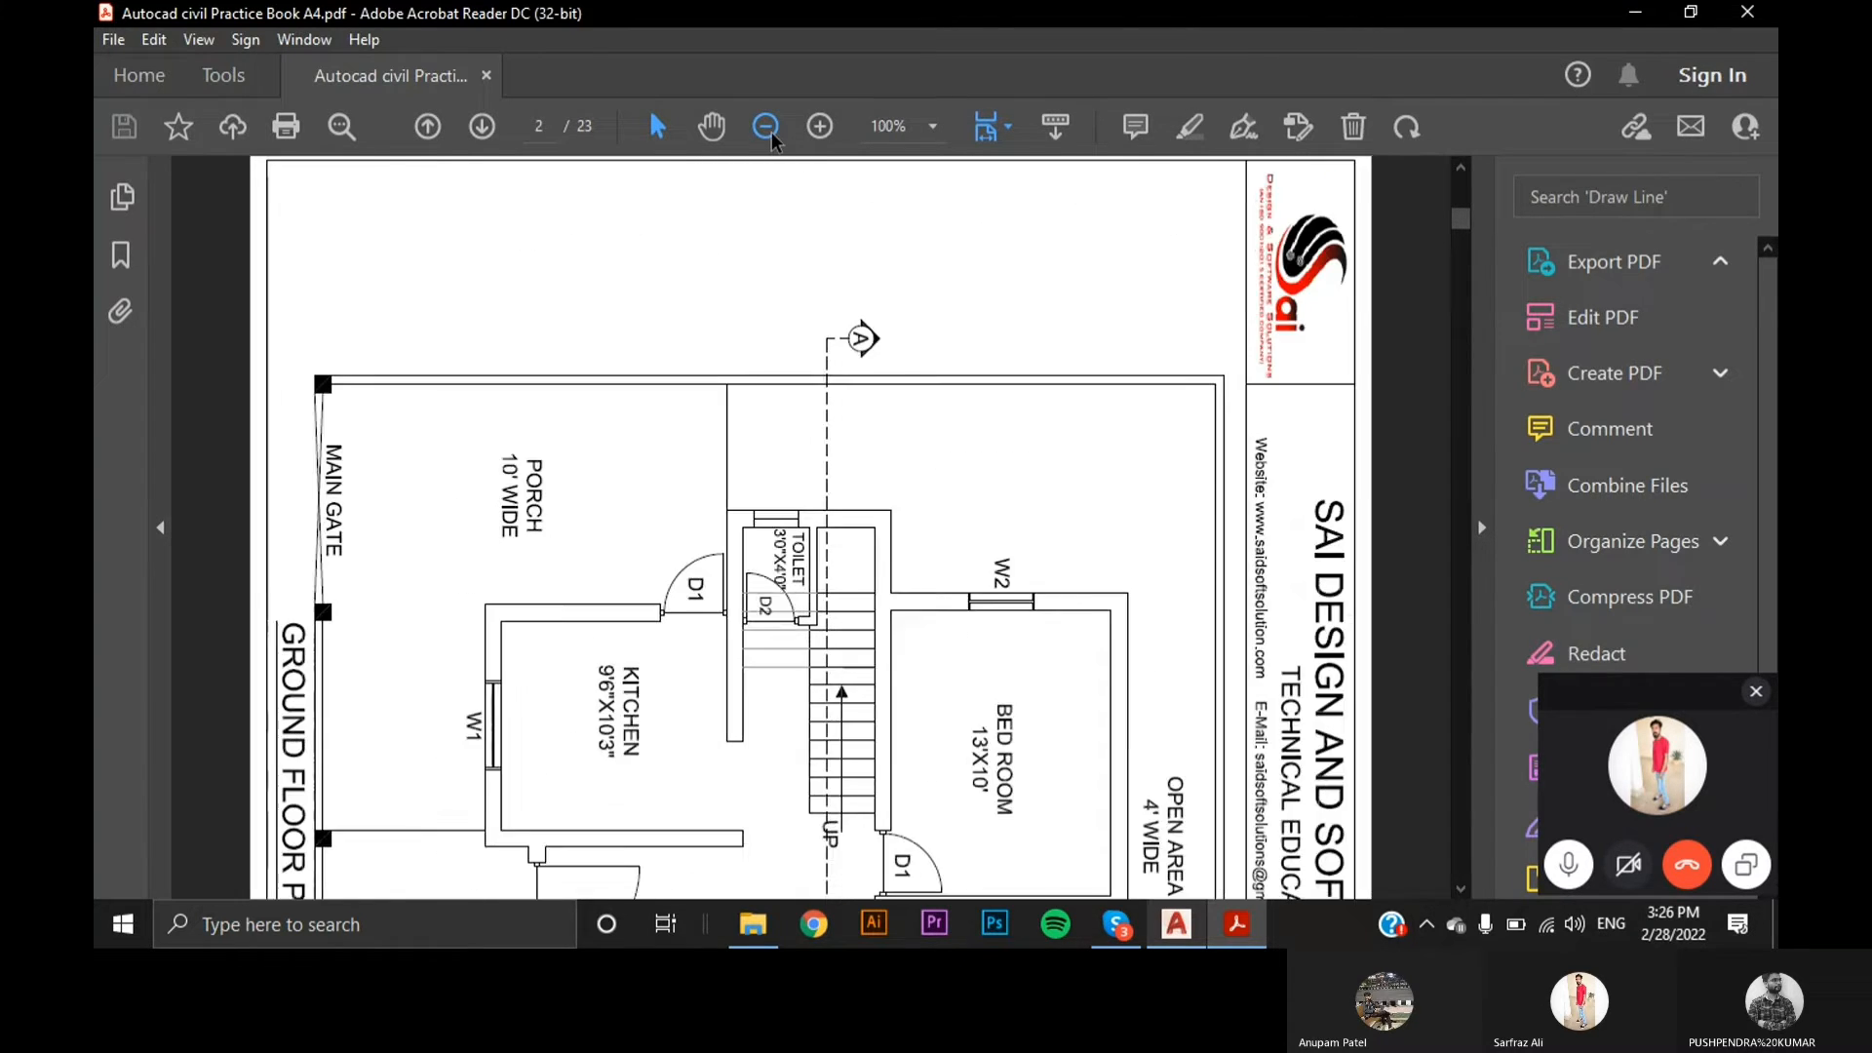
pyautogui.click(768, 129)
pyautogui.click(769, 134)
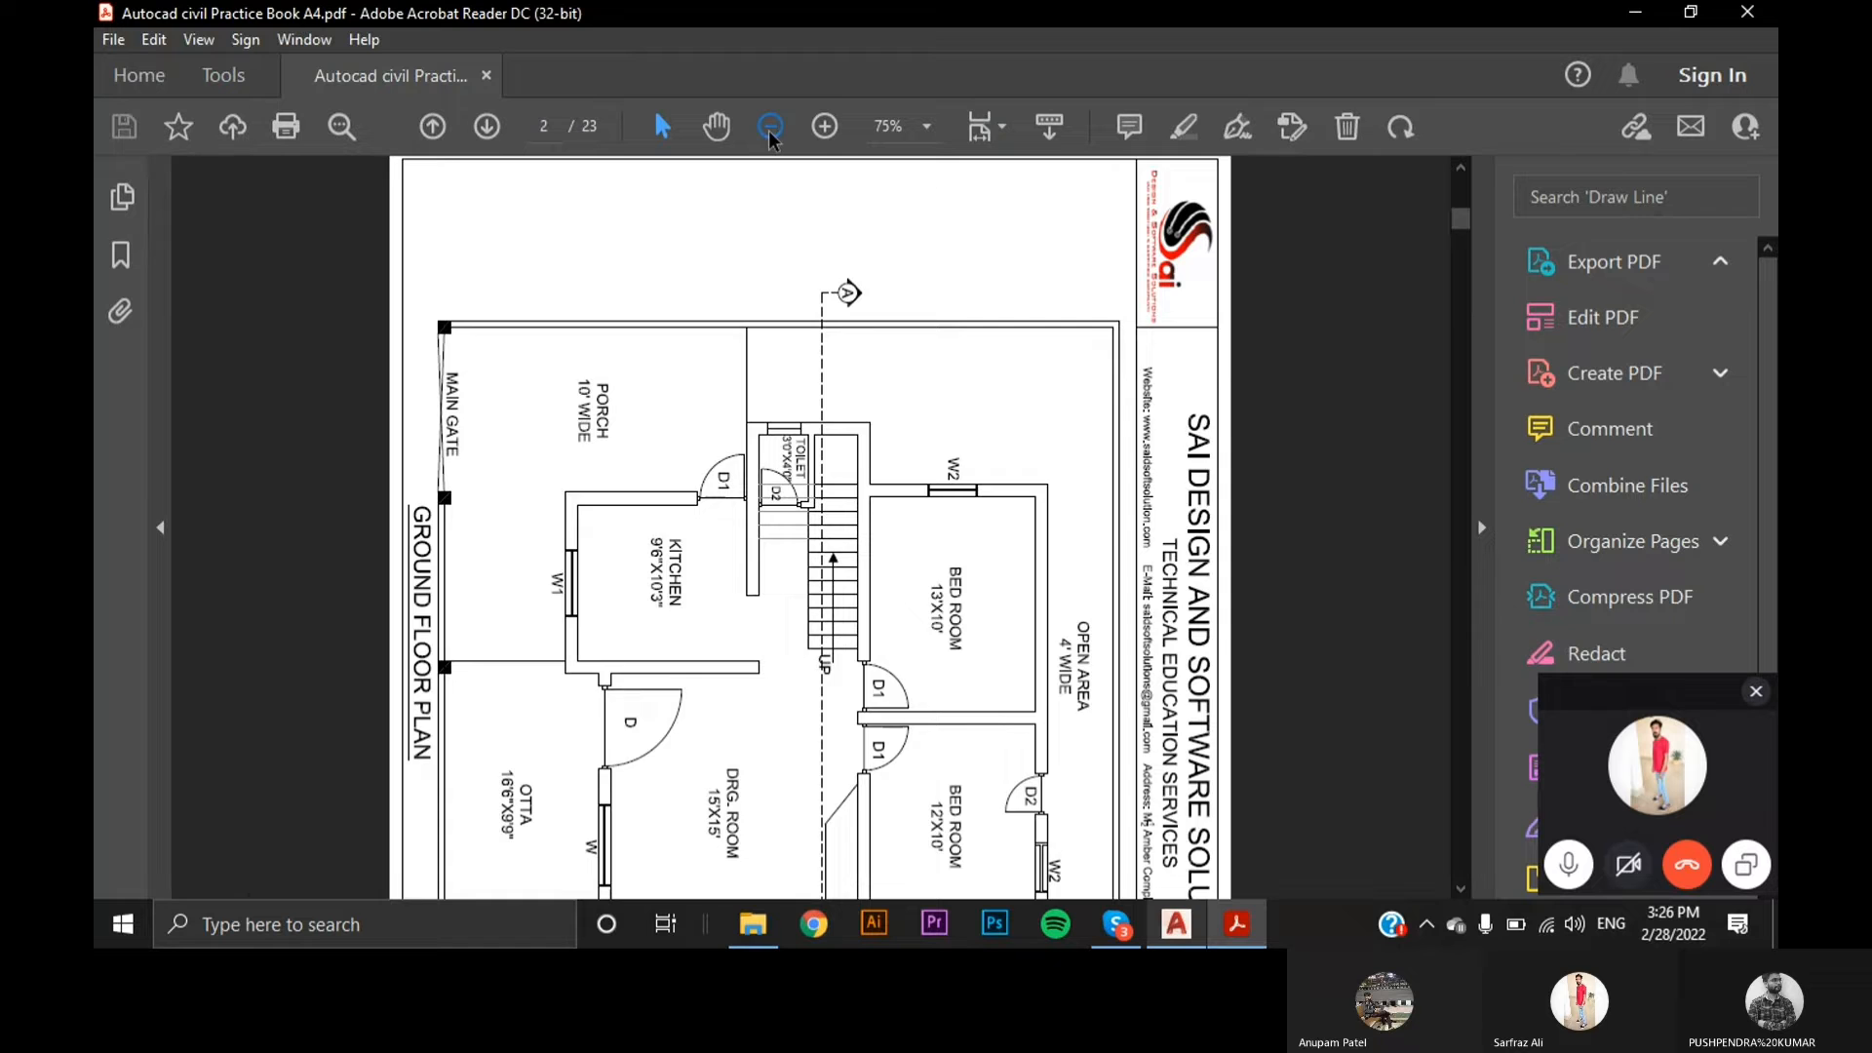
pyautogui.scroll(-4, 1050, 478)
pyautogui.scroll(-10, 1051, 476)
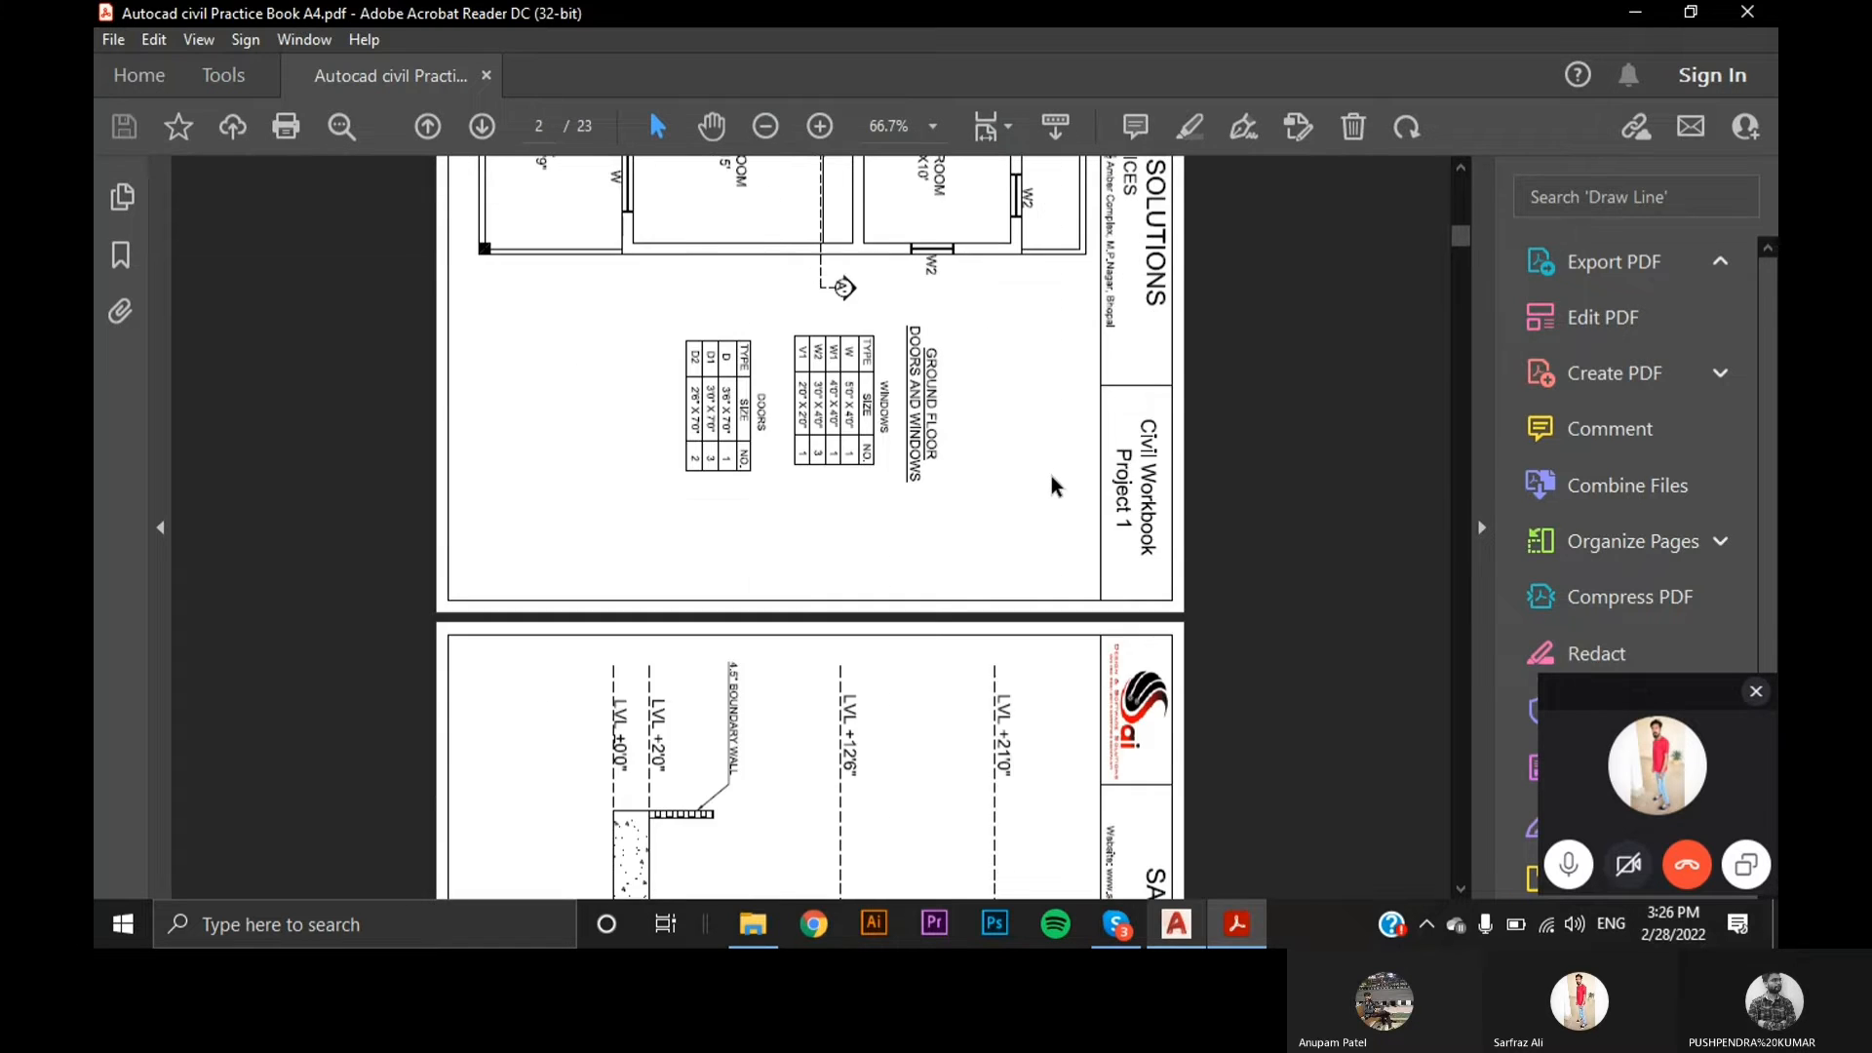
pyautogui.scroll(-15, 1051, 476)
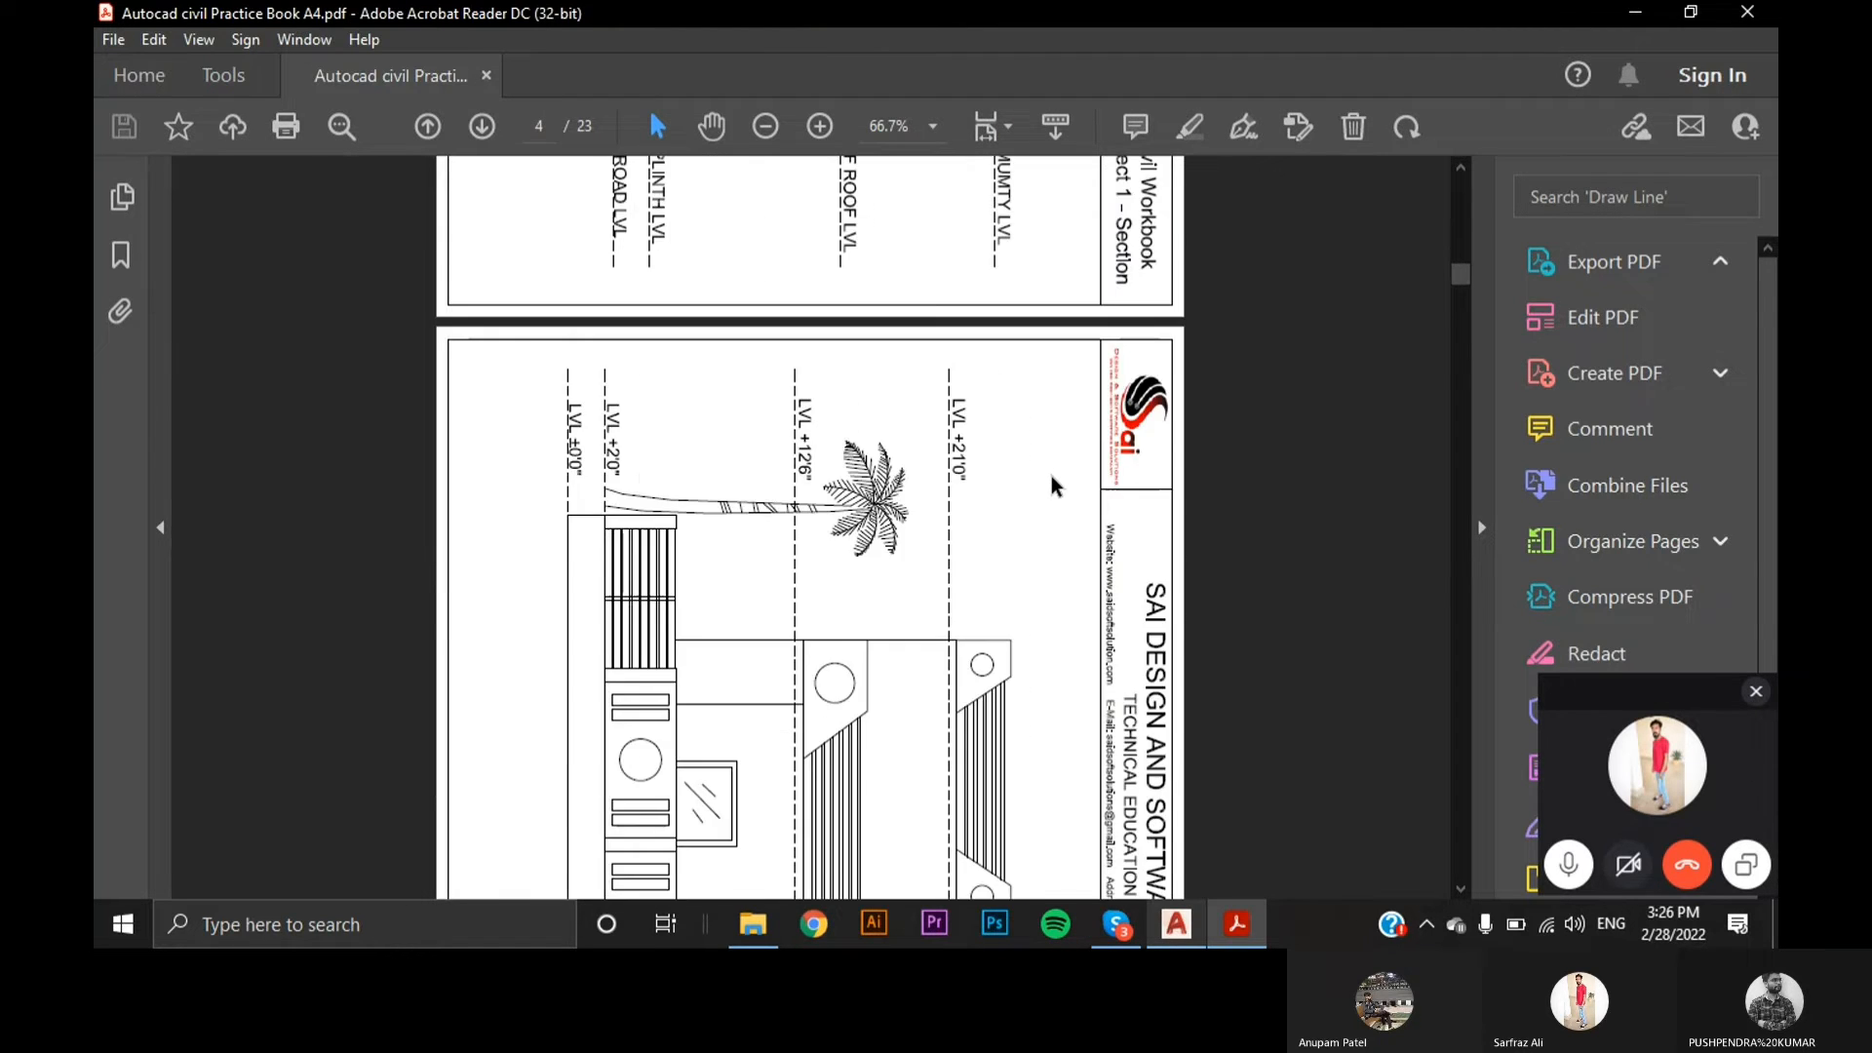
pyautogui.scroll(-3, 1051, 477)
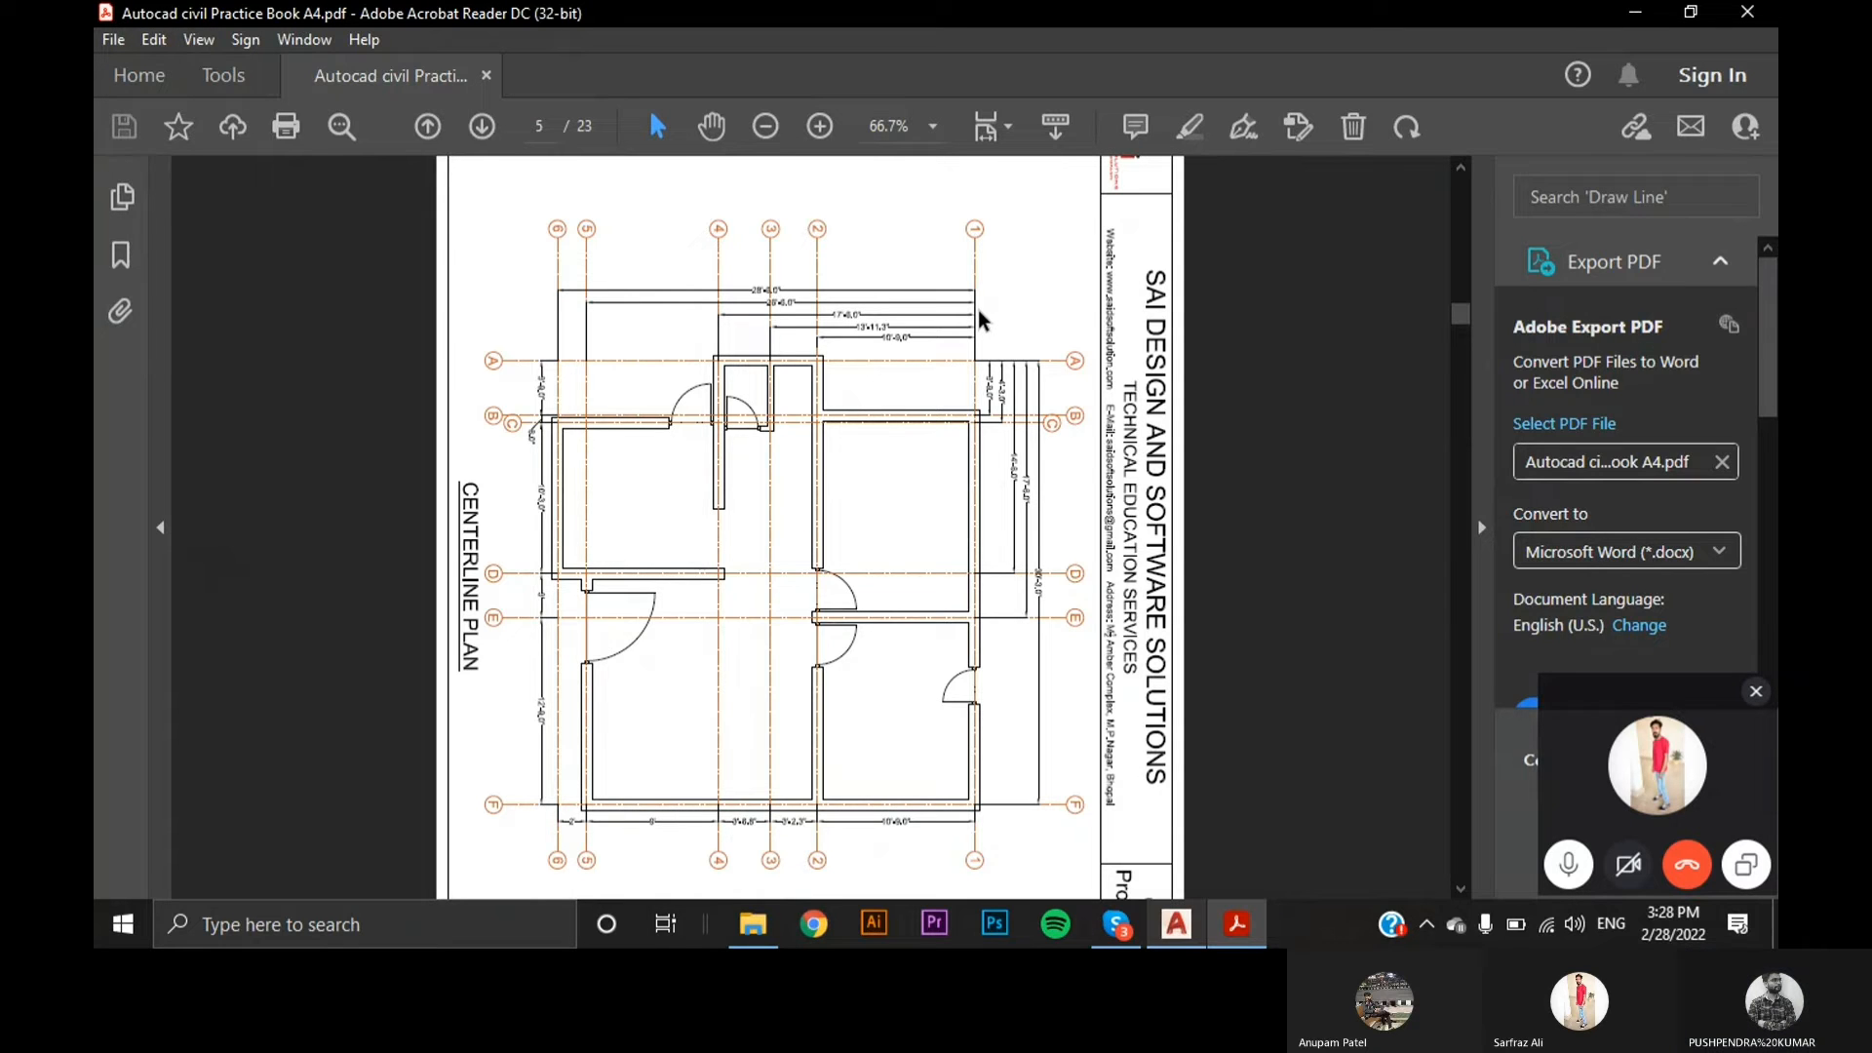
# - Switch back to AutoCAD and draw a rectangle beside the door with its opposite corner at @4,2
pyautogui.hotkey('alt', 'Tab')
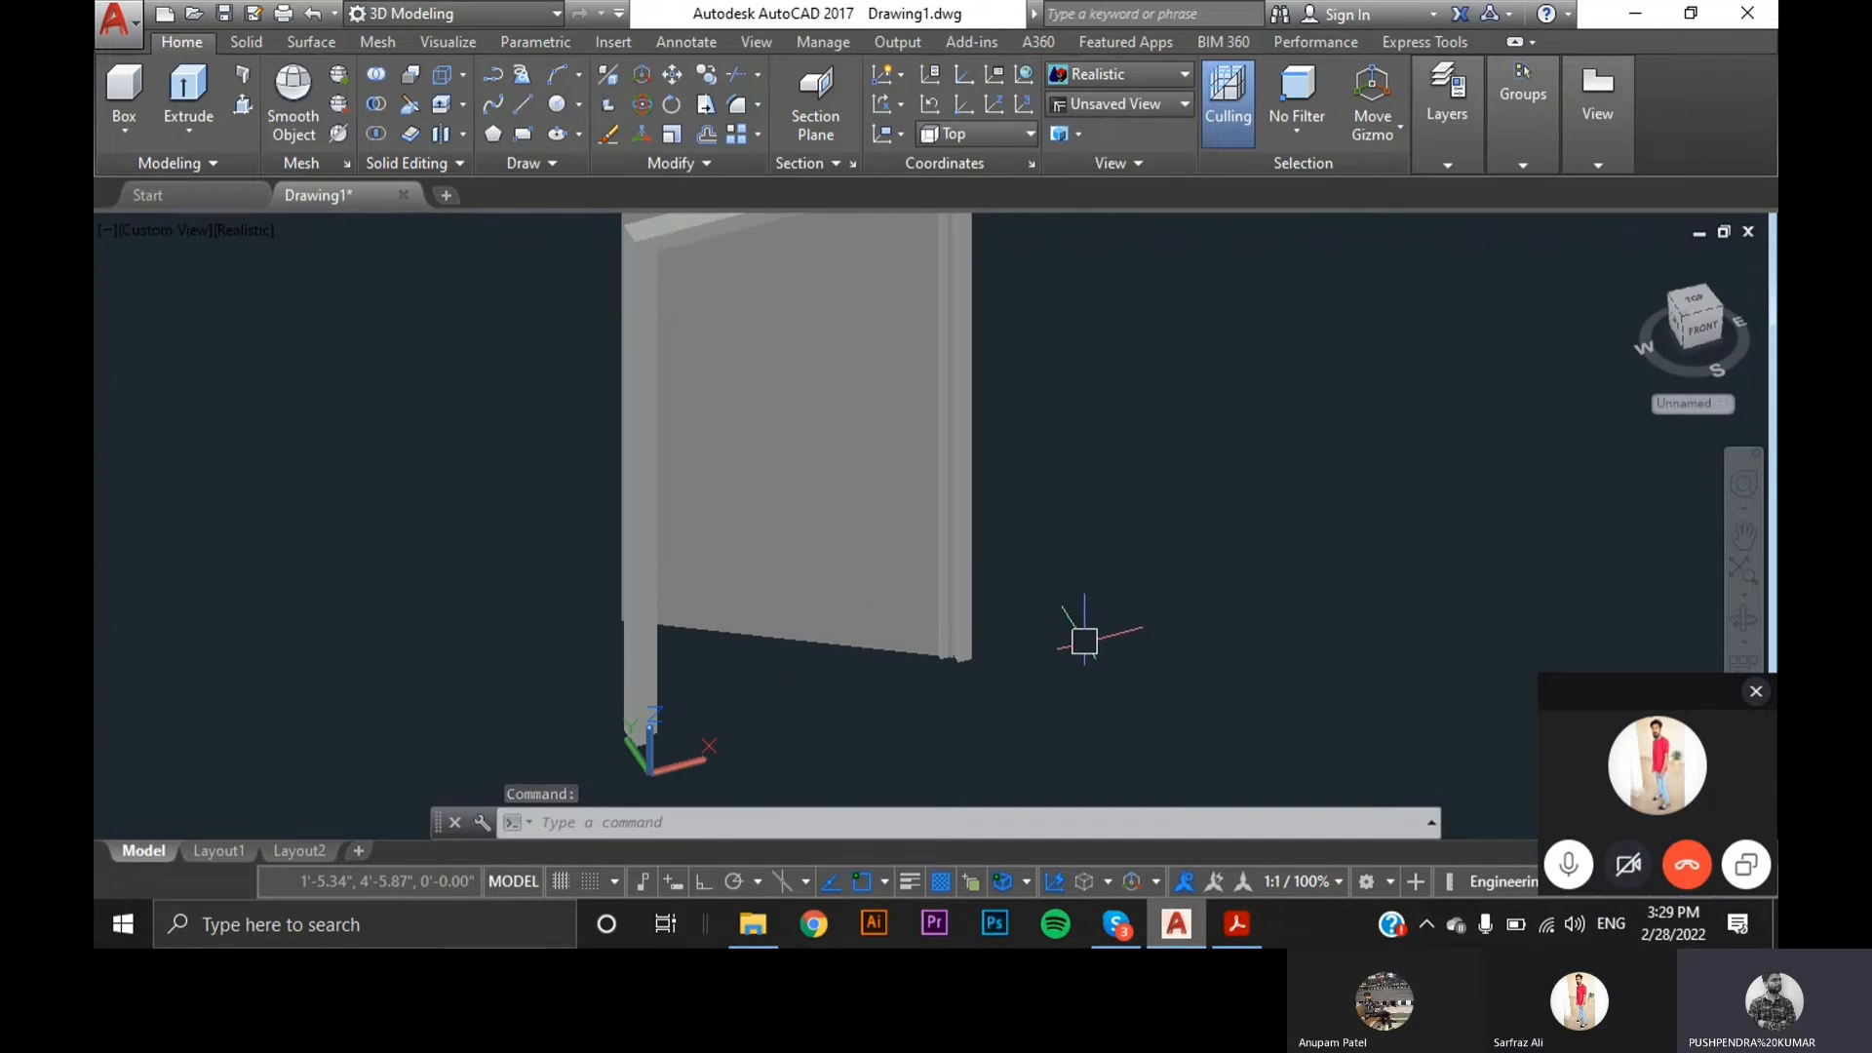
pyautogui.moveTo(1079, 635); pyautogui.dragTo(894, 635, button='middle')
pyautogui.scroll(-4, 887, 620)
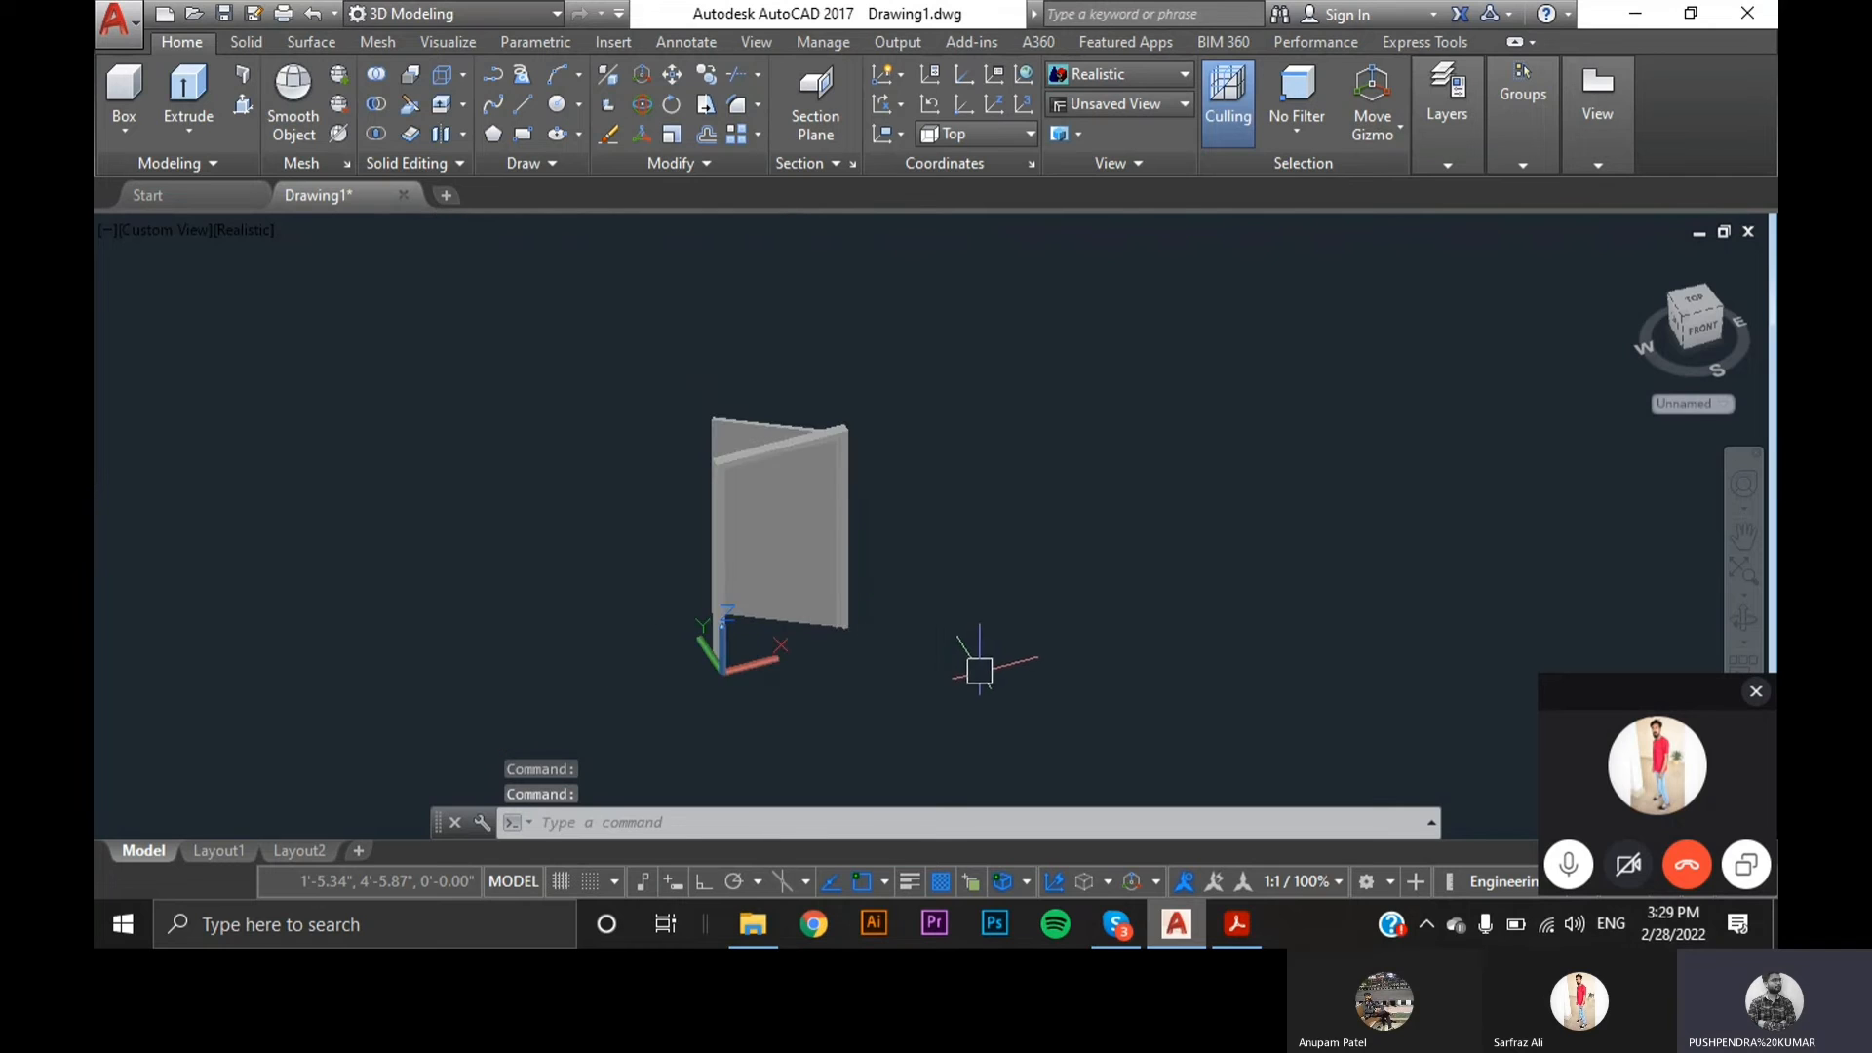
pyautogui.scroll(3, 979, 670)
pyautogui.scroll(2, 979, 671)
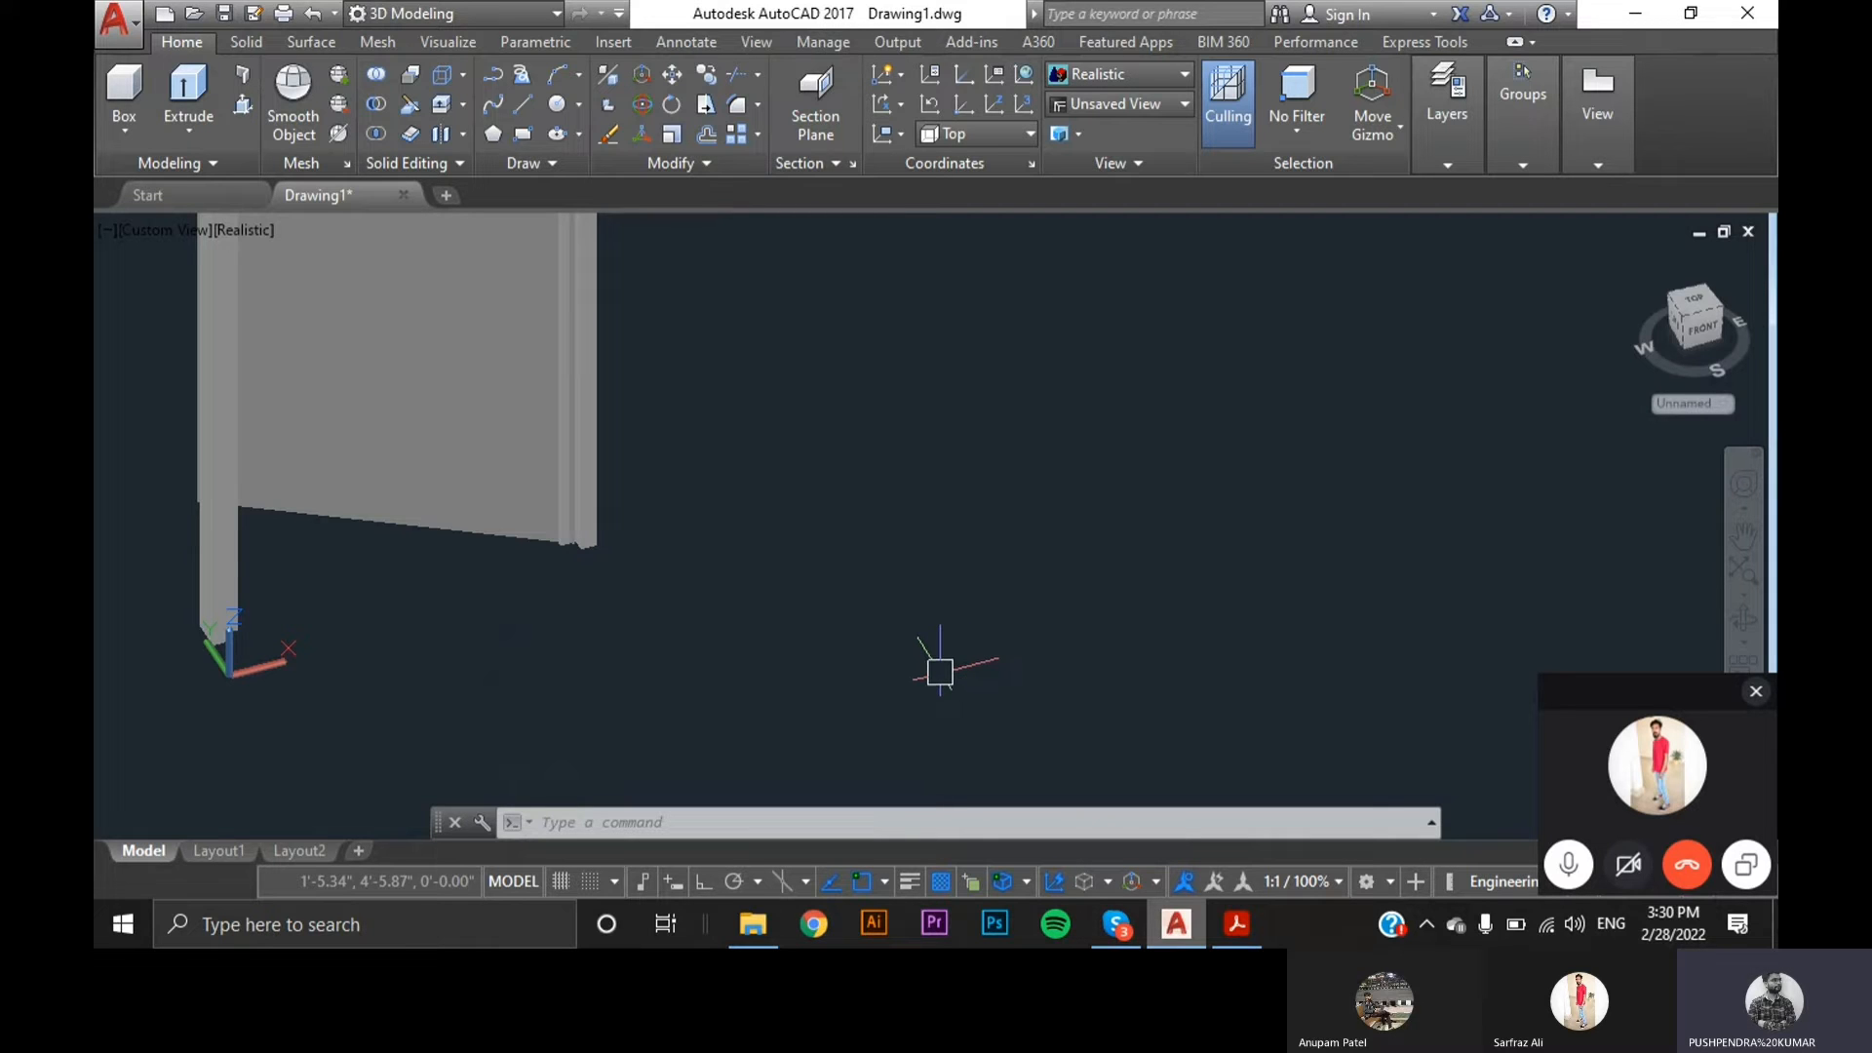
pyautogui.write('REC')
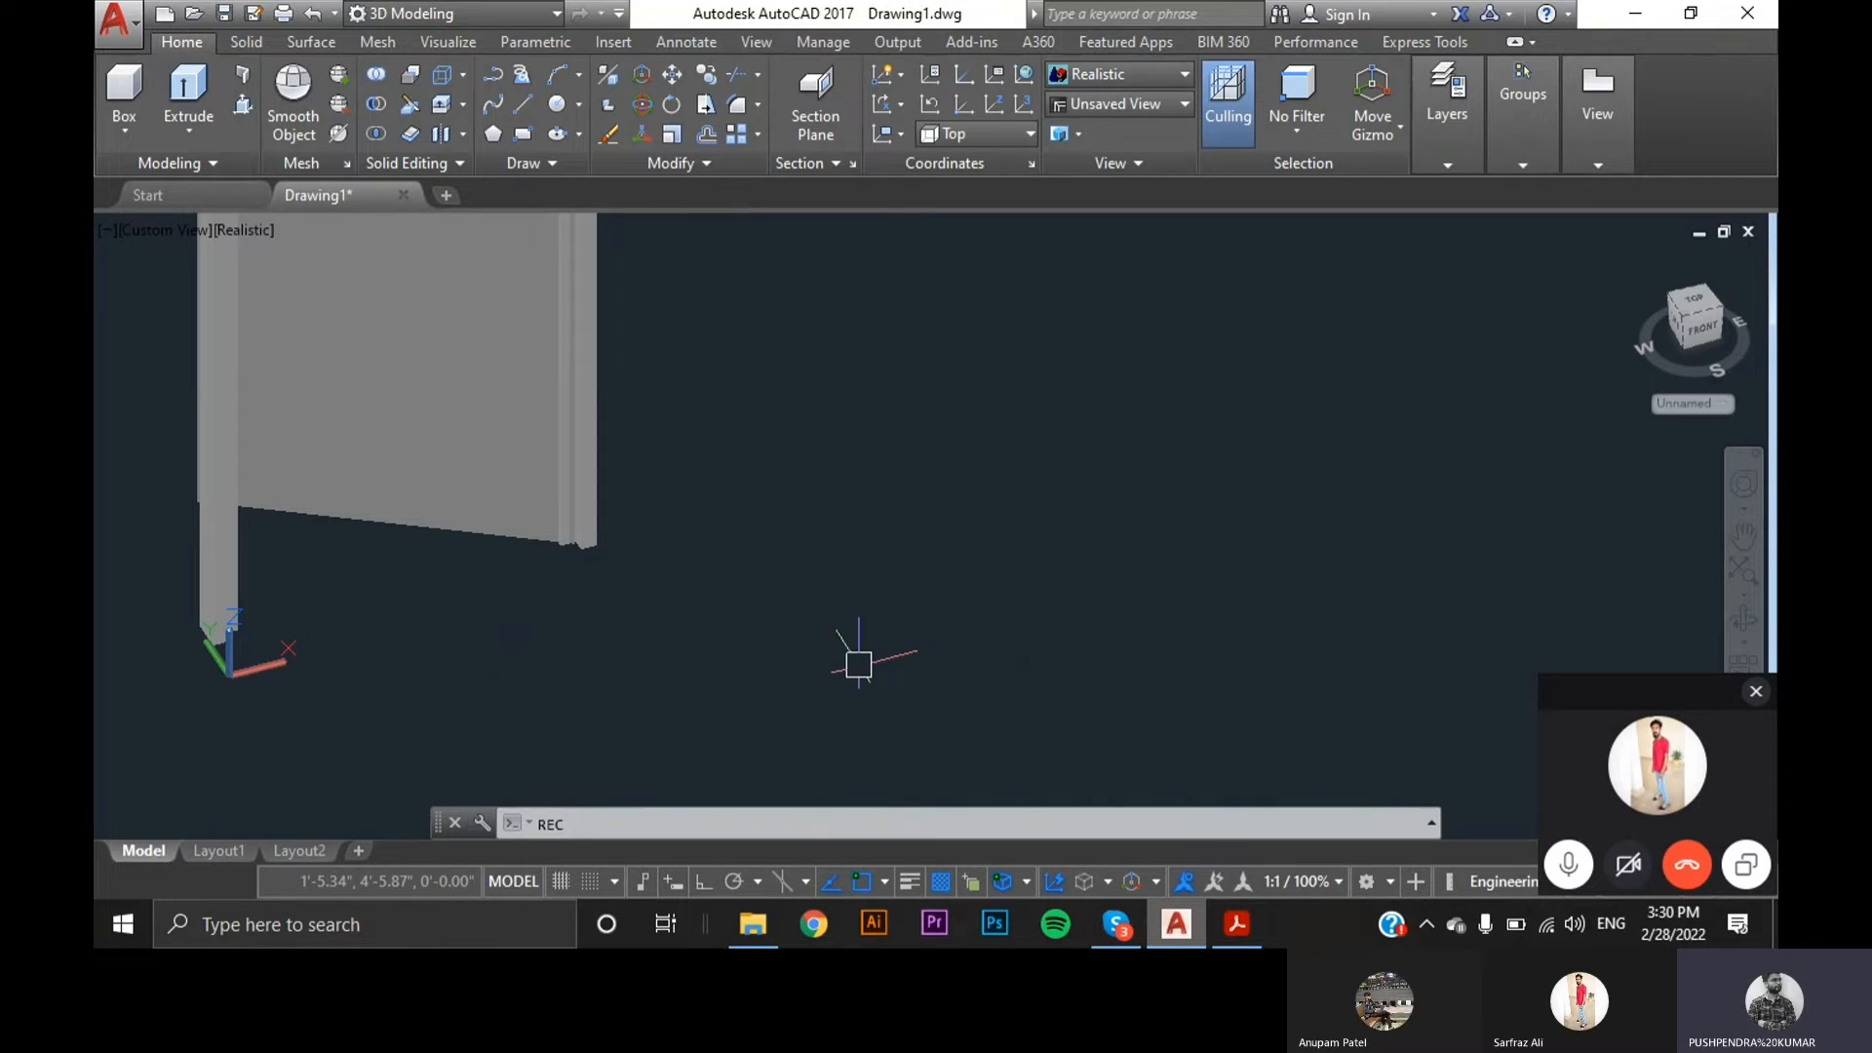
pyautogui.click(780, 611)
pyautogui.click(767, 591)
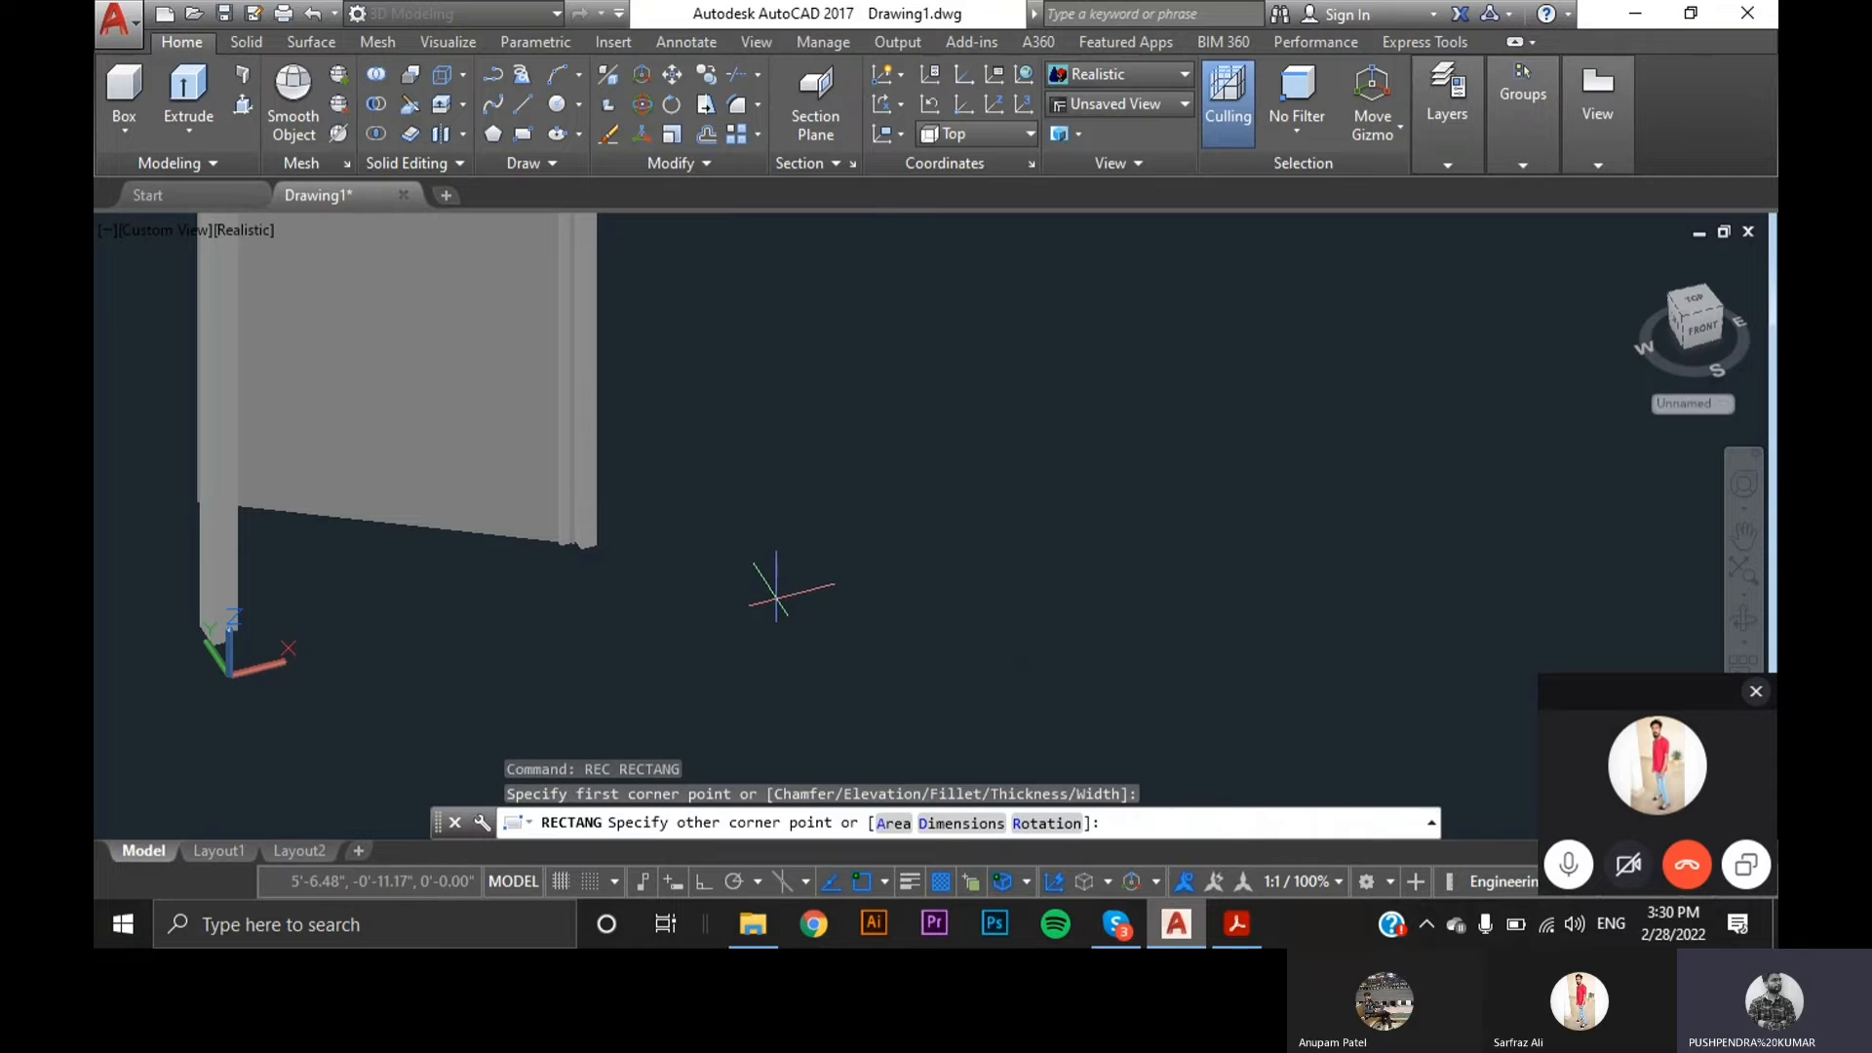
pyautogui.scroll(1, 912, 648)
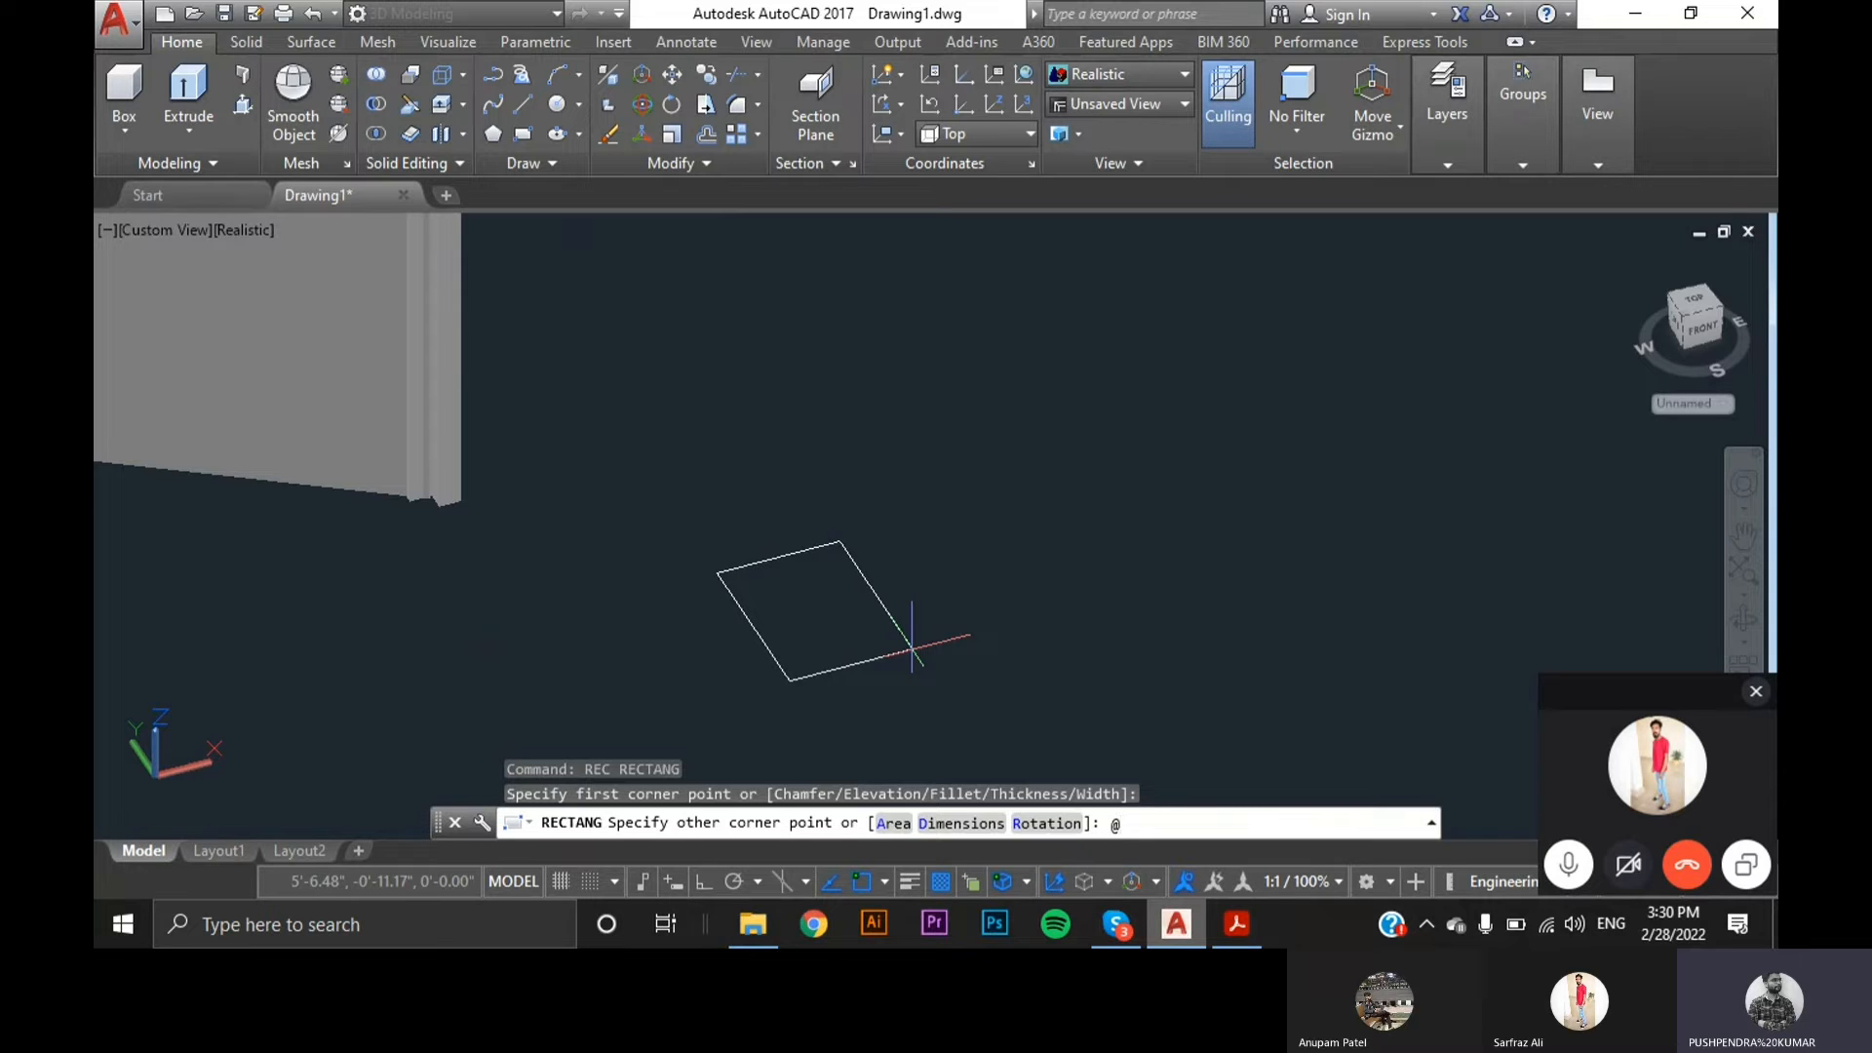
pyautogui.write(',2')
pyautogui.press('Return')
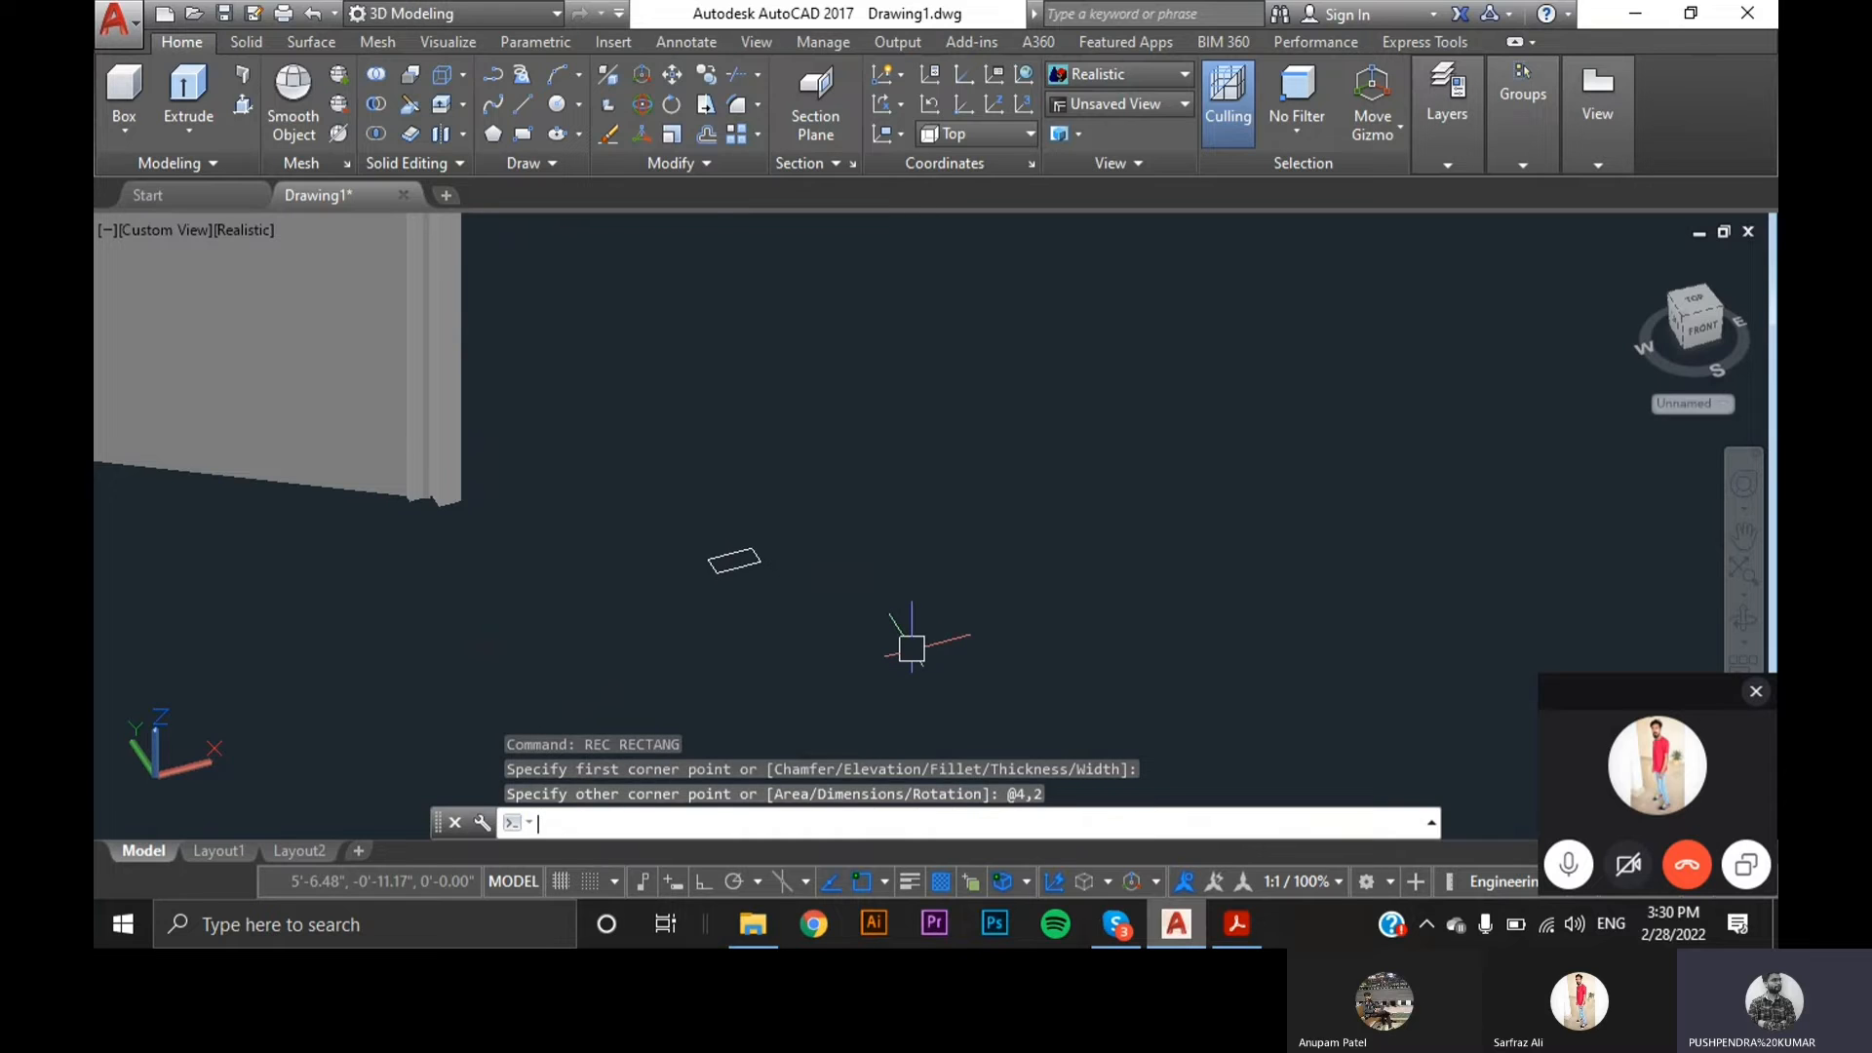
# - Draw lines from the midpoint of the rectangle's upper long edge to its centre and on to the right short edge's midpoint, outlining a corner notch
pyautogui.scroll(5, 770, 556)
pyautogui.scroll(2, 673, 599)
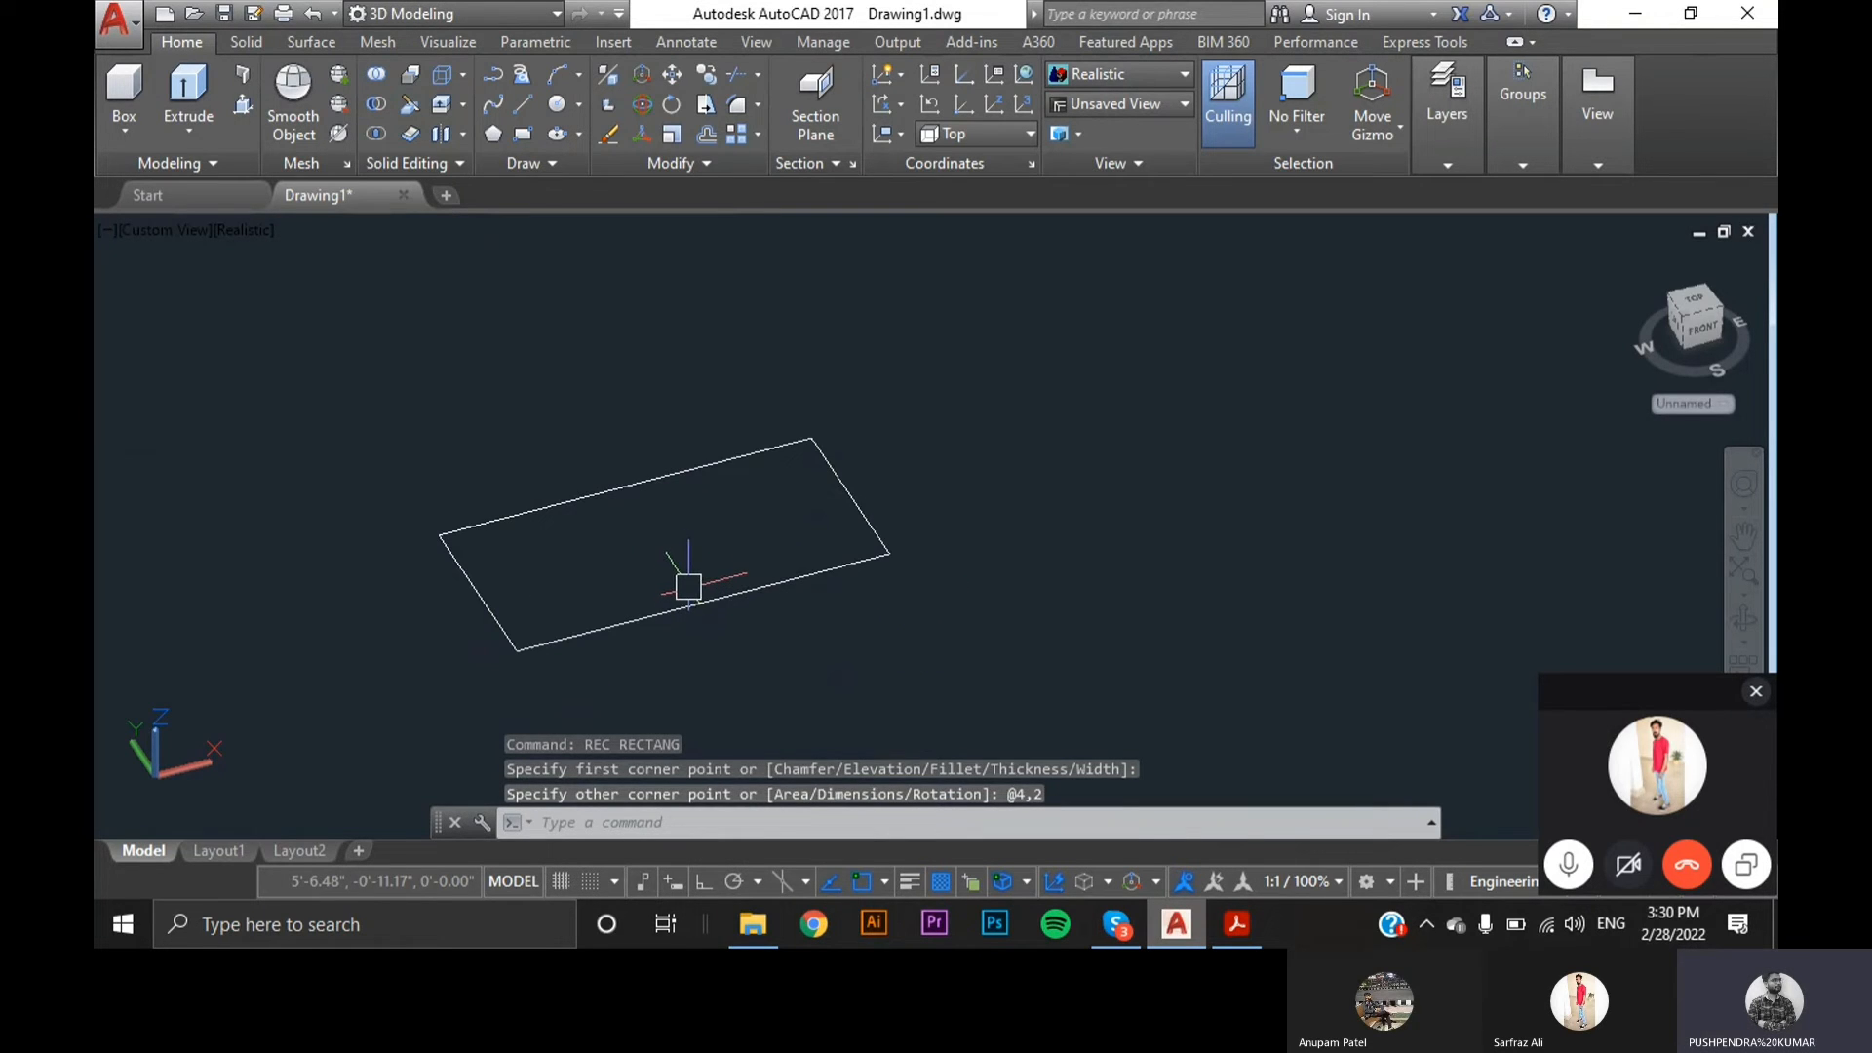
pyautogui.scroll(2, 684, 596)
pyautogui.scroll(-5, 685, 597)
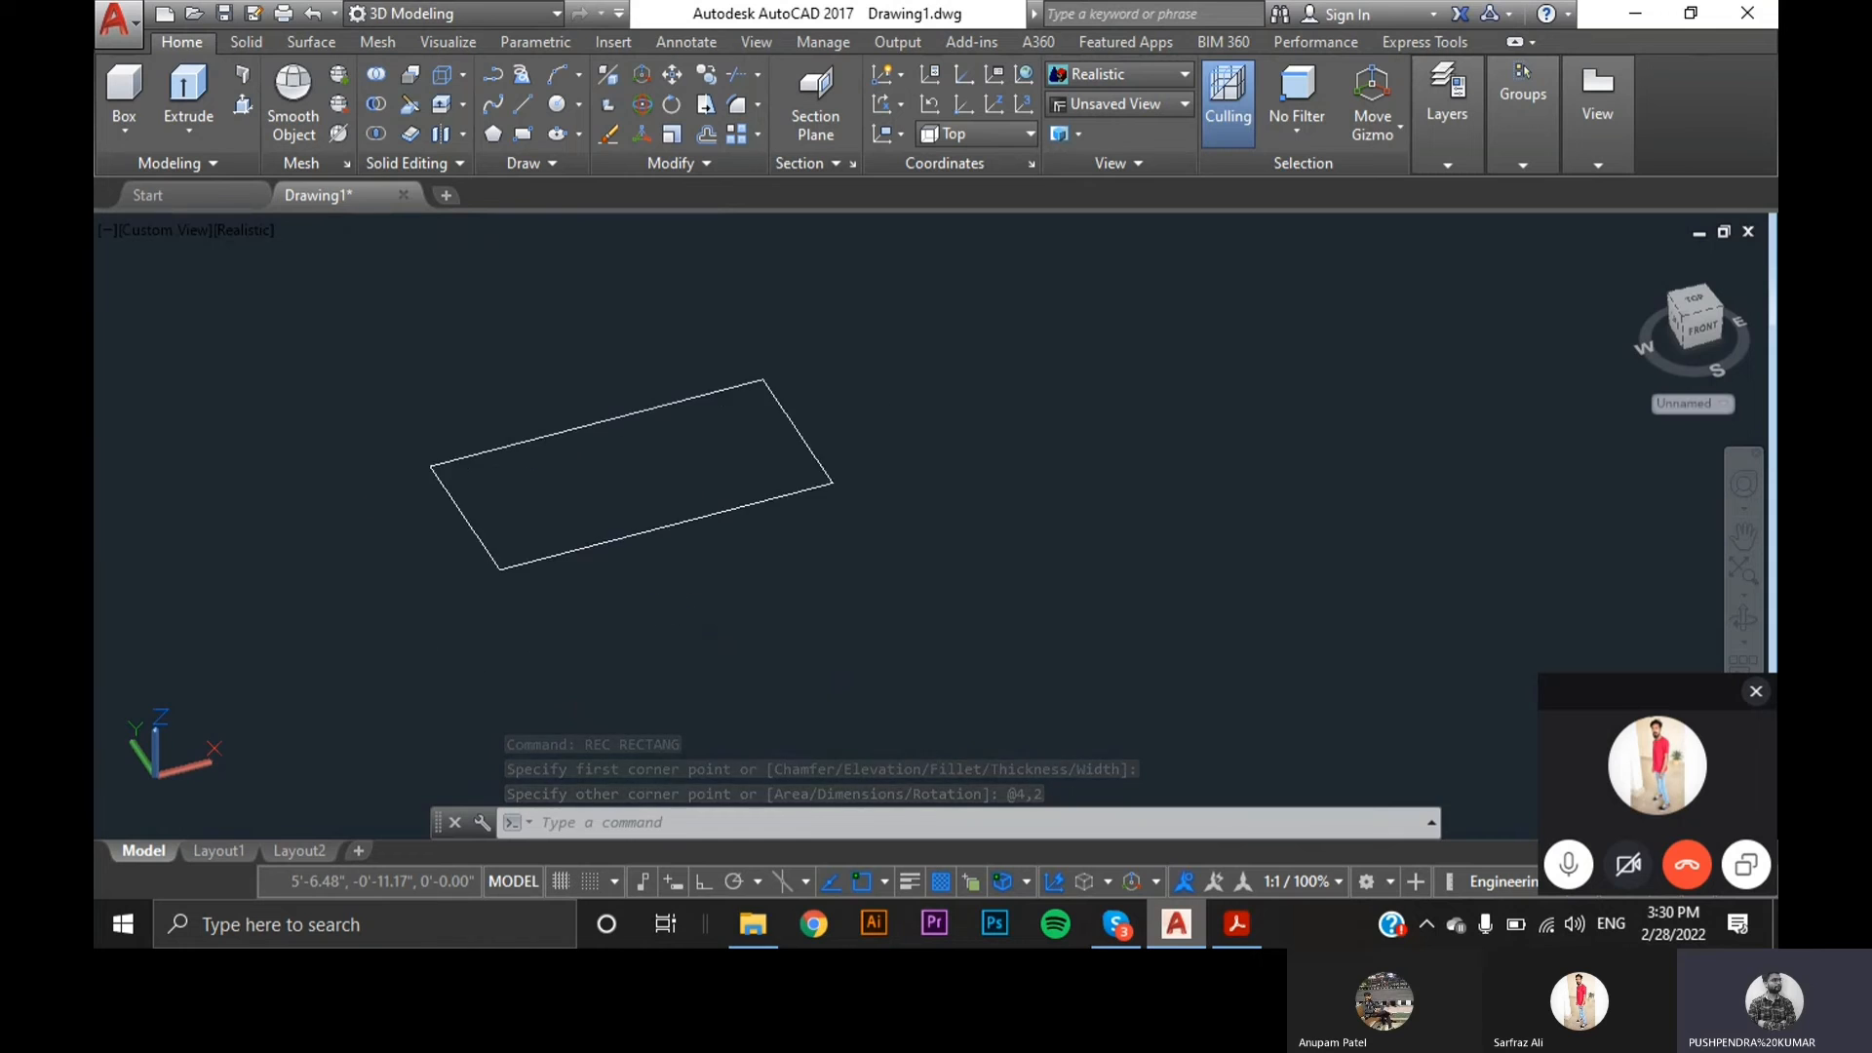
pyautogui.moveTo(395, 443)
pyautogui.mouseDown(button='middle')
pyautogui.moveTo(865, 635)
pyautogui.moveTo(901, 629)
pyautogui.mouseUp(button='middle')
pyautogui.scroll(4, 1161, 648)
pyautogui.scroll(2, 1146, 624)
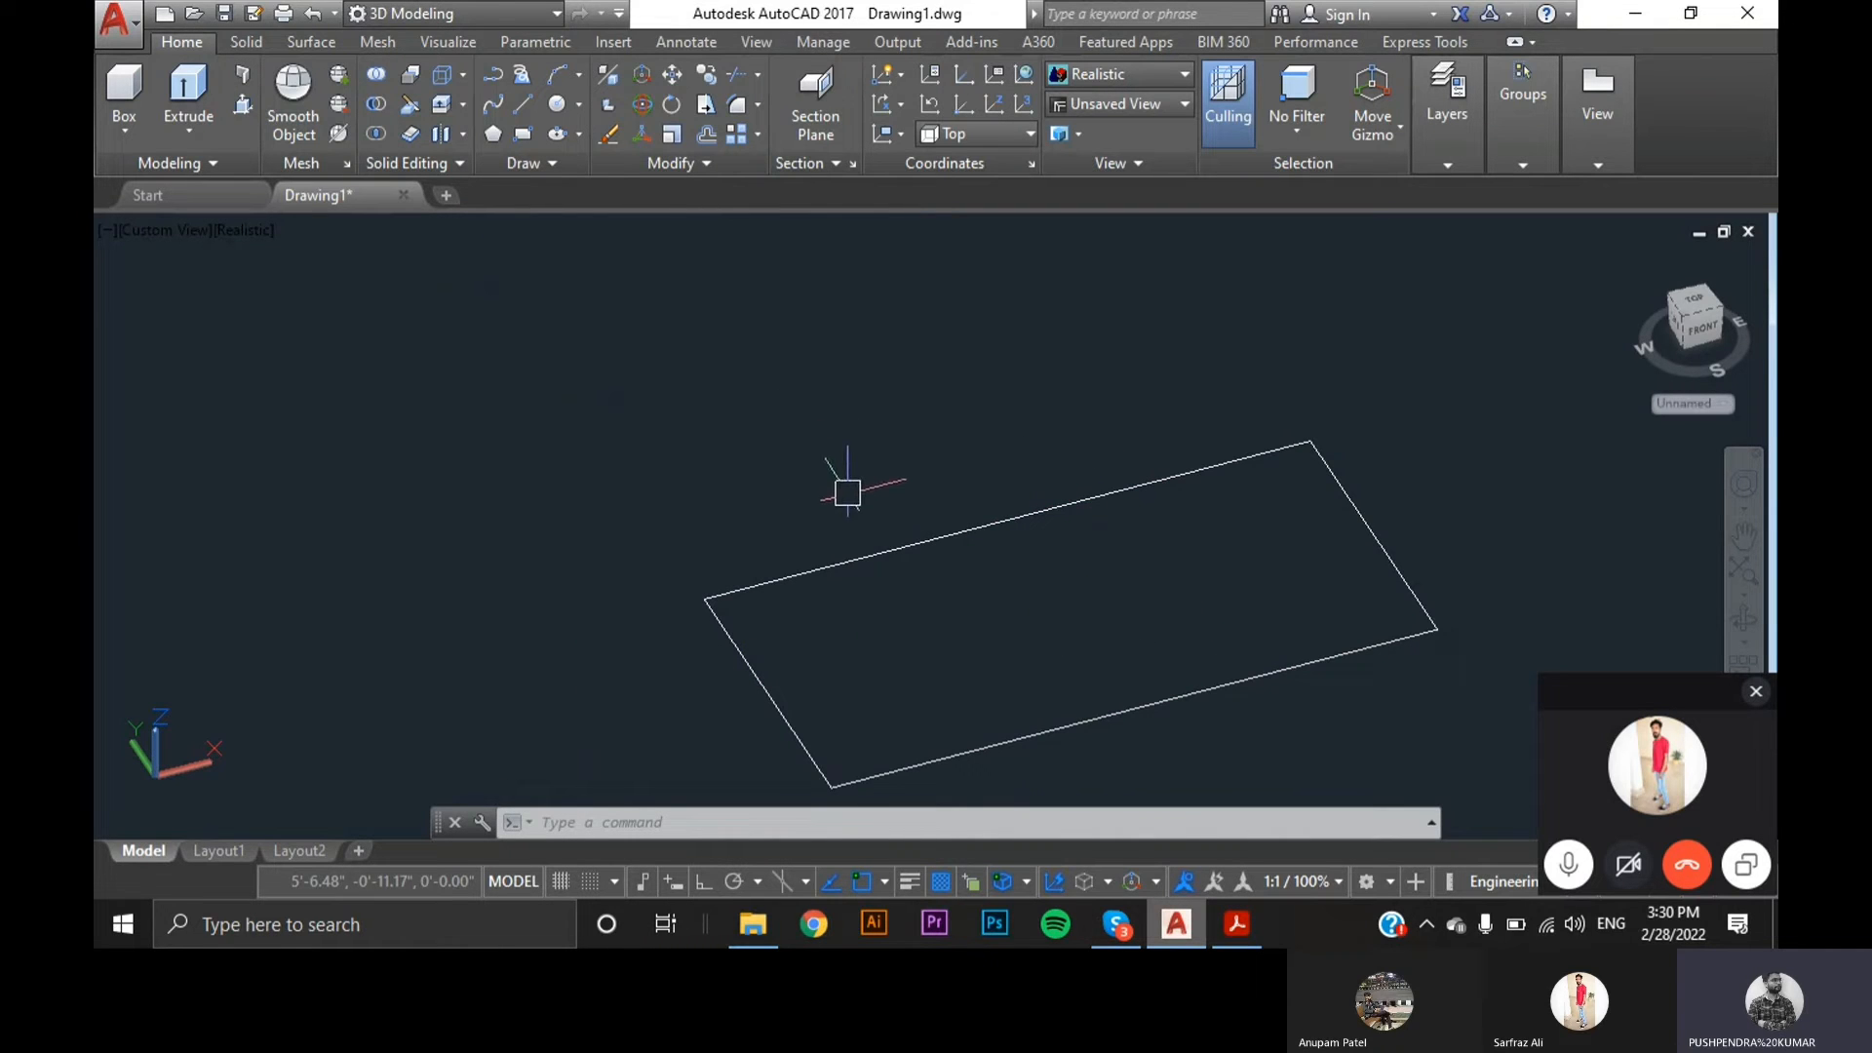
pyautogui.write('L')
pyautogui.press('Return')
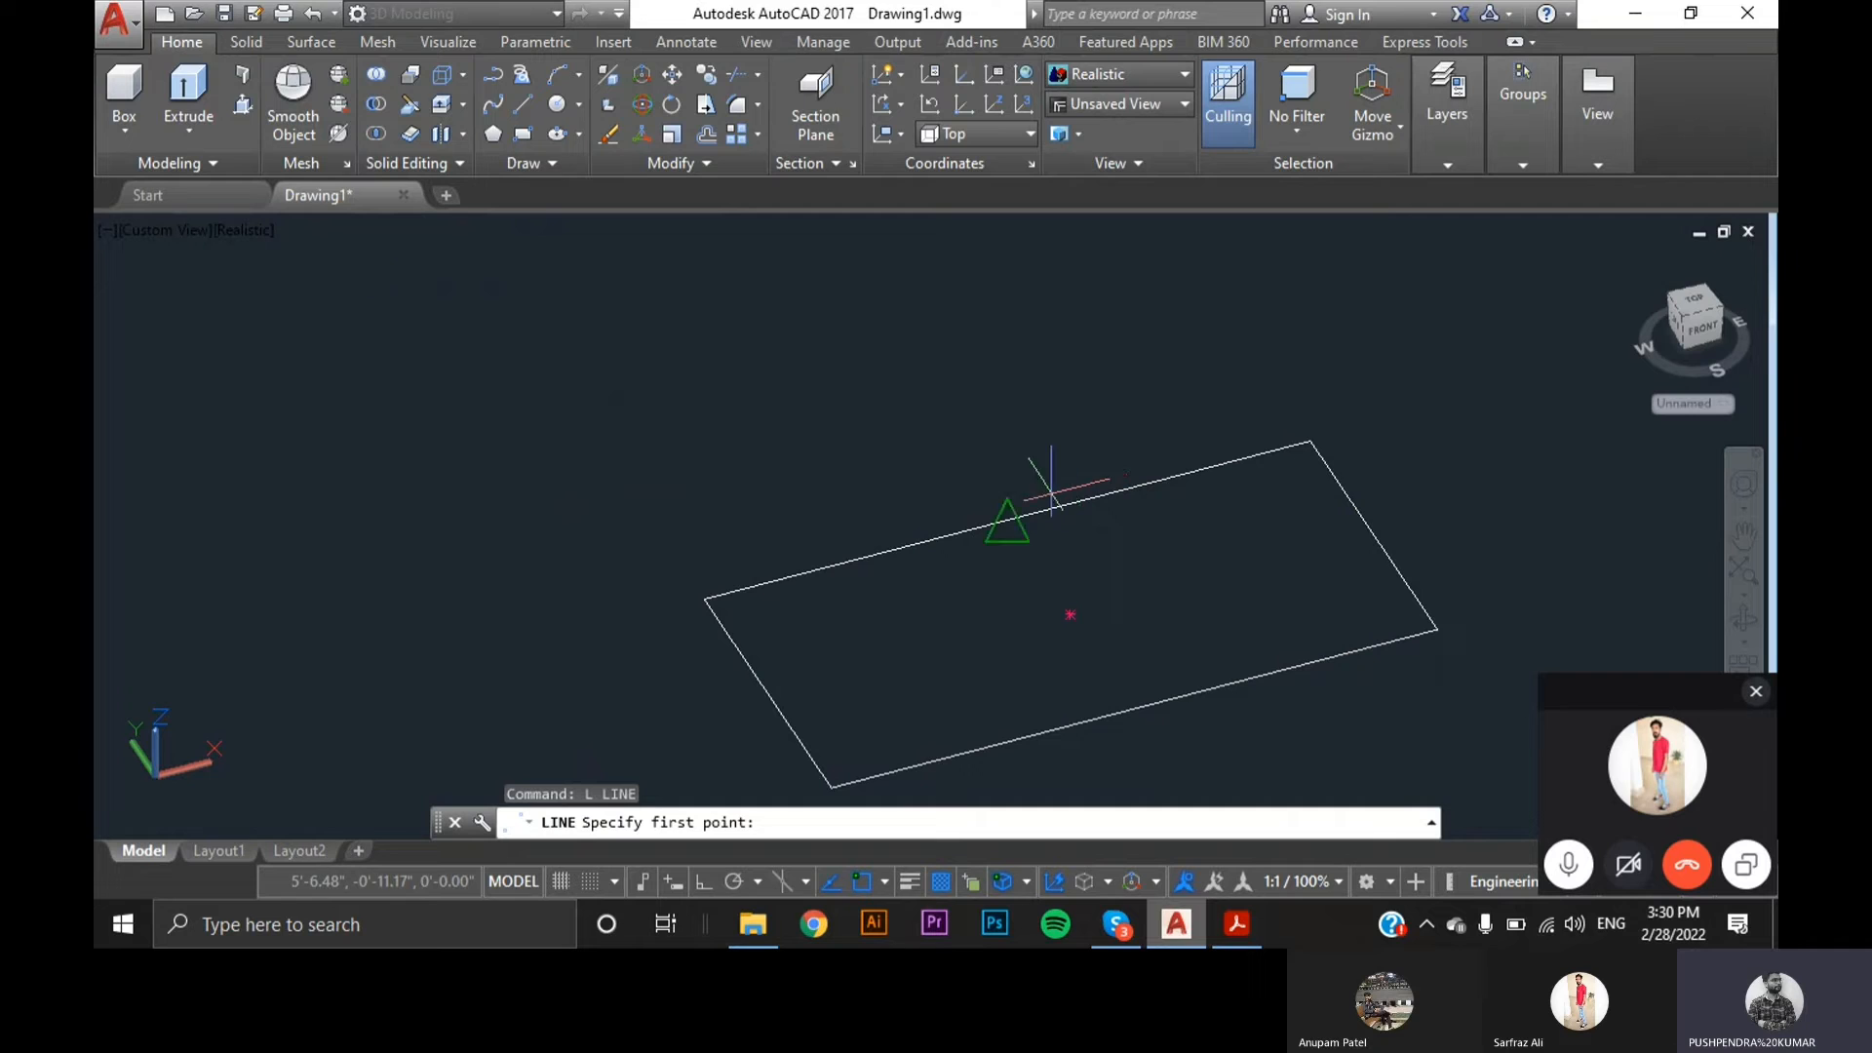
pyautogui.click(1007, 518)
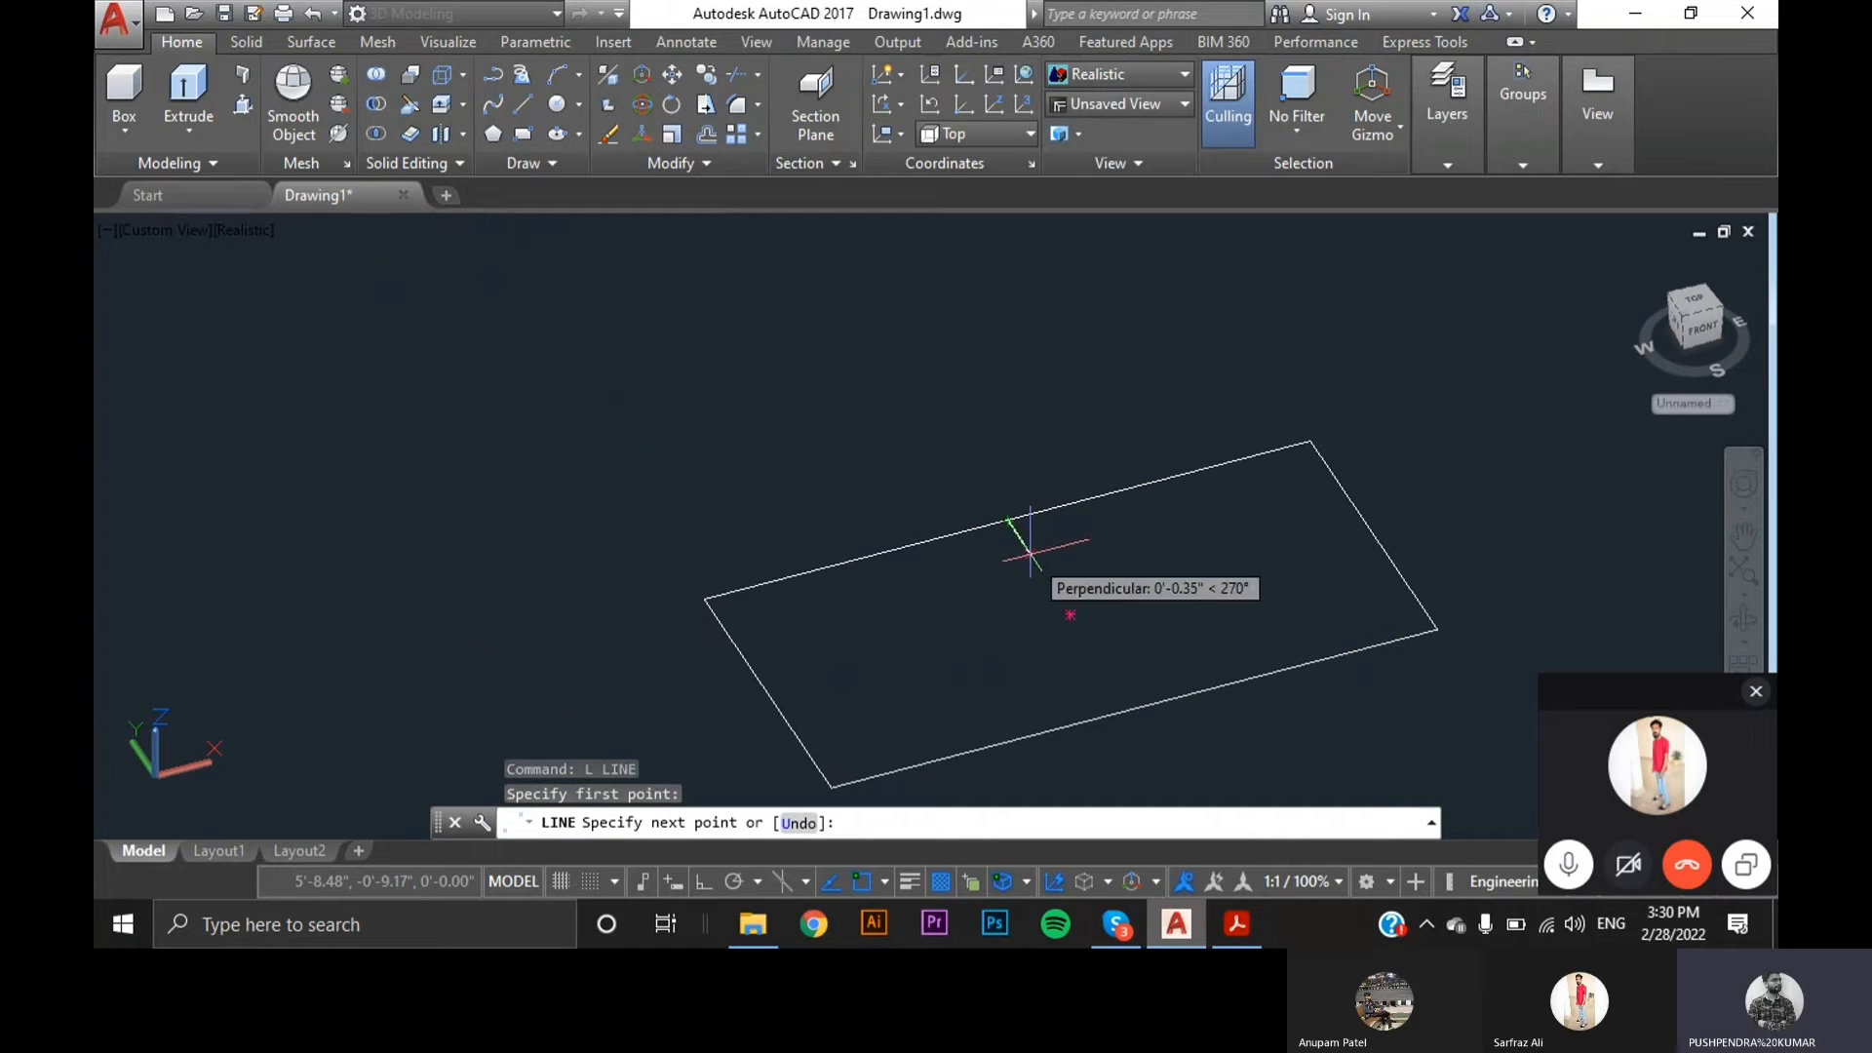
pyautogui.click(1070, 615)
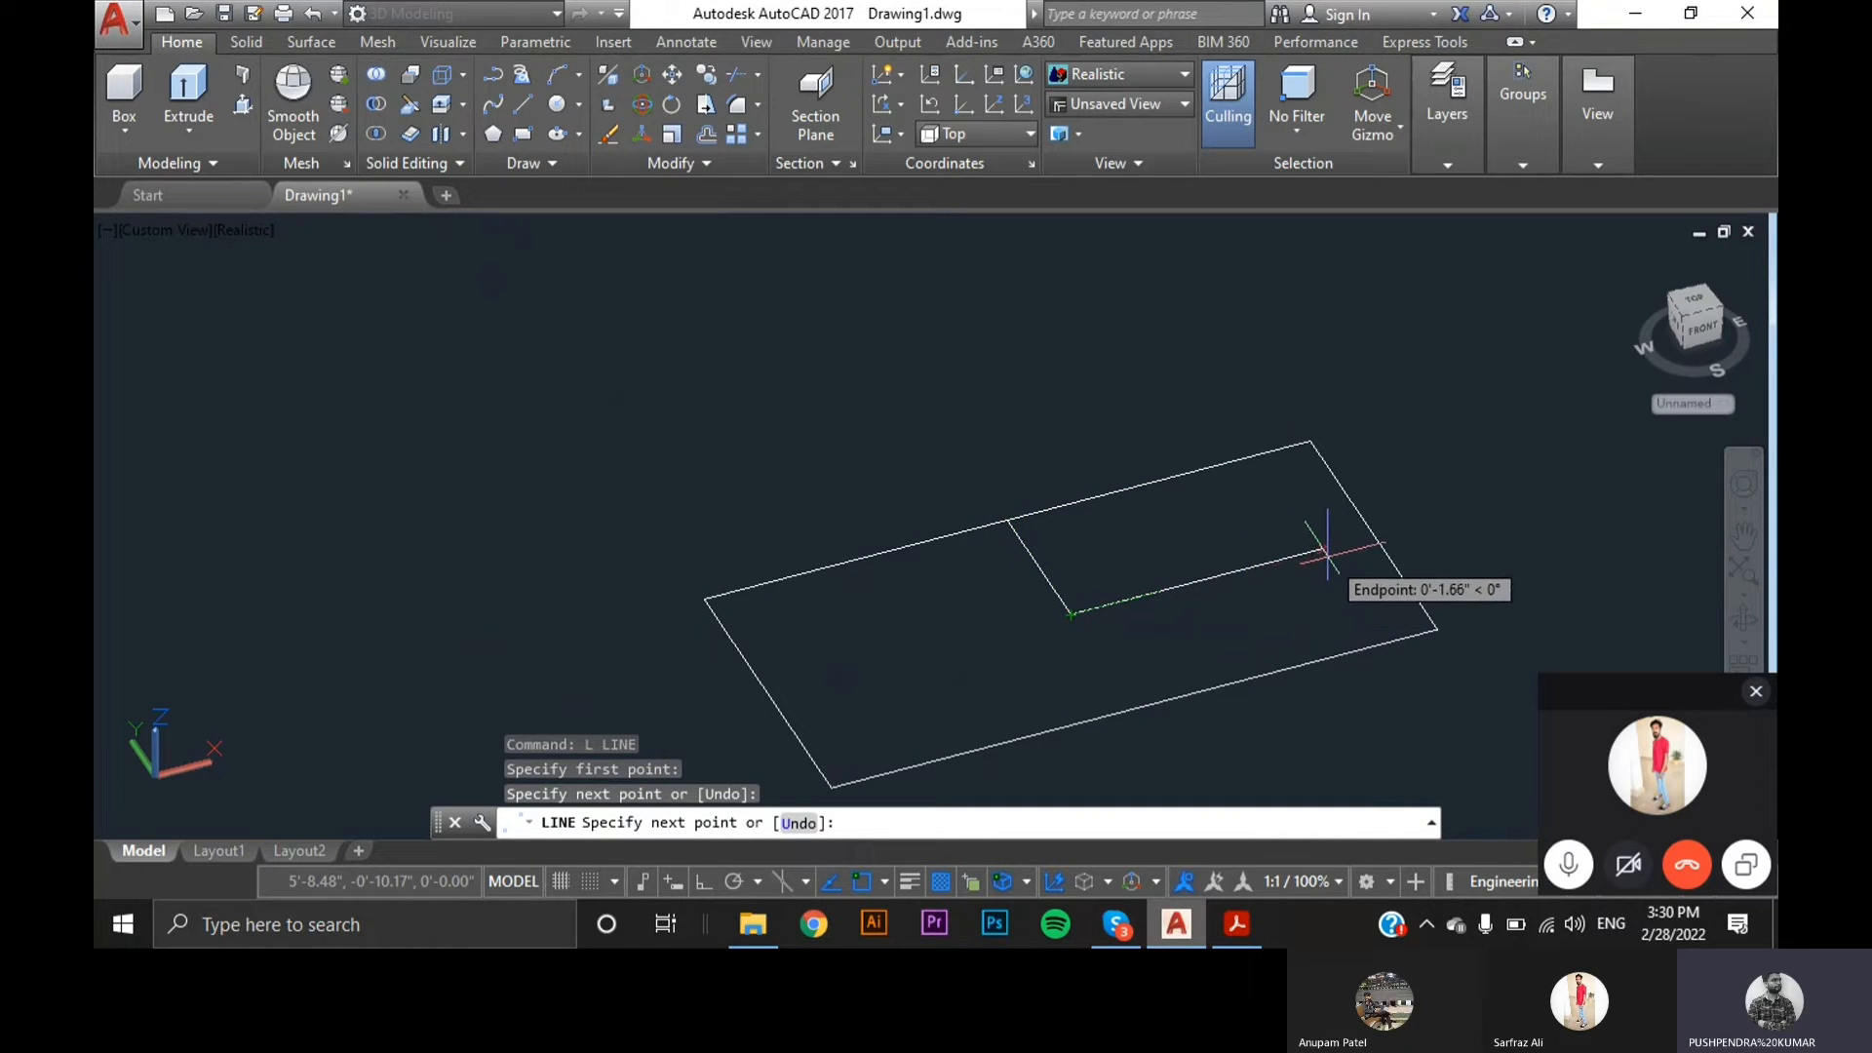
pyautogui.click(1373, 535)
pyautogui.press('Return')
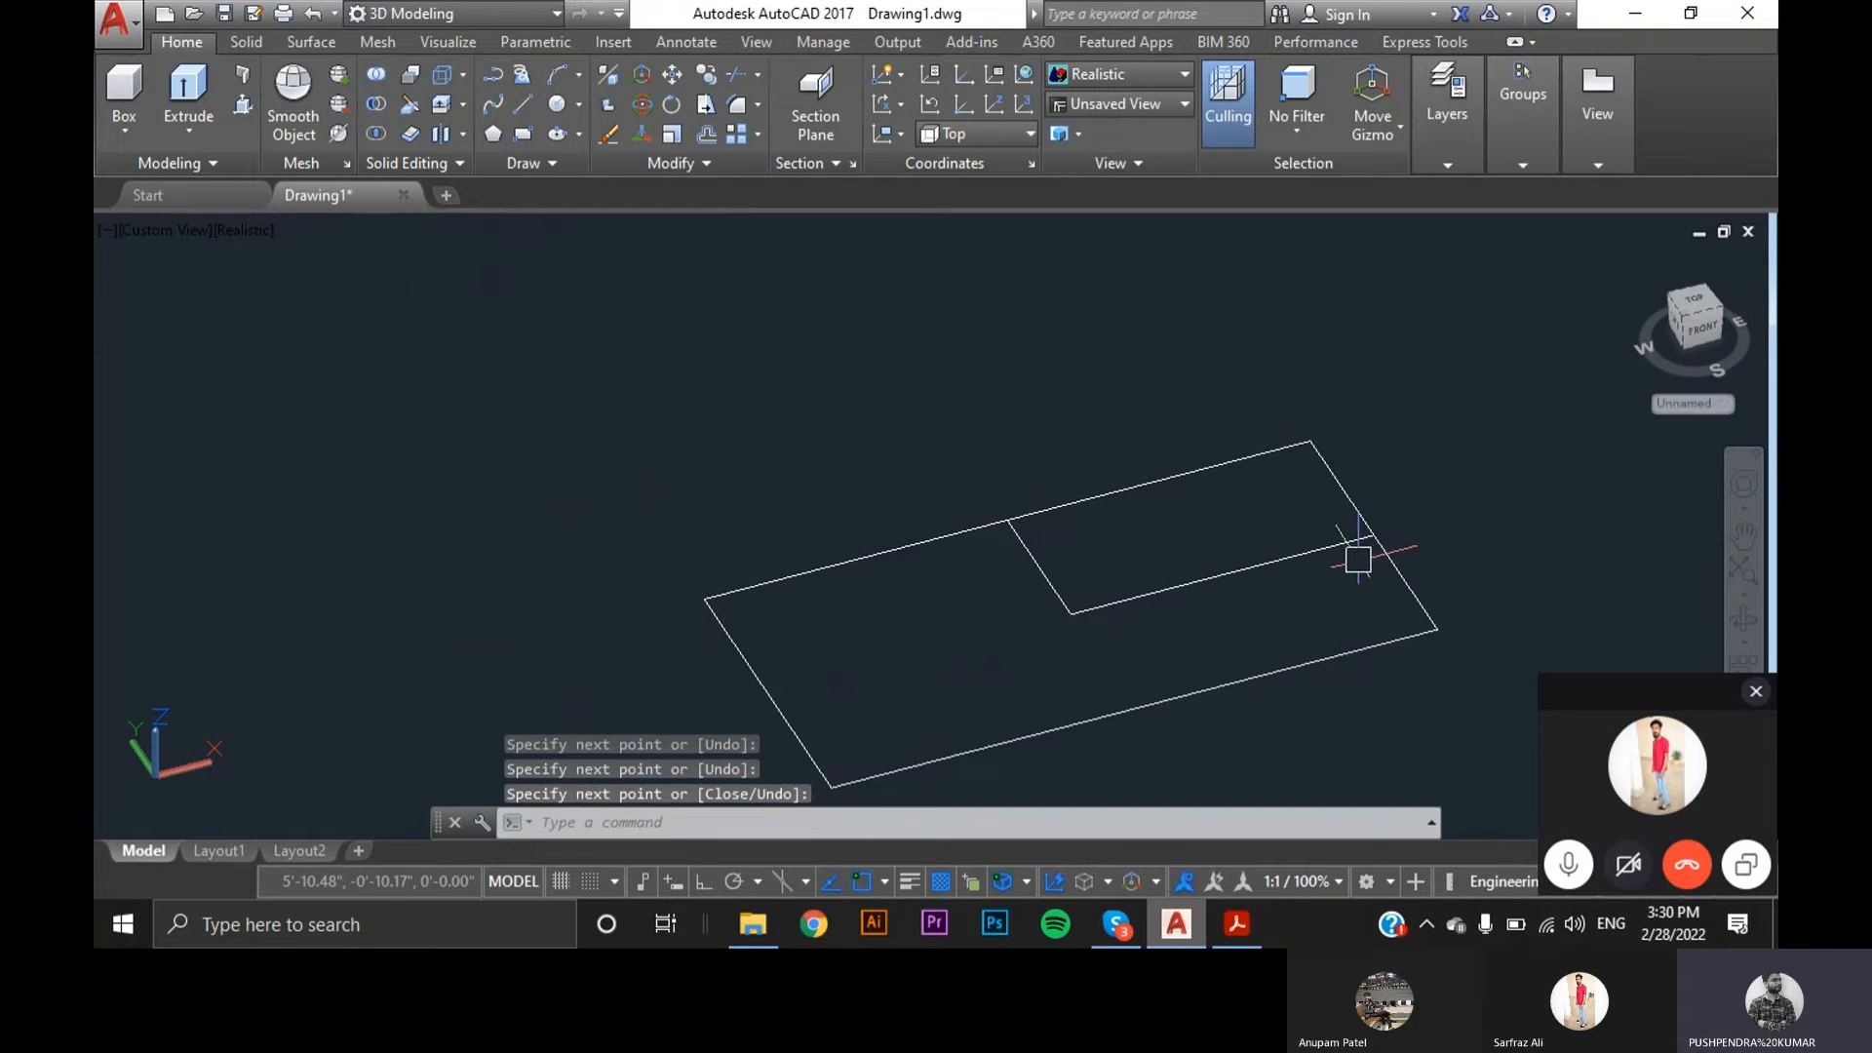
# - Trim away the rectangle's corner edges outside the notch lines, leaving the L-shaped profile outline
pyautogui.press('Escape')
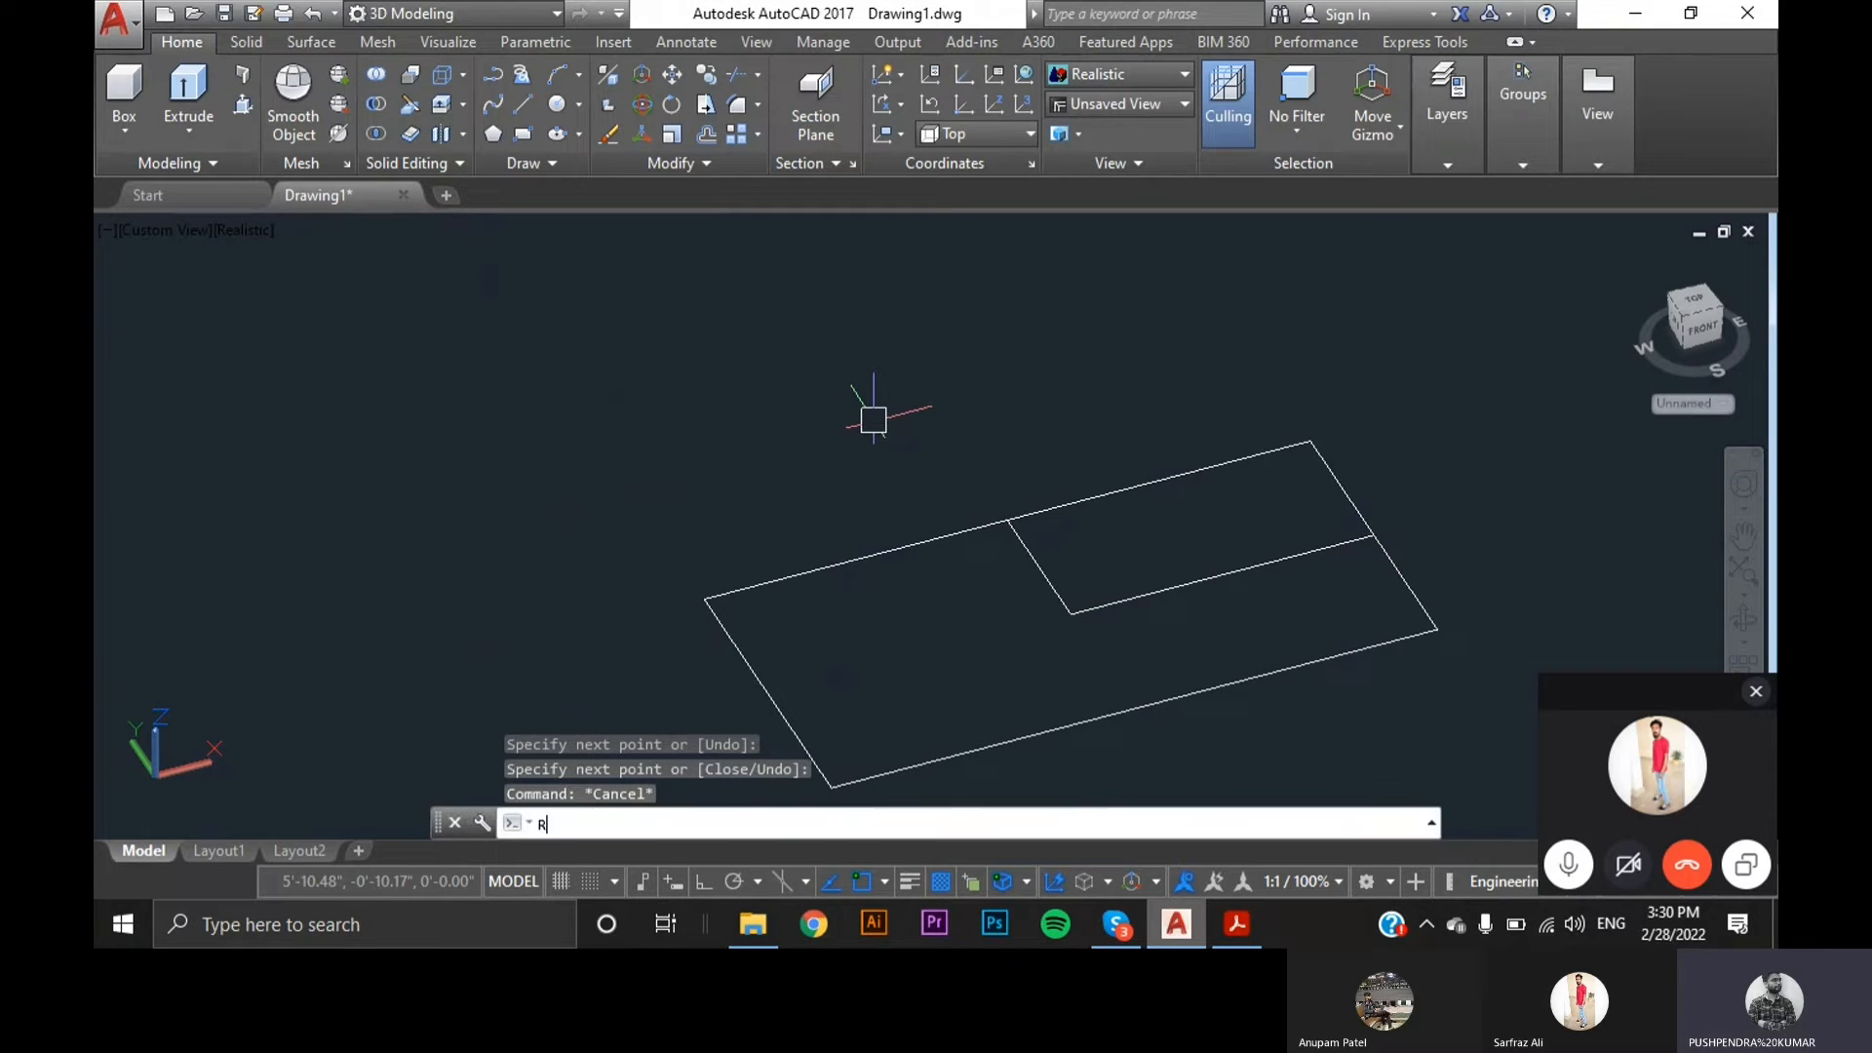
pyautogui.write('R')
pyautogui.press('Escape')
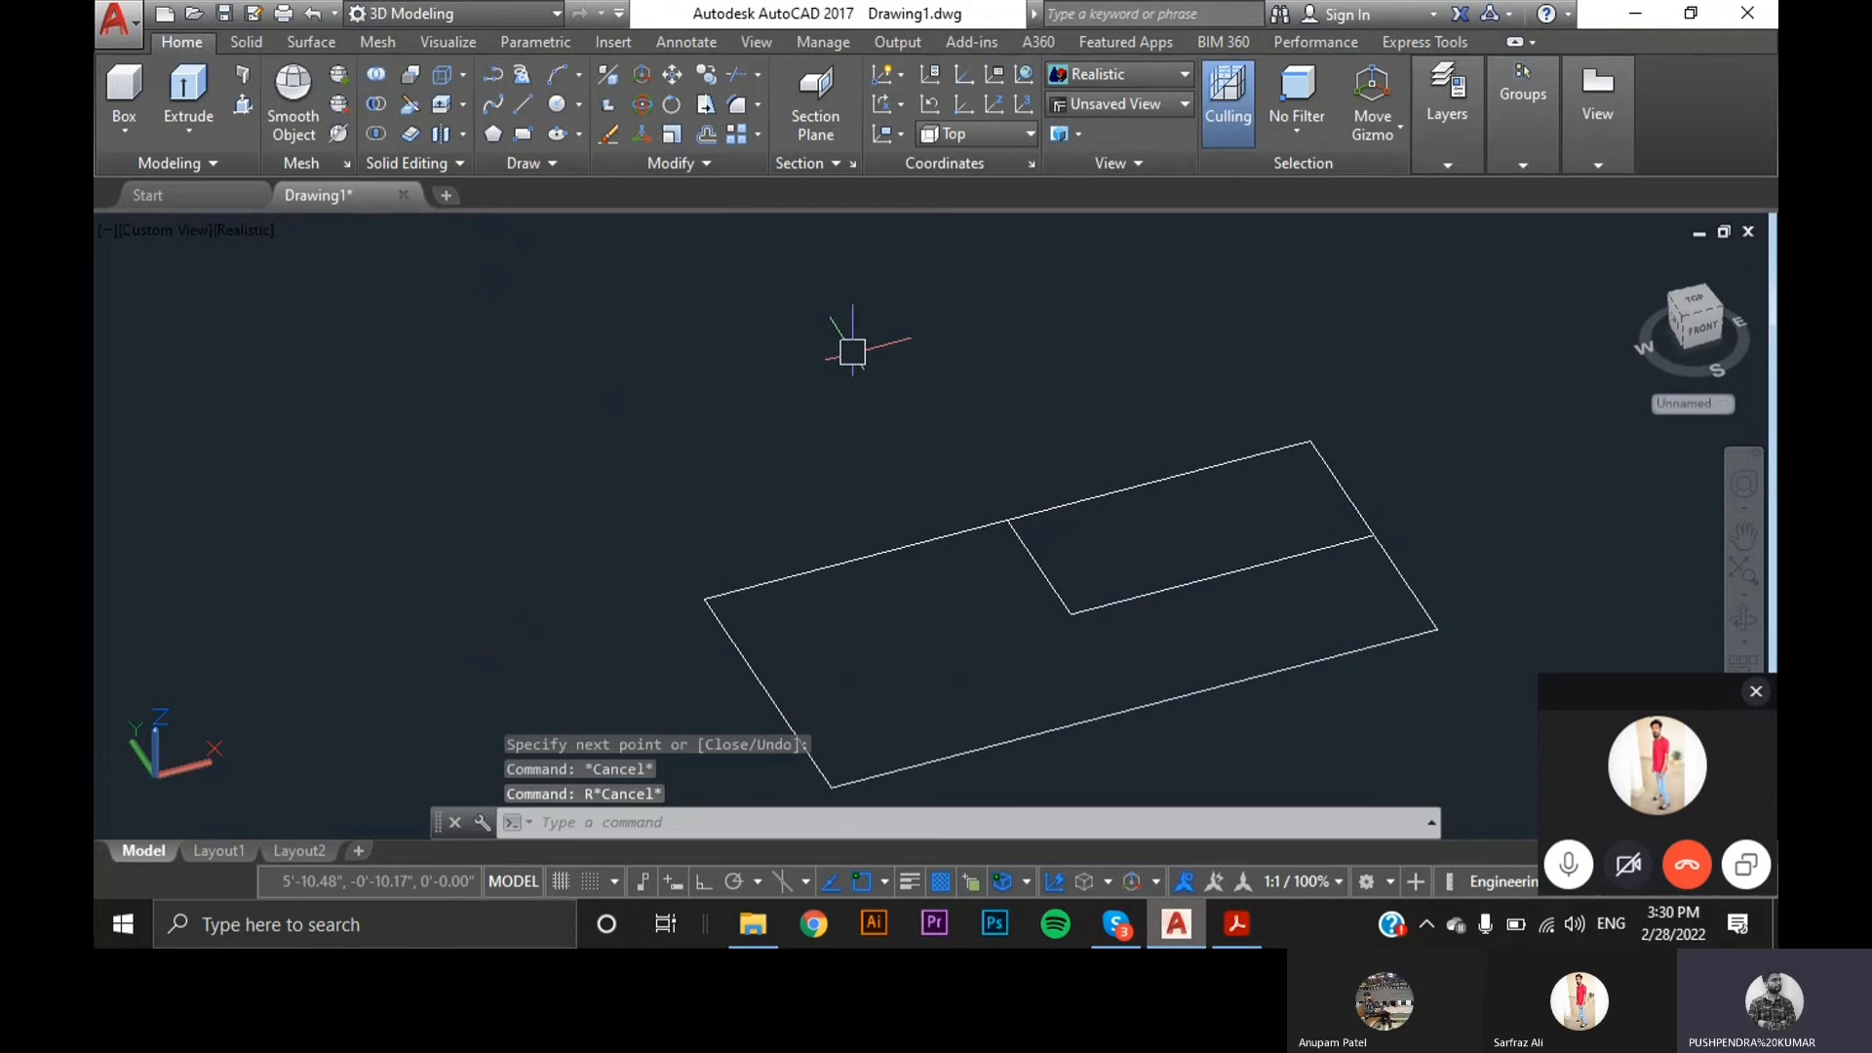
pyautogui.write('tr')
pyautogui.press('Return')
pyautogui.press('Return')
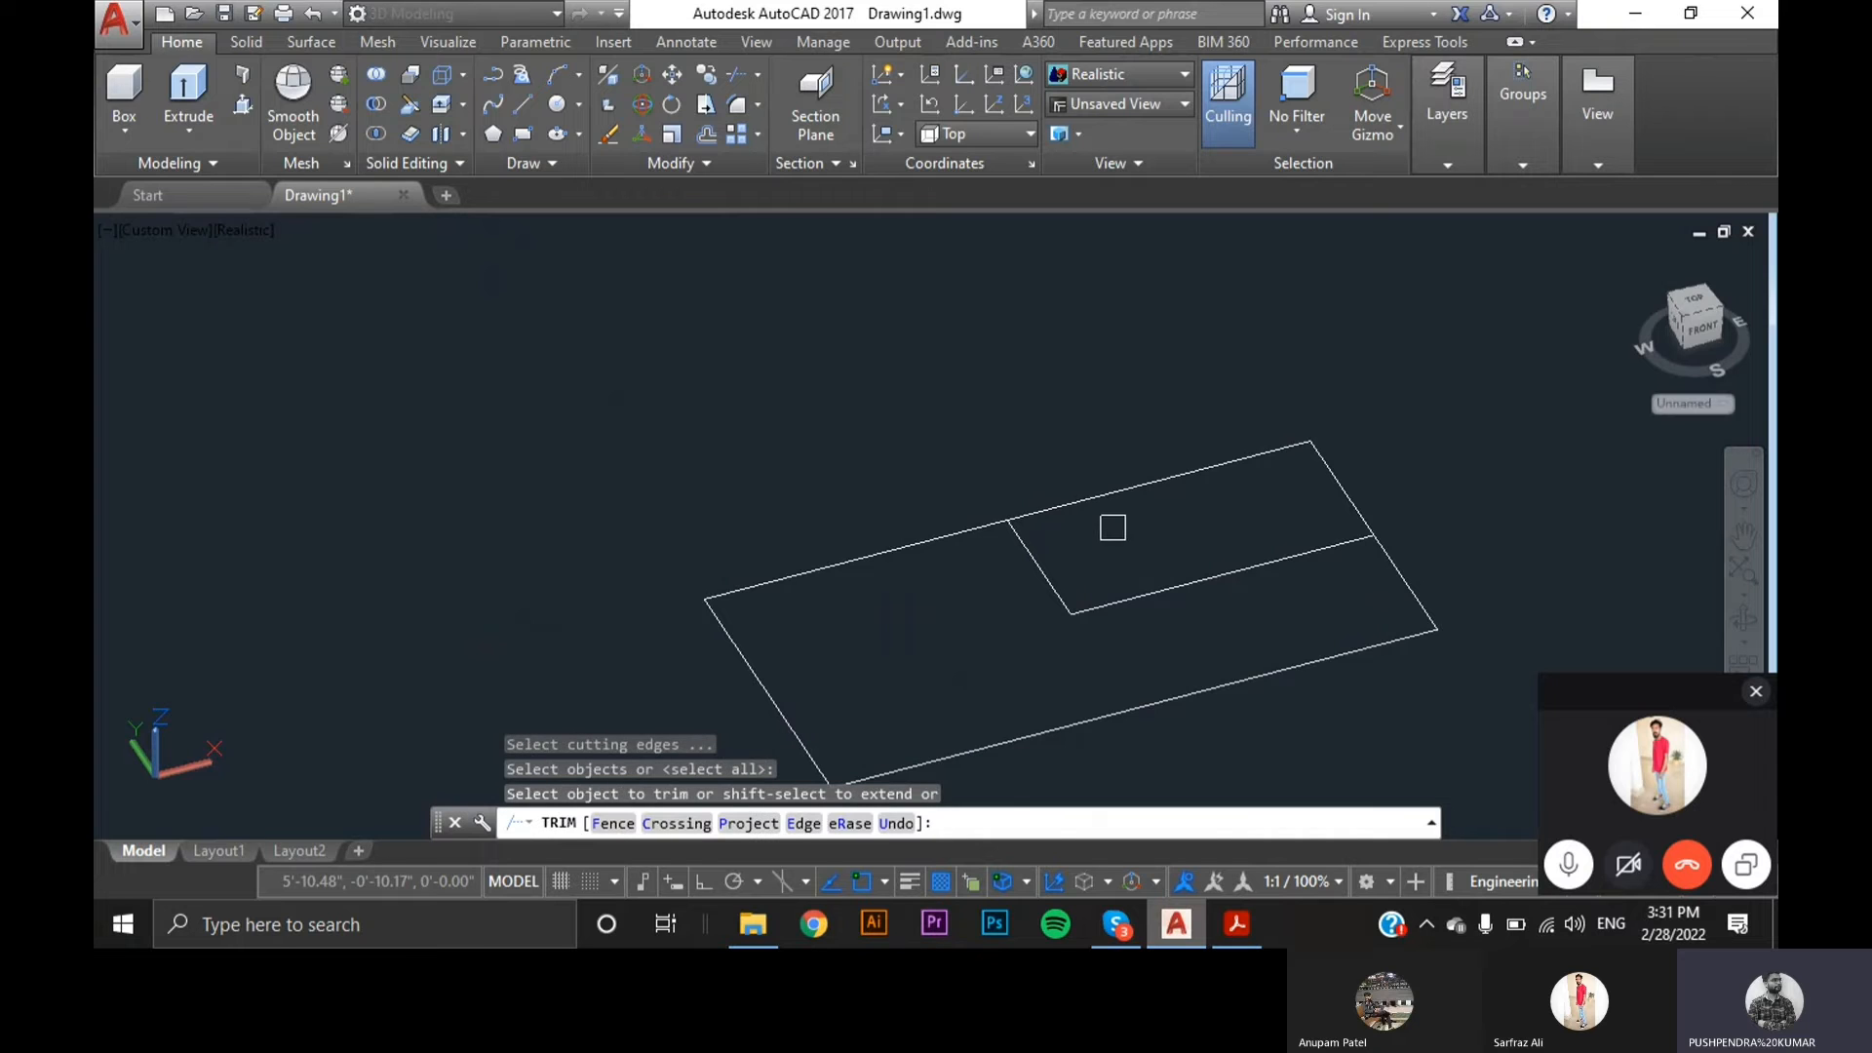
pyautogui.click(1091, 501)
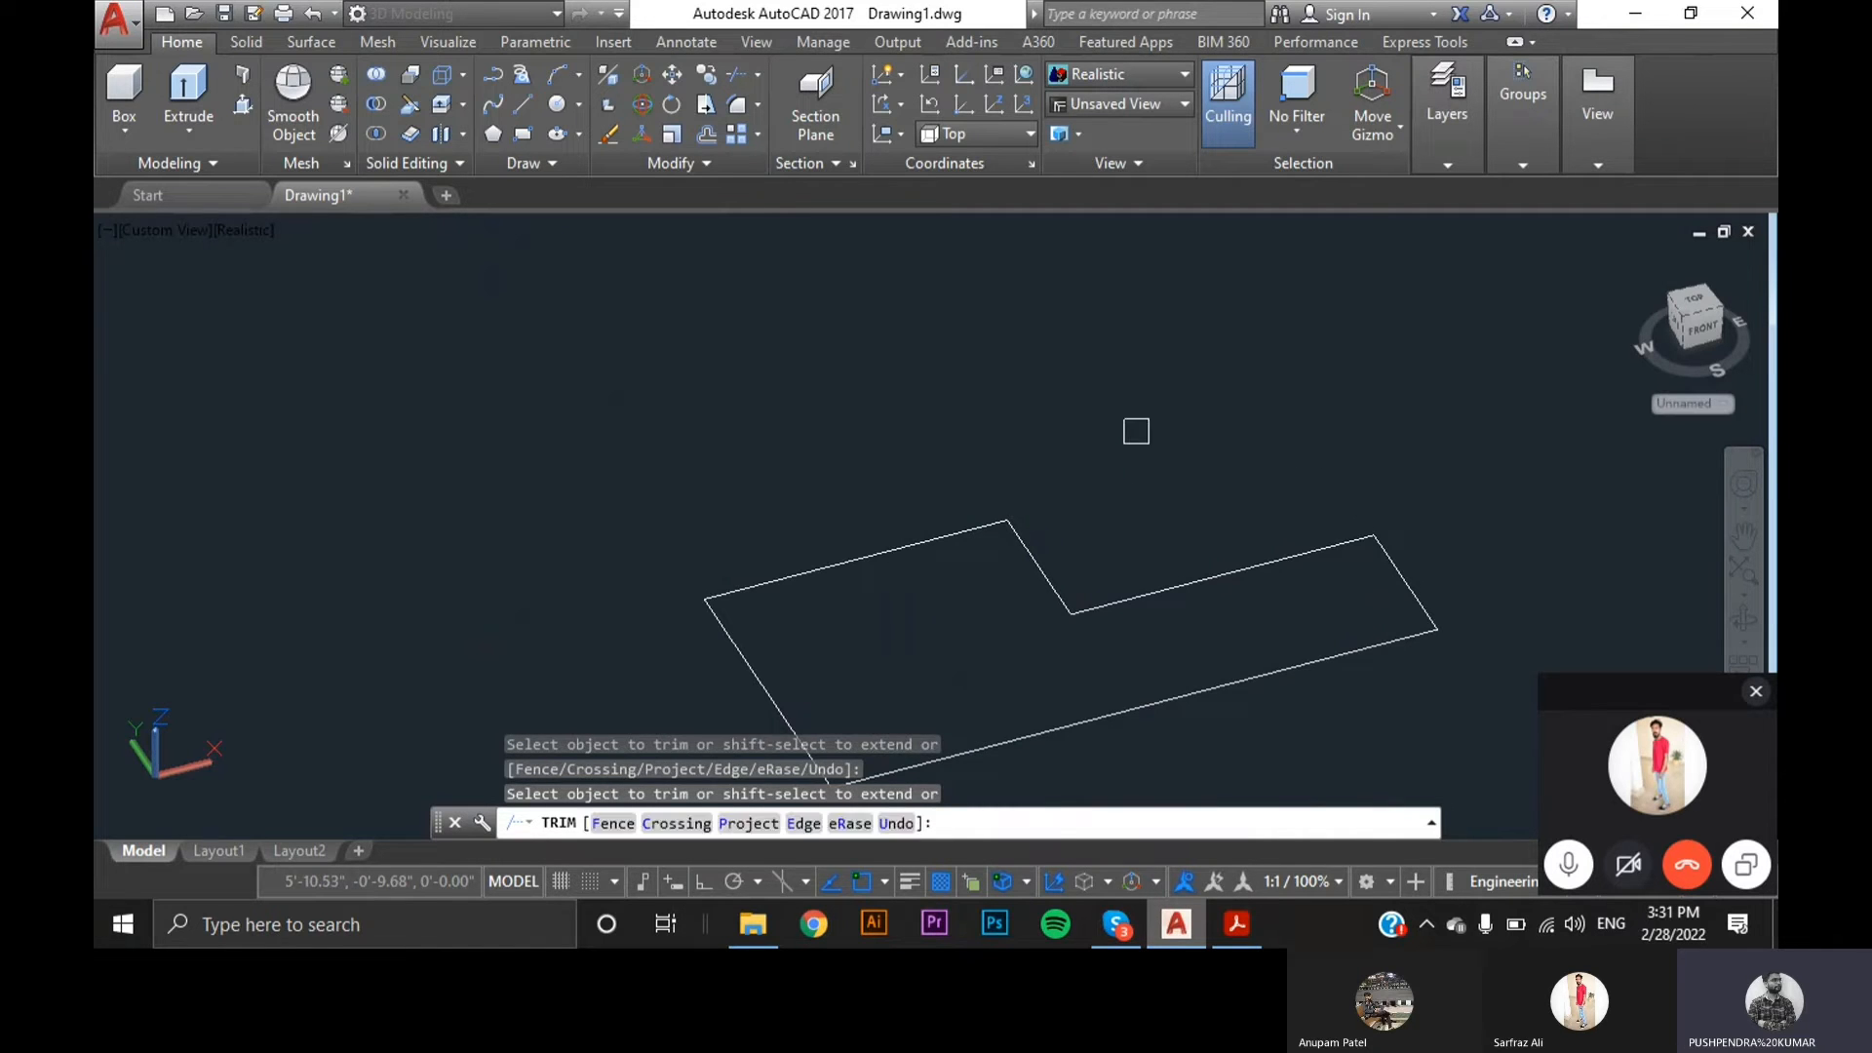
pyautogui.press('Escape')
# - Join the trimmed rectangle and the two notch lines into a single closed polyline
pyautogui.scroll(-3, 1137, 435)
pyautogui.click(1345, 543)
pyautogui.click(731, 332)
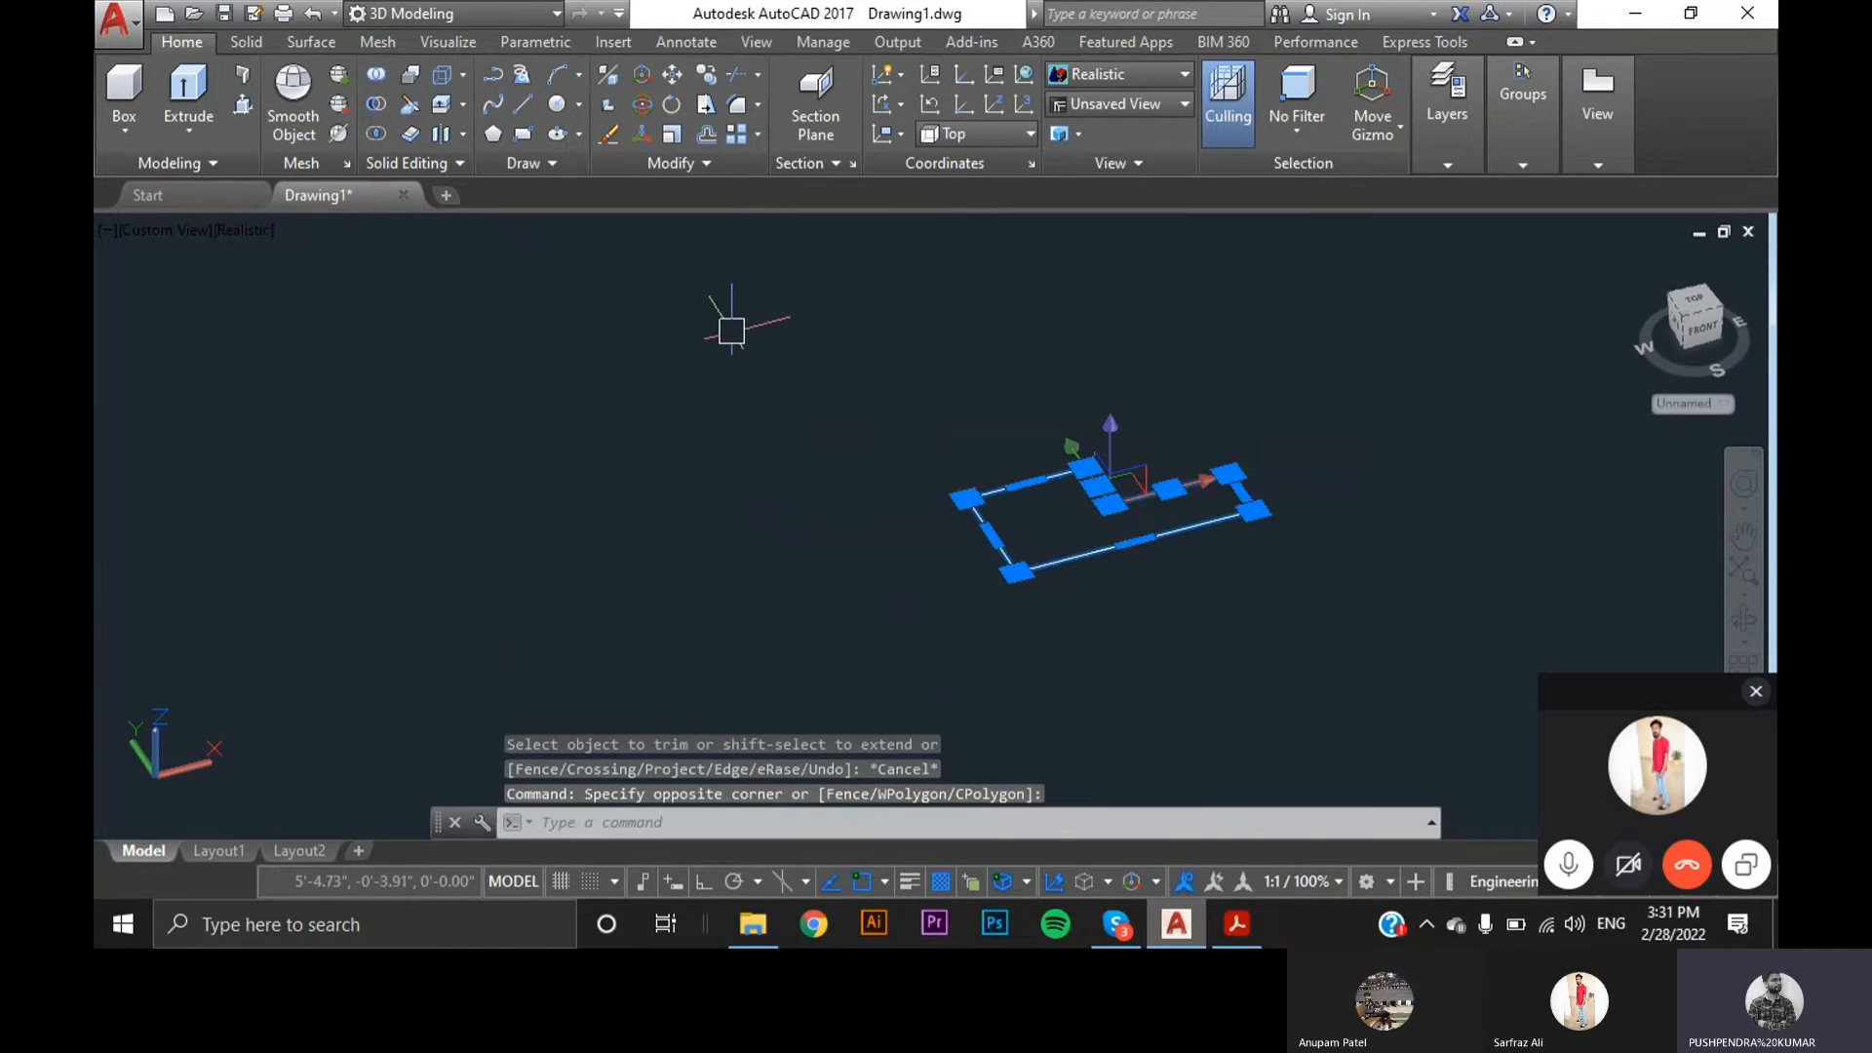
pyautogui.write('j')
pyautogui.press('Return')
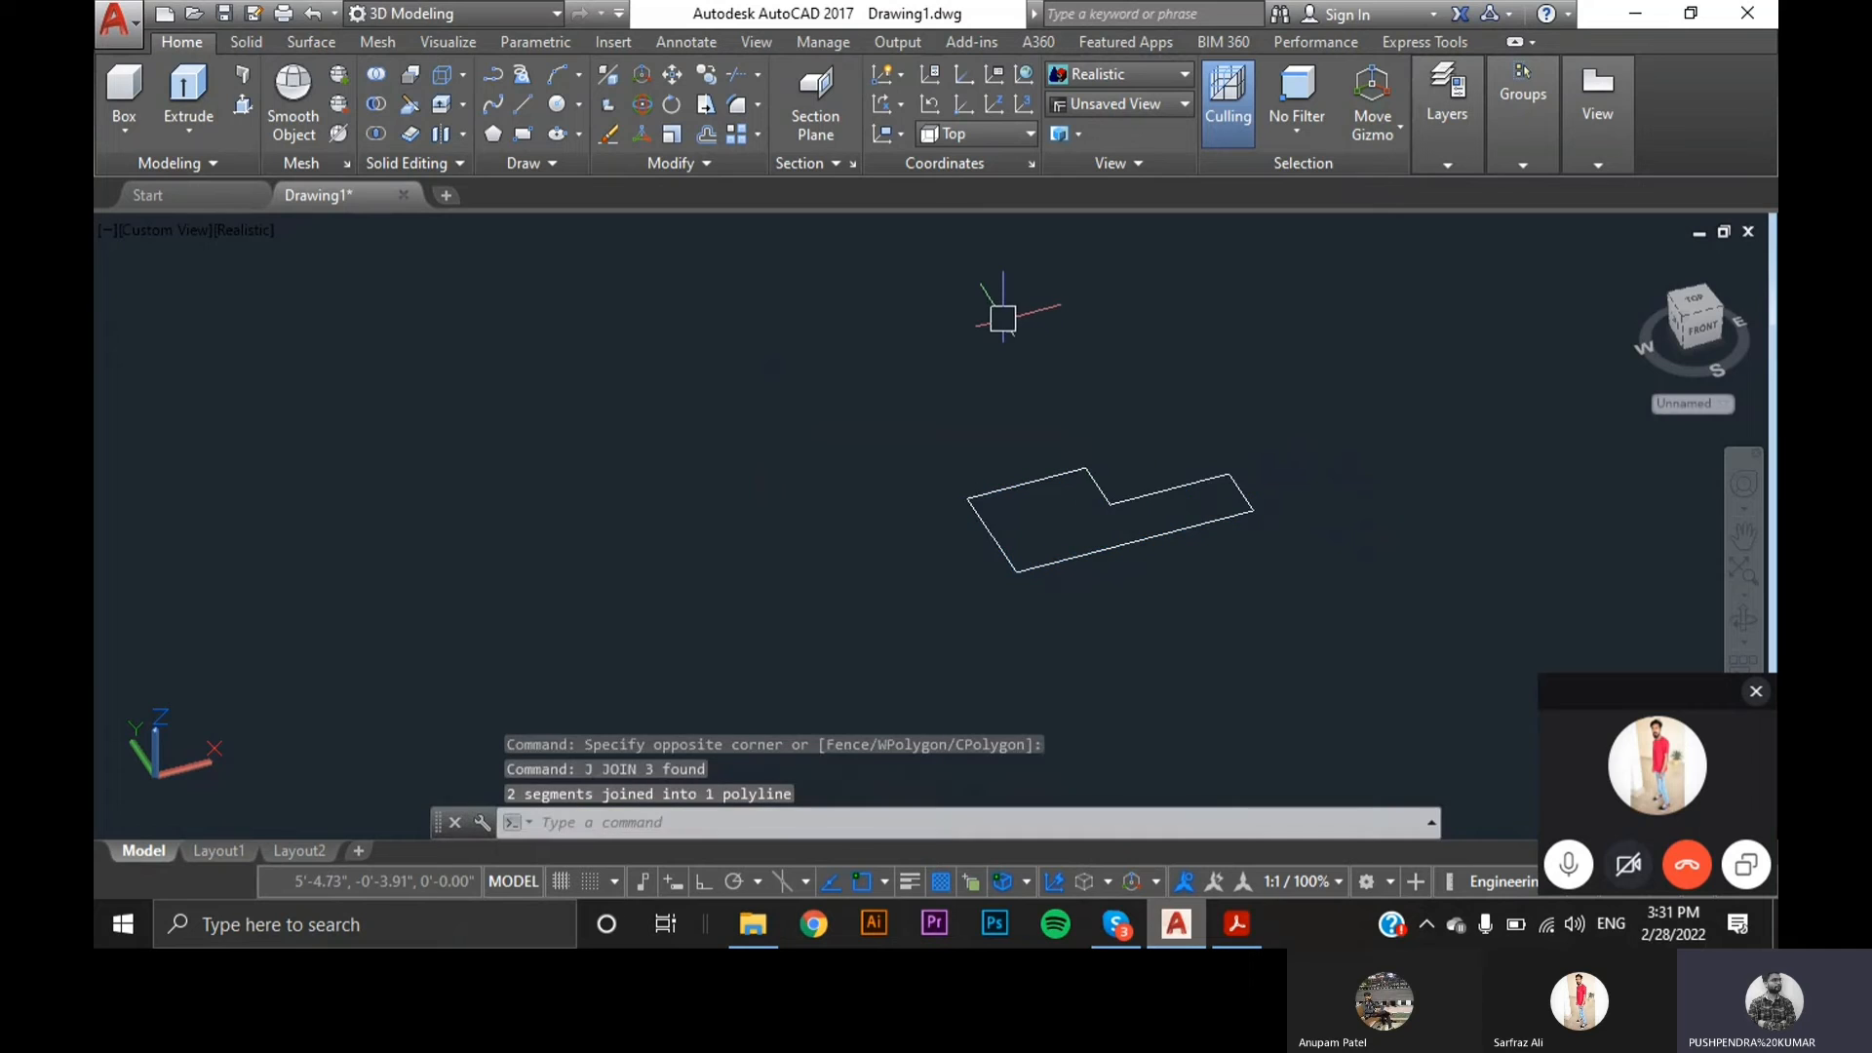
# - Start a 3D polyline at the profile's inner notch corner and draw its first segment 4' straight up with Ortho on
pyautogui.scroll(-4, 1001, 351)
pyautogui.moveTo(1001, 351); pyautogui.dragTo(987, 526, button='middle')
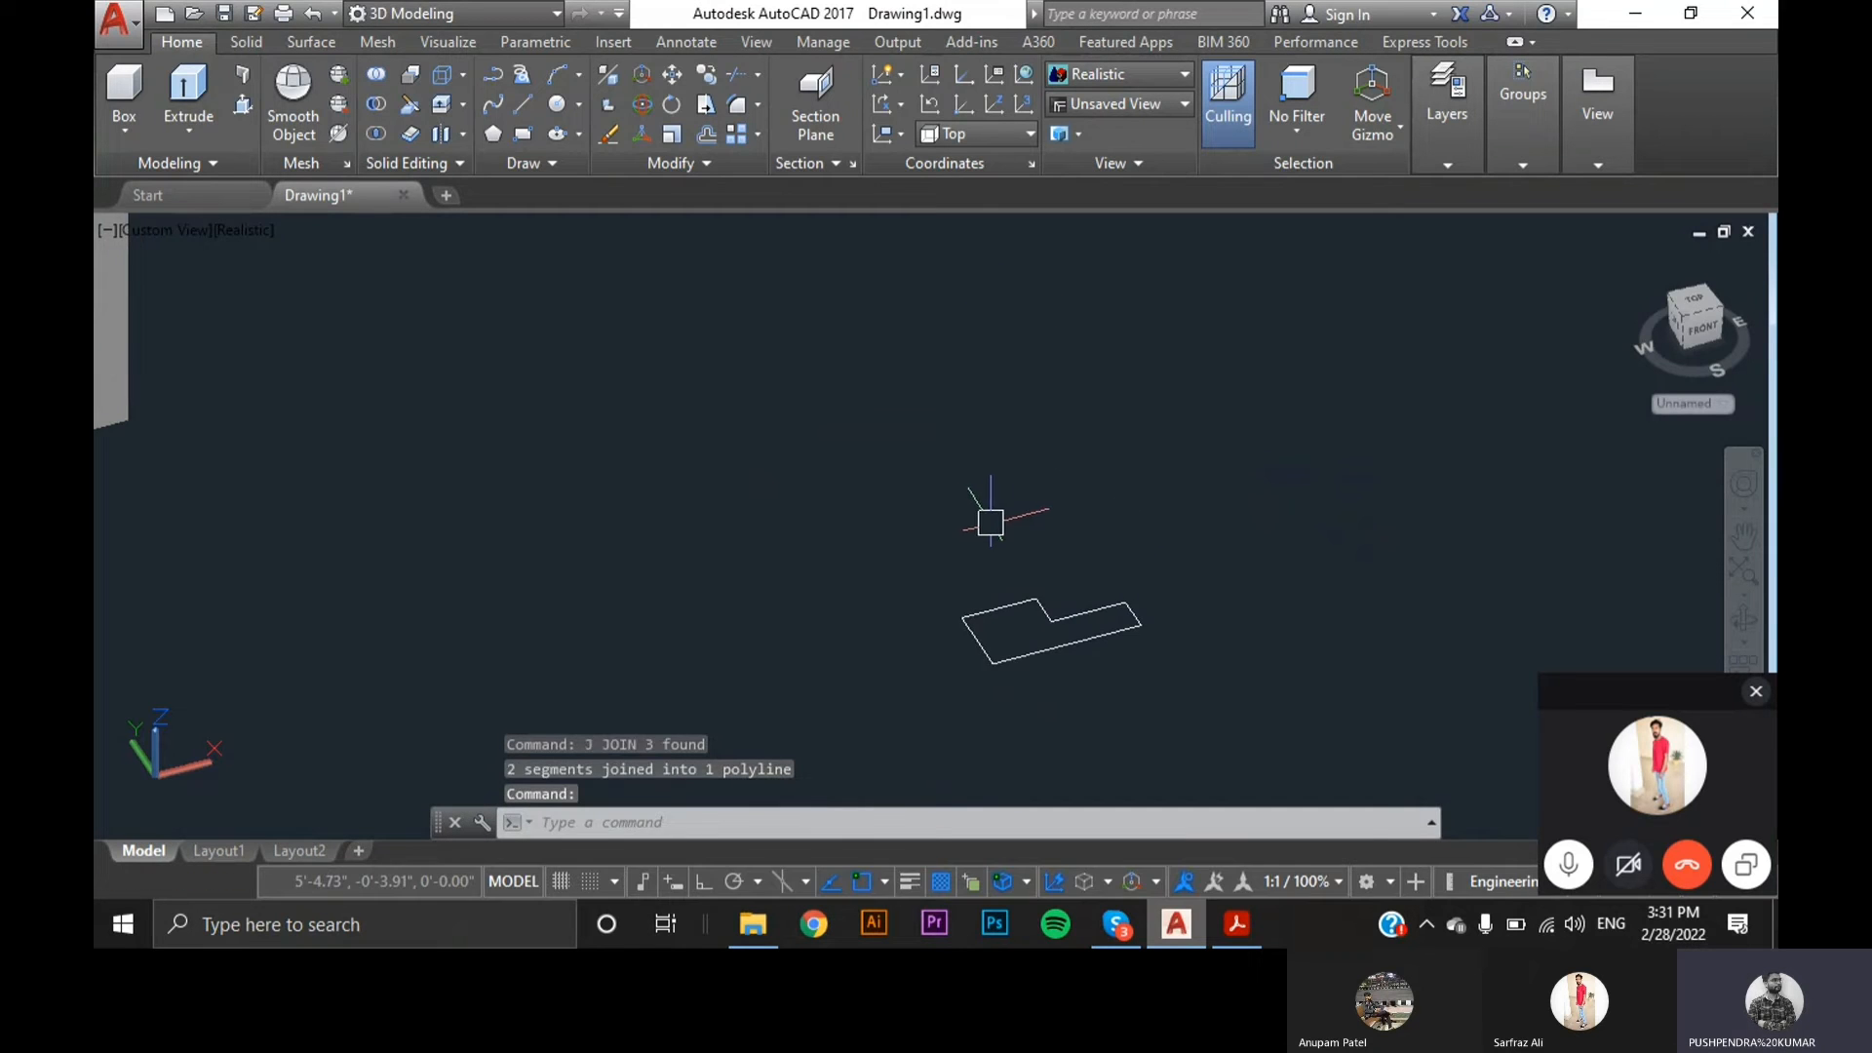
pyautogui.scroll(3, 1073, 602)
pyautogui.scroll(3, 1079, 620)
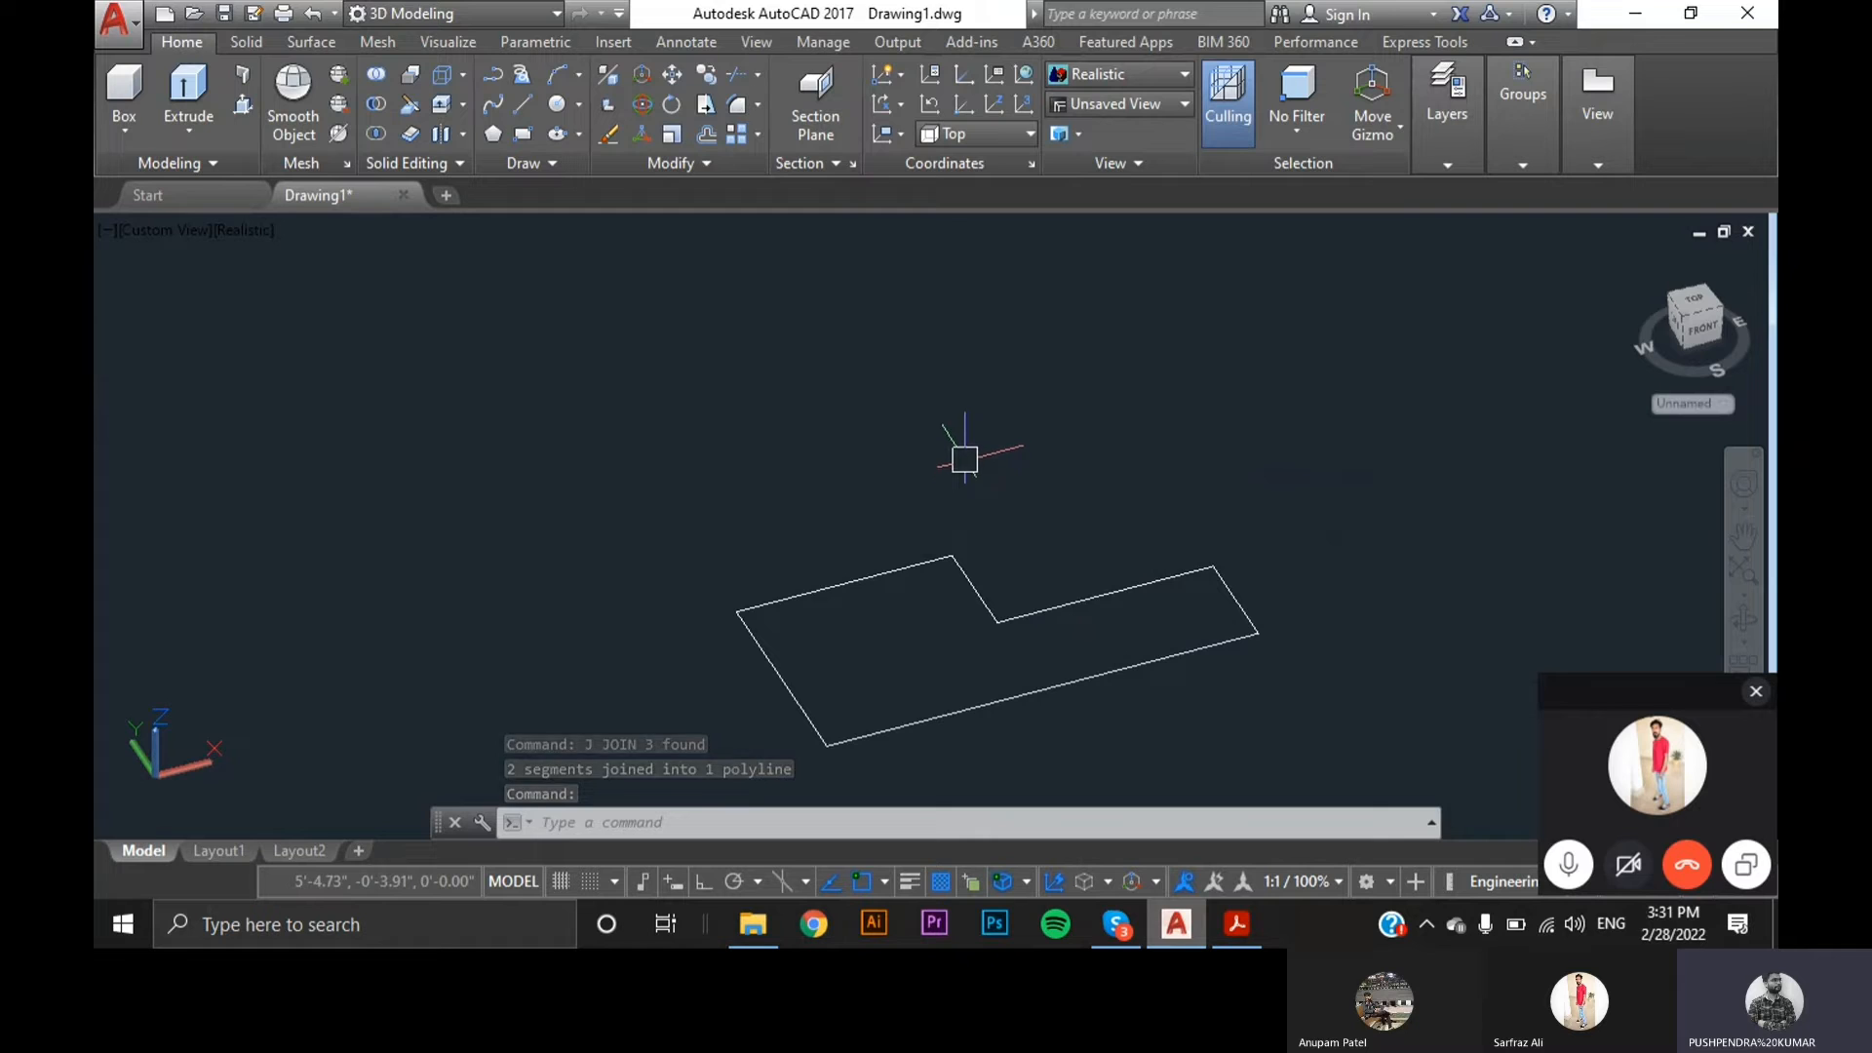
pyautogui.click(499, 80)
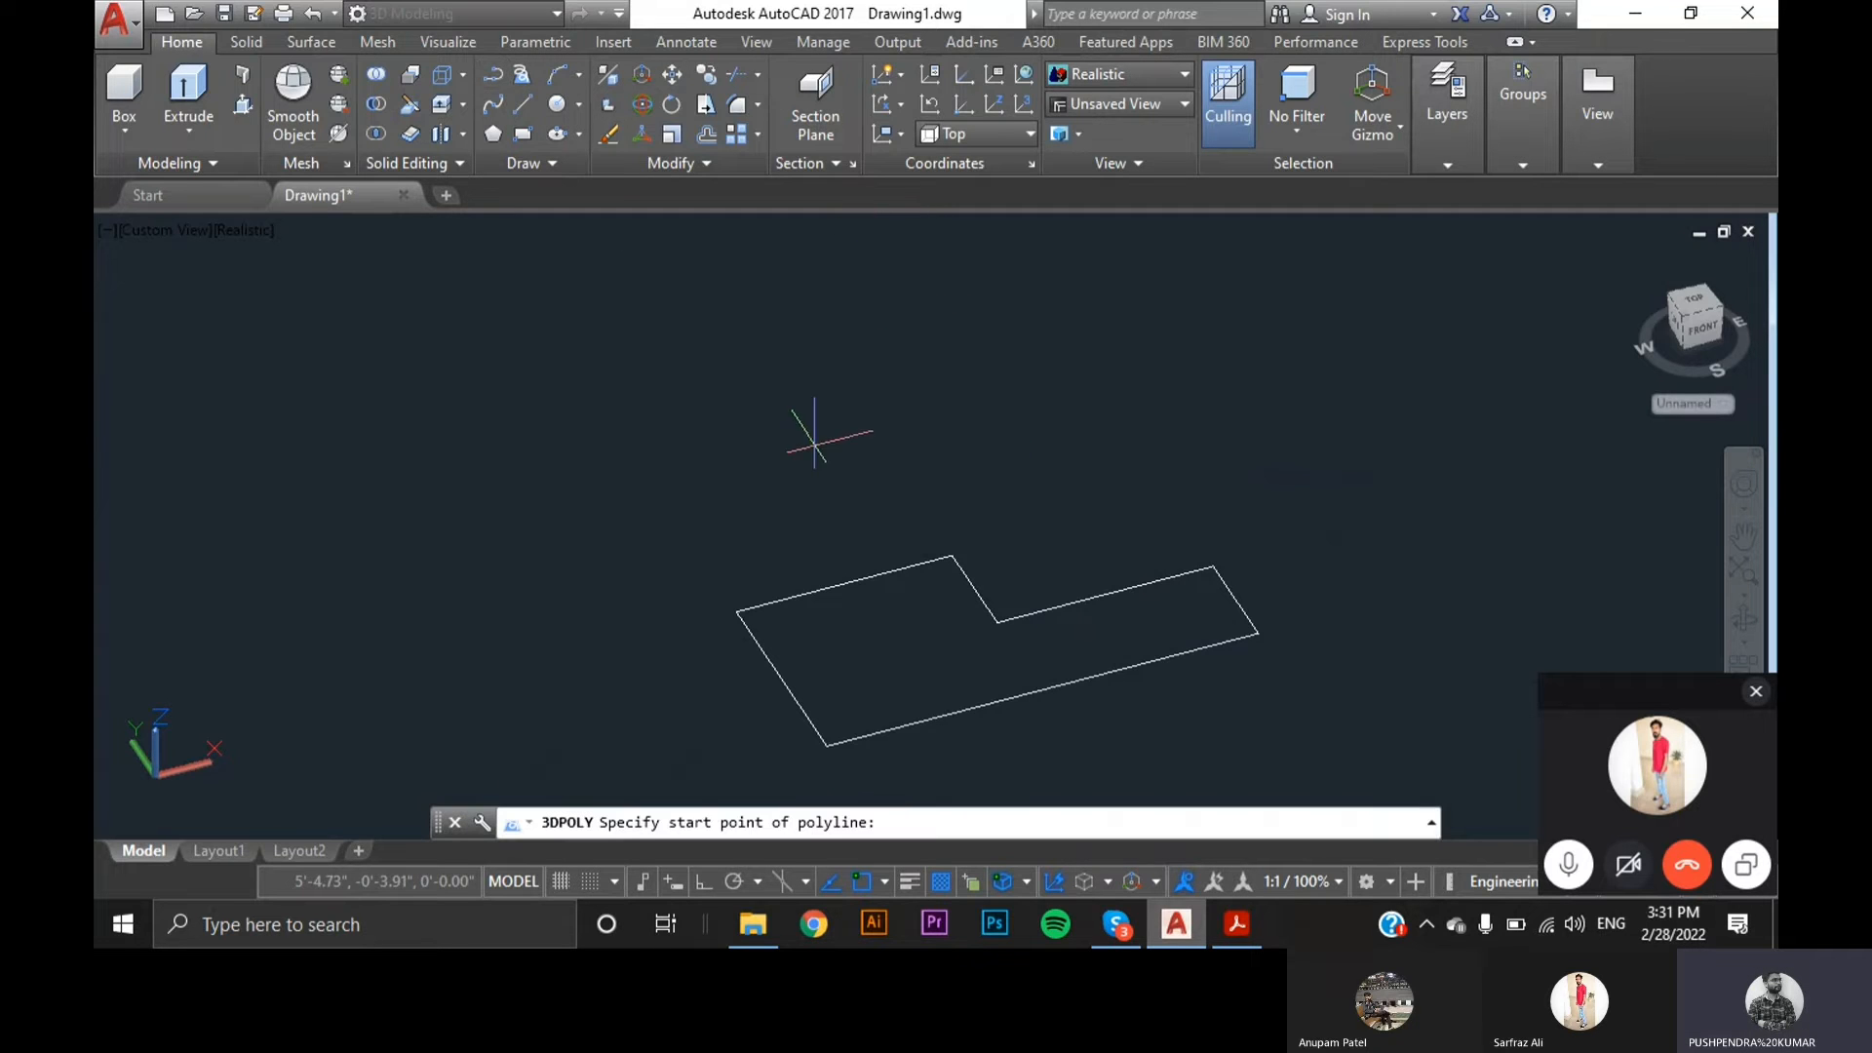
pyautogui.click(997, 622)
pyautogui.scroll(-4, 997, 623)
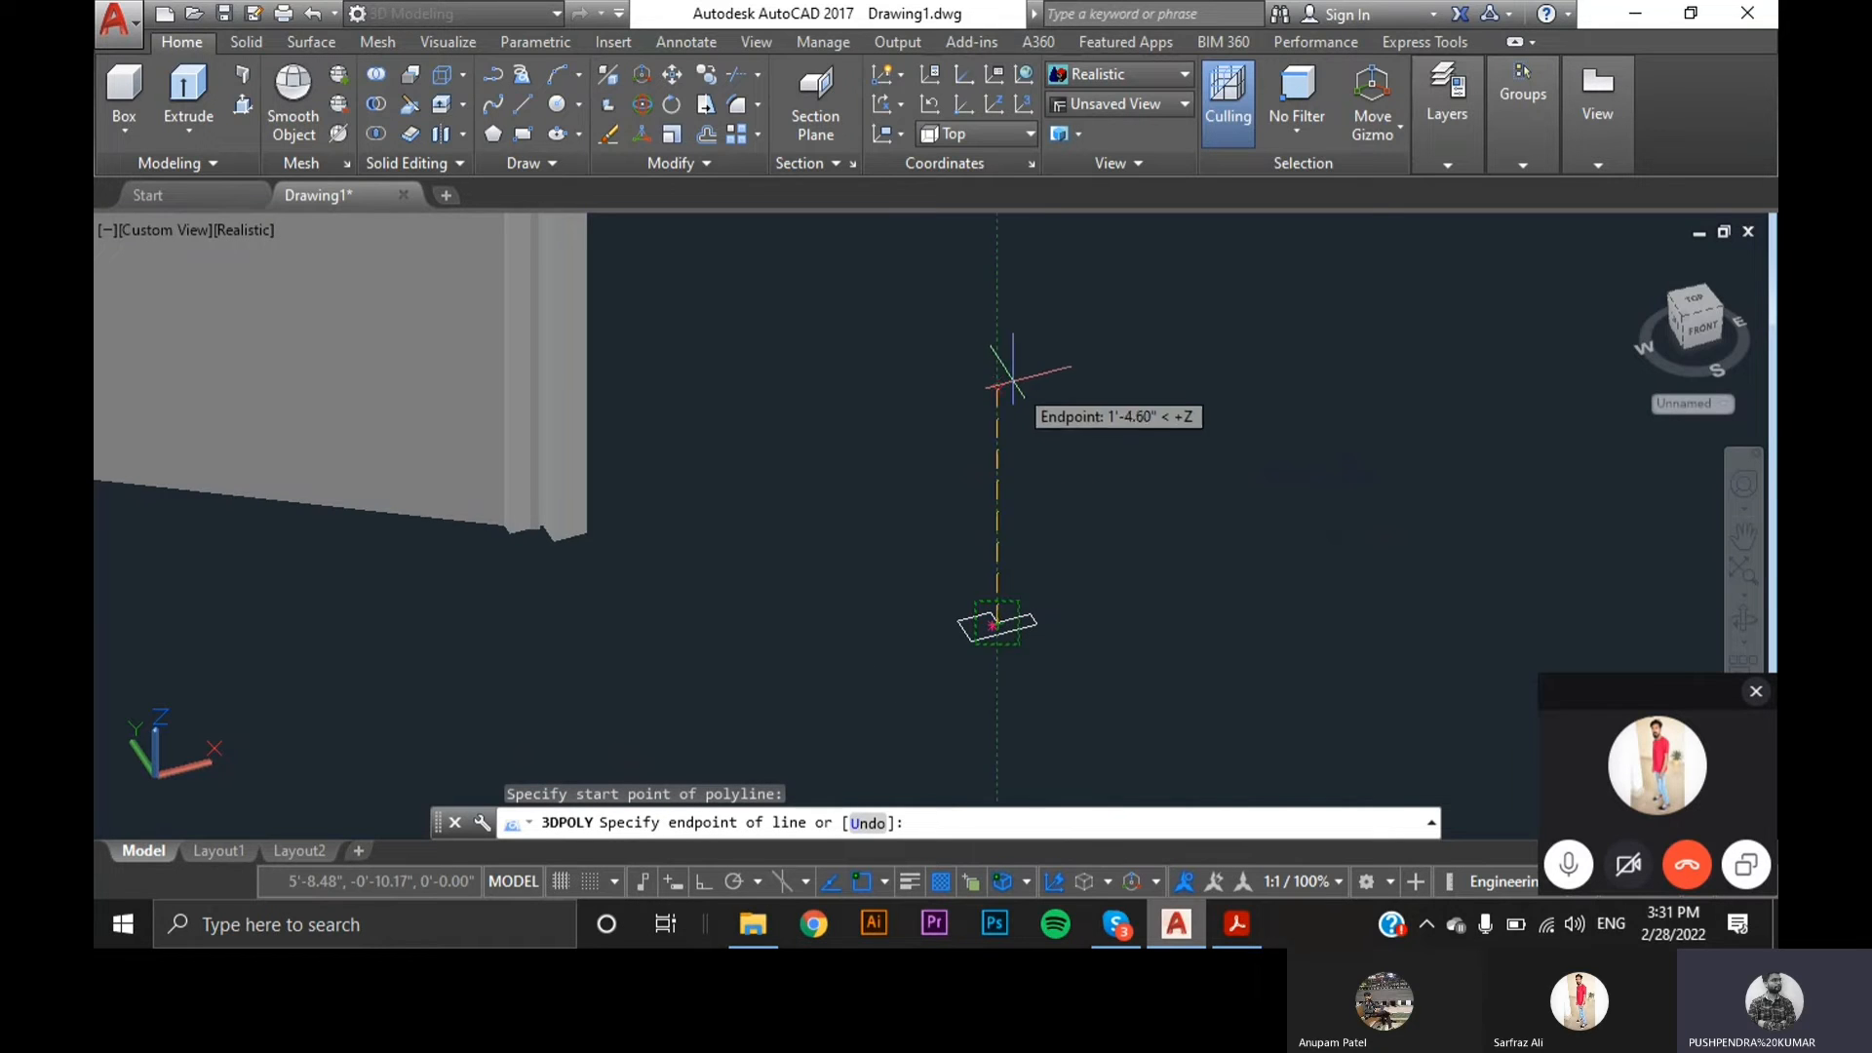
pyautogui.scroll(2, 1013, 371)
pyautogui.click(704, 883)
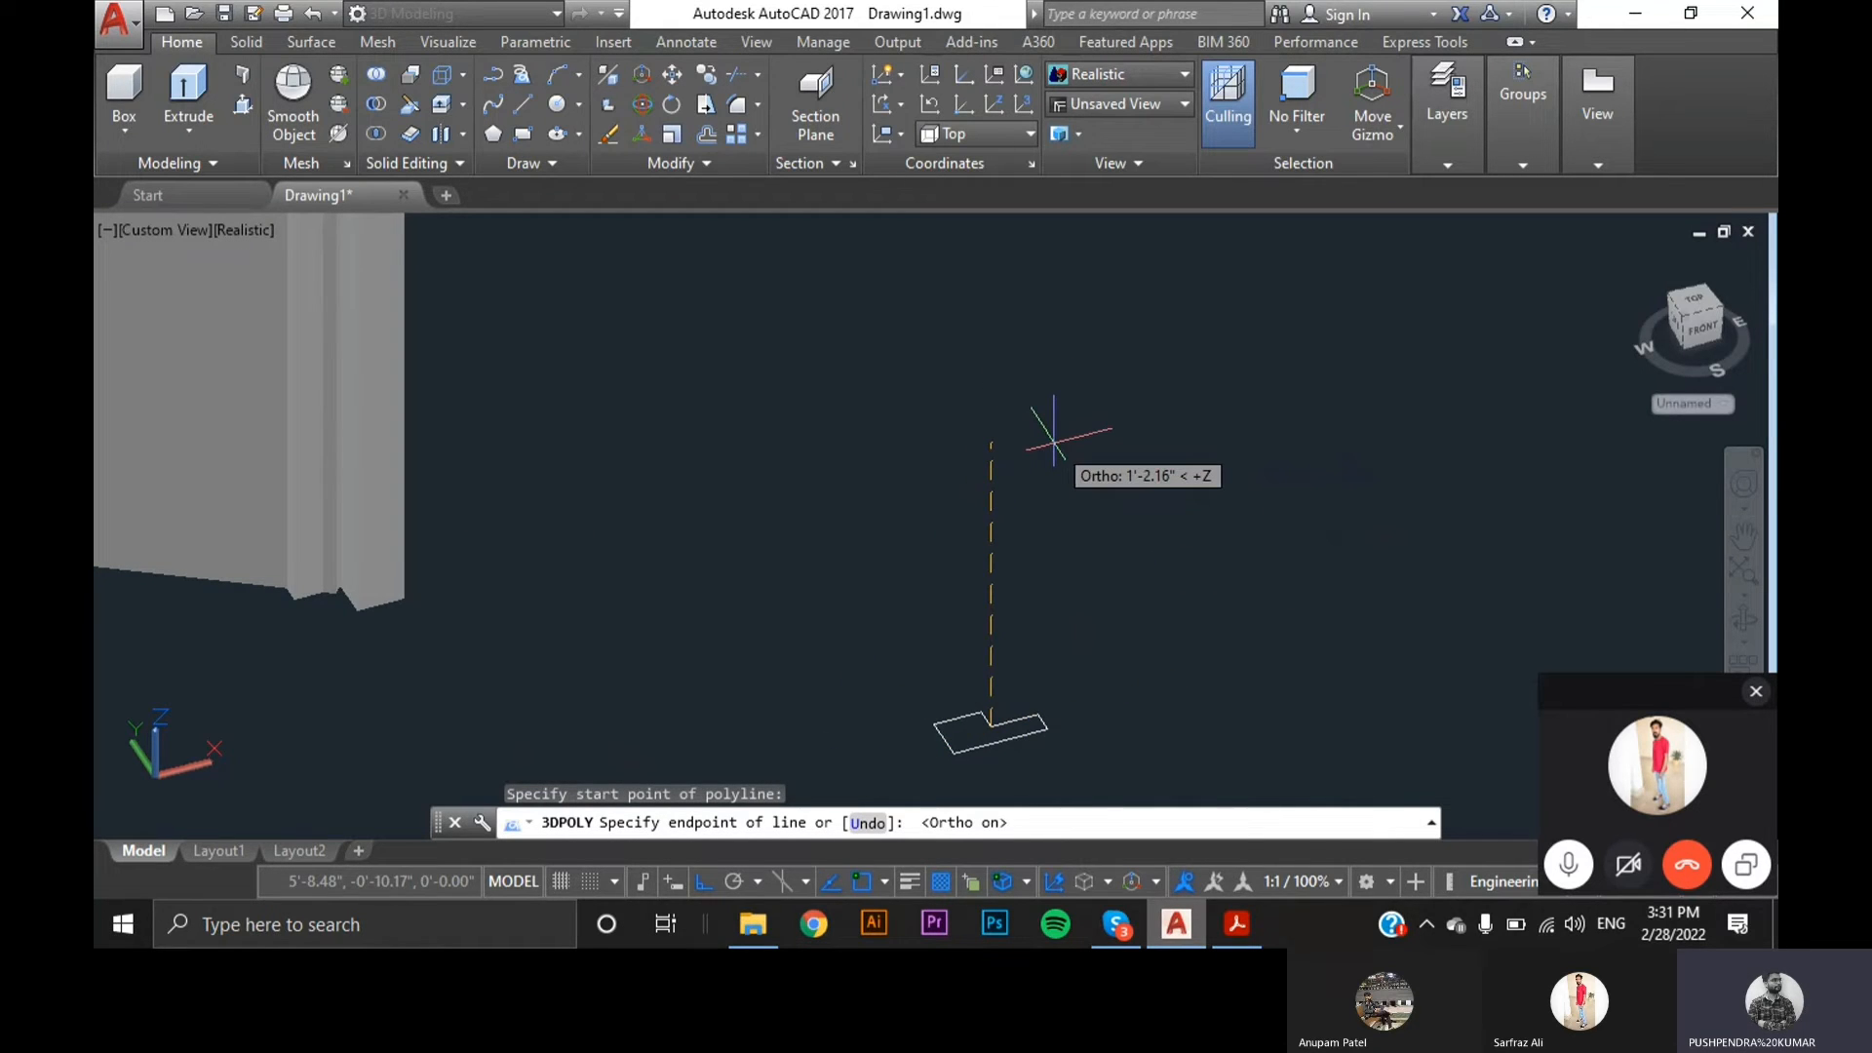
pyautogui.write('4')
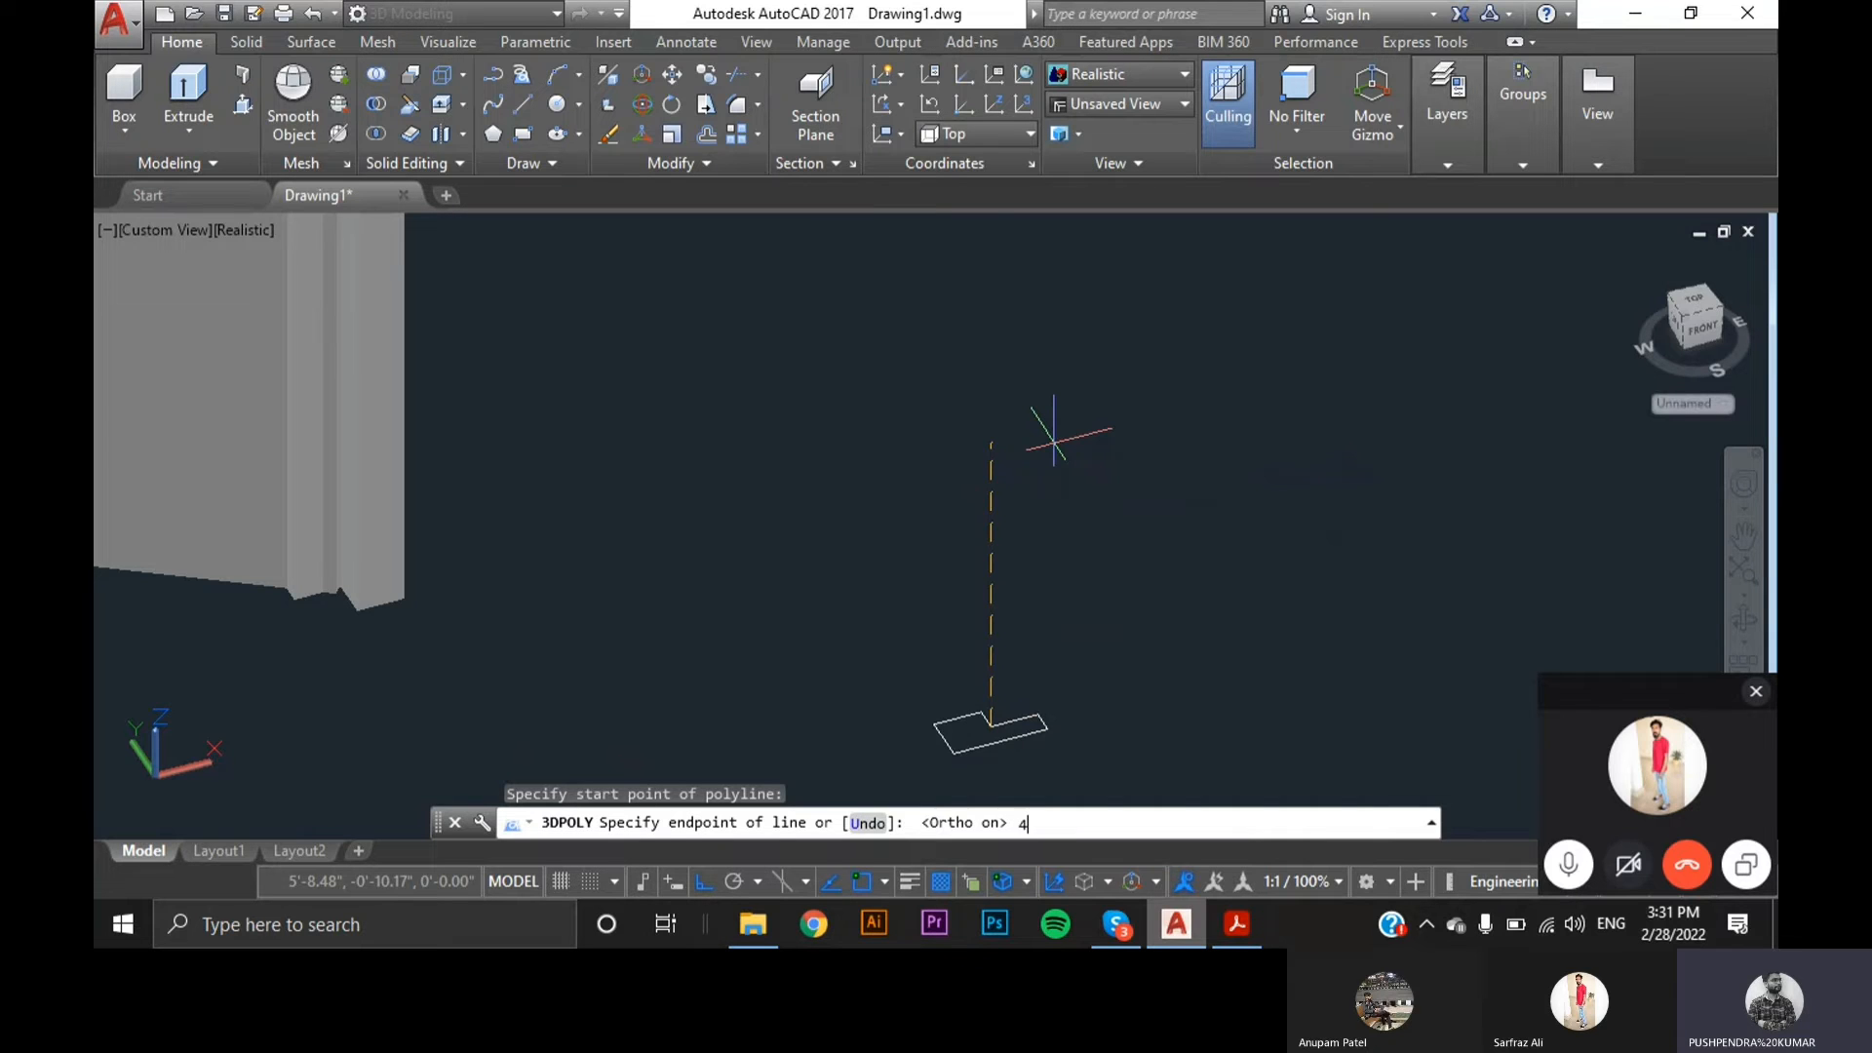
pyautogui.write("'")
pyautogui.press('Return')
# - Continue the 3D polyline 3' along positive Y, 4' down and 3' back to the notch corner, completing a rectangular path
pyautogui.scroll(-5, 1054, 436)
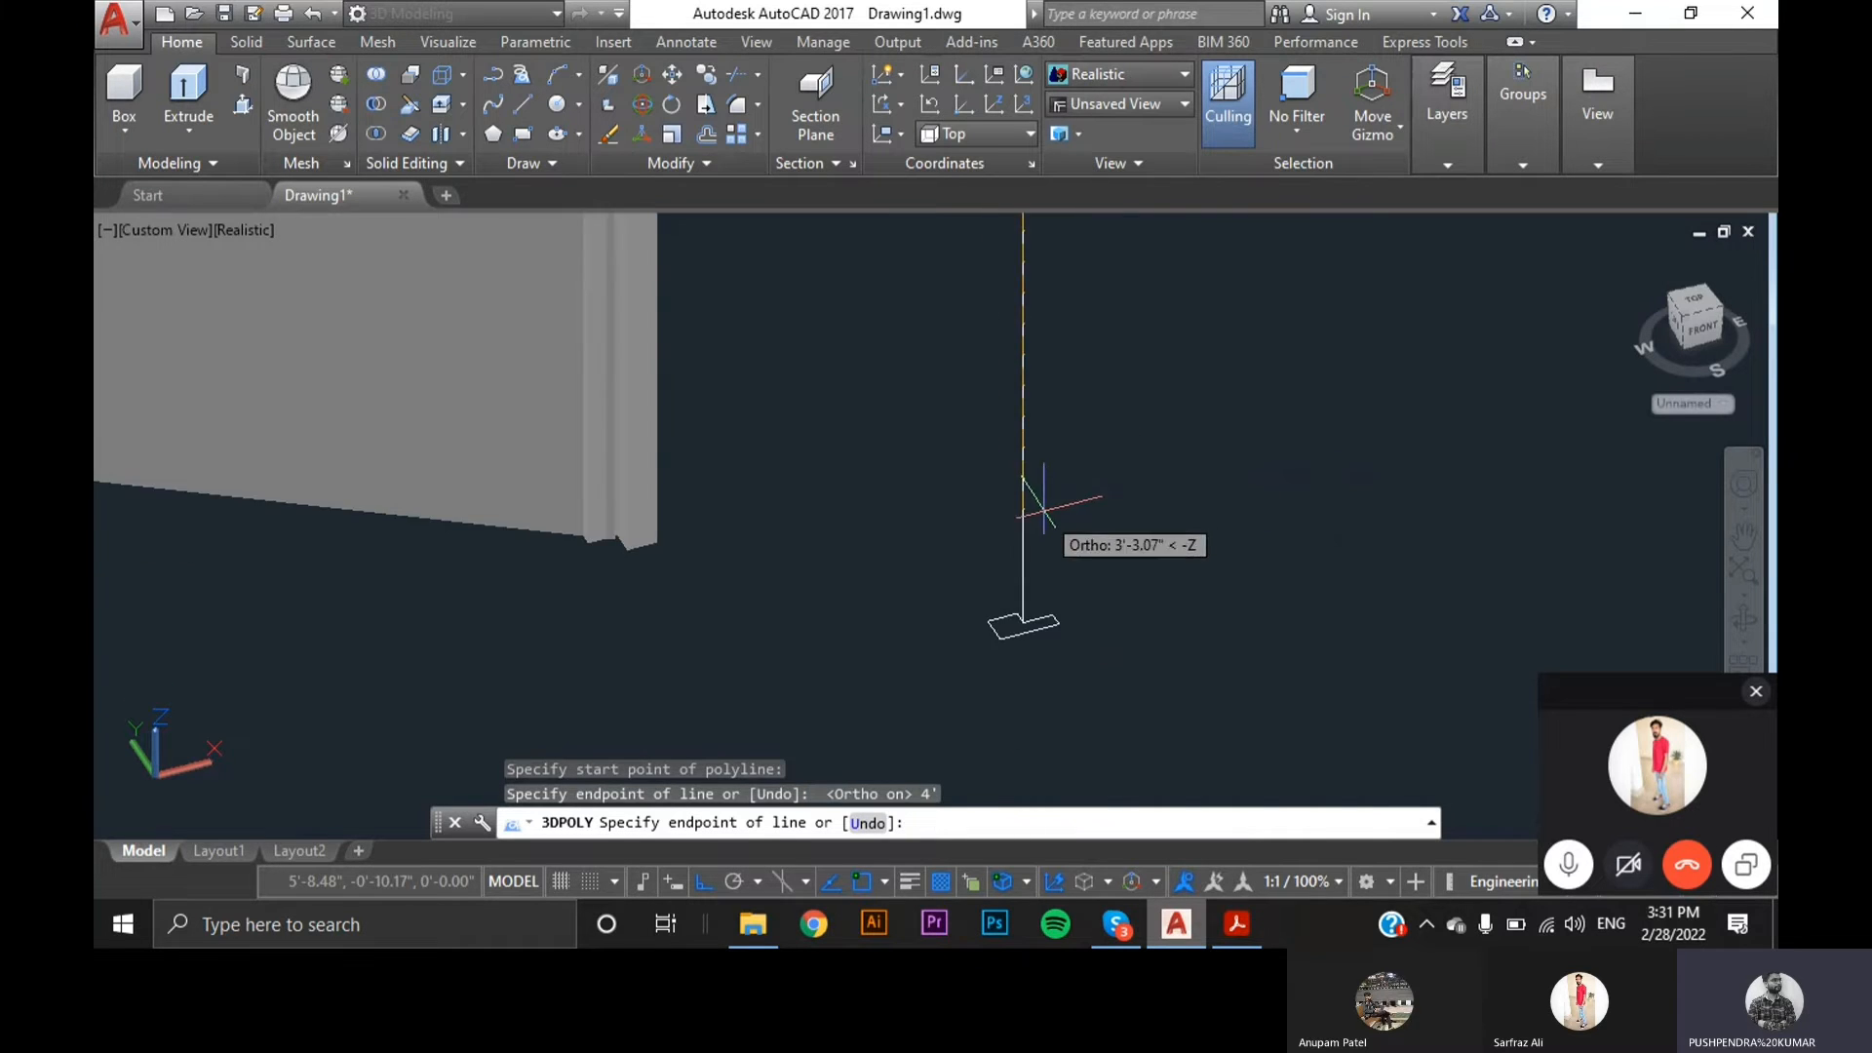
pyautogui.scroll(6, 993, 304)
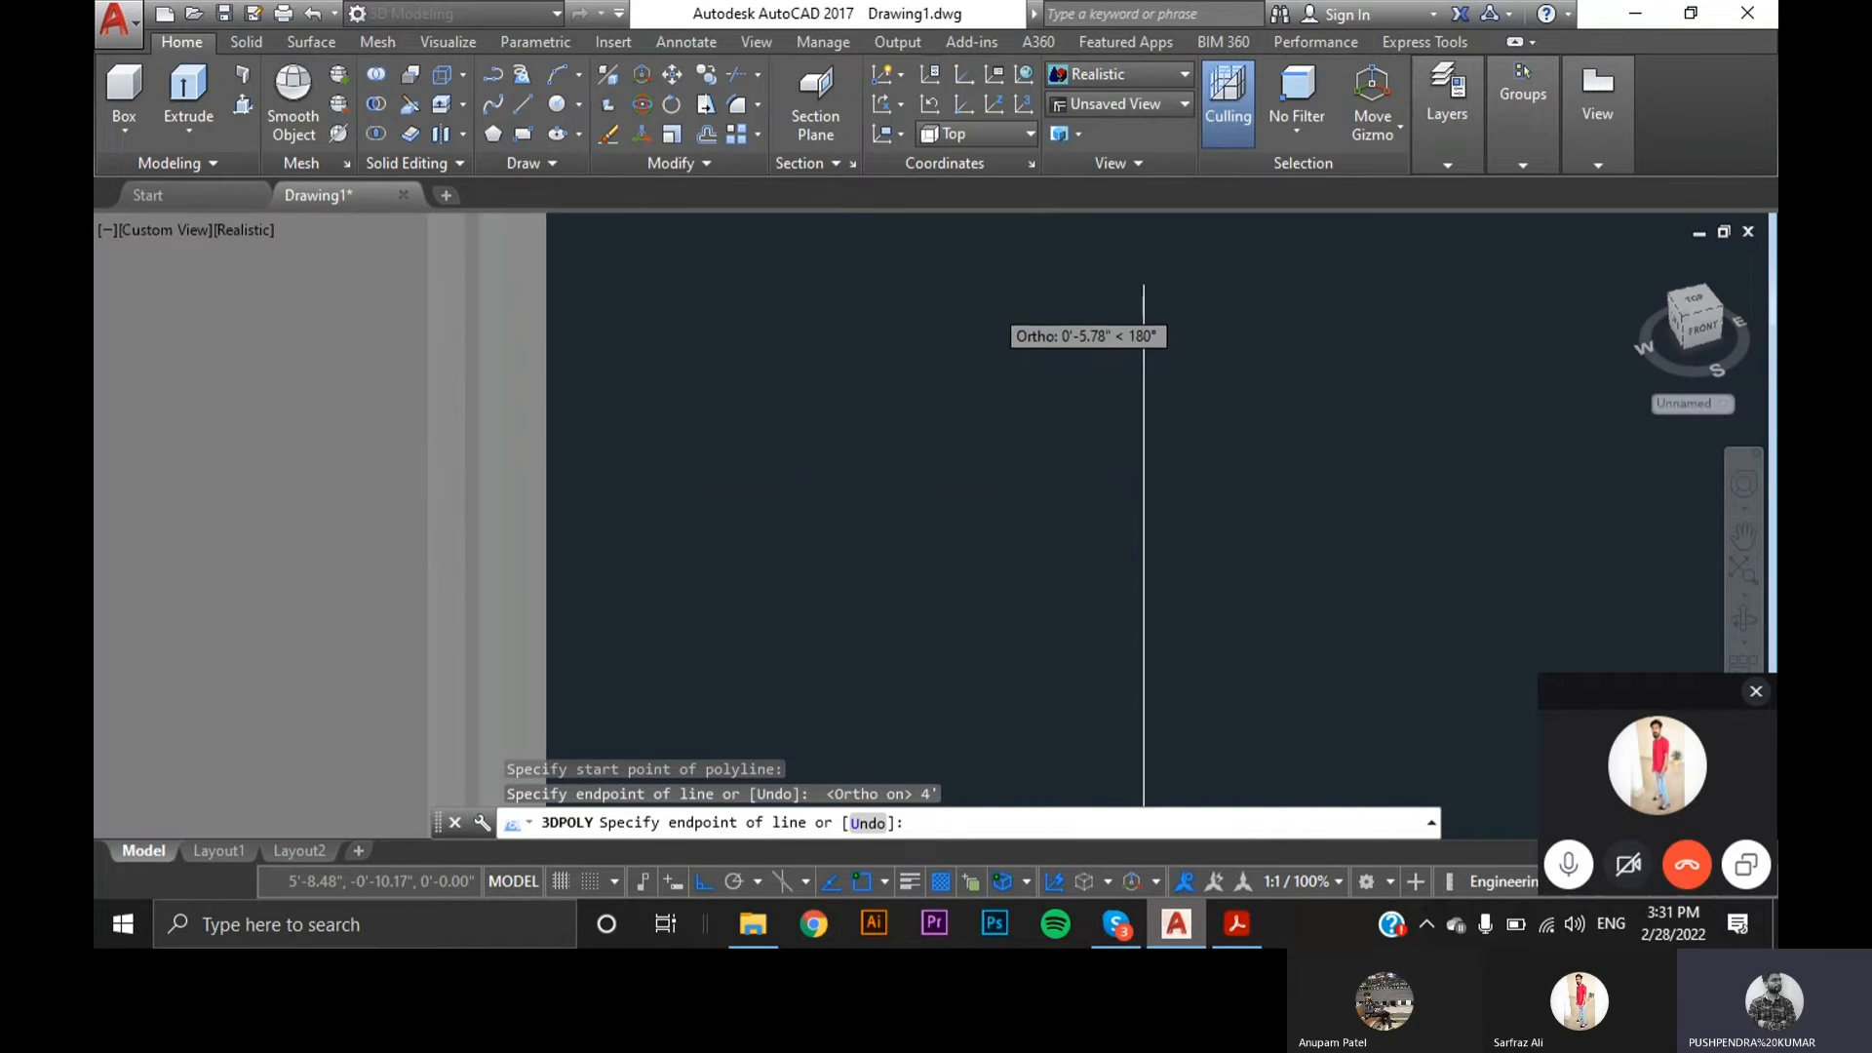
pyautogui.scroll(-3, 991, 295)
pyautogui.scroll(-5, 1300, 414)
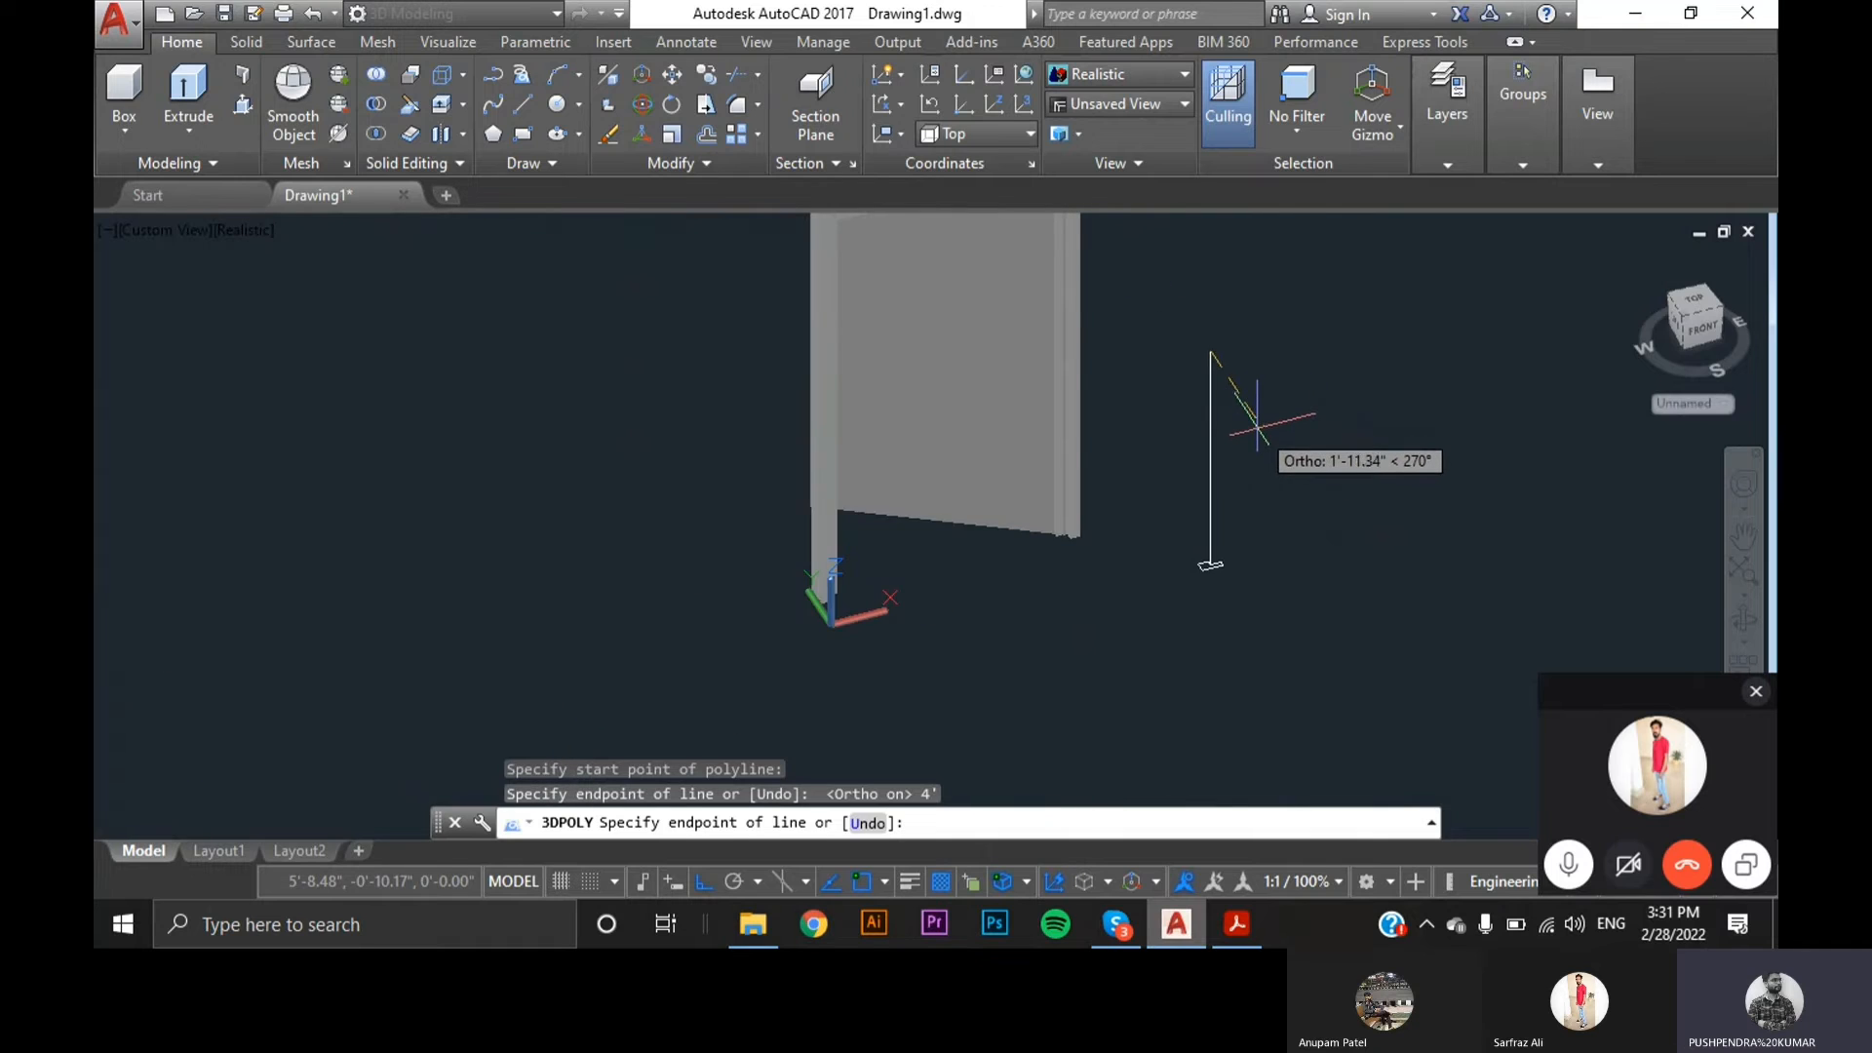
pyautogui.scroll(2, 1245, 370)
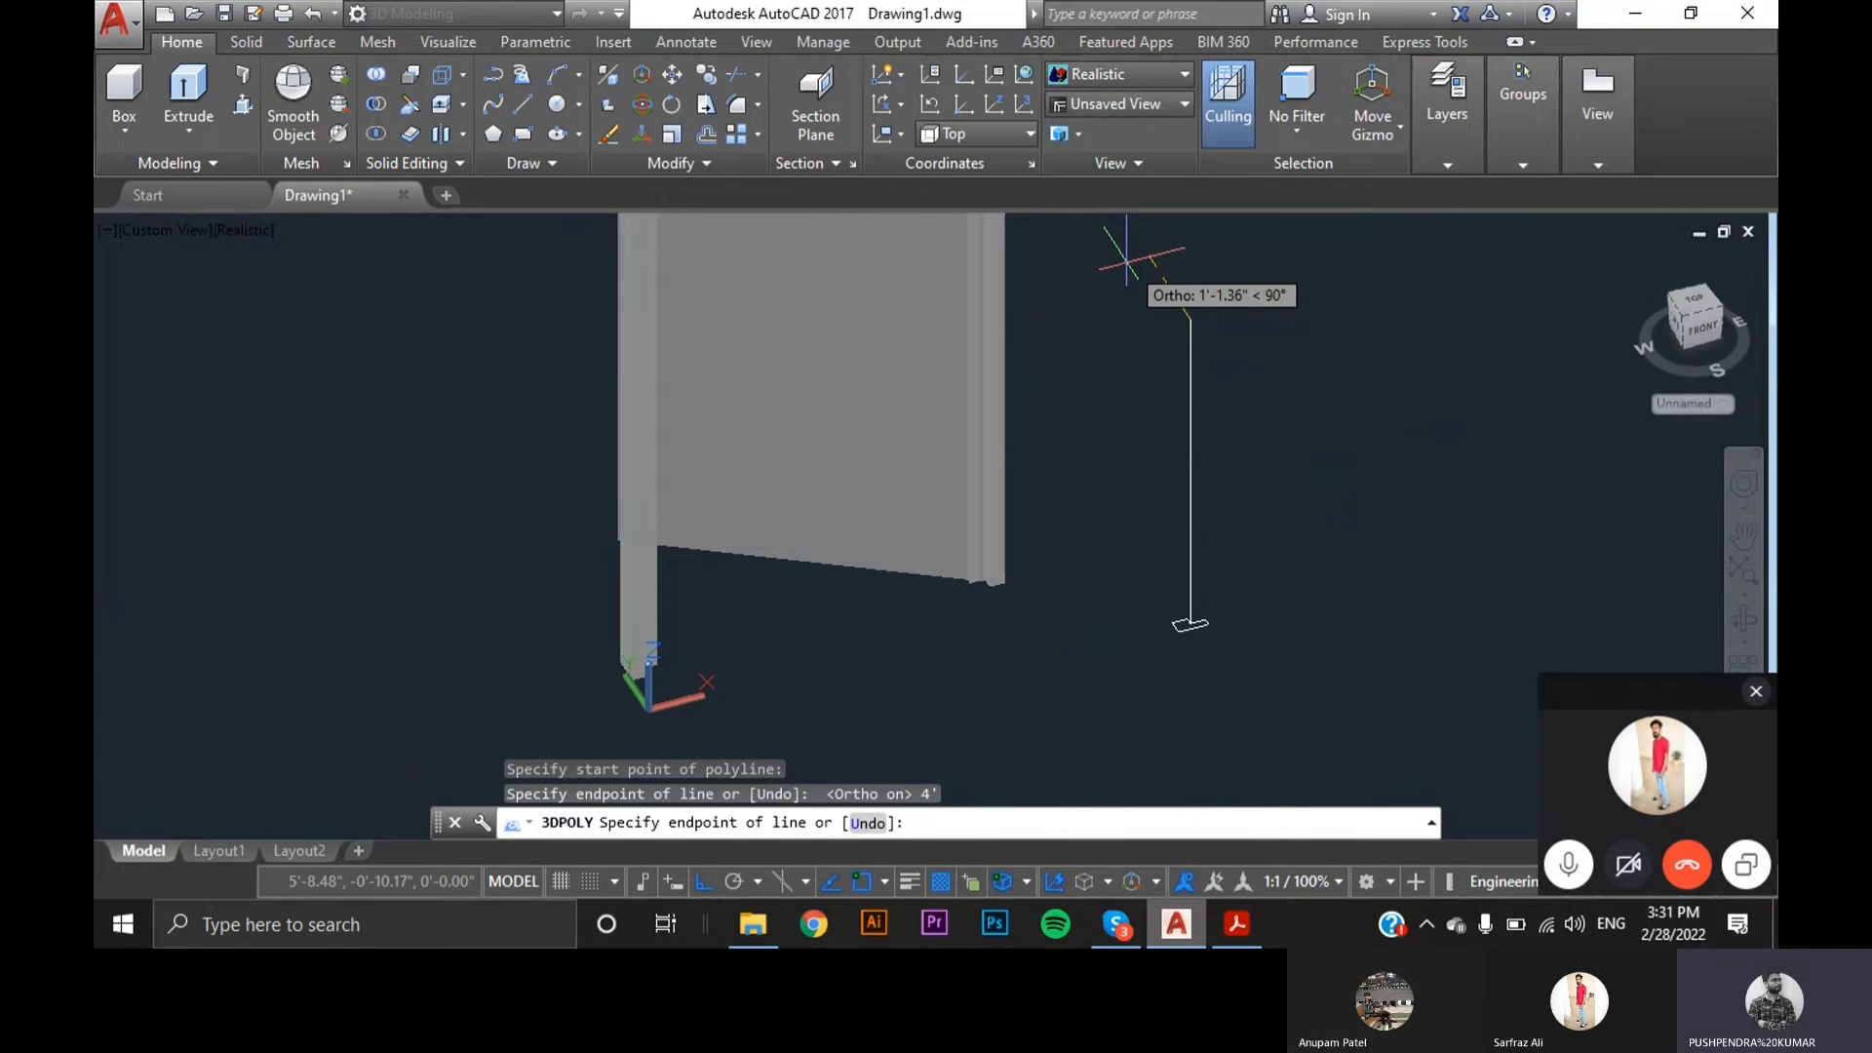
pyautogui.write('3')
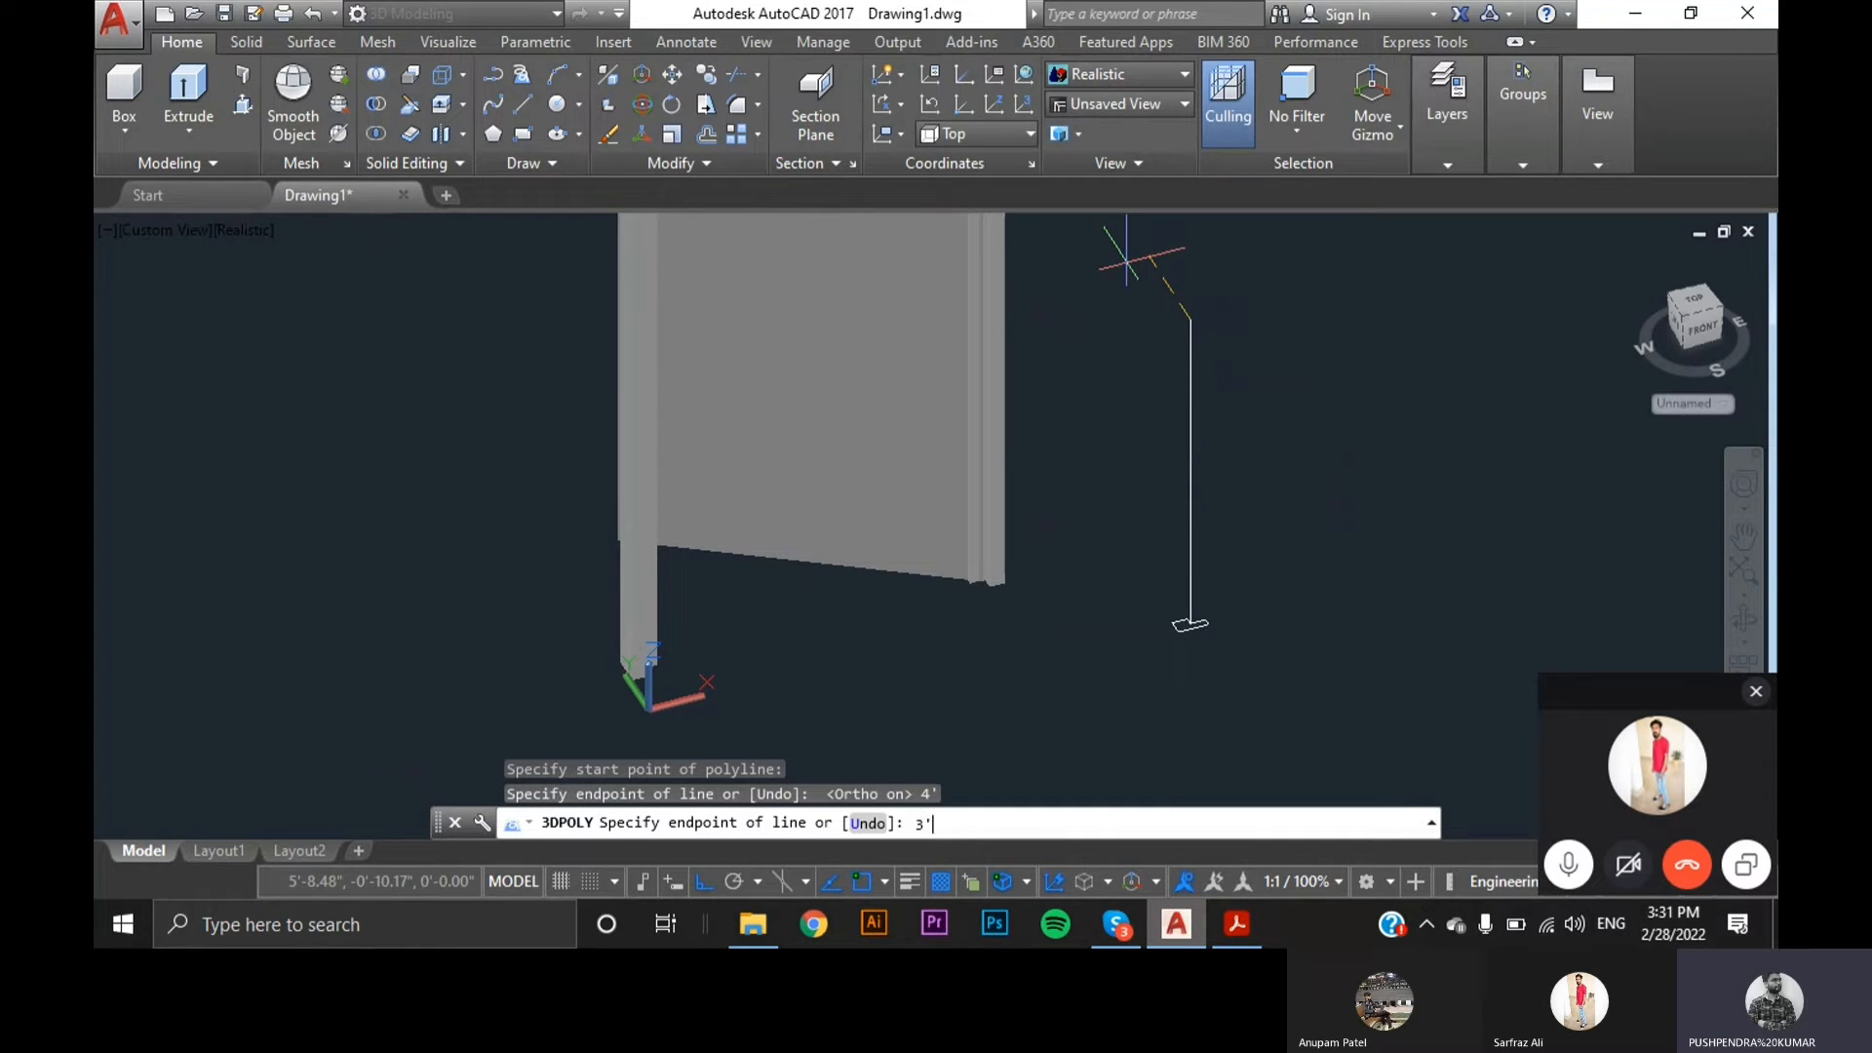
pyautogui.press('Return')
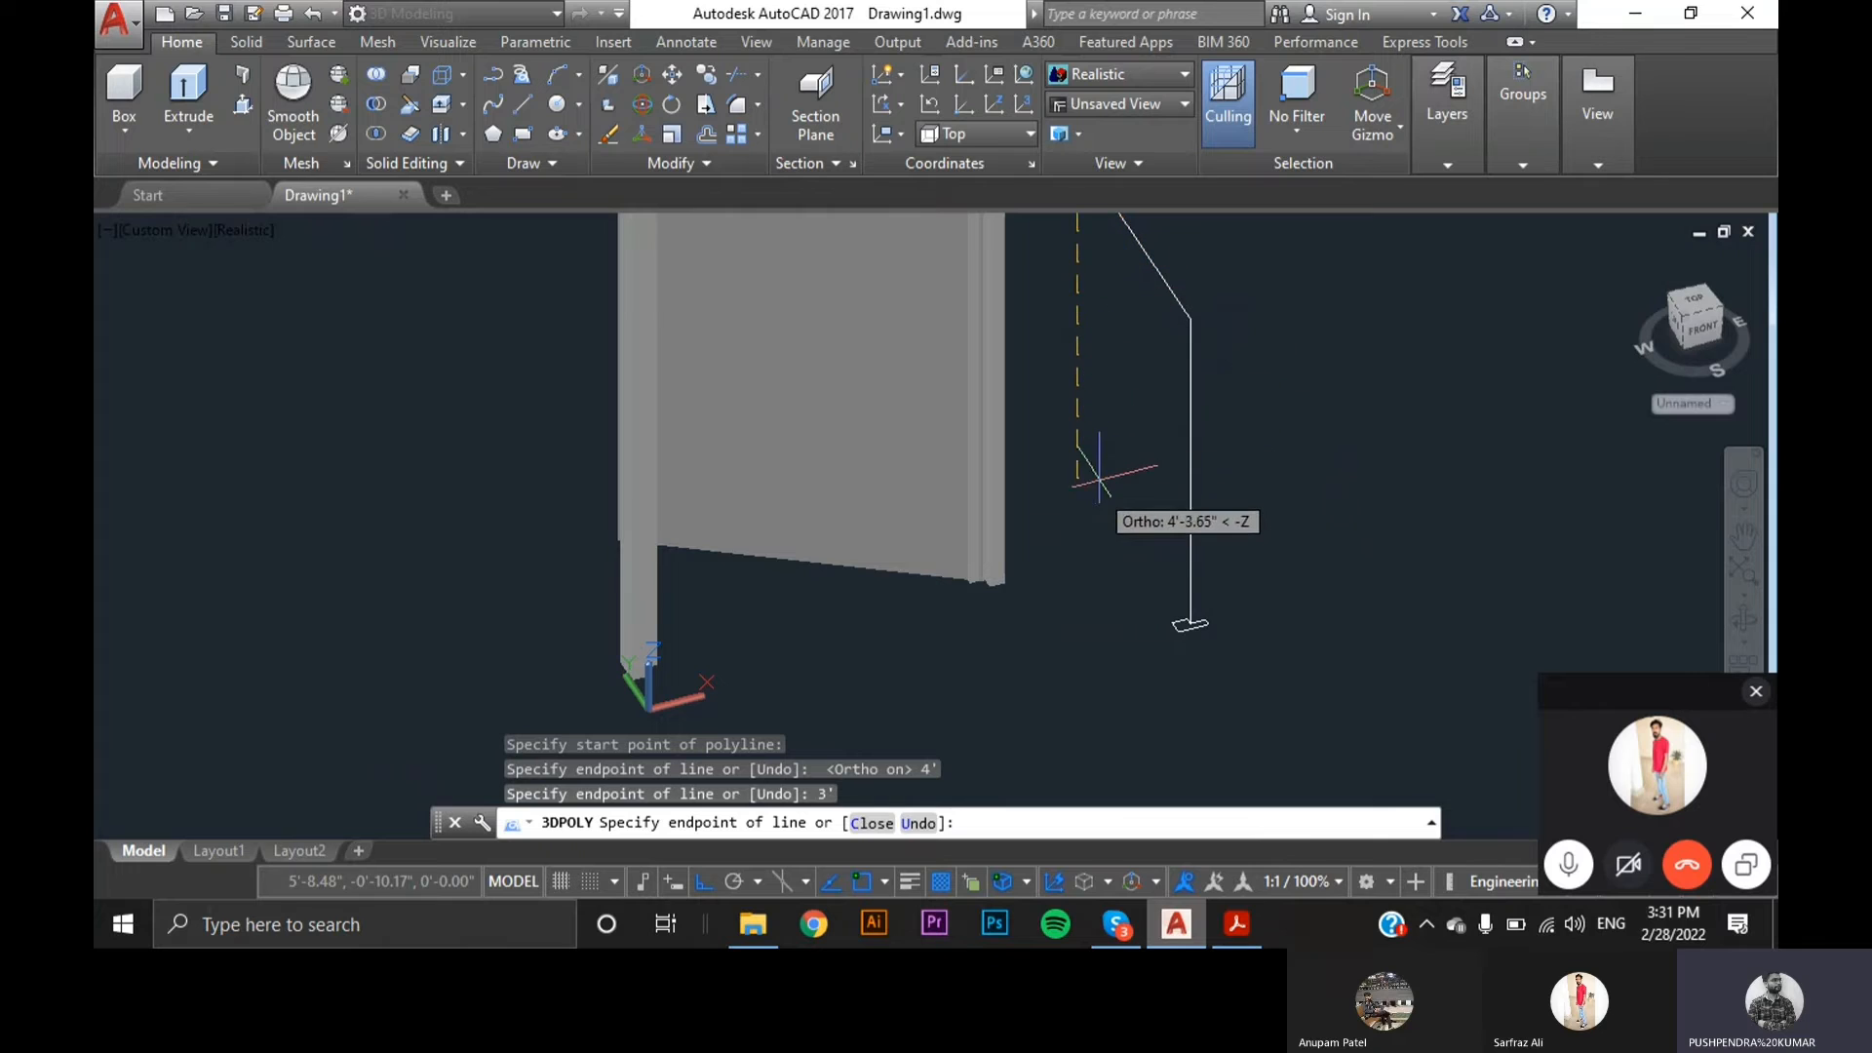
pyautogui.write('4')
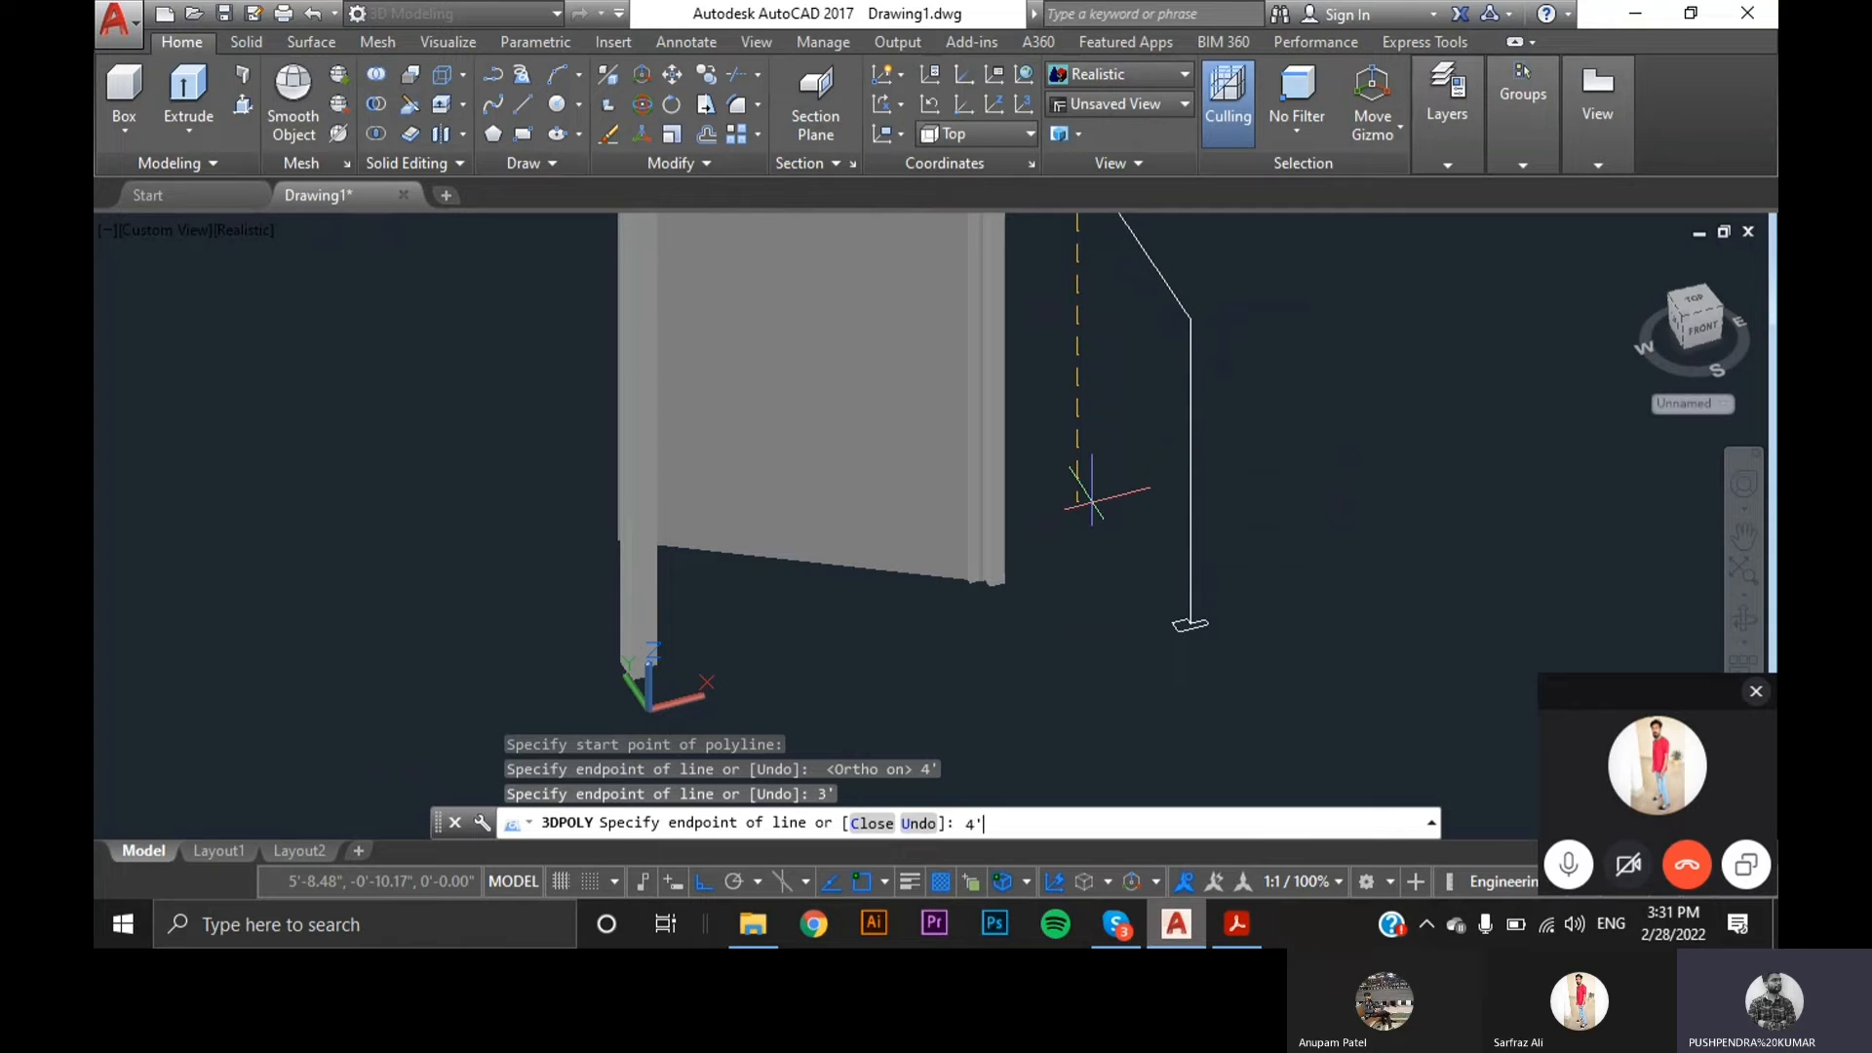
pyautogui.write("'")
pyautogui.press('Return')
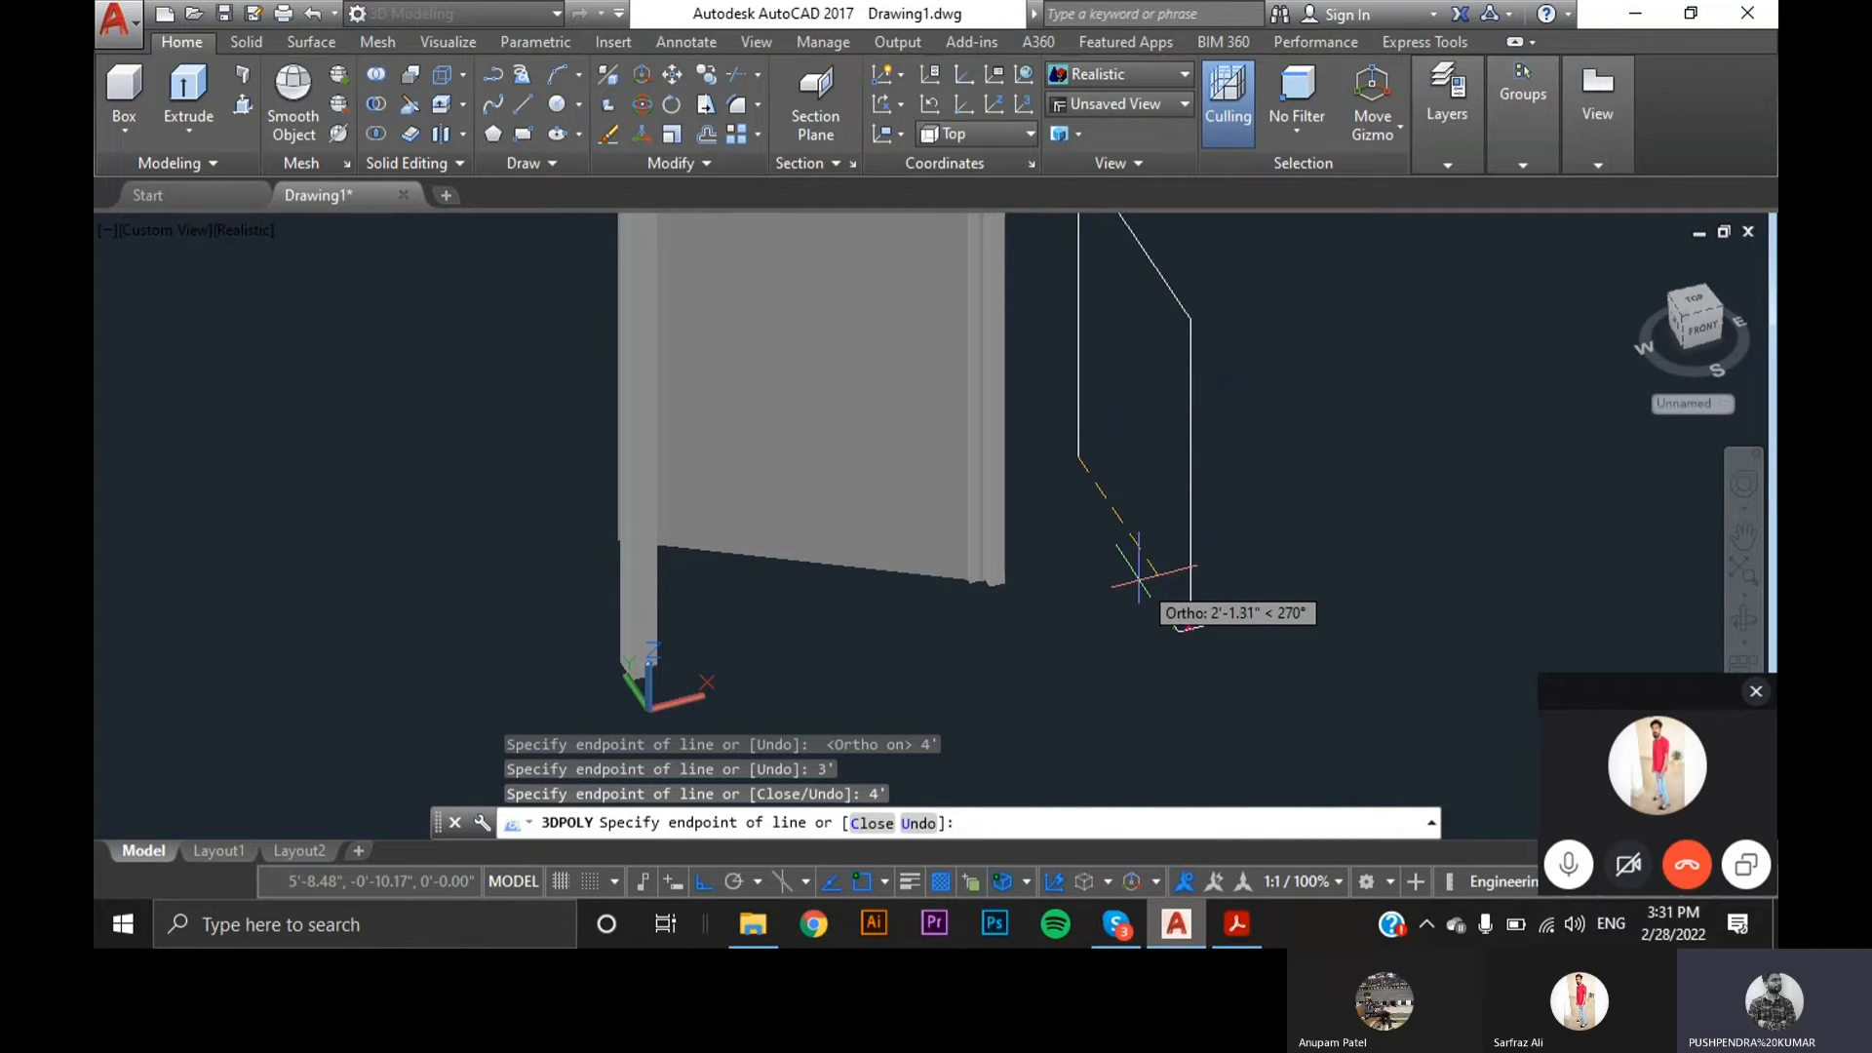
pyautogui.write('3')
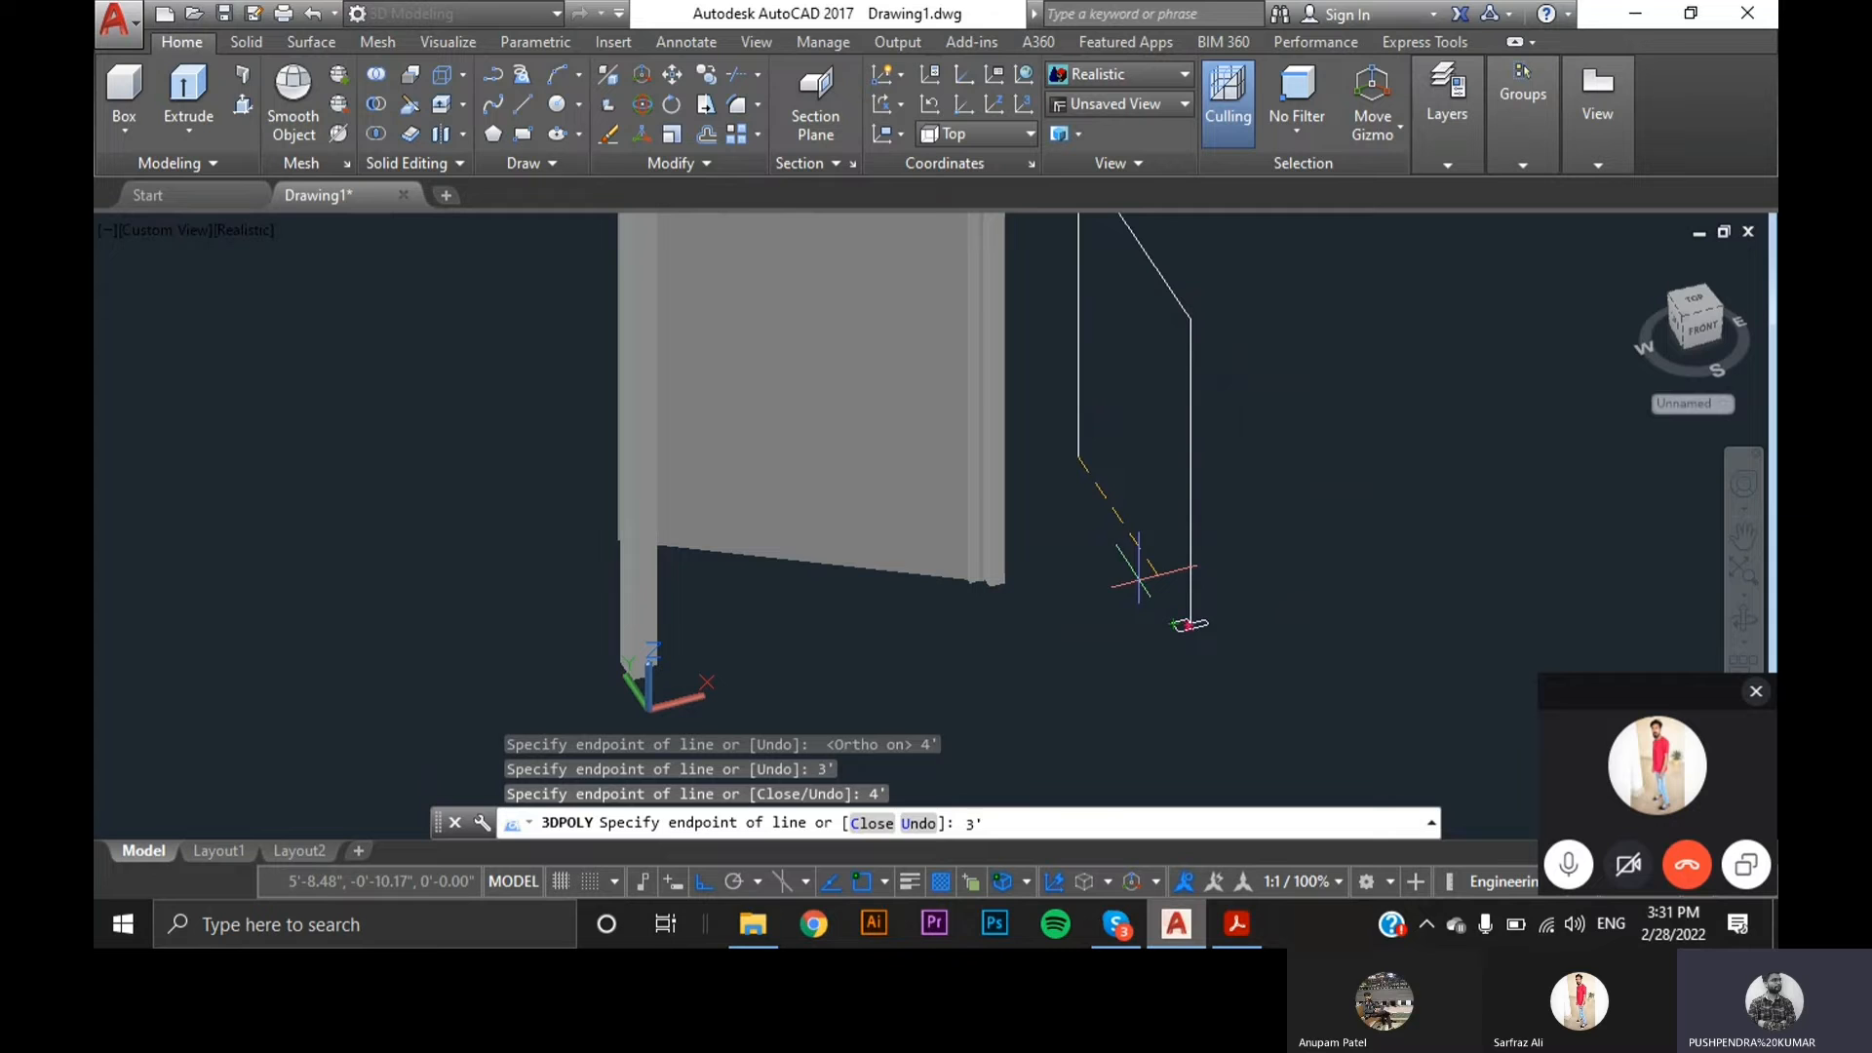
pyautogui.write("'")
pyautogui.press('Return')
pyautogui.press('Return')
# - Explode the rectangular 3D polyline path into separate lines
pyautogui.scroll(5, 1146, 576)
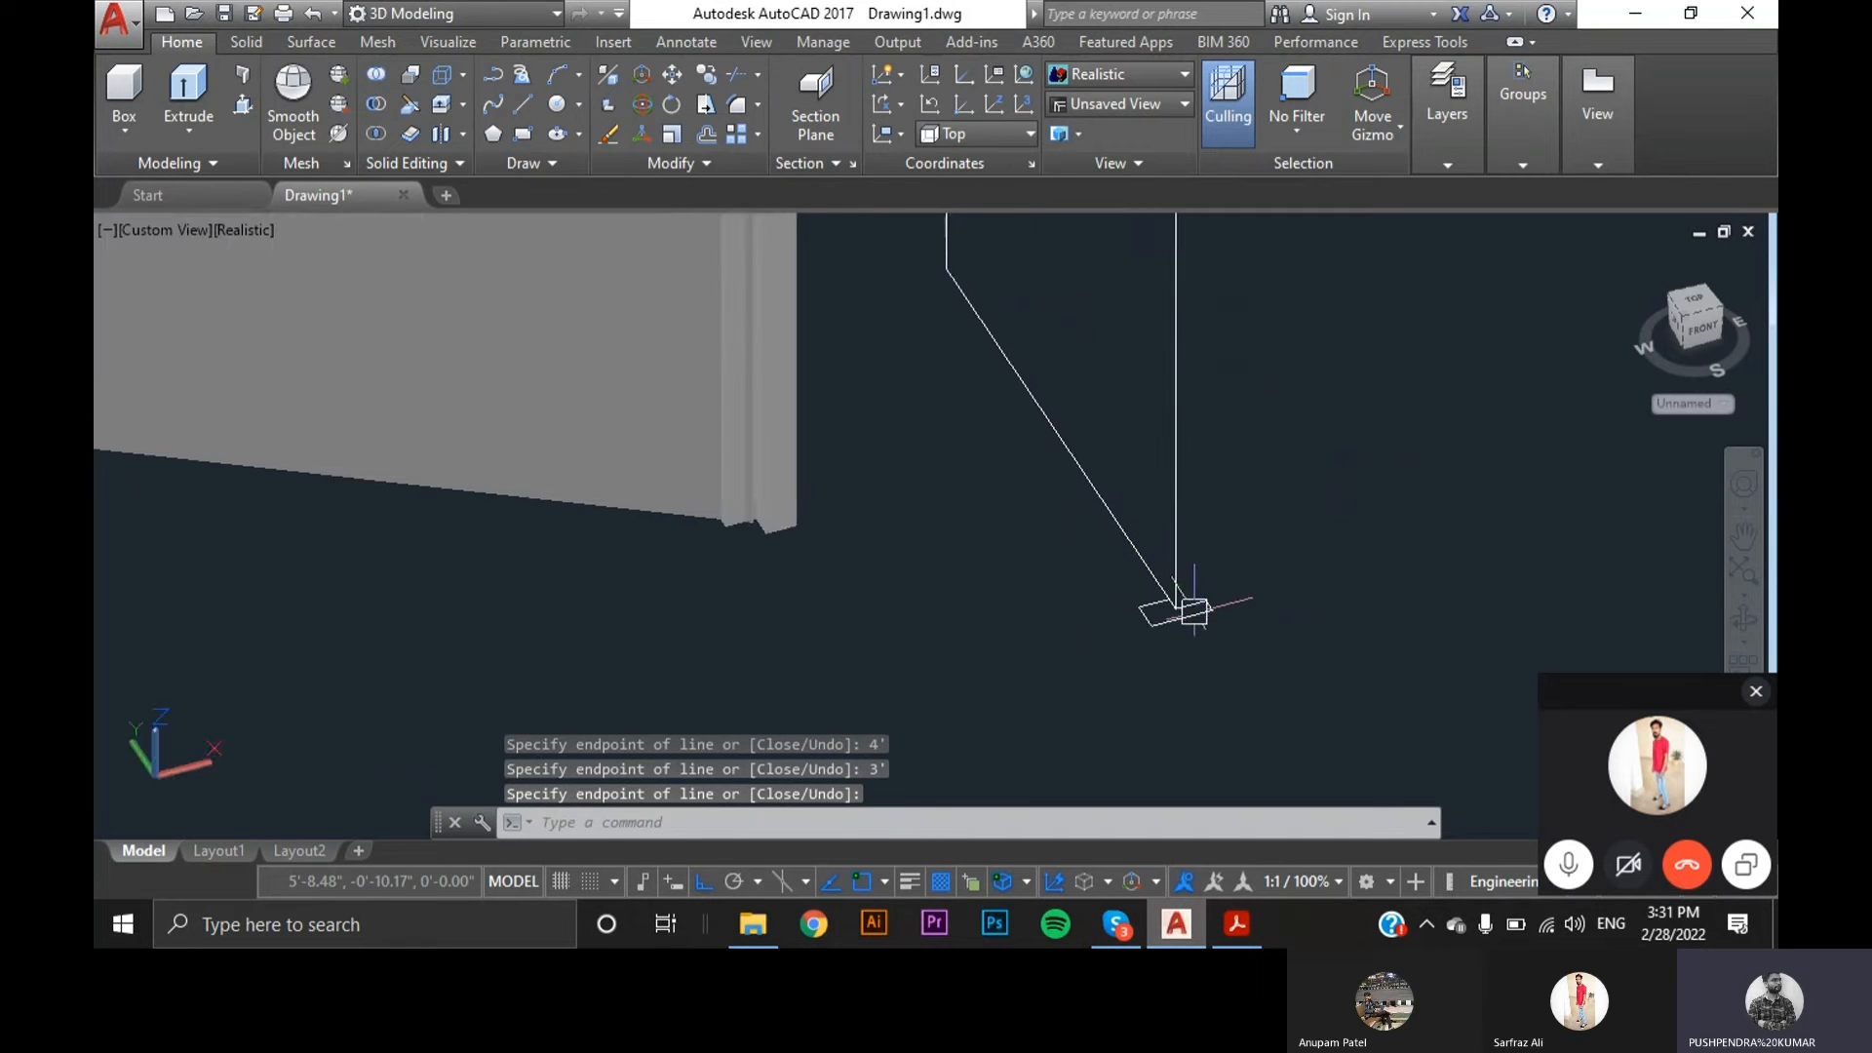
pyautogui.click(1159, 560)
pyautogui.write('x')
pyautogui.press('Return')
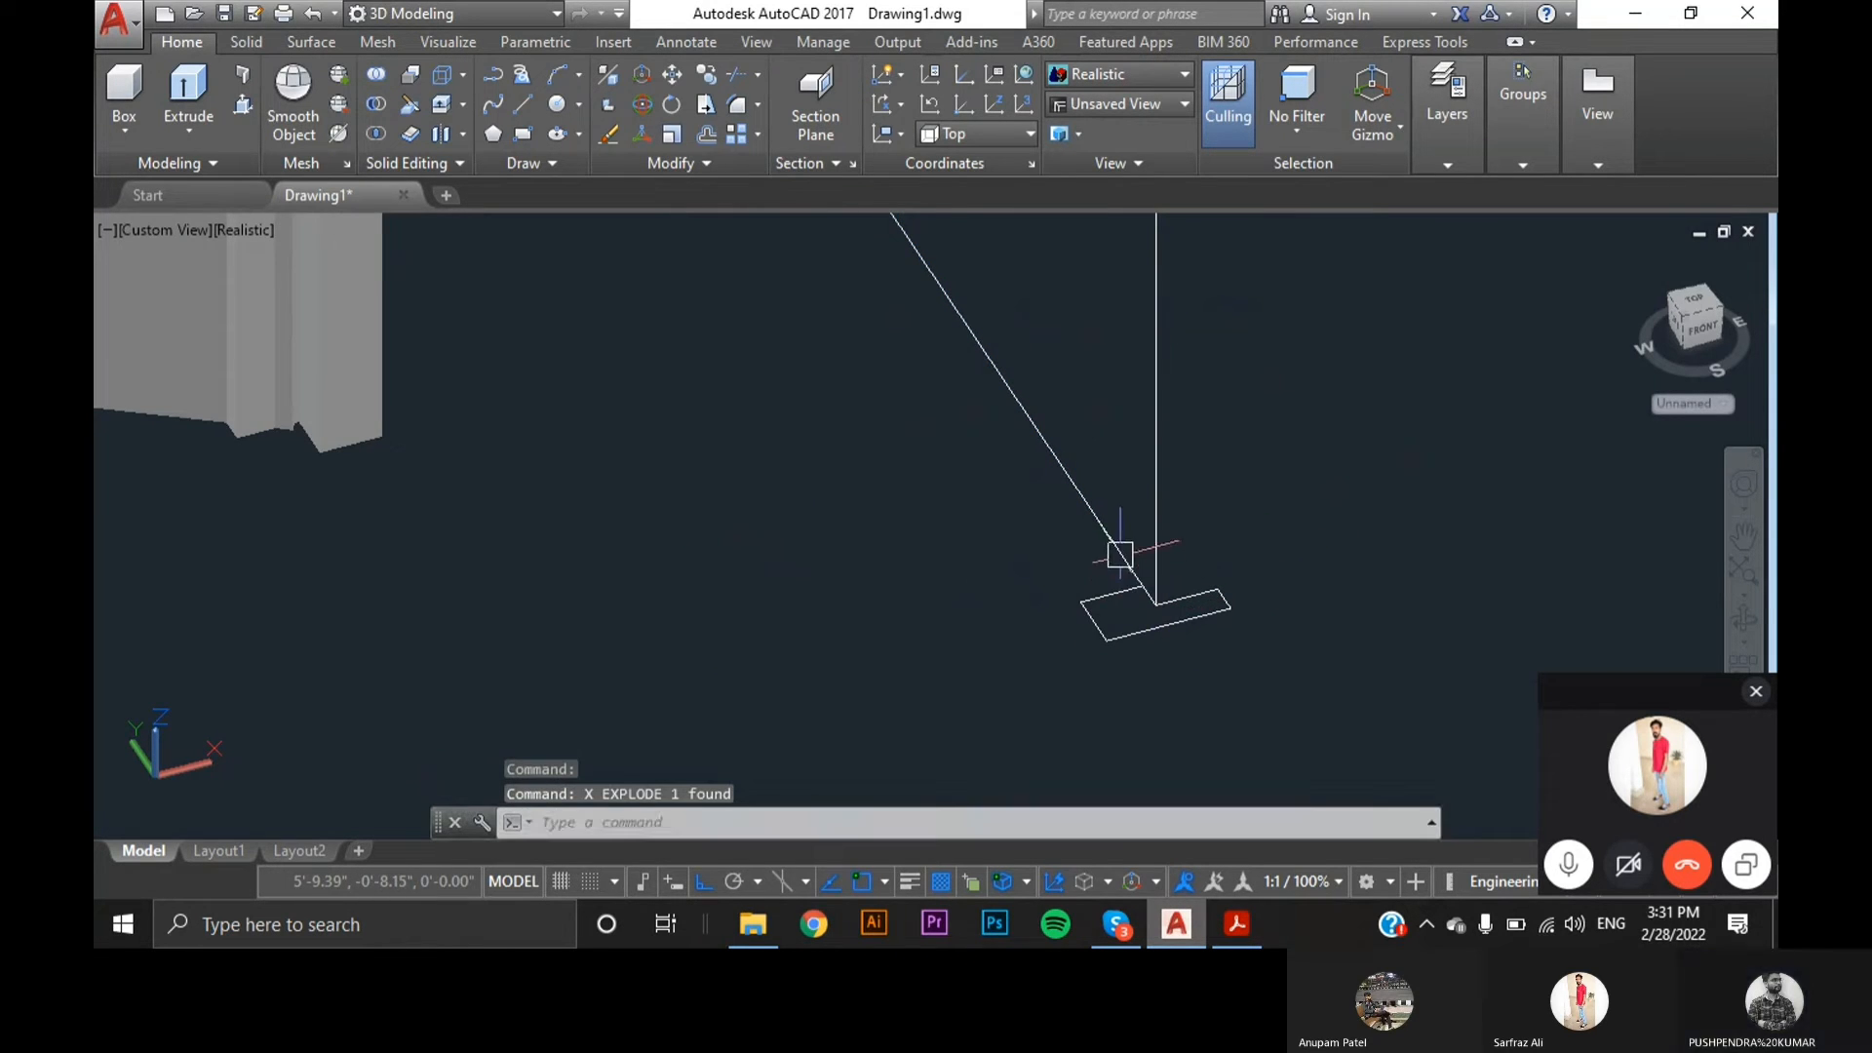
# - Select the four lines of the upright rectangular path and join them into one 3D polyline
pyautogui.moveTo(1175, 583); pyautogui.dragTo(1368, 718, button='middle')
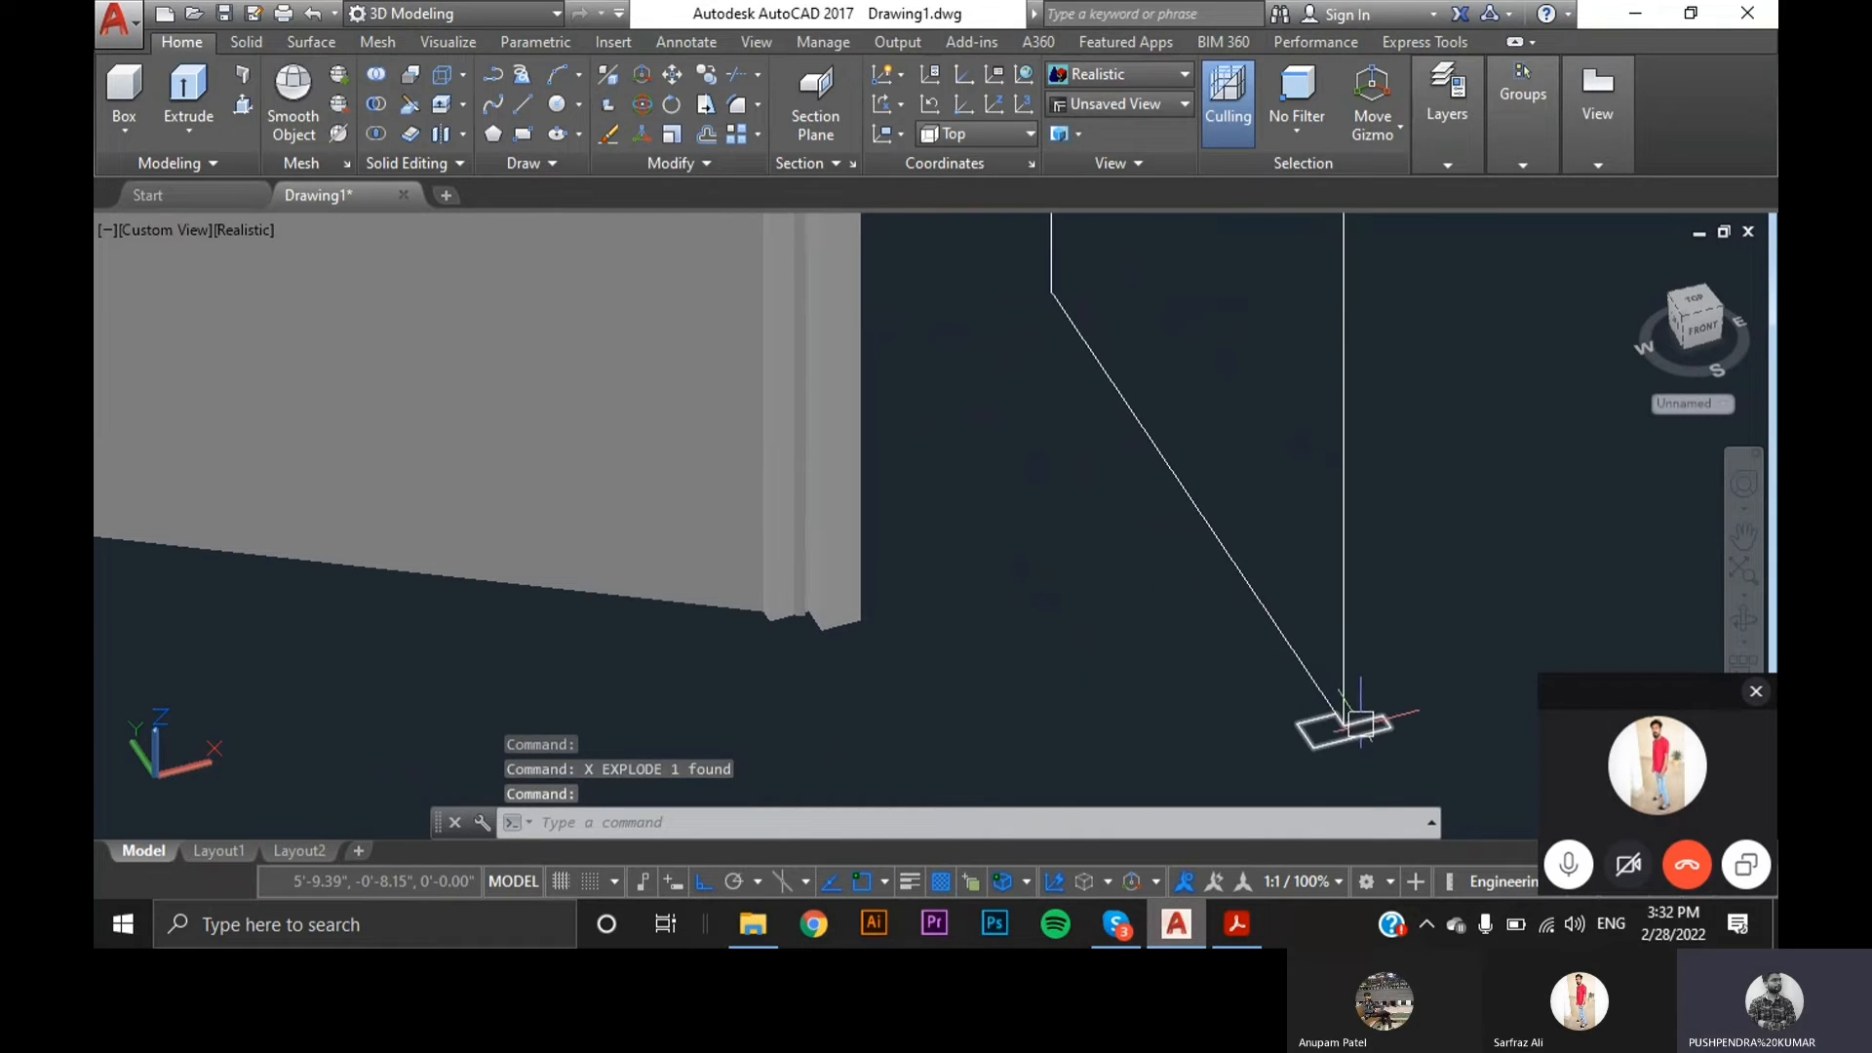
pyautogui.scroll(-2, 1225, 737)
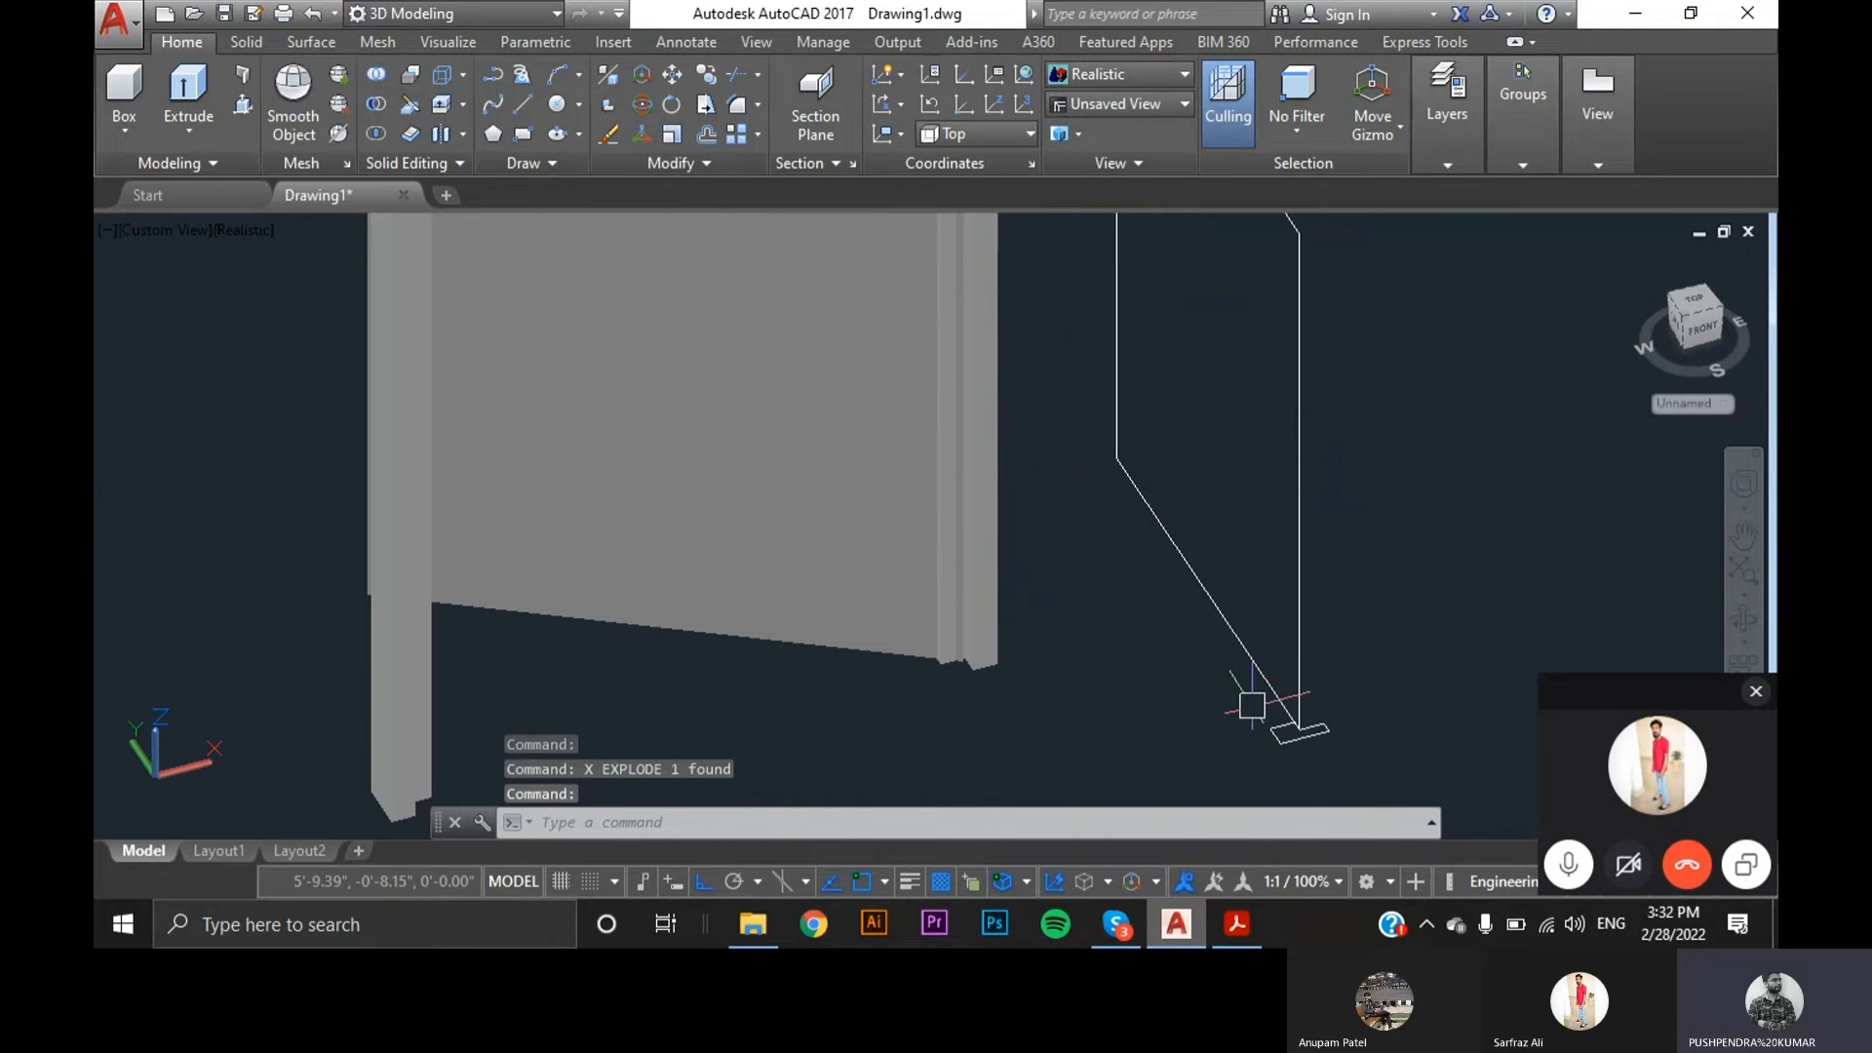
pyautogui.moveTo(1283, 719); pyautogui.dragTo(1294, 785, button='middle')
pyautogui.scroll(-3, 1265, 677)
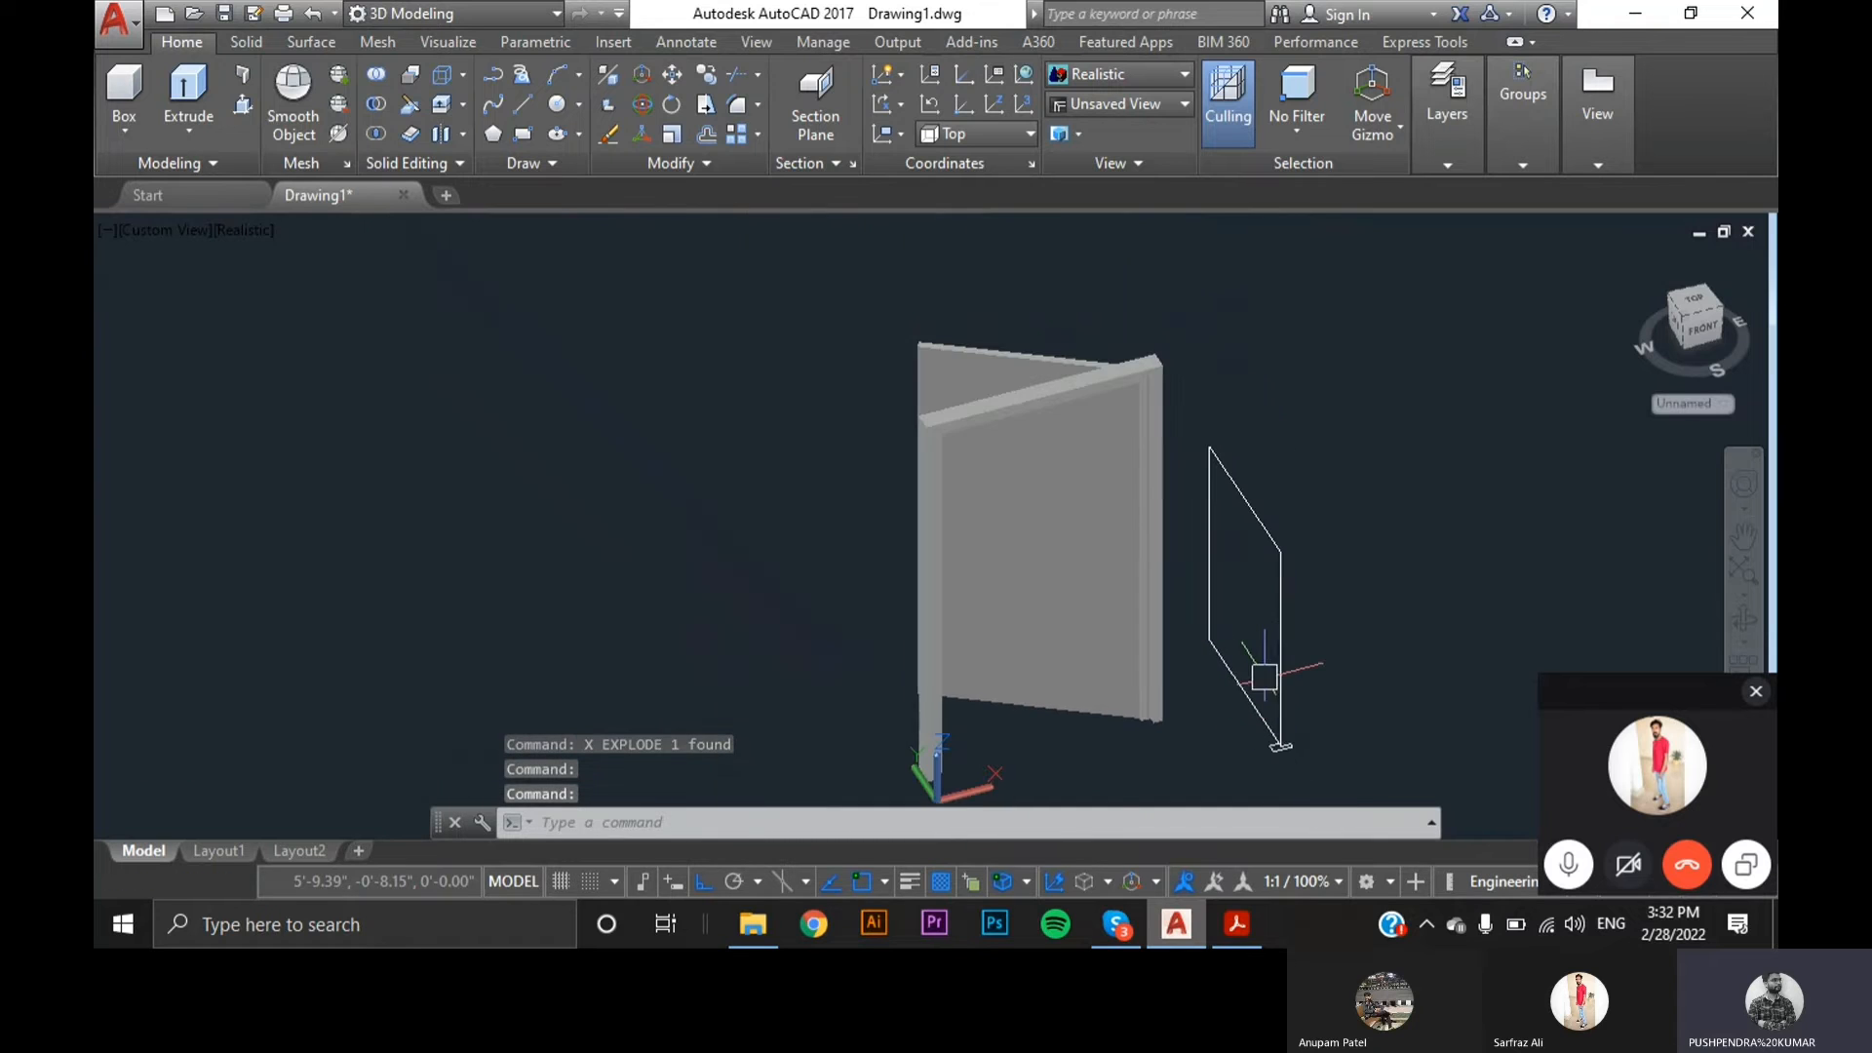
pyautogui.scroll(3, 1264, 677)
pyautogui.click(1352, 712)
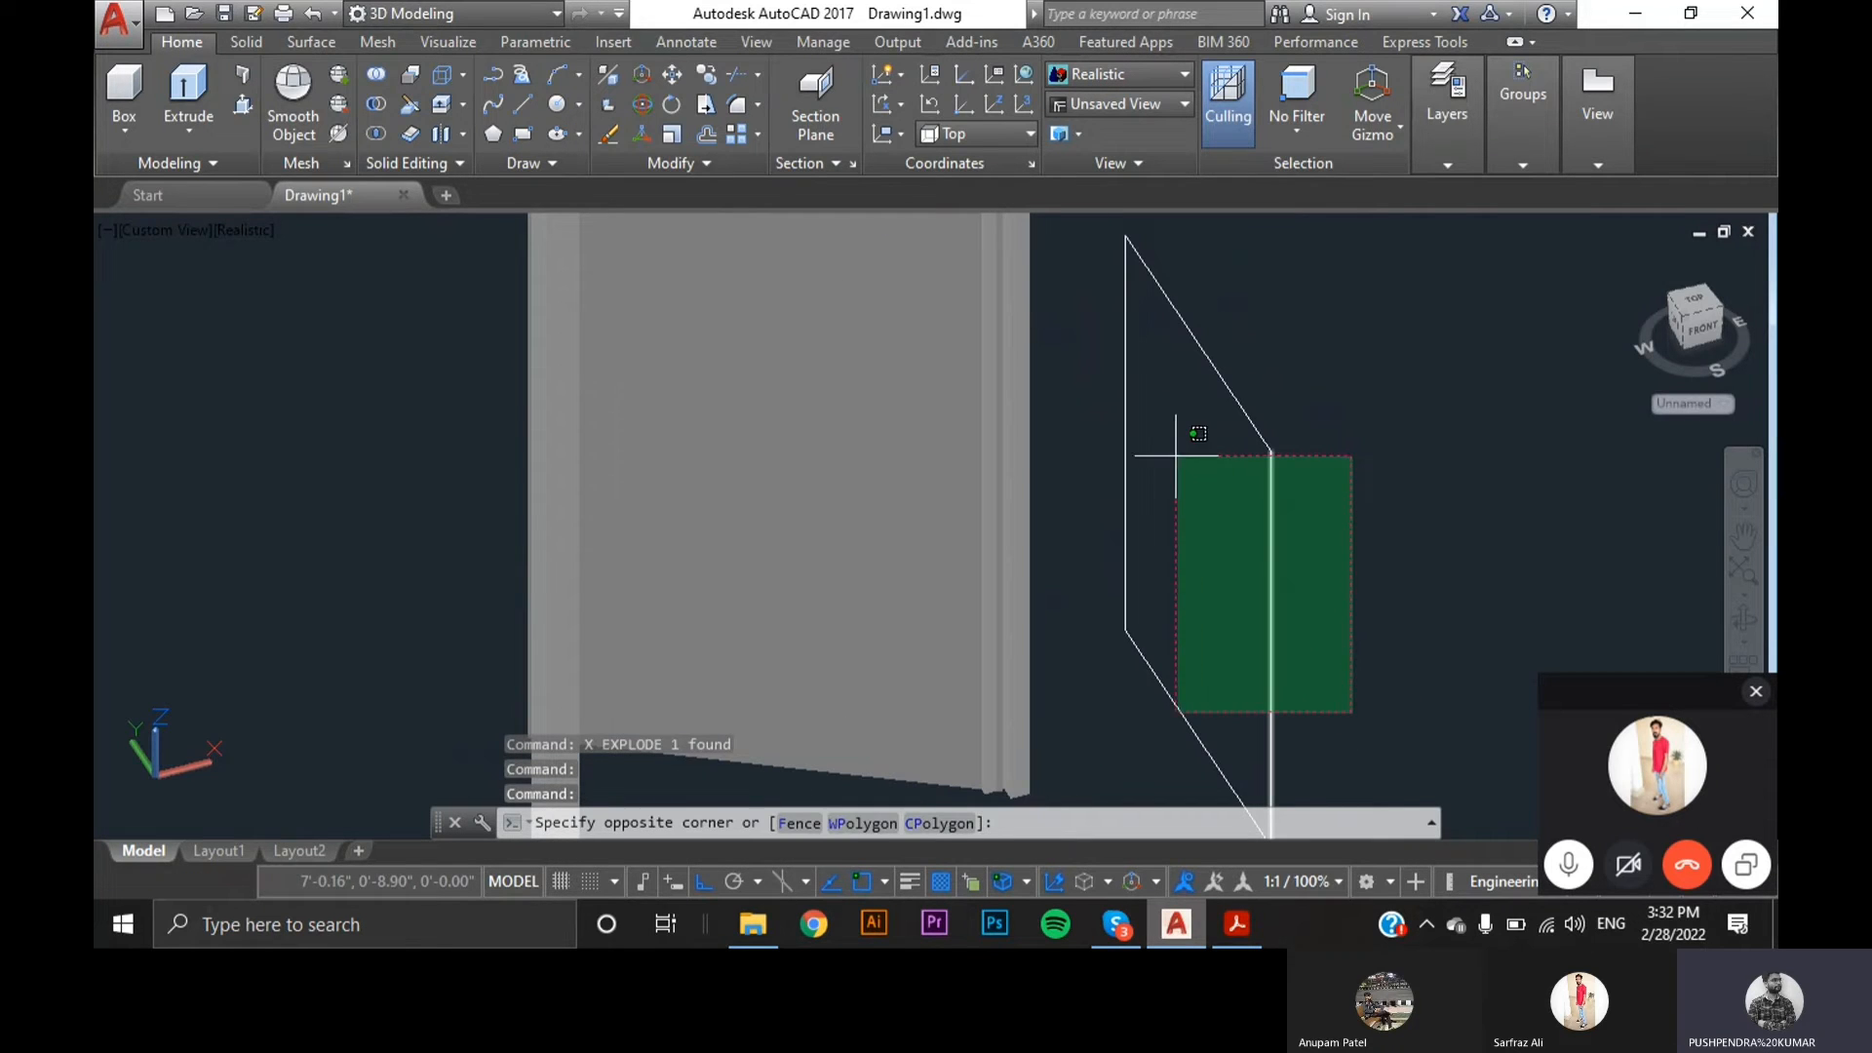
pyautogui.click(1089, 318)
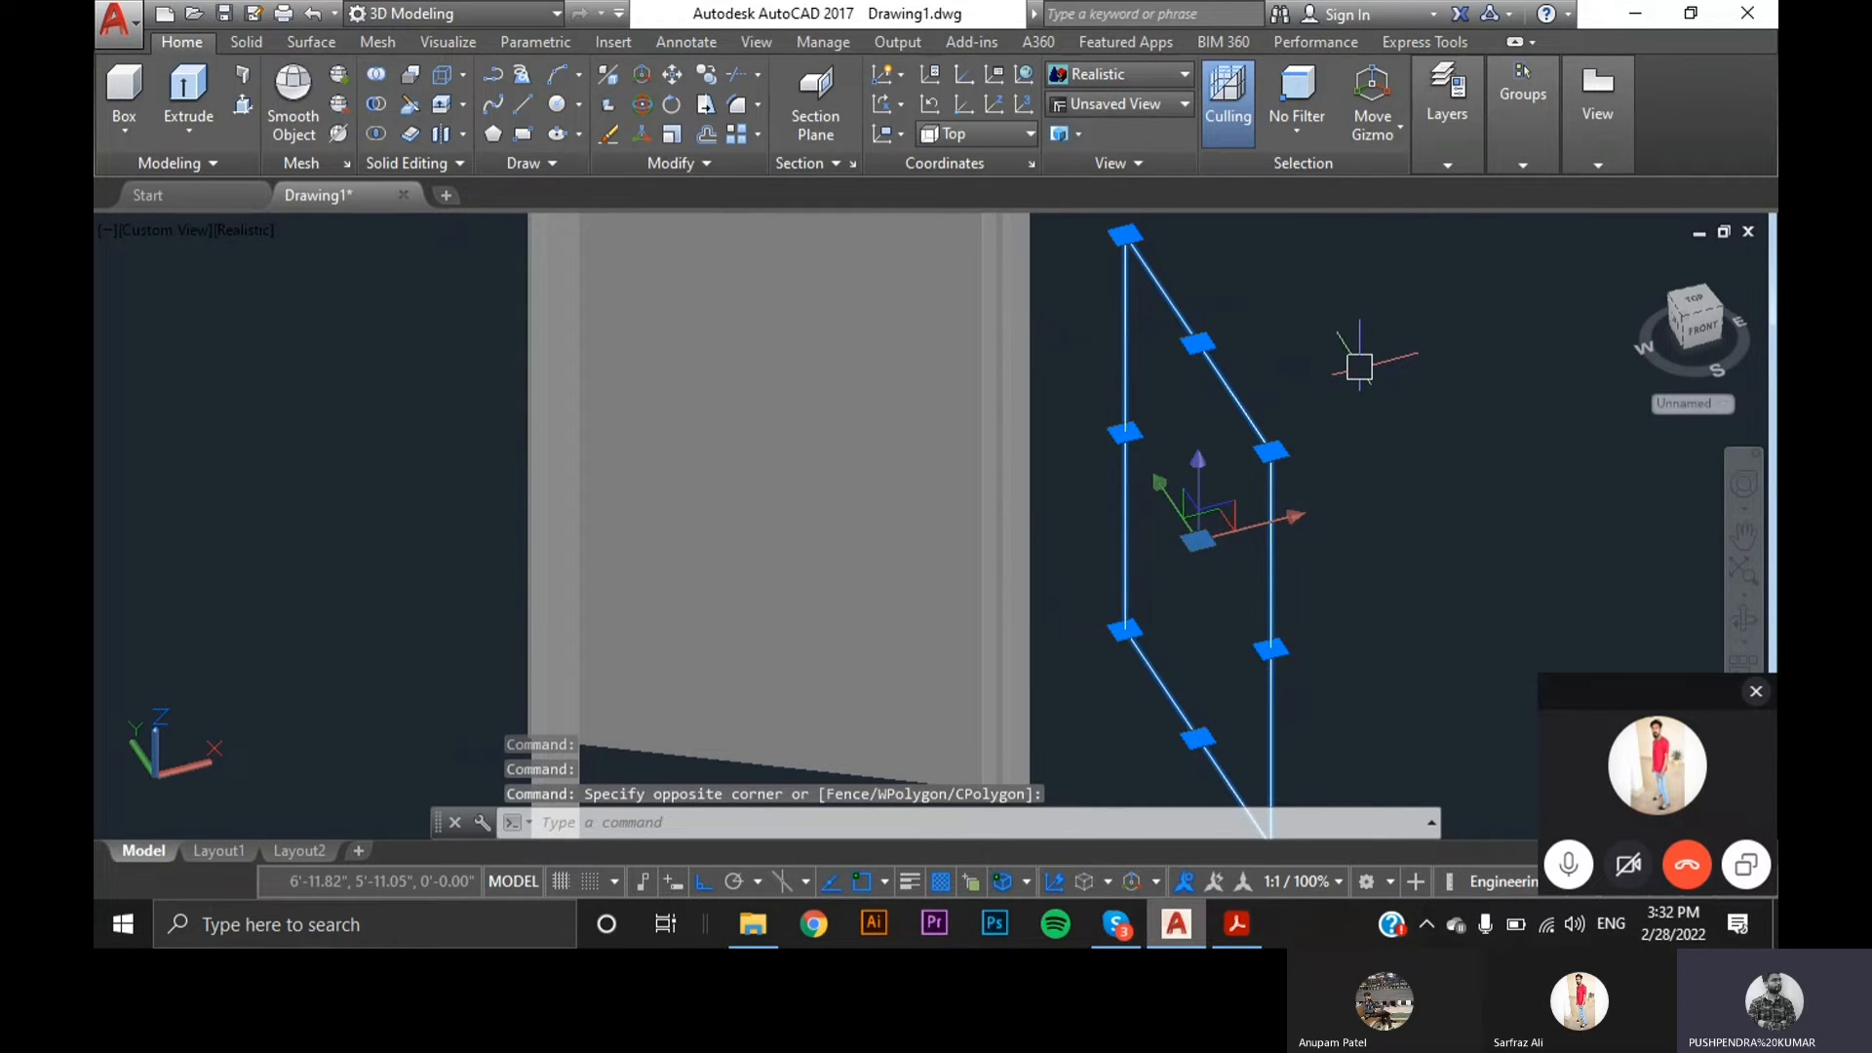
pyautogui.write('j')
pyautogui.press('Return')
pyautogui.scroll(-3, 1254, 536)
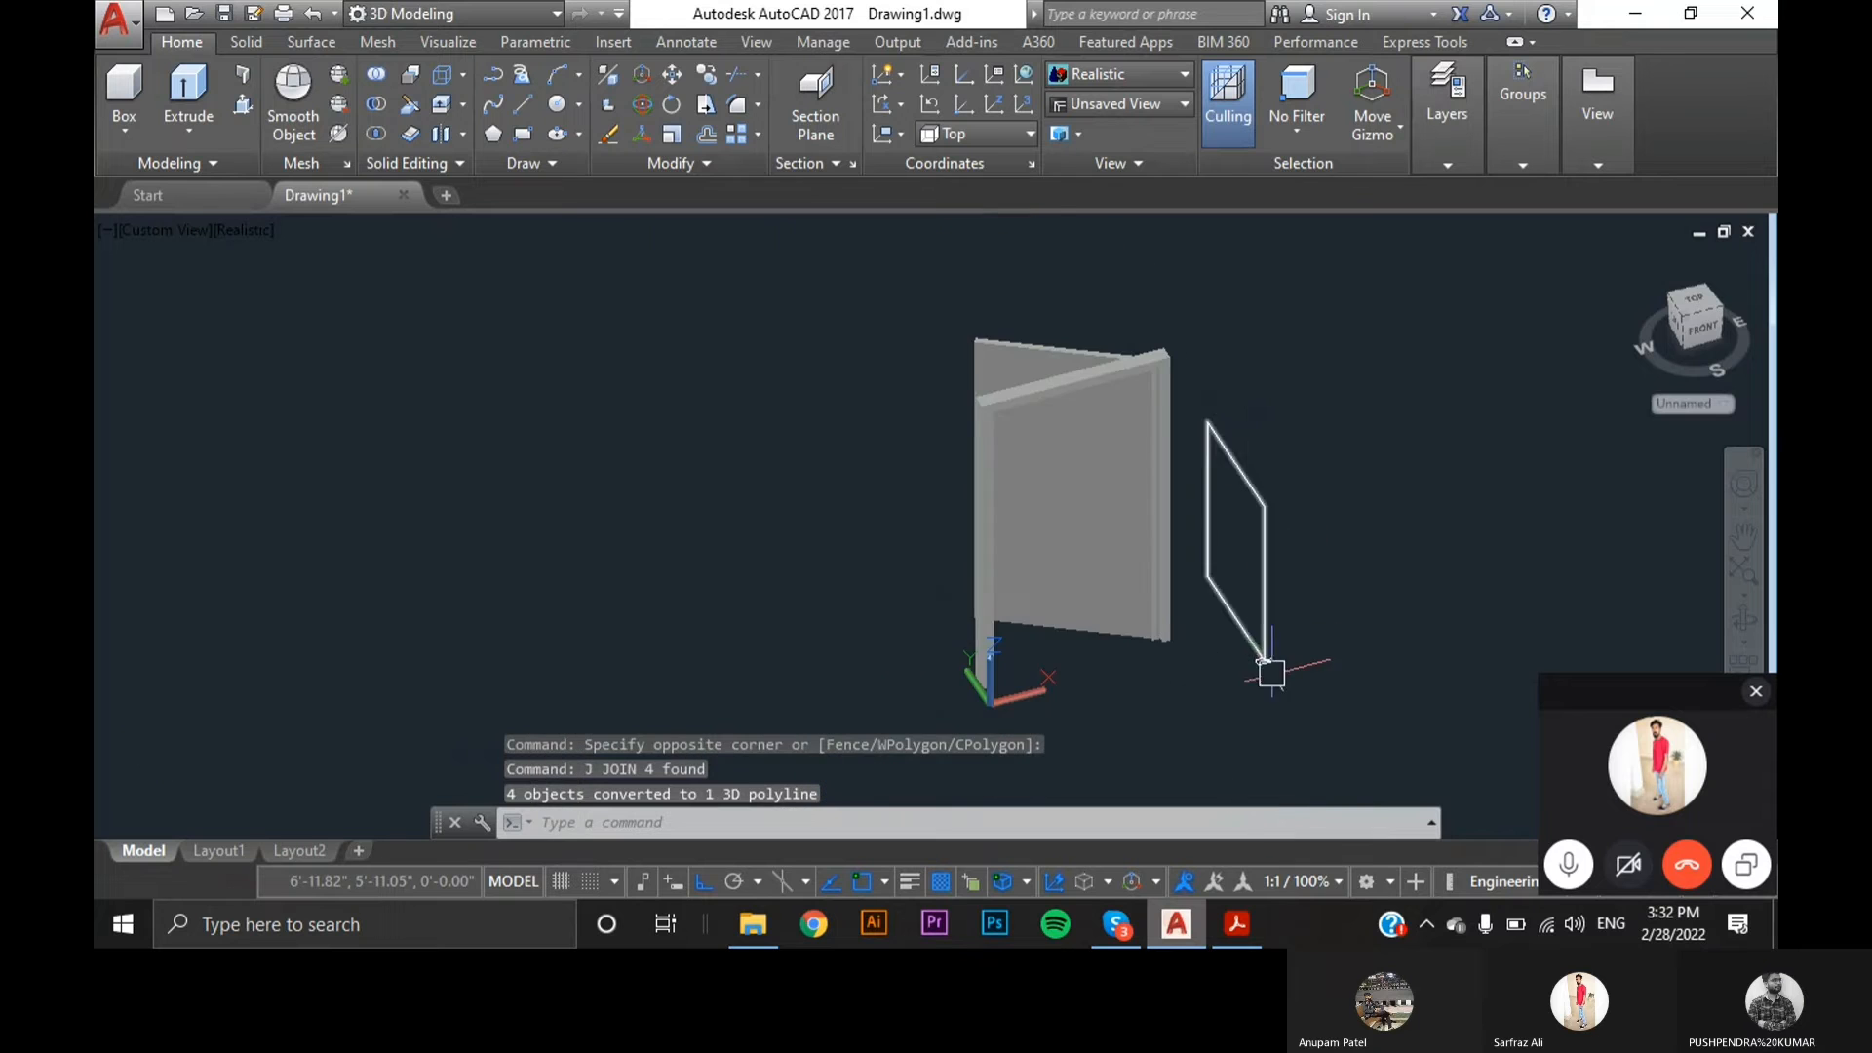
pyautogui.scroll(4, 1258, 667)
pyautogui.scroll(3, 1283, 558)
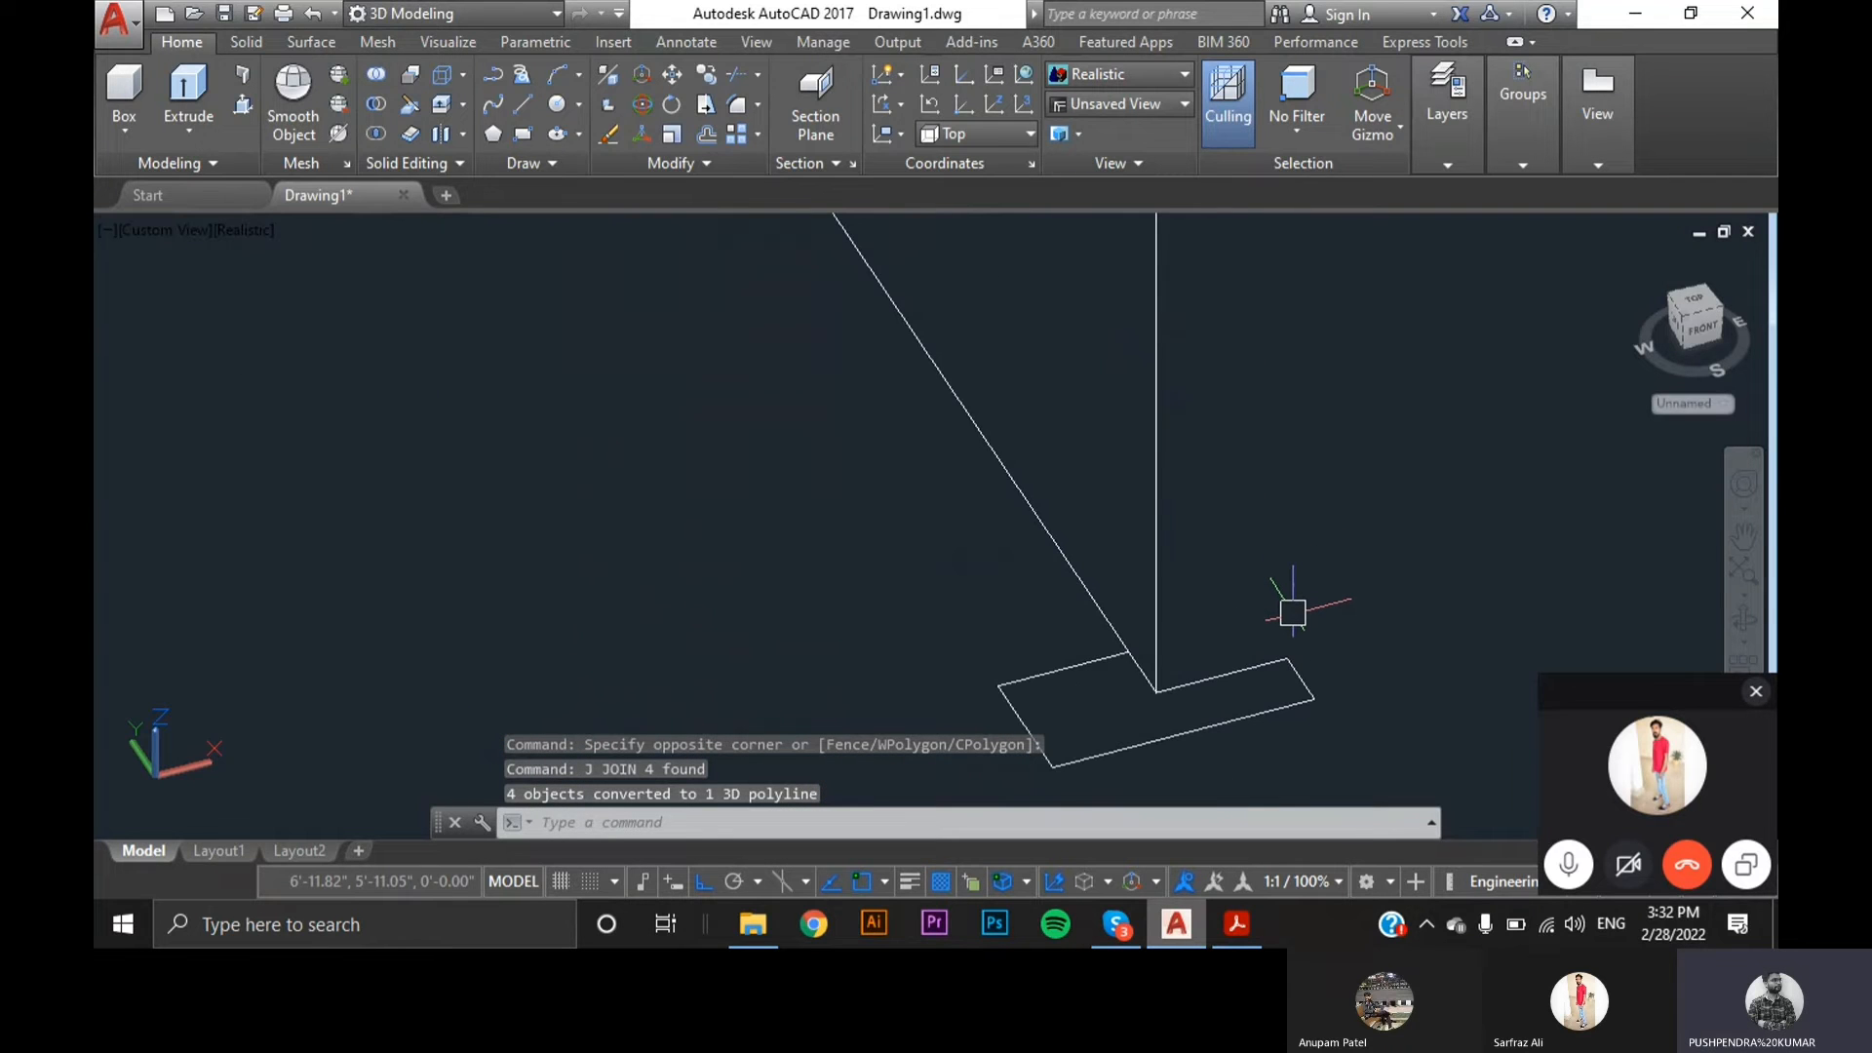
pyautogui.write('se')
pyautogui.press('Return')
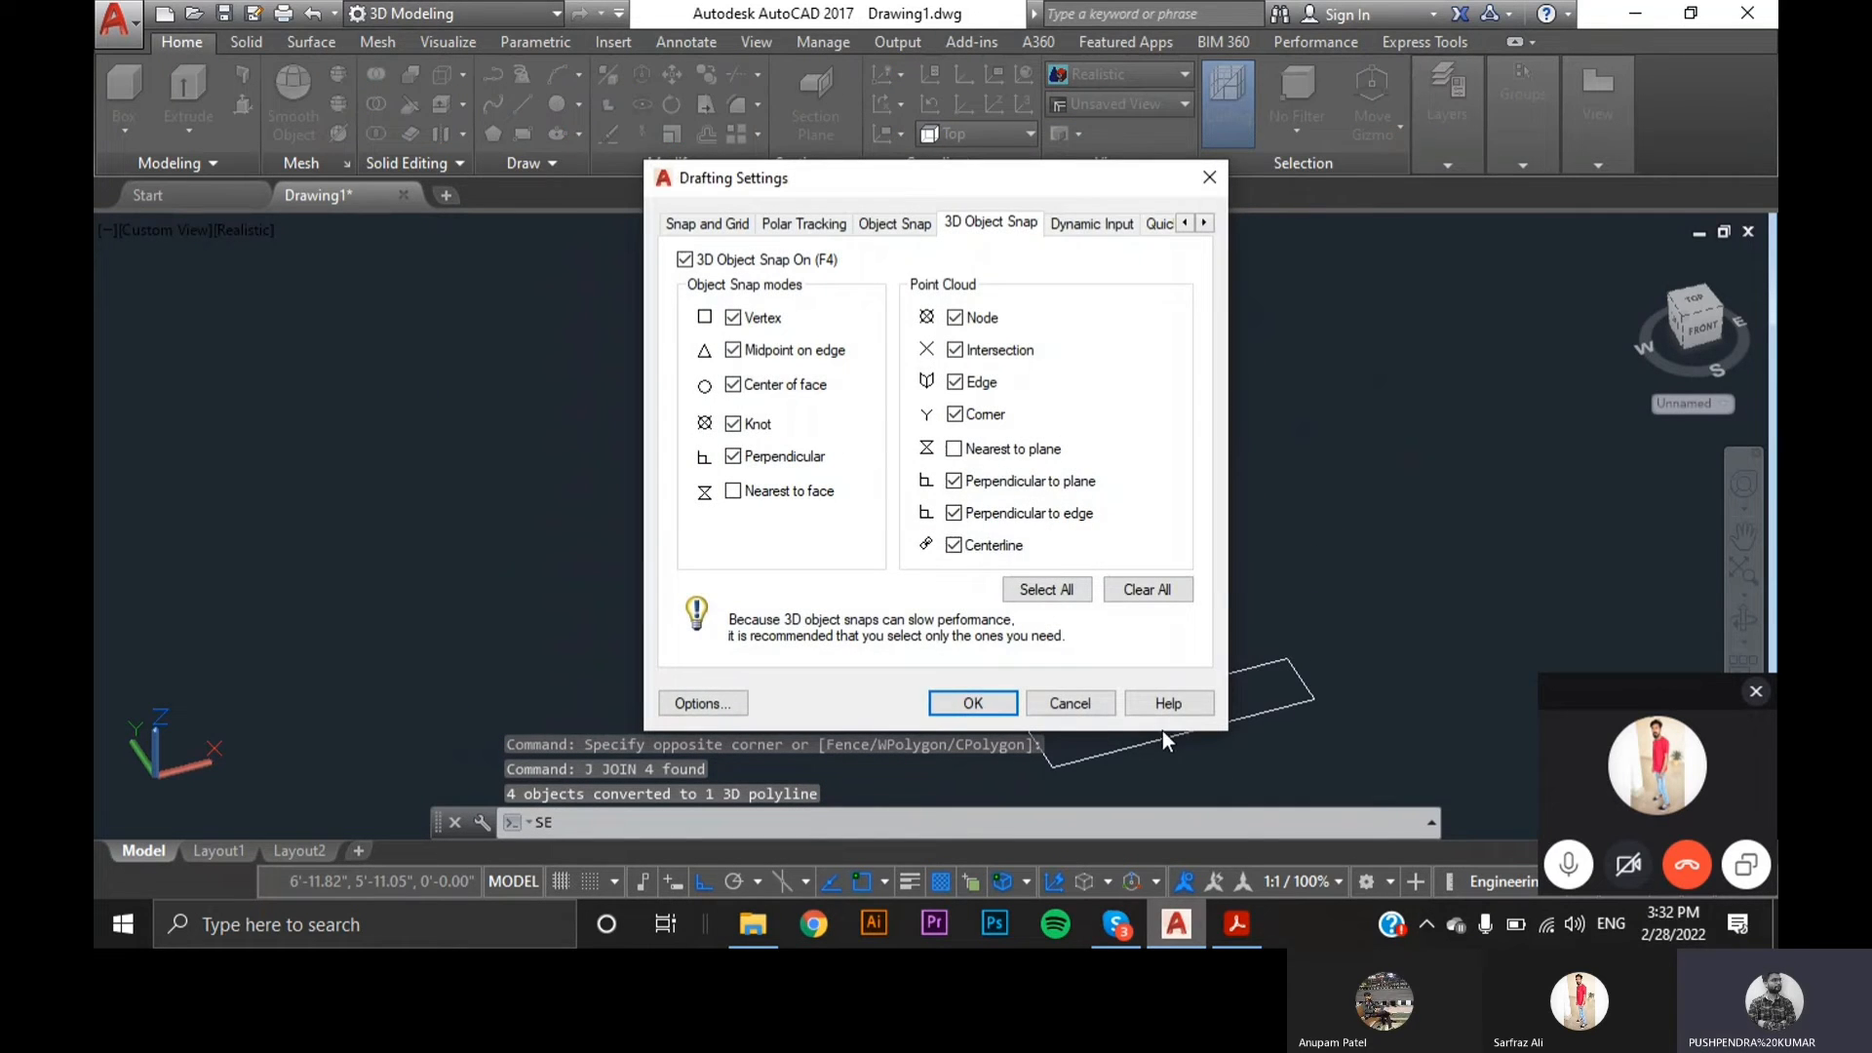
pyautogui.click(1169, 704)
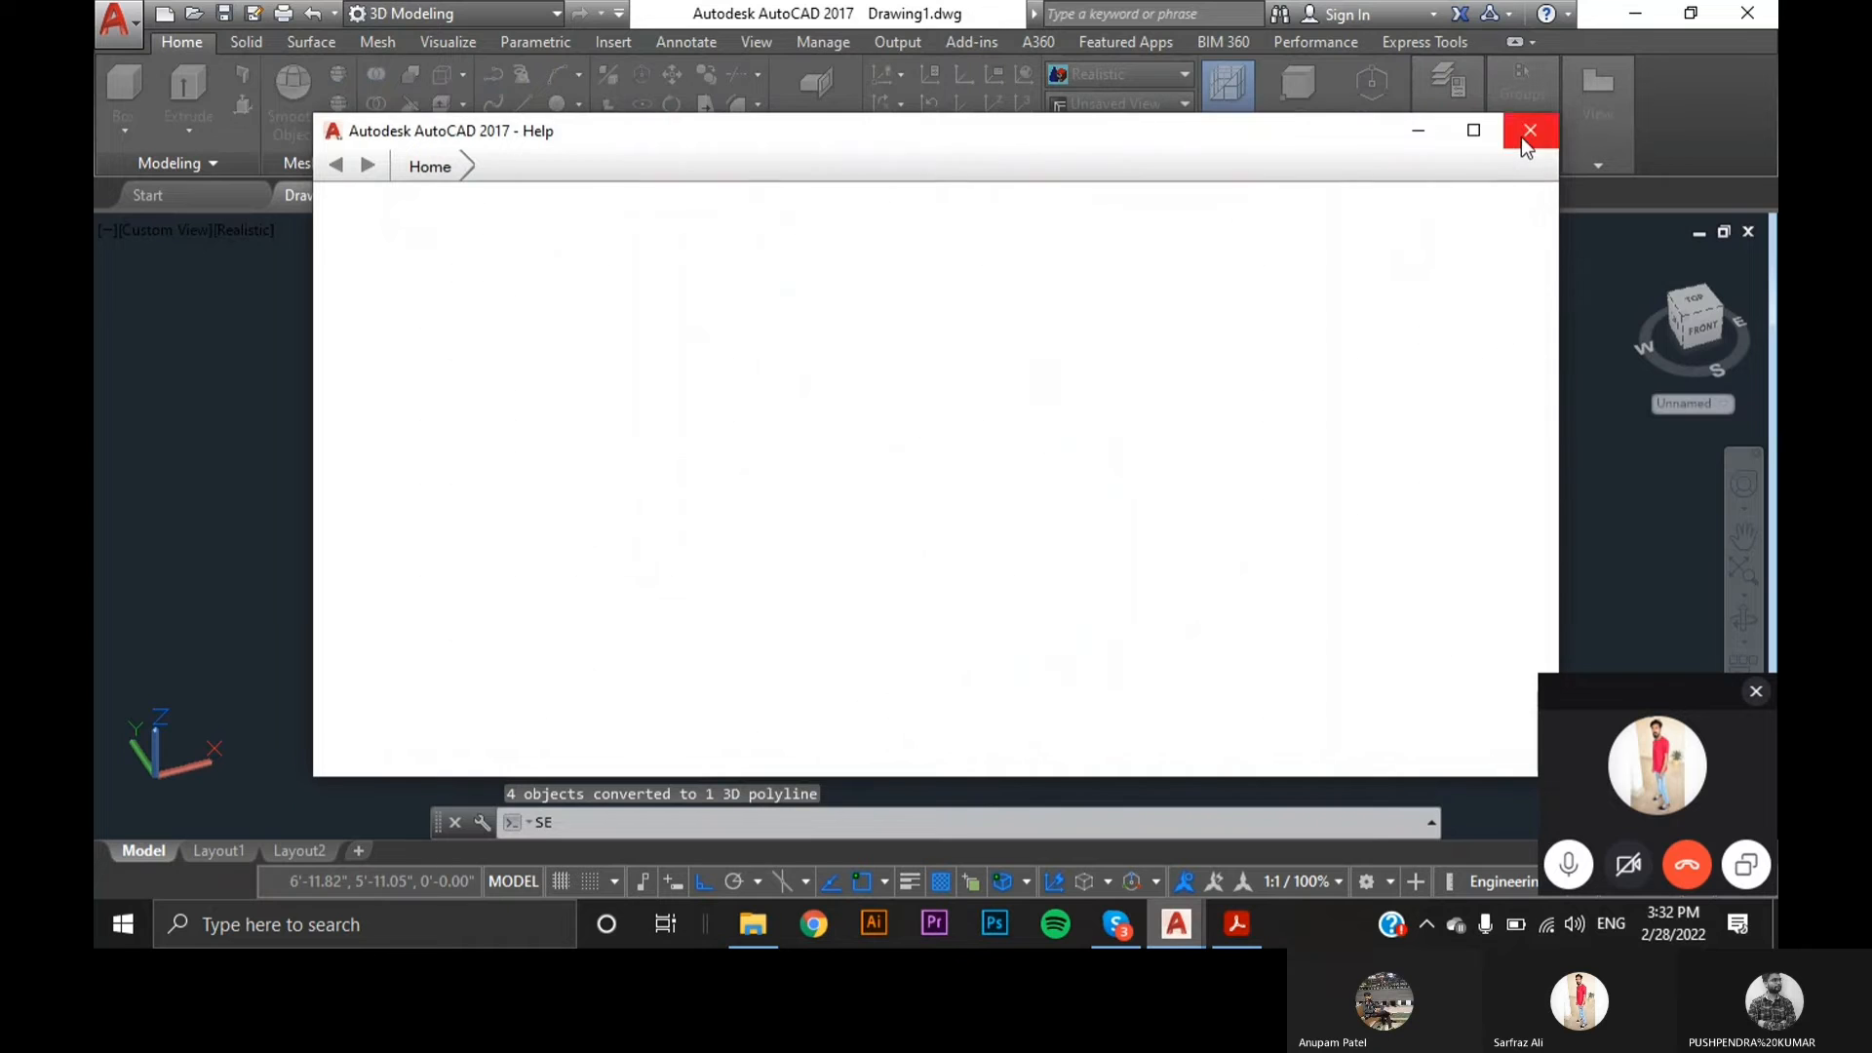
pyautogui.click(1522, 134)
pyautogui.press('Escape')
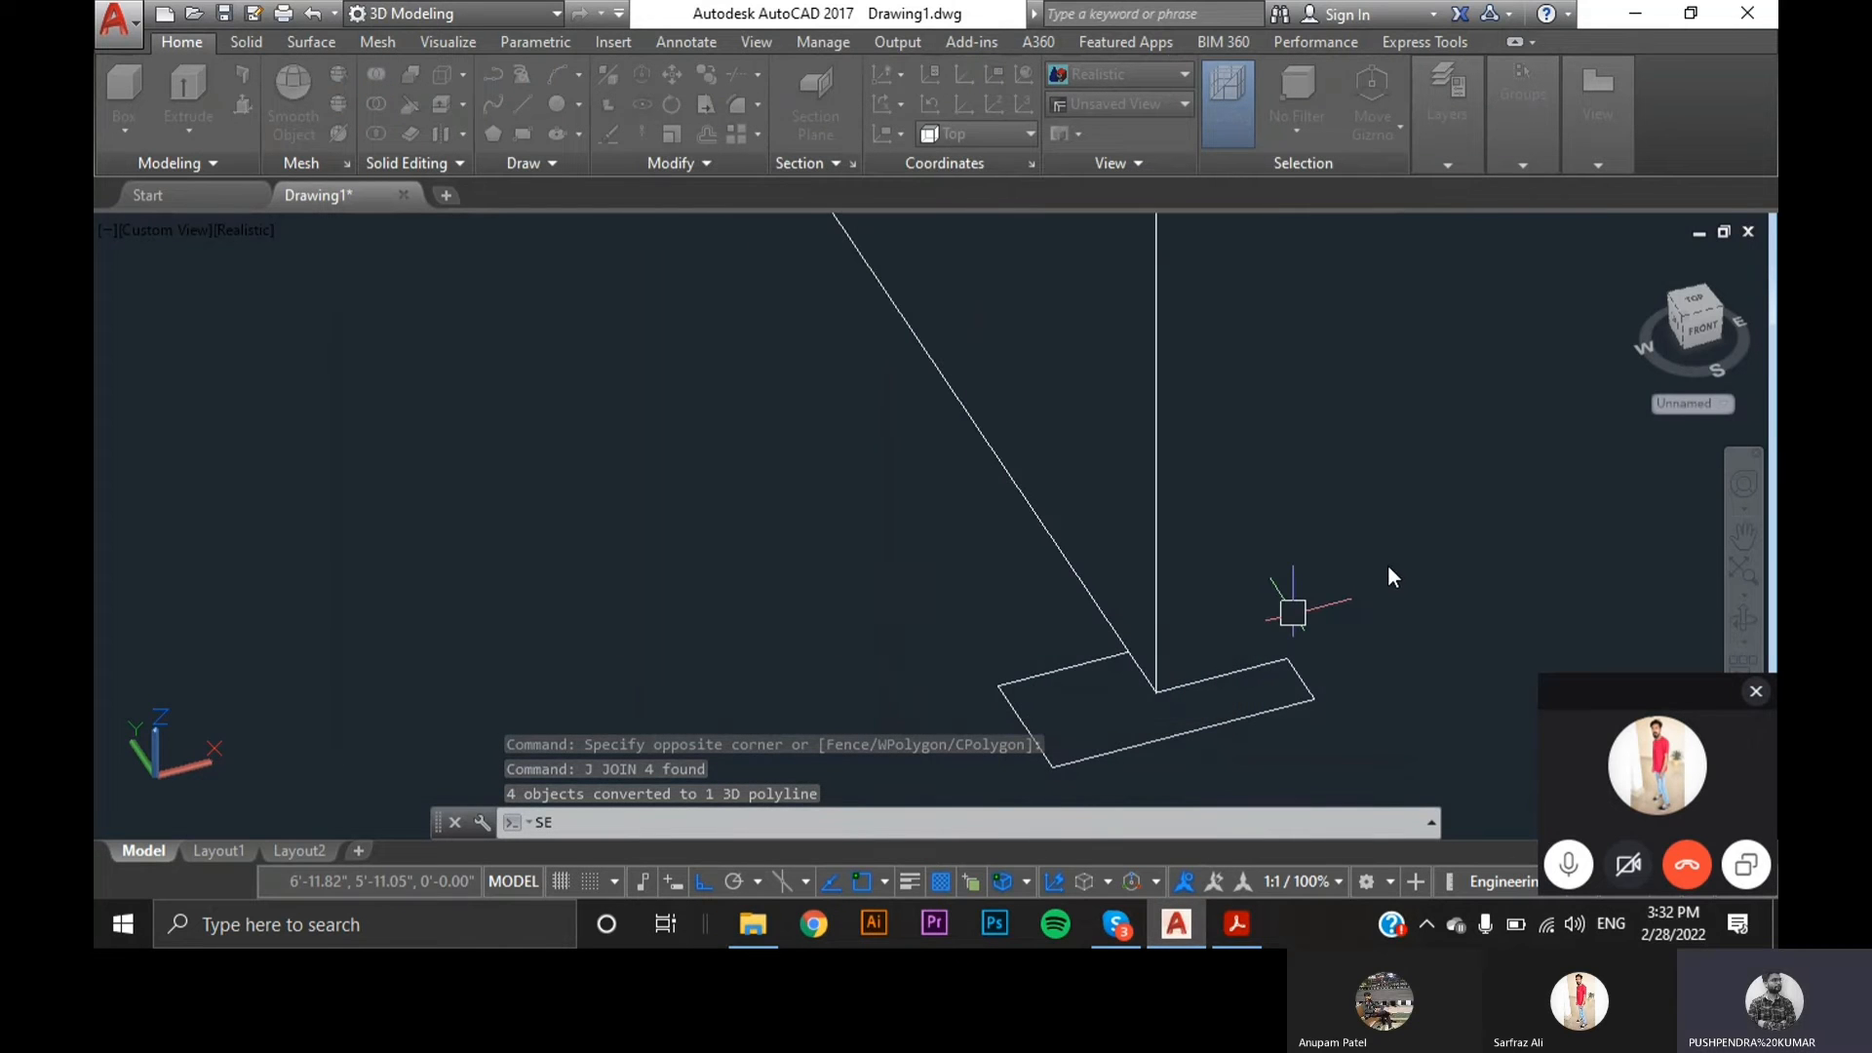
pyautogui.press('Return')
pyautogui.press('Escape')
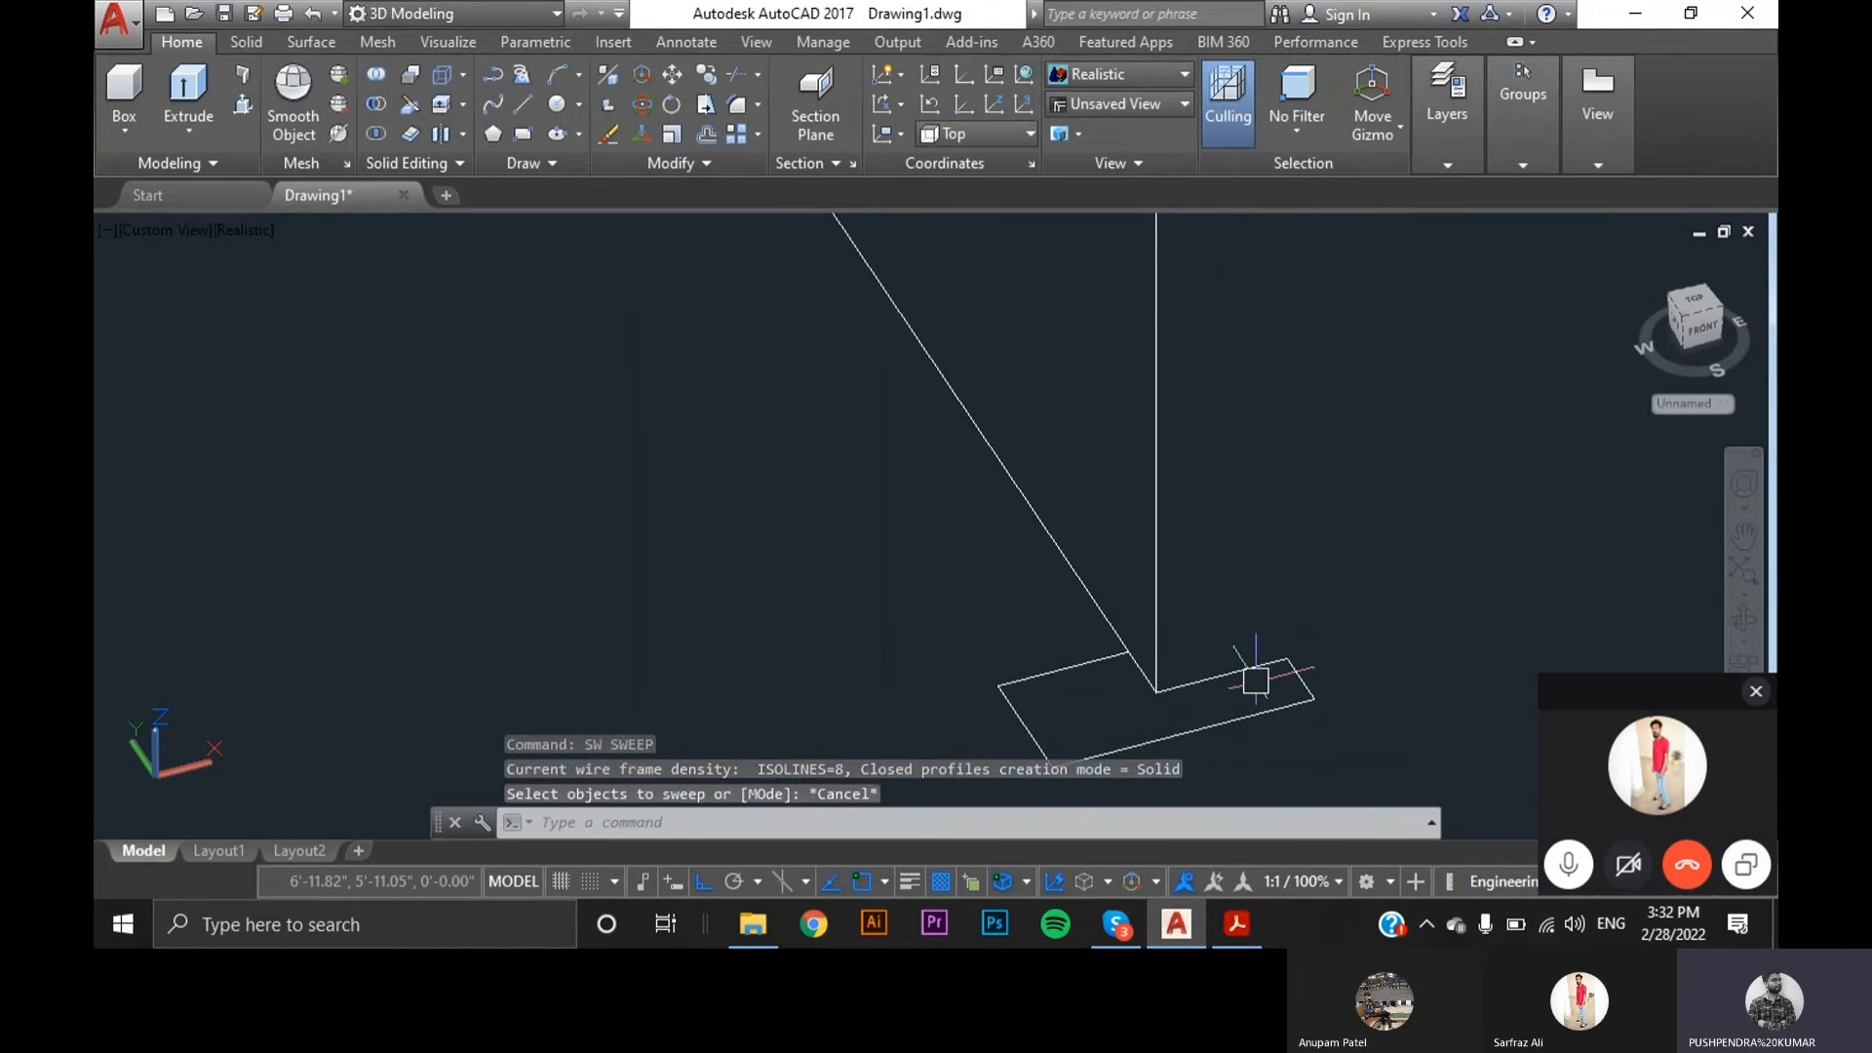
# - Sweep the closed notched profile along the upright rectangular 3D polyline path to form the window frame
pyautogui.write('SW')
pyautogui.press('Return')
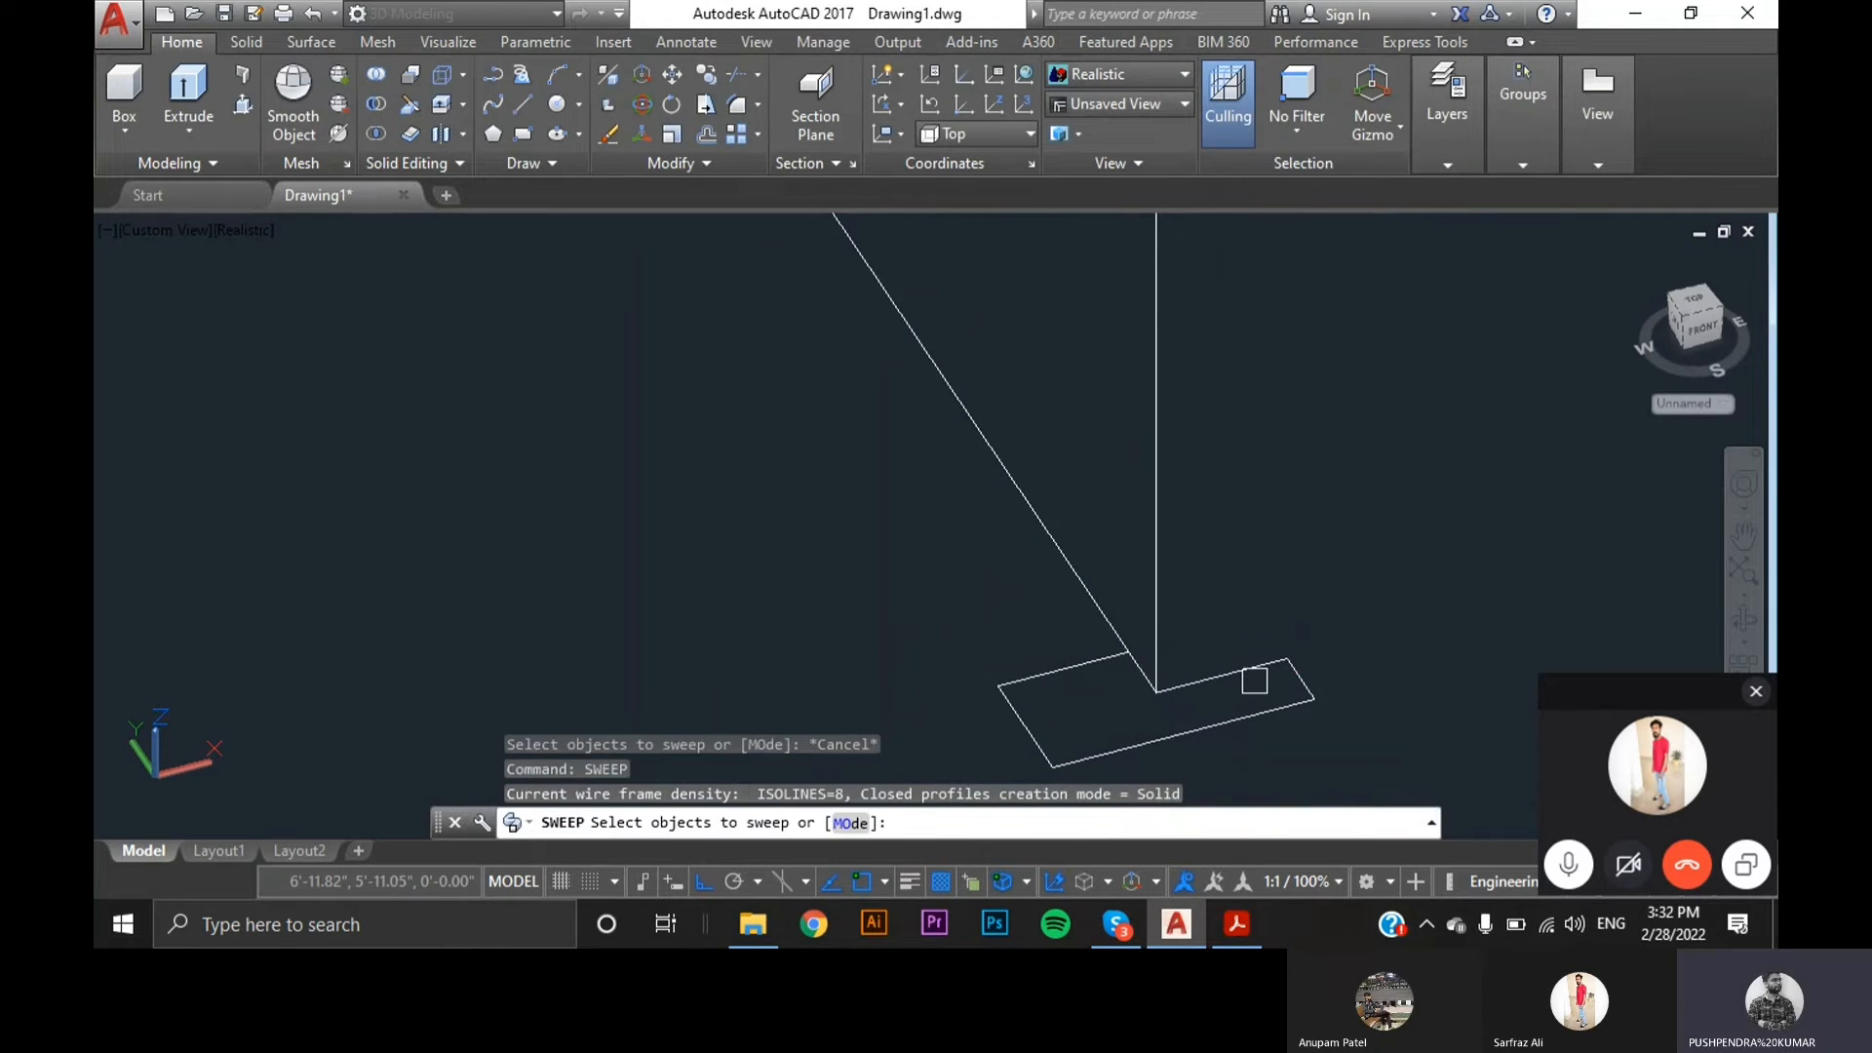
pyautogui.click(1183, 737)
pyautogui.press('Return')
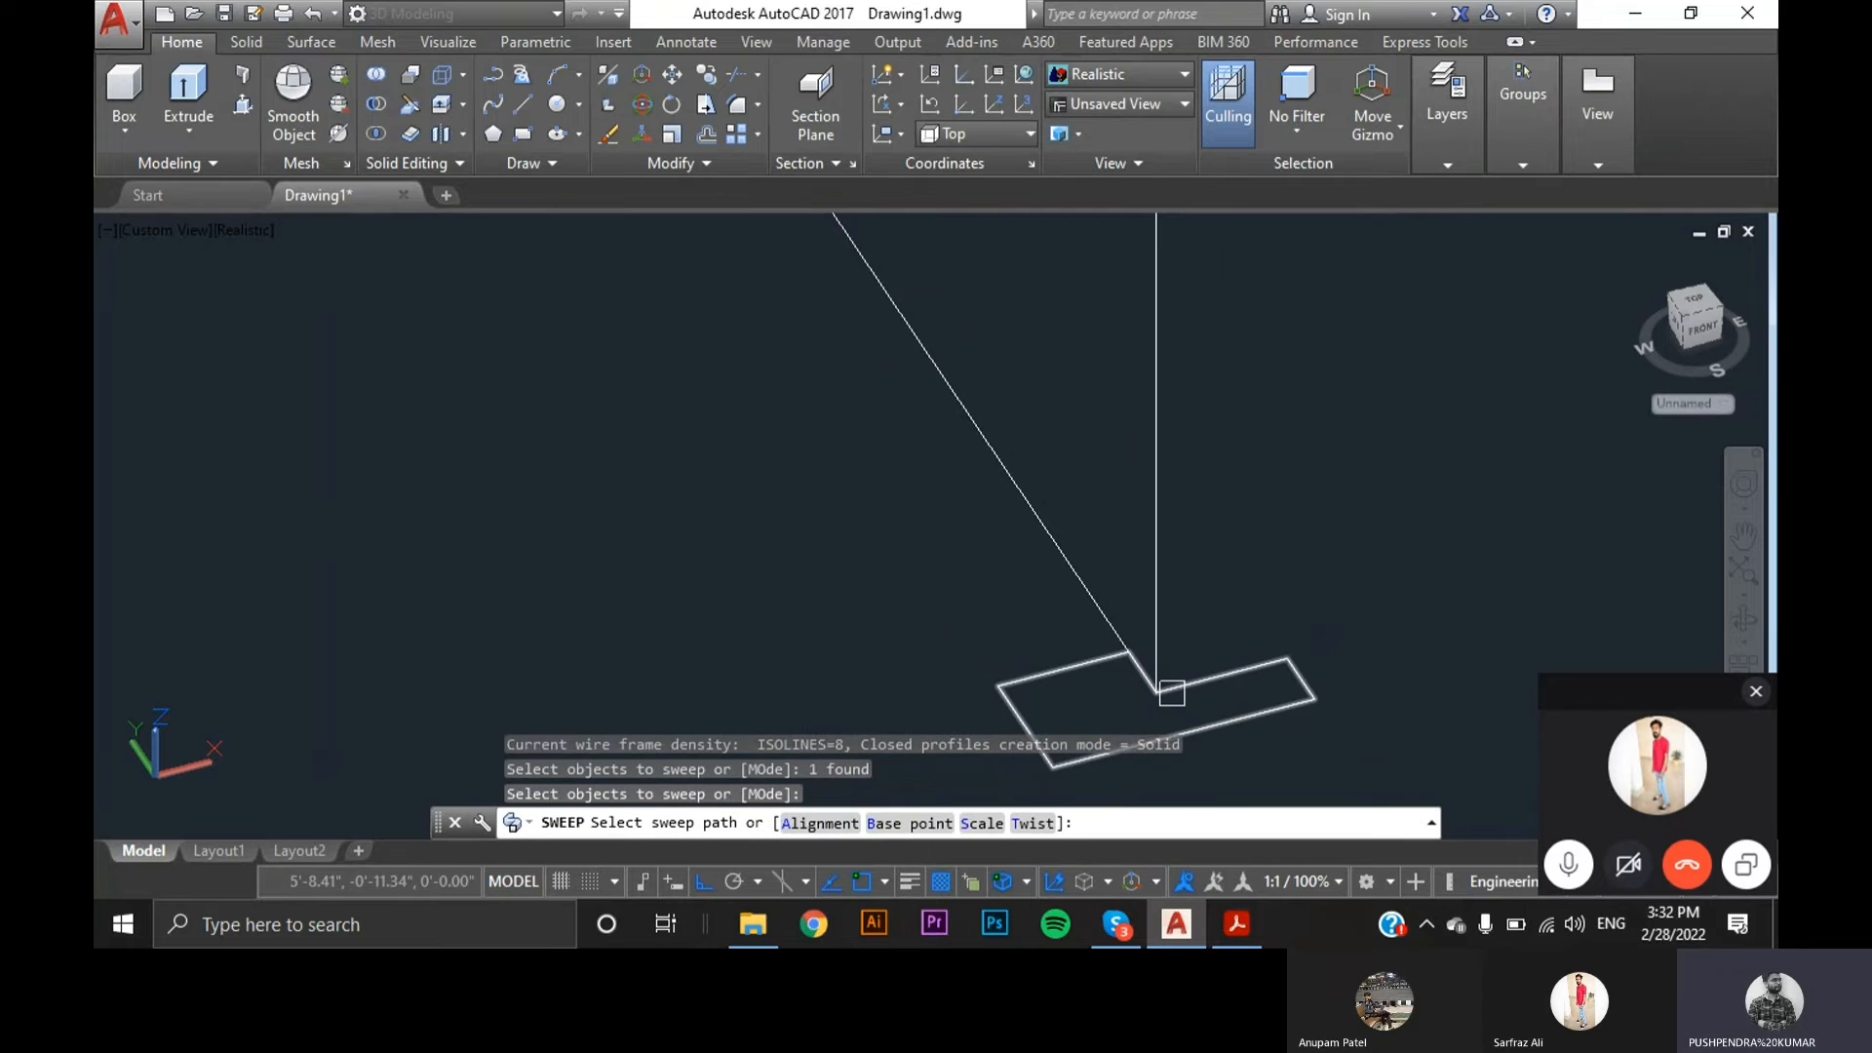
pyautogui.click(1154, 635)
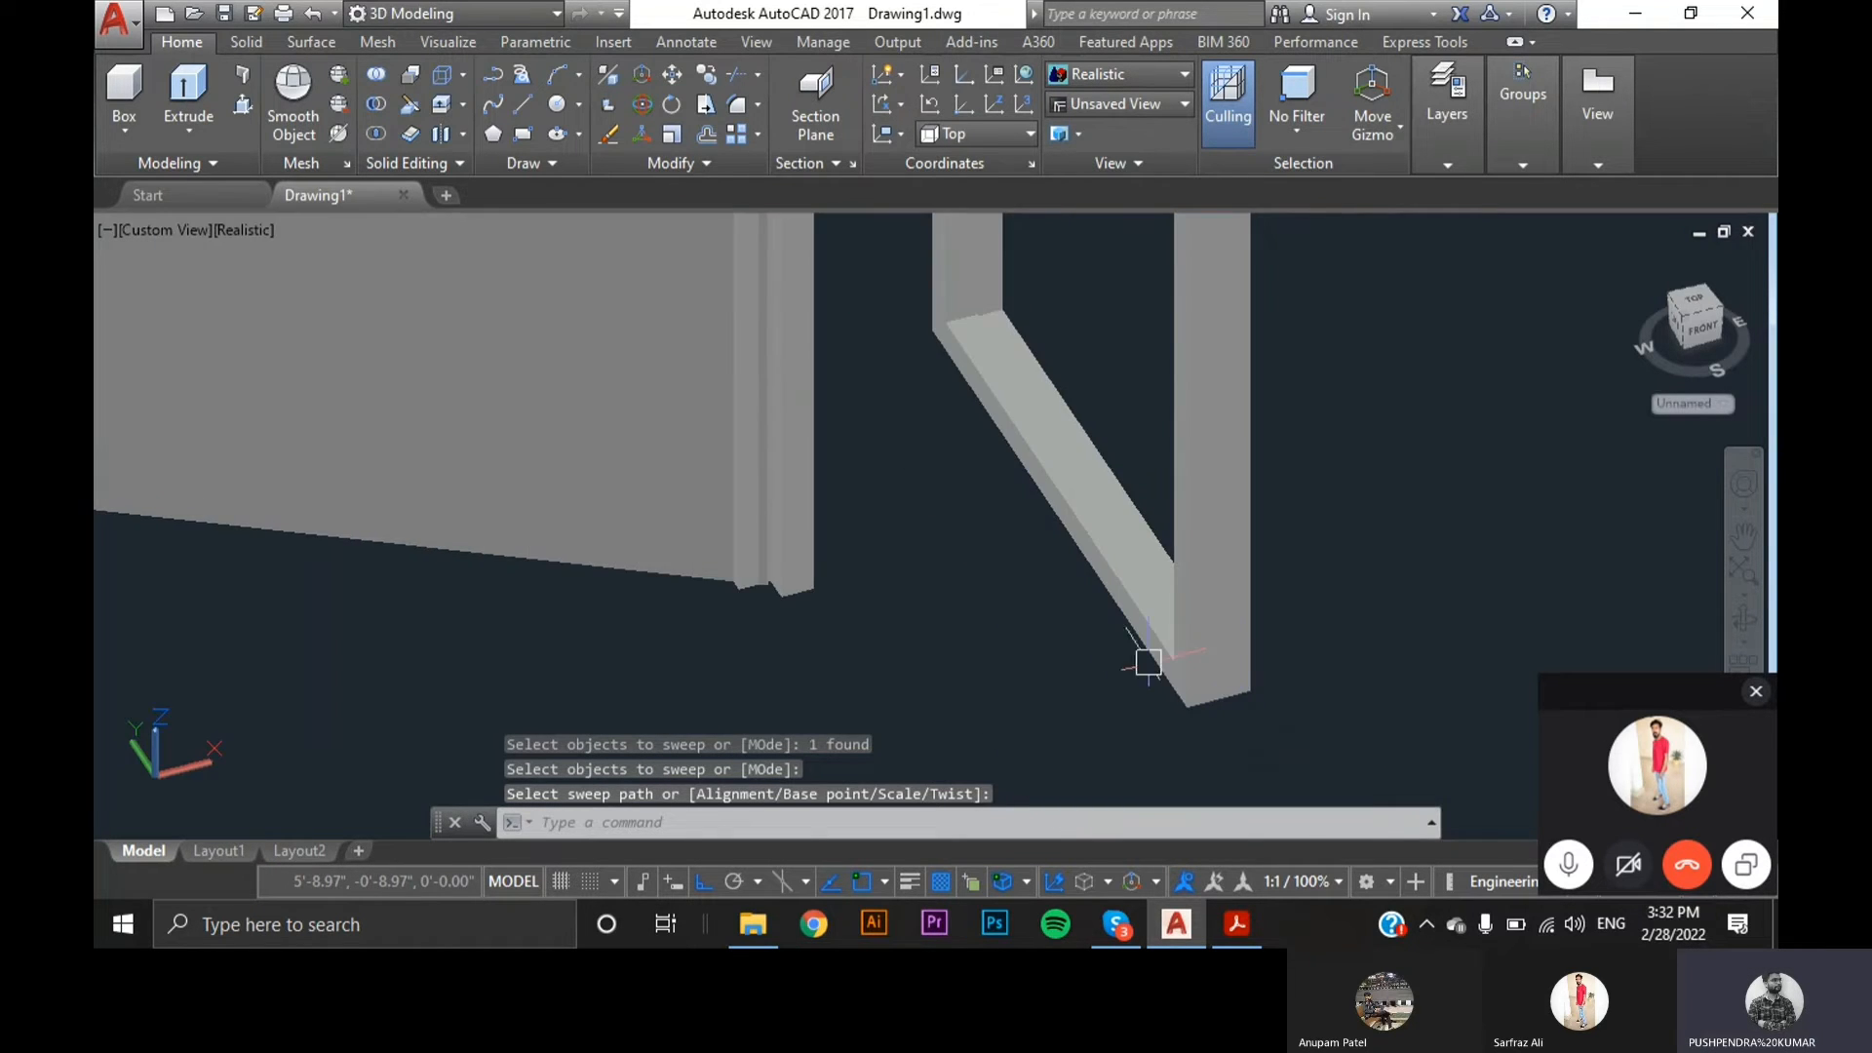
# - Examine the swept frame's notch and corner joints from close up, from both sides and as a whole
pyautogui.scroll(5, 1156, 683)
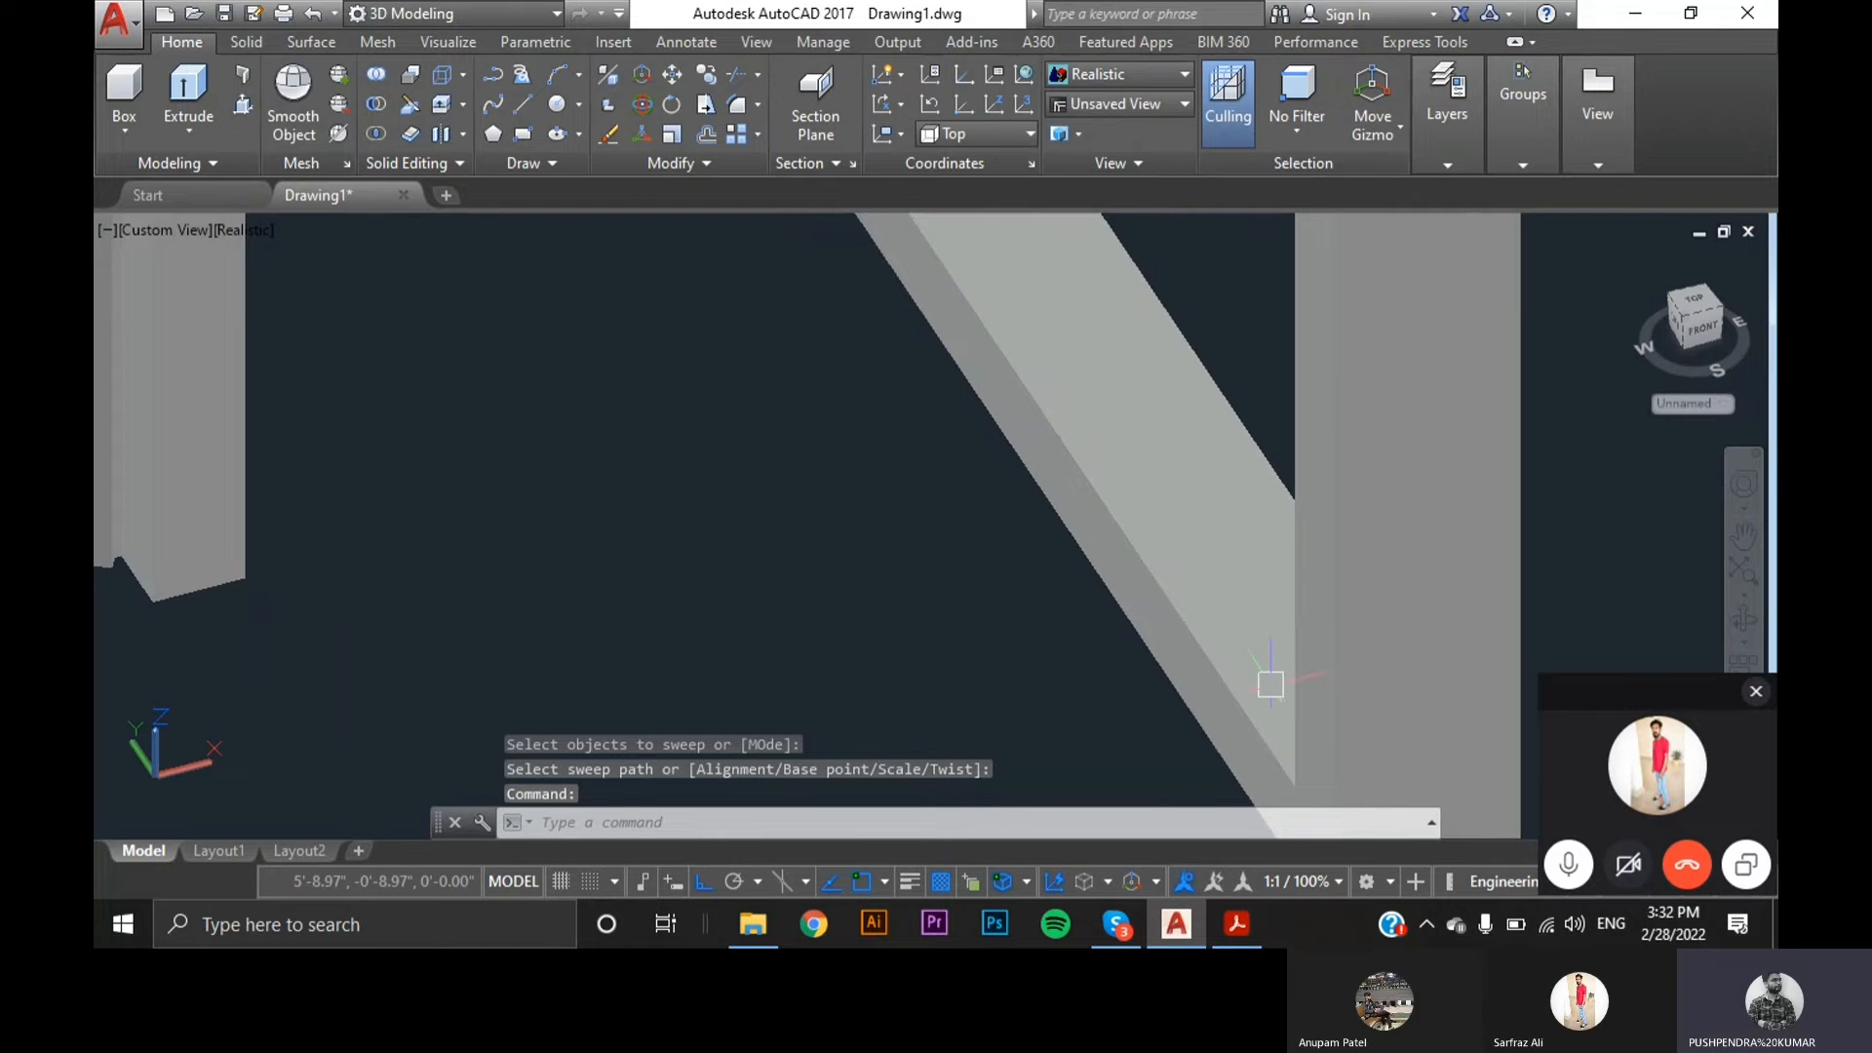
pyautogui.scroll(-3, 1268, 673)
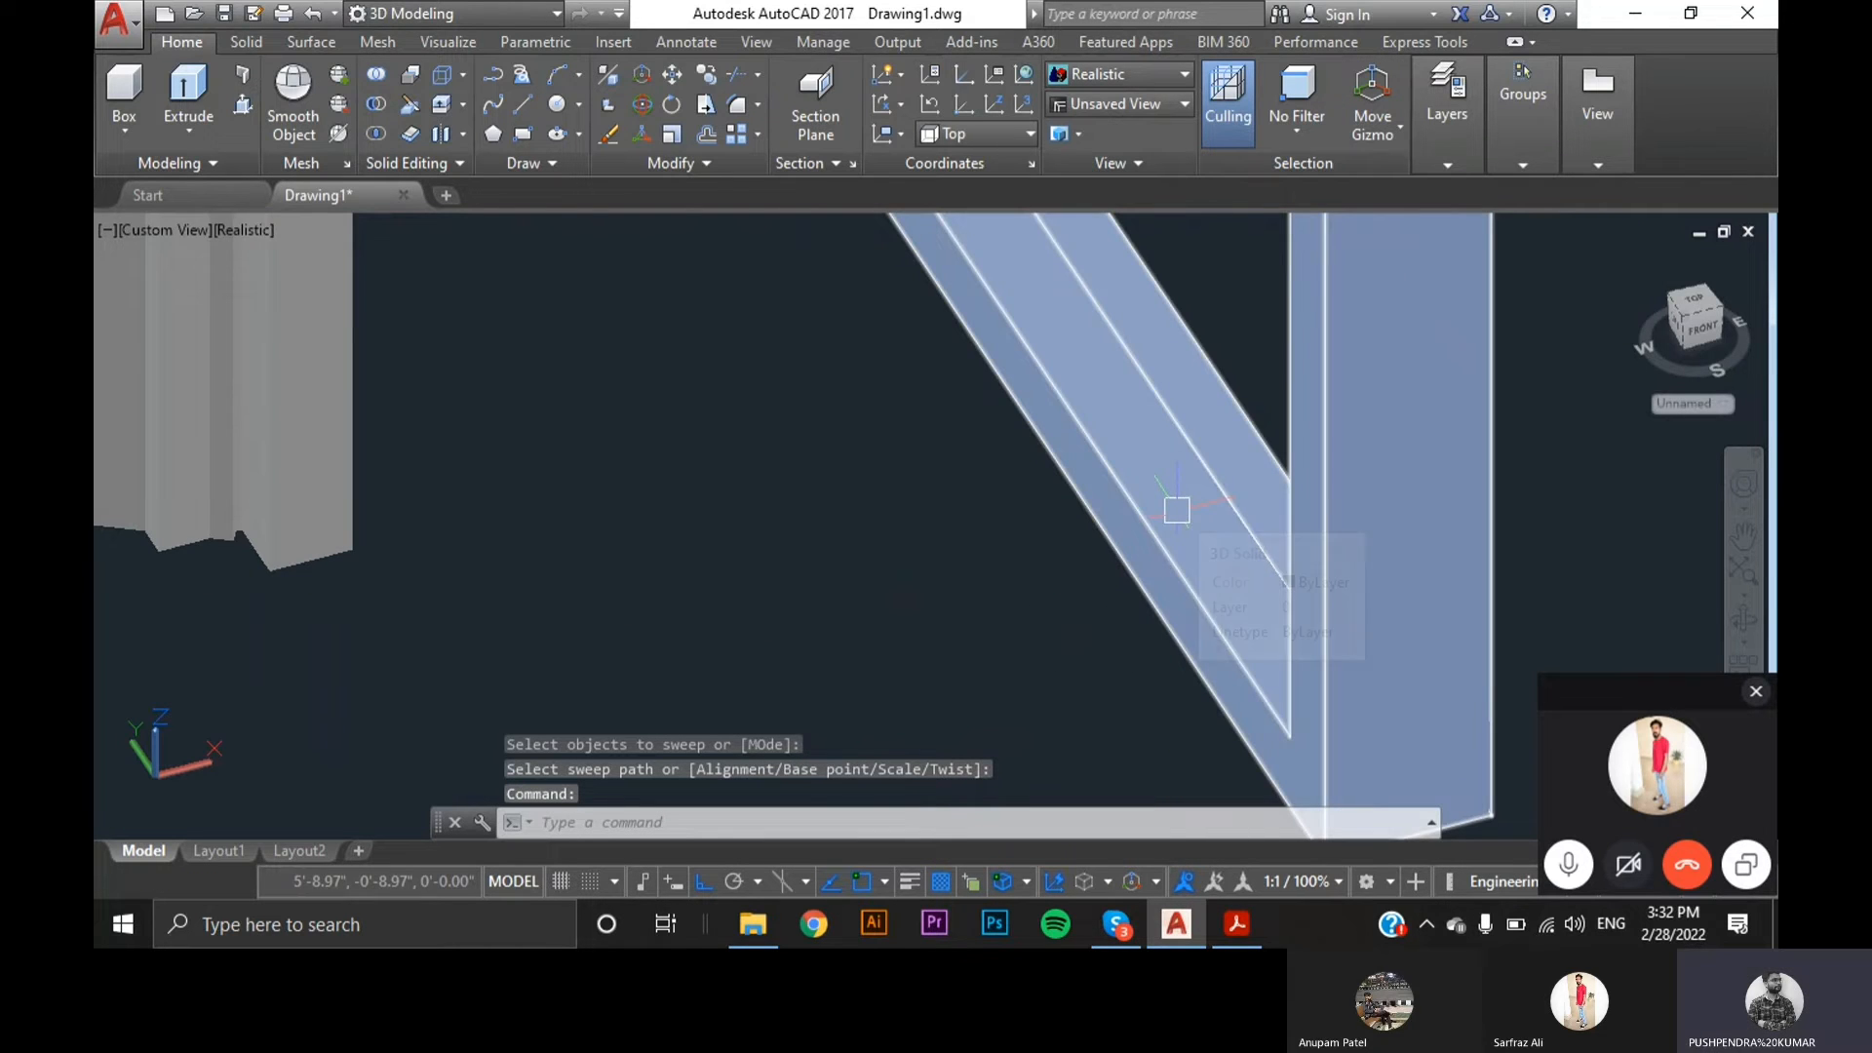
pyautogui.scroll(-4, 1201, 570)
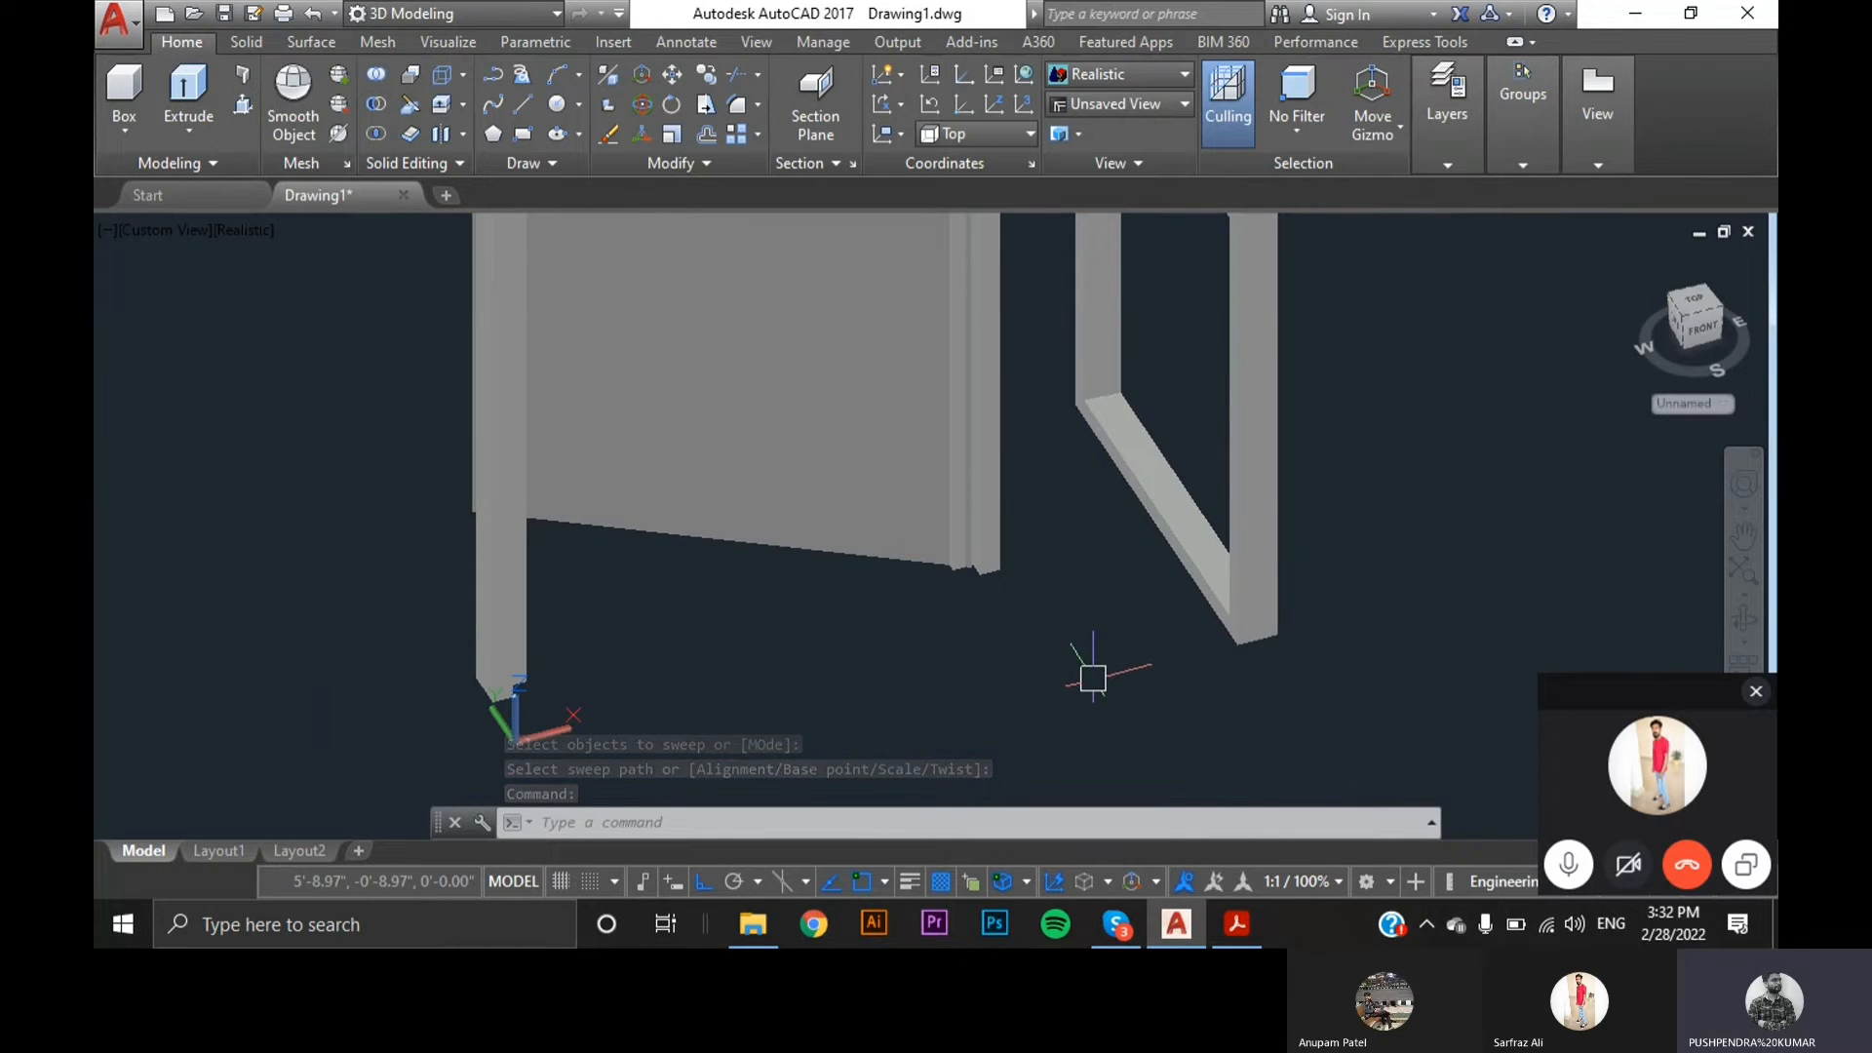
pyautogui.scroll(-5, 1093, 679)
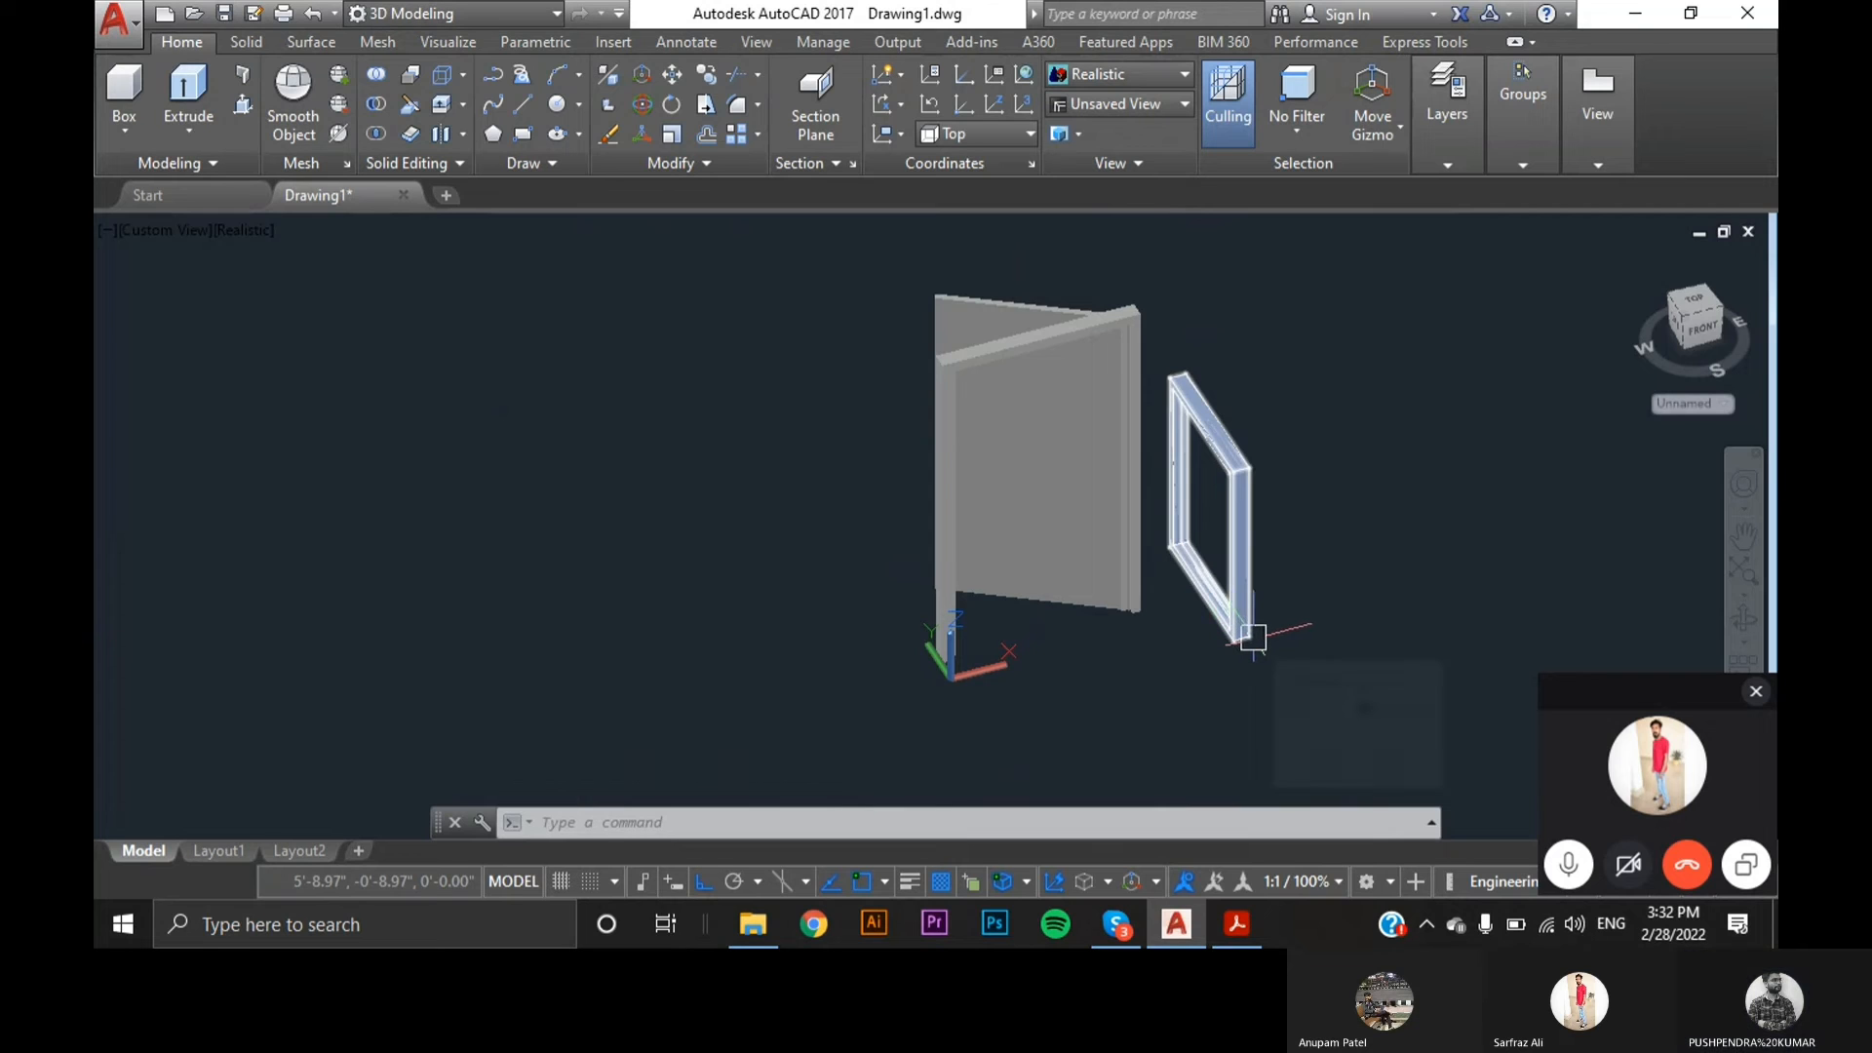
pyautogui.scroll(2, 1253, 639)
pyautogui.click(1229, 604)
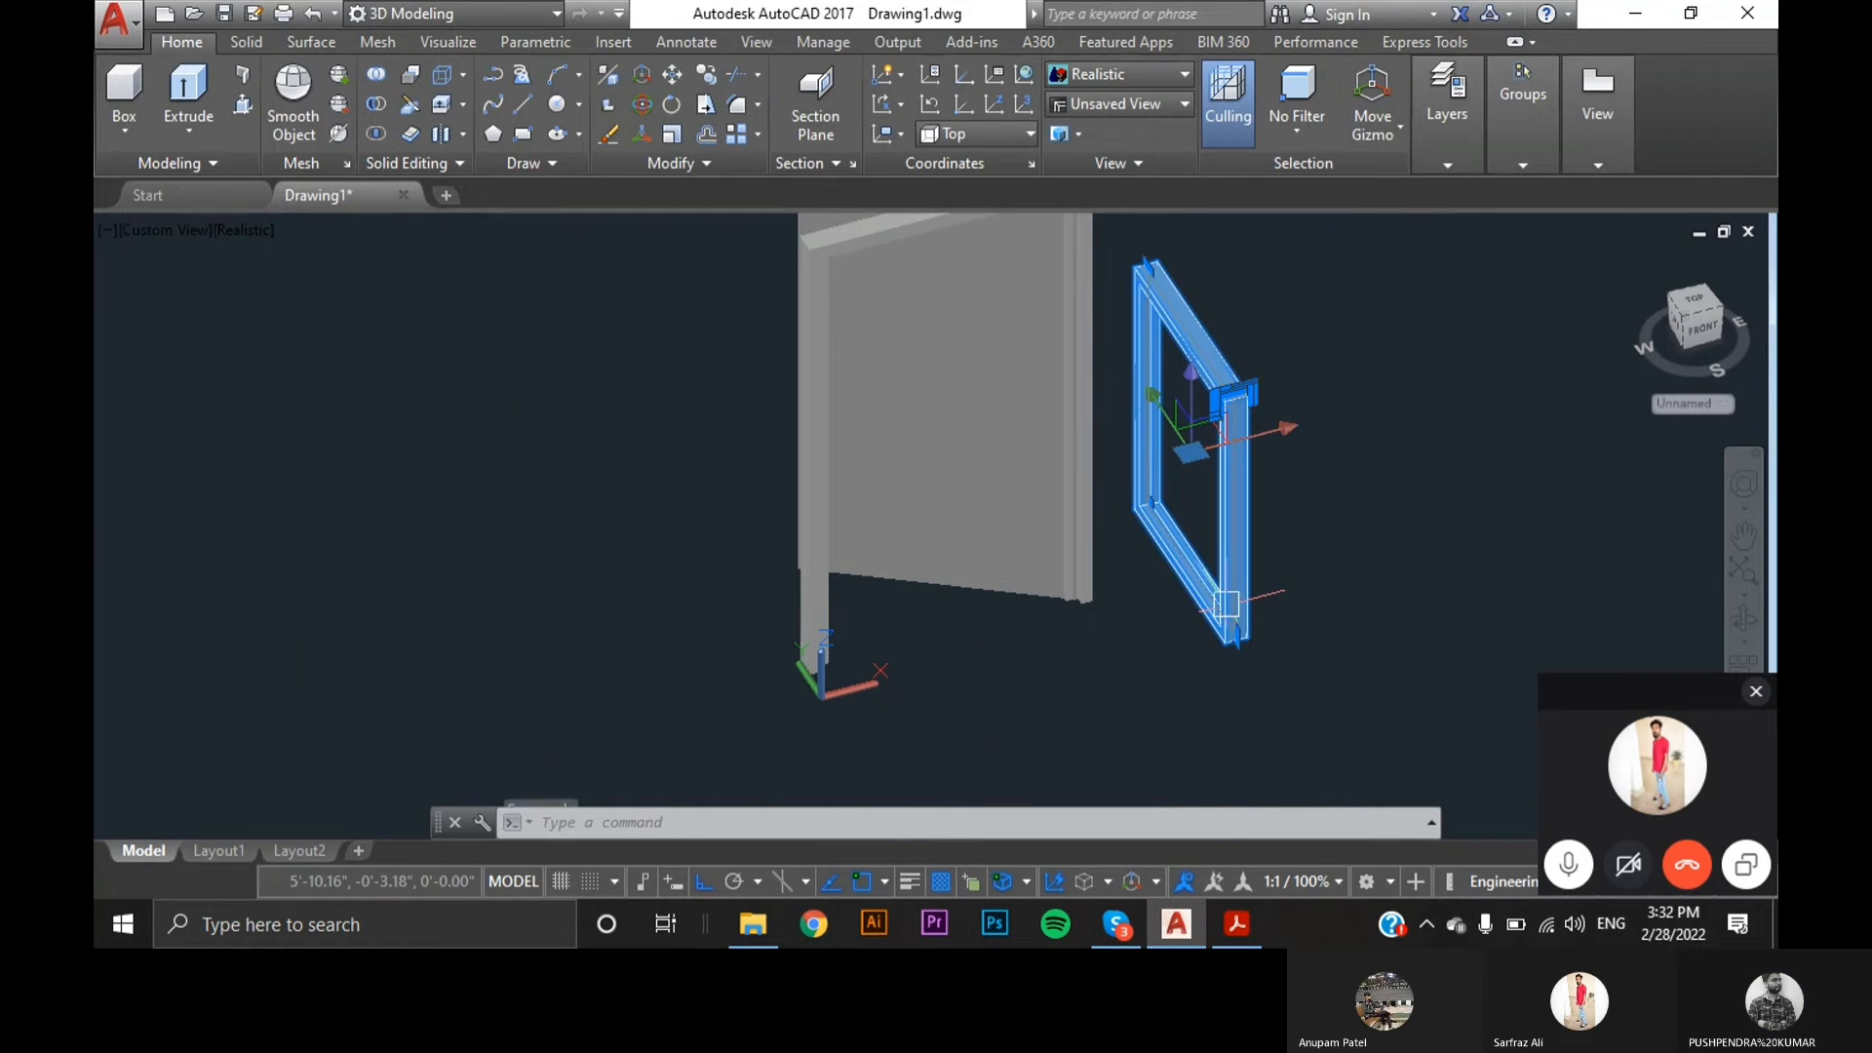
pyautogui.scroll(5, 1124, 514)
pyautogui.scroll(-3, 1126, 468)
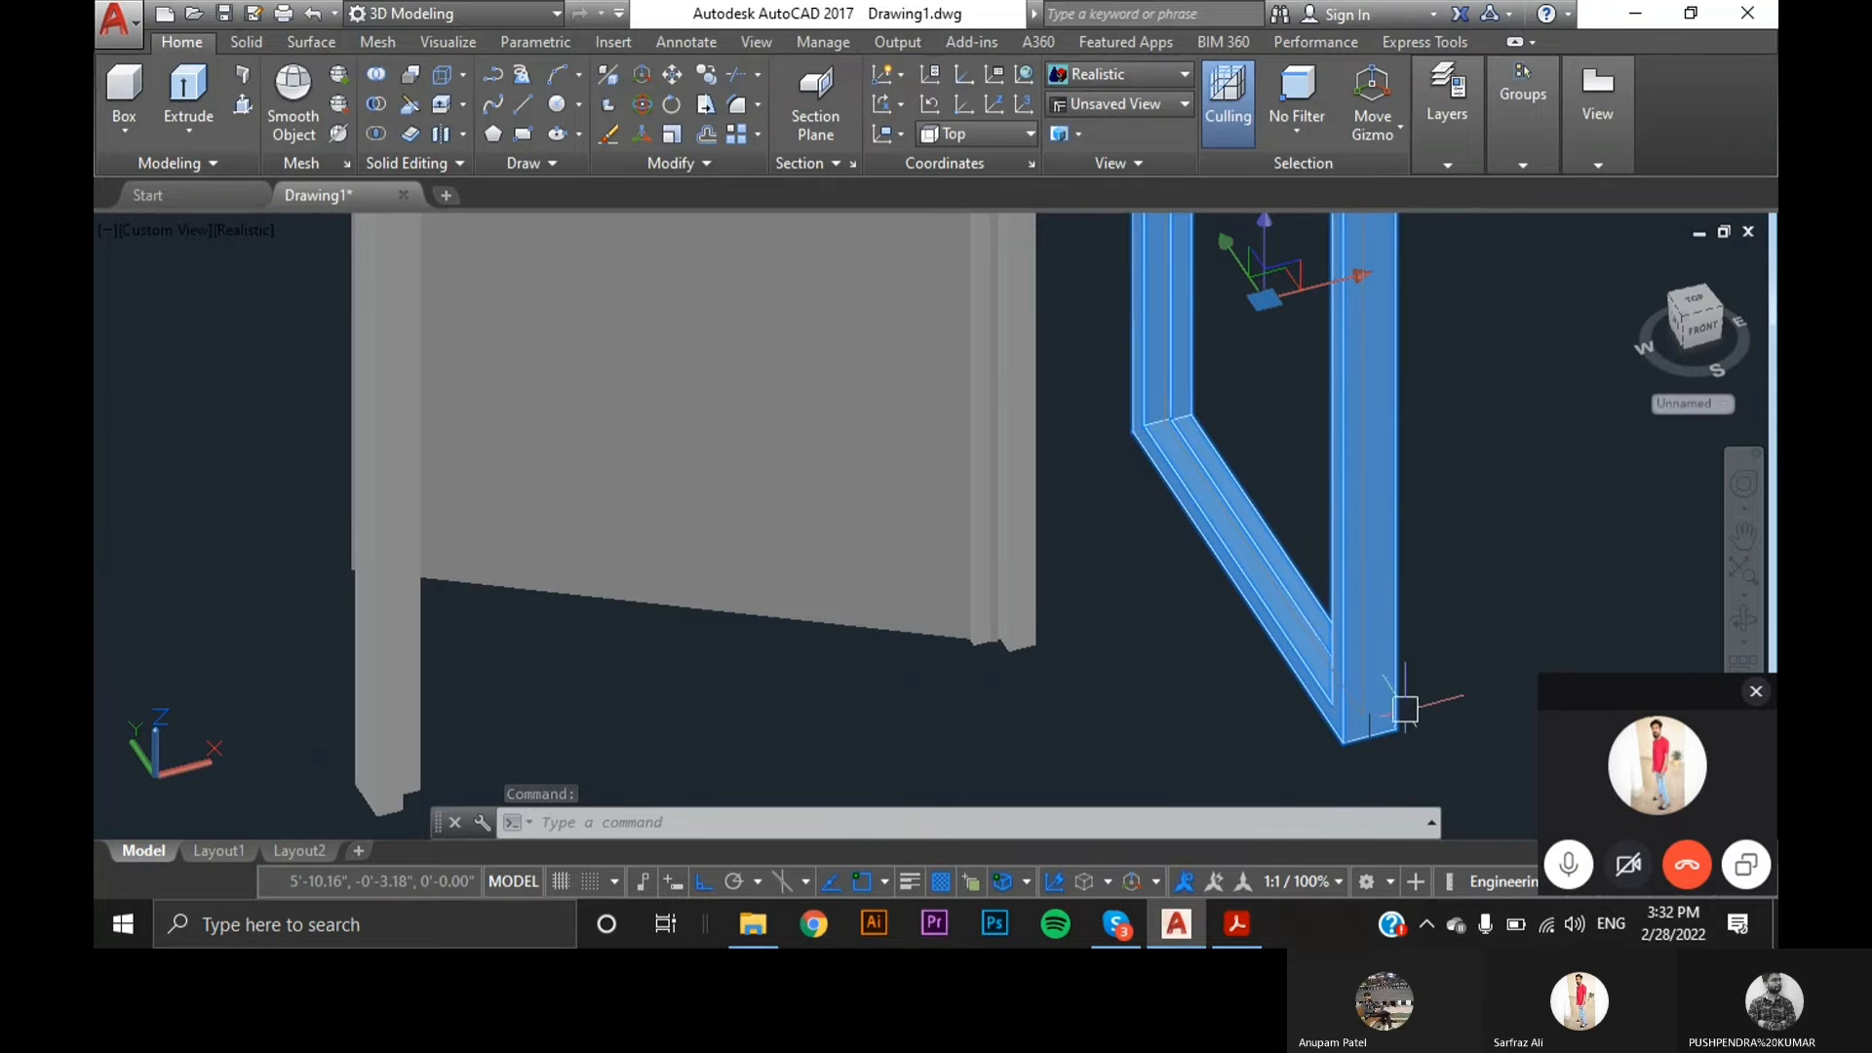
pyautogui.scroll(4, 1375, 710)
pyautogui.scroll(3, 1405, 727)
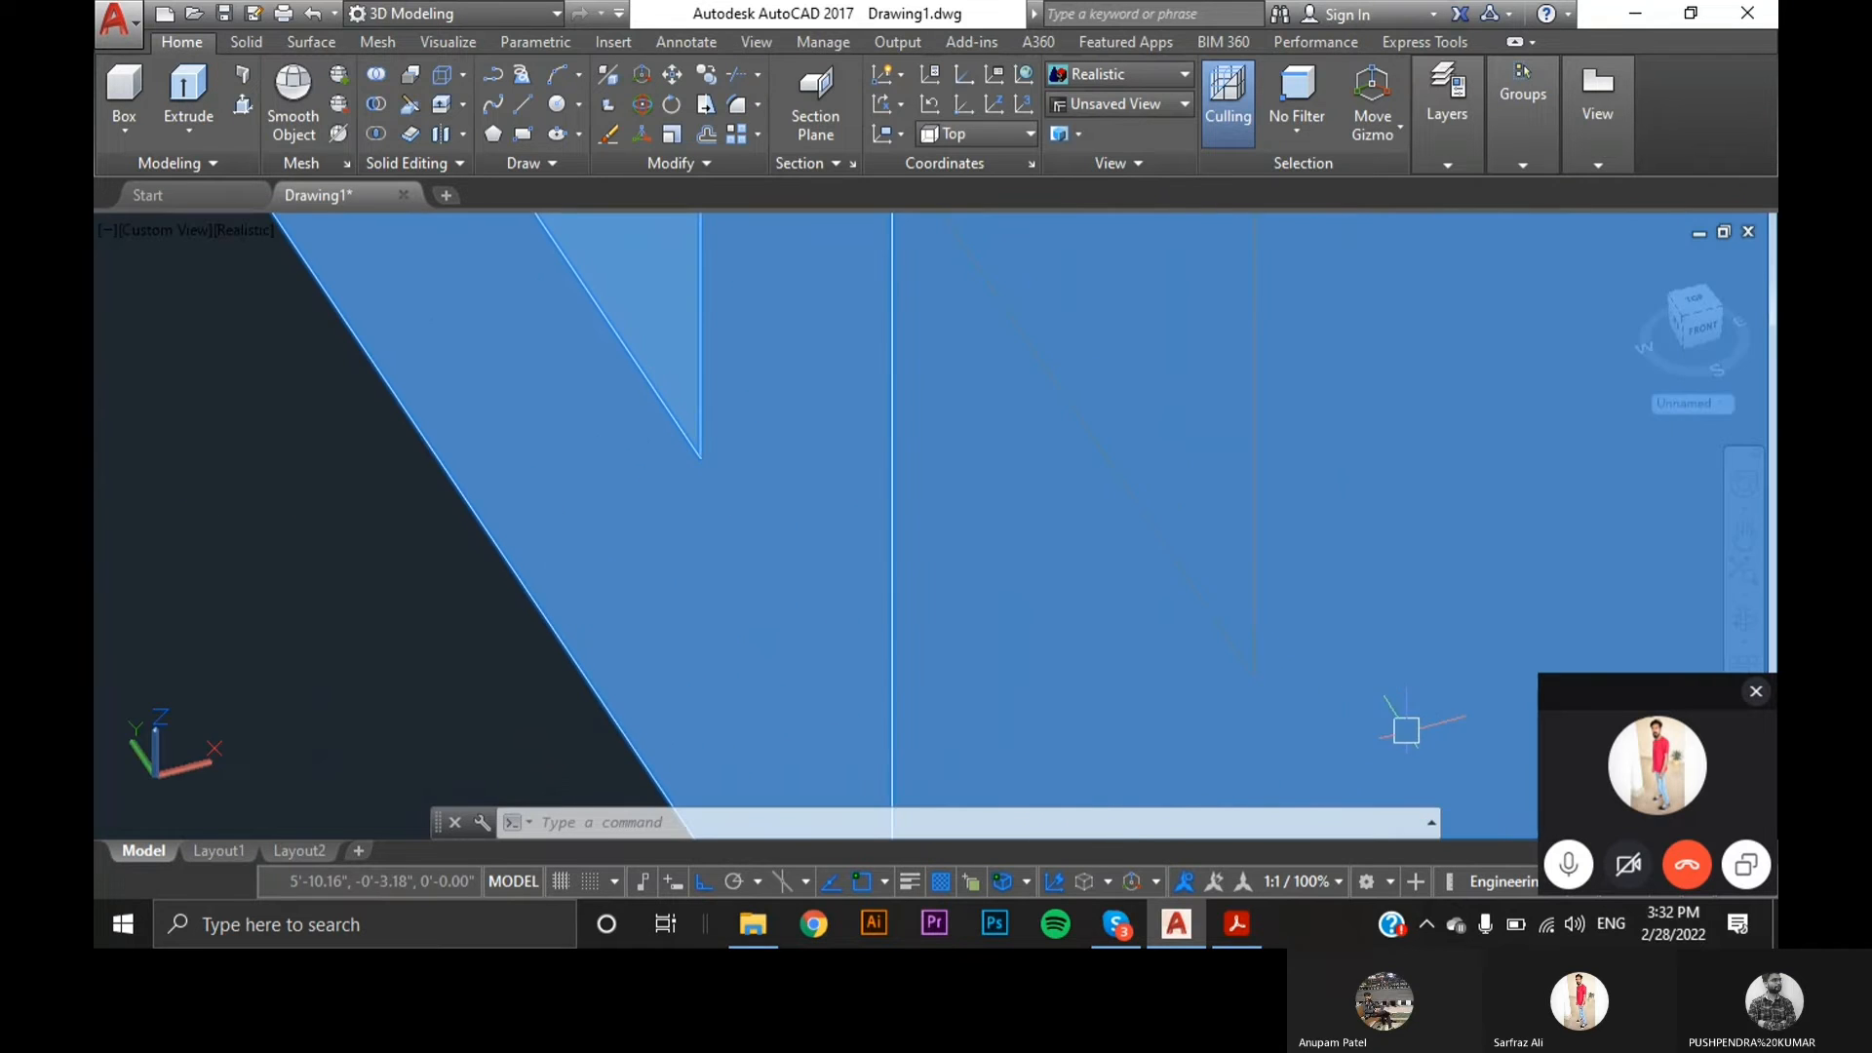
pyautogui.scroll(-5, 1220, 585)
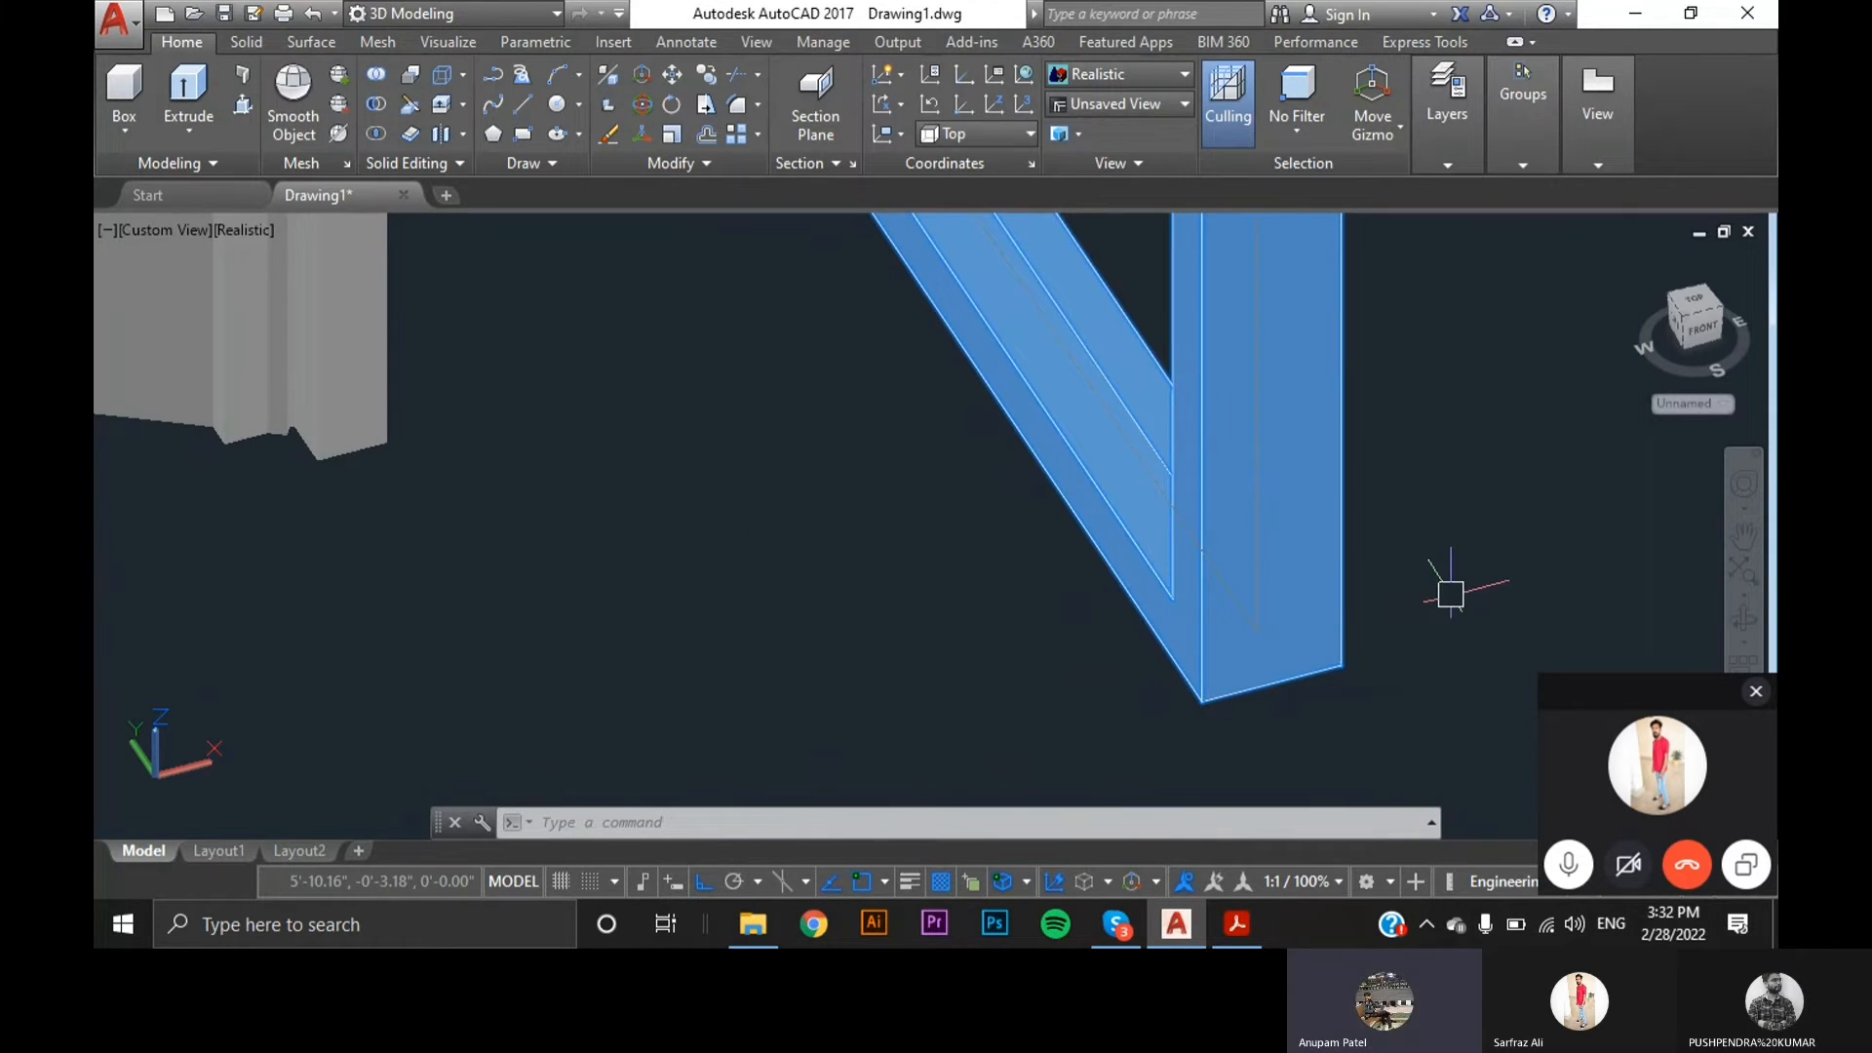
pyautogui.keyDown('shift'); pyautogui.moveTo(1427, 527); pyautogui.dragTo(1113, 666, button='middle'); pyautogui.keyUp('shift')
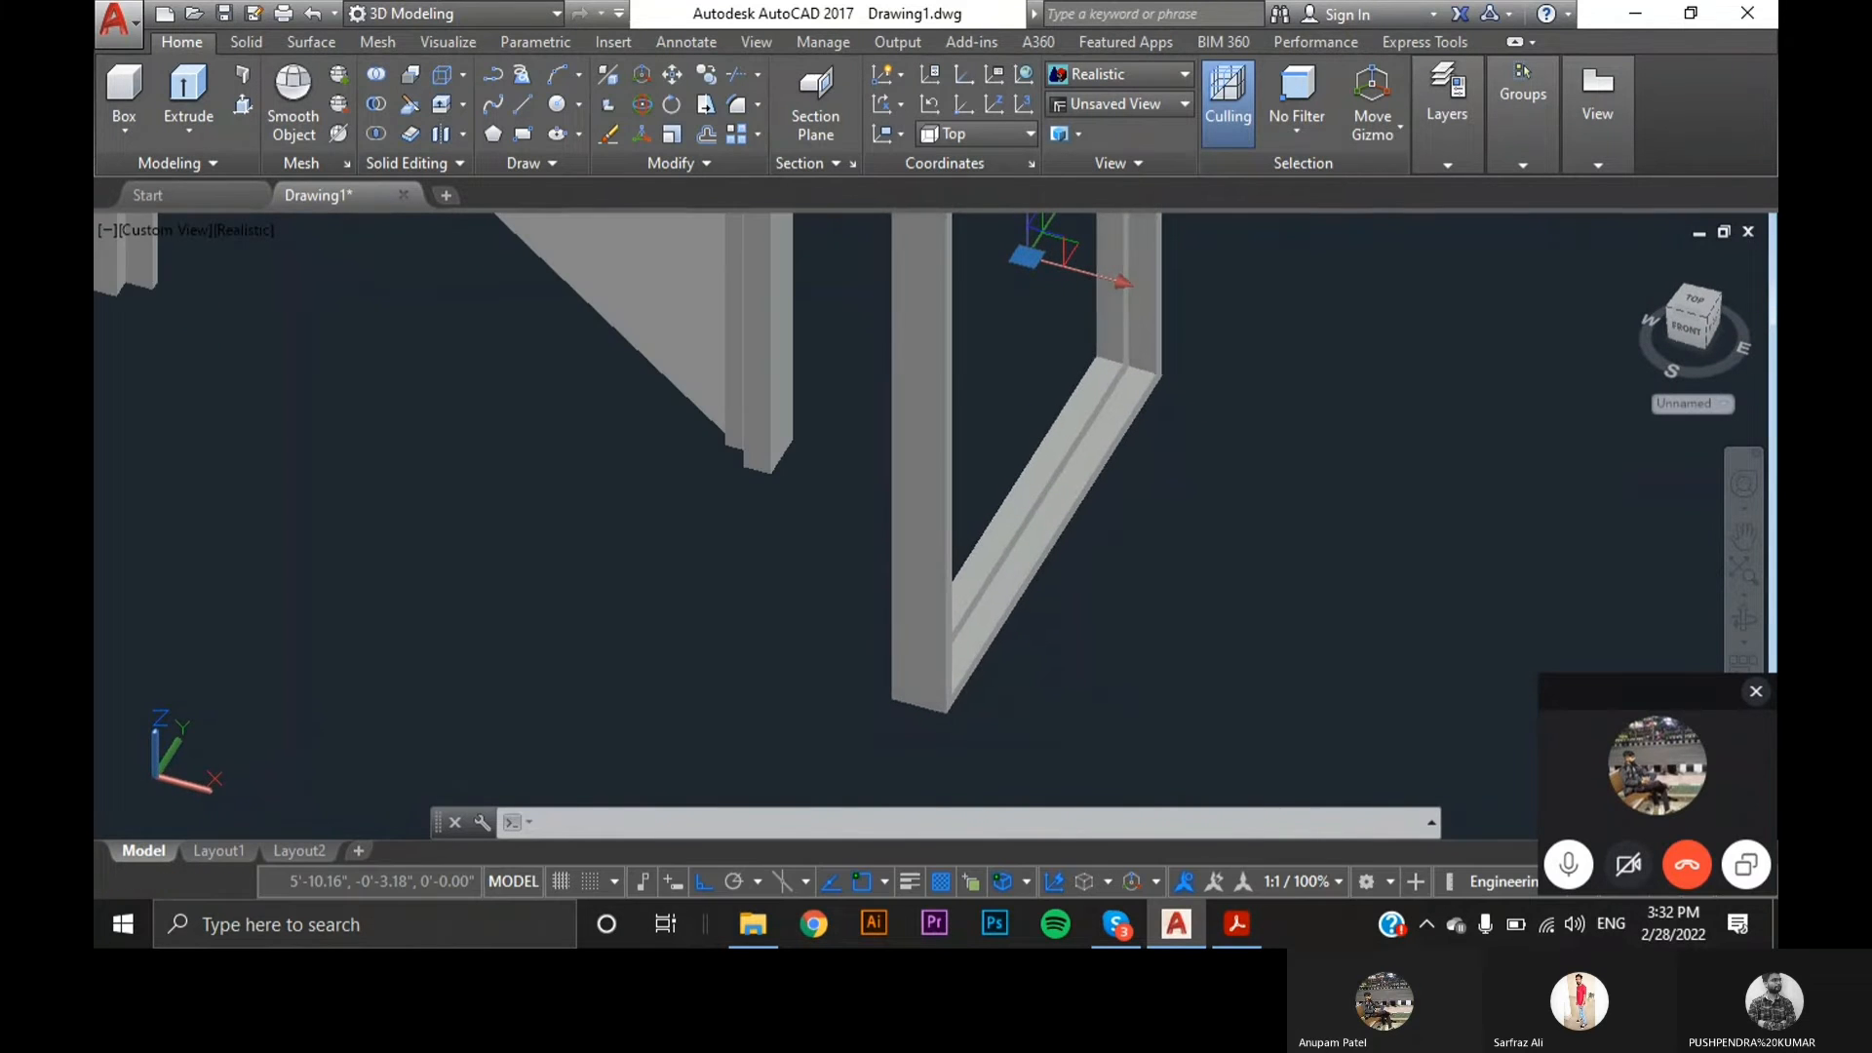
pyautogui.scroll(7, 976, 641)
pyautogui.scroll(-6, 1063, 673)
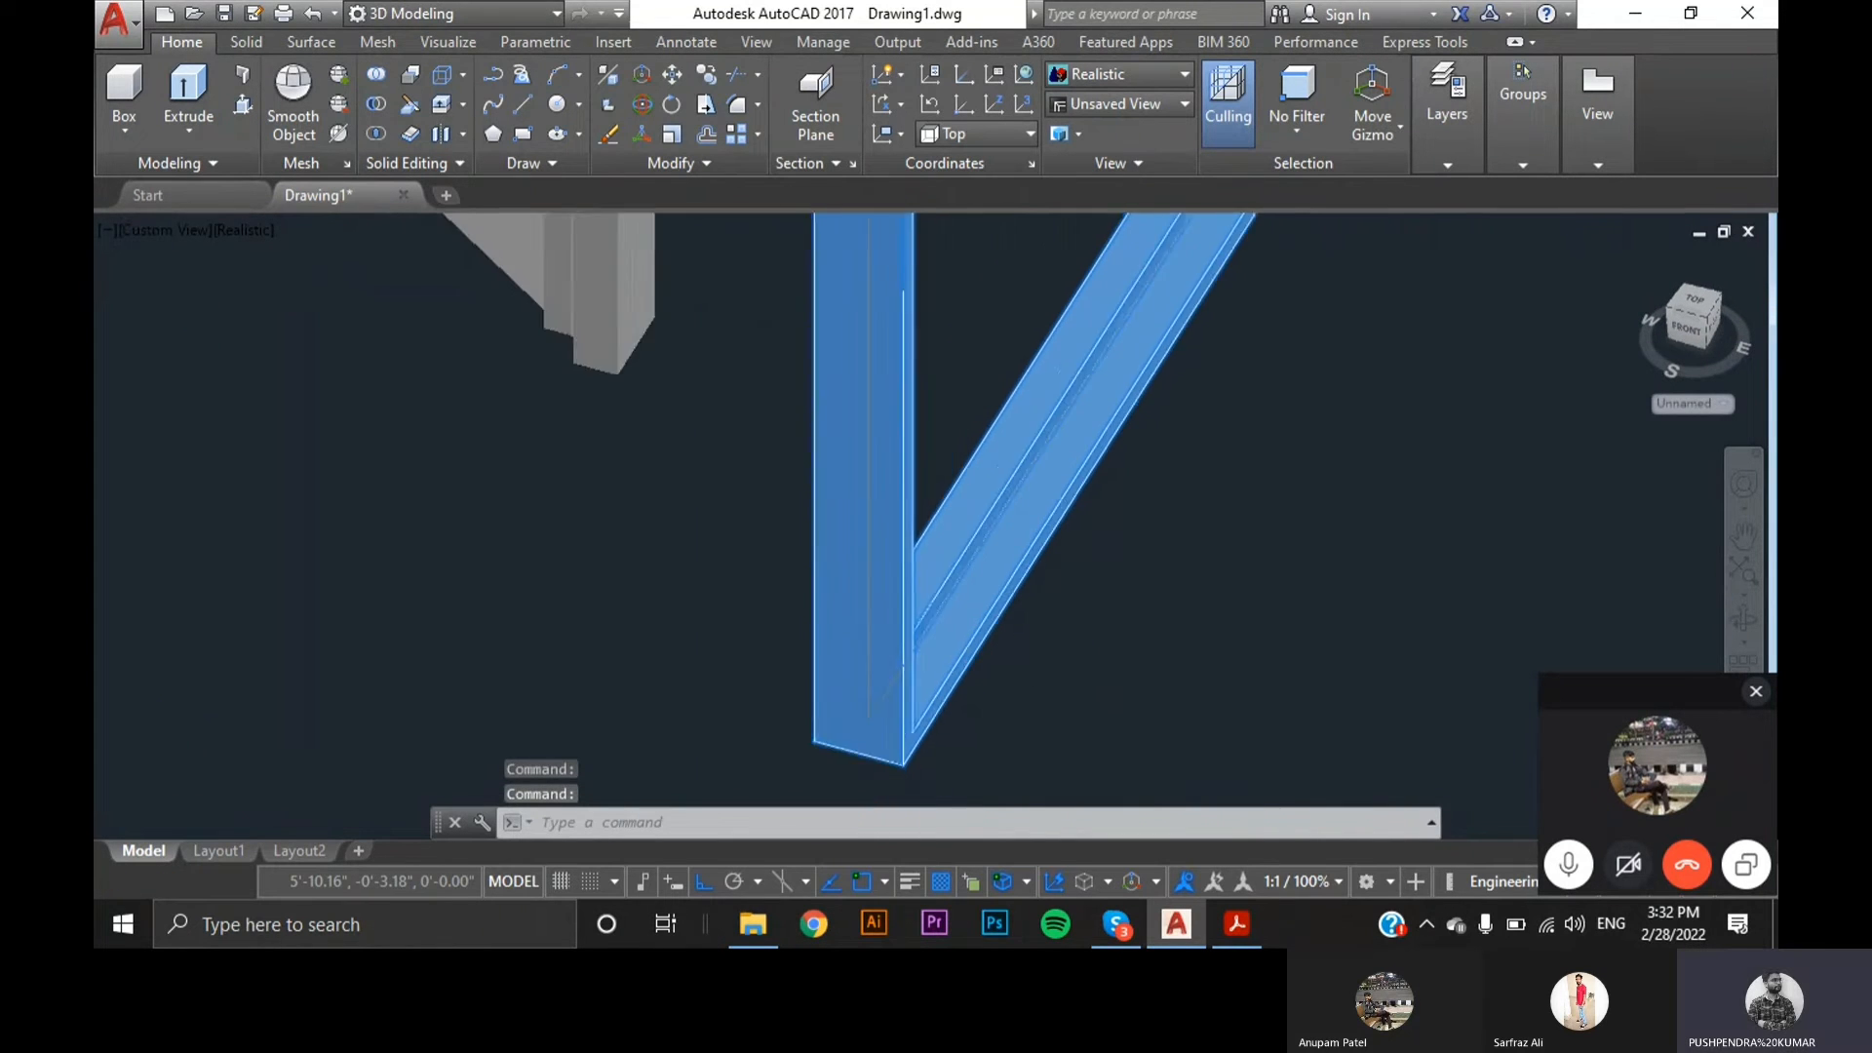
pyautogui.scroll(3, 1102, 475)
pyautogui.press('Escape')
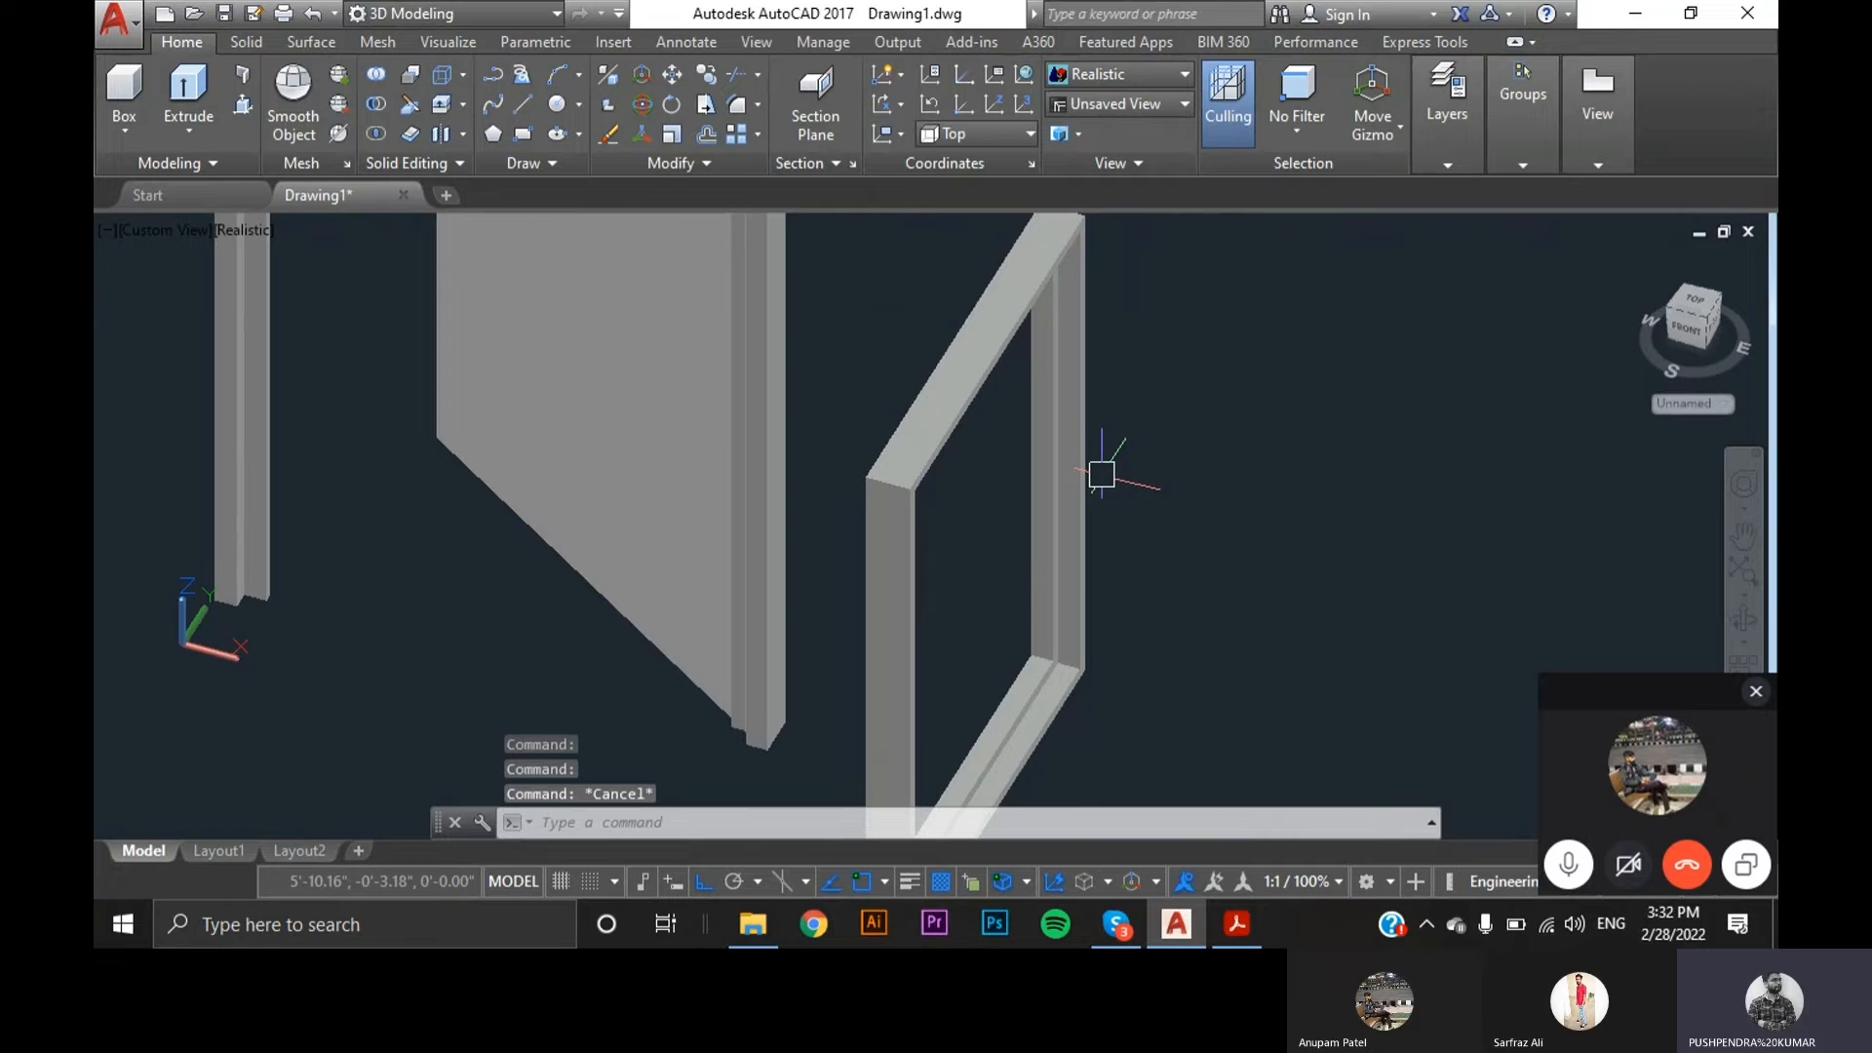
pyautogui.moveTo(1161, 646); pyautogui.dragTo(1252, 568, button='middle')
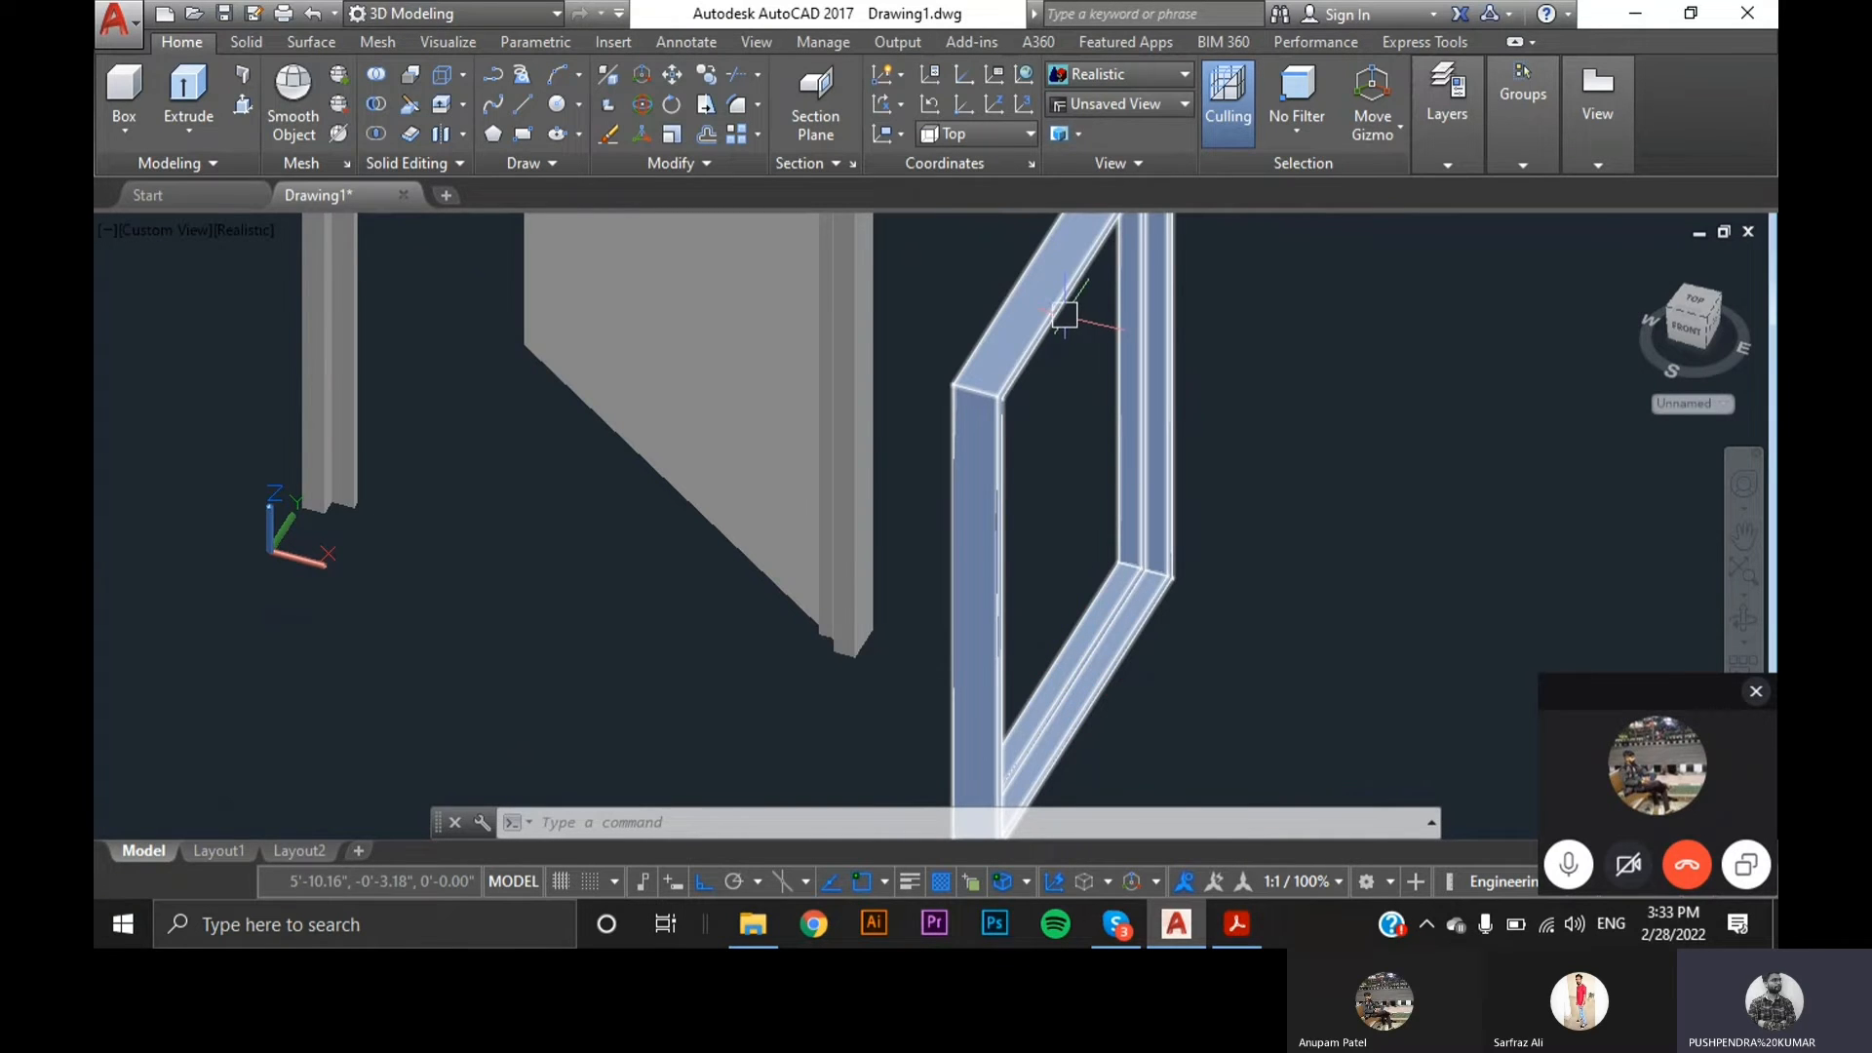
# - Draw a box filling the frame's notch, from its lower far inner corner to the diagonally opposite upper outer corner
pyautogui.scroll(-2, 1165, 583)
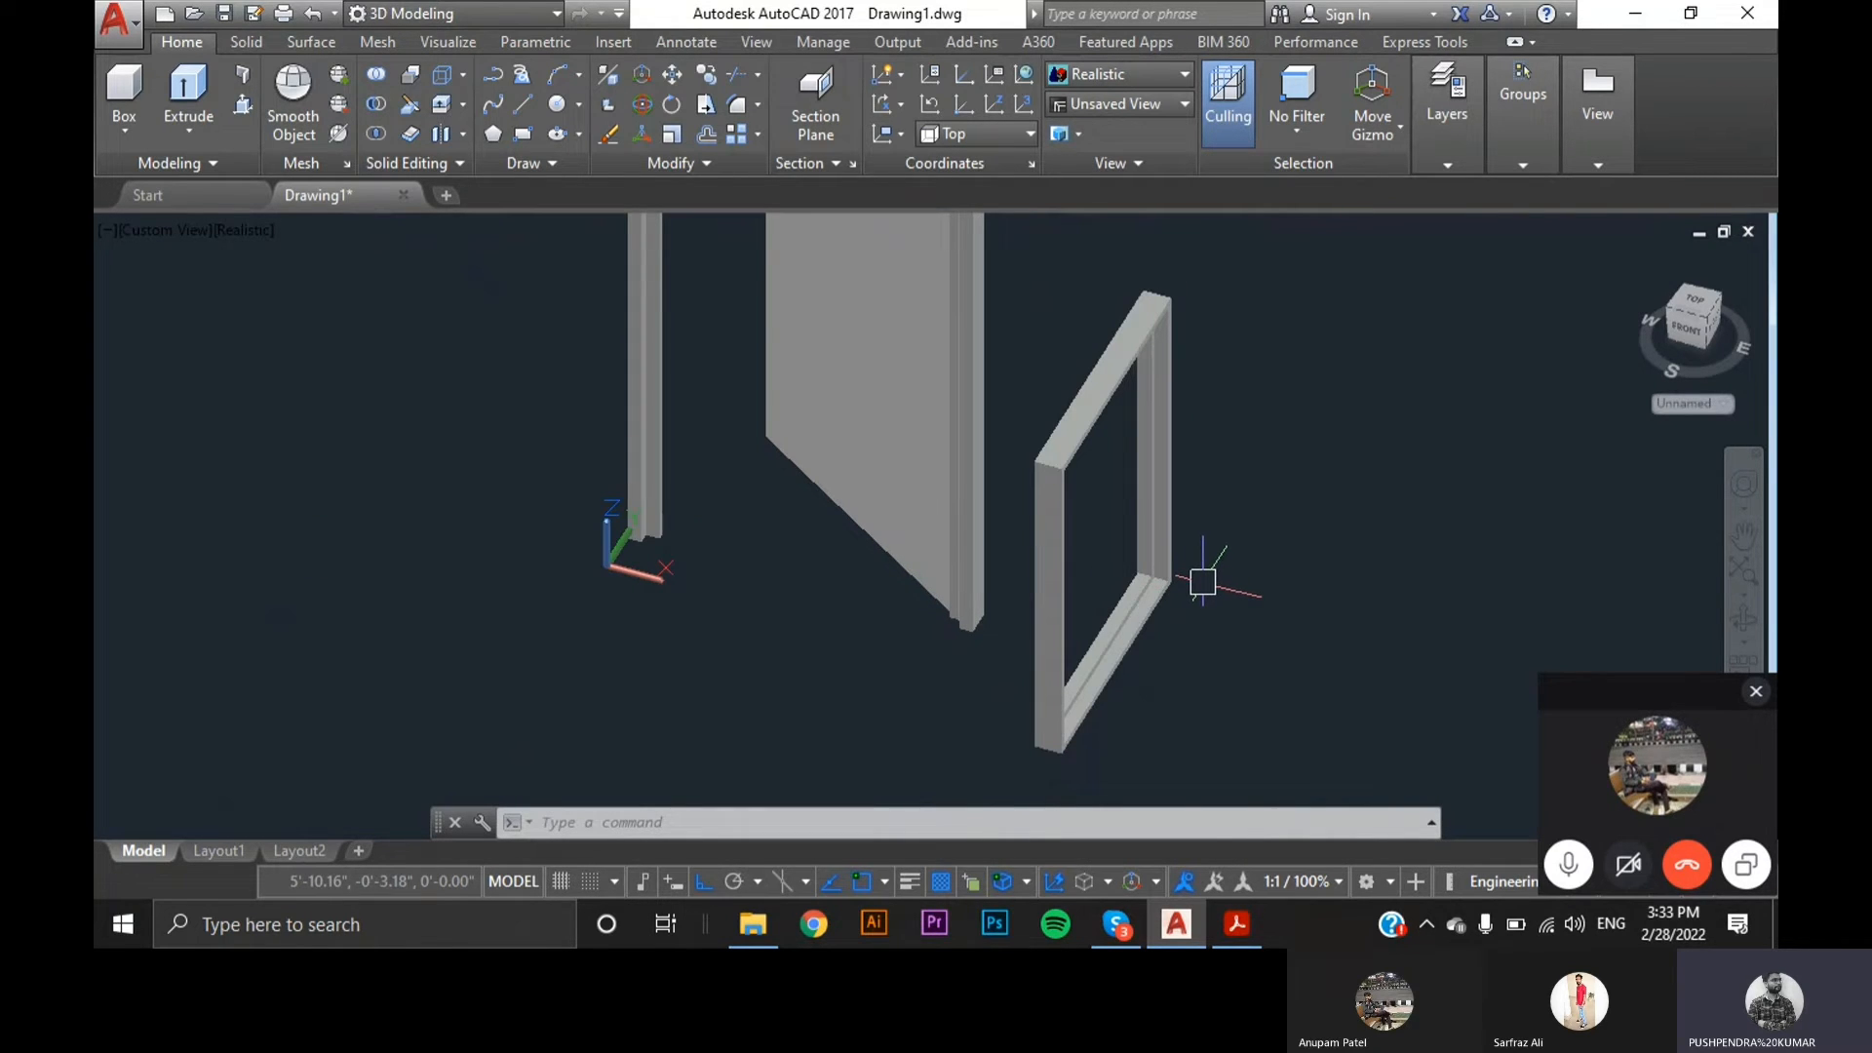
pyautogui.click(121, 90)
pyautogui.scroll(6, 1134, 558)
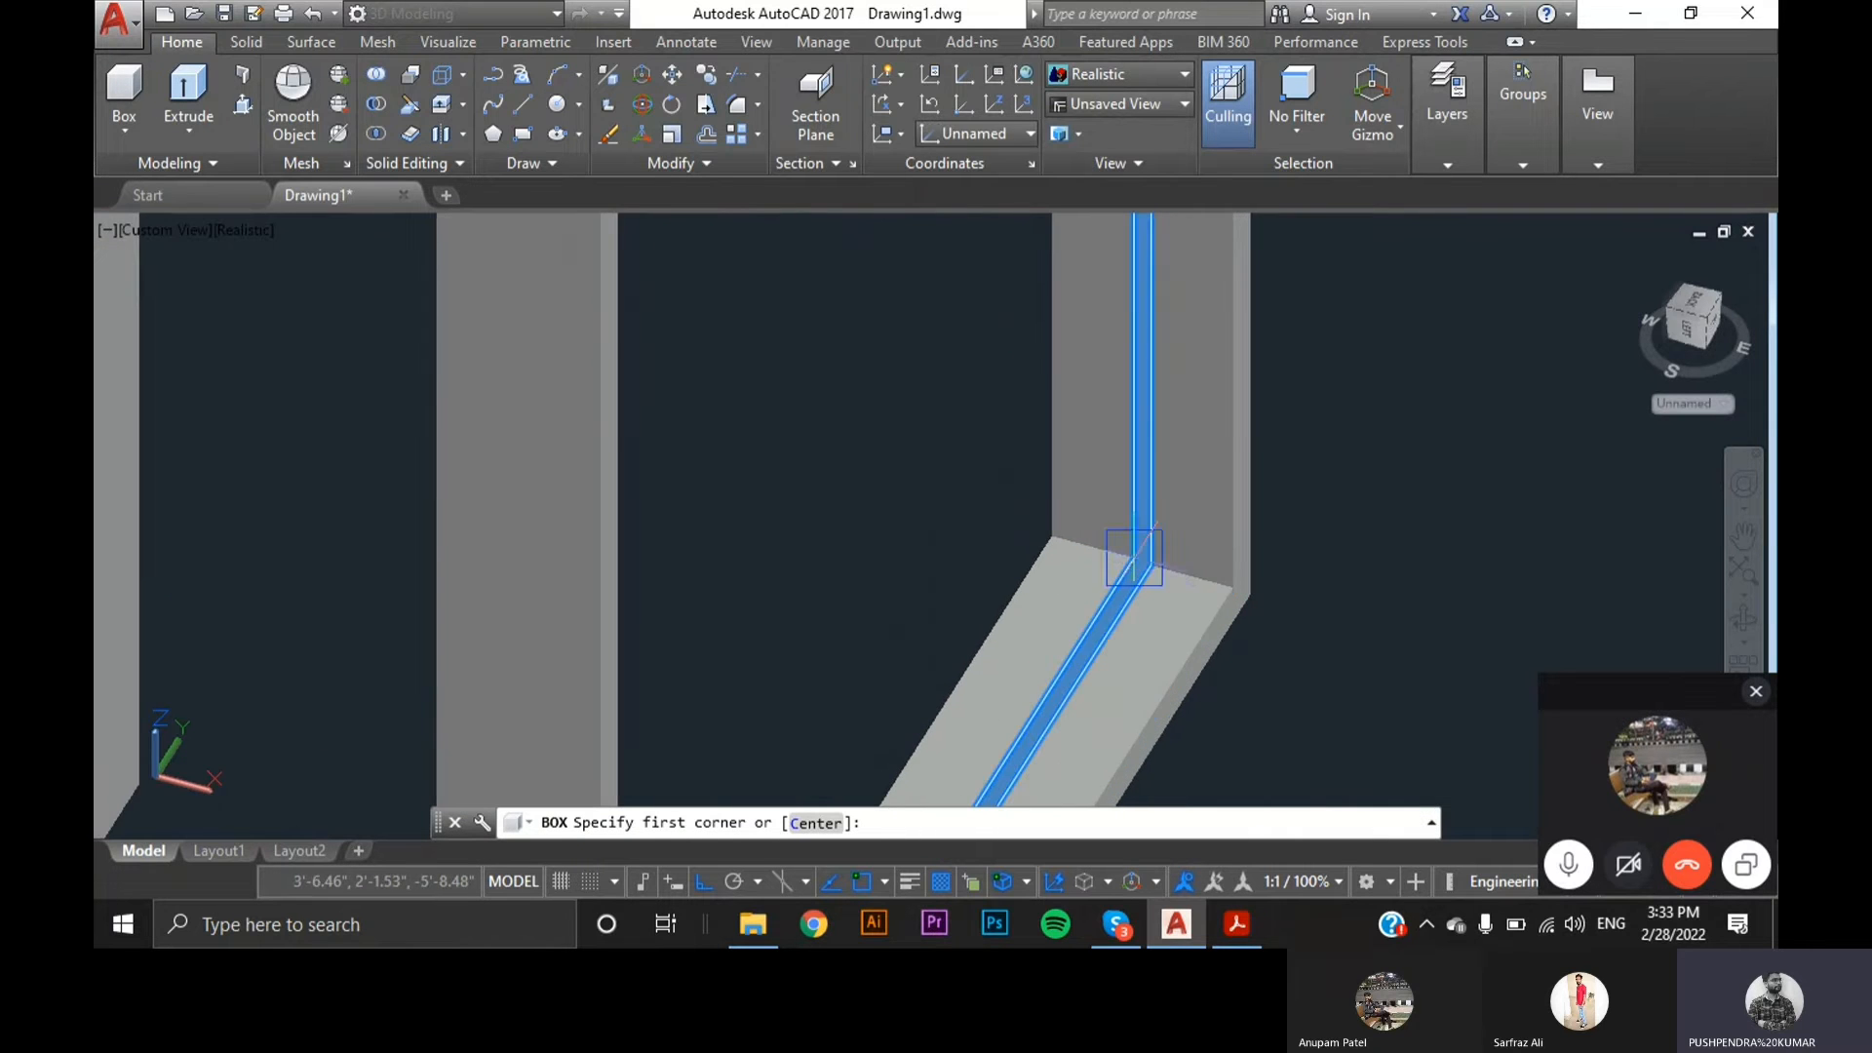
pyautogui.click(1151, 564)
pyautogui.scroll(-5, 1021, 788)
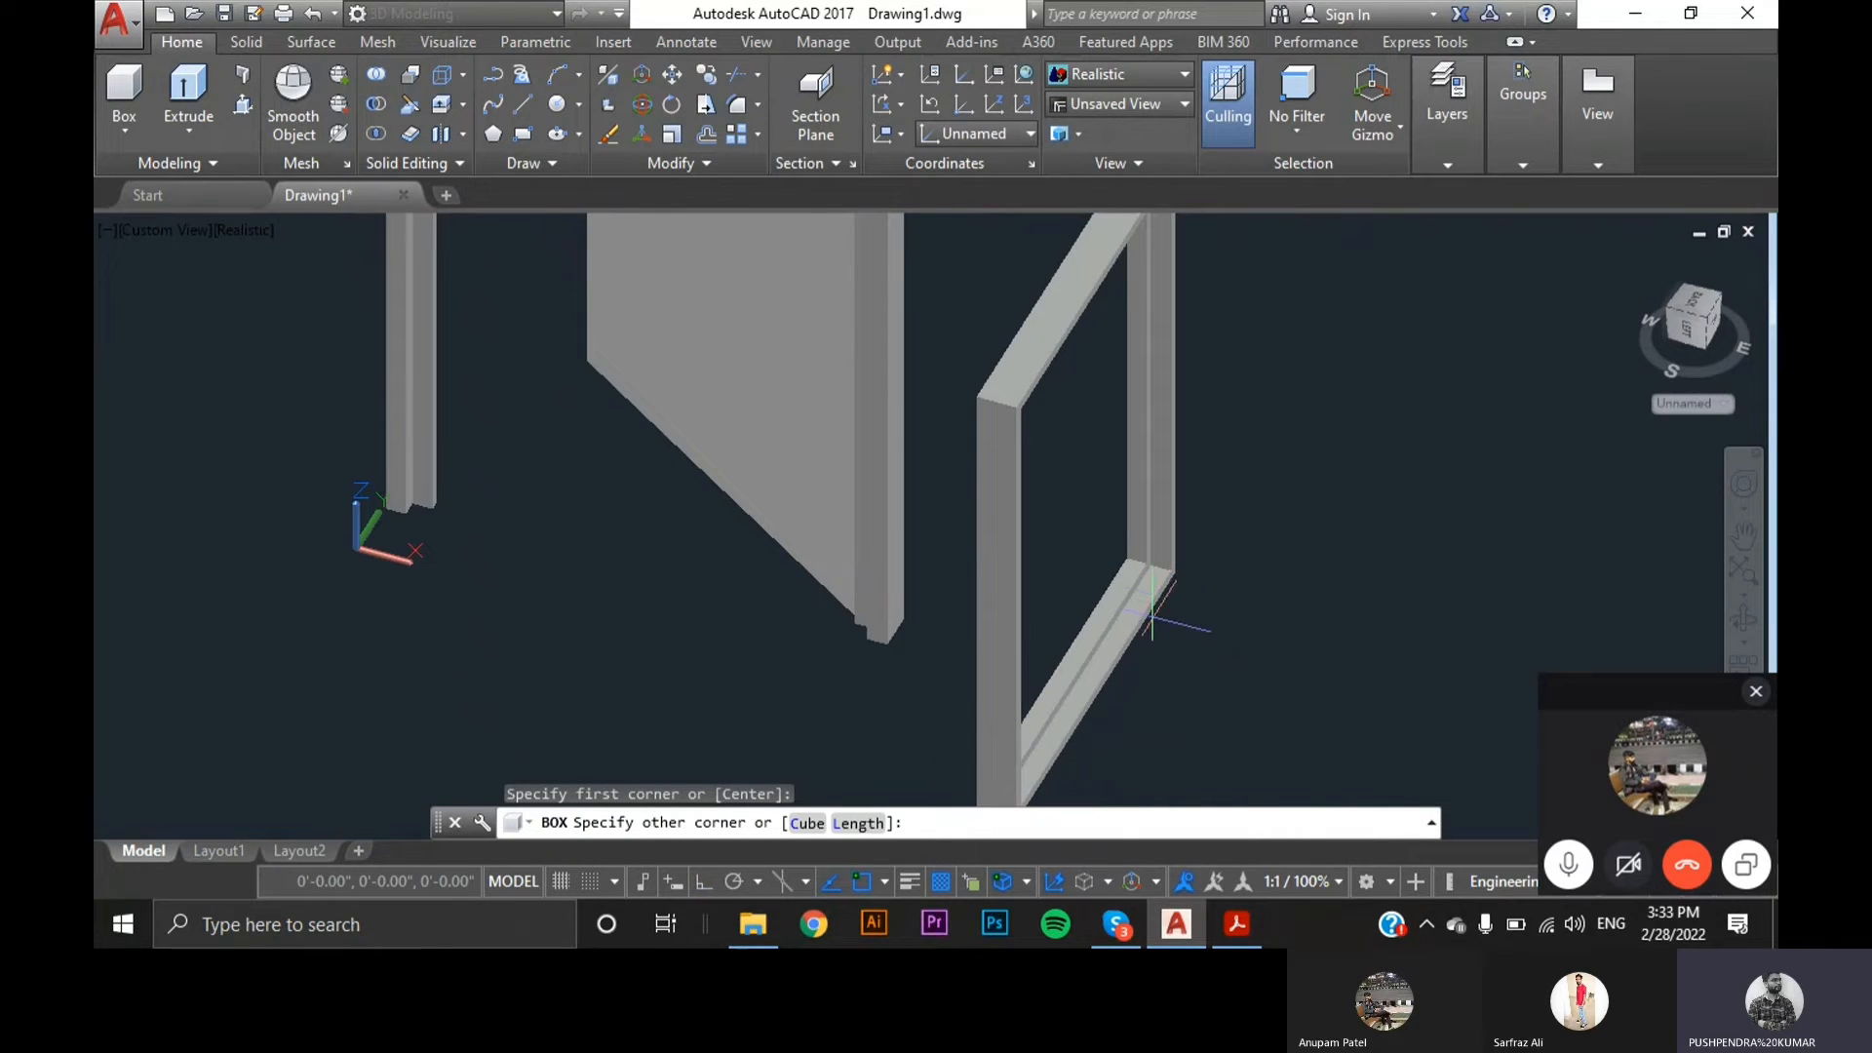
pyautogui.moveTo(1034, 789); pyautogui.dragTo(1111, 492, button='middle')
pyautogui.scroll(-3, 1129, 456)
pyautogui.moveTo(1137, 411); pyautogui.dragTo(1039, 578, button='middle')
pyautogui.scroll(8, 1054, 661)
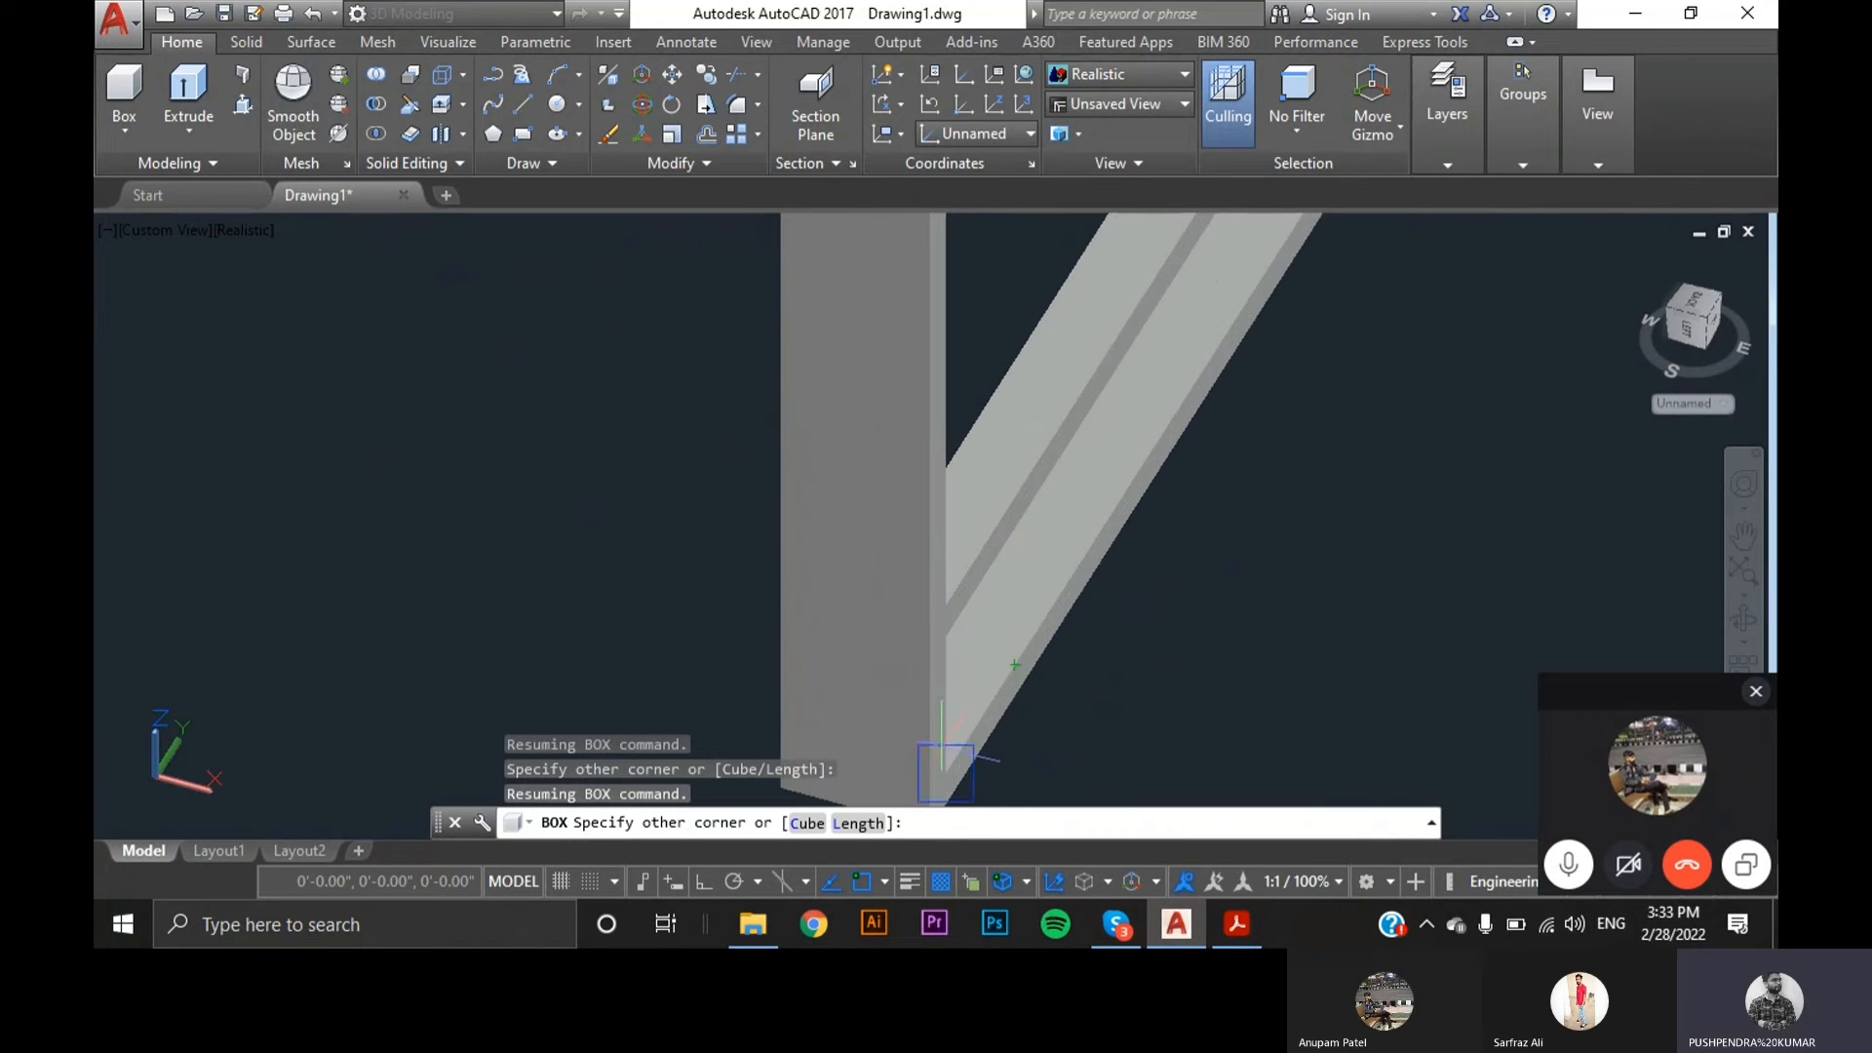
pyautogui.click(945, 774)
pyautogui.scroll(-5, 945, 773)
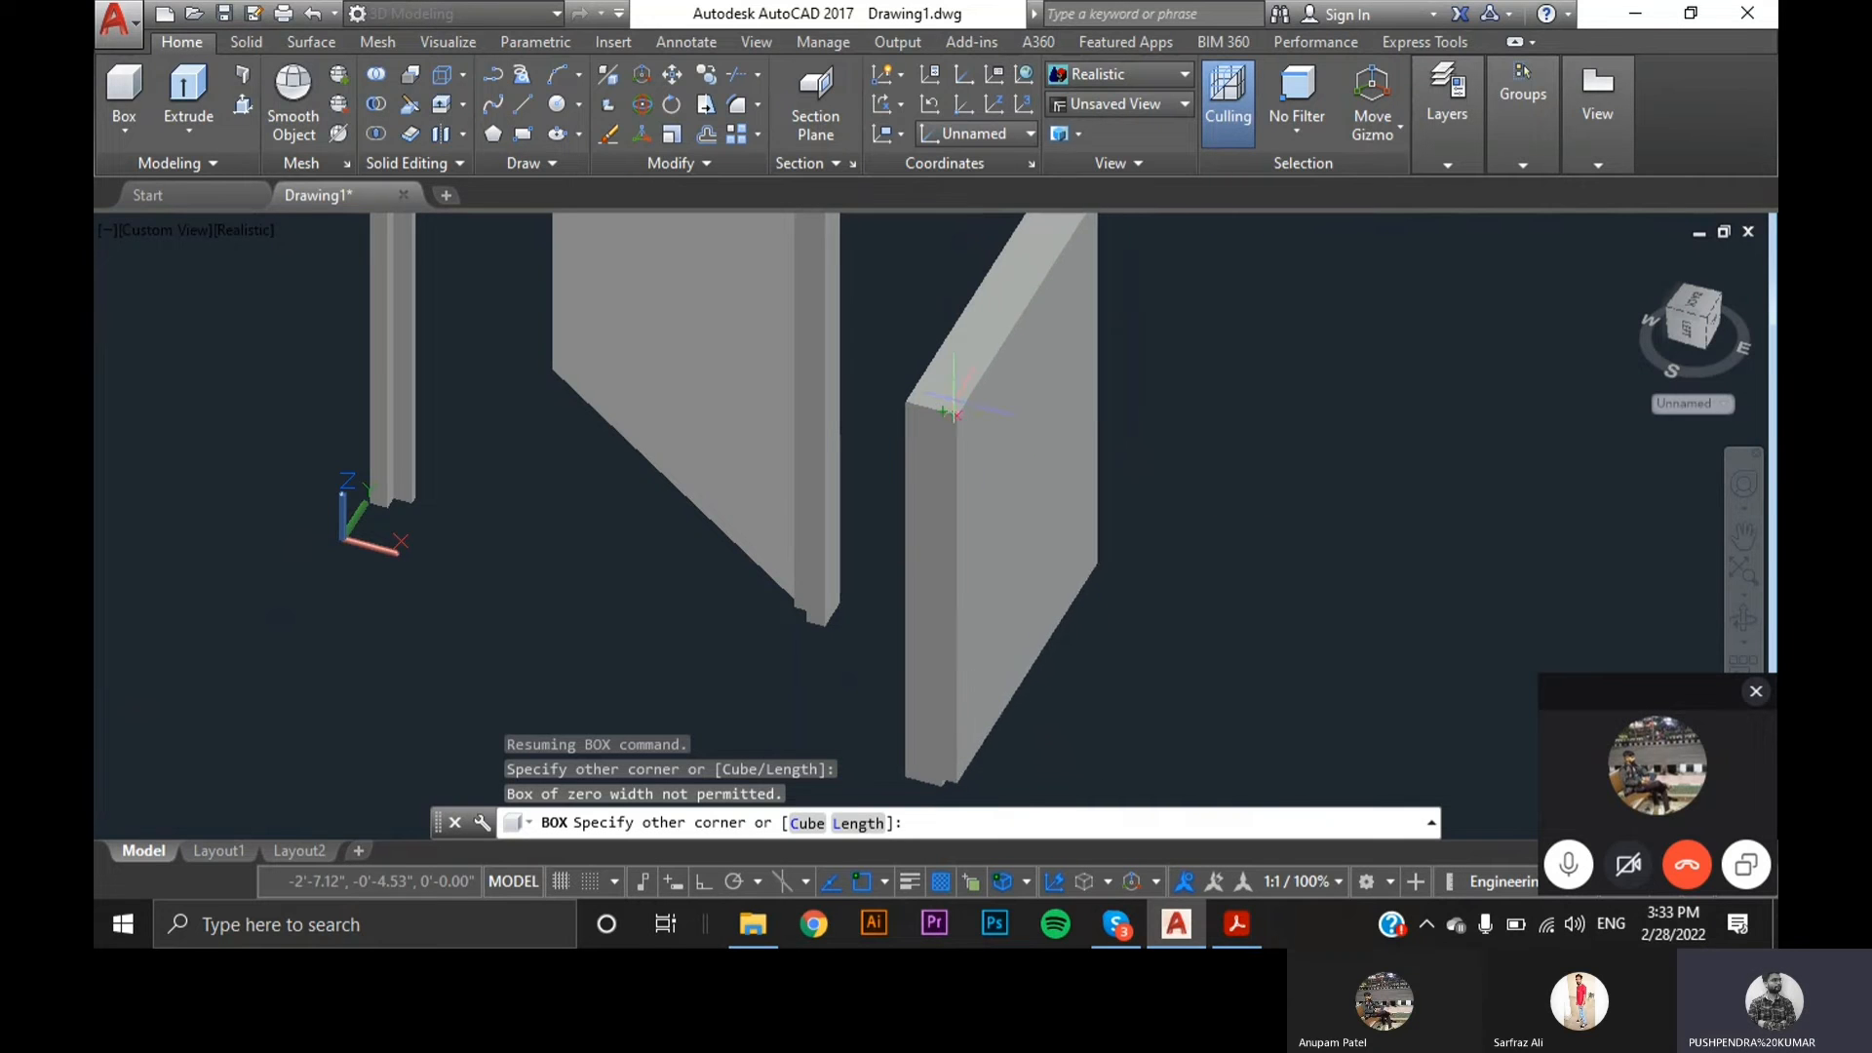
pyautogui.scroll(2, 942, 409)
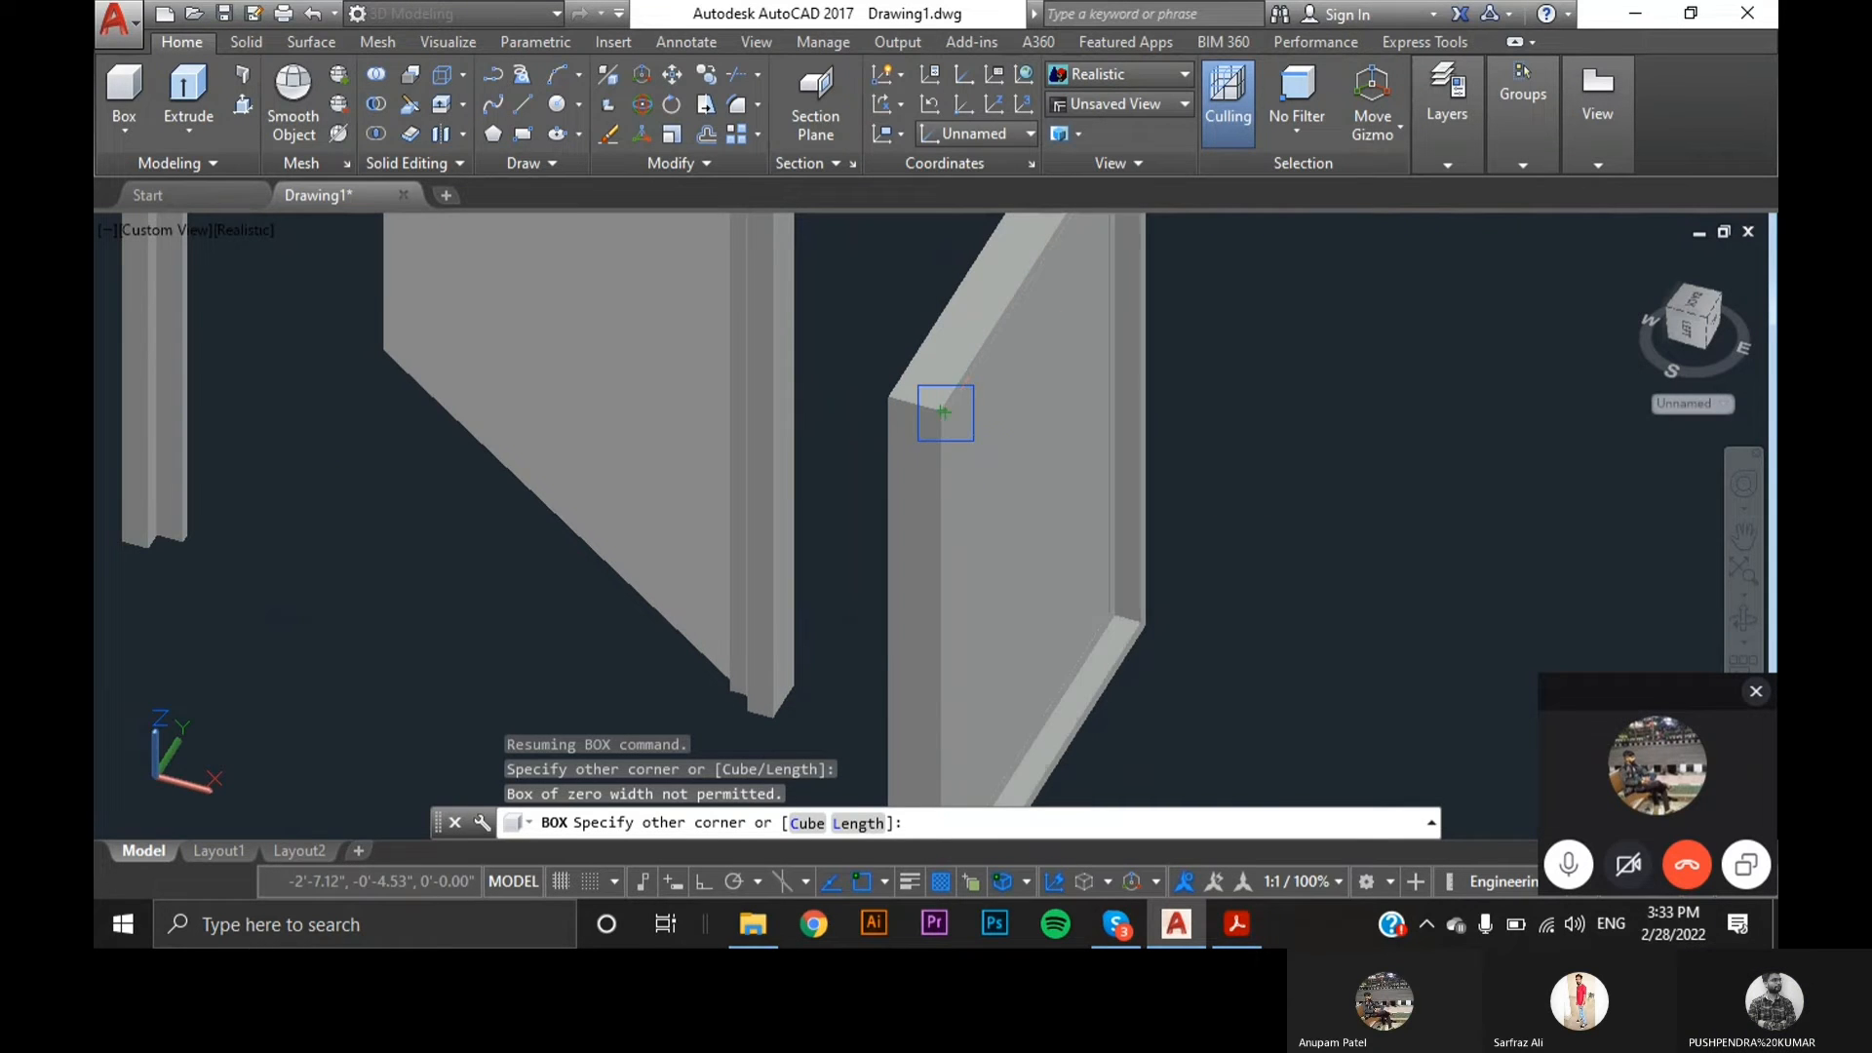
pyautogui.click(942, 409)
pyautogui.scroll(-3, 1015, 451)
pyautogui.scroll(2, 1096, 473)
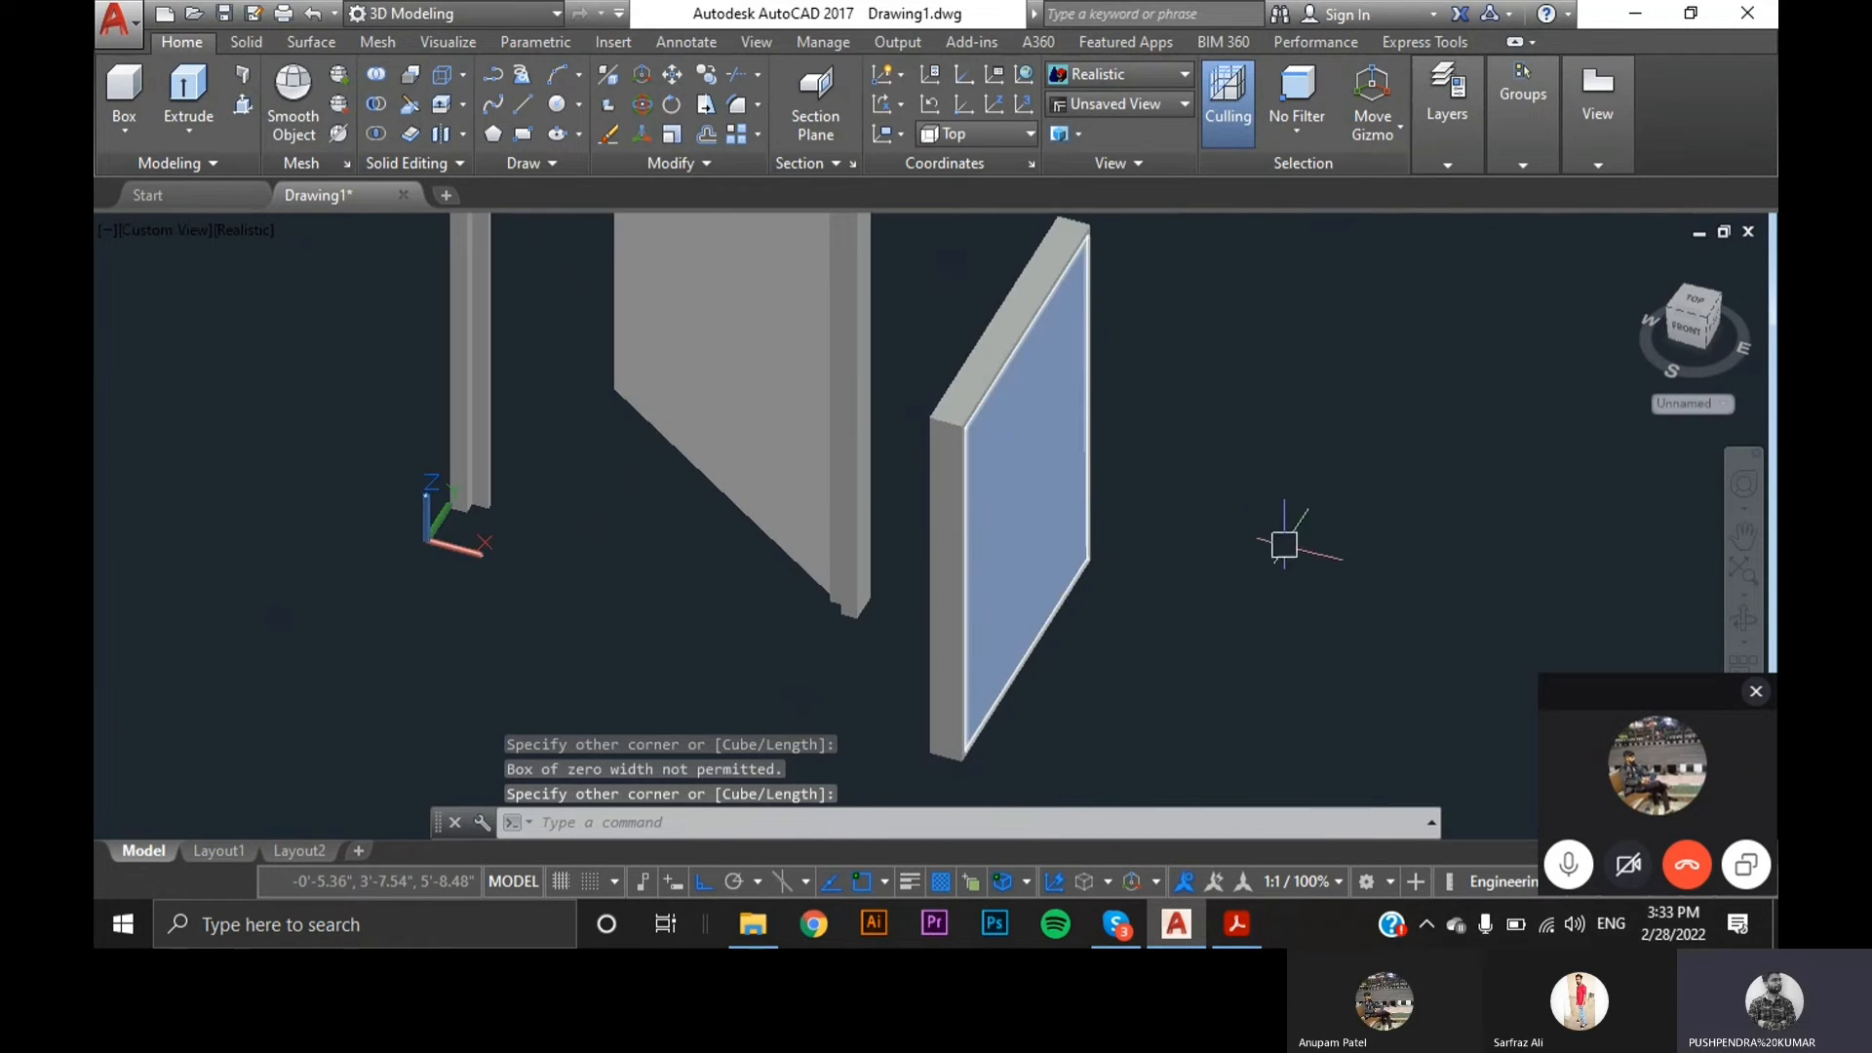
# - Open the materials browser with RMAT and apply the Andiroba wood material to the swept window frame
pyautogui.scroll(2, 1224, 443)
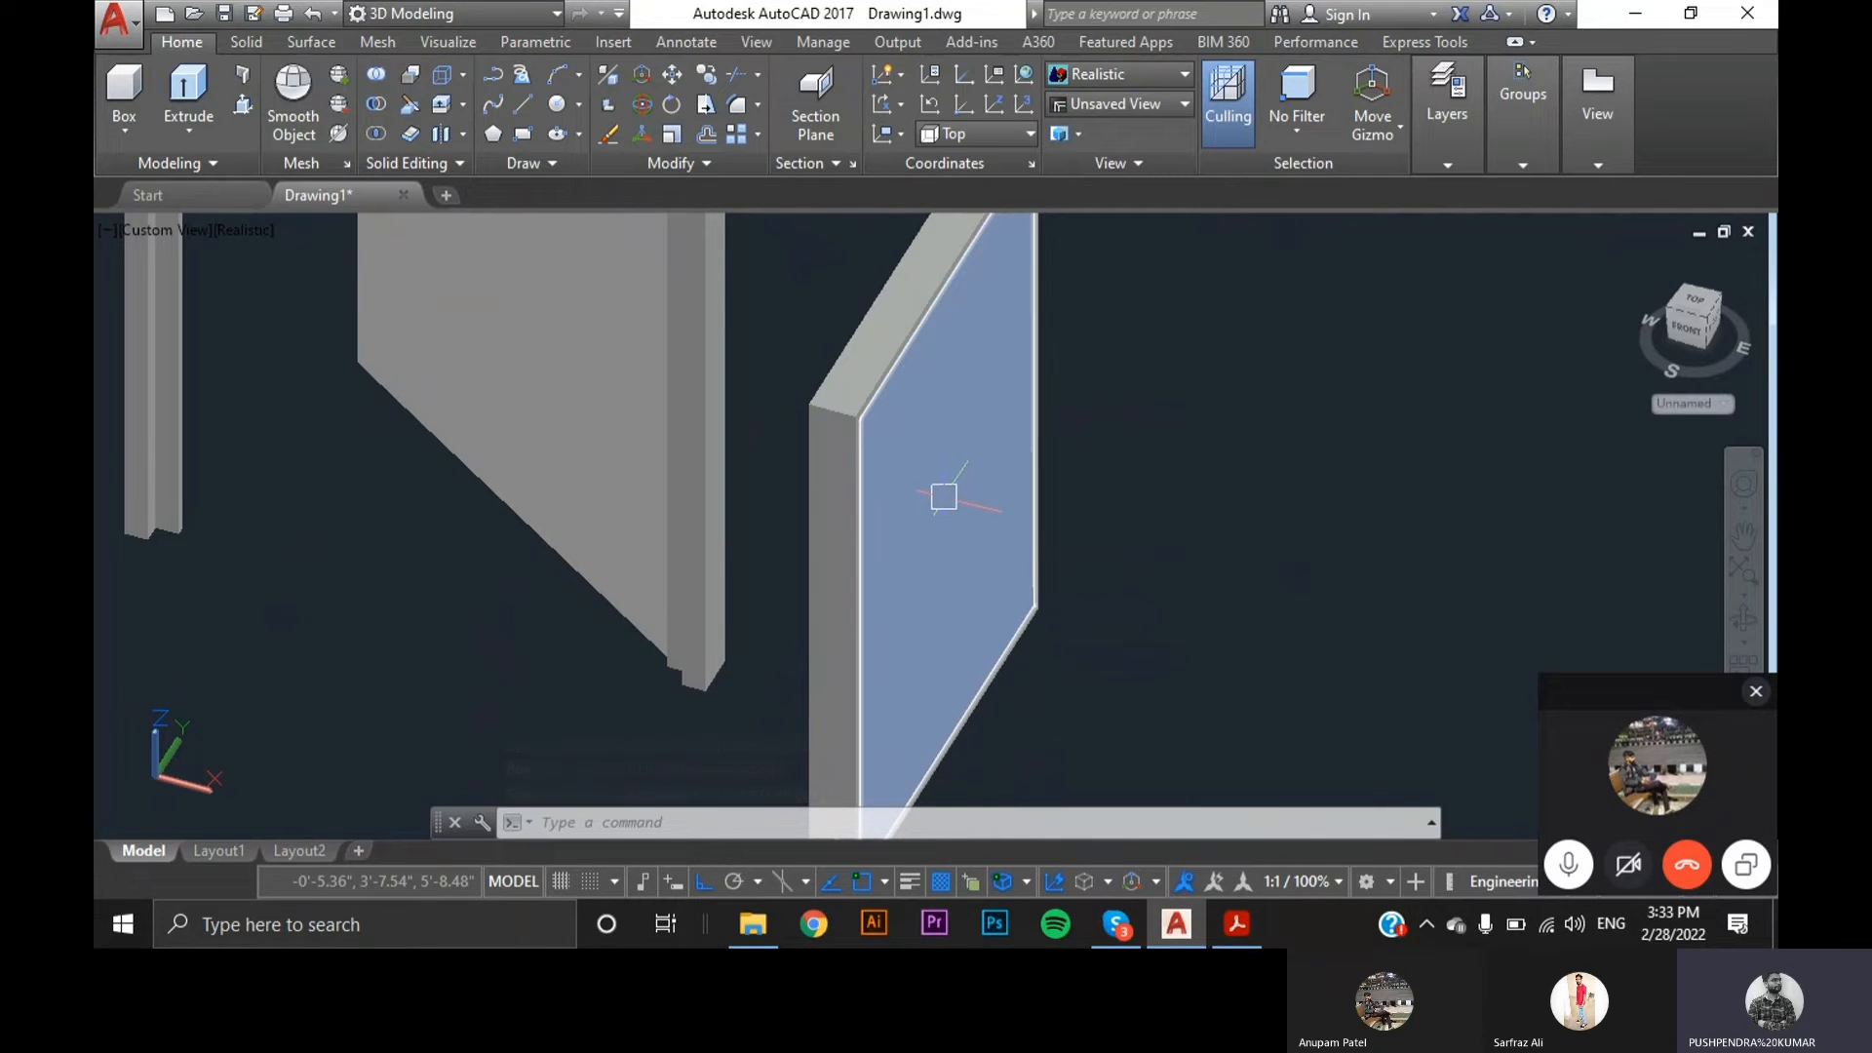
pyautogui.press('Escape')
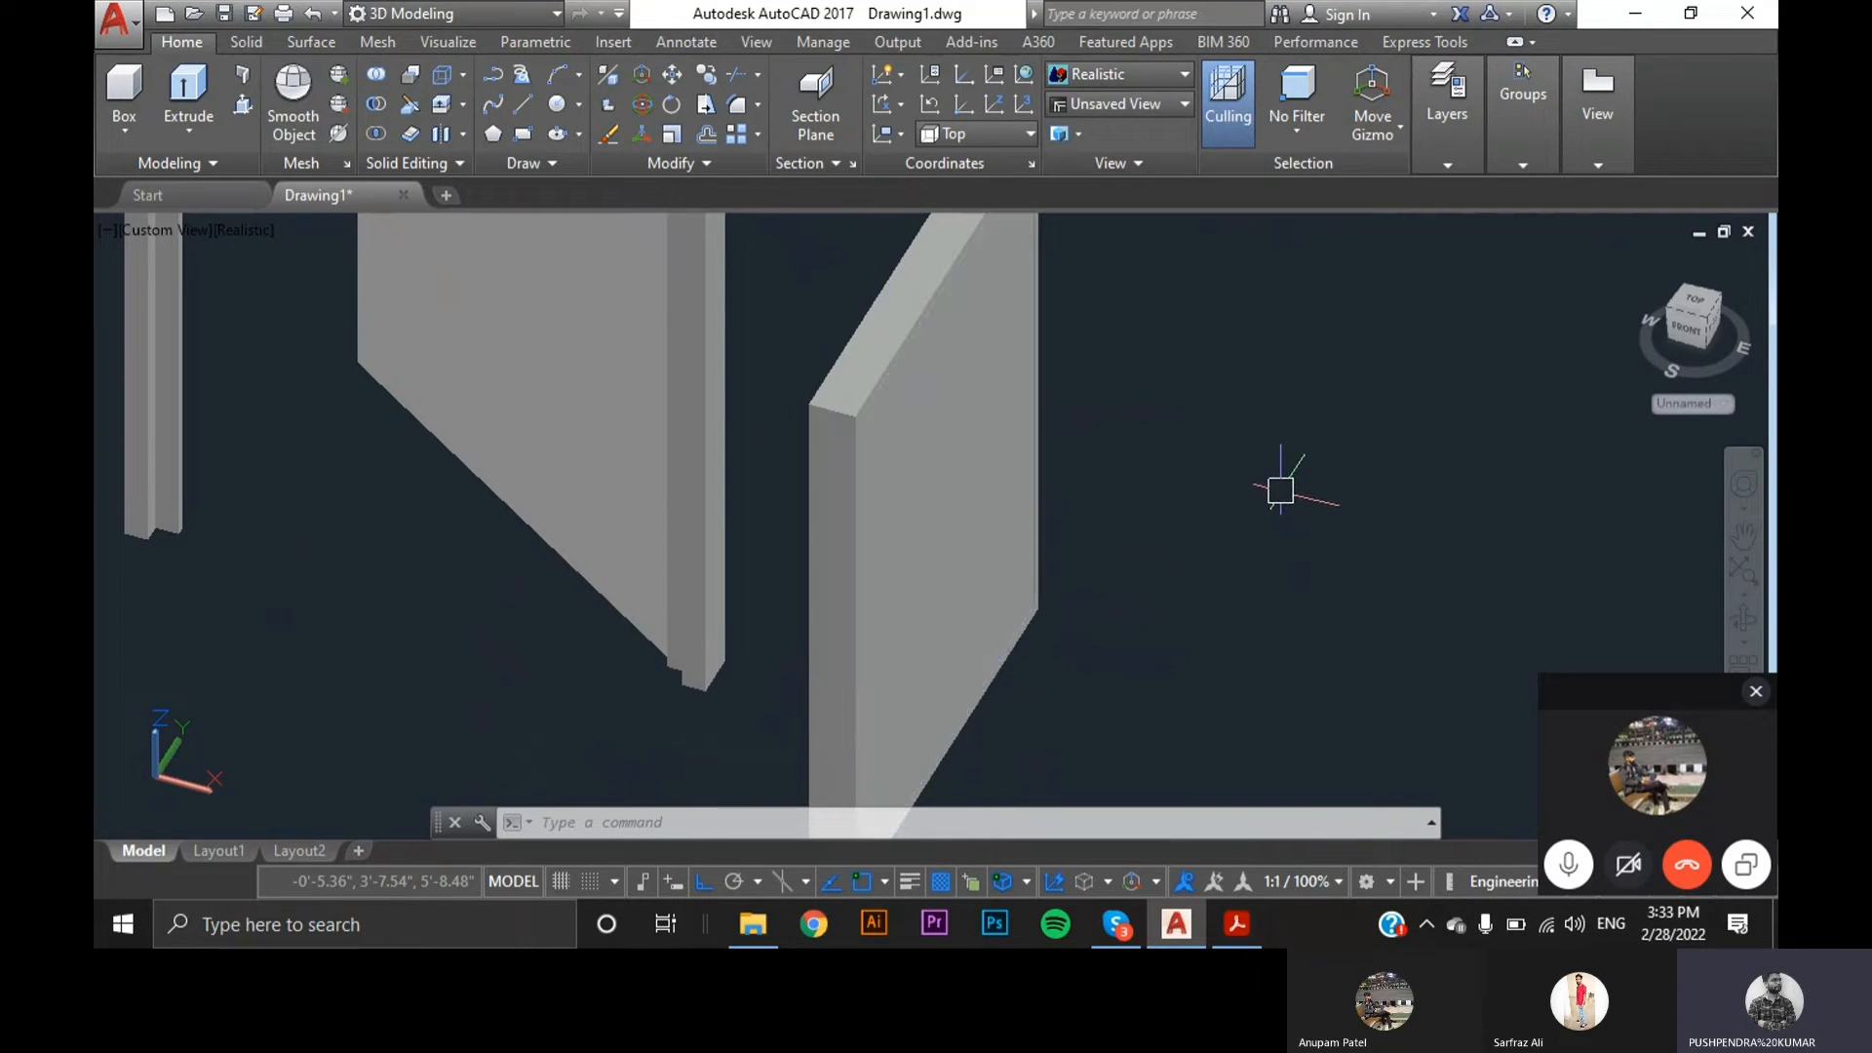
pyautogui.write('R')
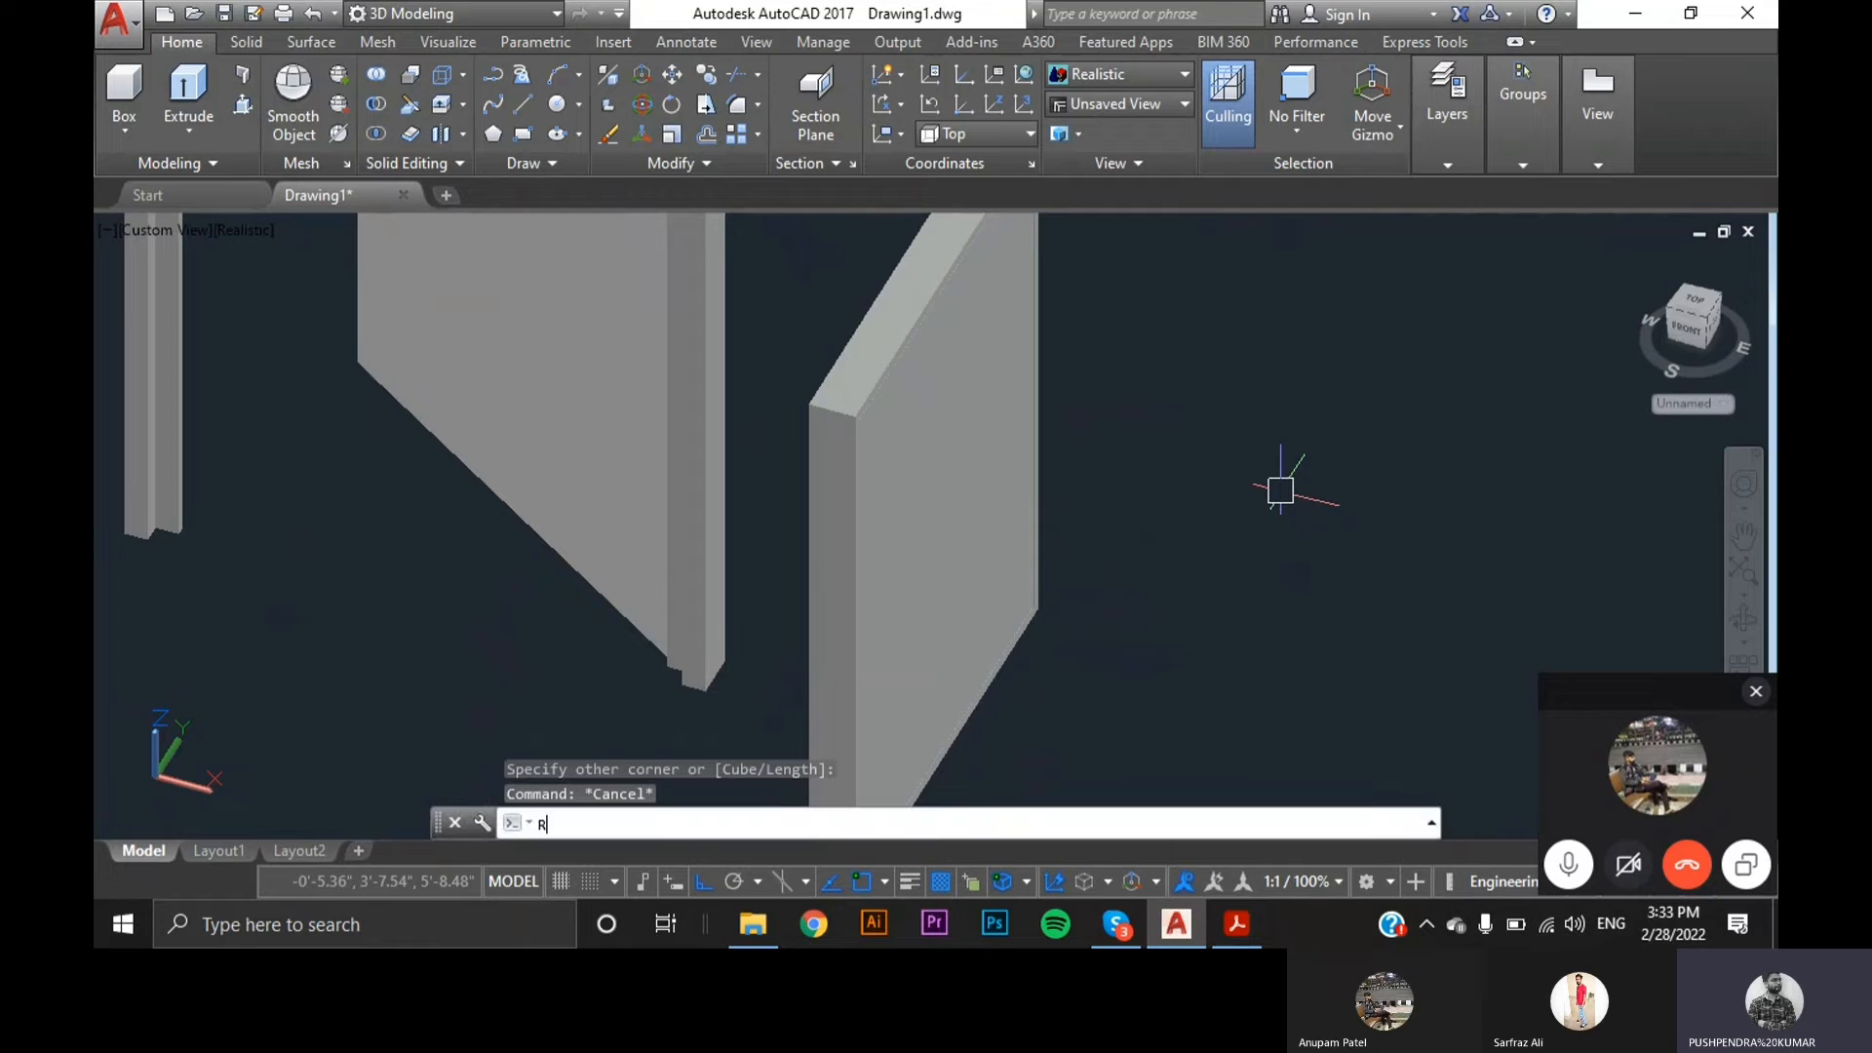
pyautogui.write('MAT')
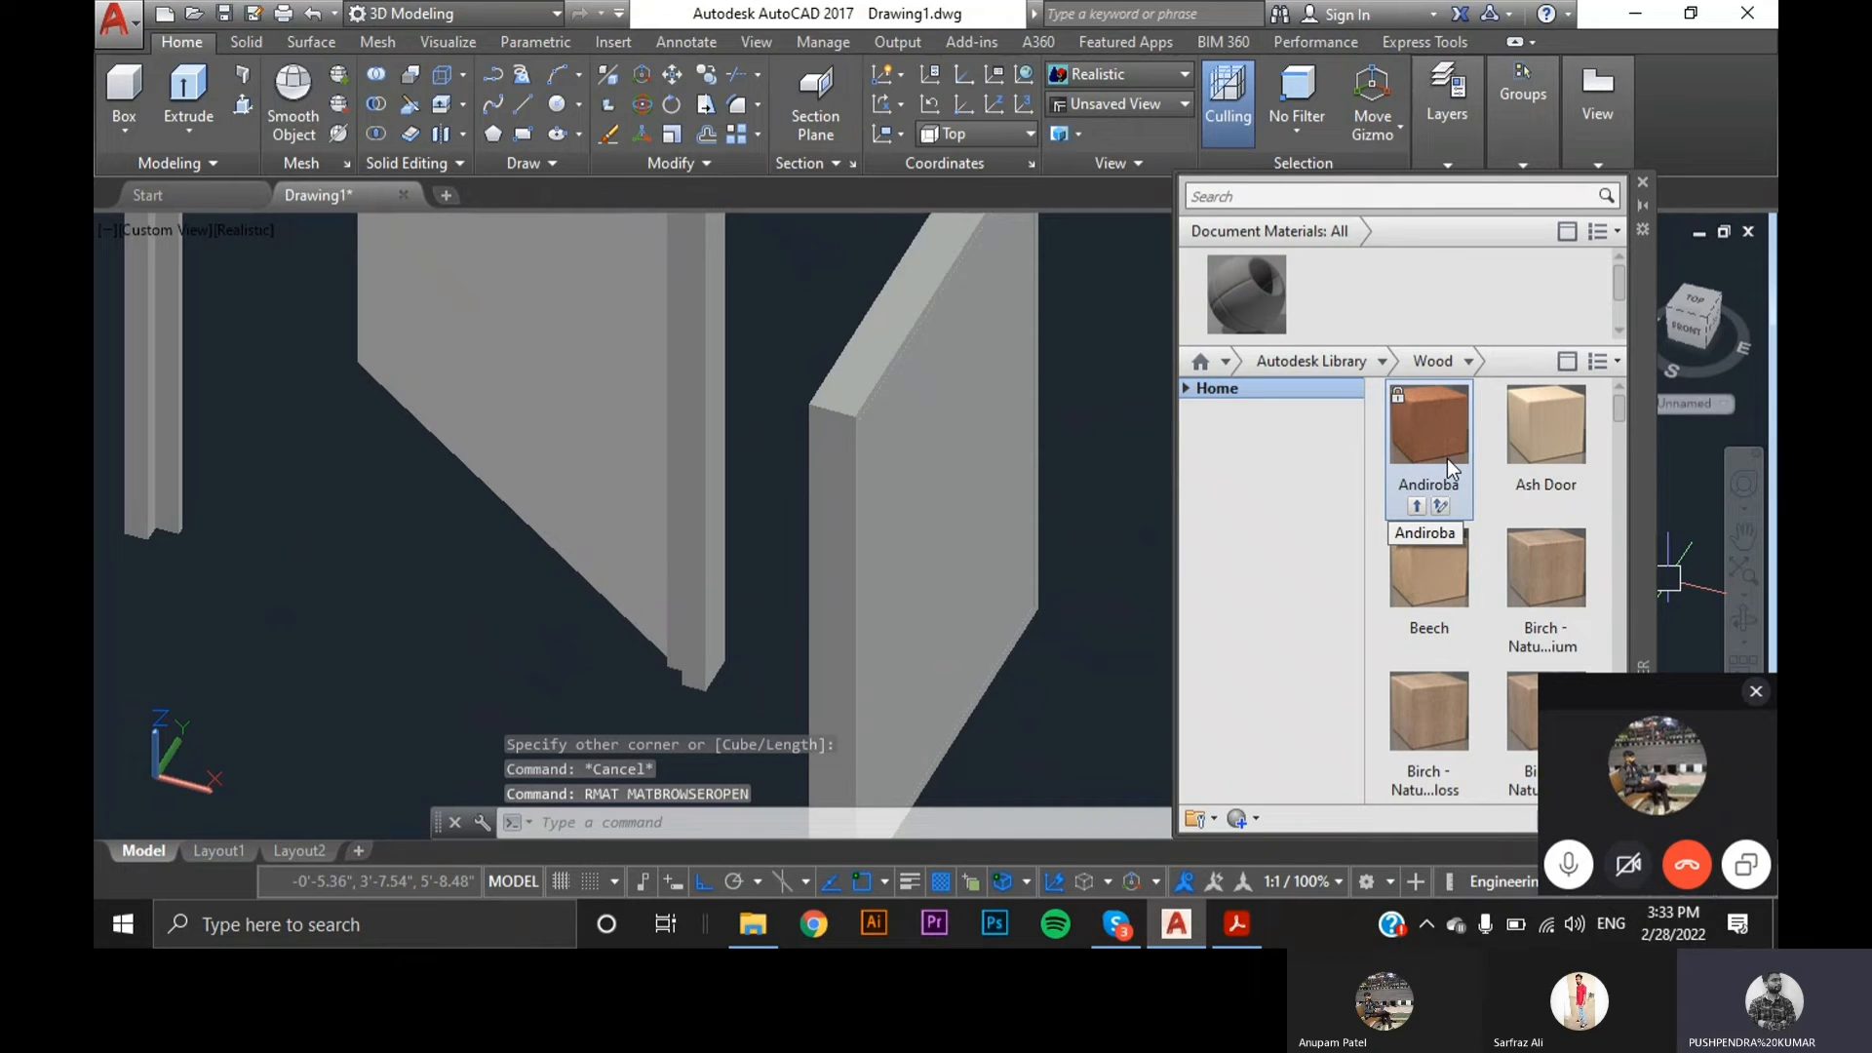
pyautogui.moveTo(1417, 431); pyautogui.dragTo(1031, 544)
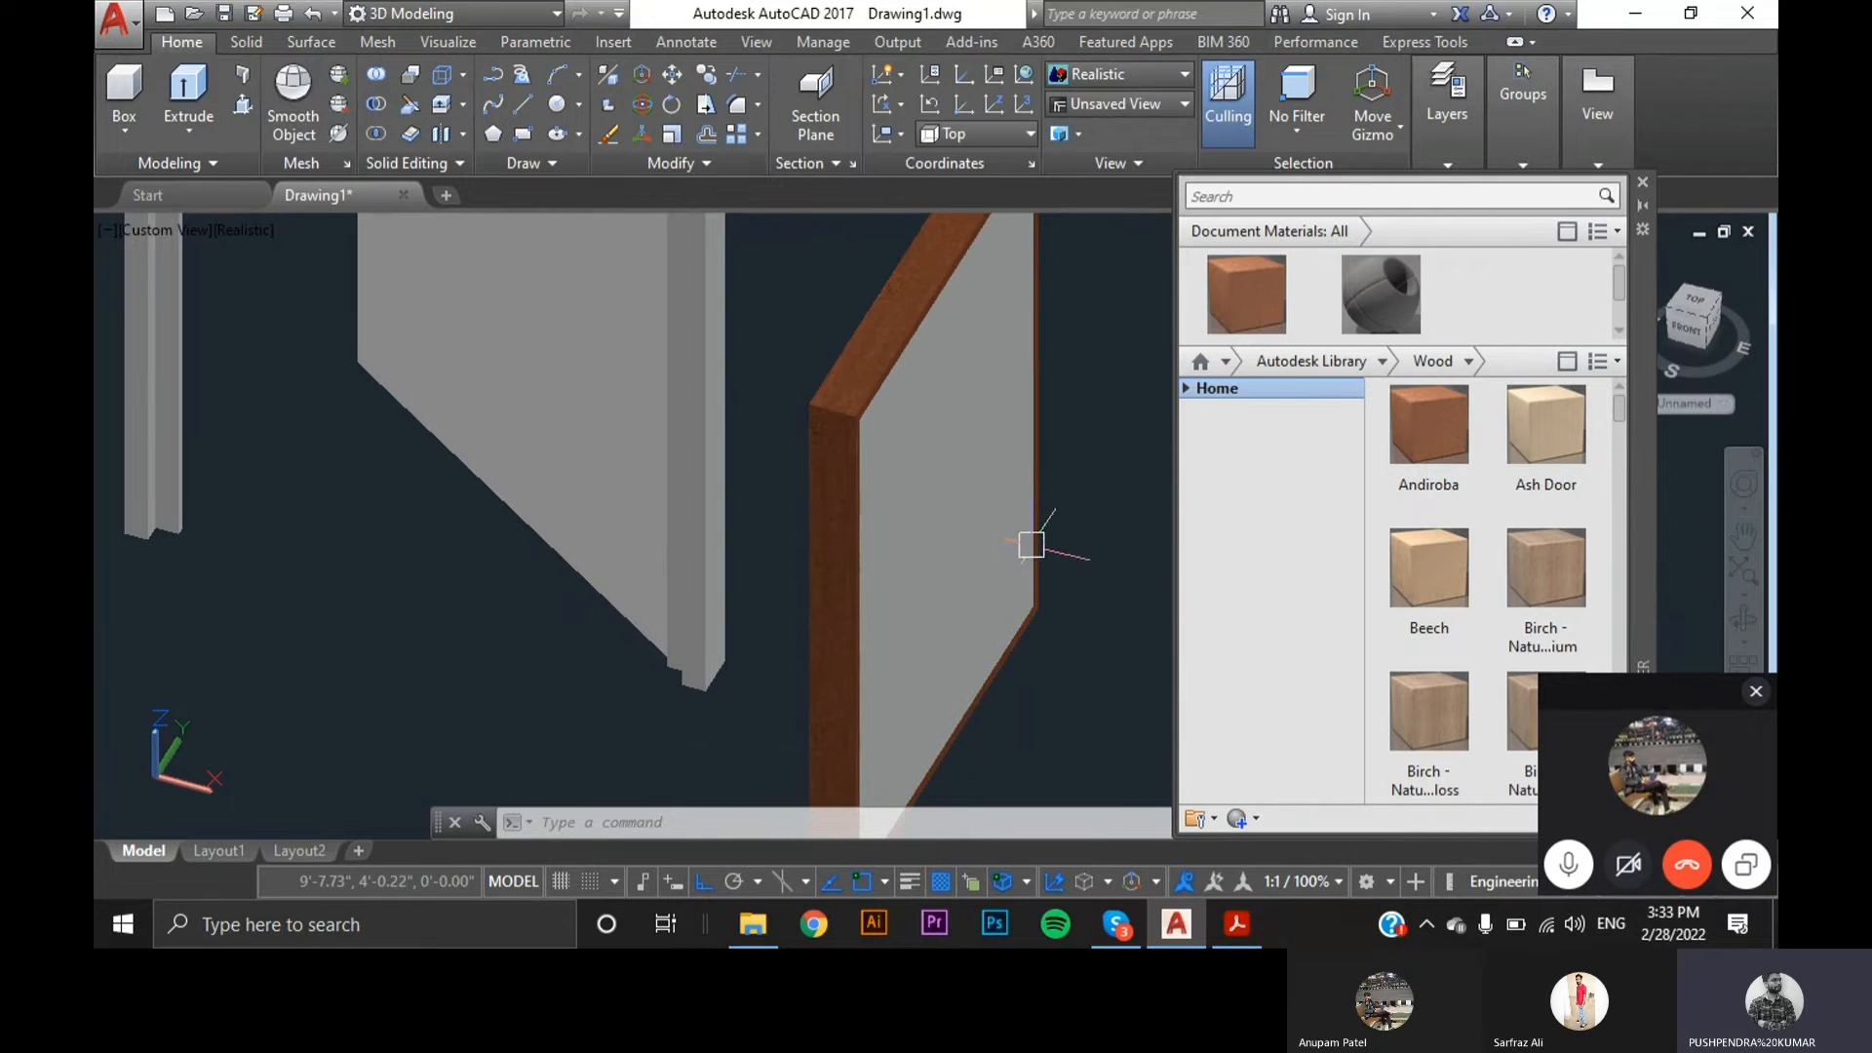
# - Switch the Autodesk Library to the Glass category and apply Clear - White to the panel inside the frame
pyautogui.click(1383, 366)
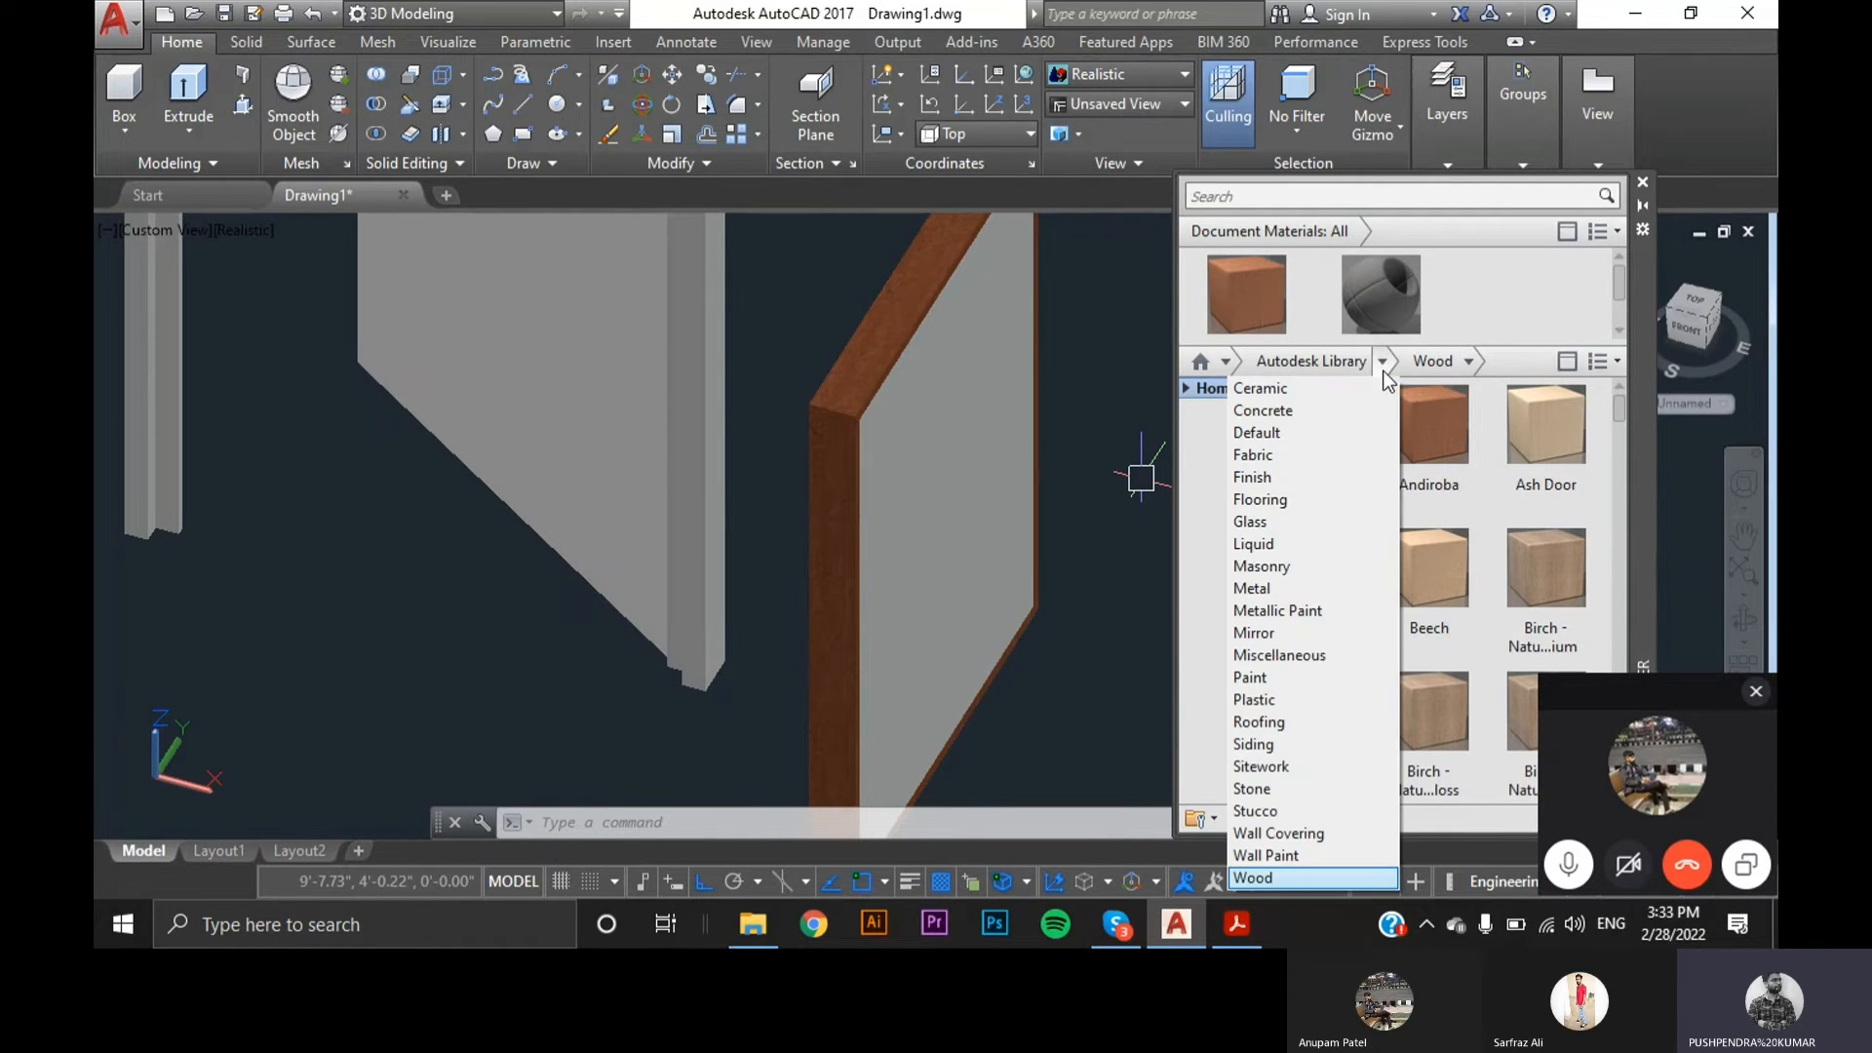
pyautogui.click(1251, 522)
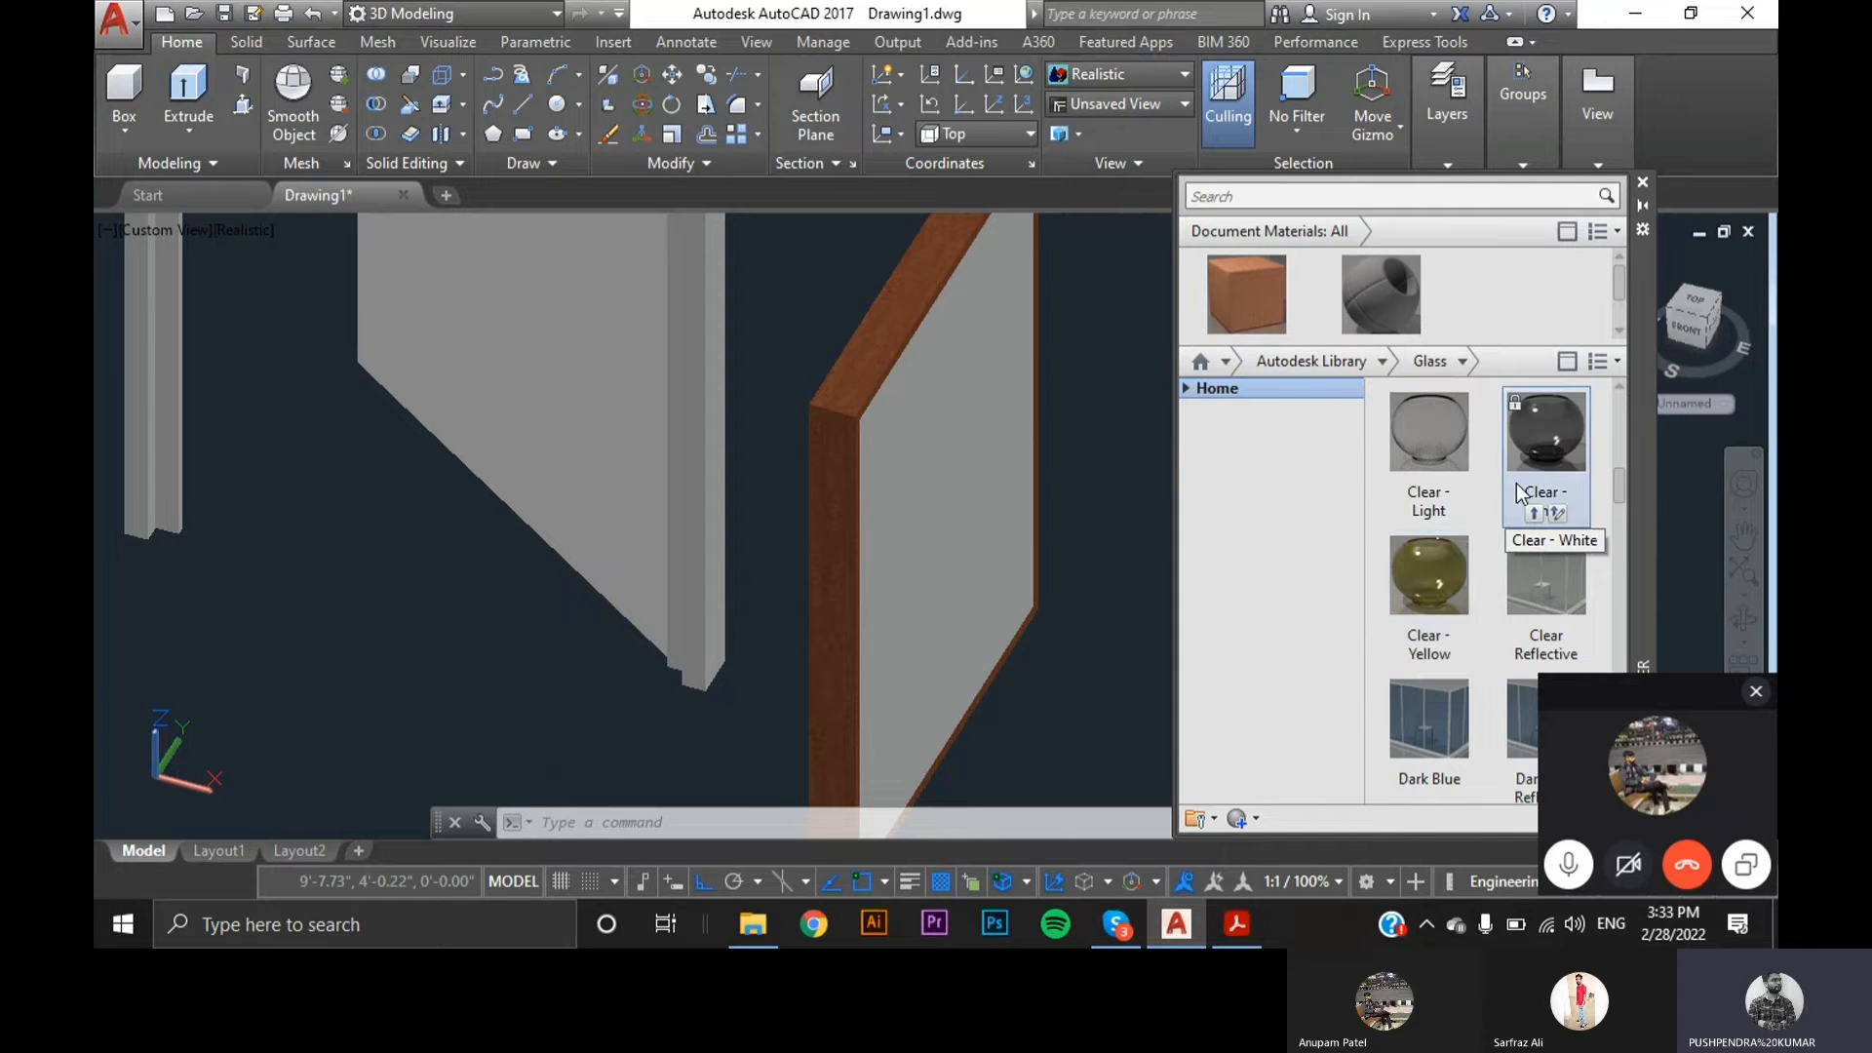
pyautogui.moveTo(1539, 459); pyautogui.dragTo(903, 436)
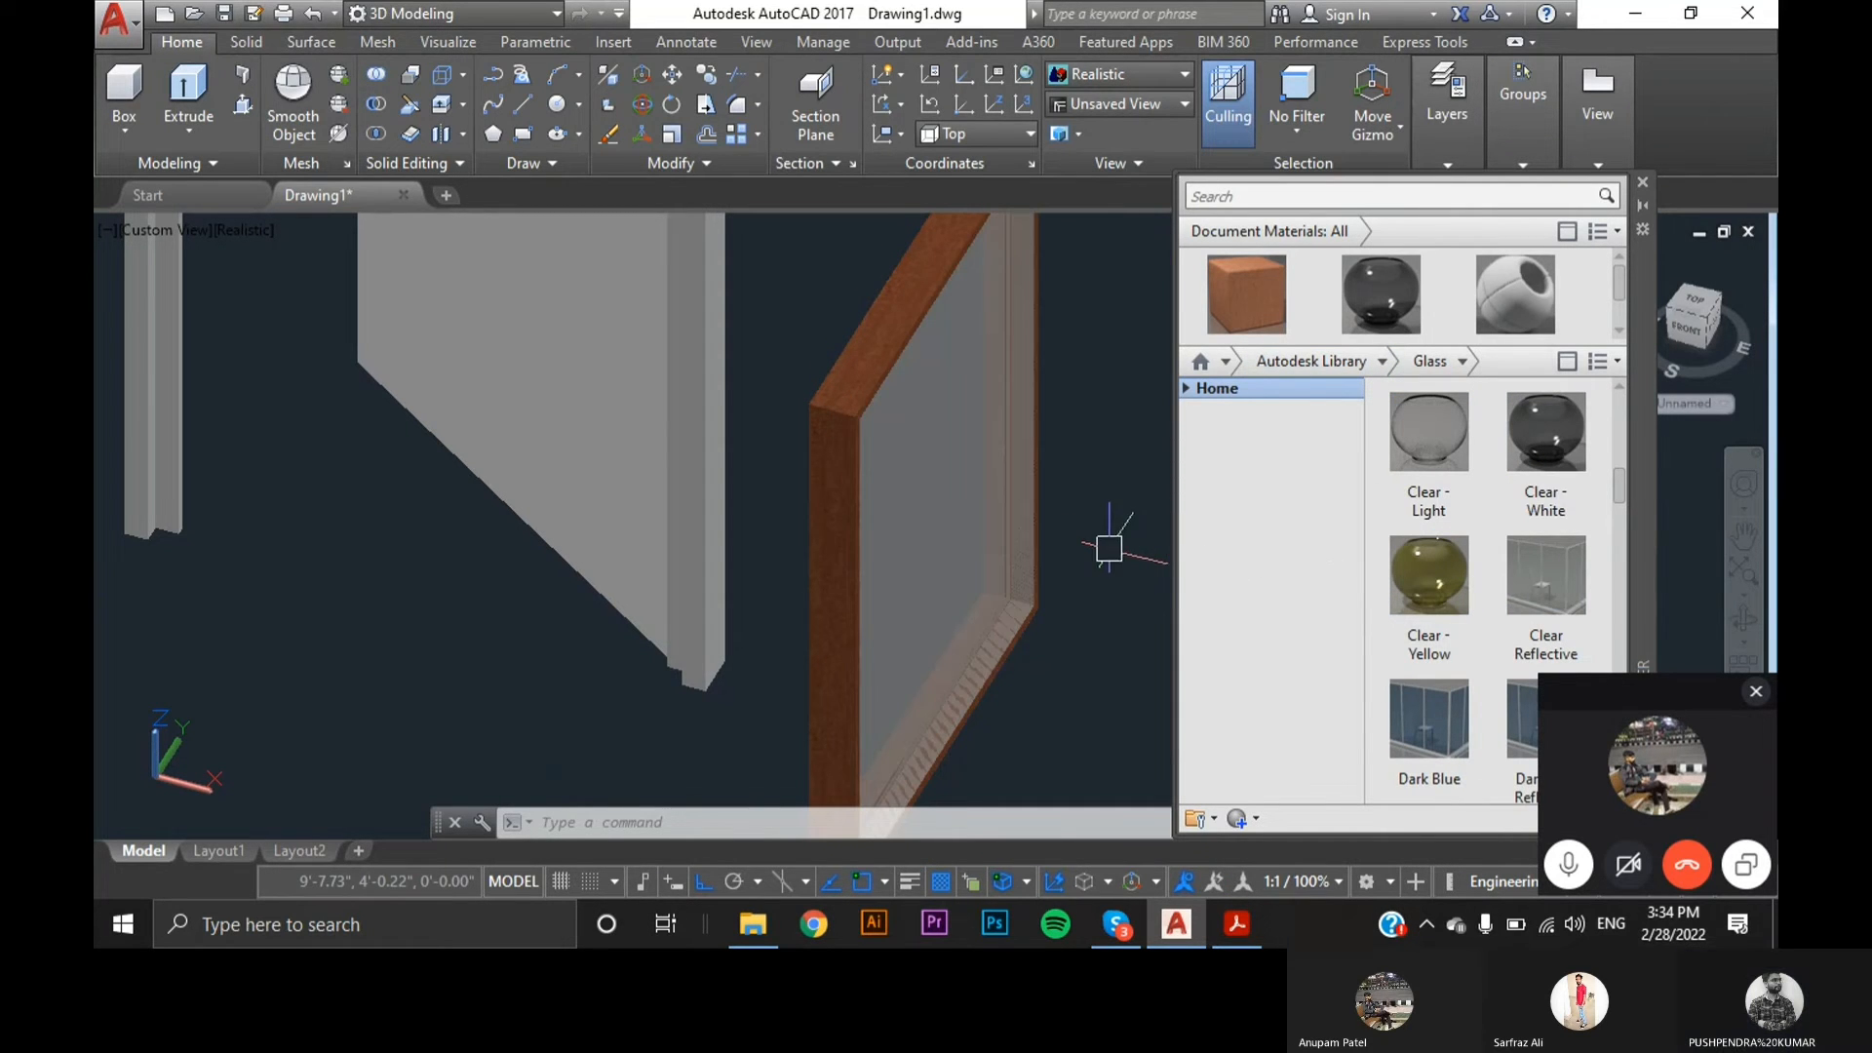
# - Replace the panel's material with Clear - Green glass and close the materials browser
pyautogui.scroll(2, 1484, 571)
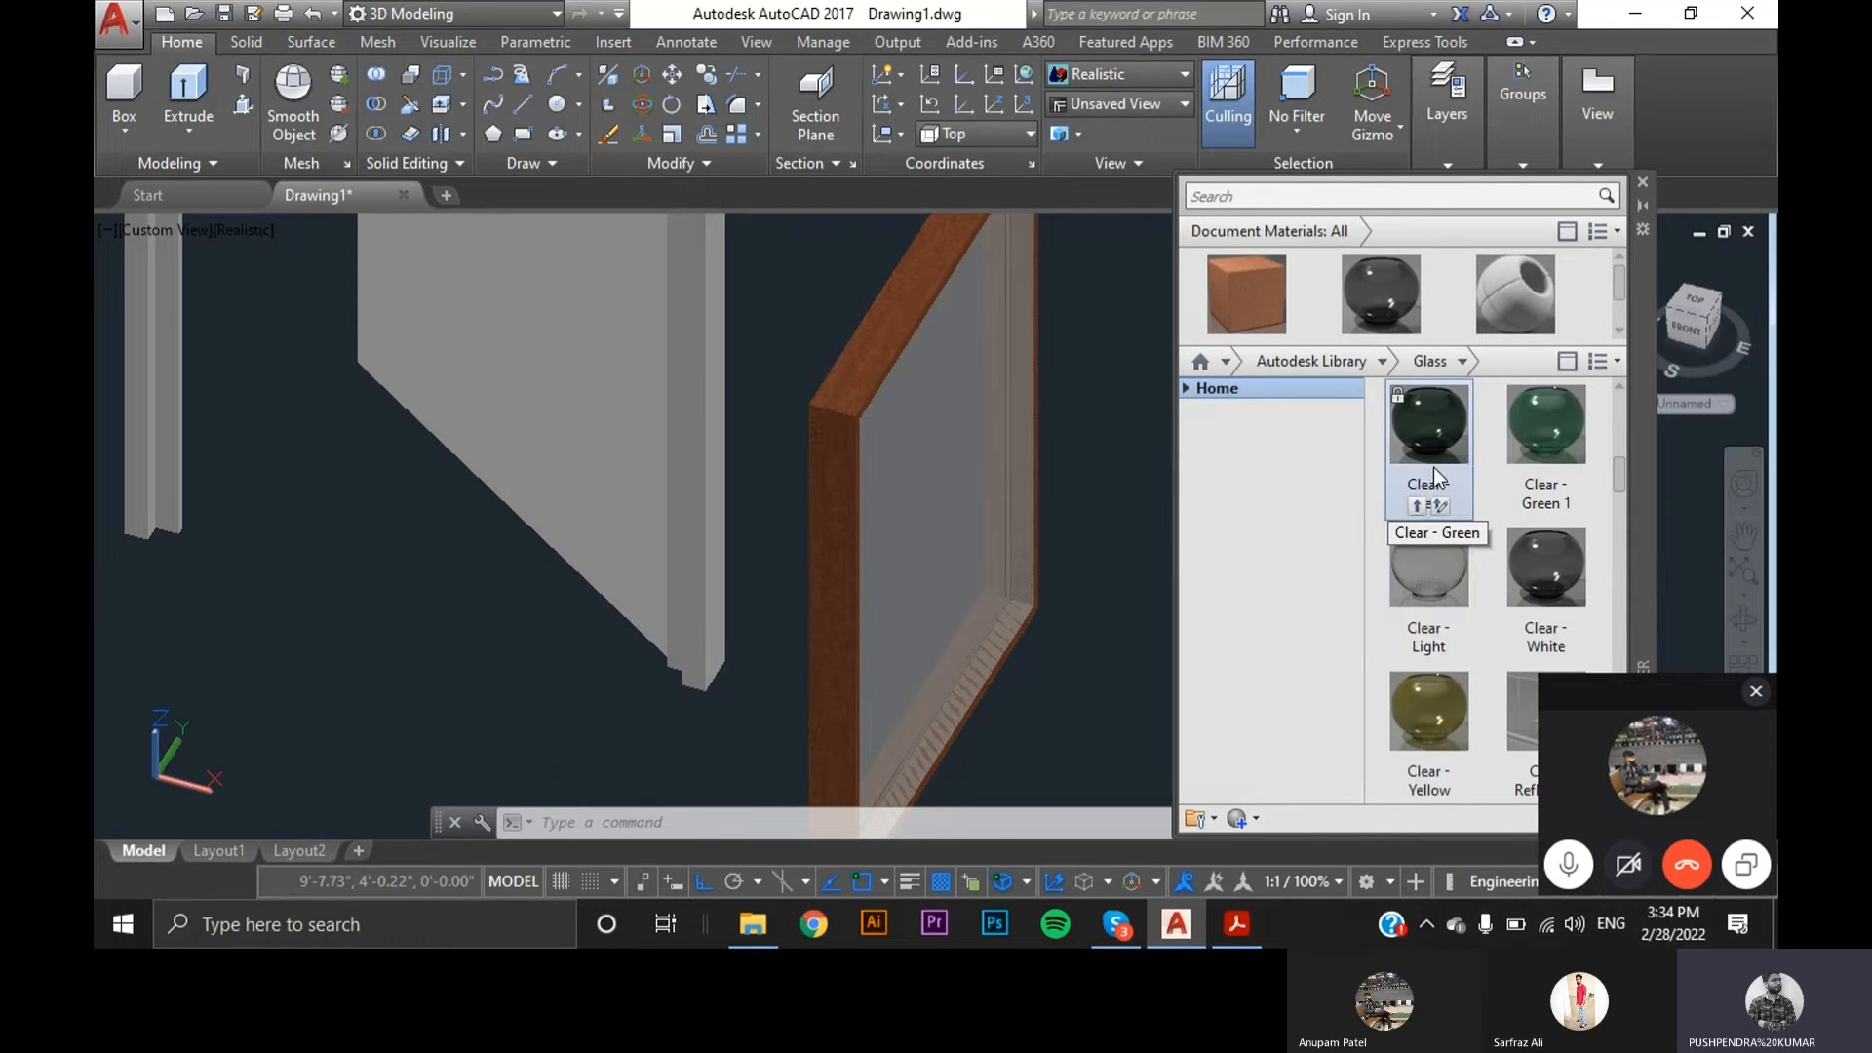
pyautogui.moveTo(1433, 448); pyautogui.dragTo(976, 510)
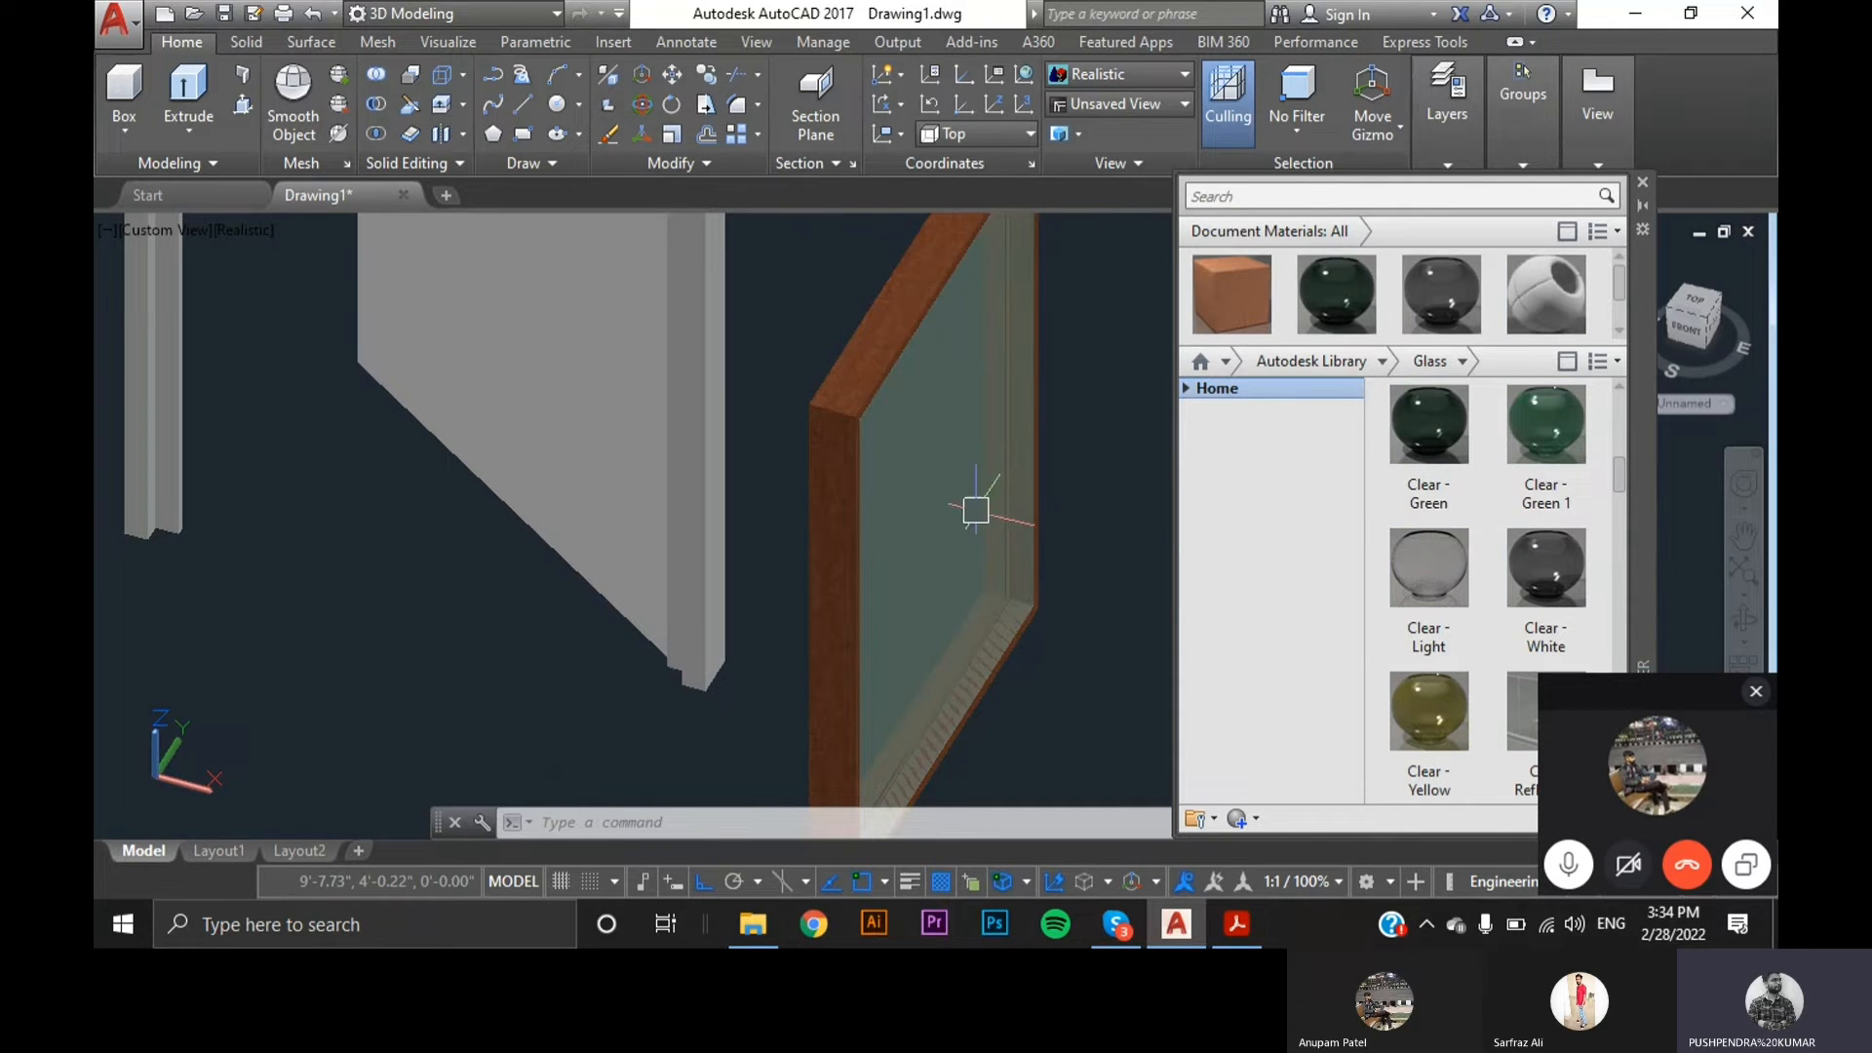
pyautogui.click(1644, 184)
pyautogui.scroll(-3, 1151, 563)
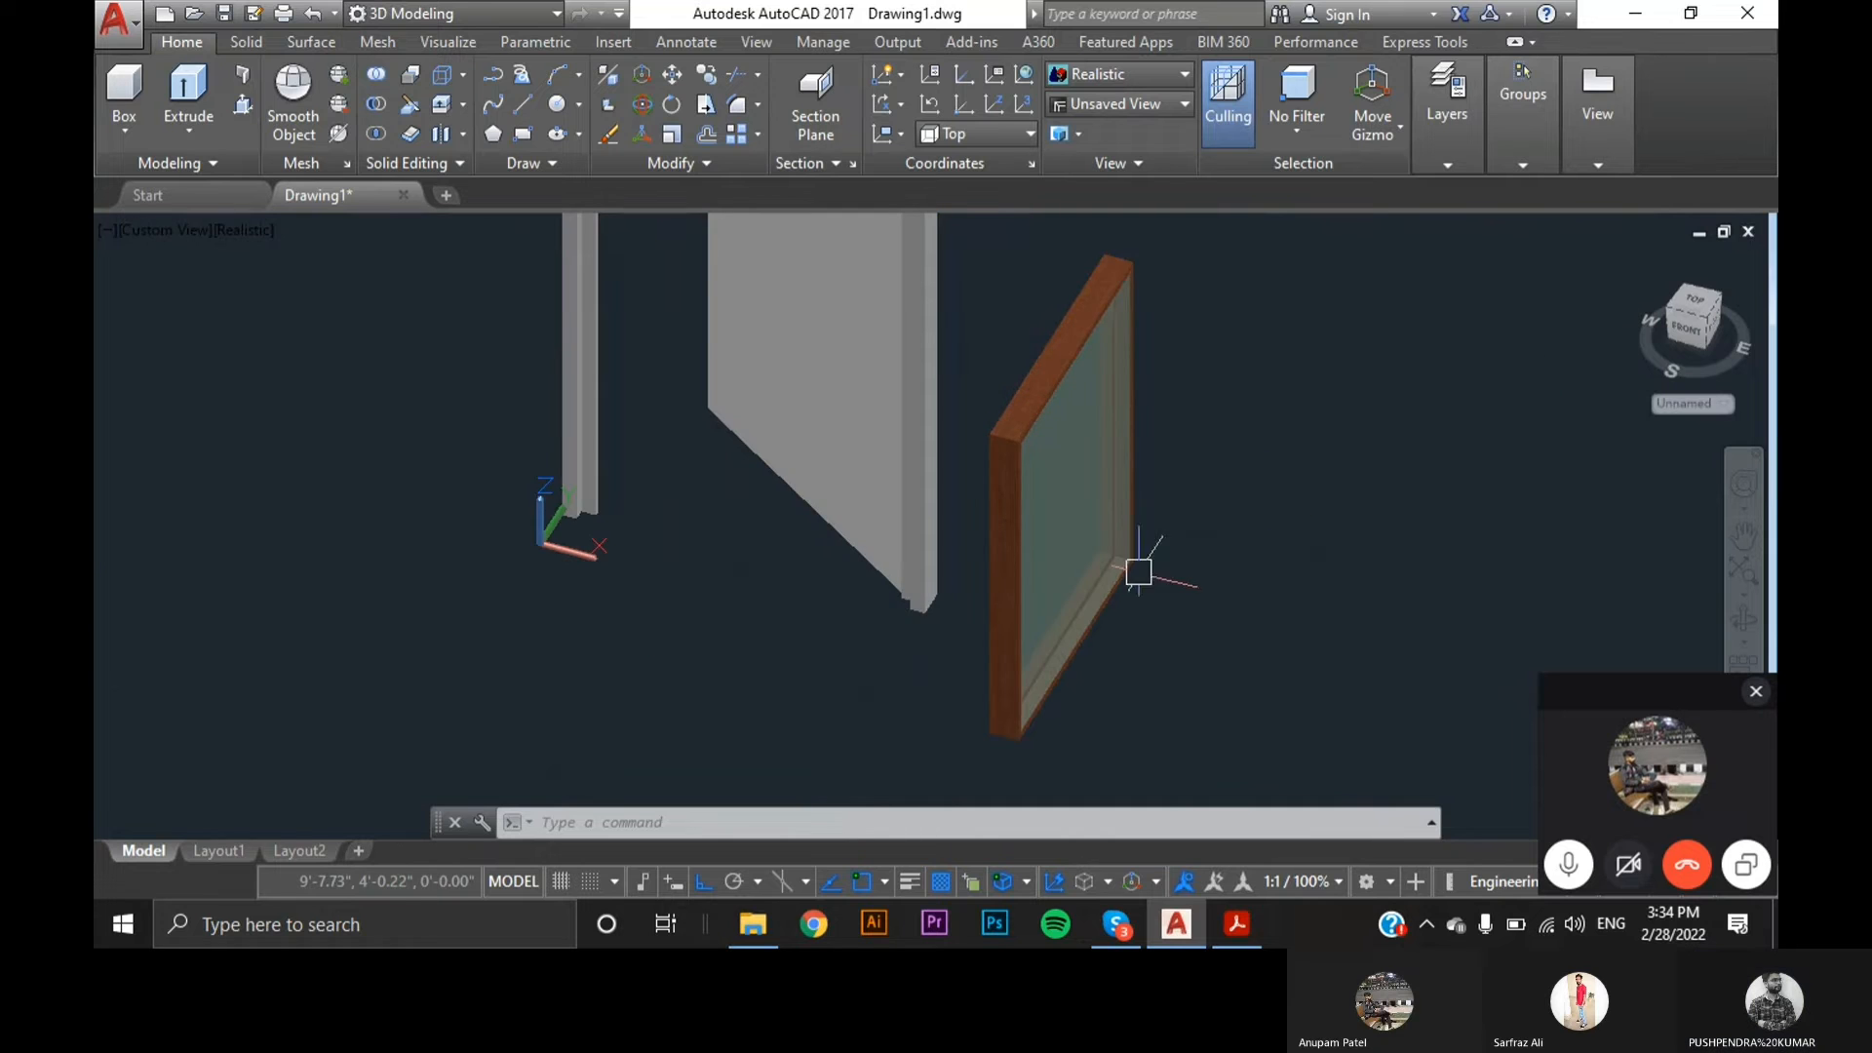
pyautogui.scroll(5, 1156, 526)
pyautogui.scroll(3, 1167, 501)
pyautogui.scroll(-6, 1168, 501)
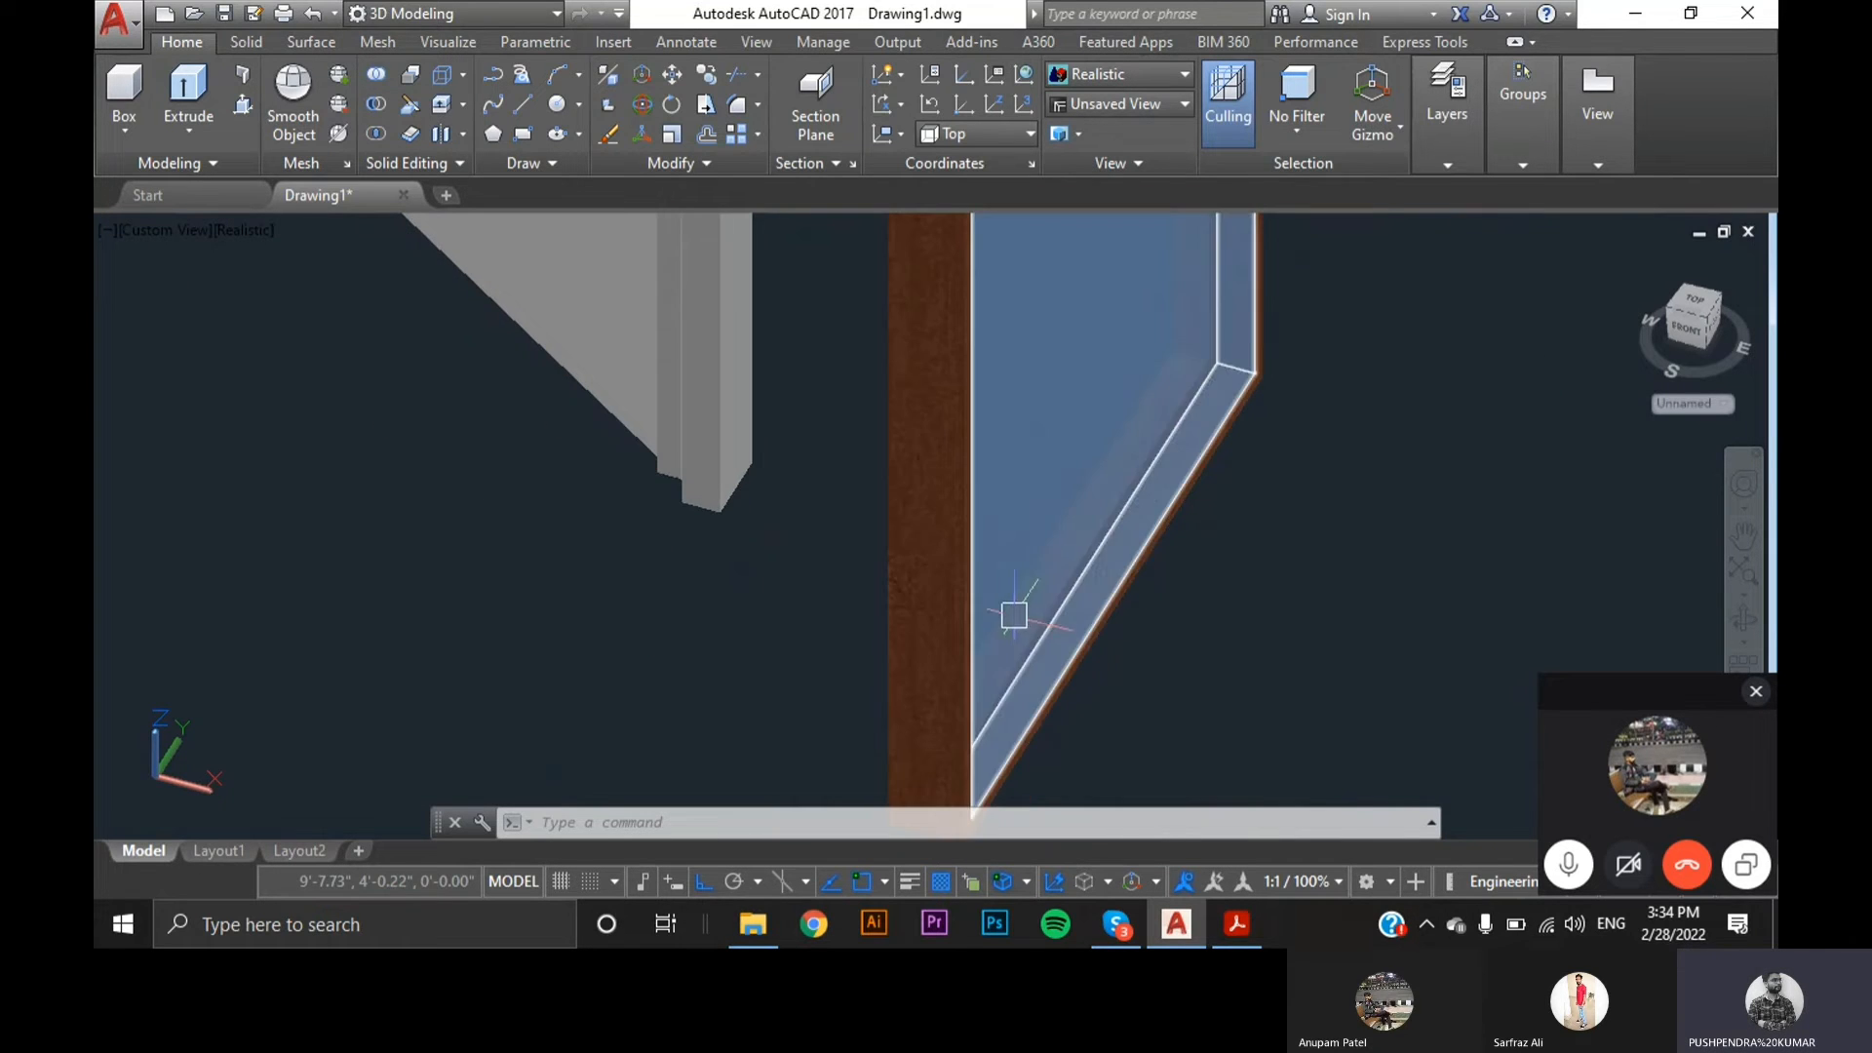
pyautogui.moveTo(1199, 597); pyautogui.dragTo(1174, 531, button='middle')
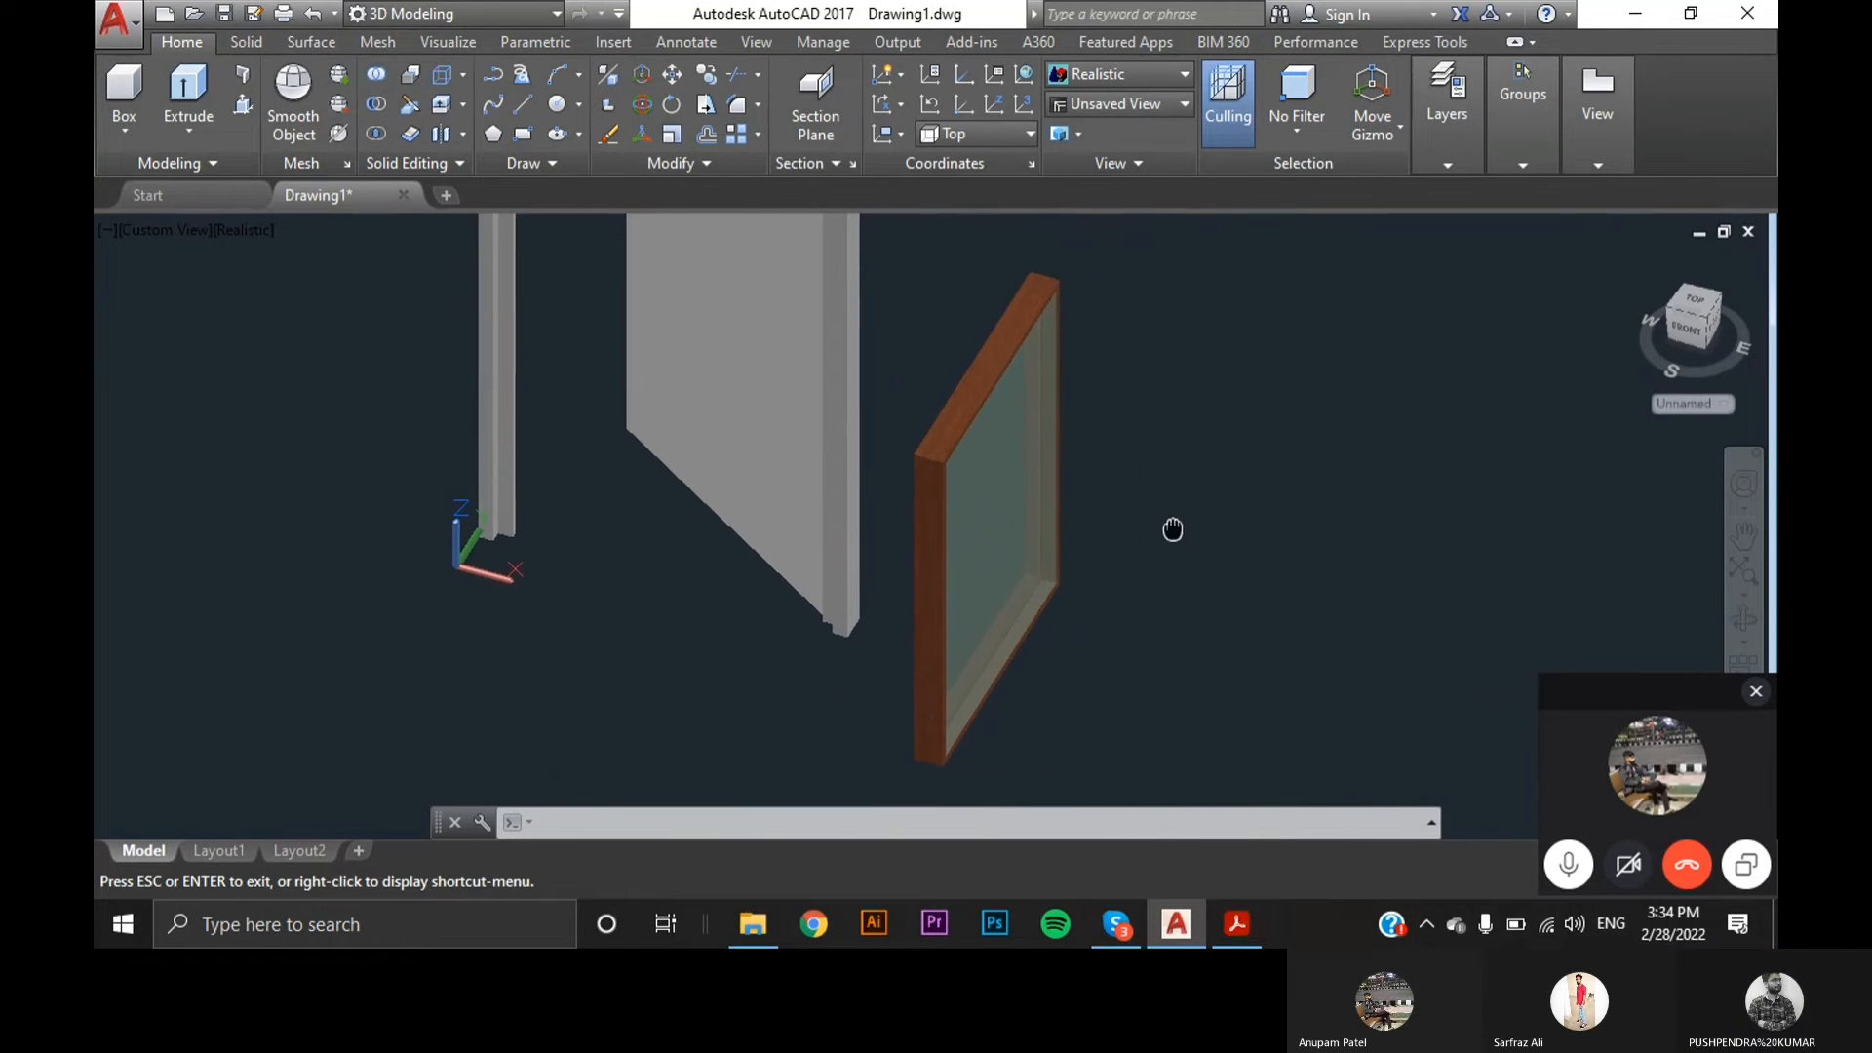
# - Examine the window frame's wood and glass materials and its corner profile, along with the open door in its frame
pyautogui.scroll(5, 1141, 541)
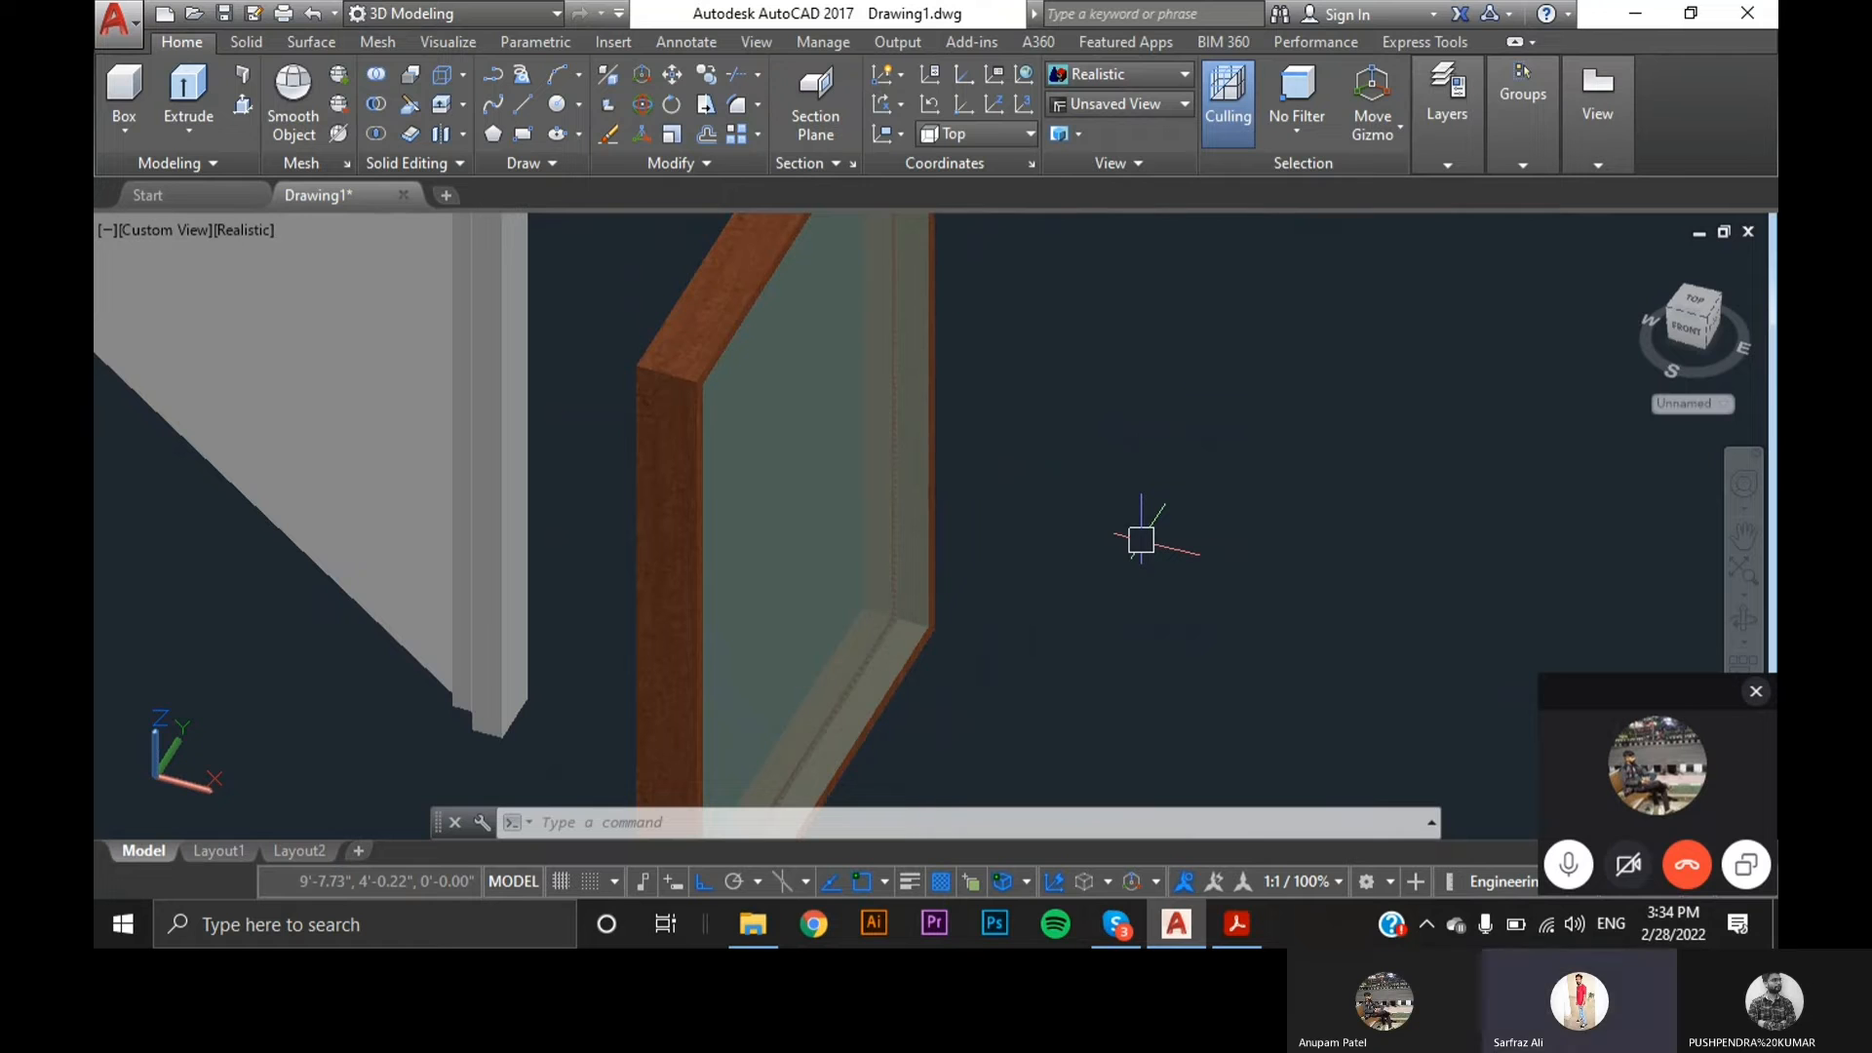
pyautogui.moveTo(1141, 540); pyautogui.dragTo(1245, 552, button='middle')
pyautogui.scroll(-5, 1169, 612)
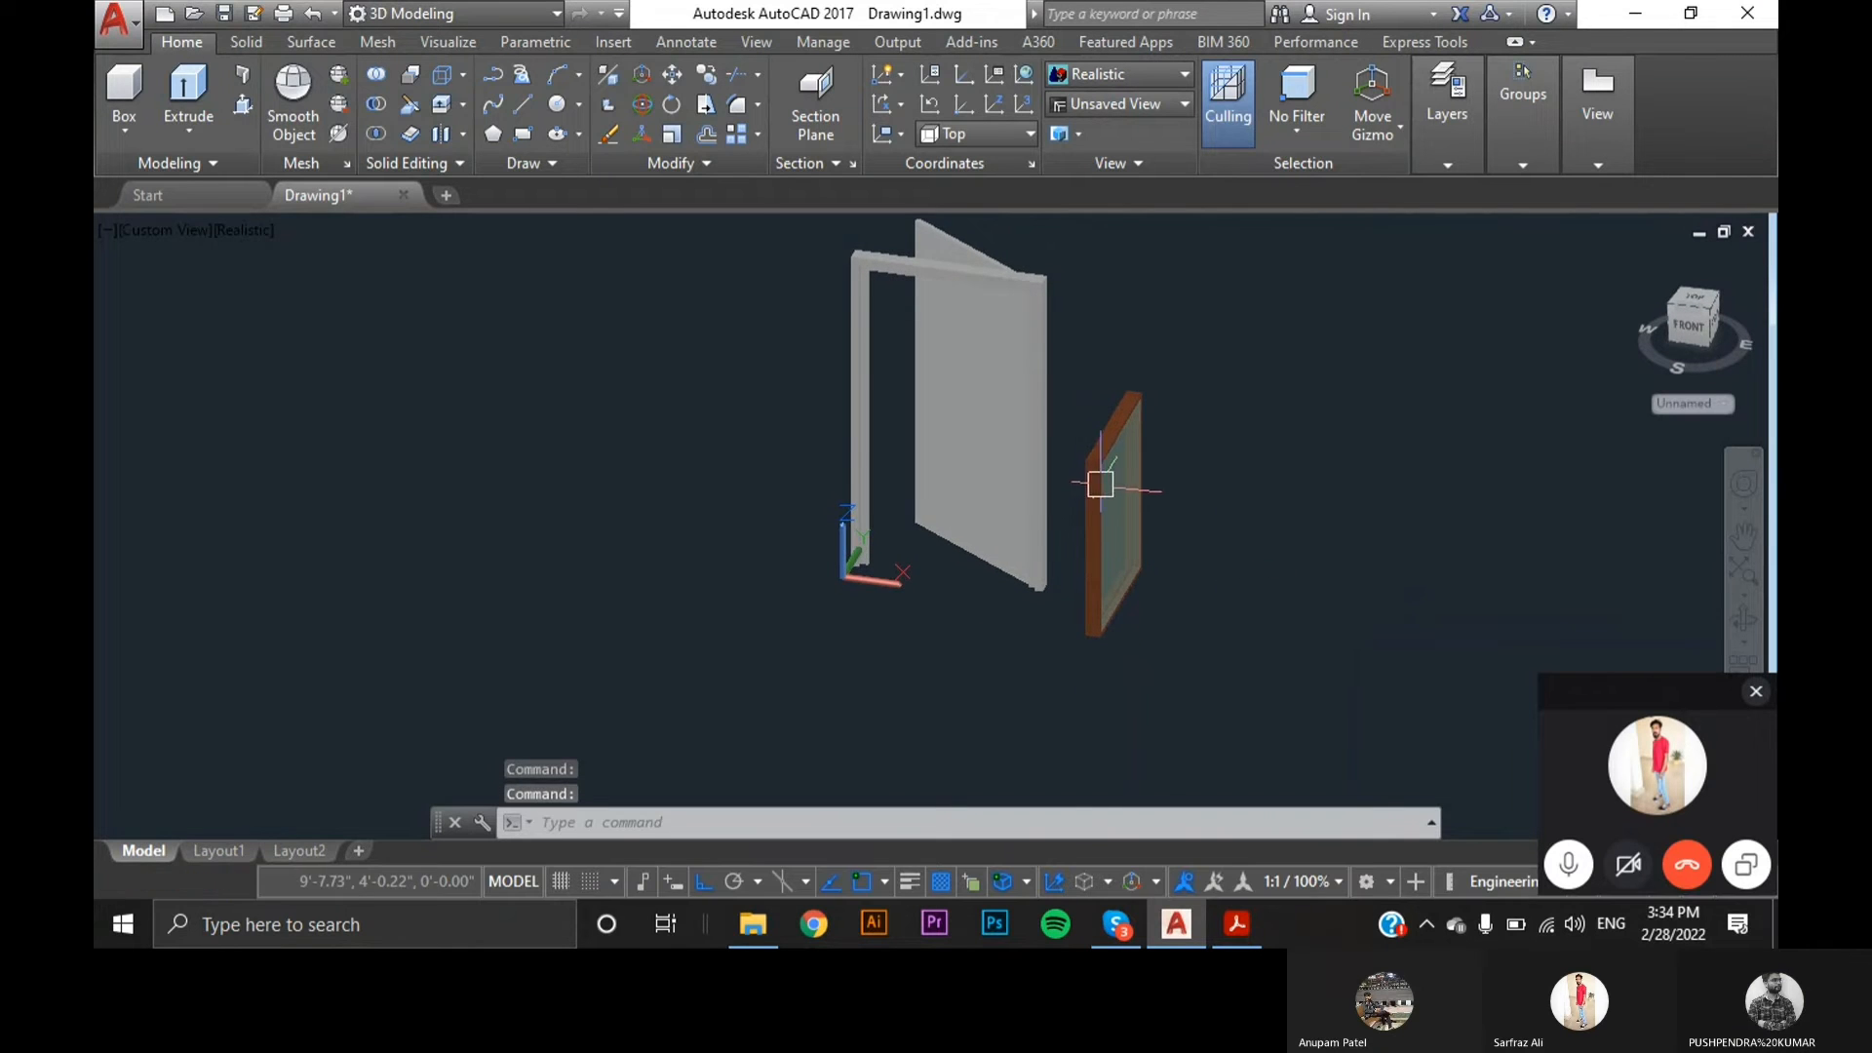
pyautogui.scroll(5, 1099, 481)
pyautogui.scroll(3, 1258, 615)
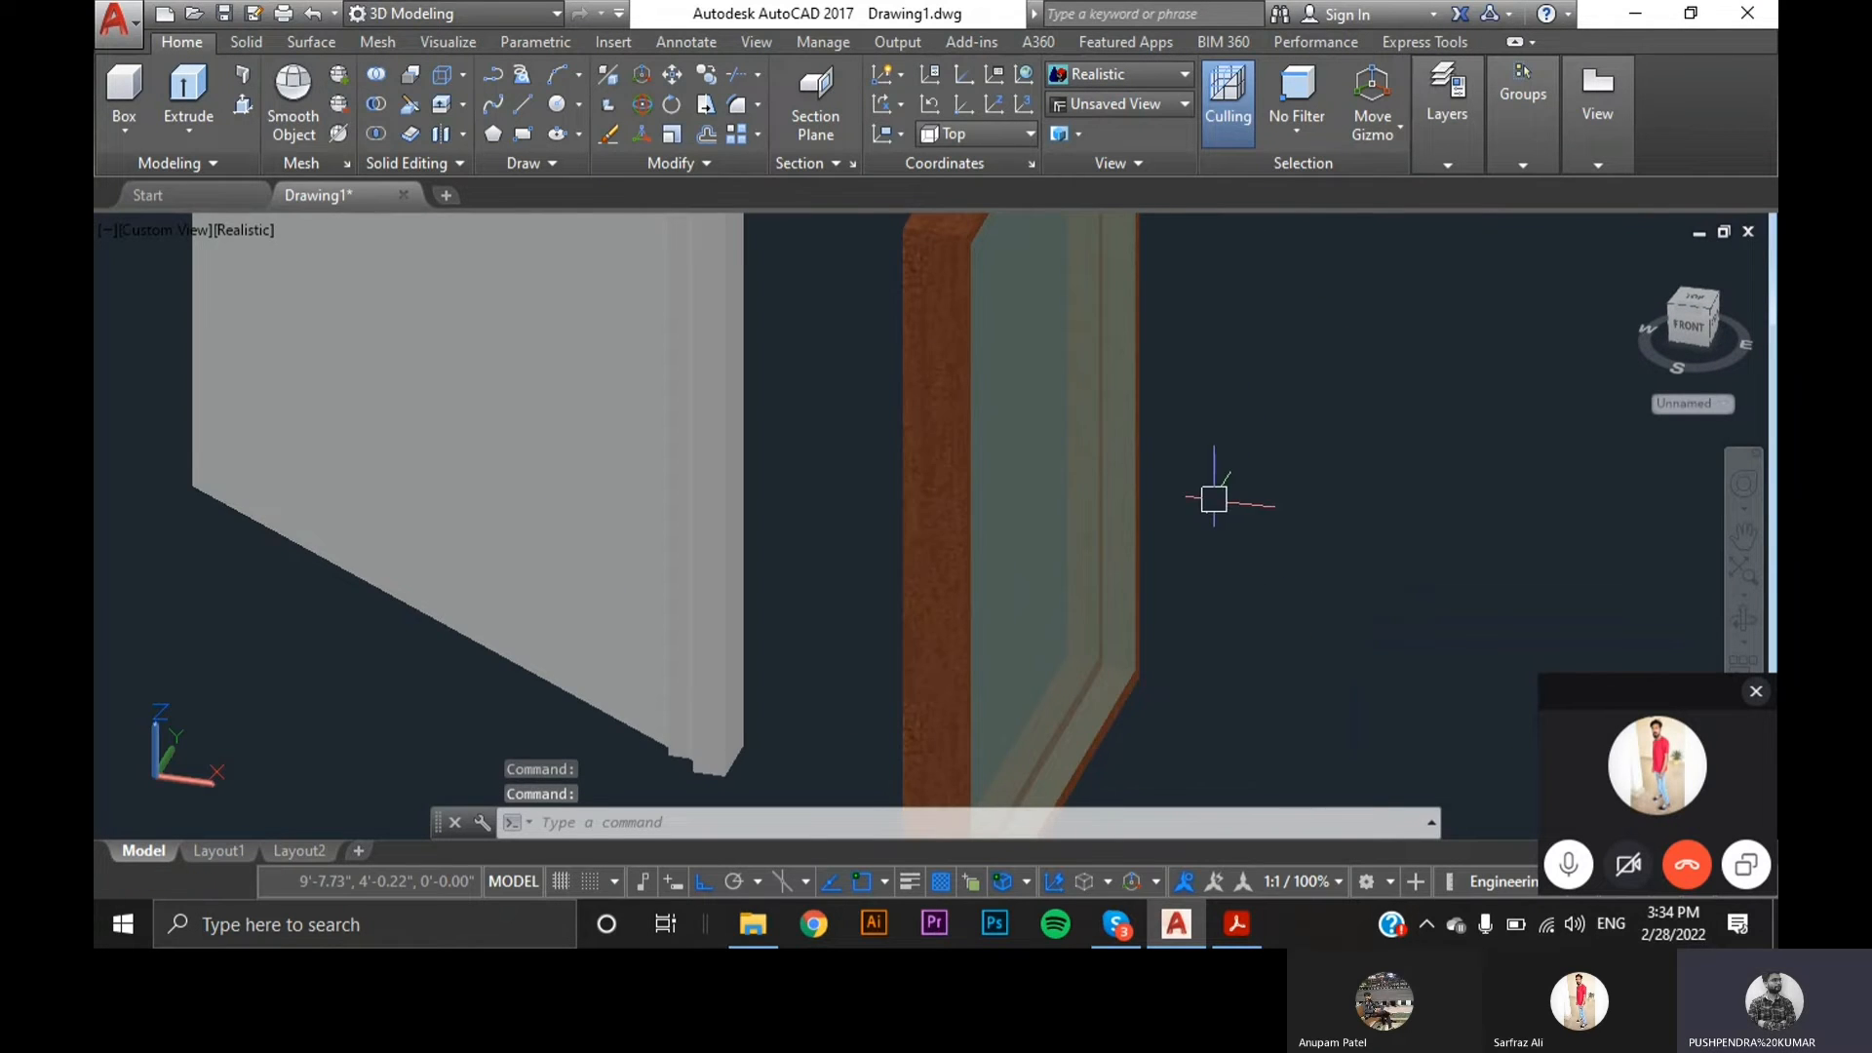
pyautogui.scroll(-4, 1214, 500)
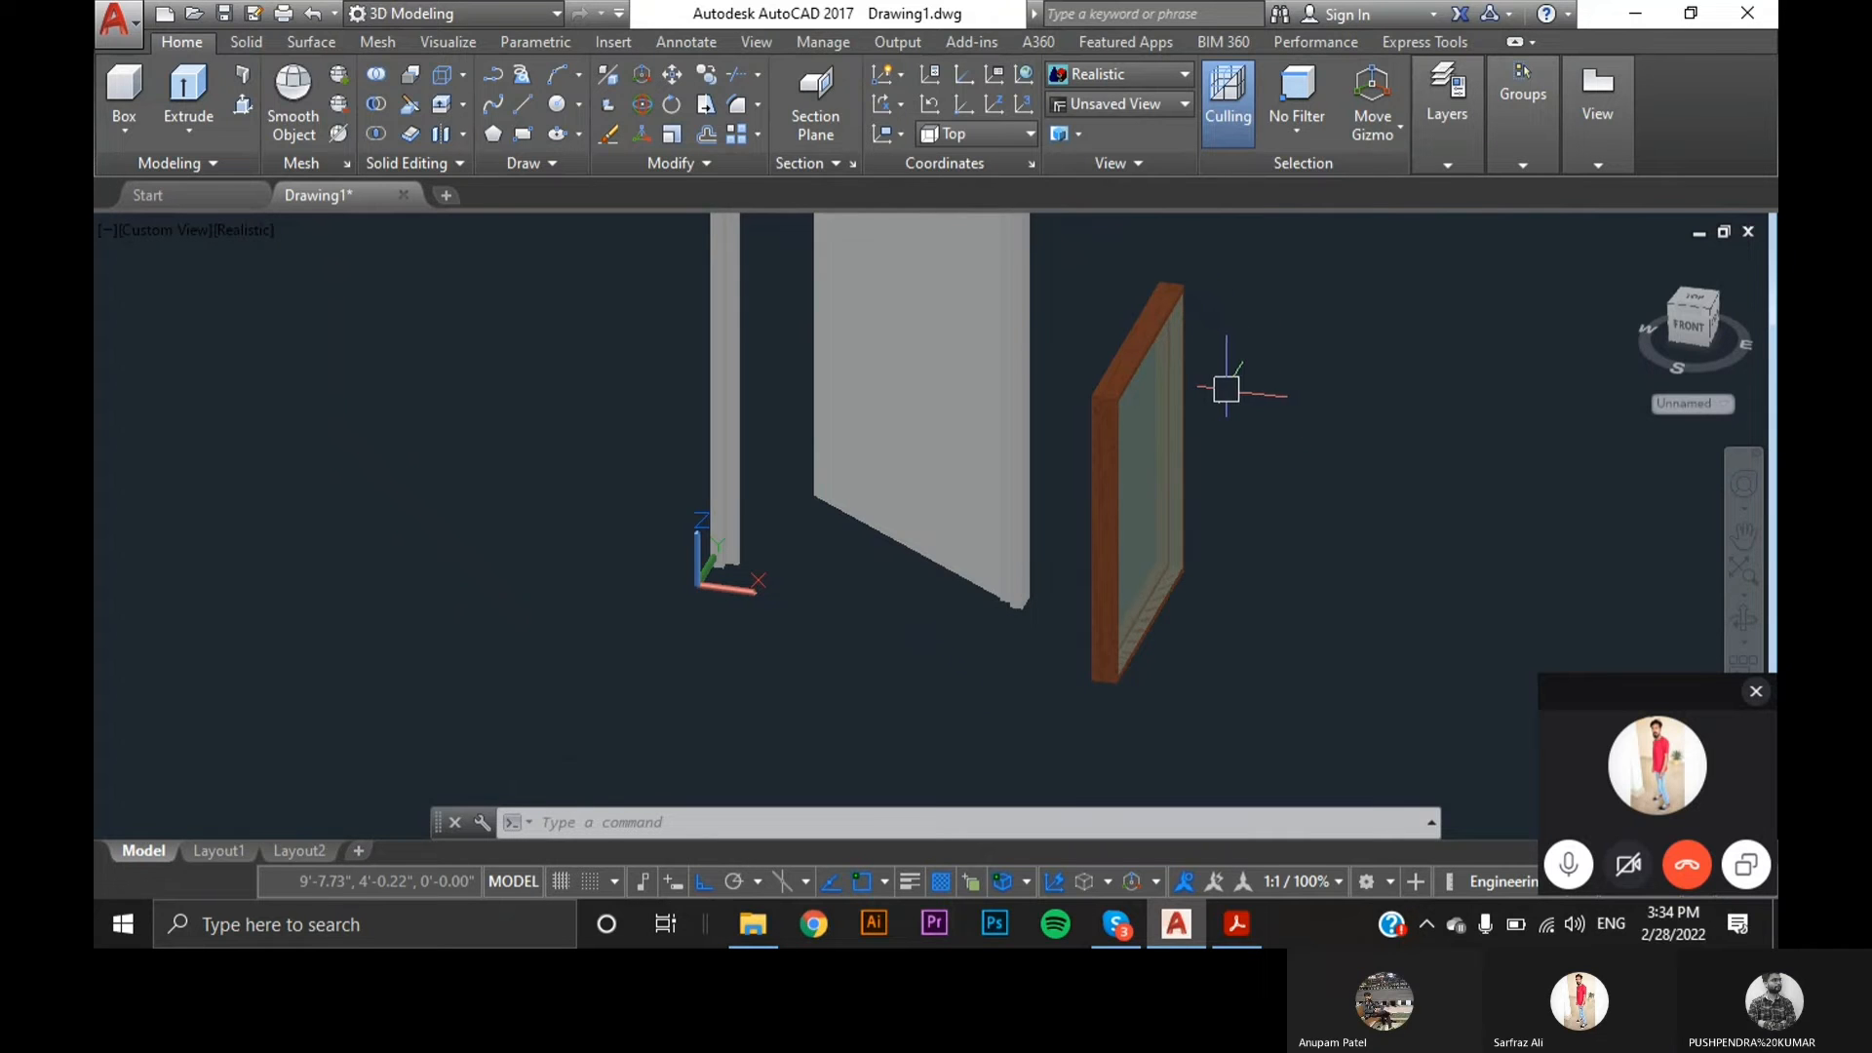
pyautogui.scroll(3, 1167, 259)
pyautogui.scroll(-4, 1211, 409)
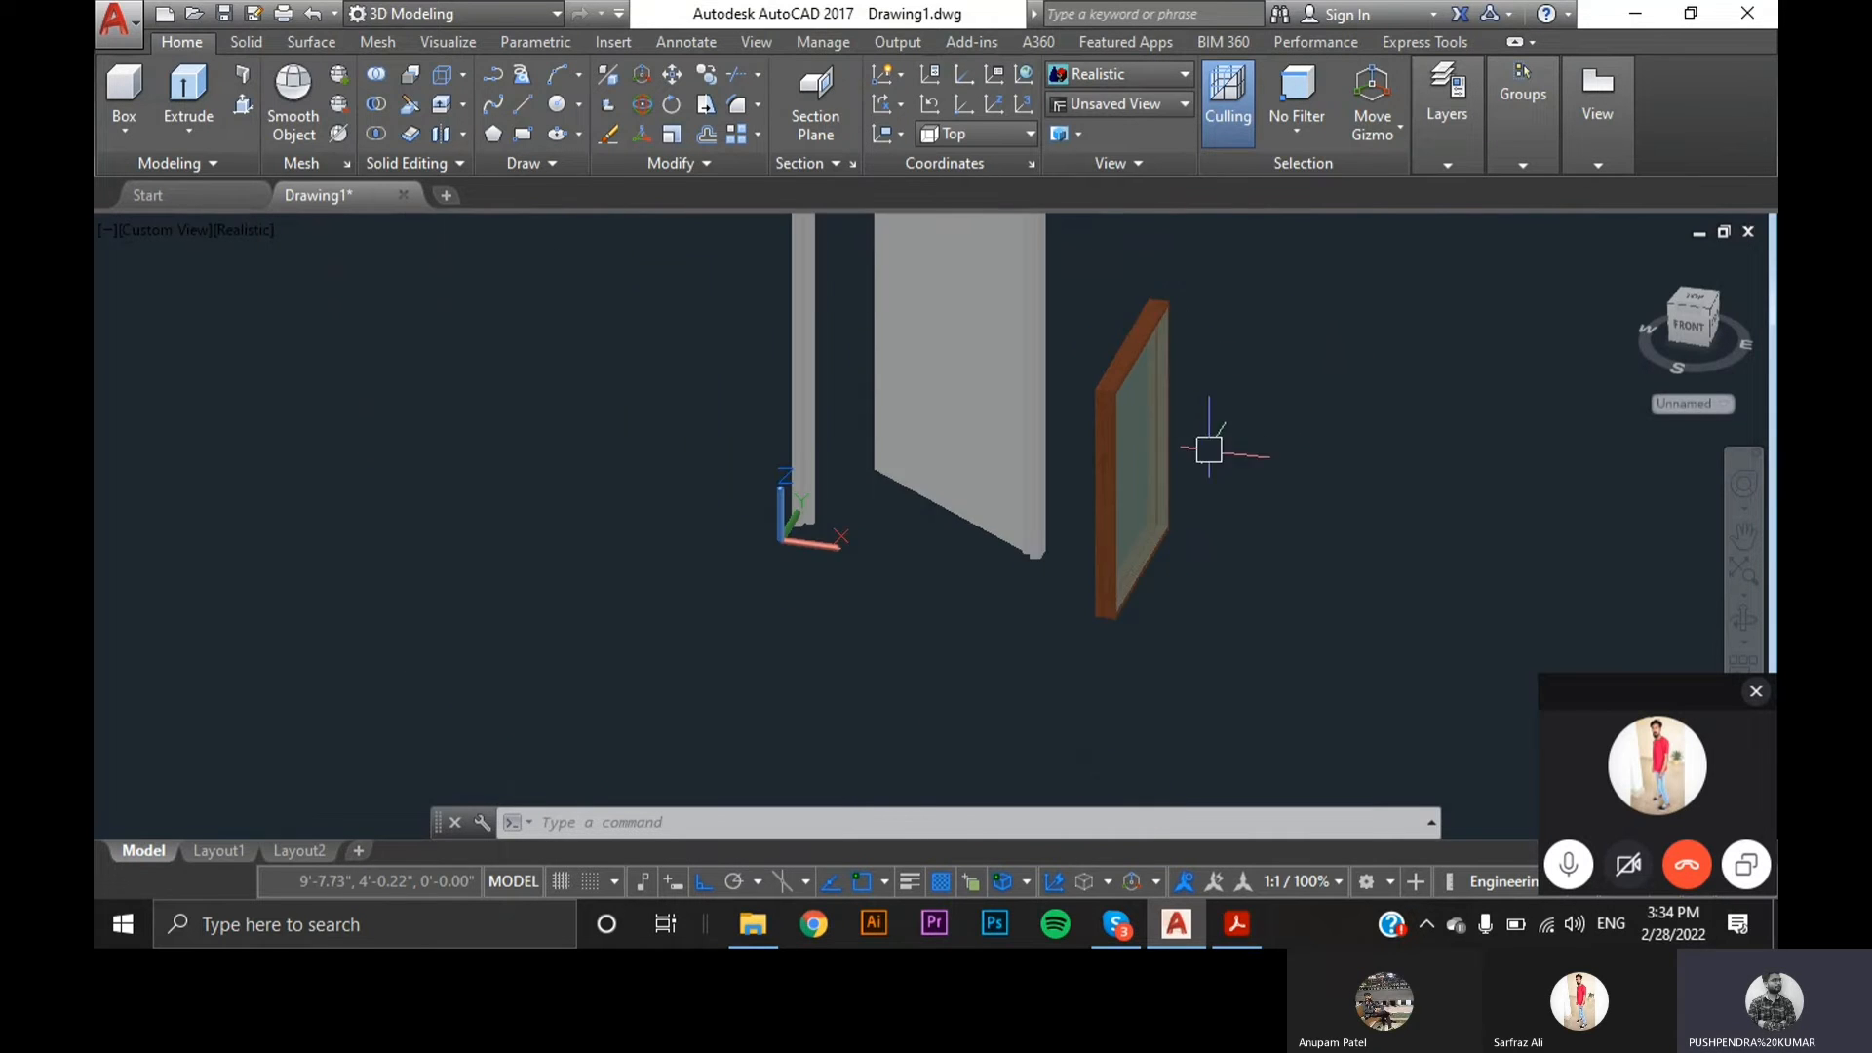
pyautogui.scroll(5, 1210, 449)
pyautogui.scroll(-3, 1136, 497)
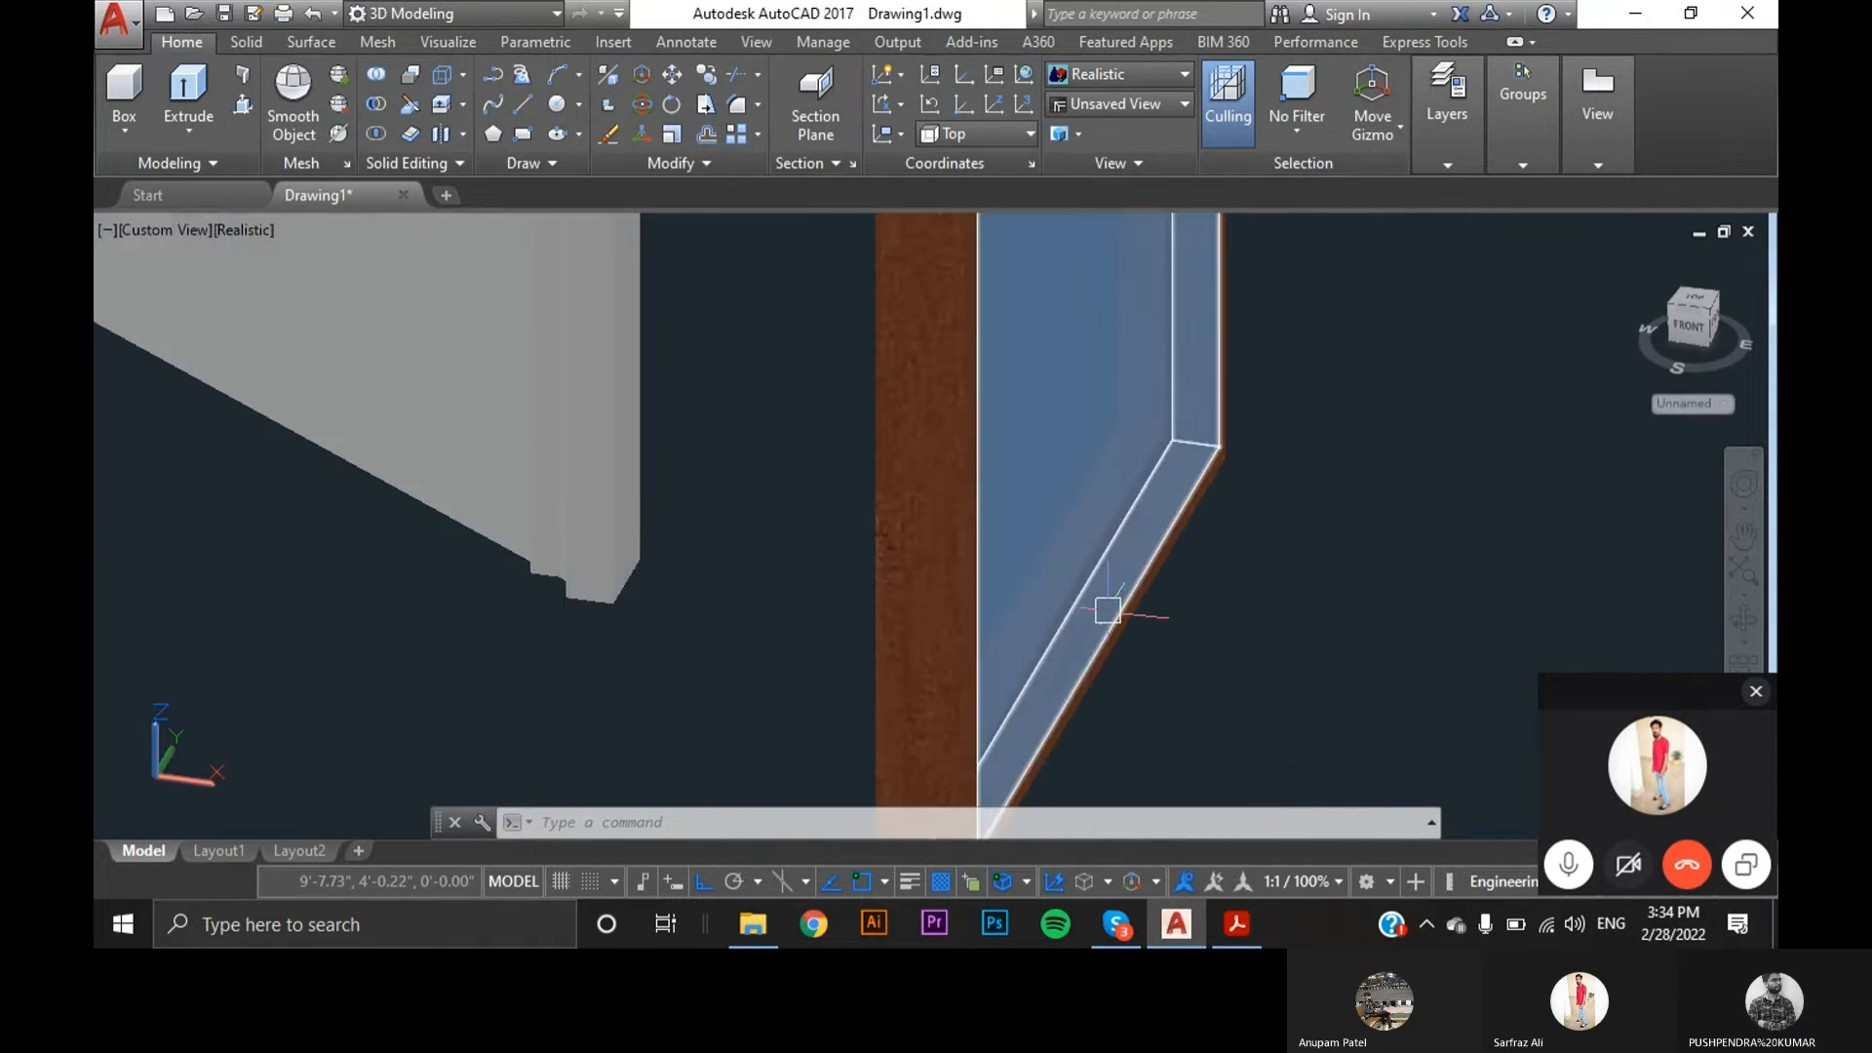
pyautogui.scroll(-3, 1107, 610)
pyautogui.moveTo(1237, 434); pyautogui.dragTo(1057, 524, button='middle')
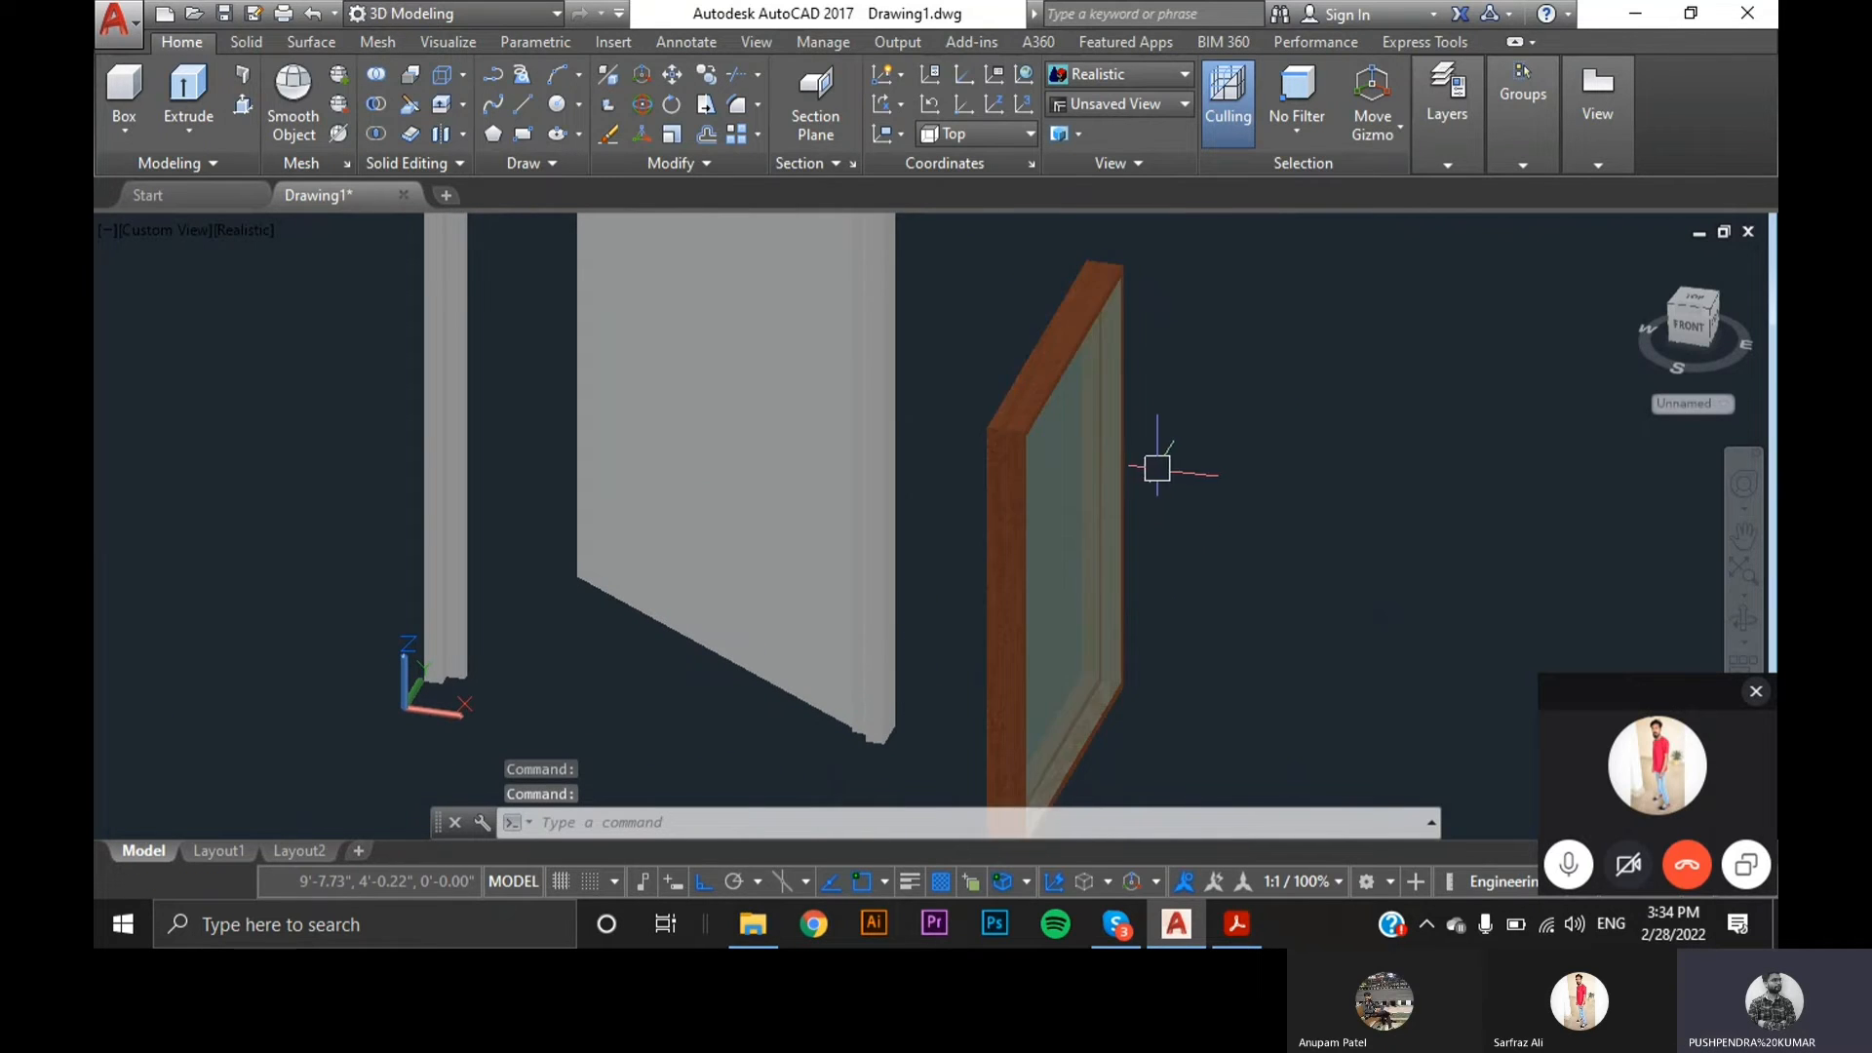
pyautogui.scroll(-3, 1161, 463)
pyautogui.moveTo(886, 476); pyautogui.dragTo(1053, 686, button='middle')
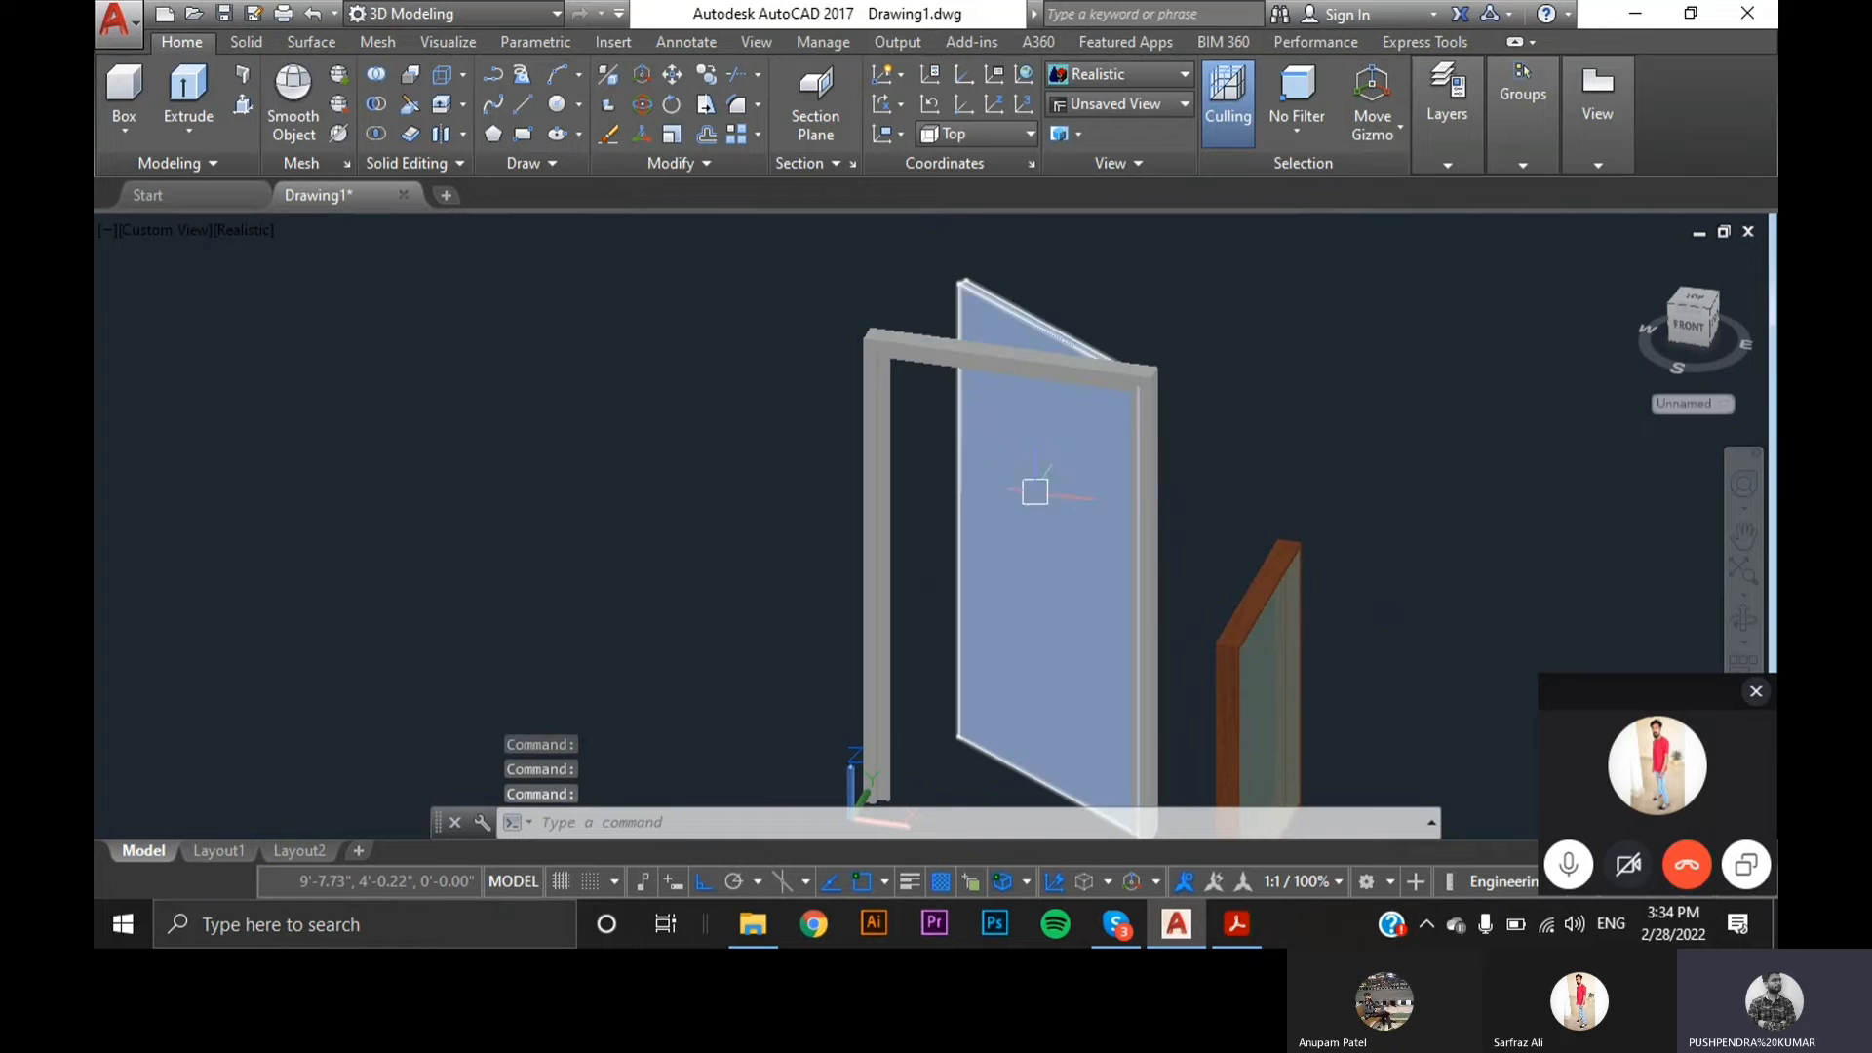
pyautogui.scroll(2, 1048, 541)
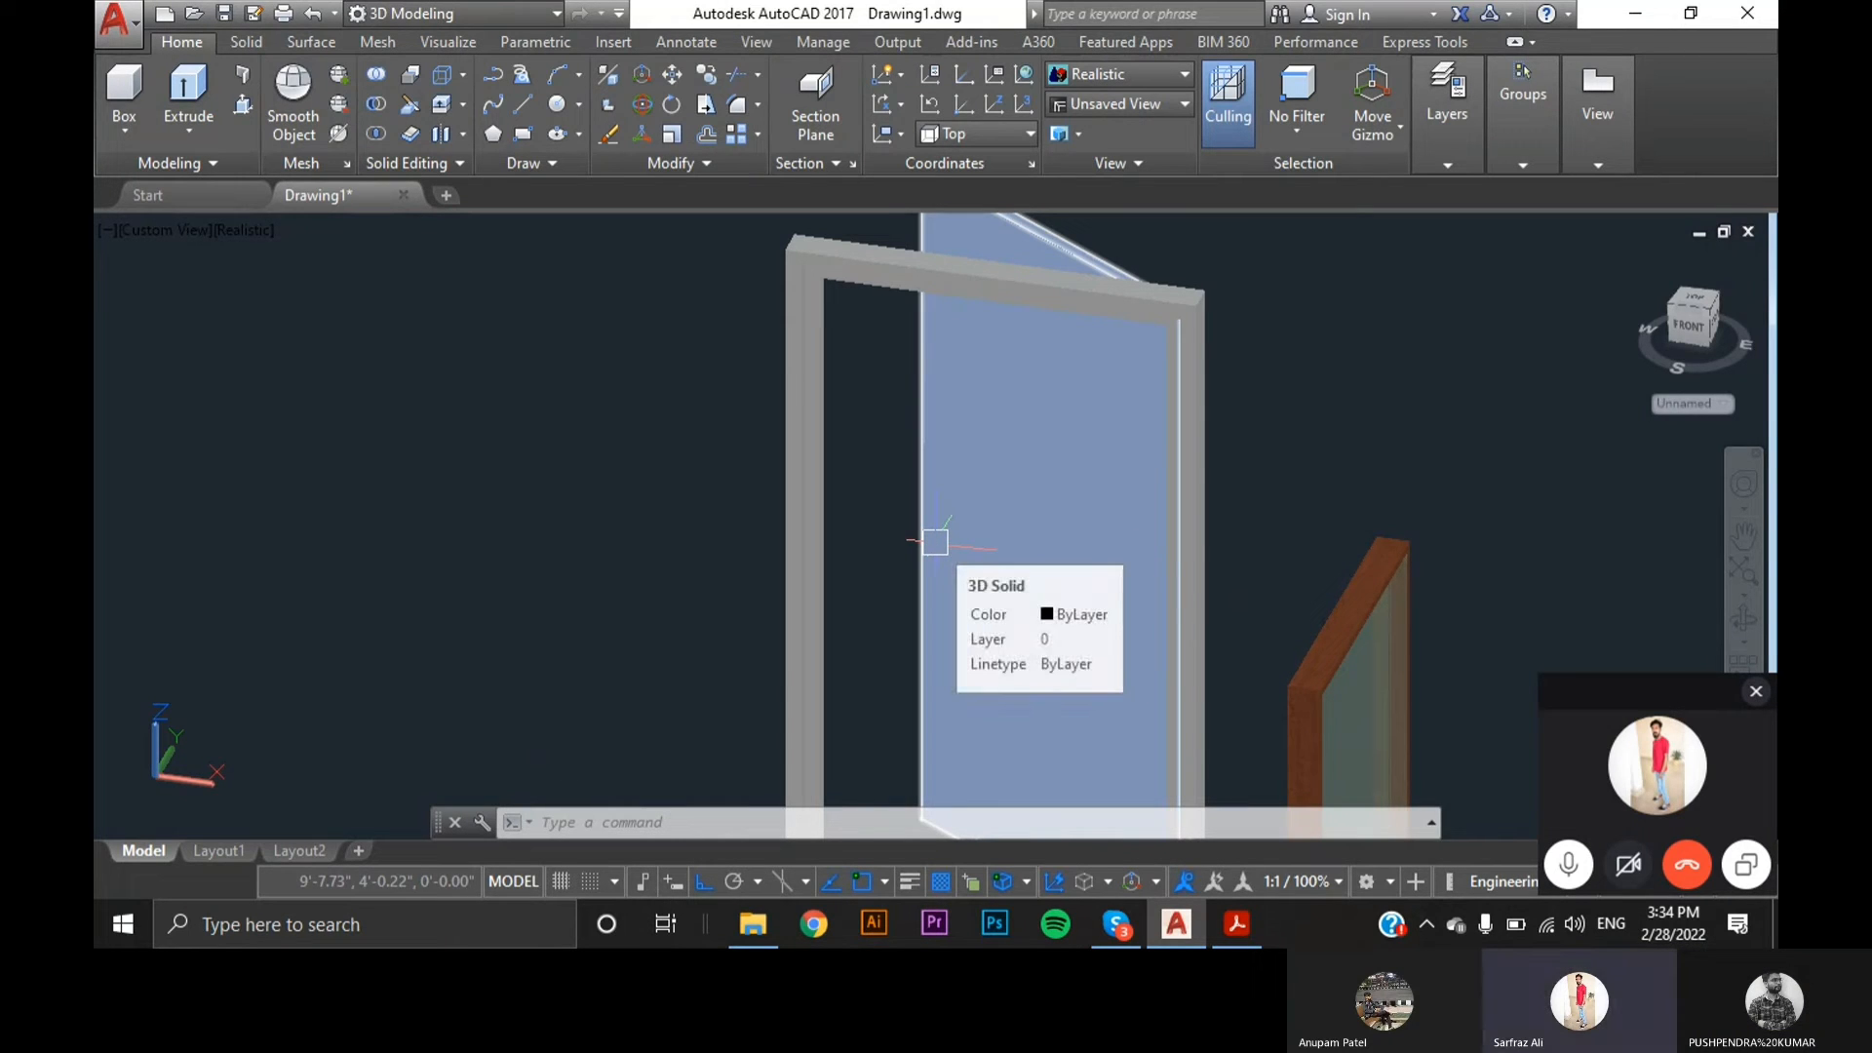
pyautogui.scroll(-2, 1118, 404)
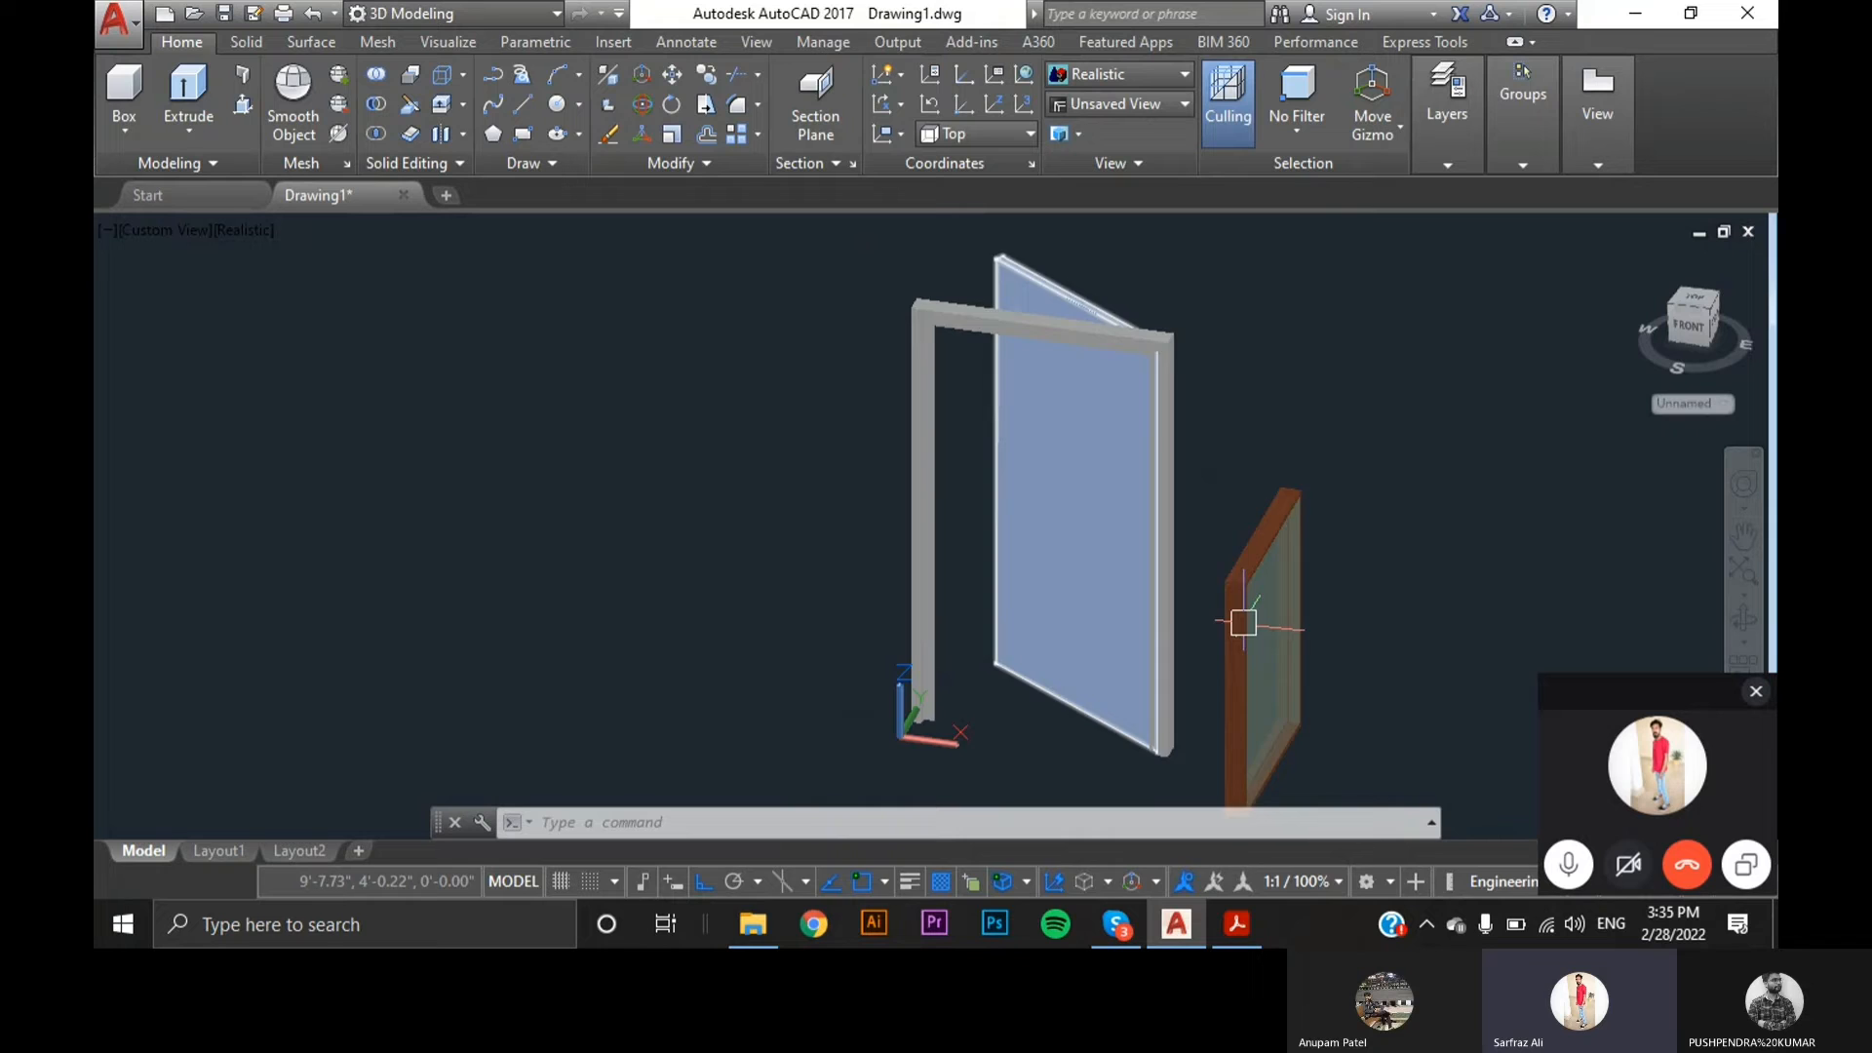
pyautogui.keyDown('shift'); pyautogui.moveTo(1243, 623); pyautogui.dragTo(1234, 564, button='middle'); pyautogui.keyUp('shift')
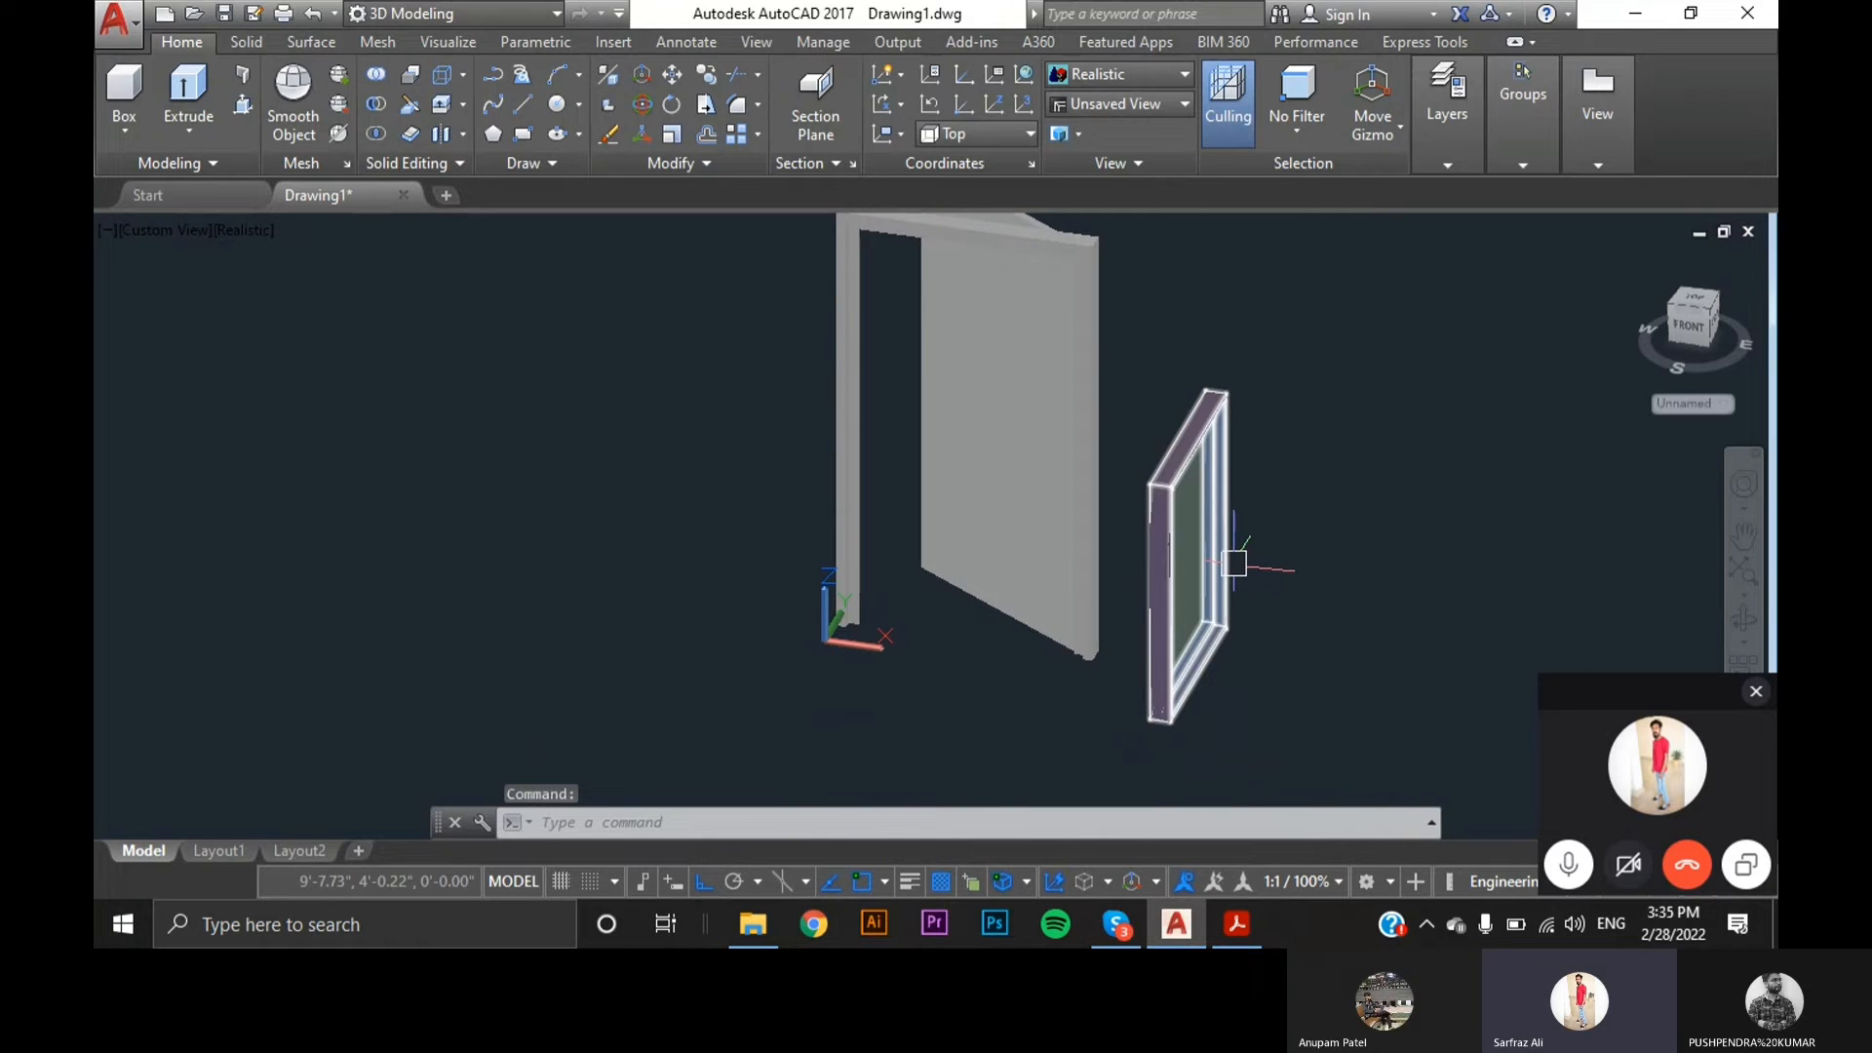
pyautogui.scroll(3, 1235, 565)
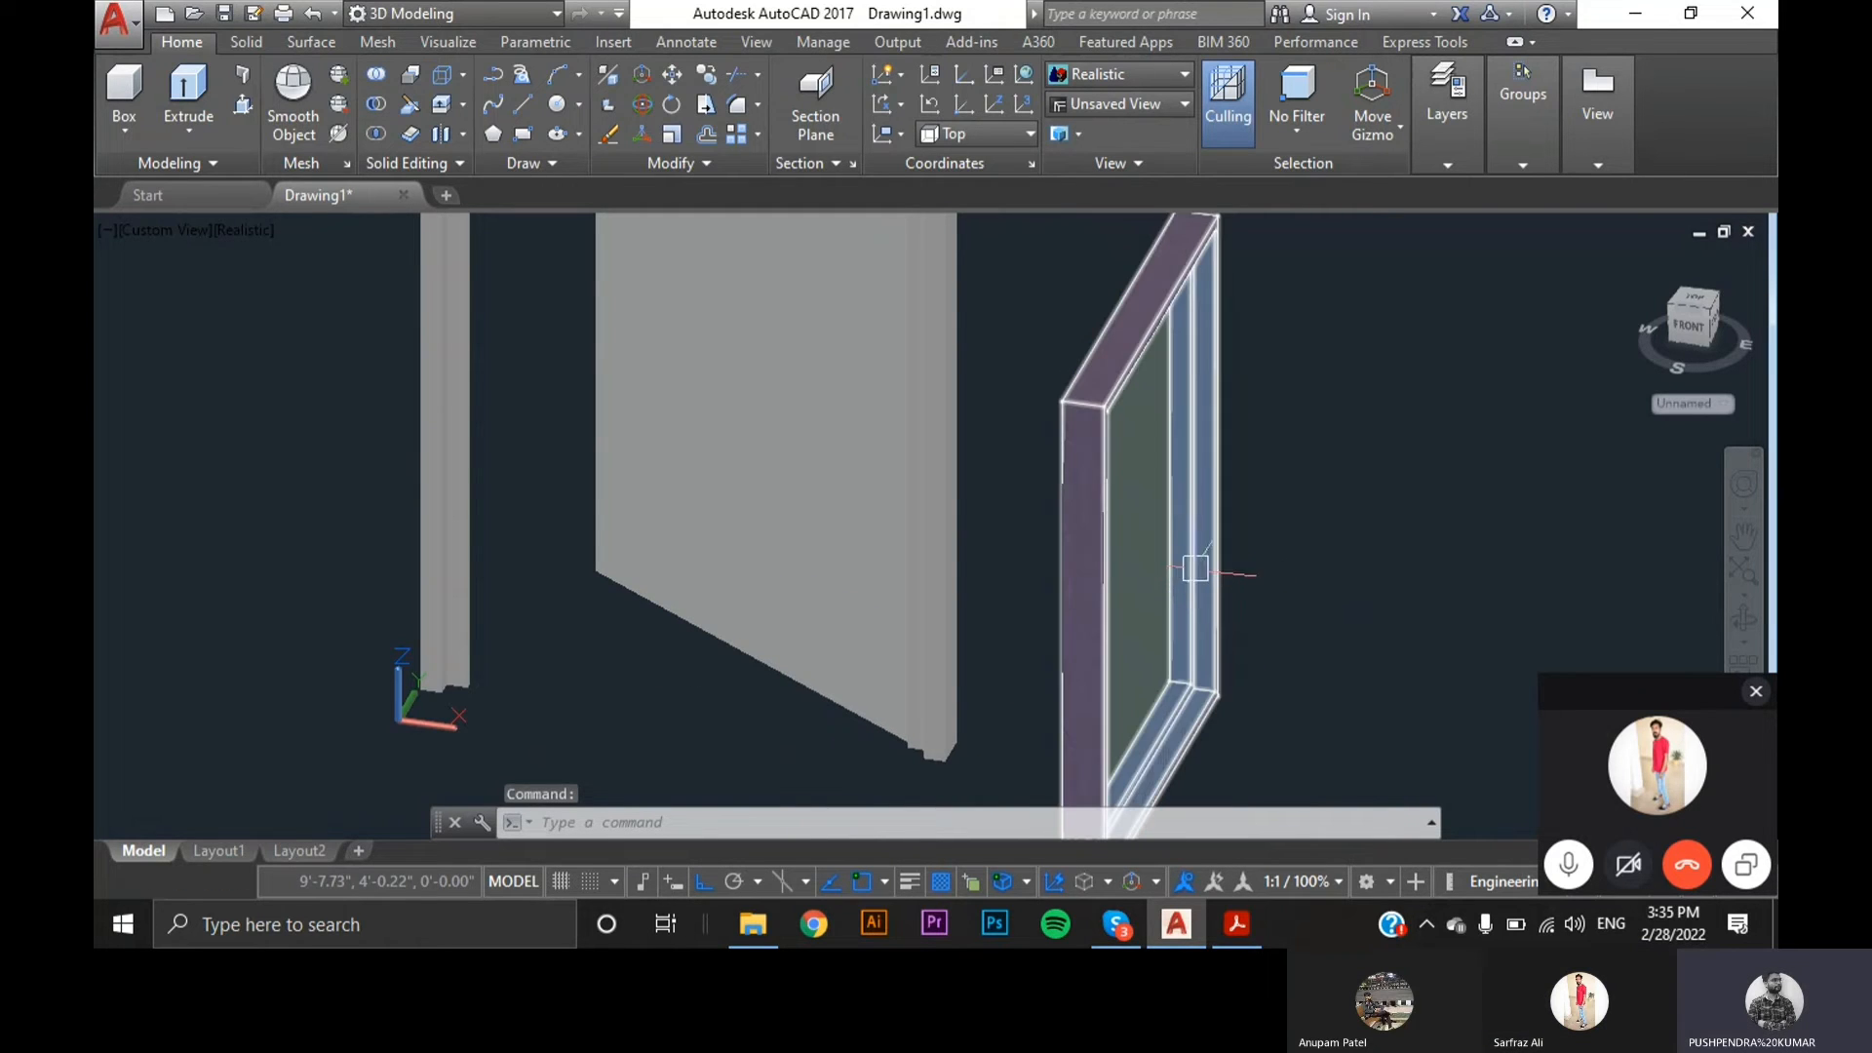
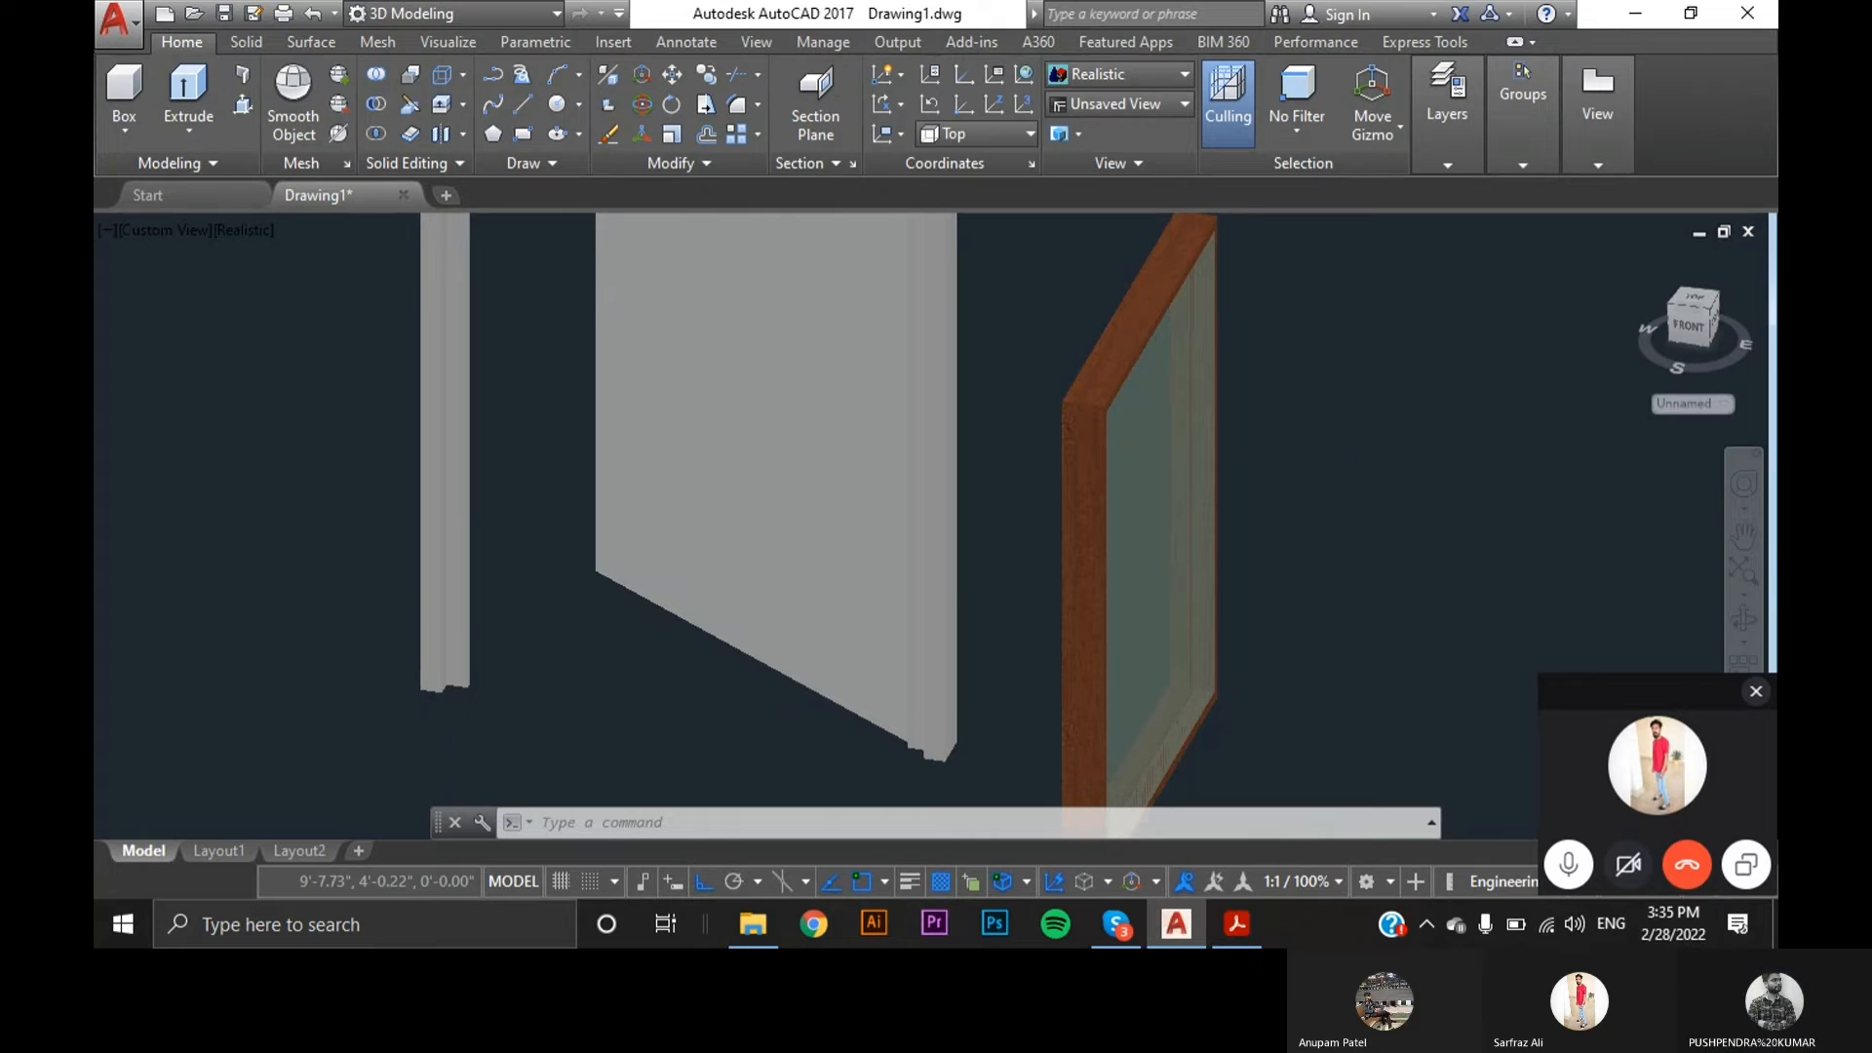
pyautogui.scroll(-3, 1346, 527)
pyautogui.scroll(4, 1316, 547)
pyautogui.scroll(-3, 1300, 552)
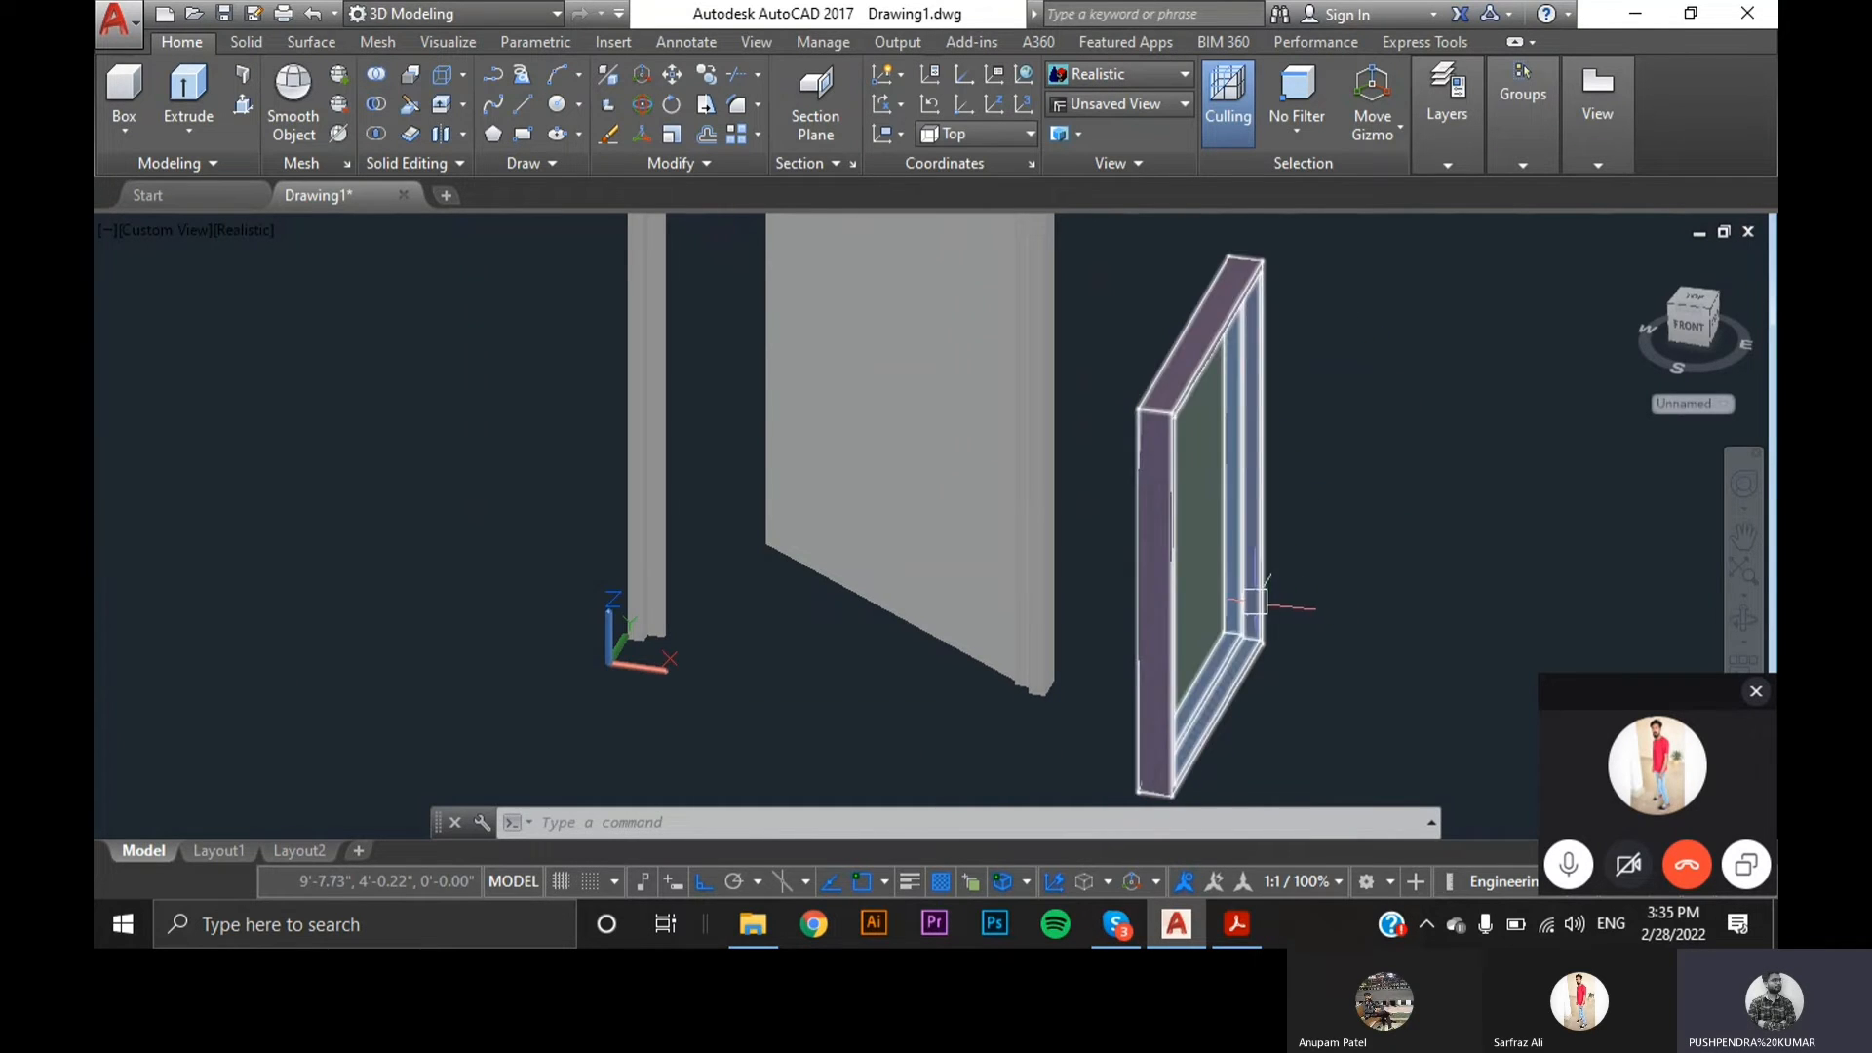
pyautogui.moveTo(1255, 602); pyautogui.dragTo(1121, 555, button='middle')
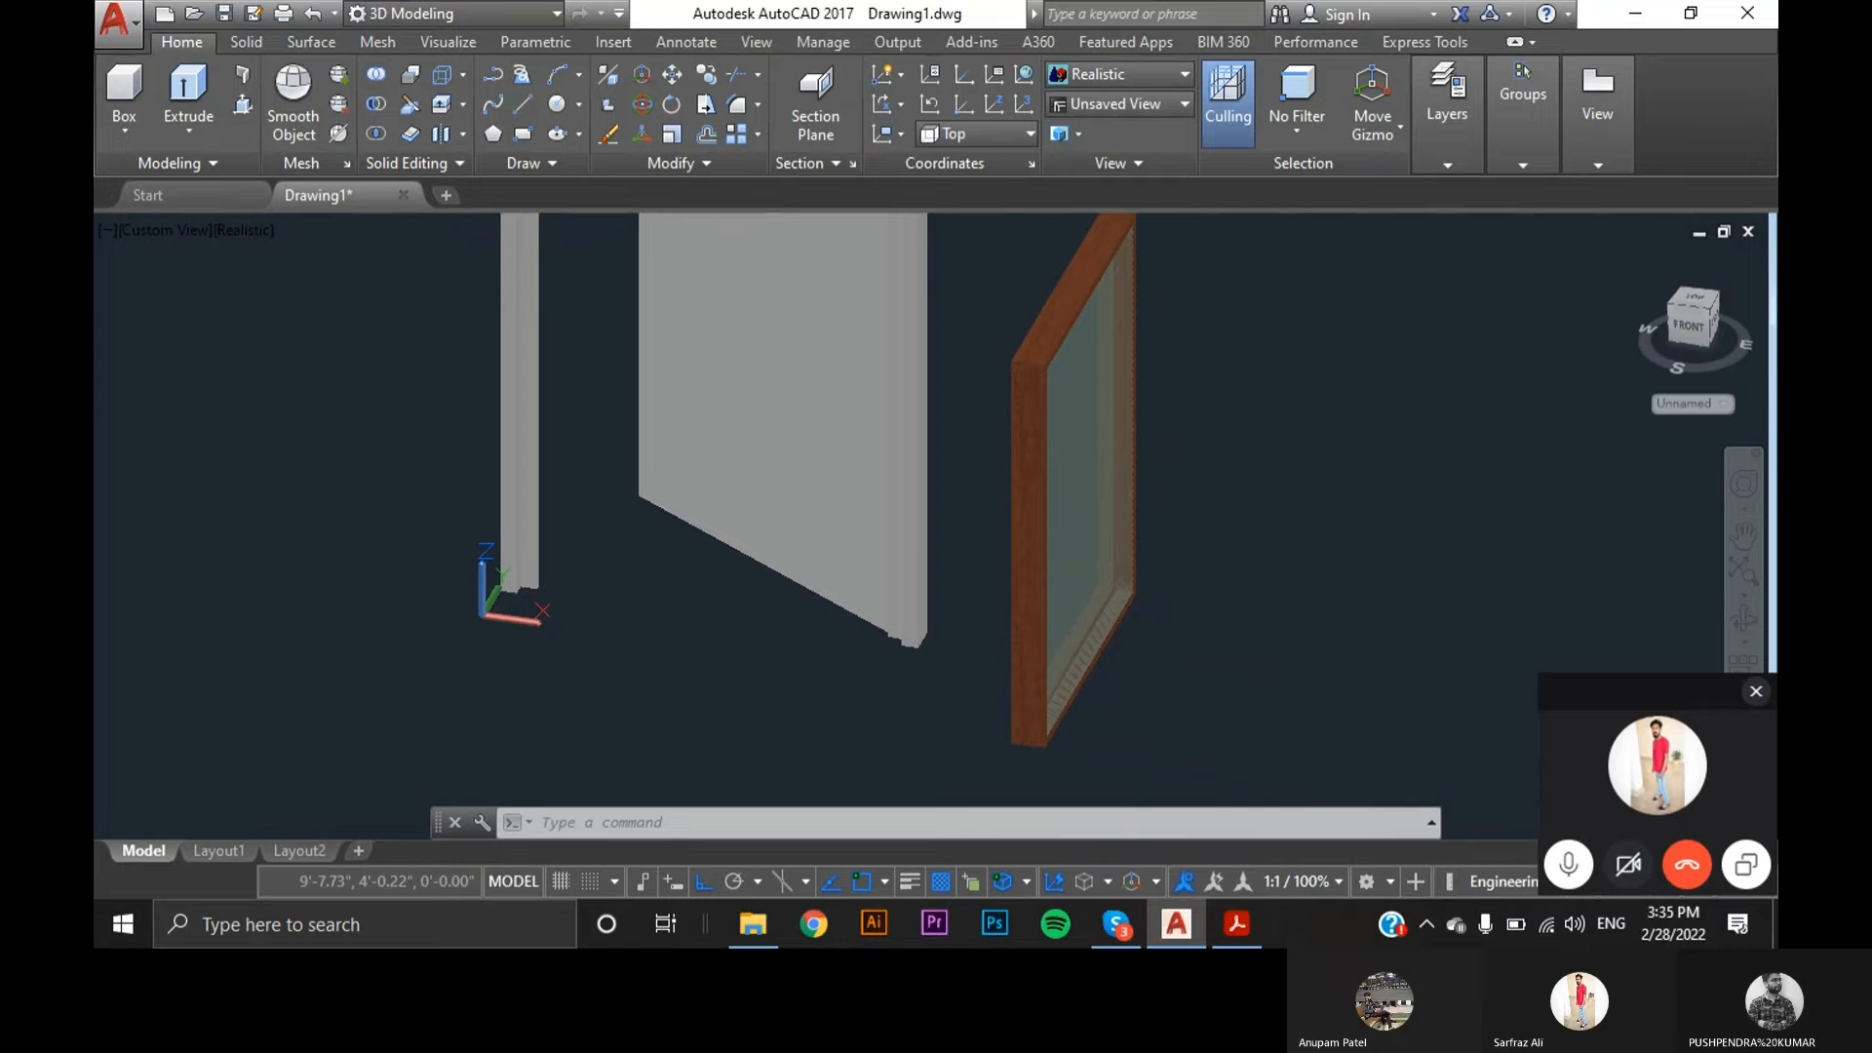
pyautogui.moveTo(1116, 577); pyautogui.dragTo(1157, 583, button='middle')
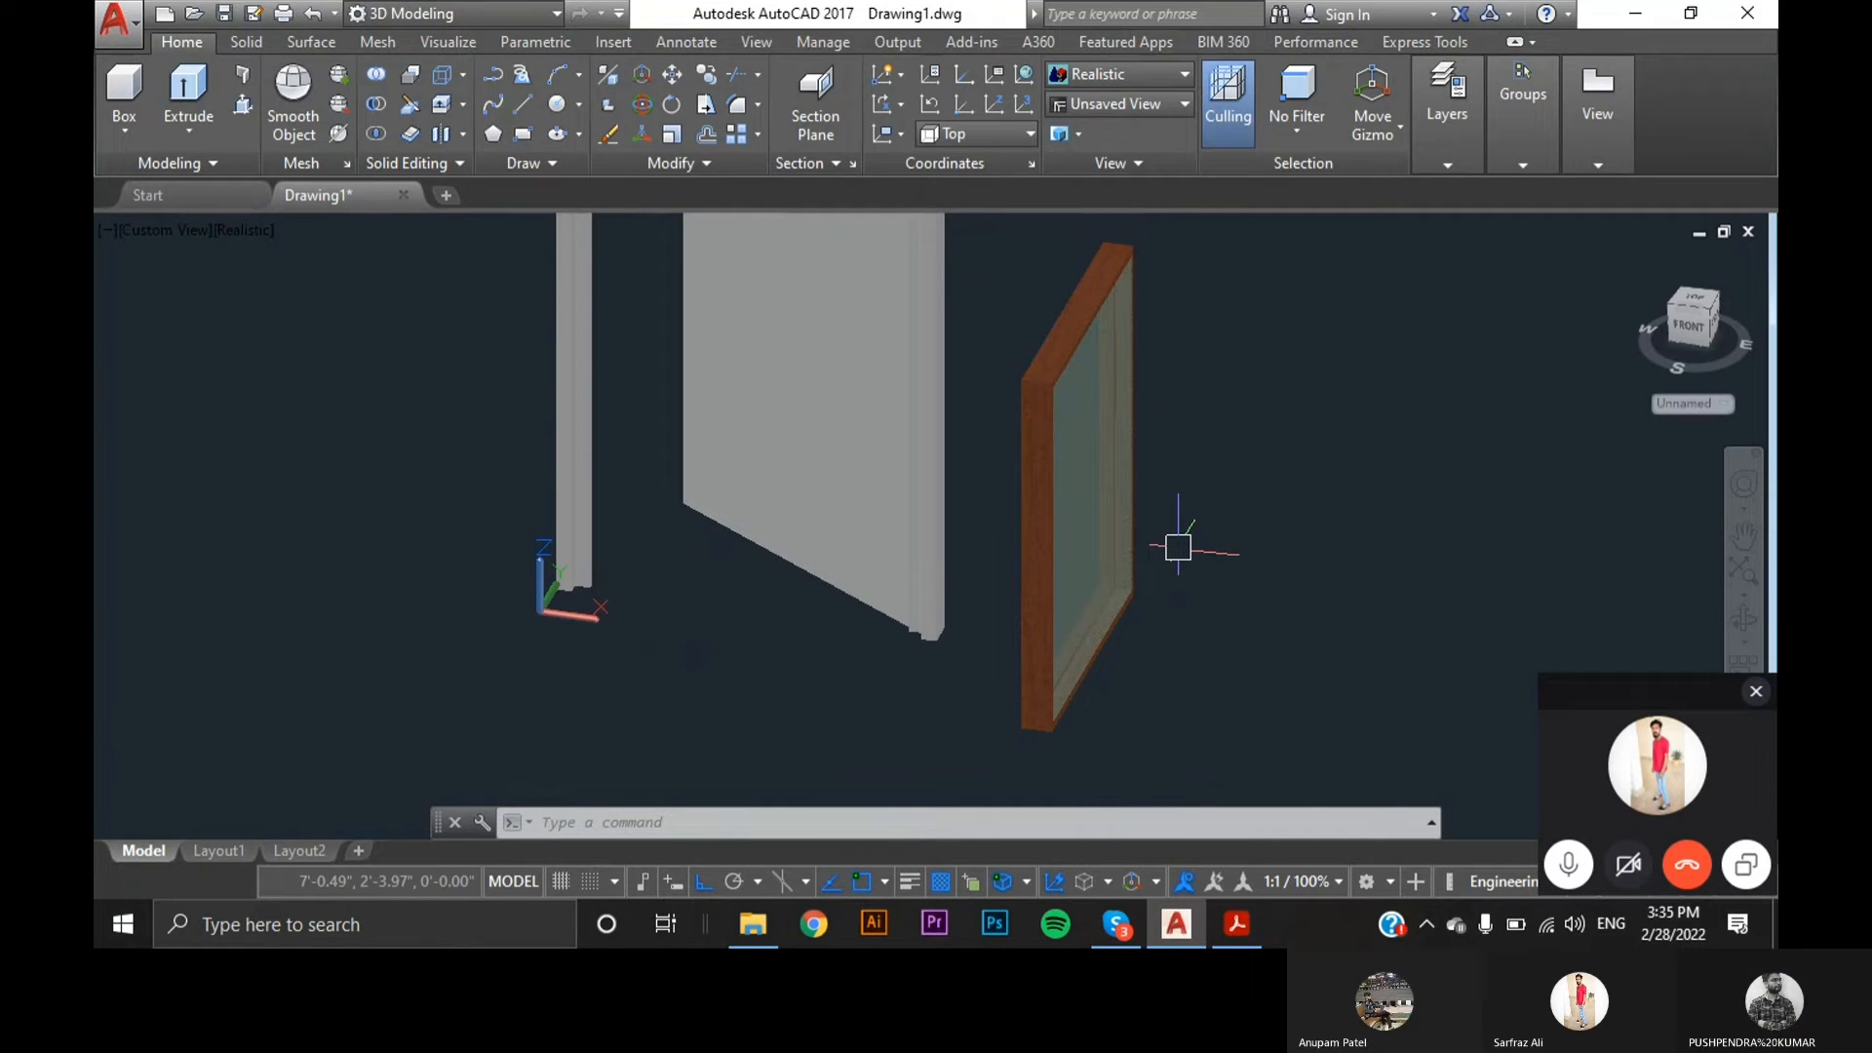
pyautogui.scroll(-5, 1178, 547)
pyautogui.click(1209, 653)
pyautogui.click(786, 282)
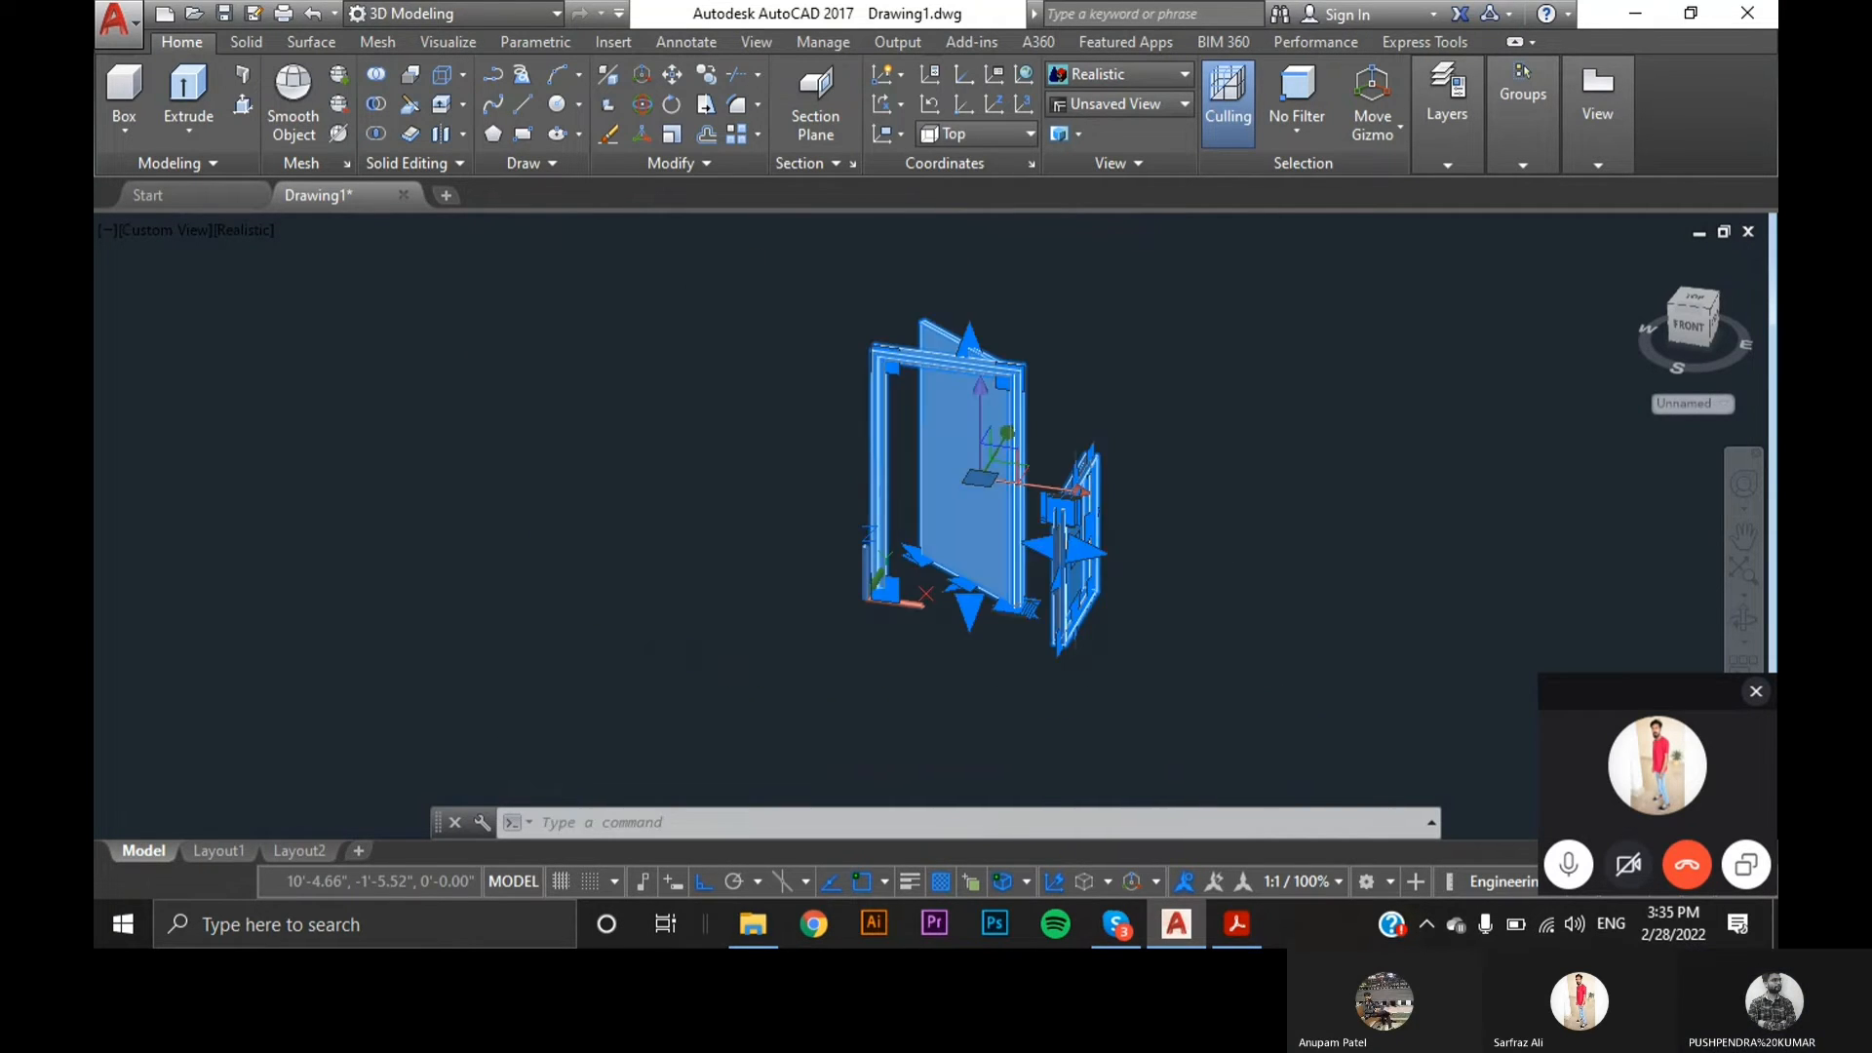
pyautogui.click(726, 283)
pyautogui.press('Escape')
pyautogui.press('Escape')
pyautogui.press('Escape')
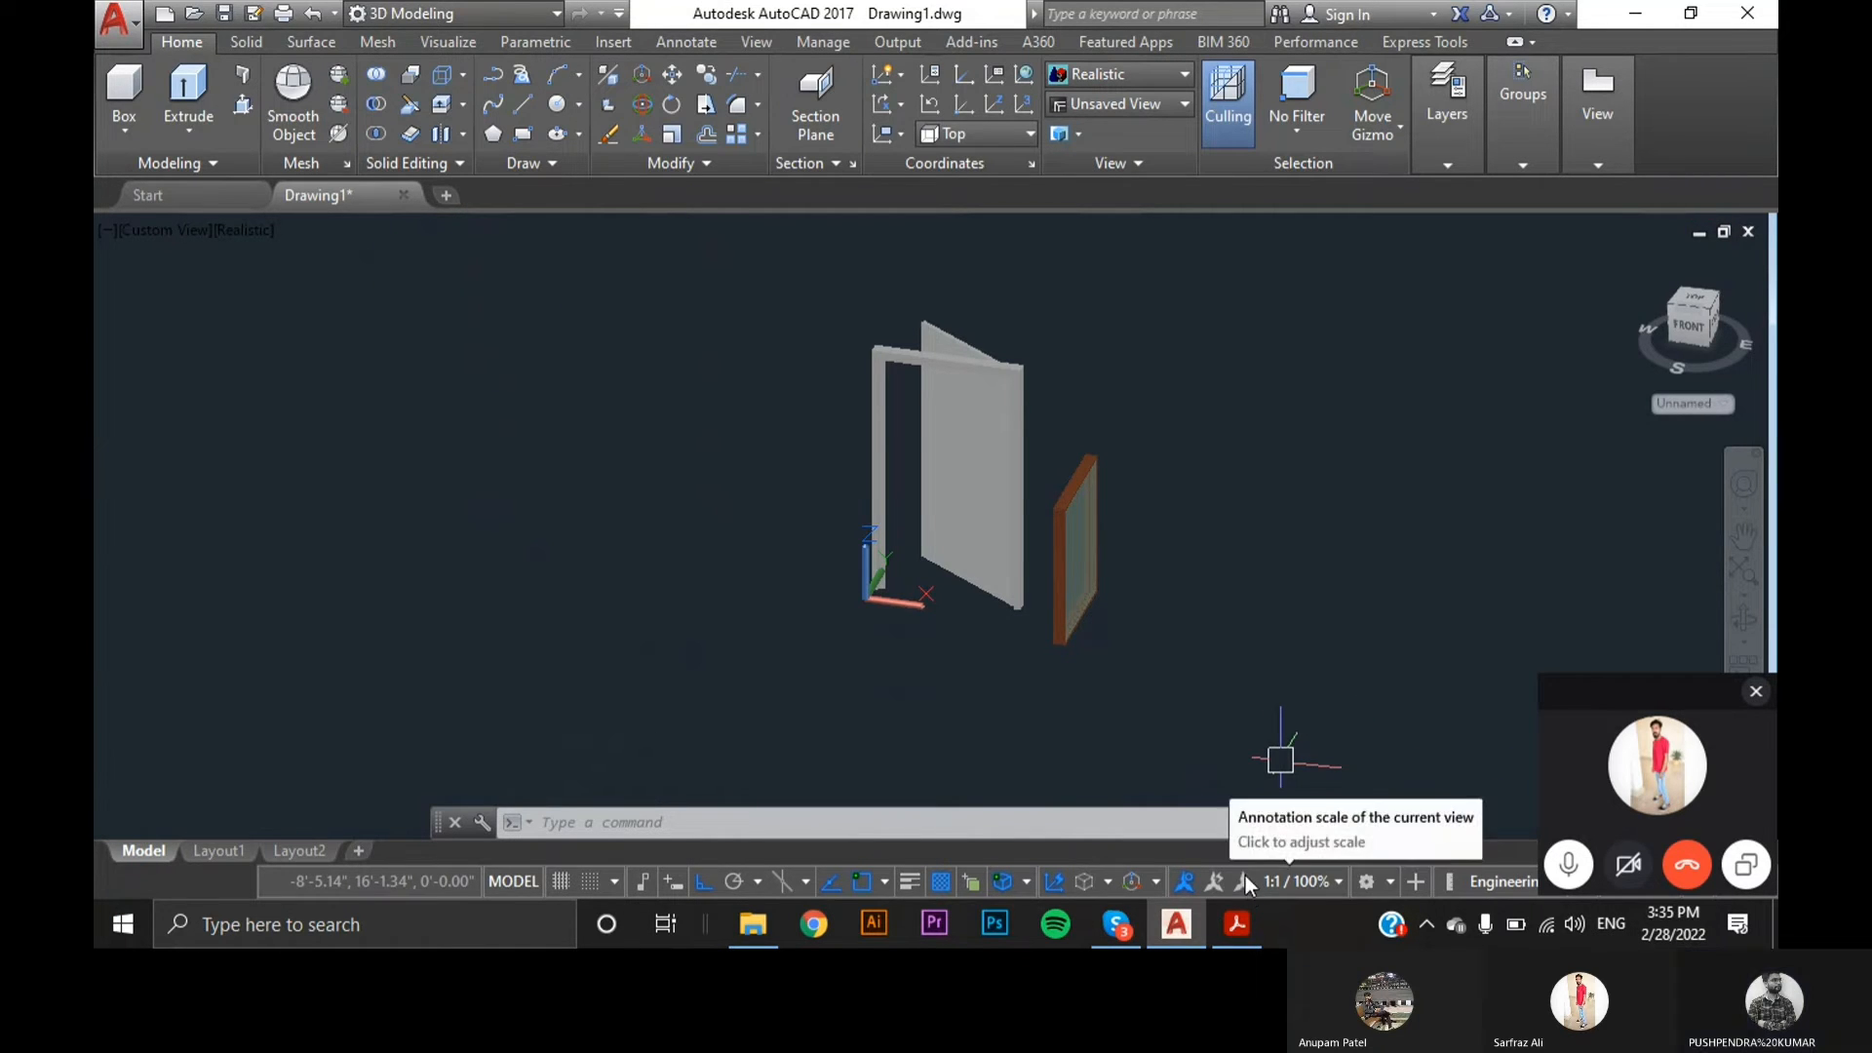
# - Switch to the CORPORATE.dwg drawing and locate the staircase treads beside the room wall in the floor plan
pyautogui.click(1635, 12)
pyautogui.hotkey('alt', 'Tab')
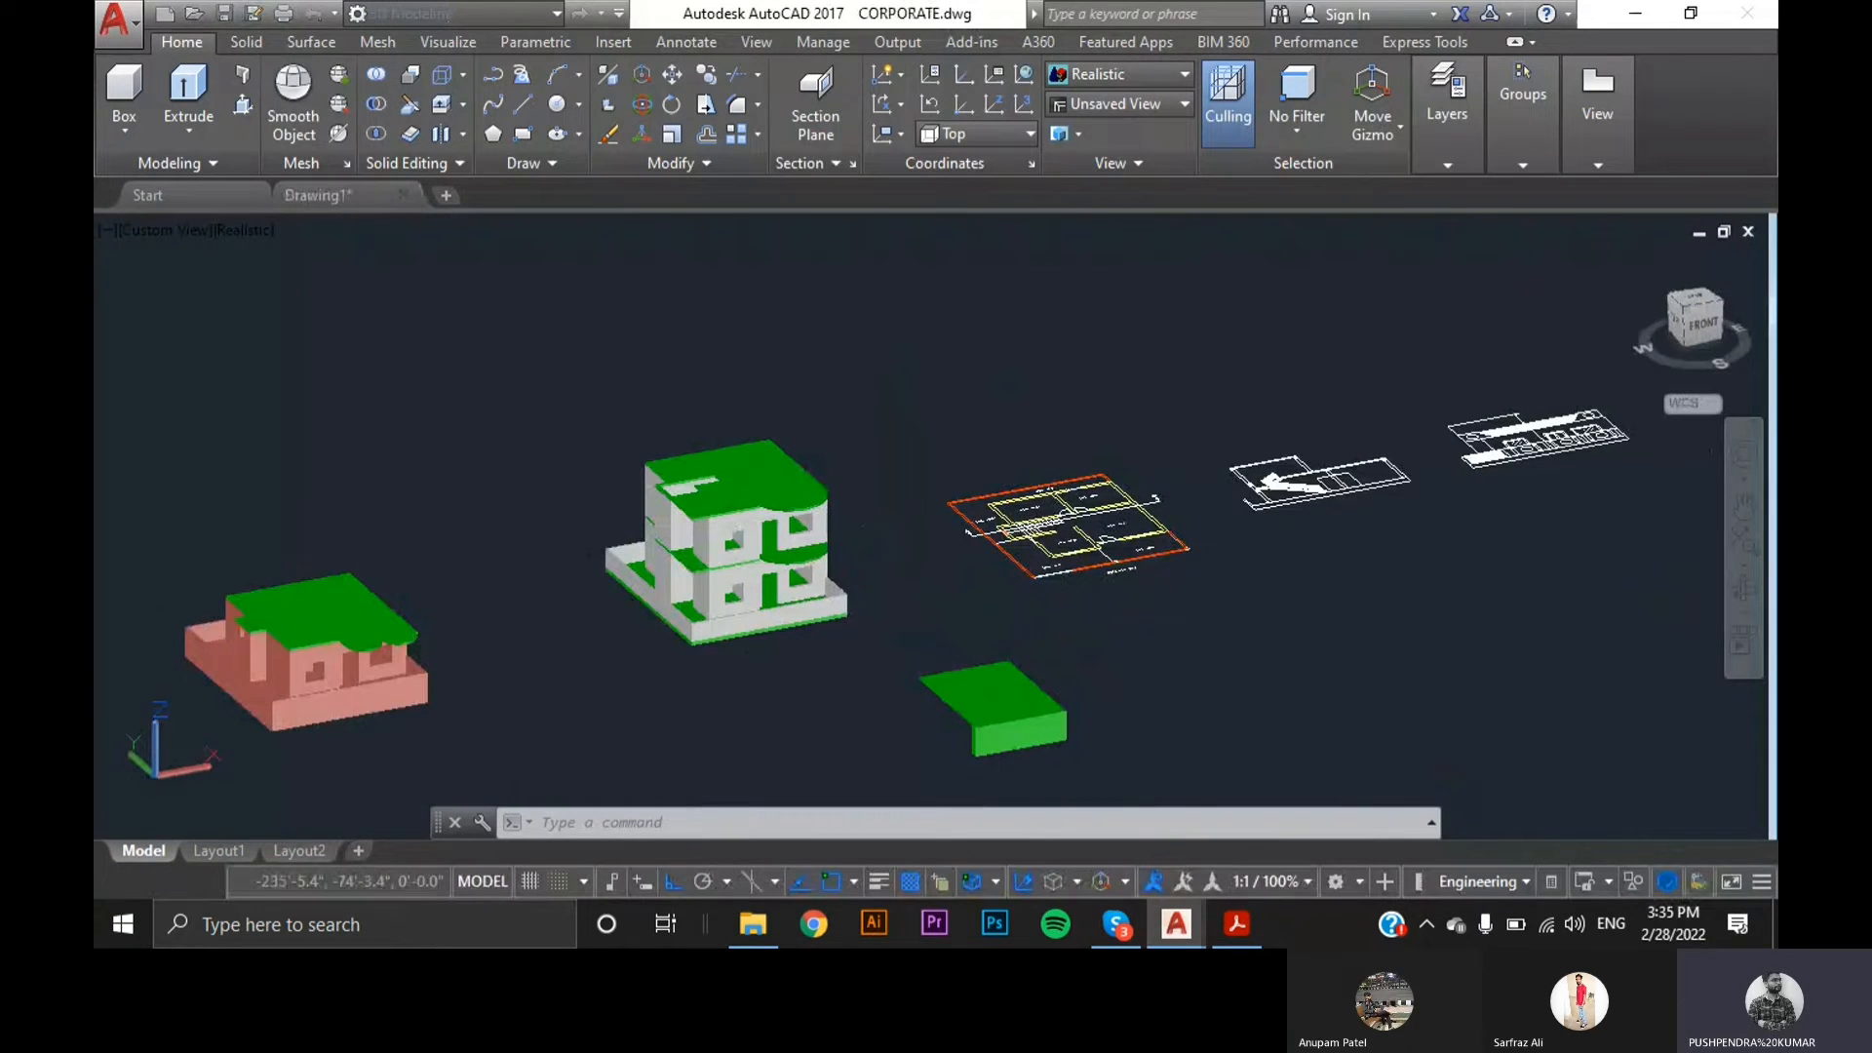
pyautogui.scroll(3, 1309, 487)
pyautogui.keyDown('shift'); pyautogui.moveTo(1189, 637); pyautogui.dragTo(1078, 639, button='middle'); pyautogui.keyUp('shift')
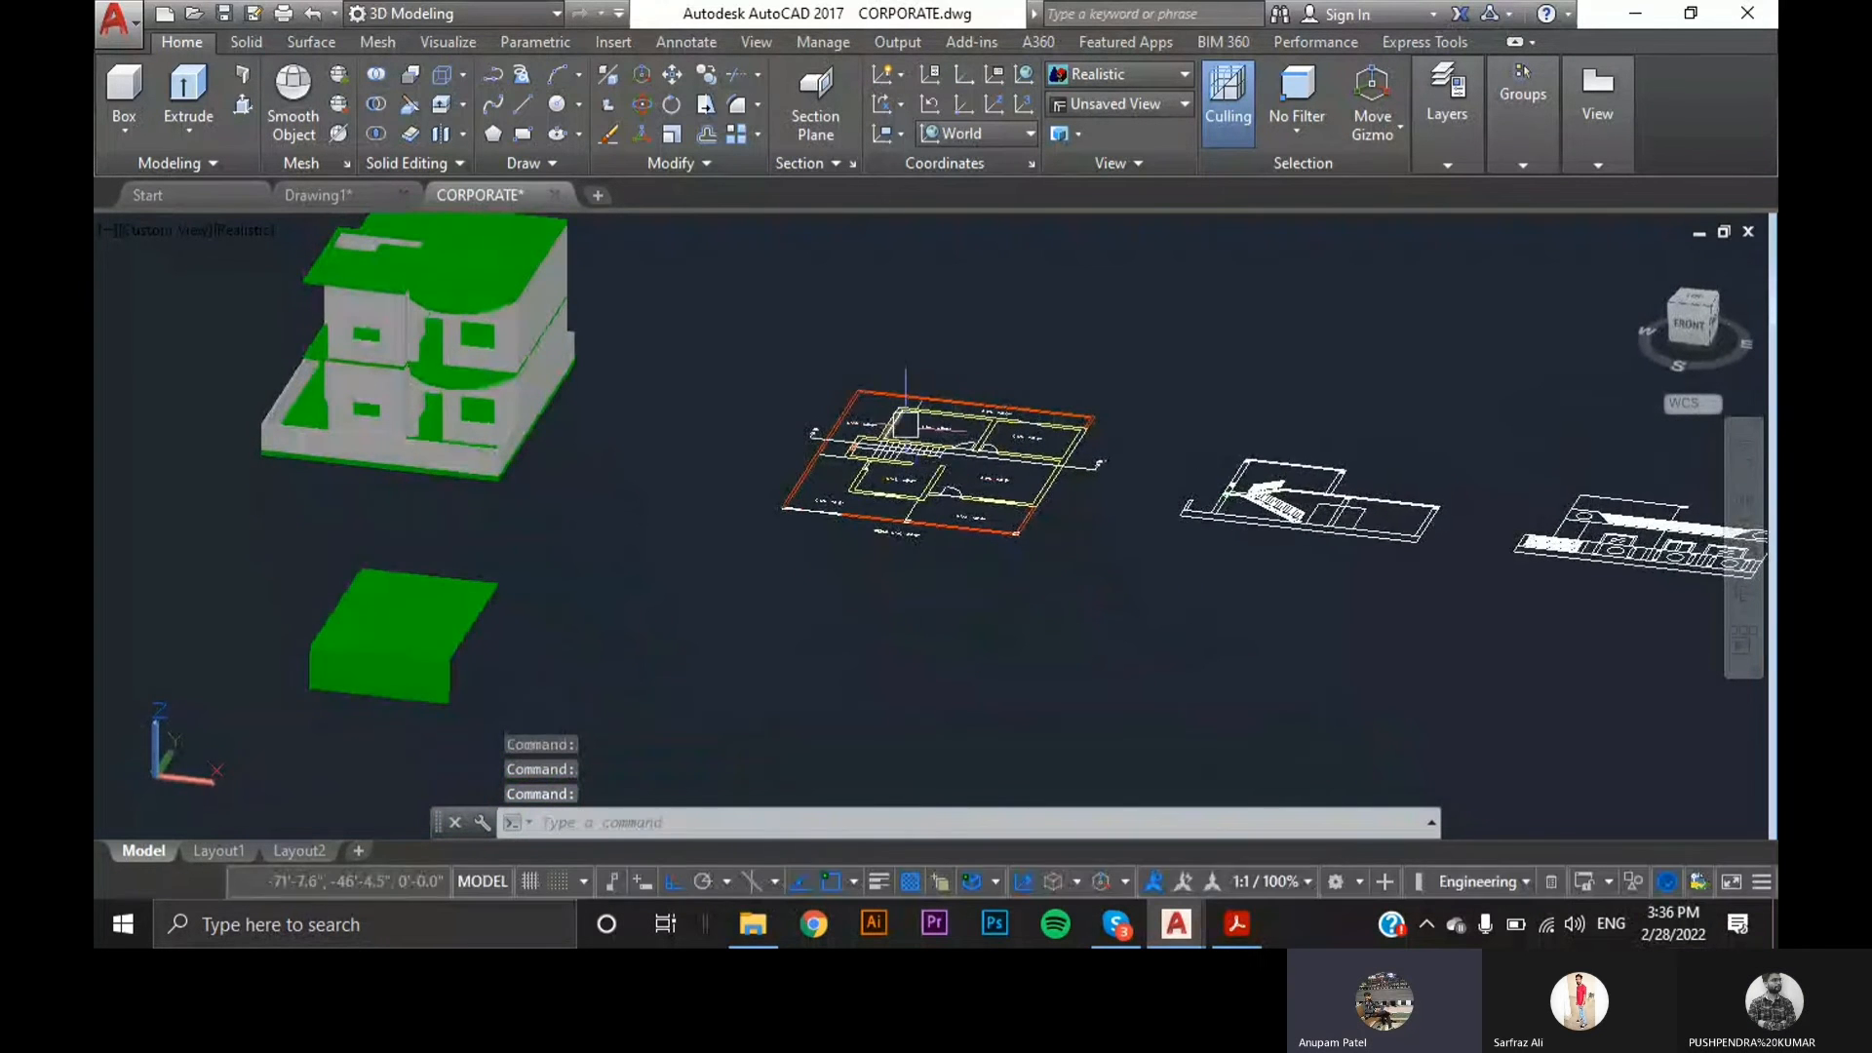
pyautogui.scroll(8, 931, 439)
pyautogui.scroll(2, 936, 602)
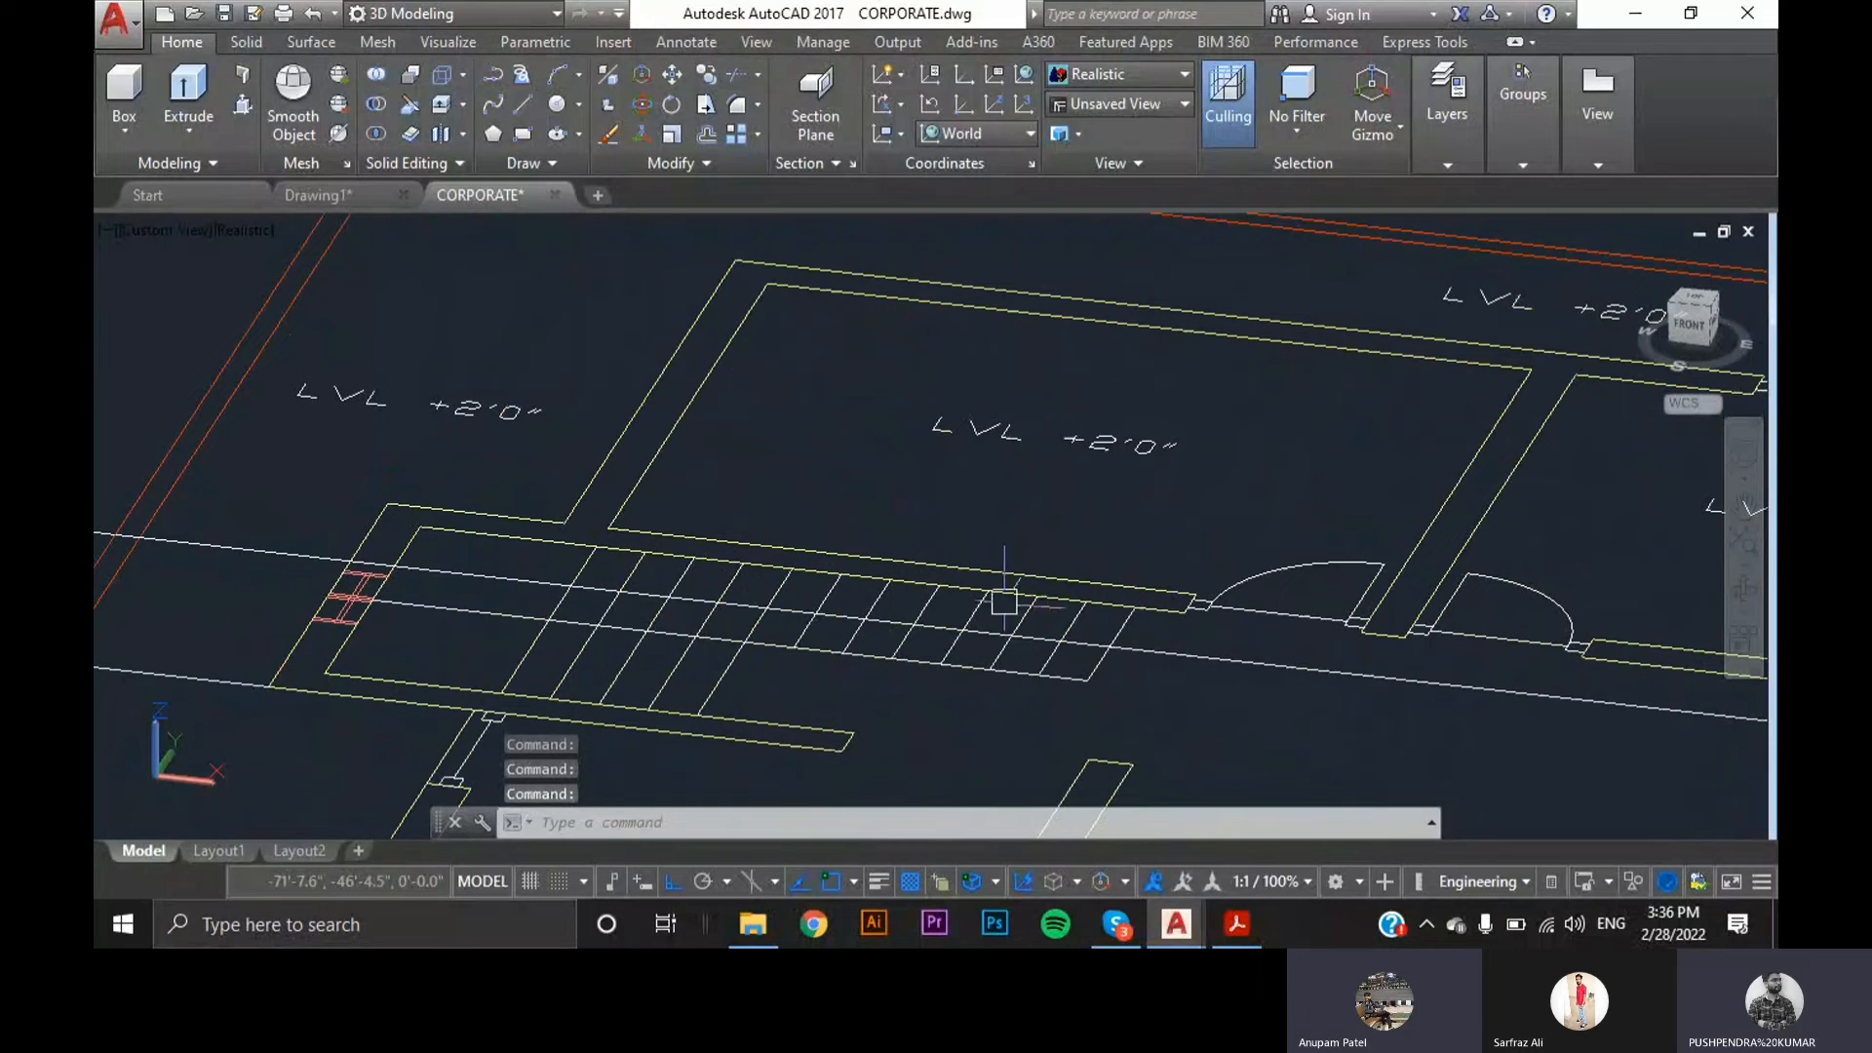
pyautogui.scroll(1, 921, 681)
pyautogui.scroll(4, 769, 662)
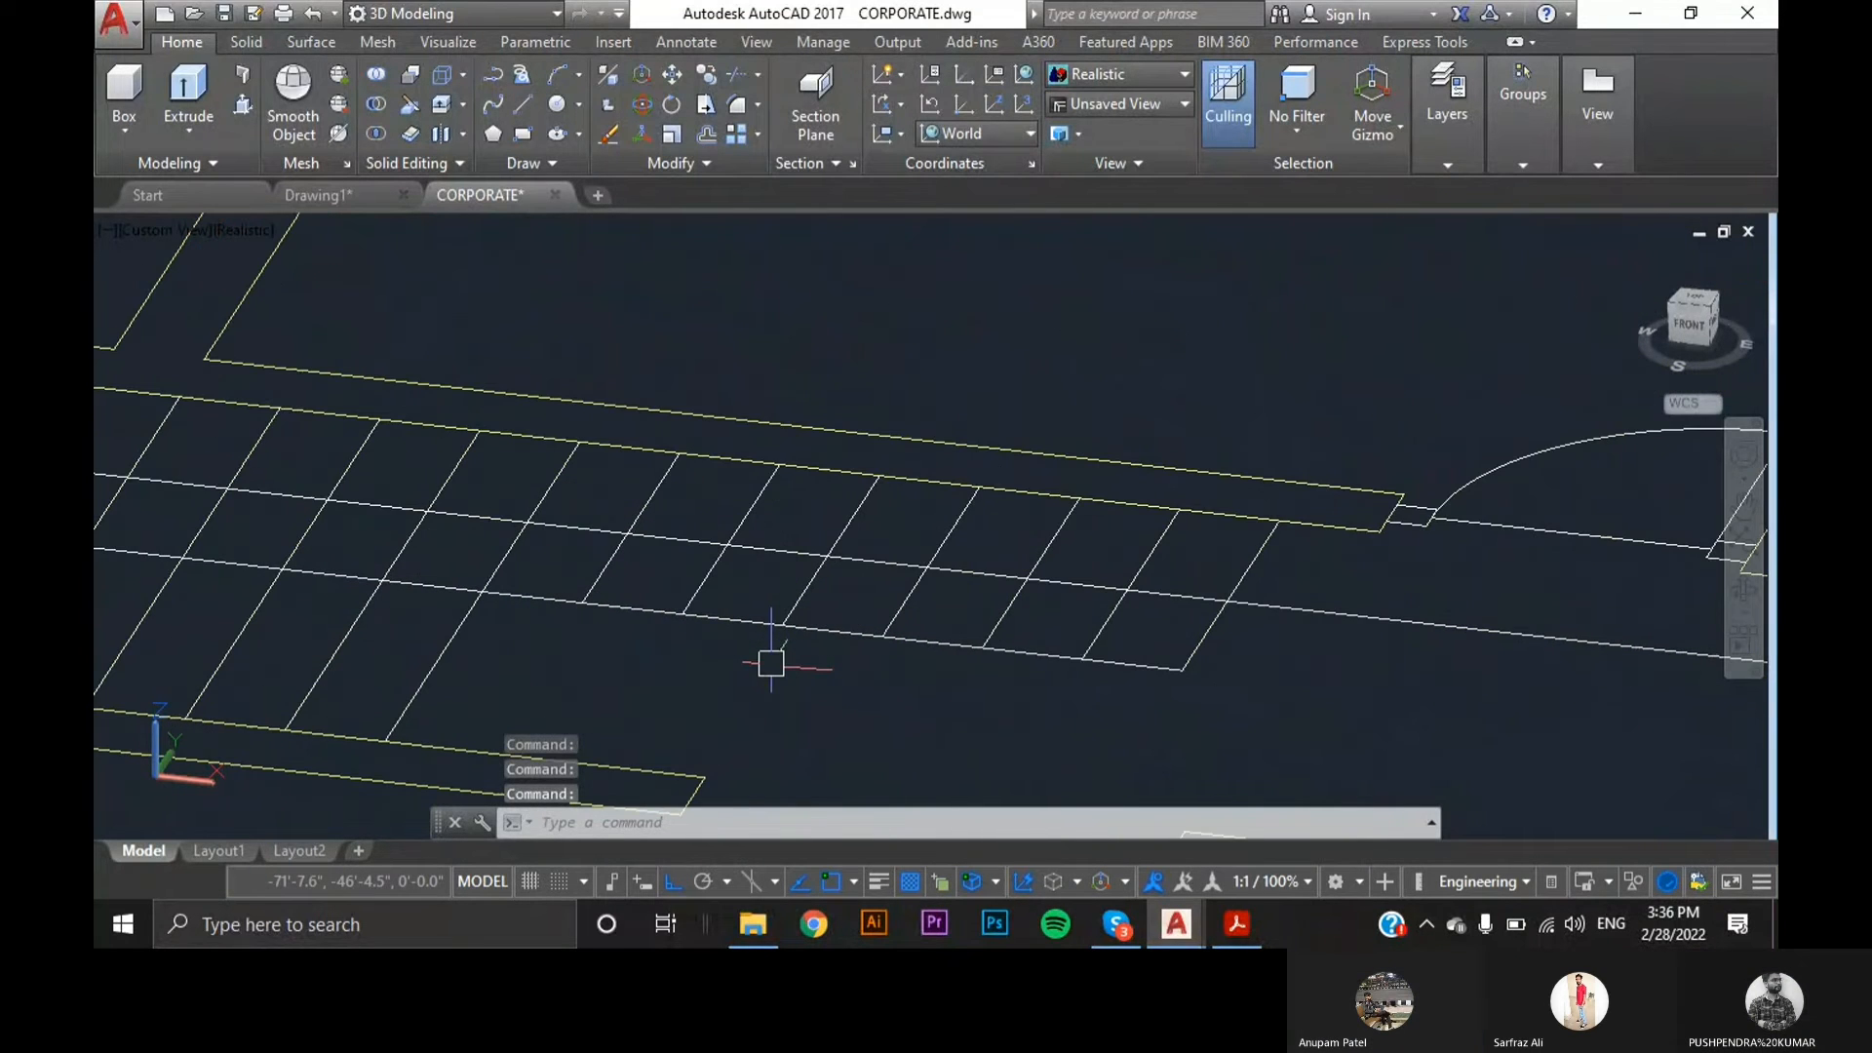
pyautogui.moveTo(912, 610); pyautogui.dragTo(791, 647, button='middle')
pyautogui.press('Escape')
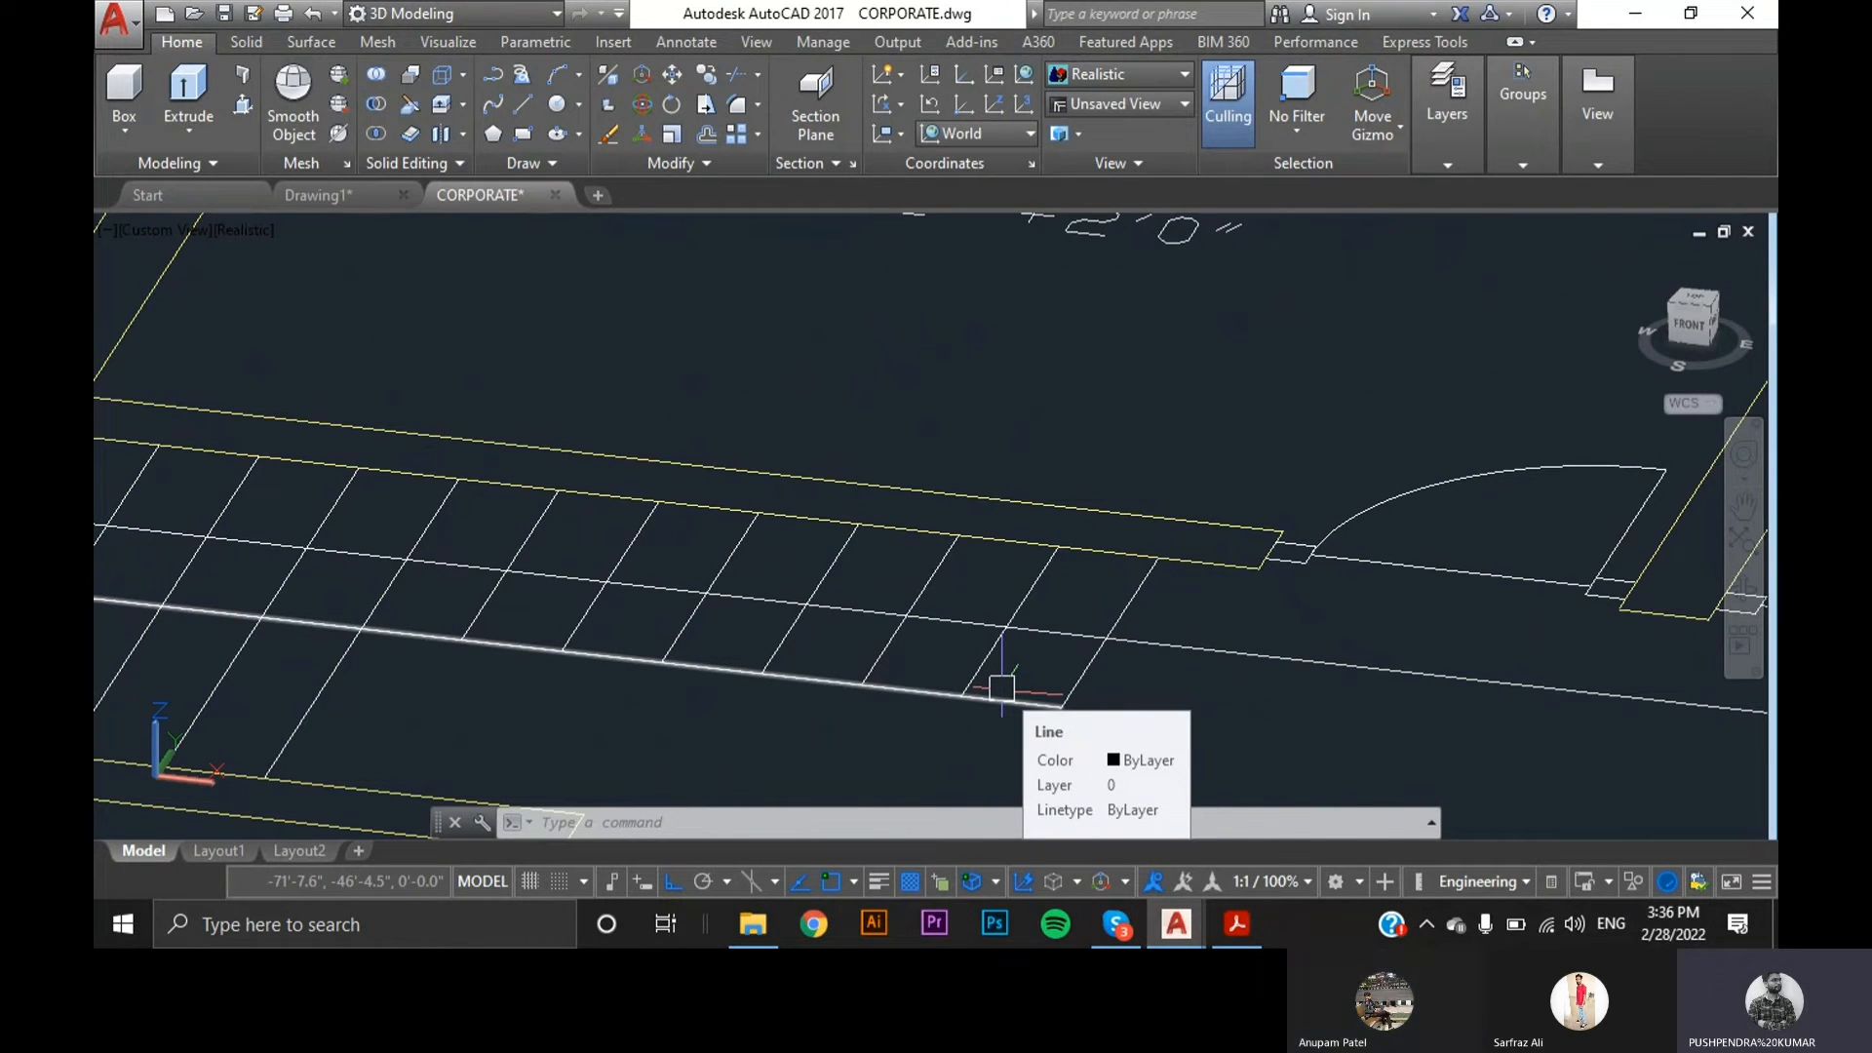
pyautogui.press('Escape')
pyautogui.press('Escape')
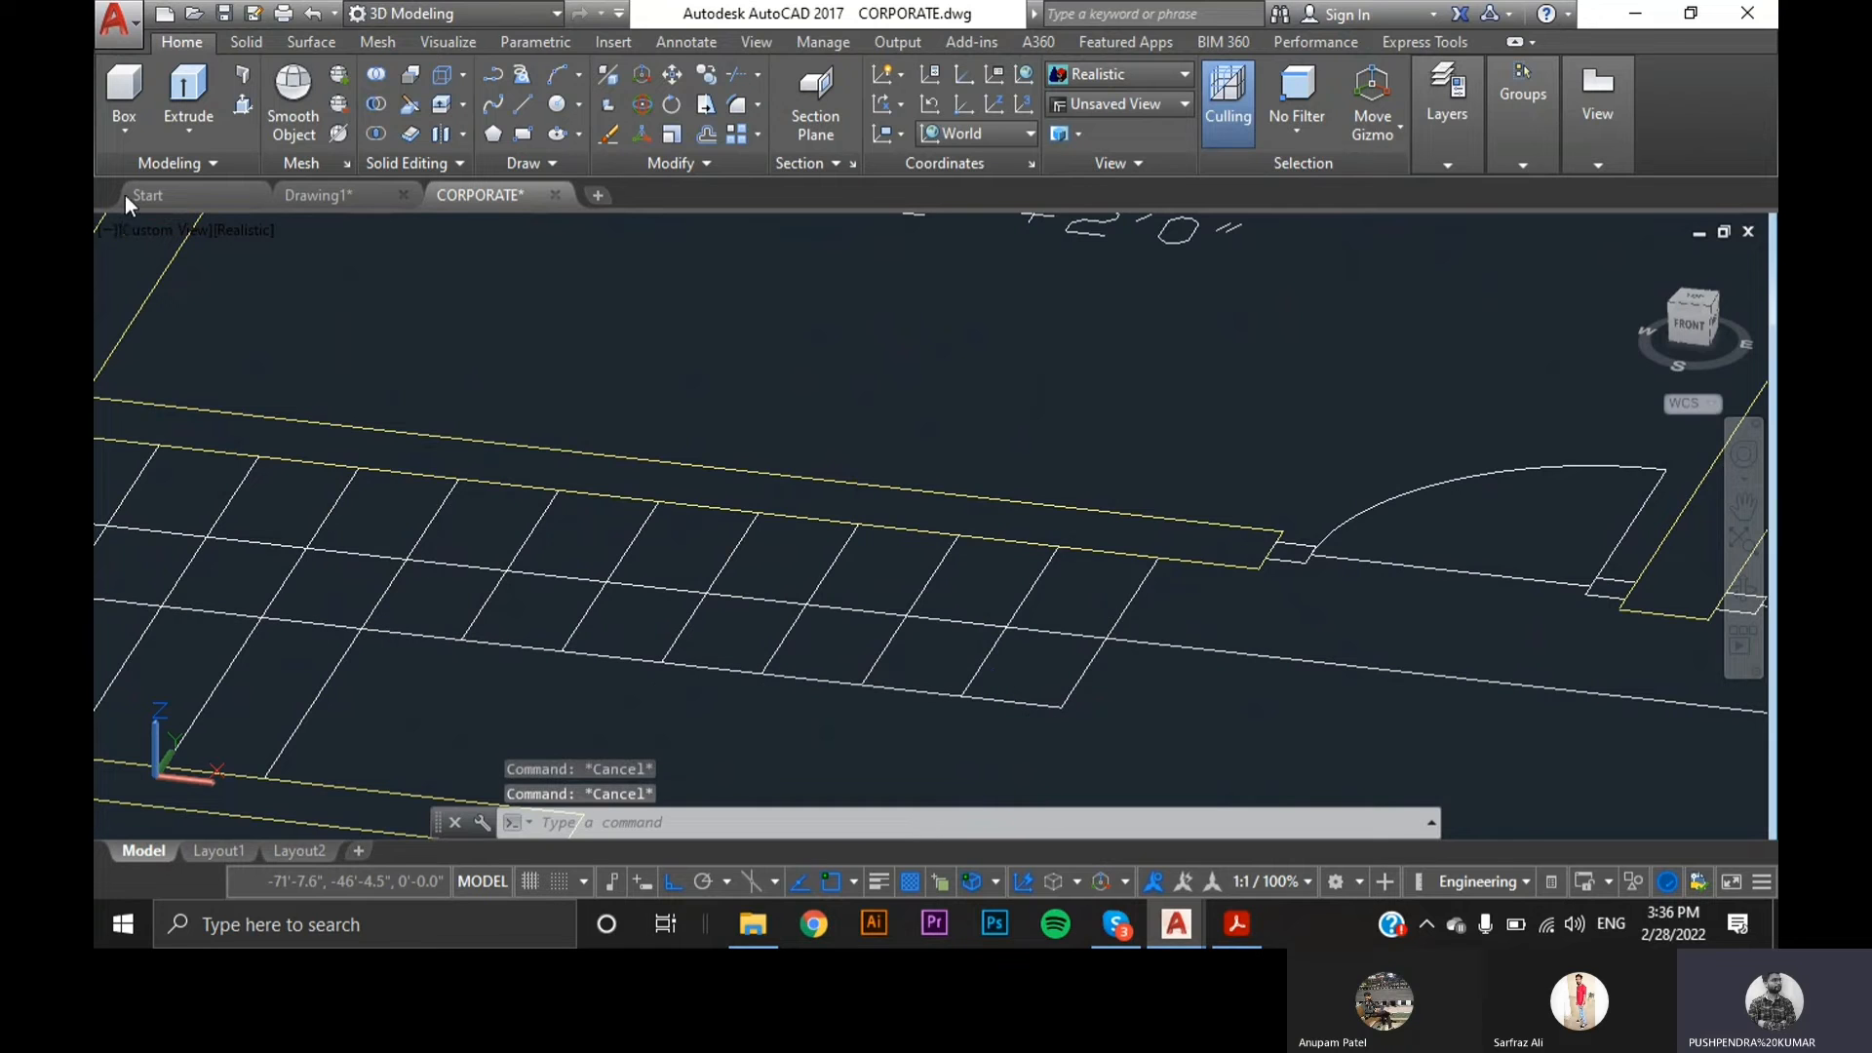
# - Start a box whose base covers the stair's end tread near the door, from its wall-side corner to the diagonally opposite outer corner
pyautogui.click(124, 97)
pyautogui.scroll(3, 1086, 585)
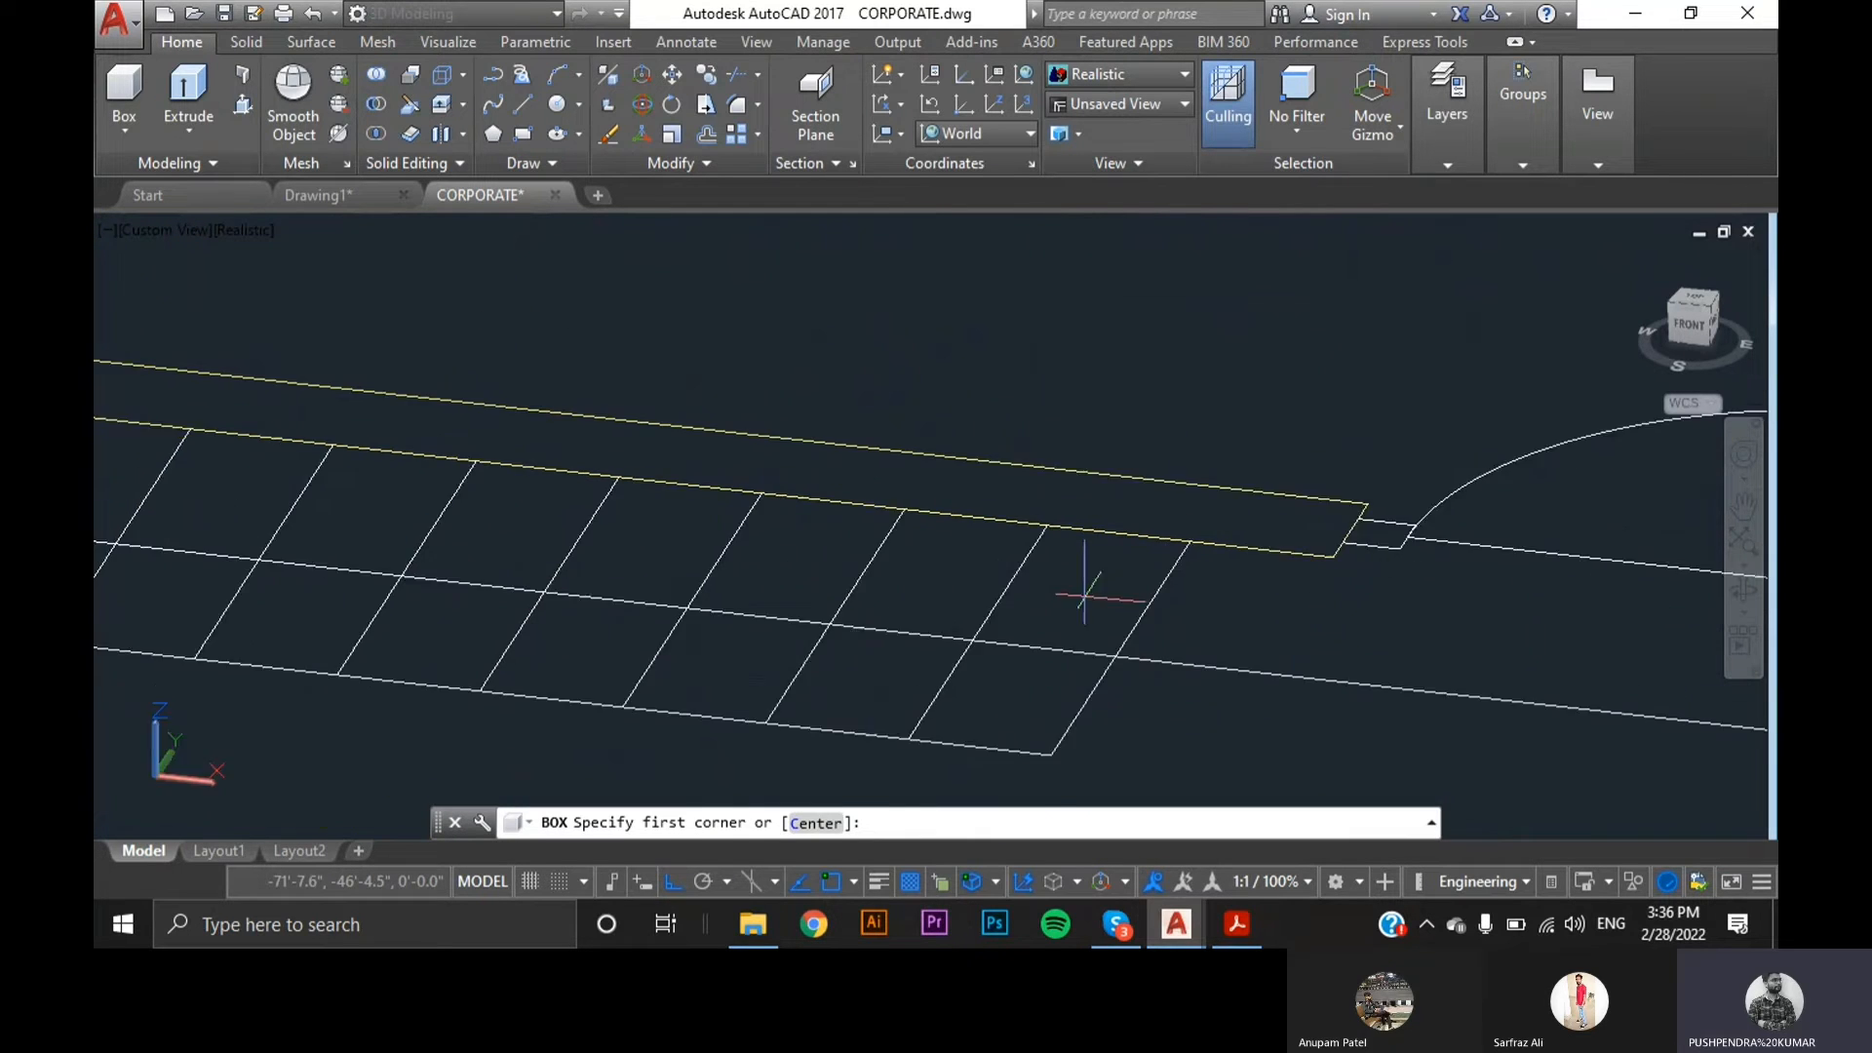
pyautogui.click(1031, 495)
pyautogui.scroll(-1, 1031, 494)
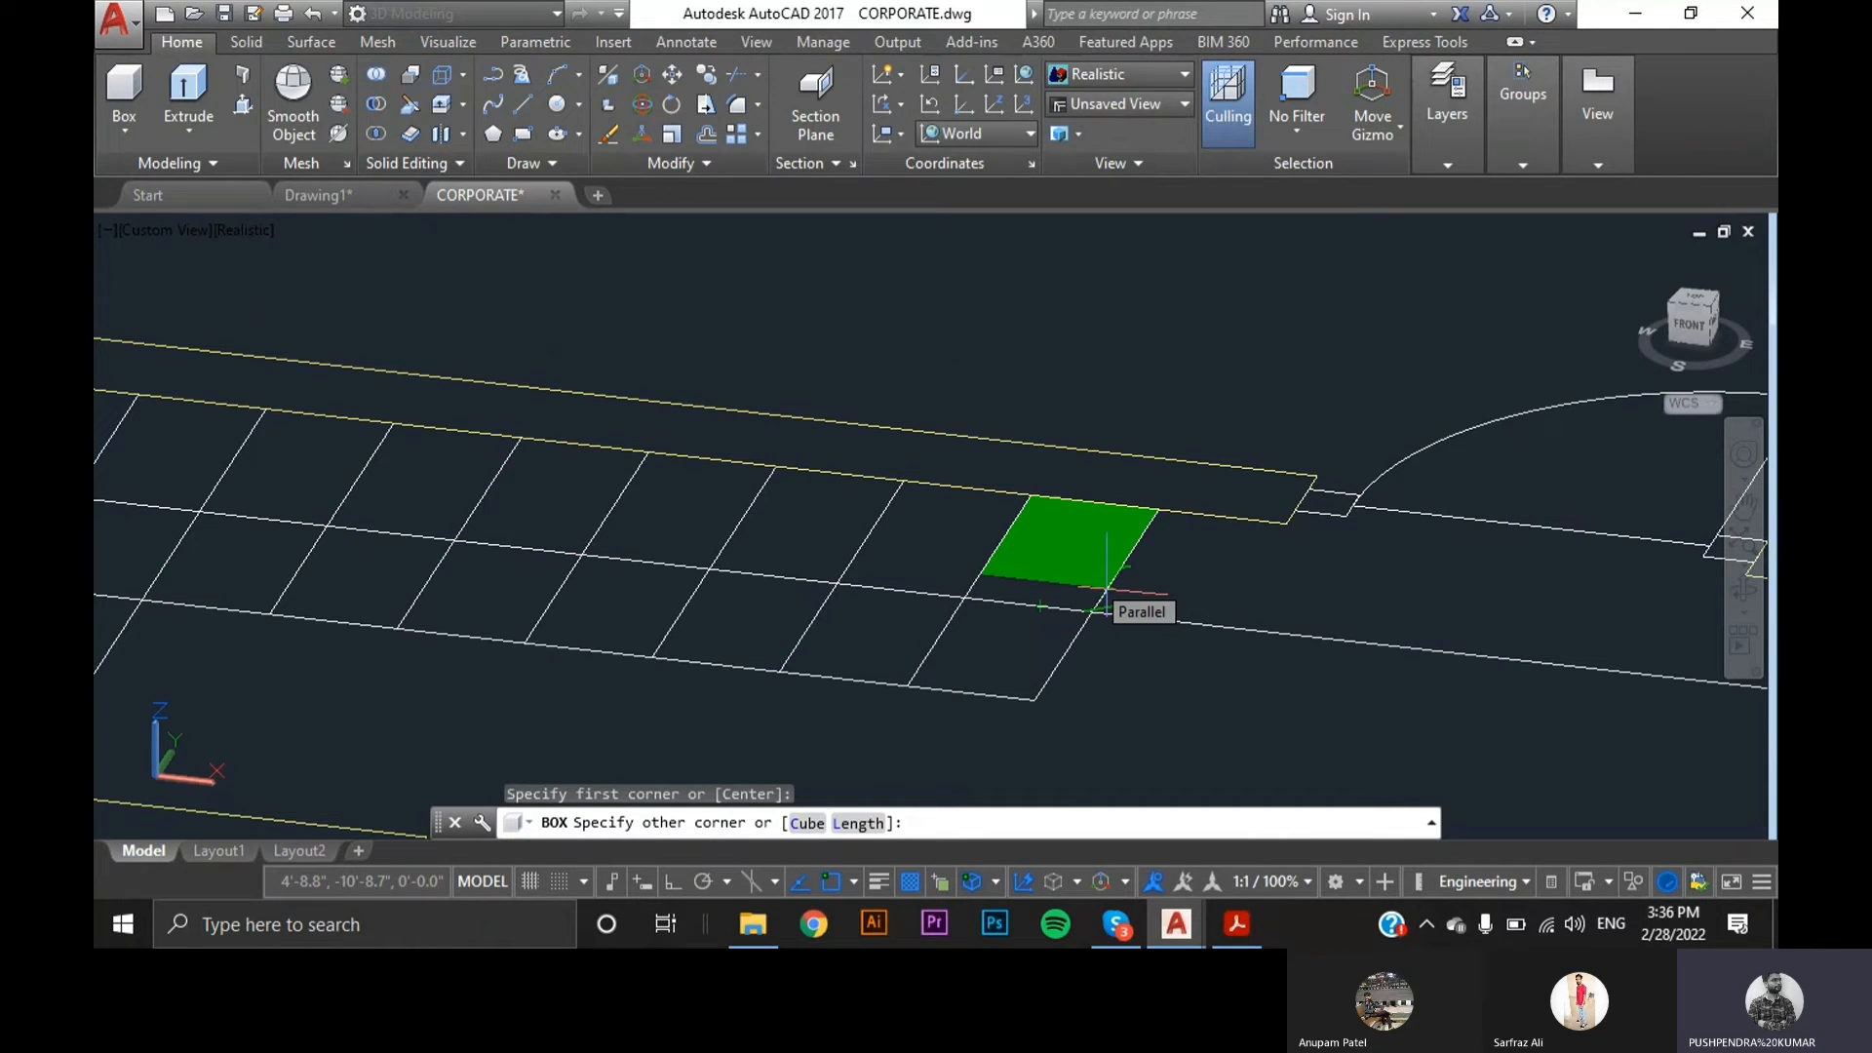
pyautogui.click(1036, 700)
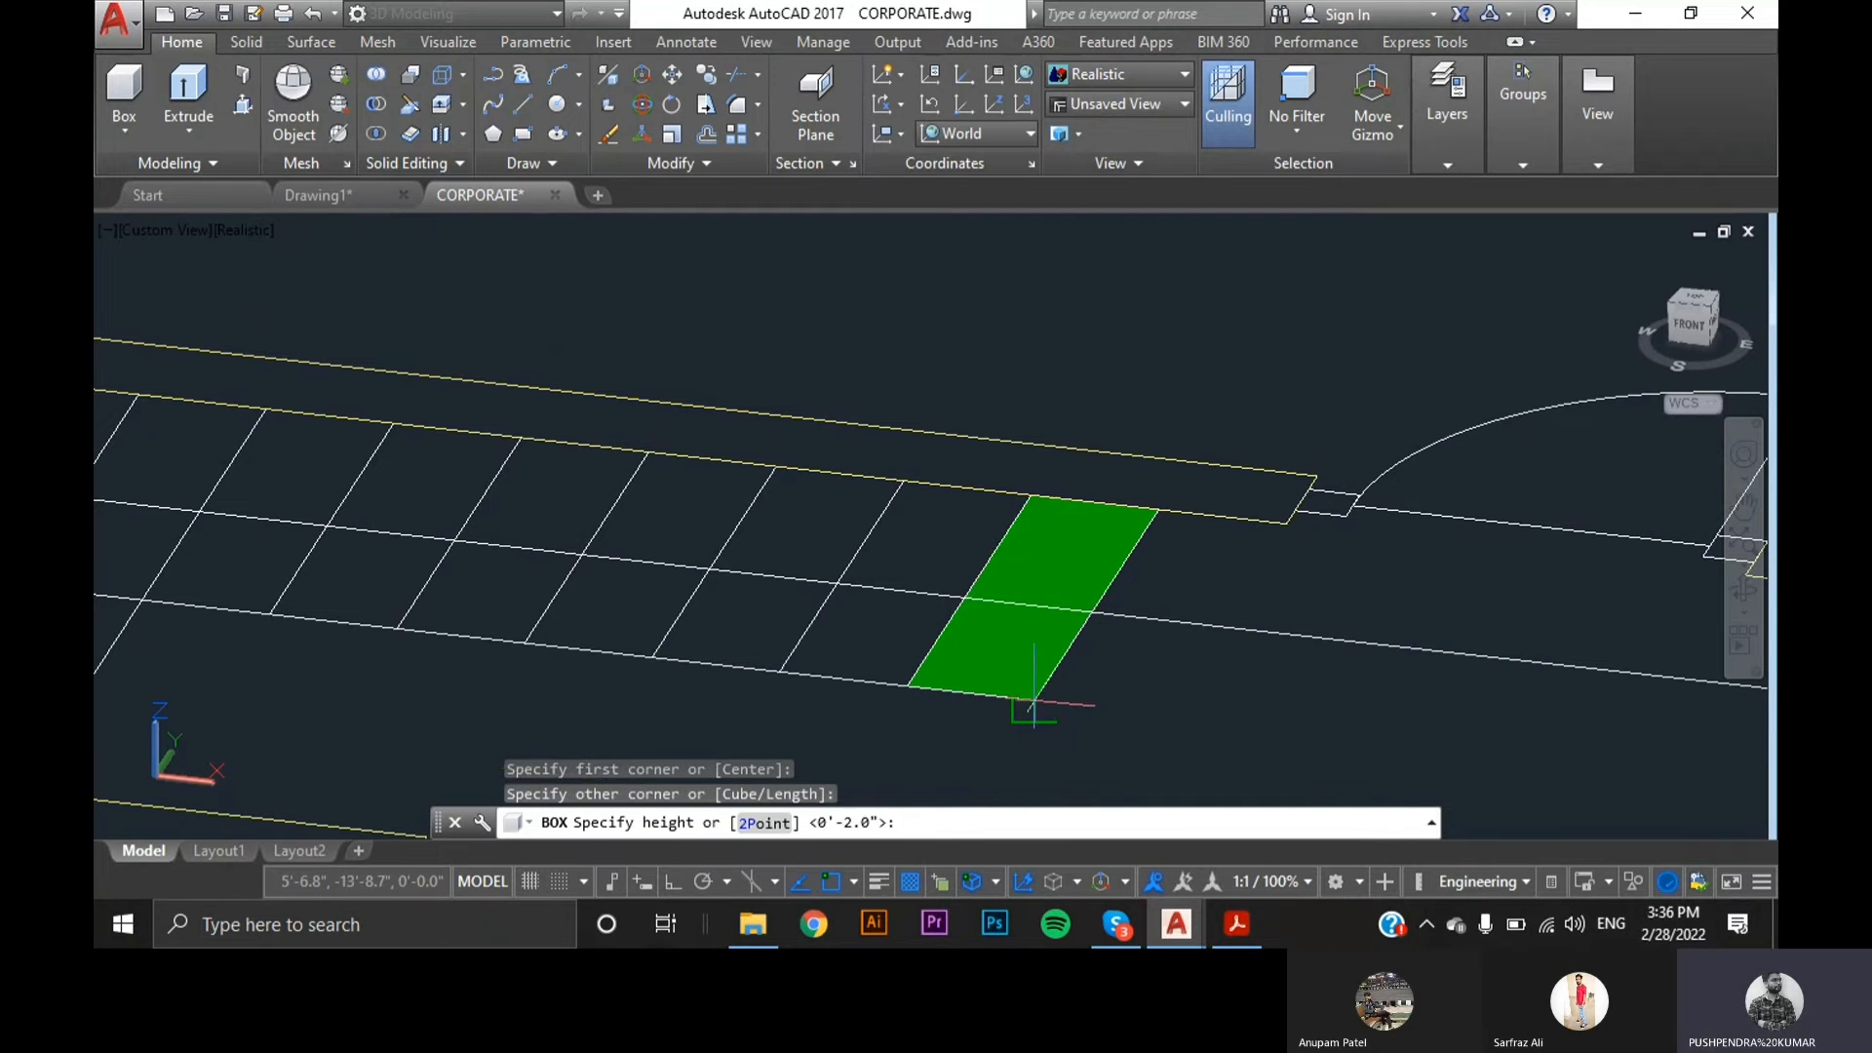
# - Finish the box for the first stair step with a height of 7"
pyautogui.scroll(-2, 1034, 700)
pyautogui.scroll(3, 1032, 673)
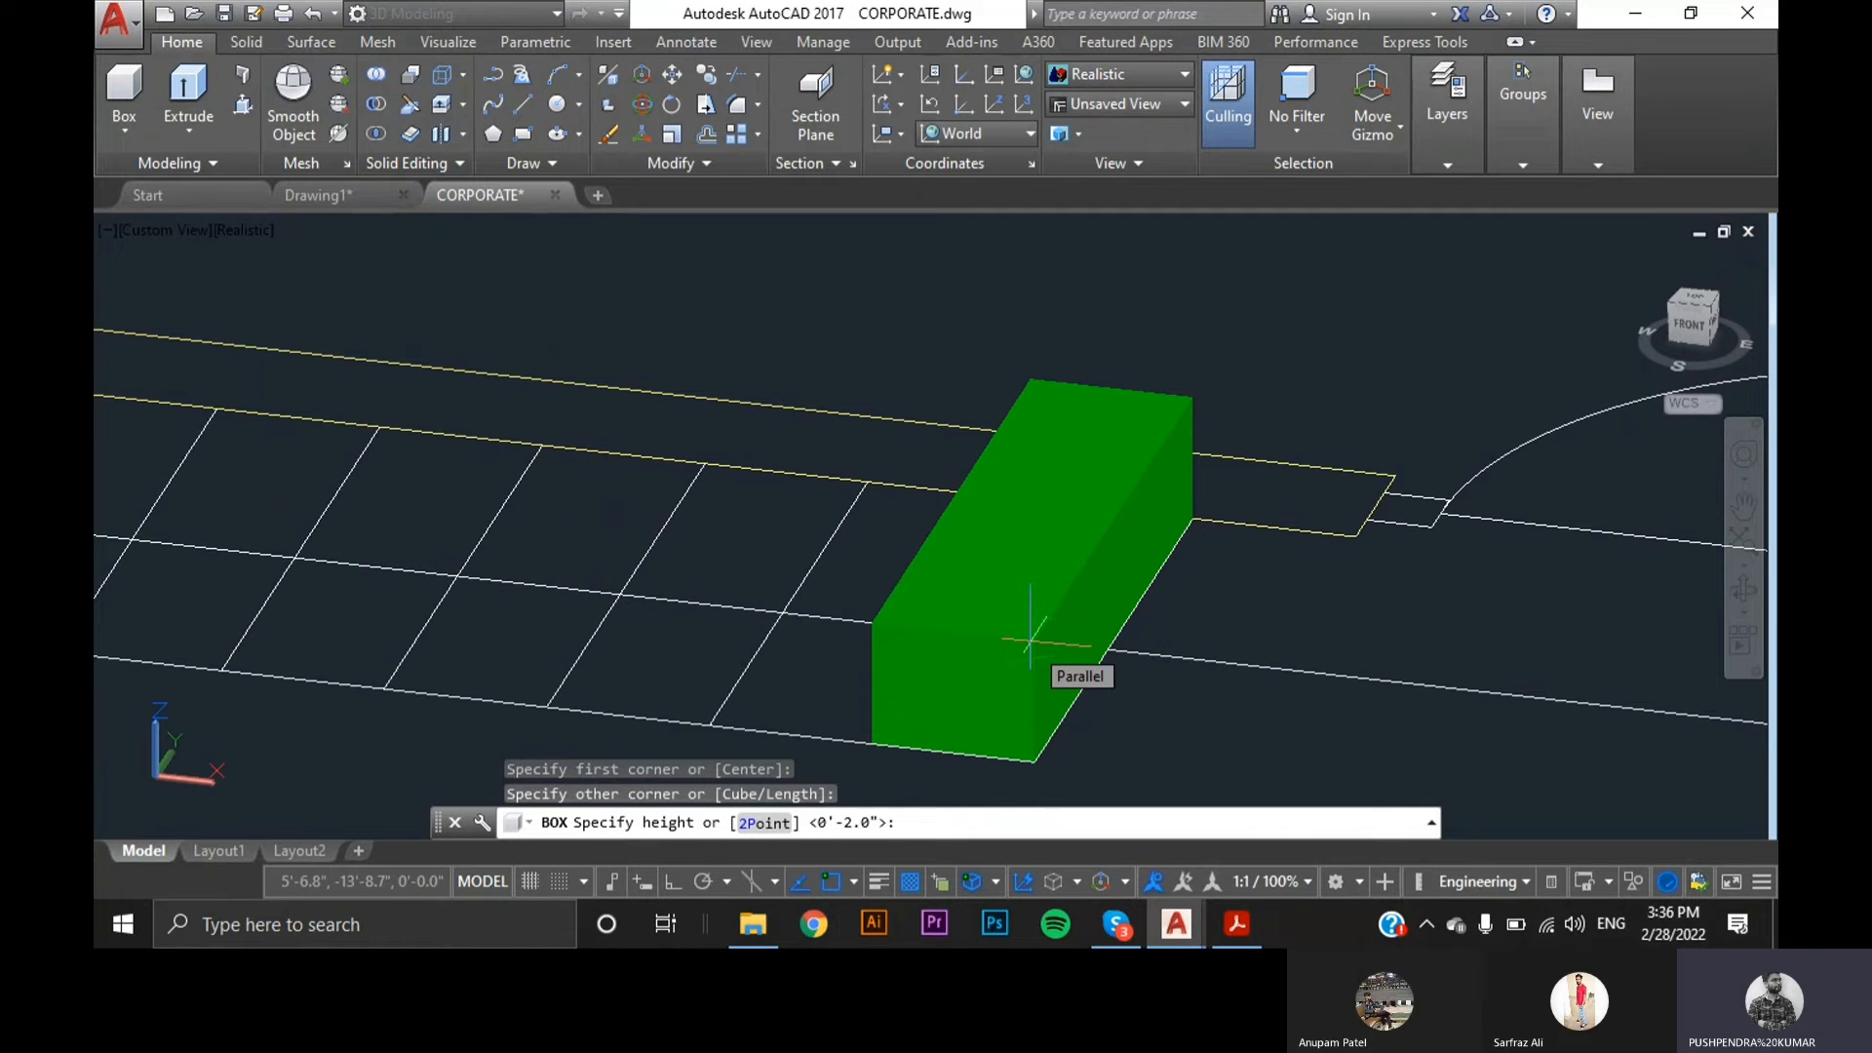
pyautogui.write('7"')
pyautogui.press('Return')
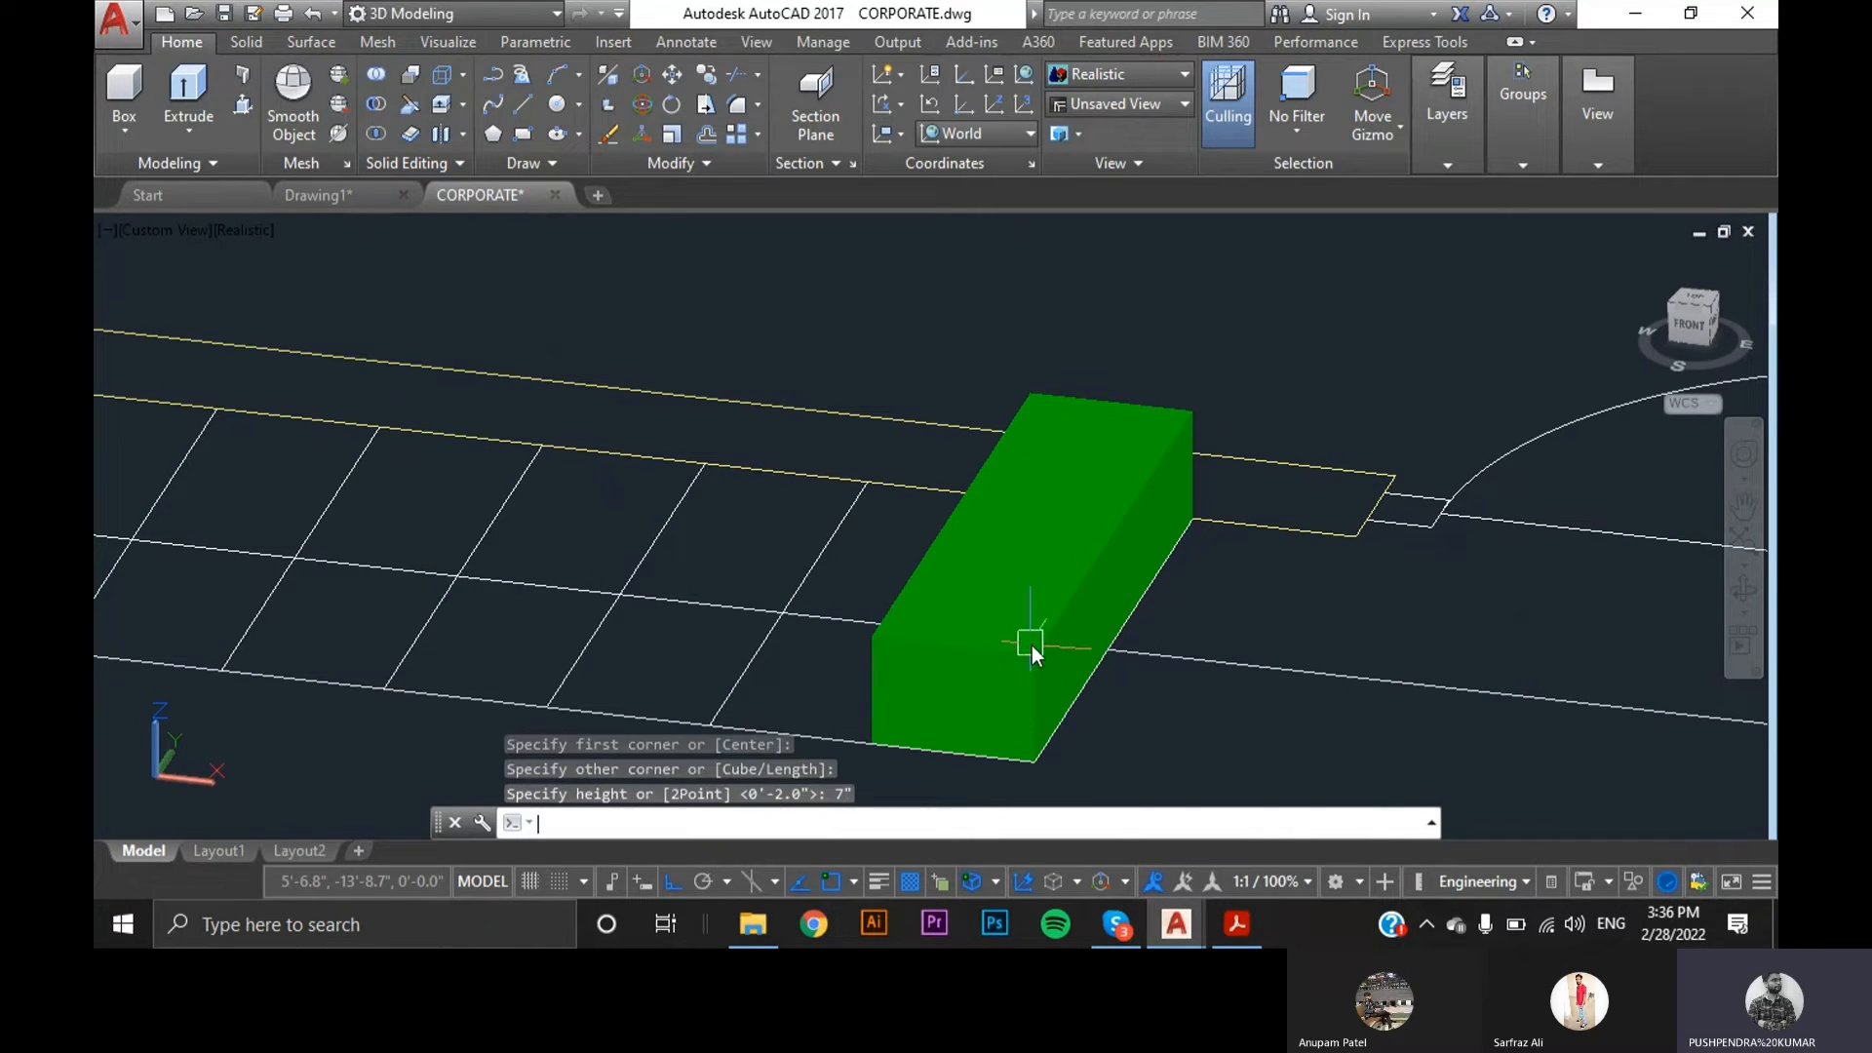
# - Copy the step box as a 10-item array from its lower front corner to the opposite upper corner, forming a rising flight of stairs
pyautogui.scroll(-2, 1039, 653)
pyautogui.moveTo(386, 639); pyautogui.dragTo(899, 691, button='middle')
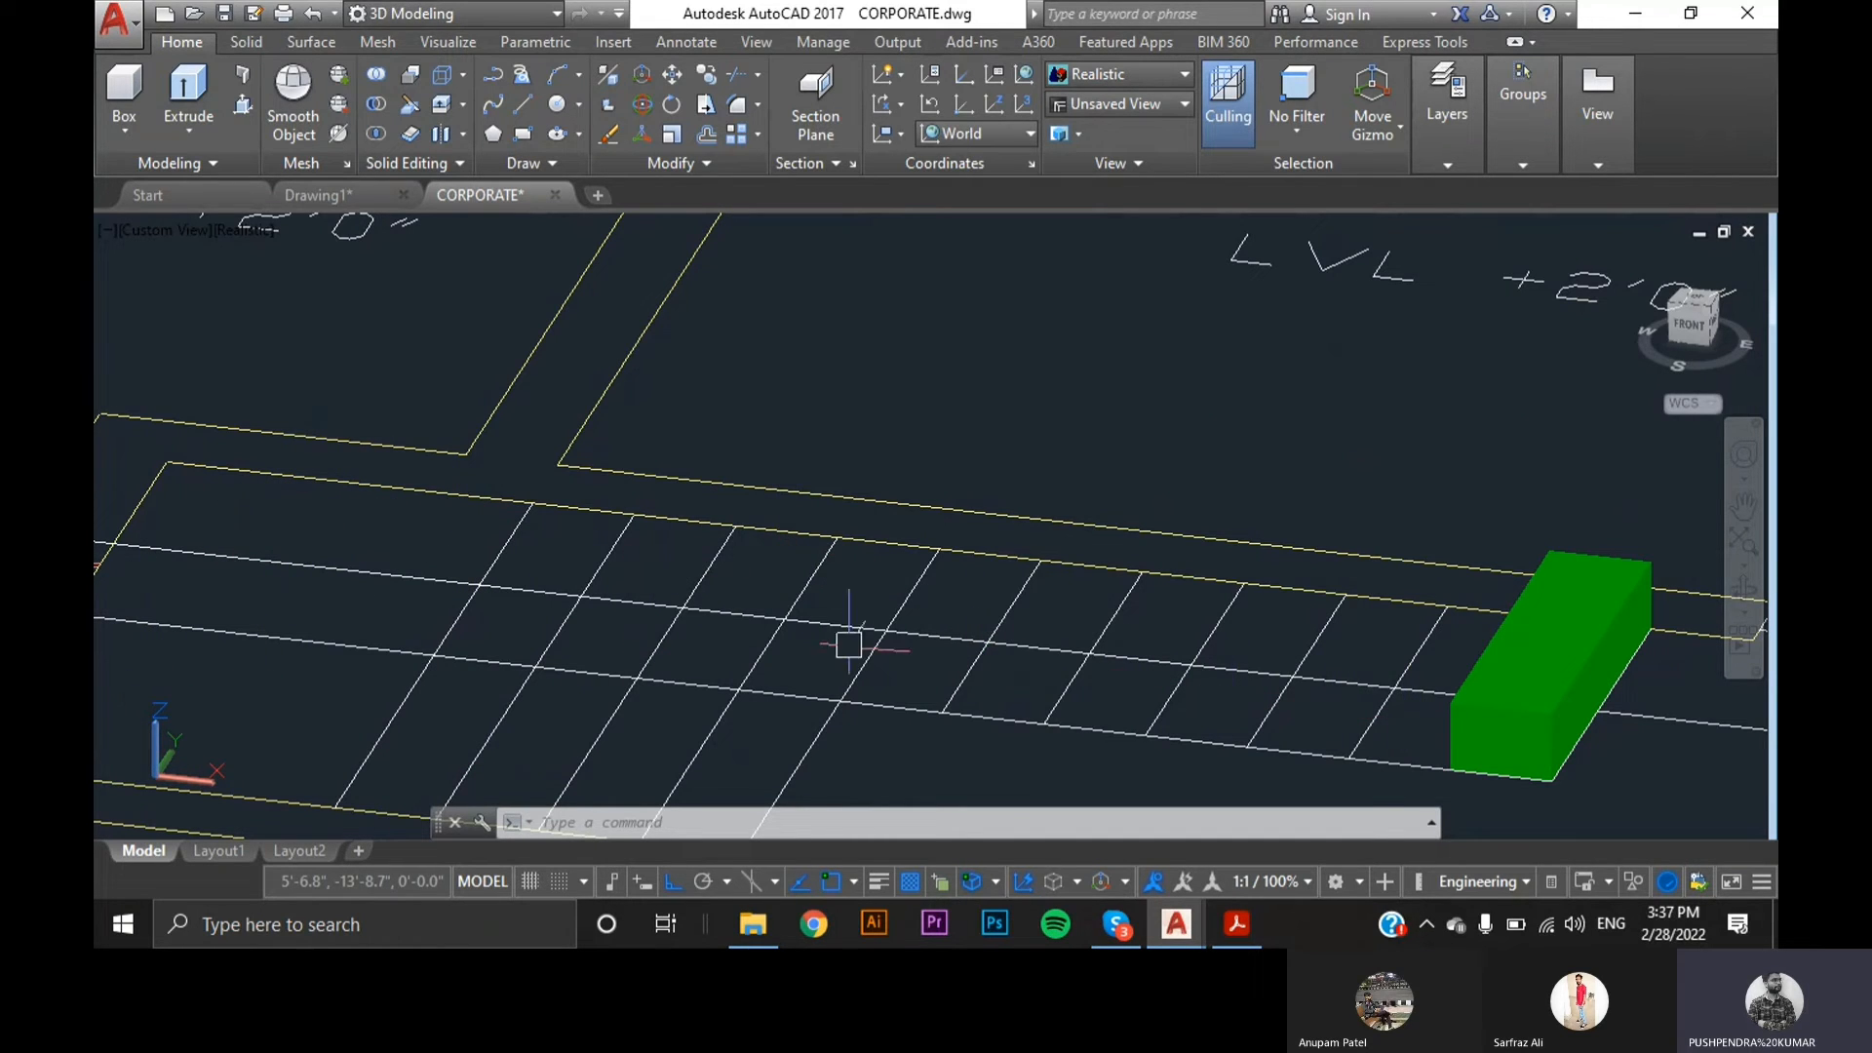
pyautogui.scroll(2, 1411, 731)
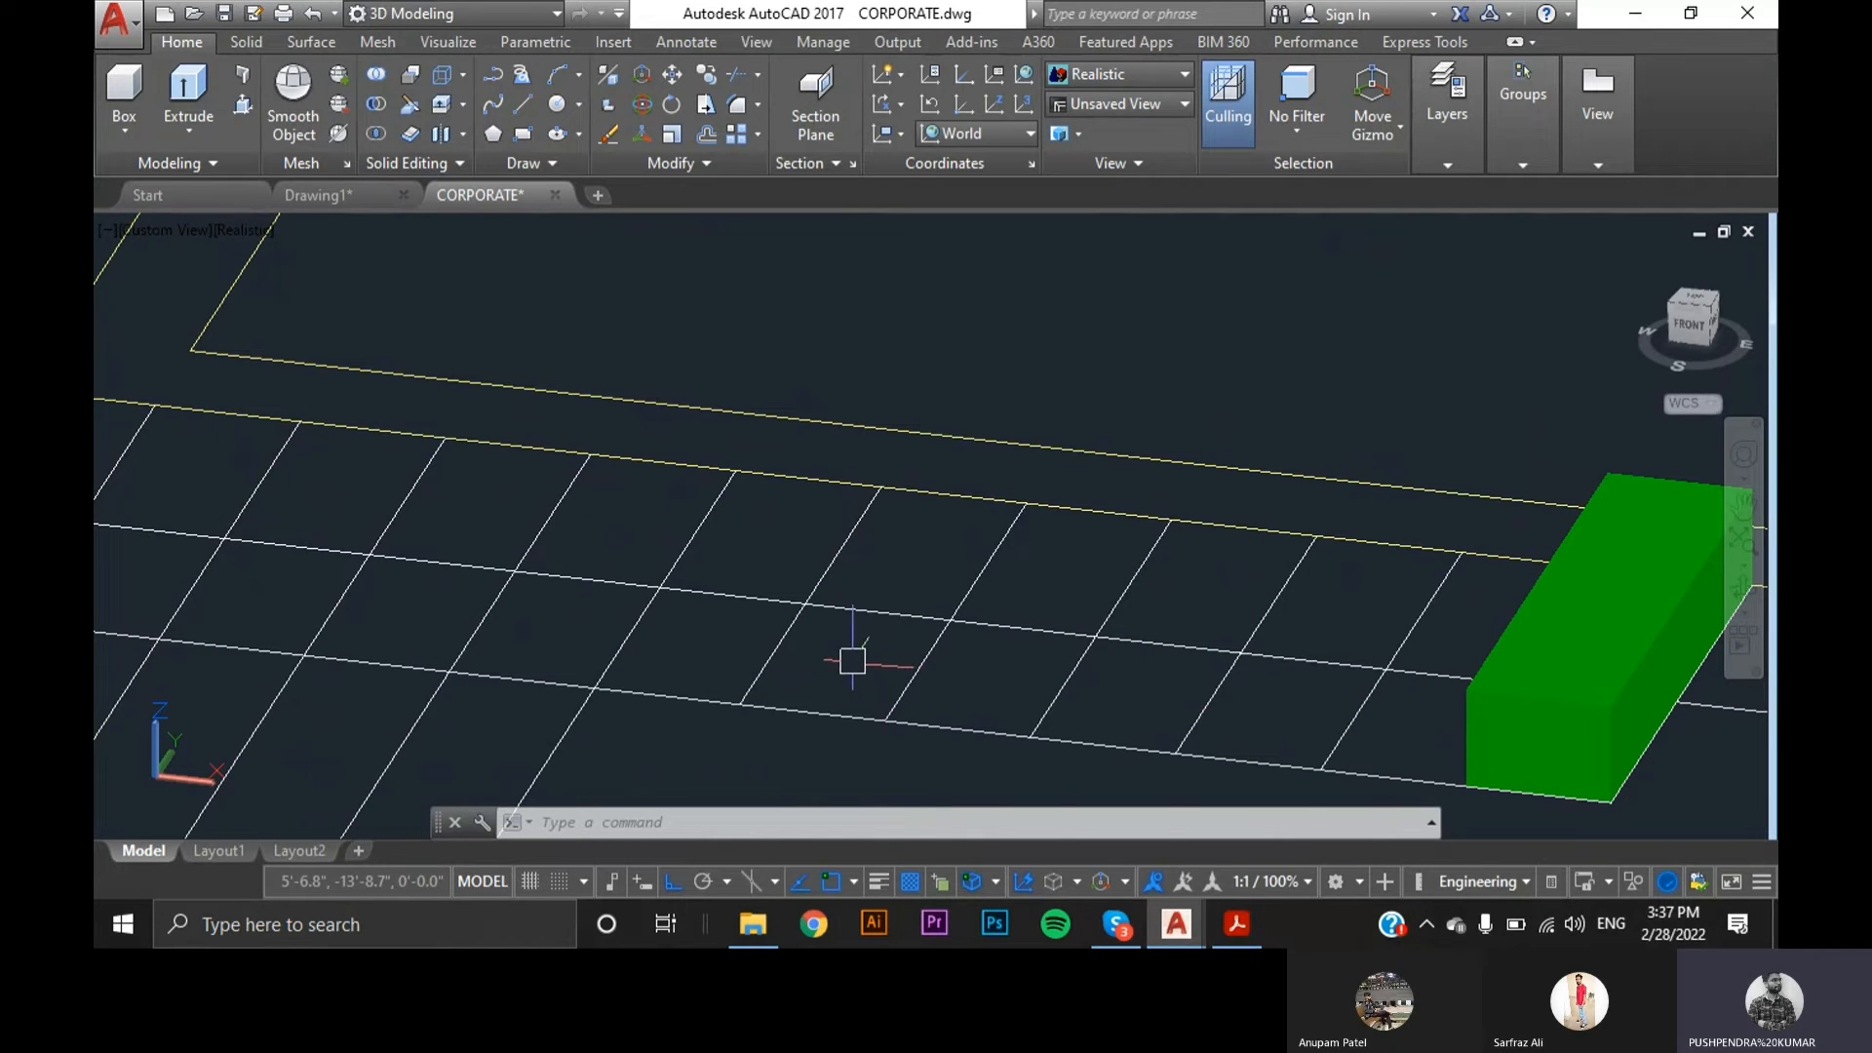
pyautogui.scroll(-3, 823, 647)
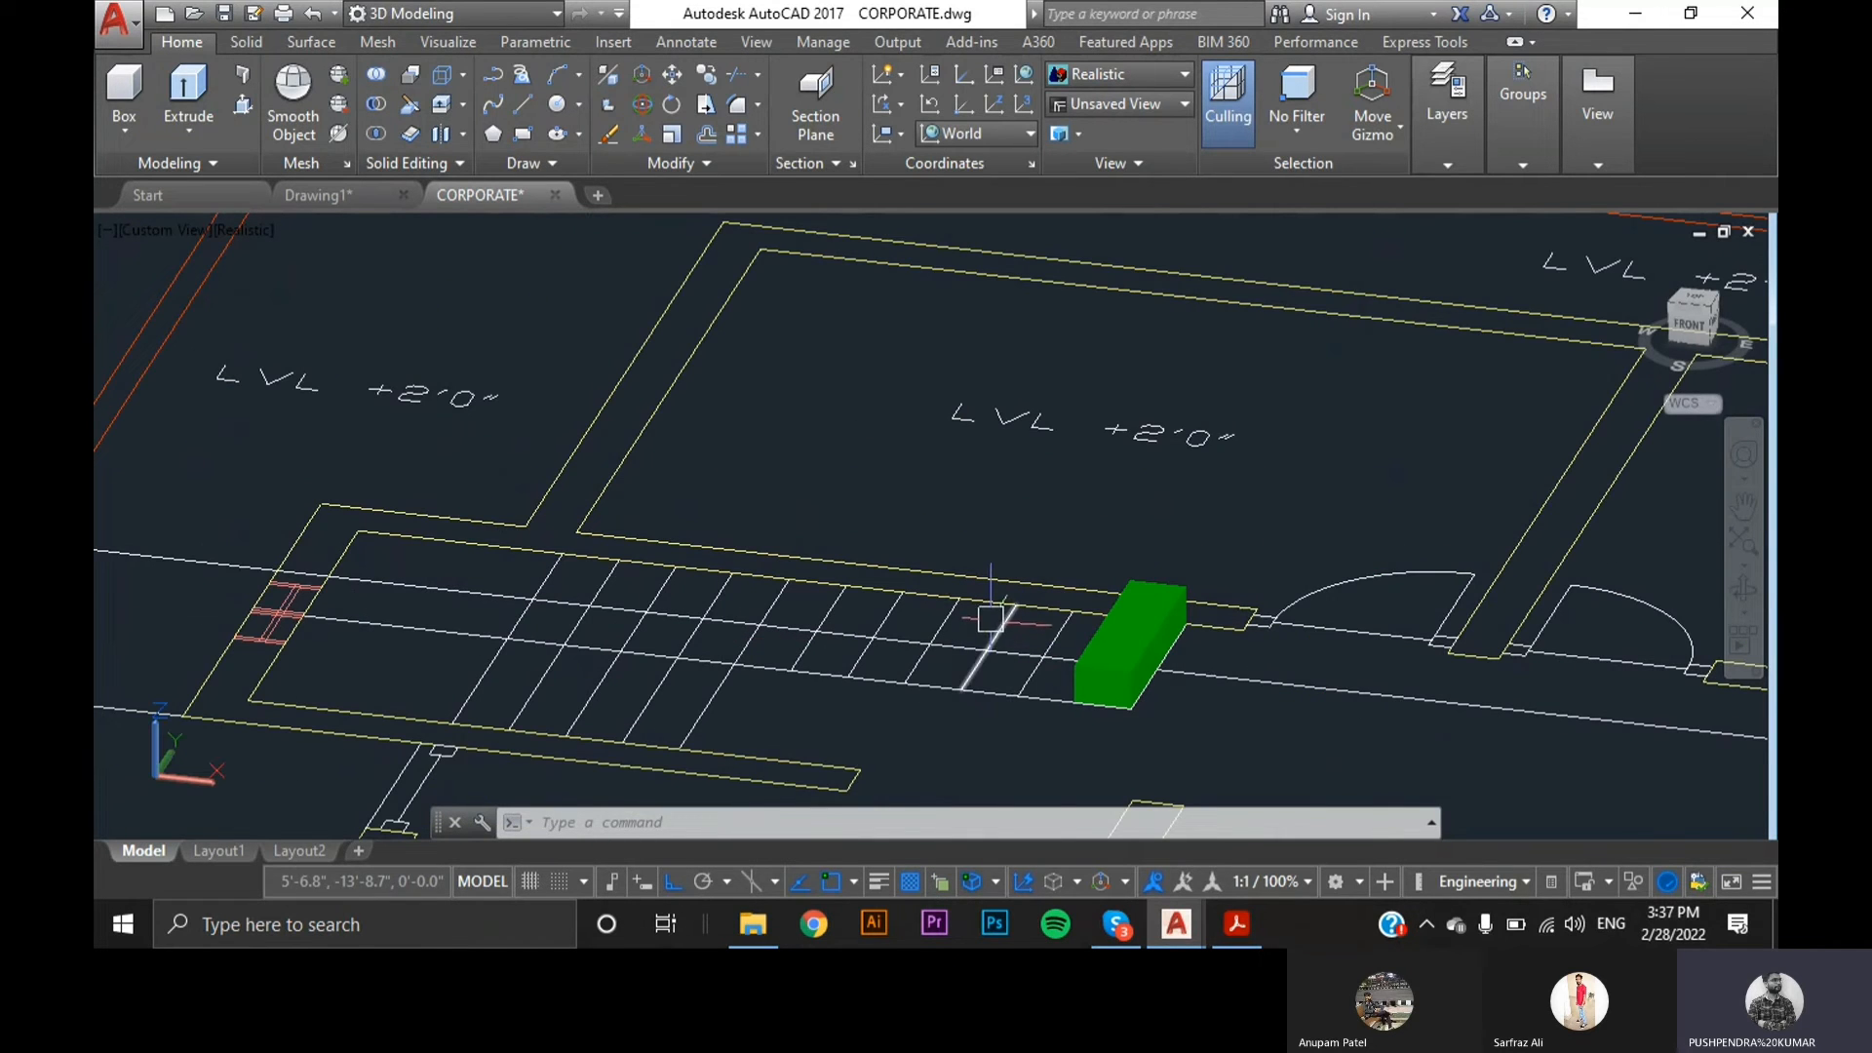
pyautogui.scroll(2, 1009, 620)
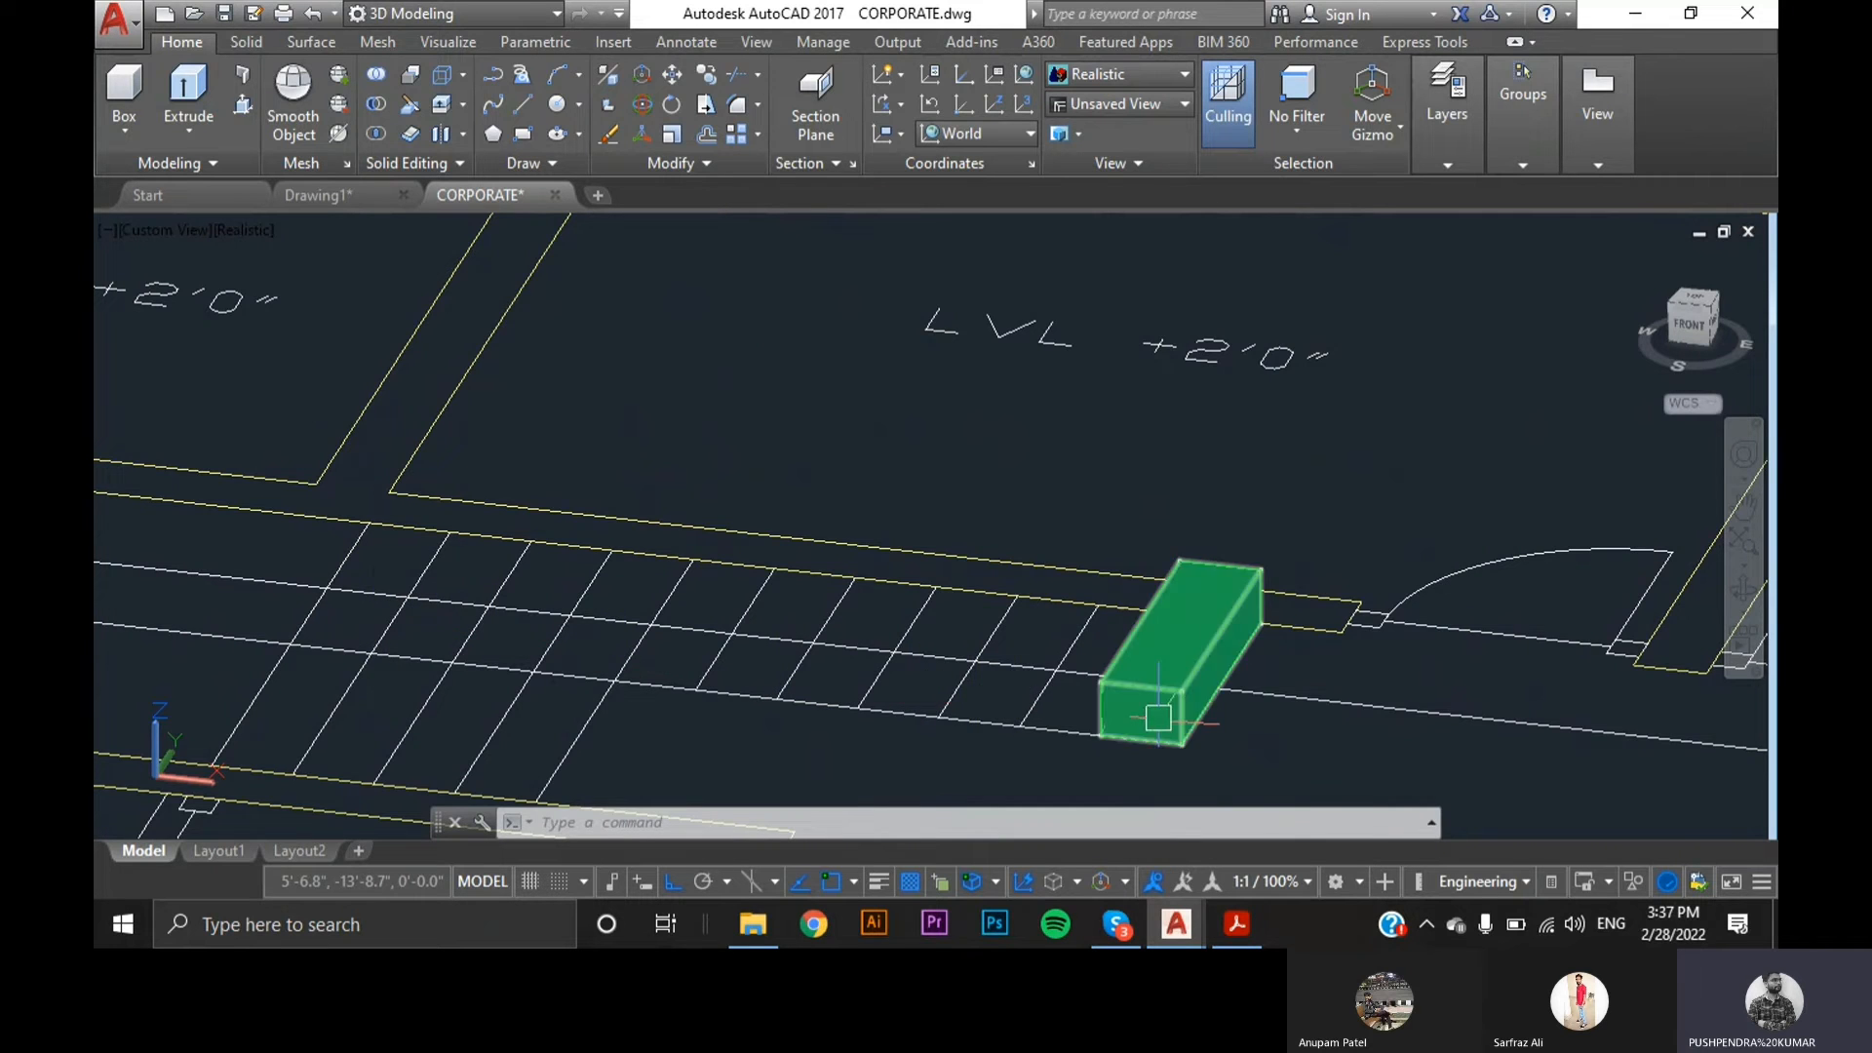
pyautogui.scroll(2, 1159, 719)
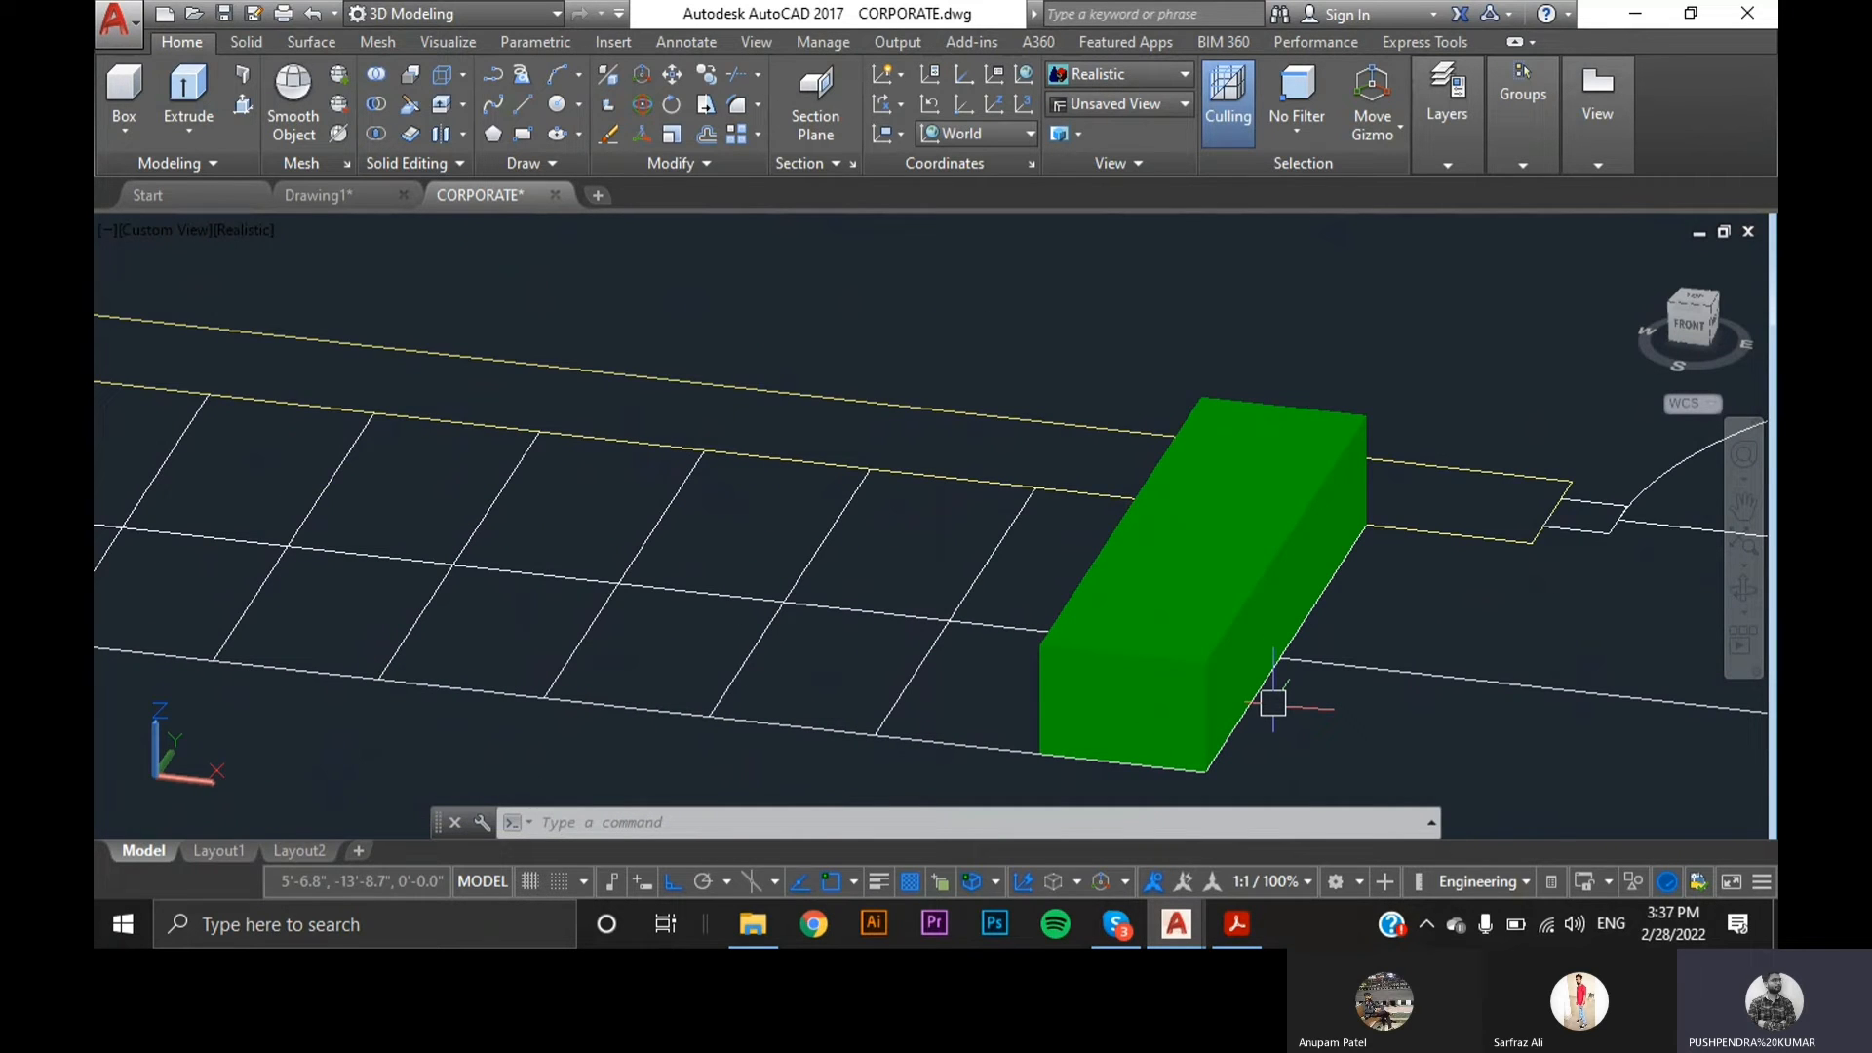
pyautogui.click(1175, 671)
pyautogui.write('c')
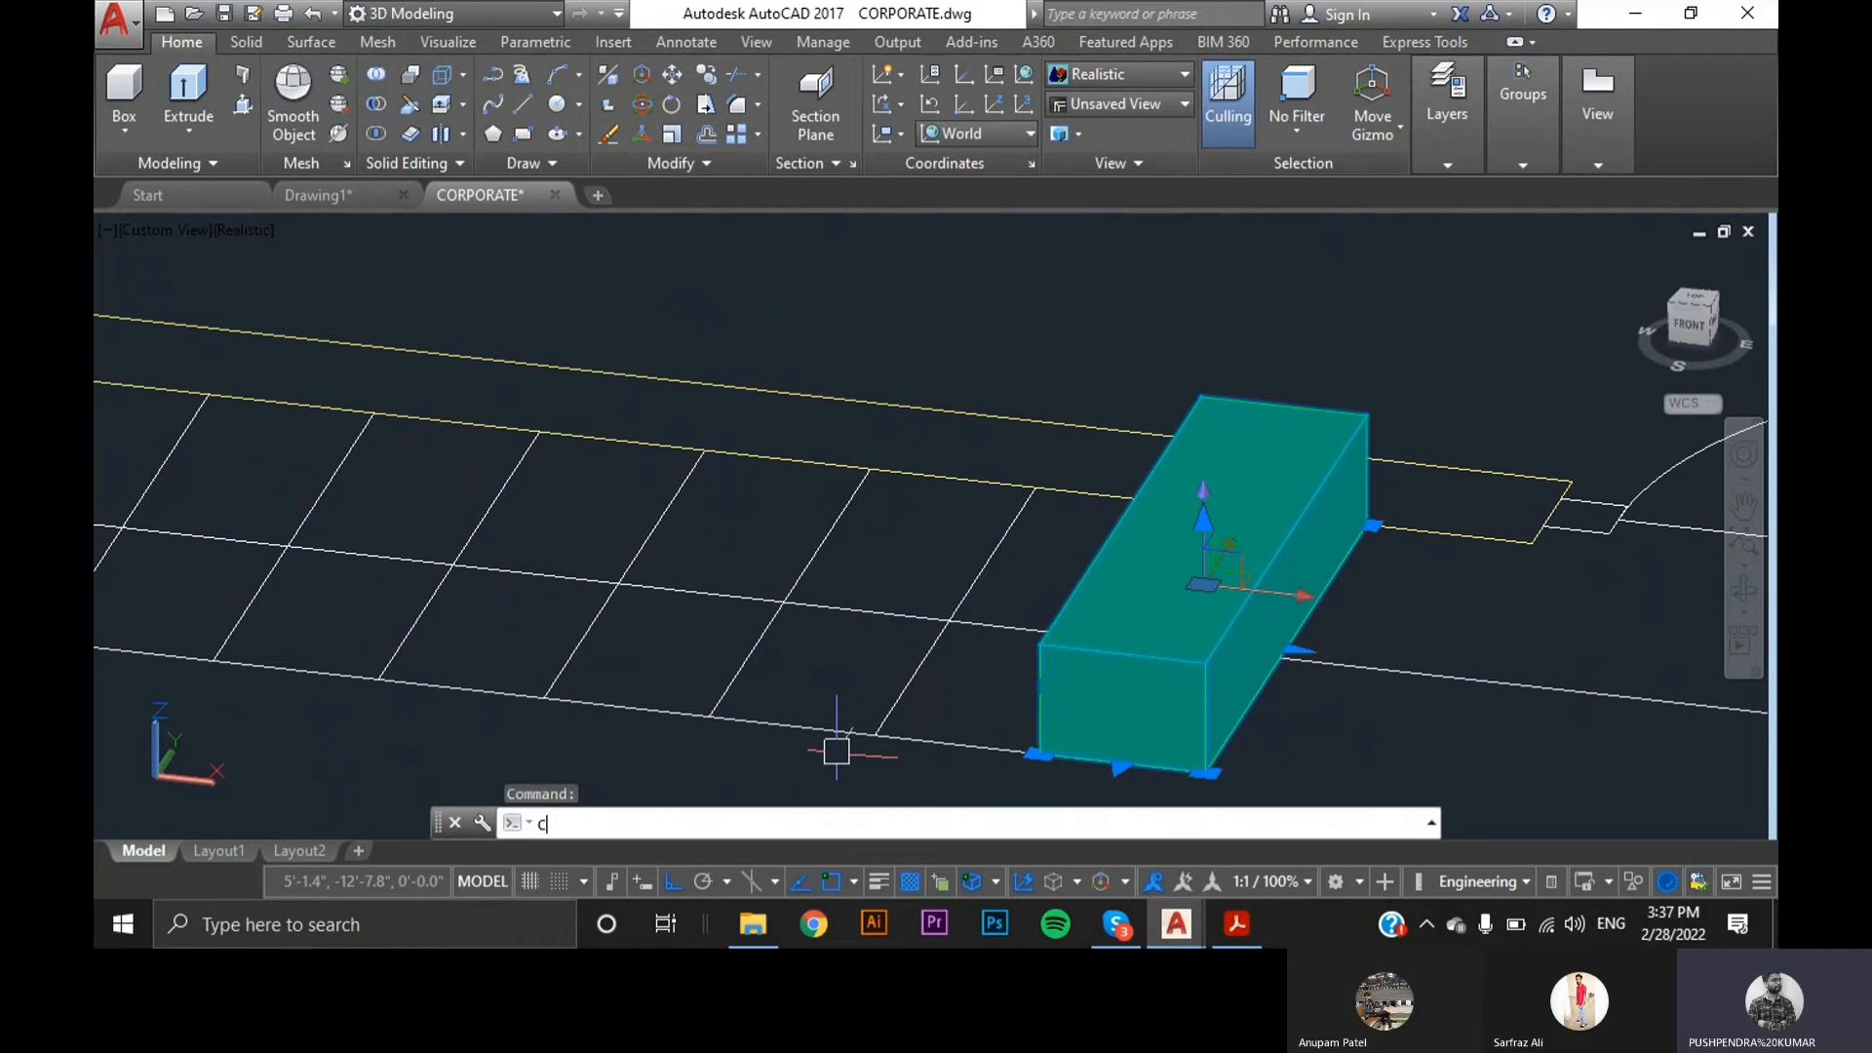
pyautogui.write('p')
pyautogui.press('Return')
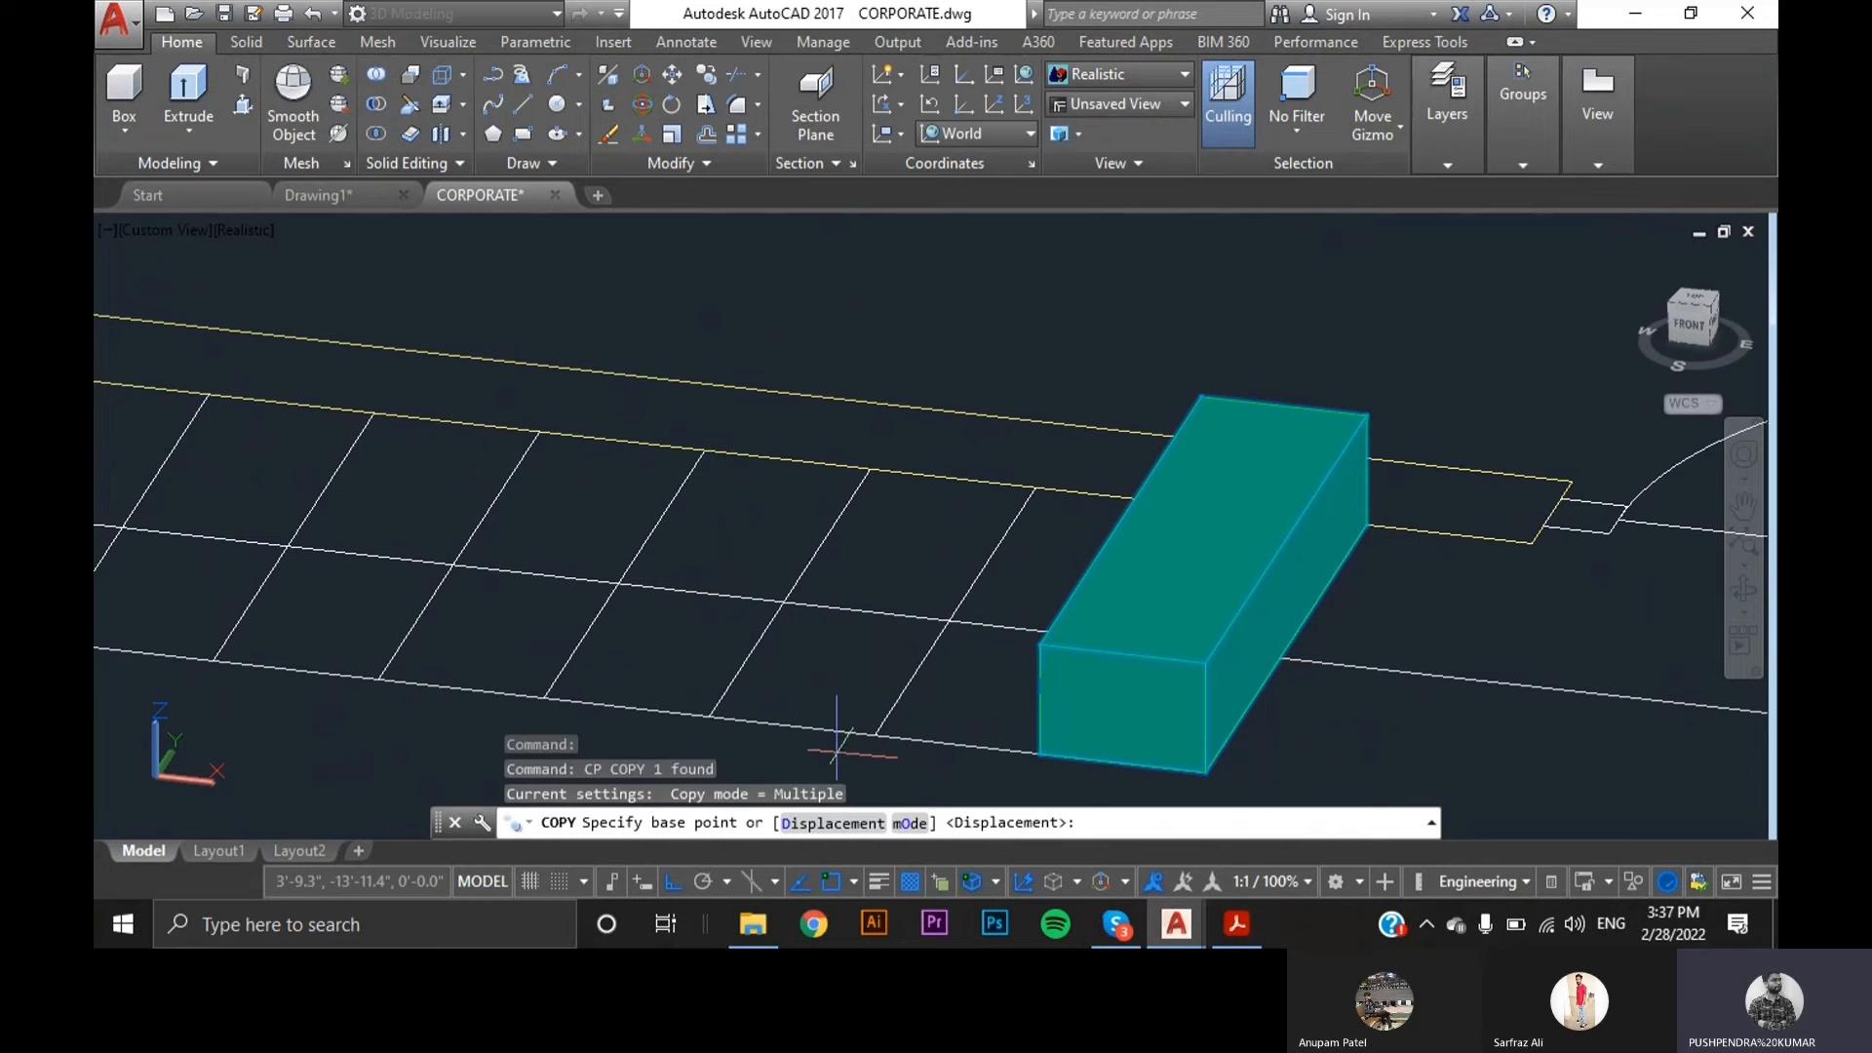
pyautogui.click(1206, 776)
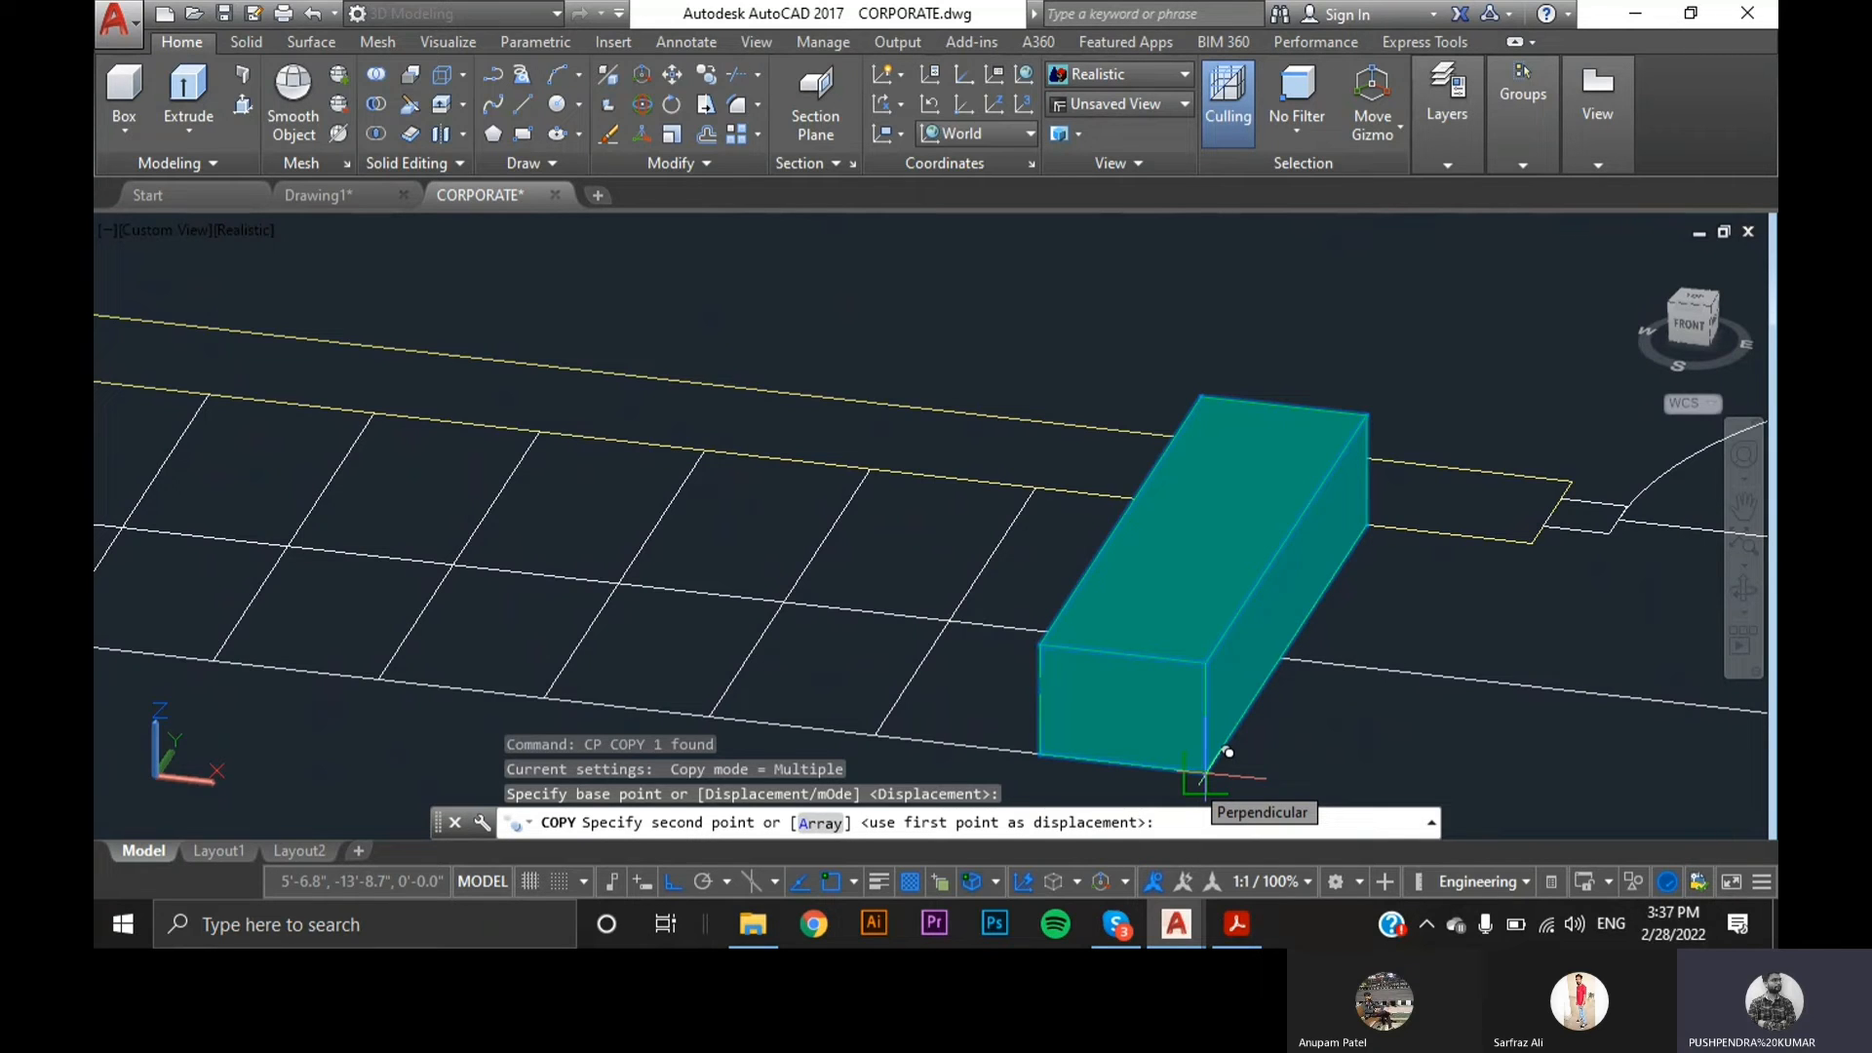
pyautogui.write('A')
pyautogui.press('Return')
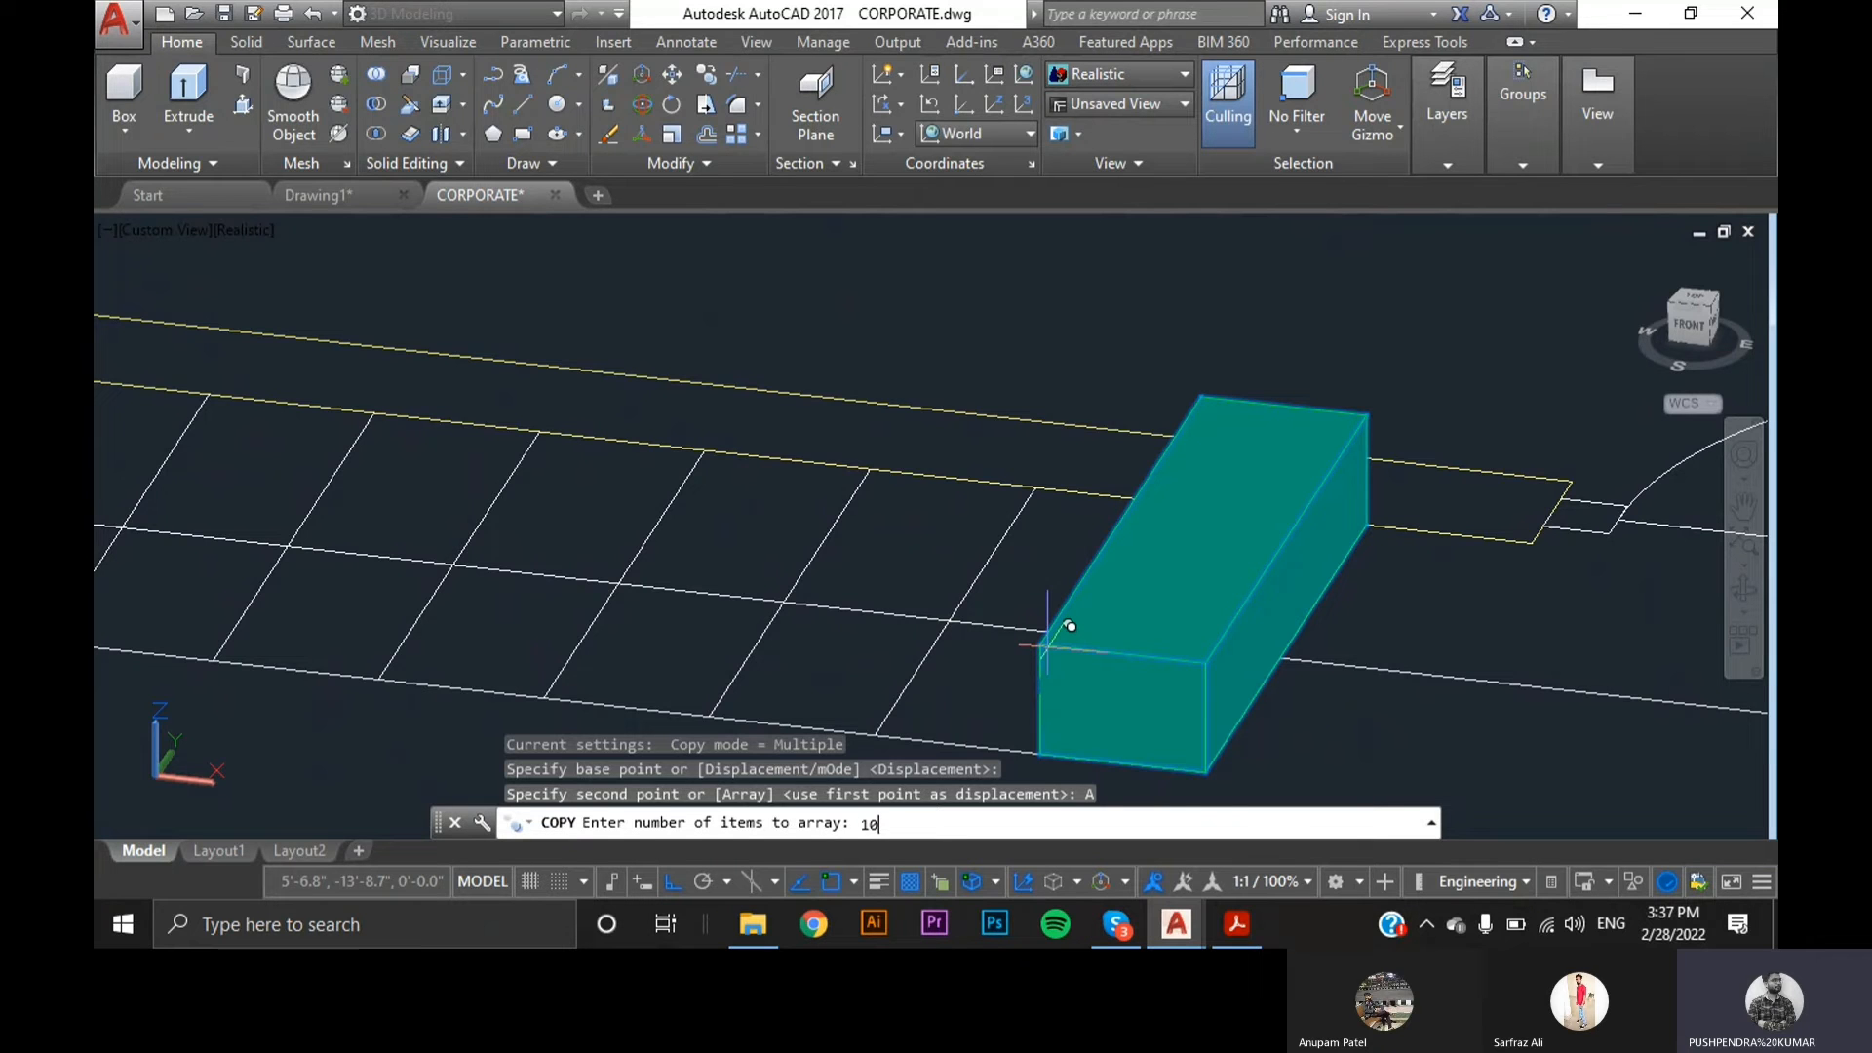
pyautogui.press('Return')
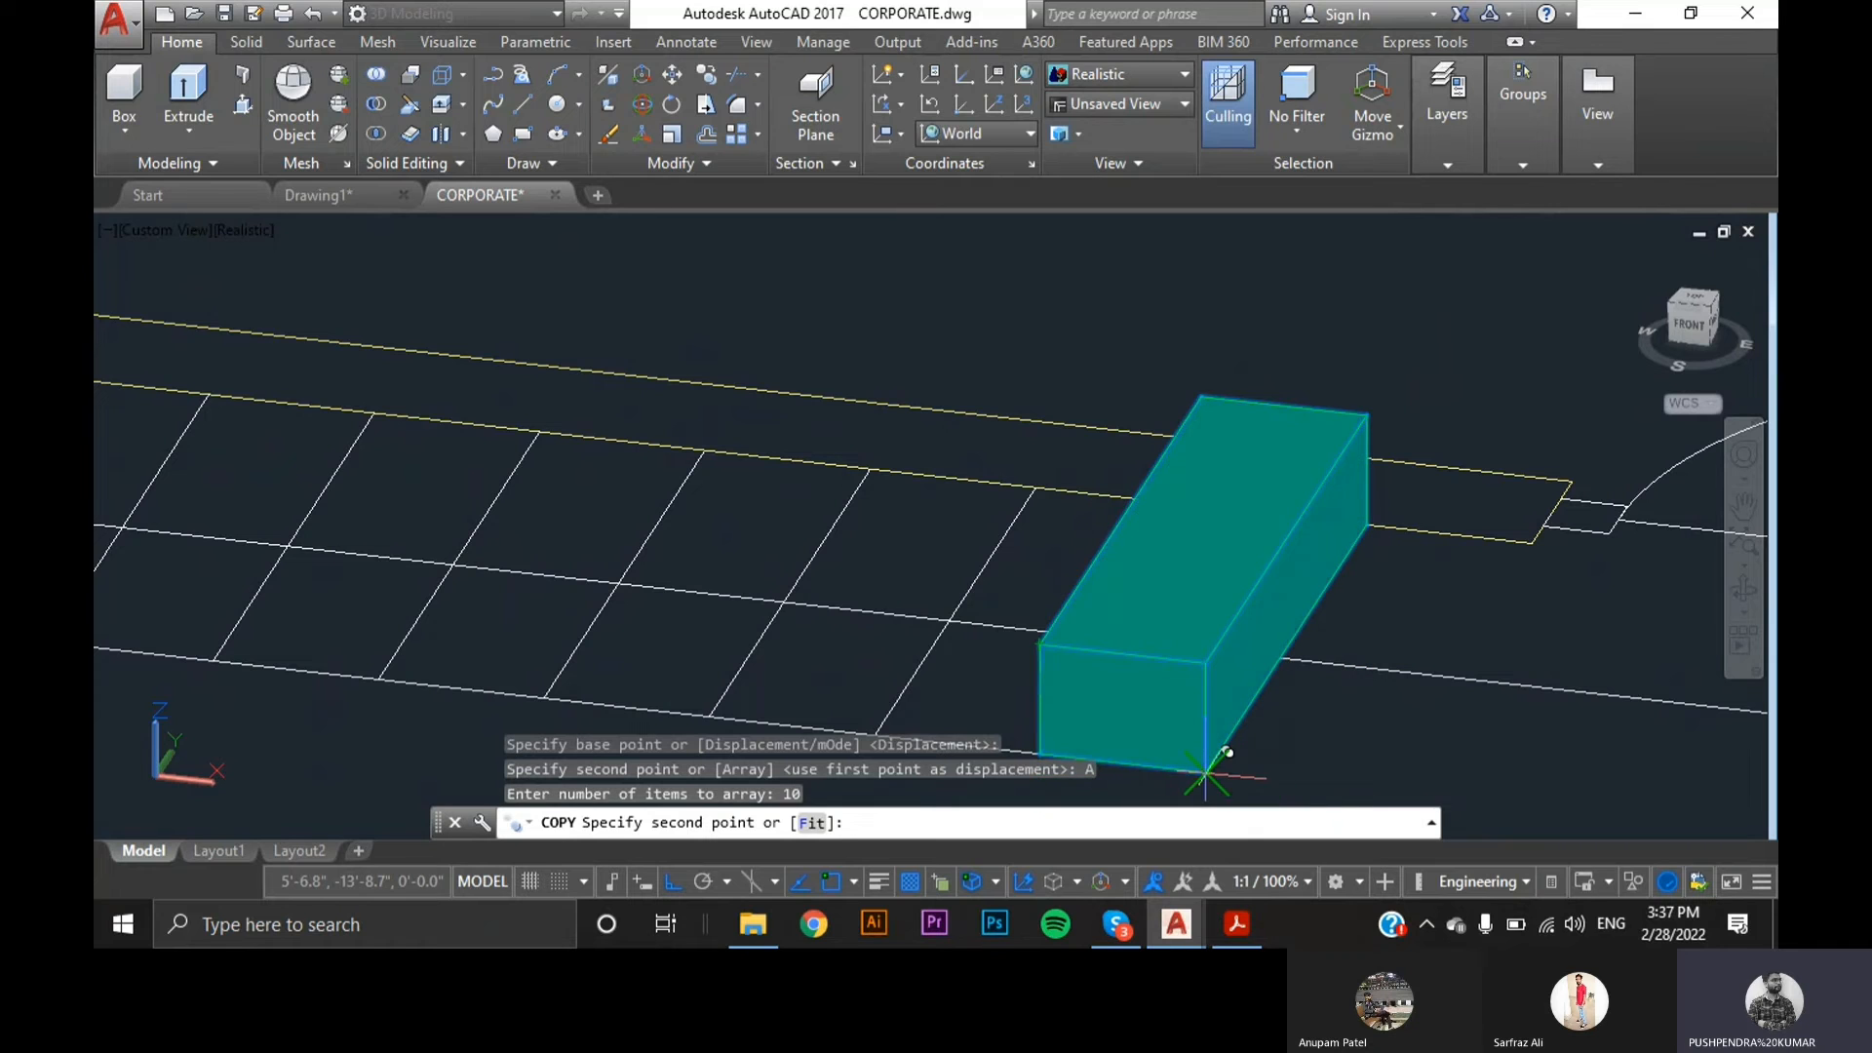
pyautogui.click(1059, 651)
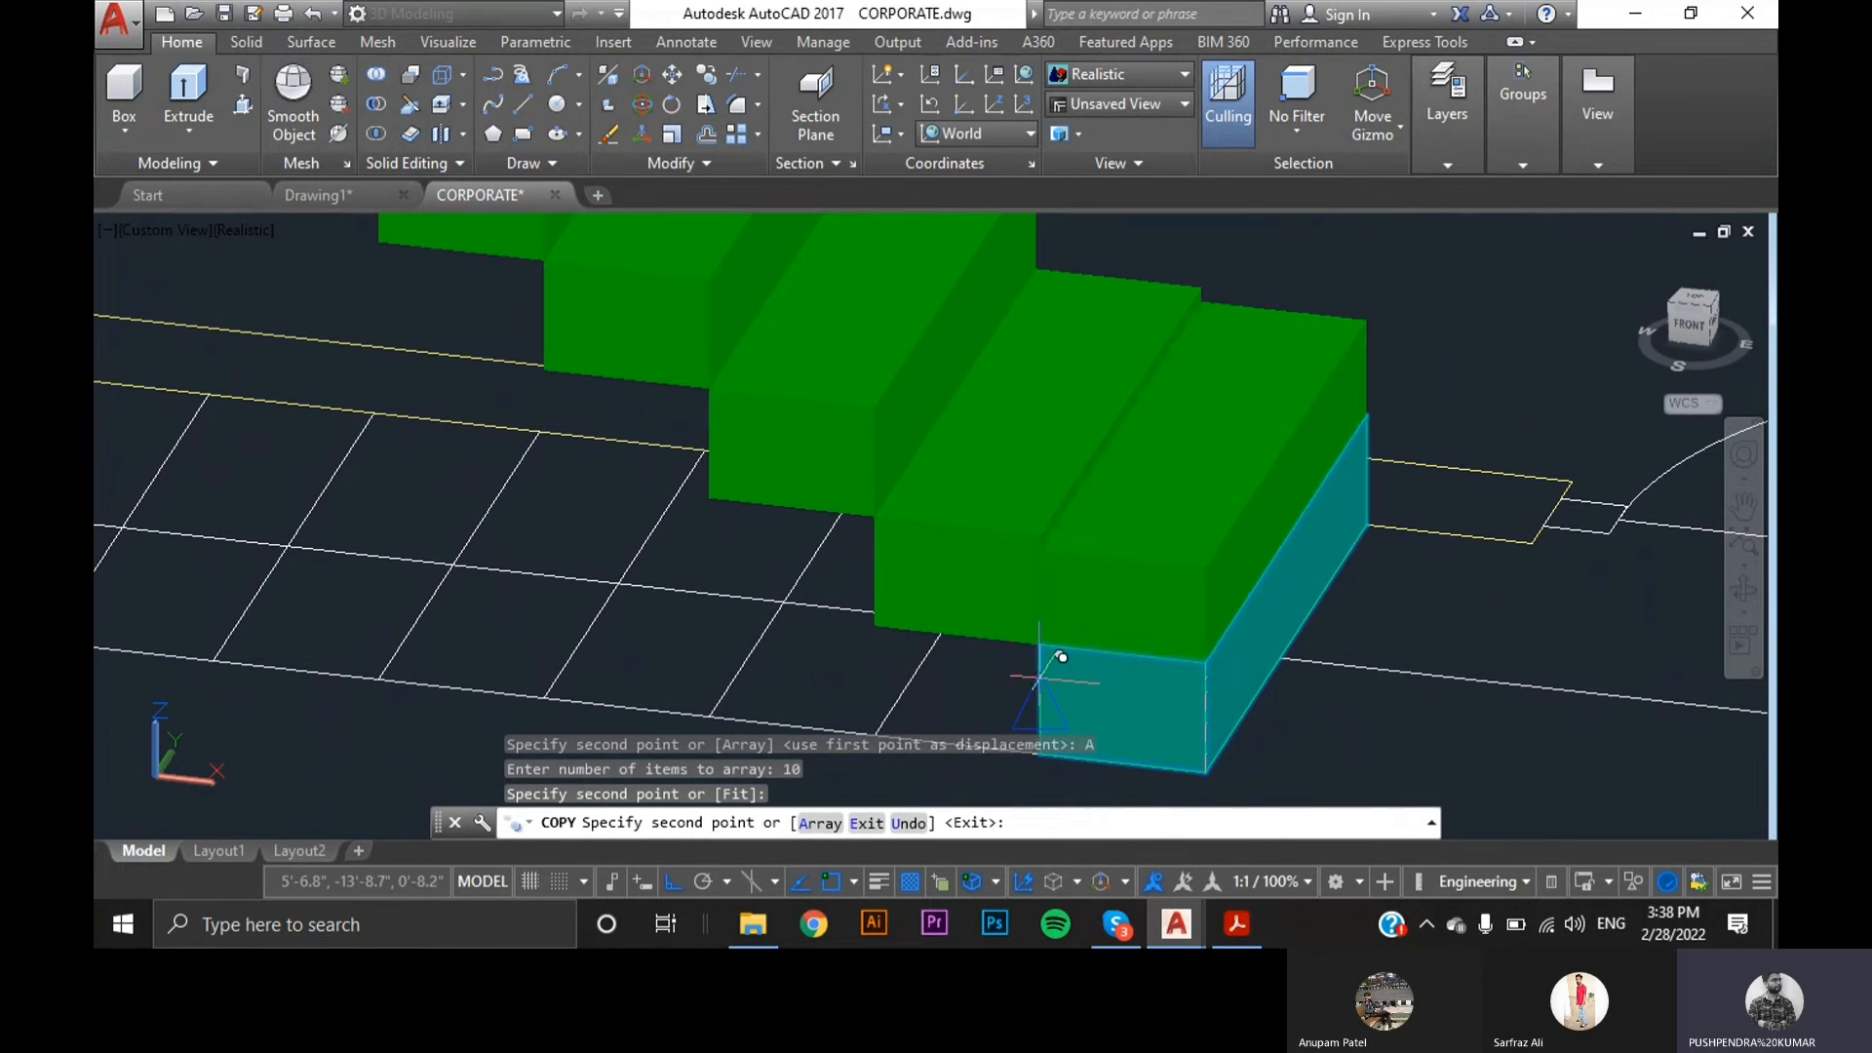
pyautogui.press('Escape')
# - Draw a triangular 3D polyline under the second step, joining the first step's upper and lower corners and the second step's outer lower corner
pyautogui.scroll(-8, 1072, 656)
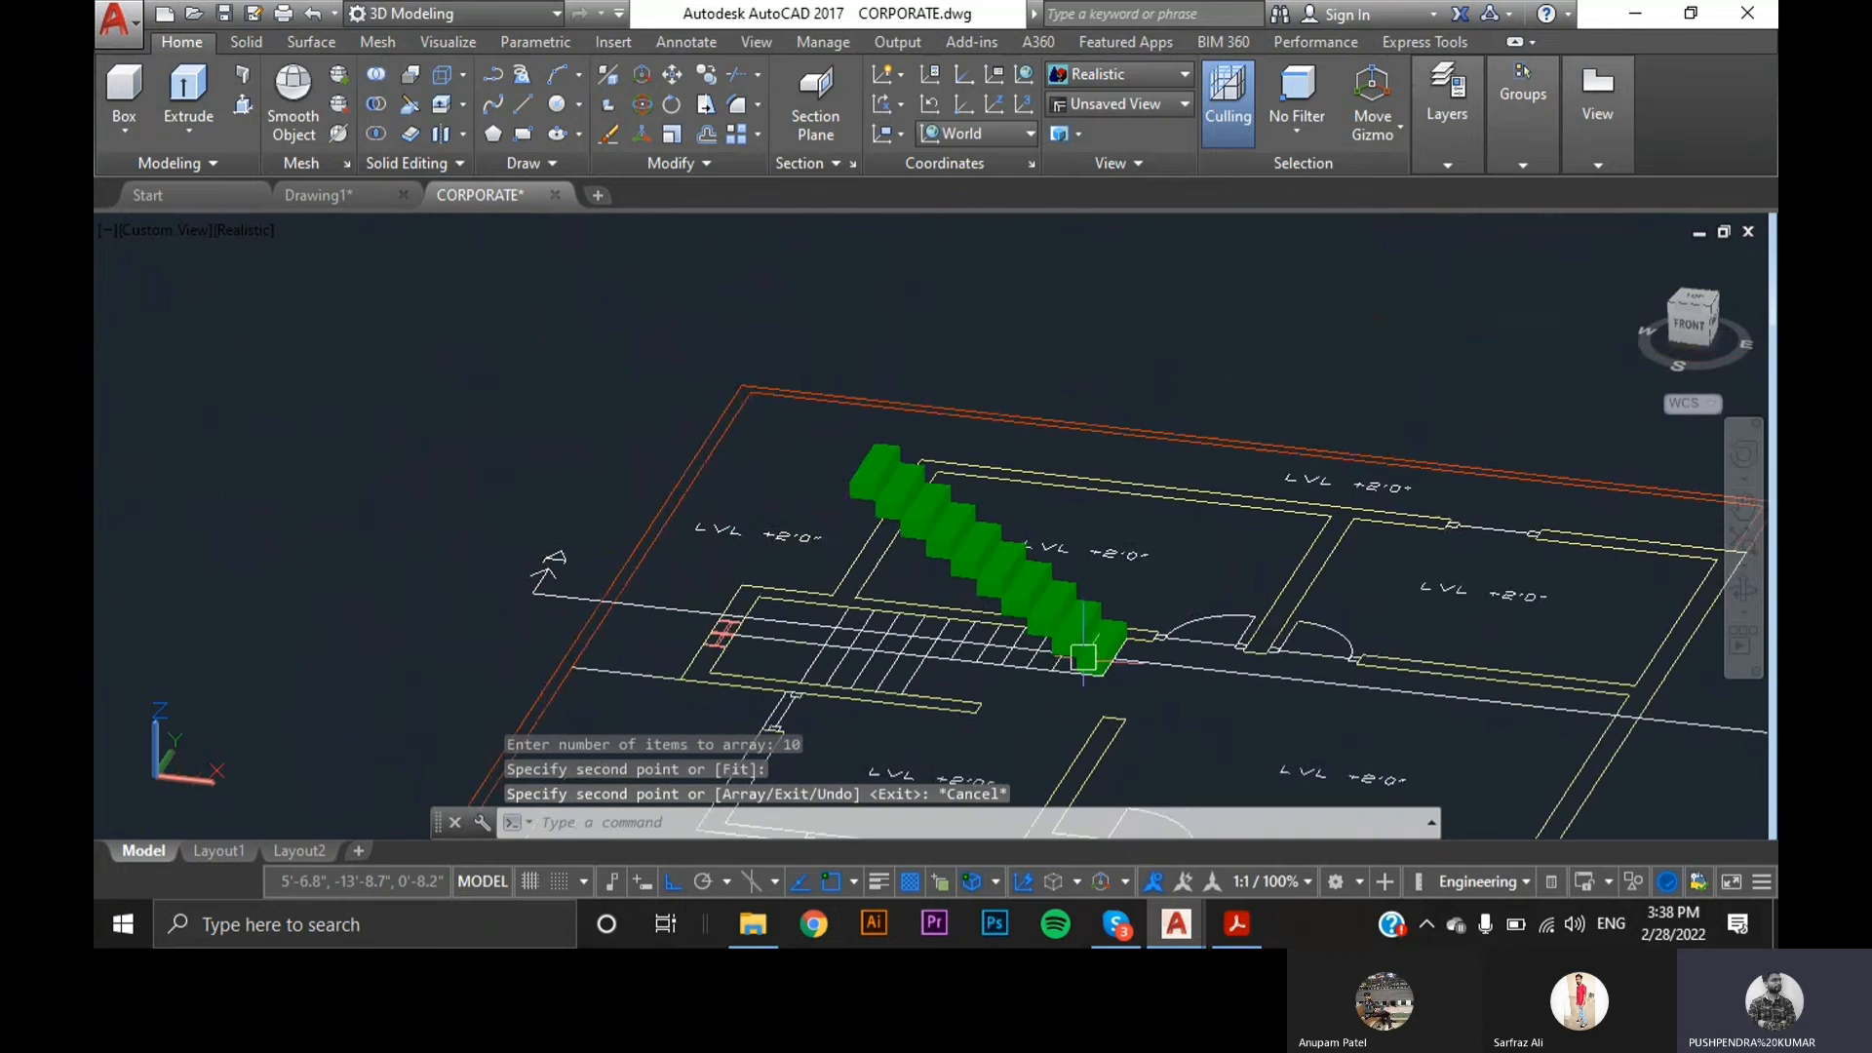
pyautogui.scroll(5, 1150, 576)
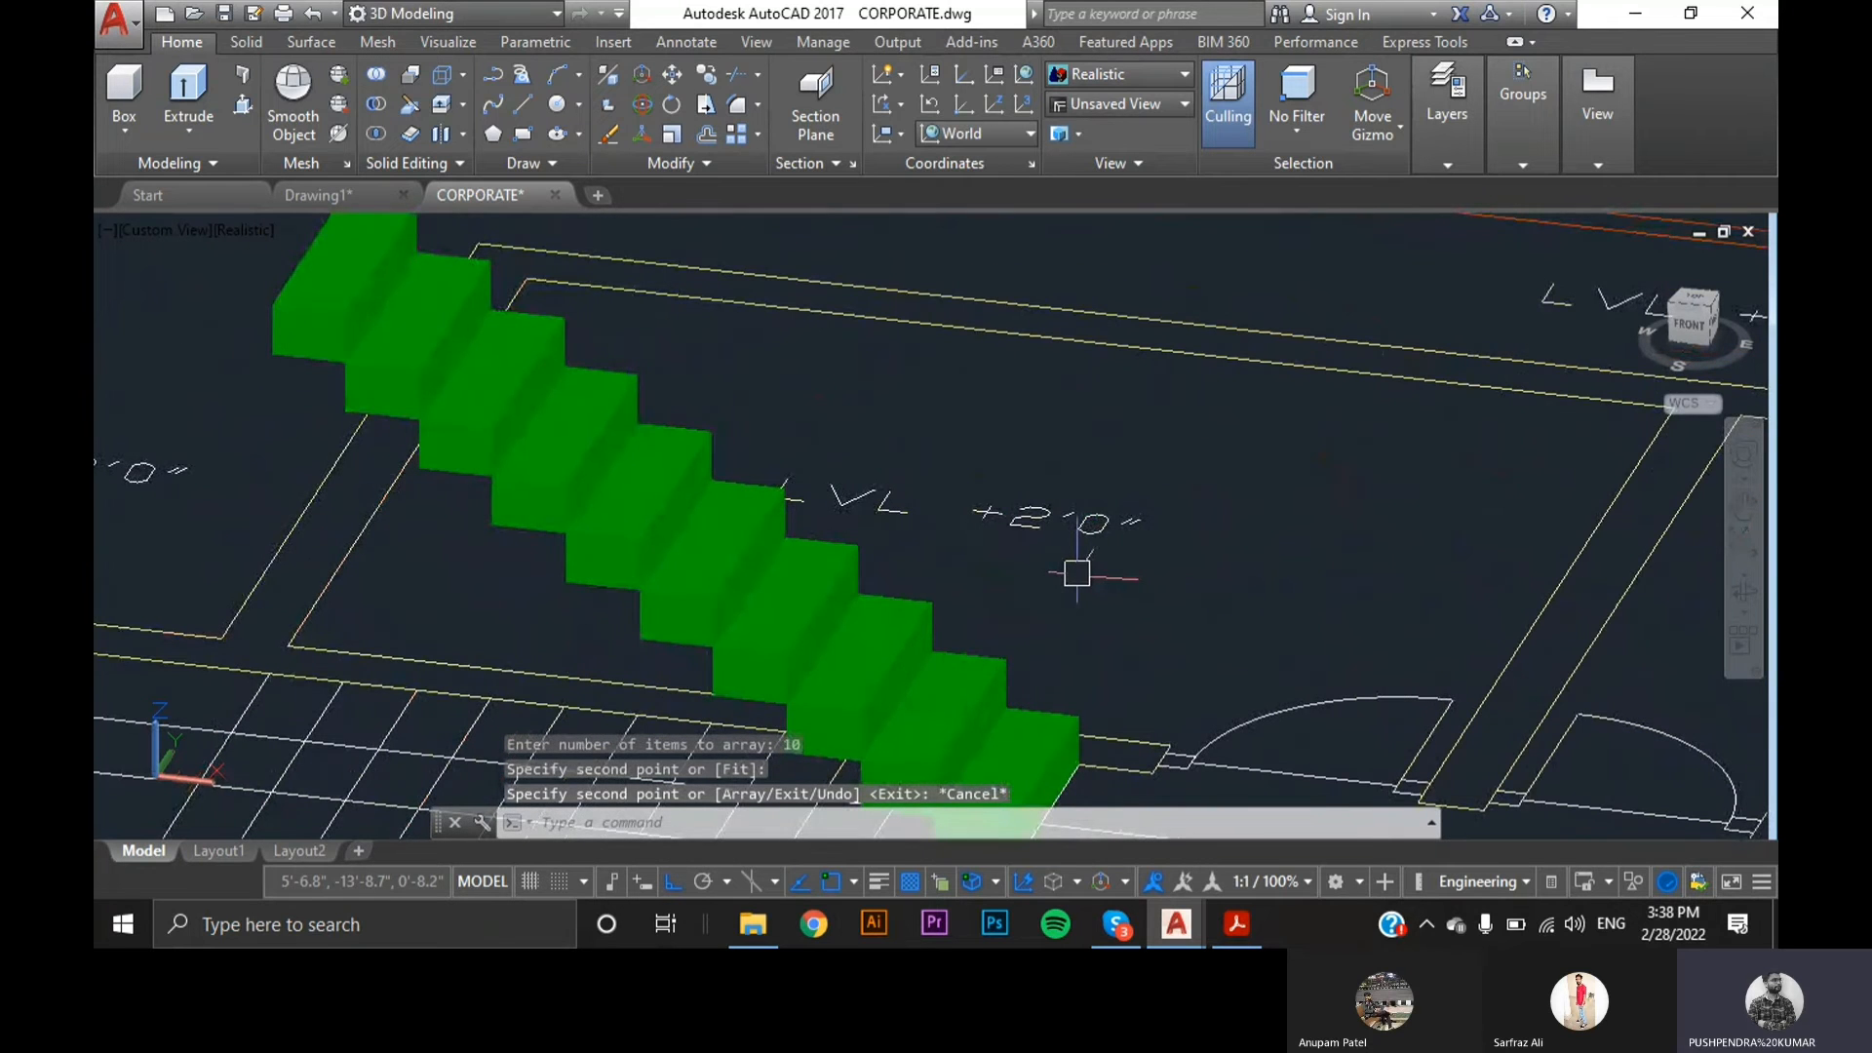
pyautogui.scroll(-5, 1078, 574)
pyautogui.scroll(5, 1072, 580)
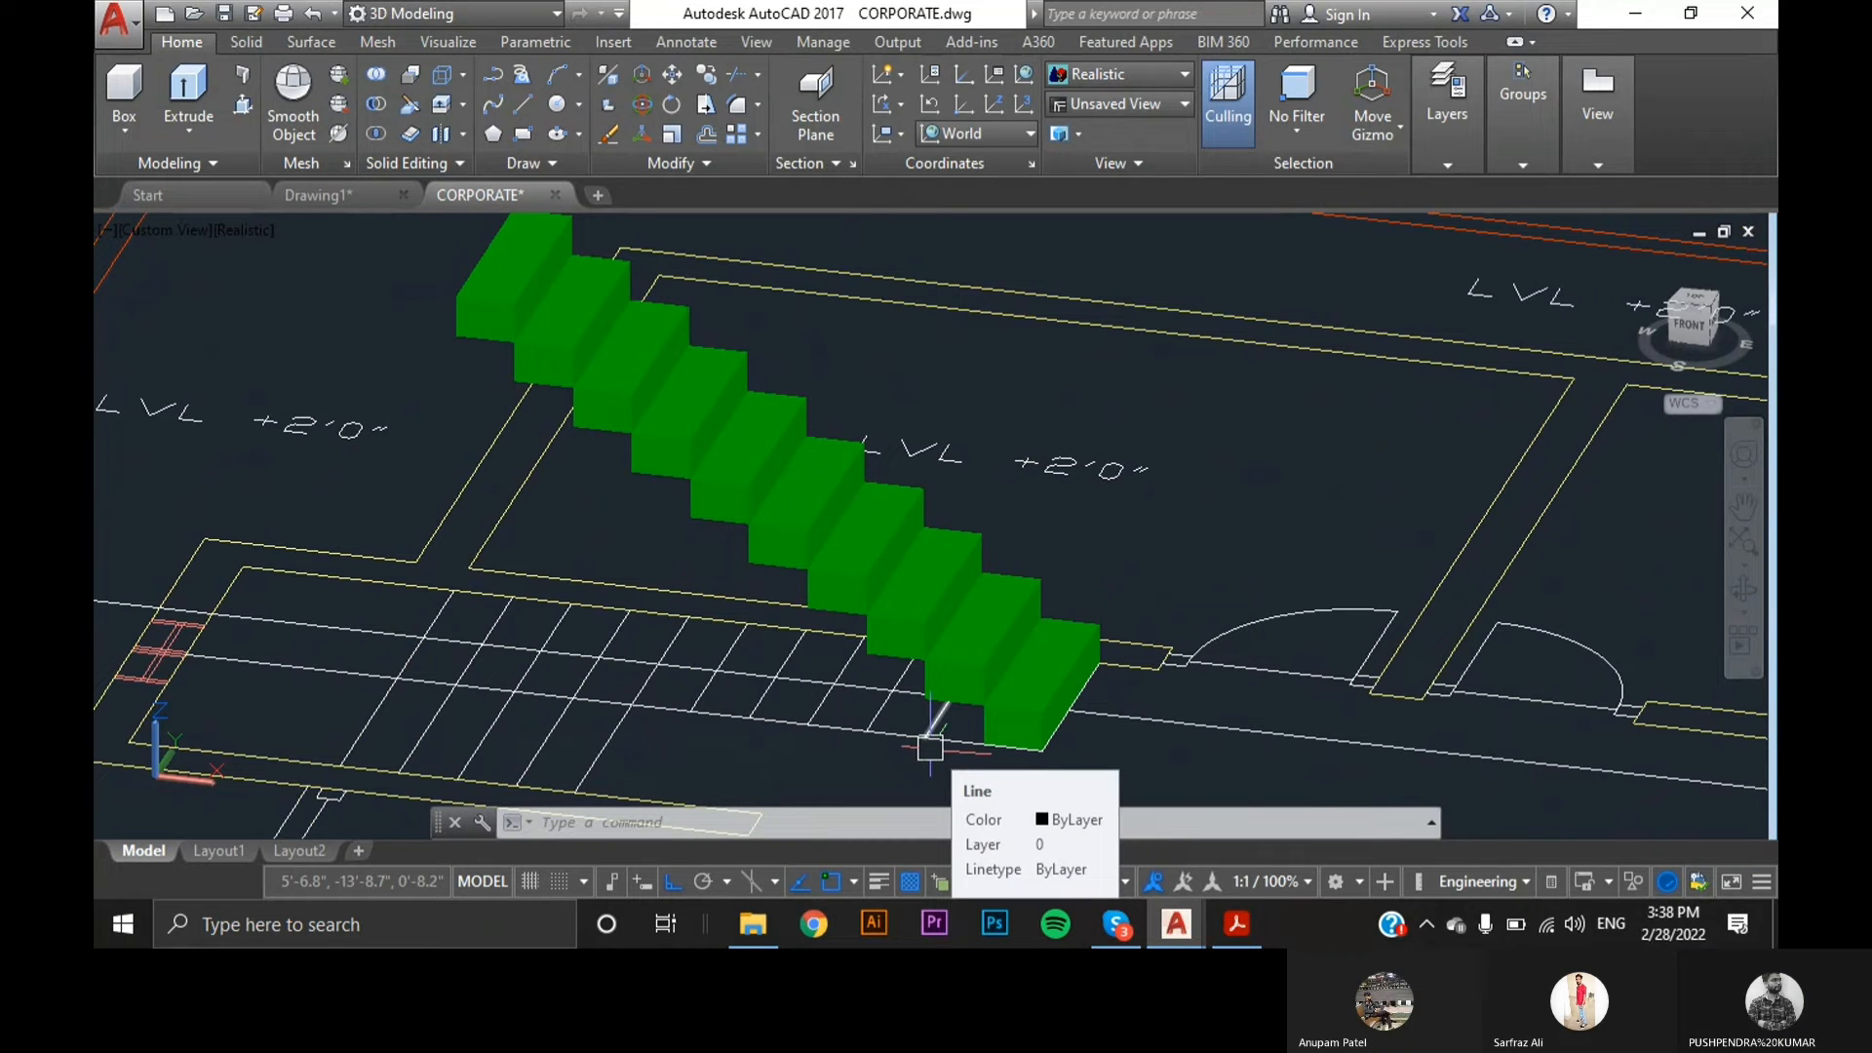
pyautogui.scroll(4, 931, 748)
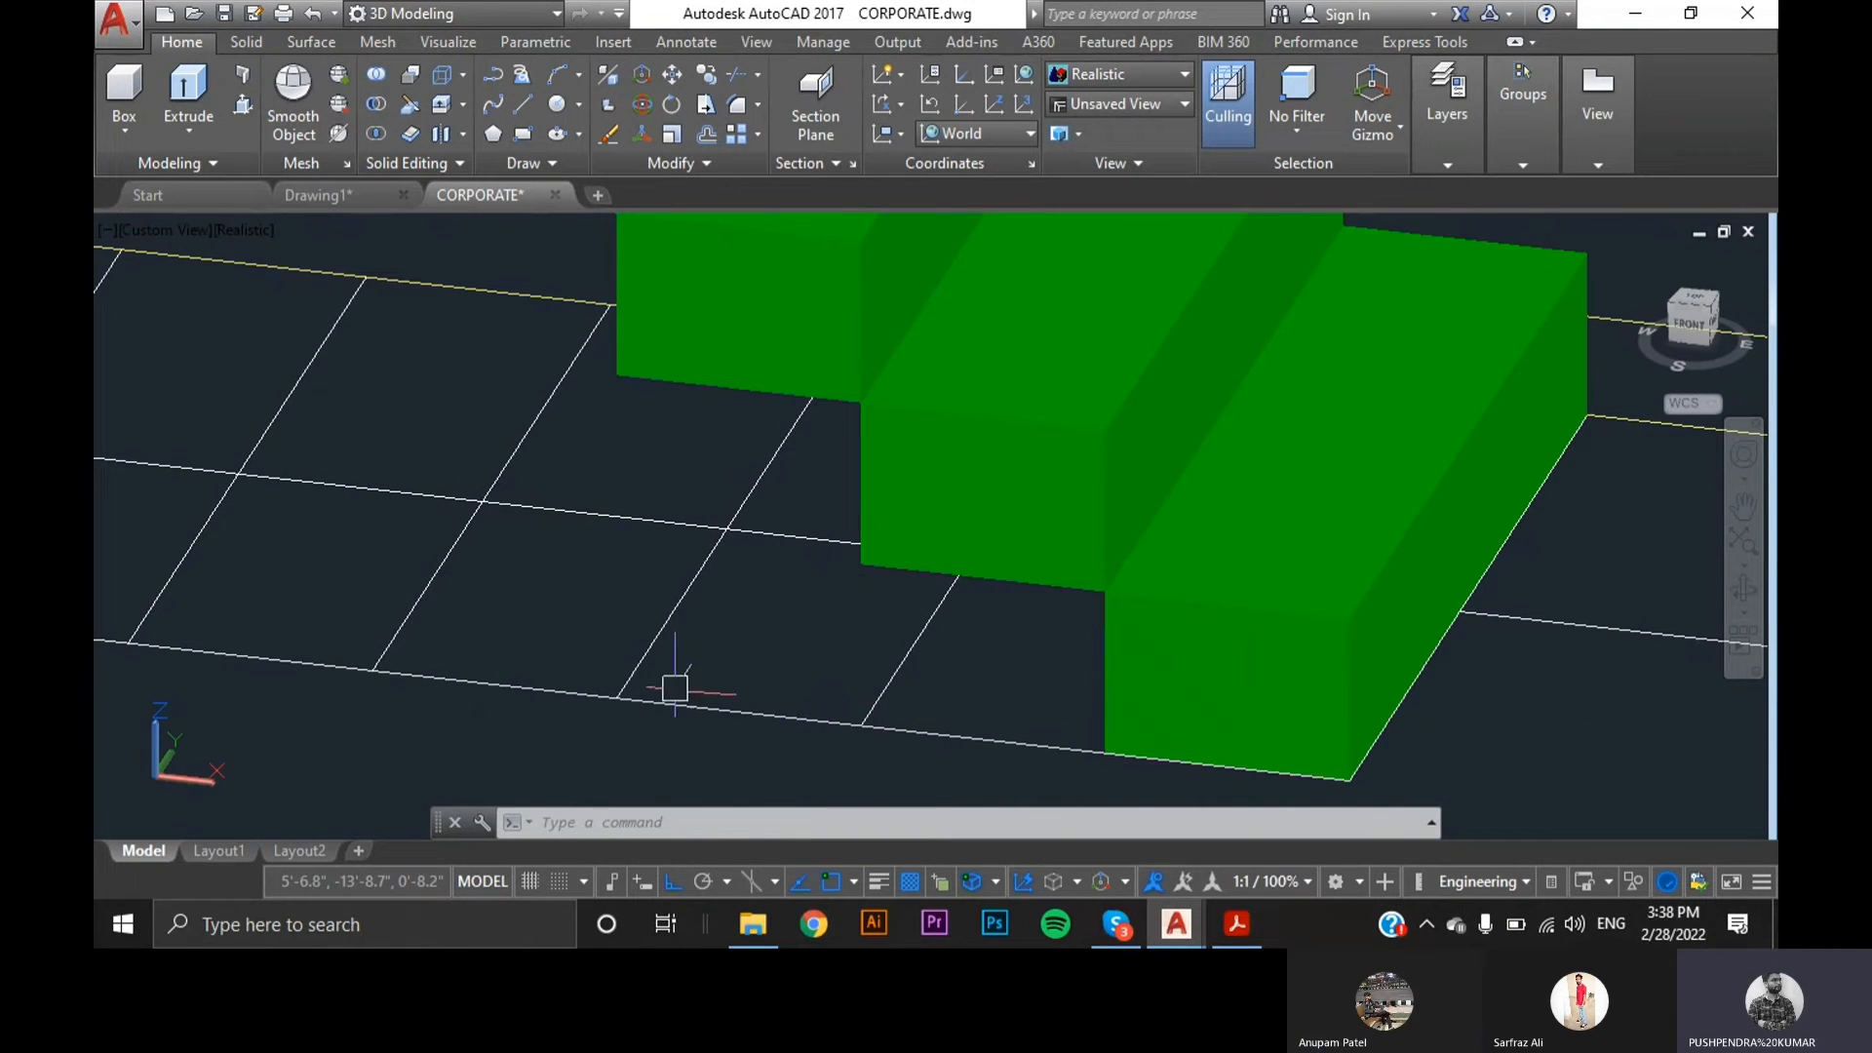
pyautogui.keyDown('shift'); pyautogui.moveTo(498, 601); pyautogui.dragTo(1140, 611, button='middle'); pyautogui.keyUp('shift')
pyautogui.scroll(3, 1565, 564)
pyautogui.moveTo(1554, 614); pyautogui.dragTo(1430, 744, button='middle')
pyautogui.press('Escape')
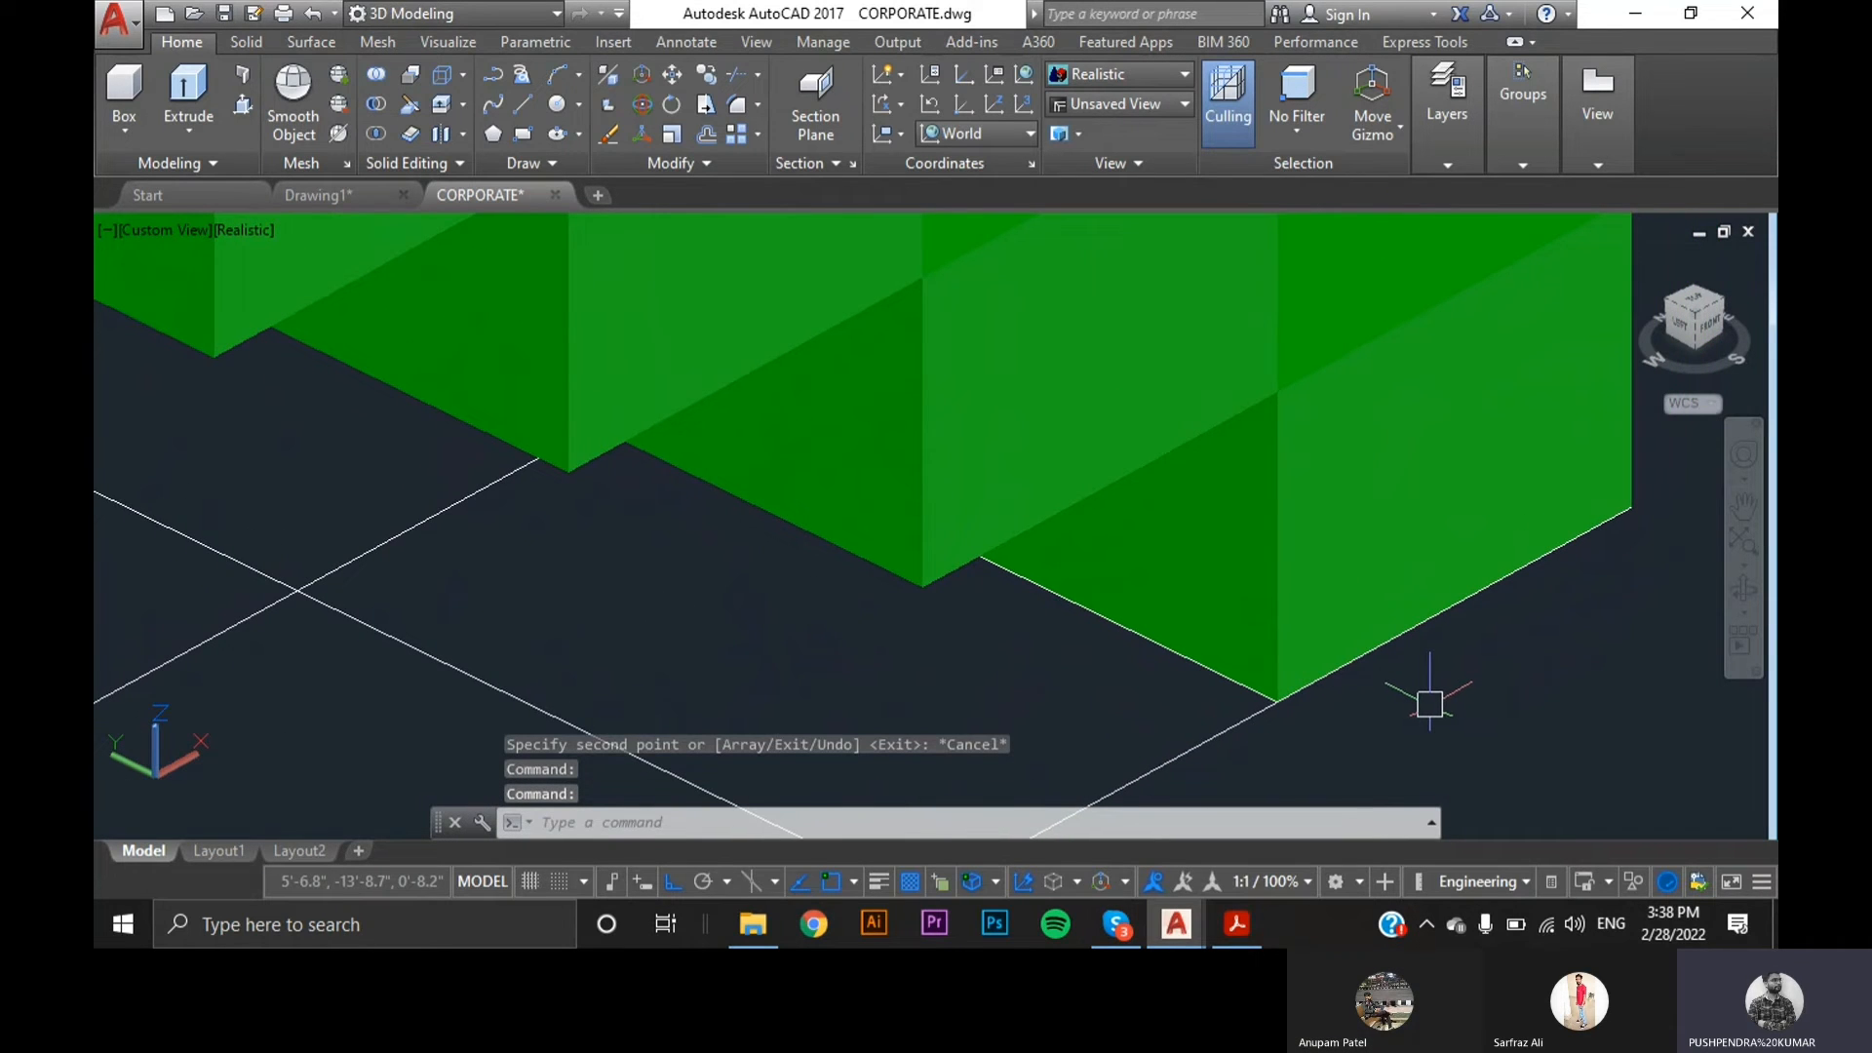
pyautogui.scroll(2, 1429, 704)
pyautogui.press('Escape')
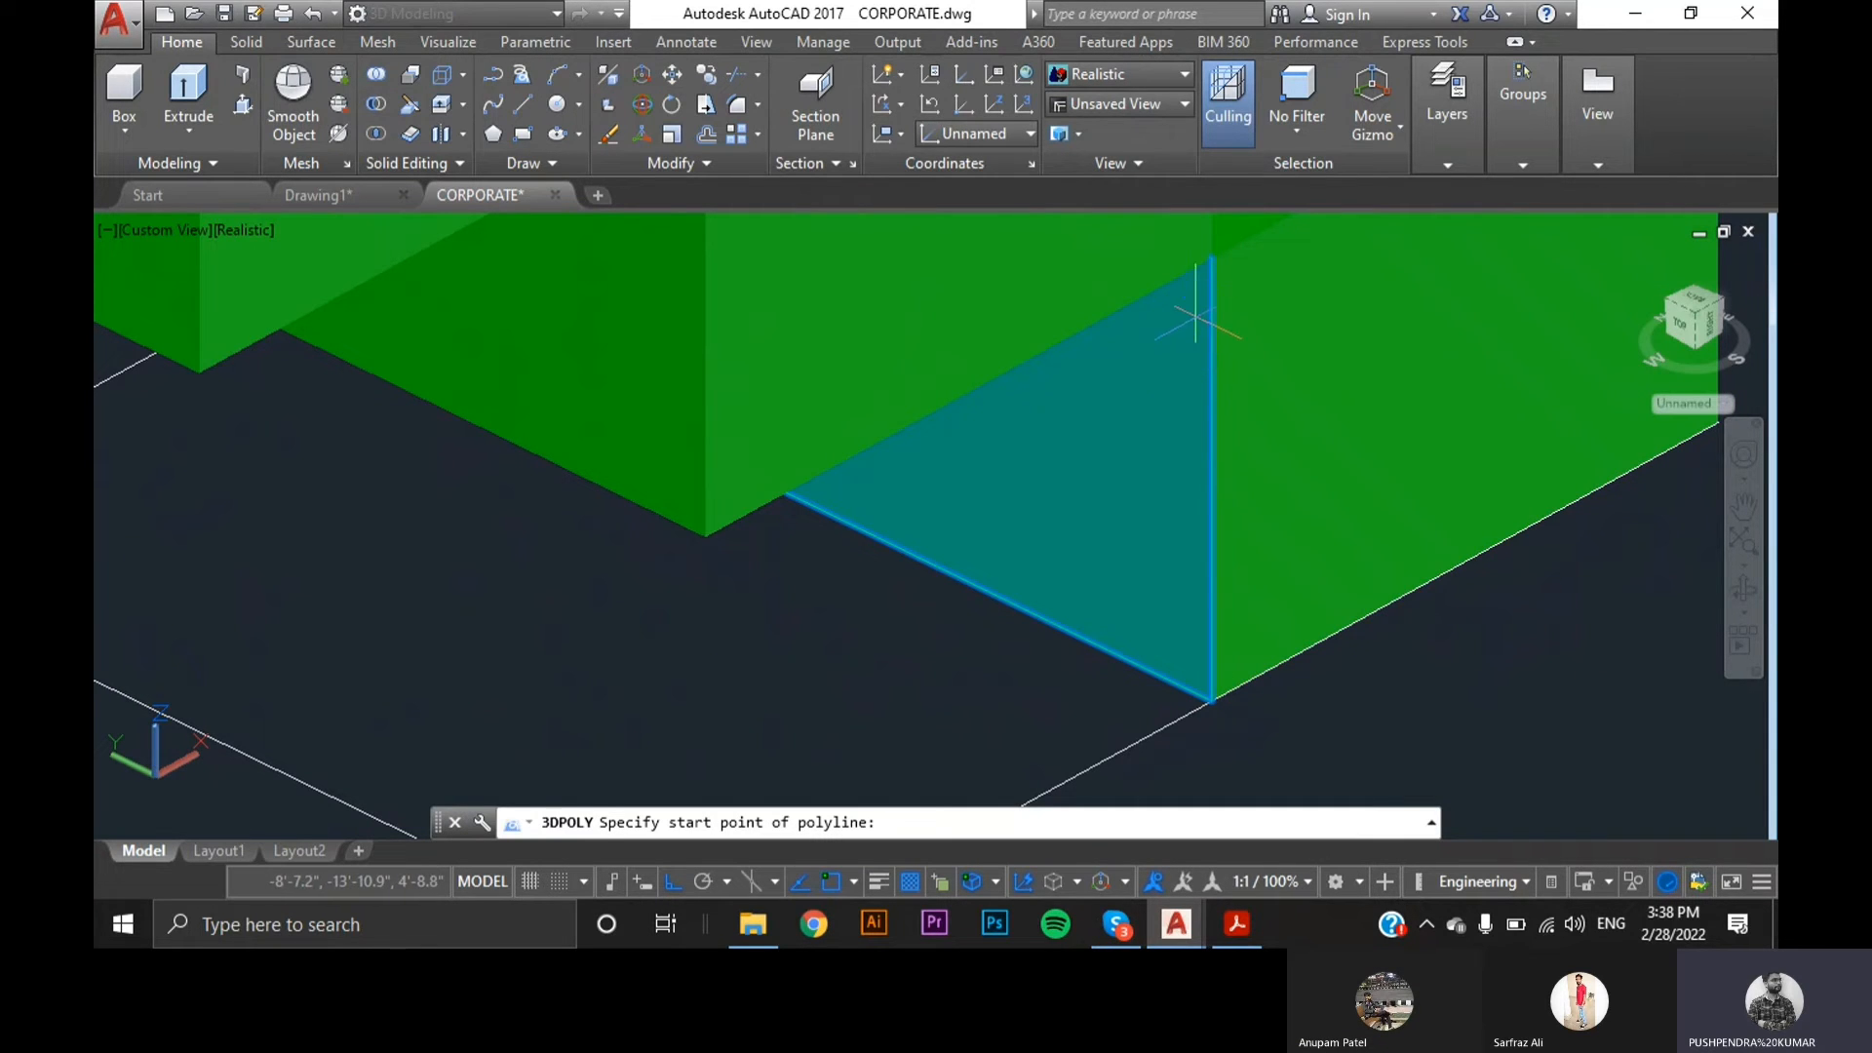
pyautogui.click(1212, 259)
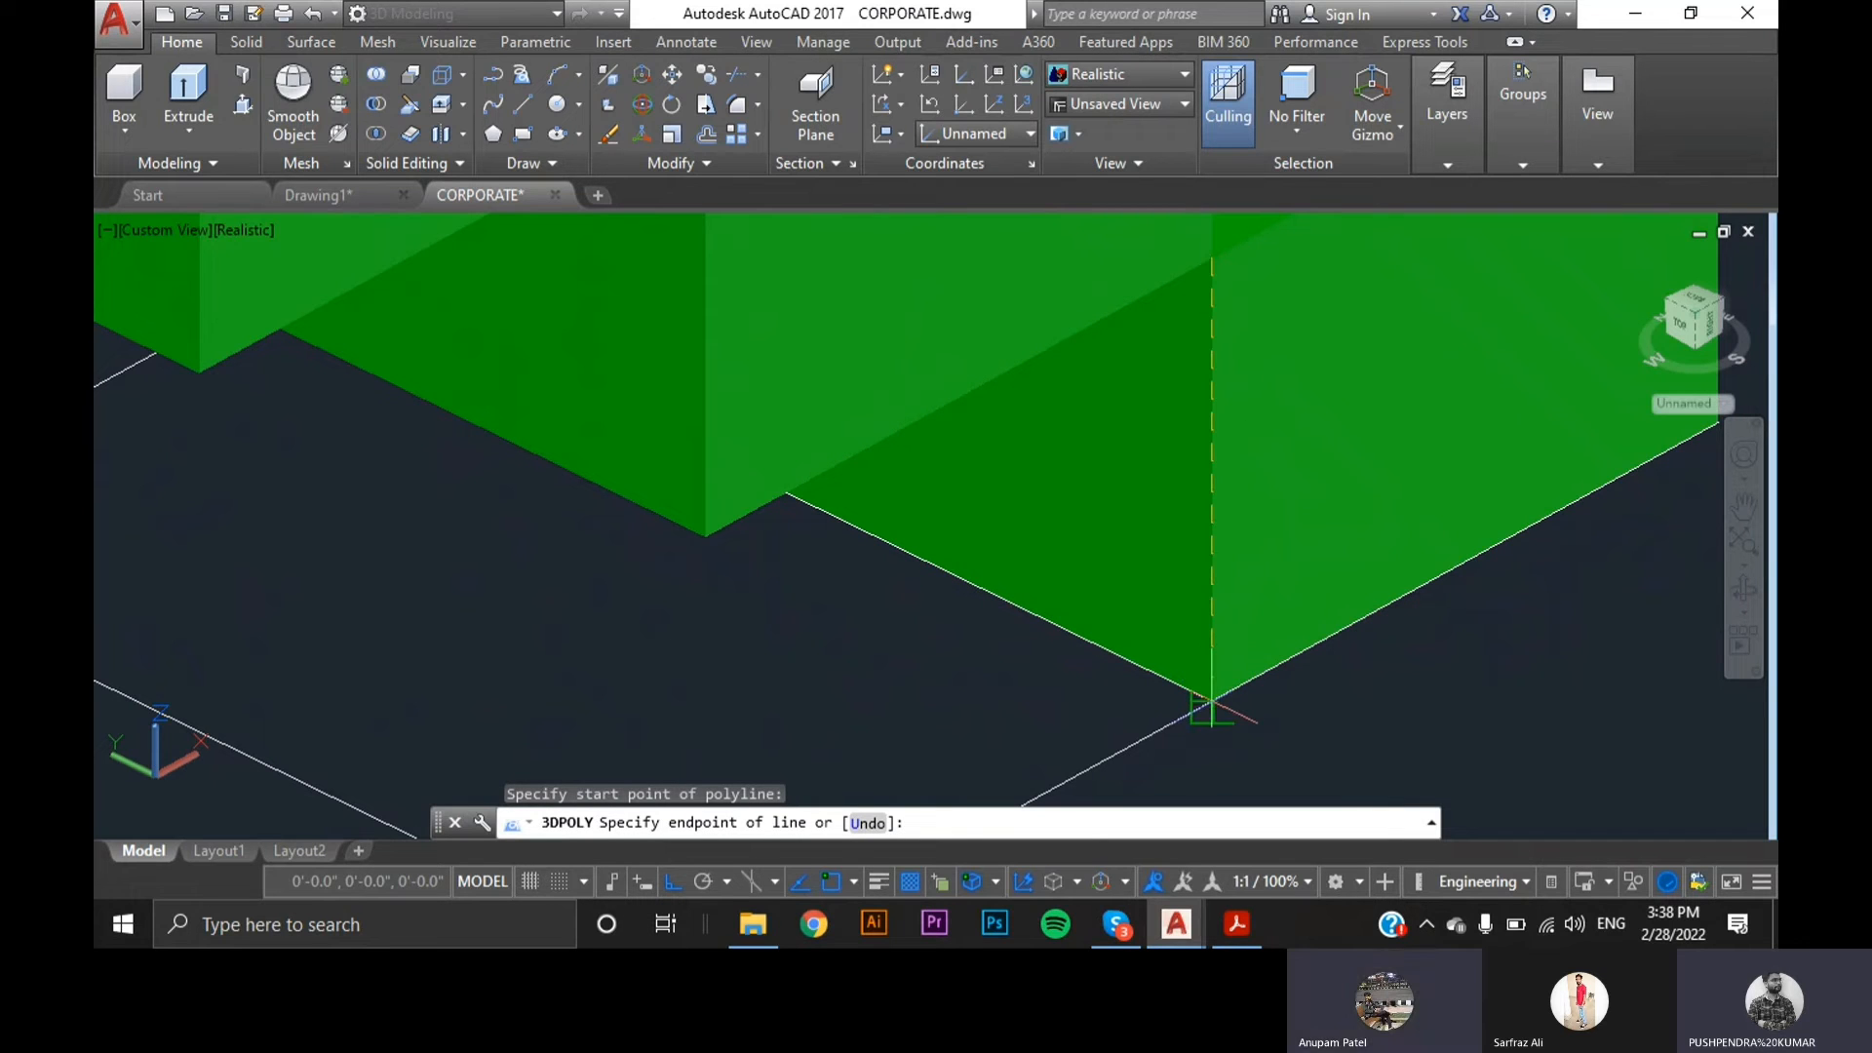
pyautogui.click(1212, 699)
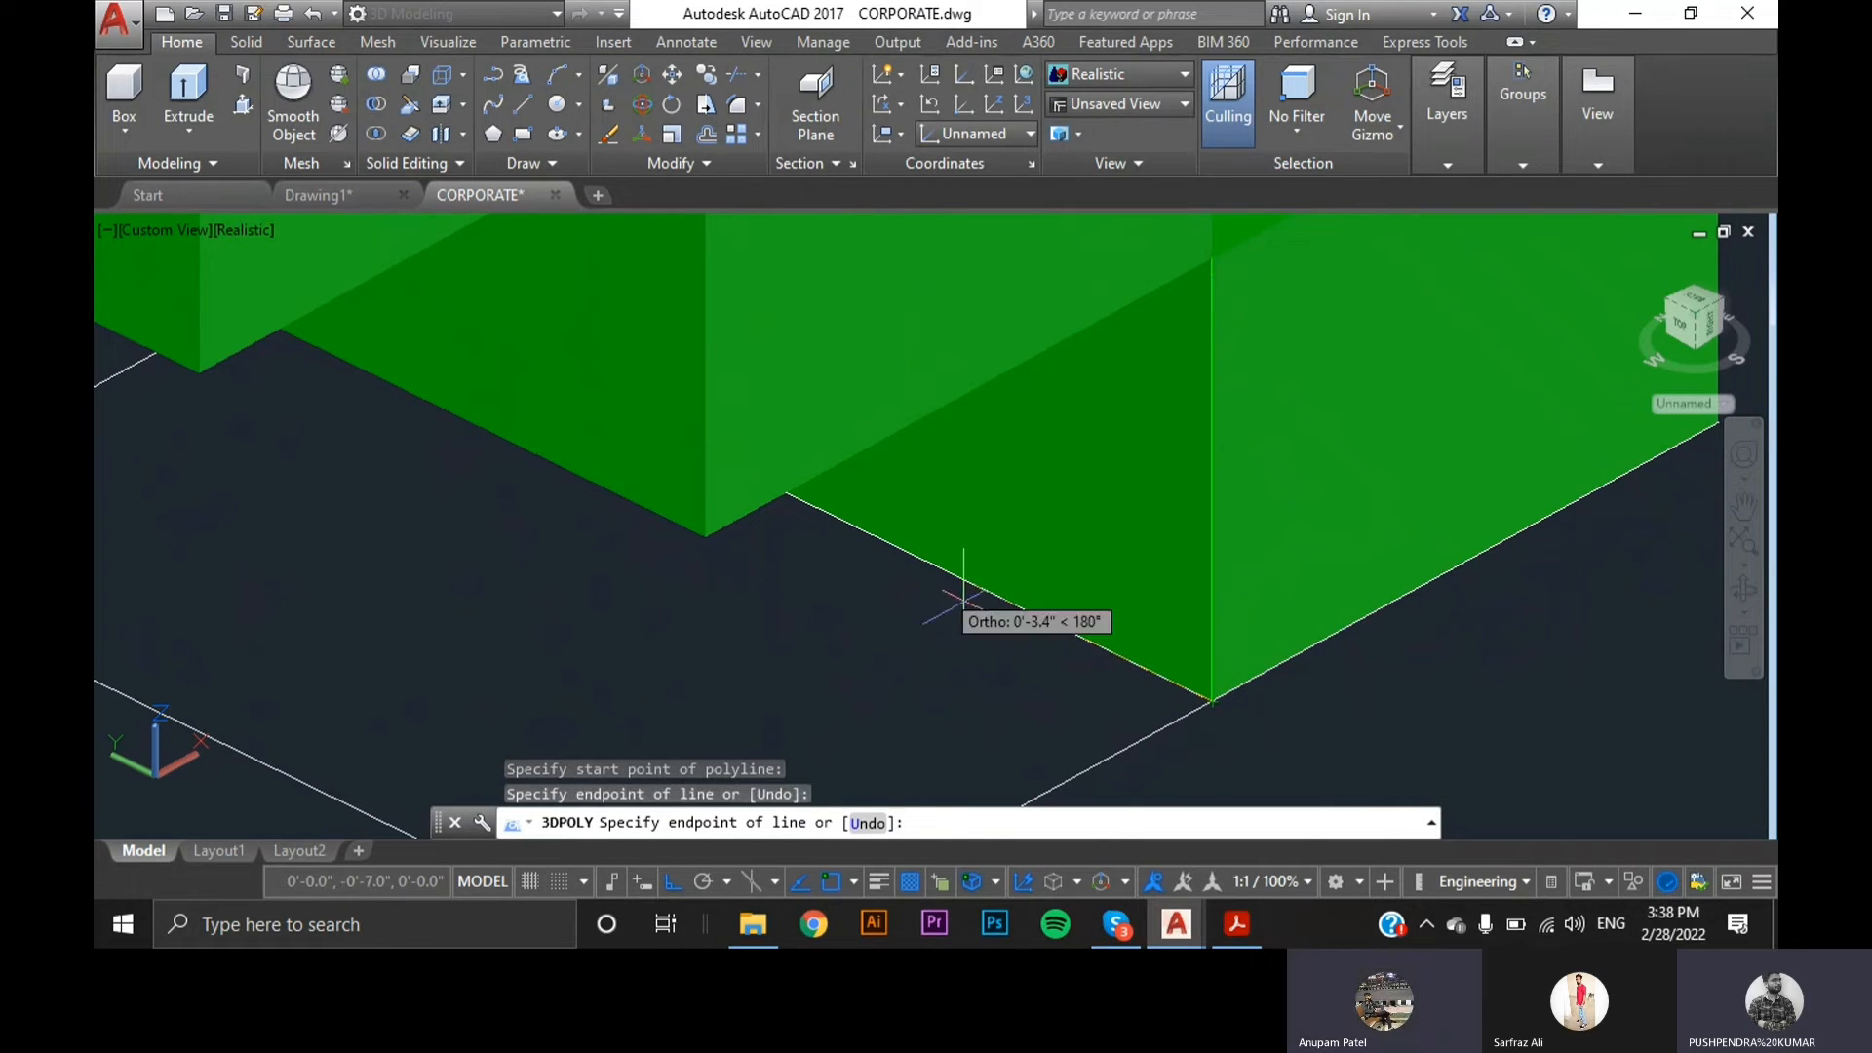
pyautogui.click(705, 536)
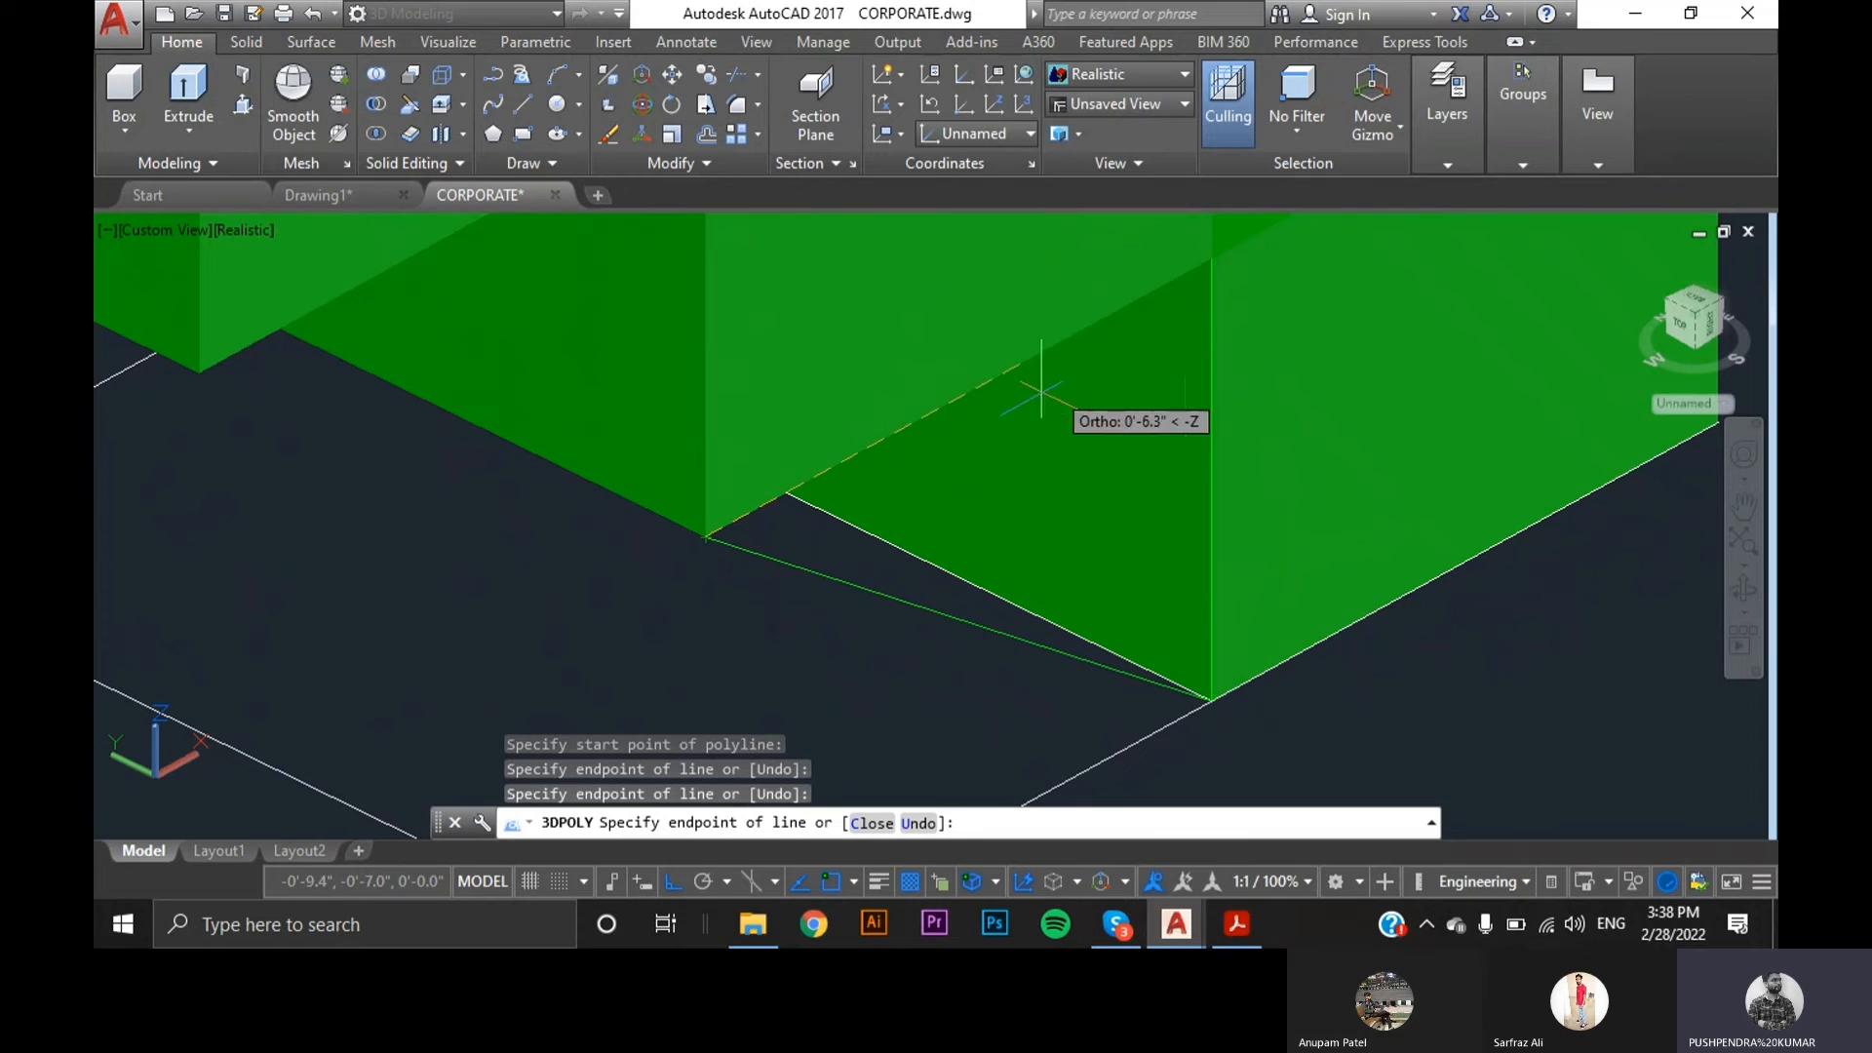
pyautogui.click(1219, 271)
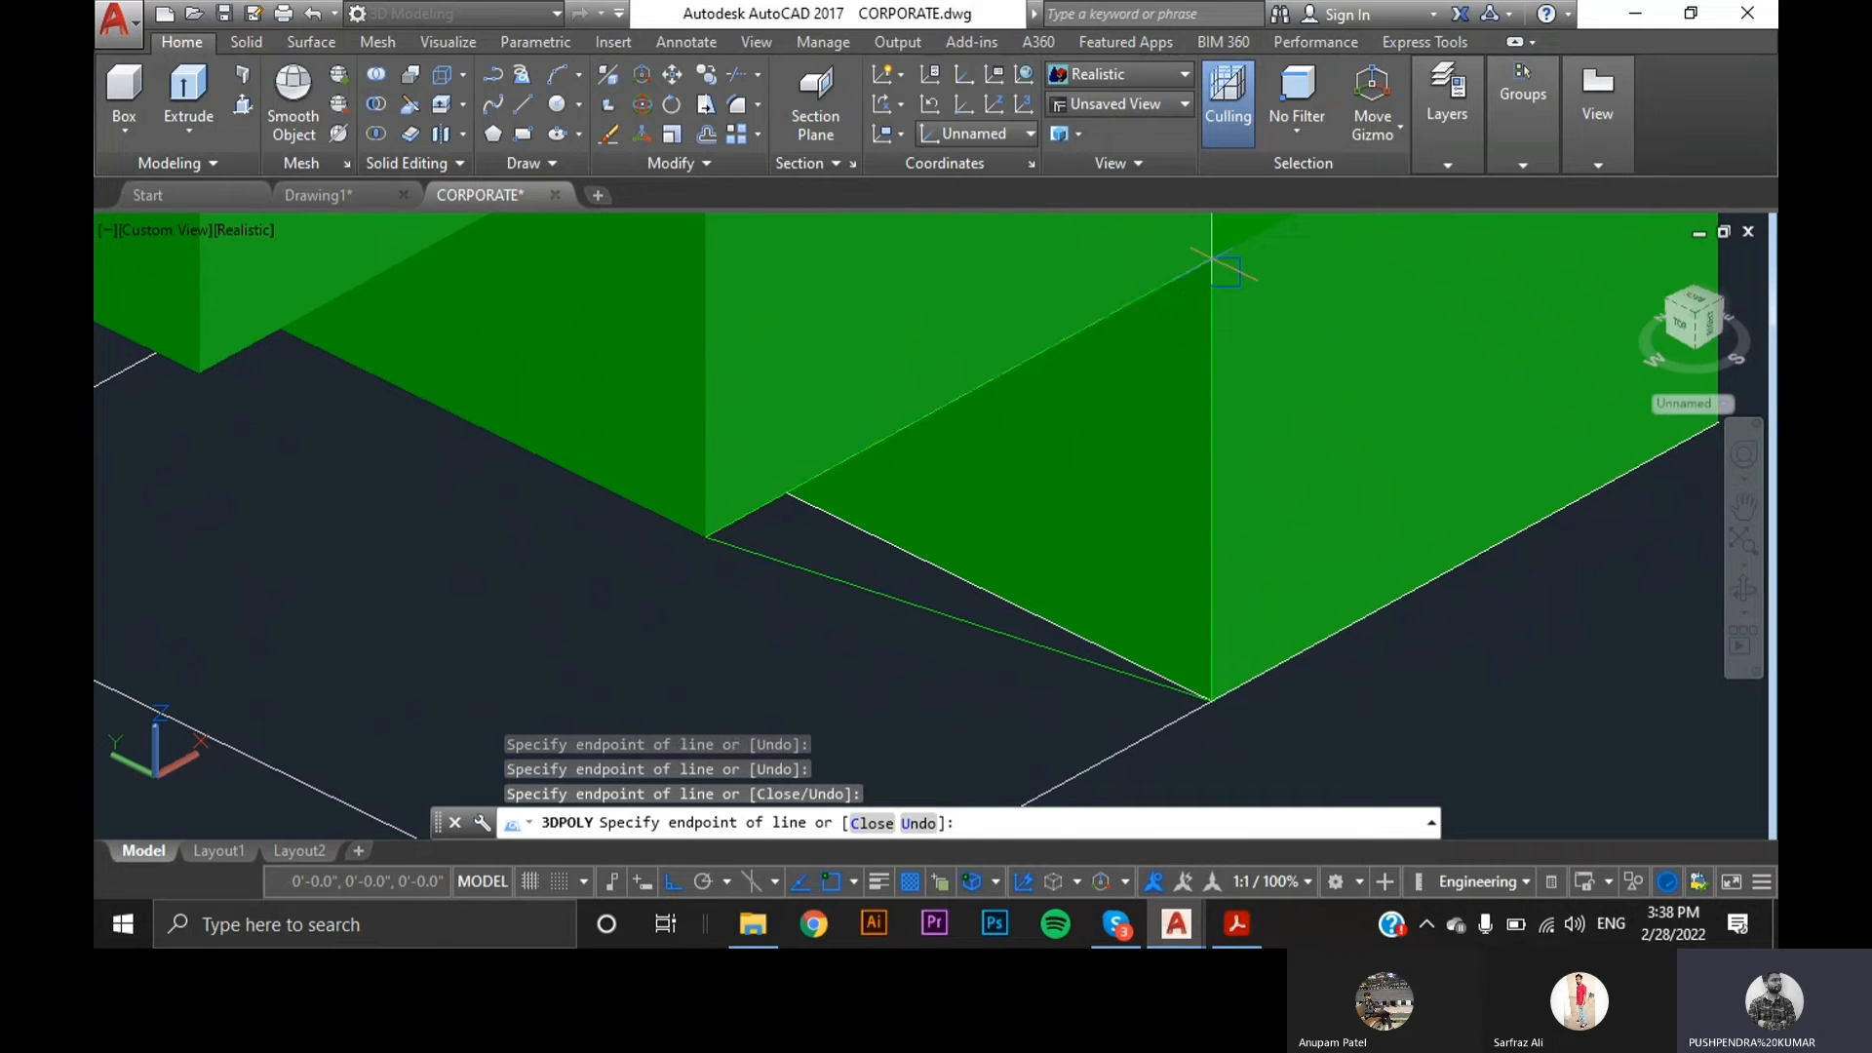
pyautogui.press('Return')
# - Hide the second step's box to expose the triangular polyline beneath it
pyautogui.scroll(-2, 1122, 548)
pyautogui.scroll(-3, 1195, 525)
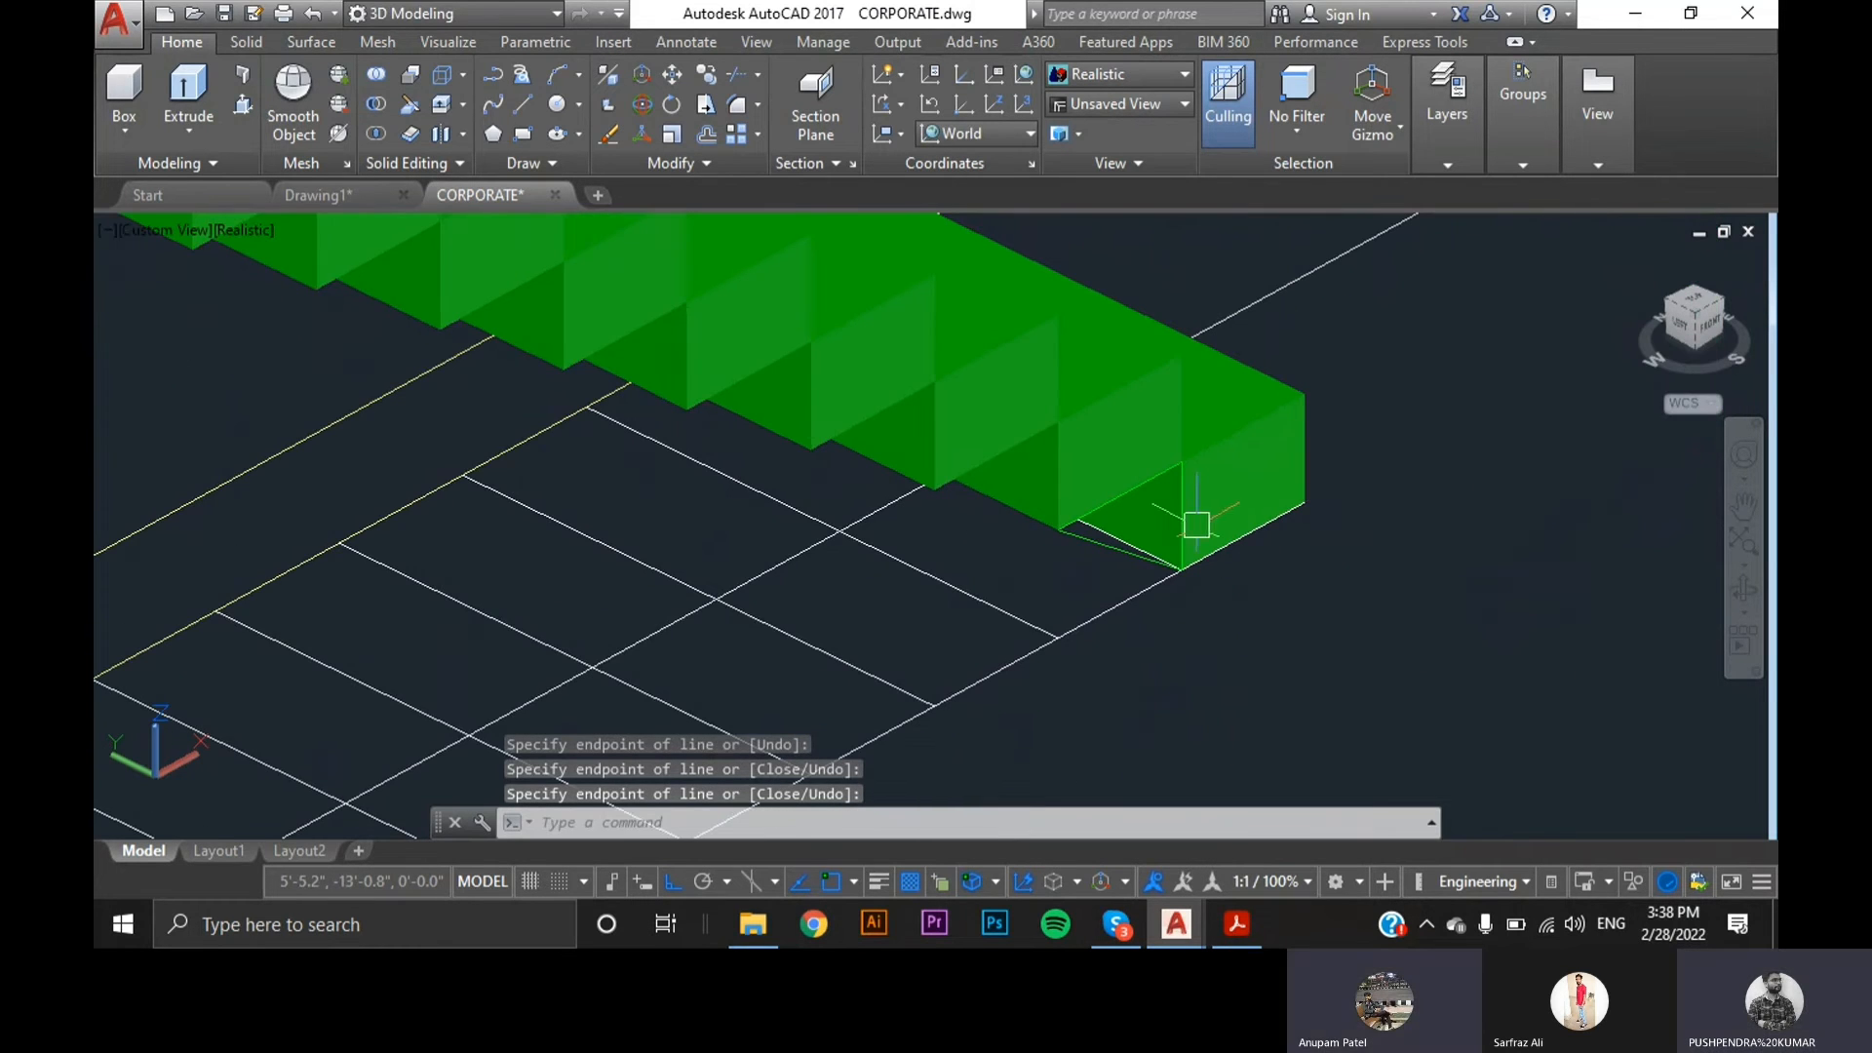
pyautogui.keyDown('shift'); pyautogui.moveTo(1521, 561); pyautogui.dragTo(1424, 505, button='middle'); pyautogui.keyUp('shift')
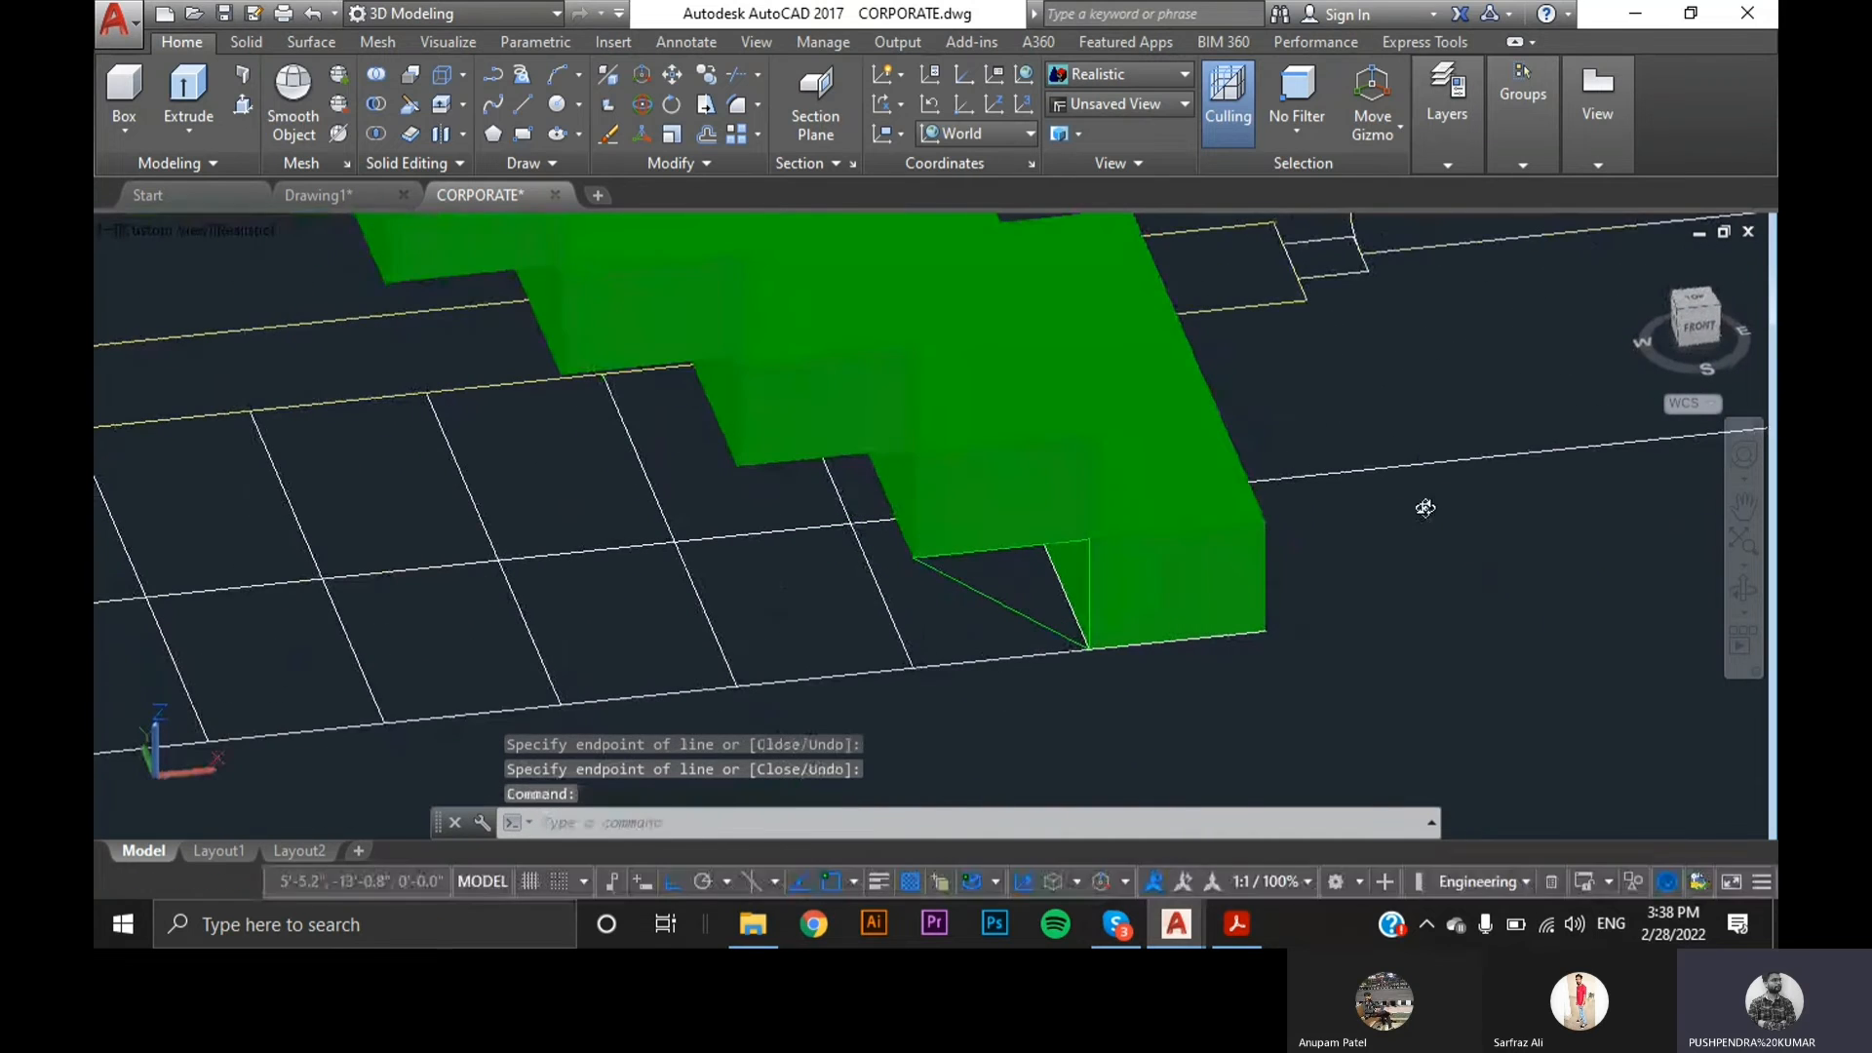
pyautogui.click(1051, 443)
pyautogui.rightClick(1045, 456)
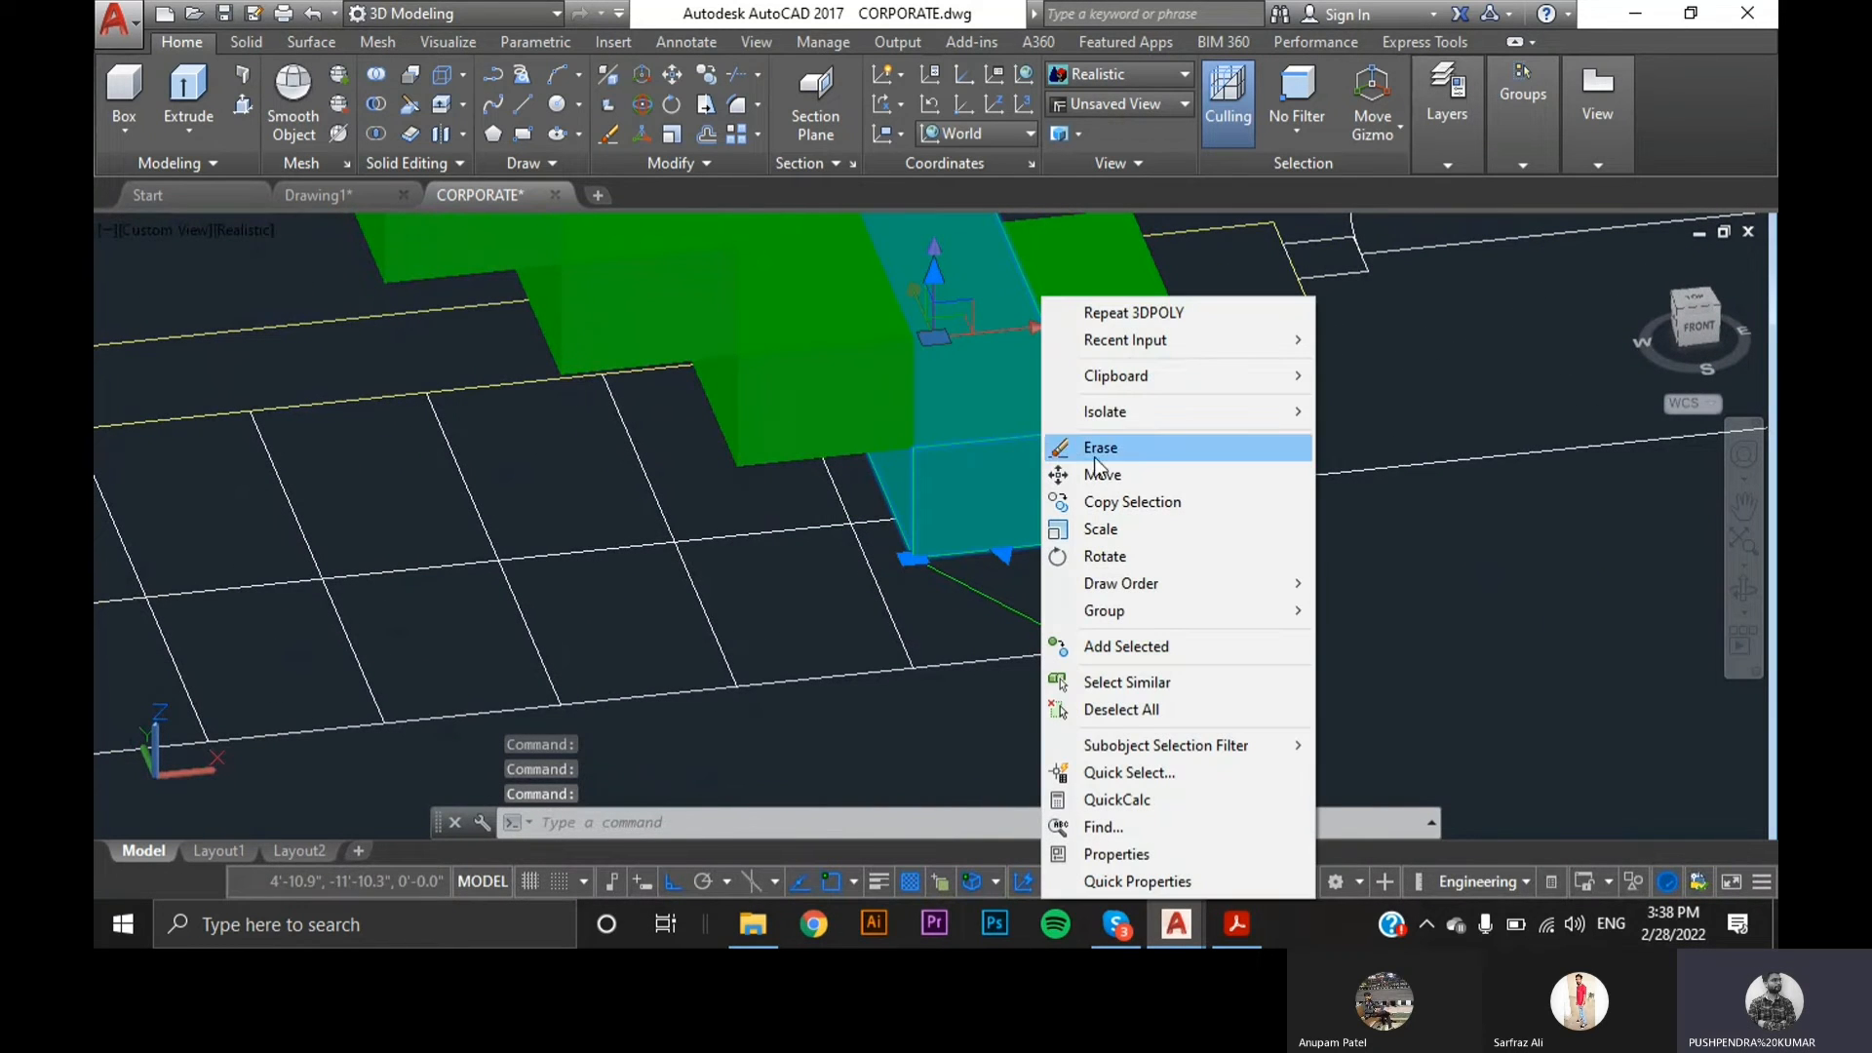
pyautogui.moveTo(1178, 415)
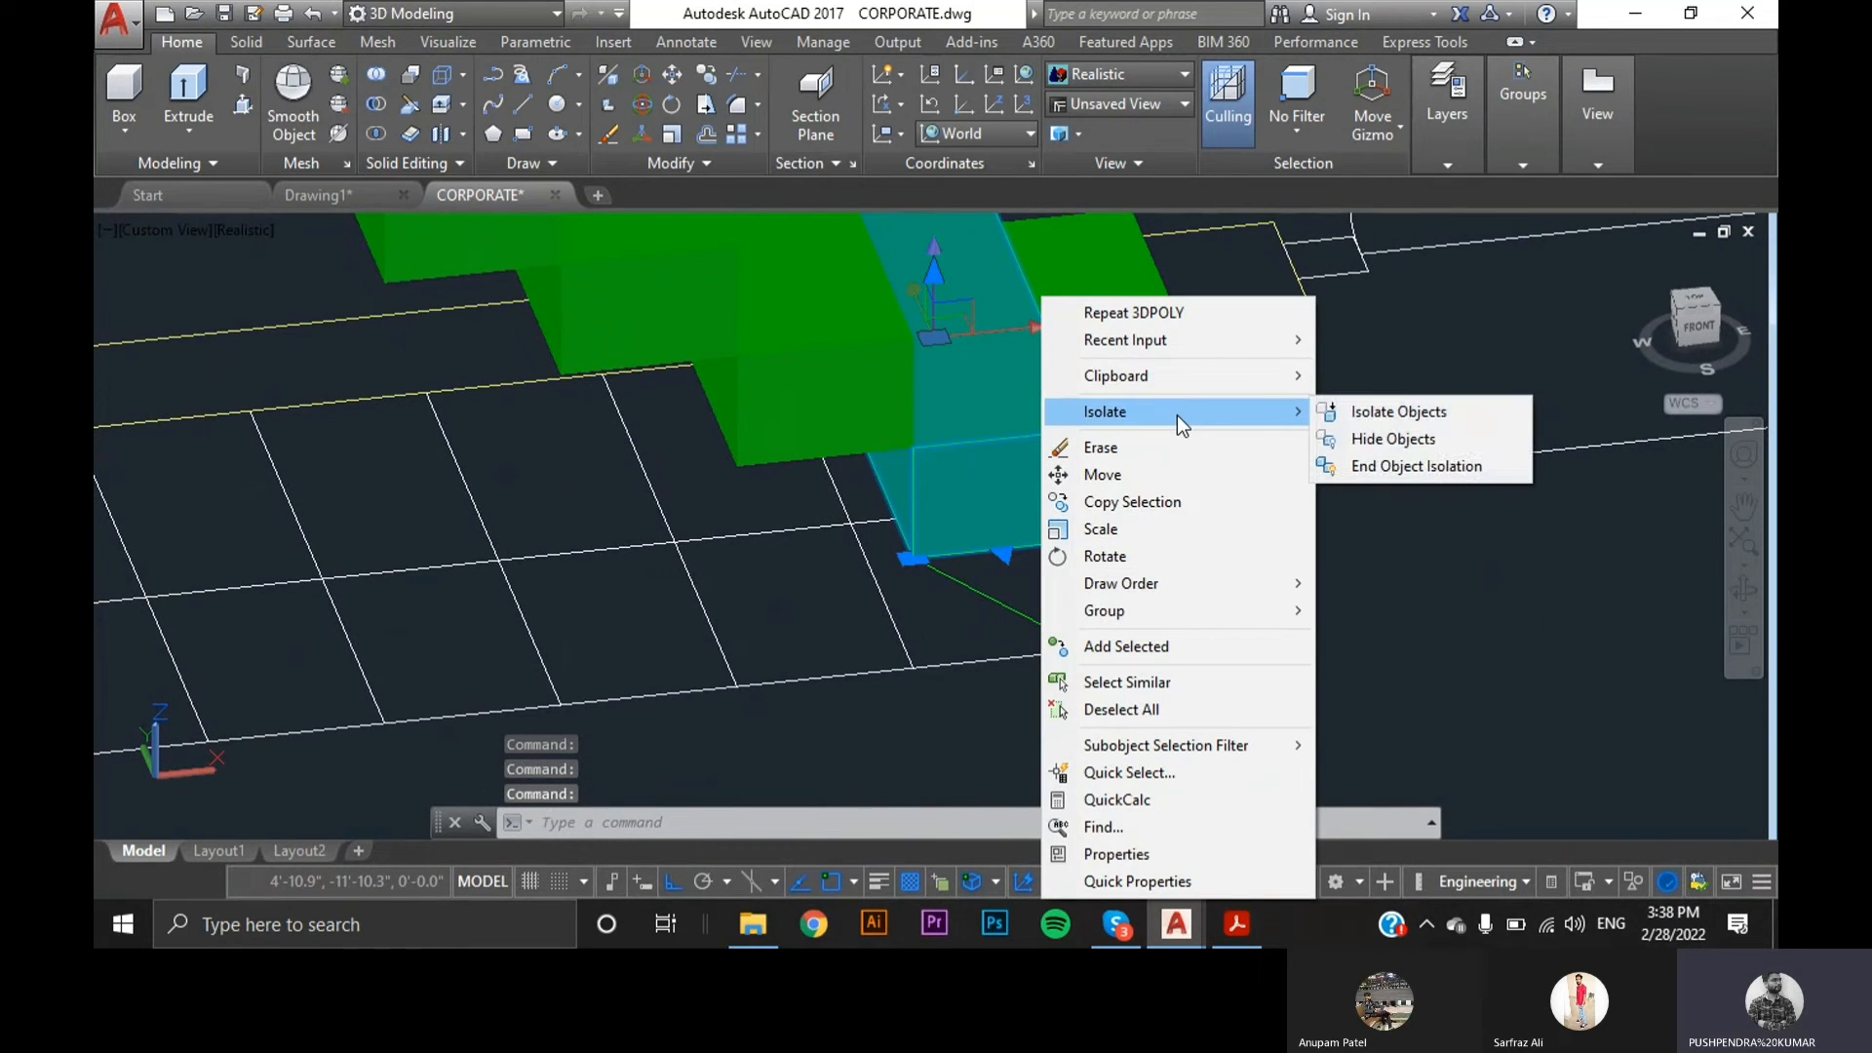
pyautogui.click(1409, 444)
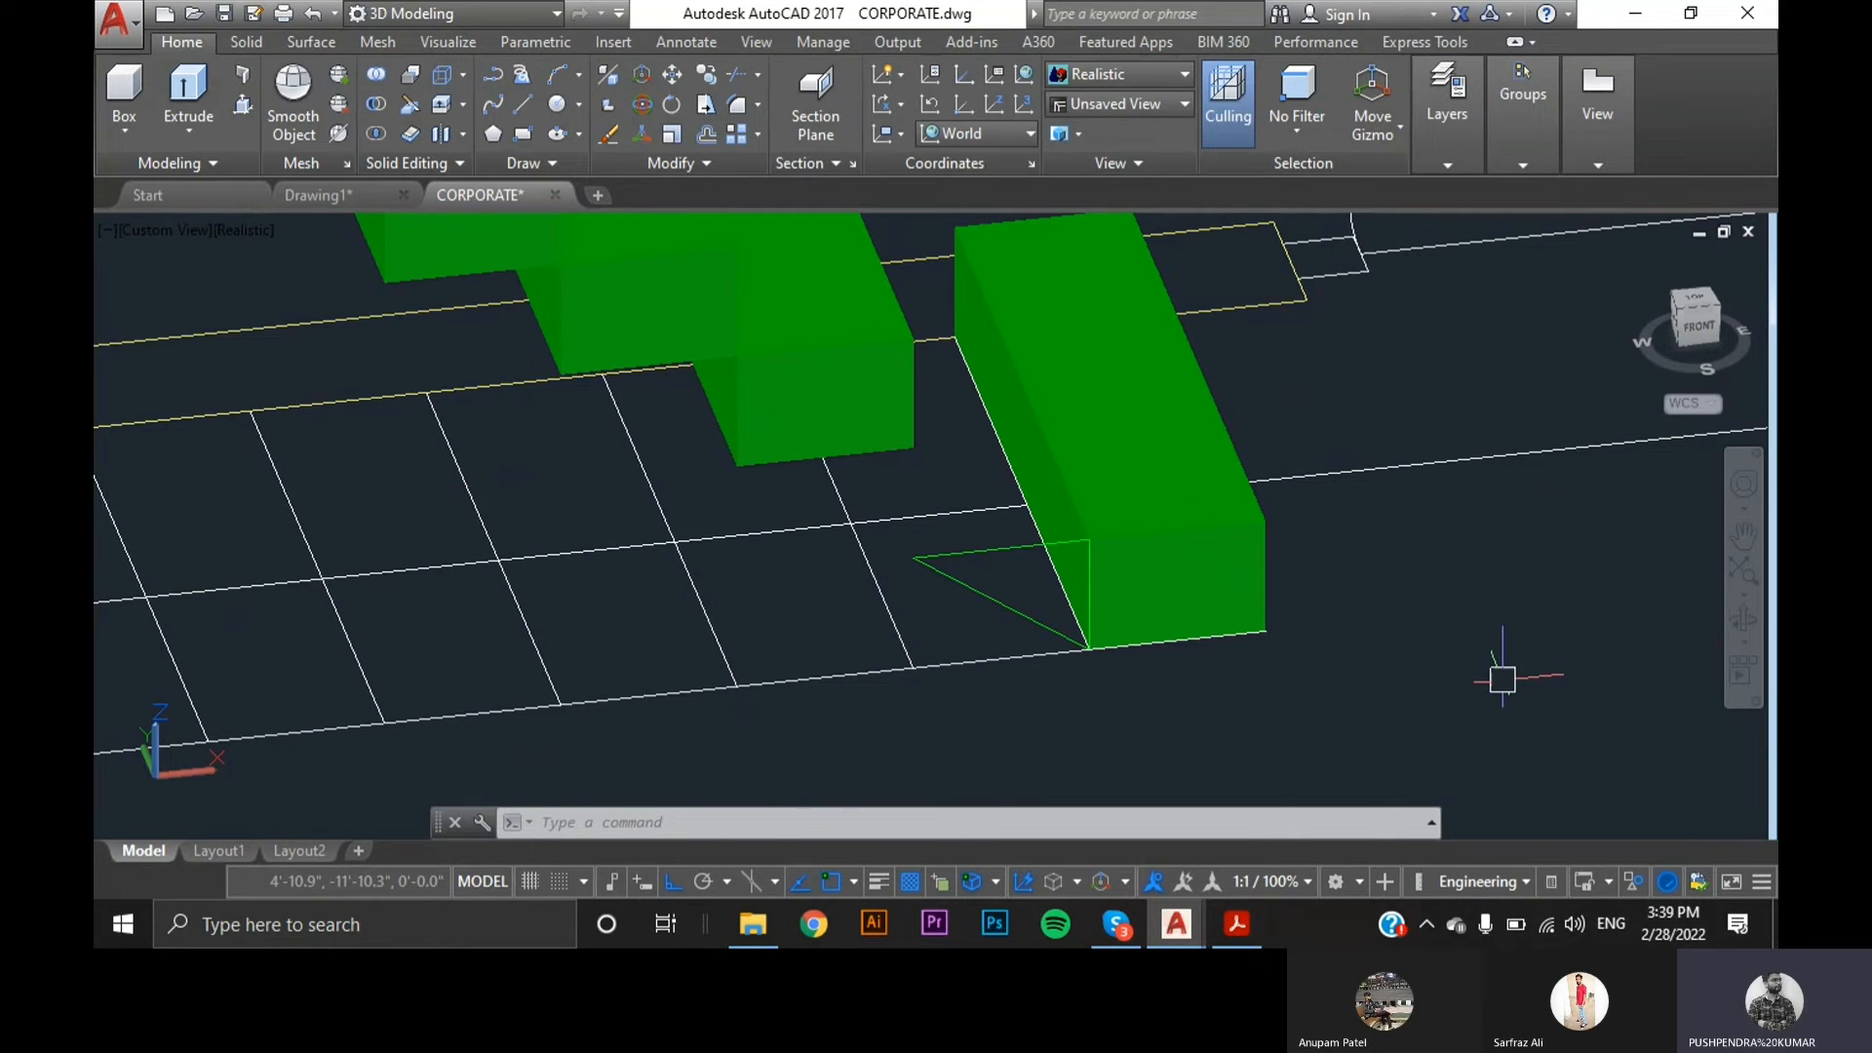
# - Extrude the triangular polyline along the full length of the step to its far end
pyautogui.write('EXT')
pyautogui.press('Return')
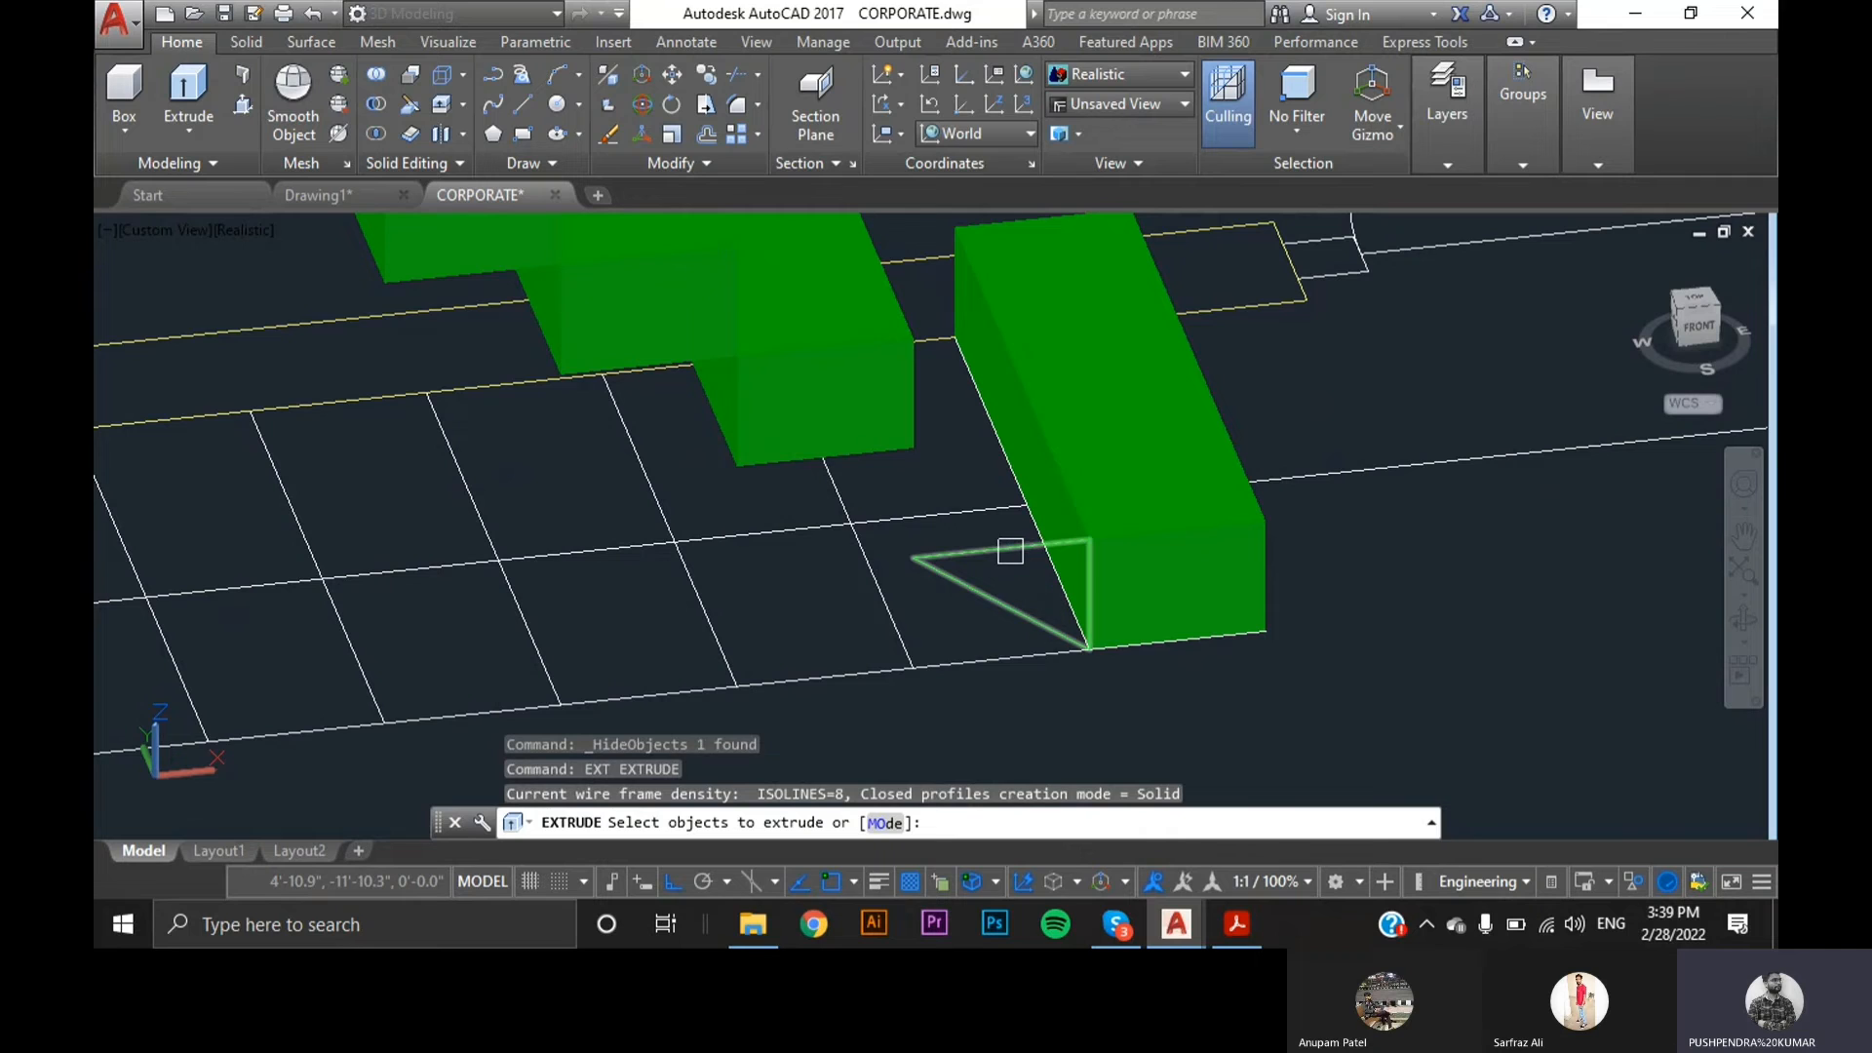
pyautogui.click(1010, 551)
pyautogui.press('Return')
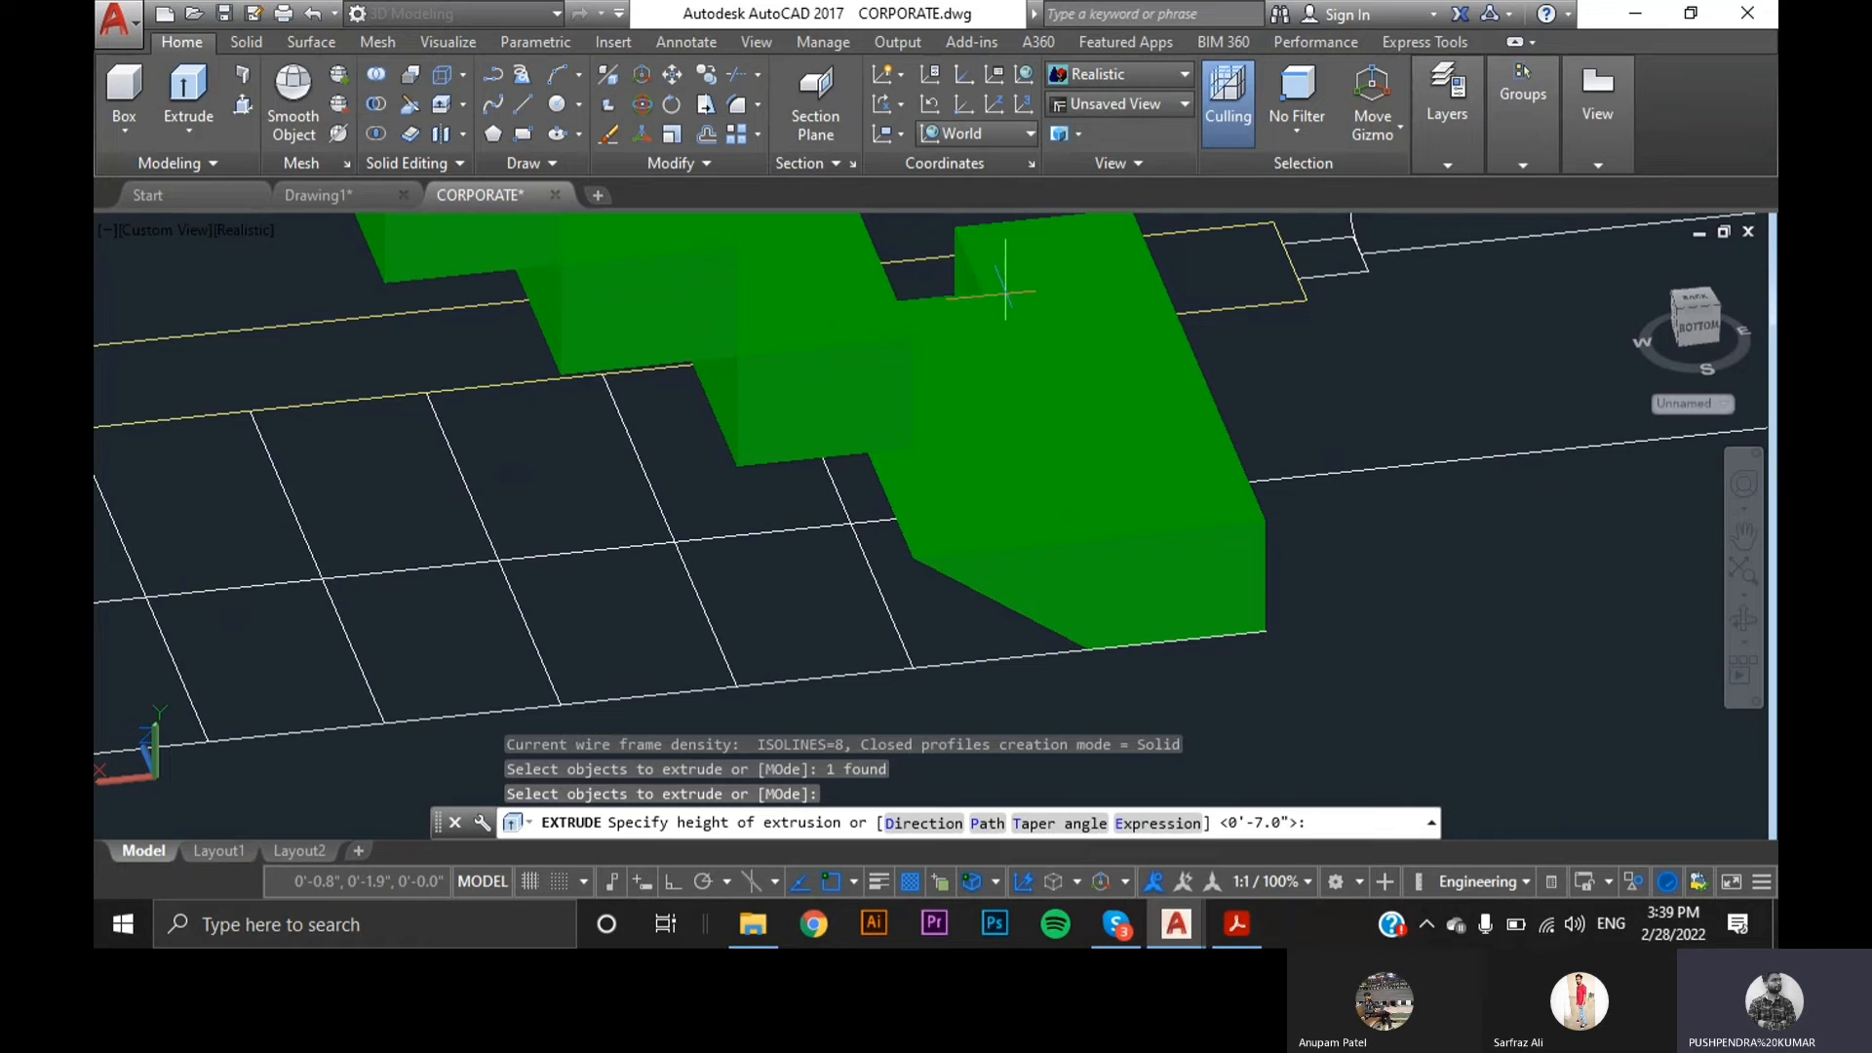
pyautogui.click(957, 232)
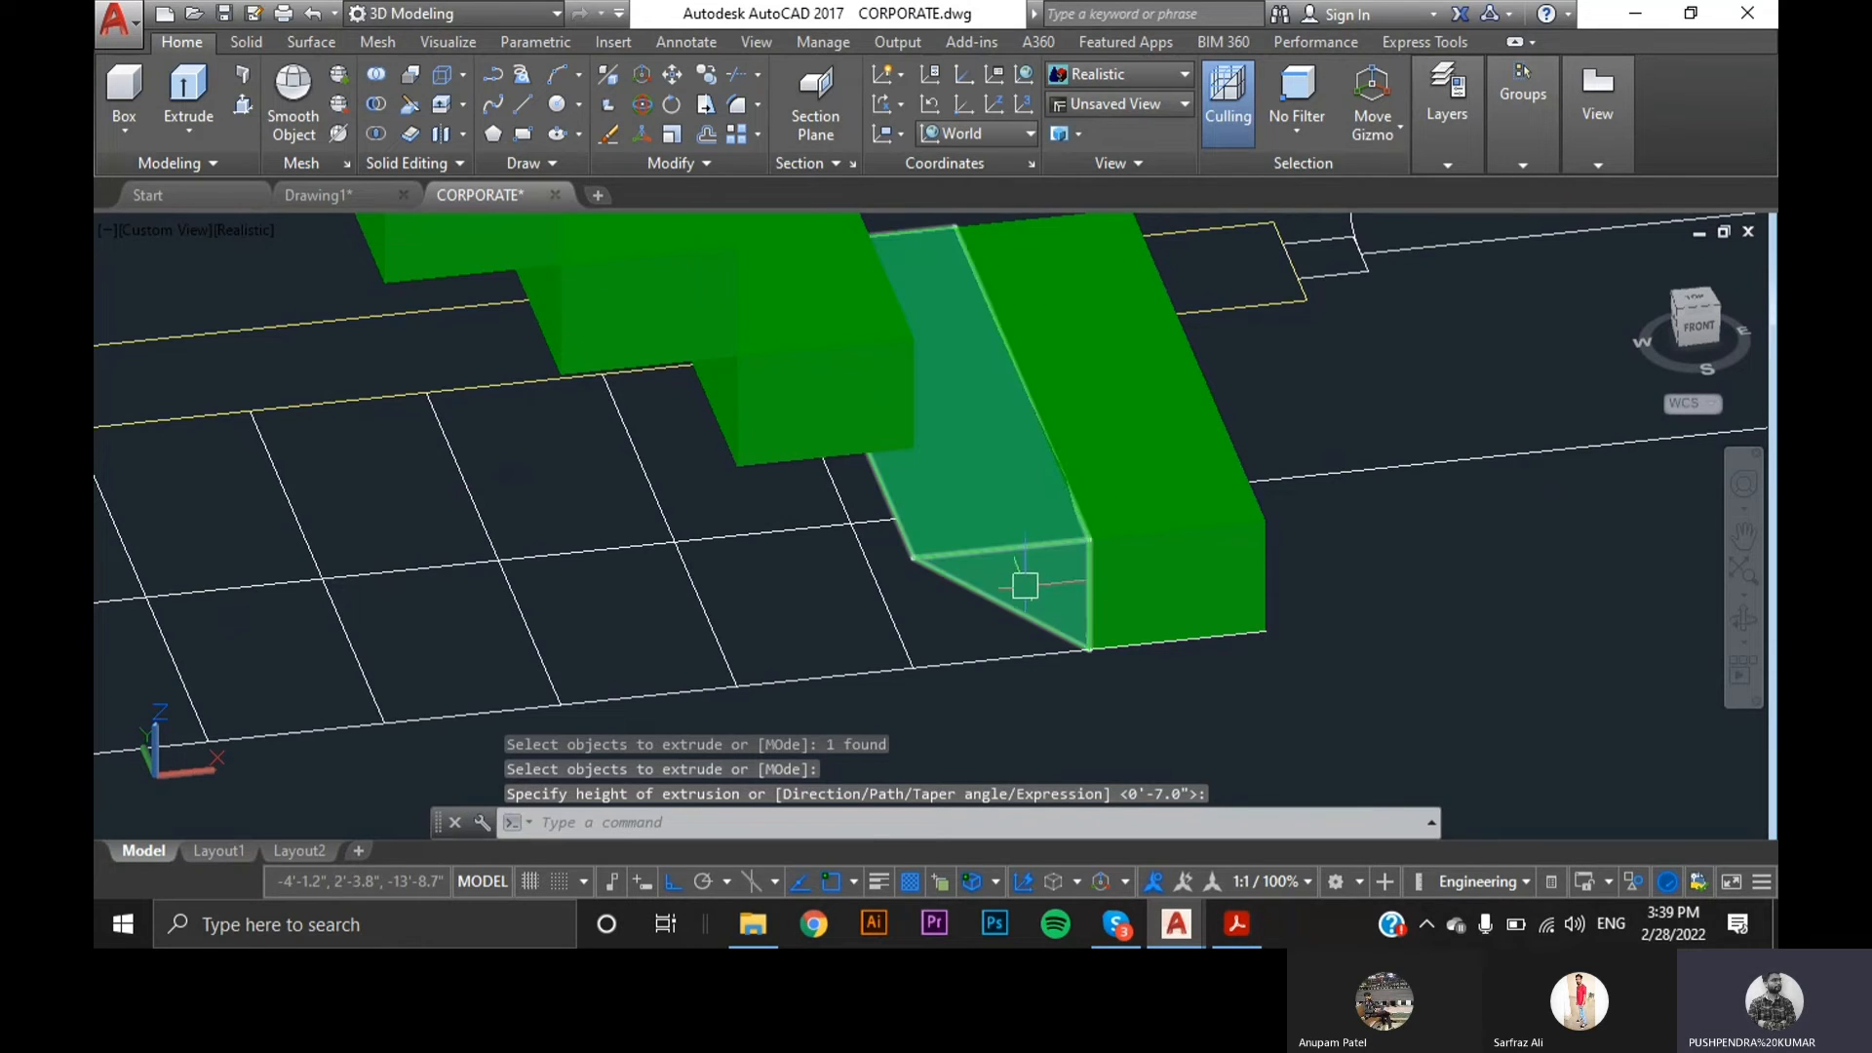
# - End object isolation to bring back the hidden second step
pyautogui.rightClick(1400, 601)
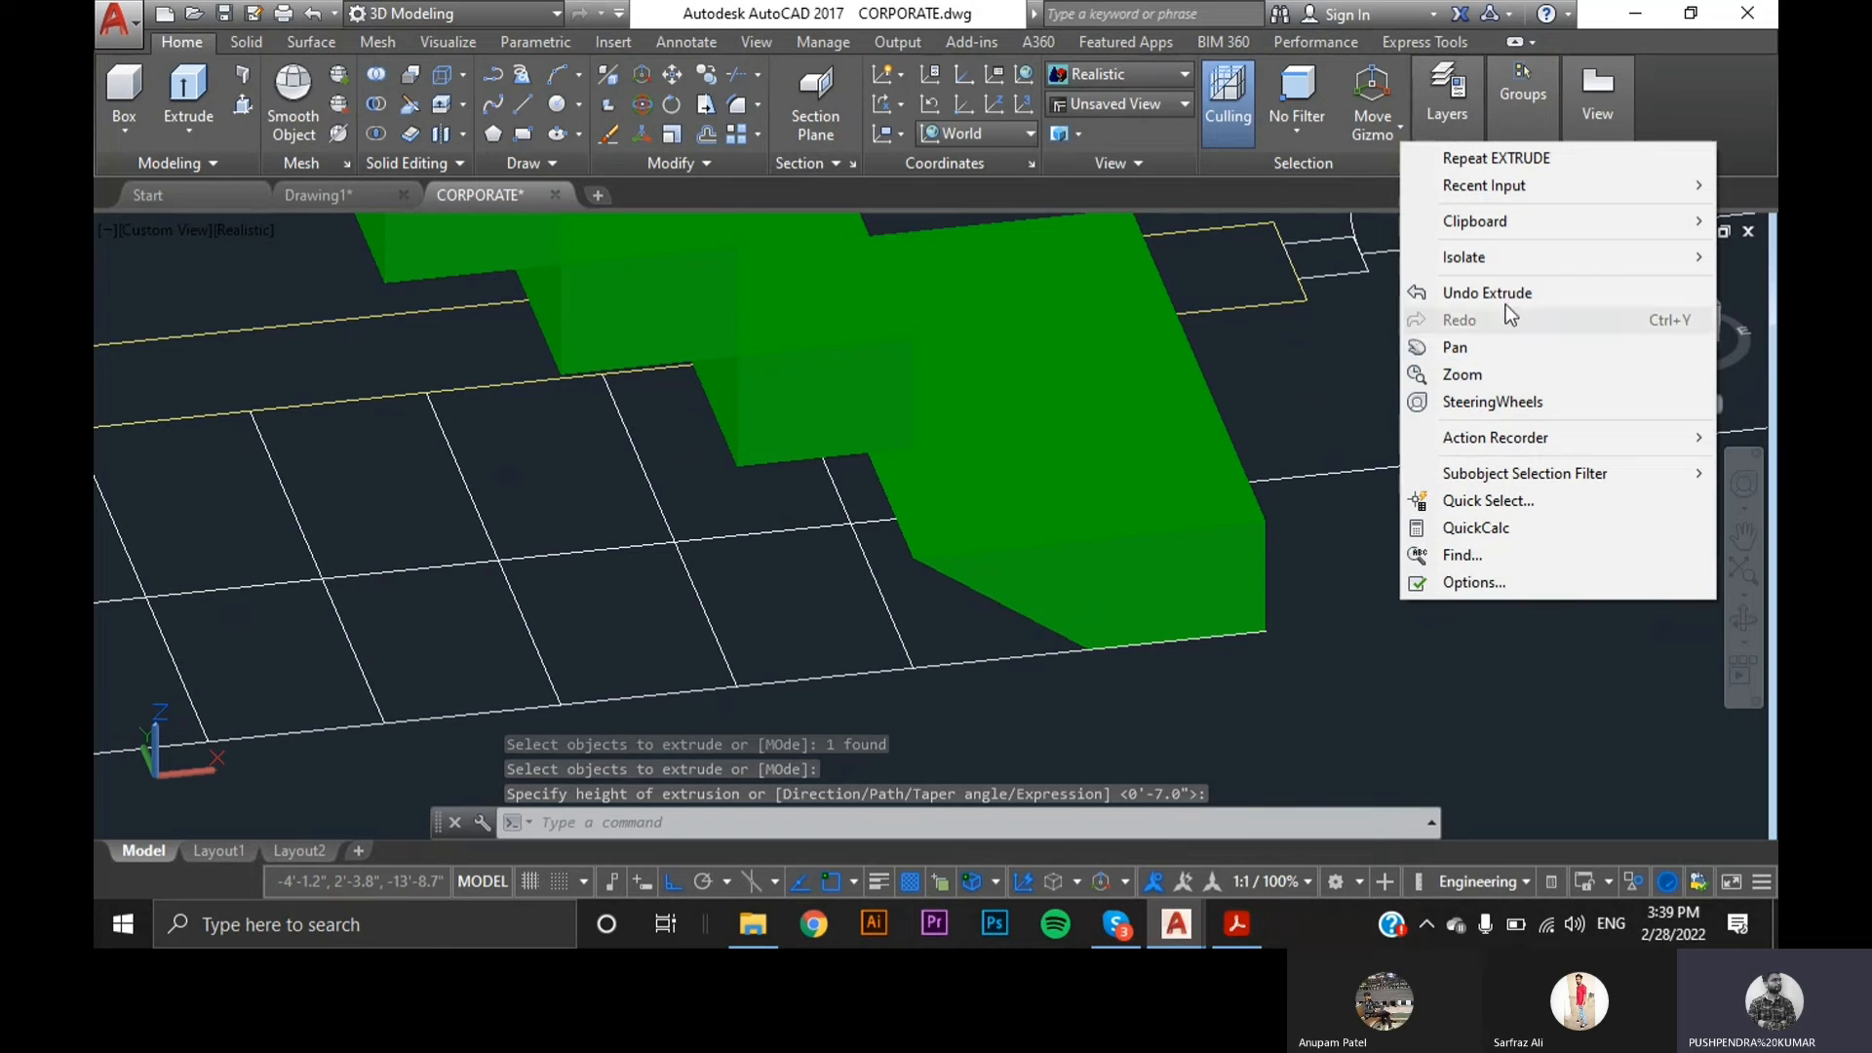
pyautogui.moveTo(1488, 272)
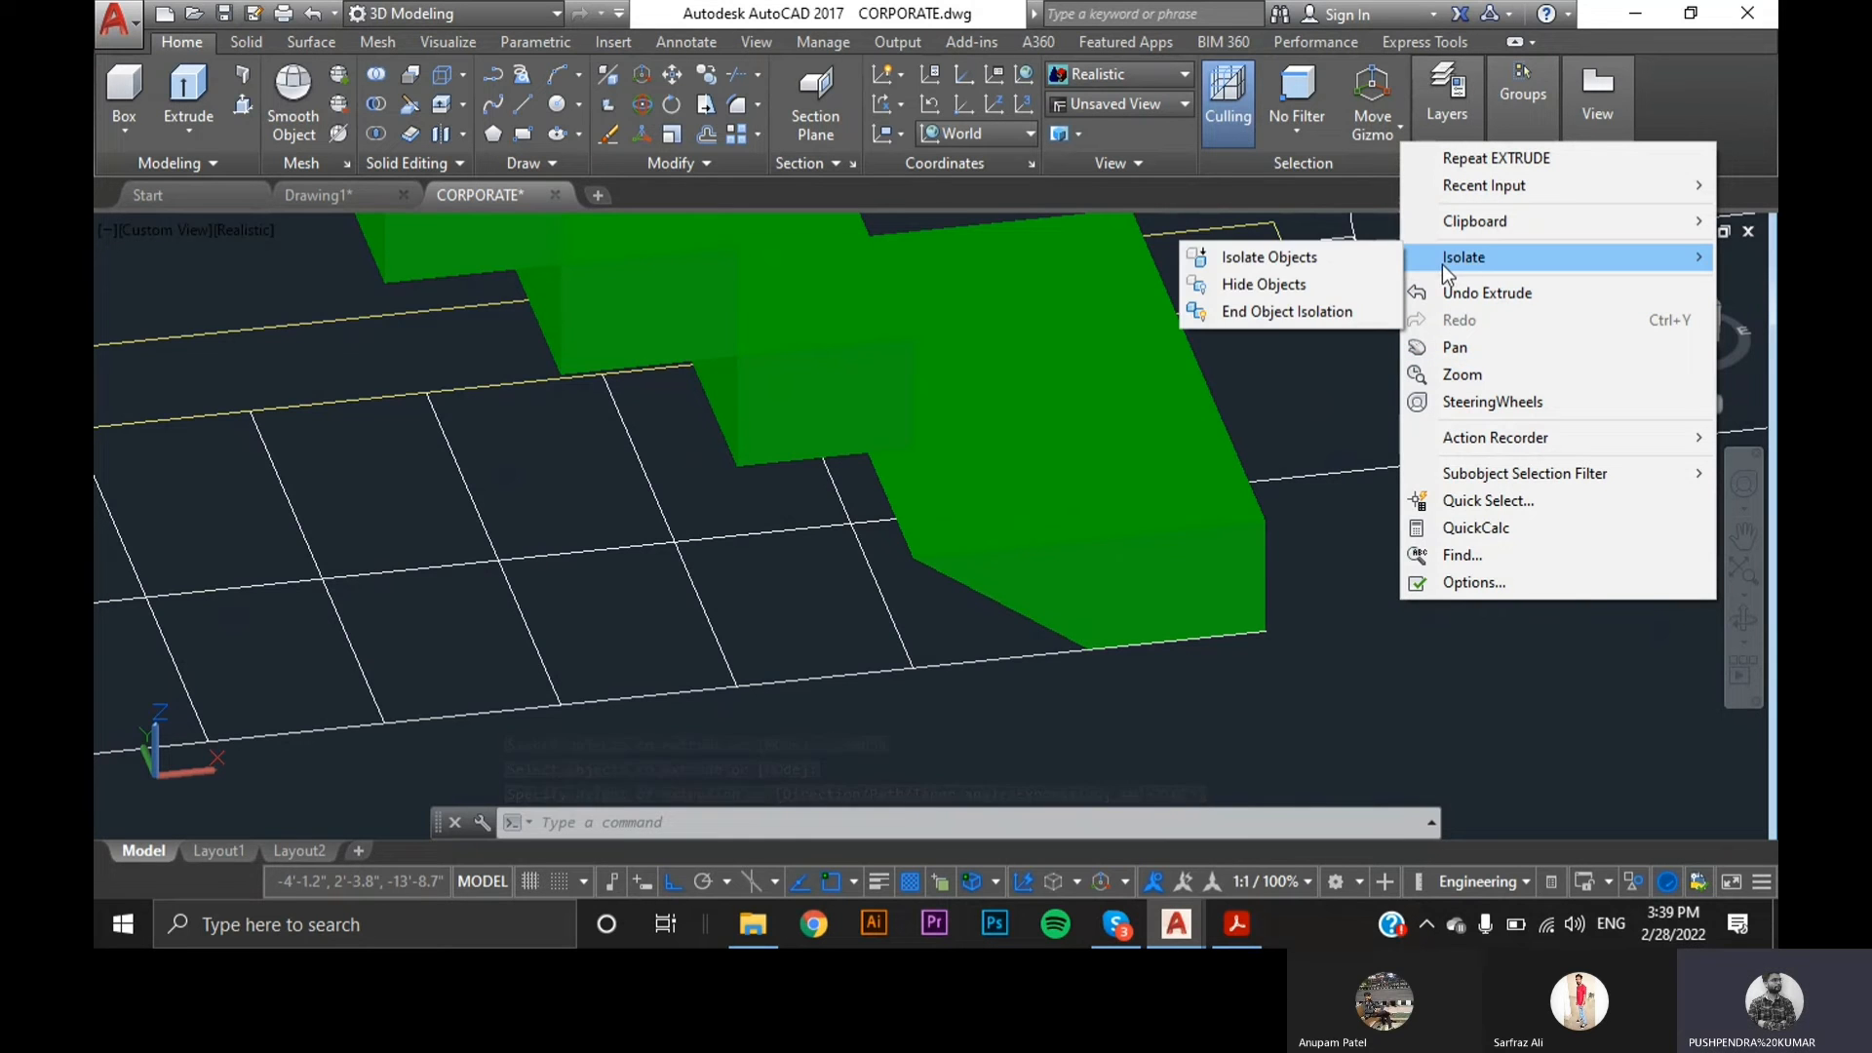
pyautogui.click(1273, 309)
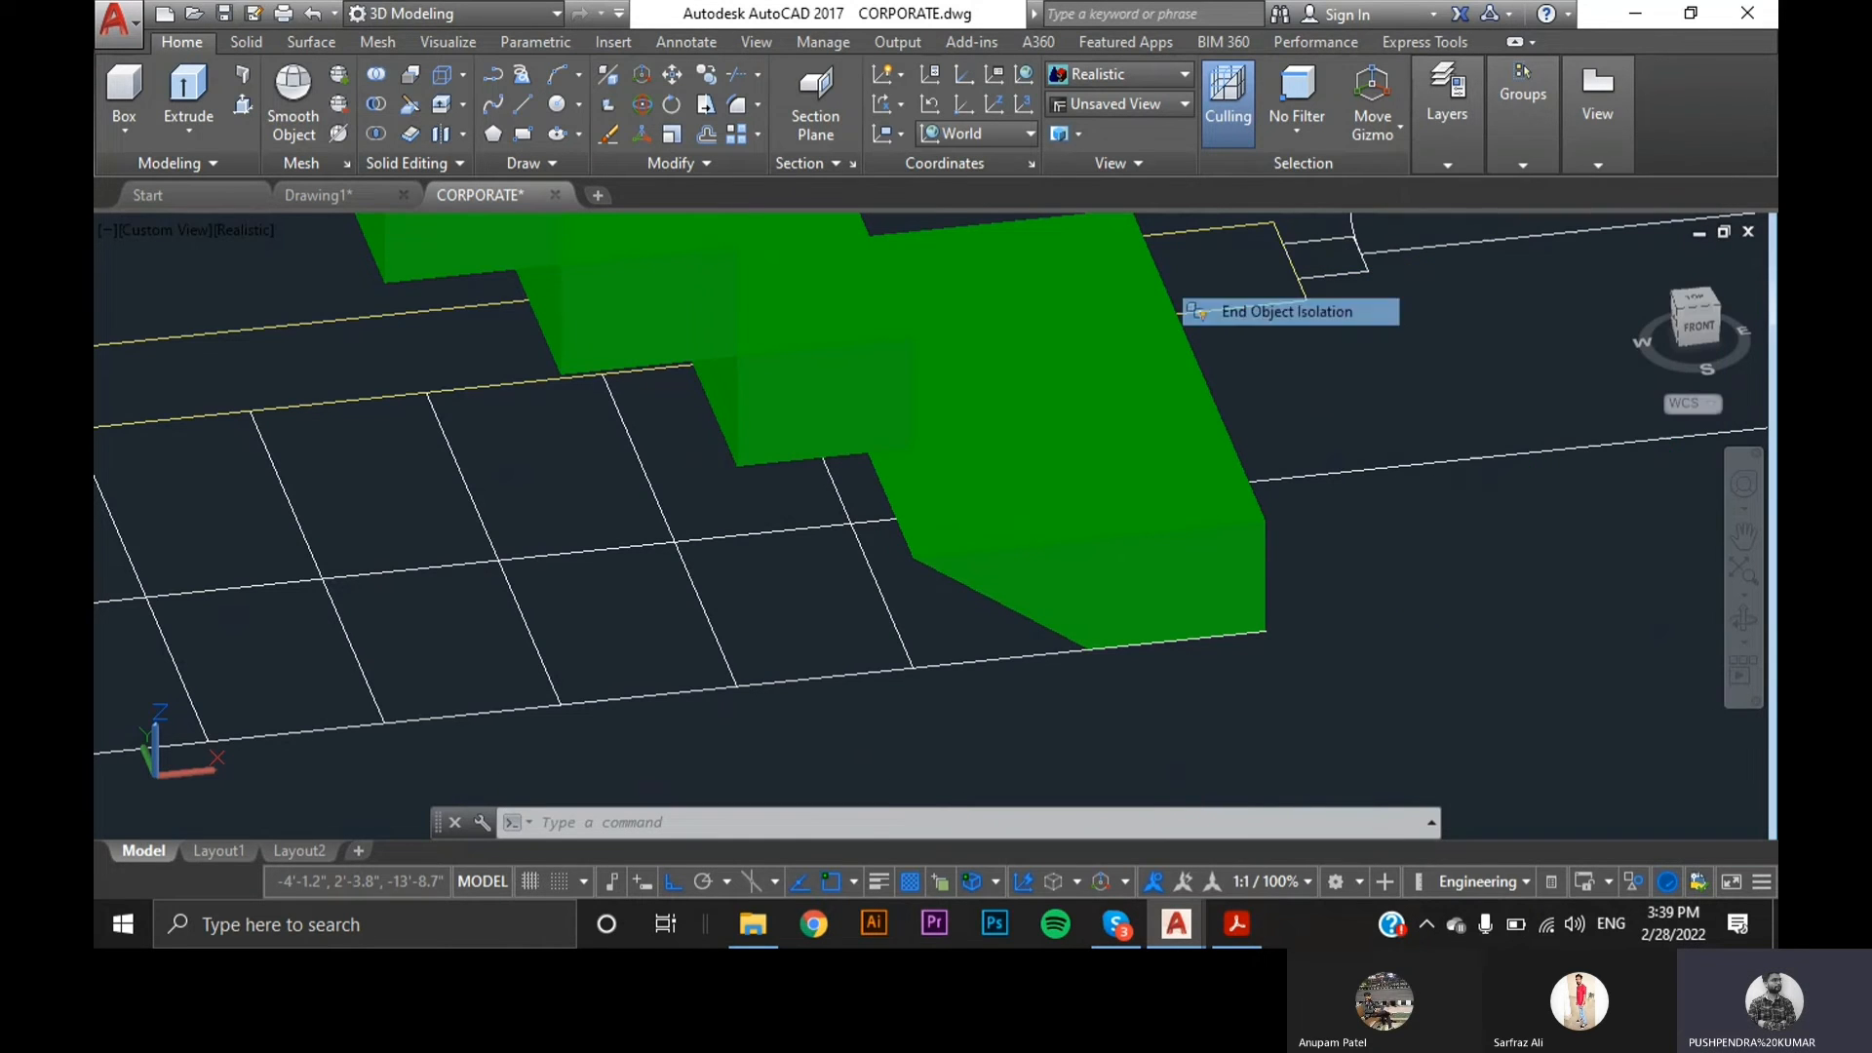
pyautogui.scroll(-2, 1183, 598)
pyautogui.moveTo(1127, 471); pyautogui.dragTo(1267, 618, button='middle')
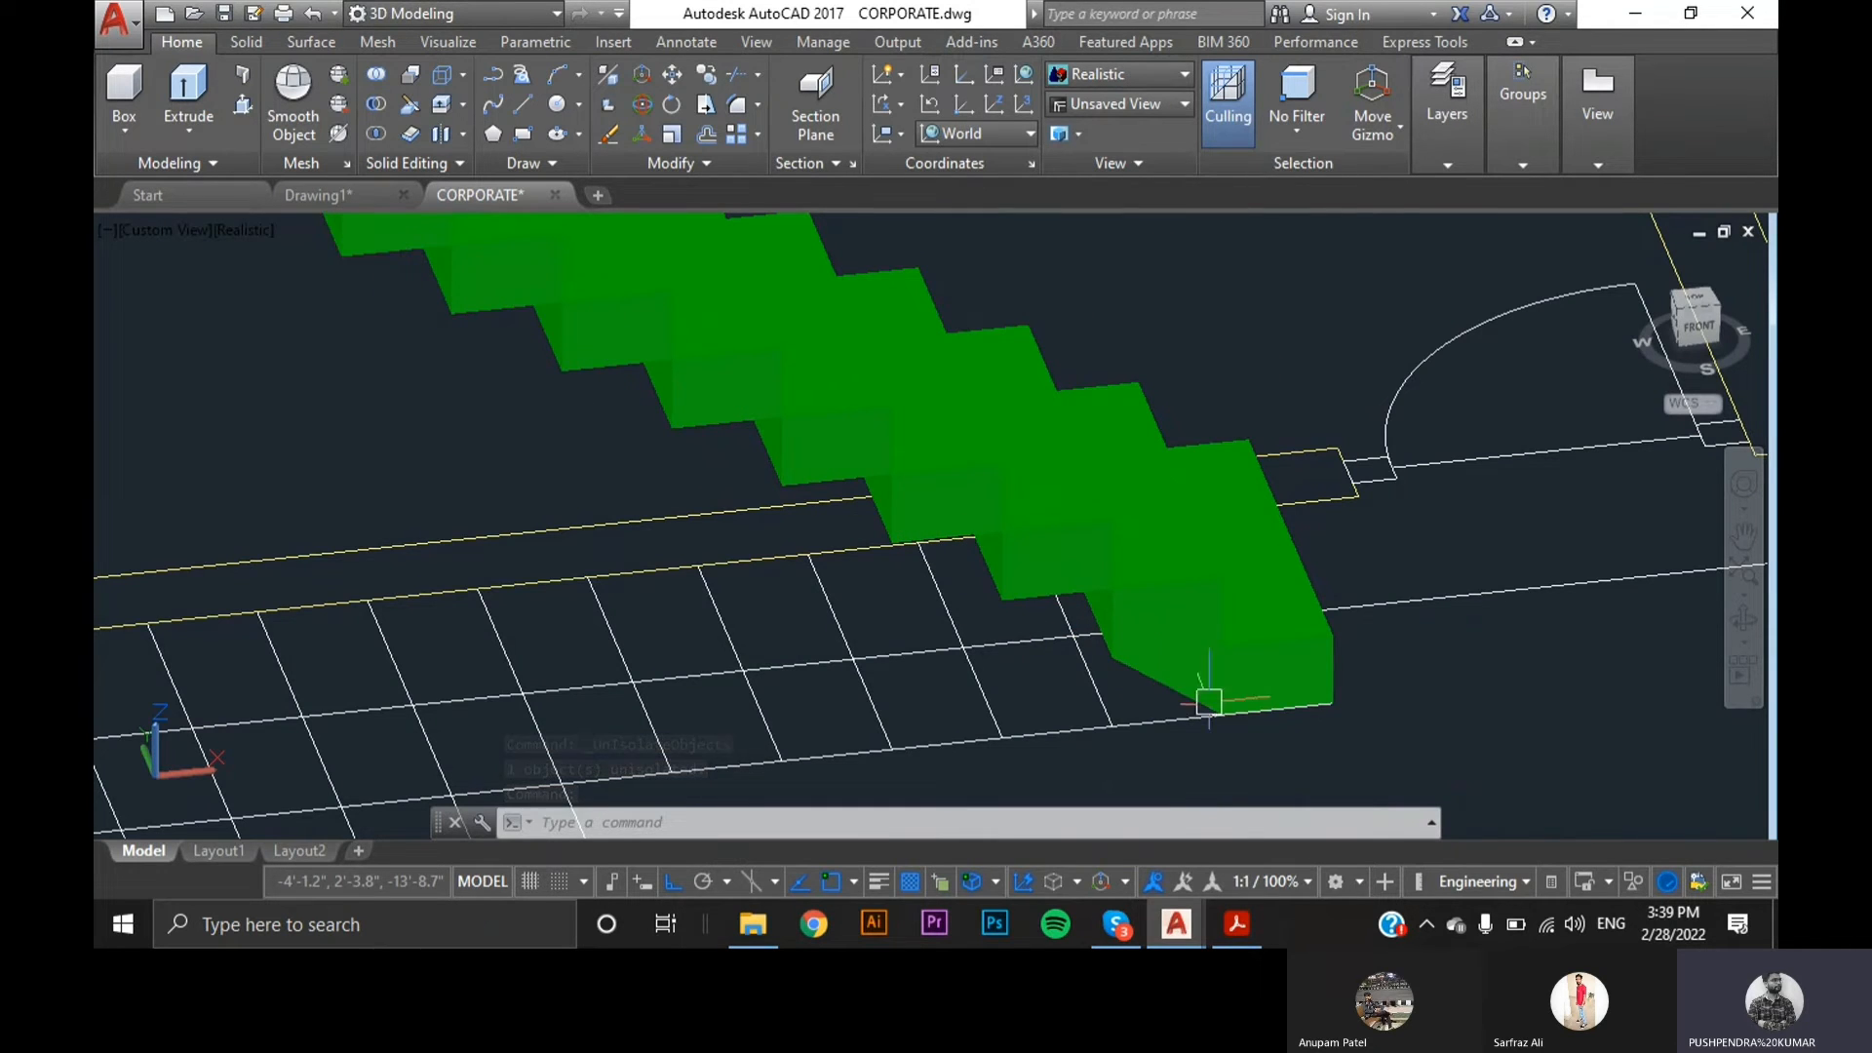
# - Copy the triangular wedge under the second step as a 10-item array, spaced from its lower corner to its outer upper corner
pyautogui.scroll(3, 1212, 694)
pyautogui.write('cp')
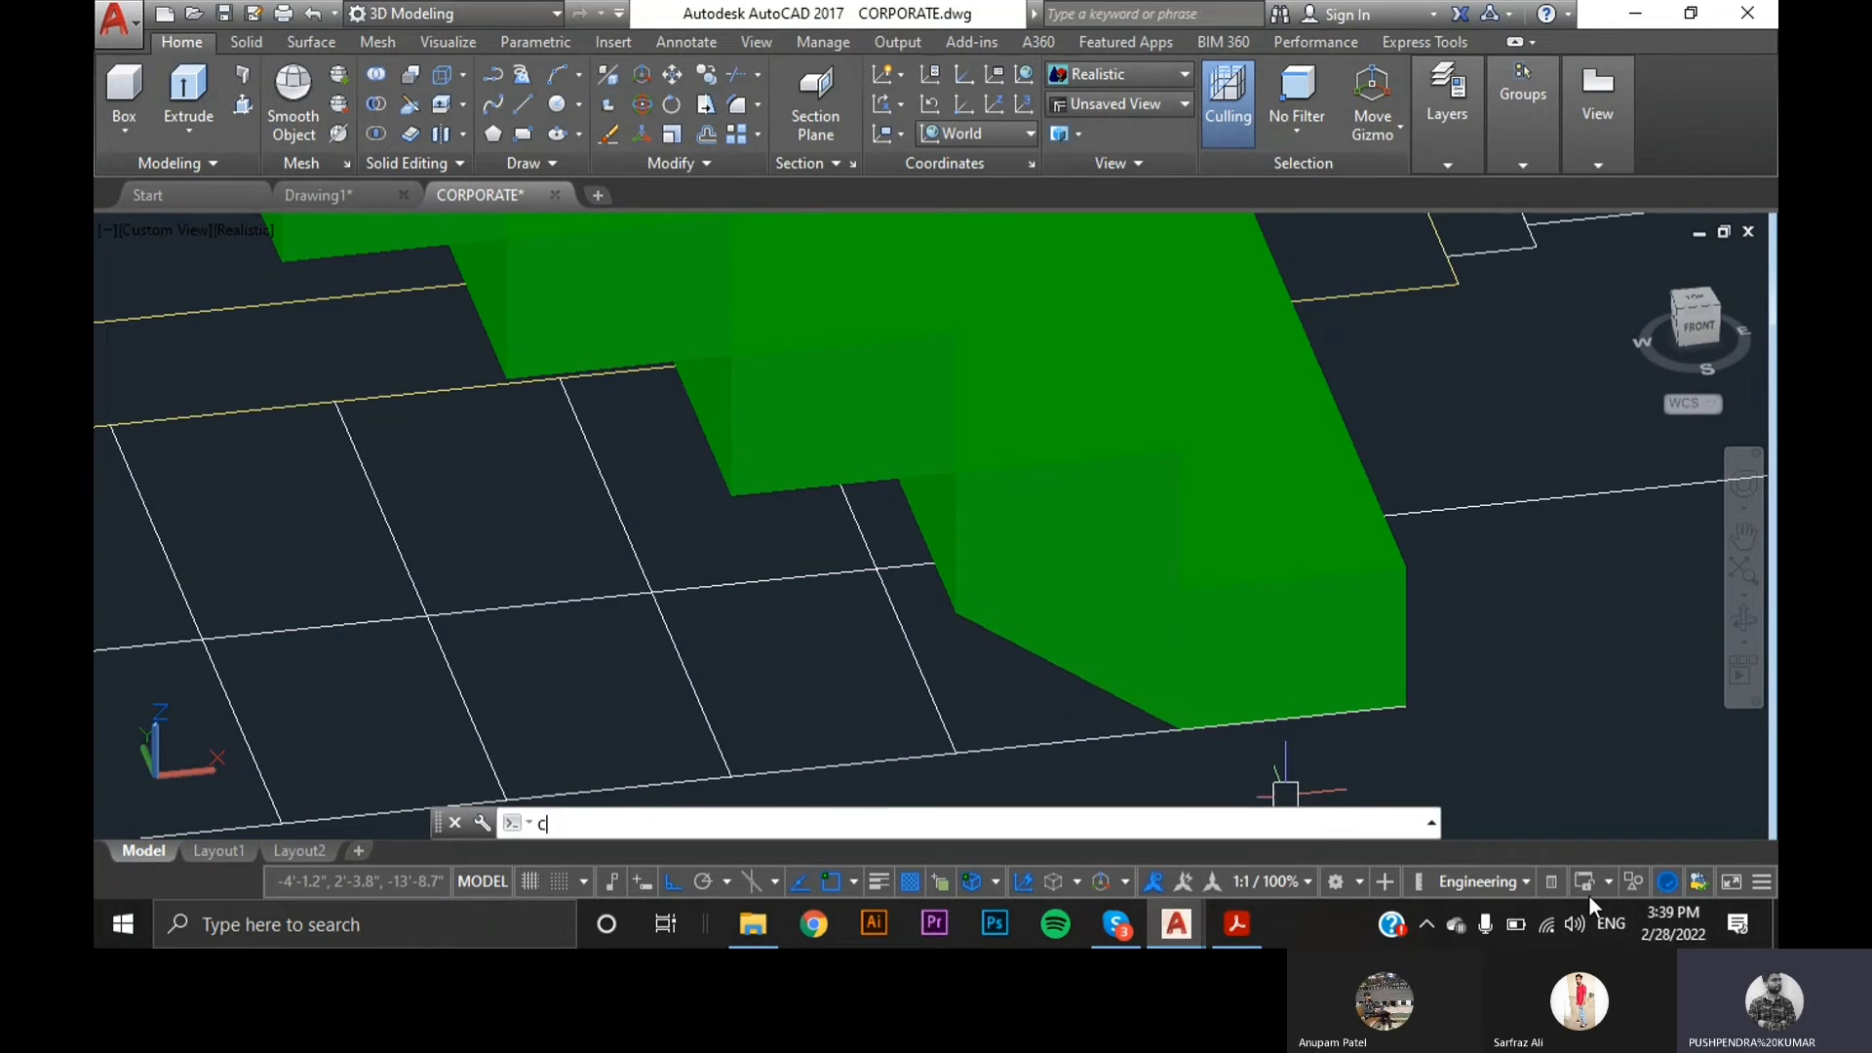
pyautogui.press('Return')
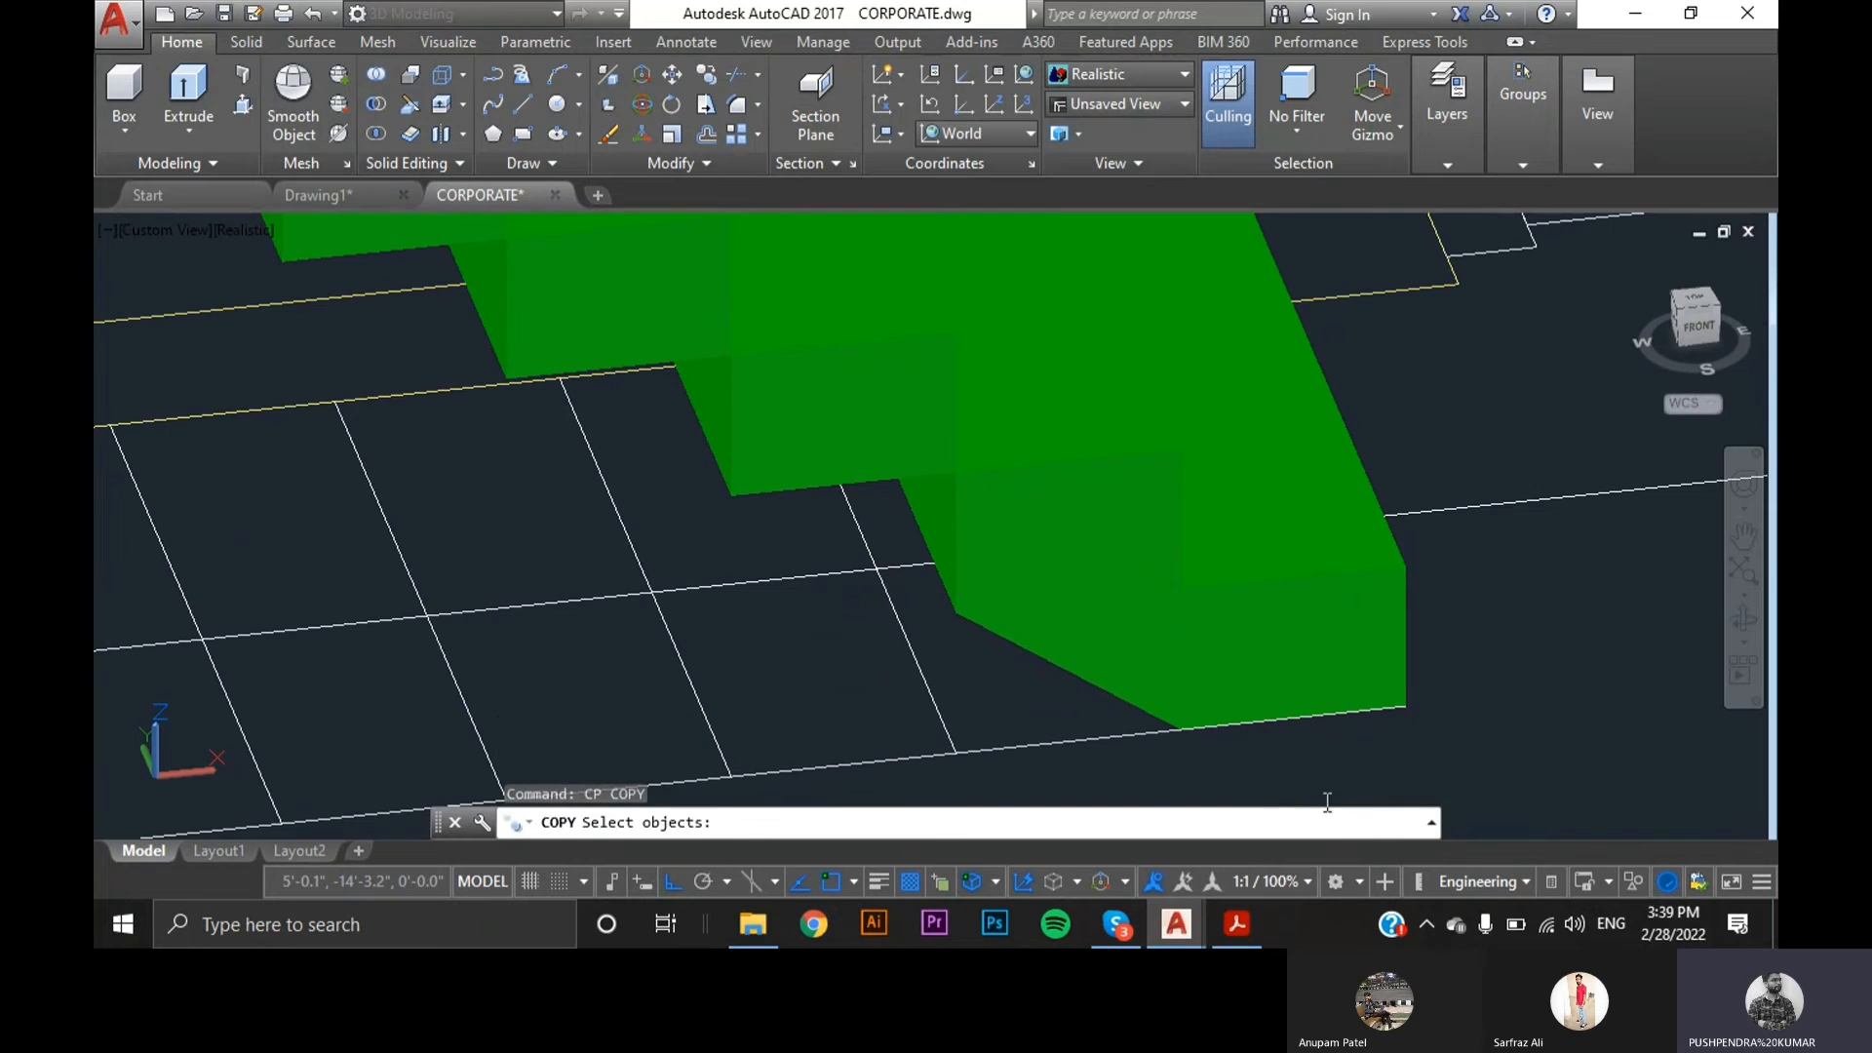
pyautogui.click(1110, 662)
pyautogui.press('Return')
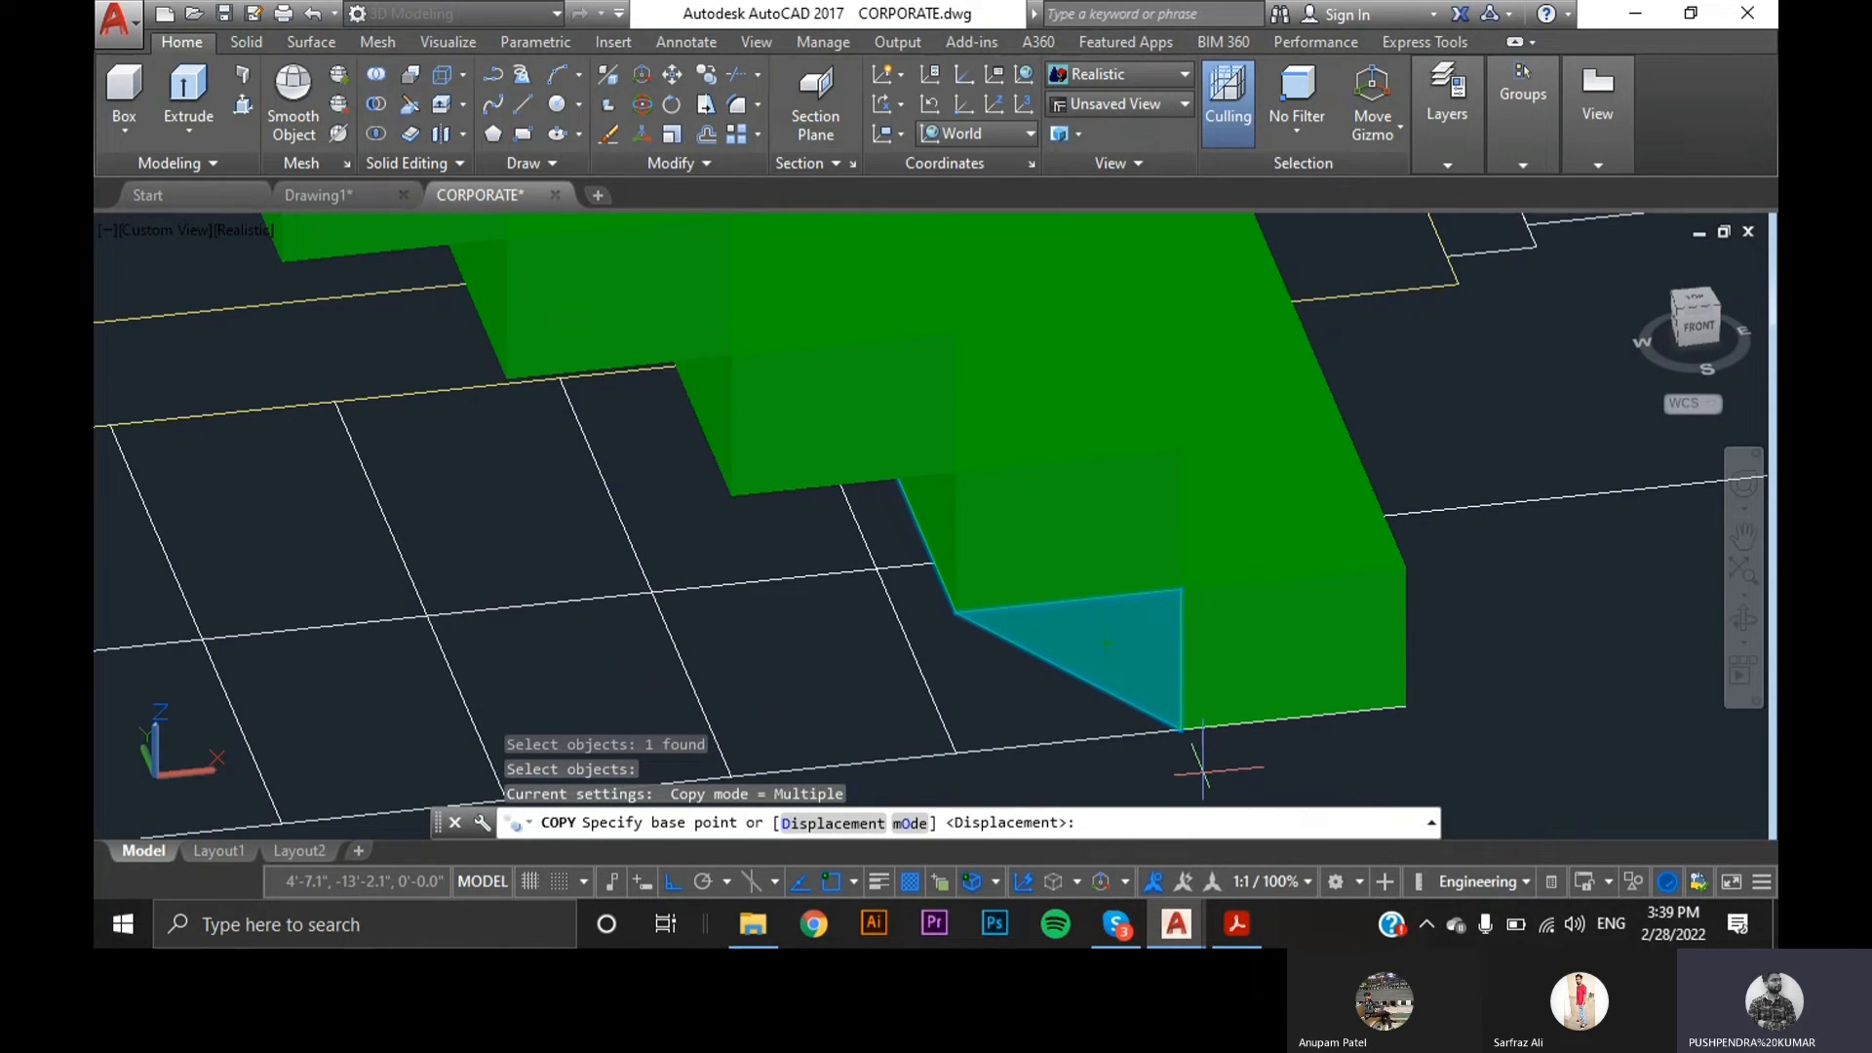
pyautogui.click(1180, 729)
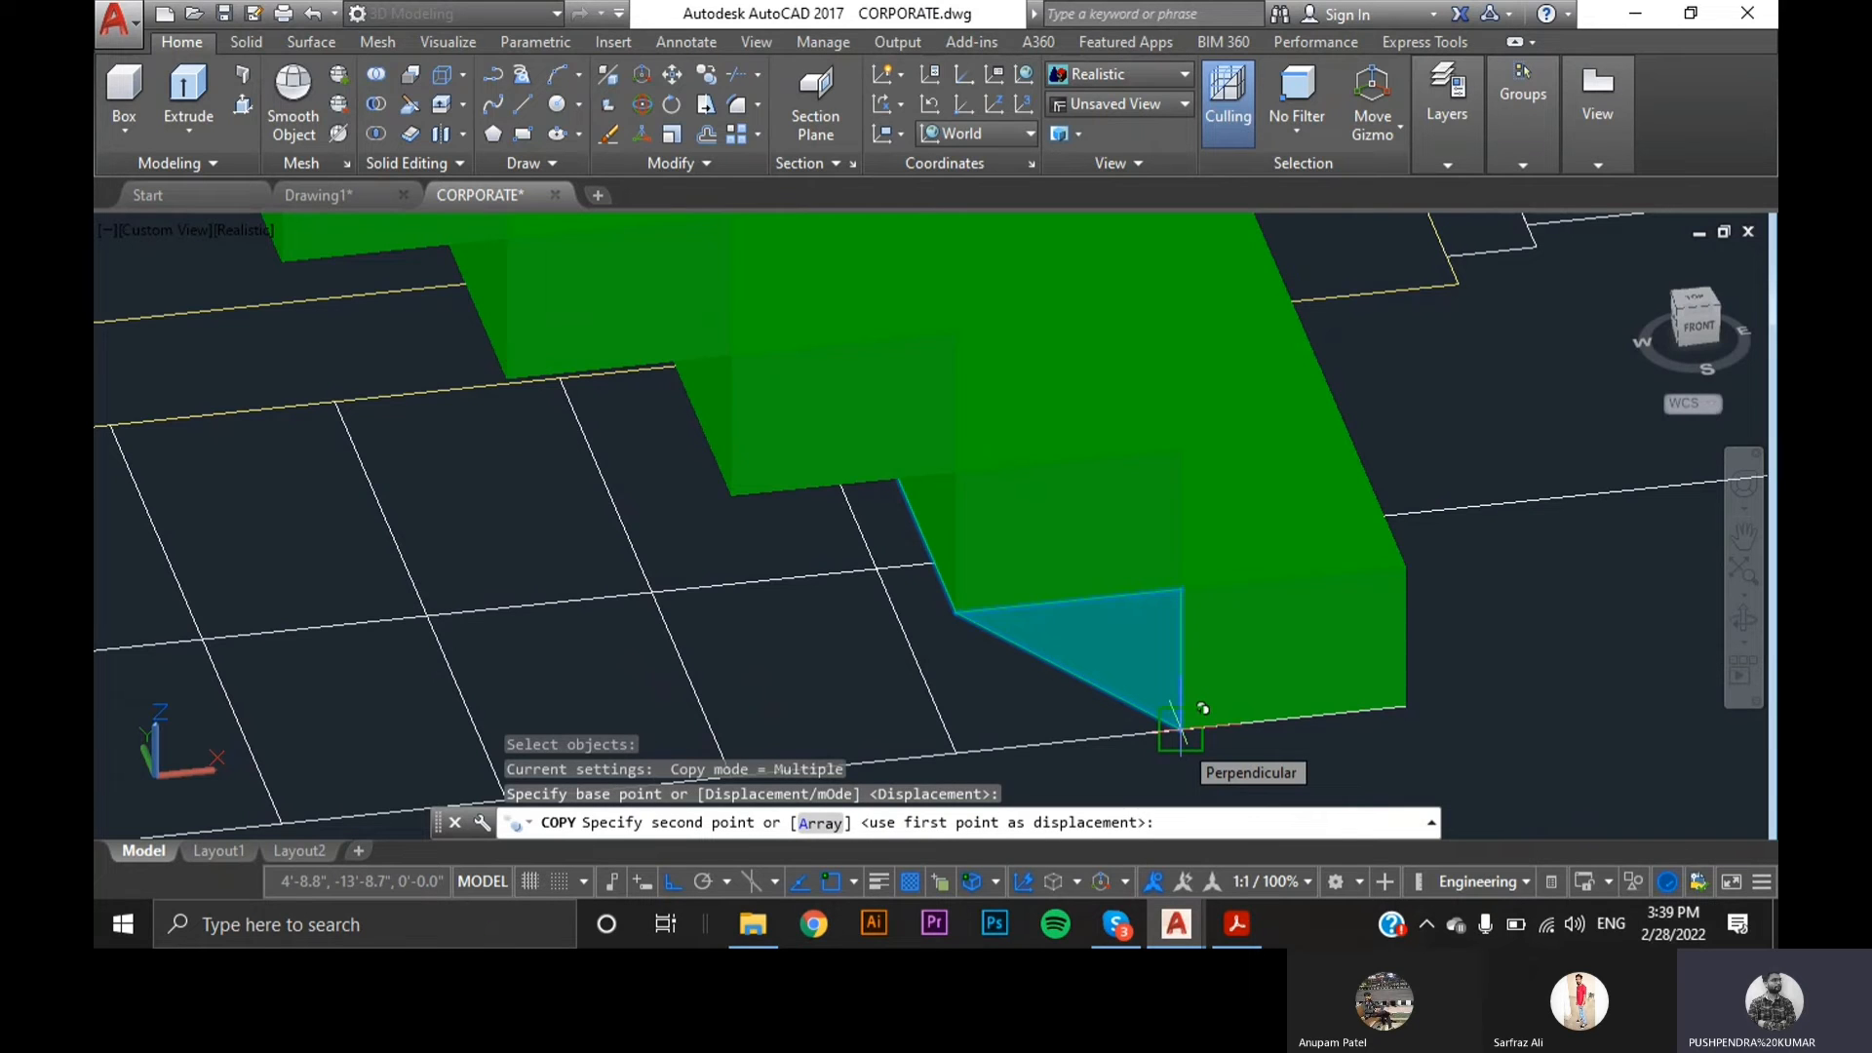
pyautogui.write('A')
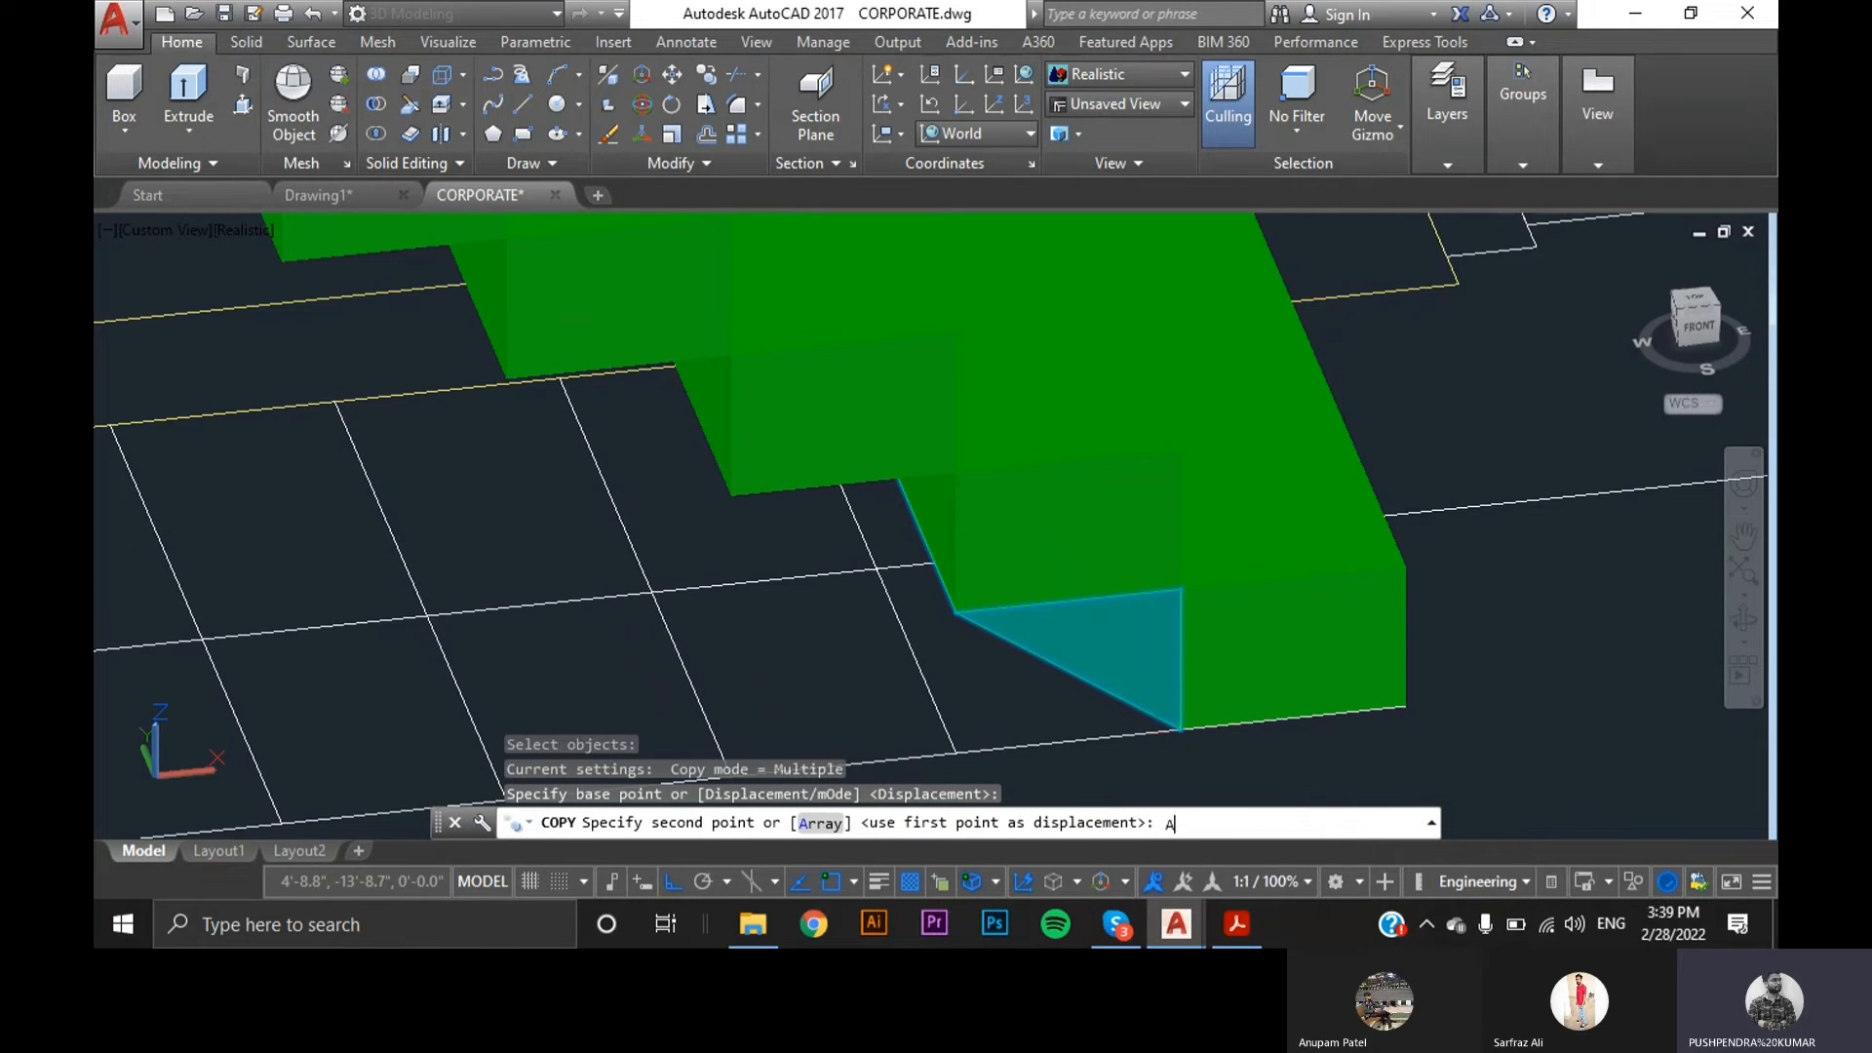
pyautogui.press('Return')
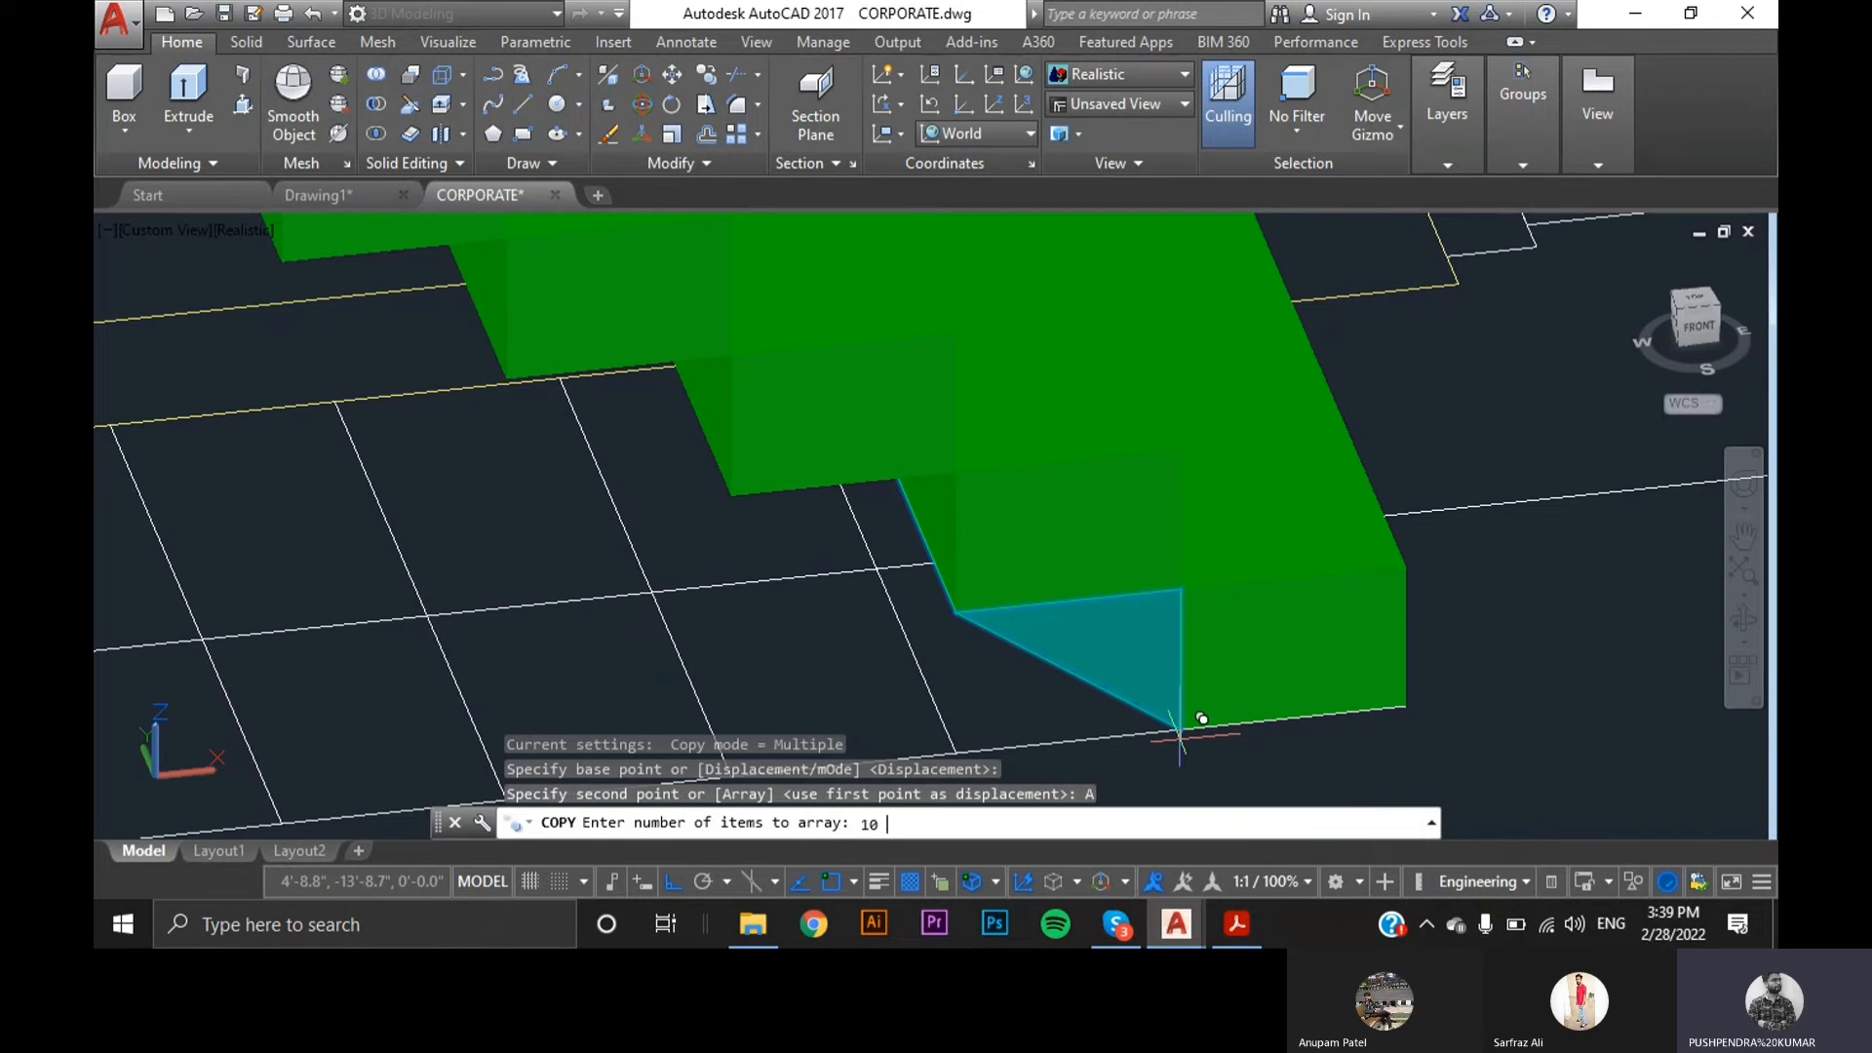
pyautogui.press('Return')
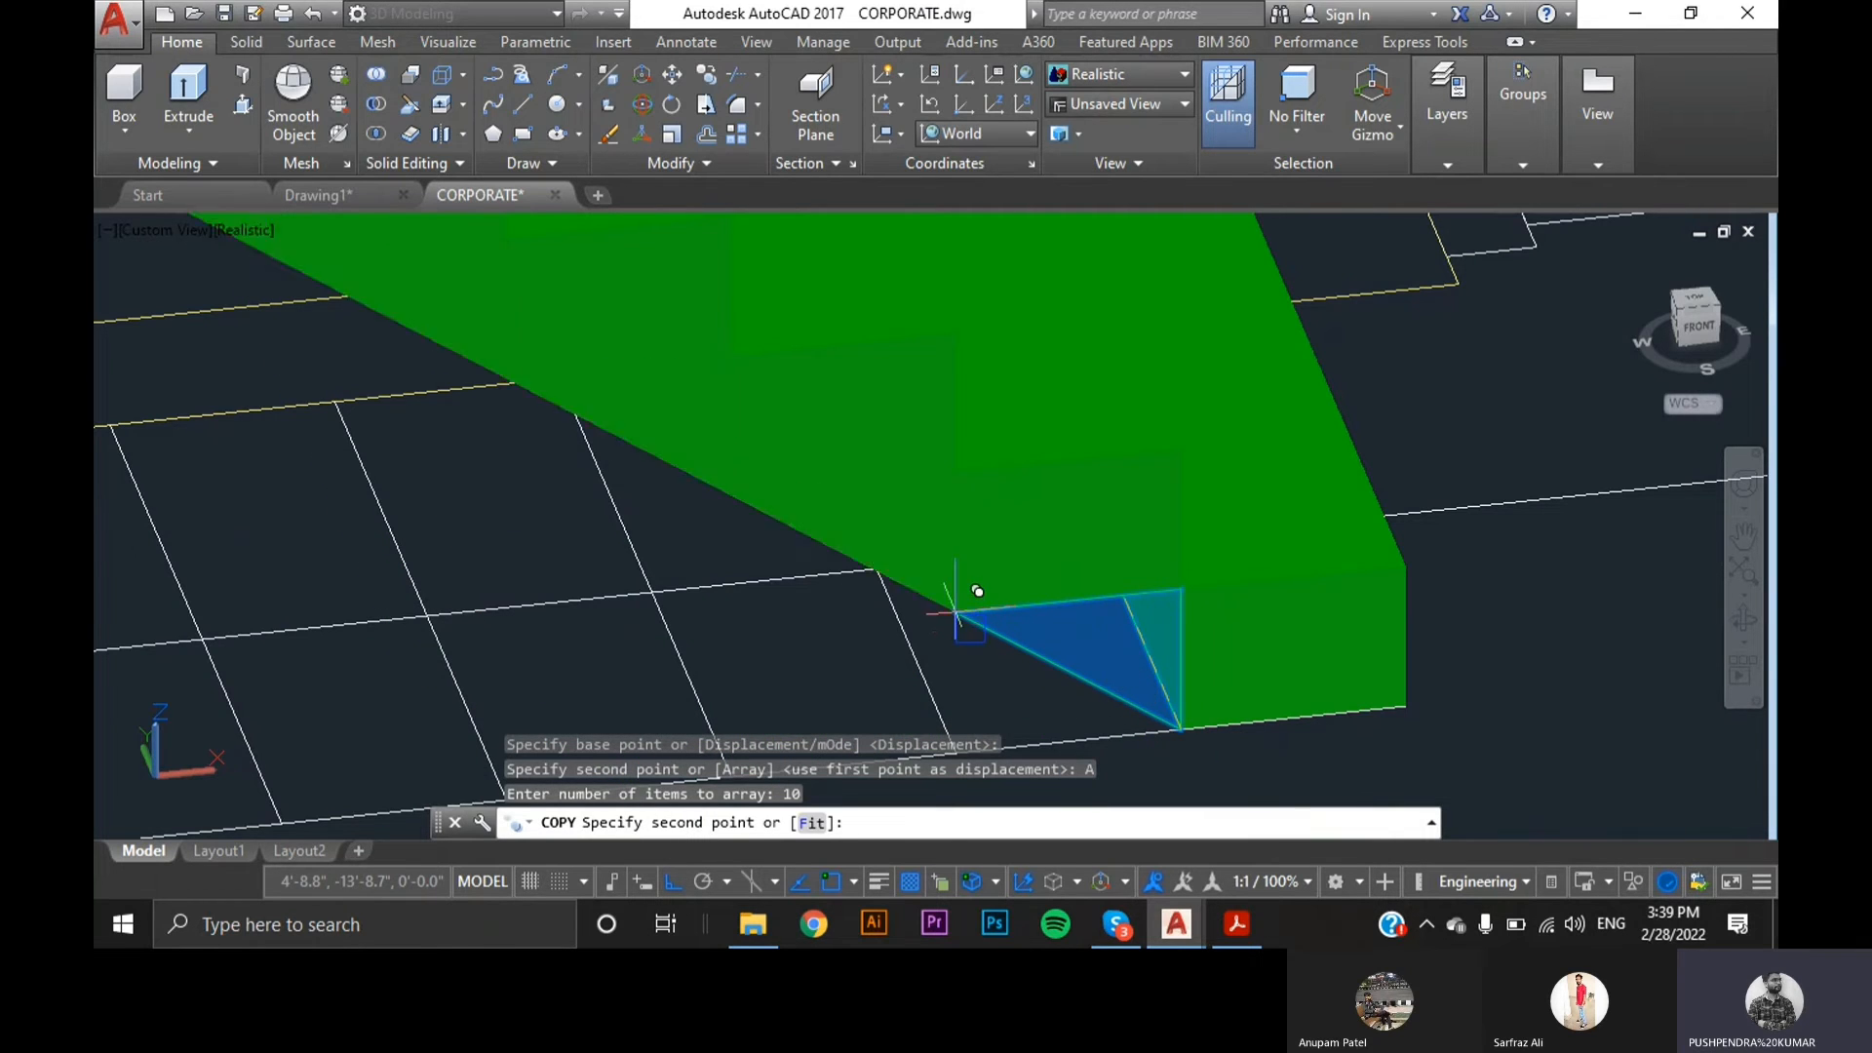
pyautogui.click(1209, 659)
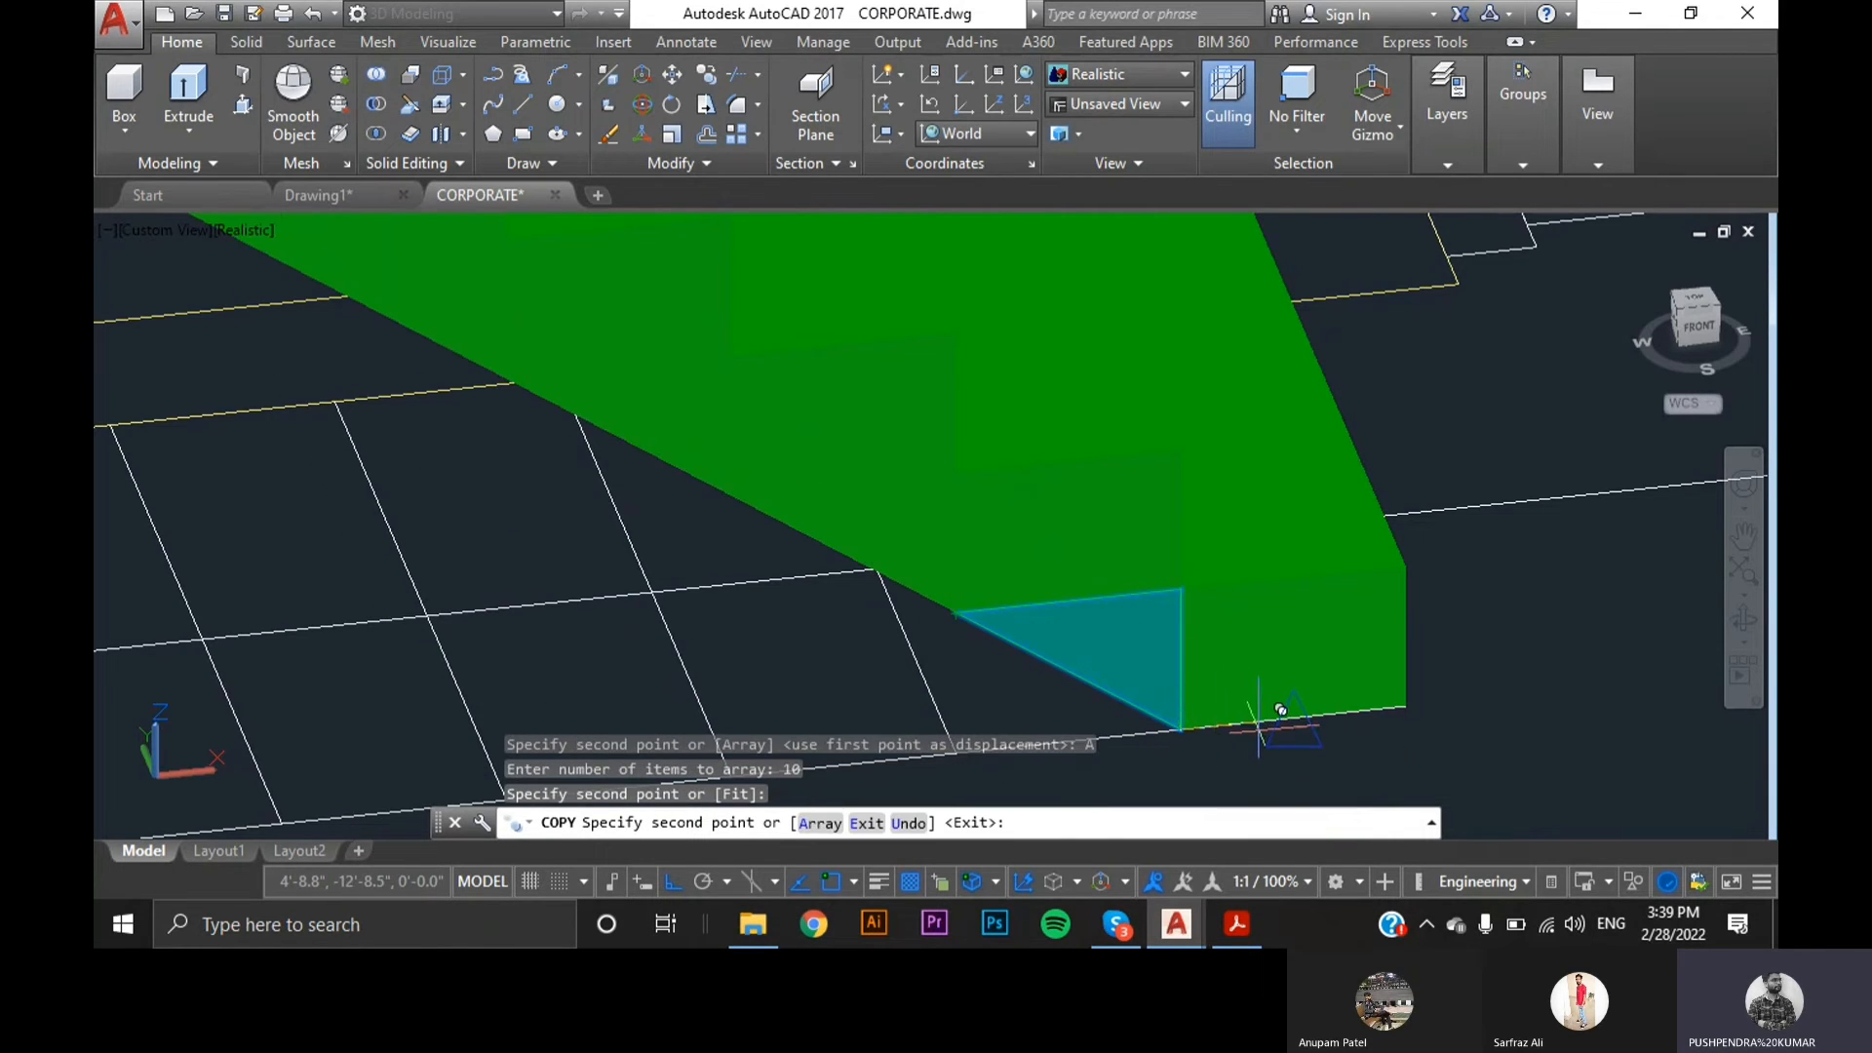
pyautogui.scroll(-5, 1280, 710)
pyautogui.press('Escape')
pyautogui.scroll(3, 1280, 696)
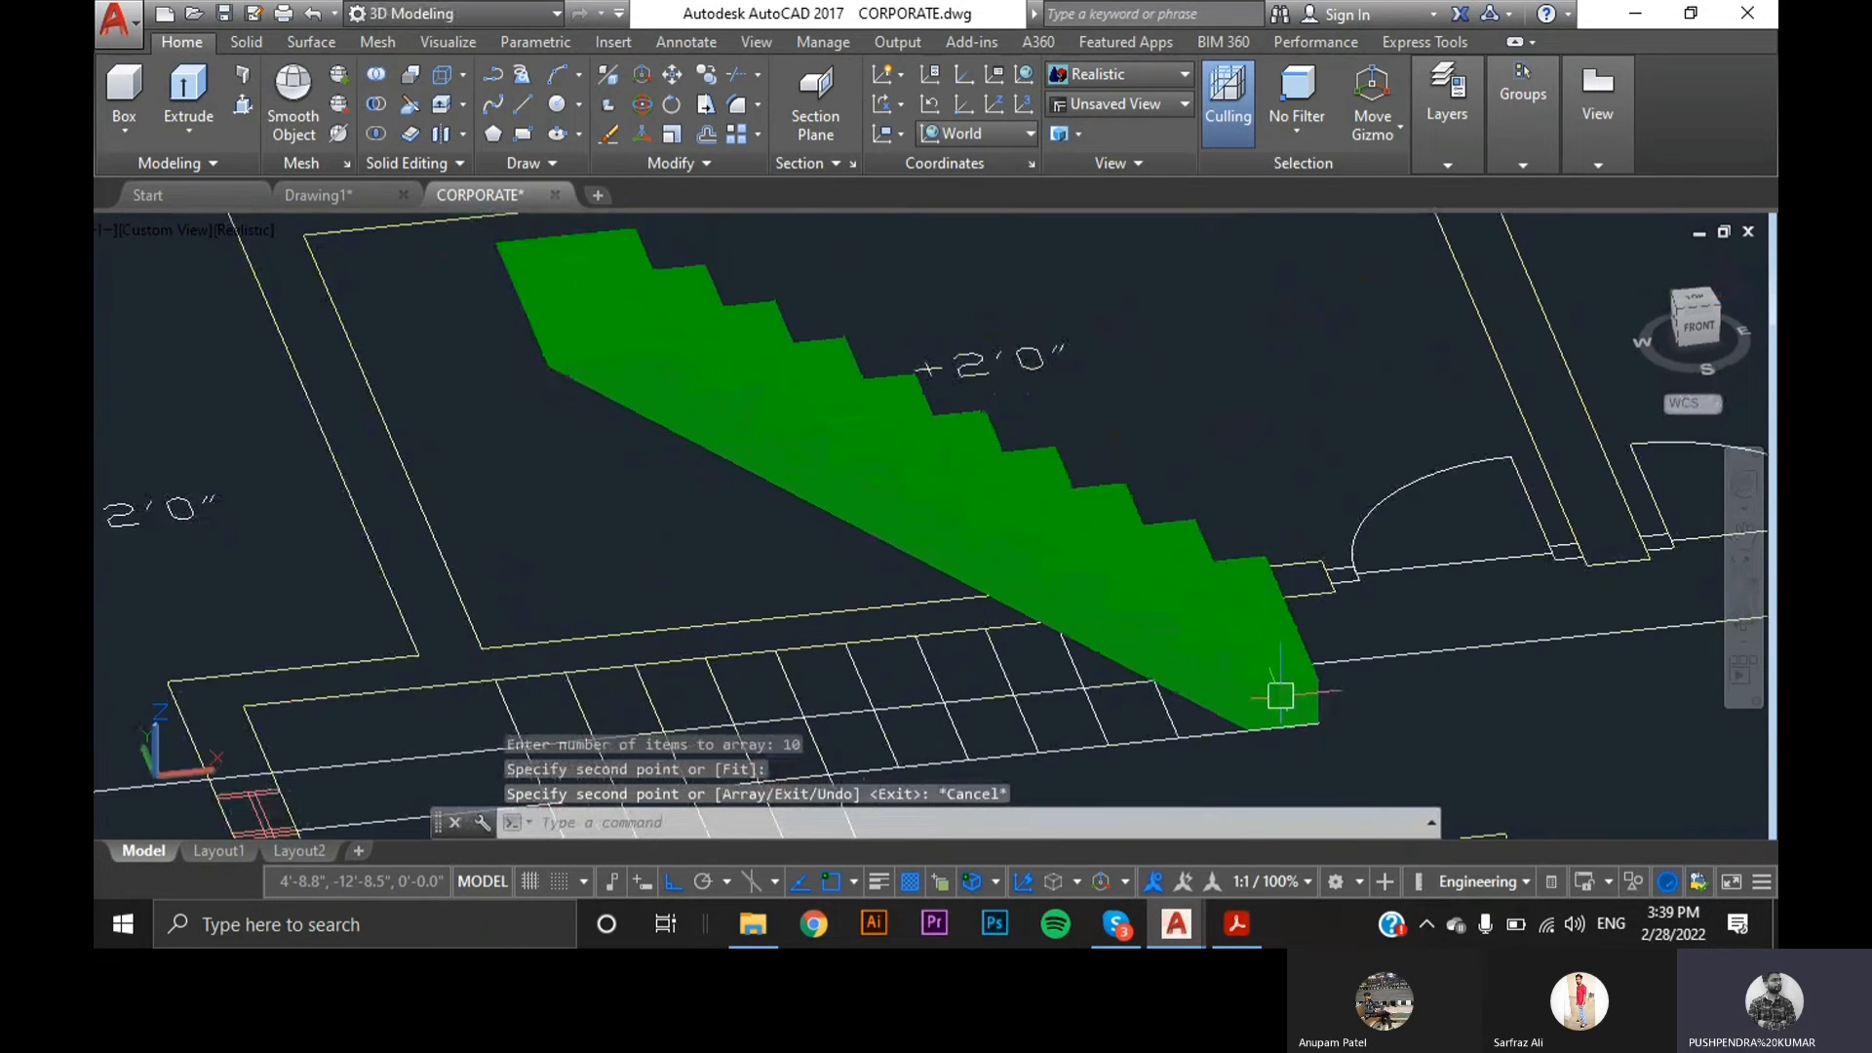
pyautogui.scroll(-1, 1292, 712)
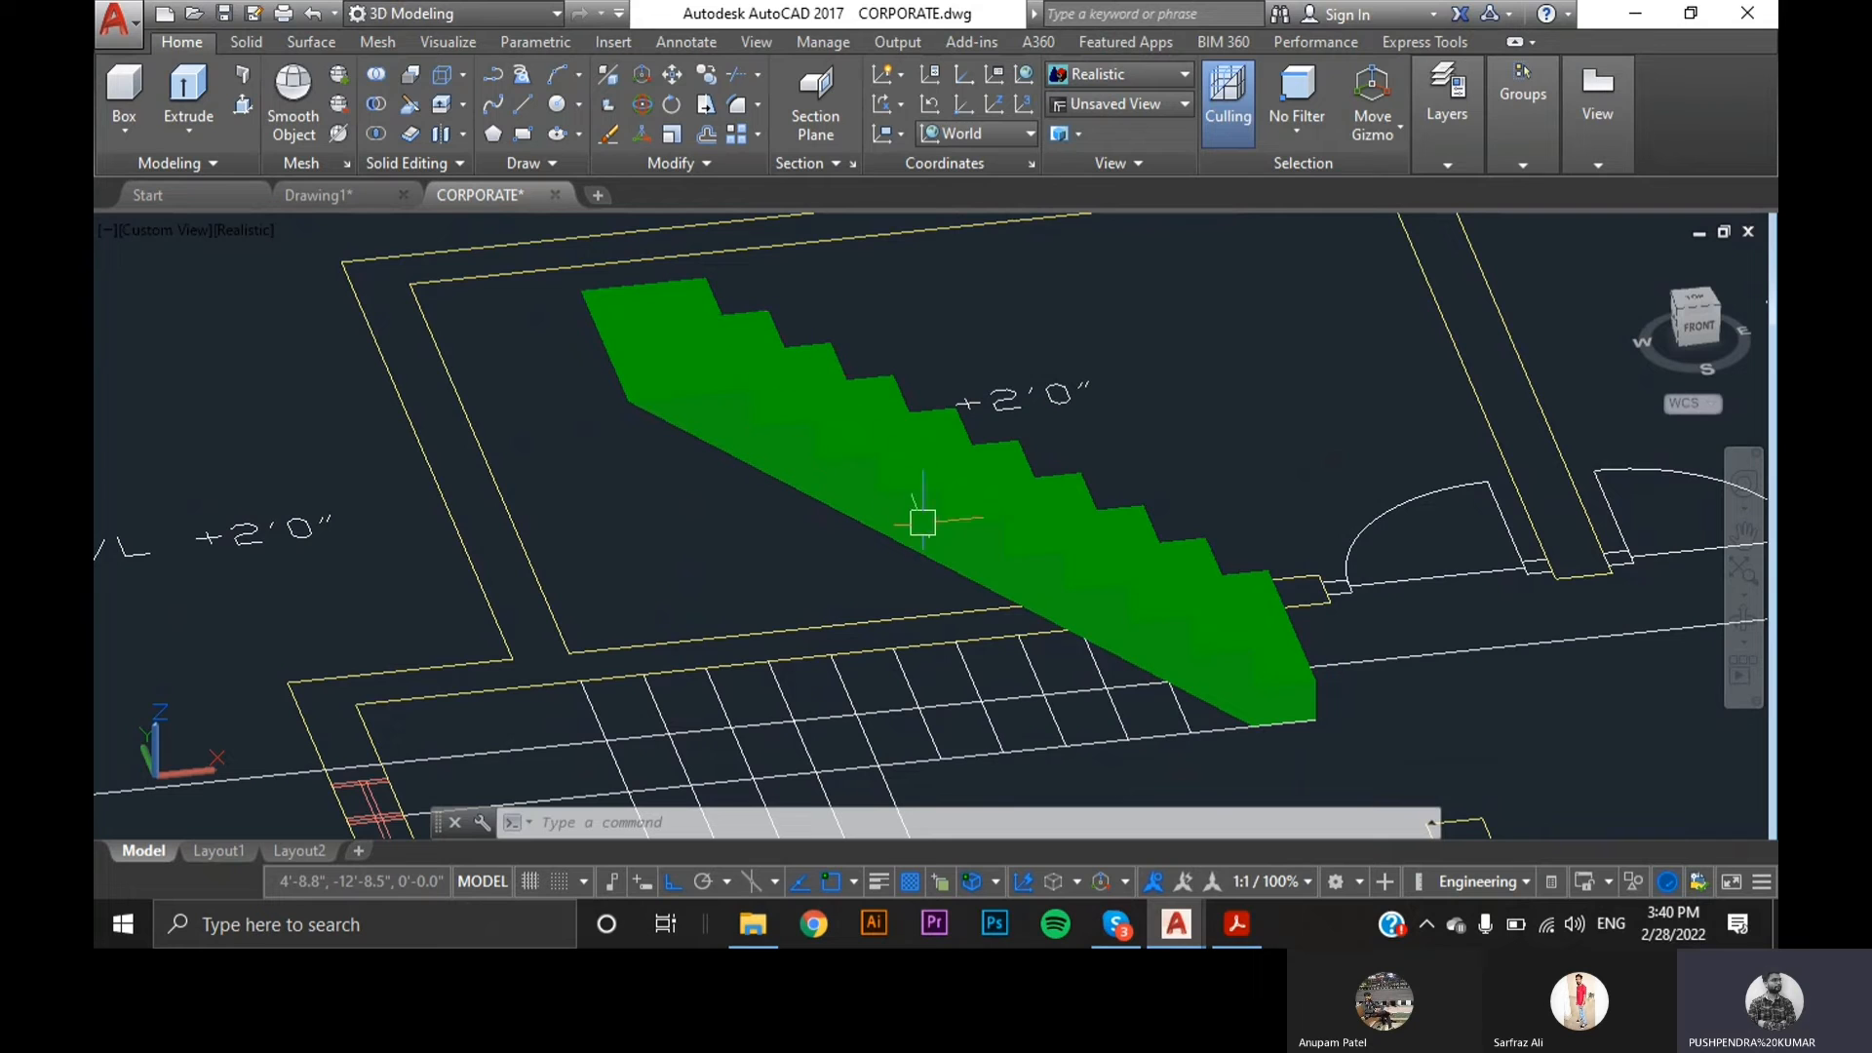
pyautogui.scroll(3, 1224, 674)
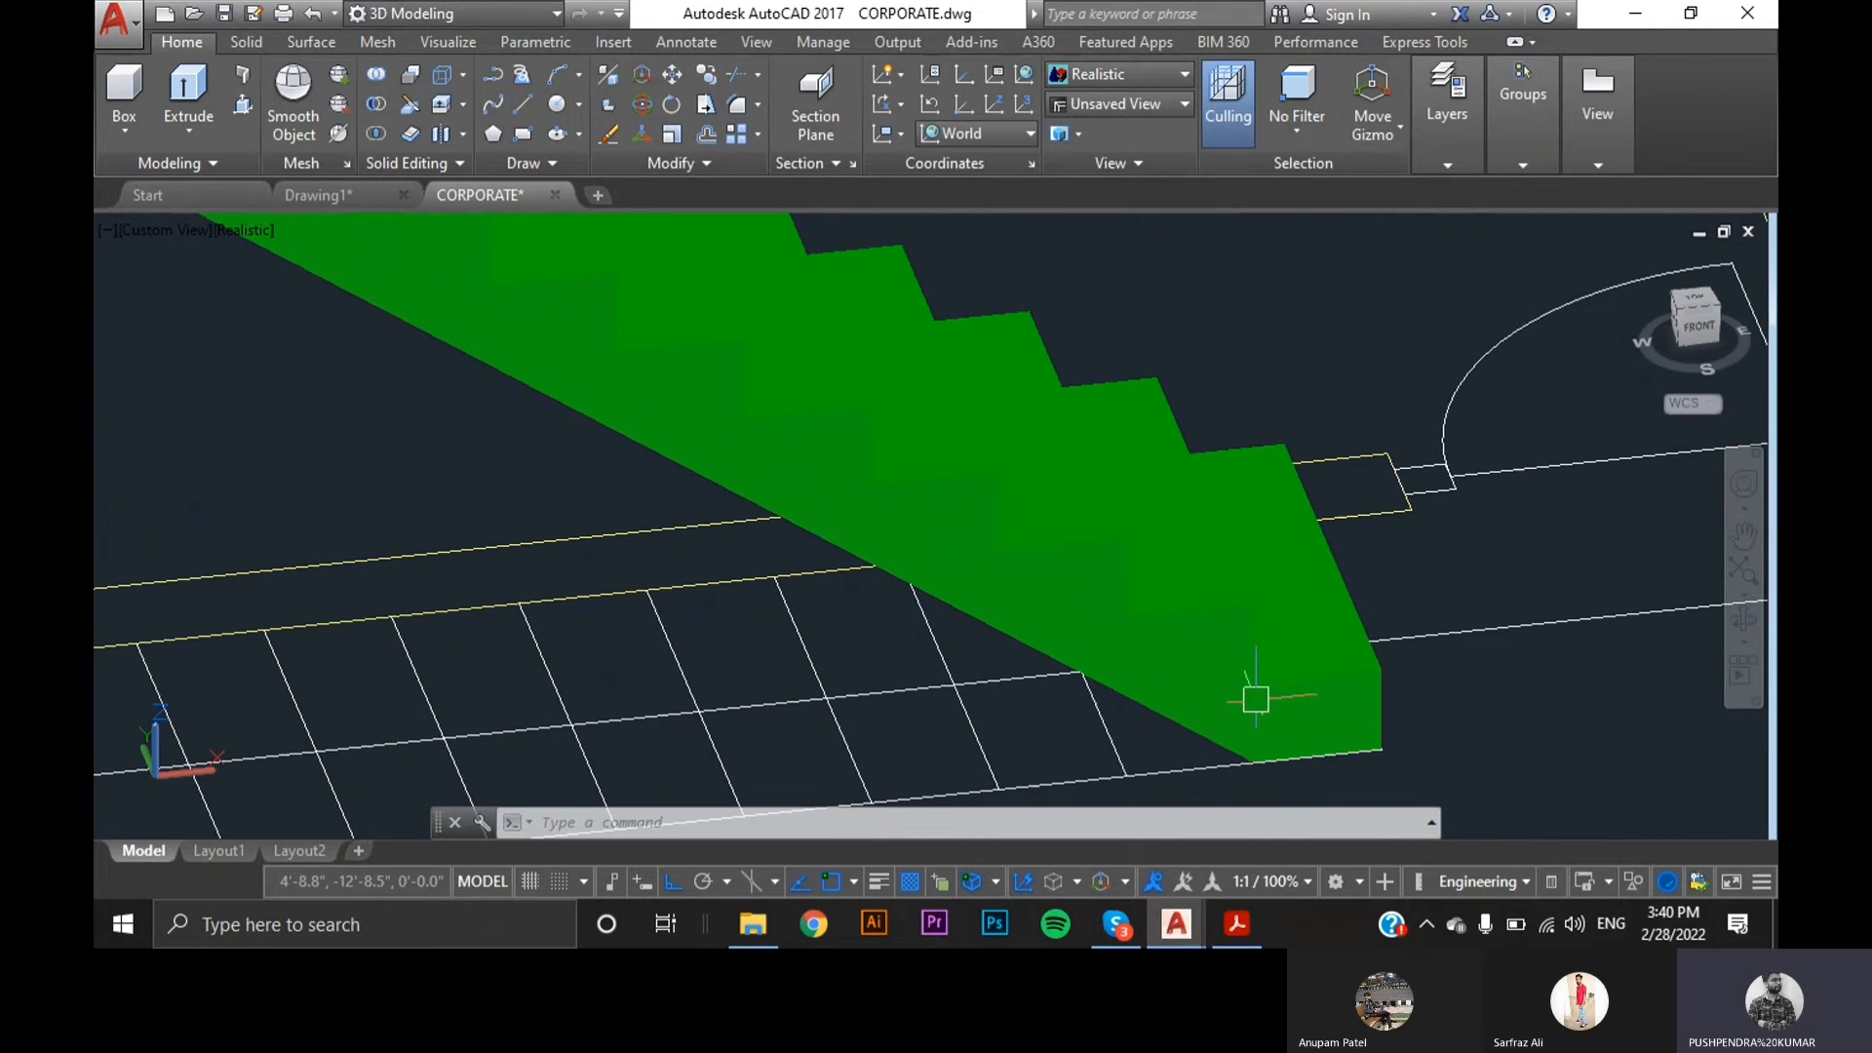
pyautogui.click(1225, 732)
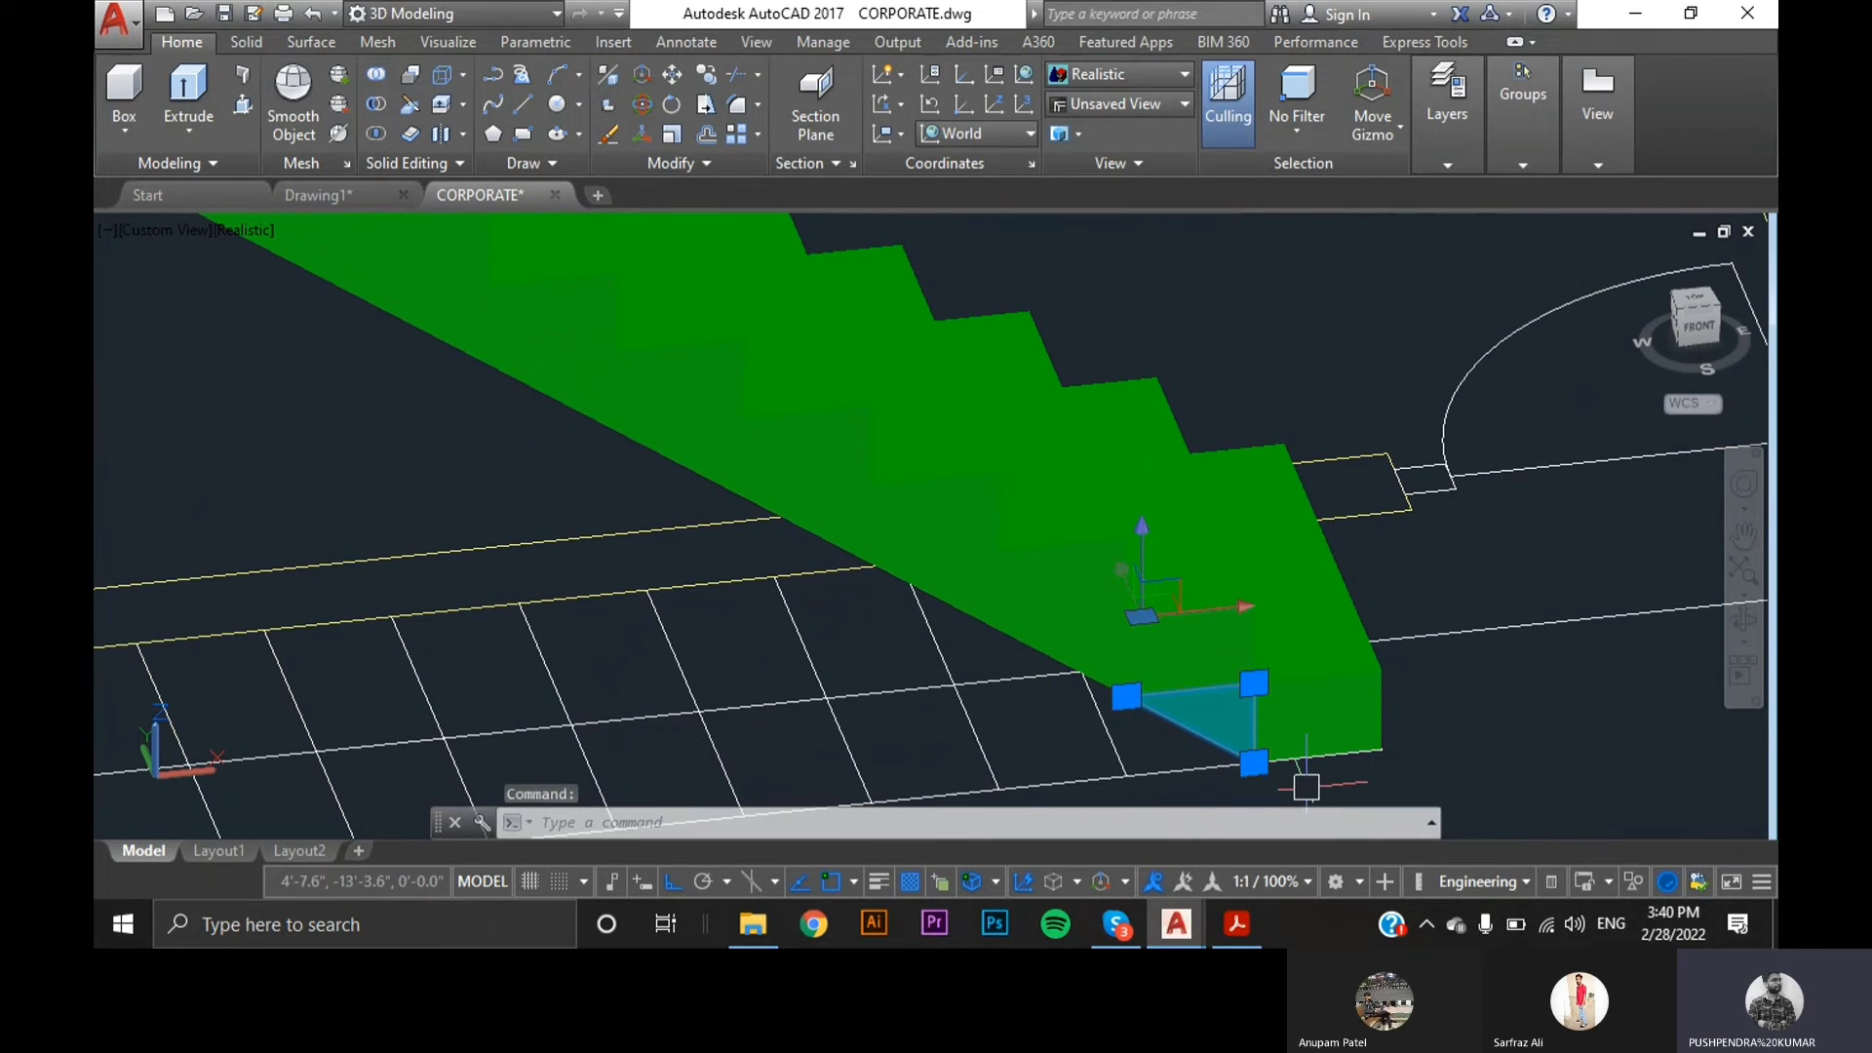
pyautogui.press('Escape')
pyautogui.click(1331, 720)
pyautogui.scroll(-3, 1292, 763)
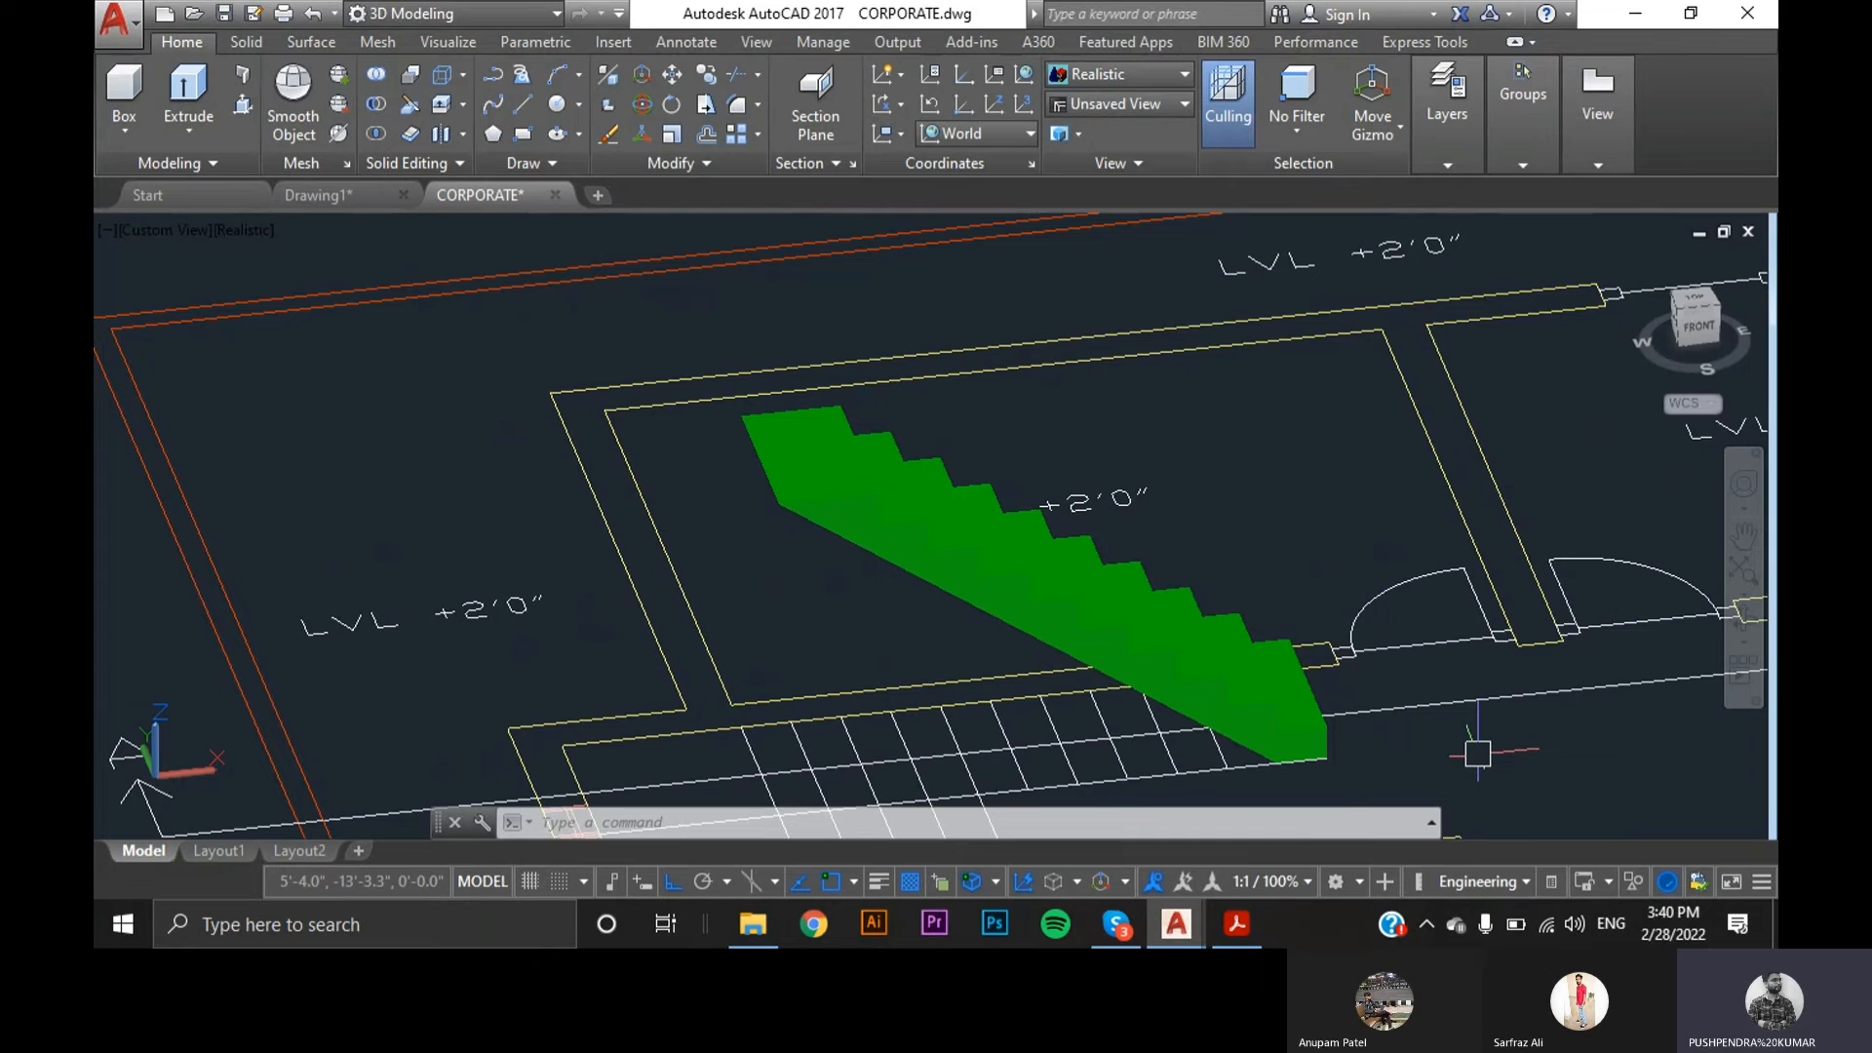
# - Delete the surplus wedge that projects beyond the topmost step
pyautogui.click(807, 492)
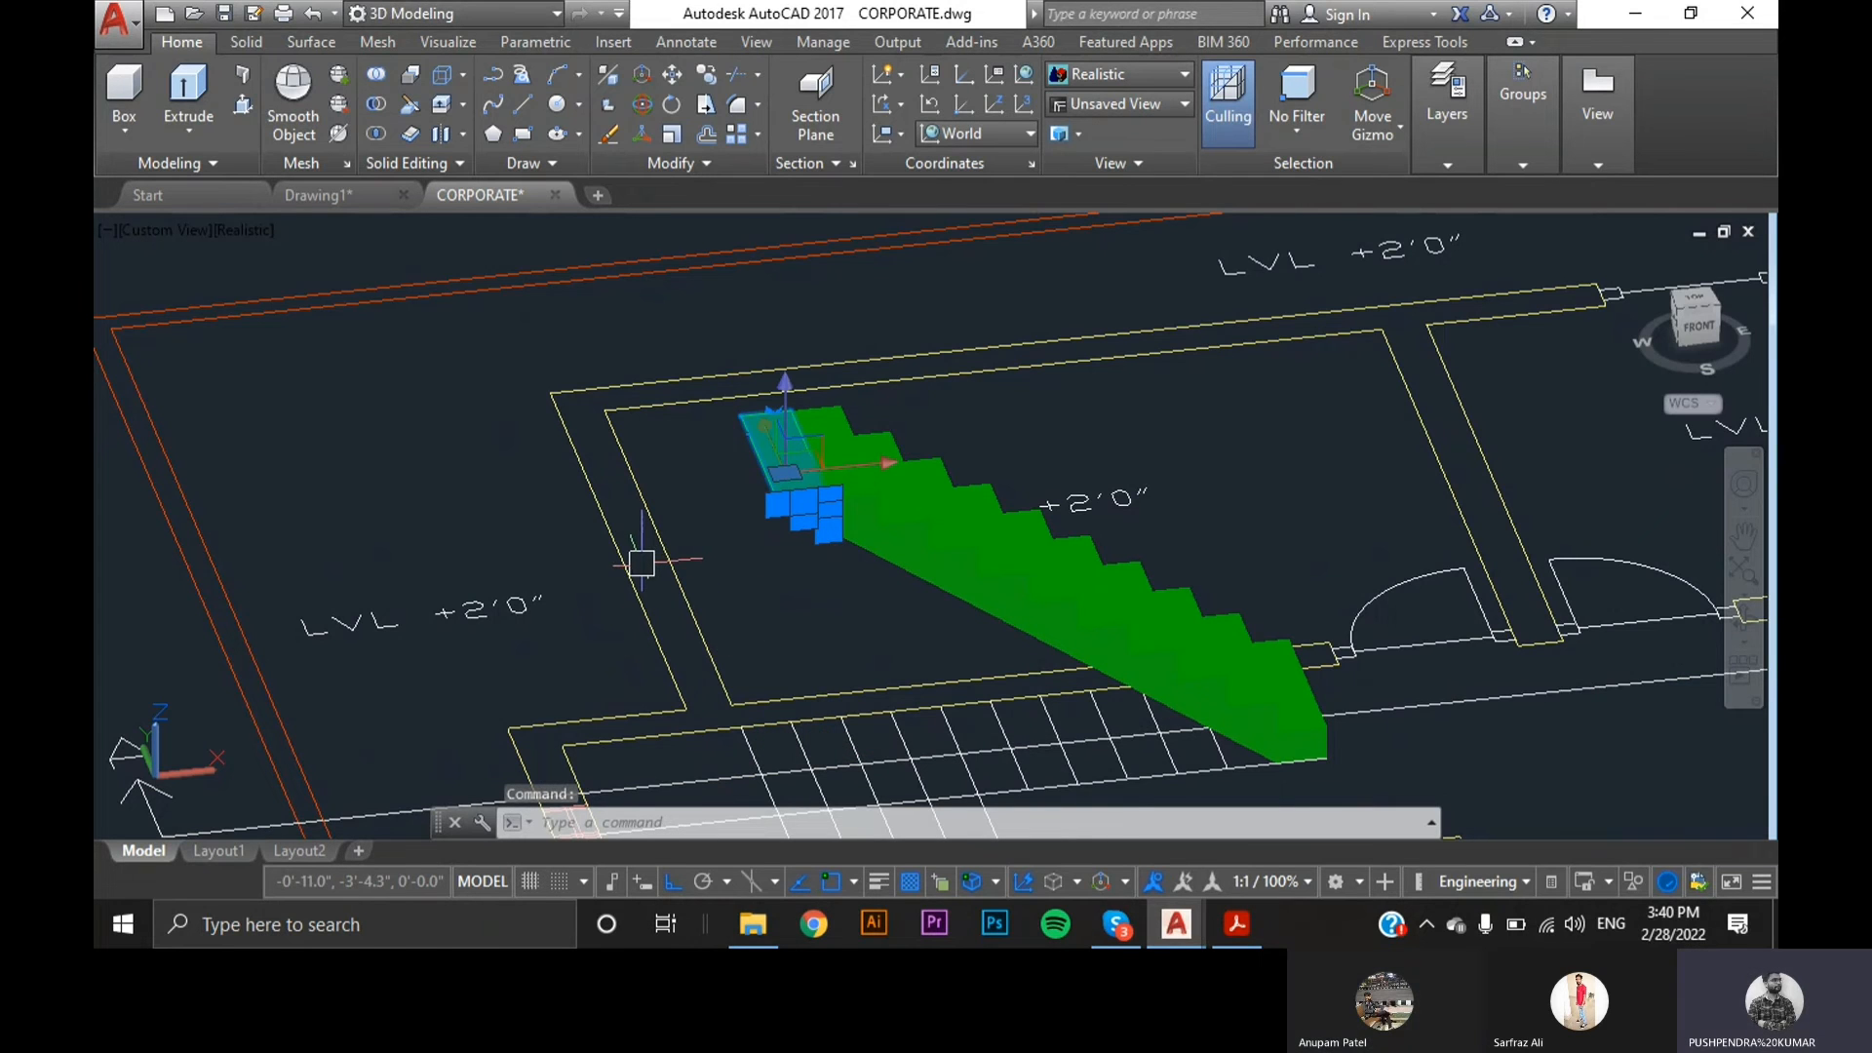
pyautogui.press('Delete')
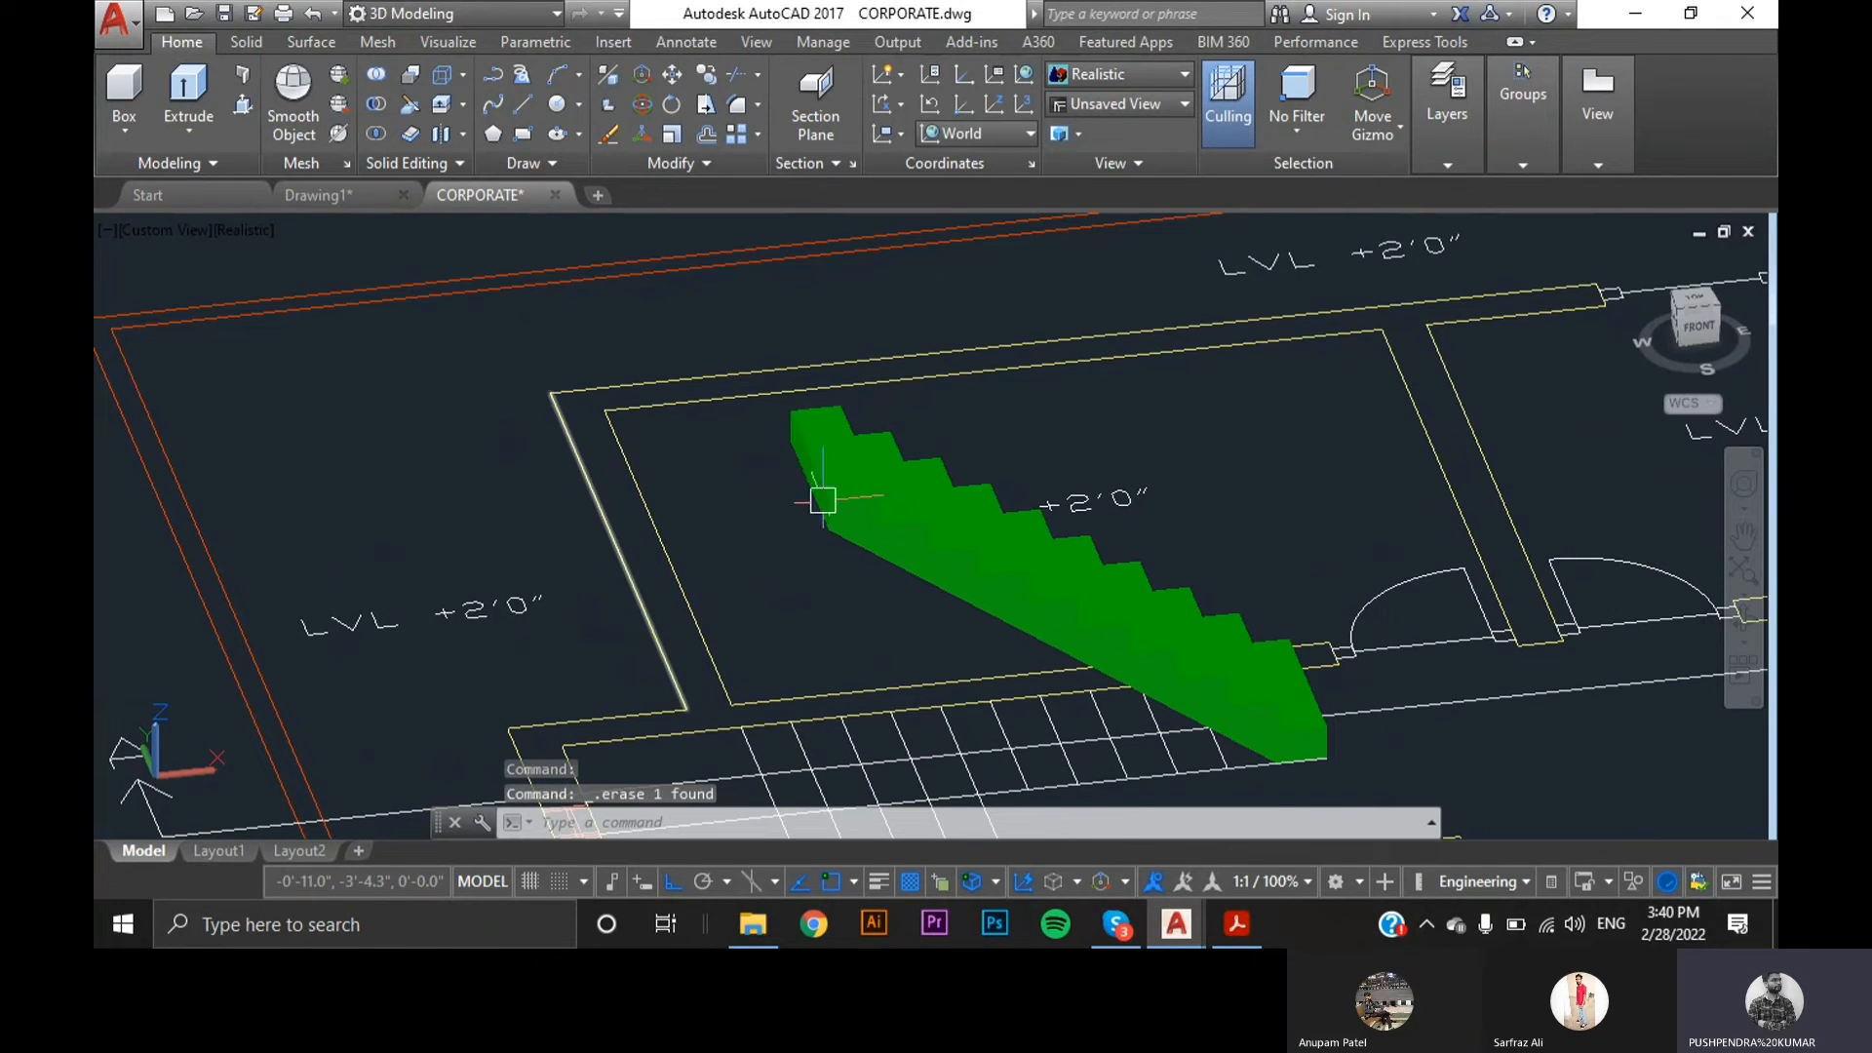
pyautogui.scroll(2, 1307, 733)
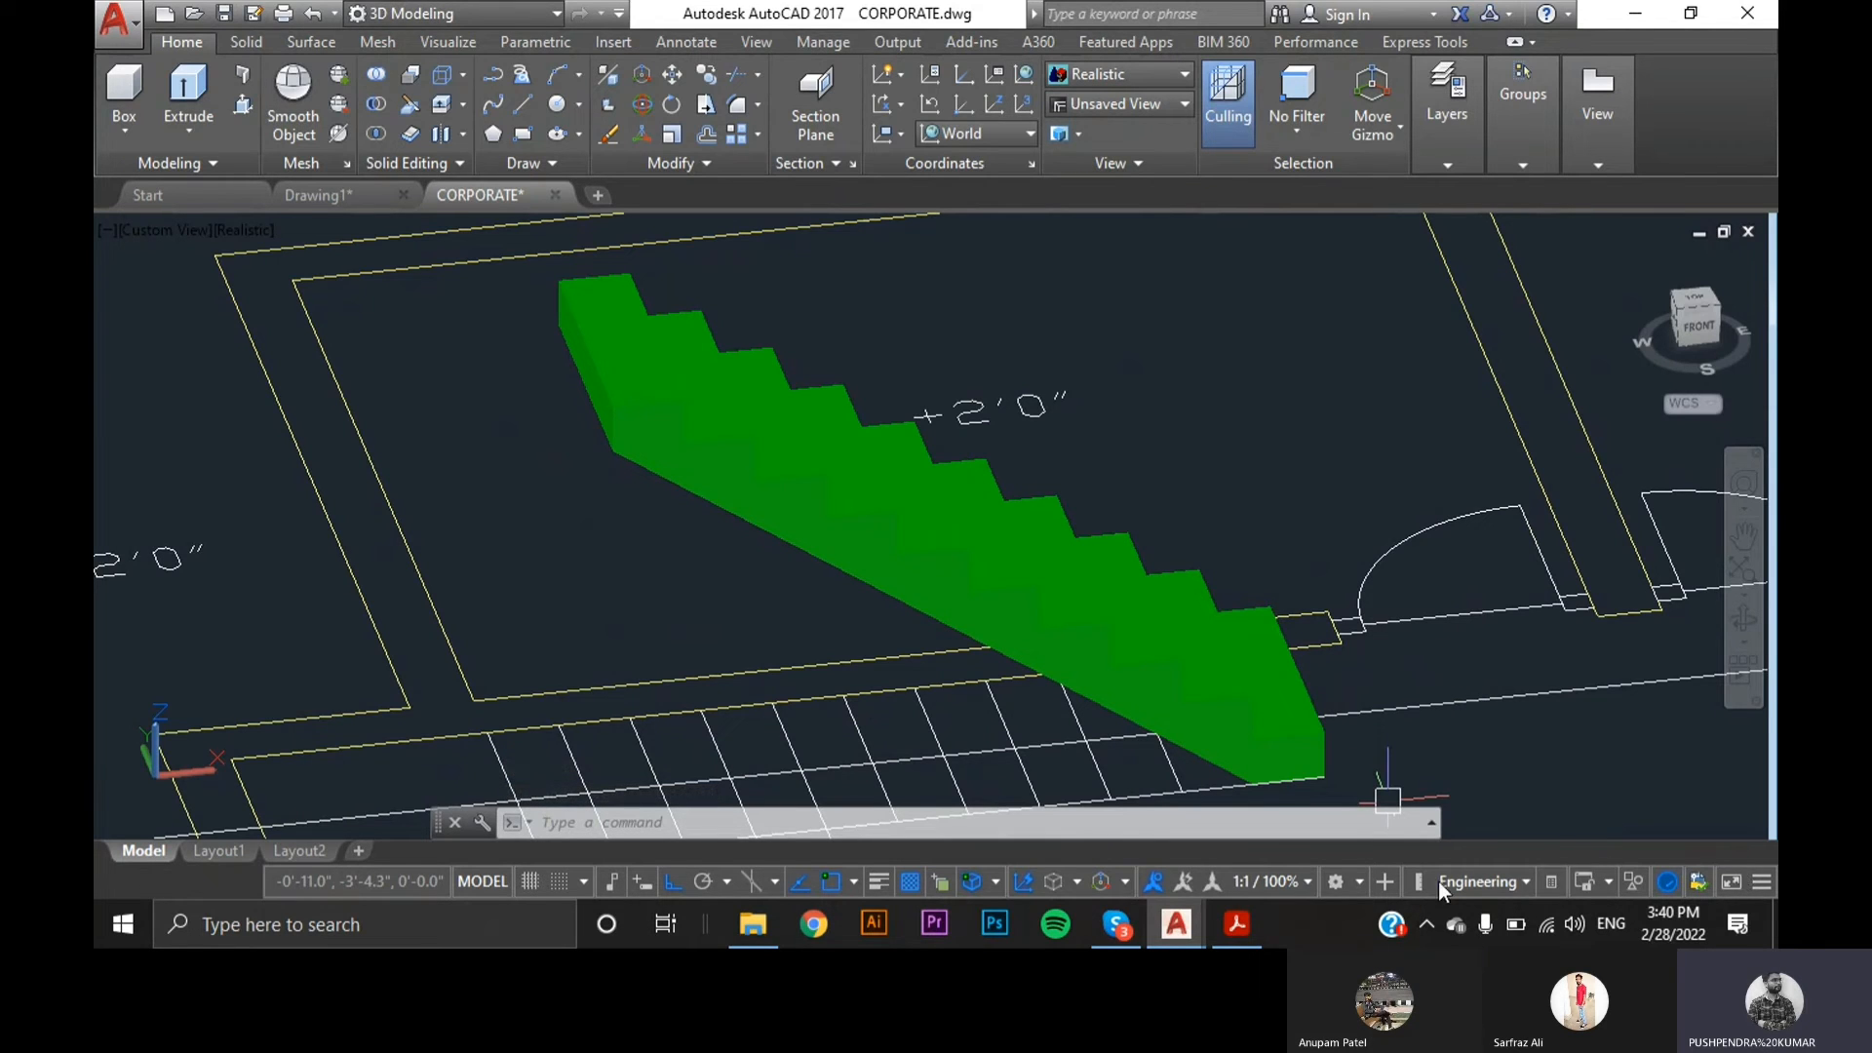
# - Union all the step boxes and the triangular wedges beneath them into a single staircase solid
pyautogui.write('uni')
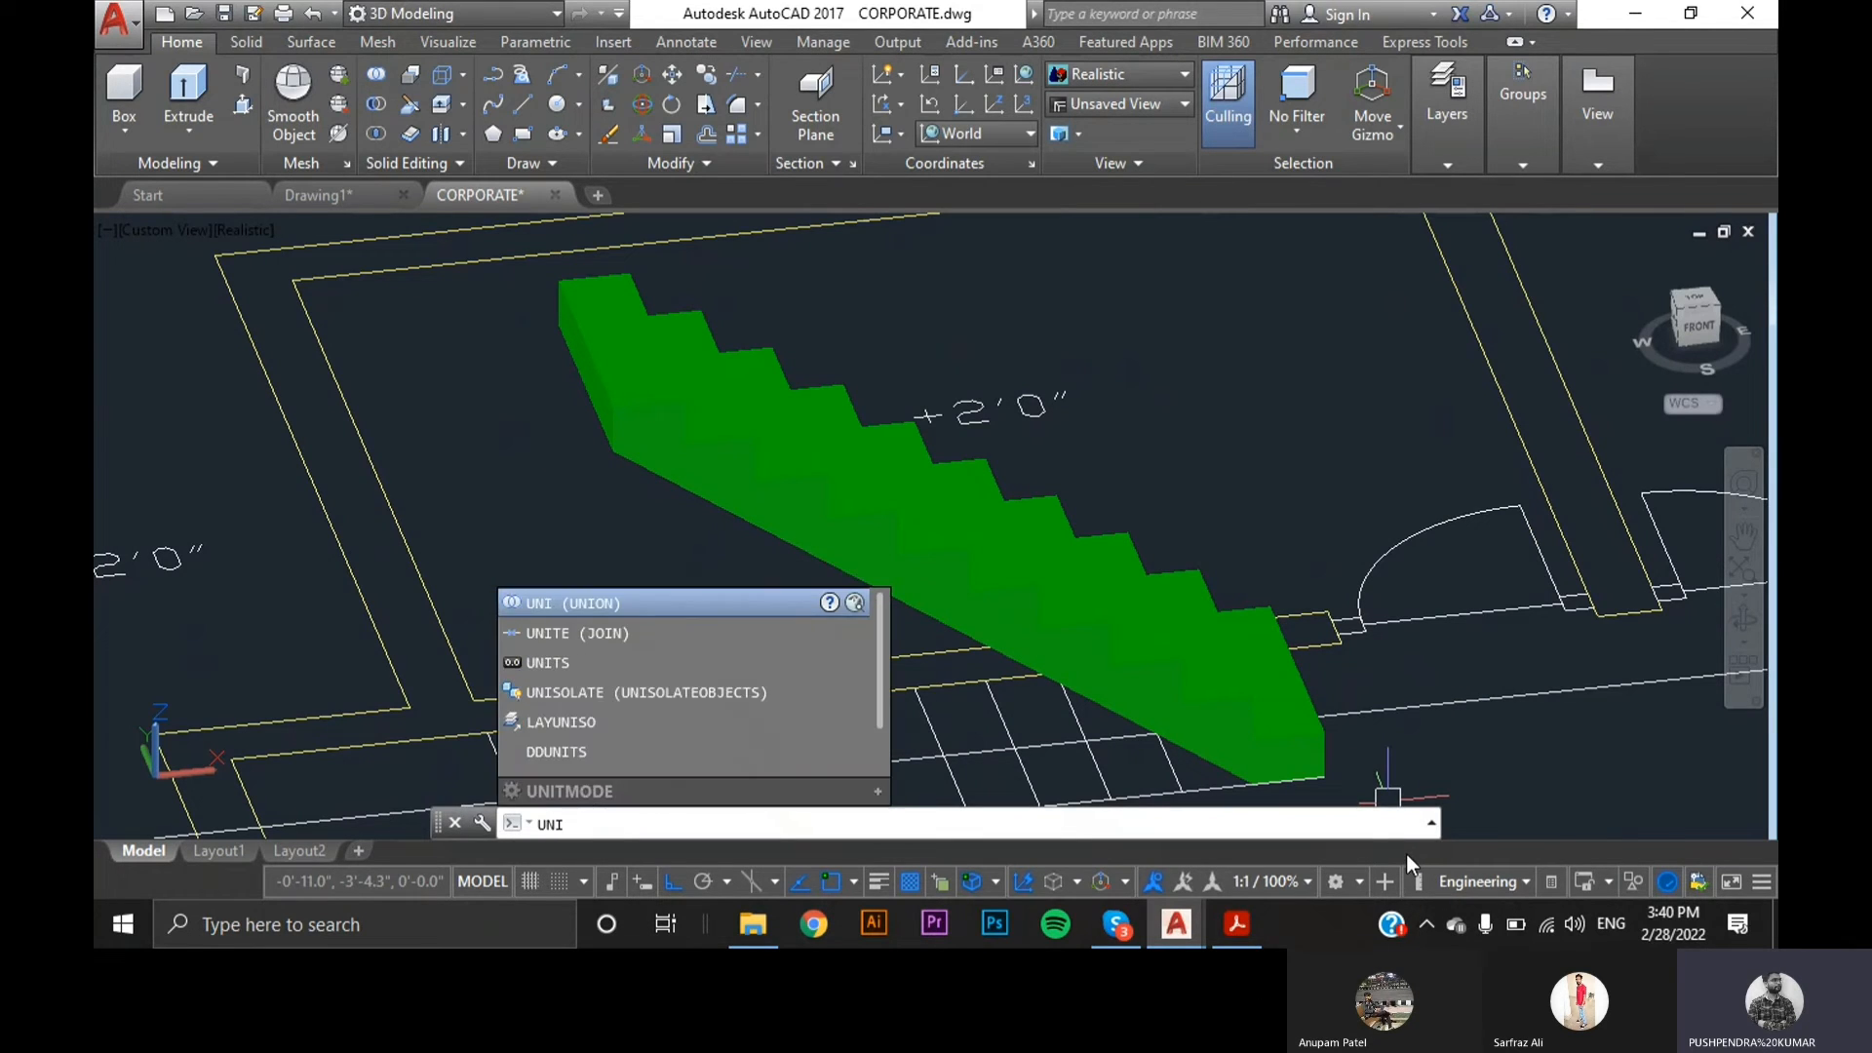
pyautogui.press('Return')
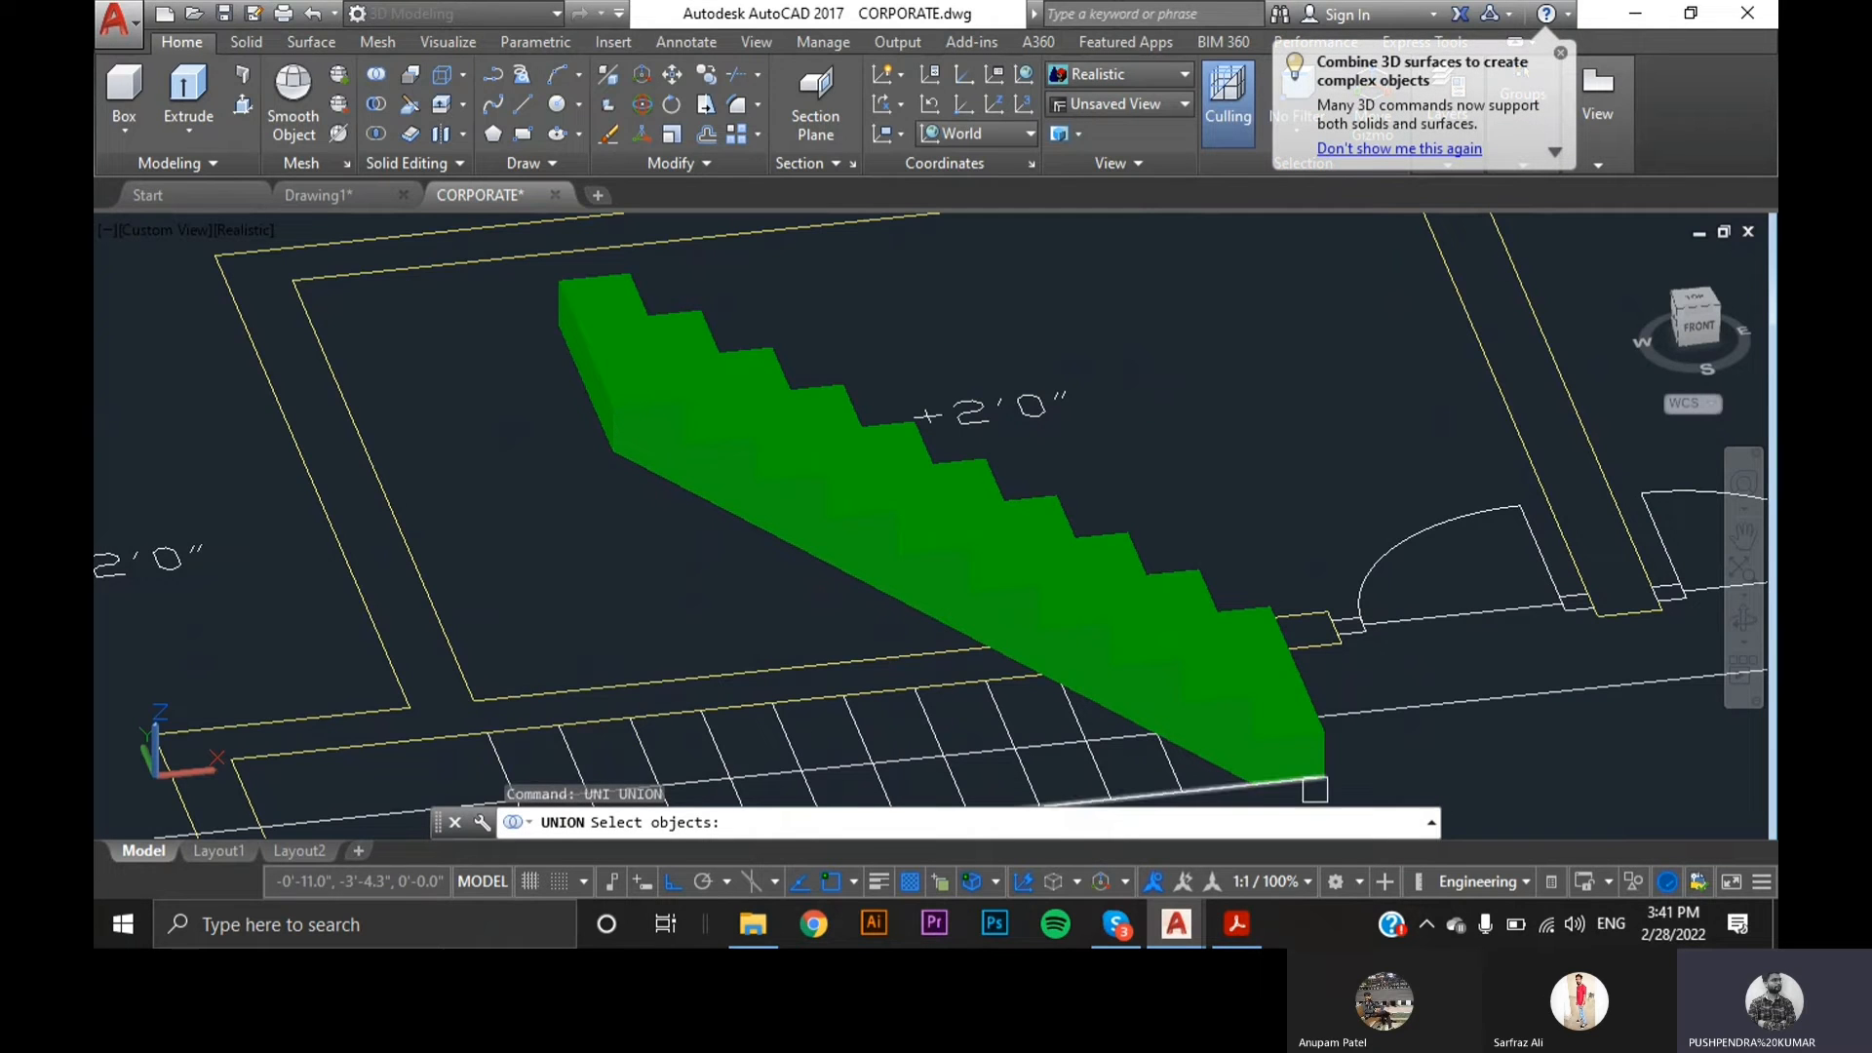
pyautogui.click(1289, 764)
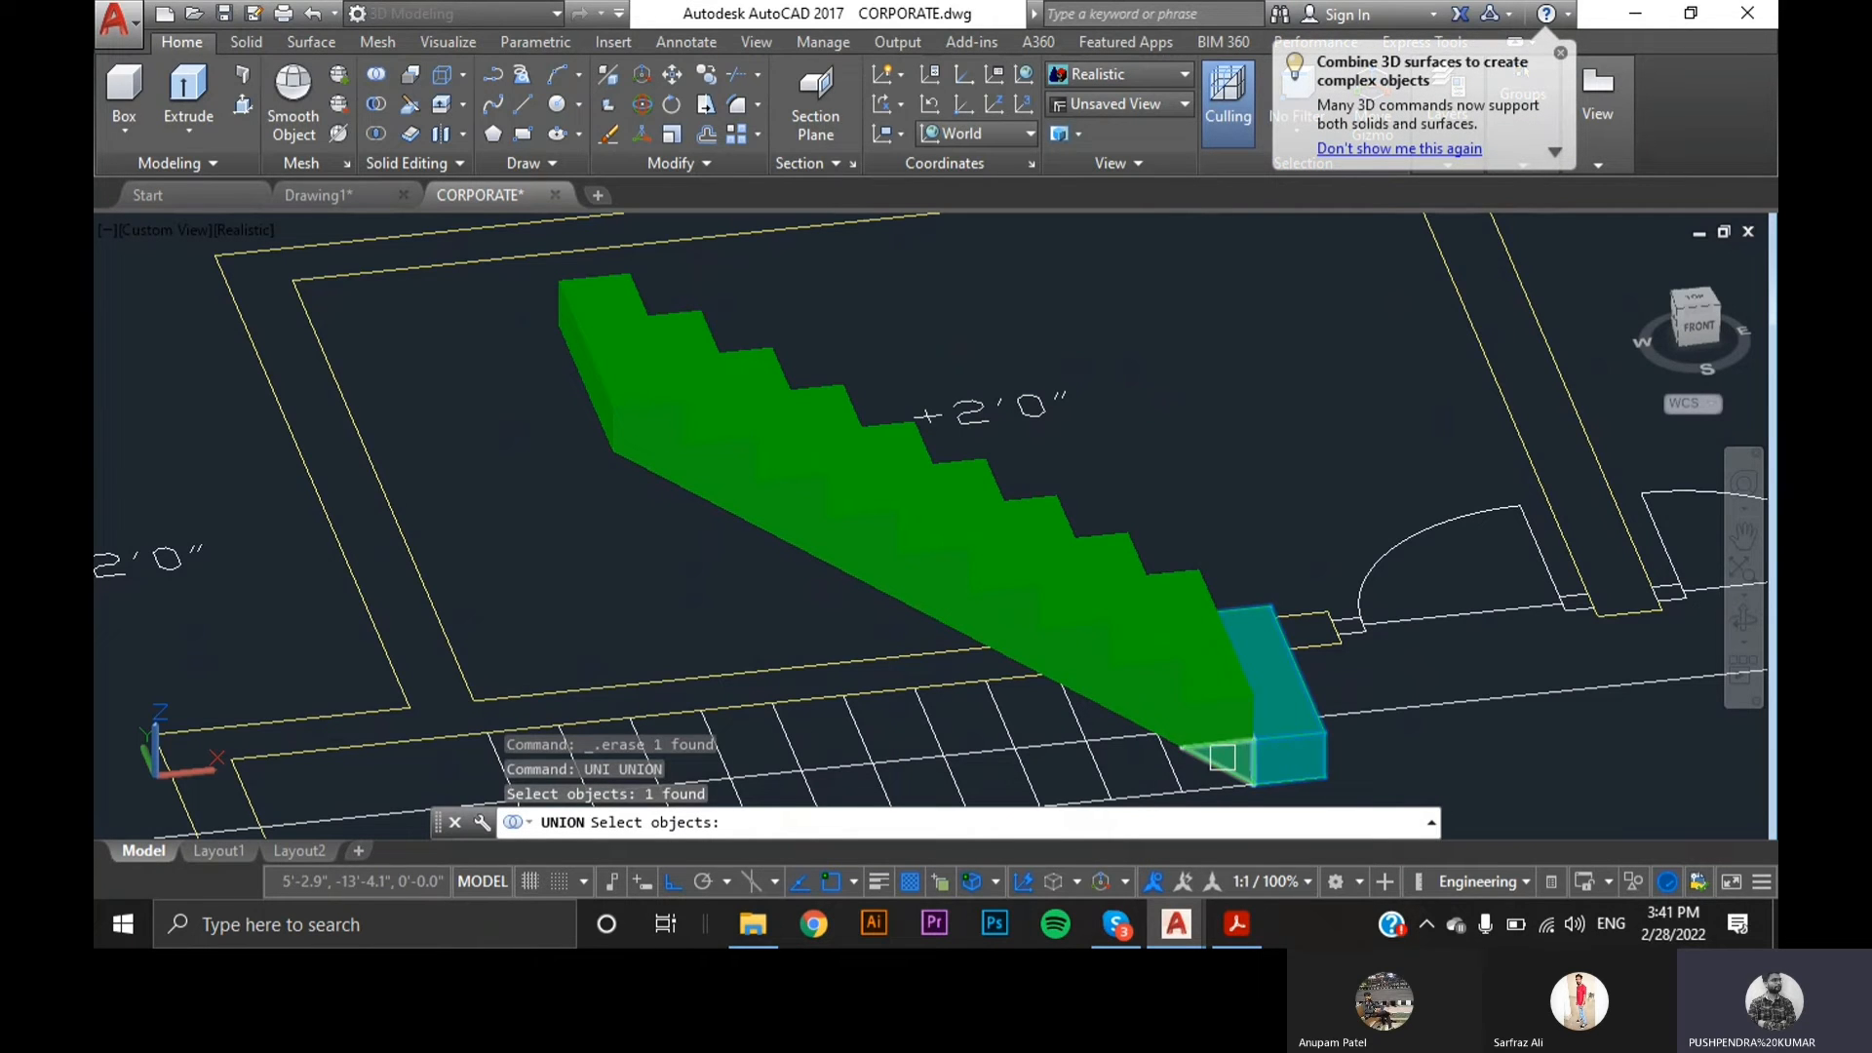
pyautogui.click(1223, 757)
pyautogui.click(1221, 727)
pyautogui.click(1154, 711)
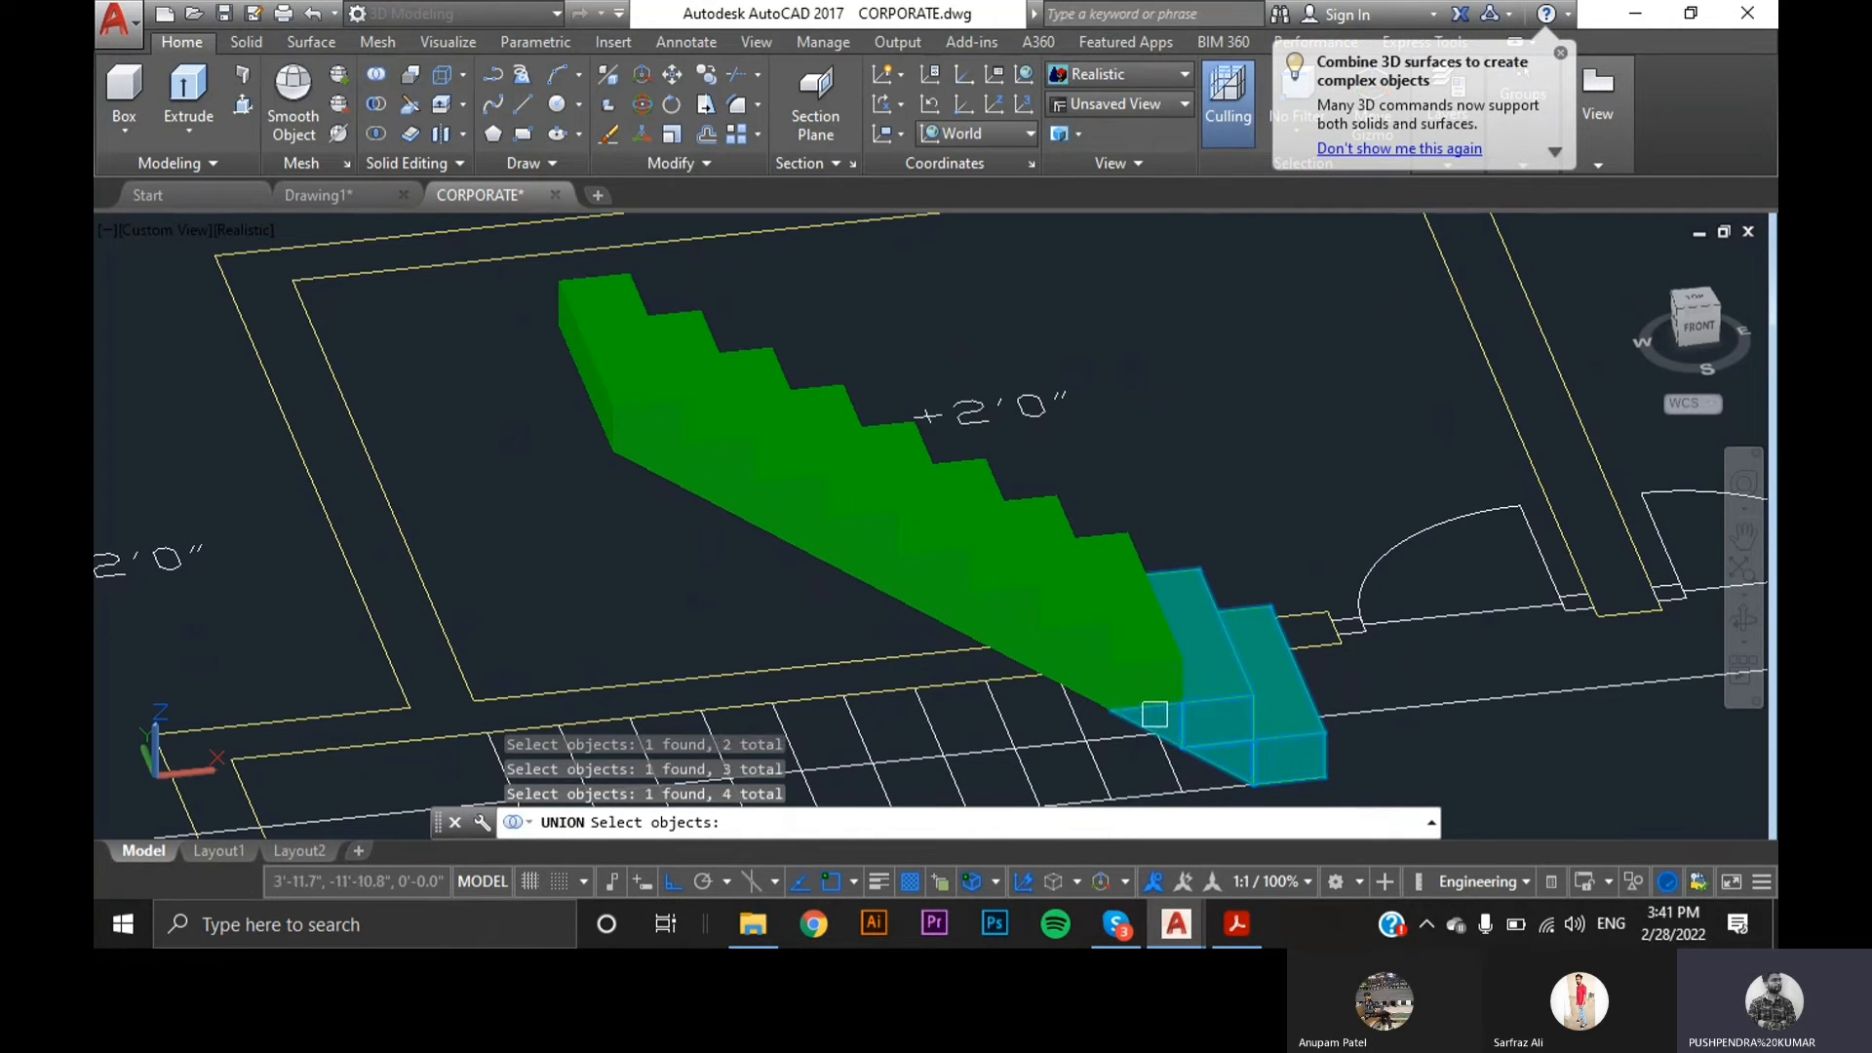
pyautogui.click(1093, 653)
pyautogui.click(1092, 654)
pyautogui.click(1076, 683)
pyautogui.click(1005, 637)
pyautogui.click(1015, 650)
pyautogui.click(961, 610)
pyautogui.click(928, 572)
pyautogui.click(857, 536)
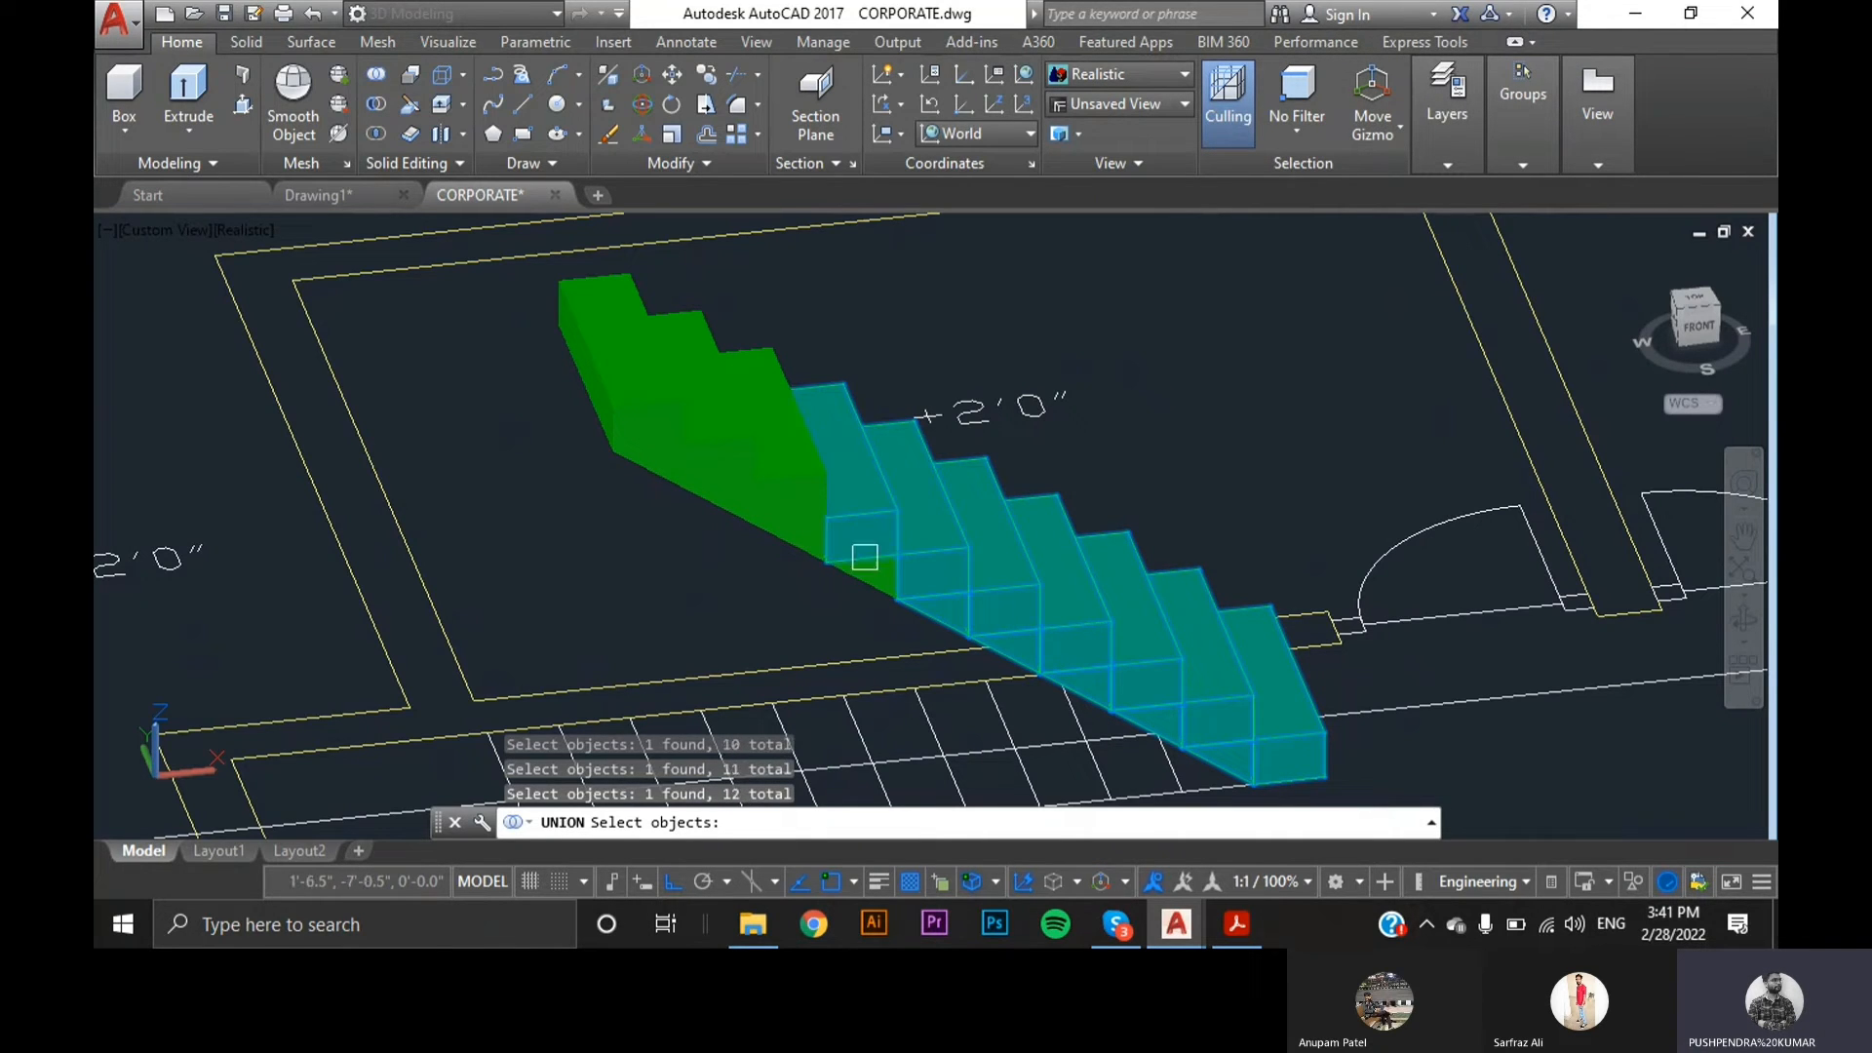
pyautogui.click(850, 582)
pyautogui.click(781, 489)
pyautogui.click(805, 537)
pyautogui.click(732, 478)
pyautogui.click(733, 499)
pyautogui.click(668, 434)
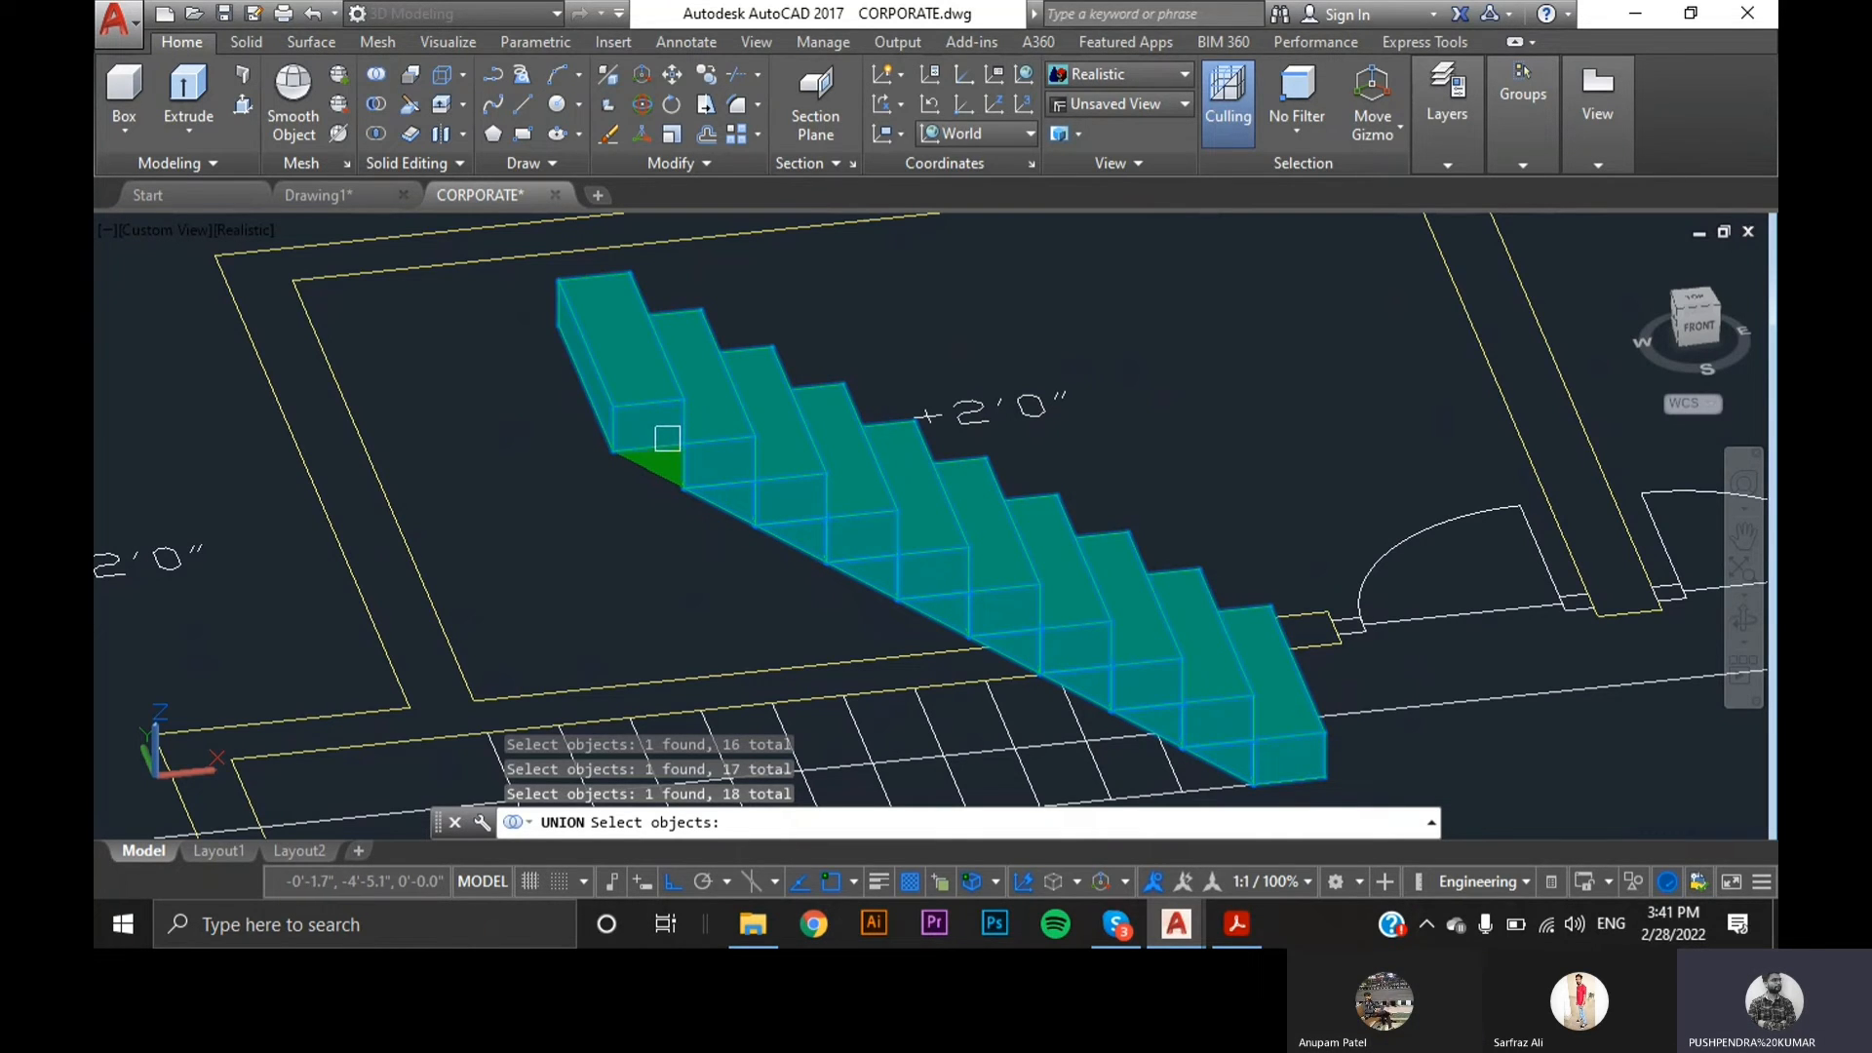
pyautogui.click(669, 459)
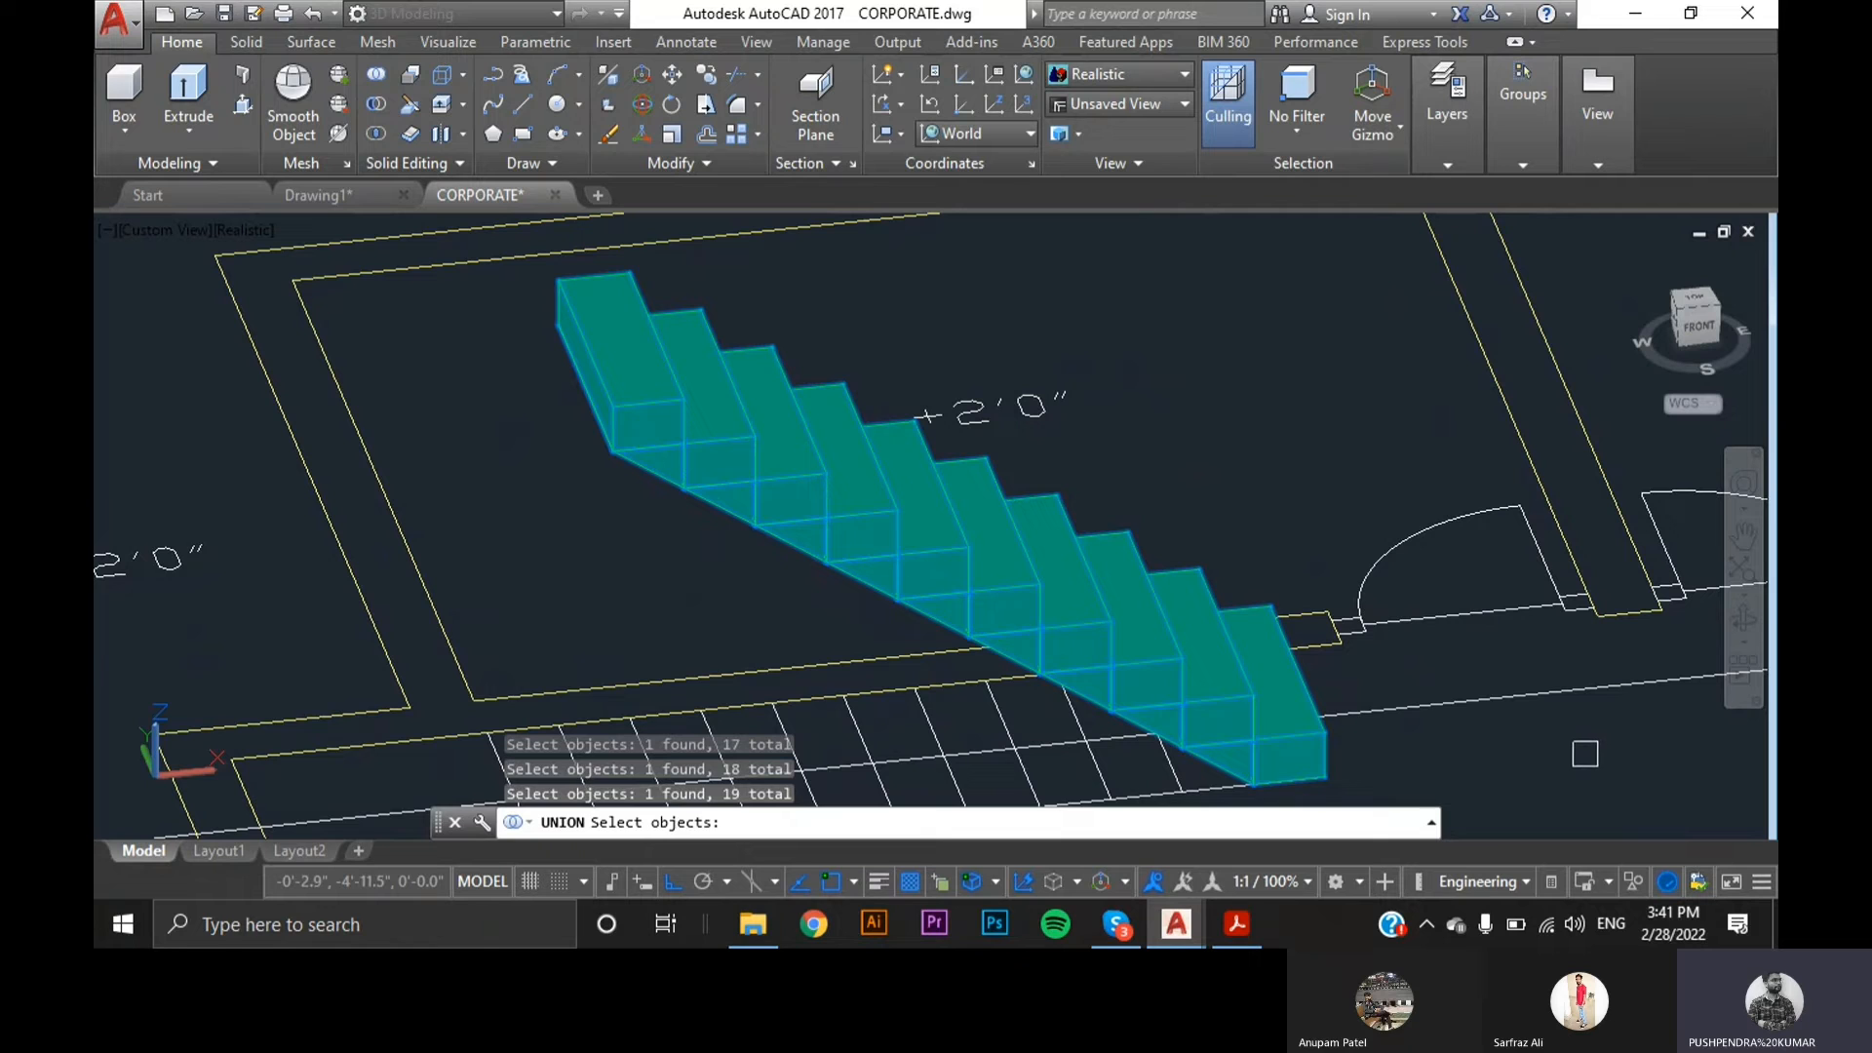
pyautogui.press('Return')
pyautogui.click(1191, 715)
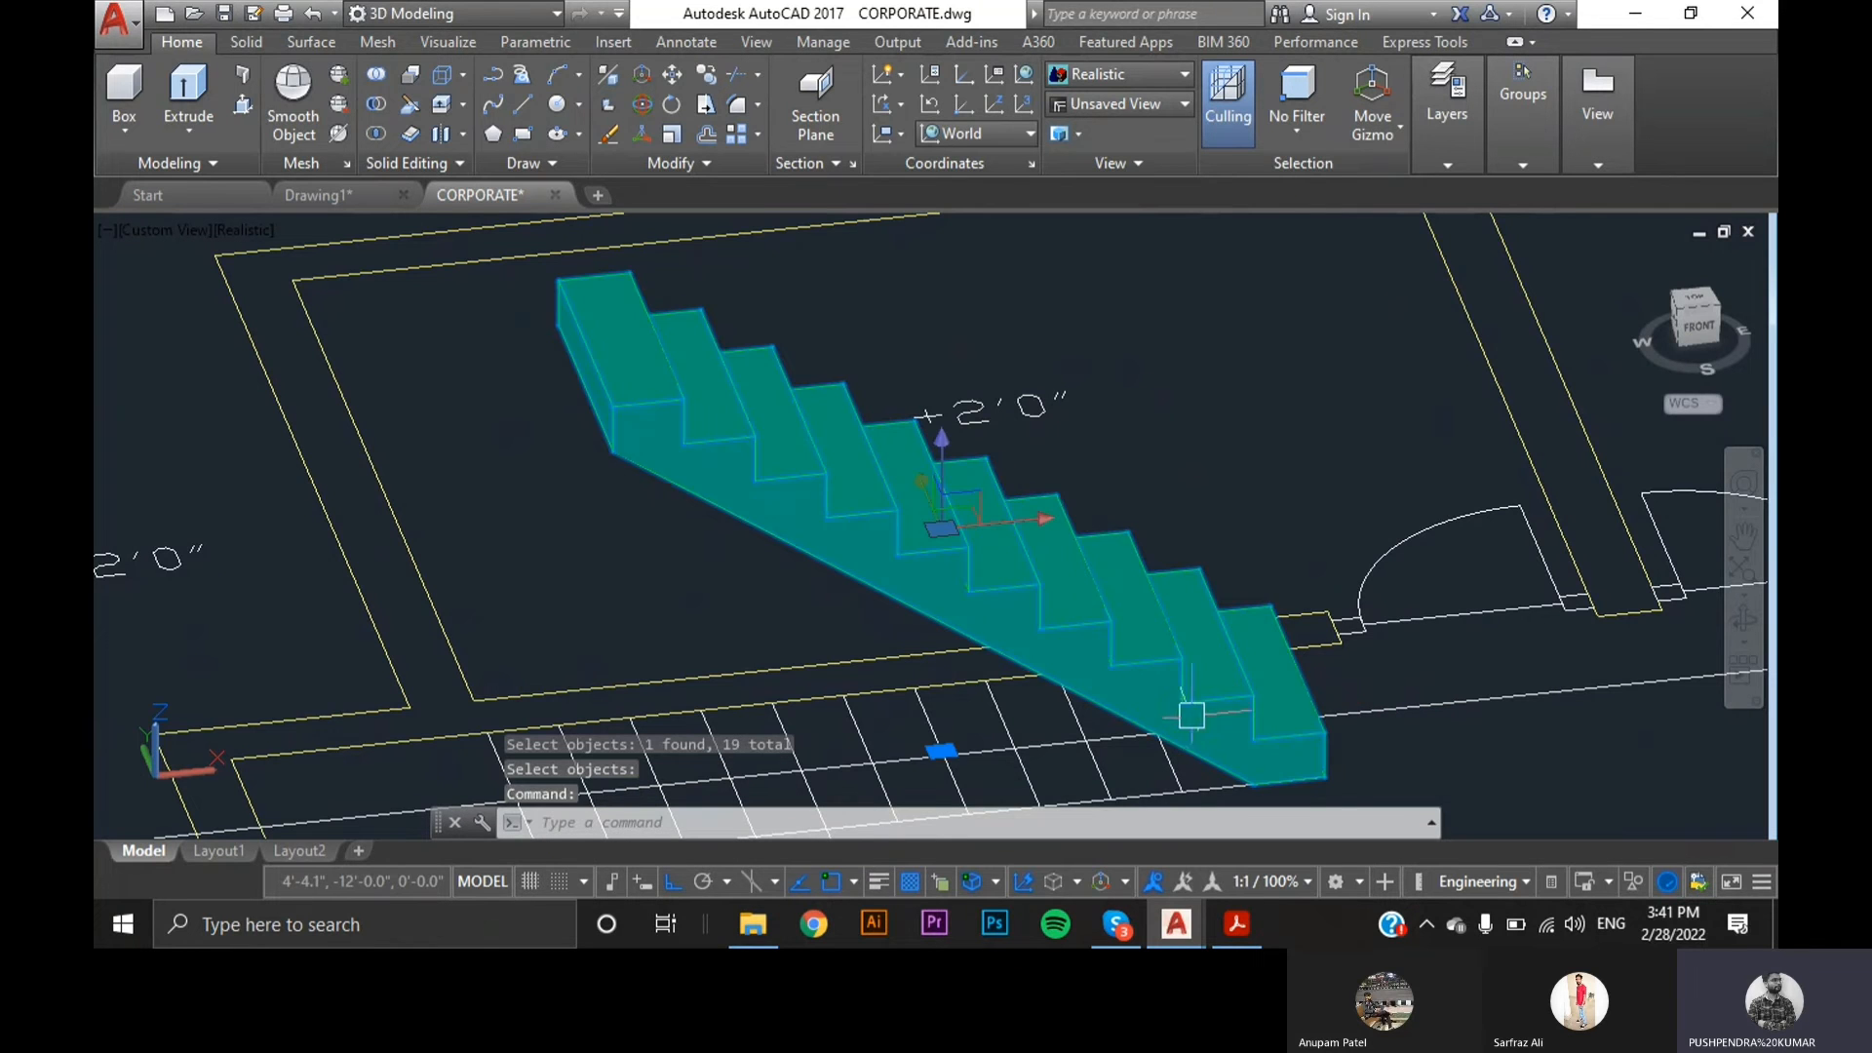
pyautogui.press('Escape')
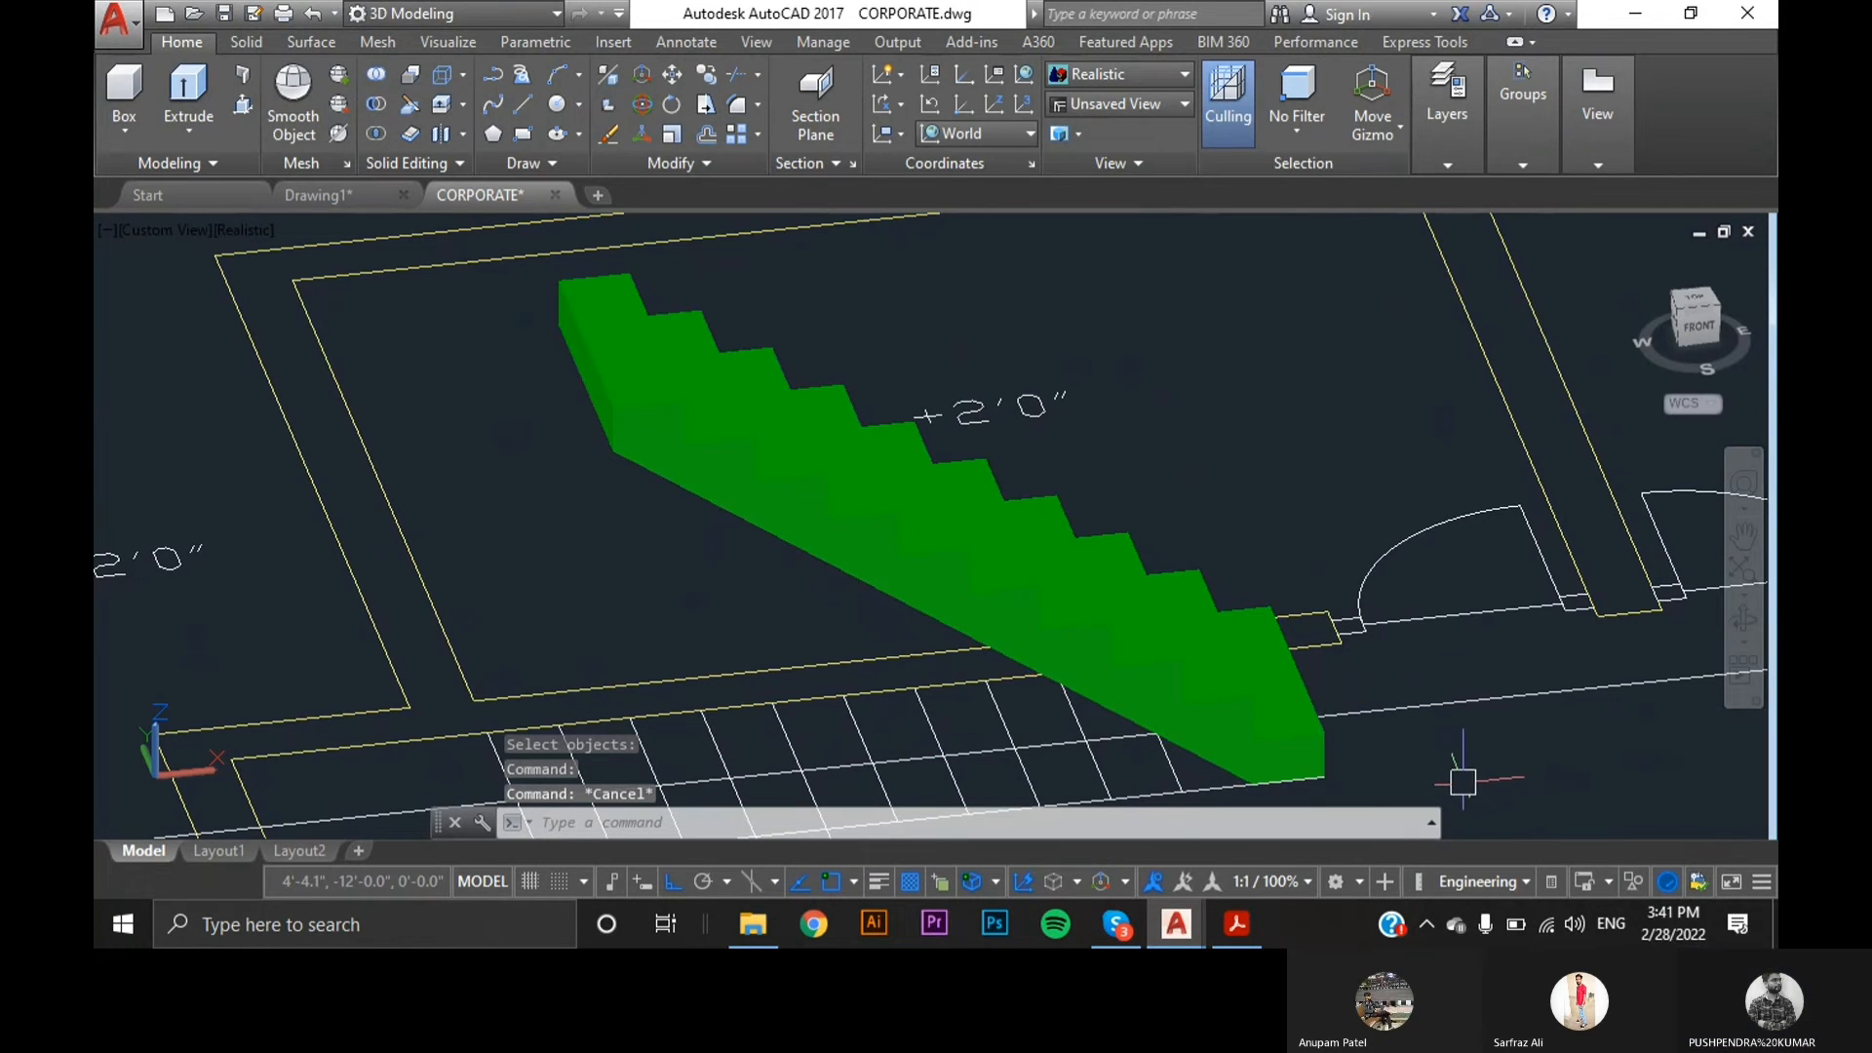
# - Draw a 4" line on the first step's tread, from the midpoint of its outer short edge inward along the step's length
pyautogui.scroll(-2, 1097, 670)
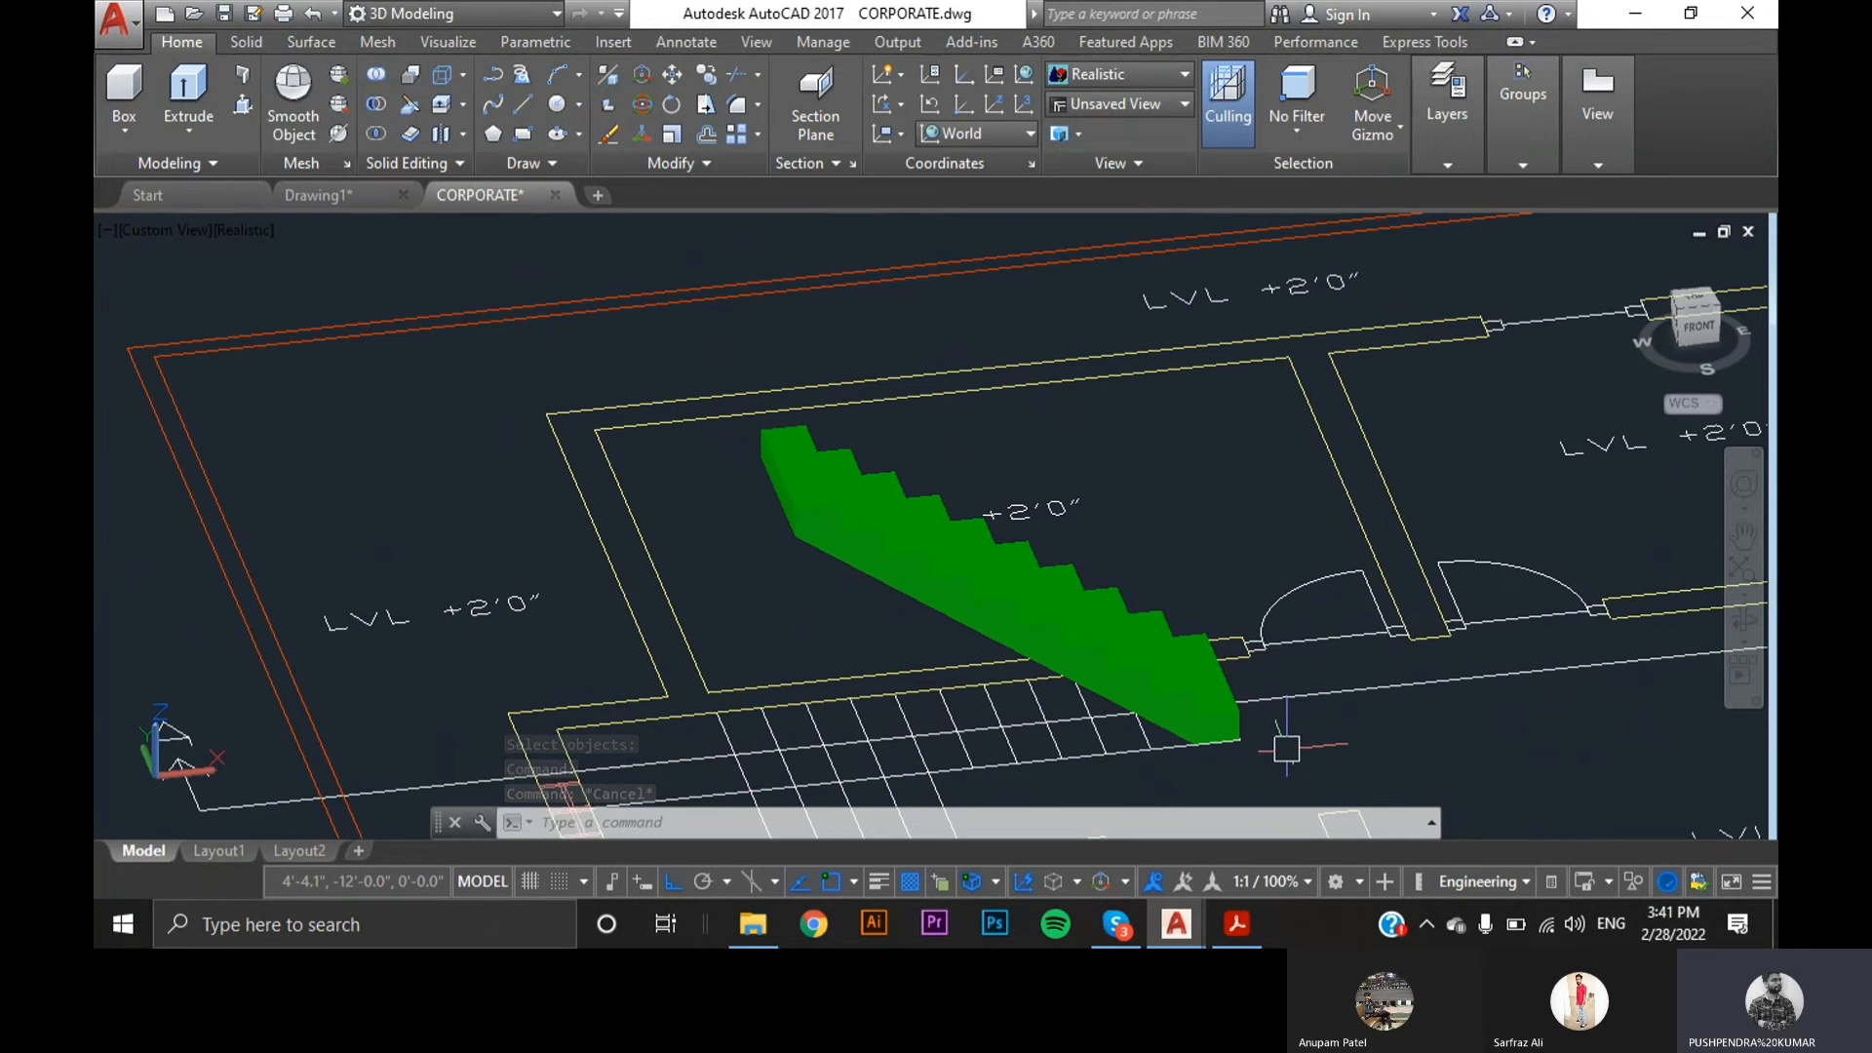
pyautogui.keyDown('shift'); pyautogui.moveTo(1287, 749); pyautogui.dragTo(1244, 805, button='middle'); pyautogui.keyUp('shift')
pyautogui.scroll(4, 1141, 690)
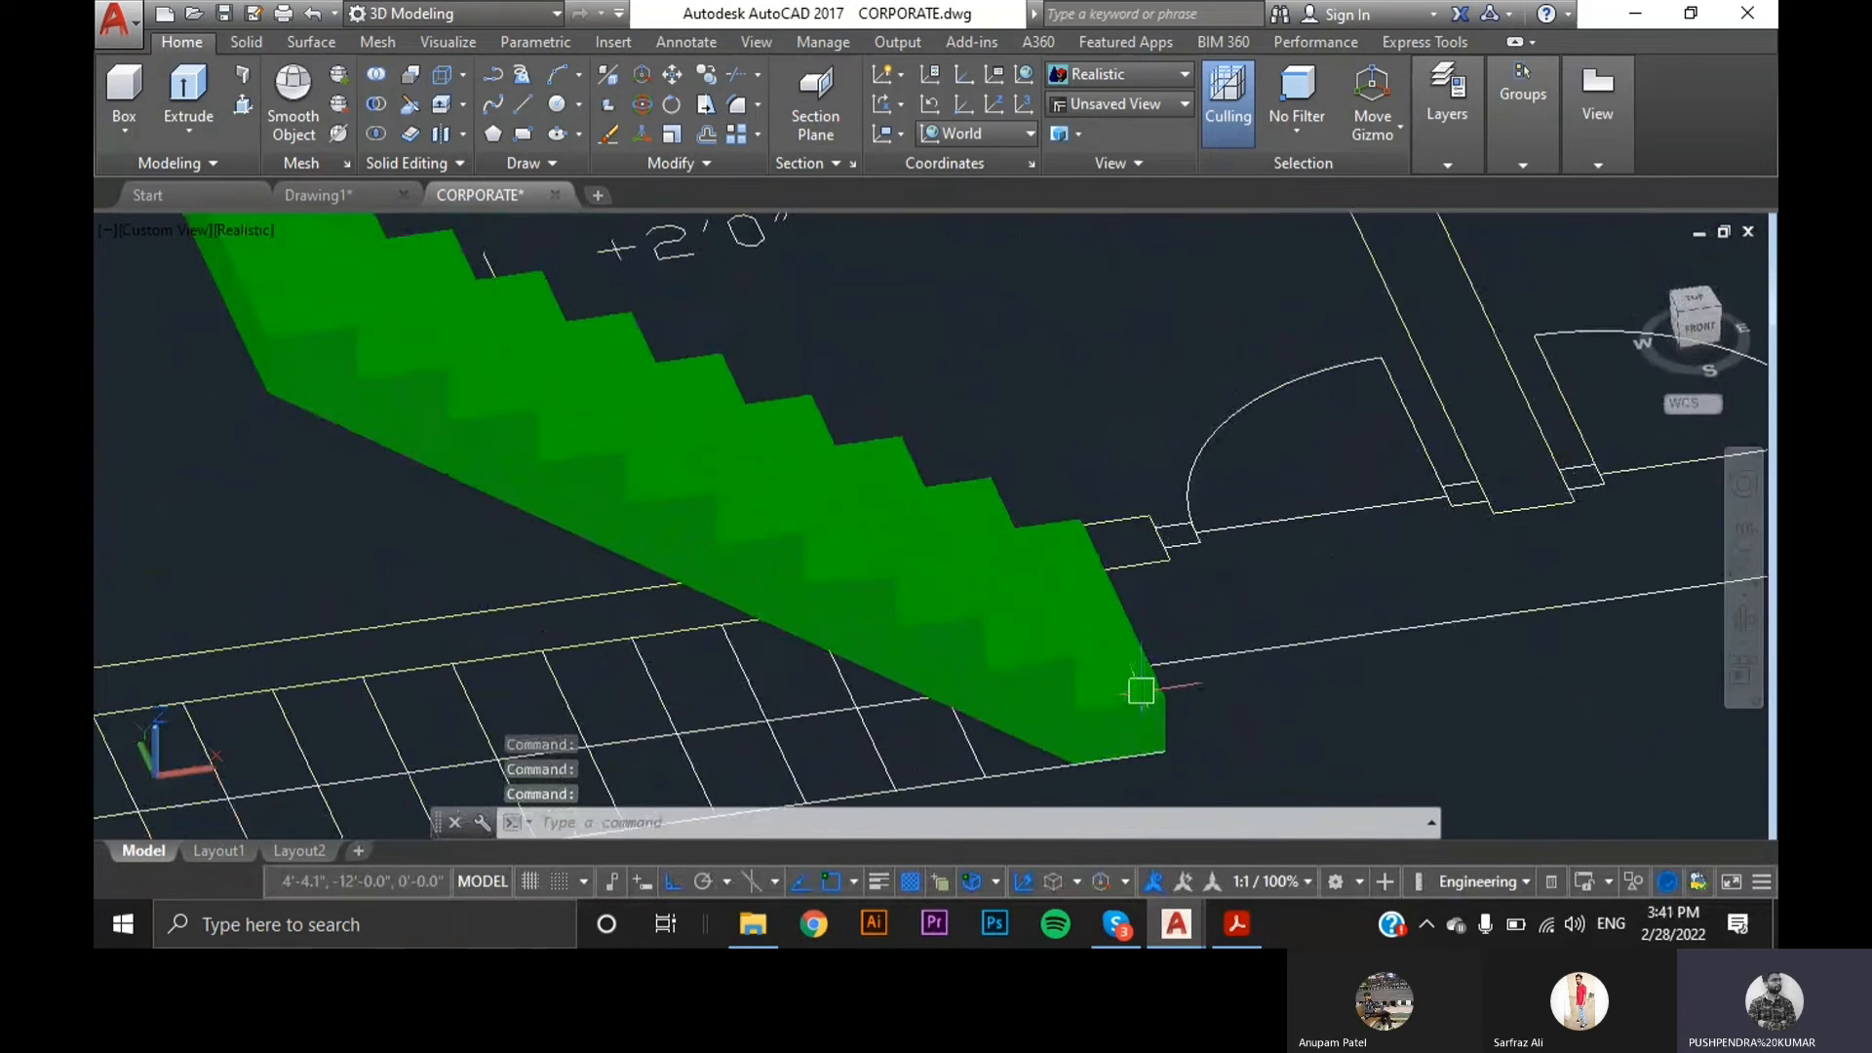
pyautogui.scroll(2, 1141, 691)
pyautogui.scroll(3, 1140, 684)
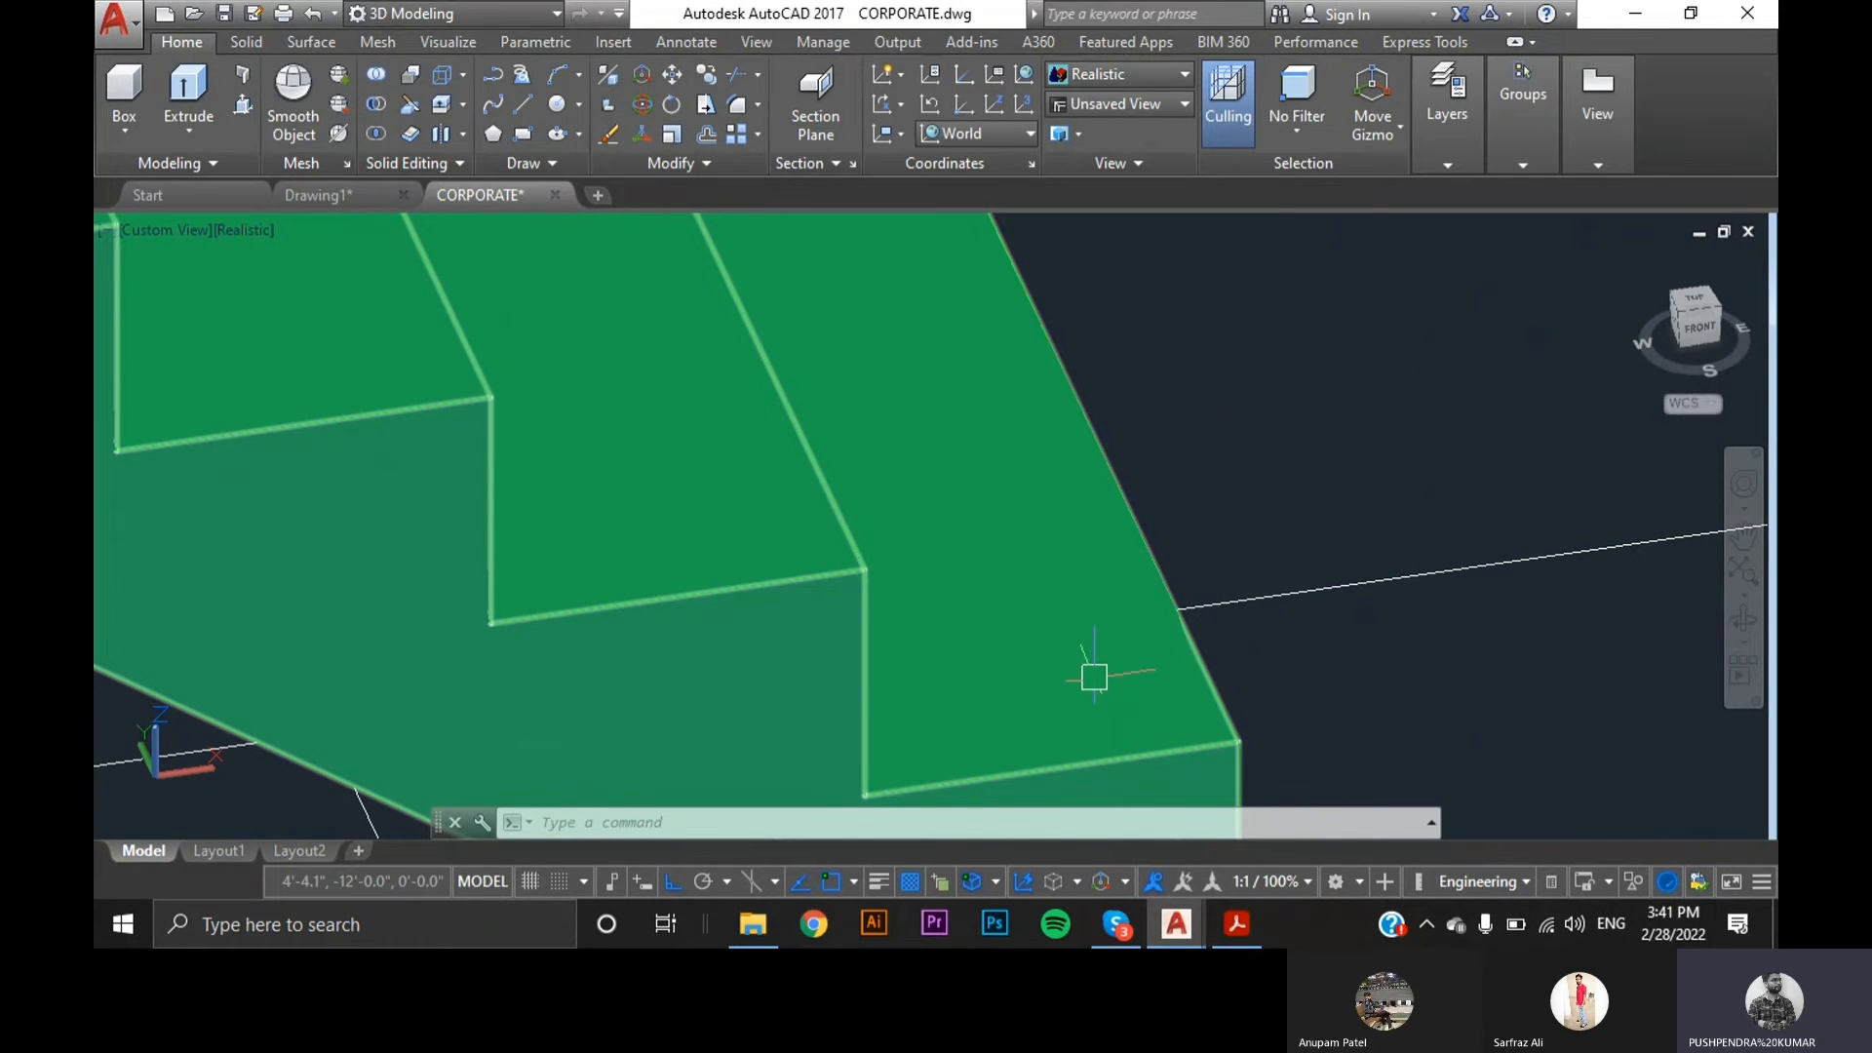
pyautogui.scroll(-3, 1097, 672)
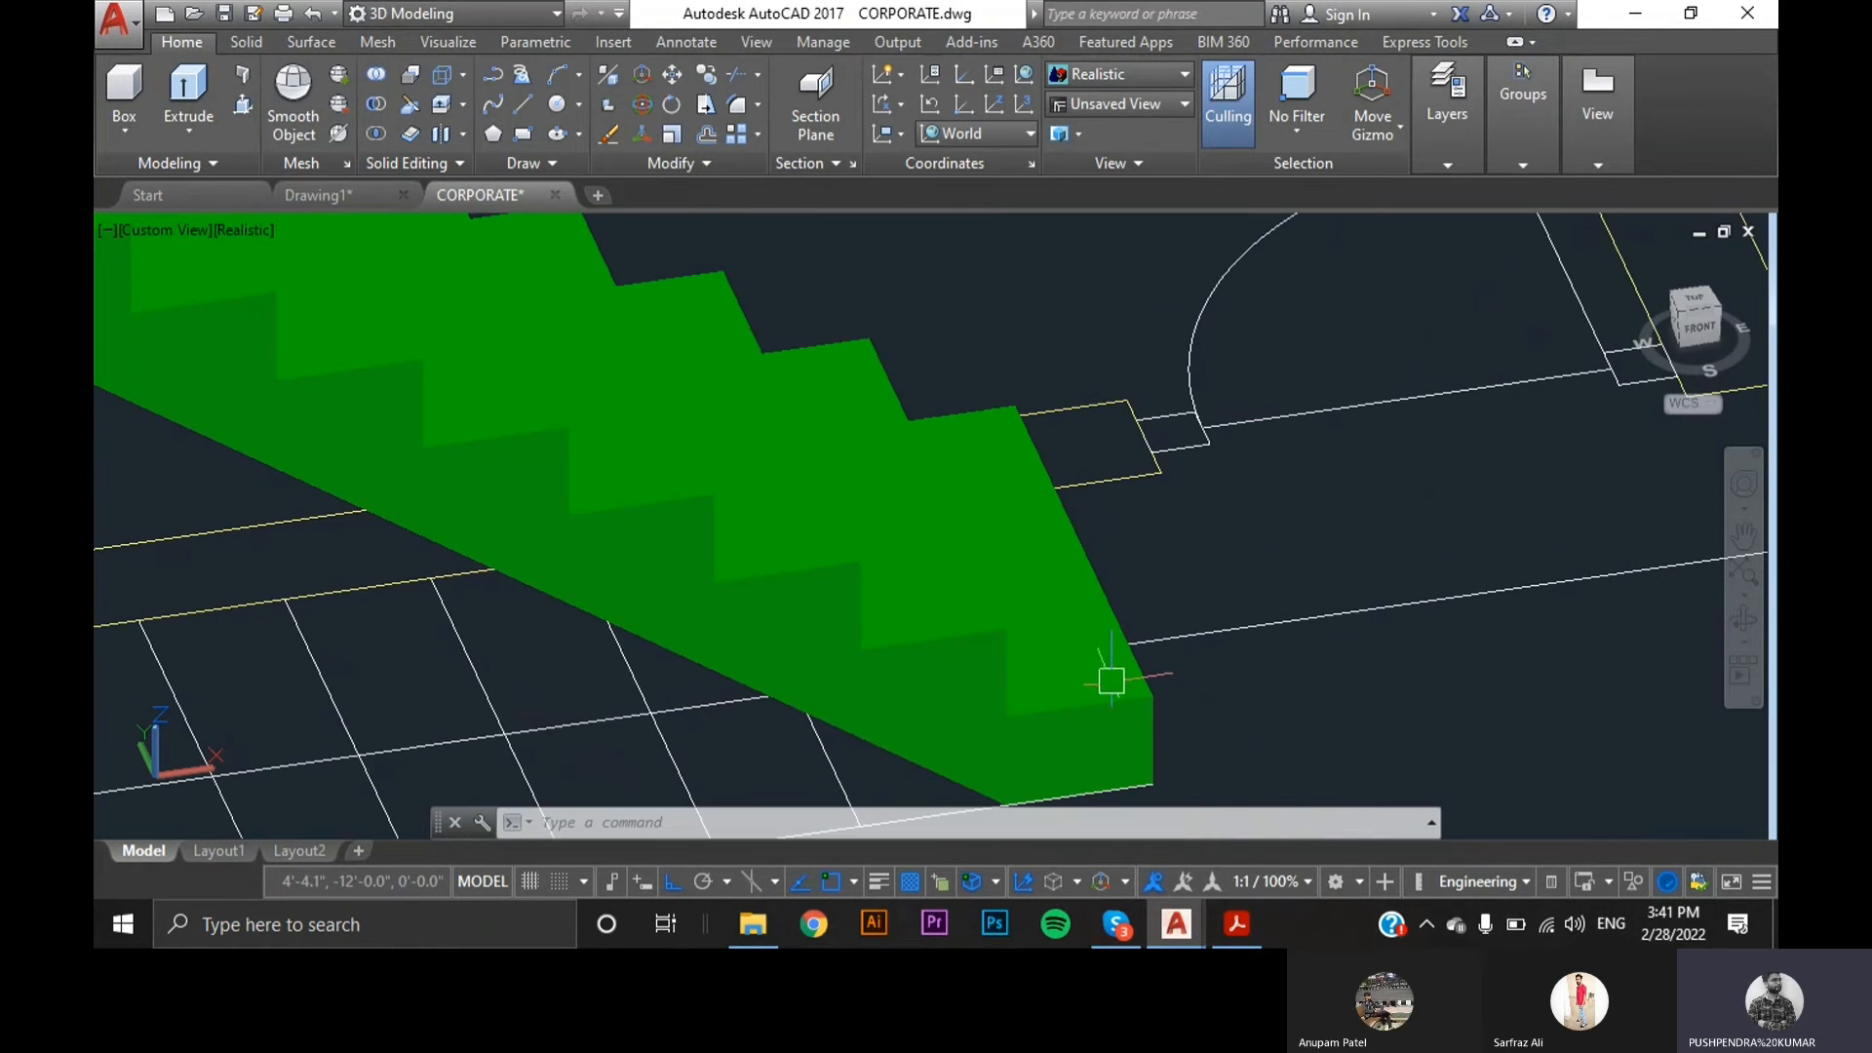
pyautogui.click(1160, 690)
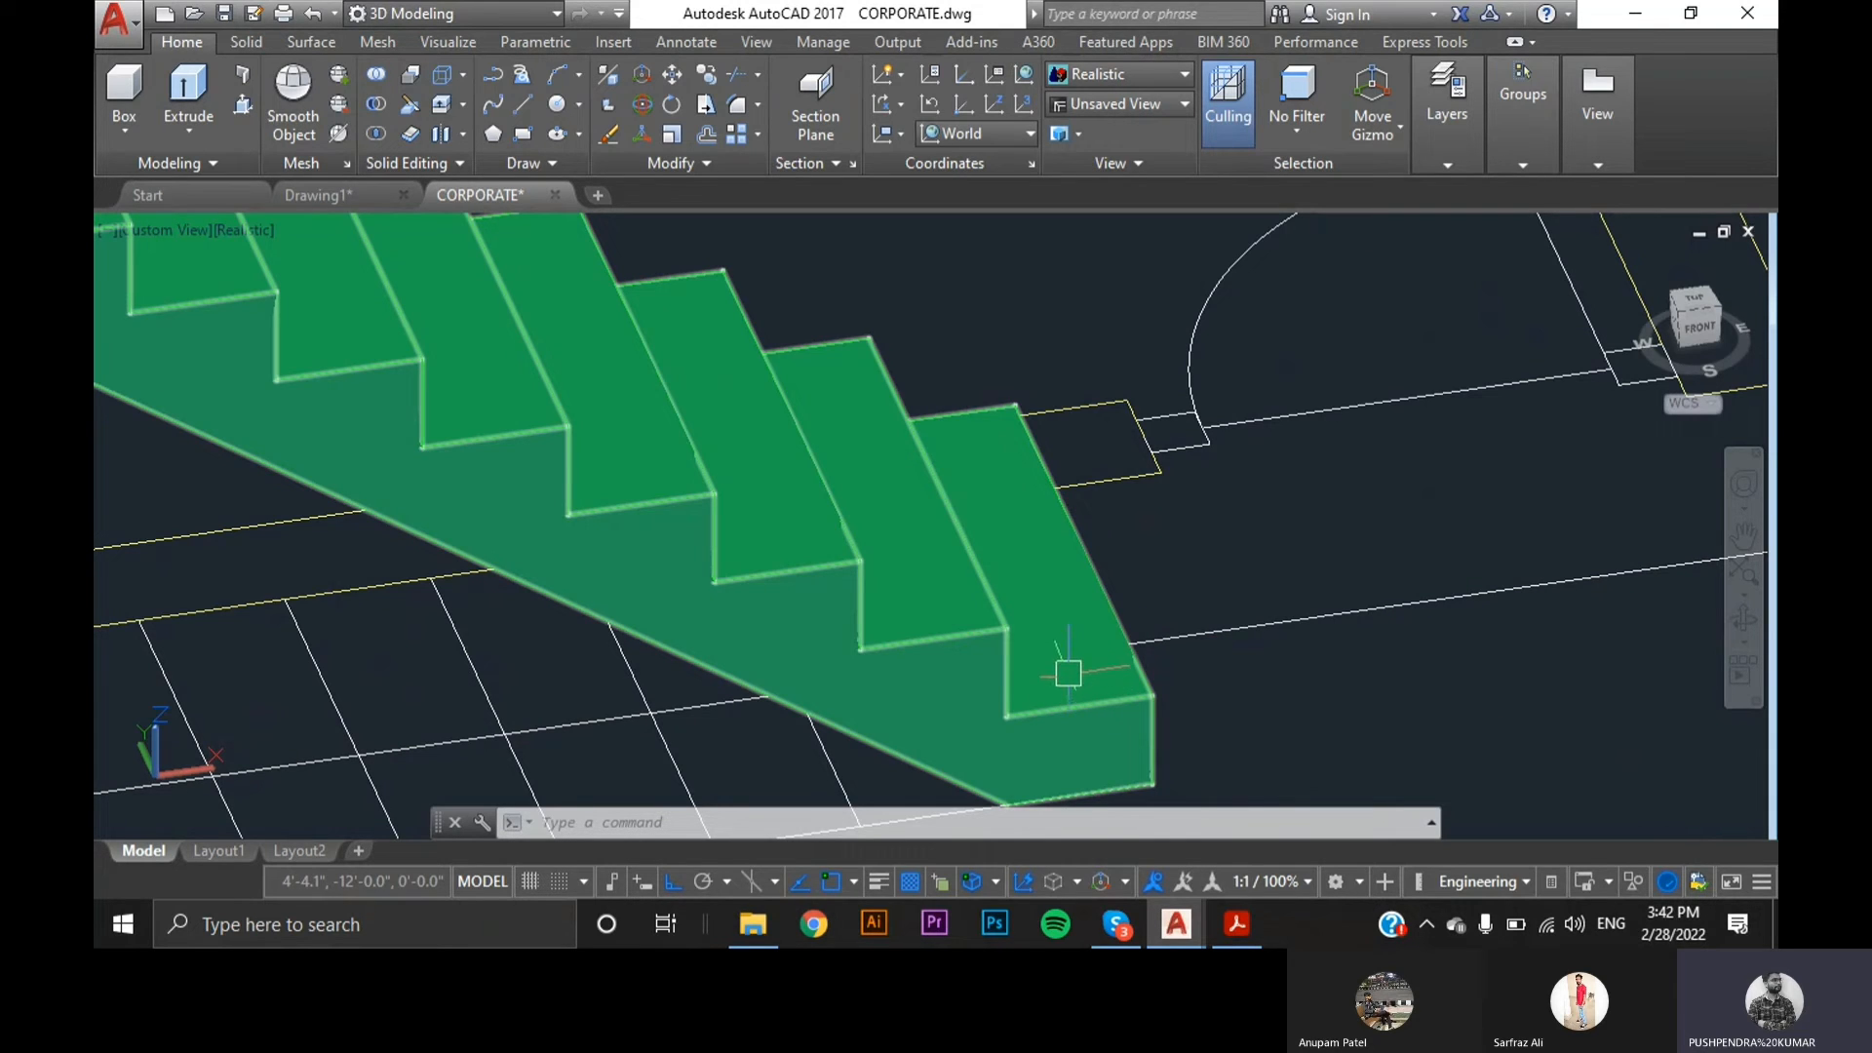
pyautogui.scroll(4, 1071, 681)
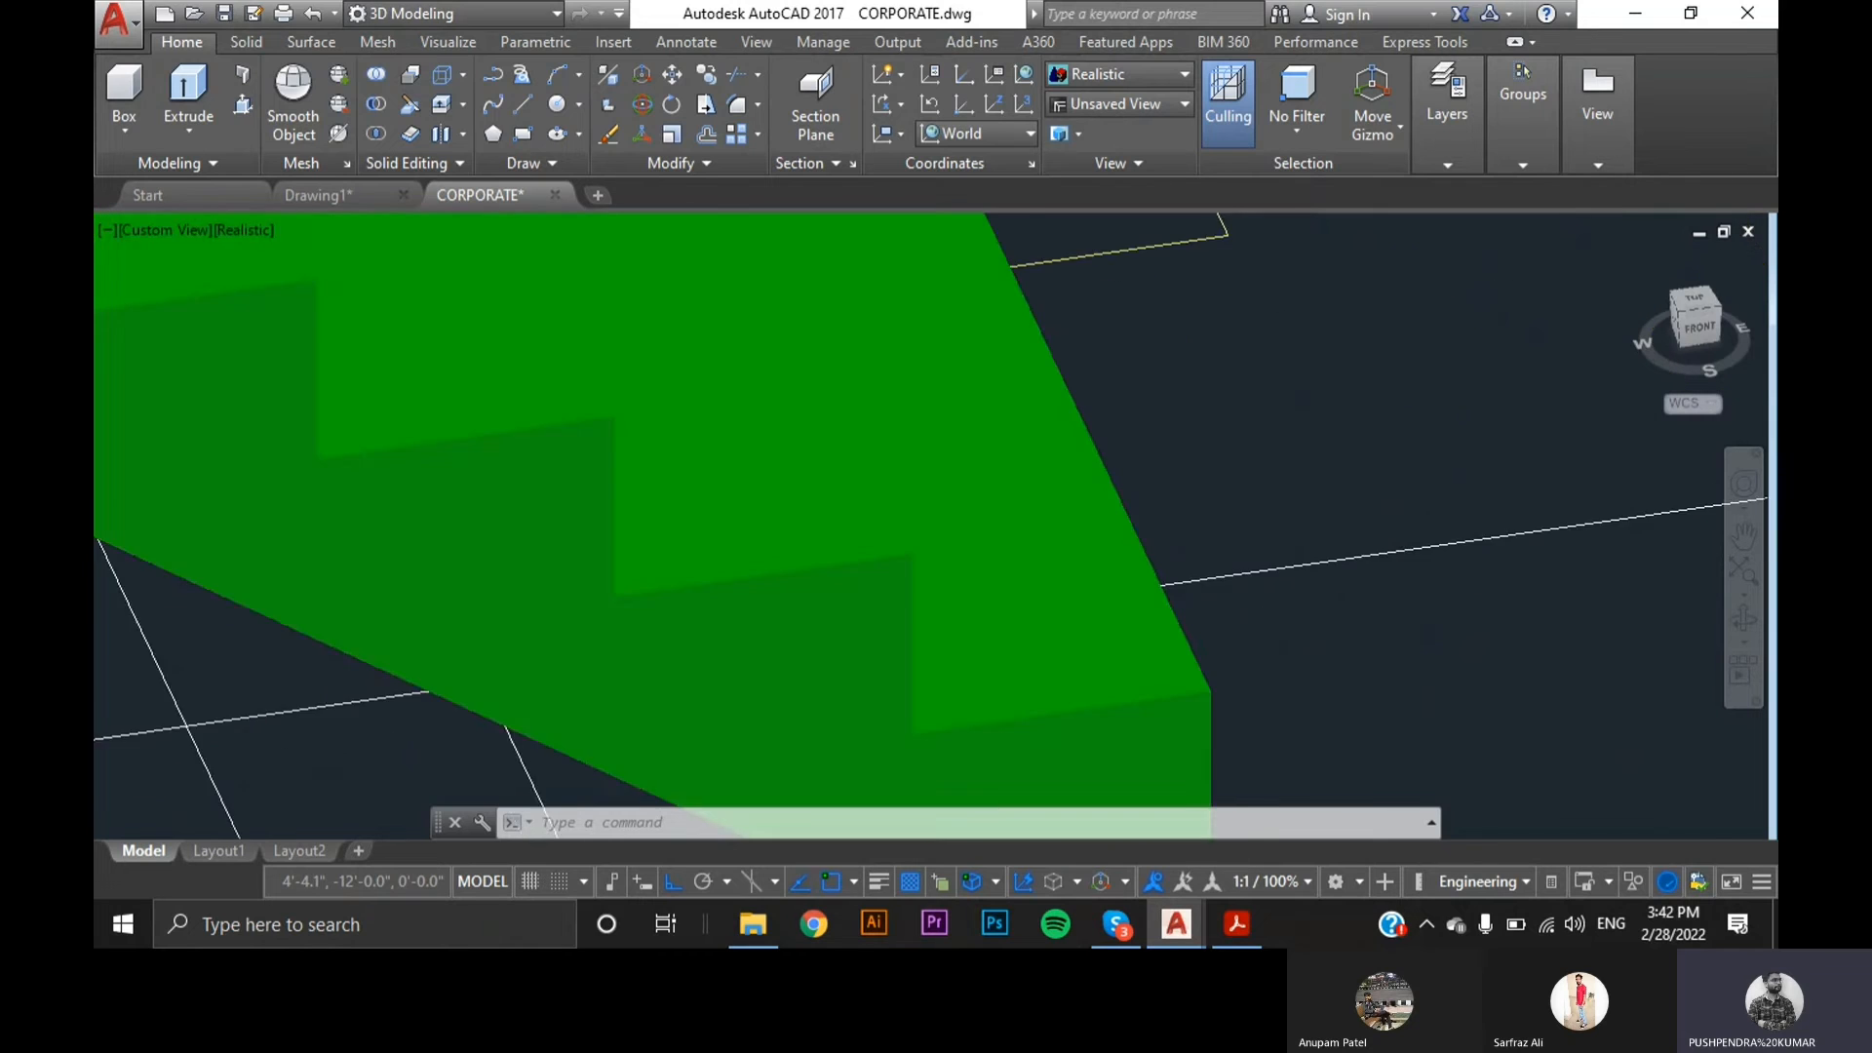
pyautogui.write('l')
pyautogui.press('Return')
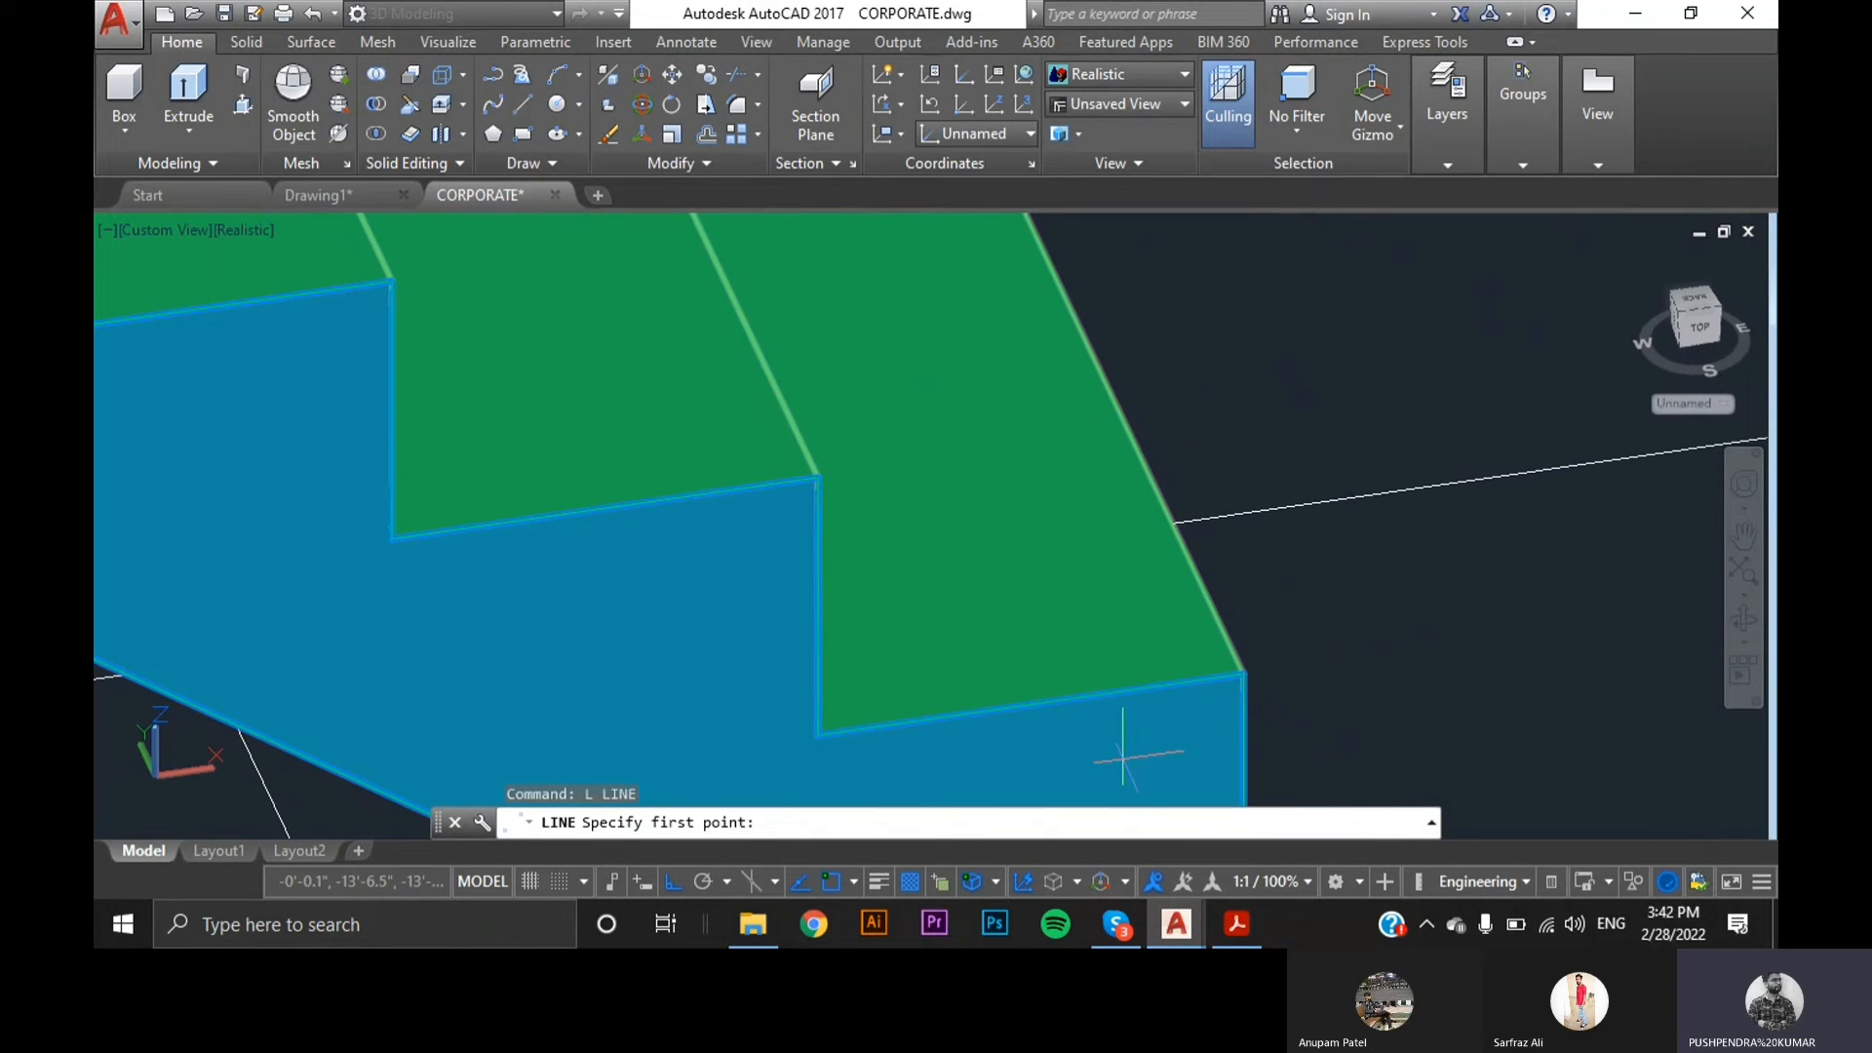
pyautogui.click(1031, 702)
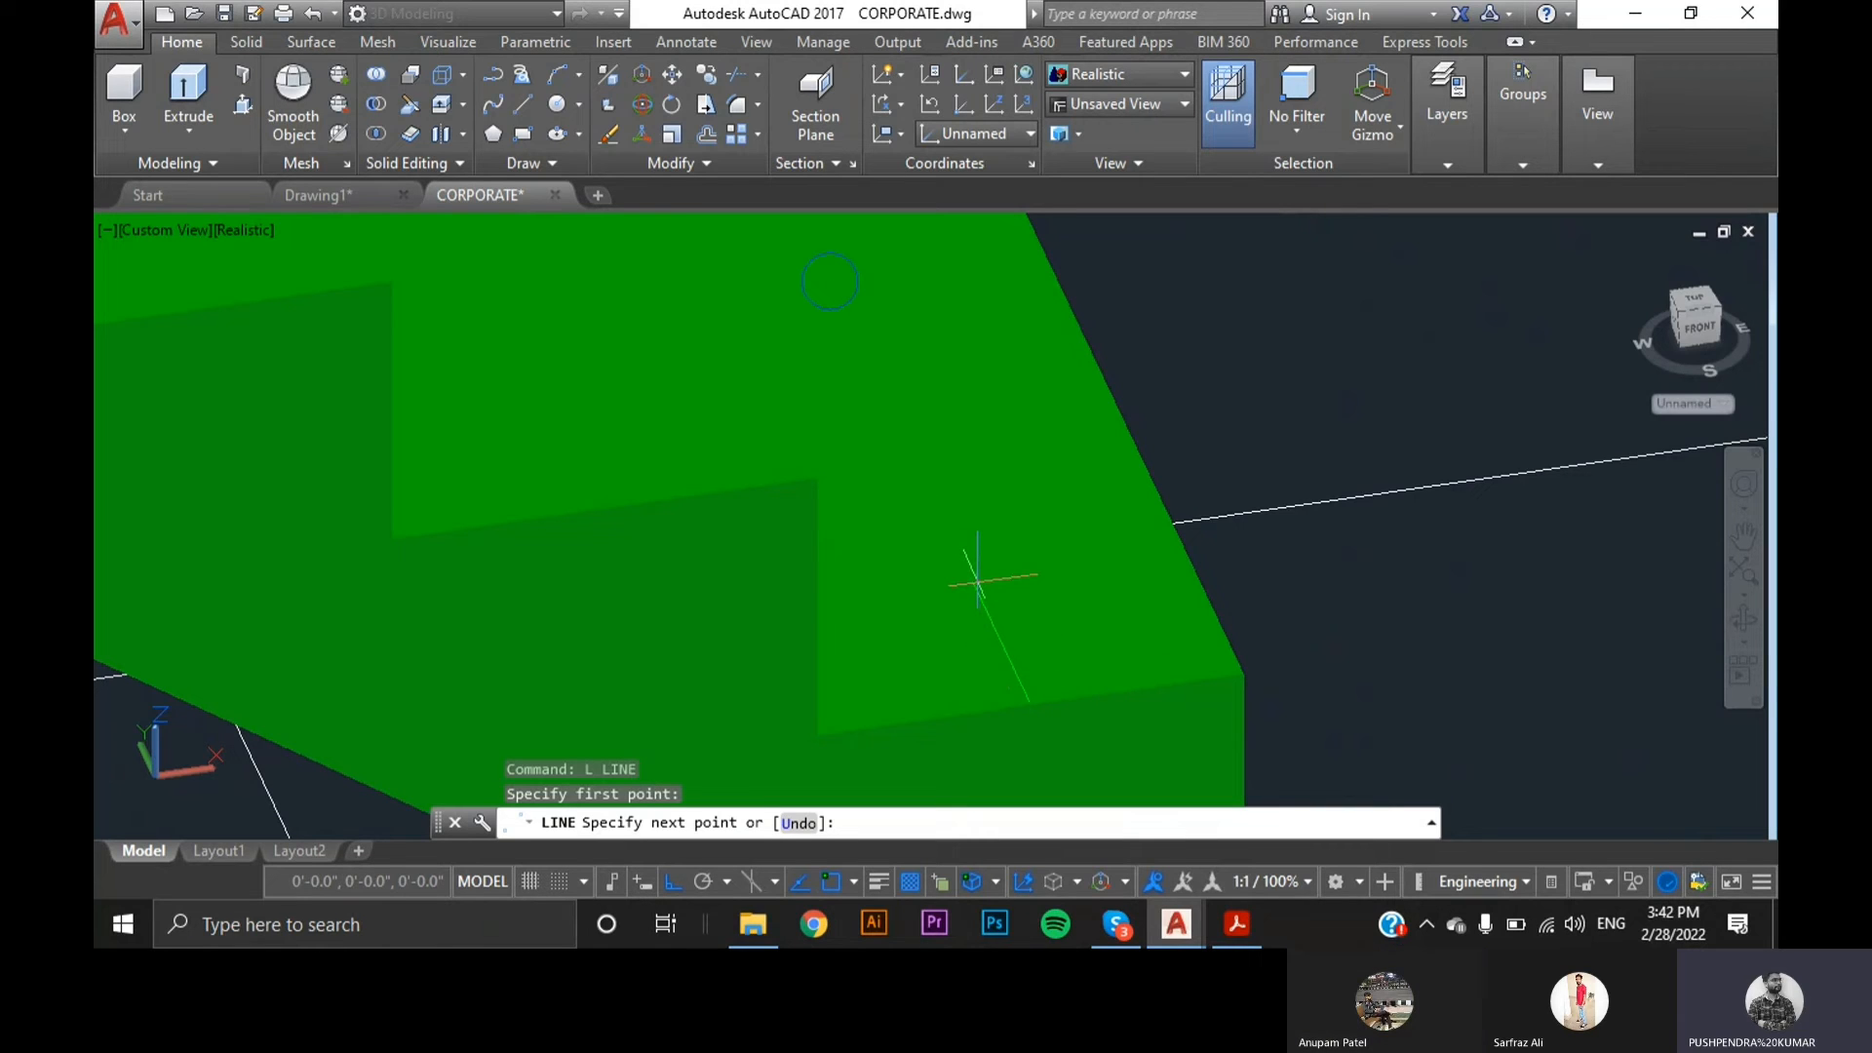
pyautogui.write('6')
pyautogui.write('4')
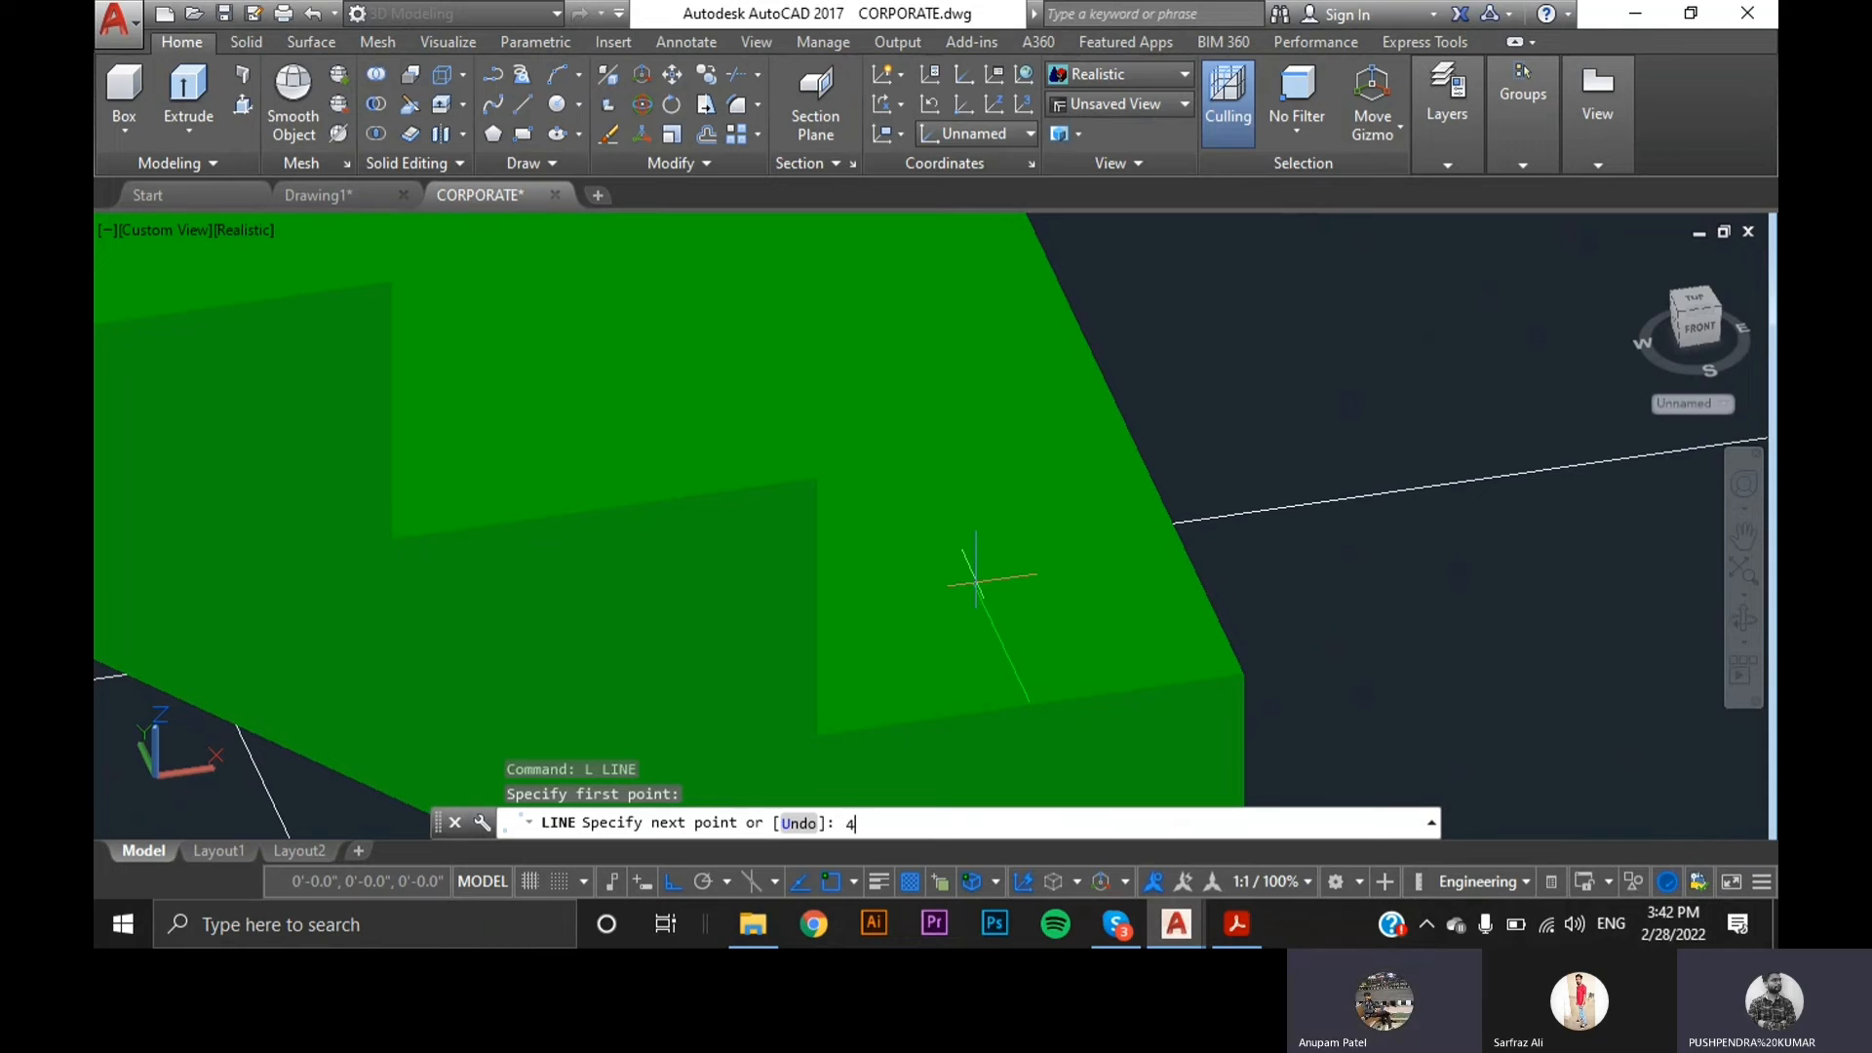
pyautogui.press('Return')
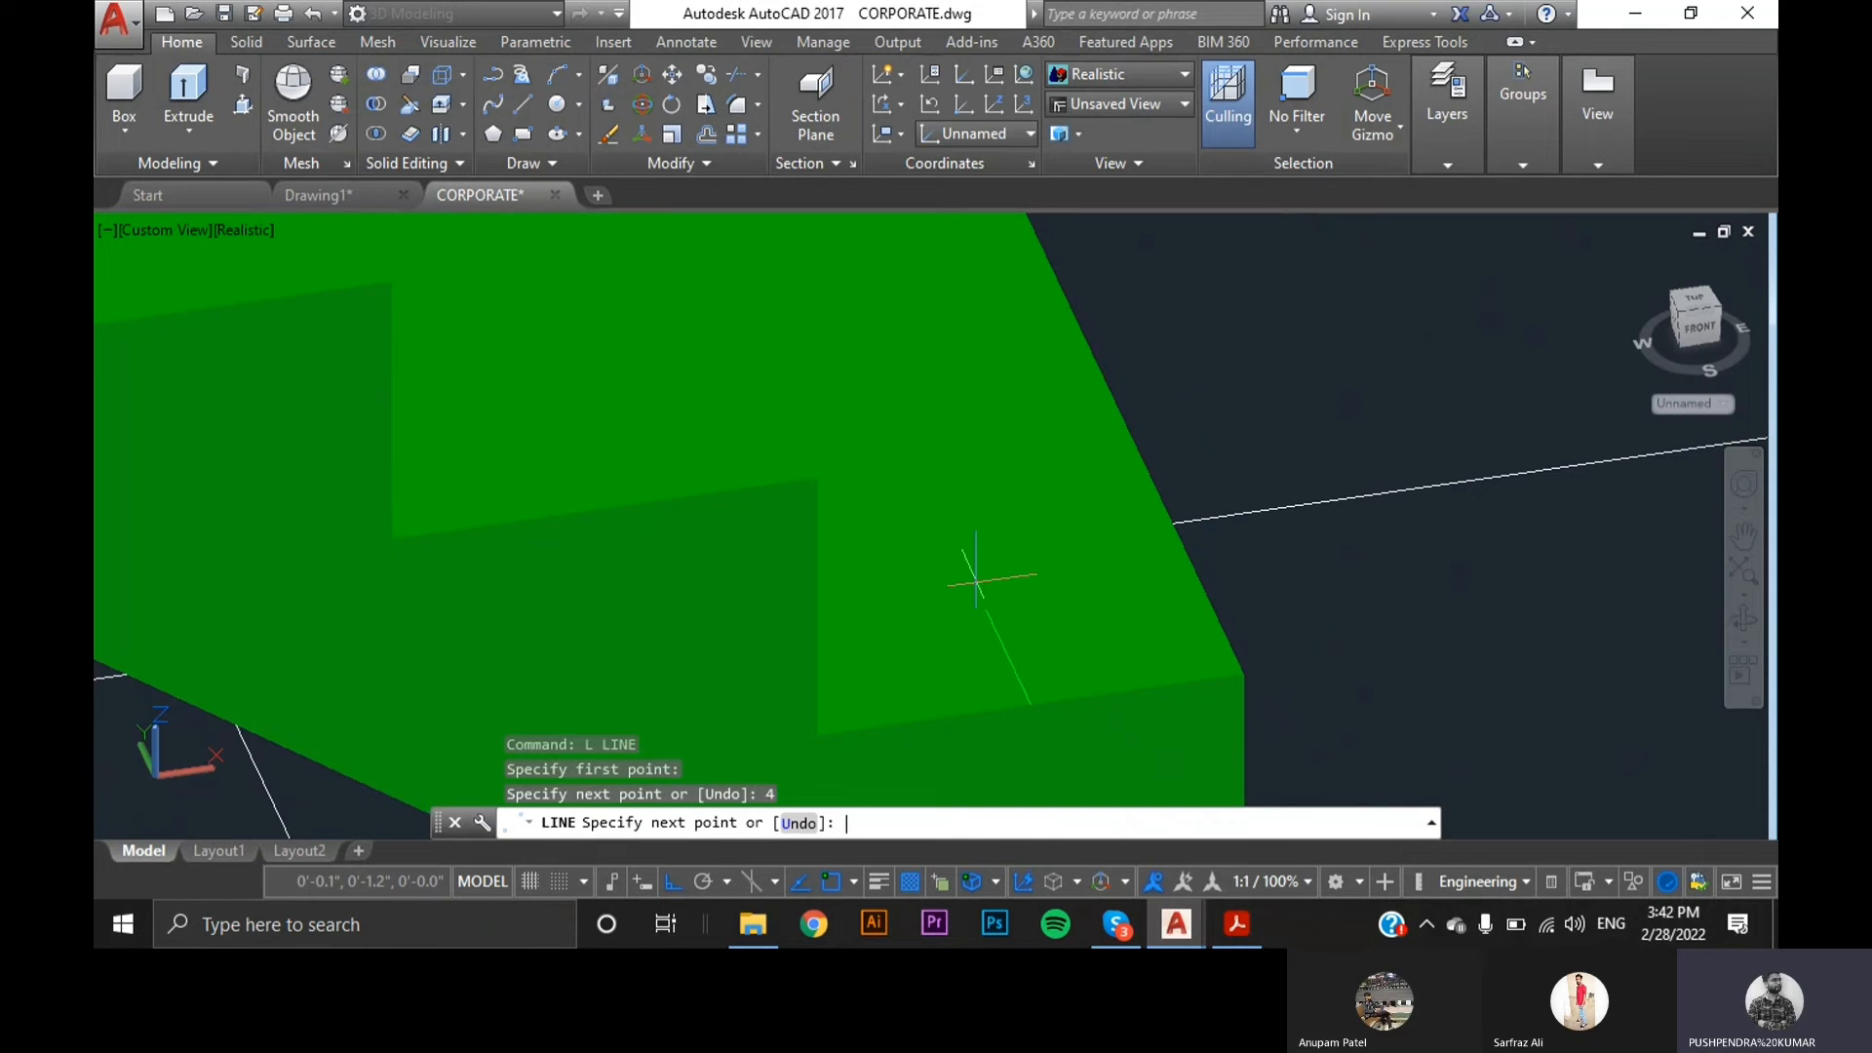
# - Finish the 4" reference line on the first step's tread
pyautogui.press('Return')
pyautogui.scroll(2, 1019, 658)
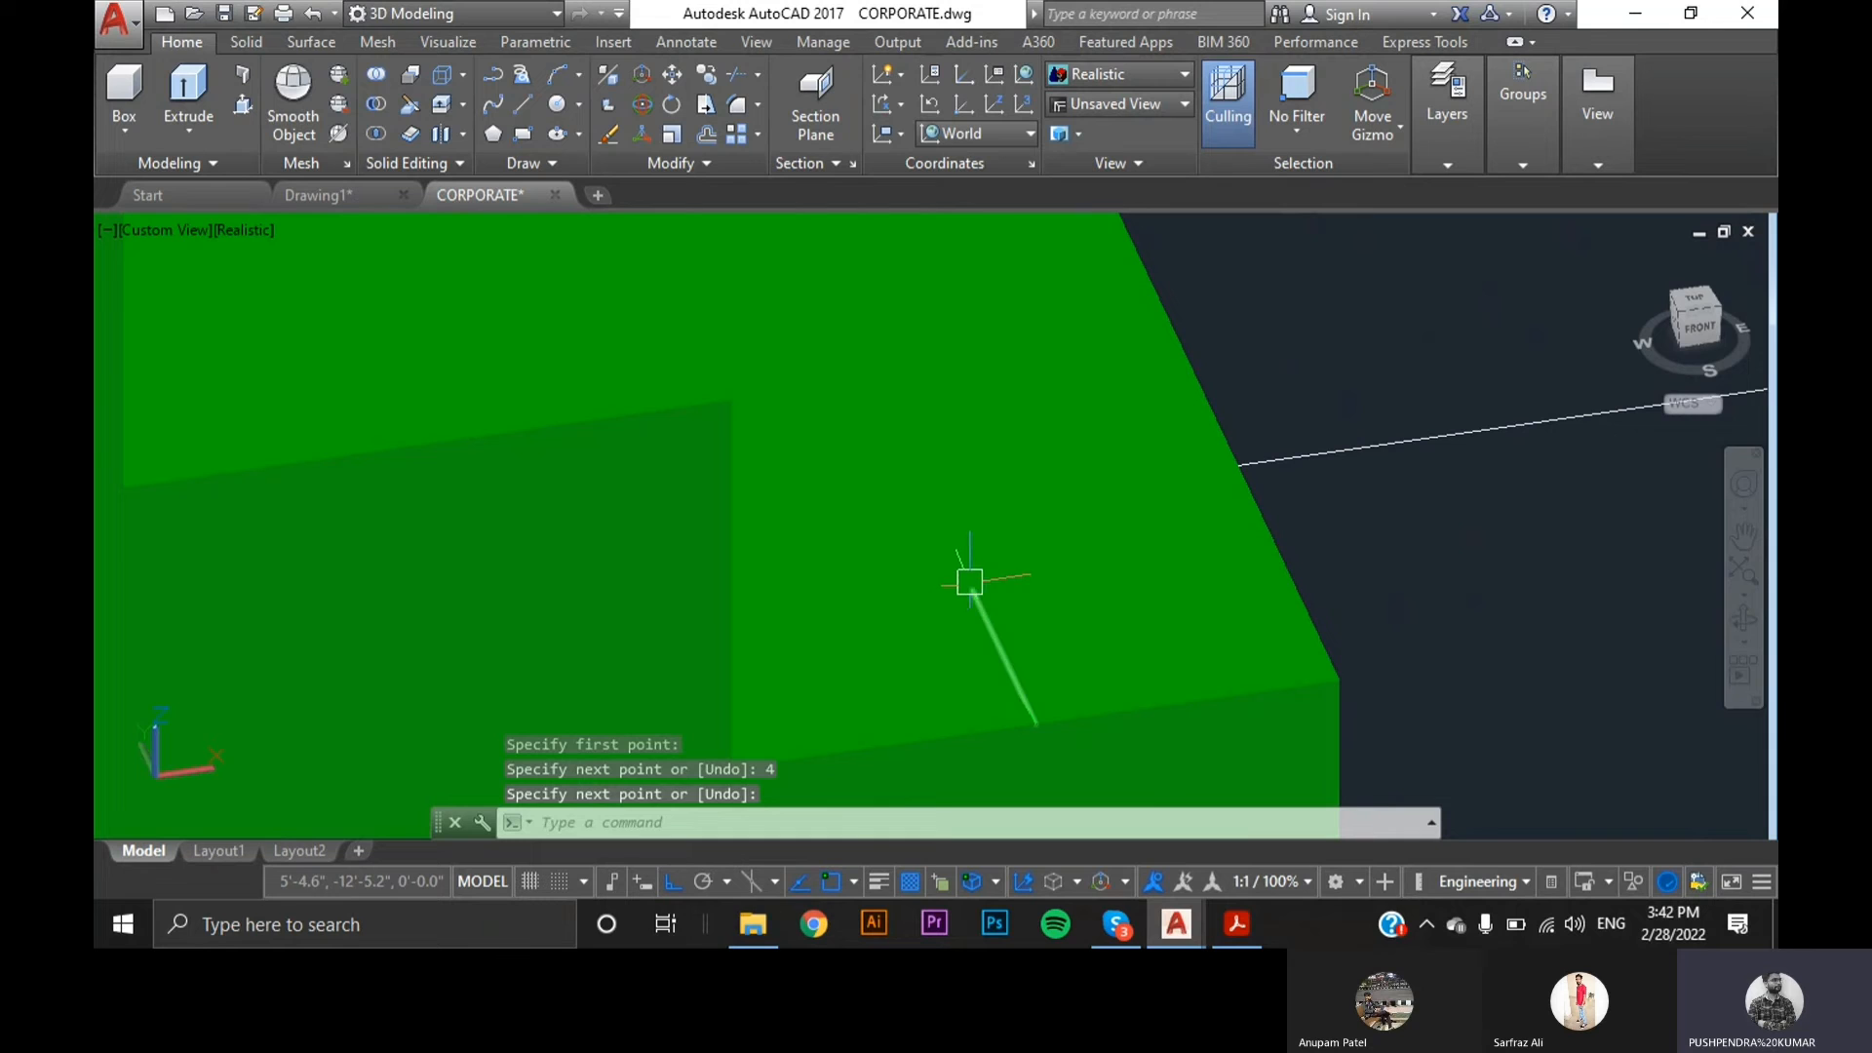
pyautogui.moveTo(1576, 572); pyautogui.dragTo(1537, 618, button='middle')
pyautogui.scroll(-2, 1538, 612)
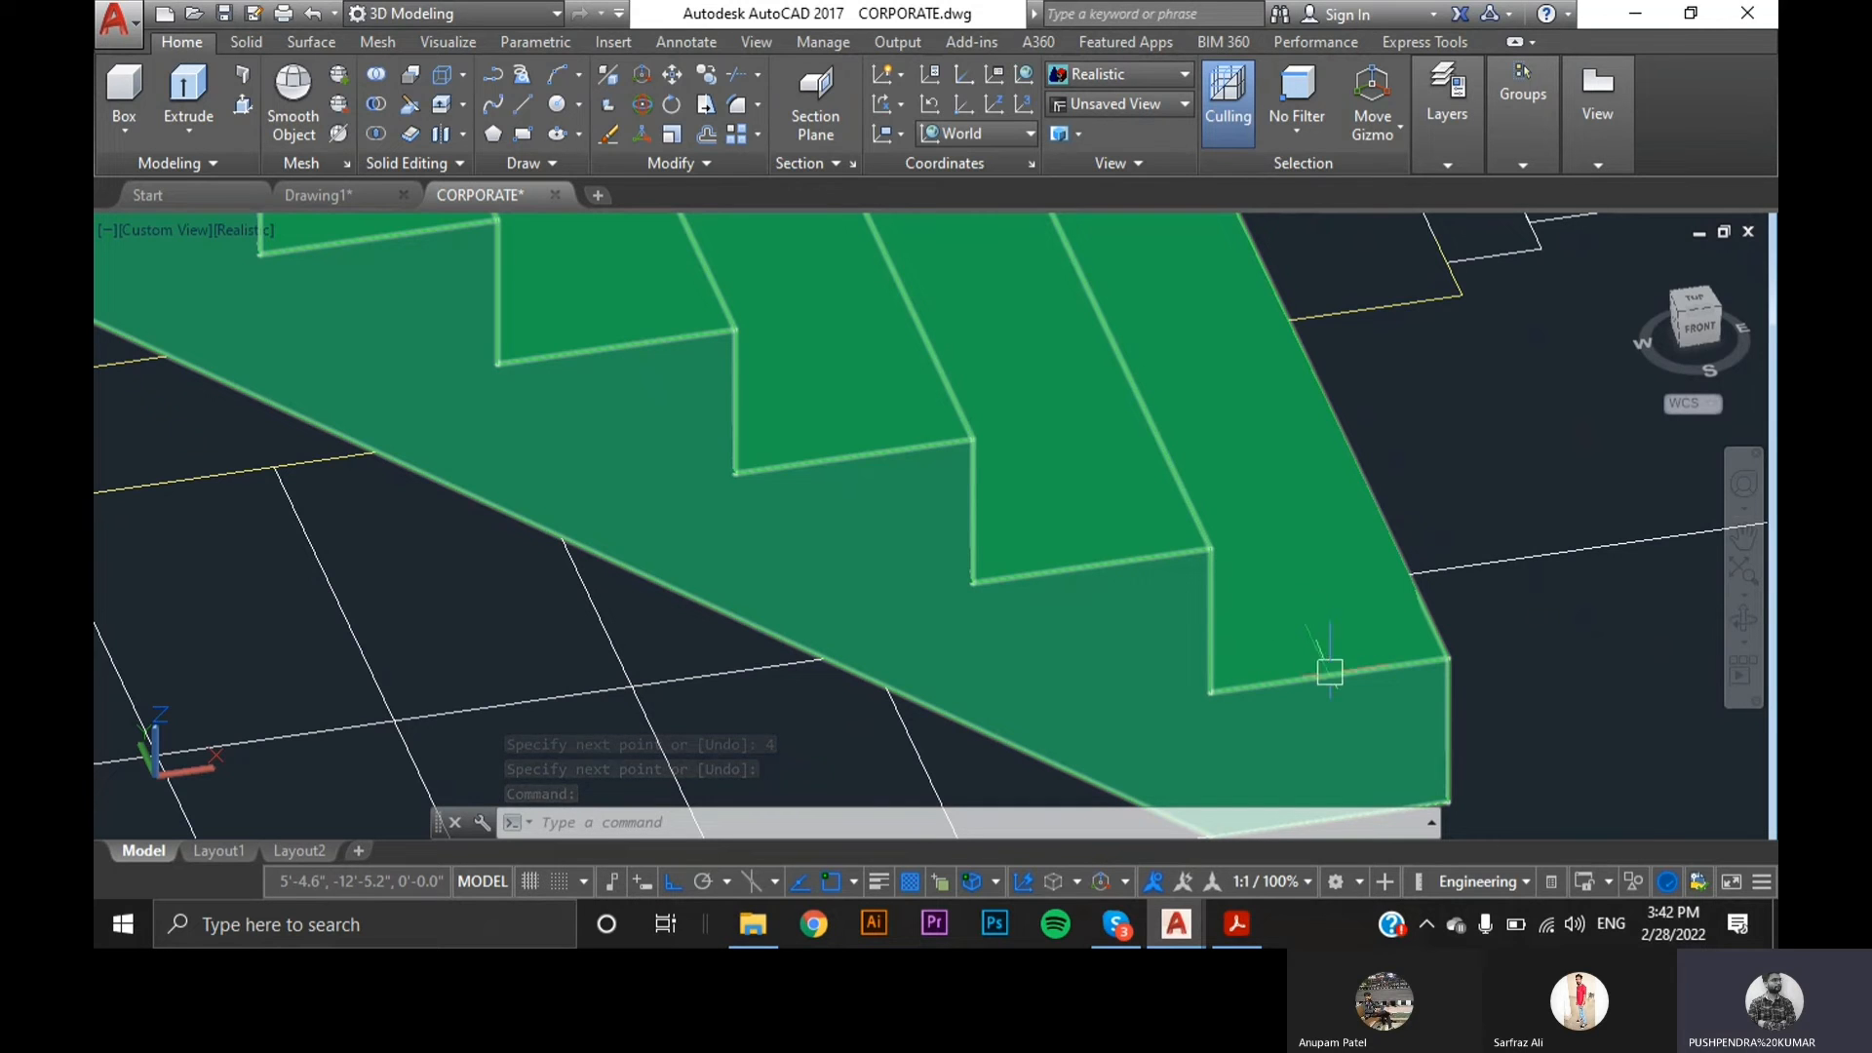
pyautogui.moveTo(1472, 660); pyautogui.dragTo(1353, 718, button='middle')
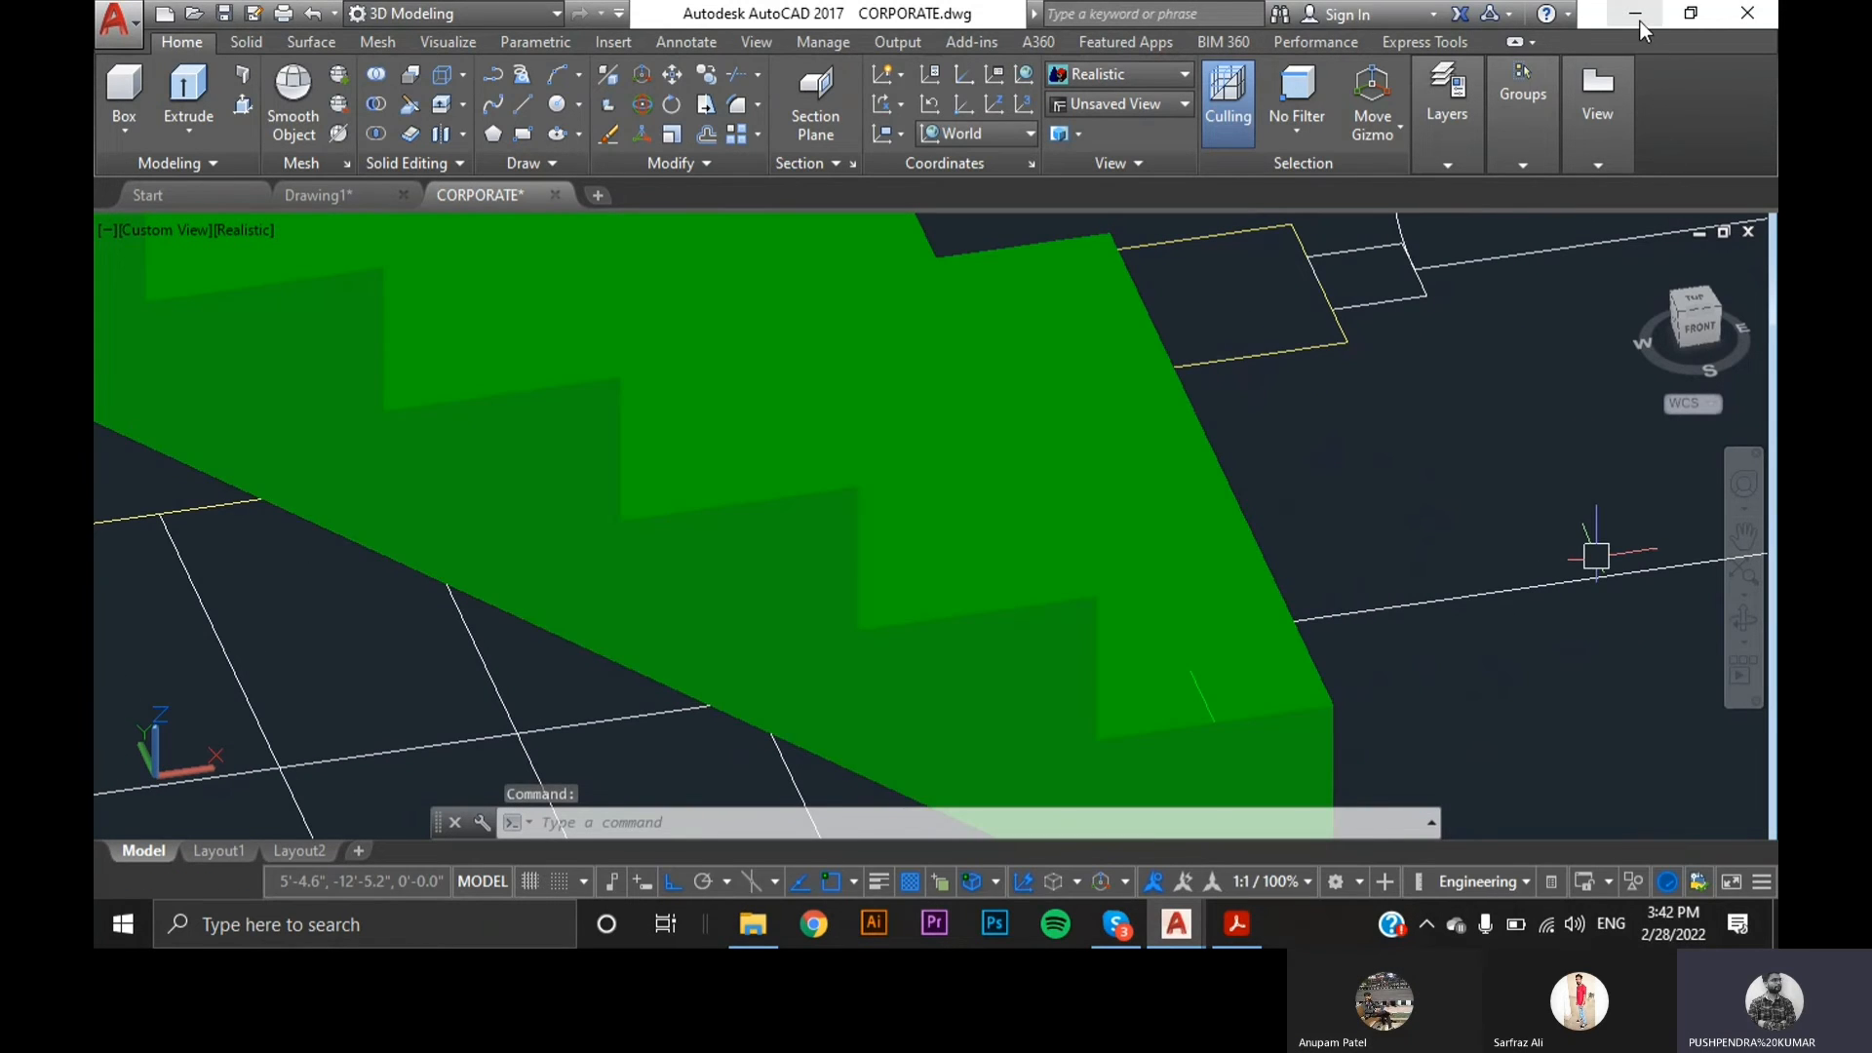
# - Open the Revolve object drawing from the Documents folder
pyautogui.click(767, 942)
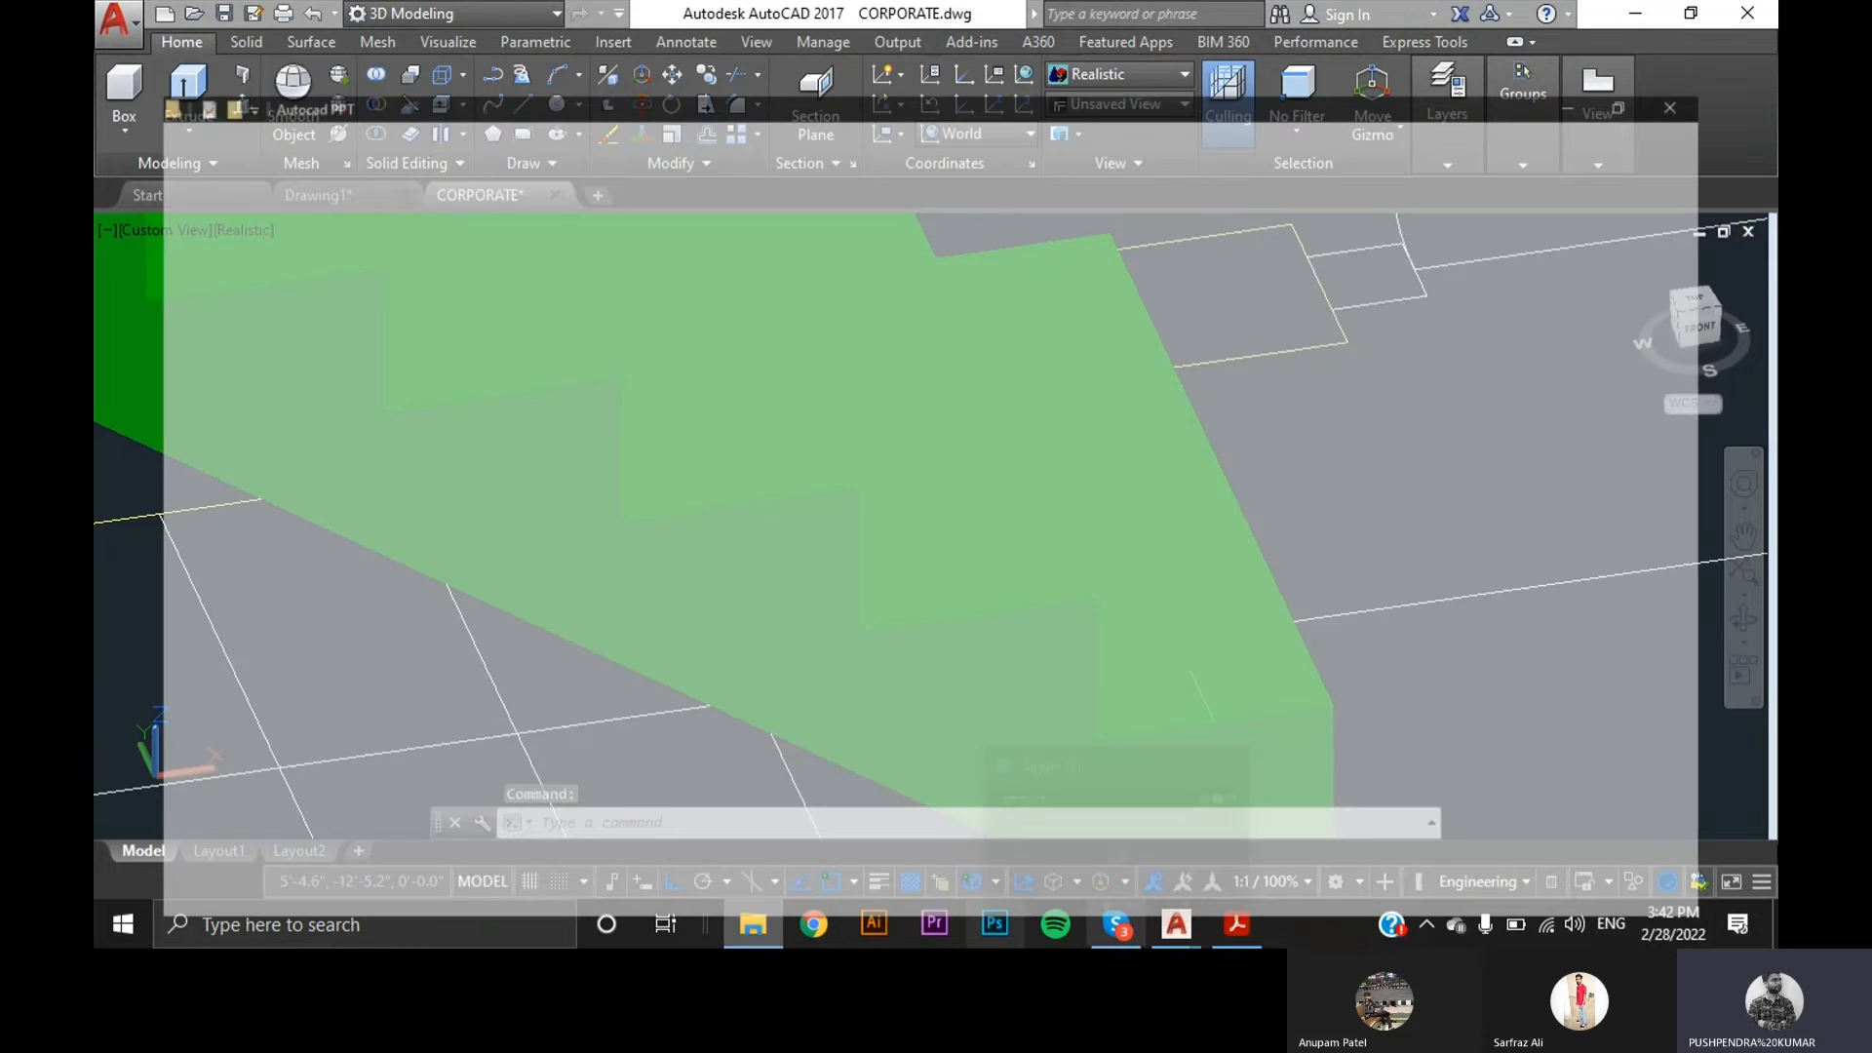
pyautogui.click(215, 667)
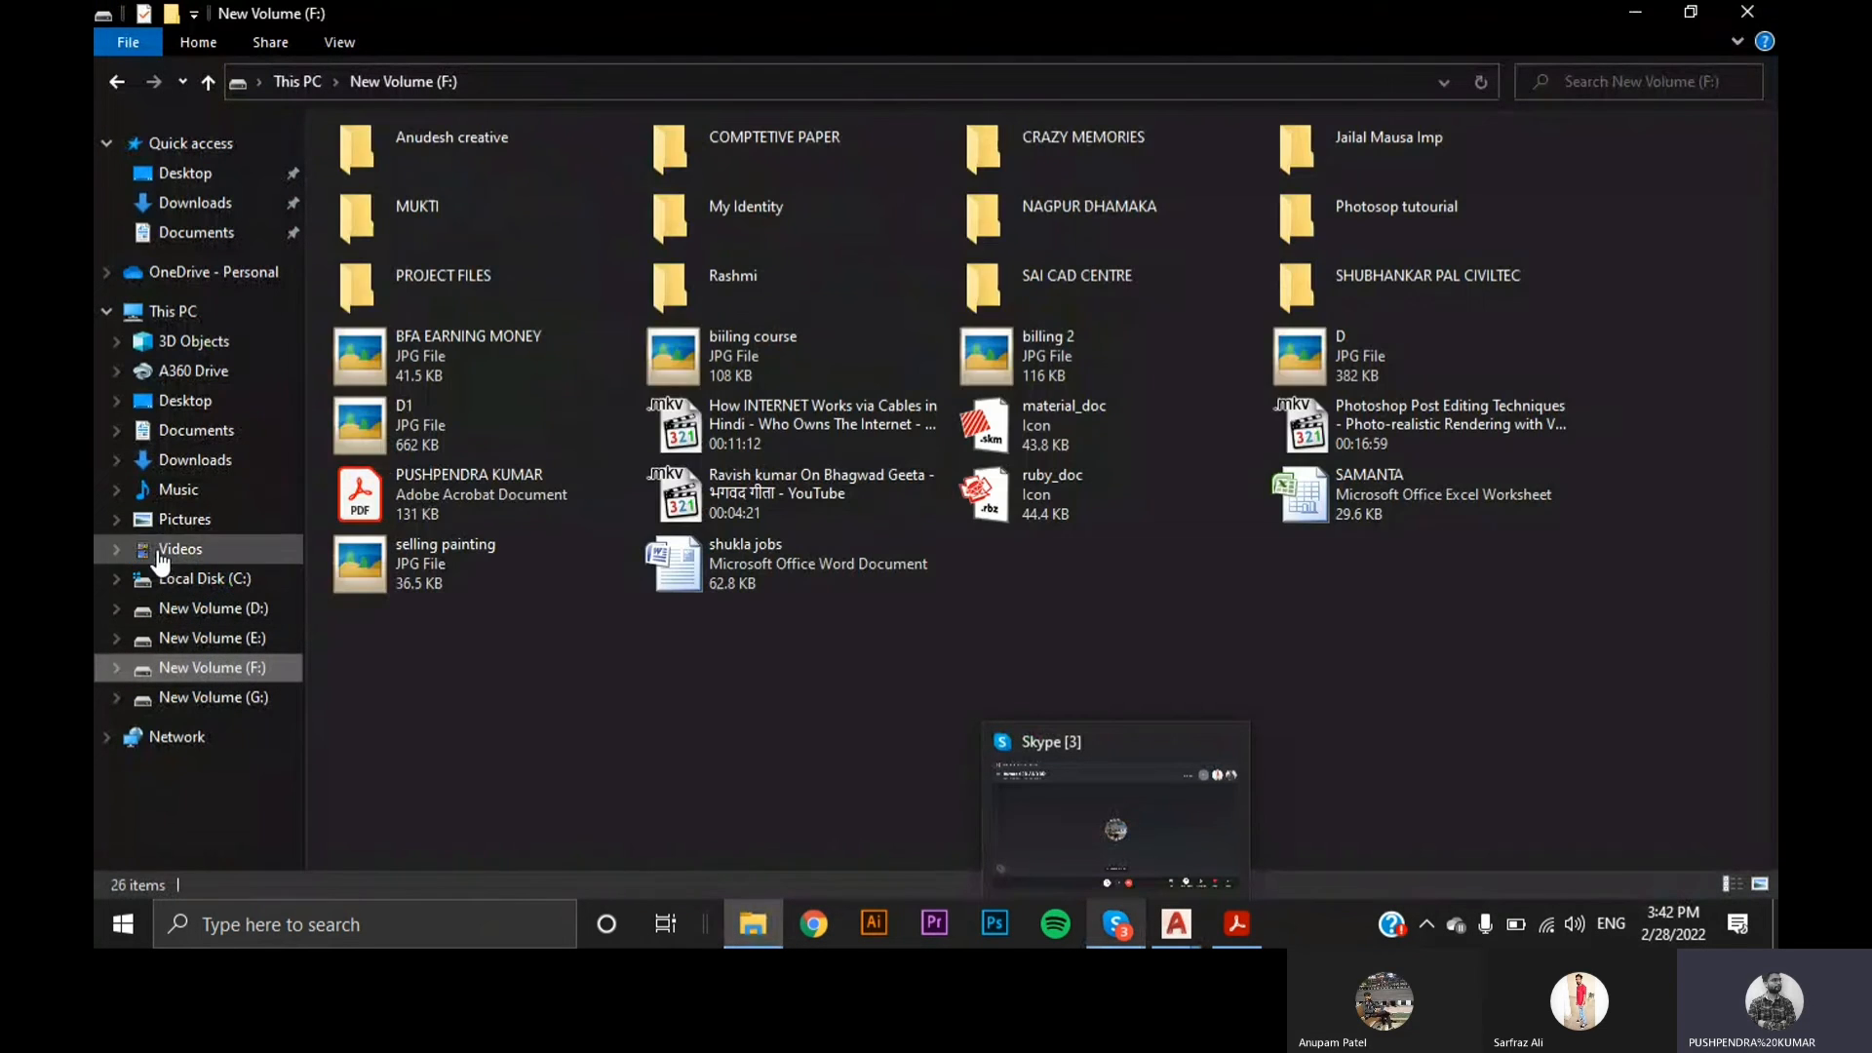
pyautogui.click(166, 432)
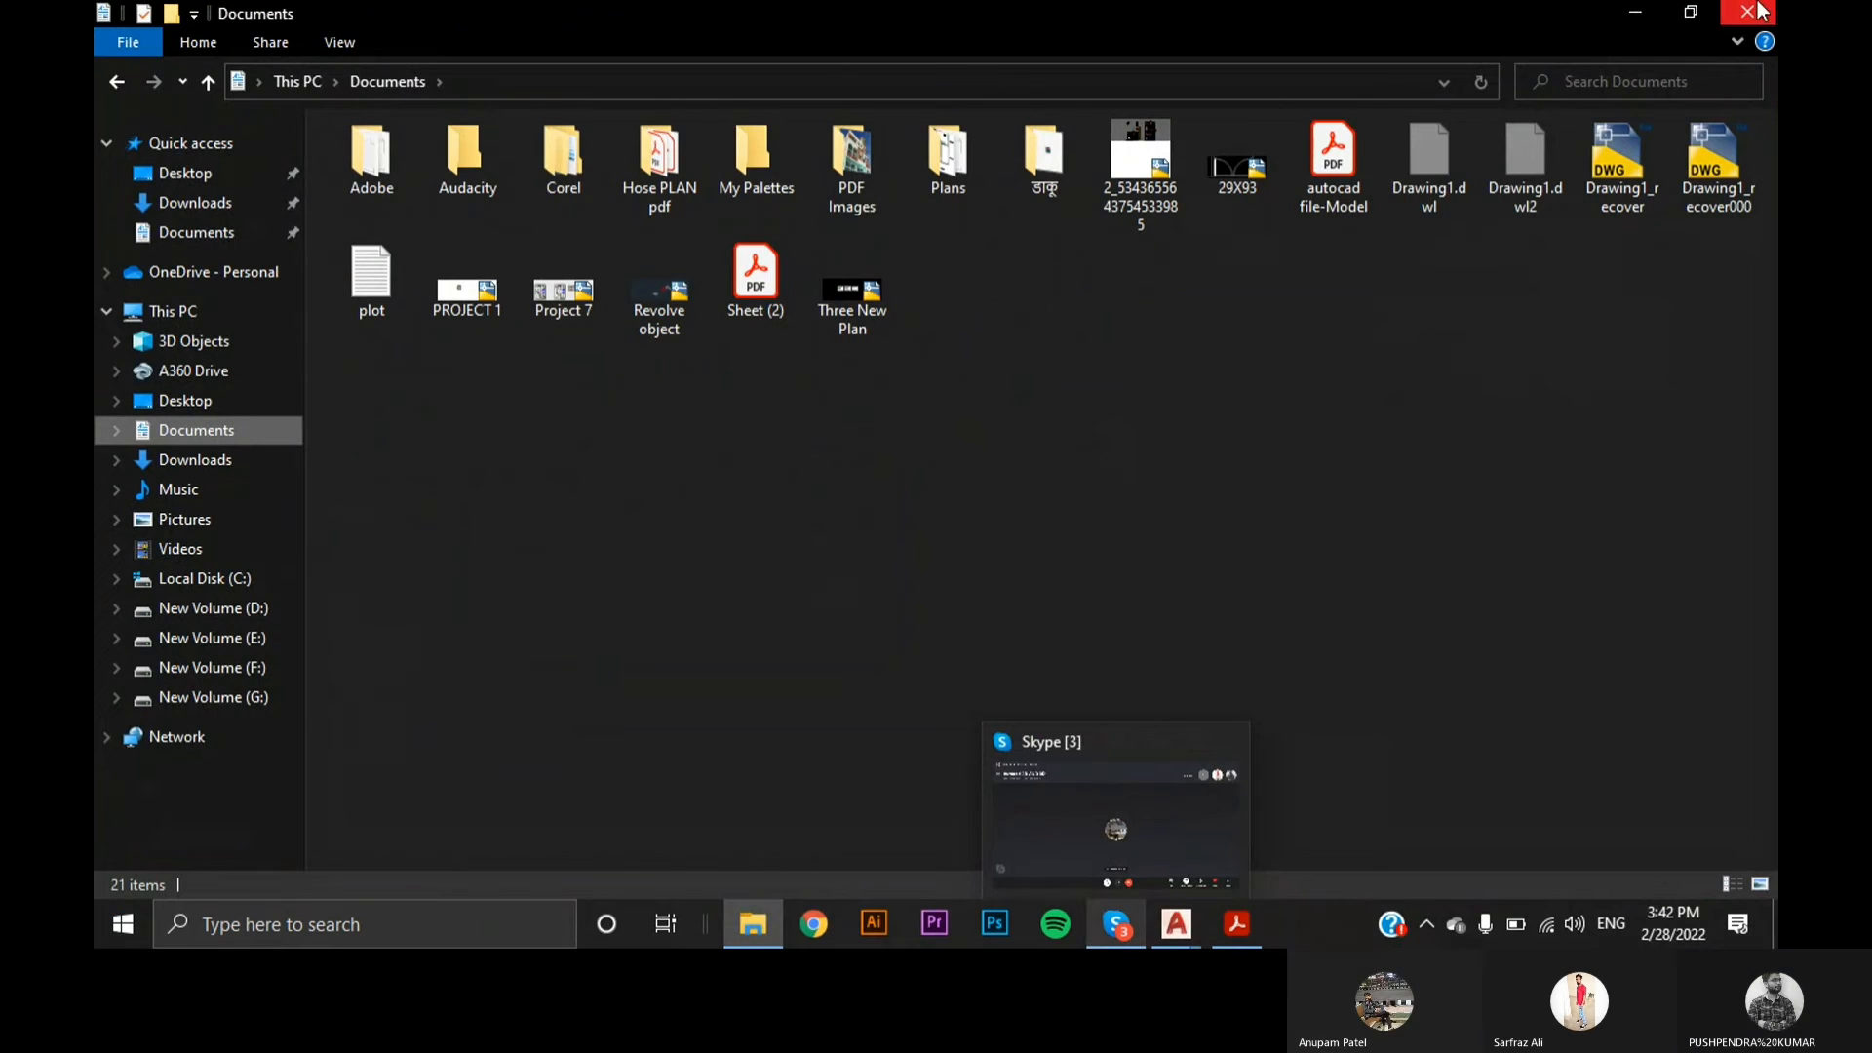
pyautogui.doubleClick(652, 301)
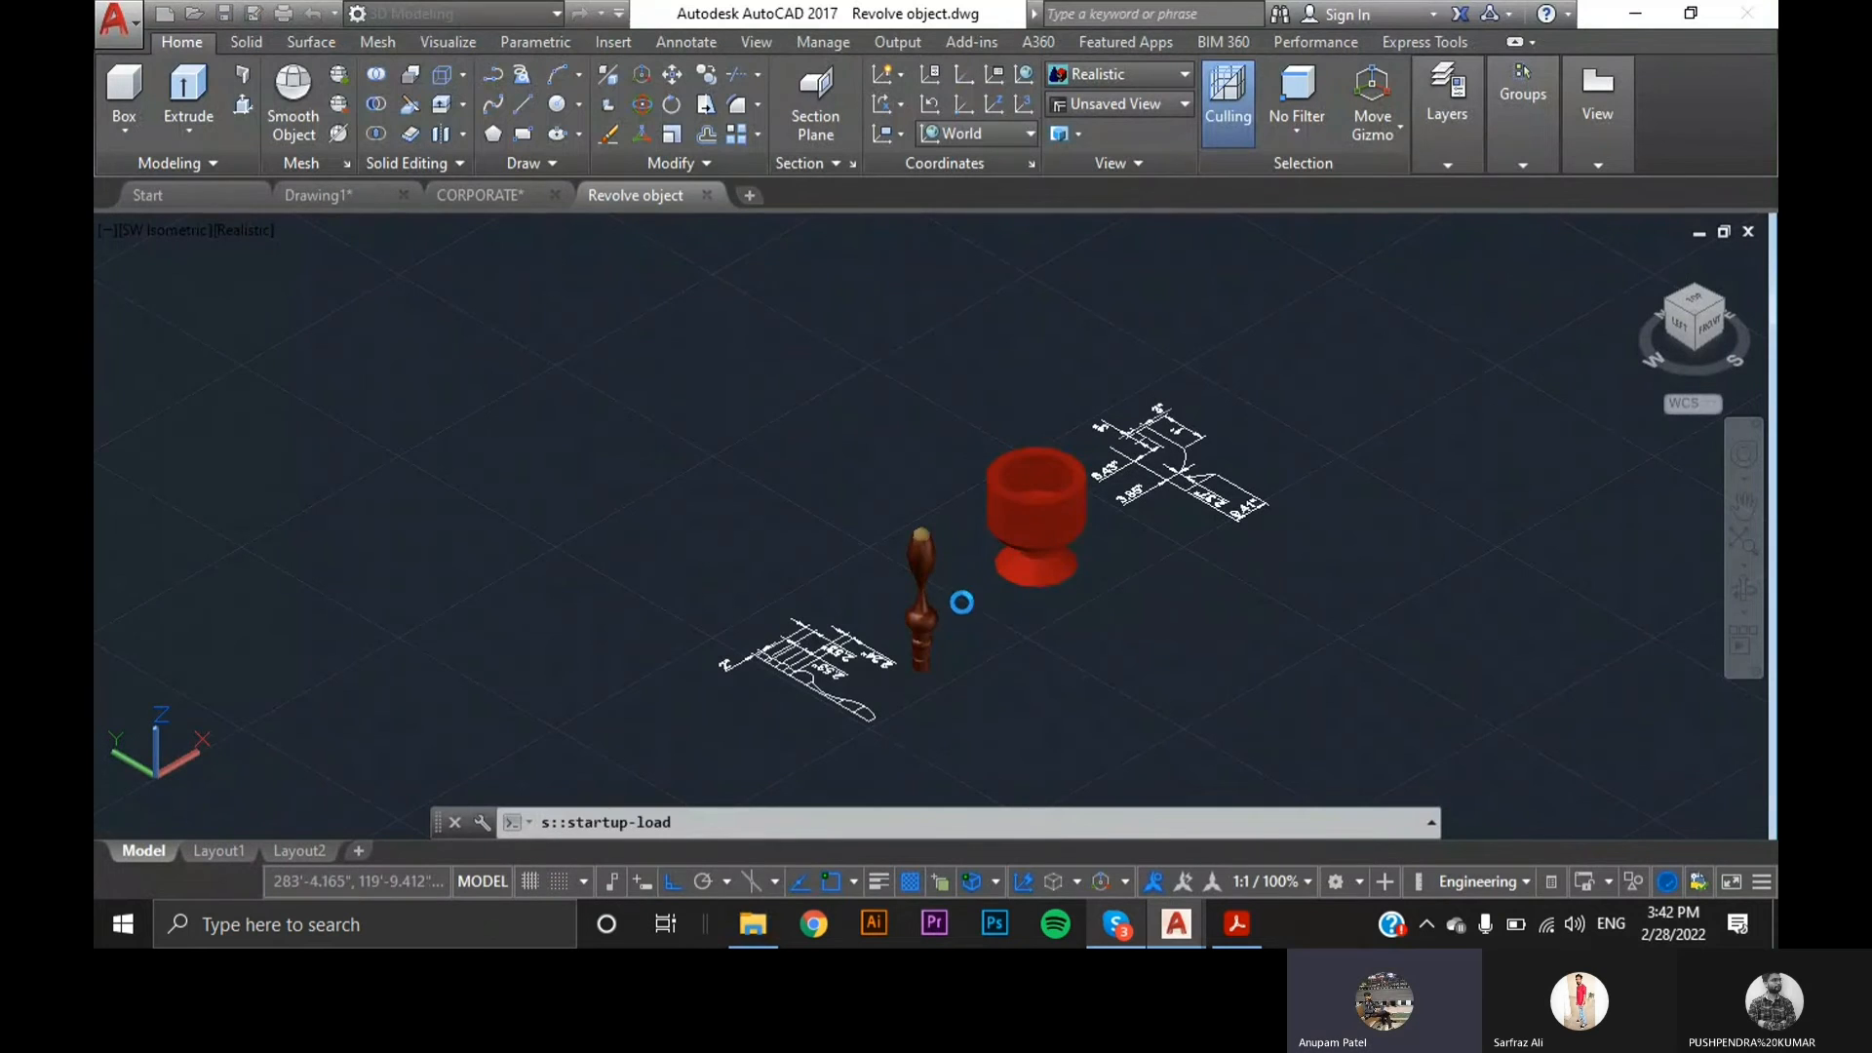
# - Copy the wooden baluster with its cap to the clipboard, using the centre of its bottom face as base point
pyautogui.scroll(3, 1018, 526)
pyautogui.scroll(-2, 965, 507)
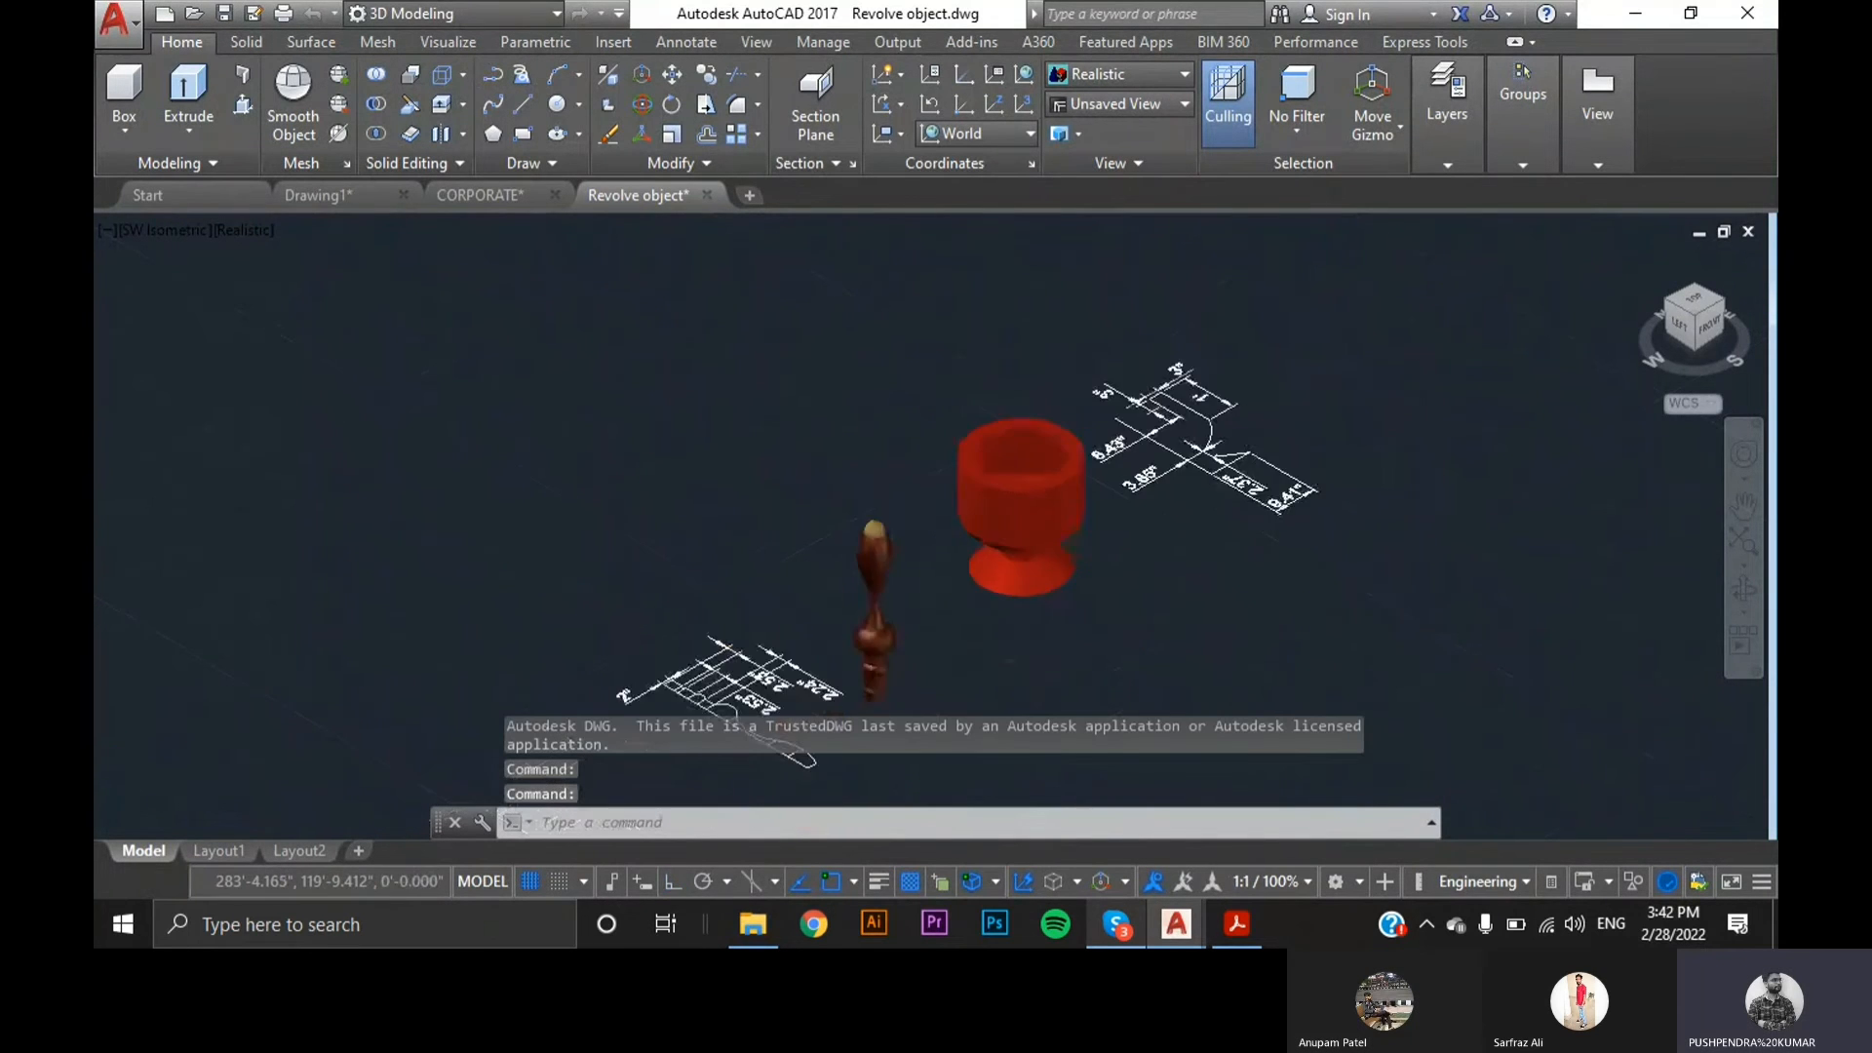
pyautogui.scroll(4, 829, 721)
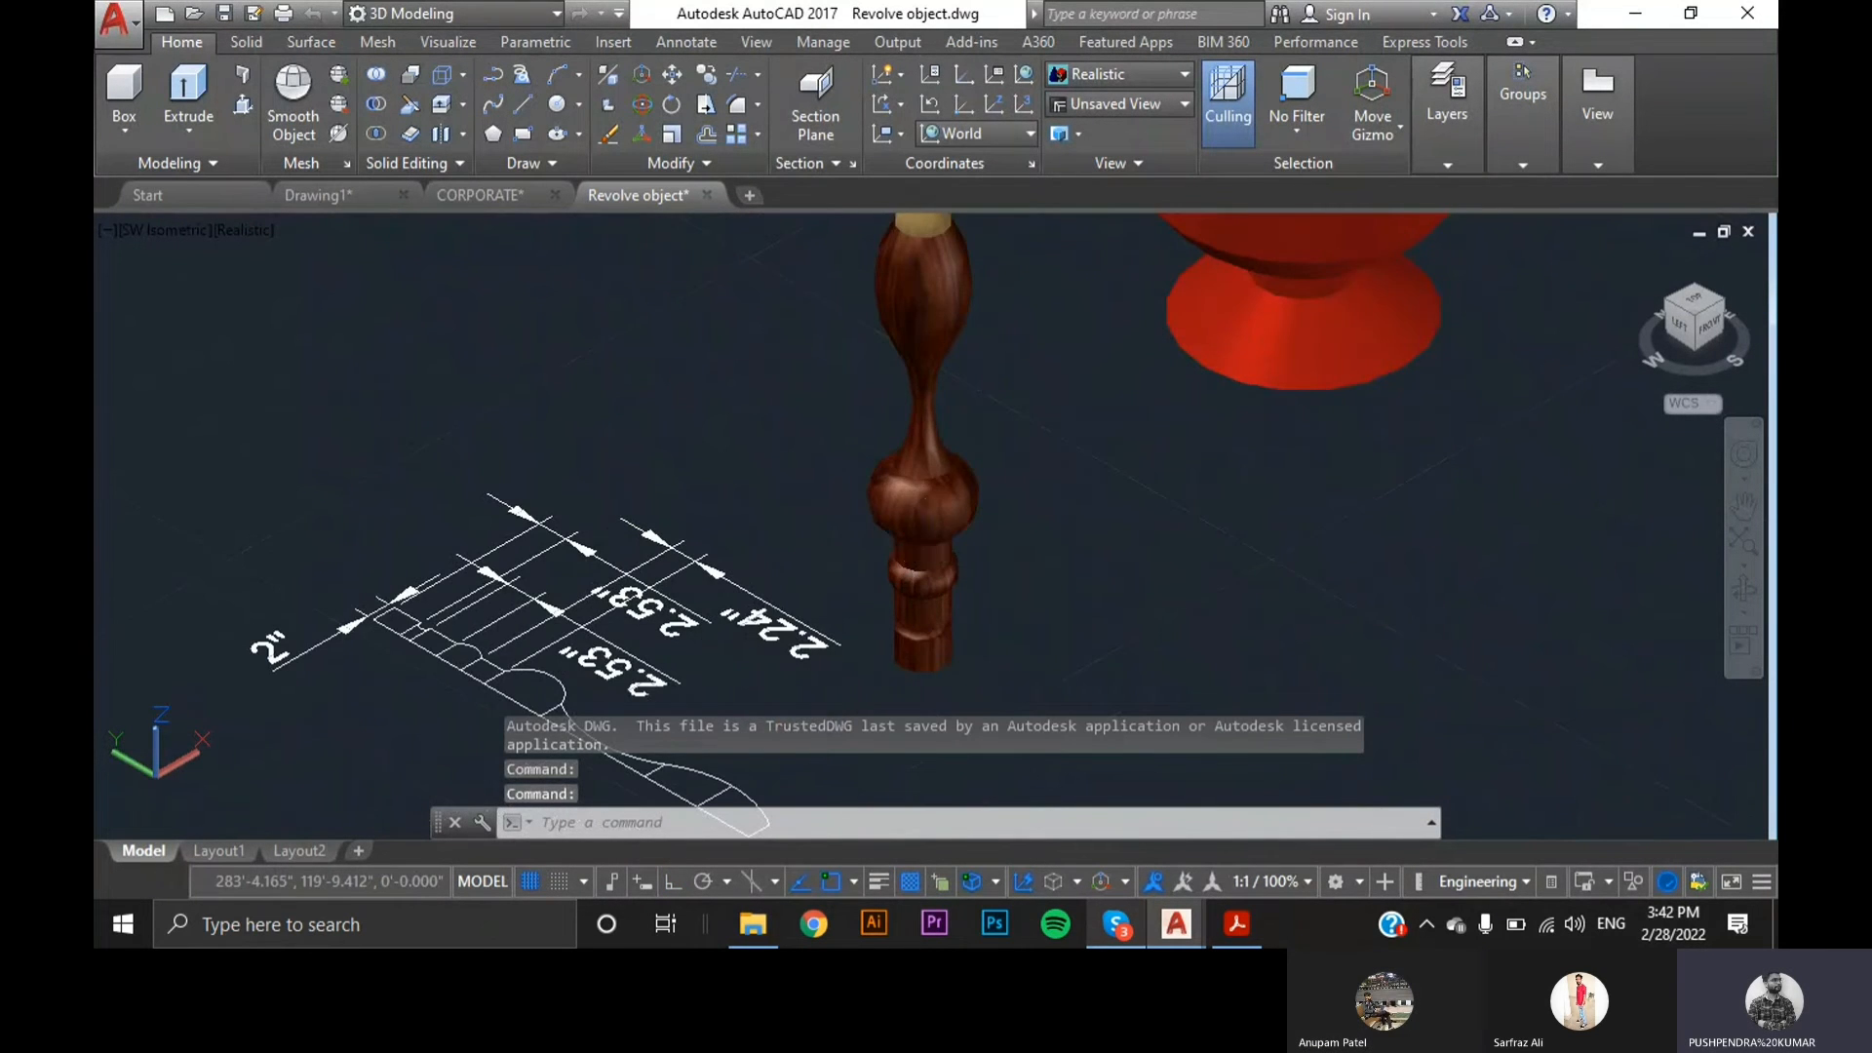
pyautogui.scroll(-2, 926, 599)
pyautogui.click(937, 609)
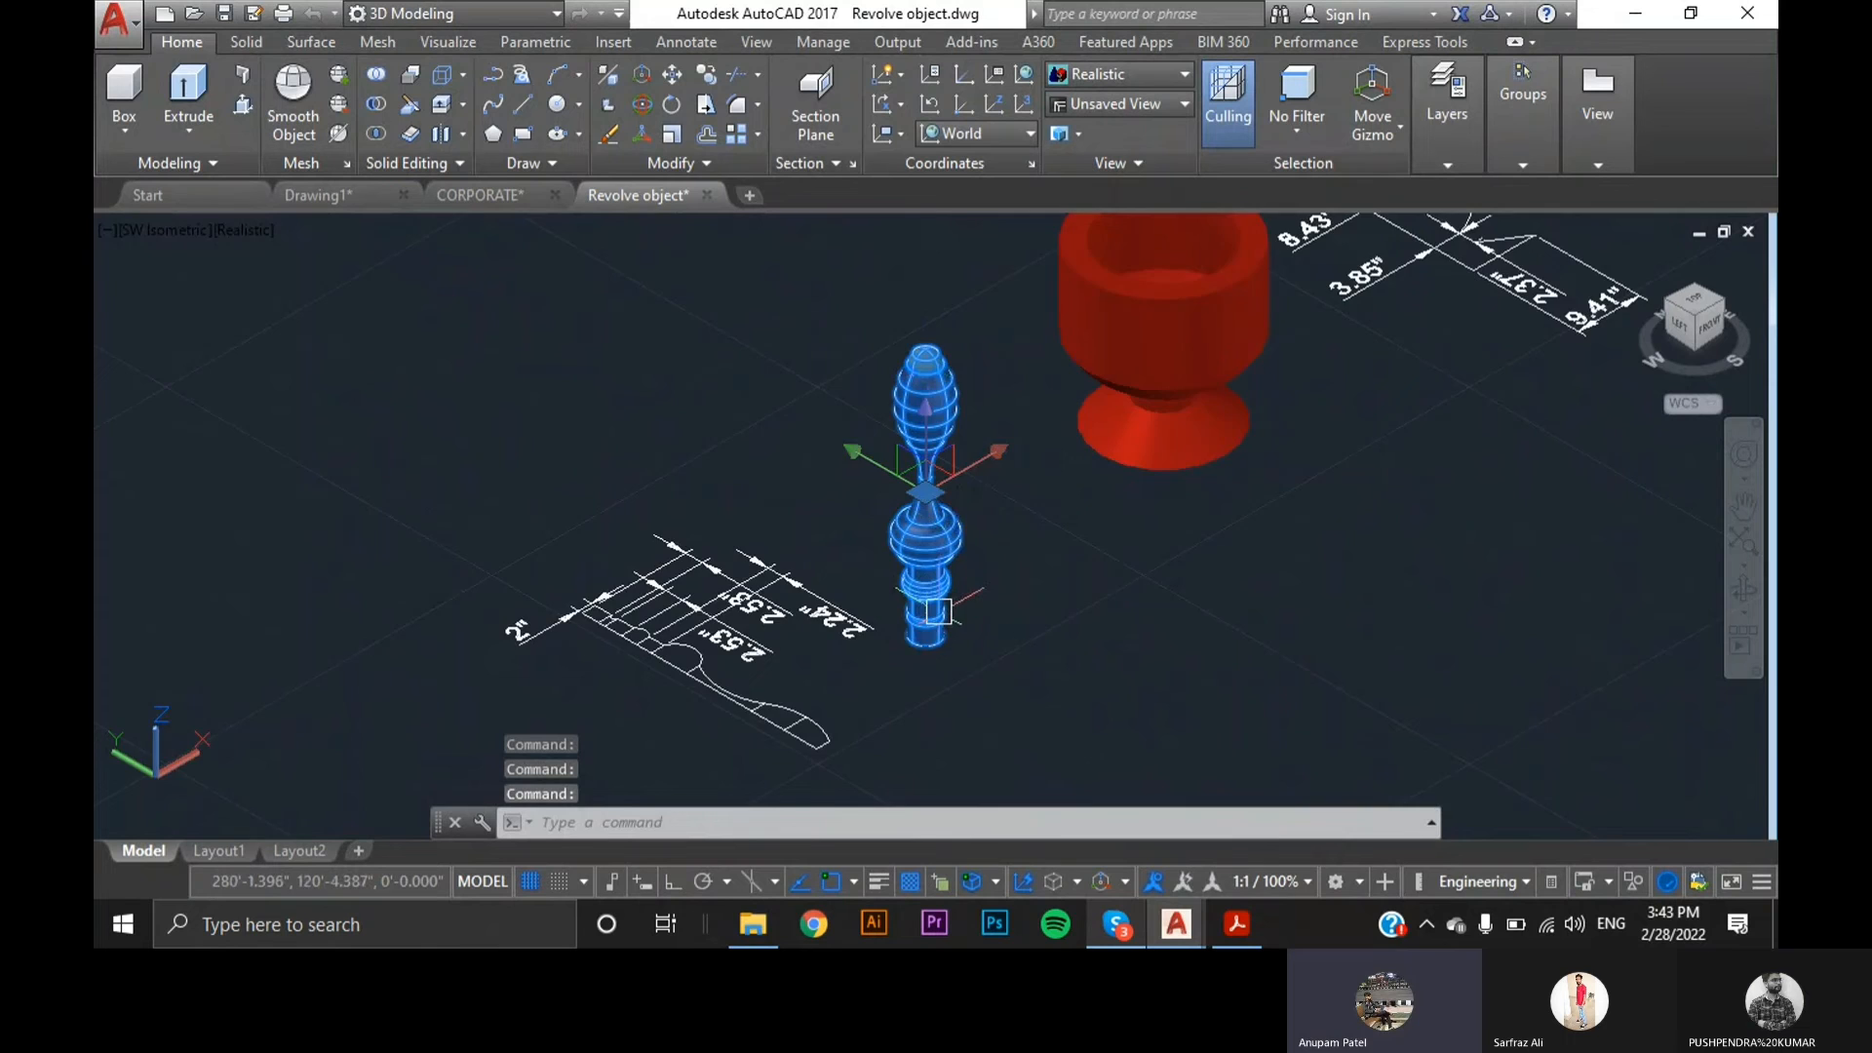
pyautogui.scroll(5, 938, 612)
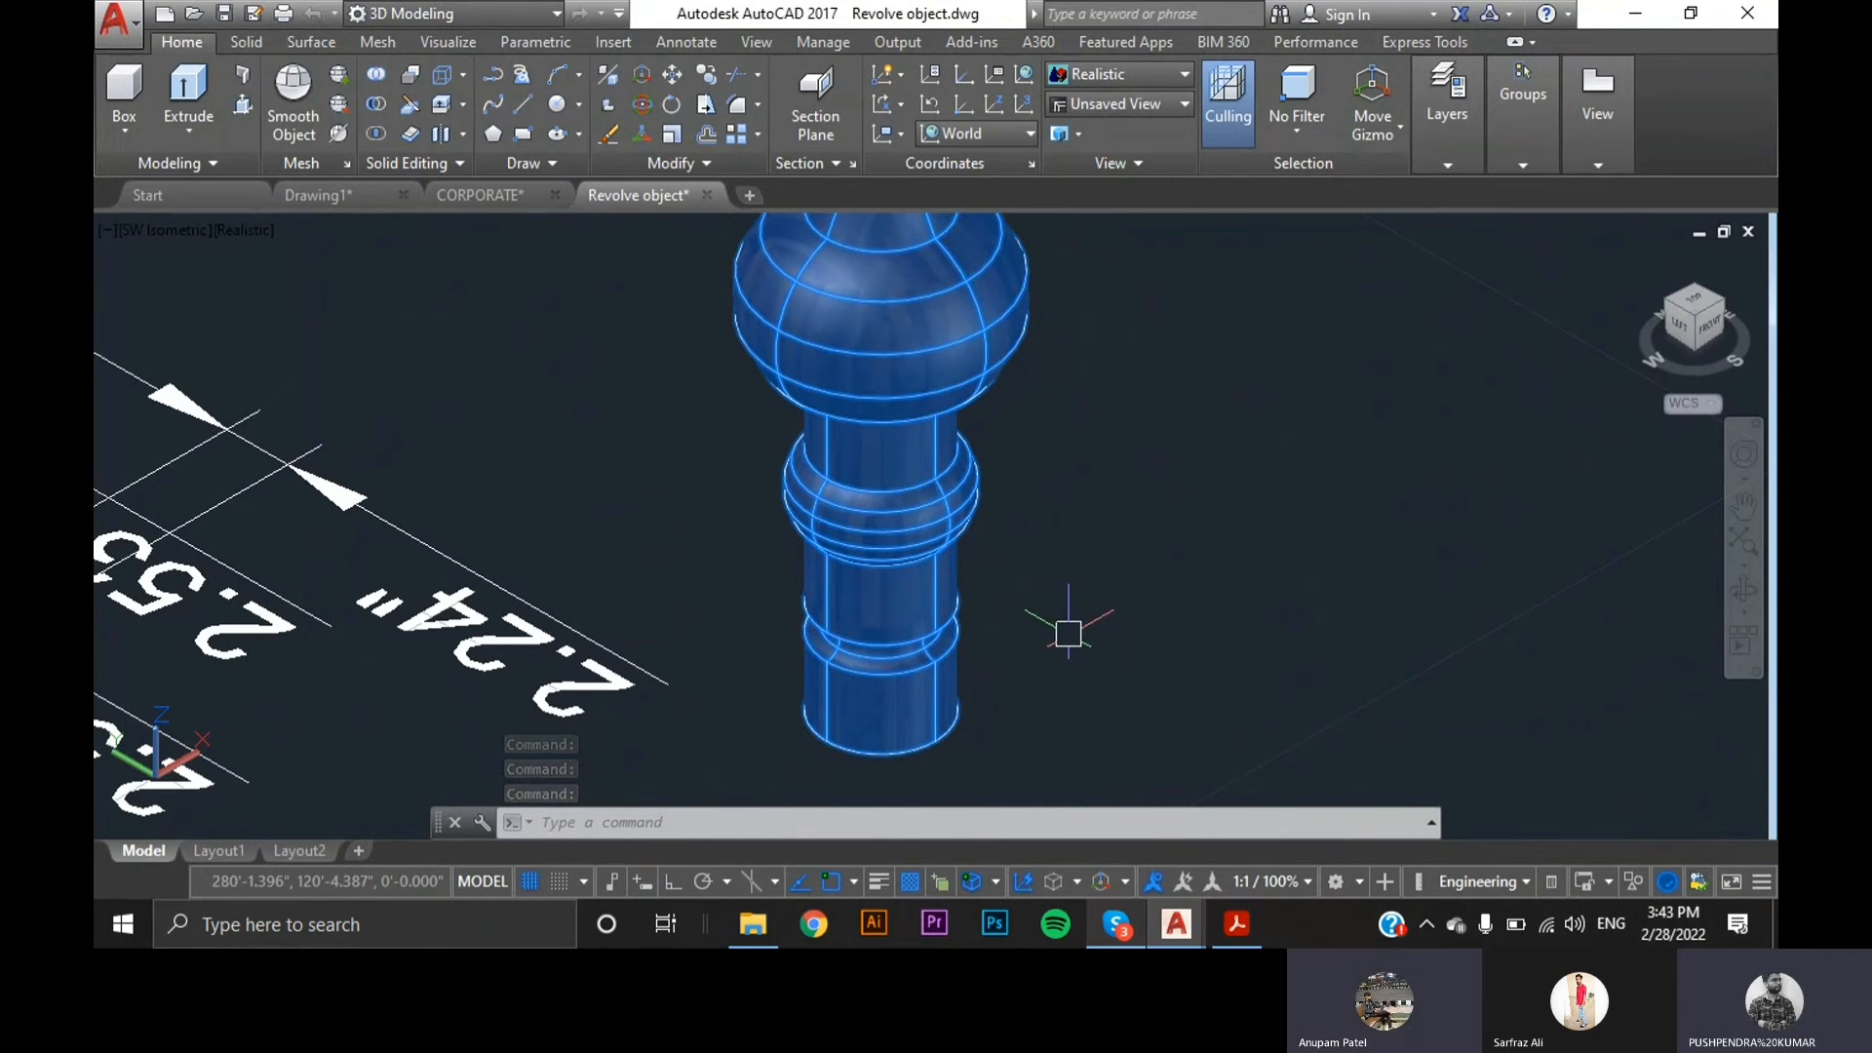
pyautogui.hotkey('ctrl', 'shift', 'c')
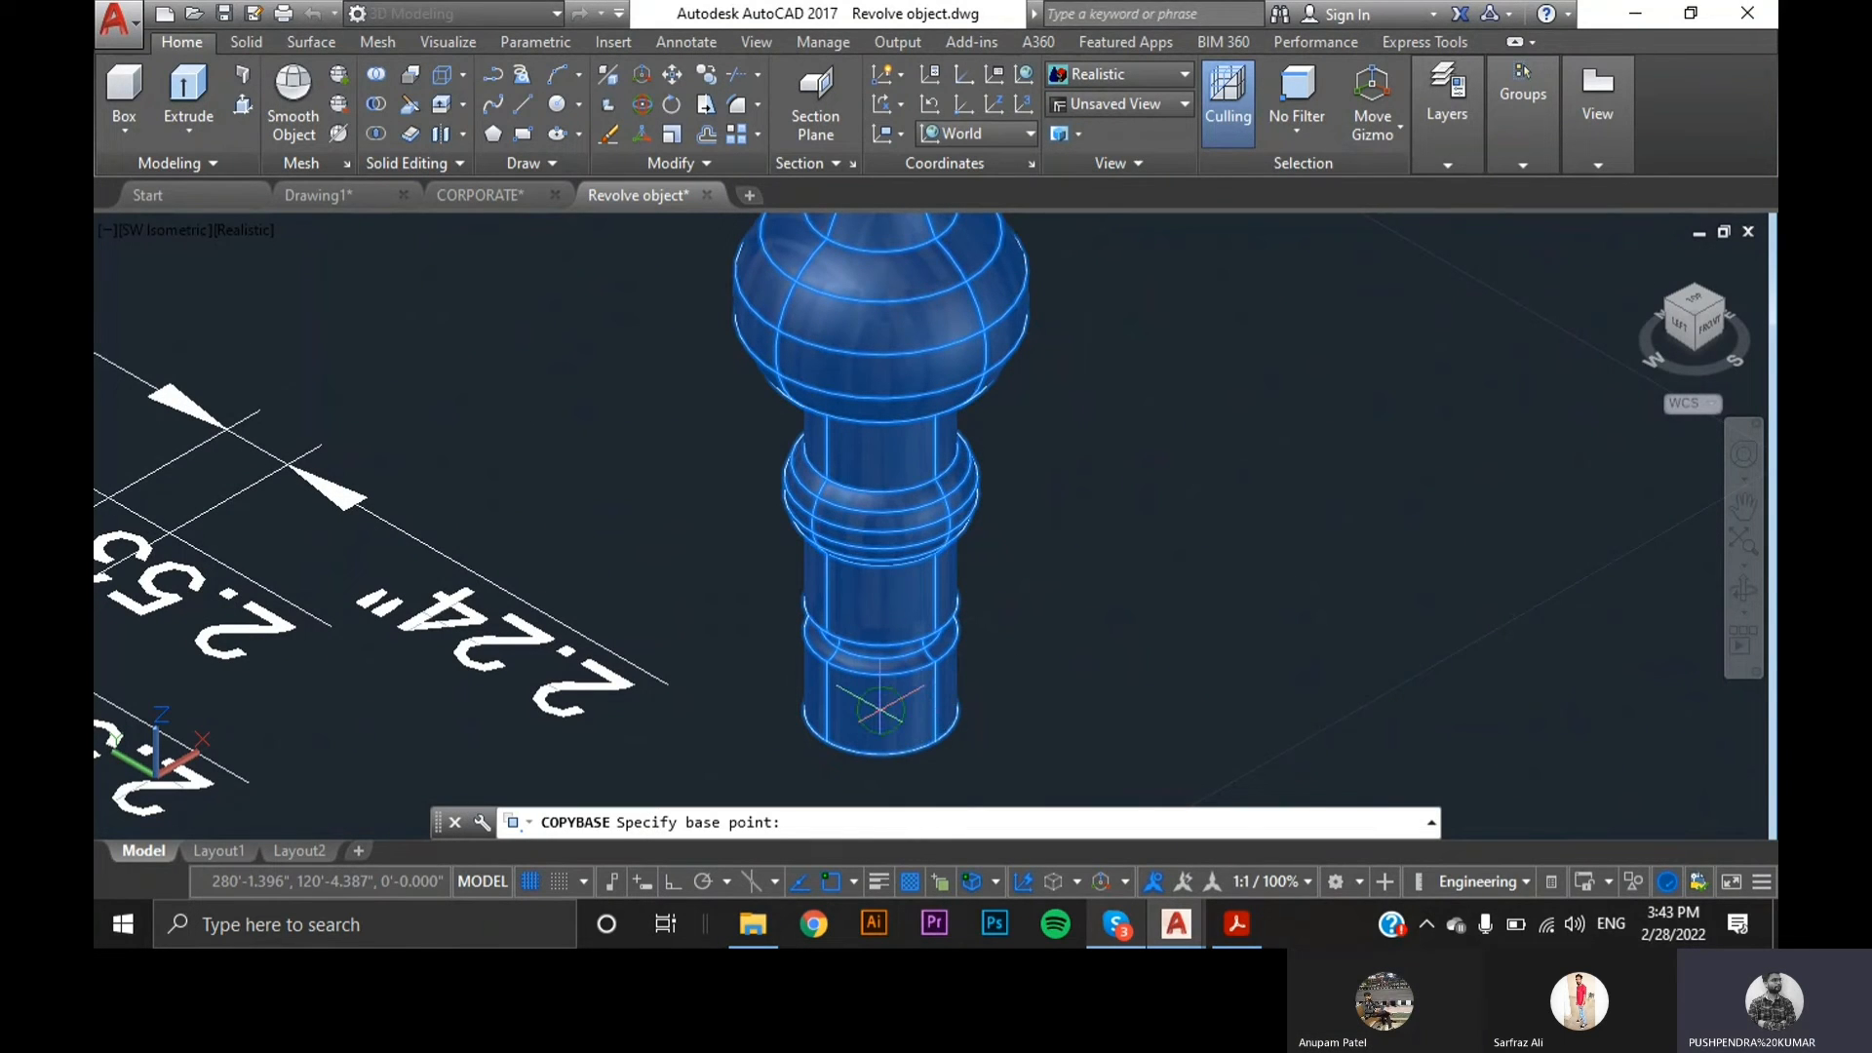
pyautogui.click(880, 709)
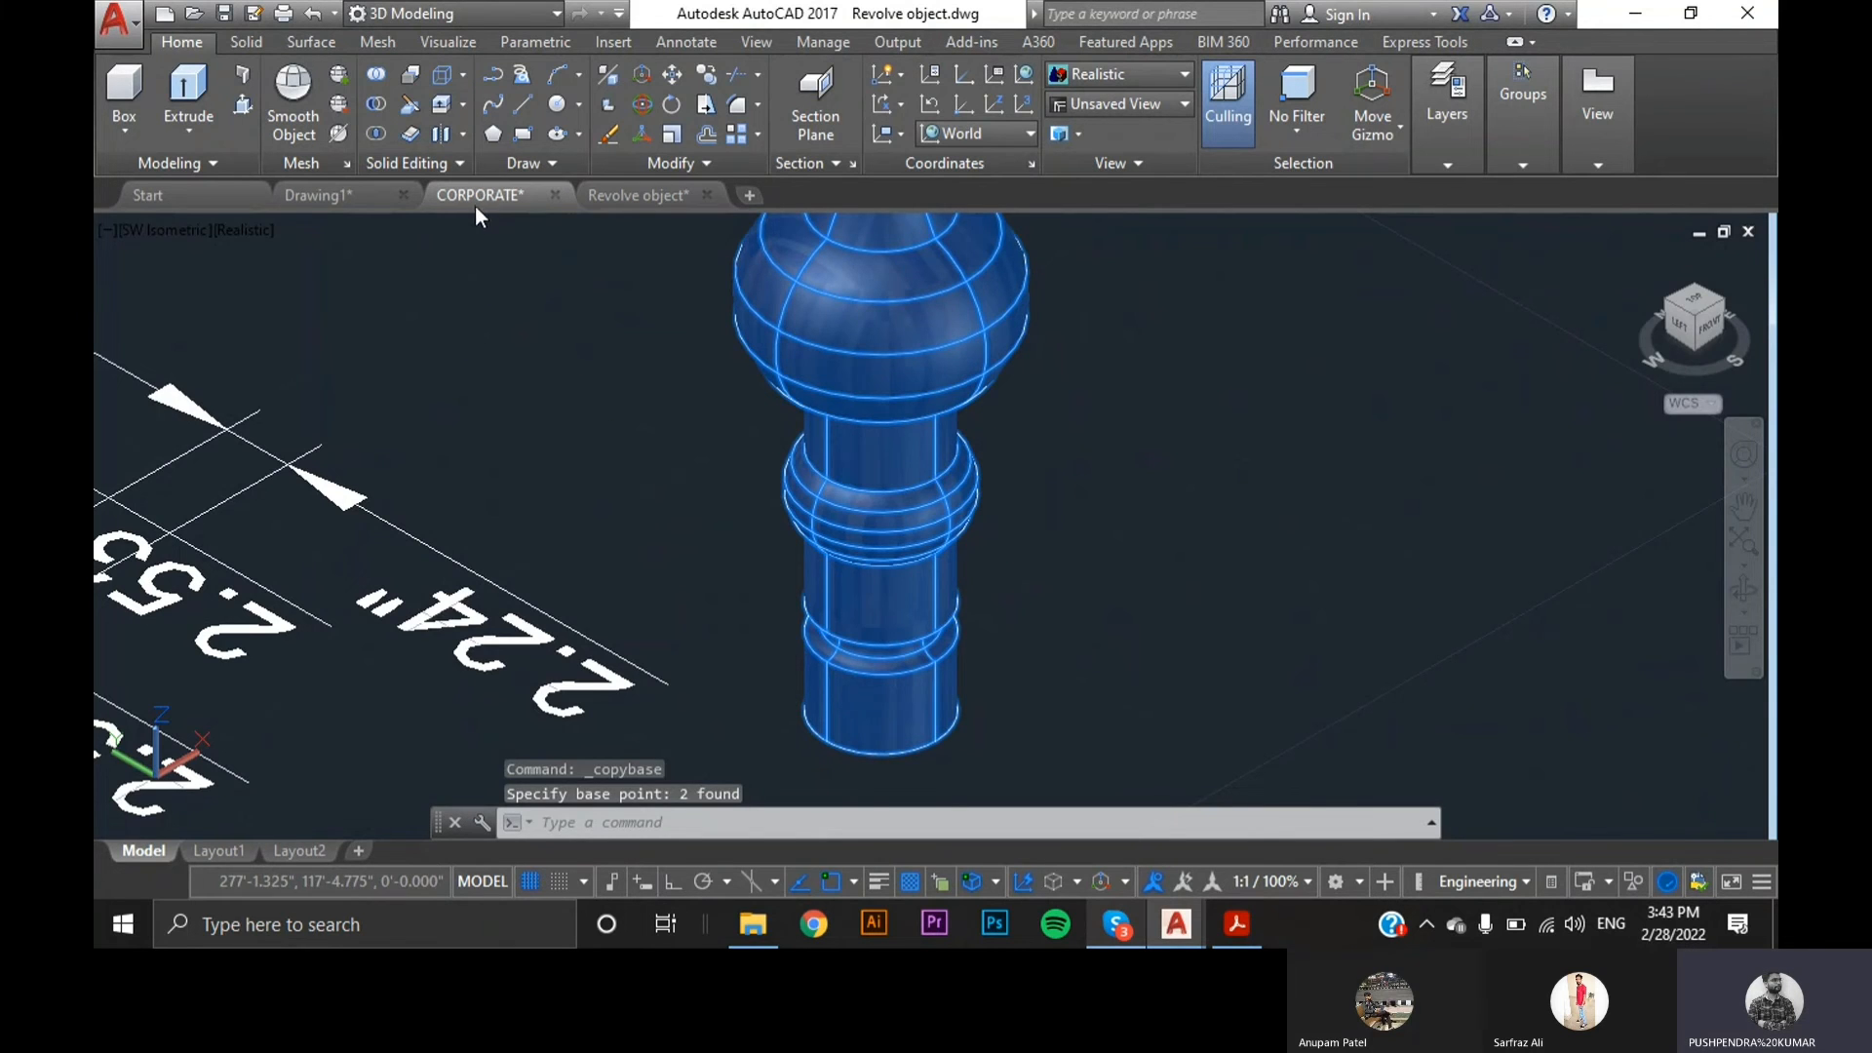
# - Paste the copied baluster into the CORPORATE drawing, on the floor plan beside the foot of the staircase
pyautogui.click(476, 207)
pyautogui.scroll(-6, 932, 523)
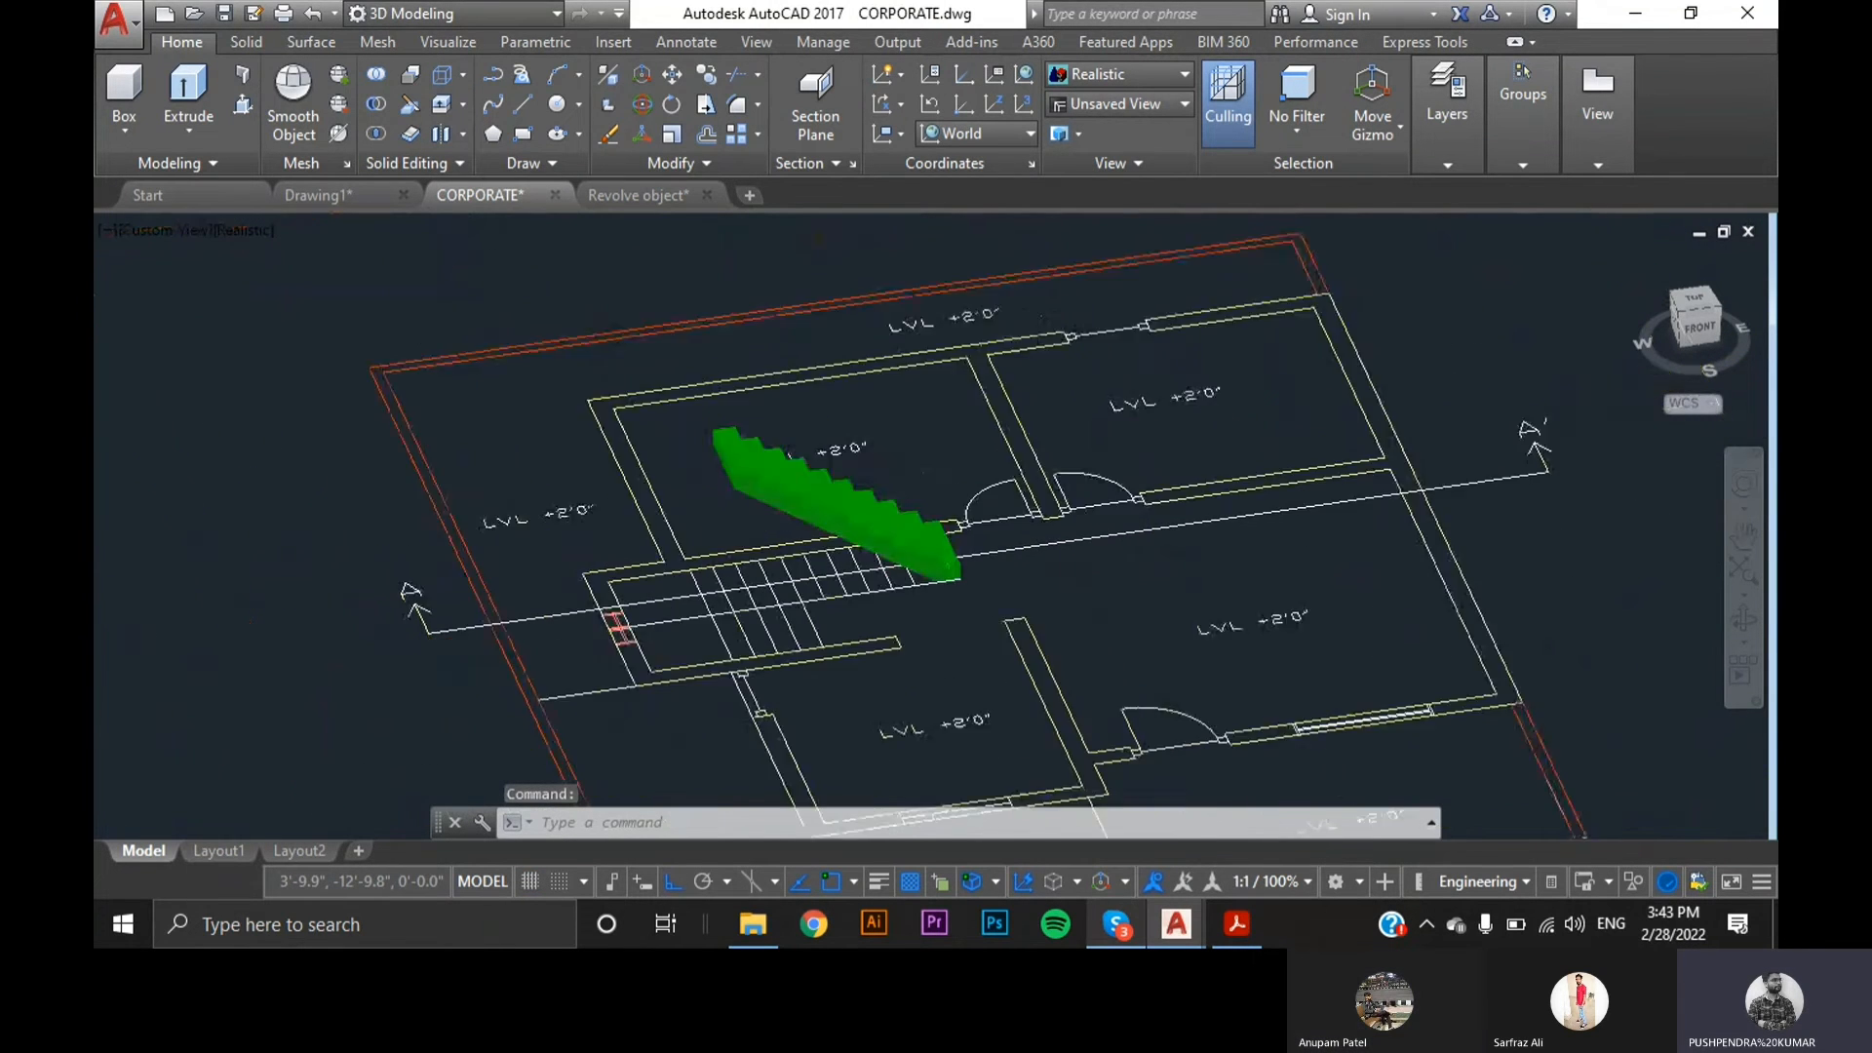
pyautogui.scroll(-2, 898, 582)
pyautogui.hotkey('ctrl', 'v')
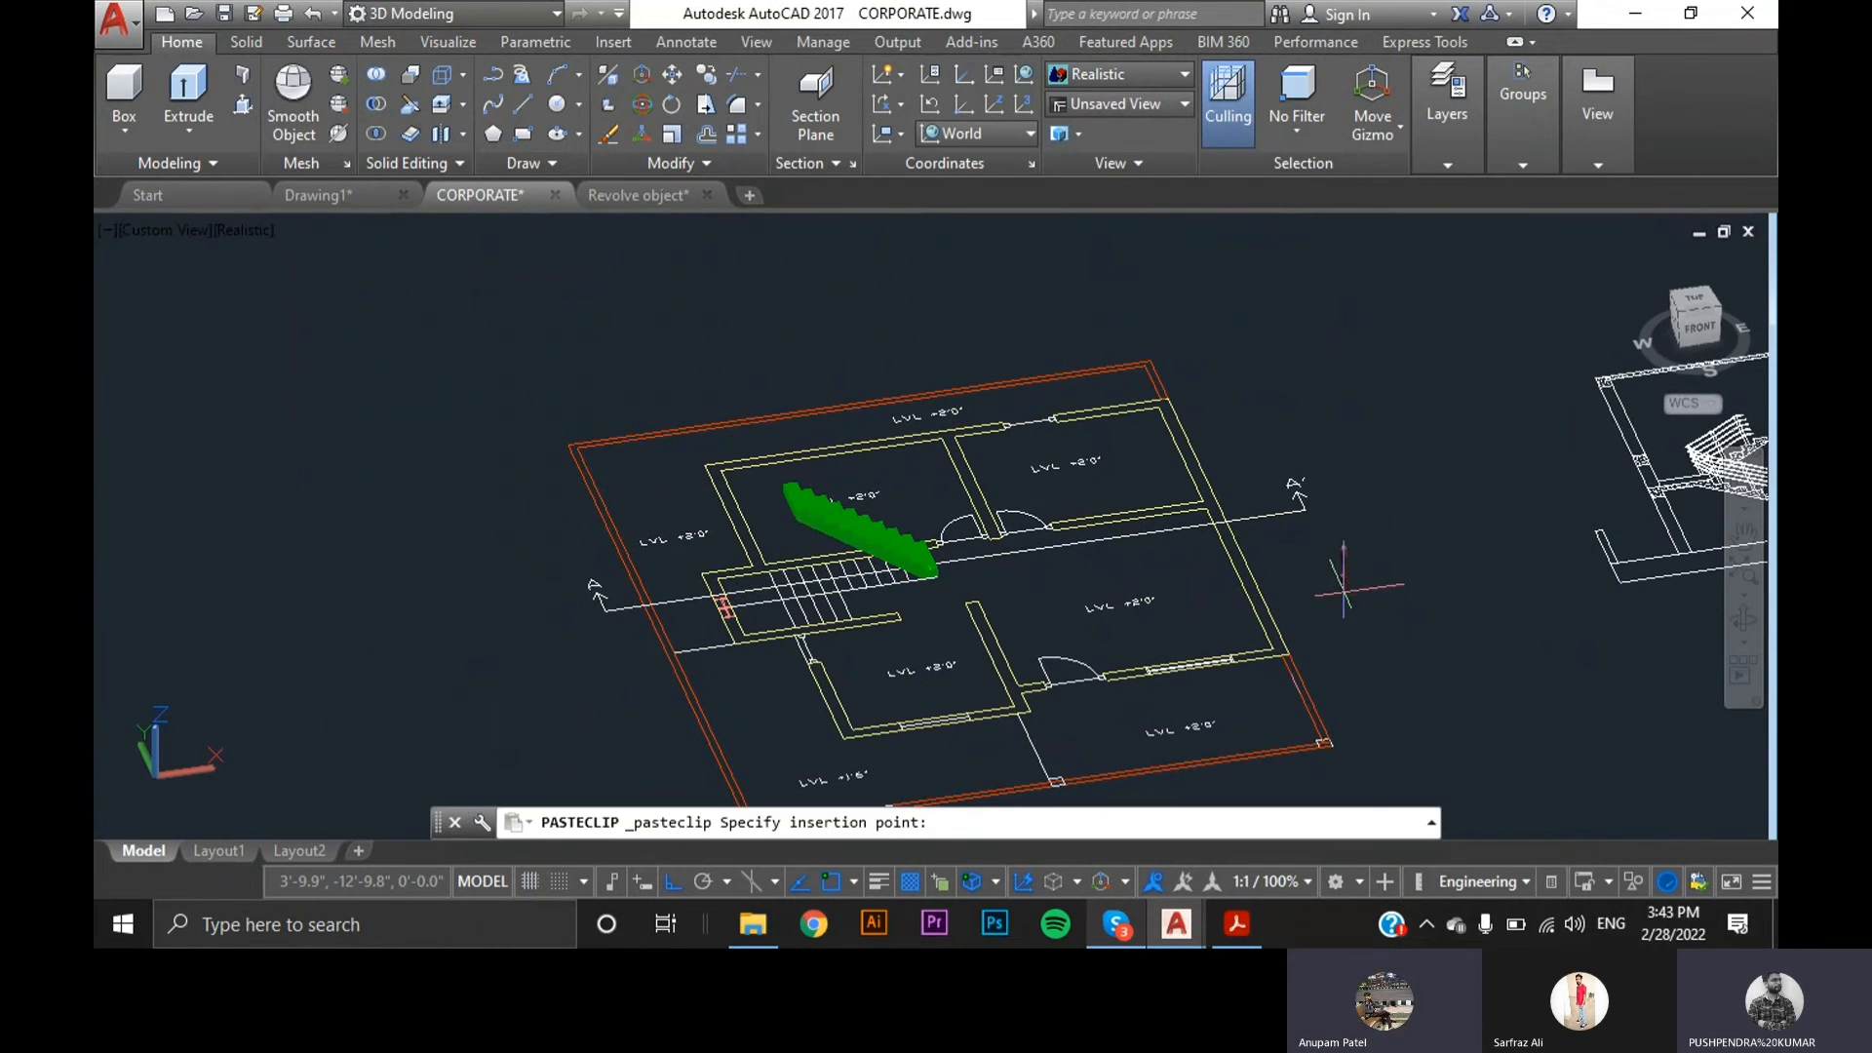
pyautogui.scroll(5, 938, 580)
pyautogui.scroll(2, 963, 590)
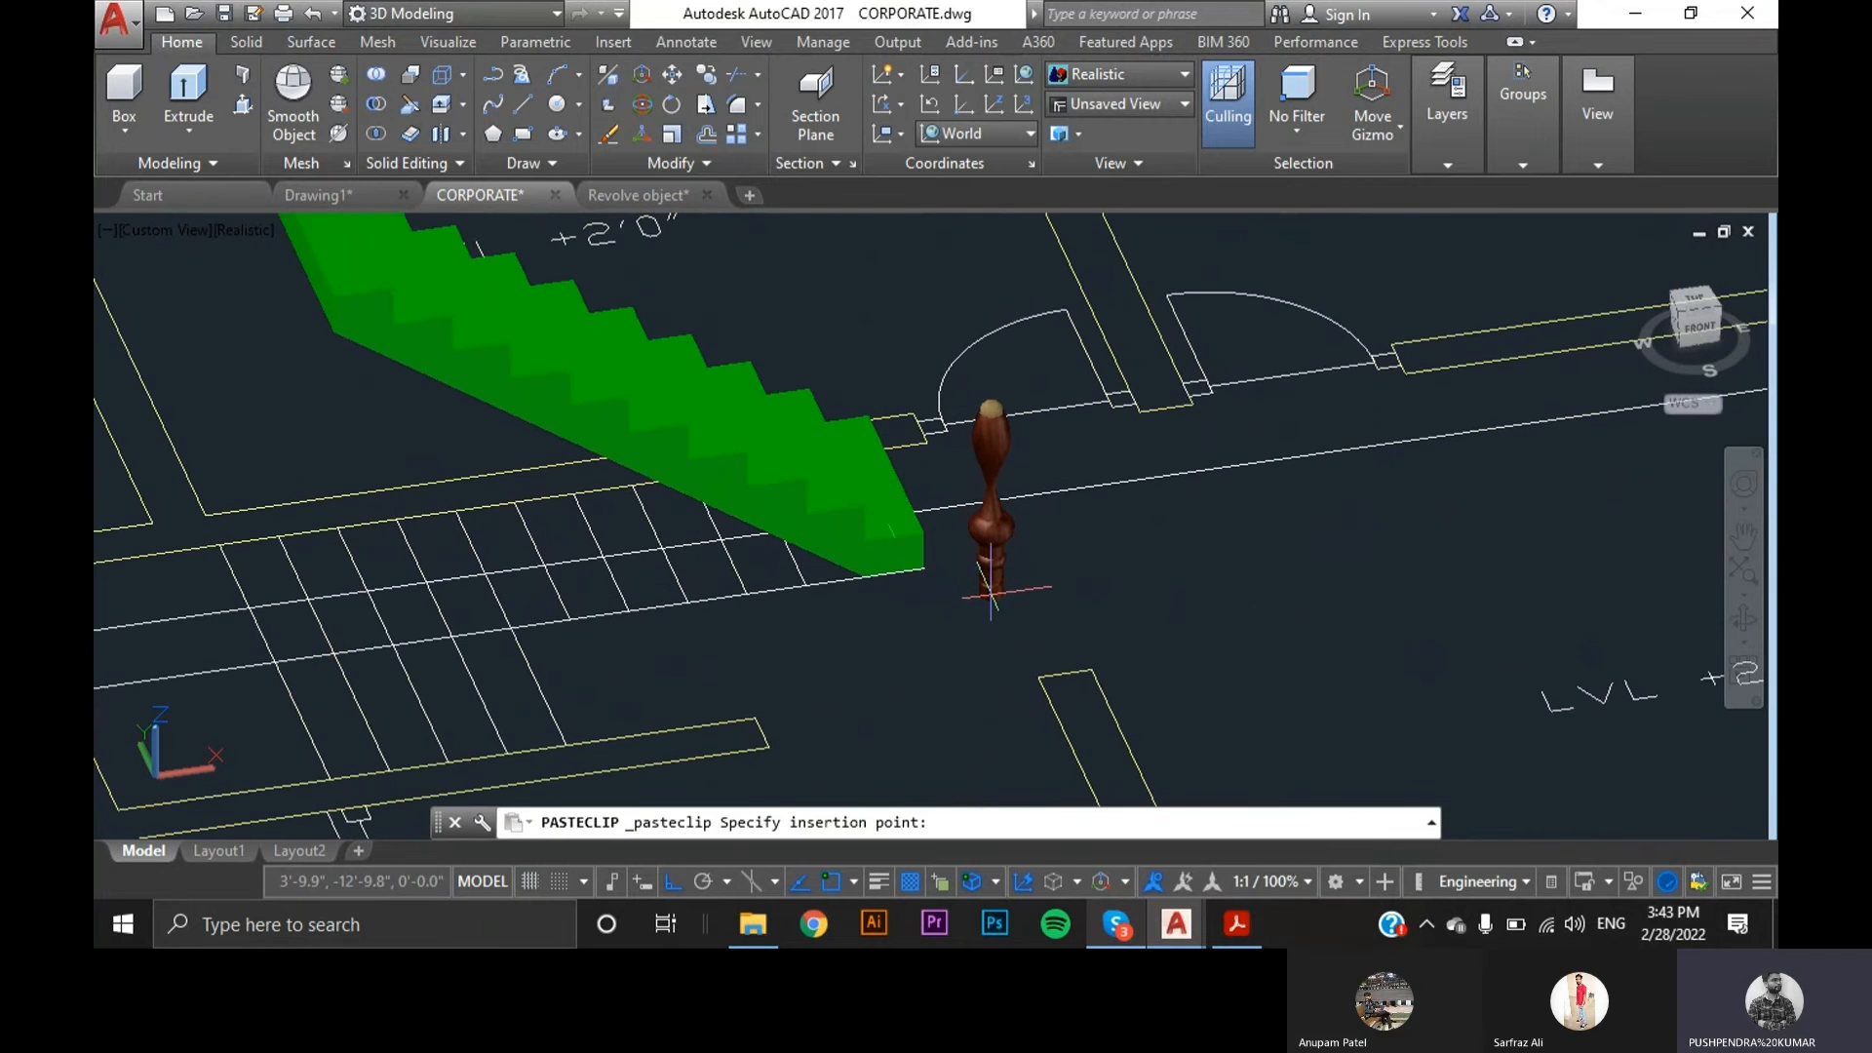
pyautogui.press('Escape')
pyautogui.scroll(4, 983, 494)
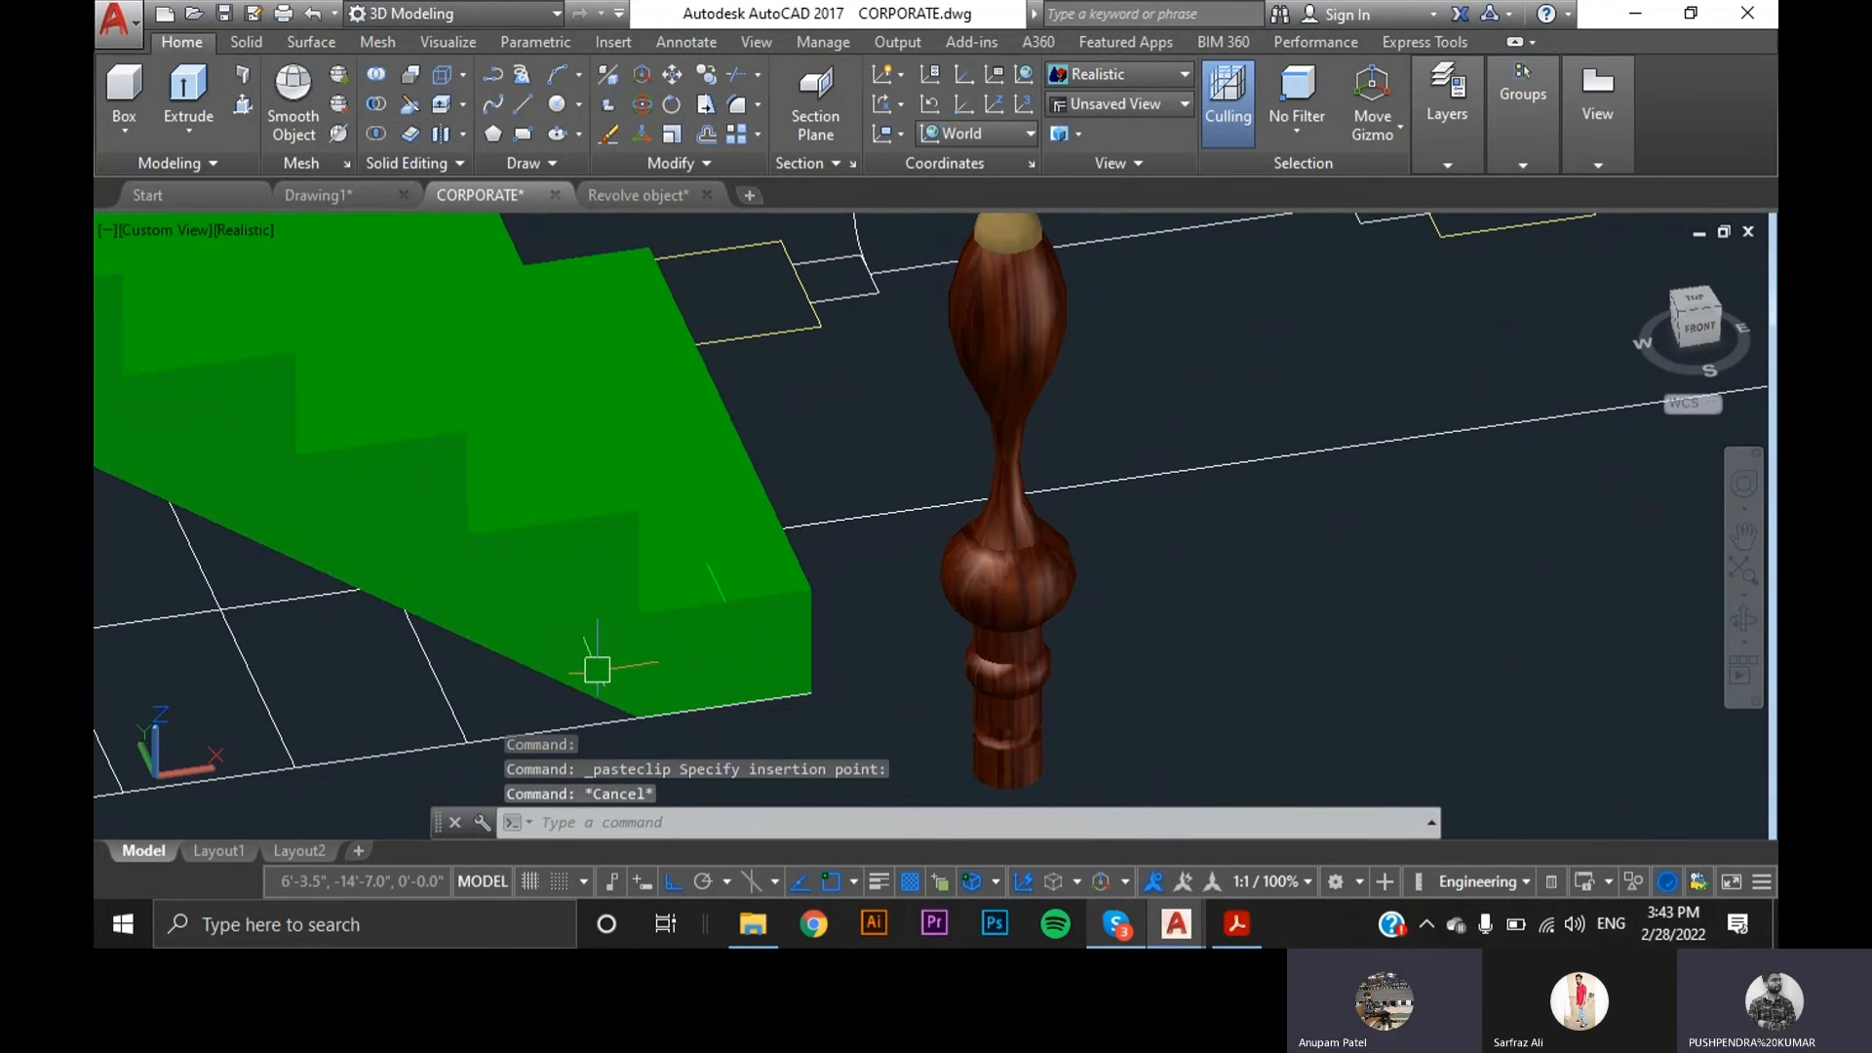
# - Change the staircase solid's colour to light grey from the AutoCAD Color Index
pyautogui.click(506, 580)
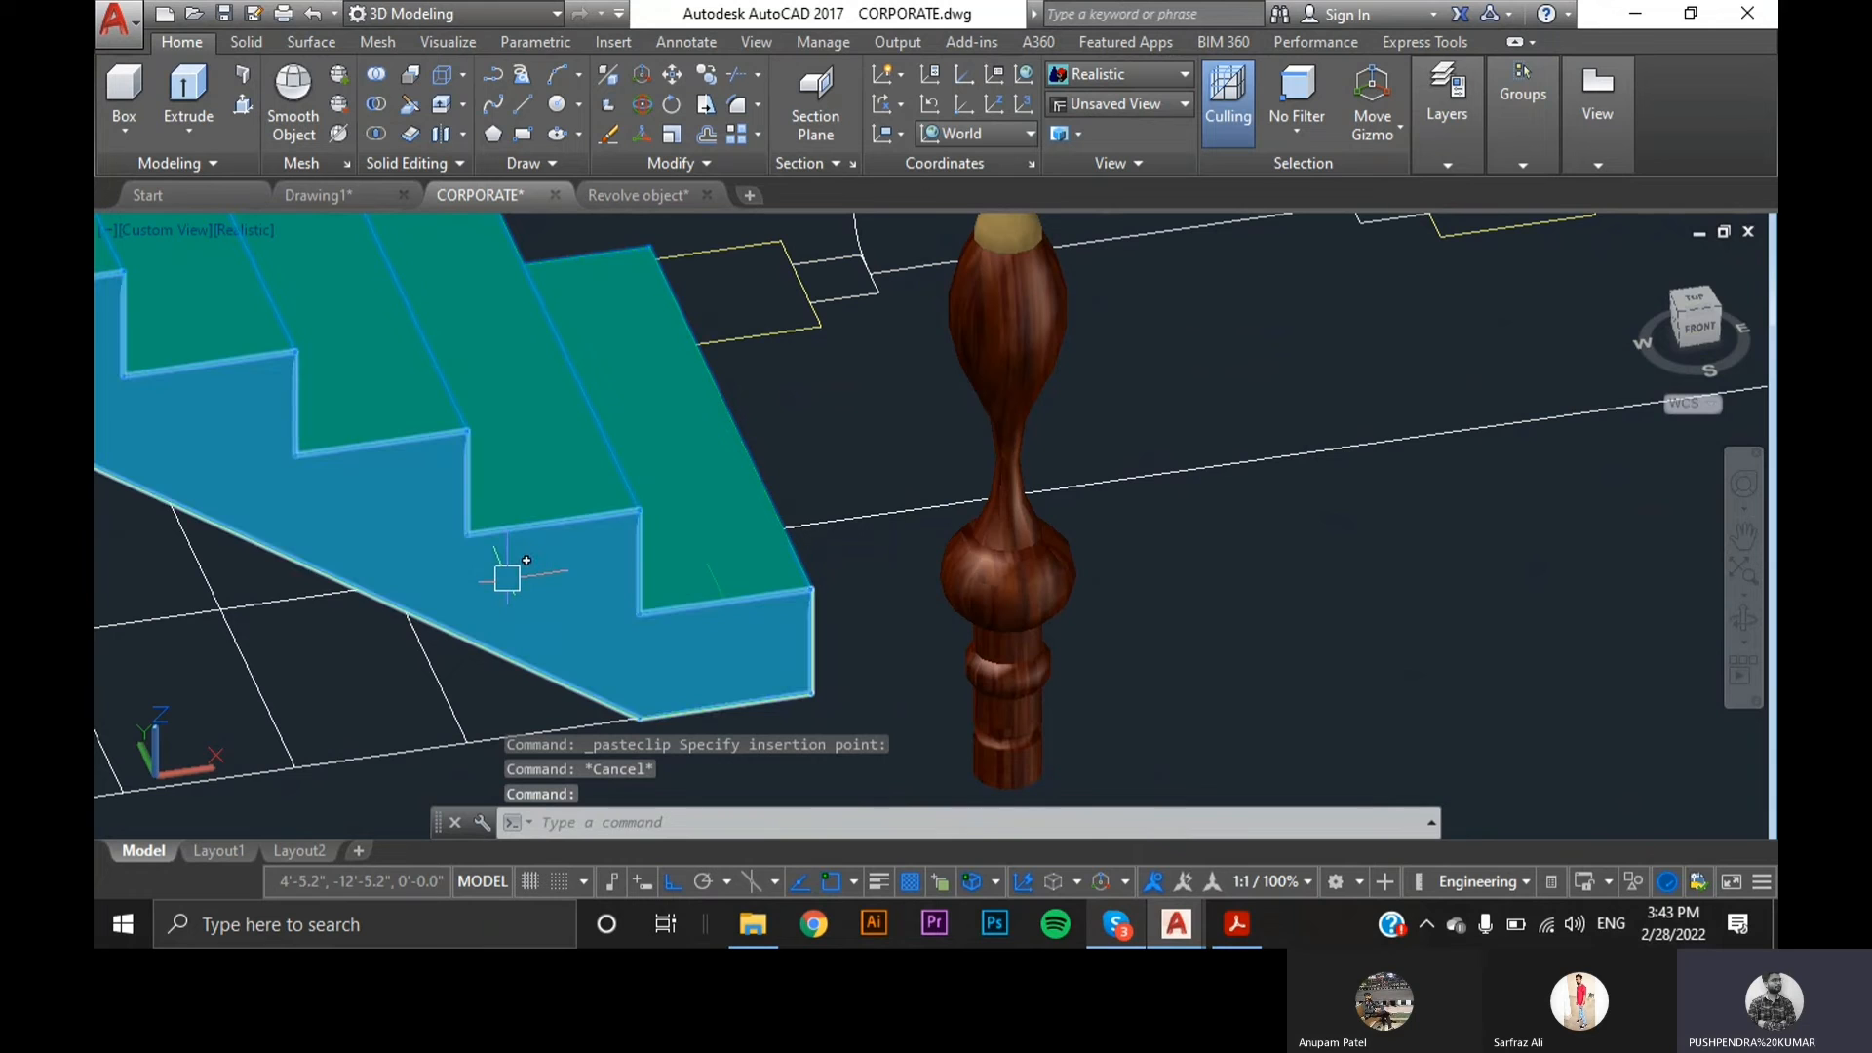
pyautogui.hotkey('ctrl', '1')
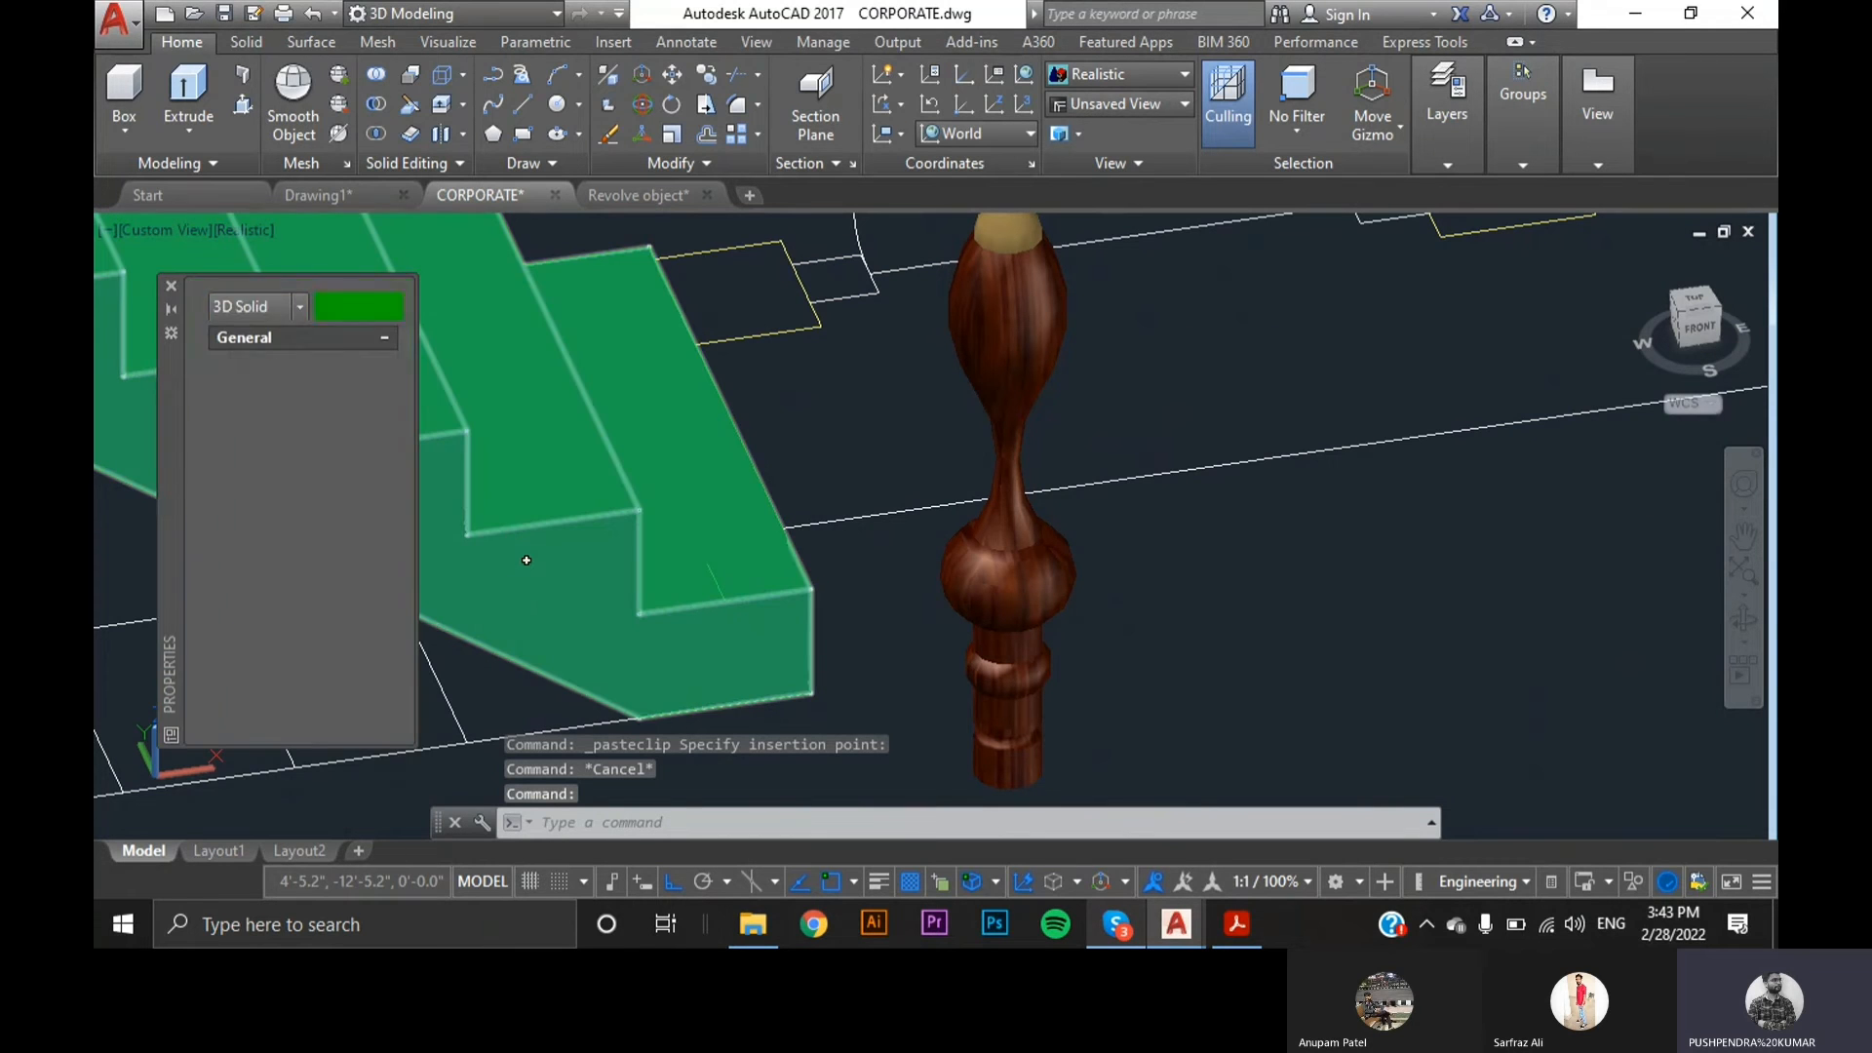
pyautogui.click(335, 363)
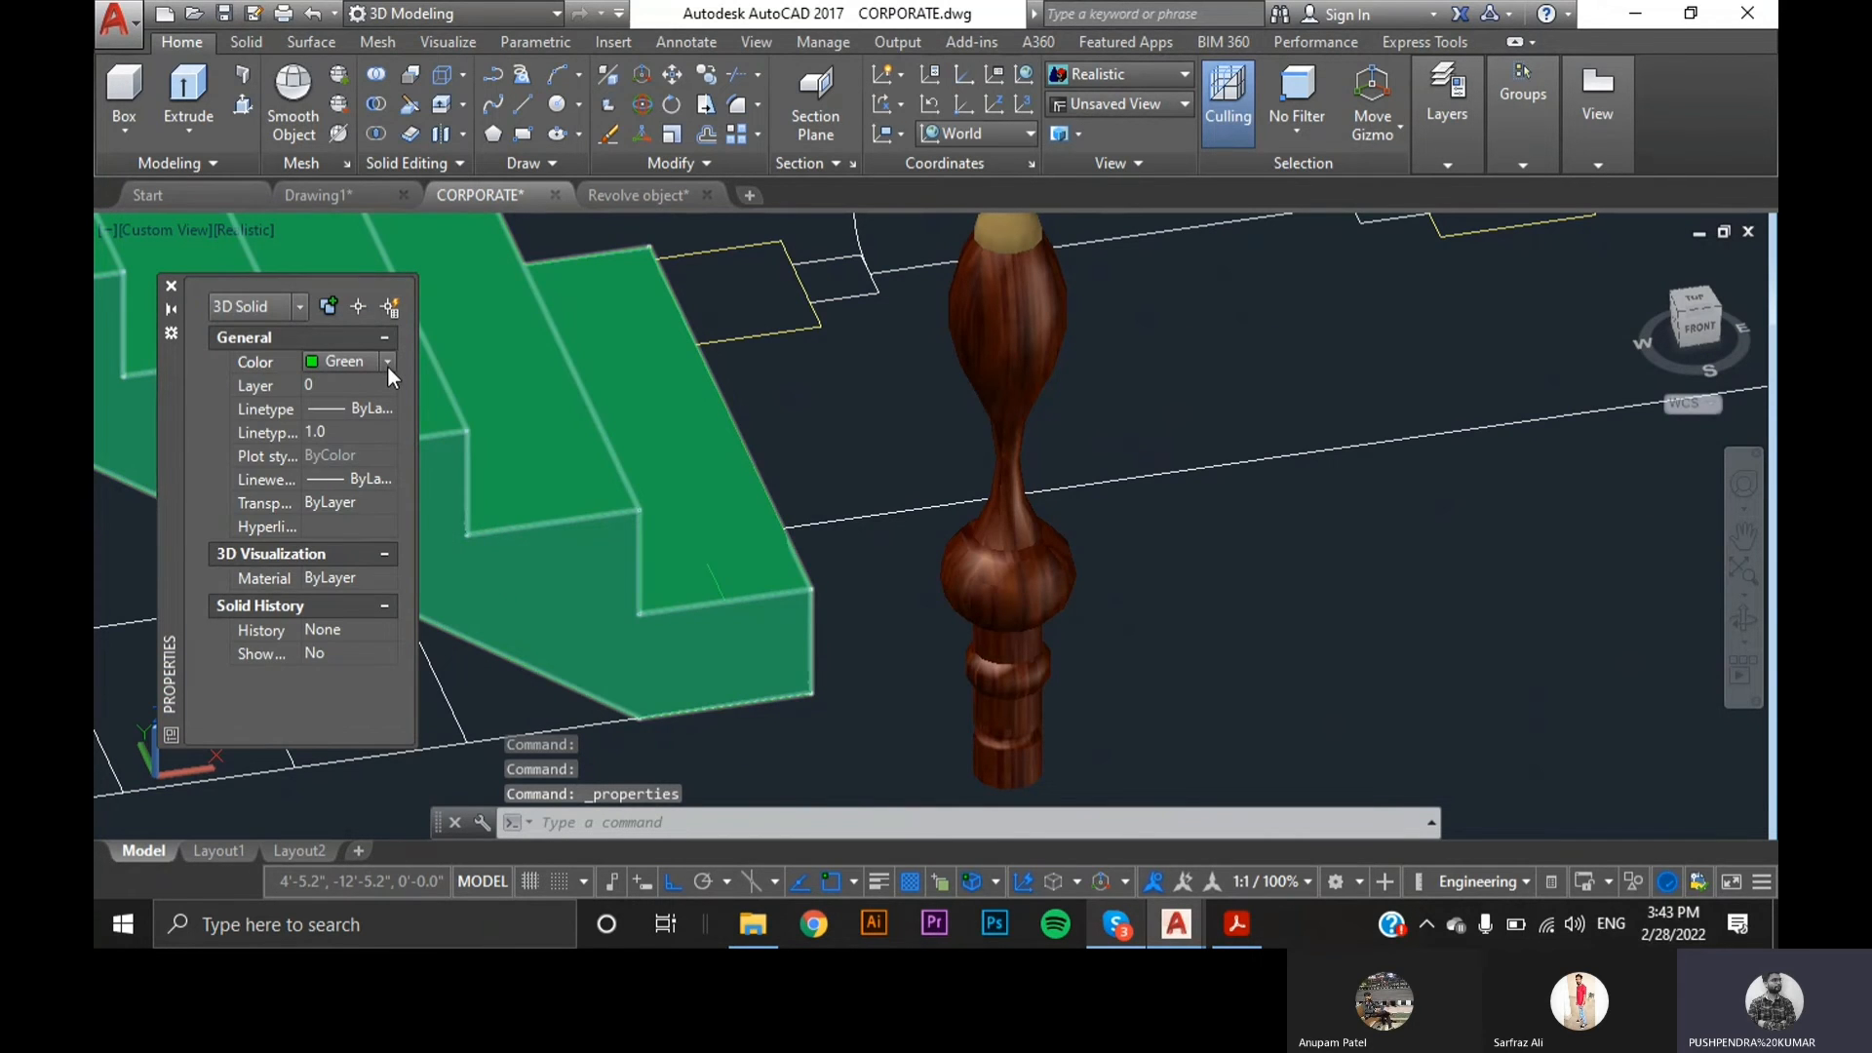
pyautogui.click(388, 362)
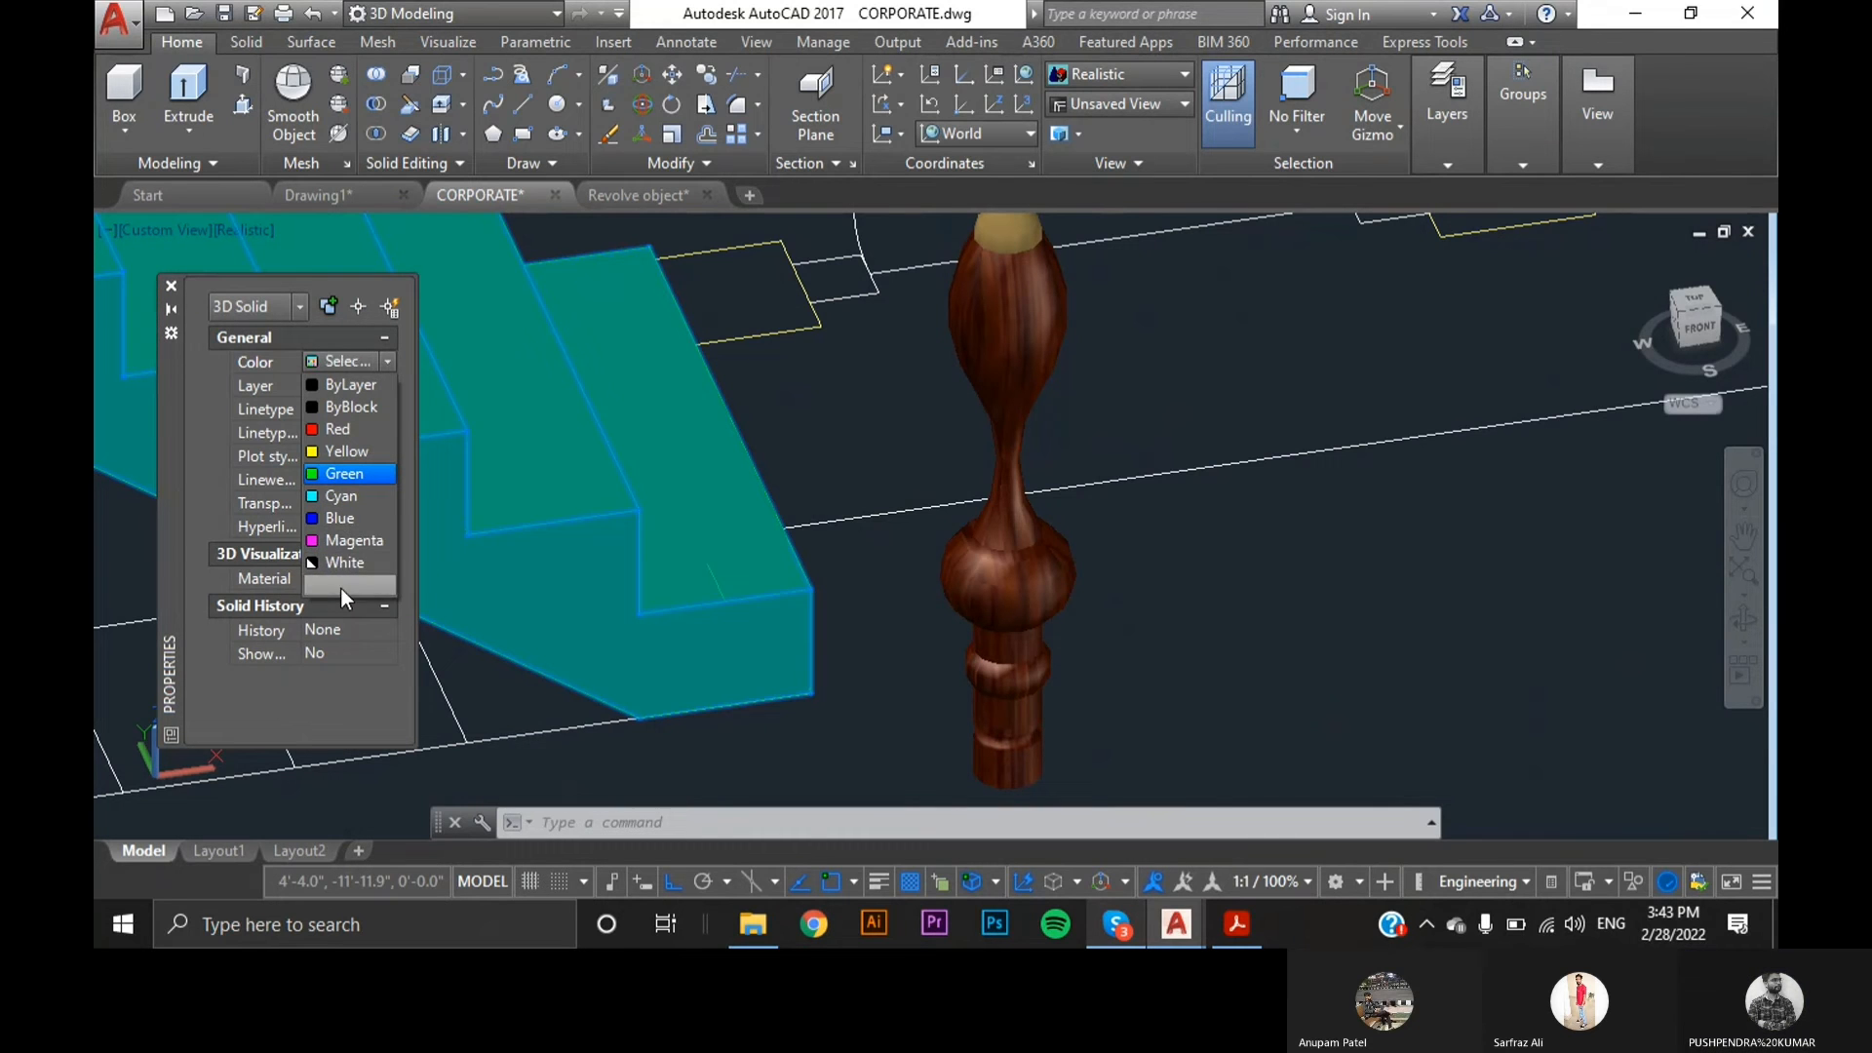
pyautogui.click(341, 586)
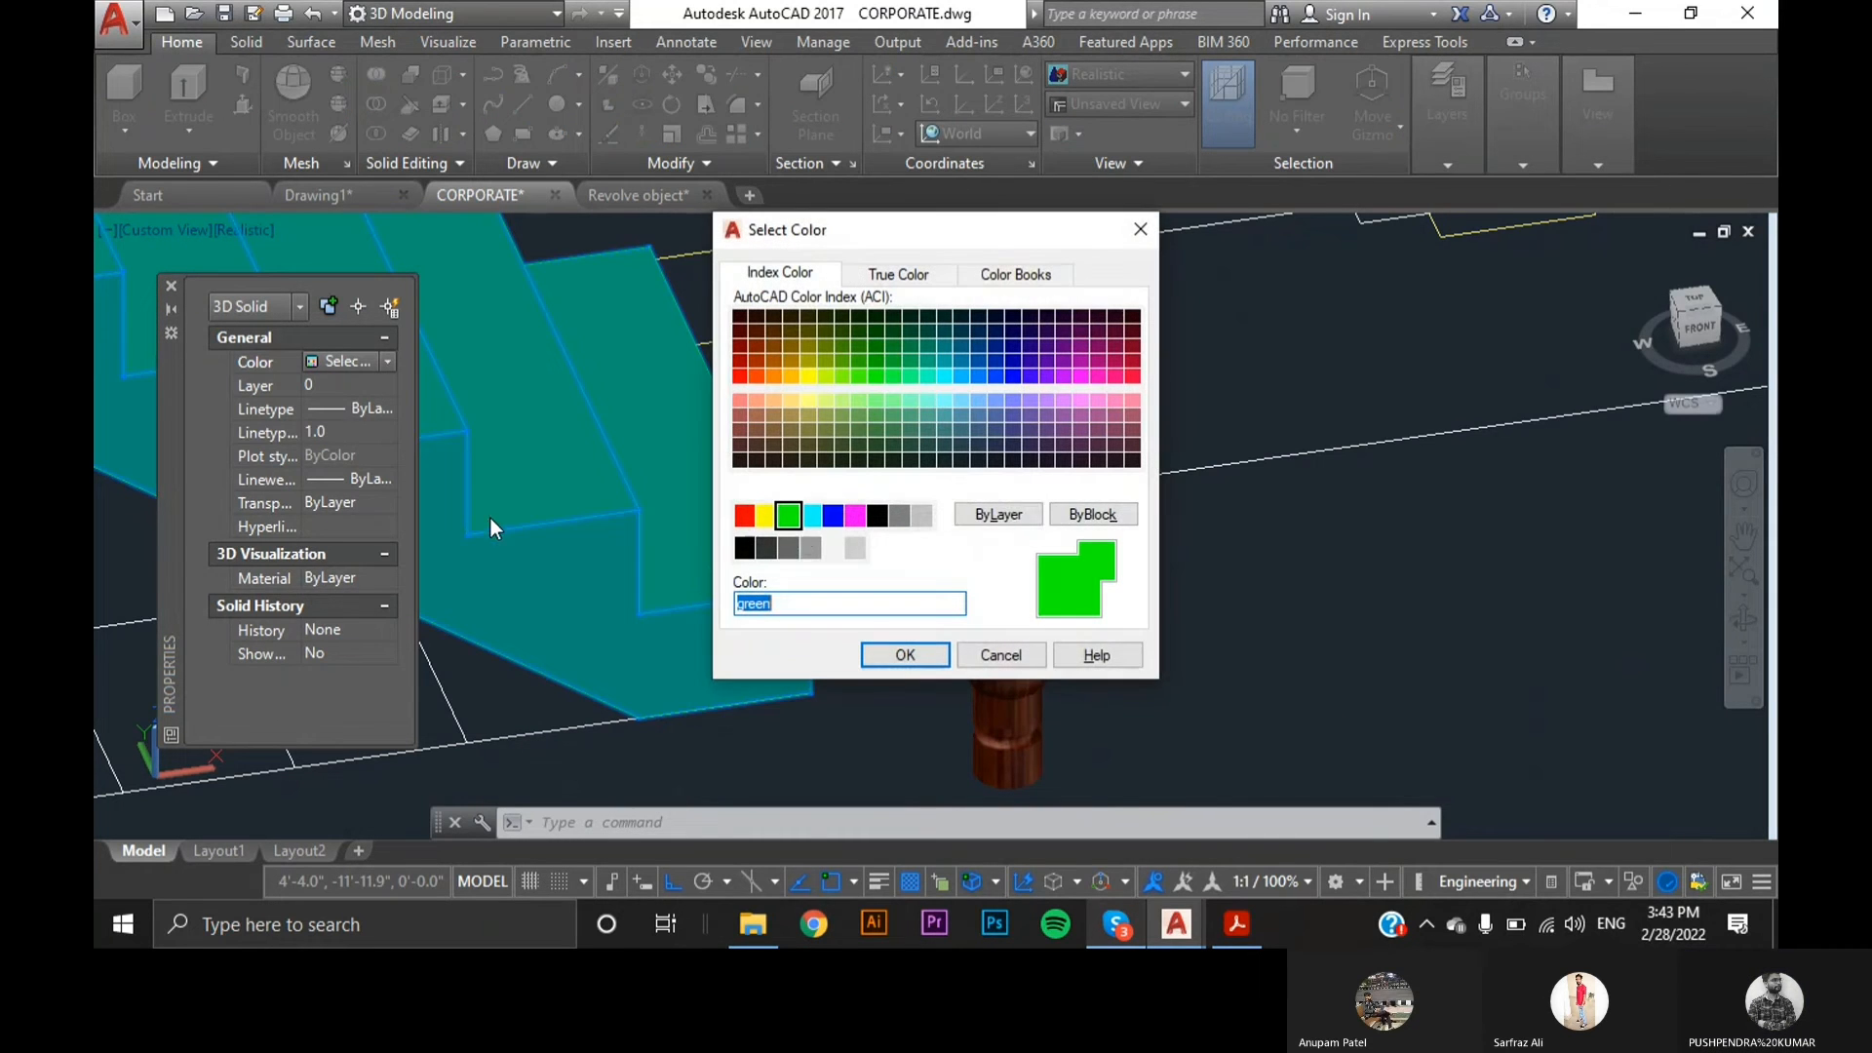
pyautogui.click(856, 548)
pyautogui.click(905, 655)
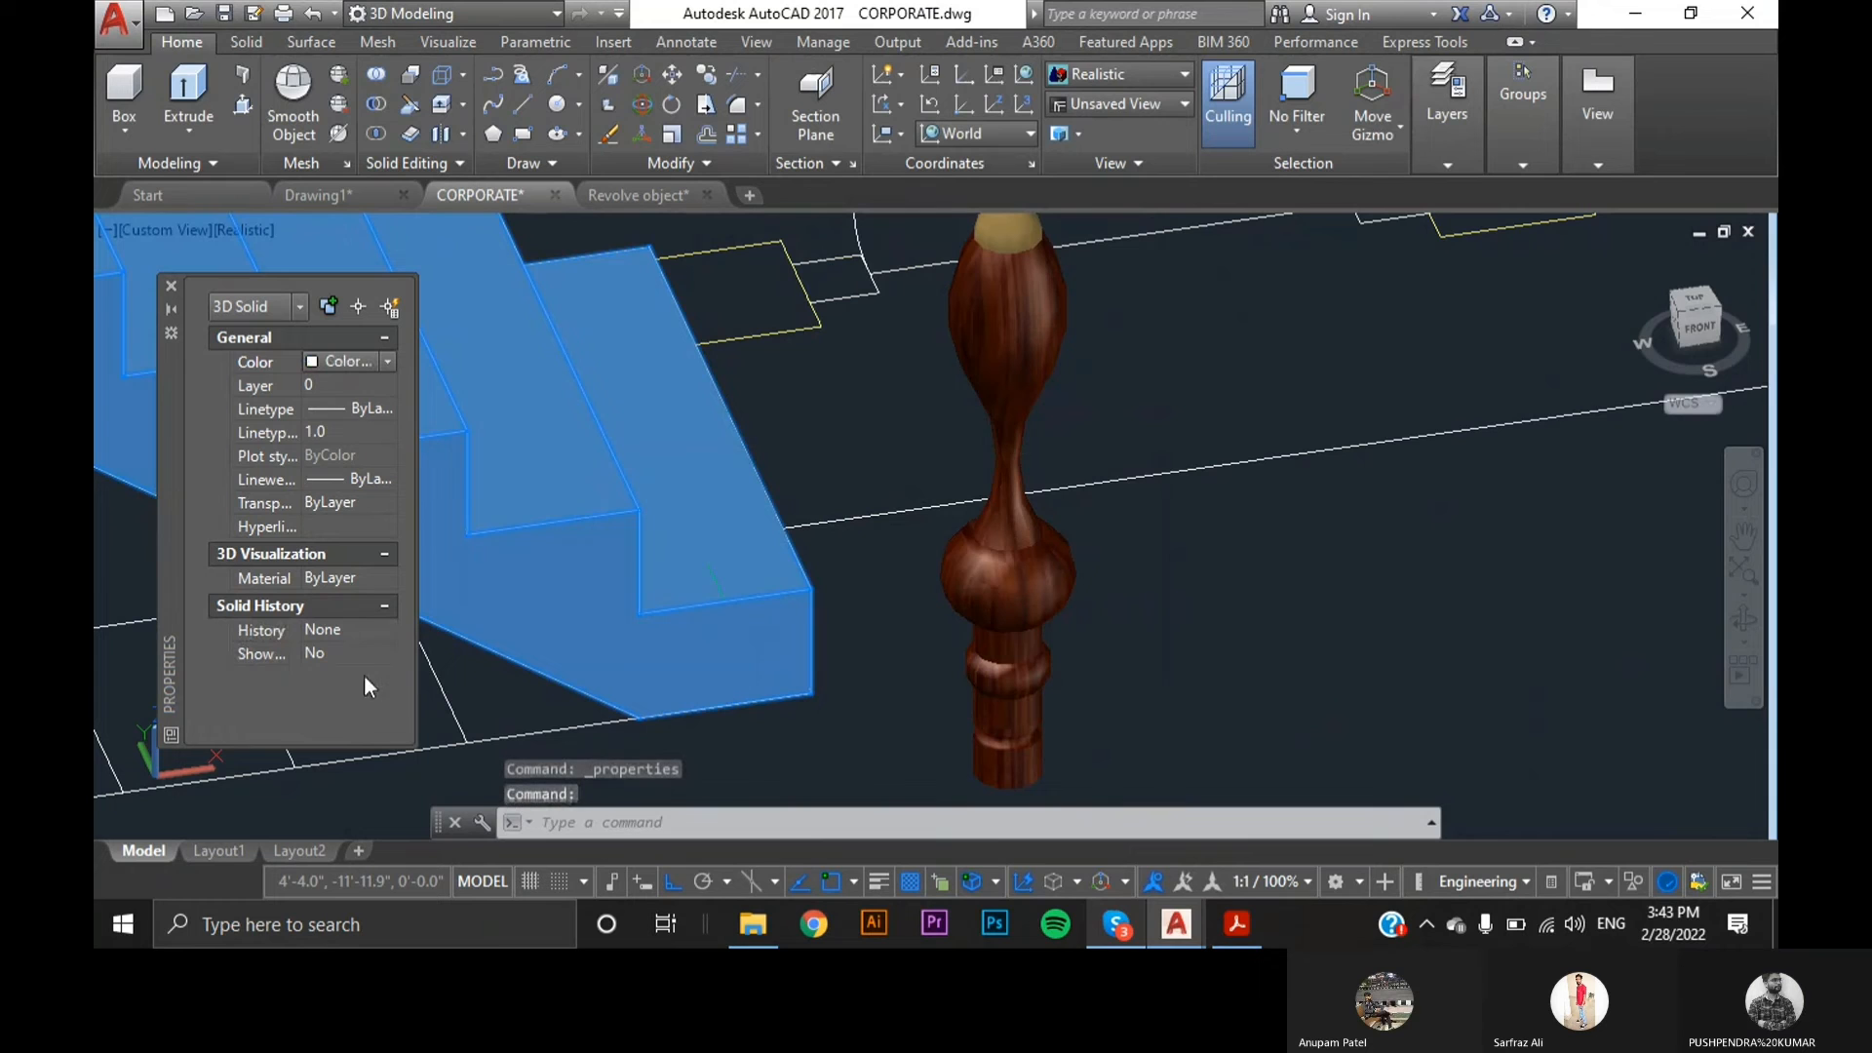
pyautogui.click(171, 287)
pyautogui.press('Escape')
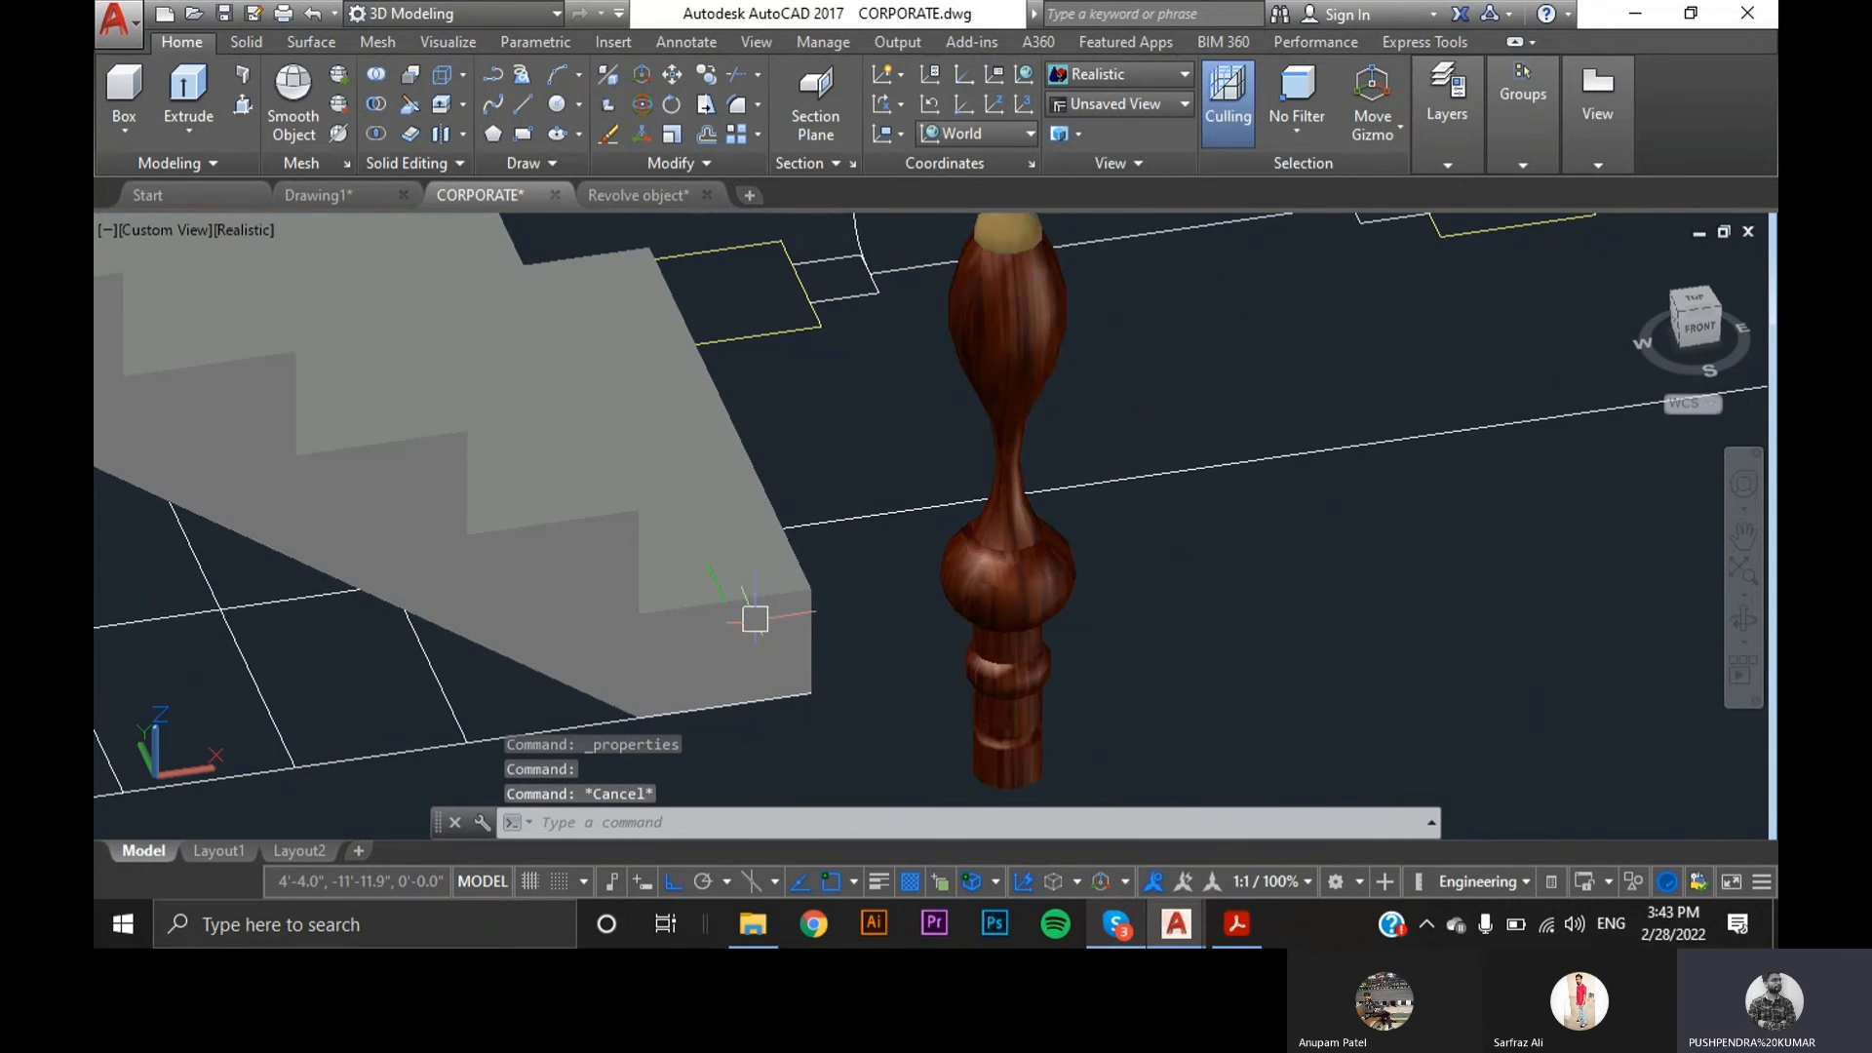
# - Select the whole pasted baluster, including its cap, and check its properties
pyautogui.scroll(3, 754, 619)
pyautogui.scroll(-3, 685, 513)
pyautogui.keyDown('shift'); pyautogui.moveTo(761, 590); pyautogui.dragTo(950, 618, button='middle'); pyautogui.keyUp('shift')
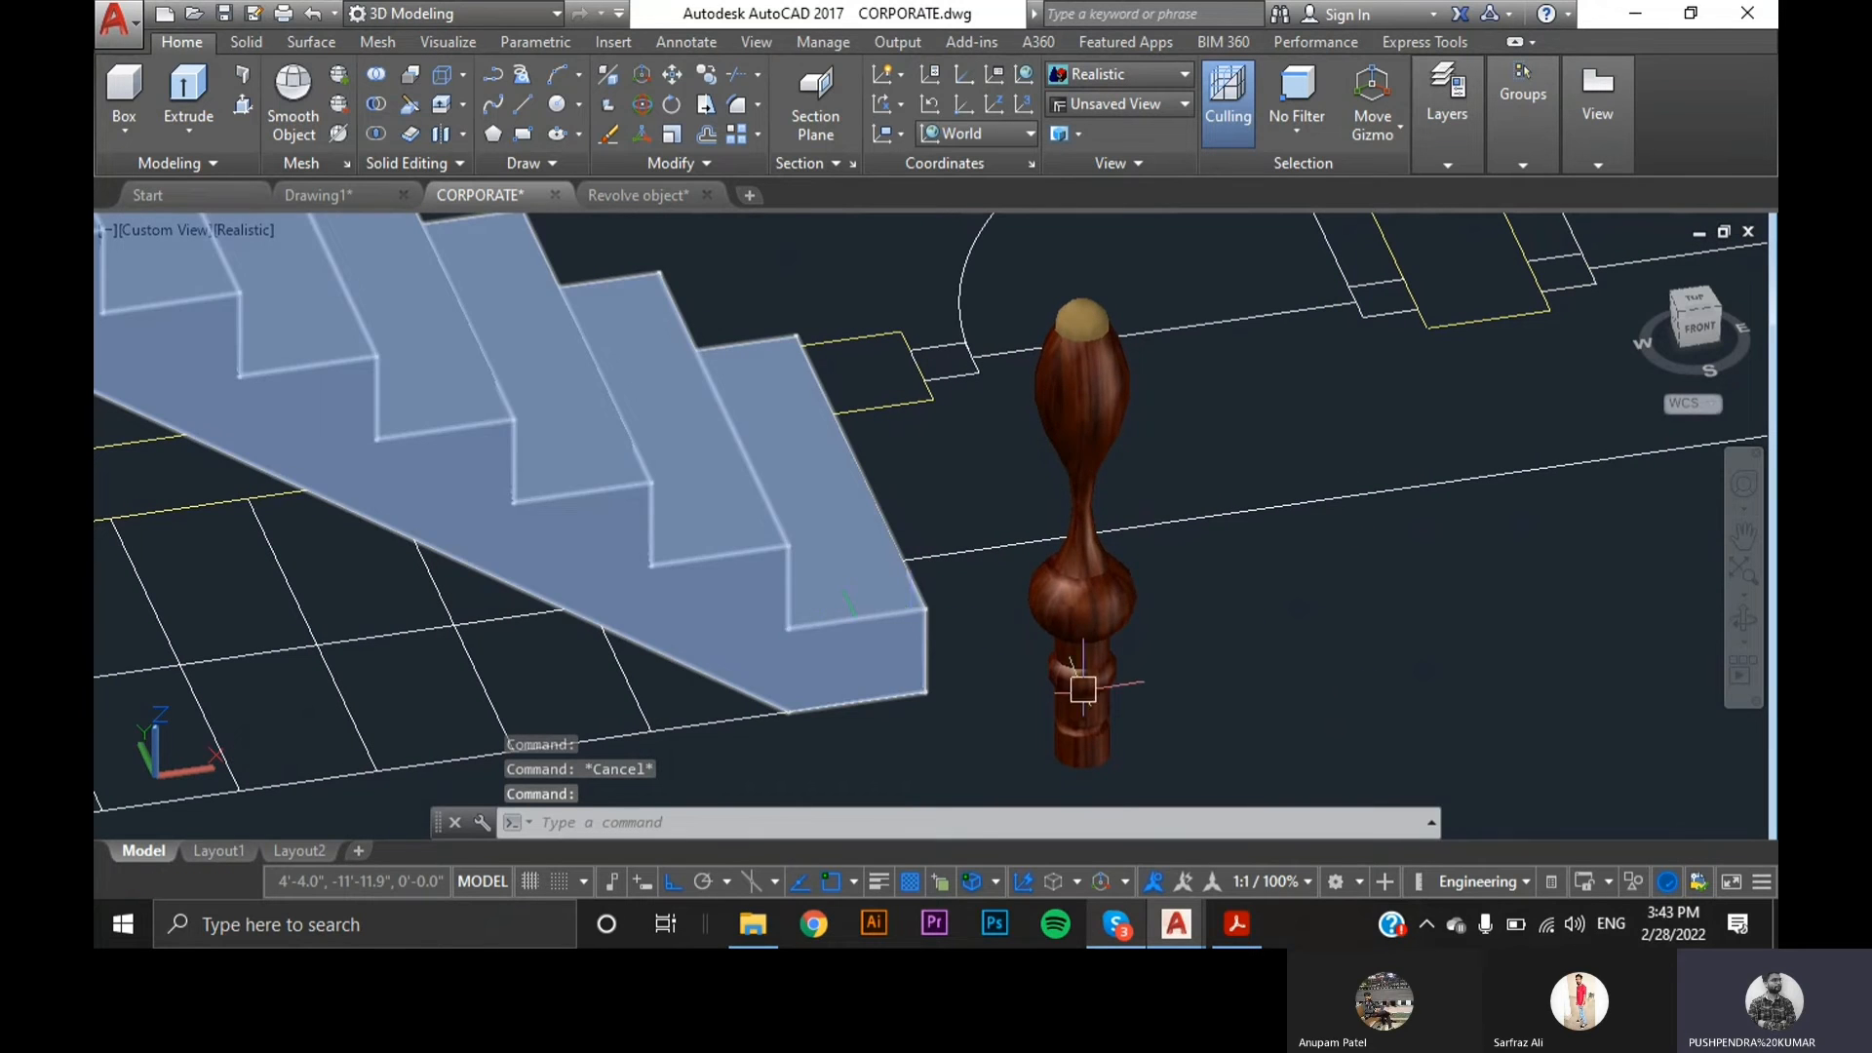
pyautogui.click(1183, 718)
pyautogui.click(1072, 543)
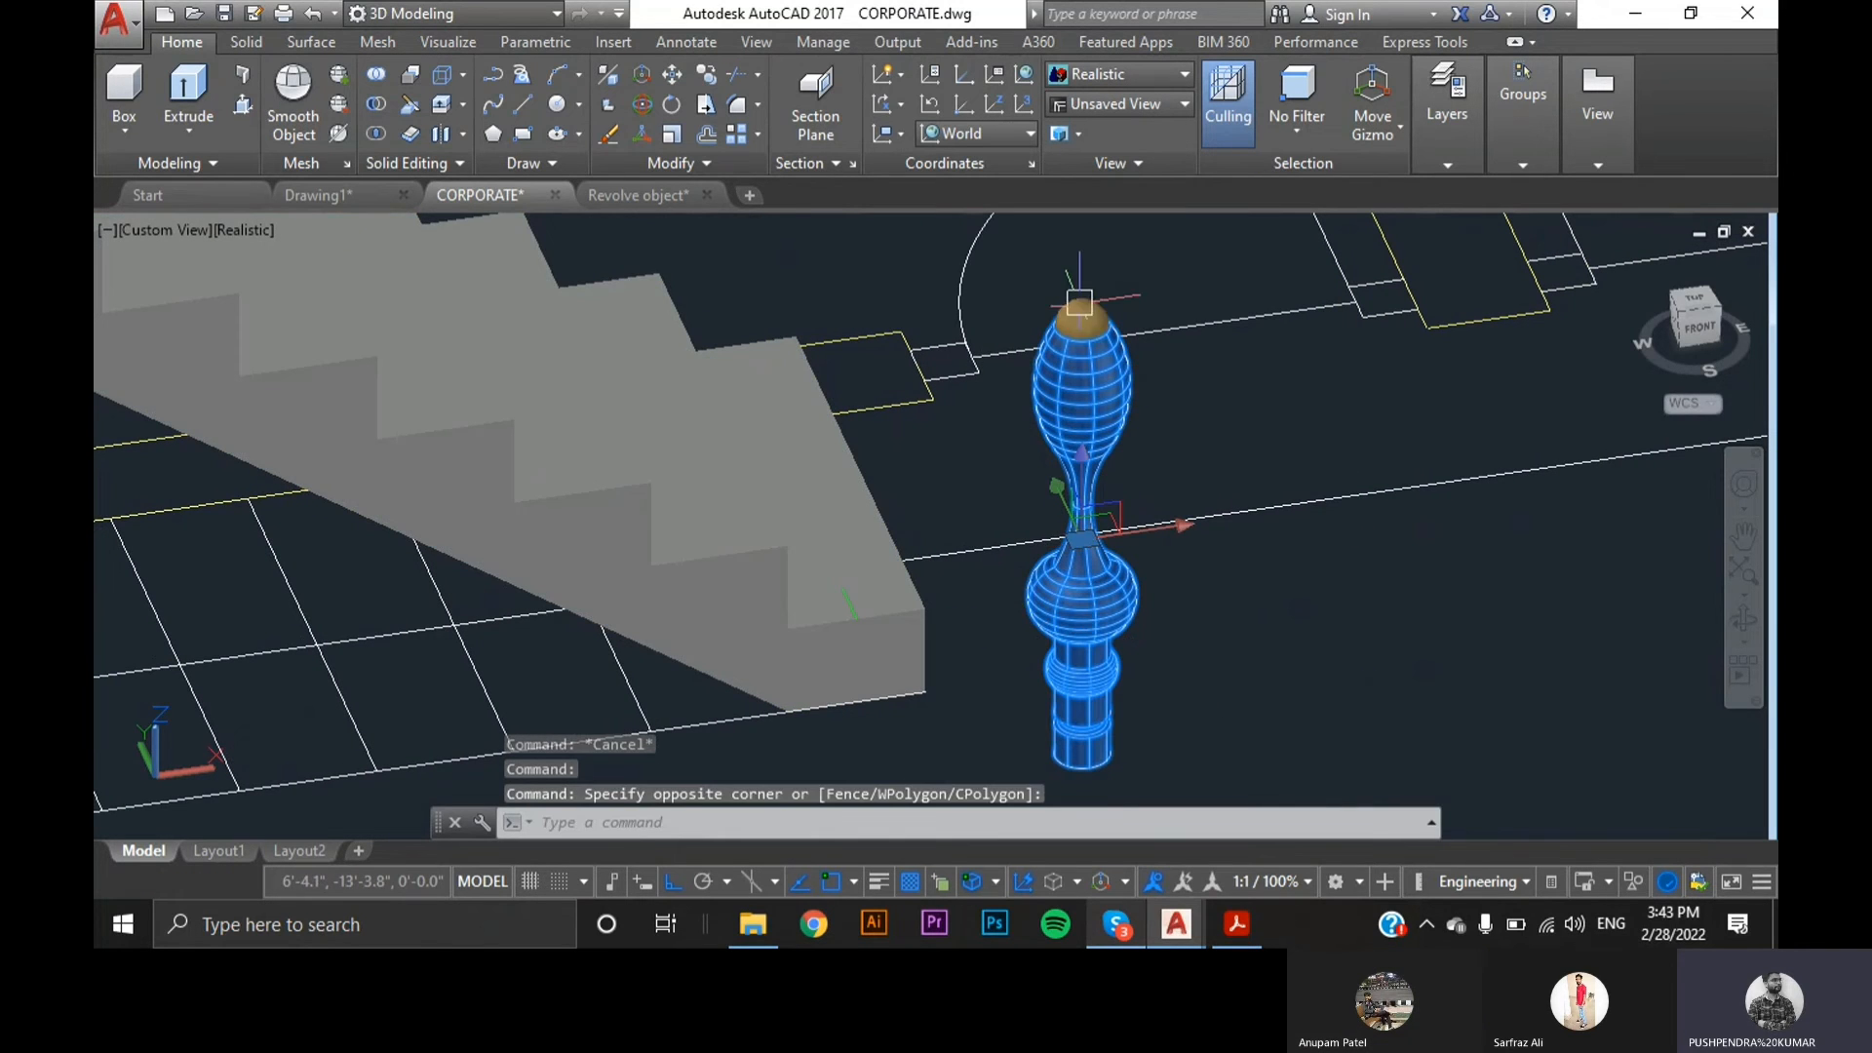
pyautogui.hotkey('ctrl', '1')
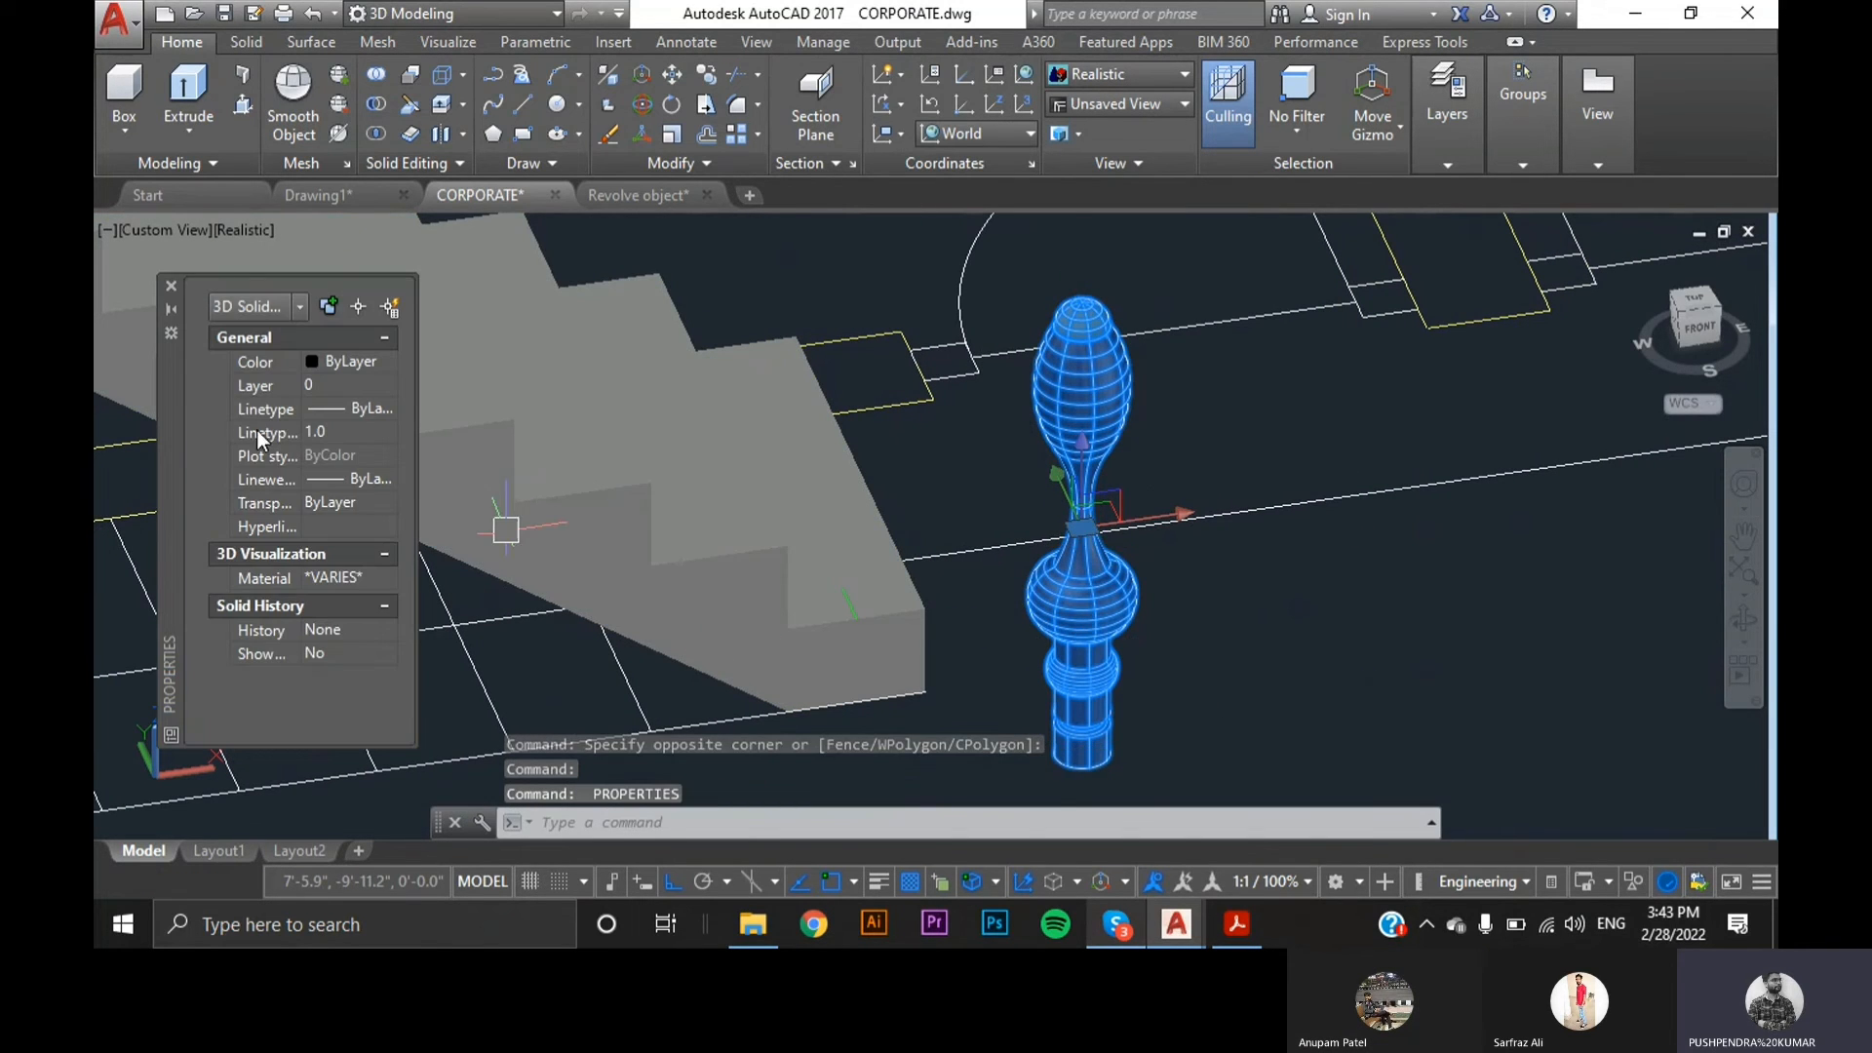
pyautogui.click(172, 285)
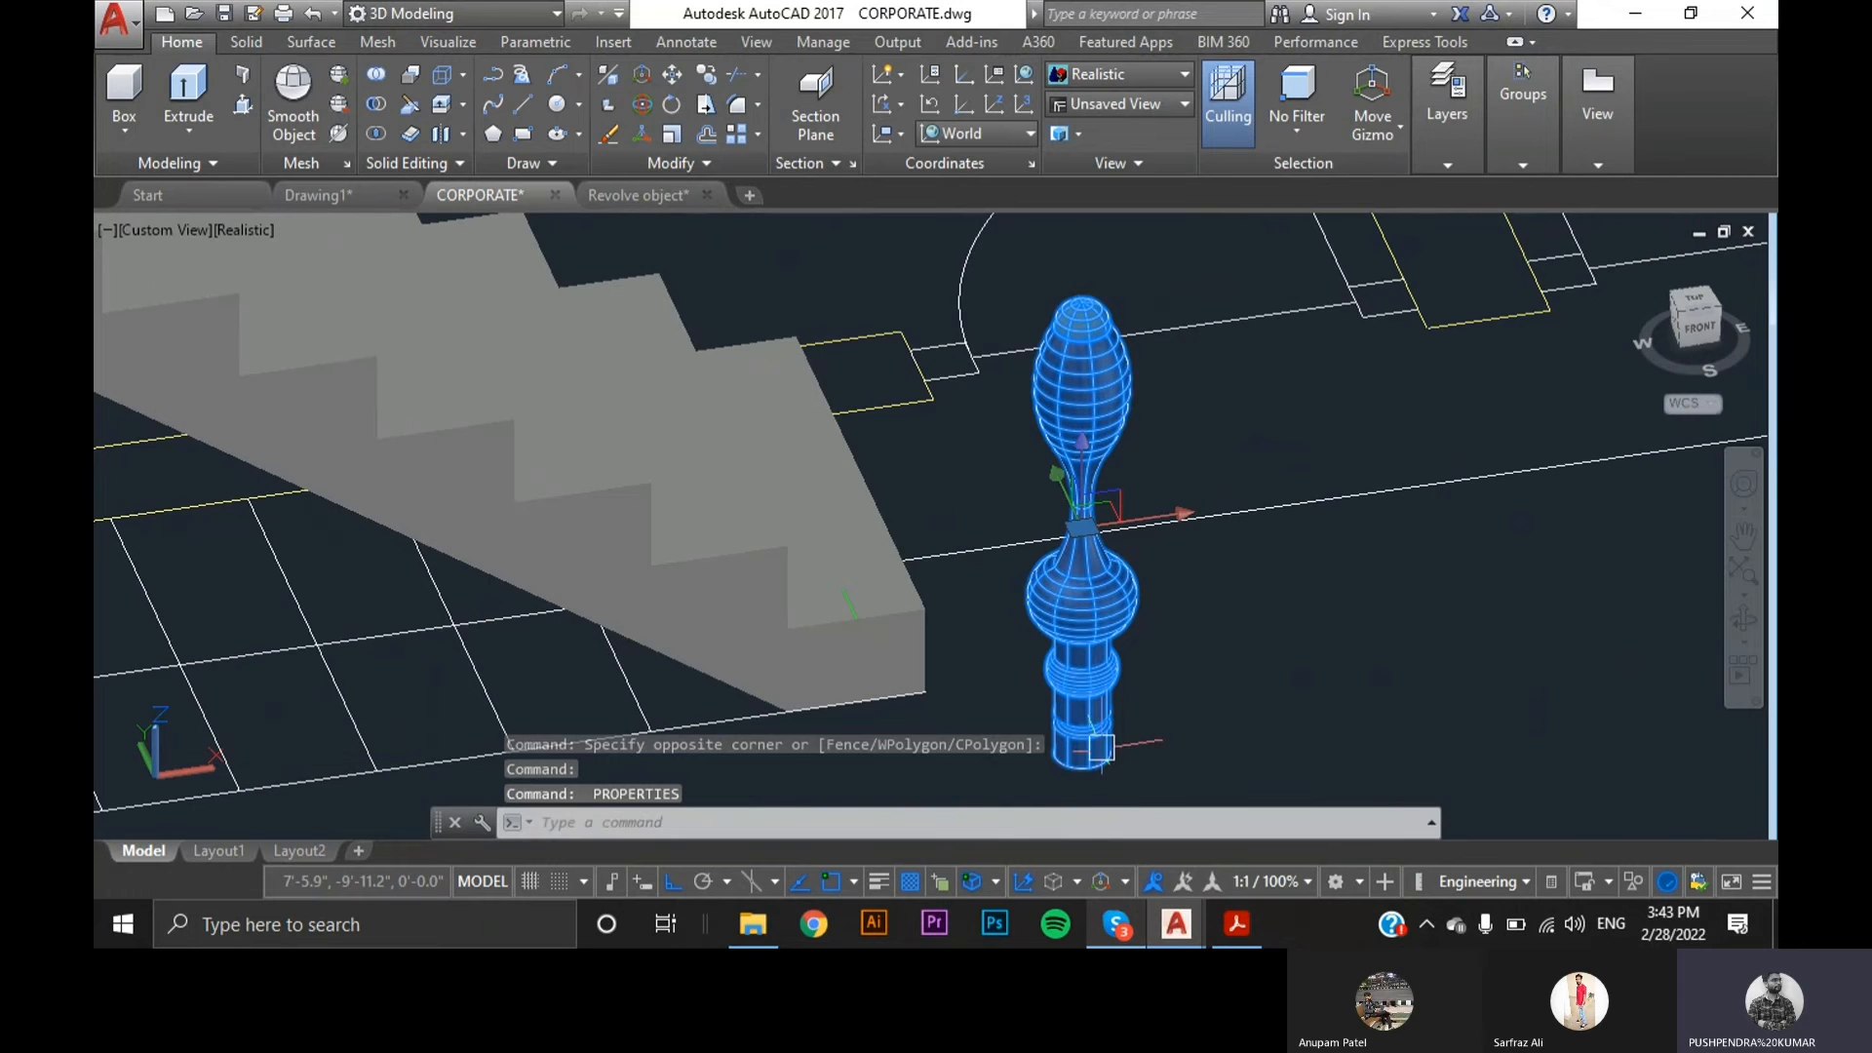
# - Move the baluster by its bottom centre to the lower end of the staircase, near the first step's reference line
pyautogui.moveTo(1043, 681); pyautogui.dragTo(985, 534, button='middle')
pyautogui.write('M')
pyautogui.press('Return')
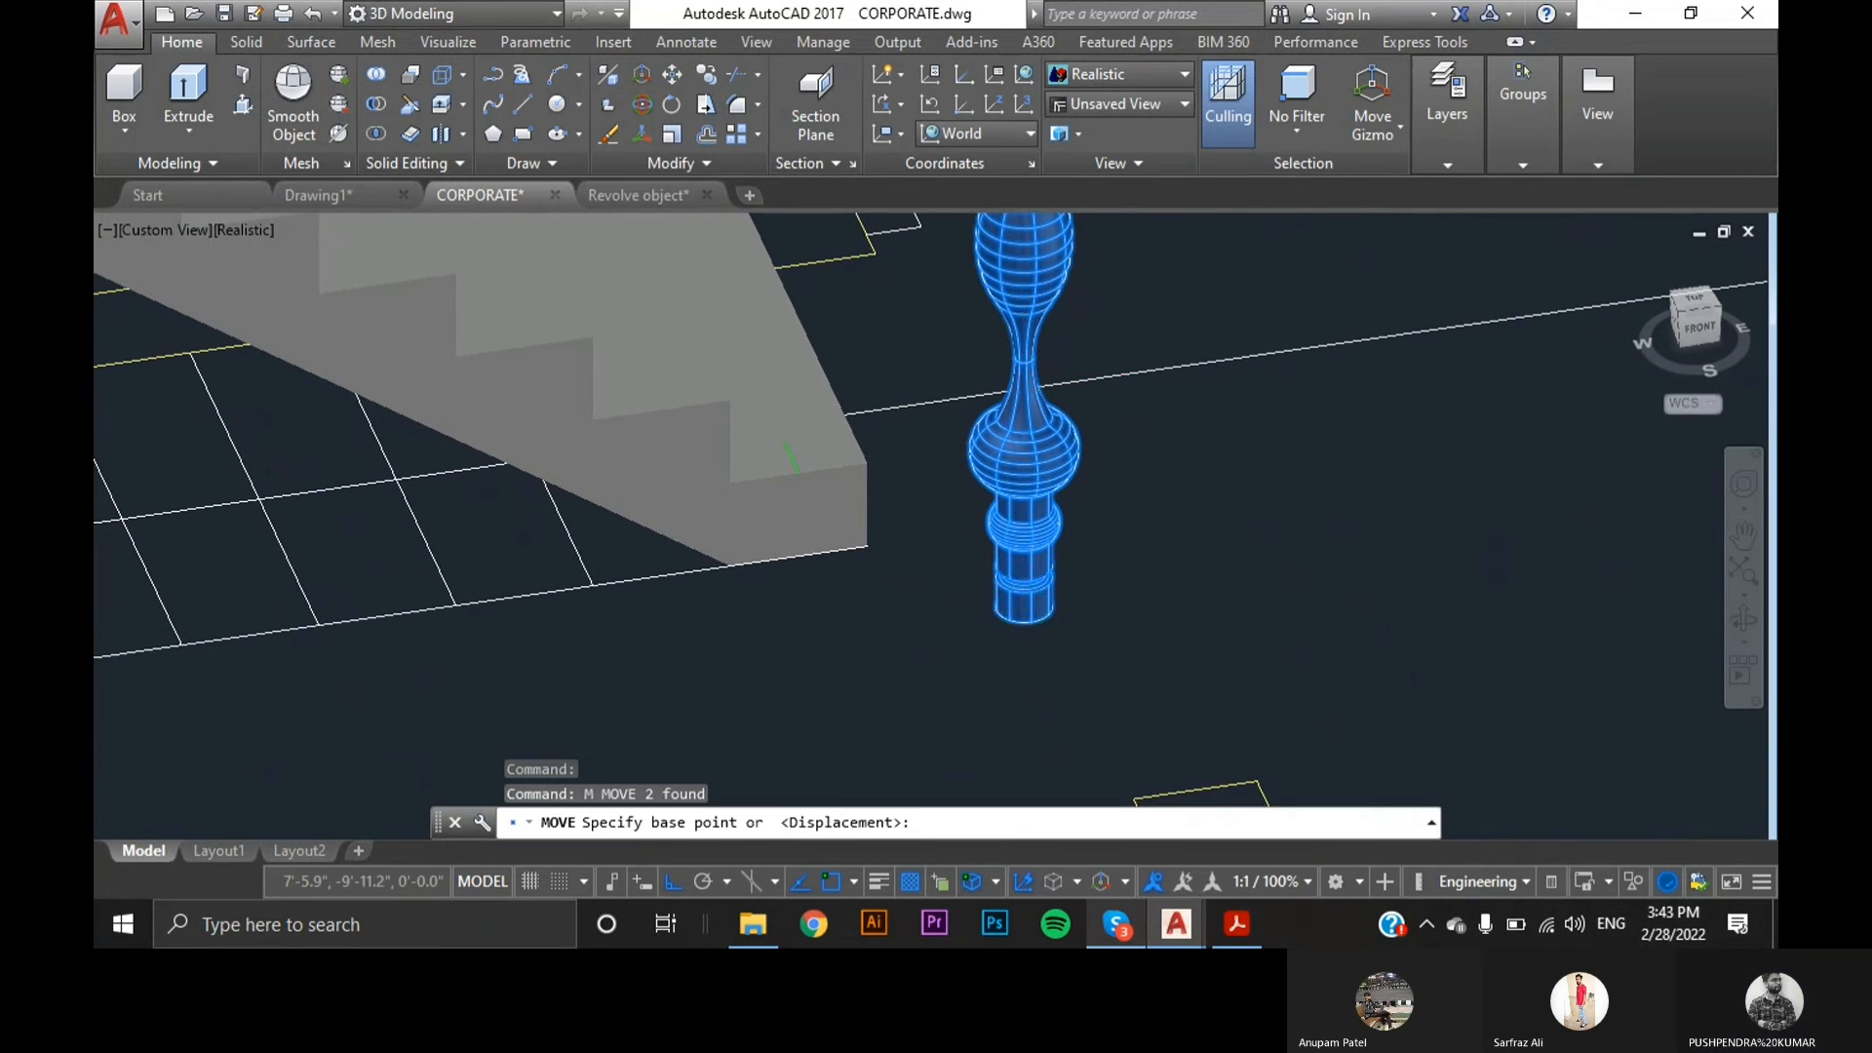
pyautogui.scroll(8, 1022, 607)
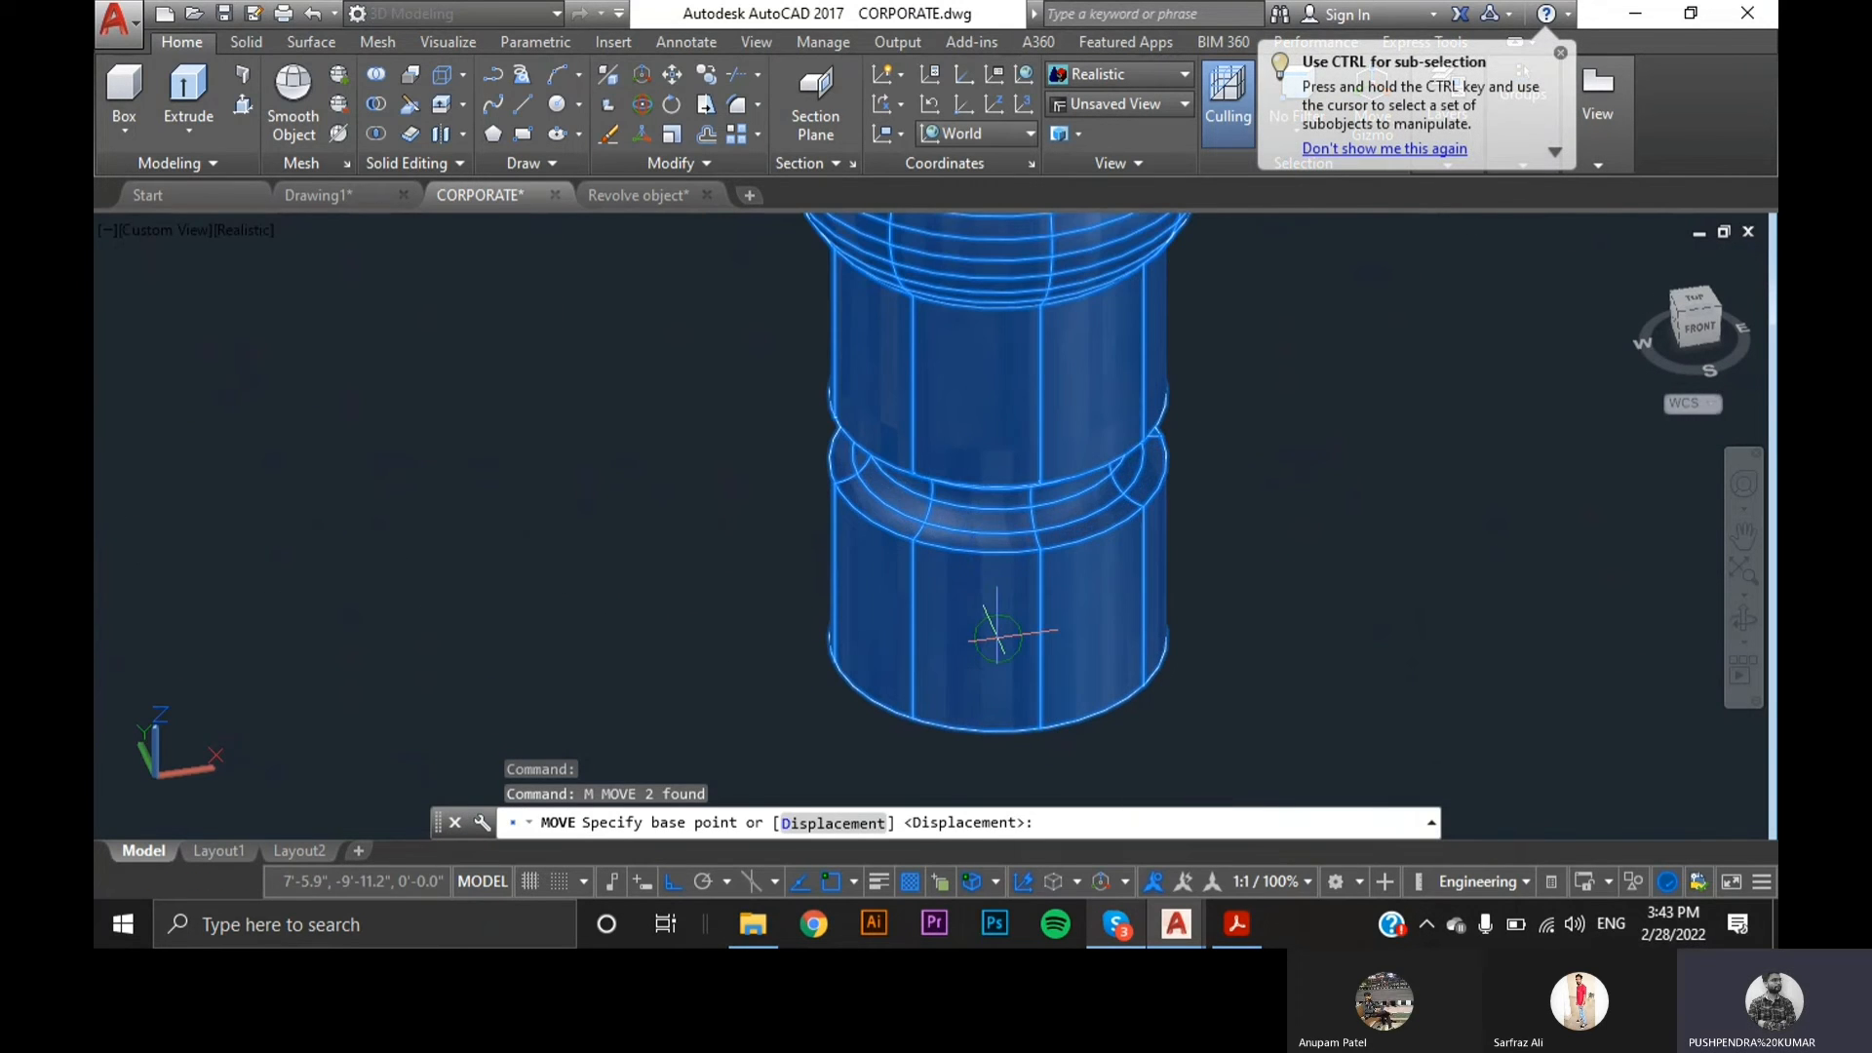
pyautogui.click(996, 637)
pyautogui.scroll(-5, 1011, 618)
pyautogui.click(516, 337)
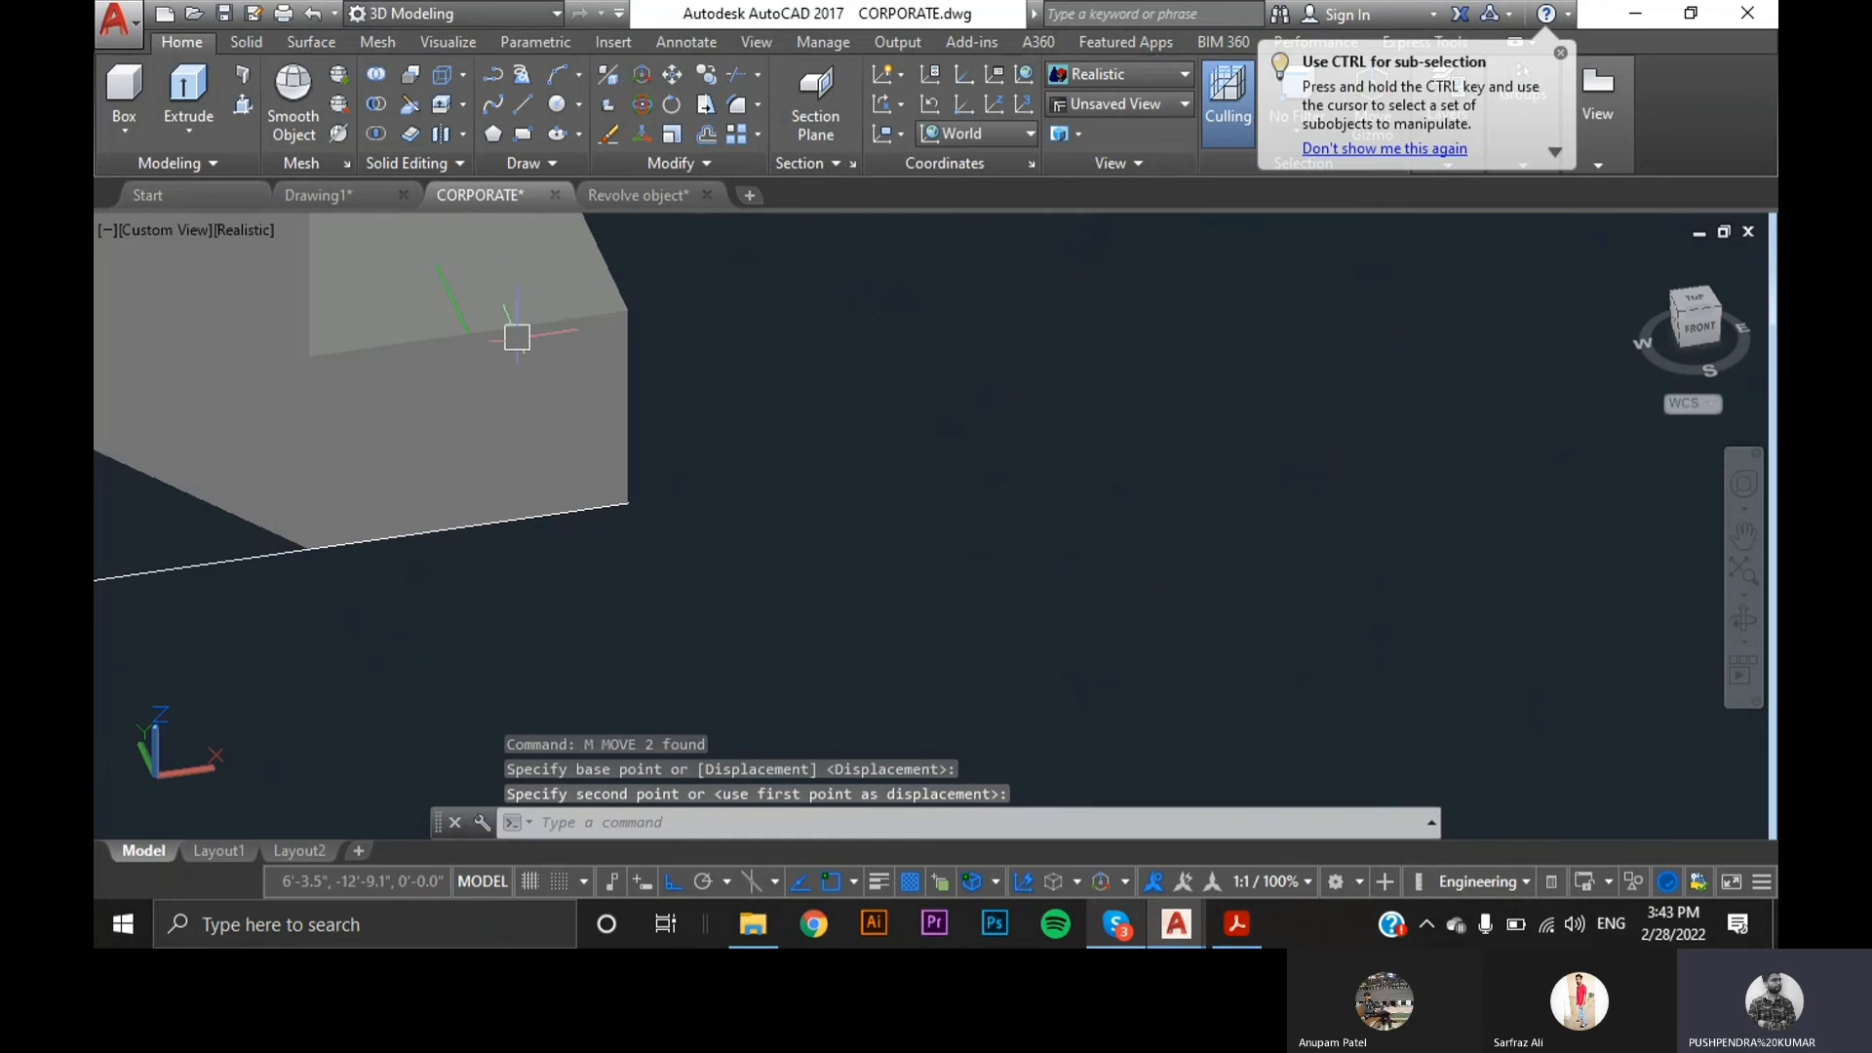
pyautogui.scroll(-3, 887, 635)
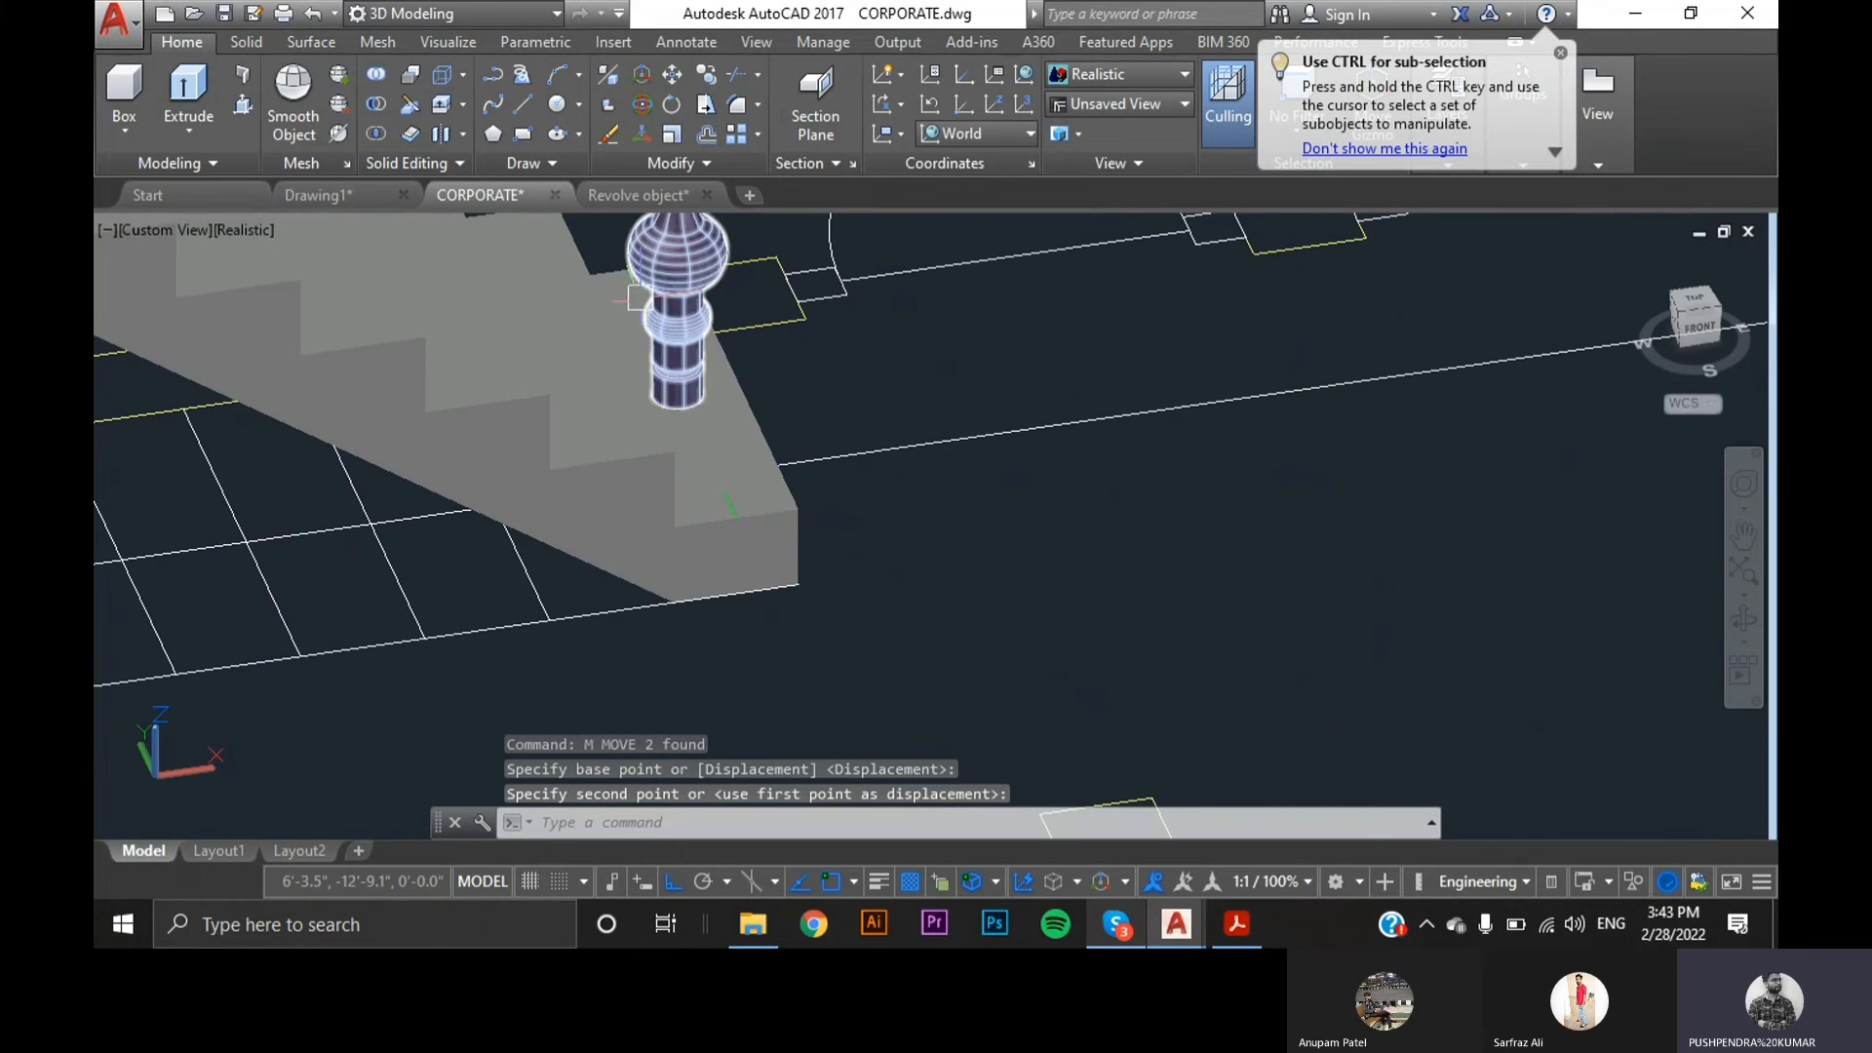
pyautogui.click(686, 378)
pyautogui.scroll(-4, 801, 488)
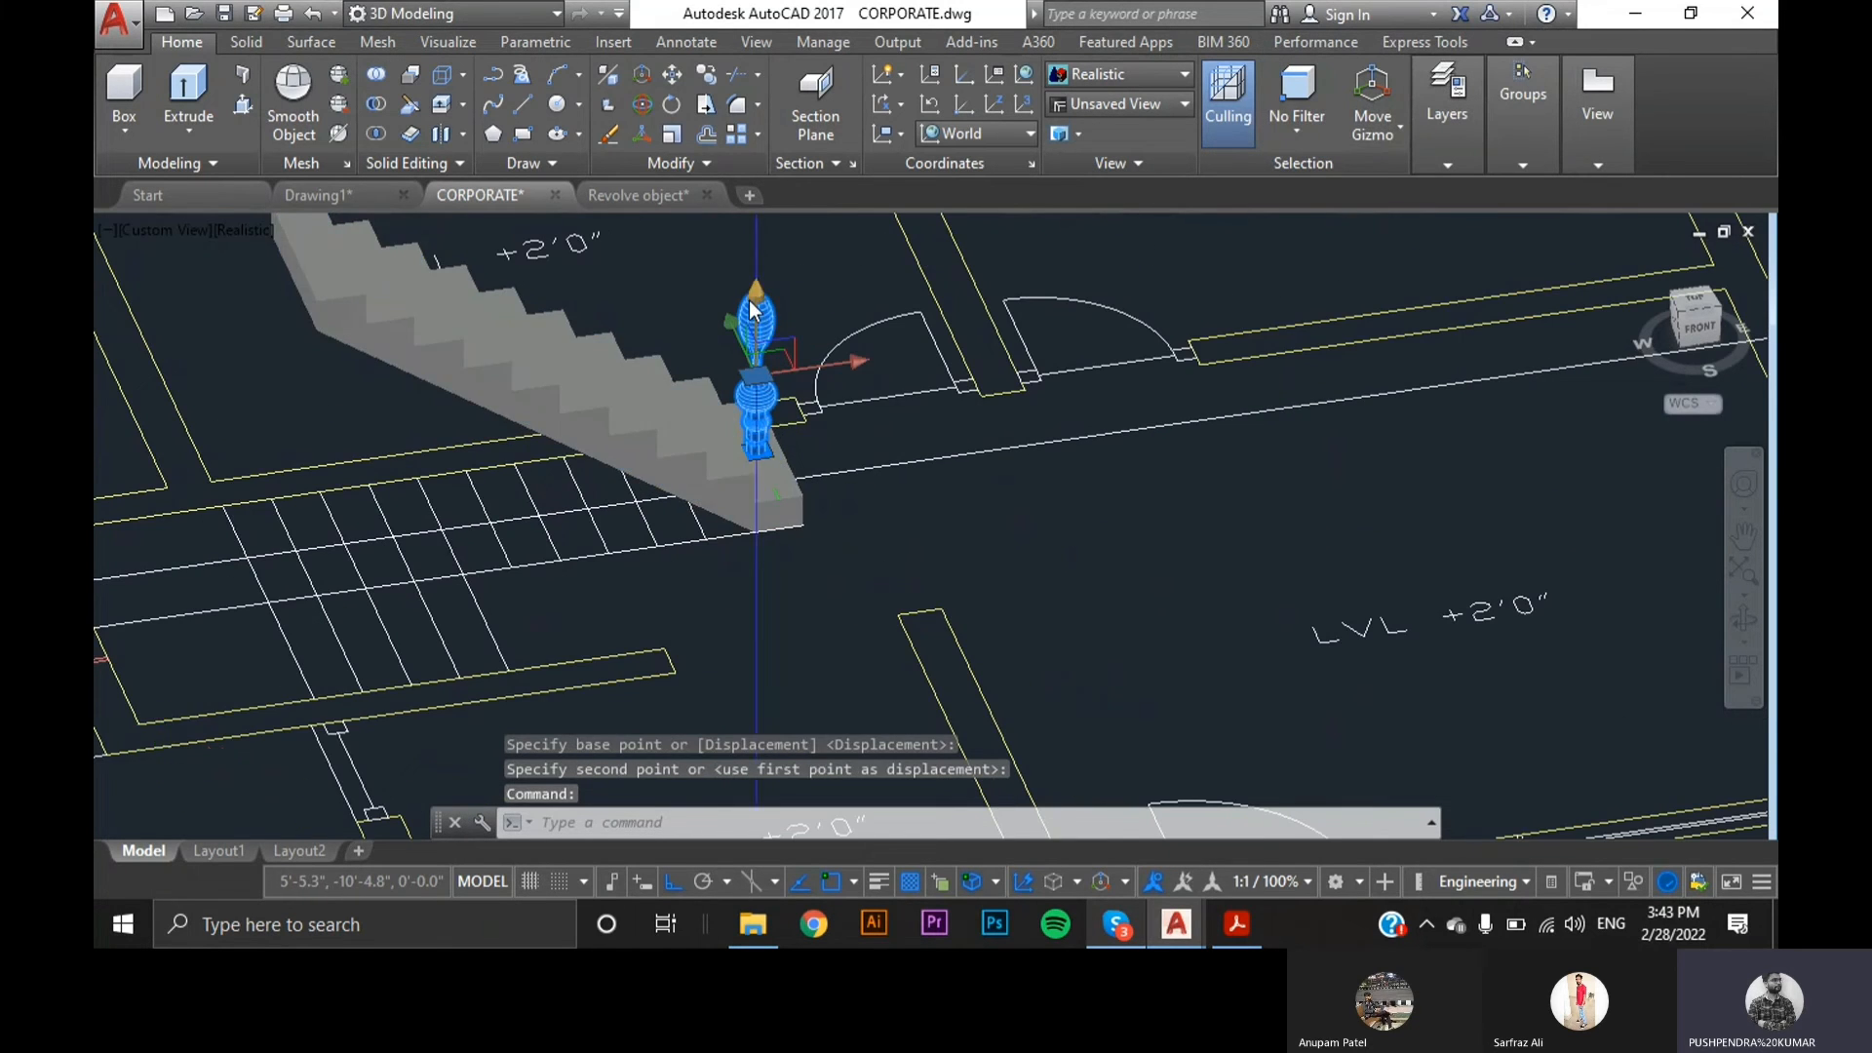
pyautogui.scroll(7, 758, 294)
pyautogui.click(828, 722)
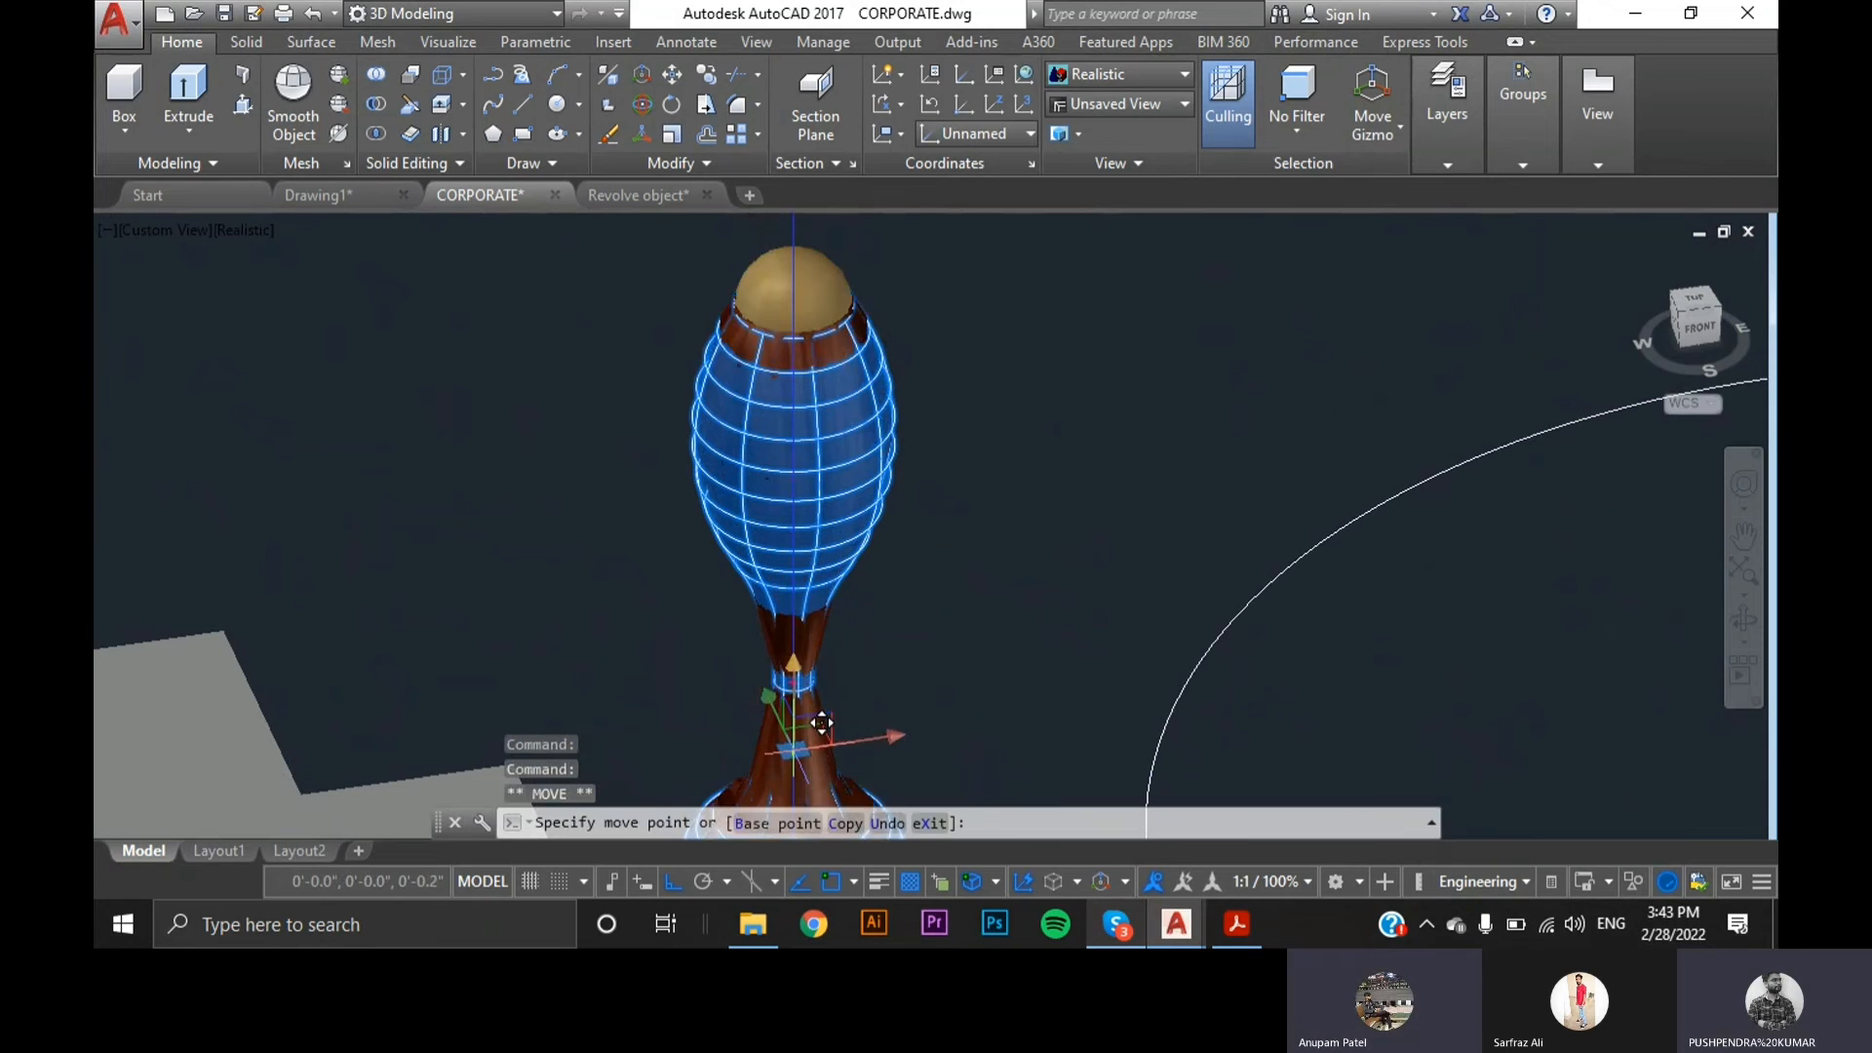
pyautogui.press('Escape')
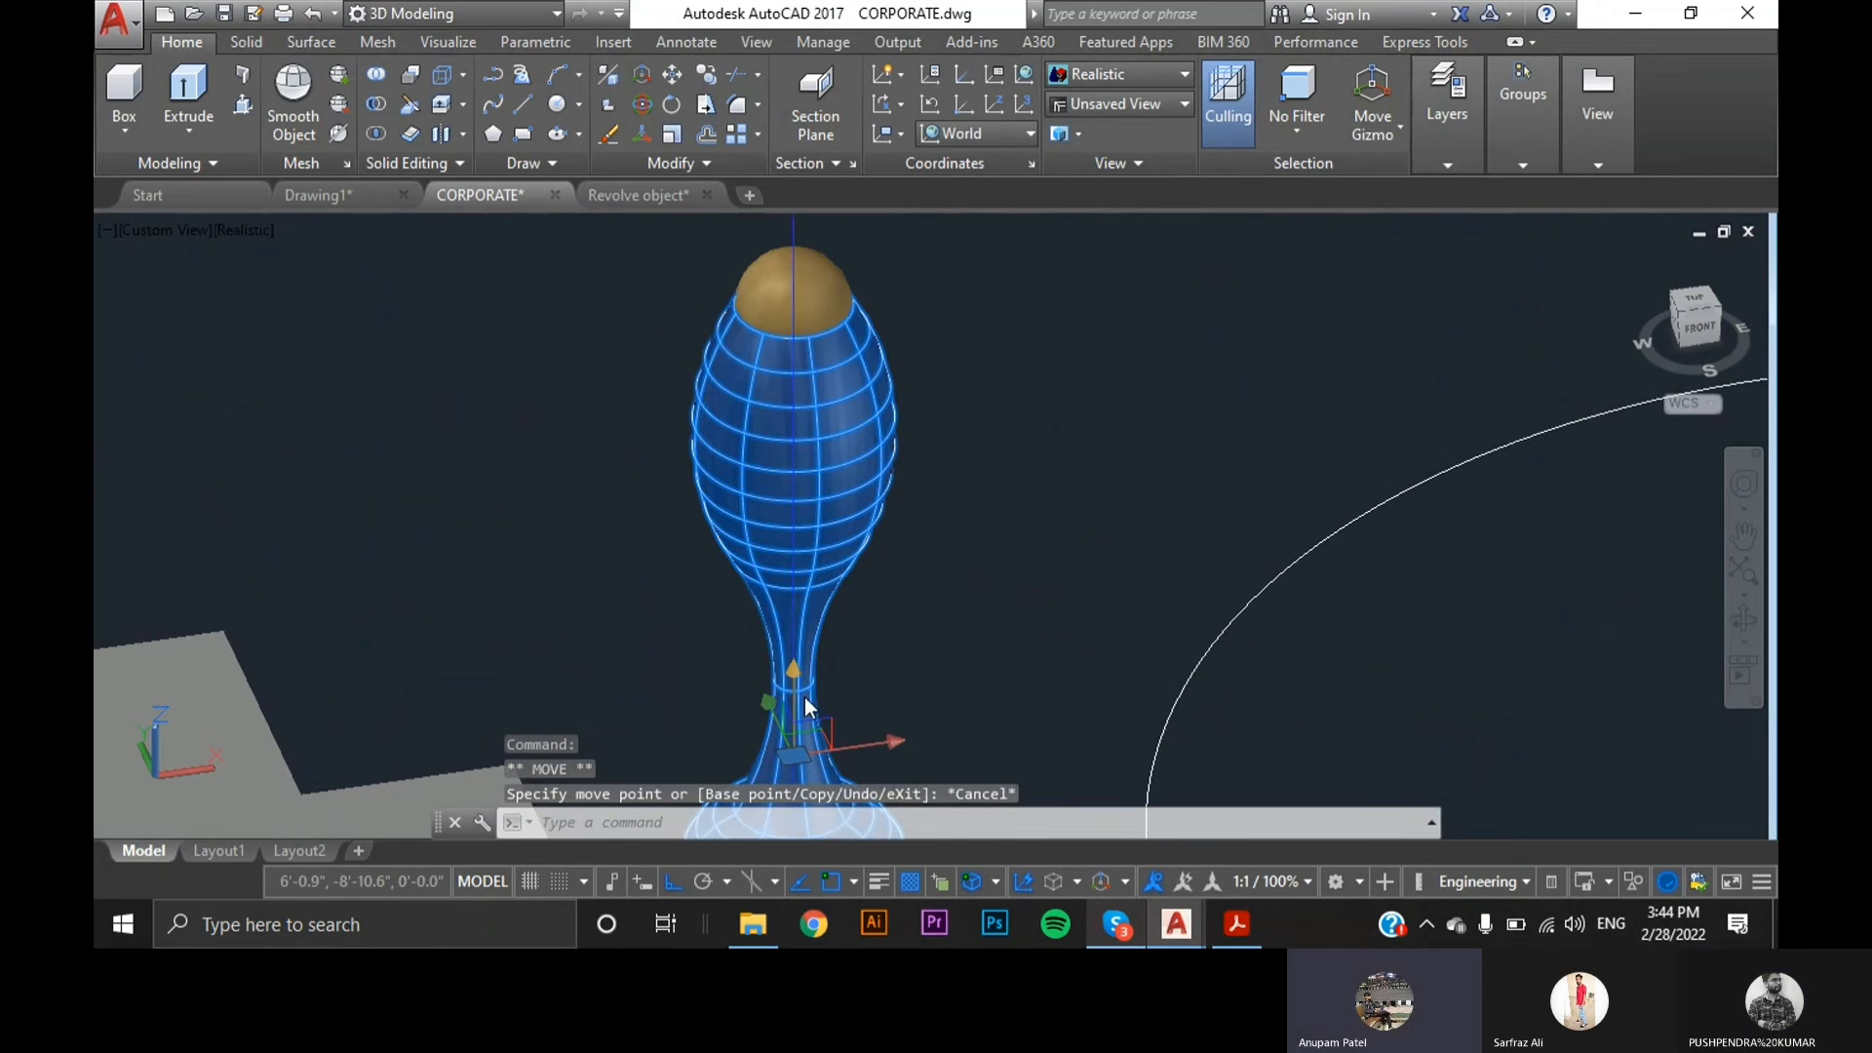
# - Move the whole baluster, cap included, by its base centre onto the lowest tread, close to the midpoint of the tread's side edge
pyautogui.press('Escape')
pyautogui.write('m')
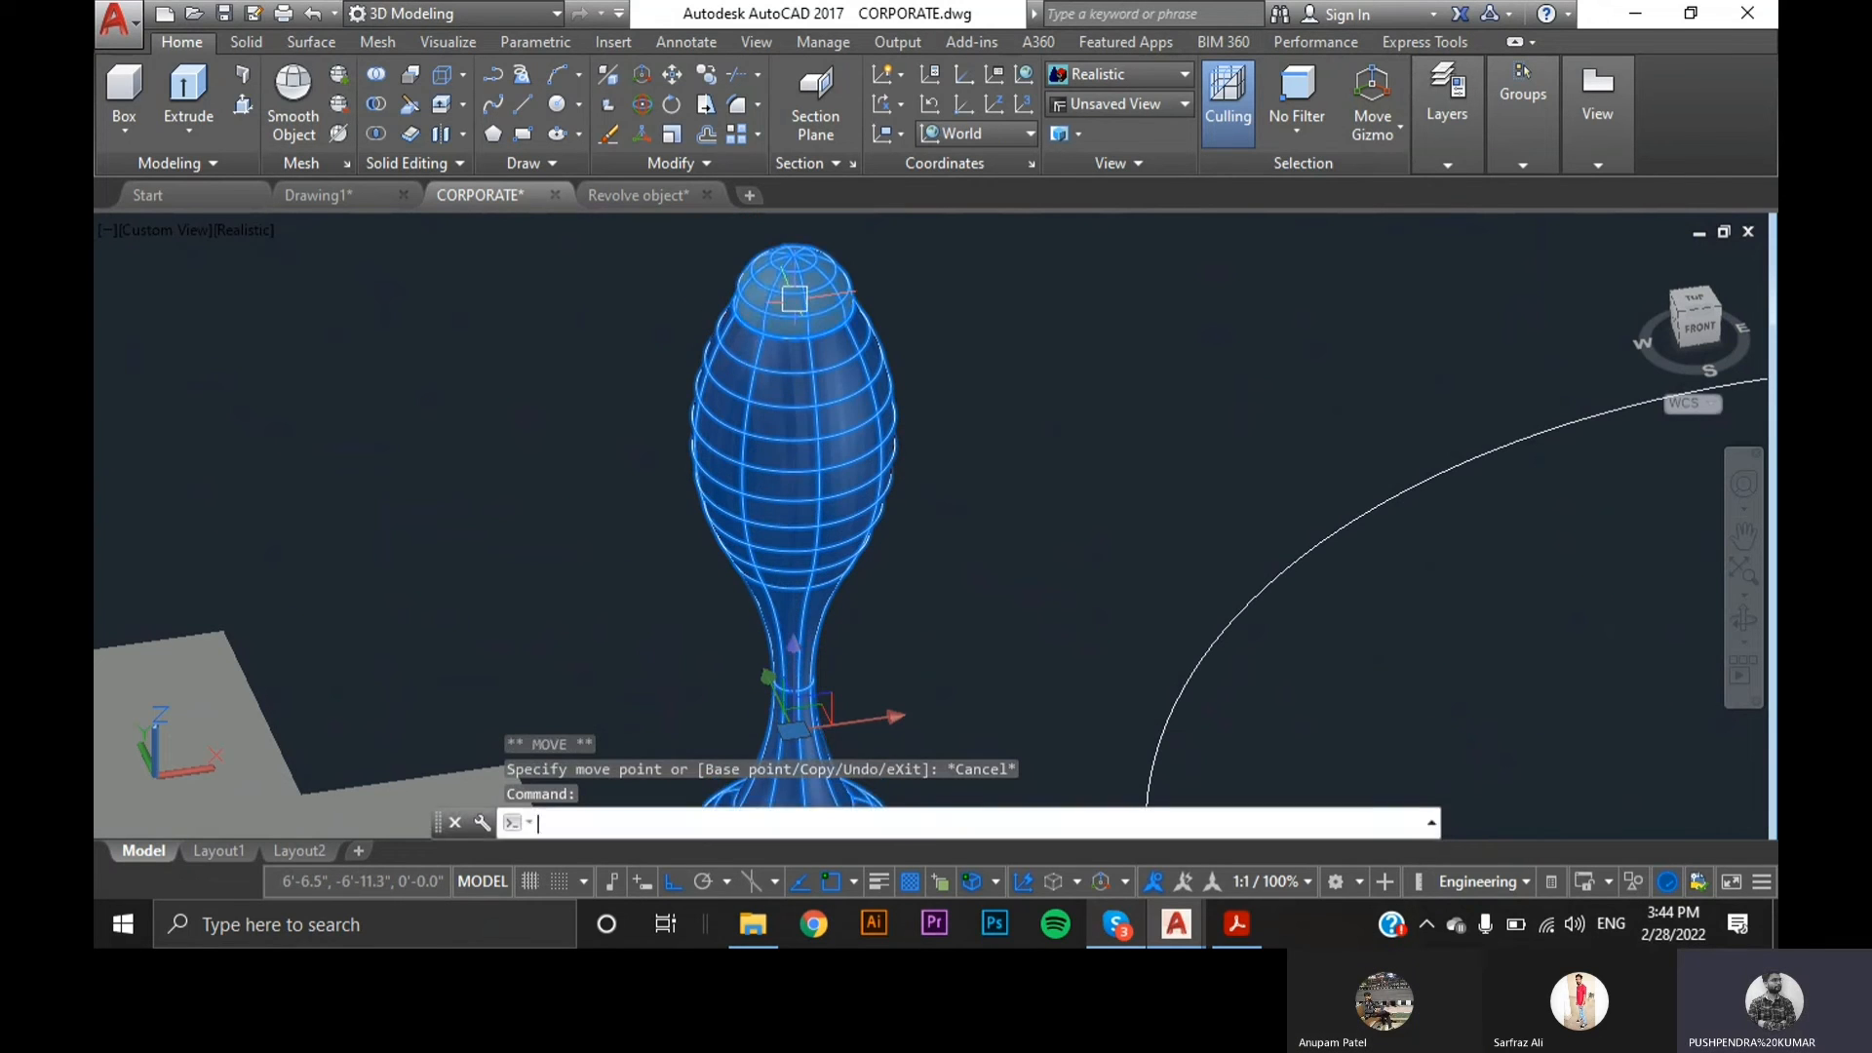
pyautogui.press('Return')
pyautogui.scroll(-3, 795, 302)
pyautogui.scroll(5, 809, 634)
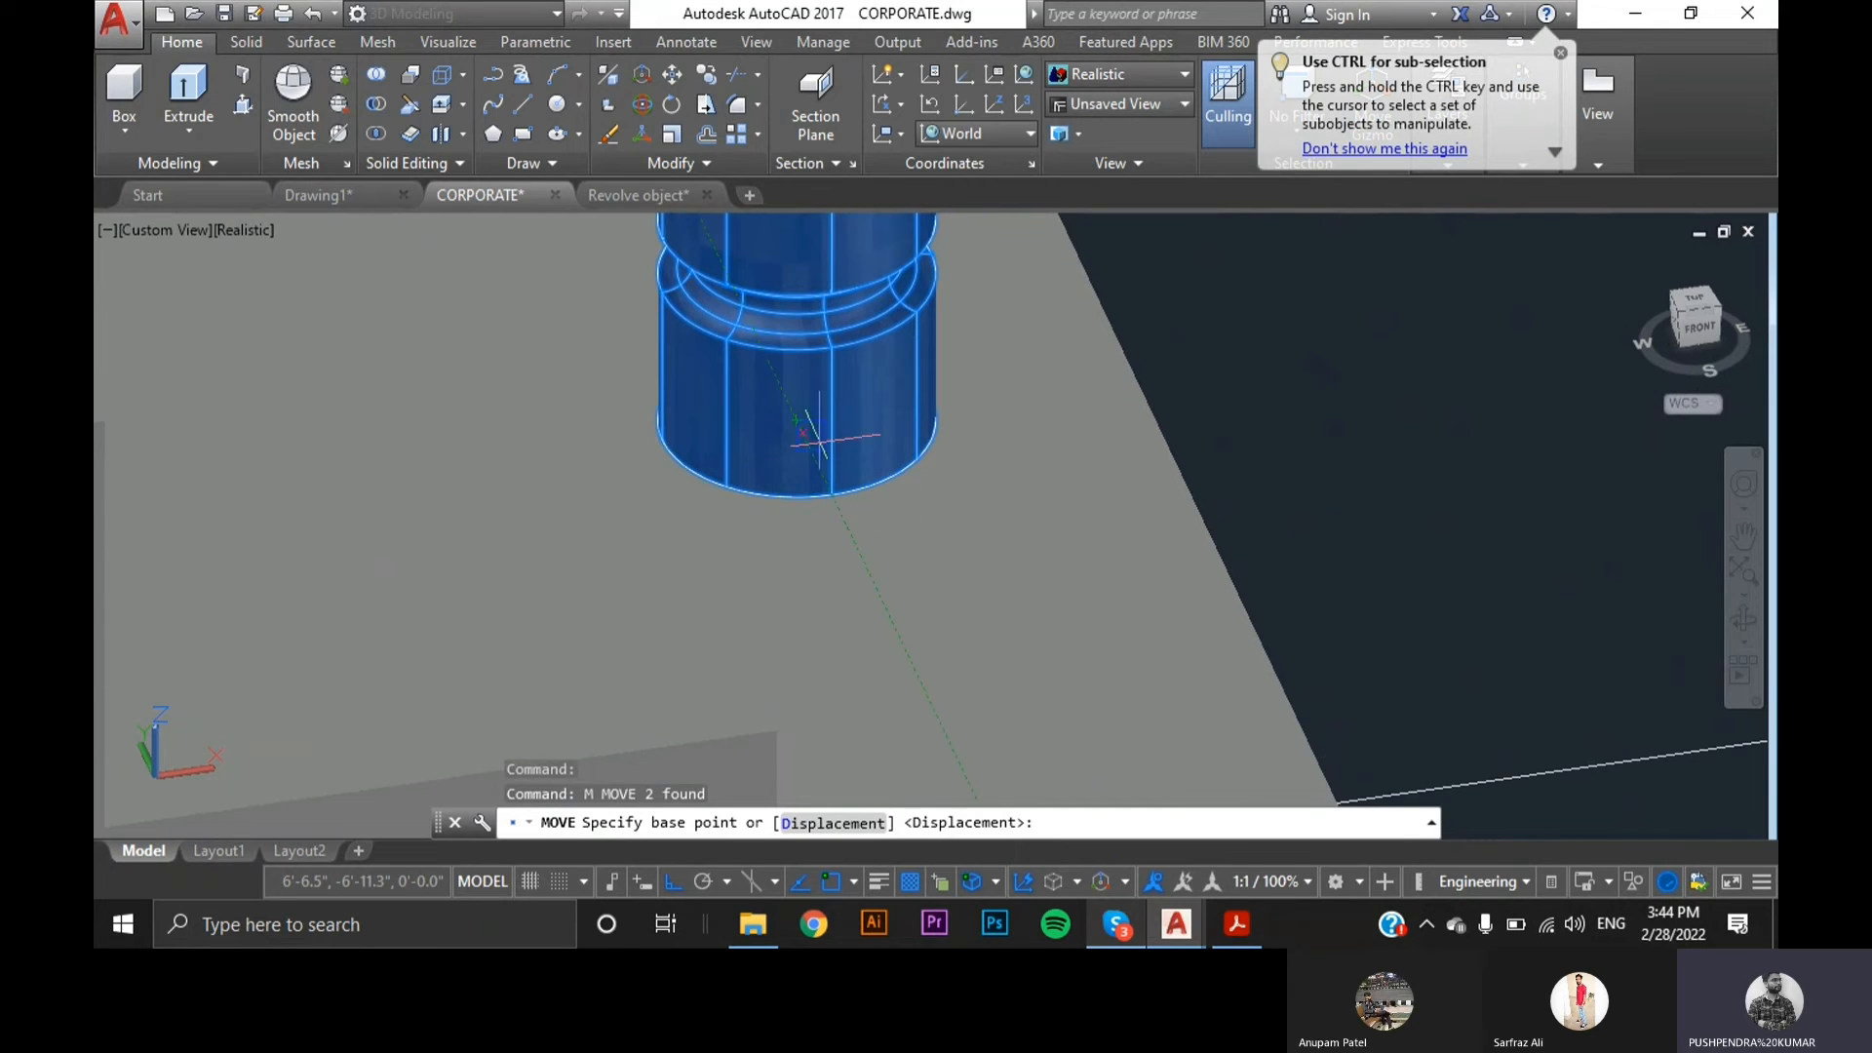
pyautogui.click(797, 415)
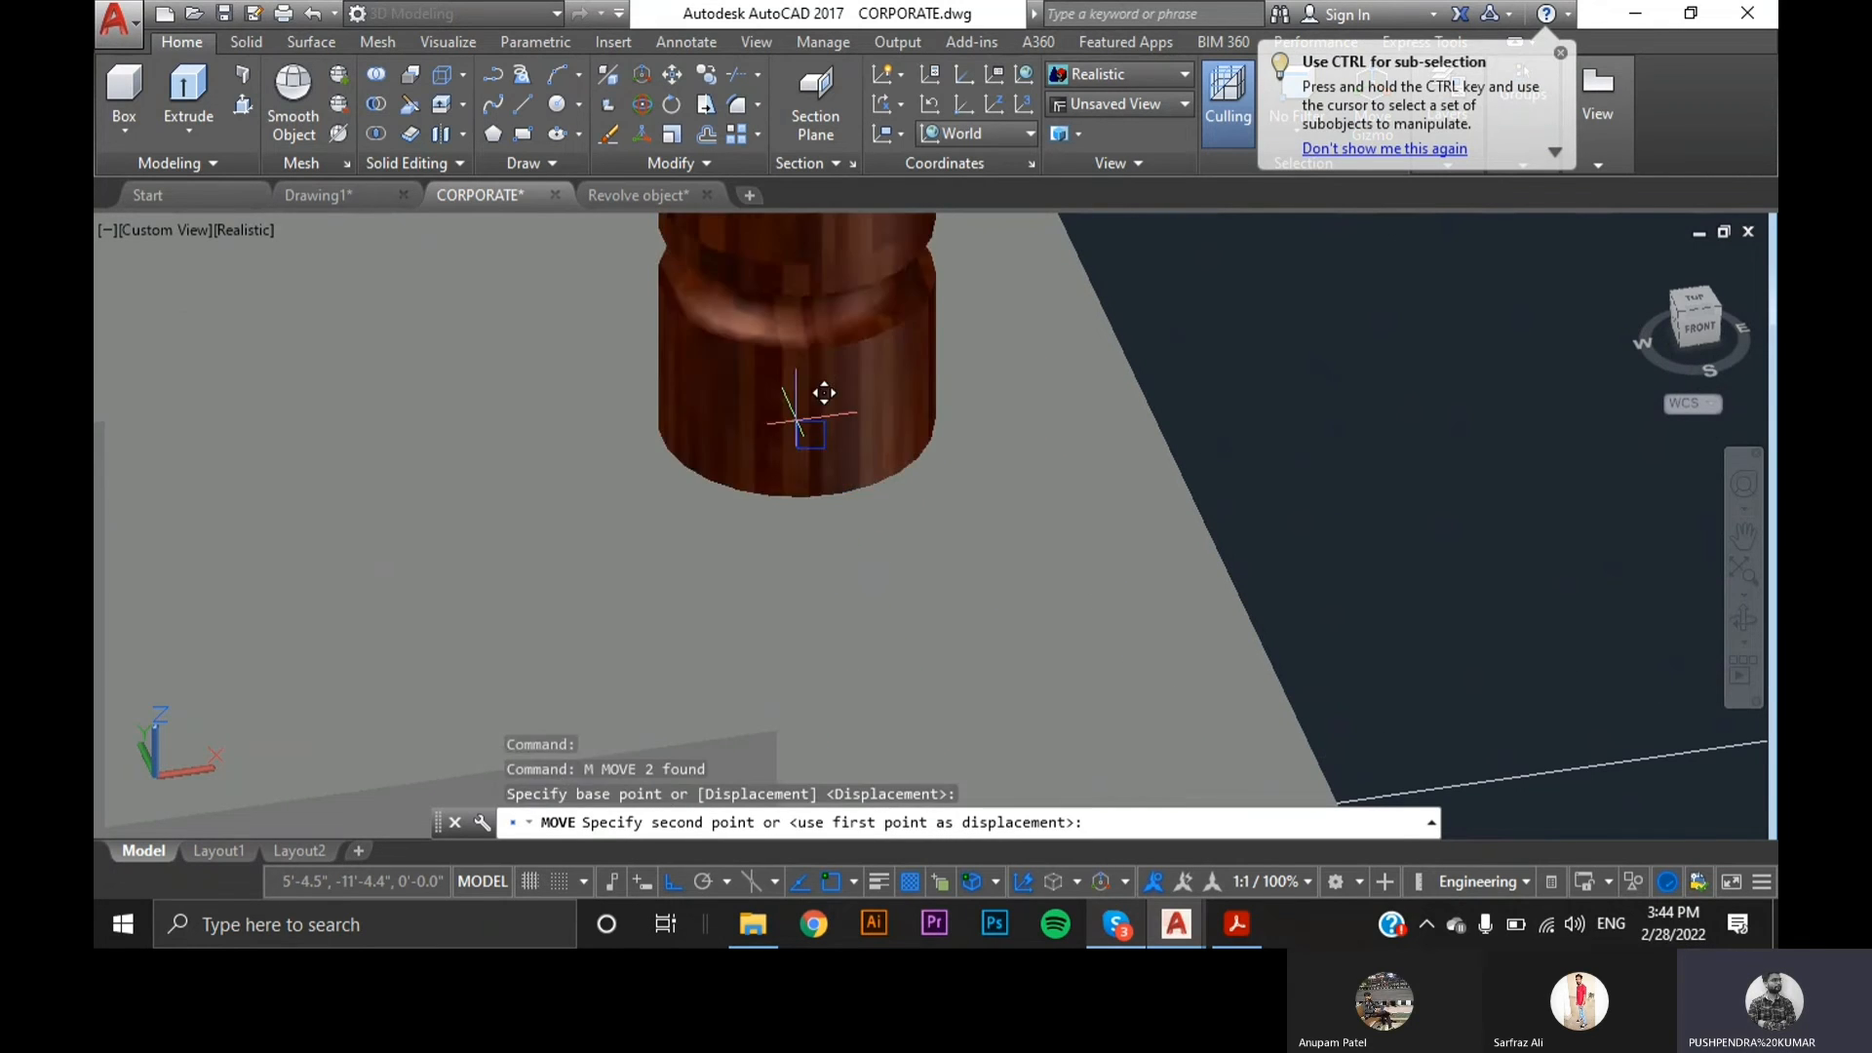
pyautogui.scroll(-3, 858, 546)
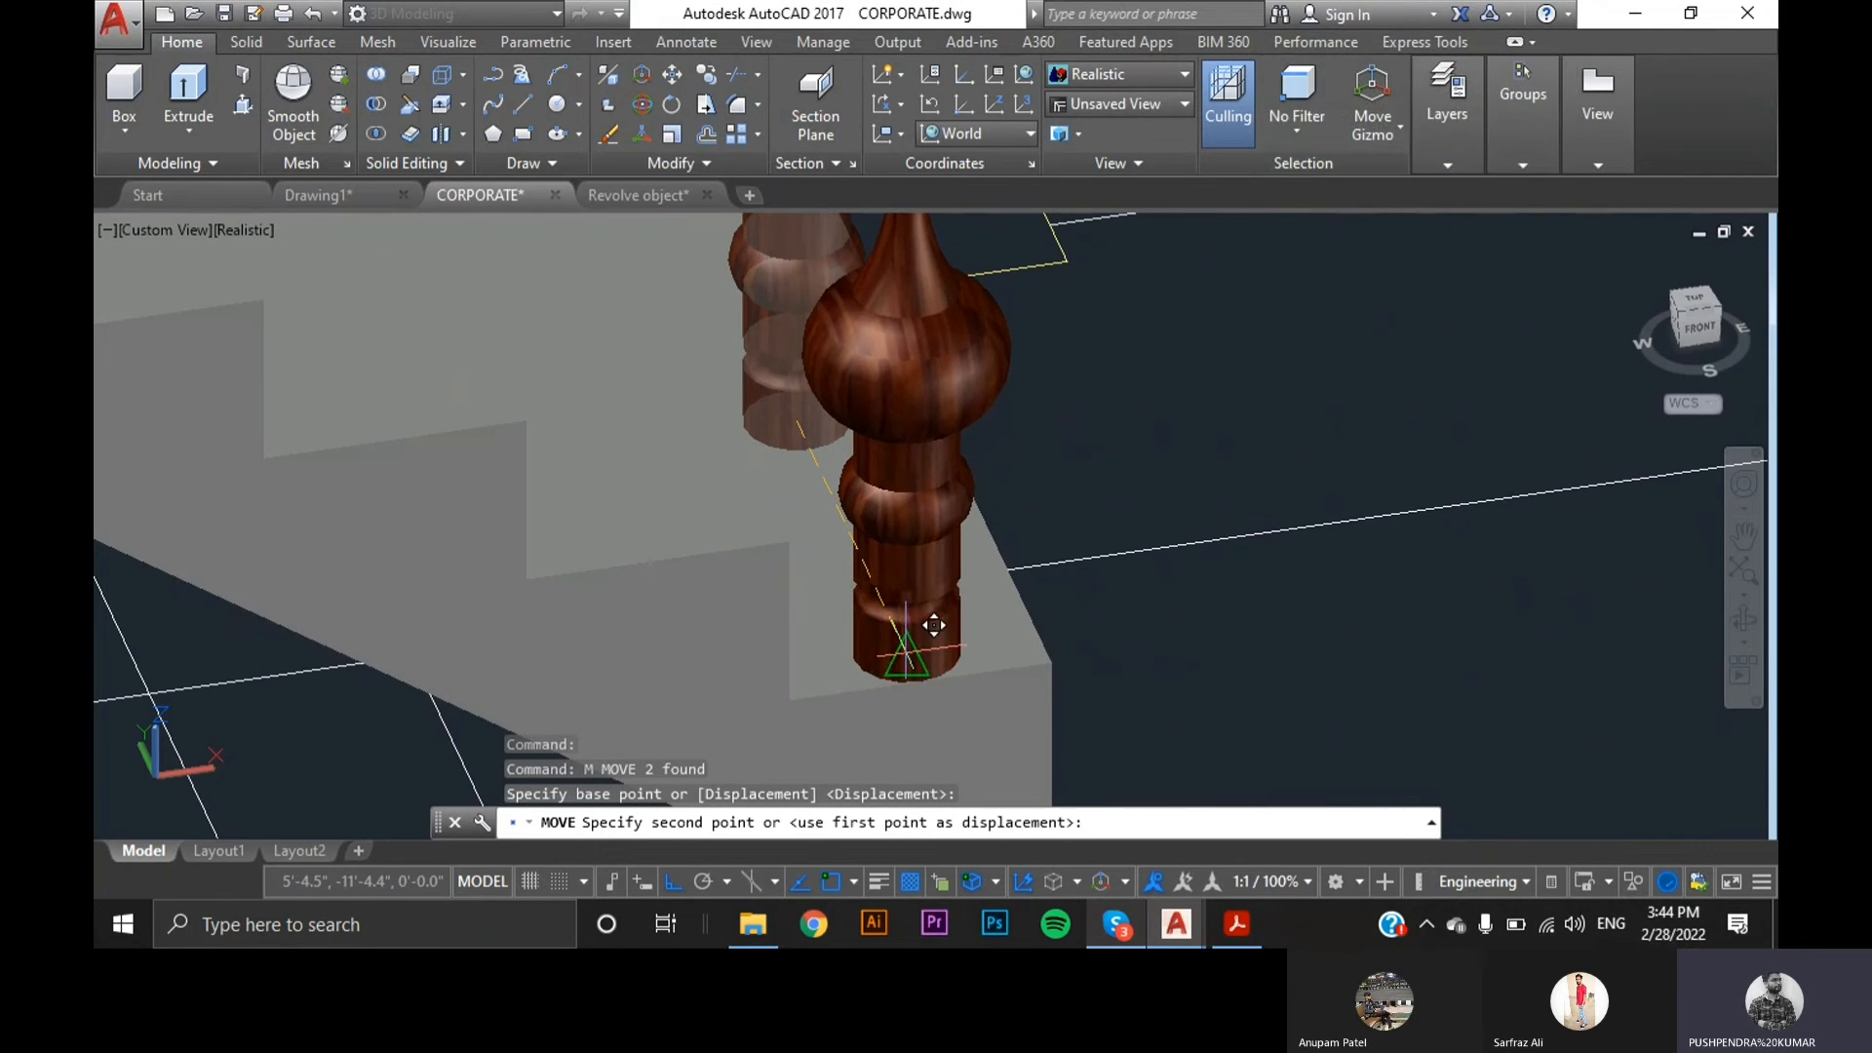
pyautogui.scroll(4, 933, 625)
pyautogui.press('Escape')
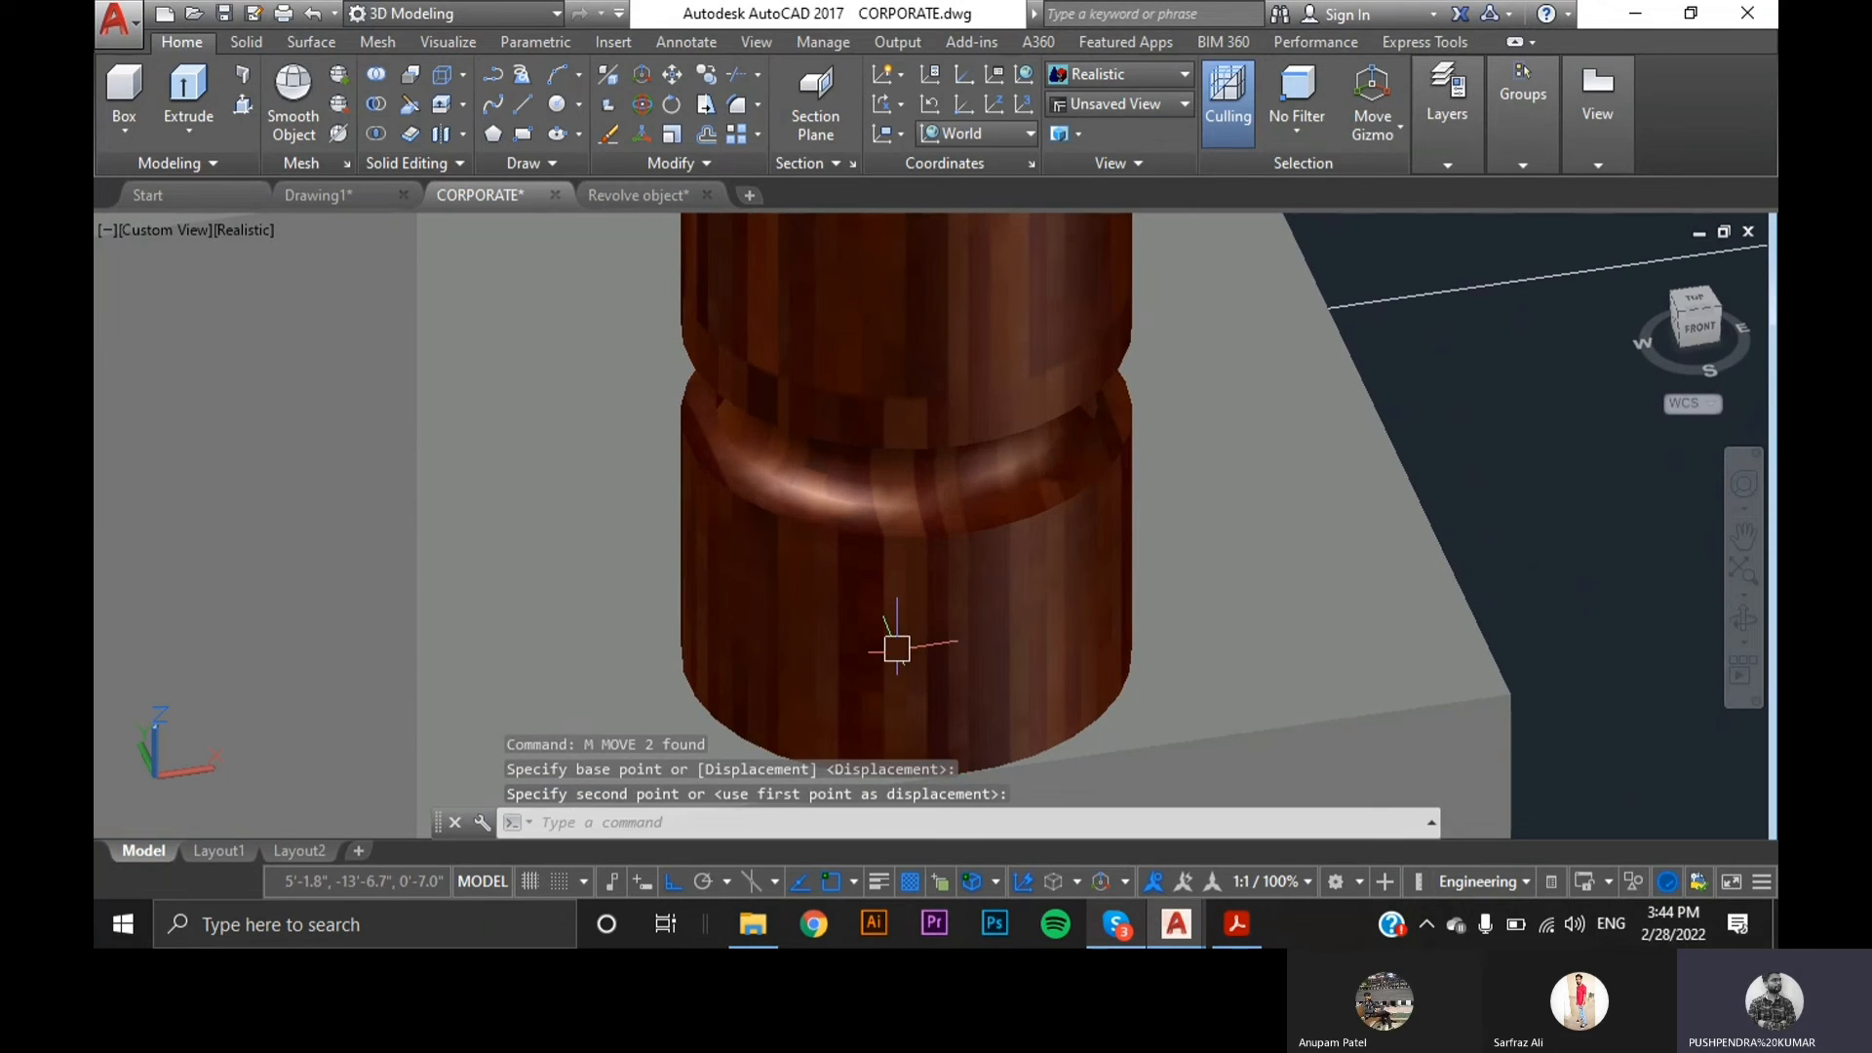
# - Copy the baluster as a 10-item array up the flight, spaced from the lowest tread's front corner to the next tread's matching corner
pyautogui.scroll(-2, 987, 581)
pyautogui.scroll(-4, 1089, 671)
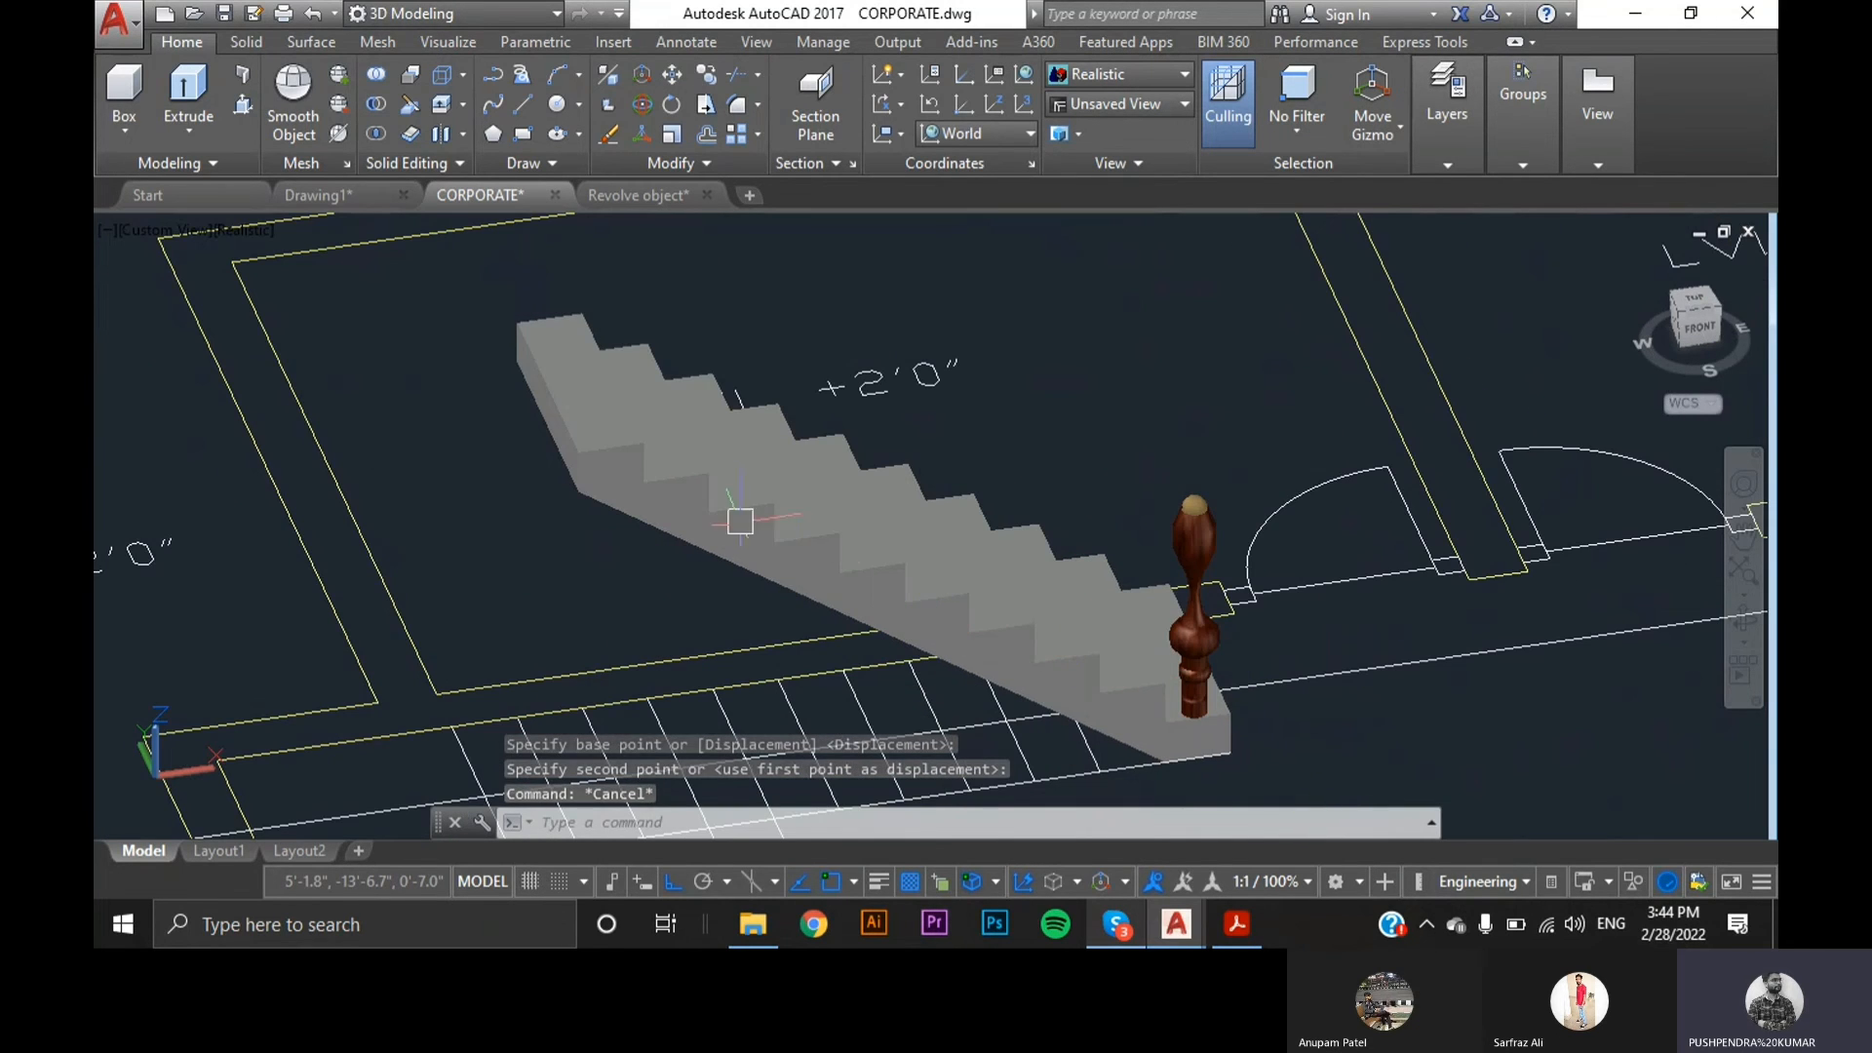
pyautogui.scroll(1, 1275, 733)
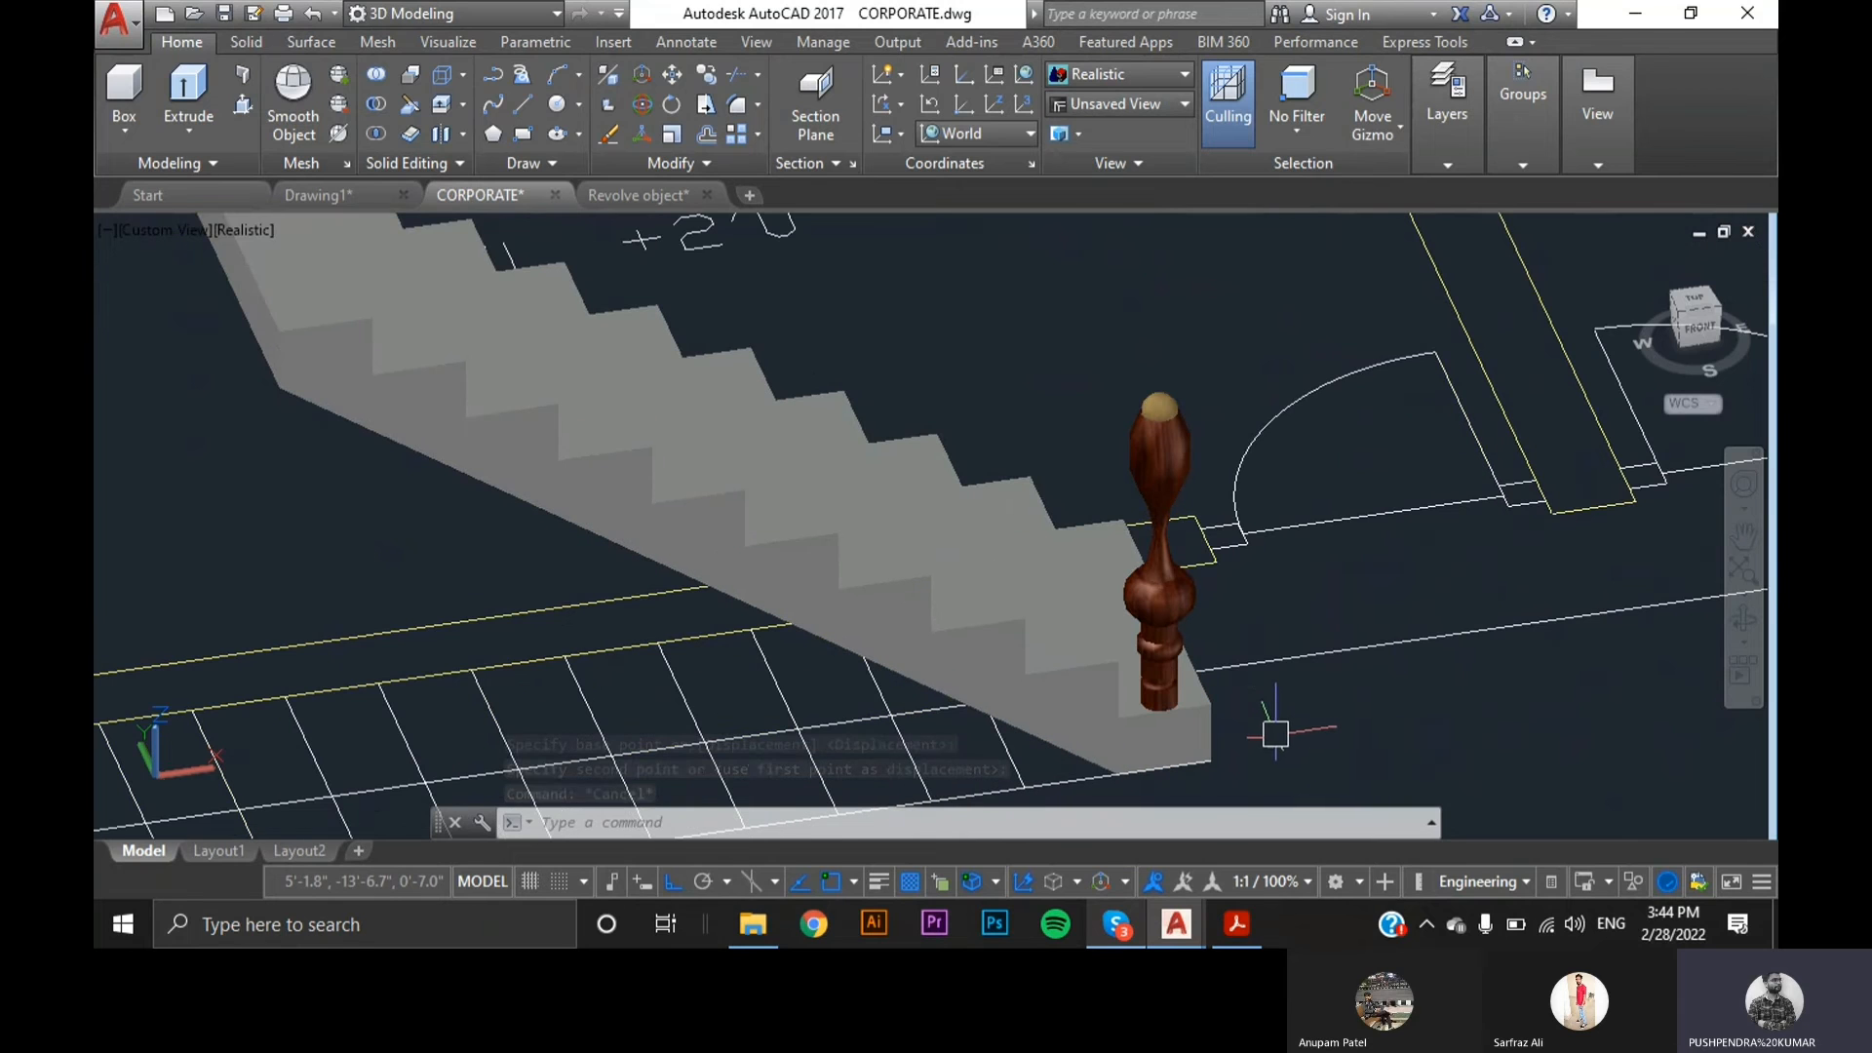
pyautogui.click(1175, 609)
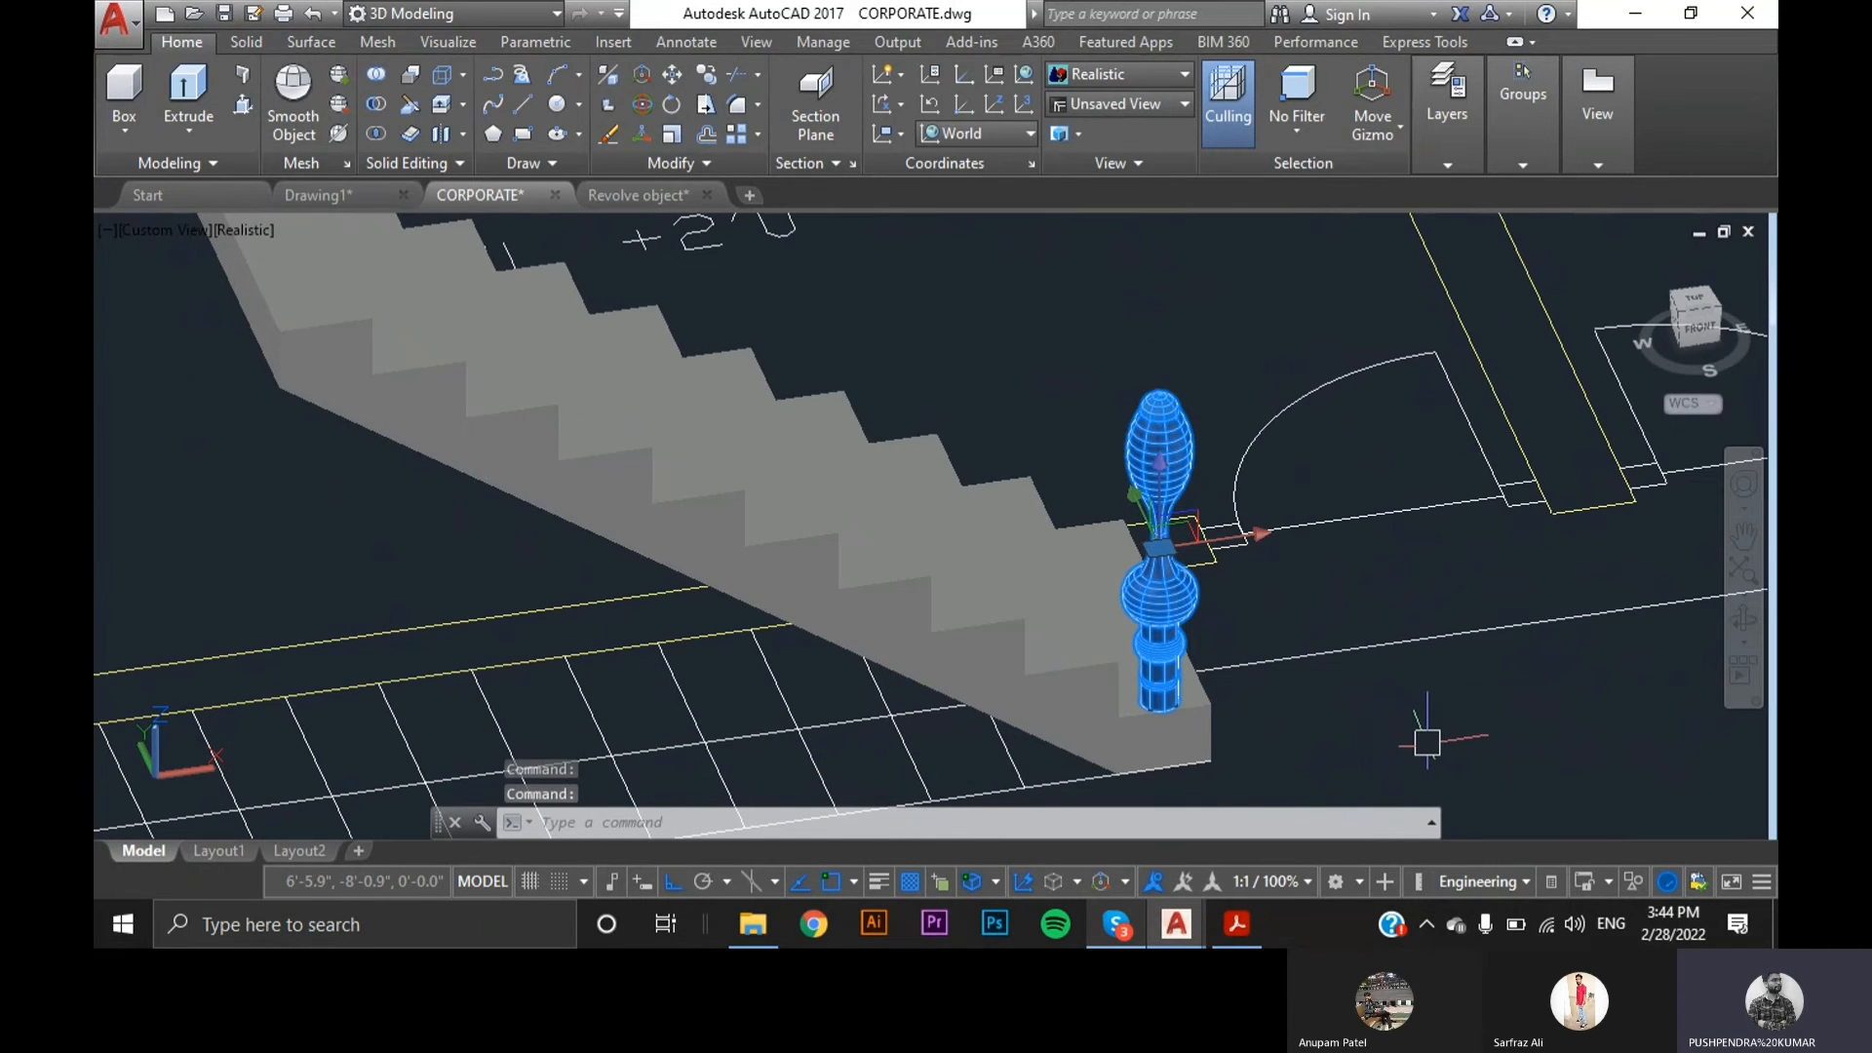
pyautogui.scroll(3, 1341, 752)
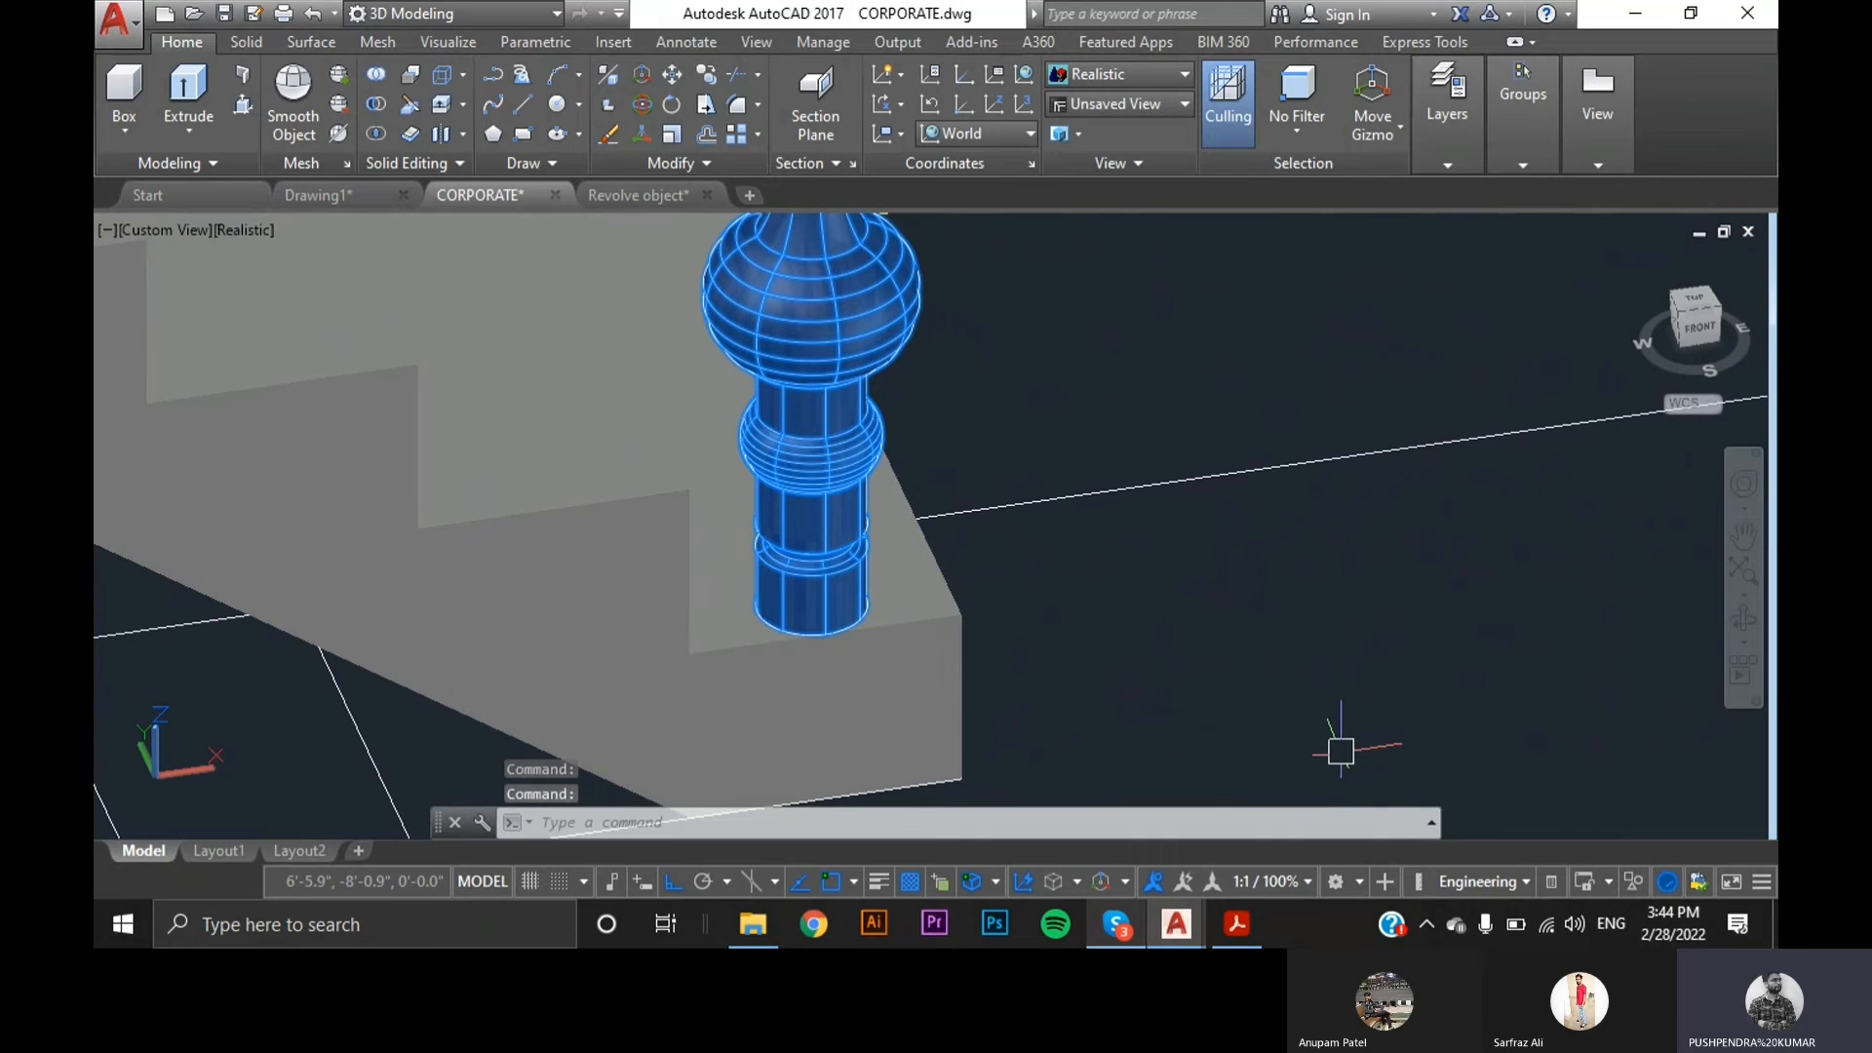
pyautogui.write('cp')
pyautogui.press('Return')
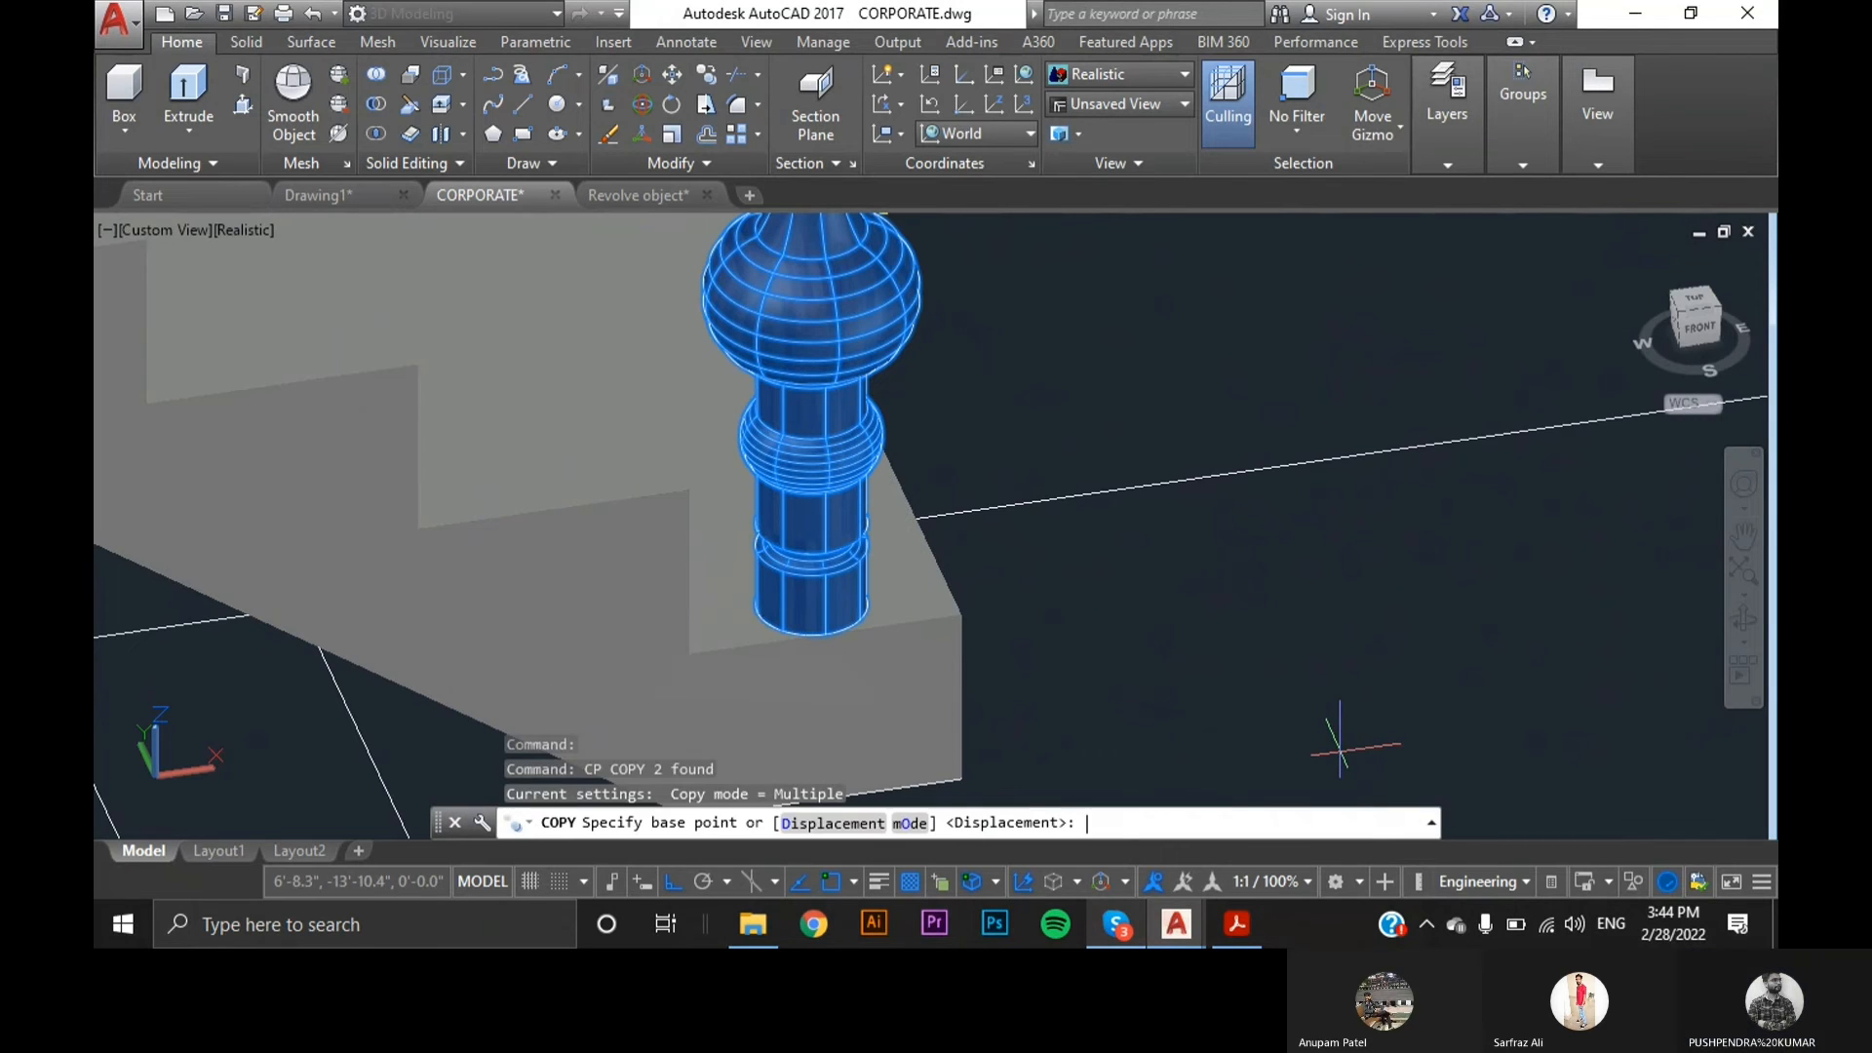
pyautogui.click(961, 614)
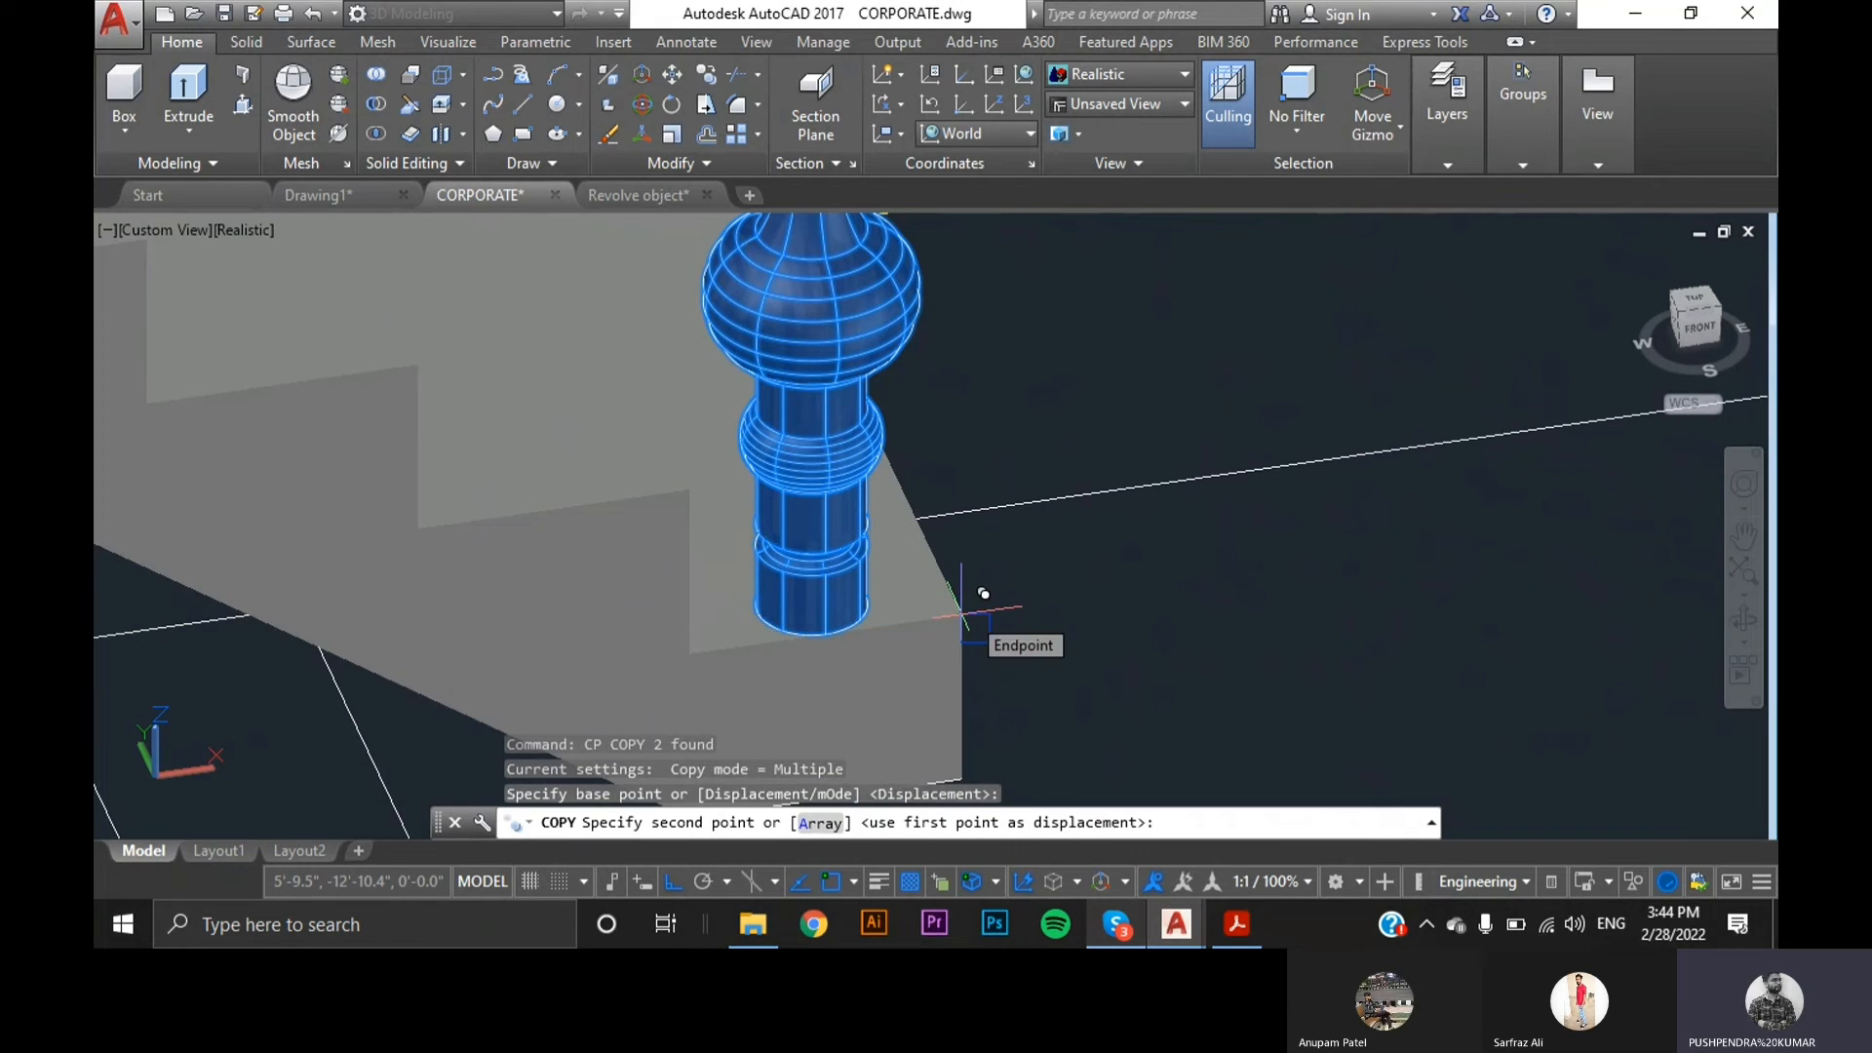
pyautogui.write('A')
pyautogui.press('Return')
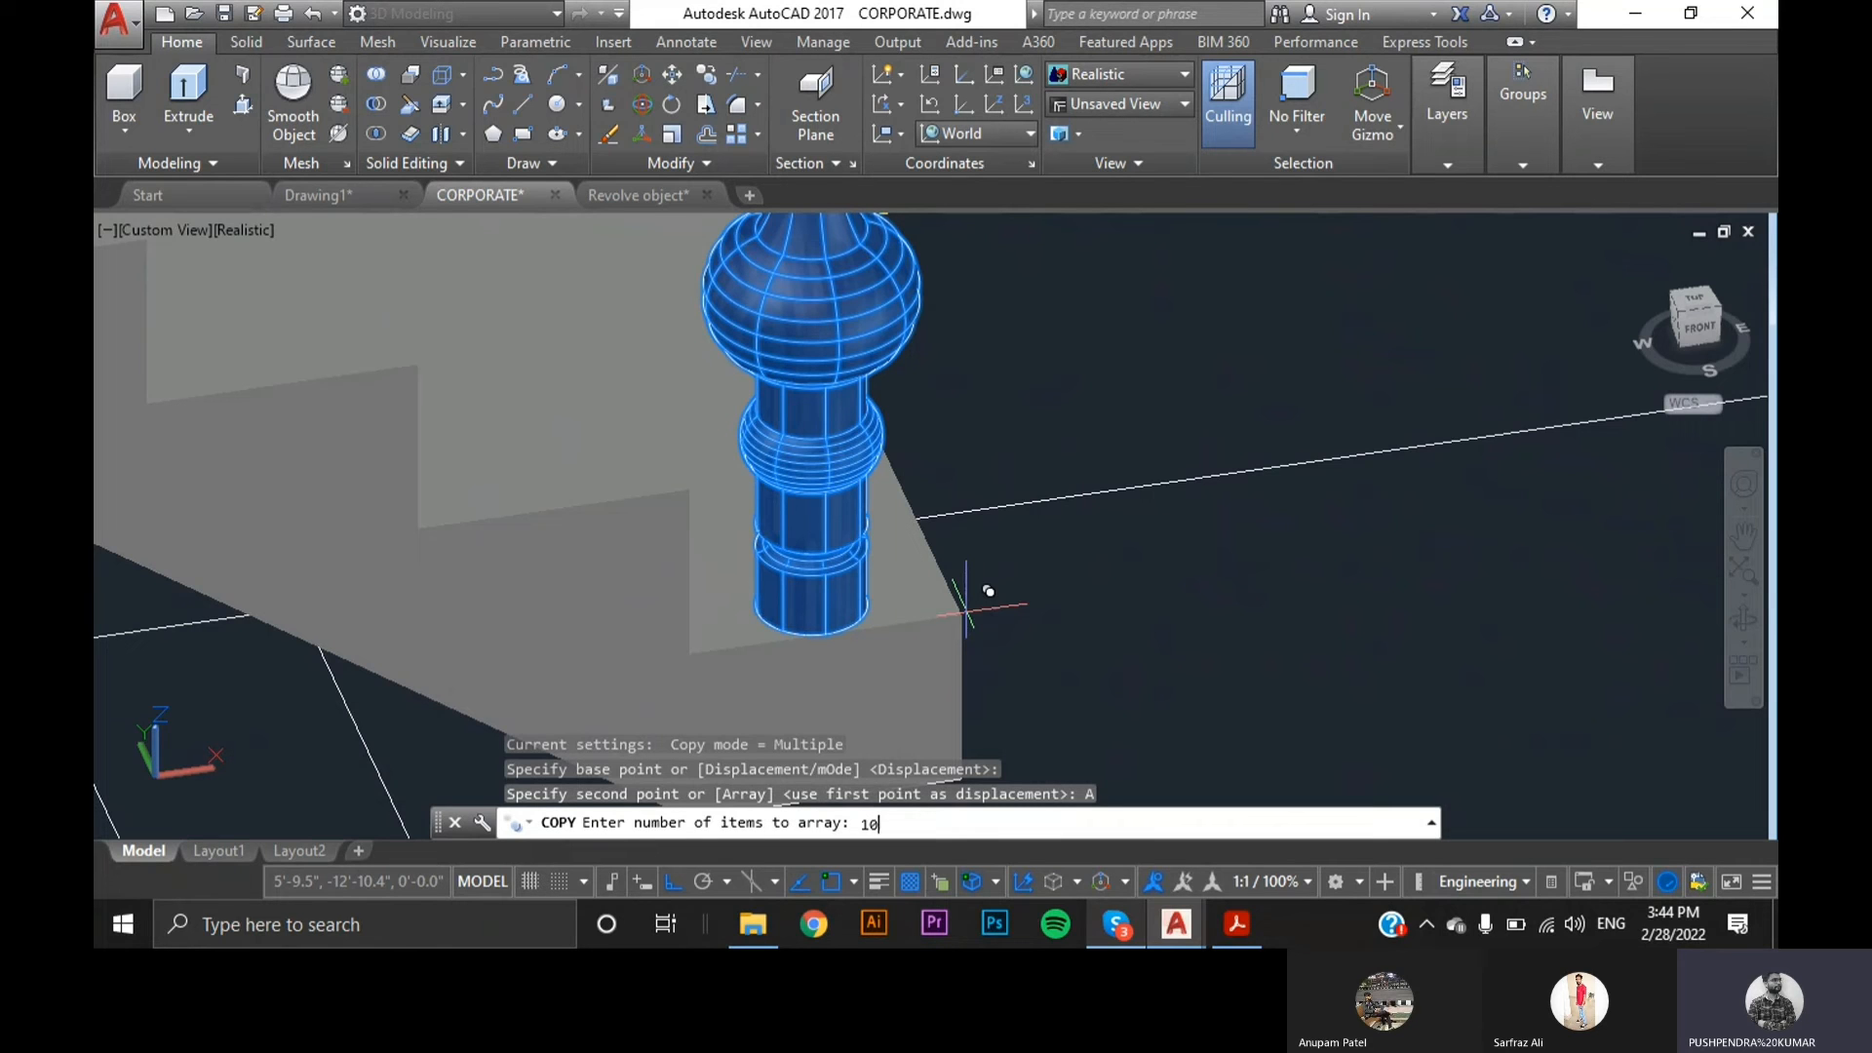
pyautogui.press('Return')
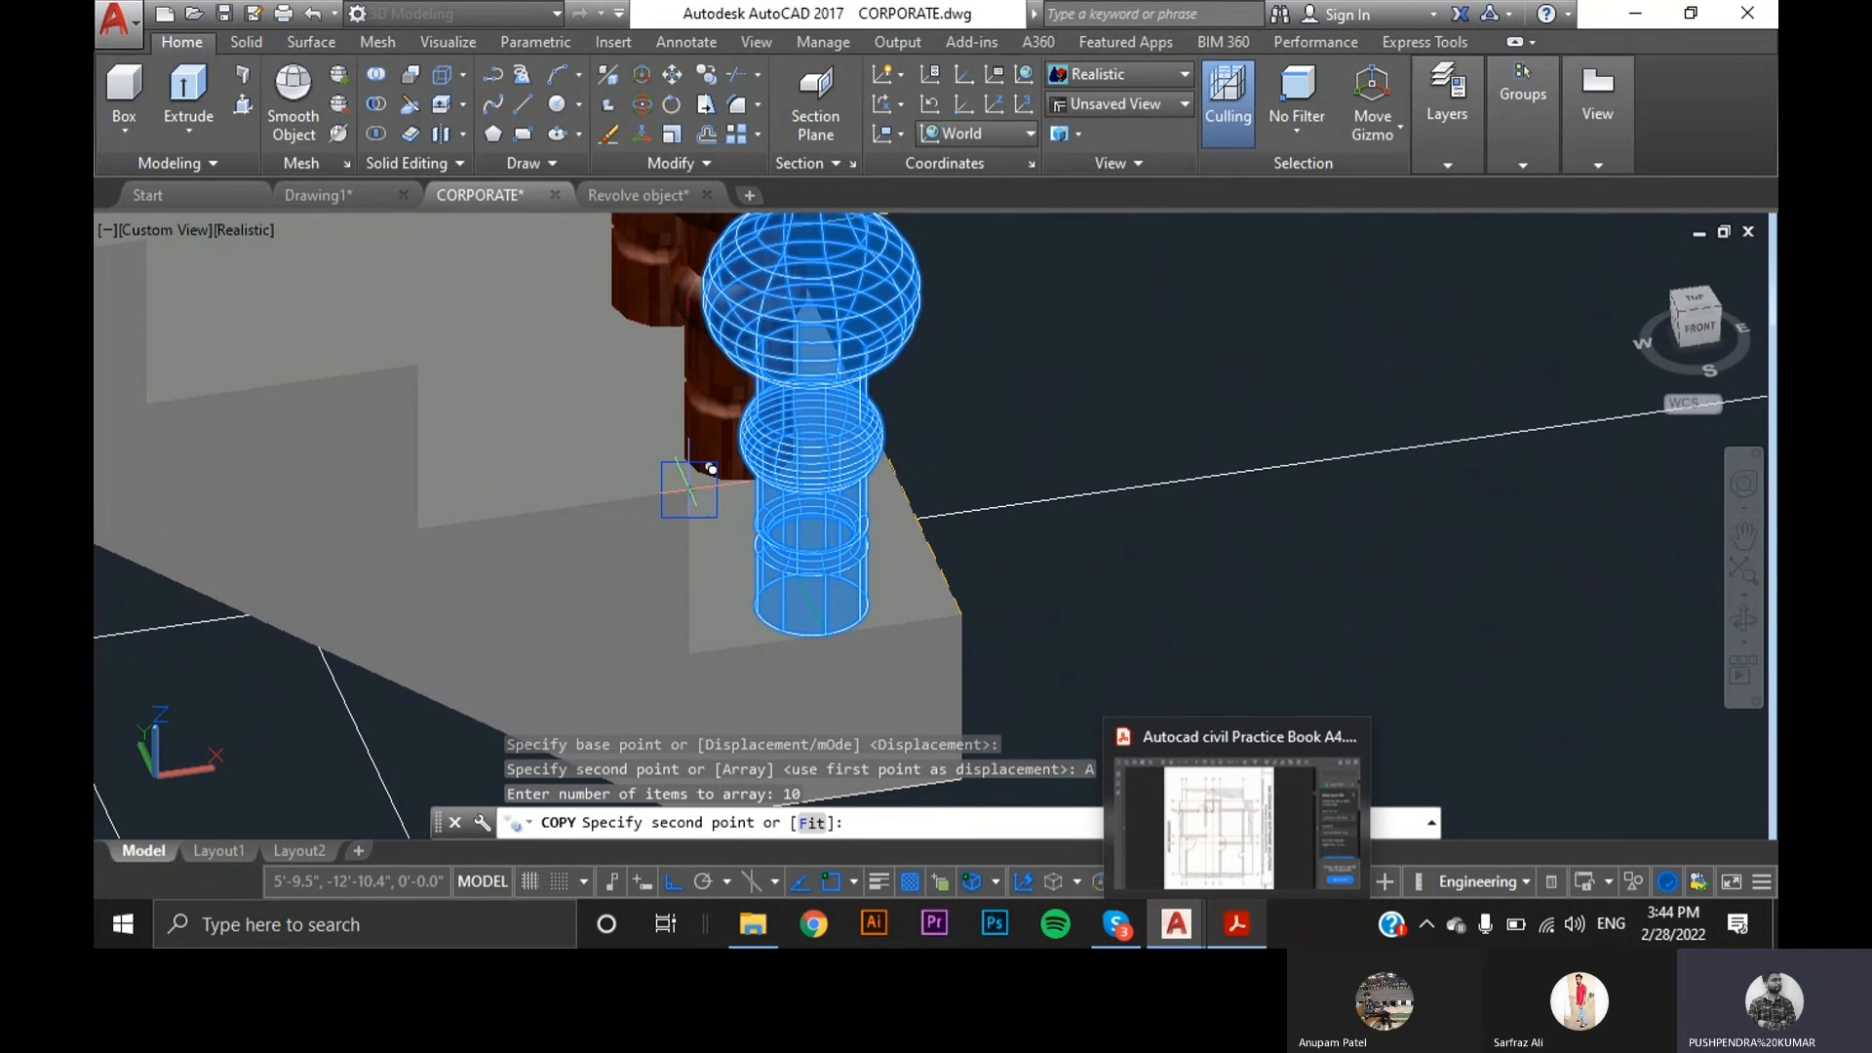
pyautogui.click(713, 492)
pyautogui.press('Escape')
pyautogui.scroll(-2, 697, 522)
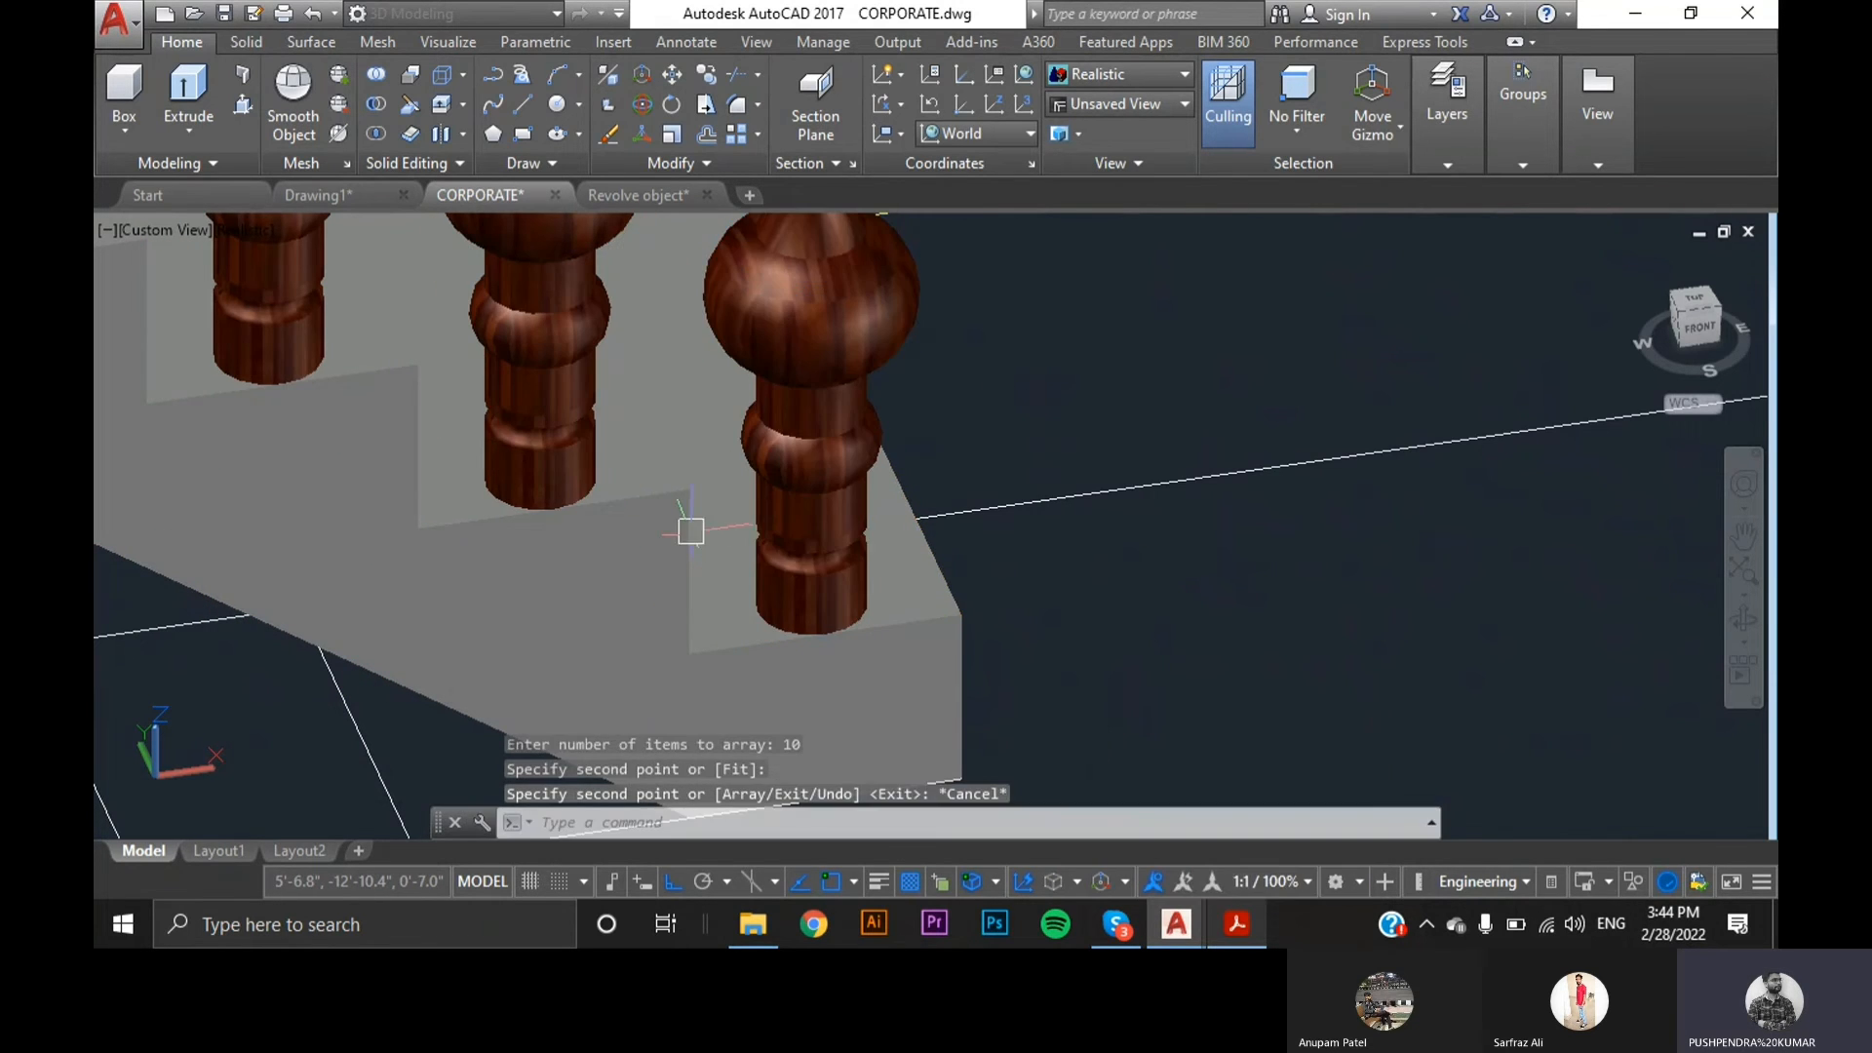
pyautogui.scroll(-4, 1111, 585)
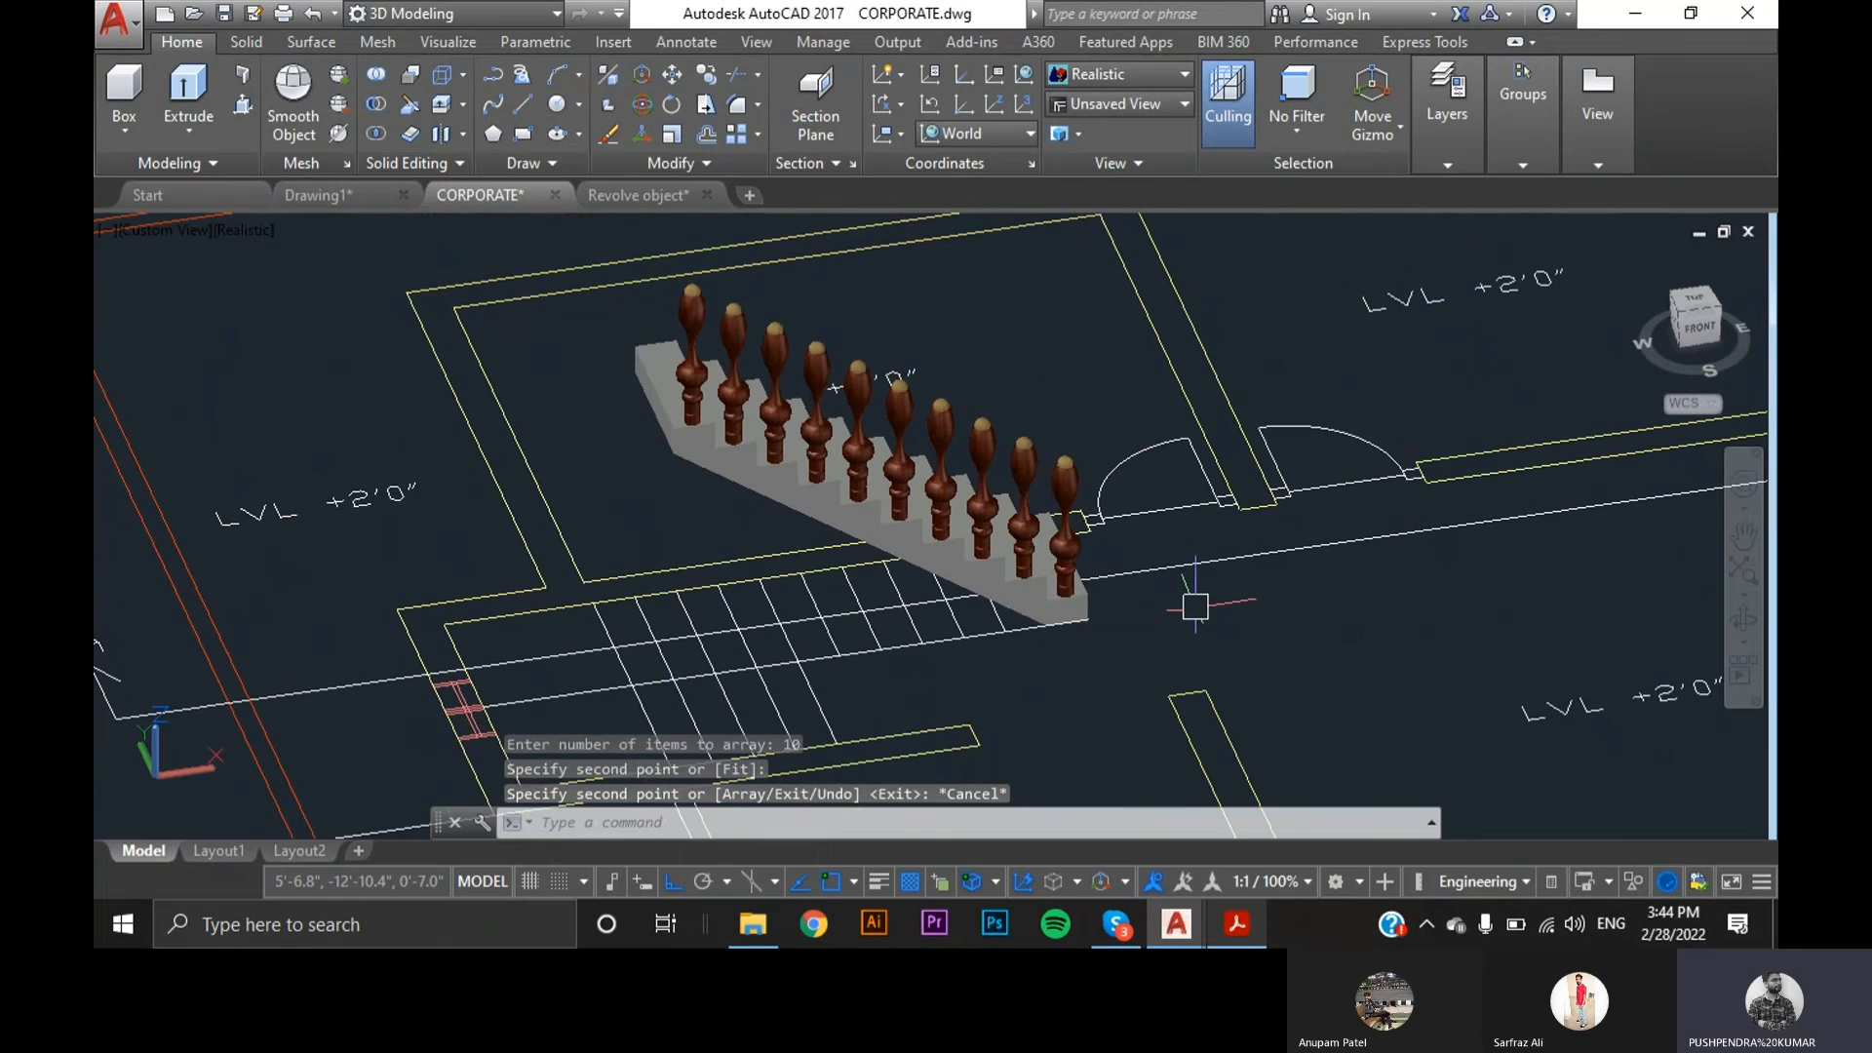
# - Examine the row of balusters on the staircase from several angles and close up at the lowest steps
pyautogui.keyDown('shift'); pyautogui.moveTo(1211, 622); pyautogui.dragTo(1134, 648, button='middle'); pyautogui.keyUp('shift')
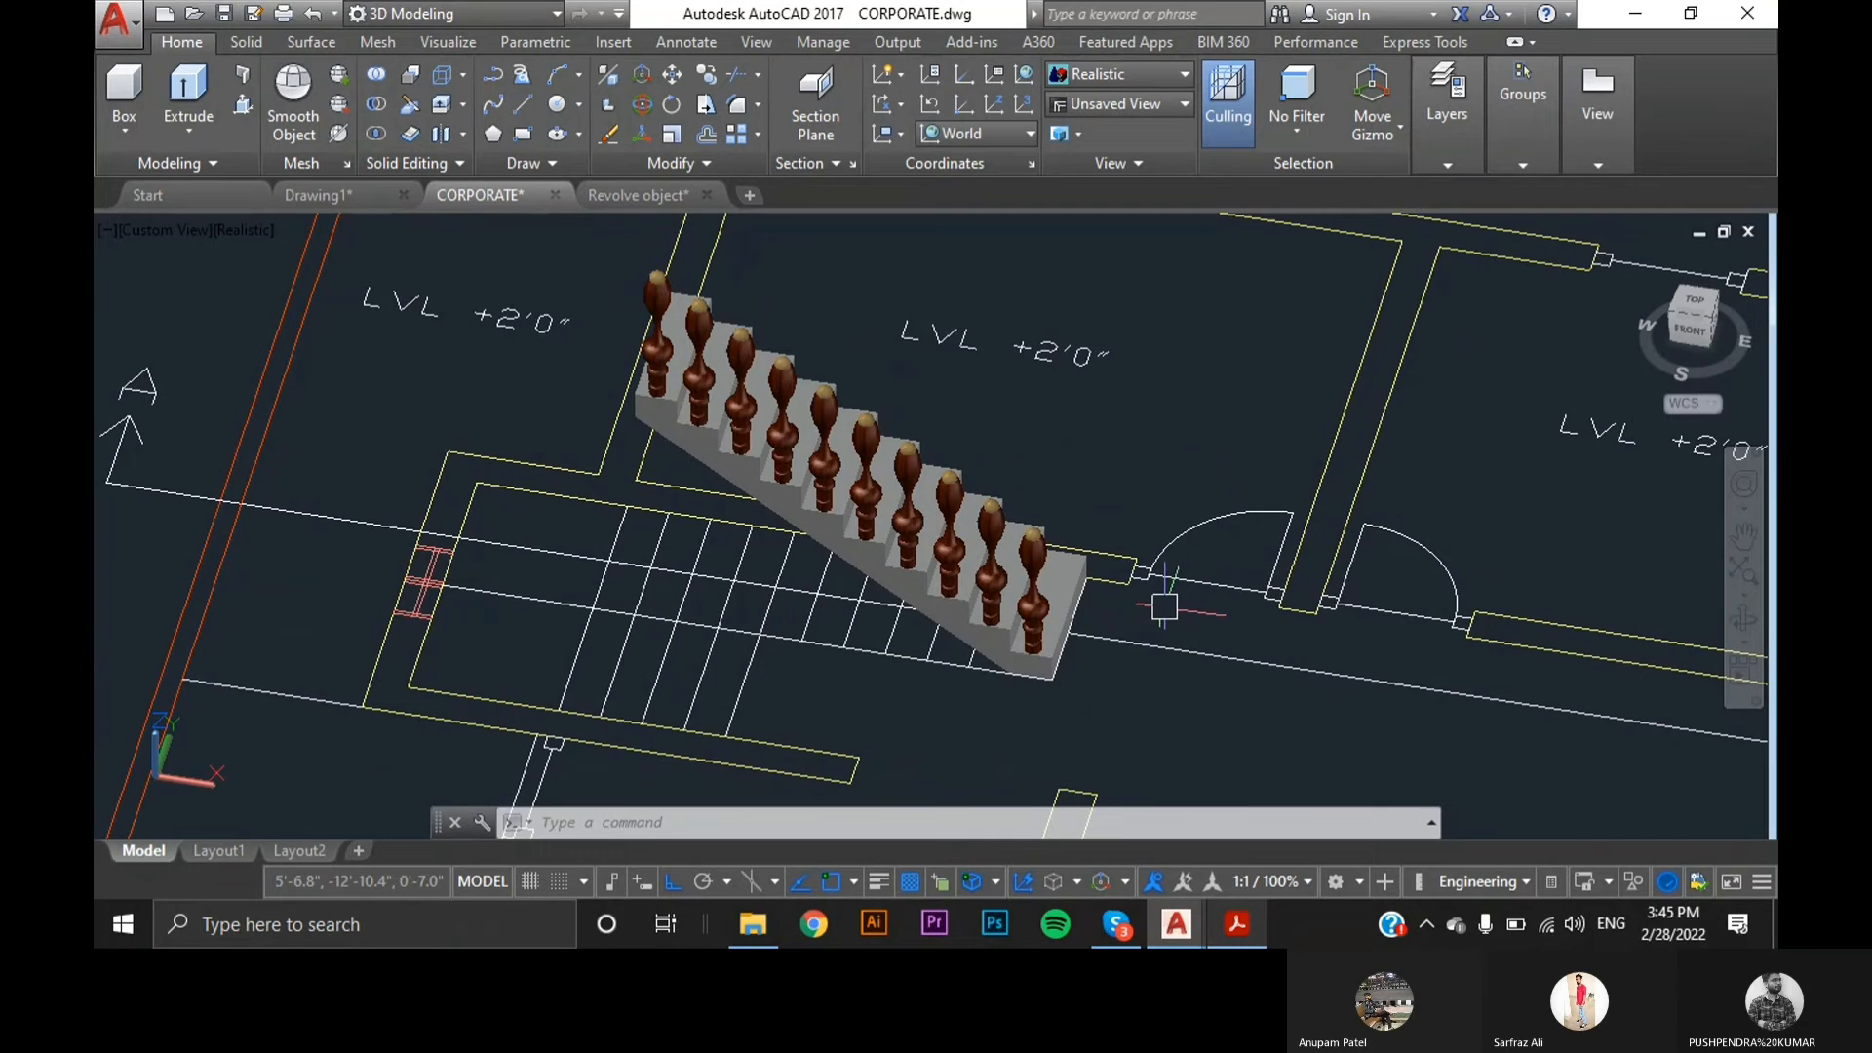
pyautogui.scroll(5, 1163, 606)
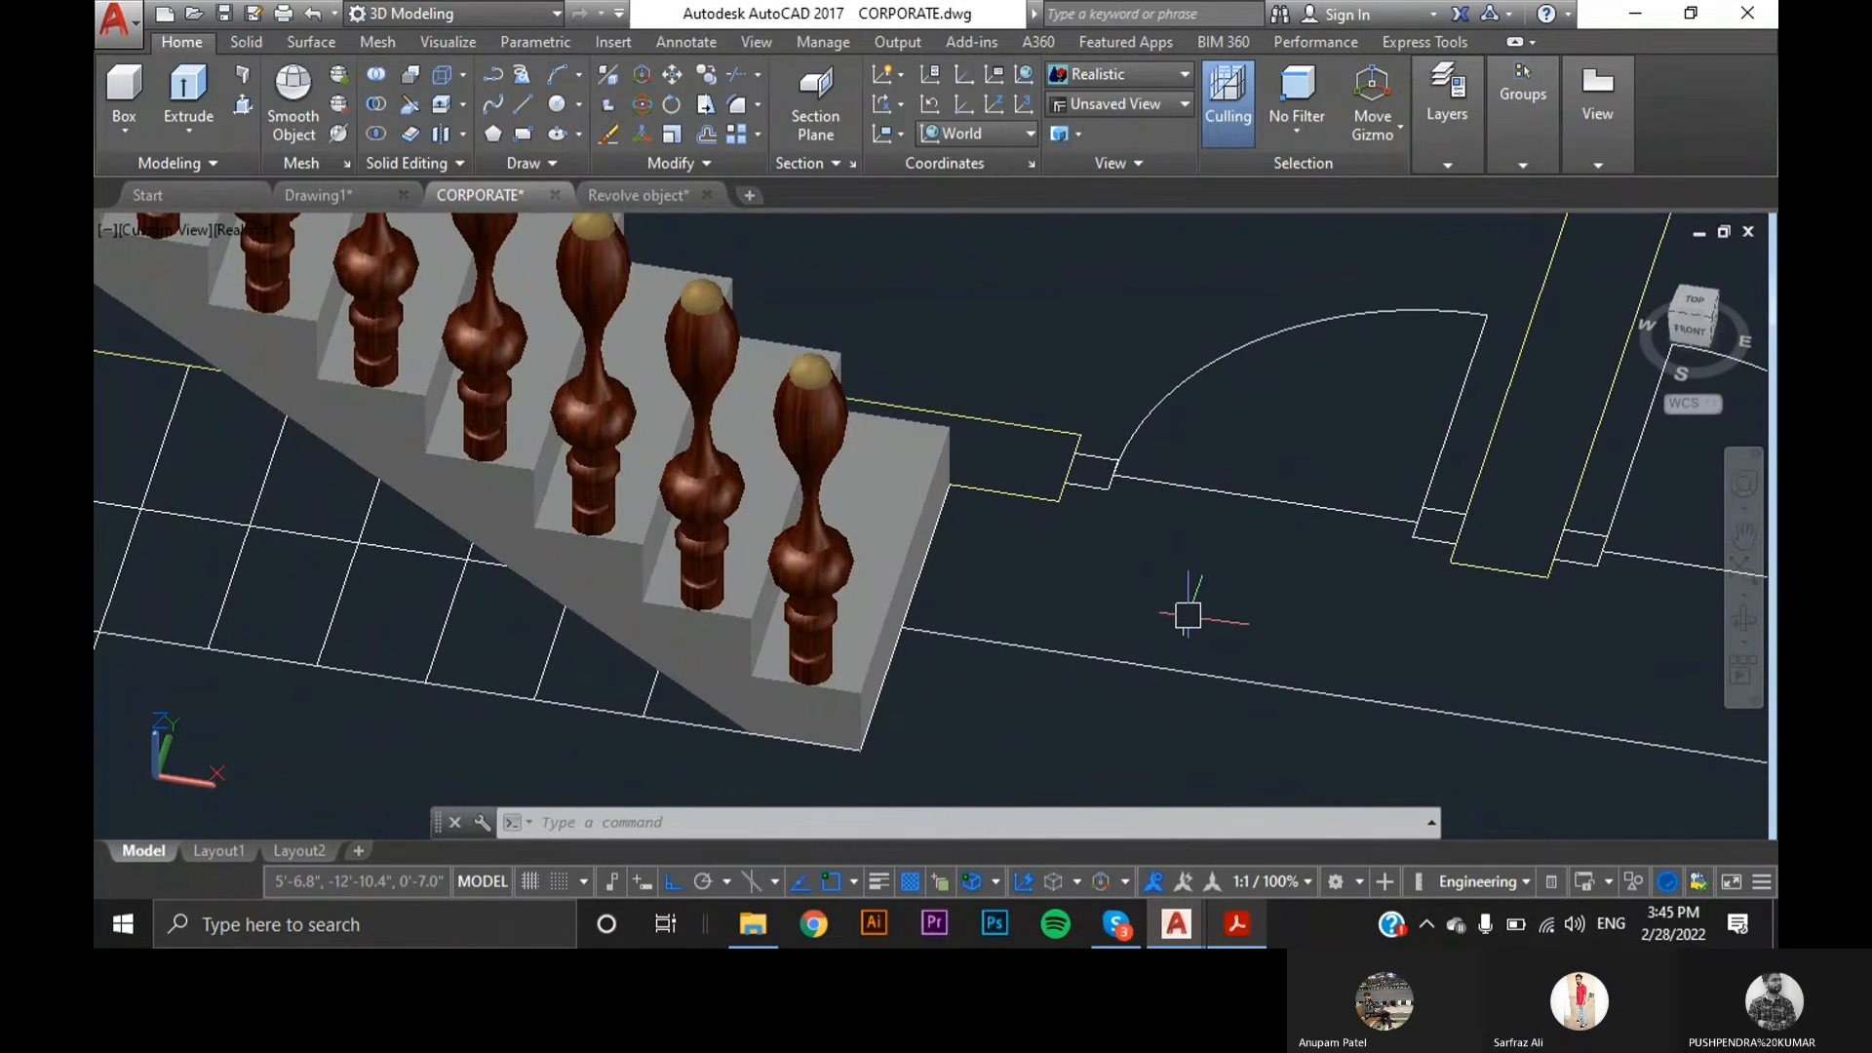
pyautogui.scroll(-6, 1188, 615)
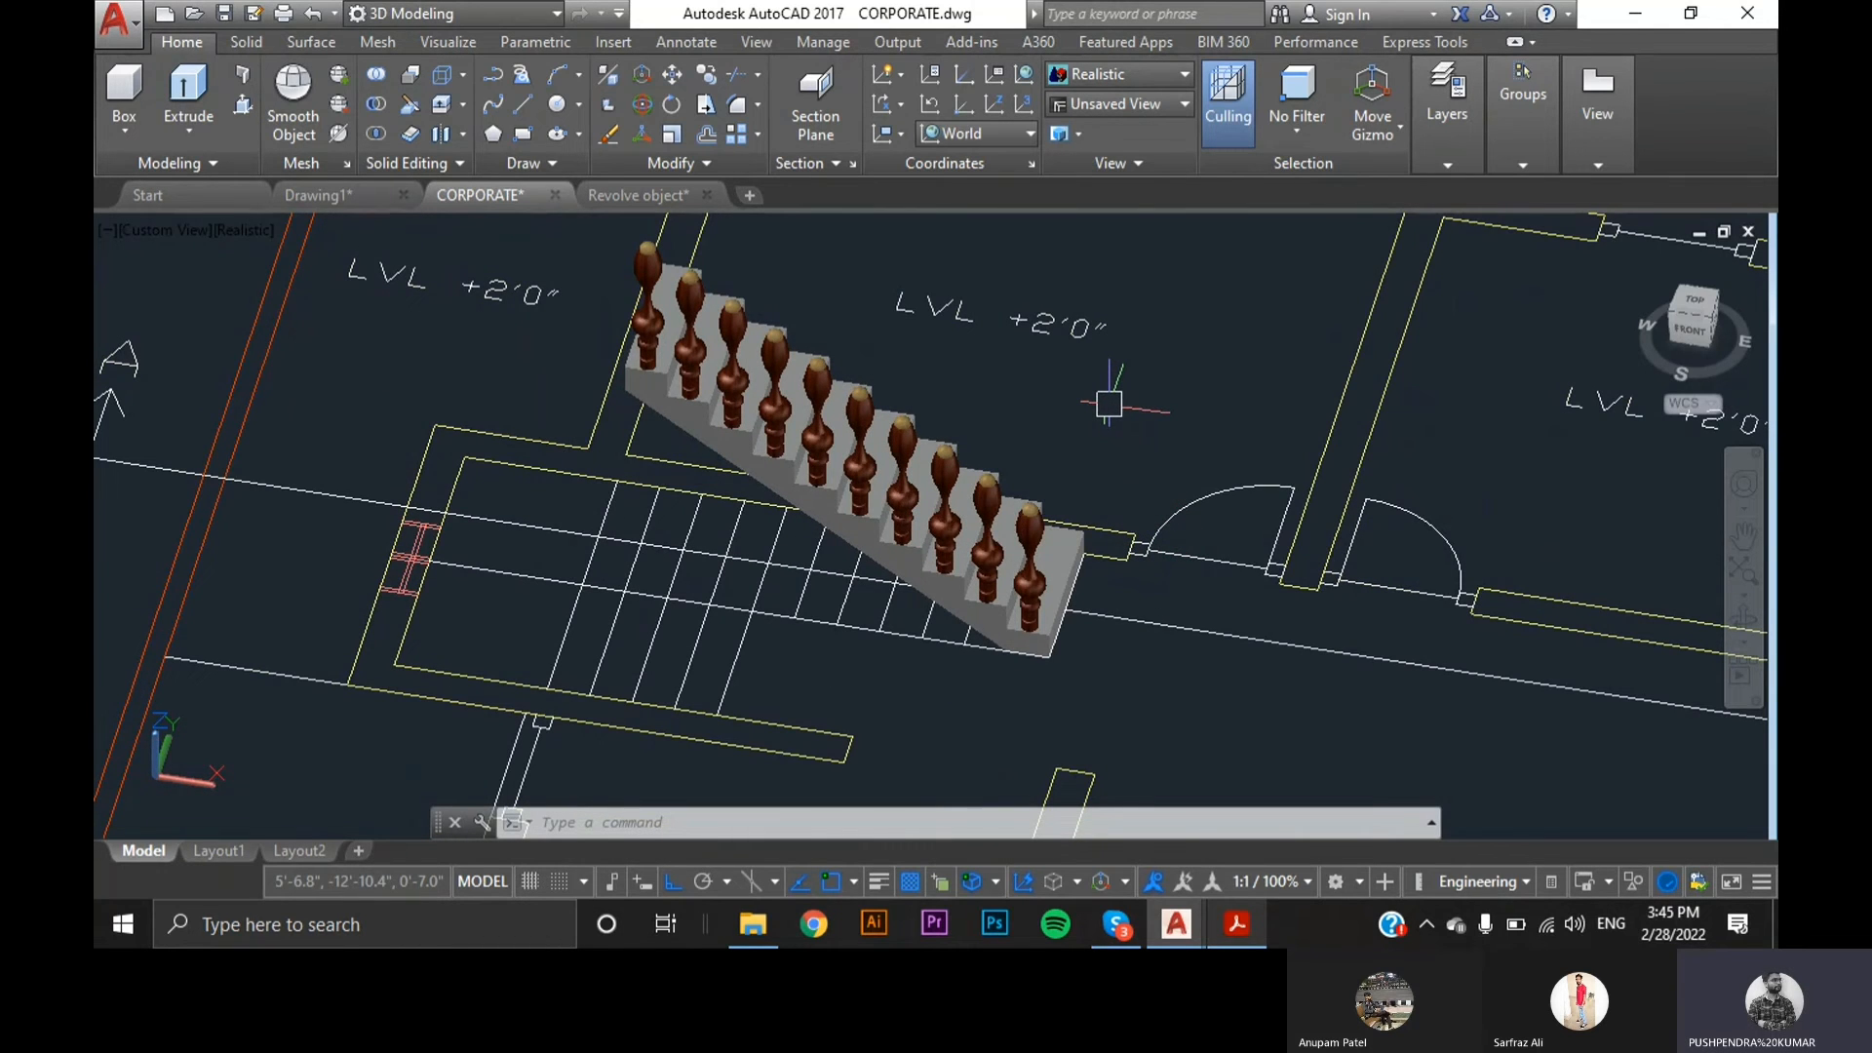
pyautogui.scroll(3, 1097, 544)
pyautogui.moveTo(954, 470); pyautogui.dragTo(943, 597, button='middle')
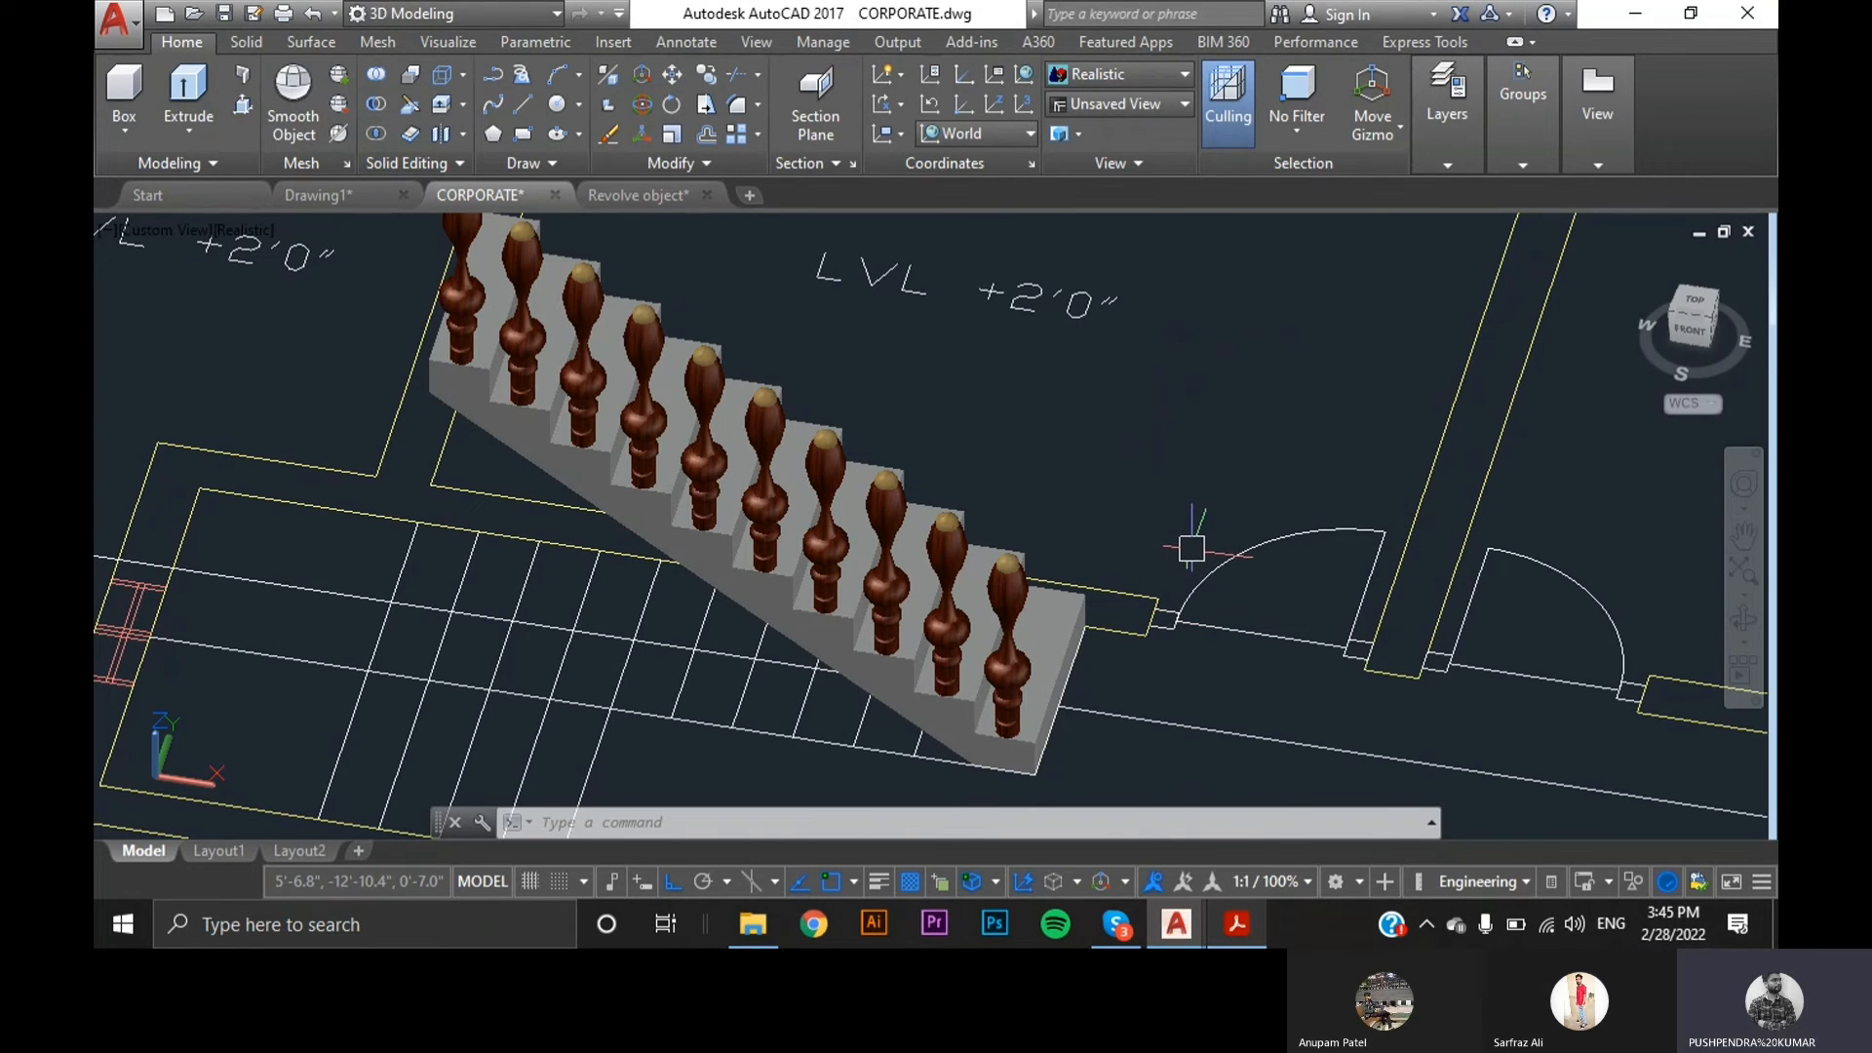
pyautogui.moveTo(355, 271); pyautogui.dragTo(361, 341, button='middle')
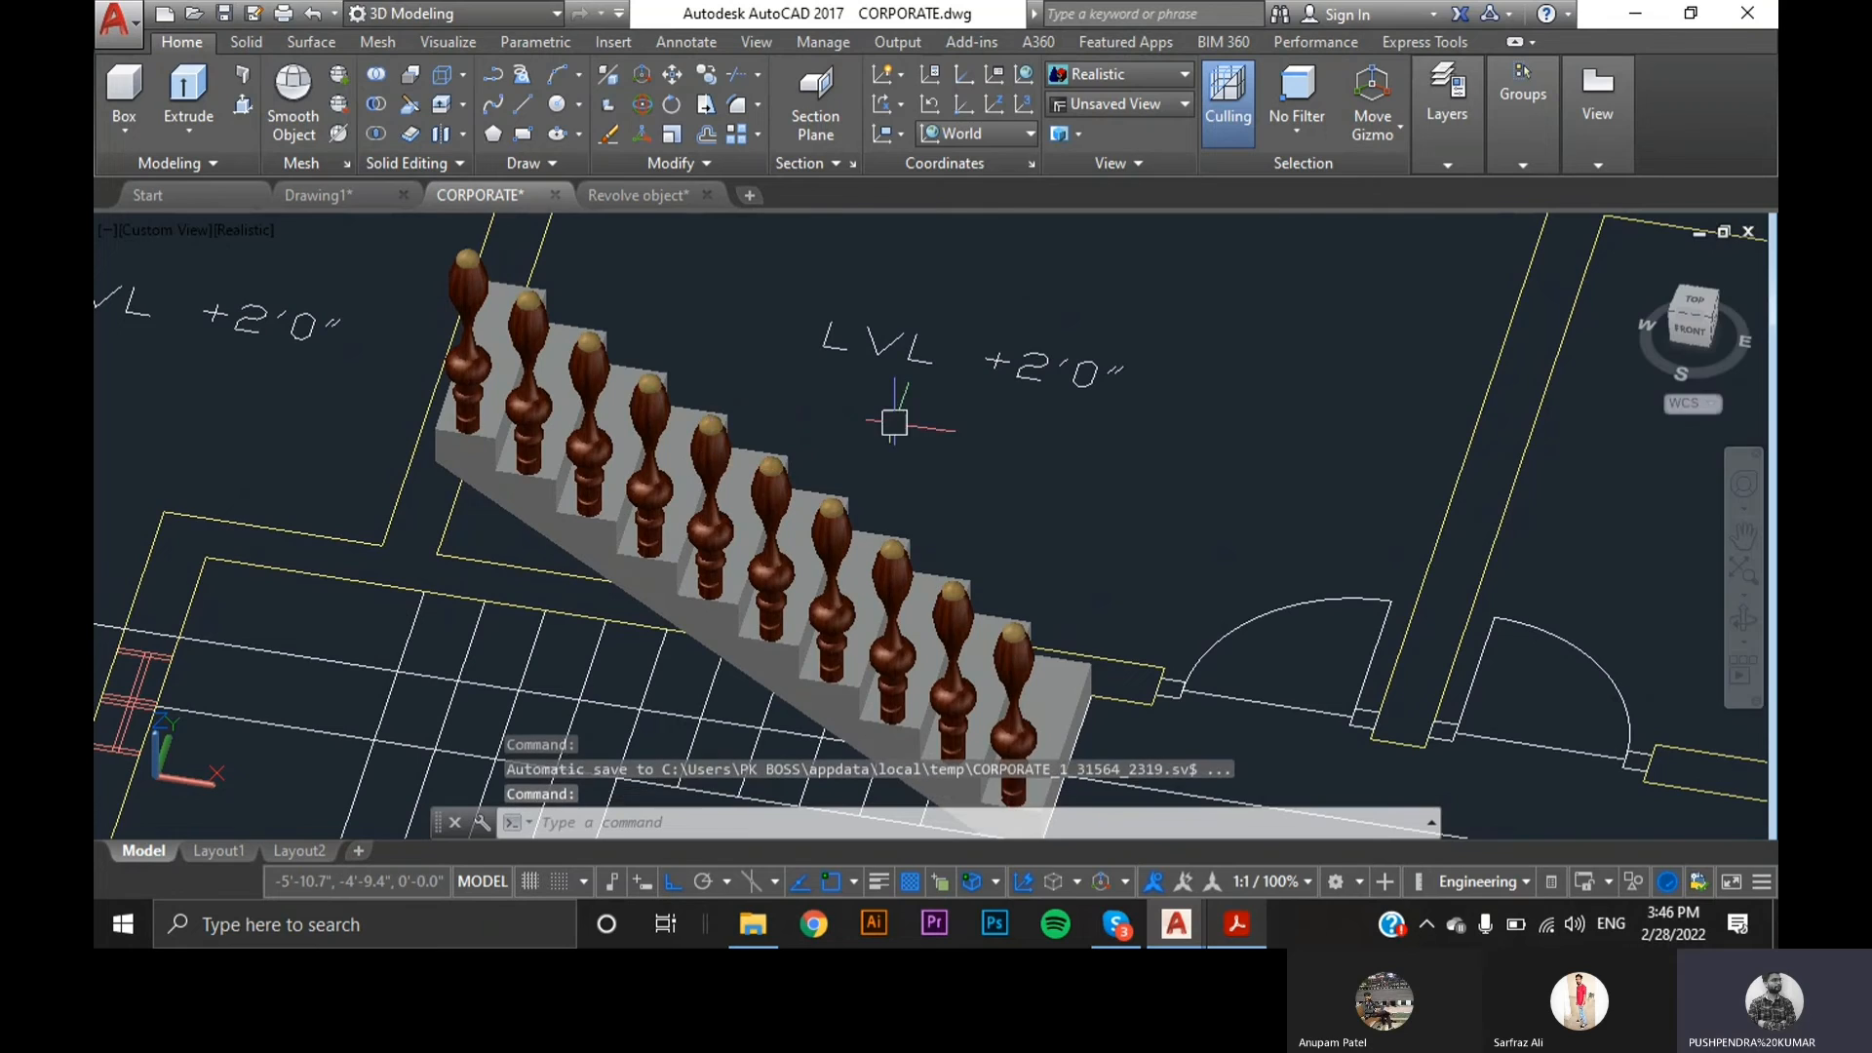
pyautogui.scroll(-2, 895, 422)
pyautogui.moveTo(931, 678); pyautogui.dragTo(844, 675, button='middle')
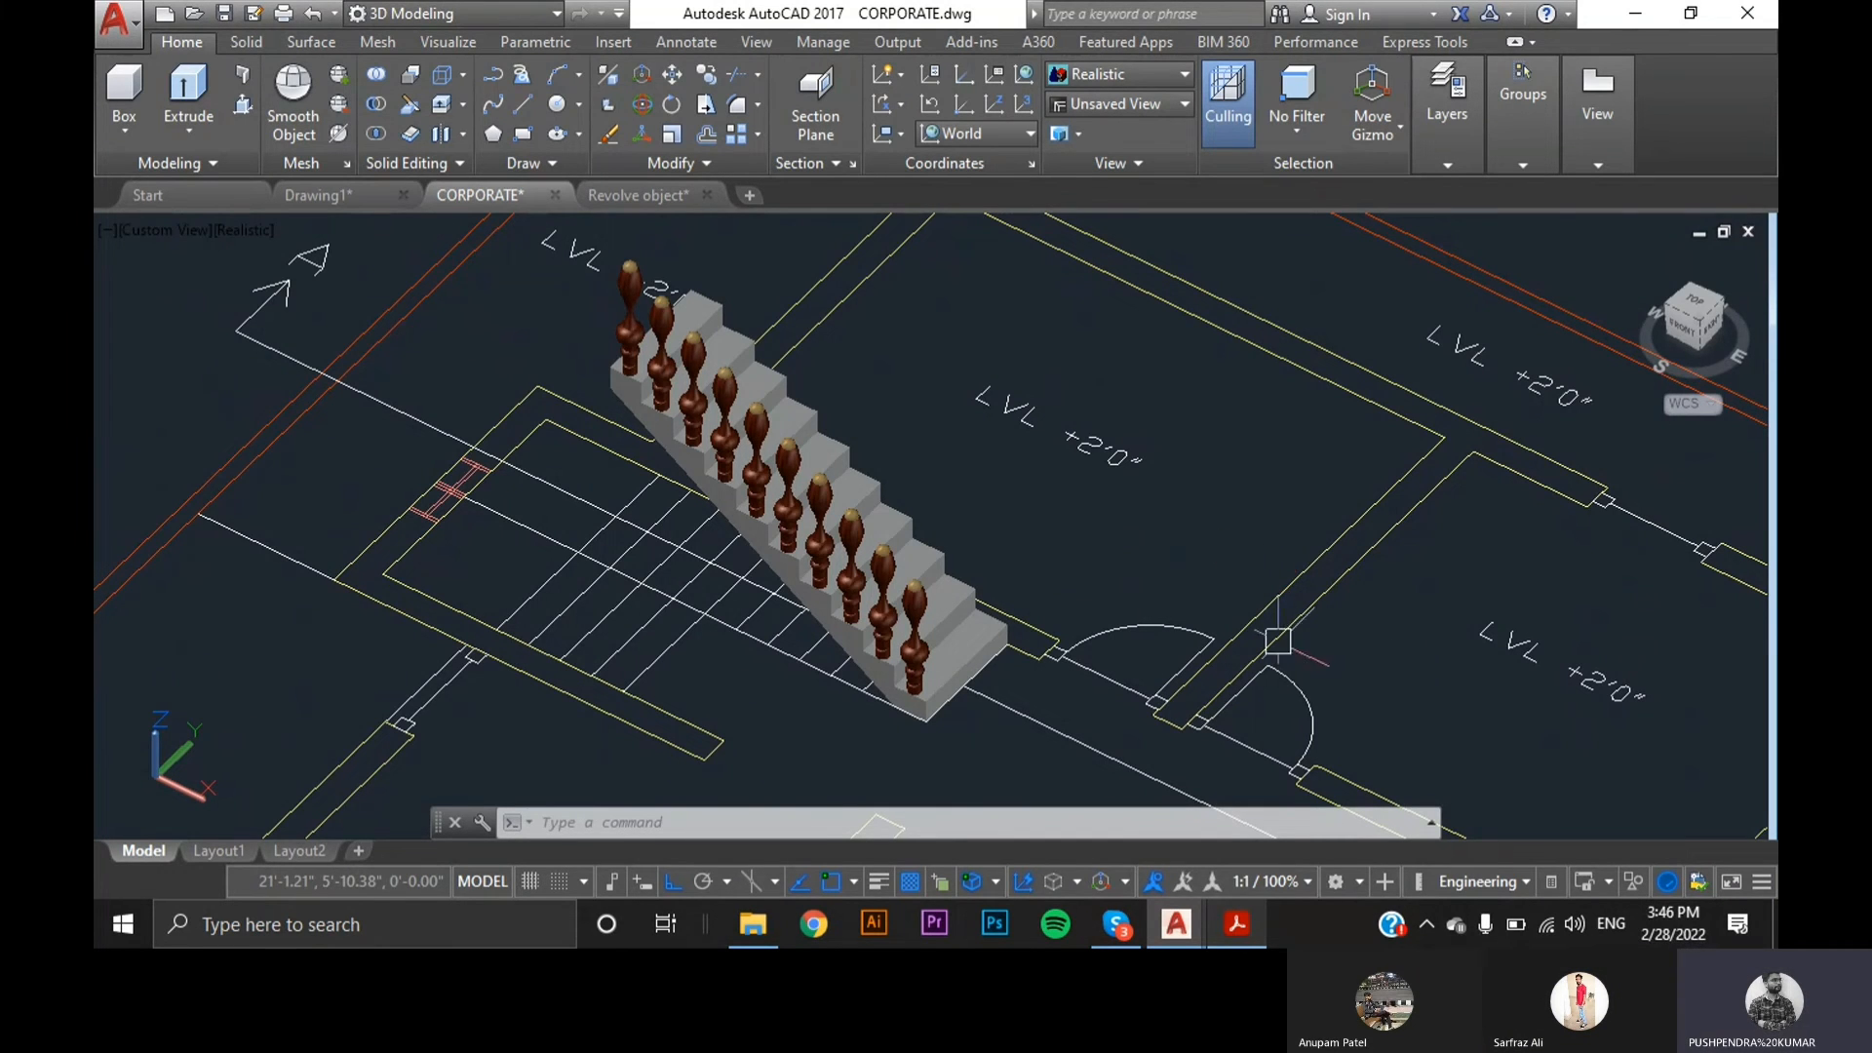
pyautogui.keyDown('shift'); pyautogui.moveTo(856, 744); pyautogui.dragTo(938, 752, button='middle'); pyautogui.keyUp('shift')
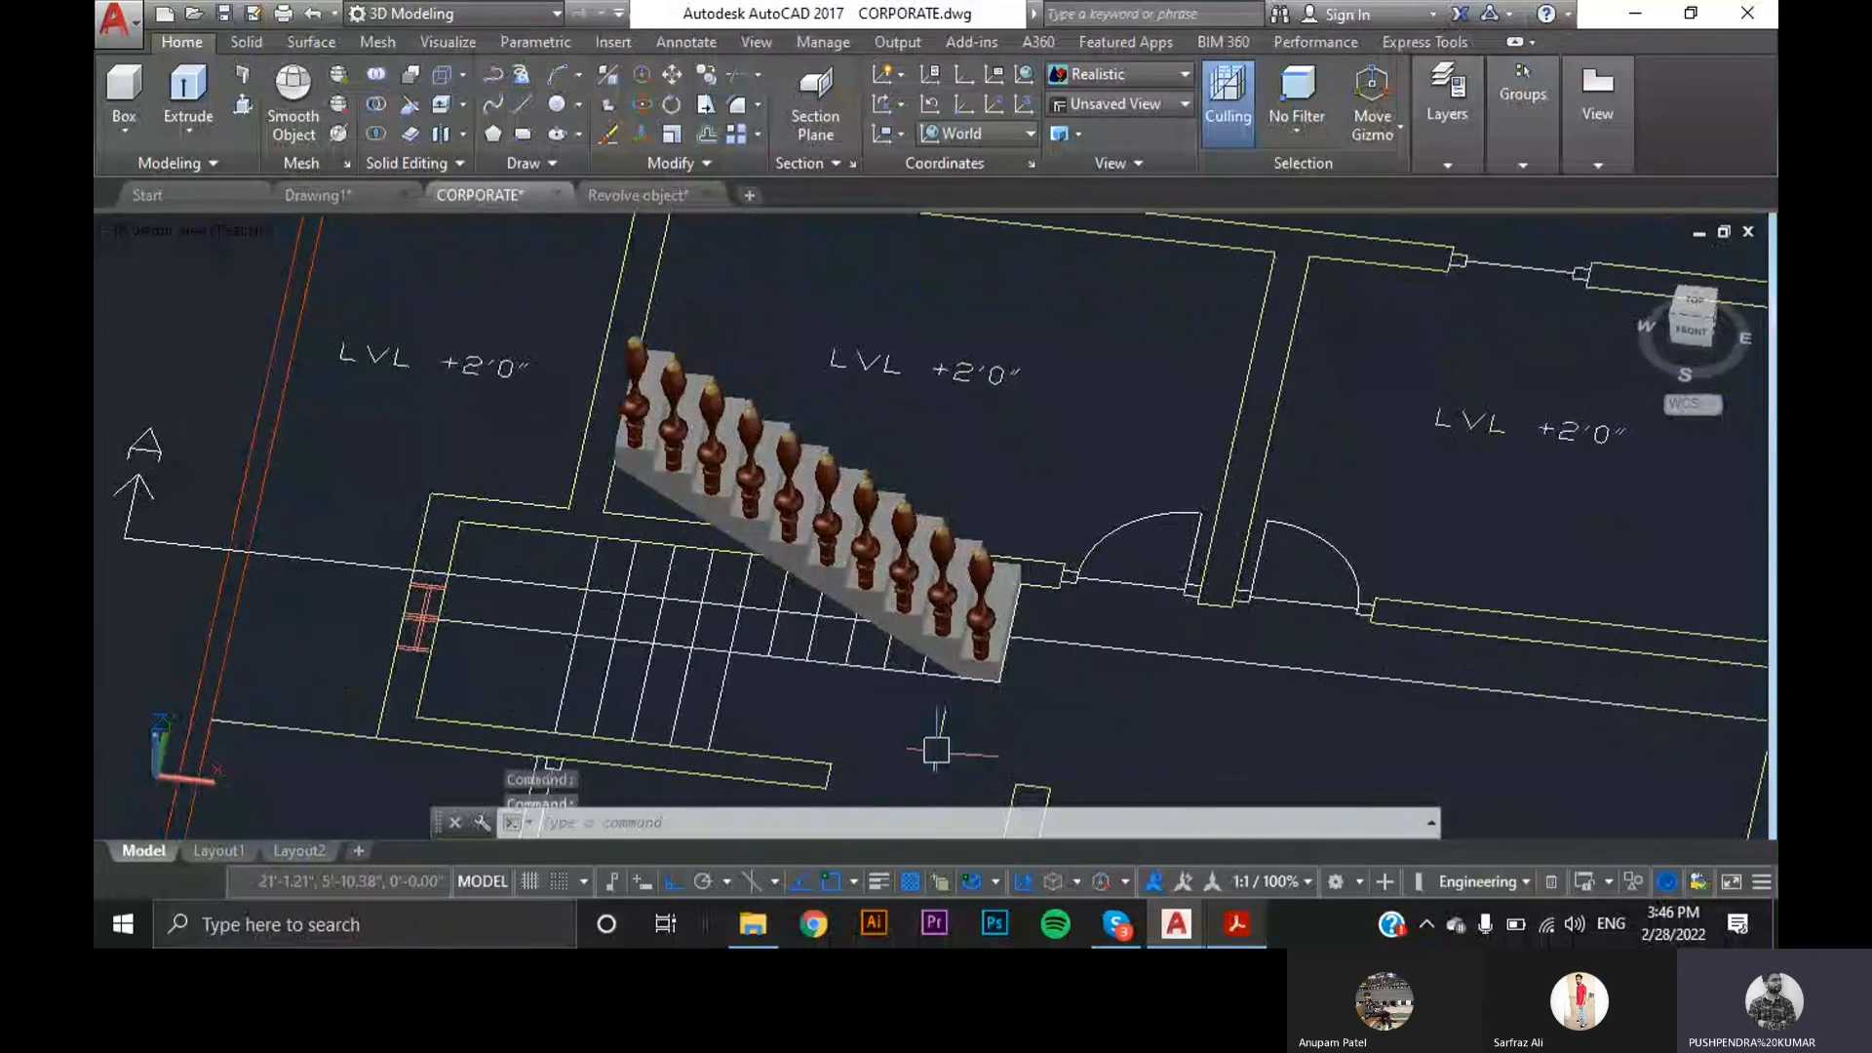
pyautogui.keyDown('shift'); pyautogui.moveTo(1150, 696); pyautogui.dragTo(865, 732, button='middle'); pyautogui.keyUp('shift')
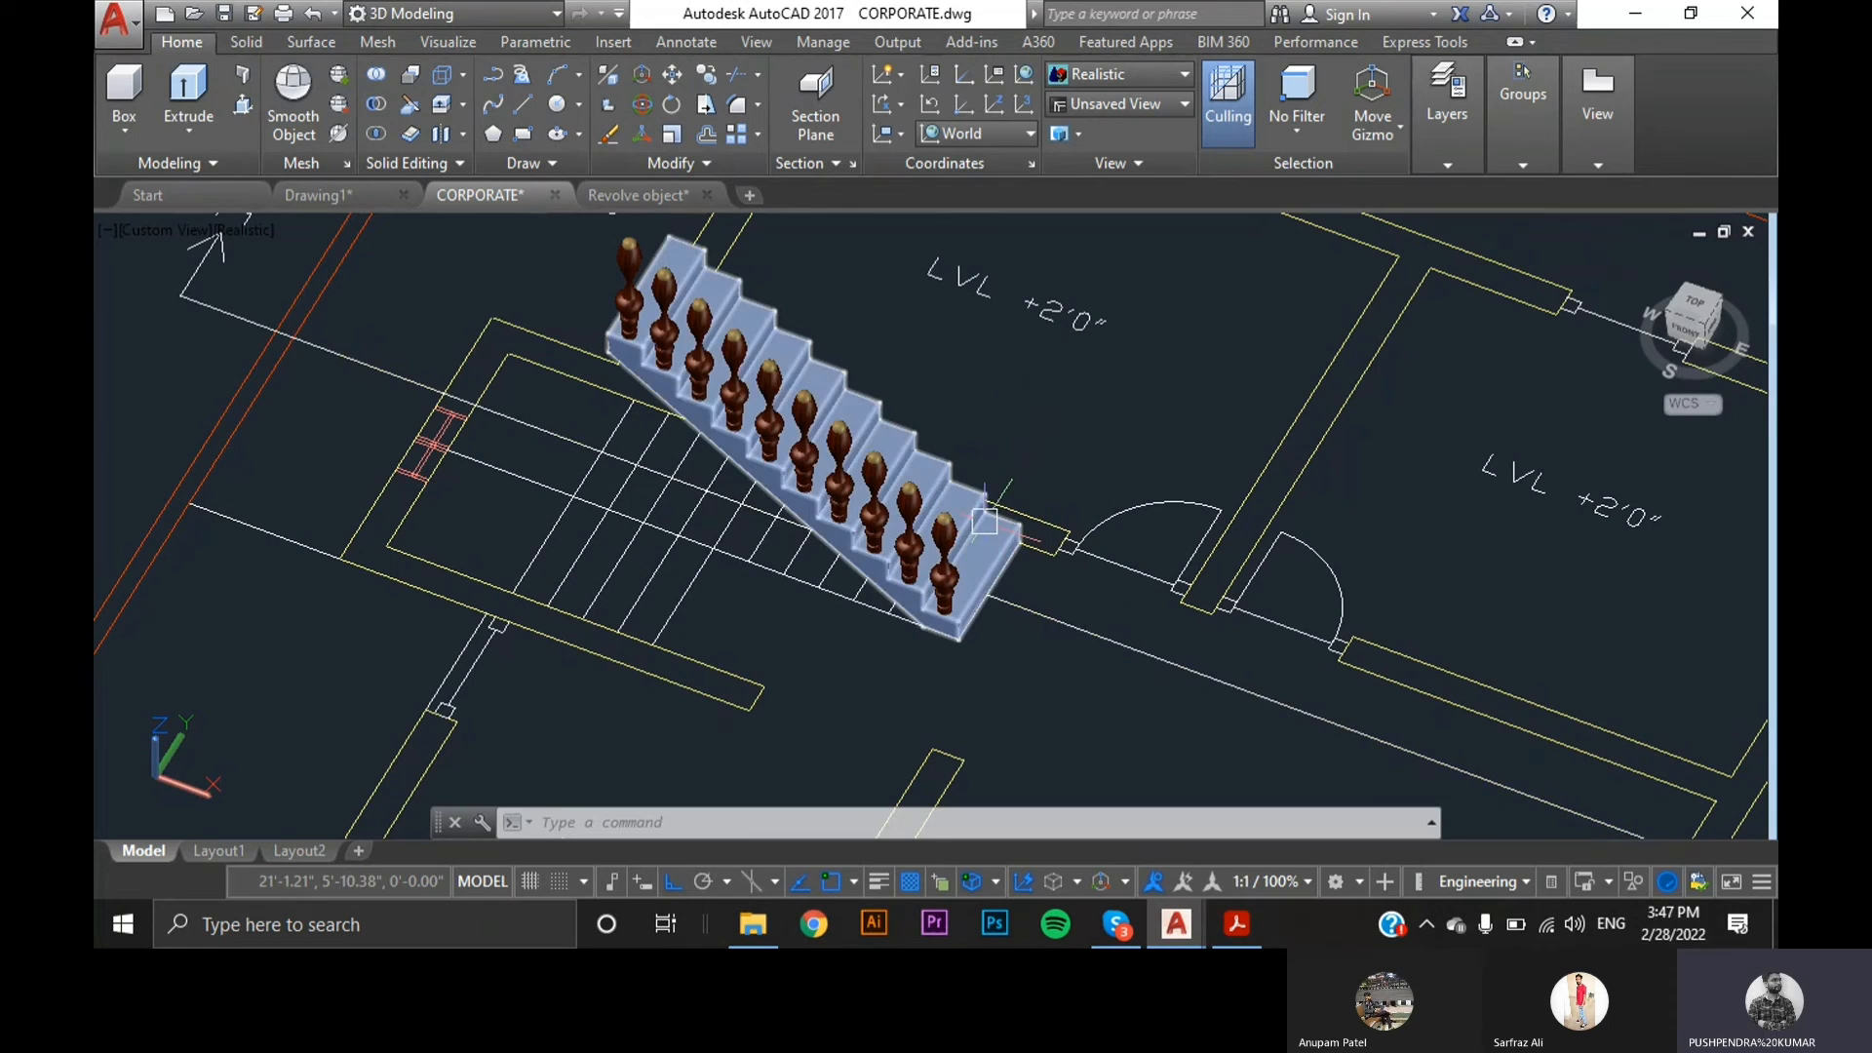
pyautogui.moveTo(922, 367); pyautogui.dragTo(888, 425, button='middle')
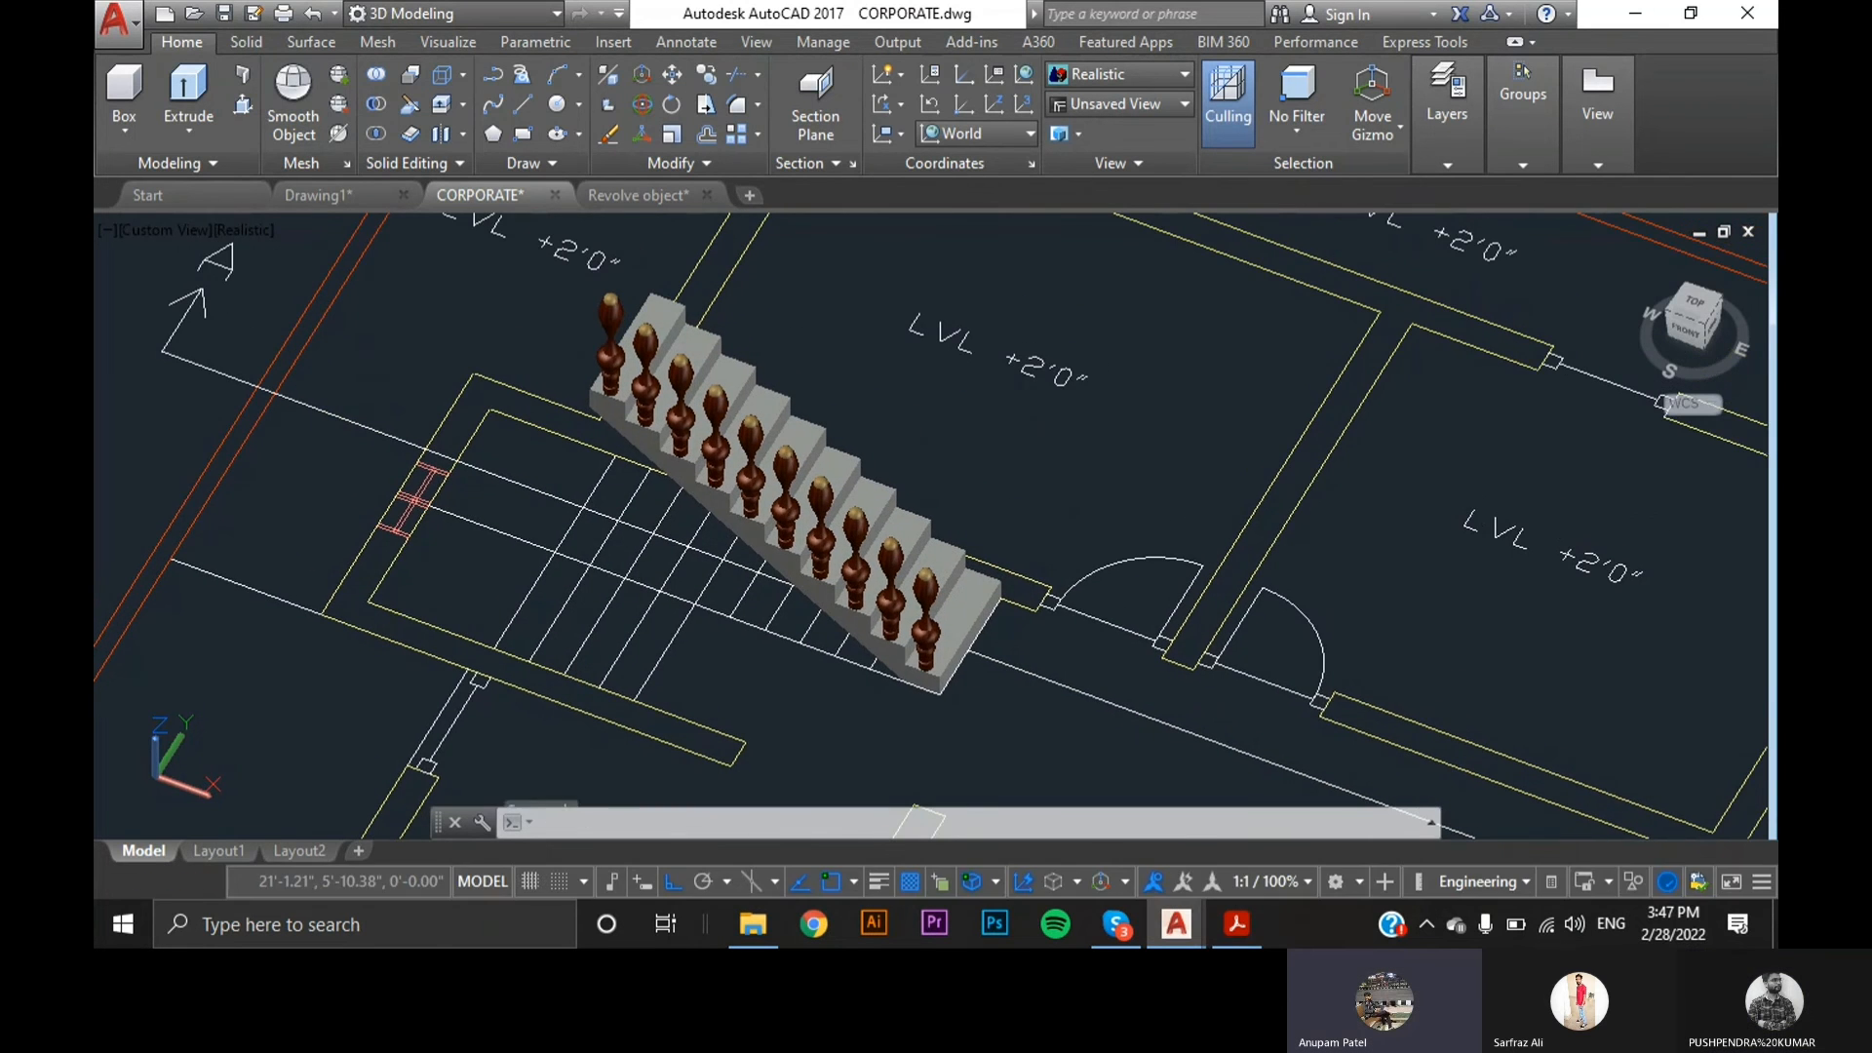
pyautogui.scroll(2, 951, 655)
pyautogui.scroll(6, 951, 655)
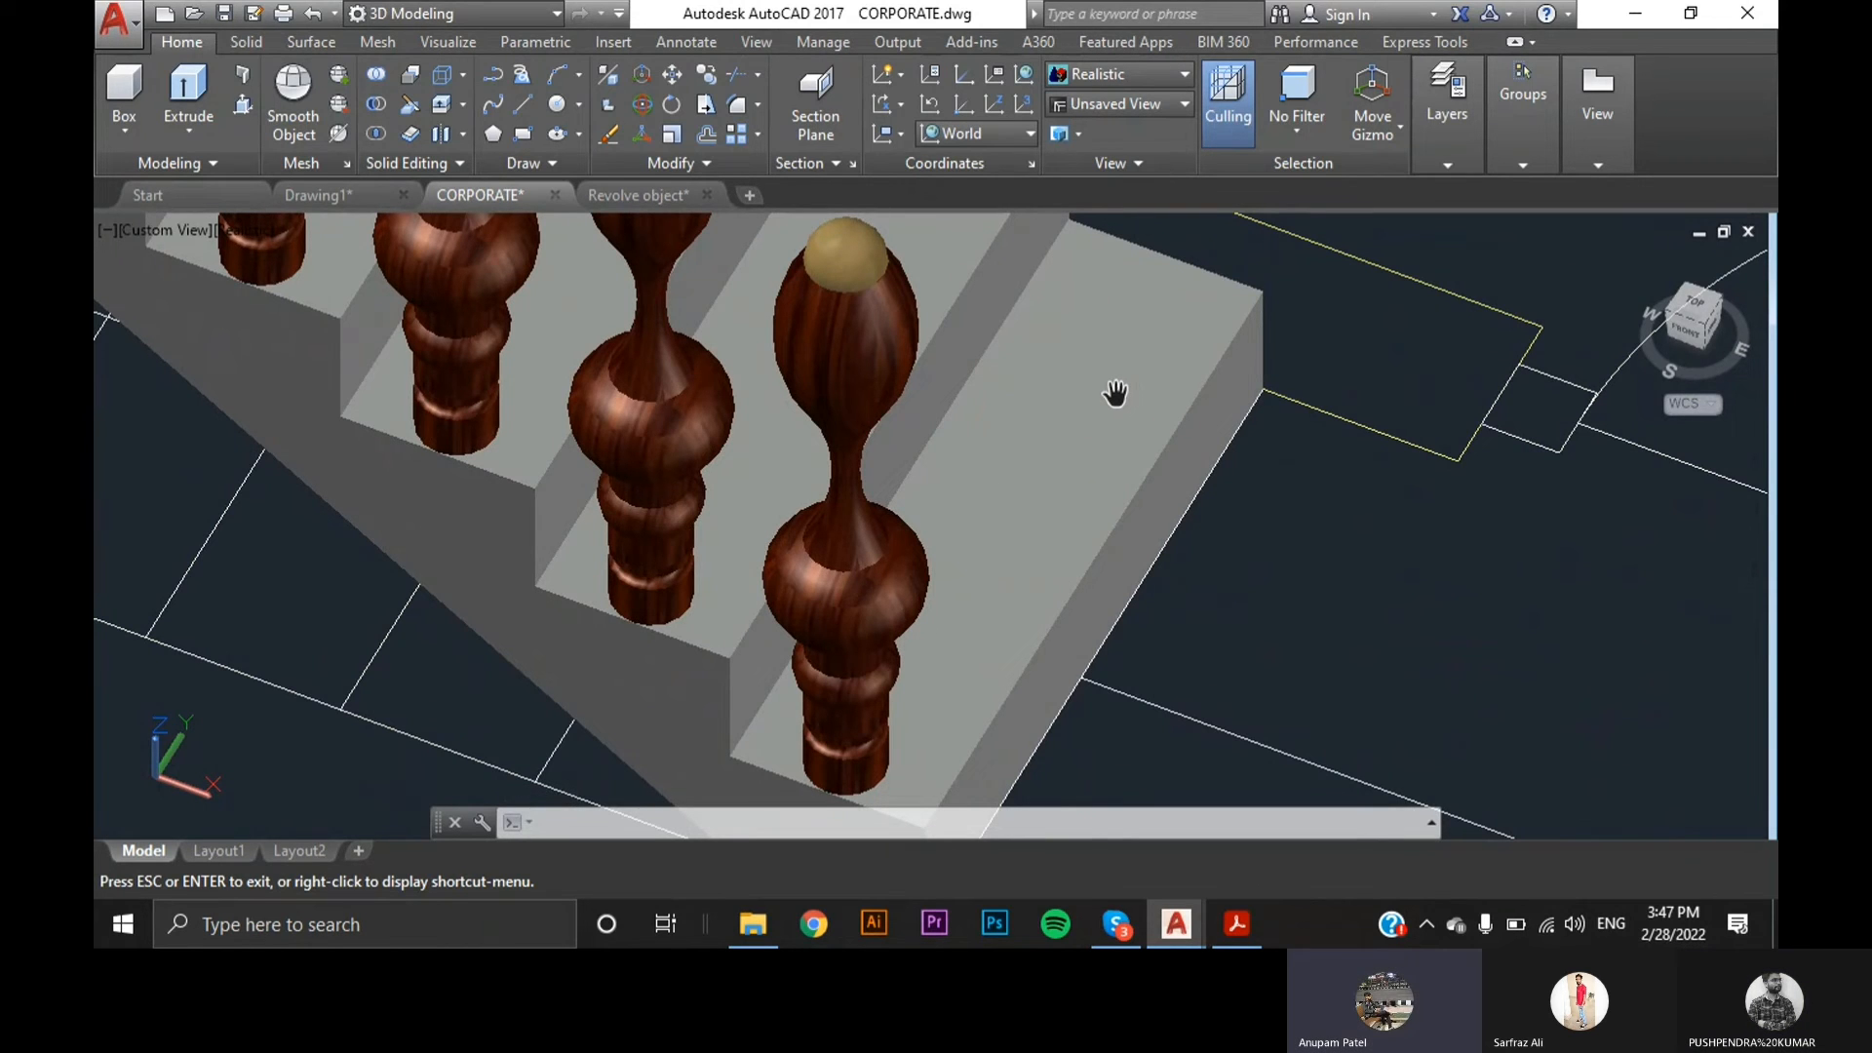
pyautogui.scroll(-6, 1065, 441)
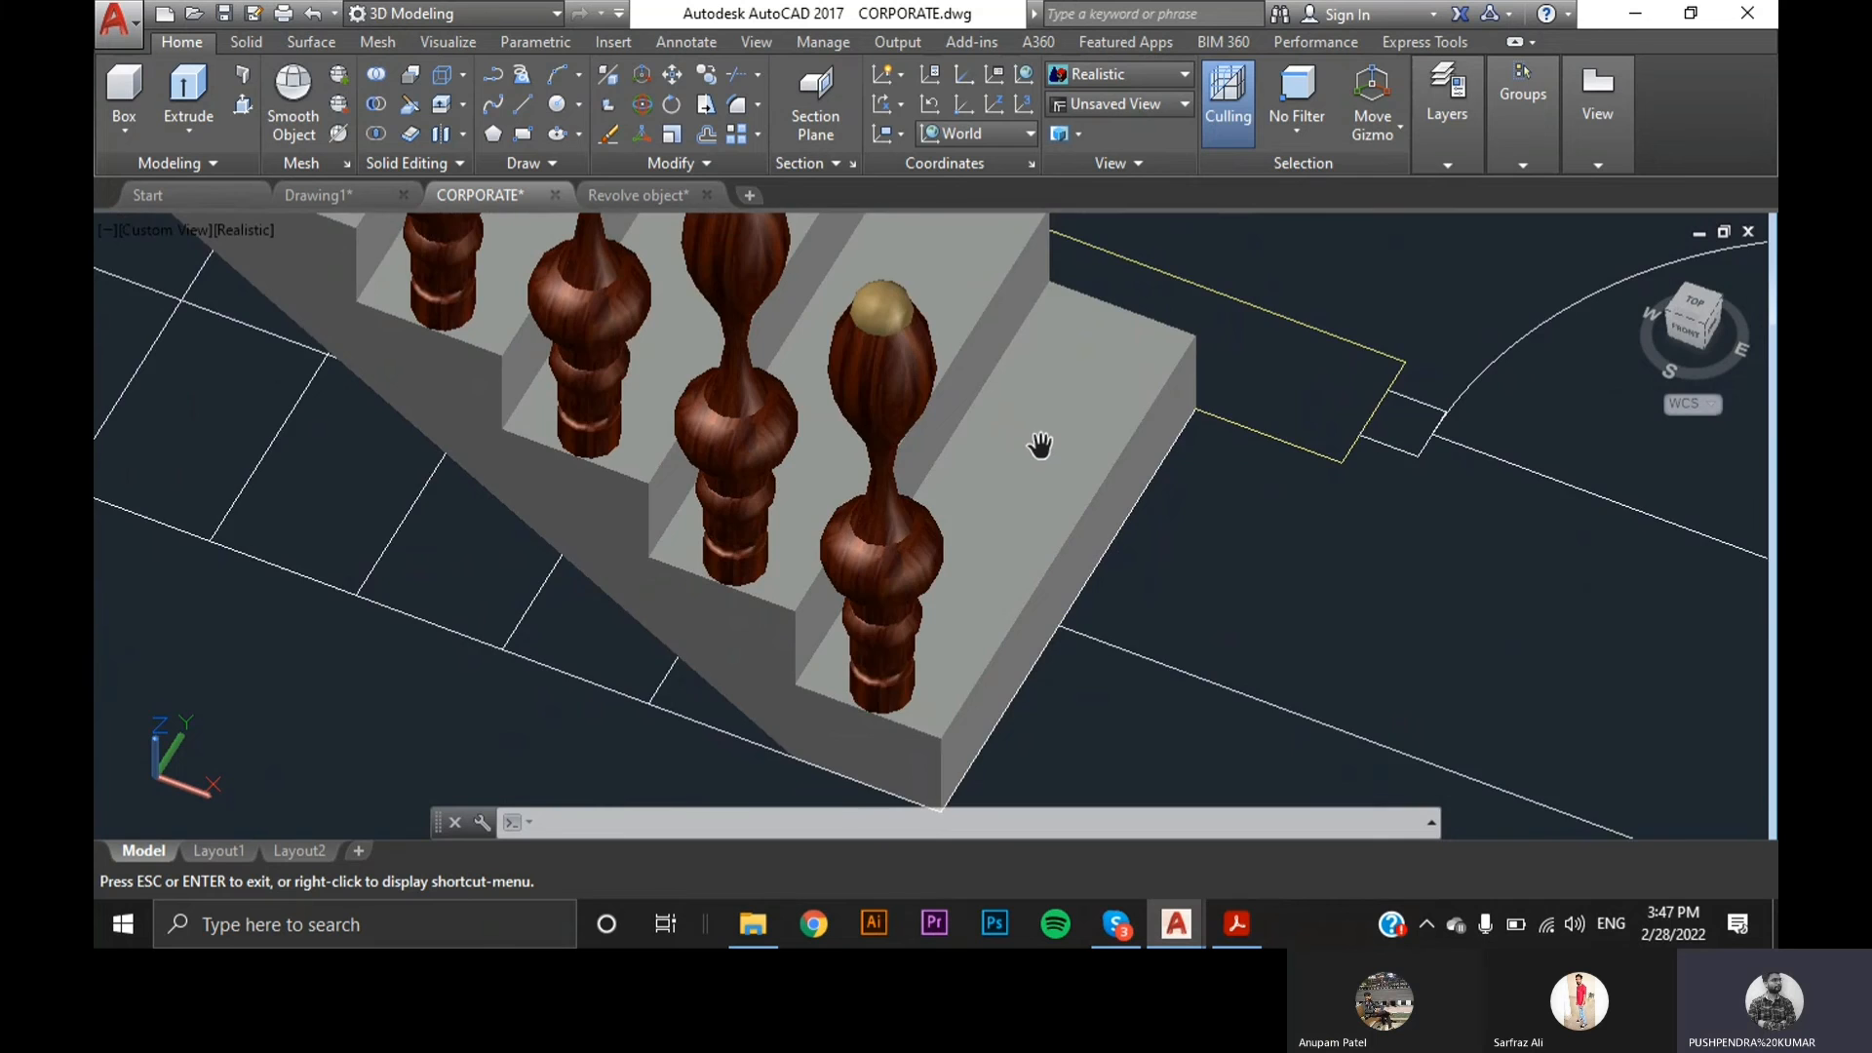
# - Create a 7-inch-high box over the landing area of the stairwell, from its inner wall corner to the first tread line
pyautogui.moveTo(497, 493); pyautogui.dragTo(1070, 635)
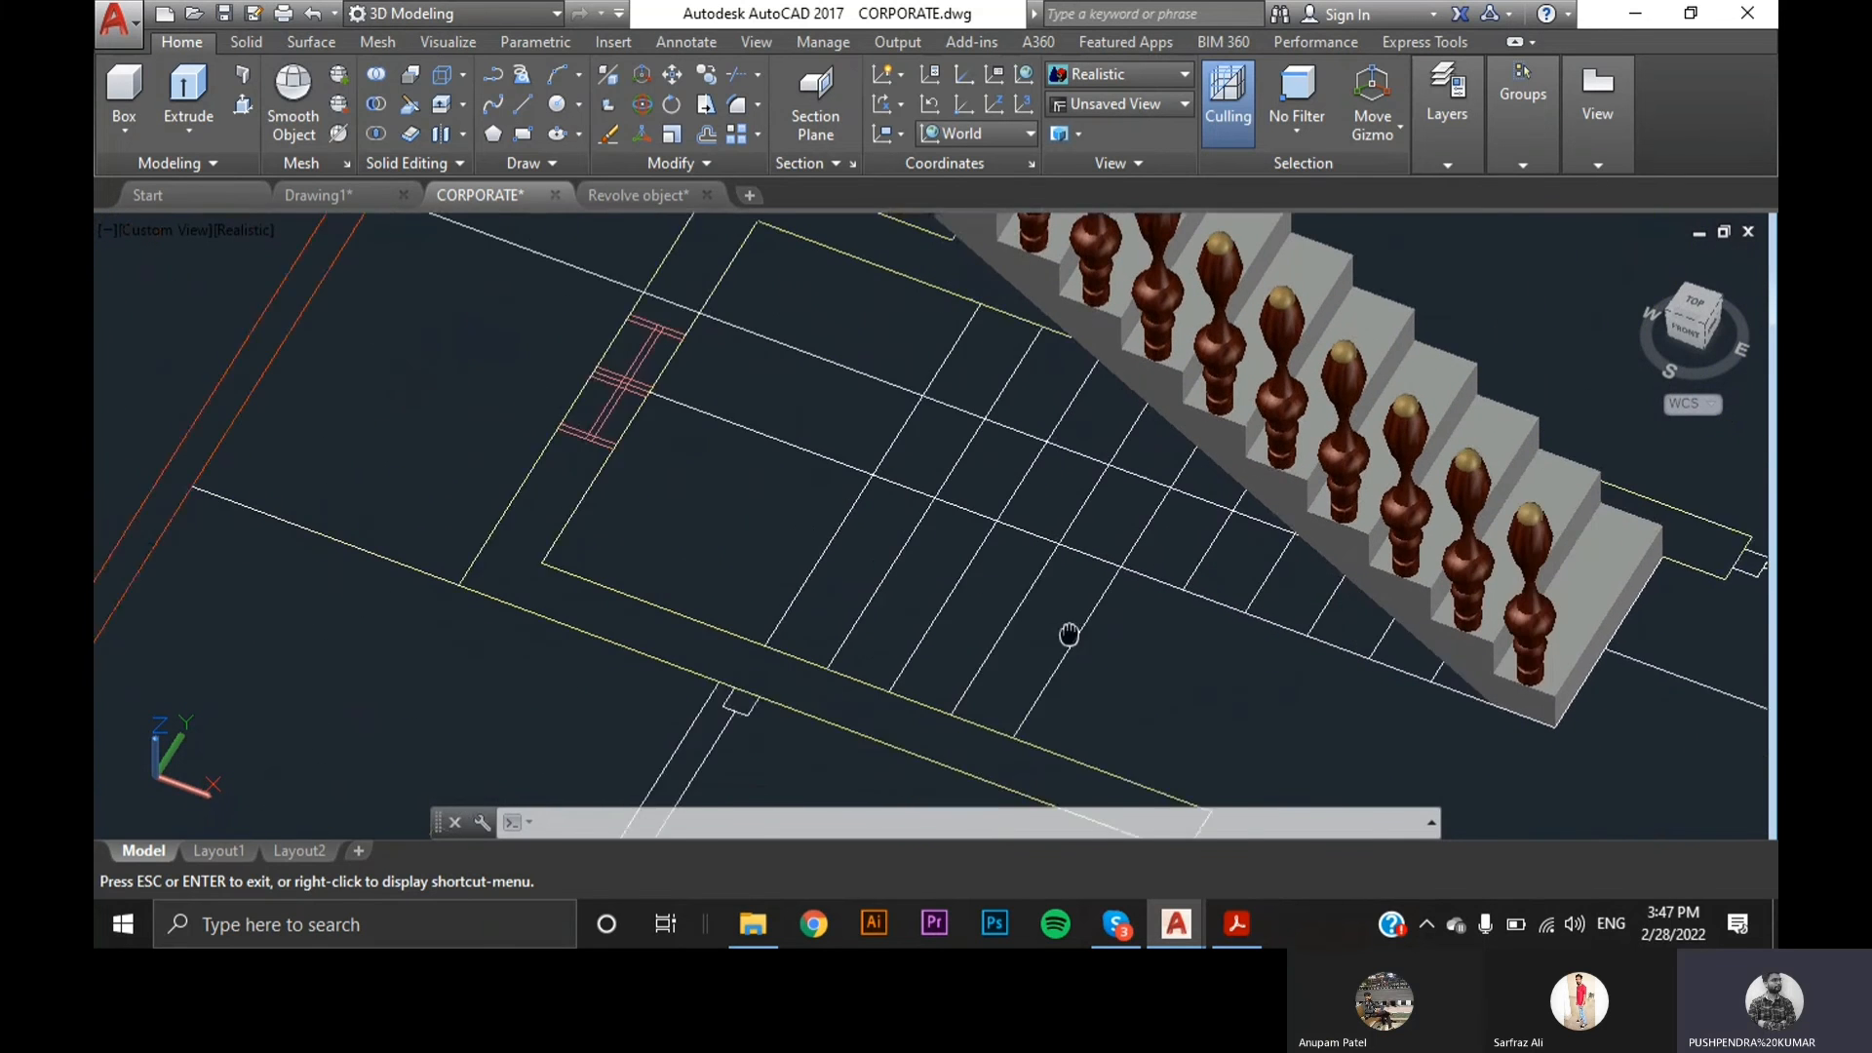
pyautogui.press('Escape')
pyautogui.press('Escape')
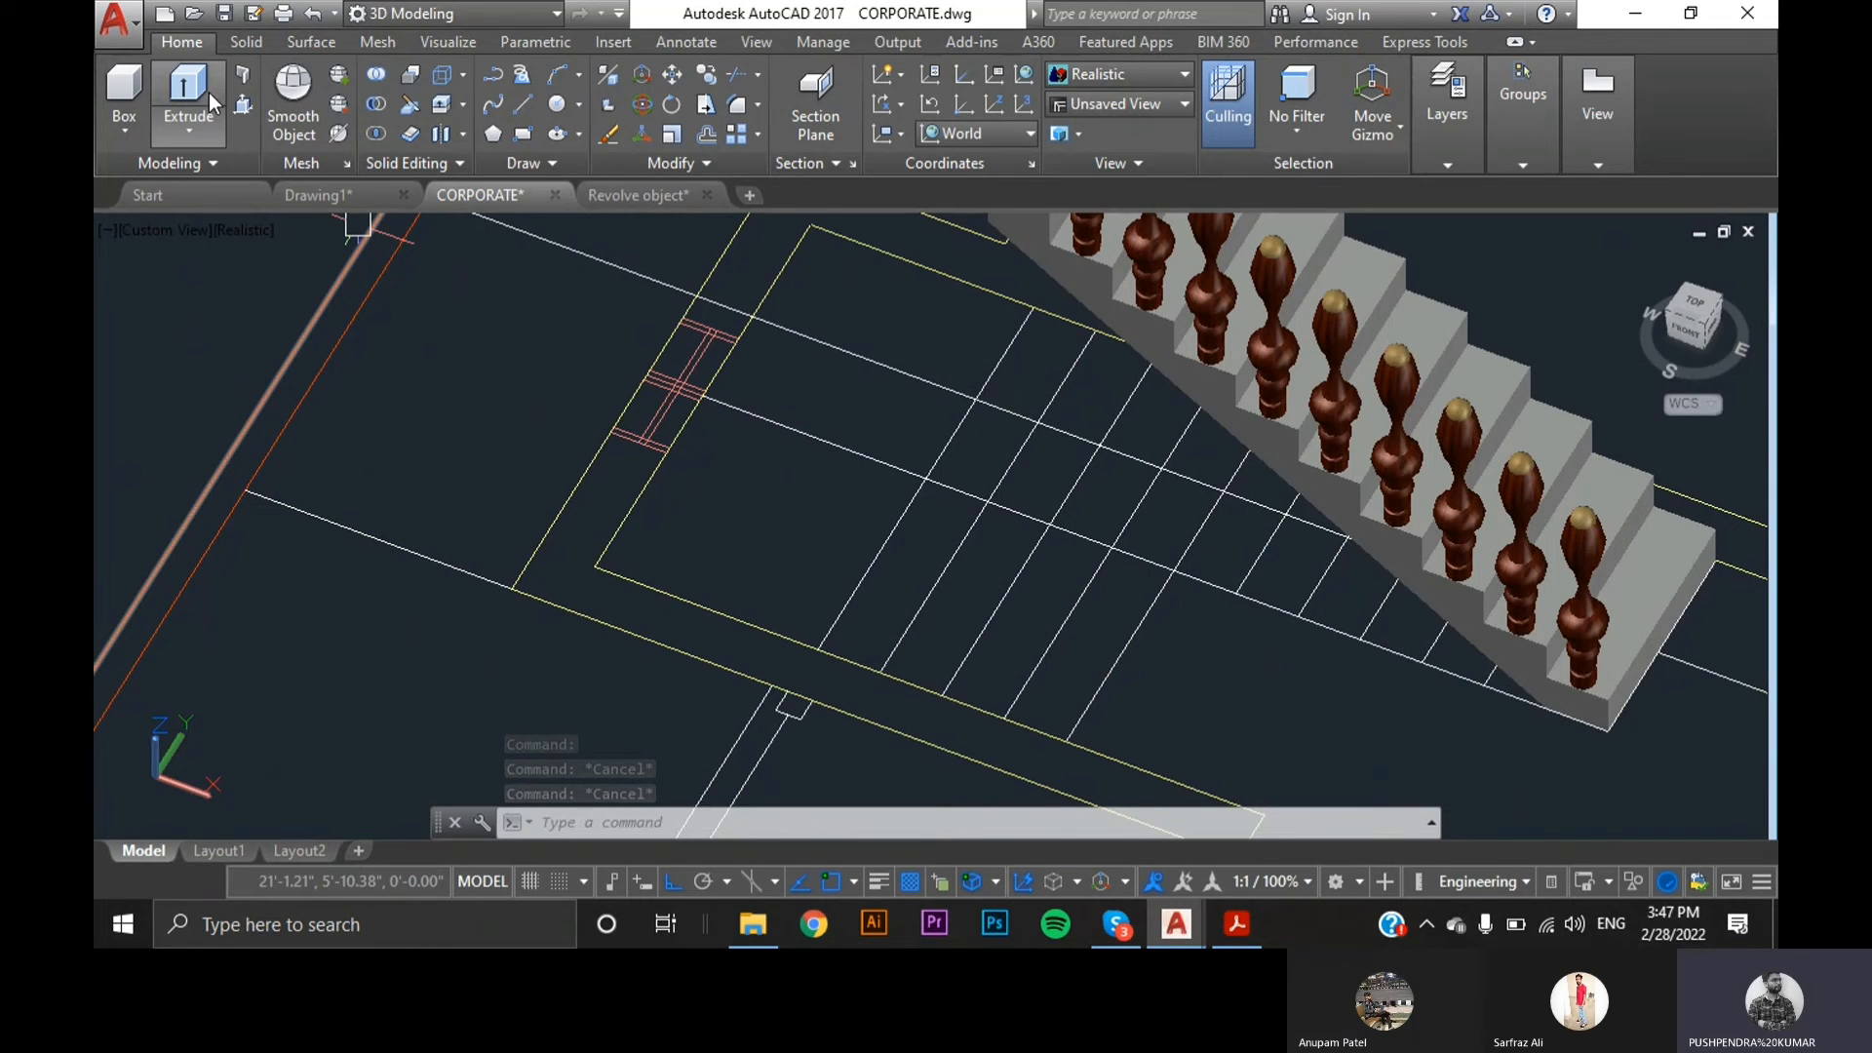
pyautogui.click(124, 98)
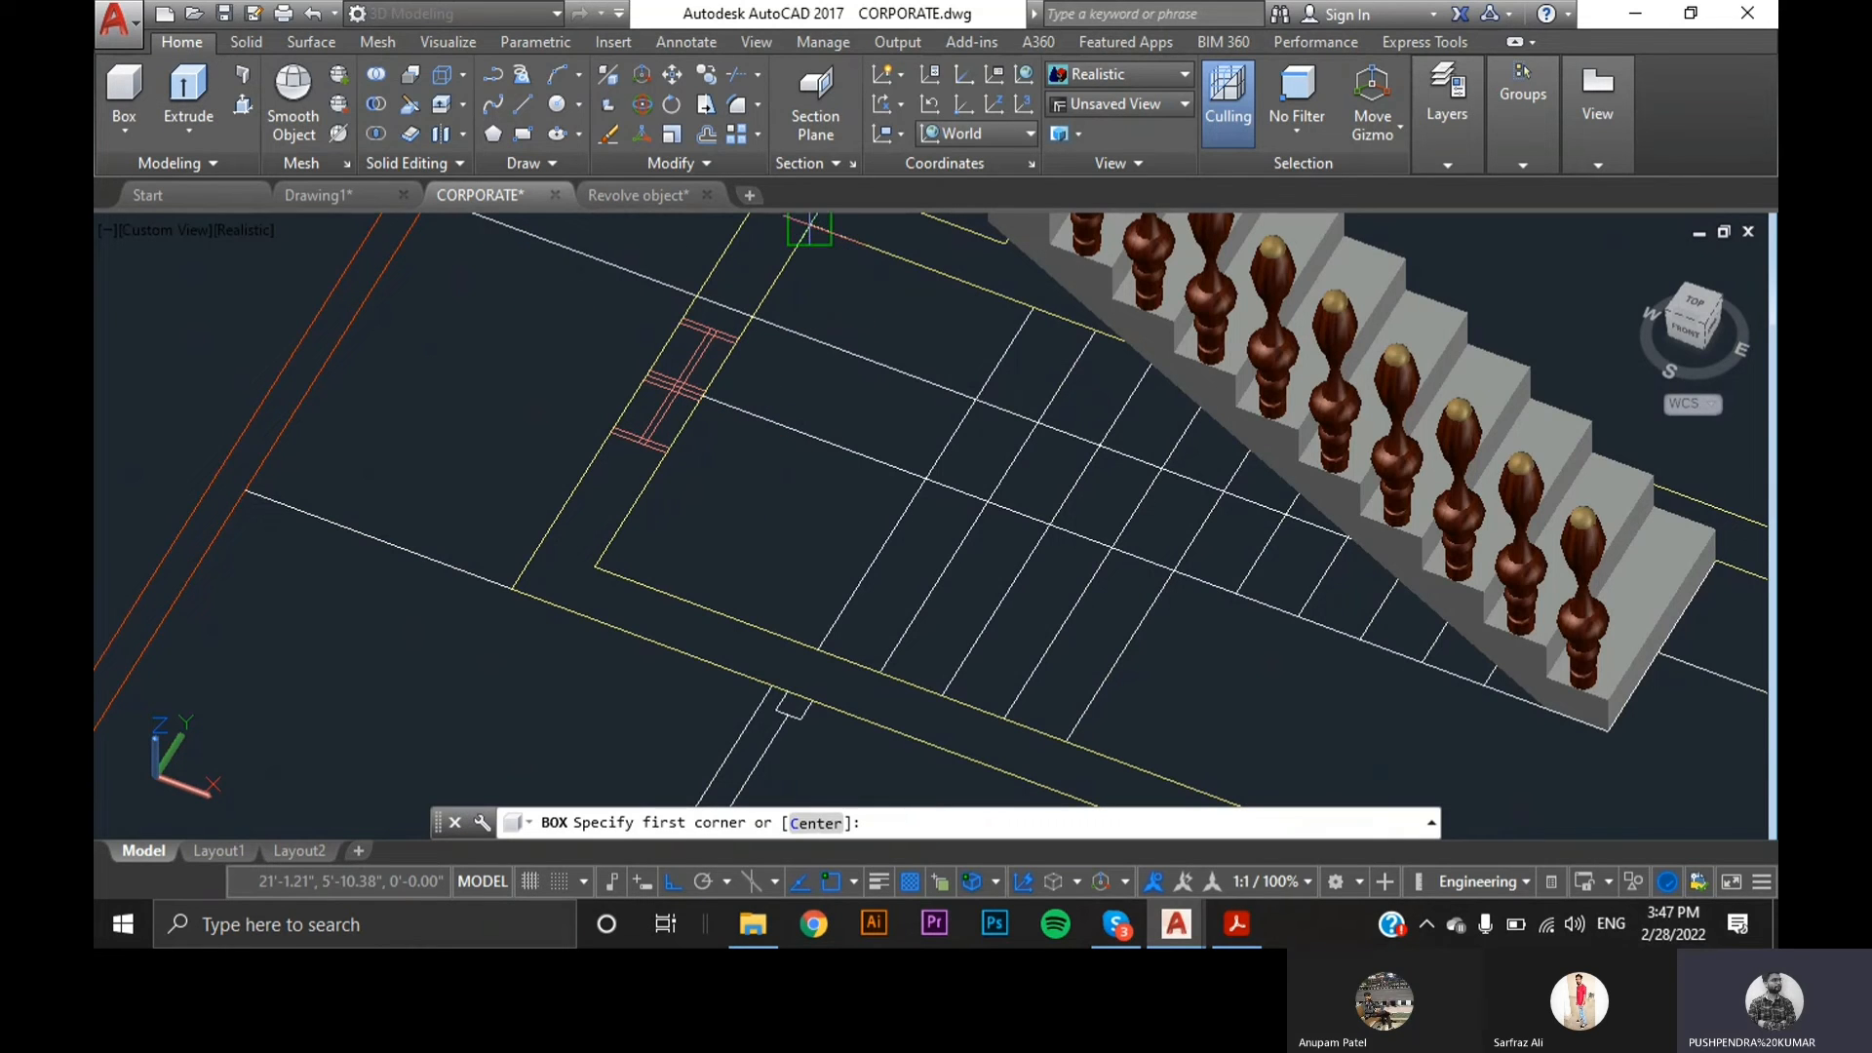
pyautogui.click(809, 228)
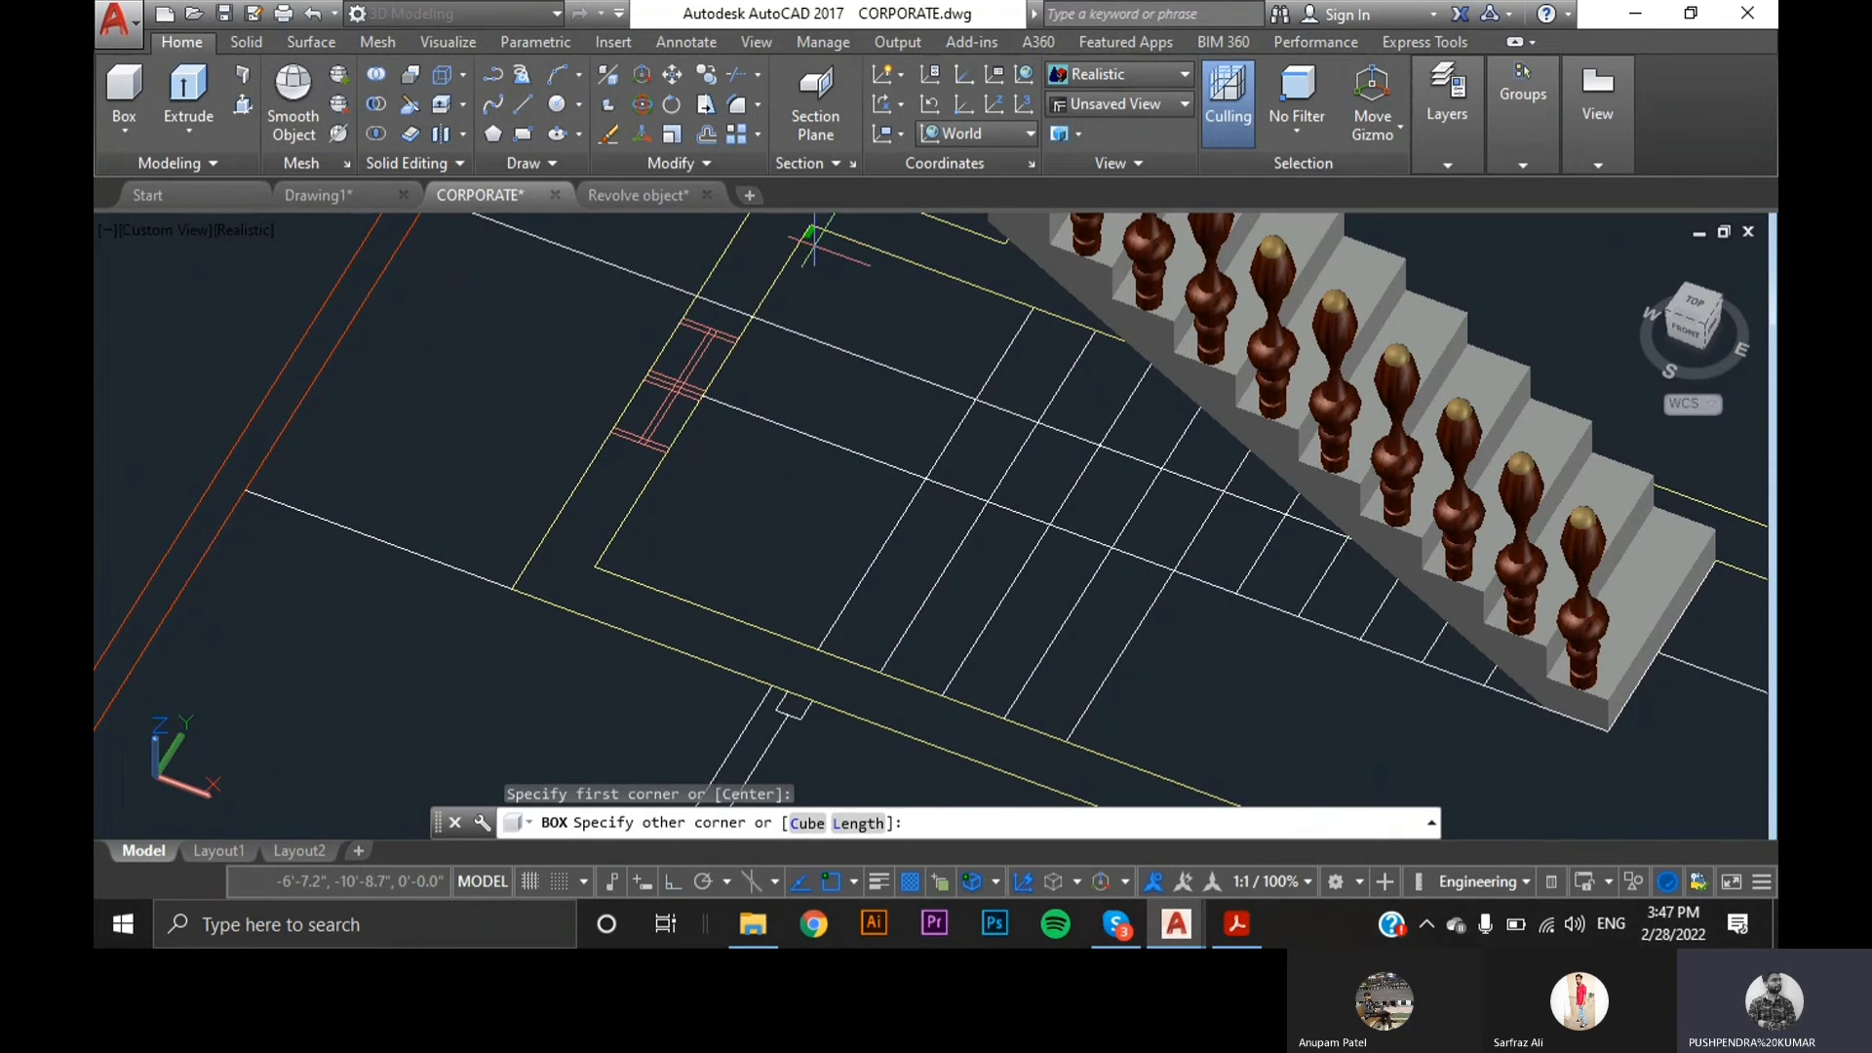
pyautogui.click(817, 645)
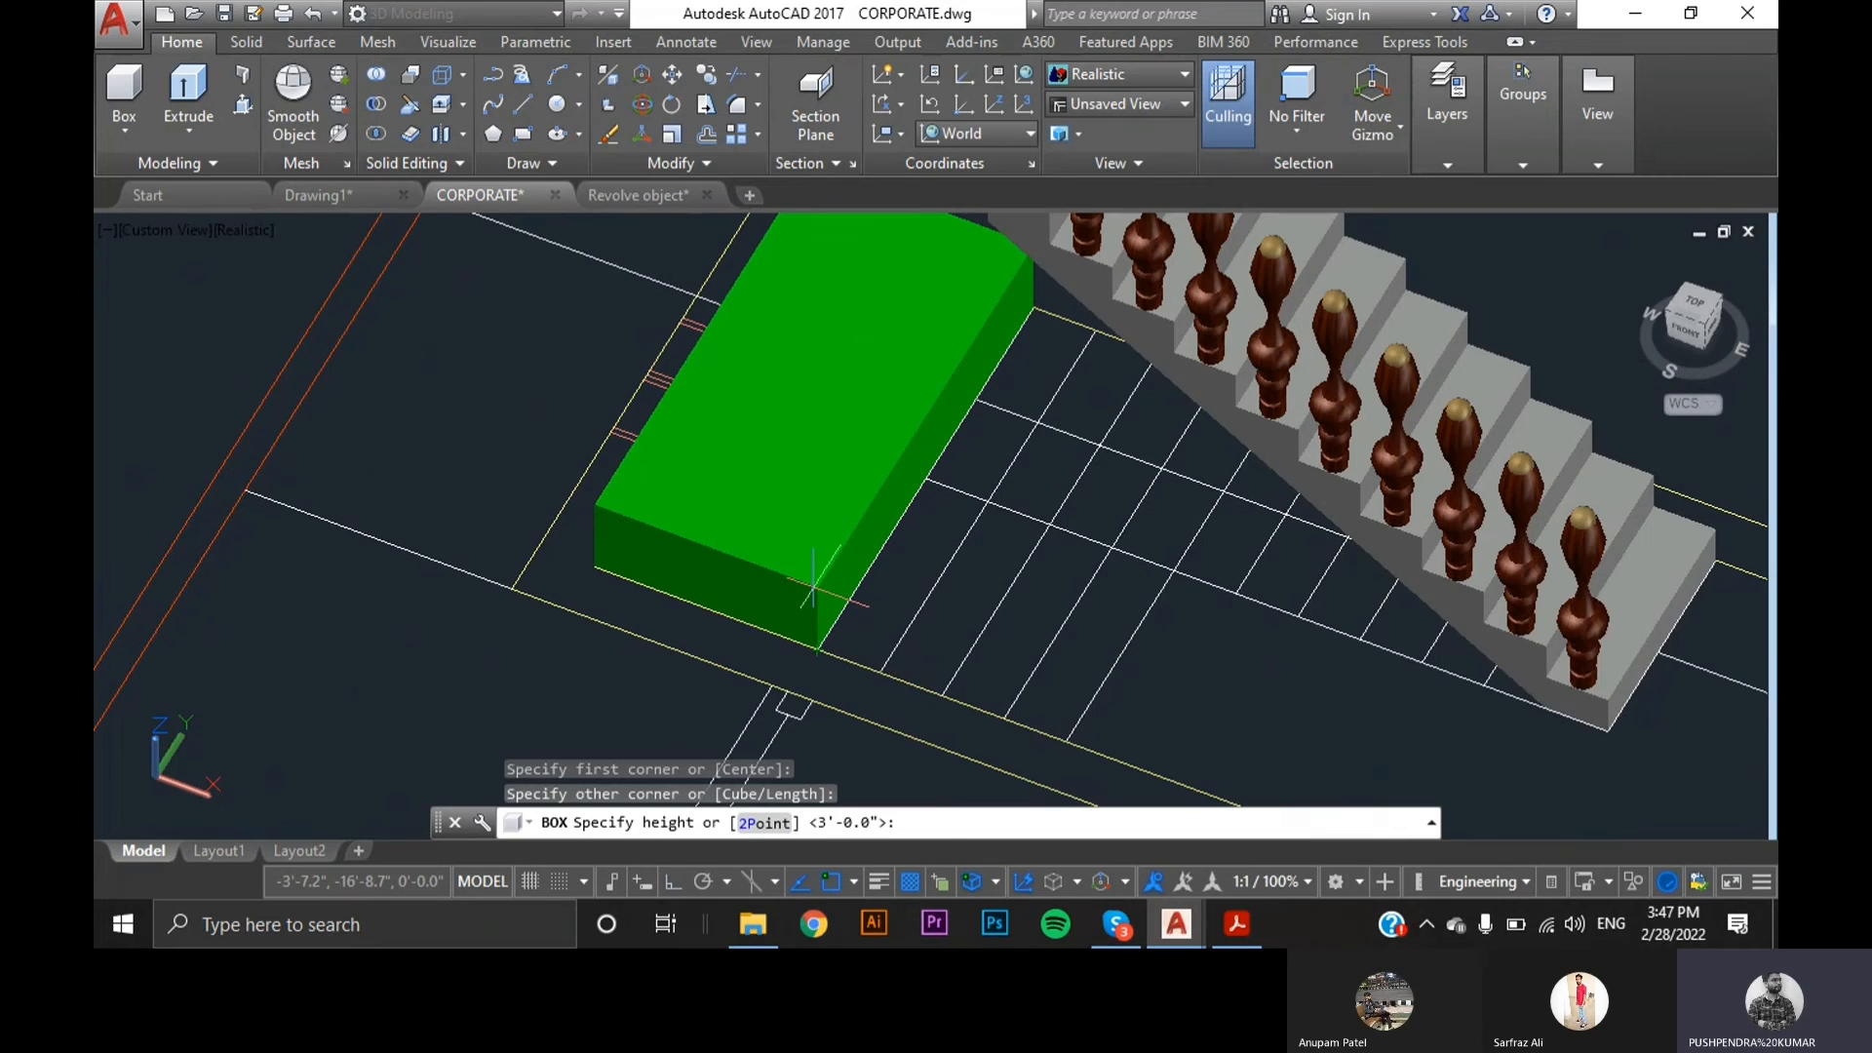
pyautogui.press('Return')
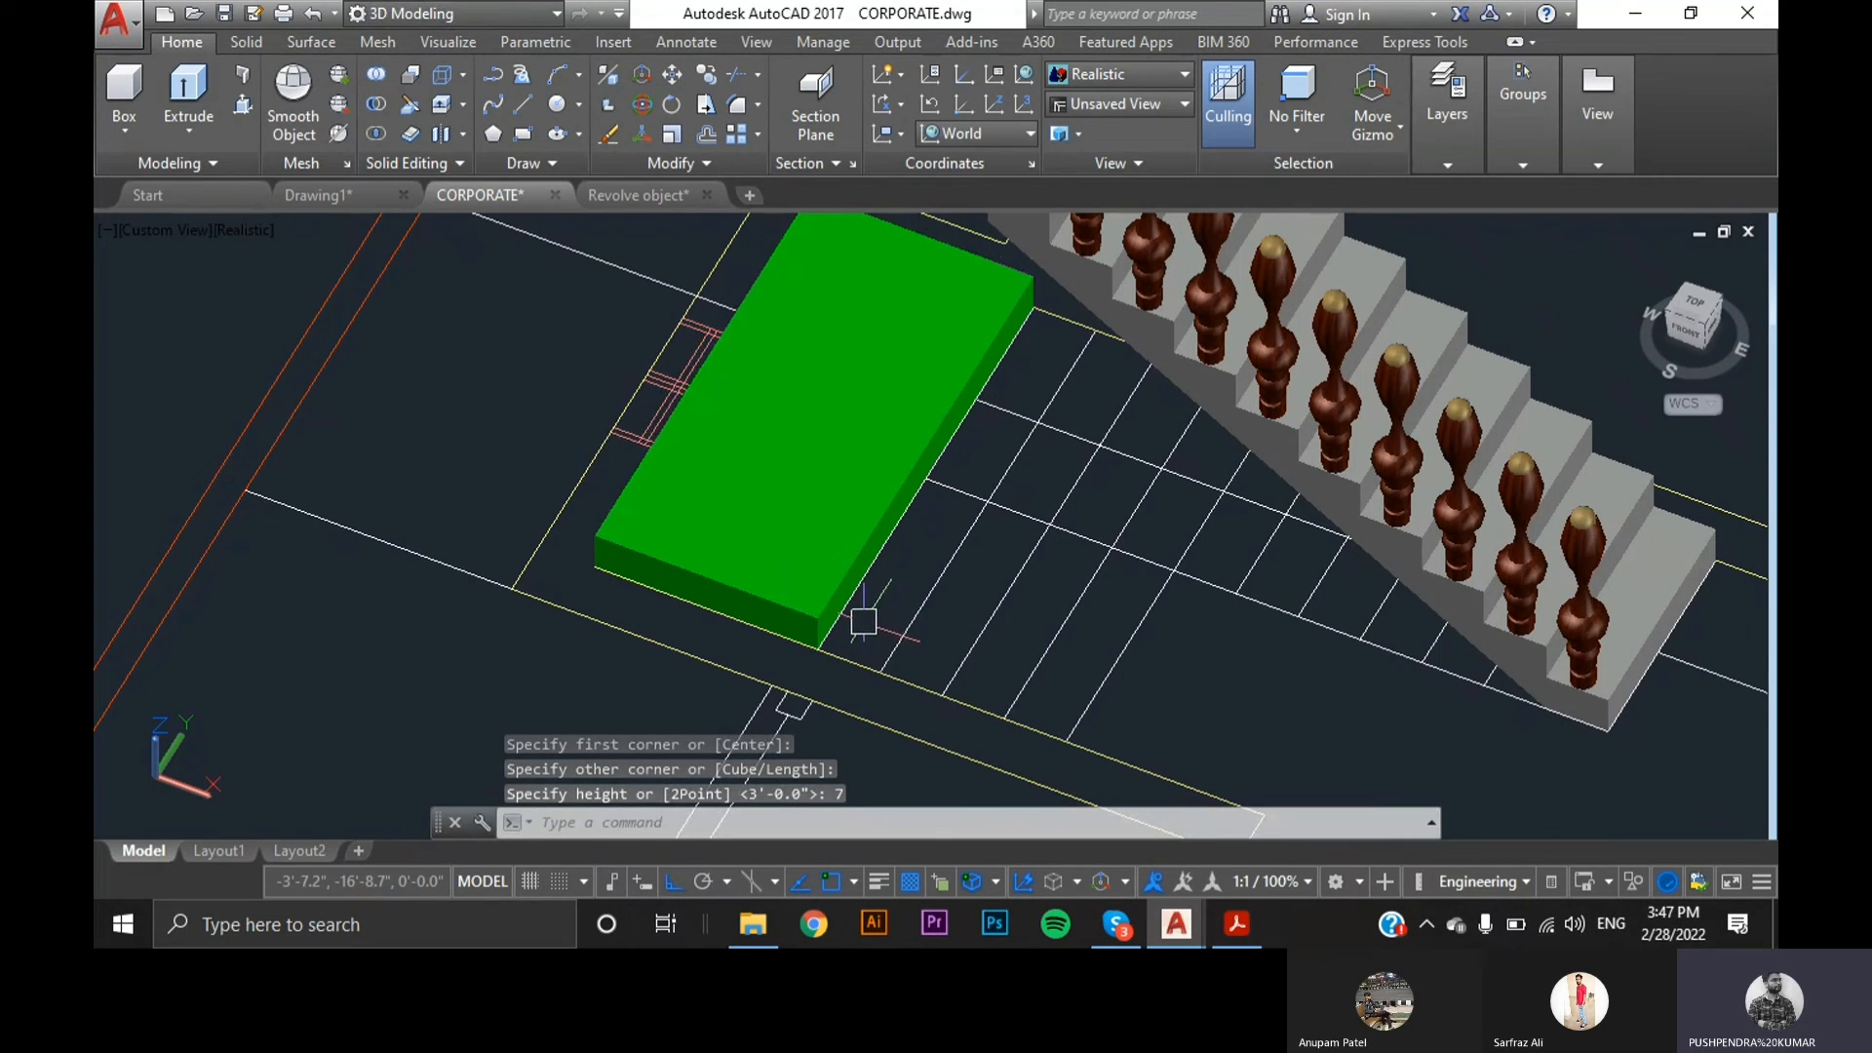
# - Create a 7-inch-high box over the plan's first tread of the second flight, adjoining the landing box
pyautogui.click(125, 88)
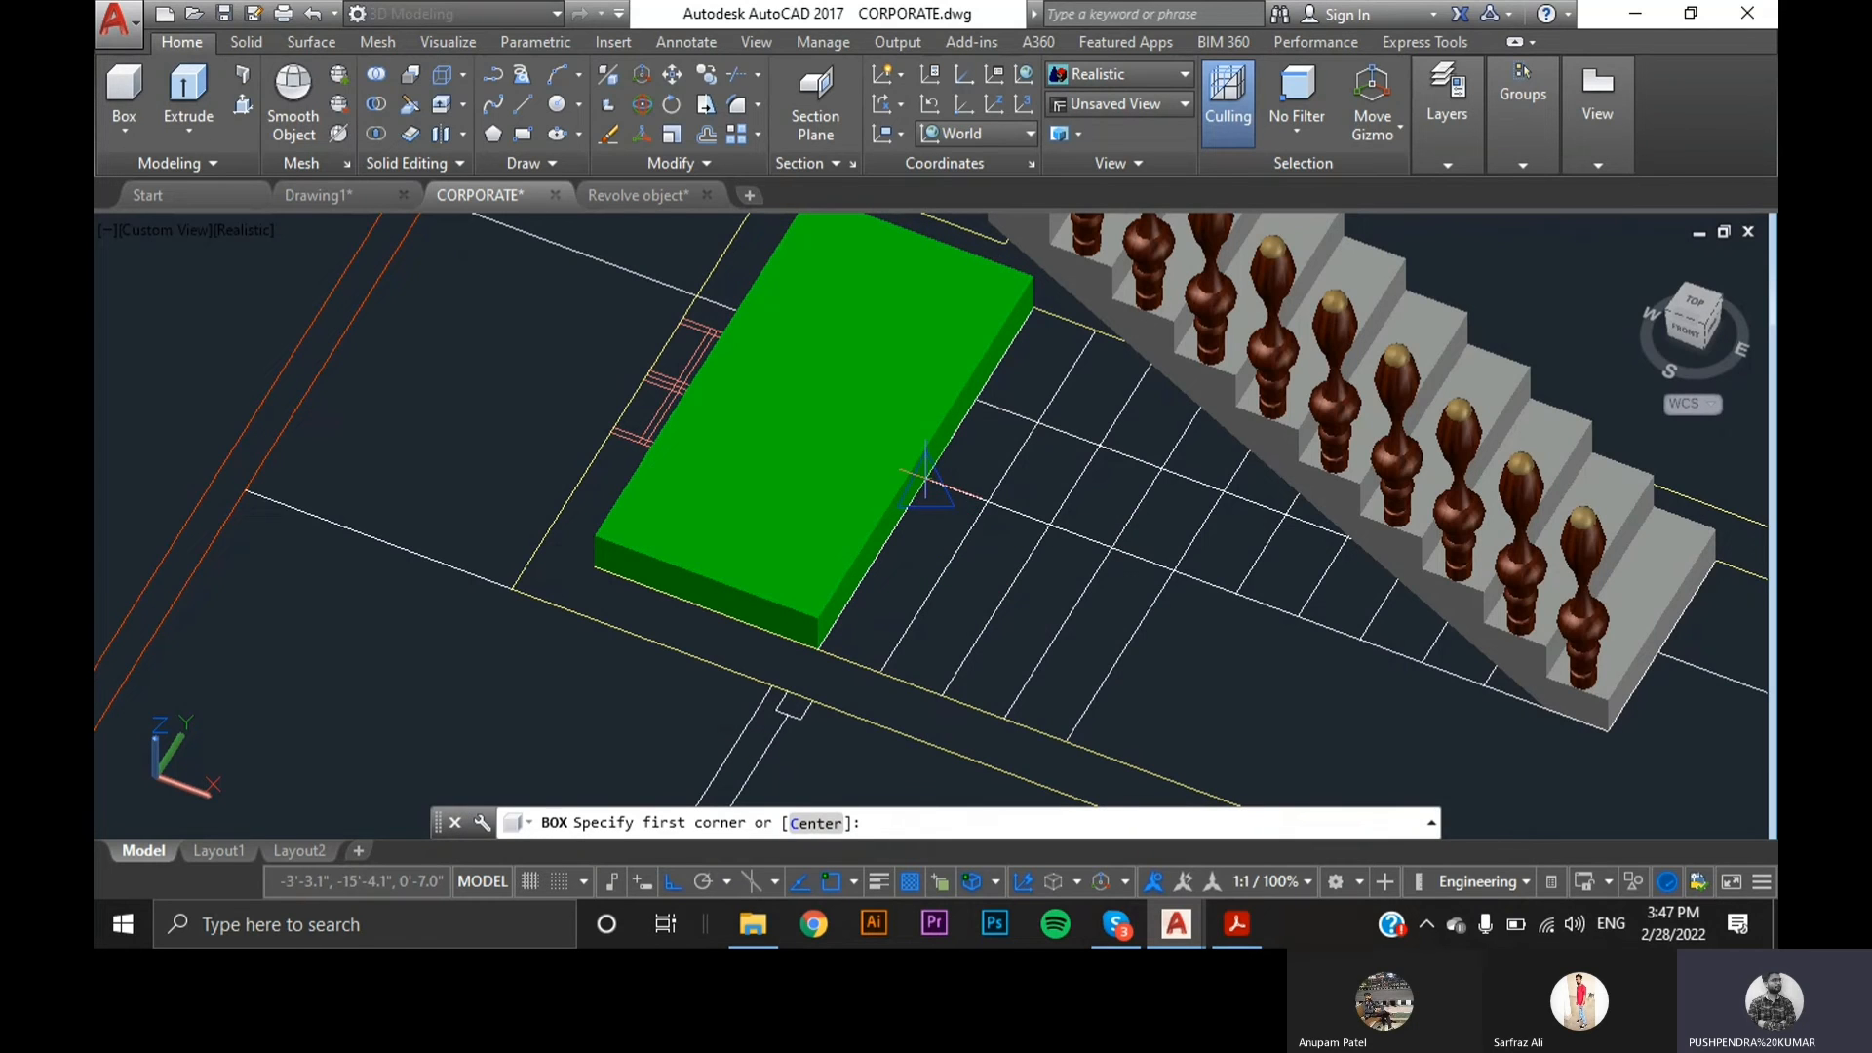
pyautogui.click(928, 472)
pyautogui.click(877, 622)
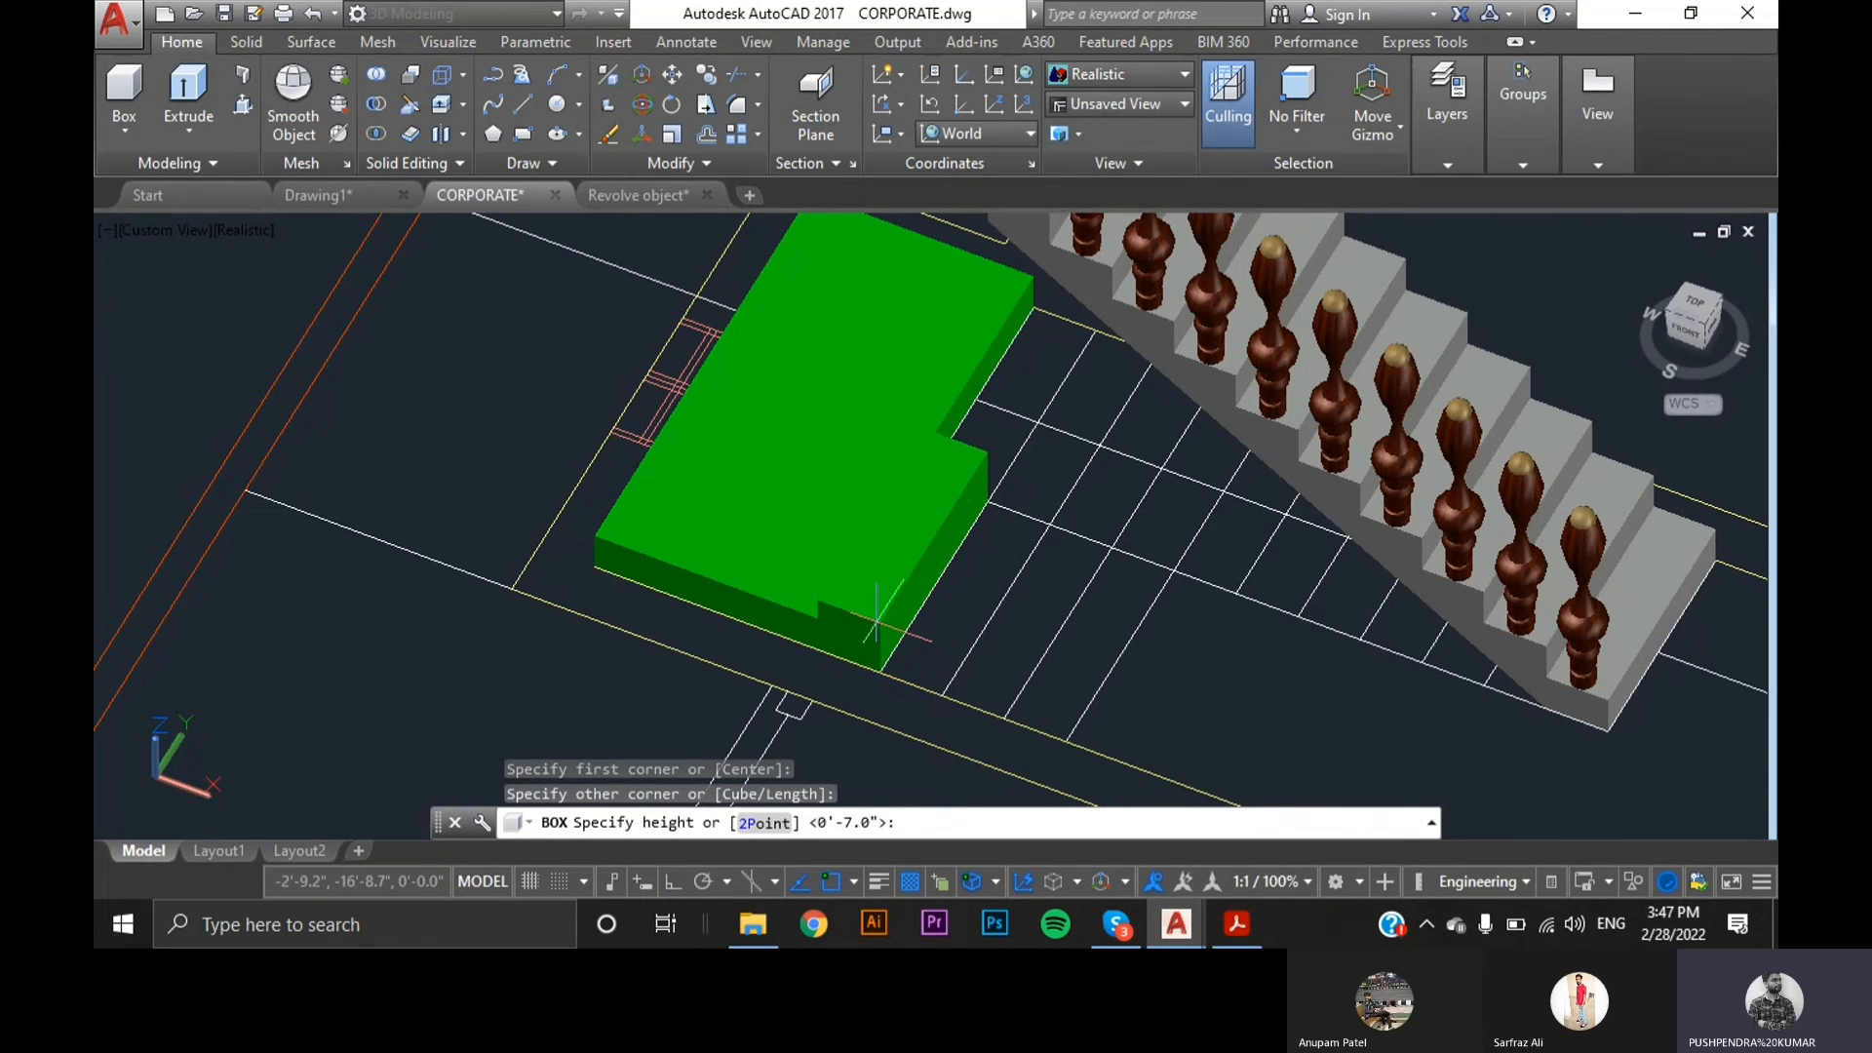
pyautogui.write('7')
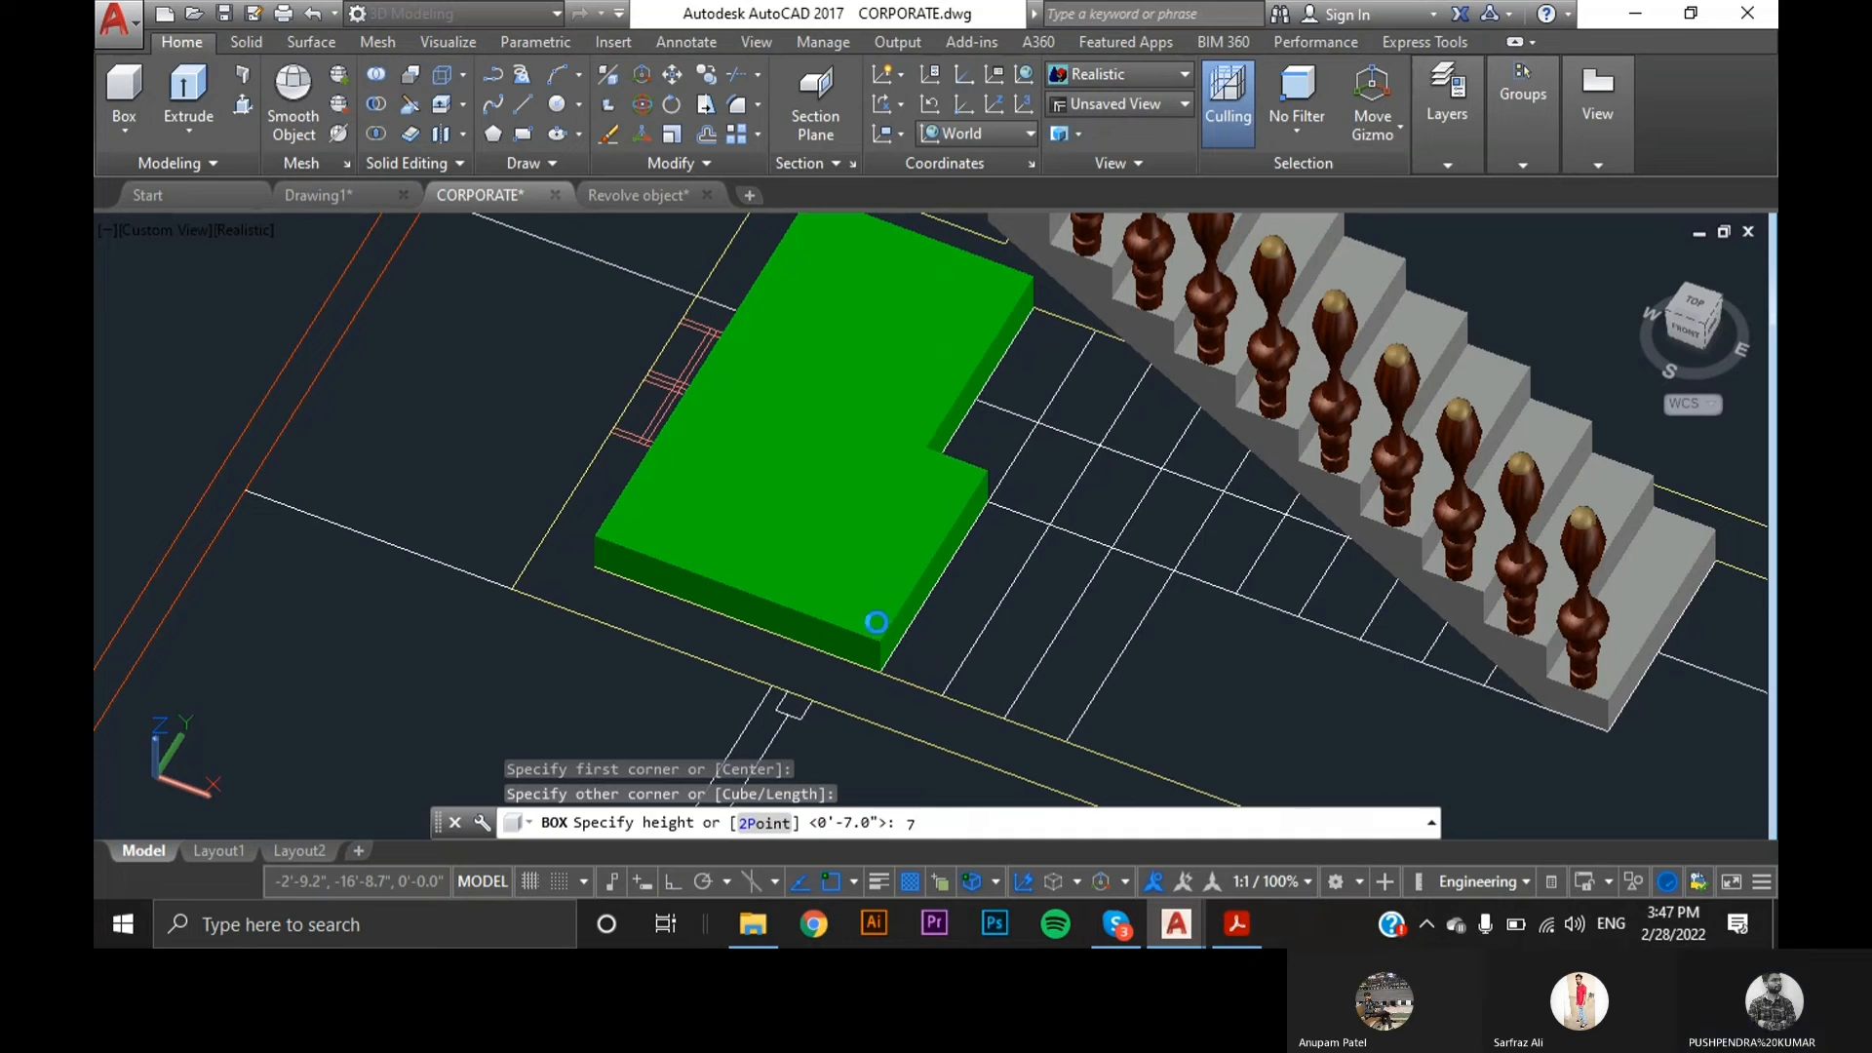
pyautogui.press('Return')
# - Copy the tread box as a 3-item array up the second flight, spaced from its lower inner corner to its opposite upper corner
pyautogui.click(855, 638)
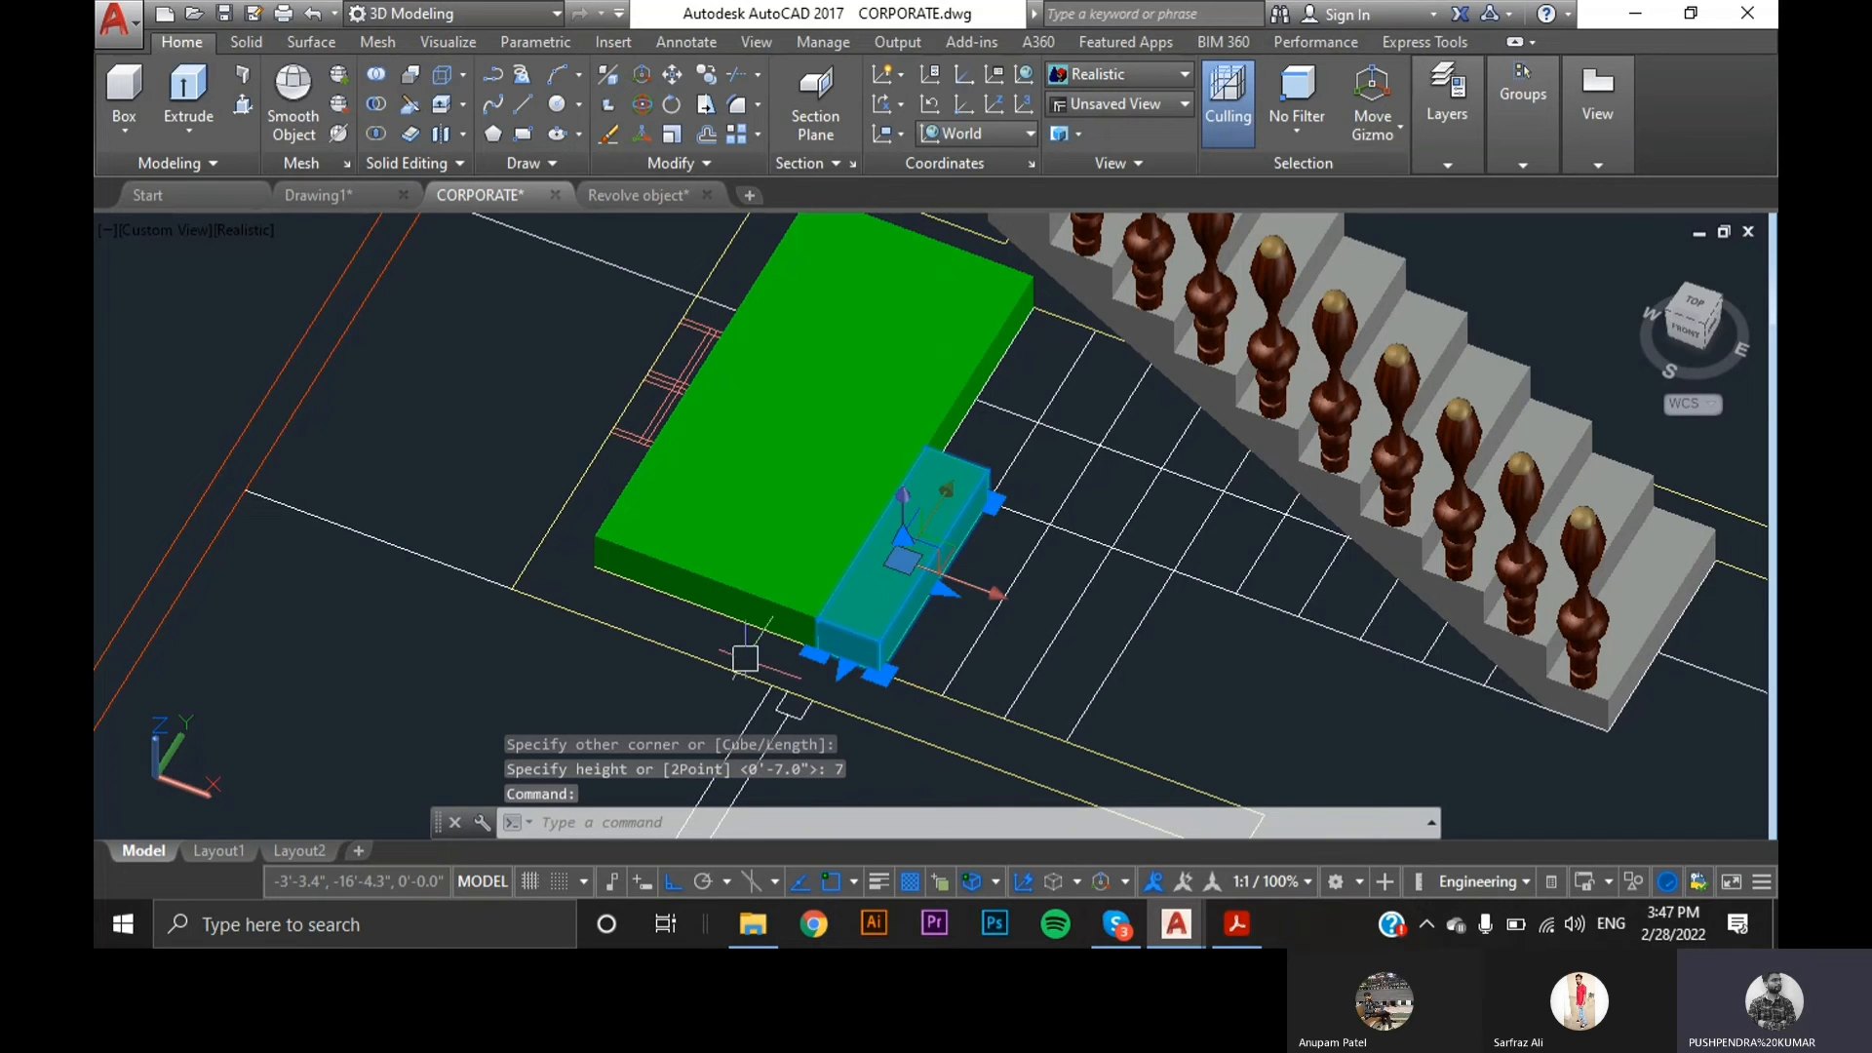
pyautogui.write('cp')
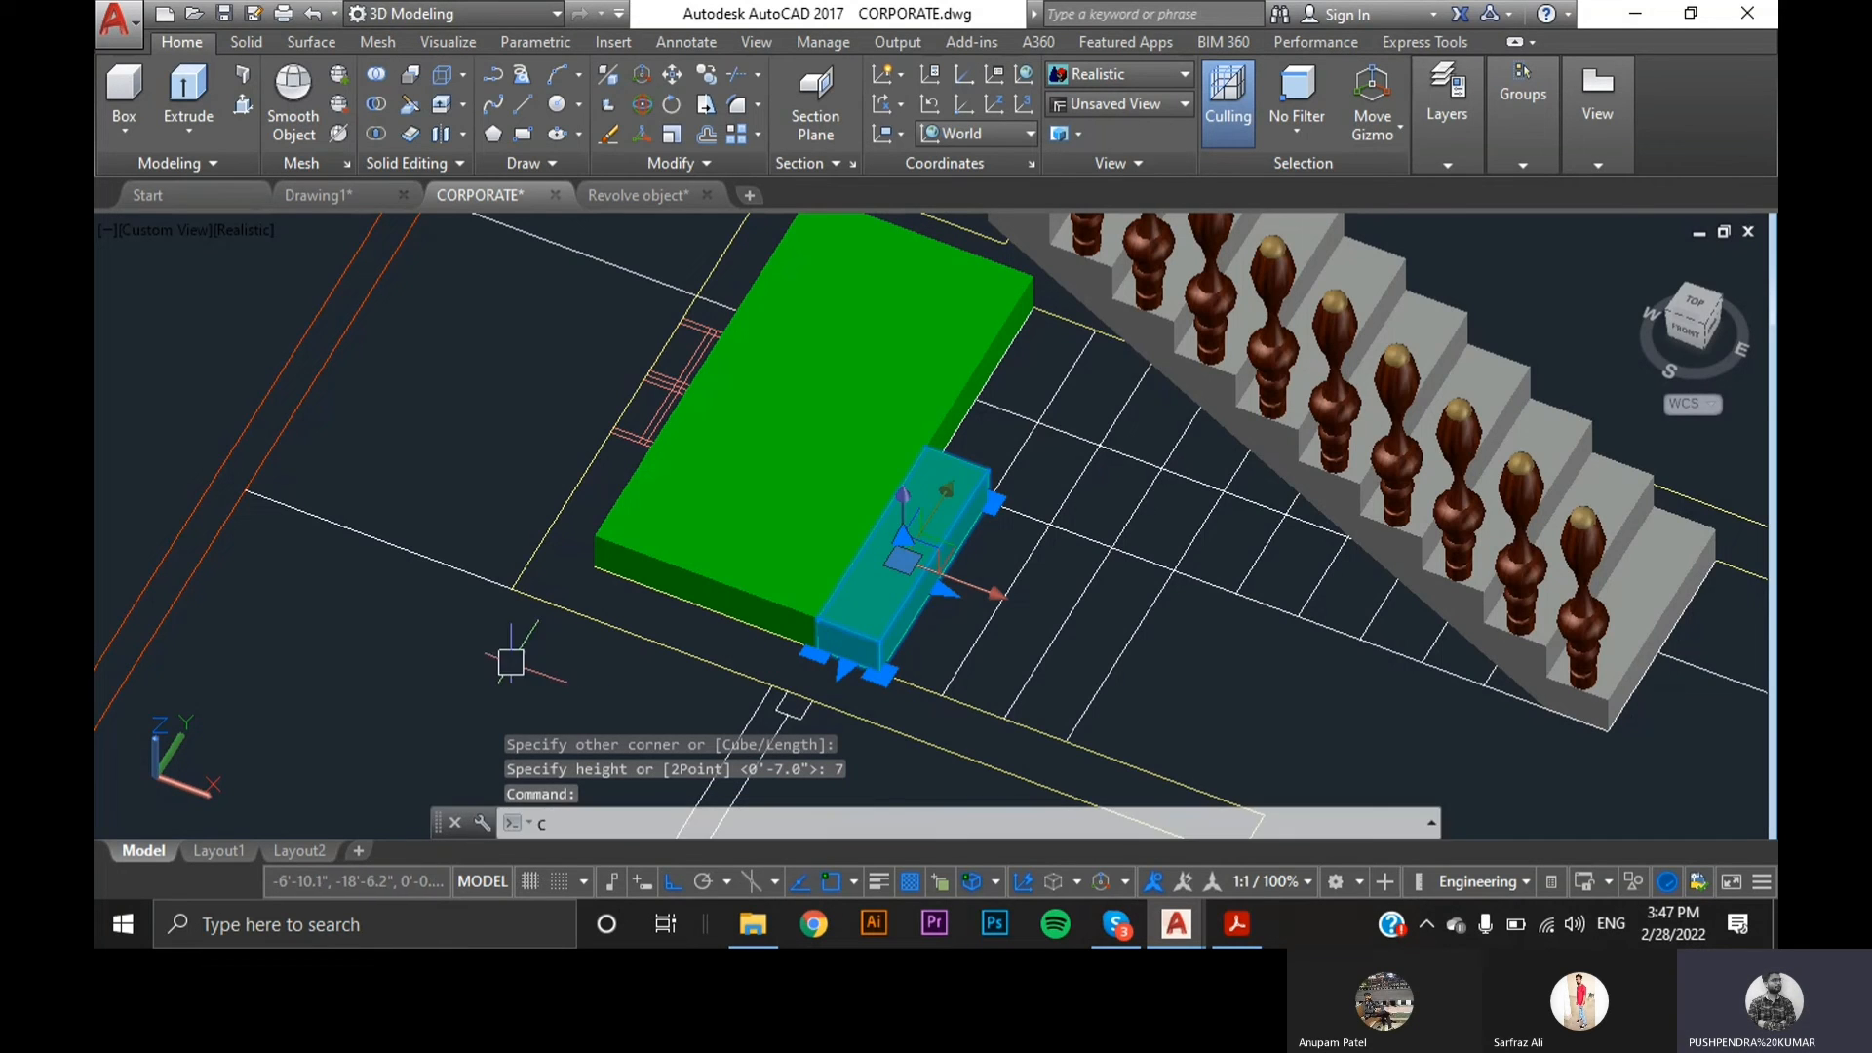
pyautogui.press('Return')
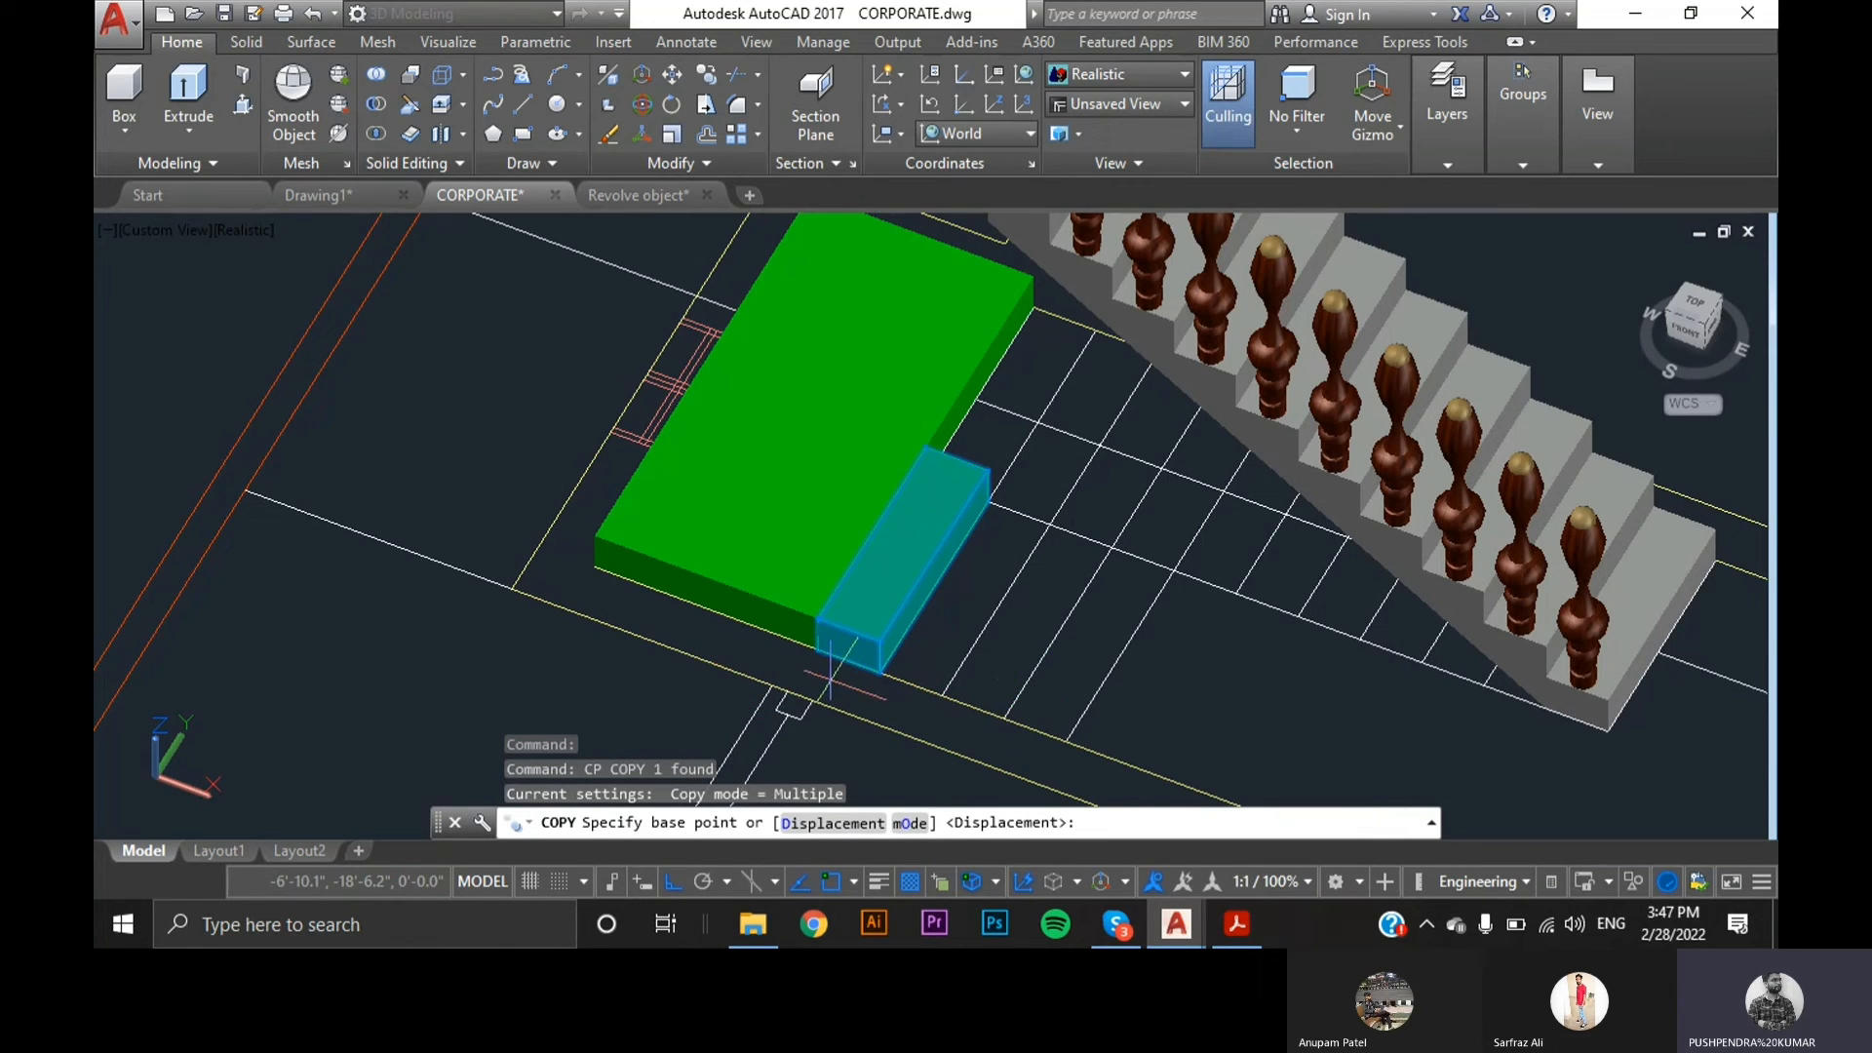
pyautogui.scroll(3, 848, 654)
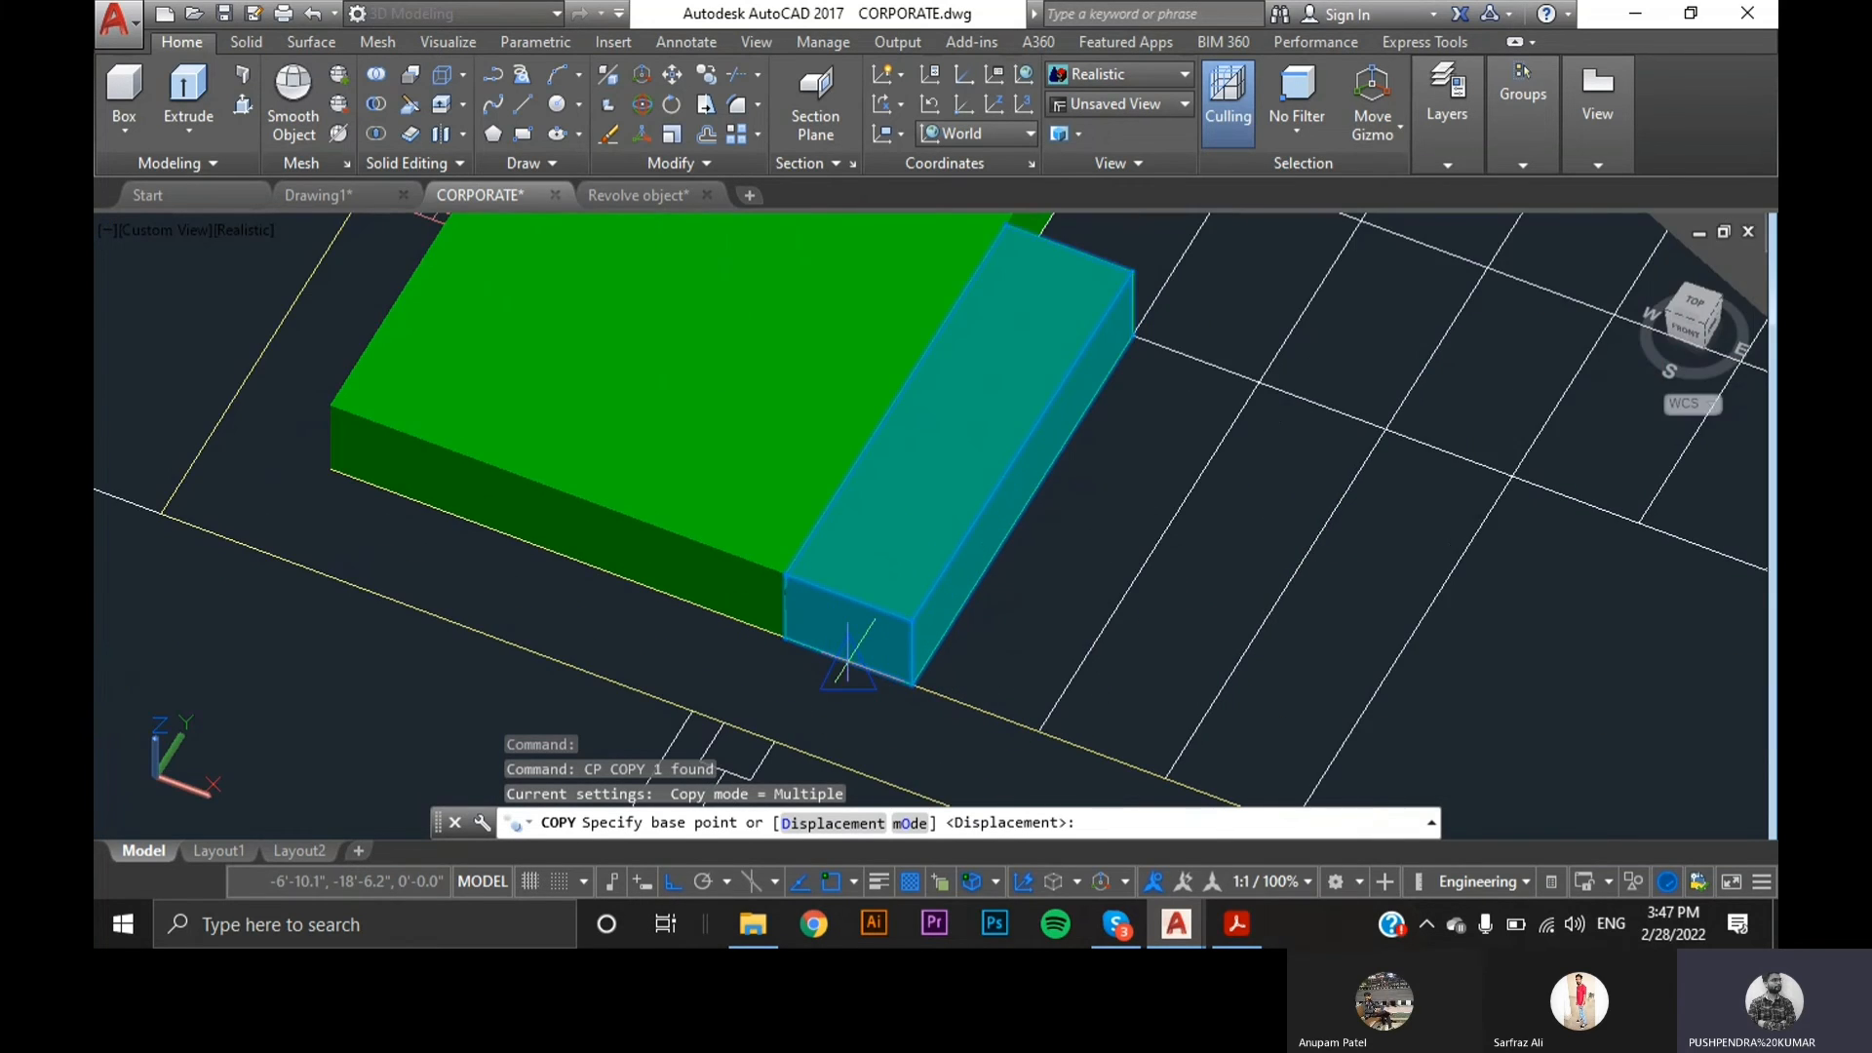
pyautogui.click(787, 631)
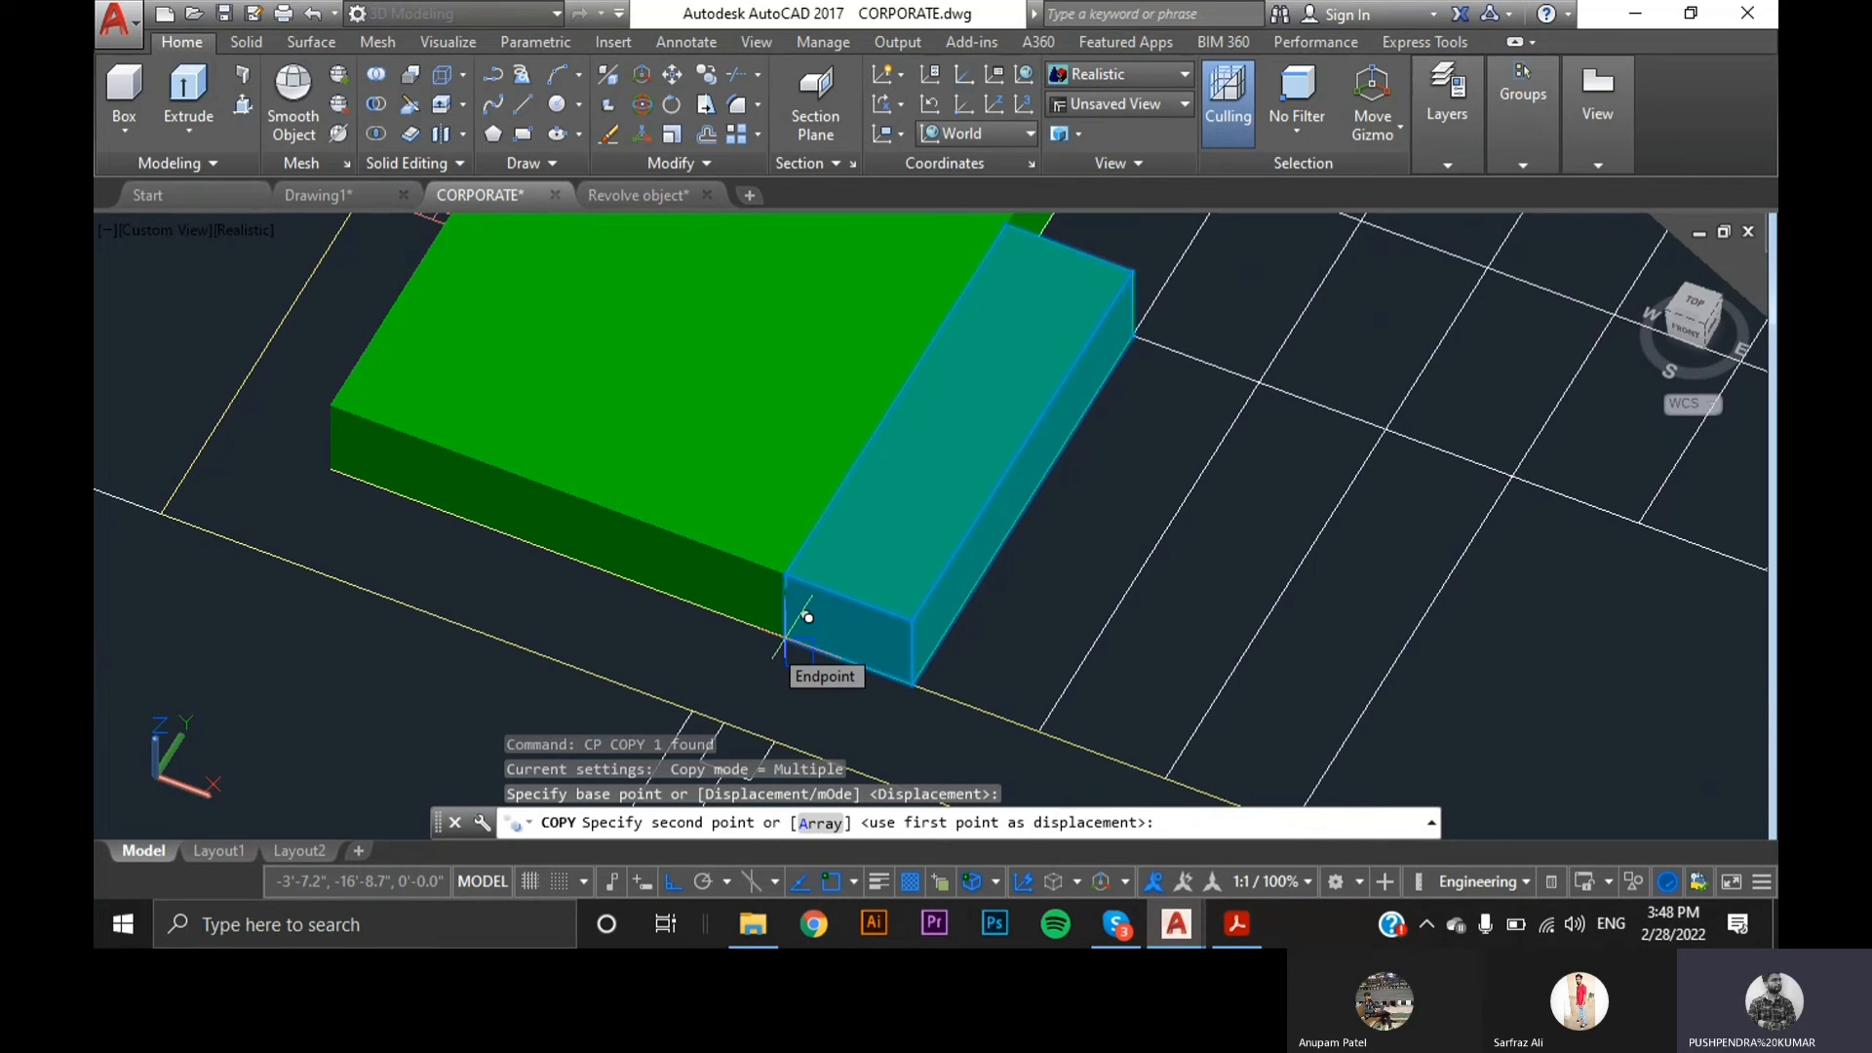
pyautogui.press('Return')
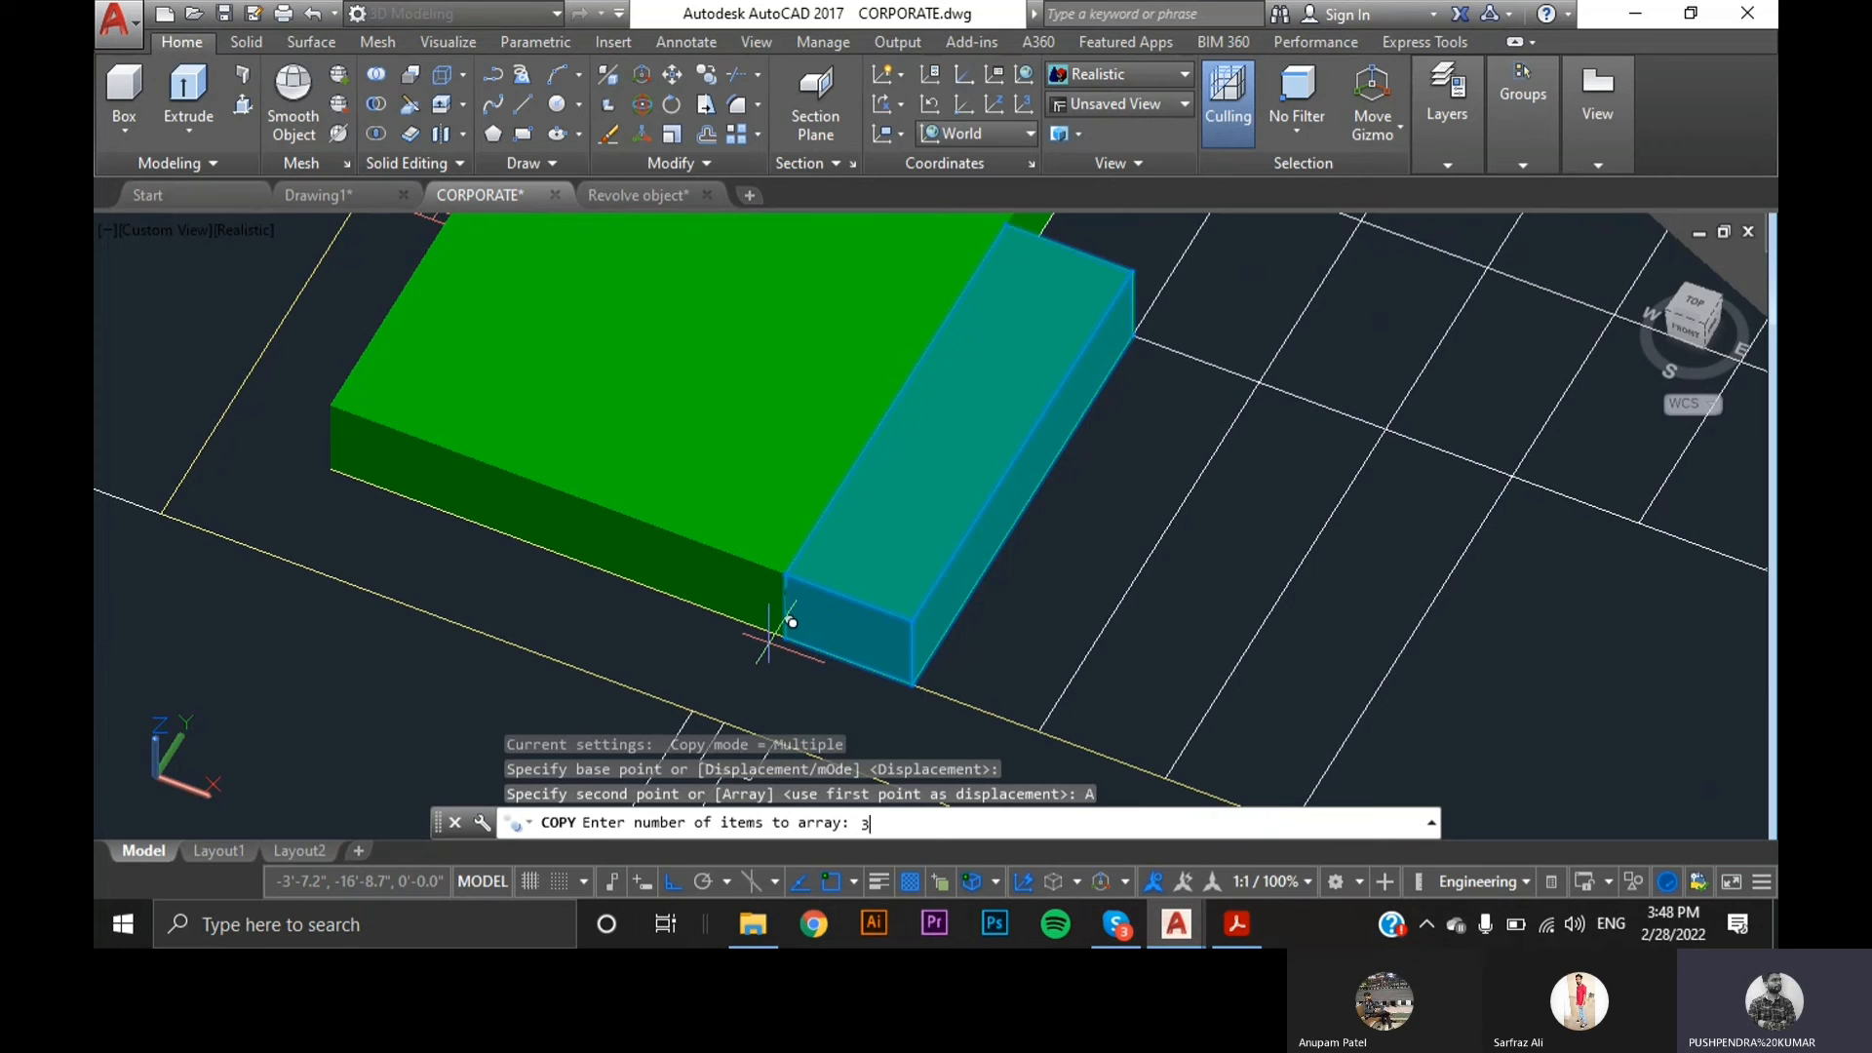
pyautogui.write('3')
pyautogui.press('Return')
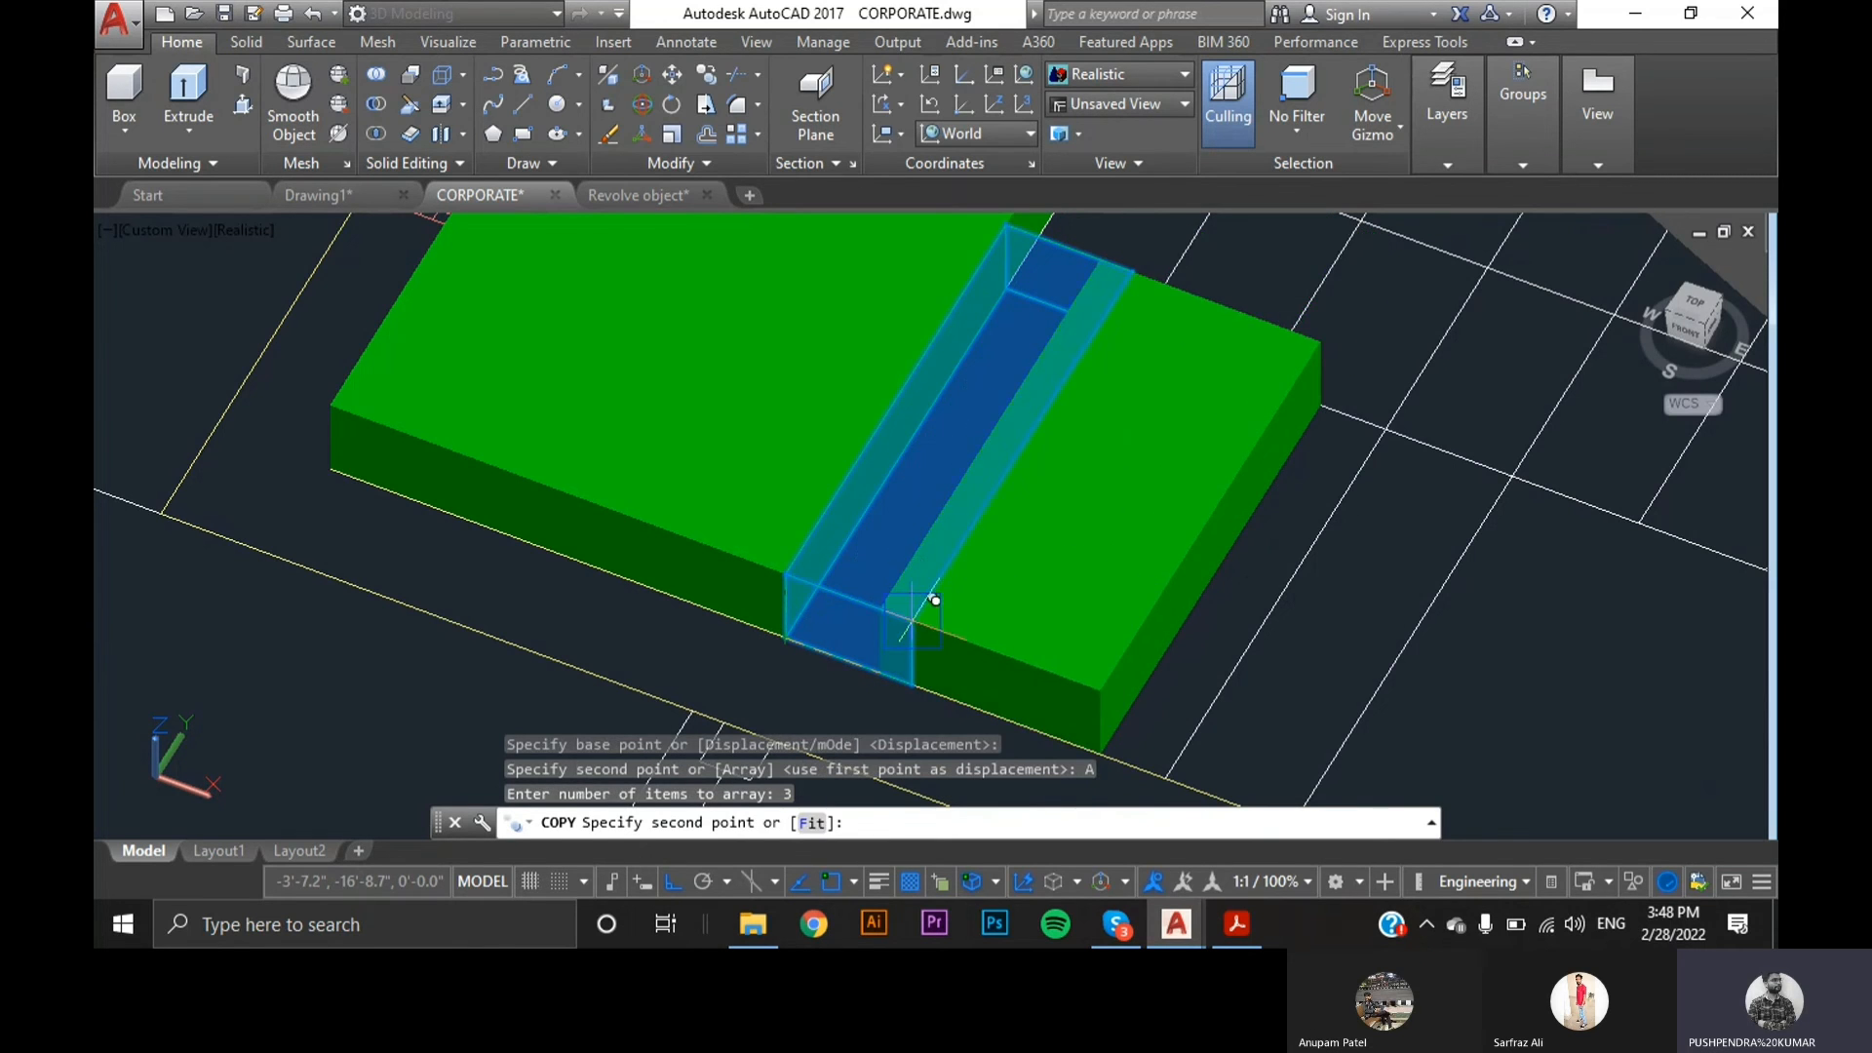
pyautogui.click(935, 599)
pyautogui.press('Escape')
pyautogui.scroll(-2, 935, 609)
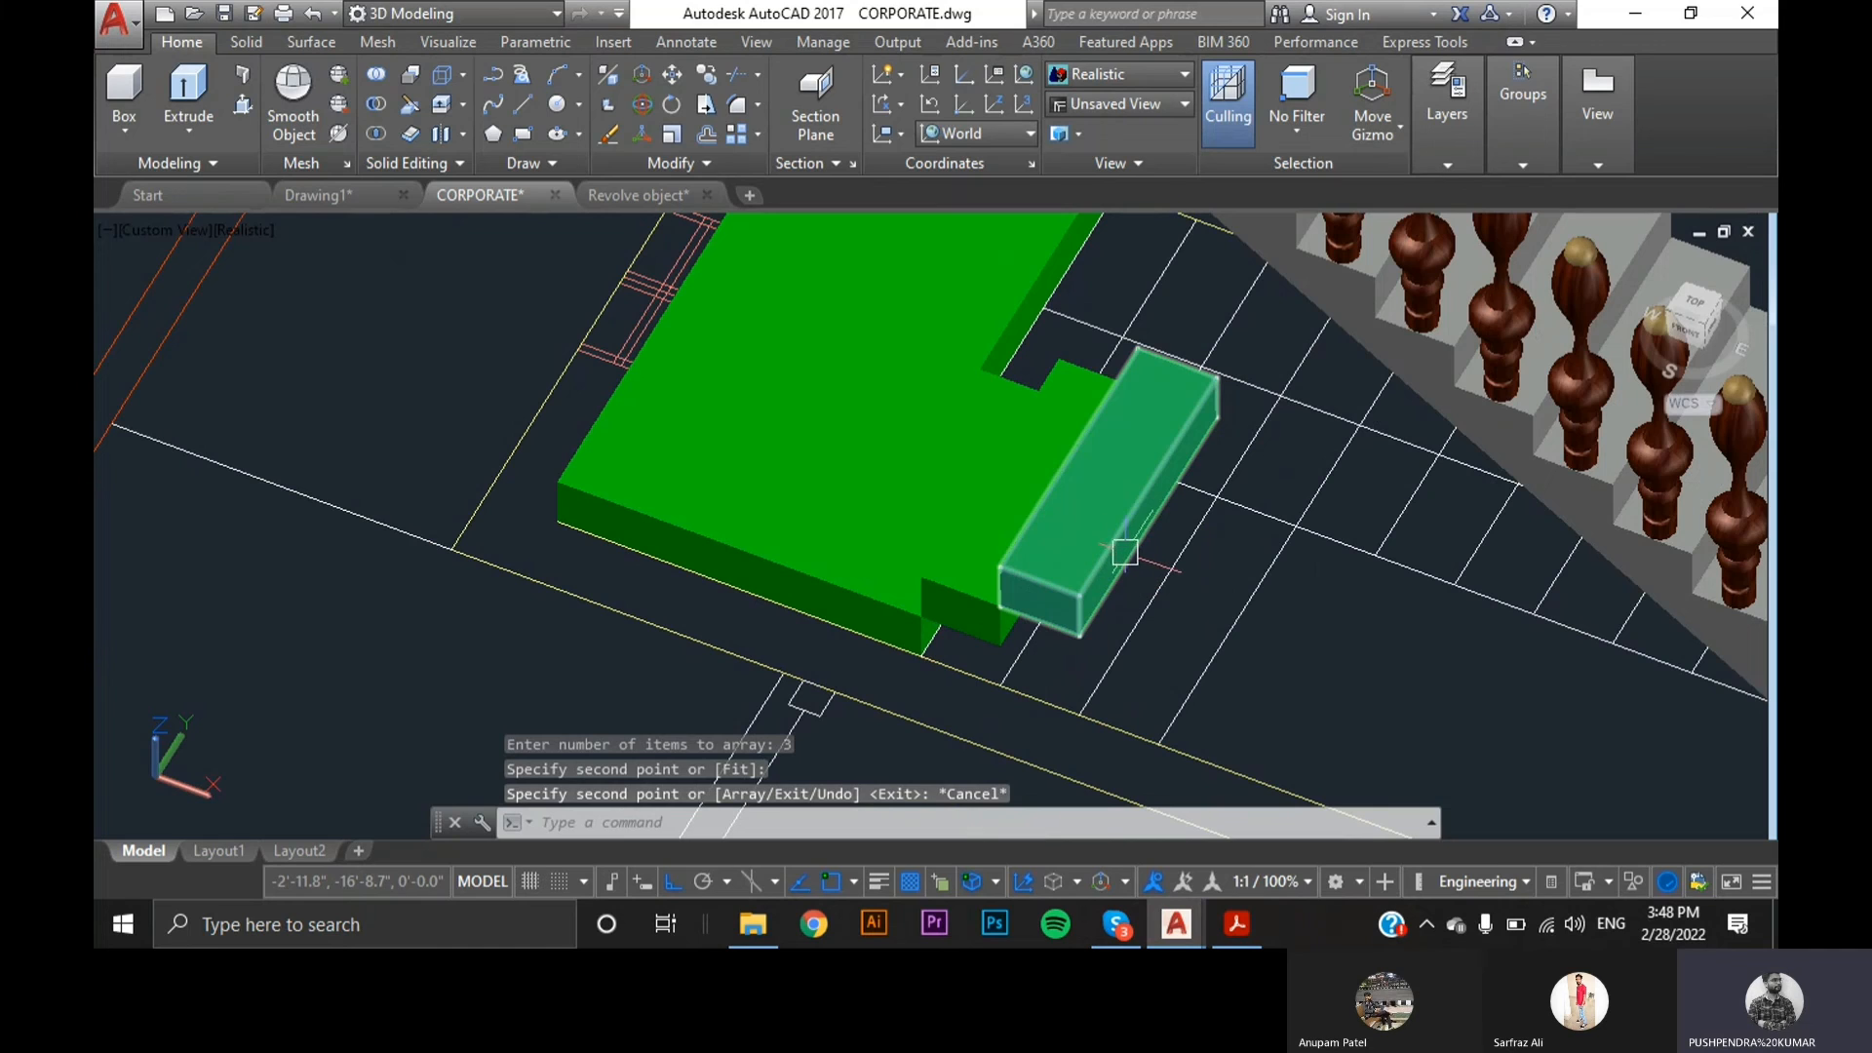
pyautogui.click(1076, 562)
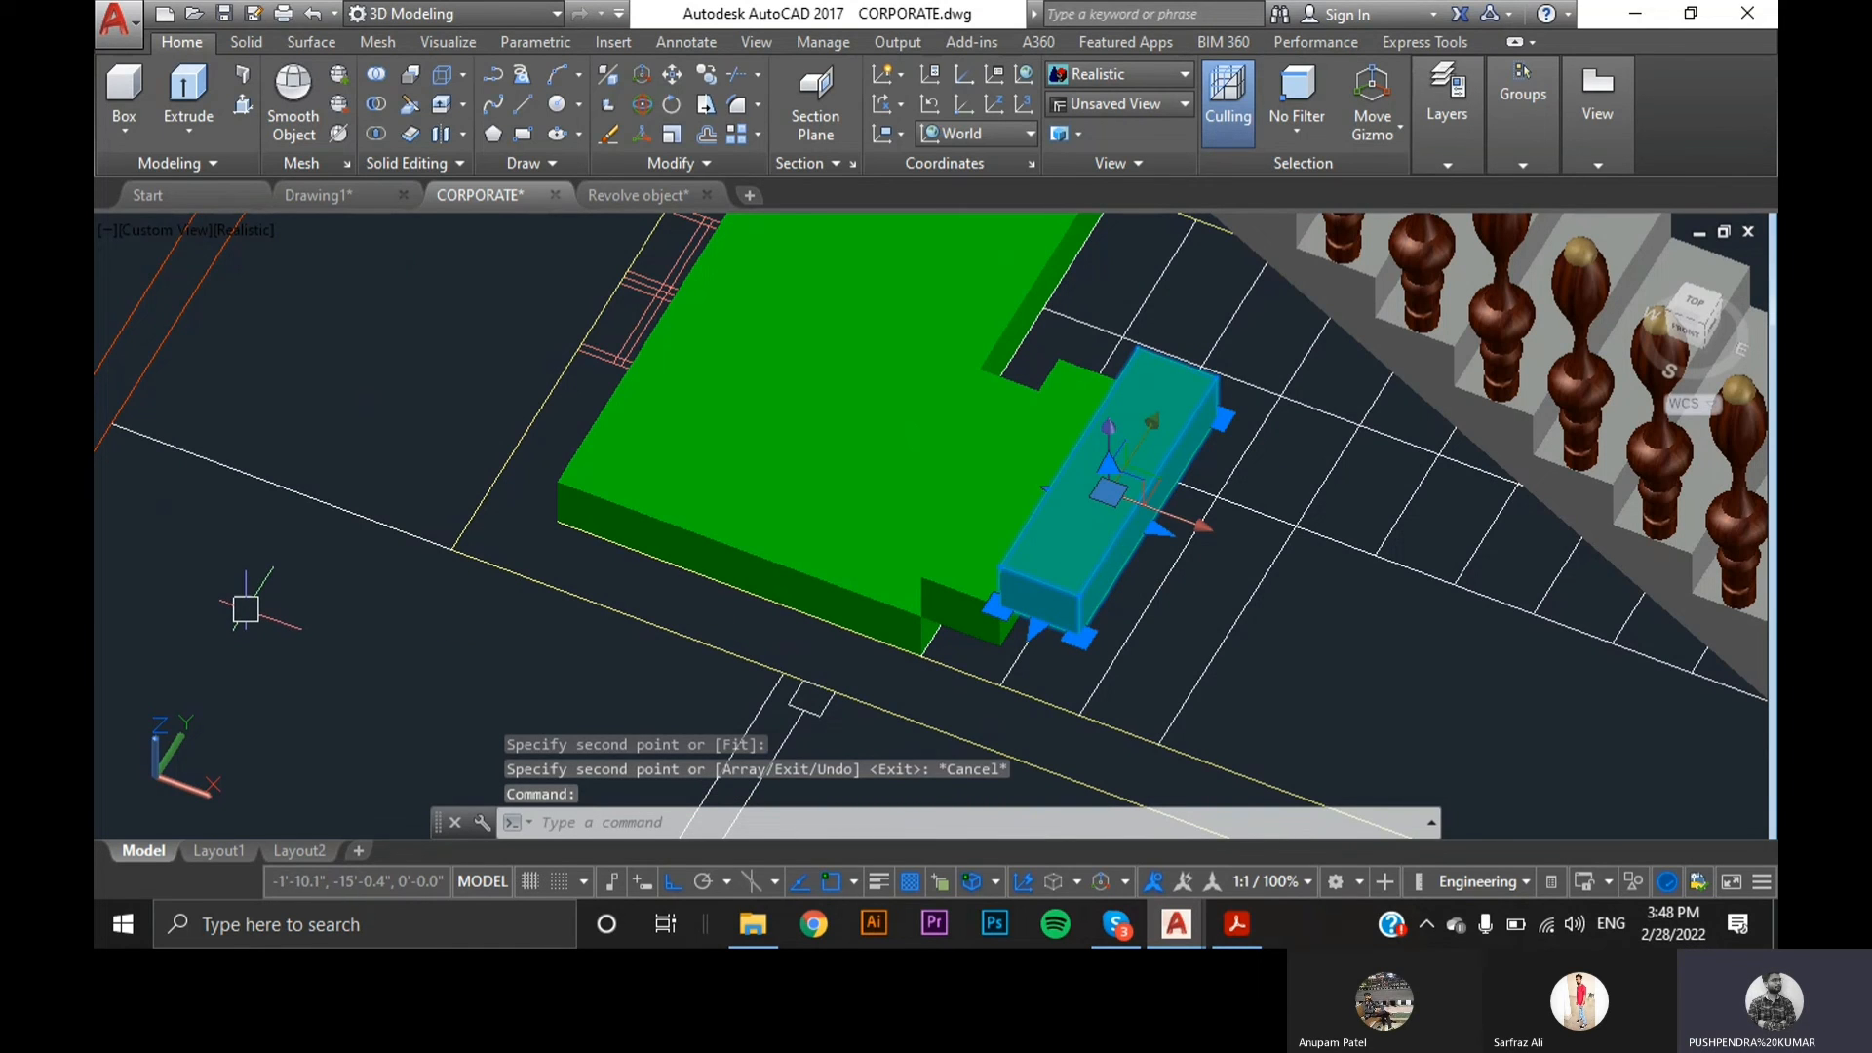
pyautogui.write('cp')
pyautogui.press('Return')
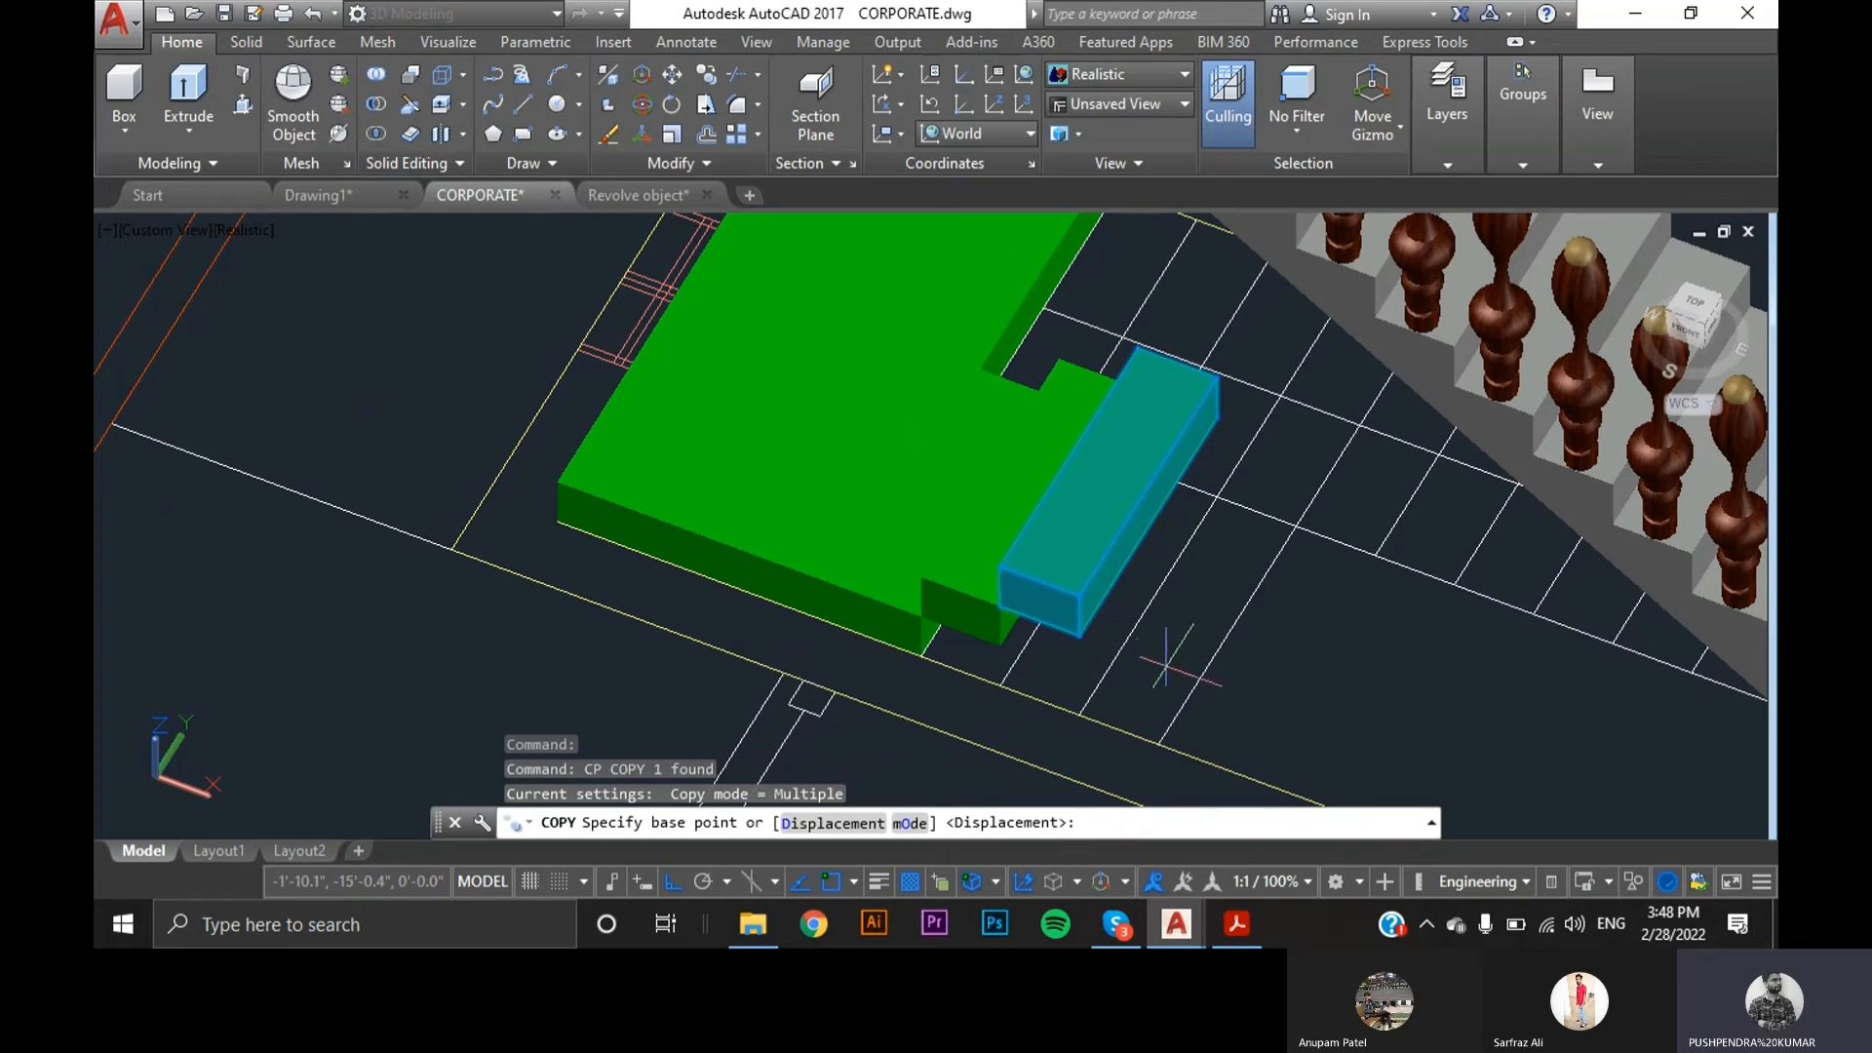
pyautogui.click(1079, 592)
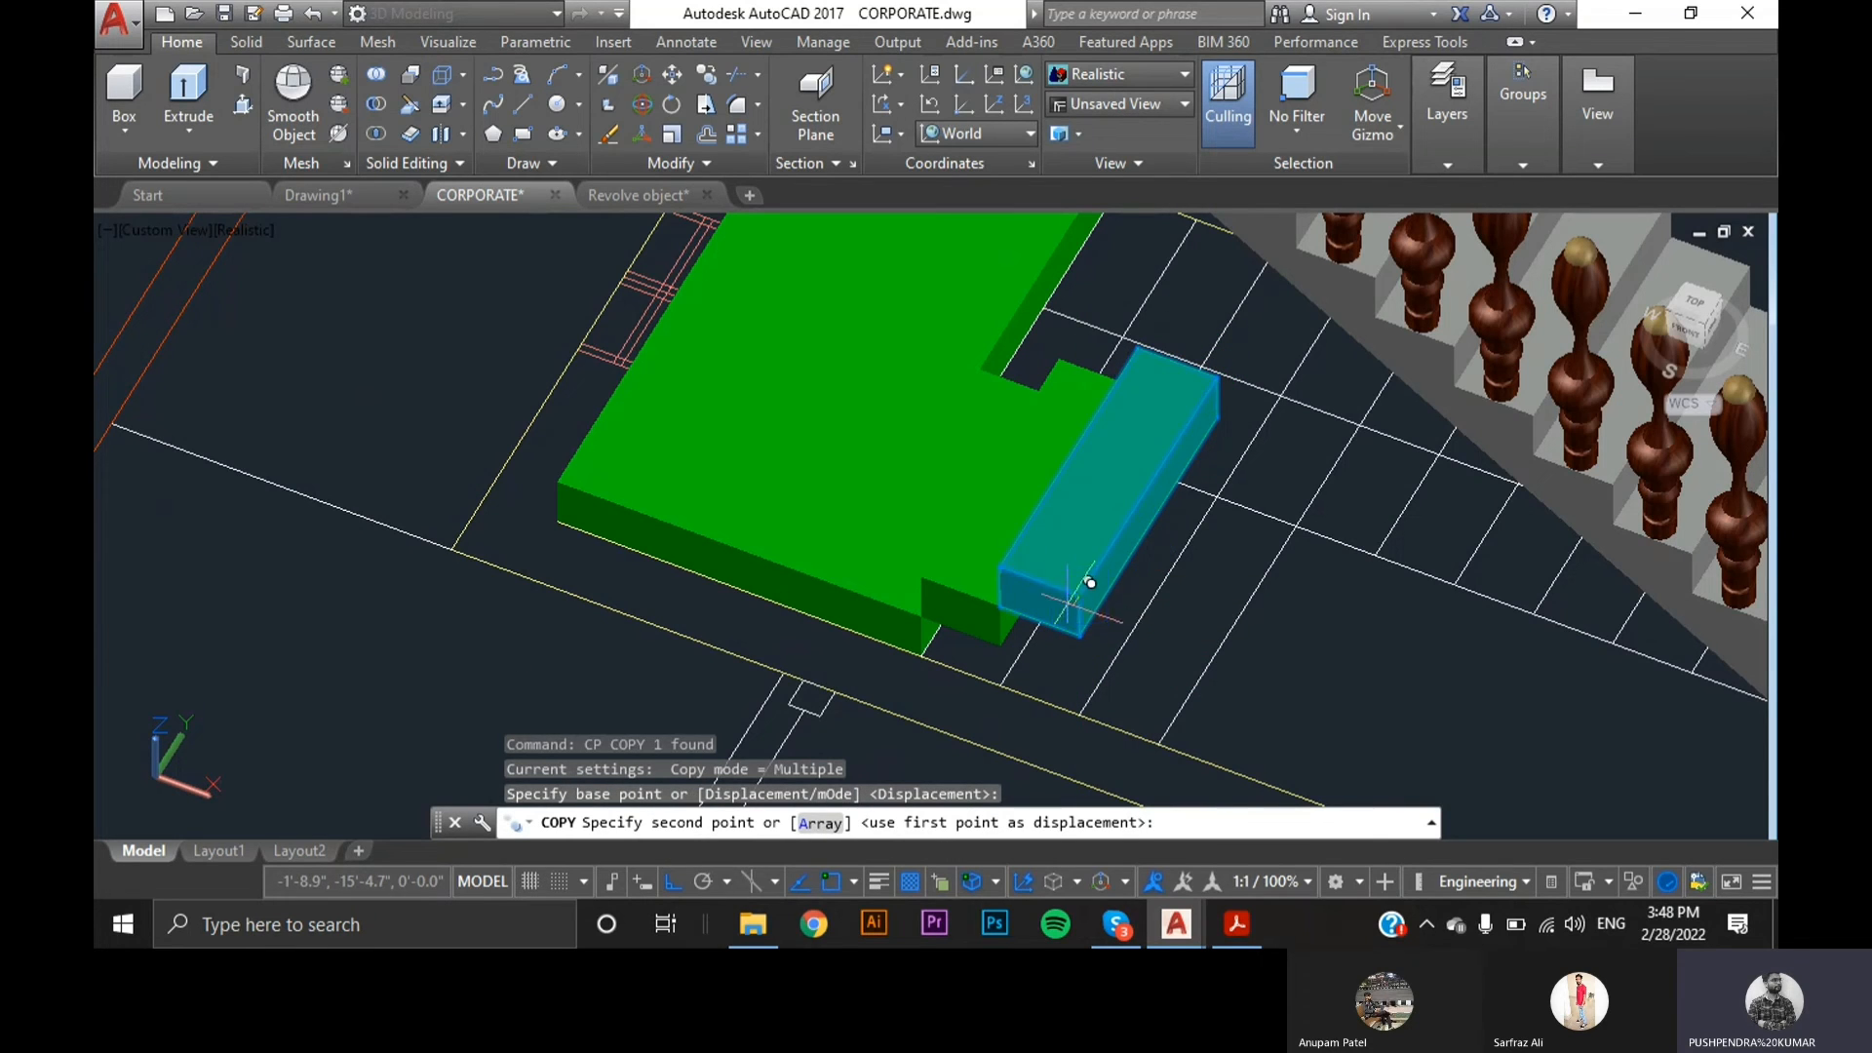
pyautogui.click(1126, 618)
pyautogui.press('Return')
# - Copy the highest box of the second flight one tread farther along at the same level
pyautogui.press('Return')
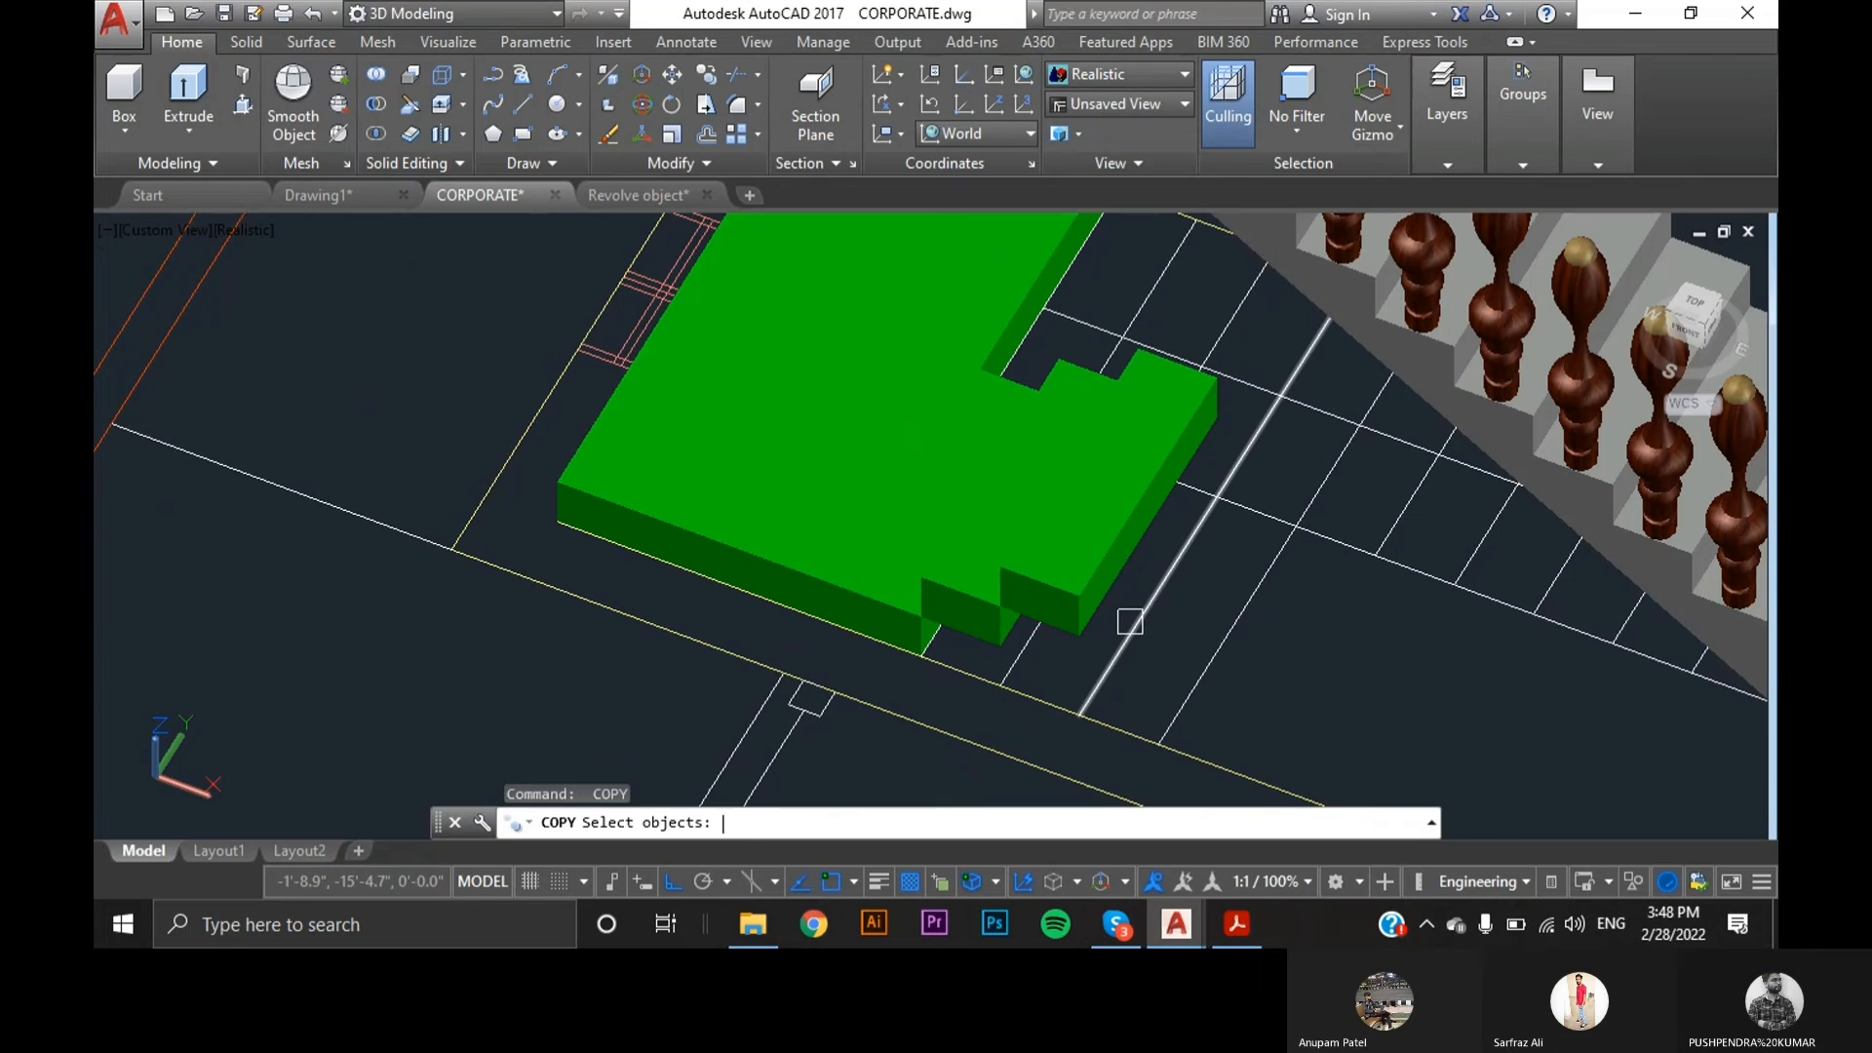
pyautogui.click(1024, 595)
pyautogui.press('Return')
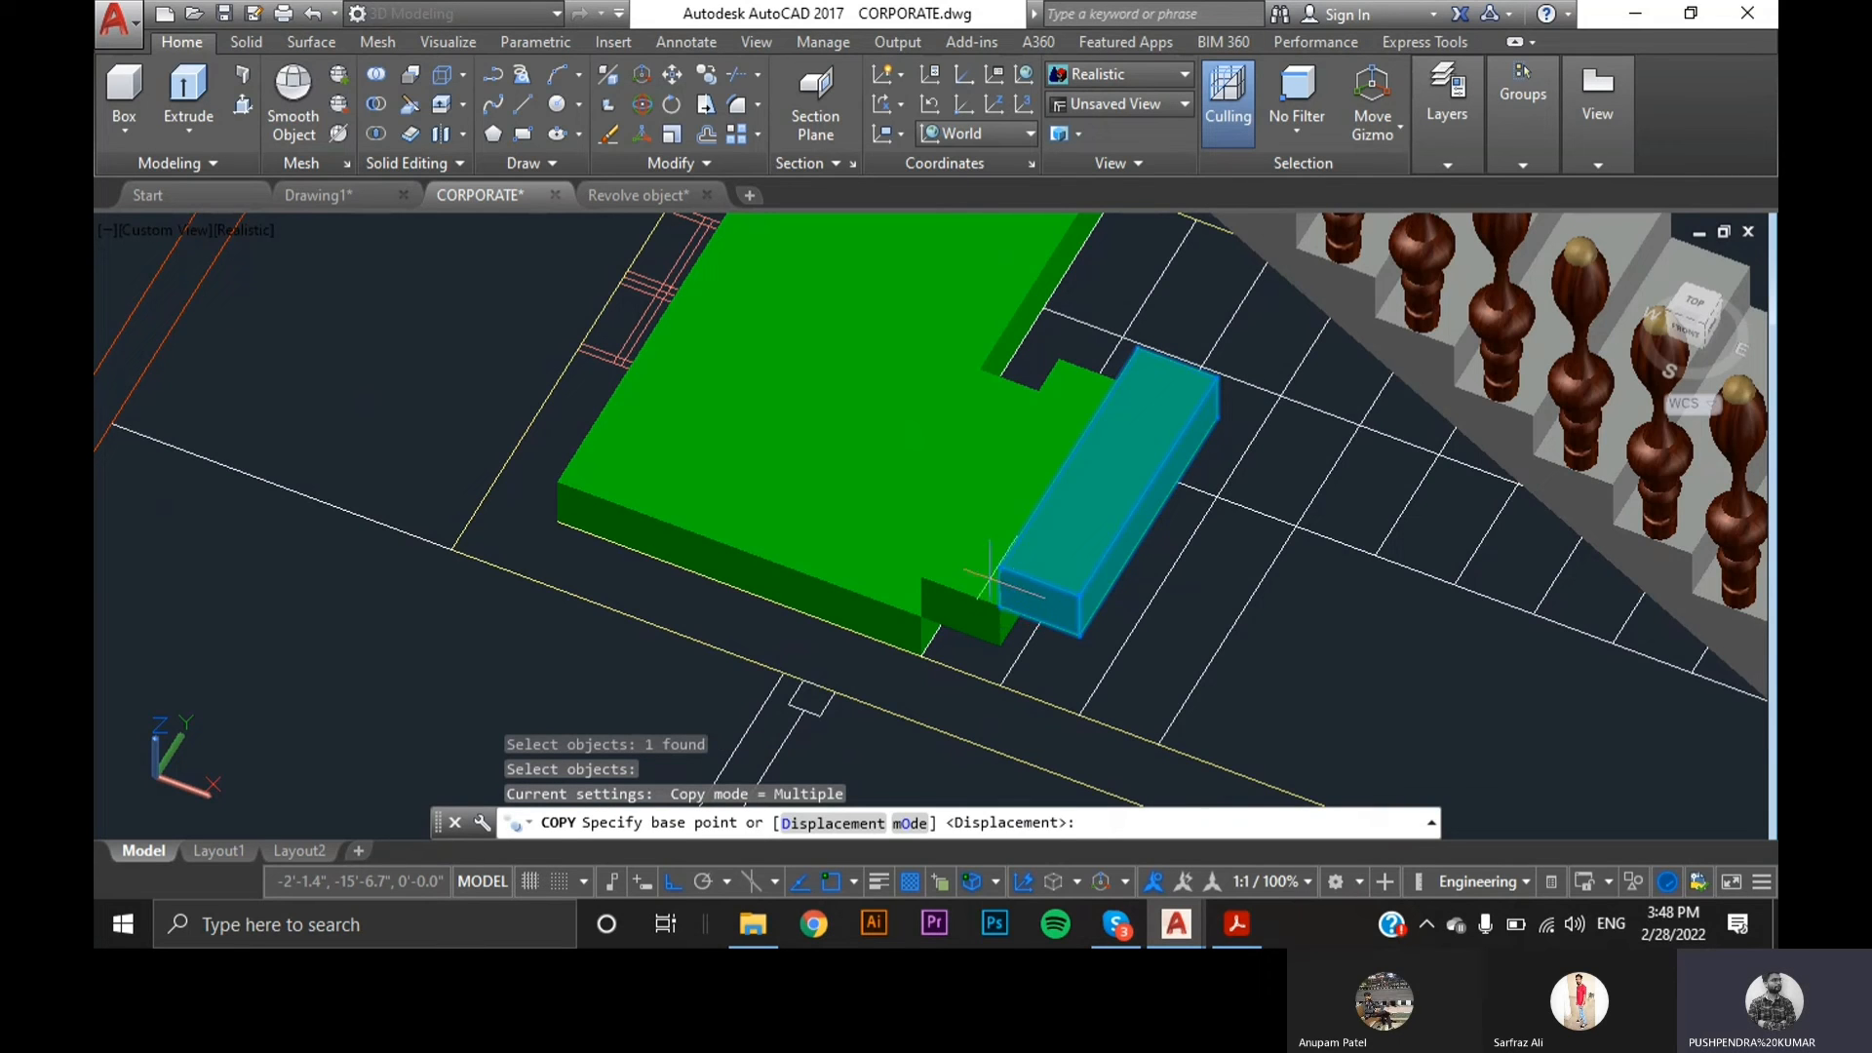
pyautogui.click(999, 566)
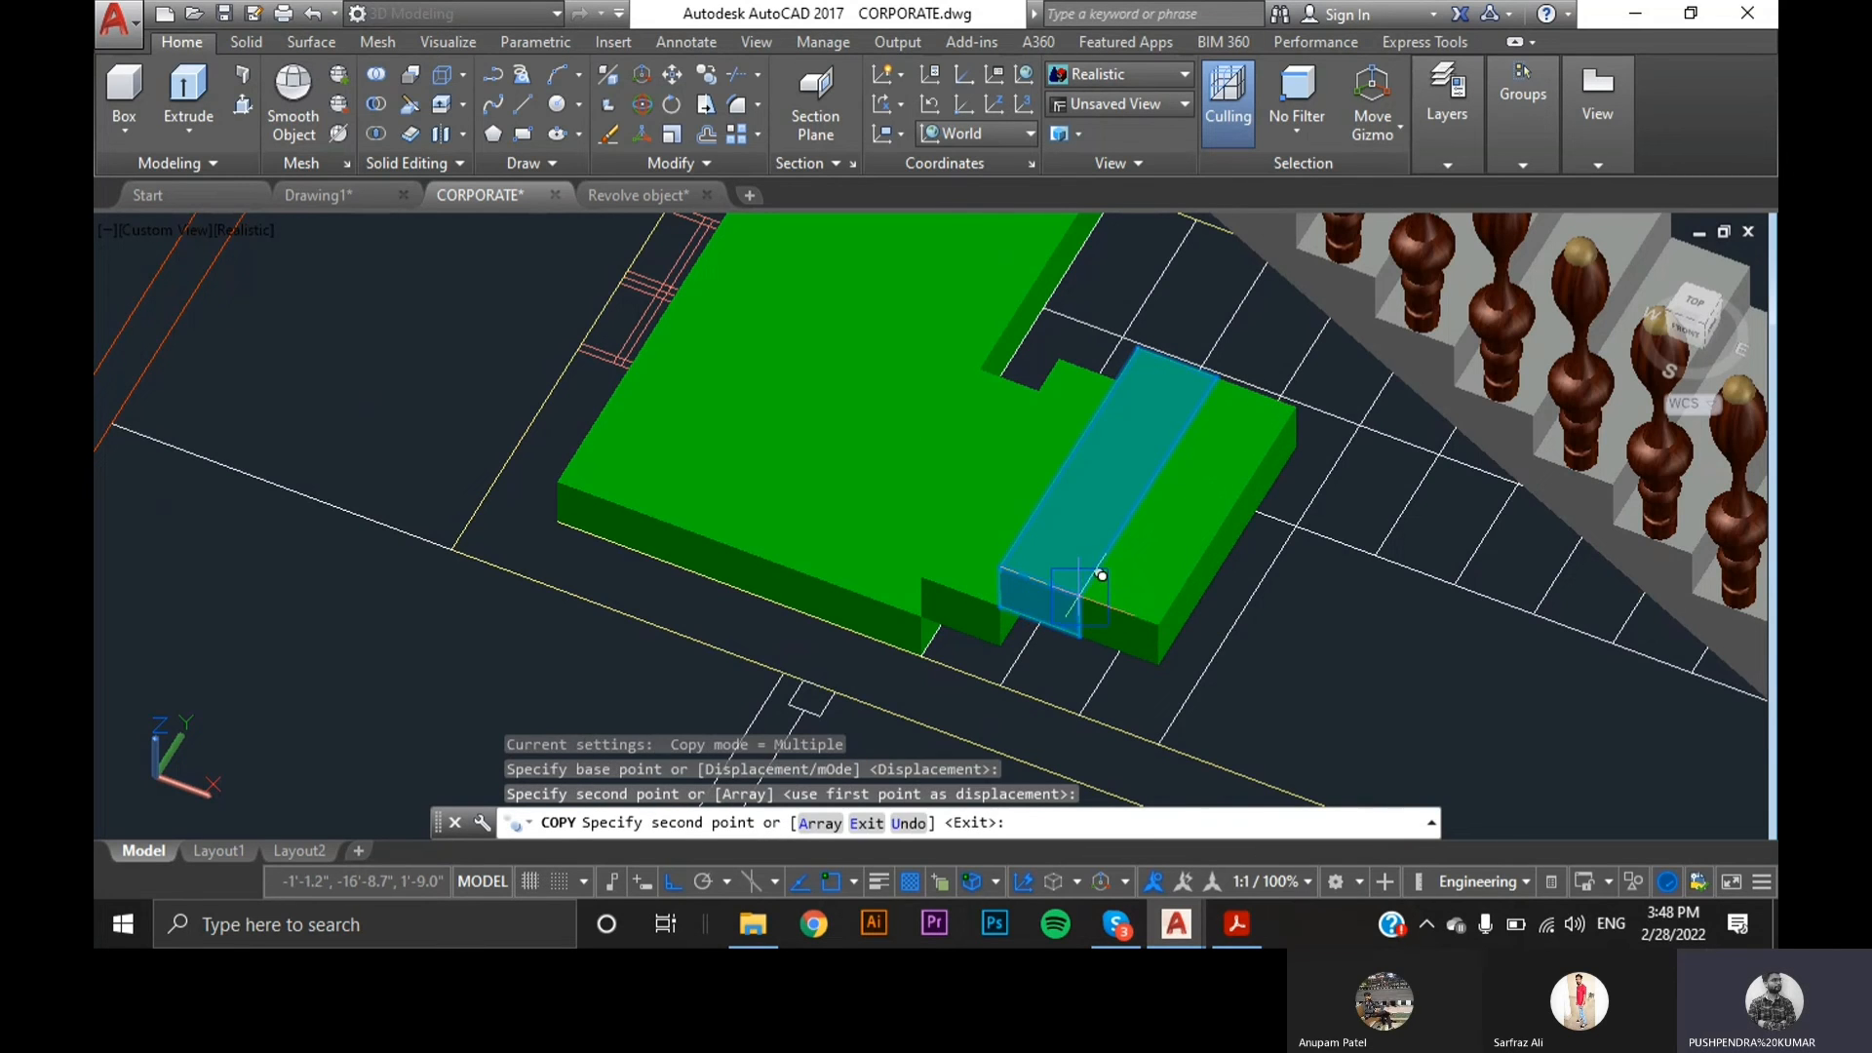
pyautogui.press('Escape')
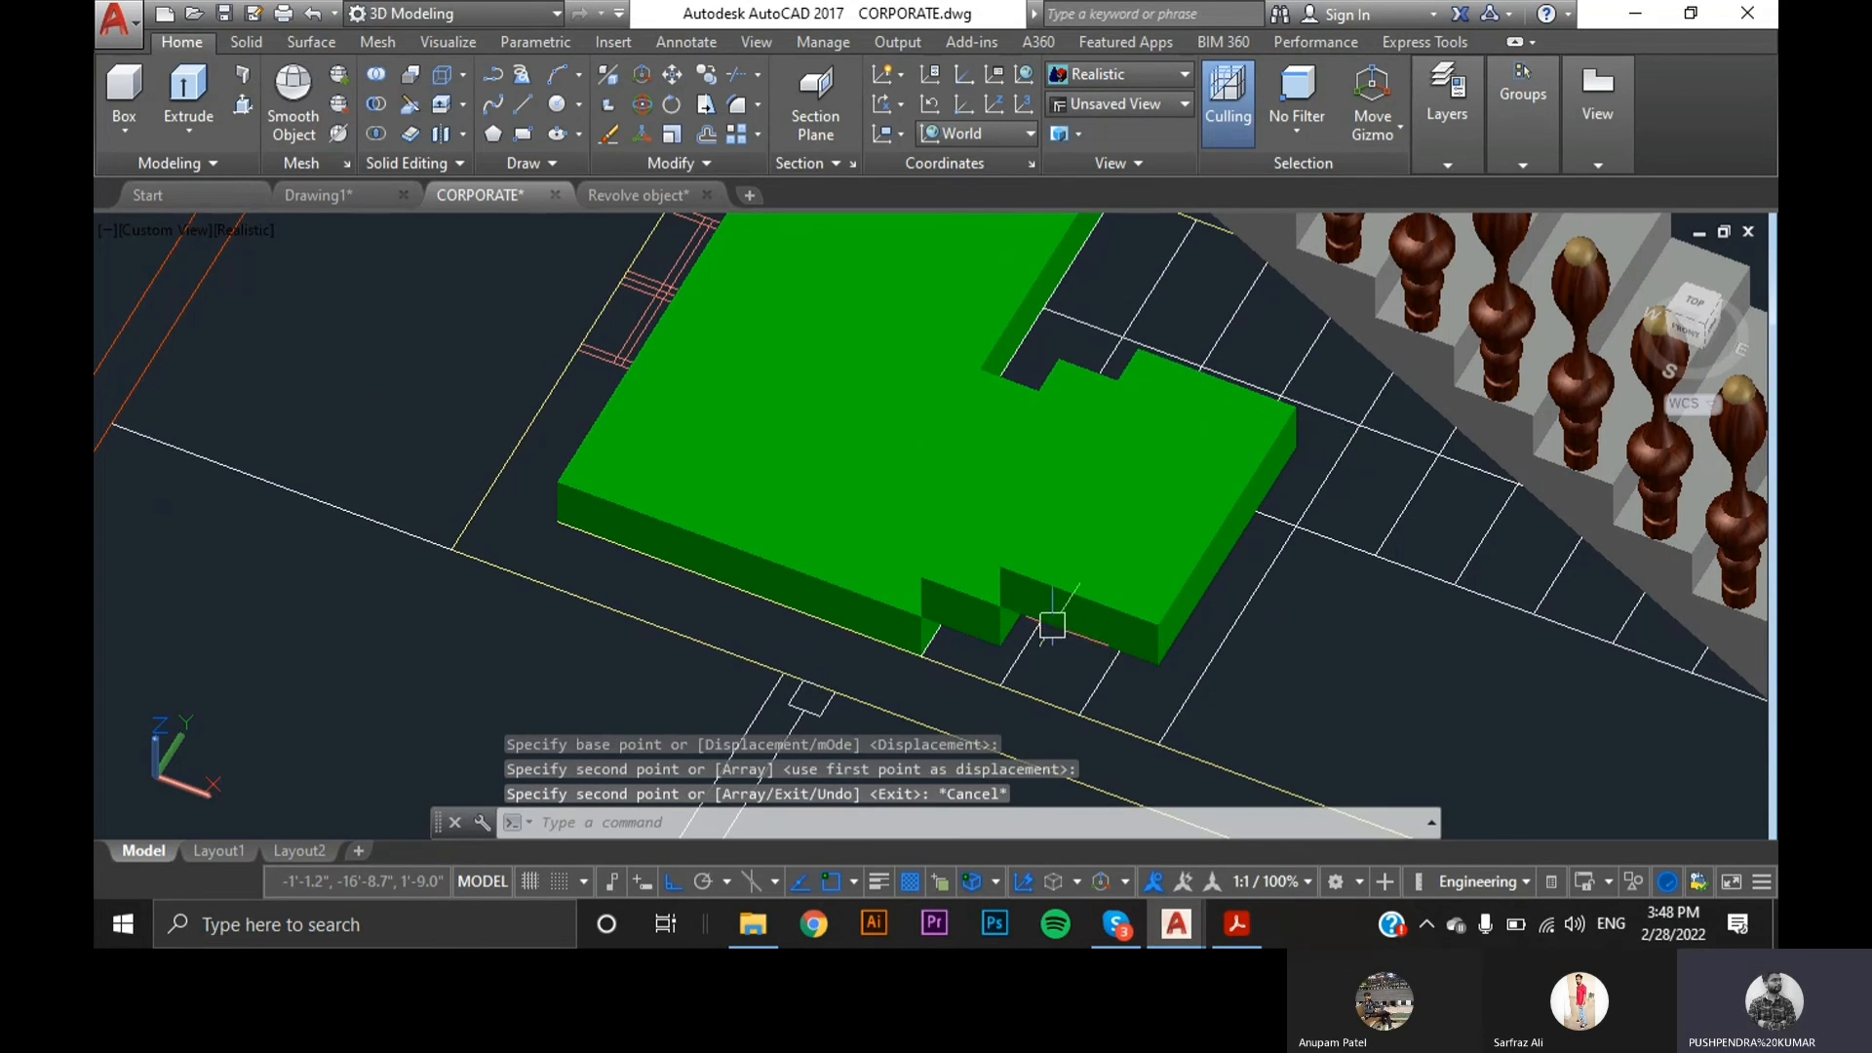
# - Move the new fourth box up by one riser, from its lower inner corner to the upper corner of the adjoining step
pyautogui.click(1125, 614)
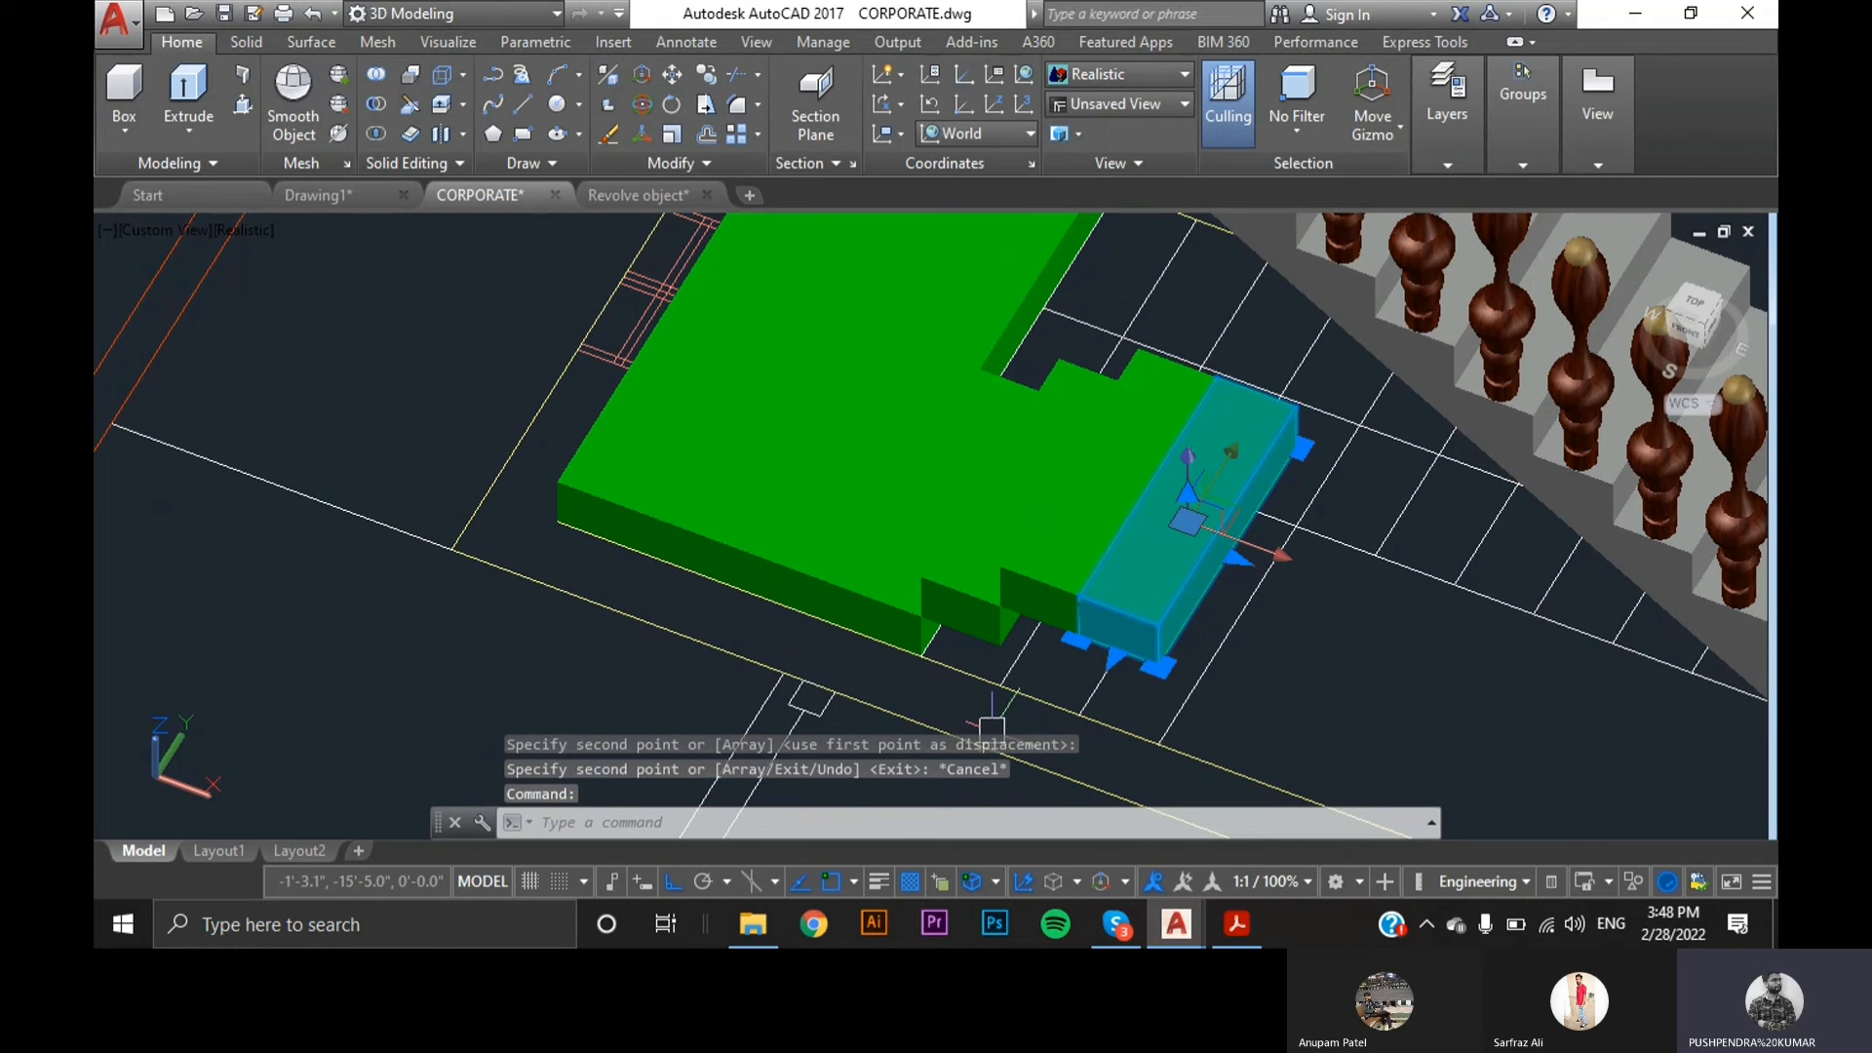
pyautogui.write('m')
pyautogui.press('Return')
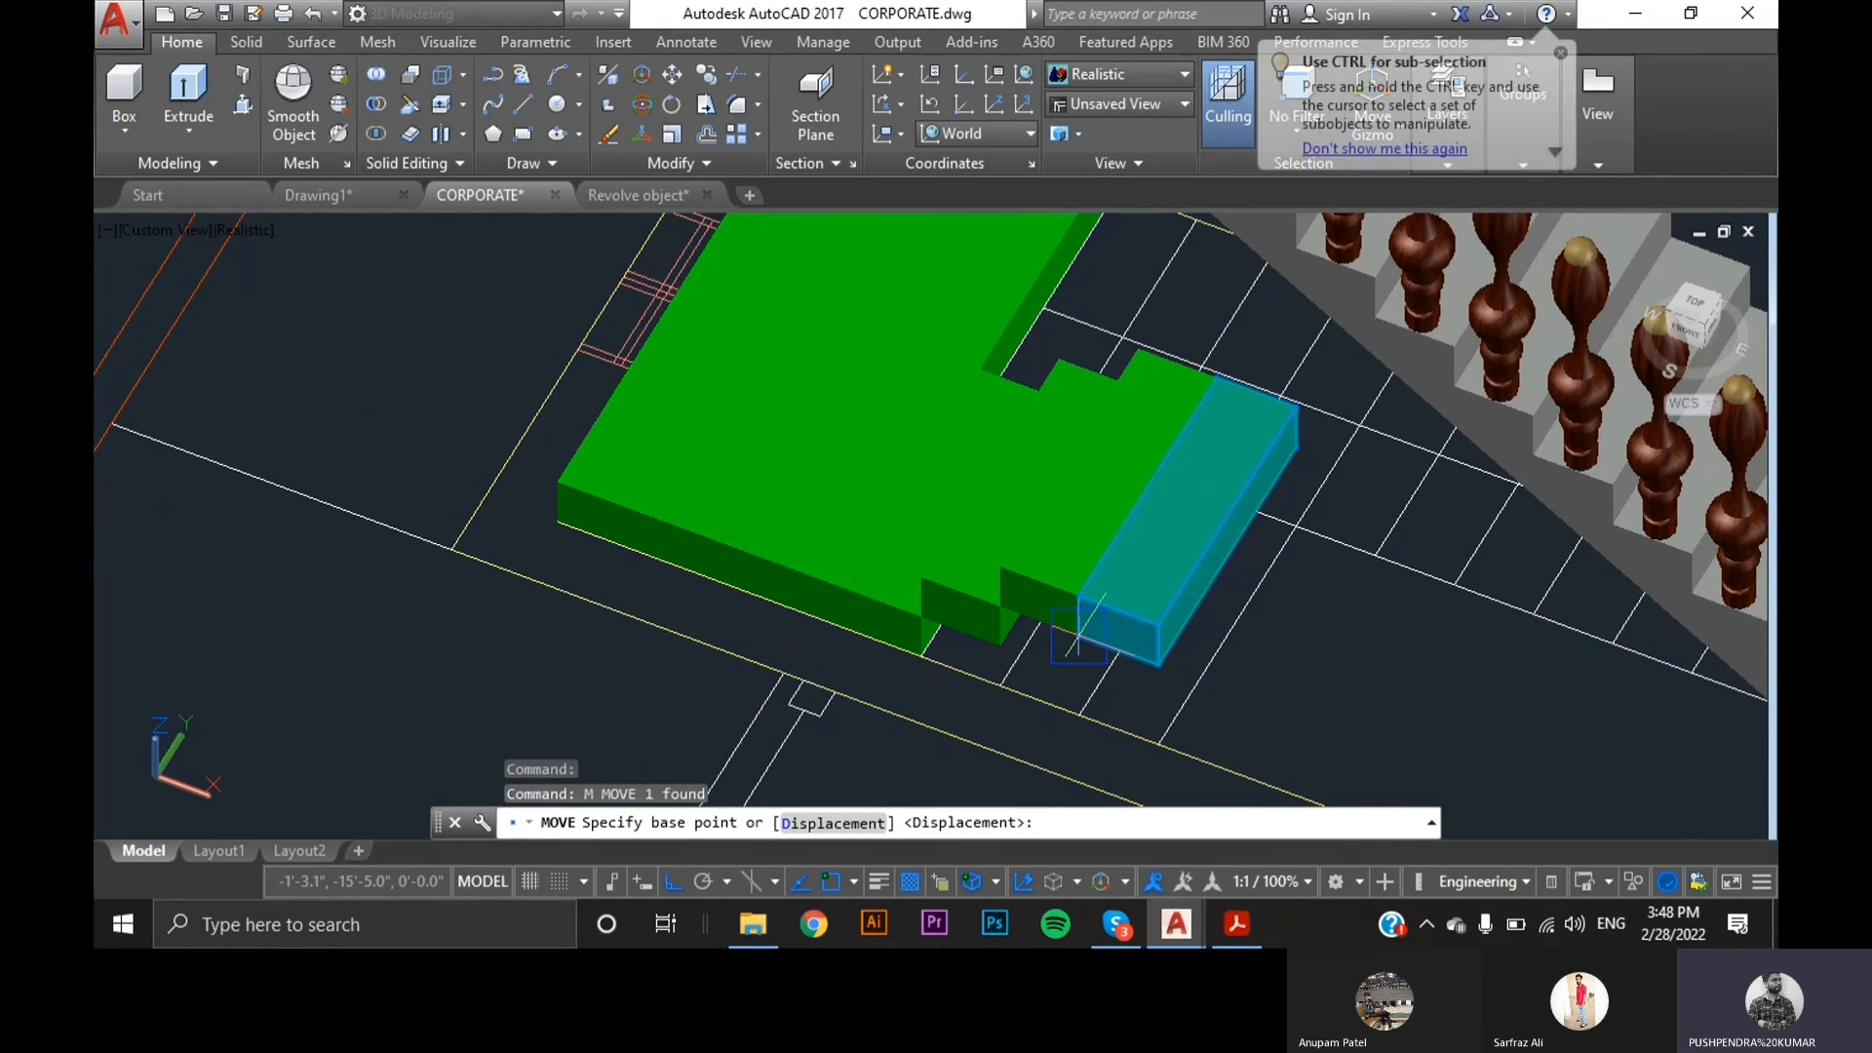
pyautogui.click(1079, 635)
pyautogui.press('Escape')
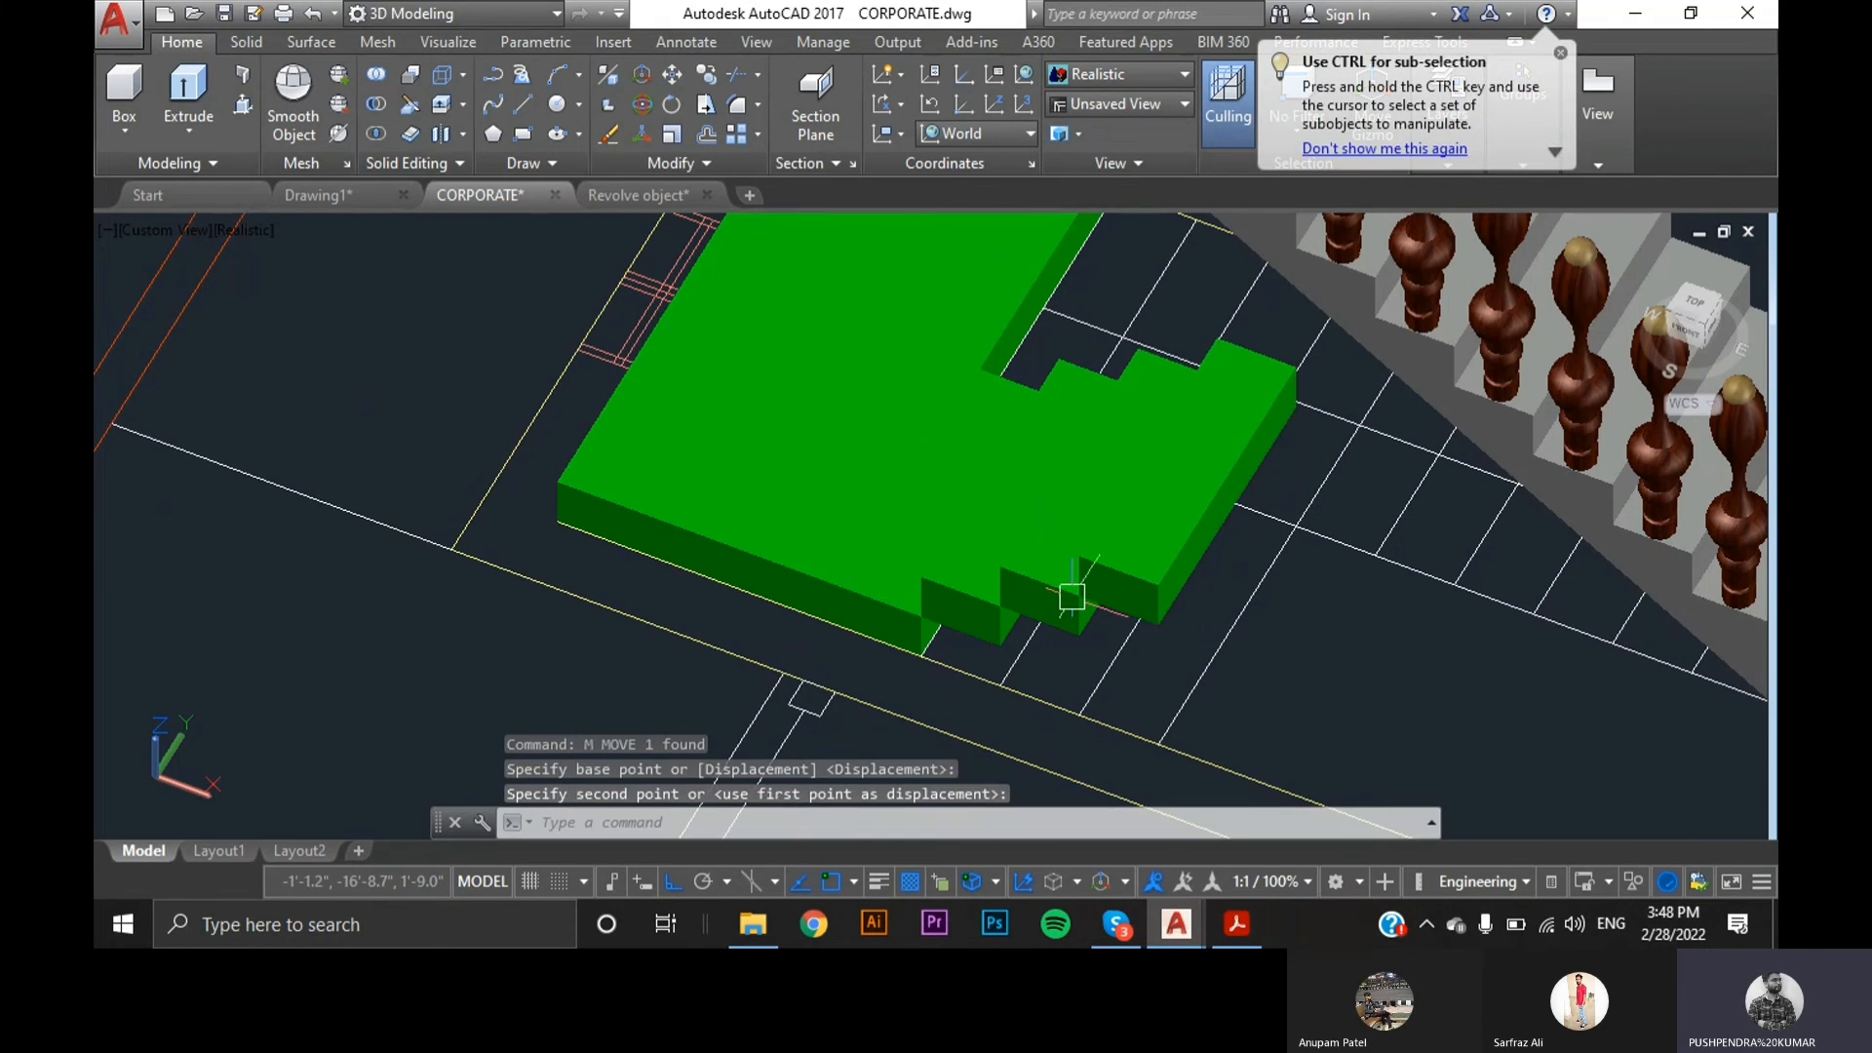
# - Move the landing box by its bottom outer corner to the lower end corner of the first flight's top step
pyautogui.scroll(-5, 1049, 629)
pyautogui.moveTo(1050, 629); pyautogui.dragTo(1392, 681, button='middle')
pyautogui.keyDown('shift'); pyautogui.moveTo(848, 626); pyautogui.dragTo(1471, 676, button='middle'); pyautogui.keyUp('shift')
pyautogui.scroll(5, 1482, 629)
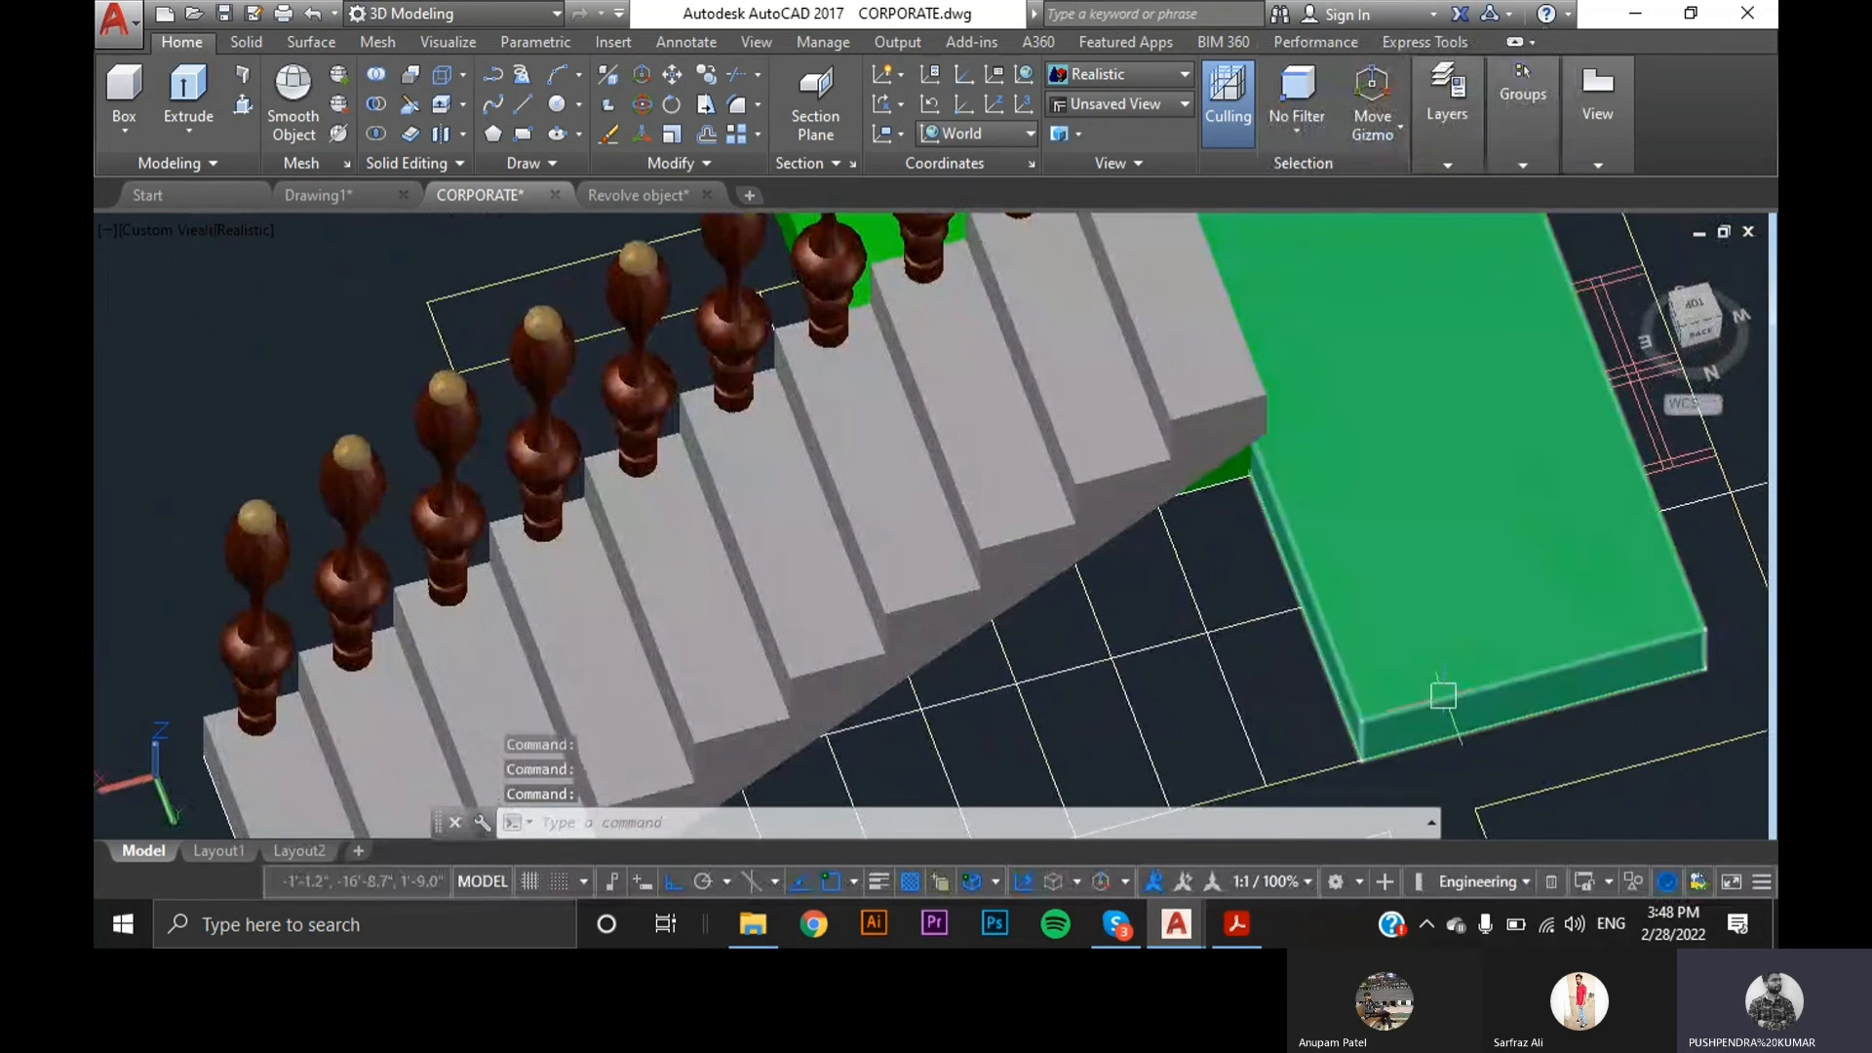
pyautogui.click(1438, 689)
pyautogui.write('m')
pyautogui.press('Return')
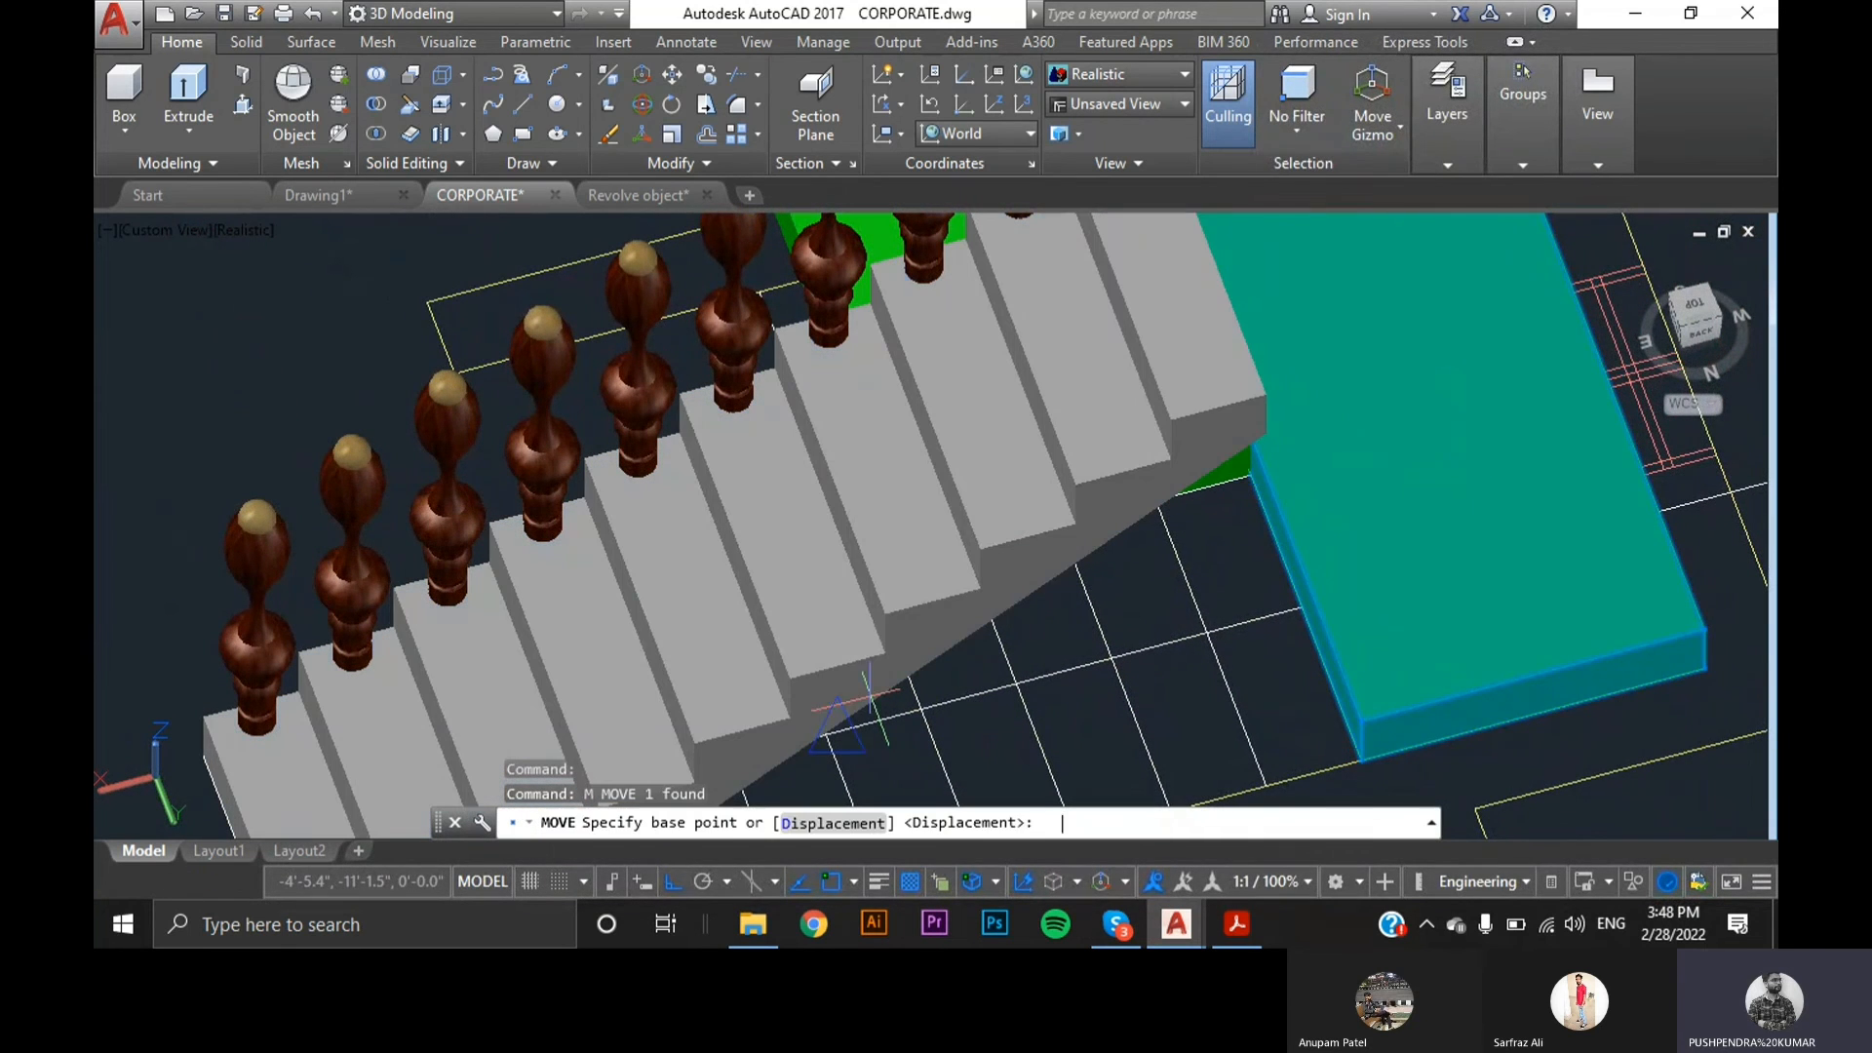
pyautogui.click(1360, 760)
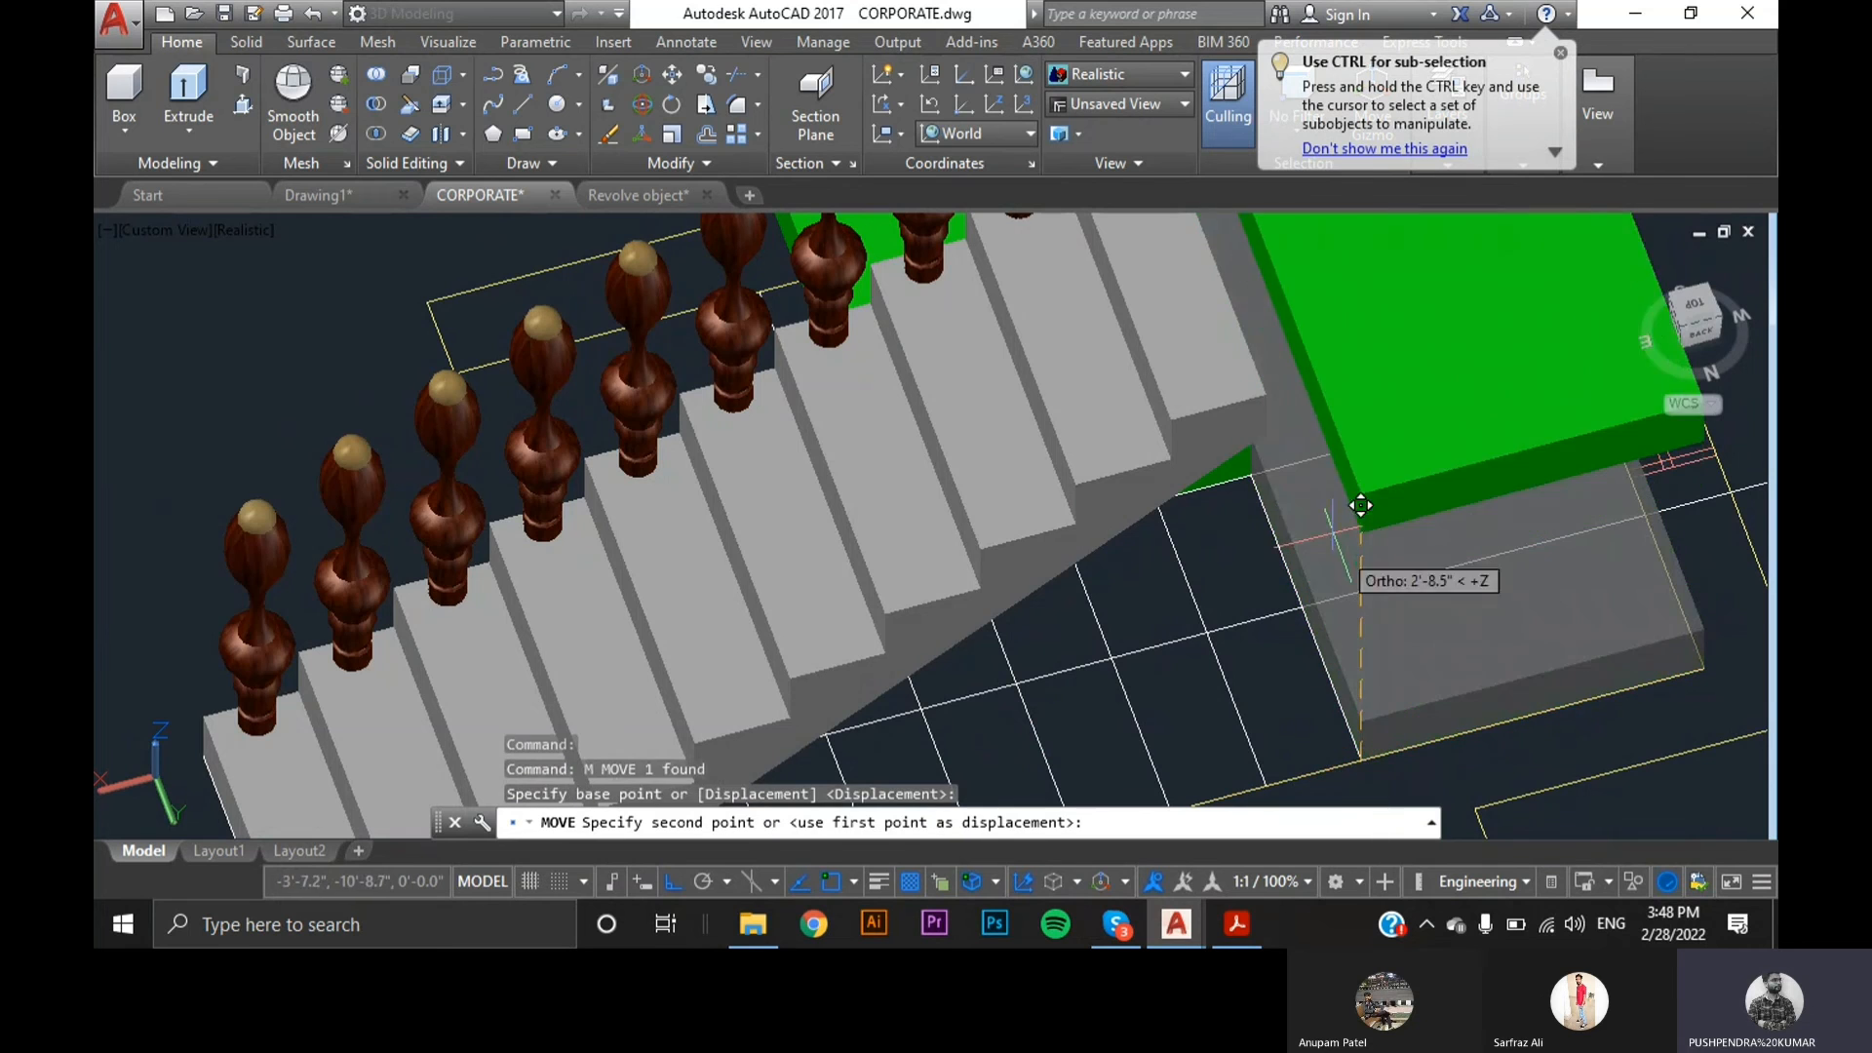
pyautogui.click(1268, 437)
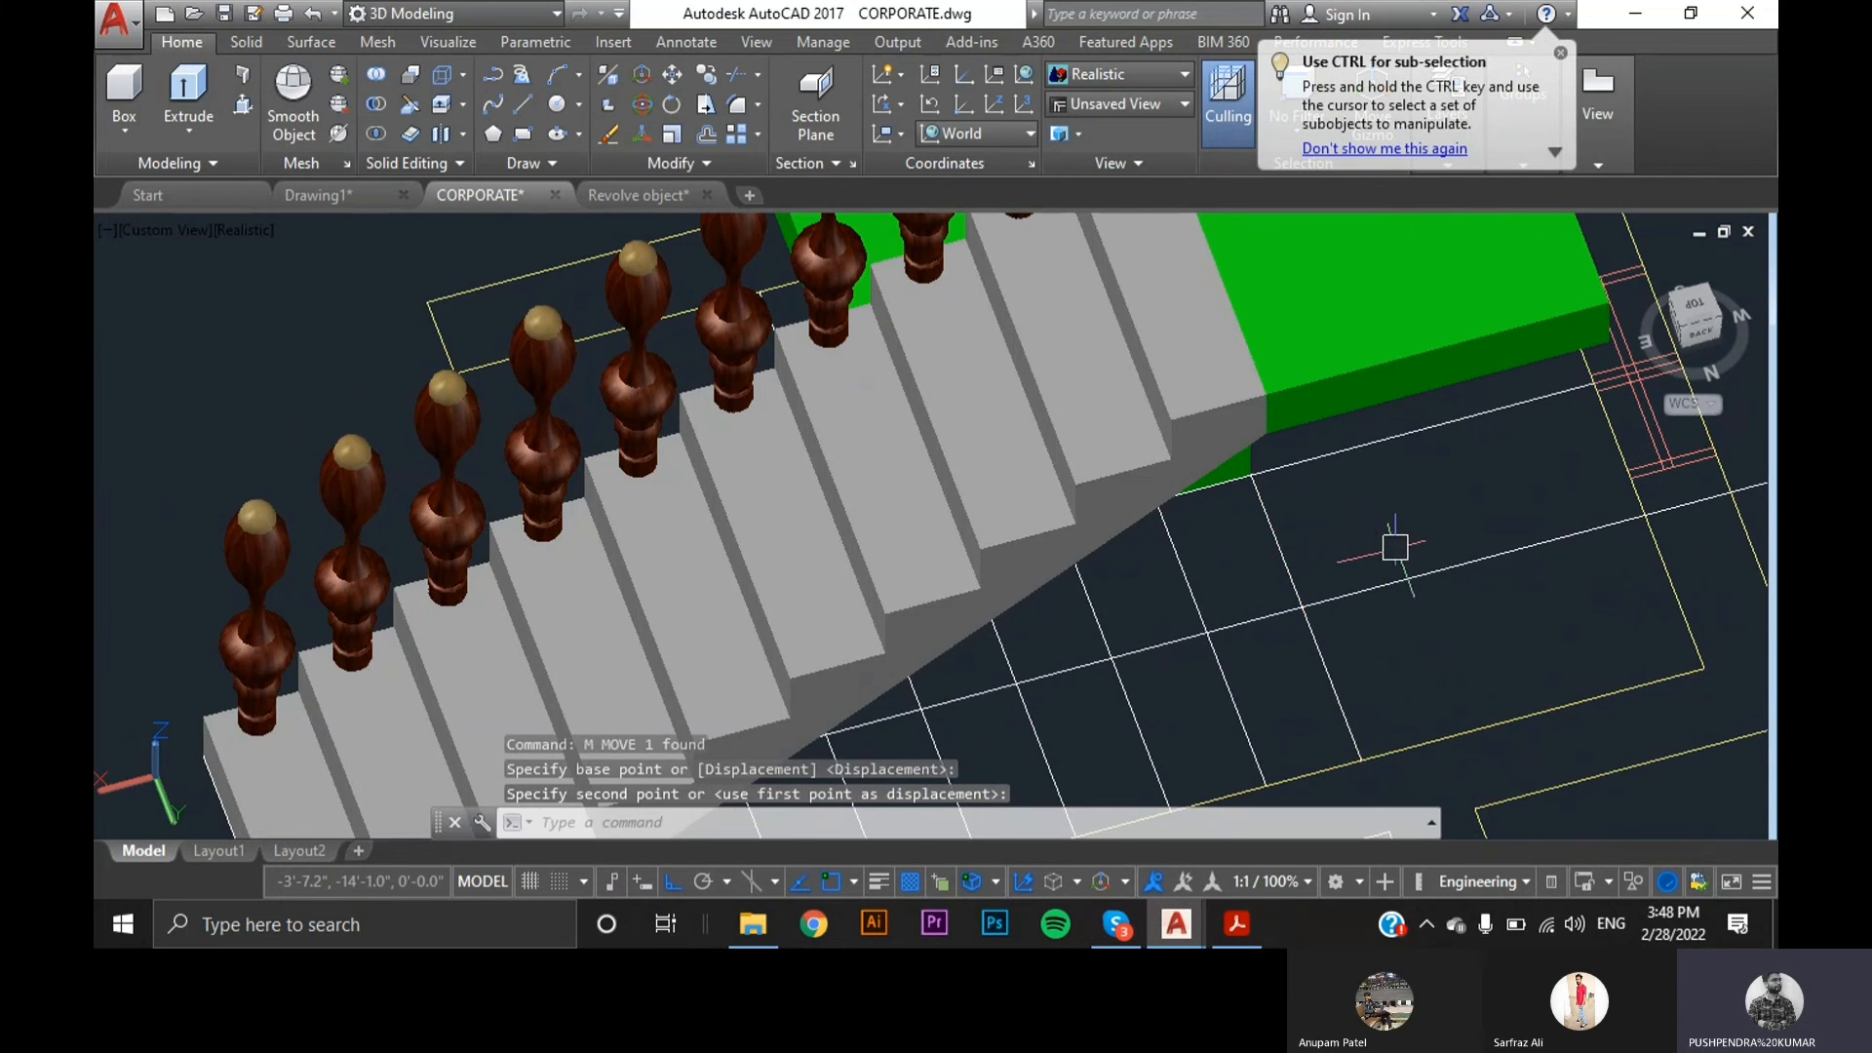
# - Move the four second-flight boxes together by the lowest box's bottom corner to the raised landing's lower edge corner
pyautogui.scroll(-5, 1400, 549)
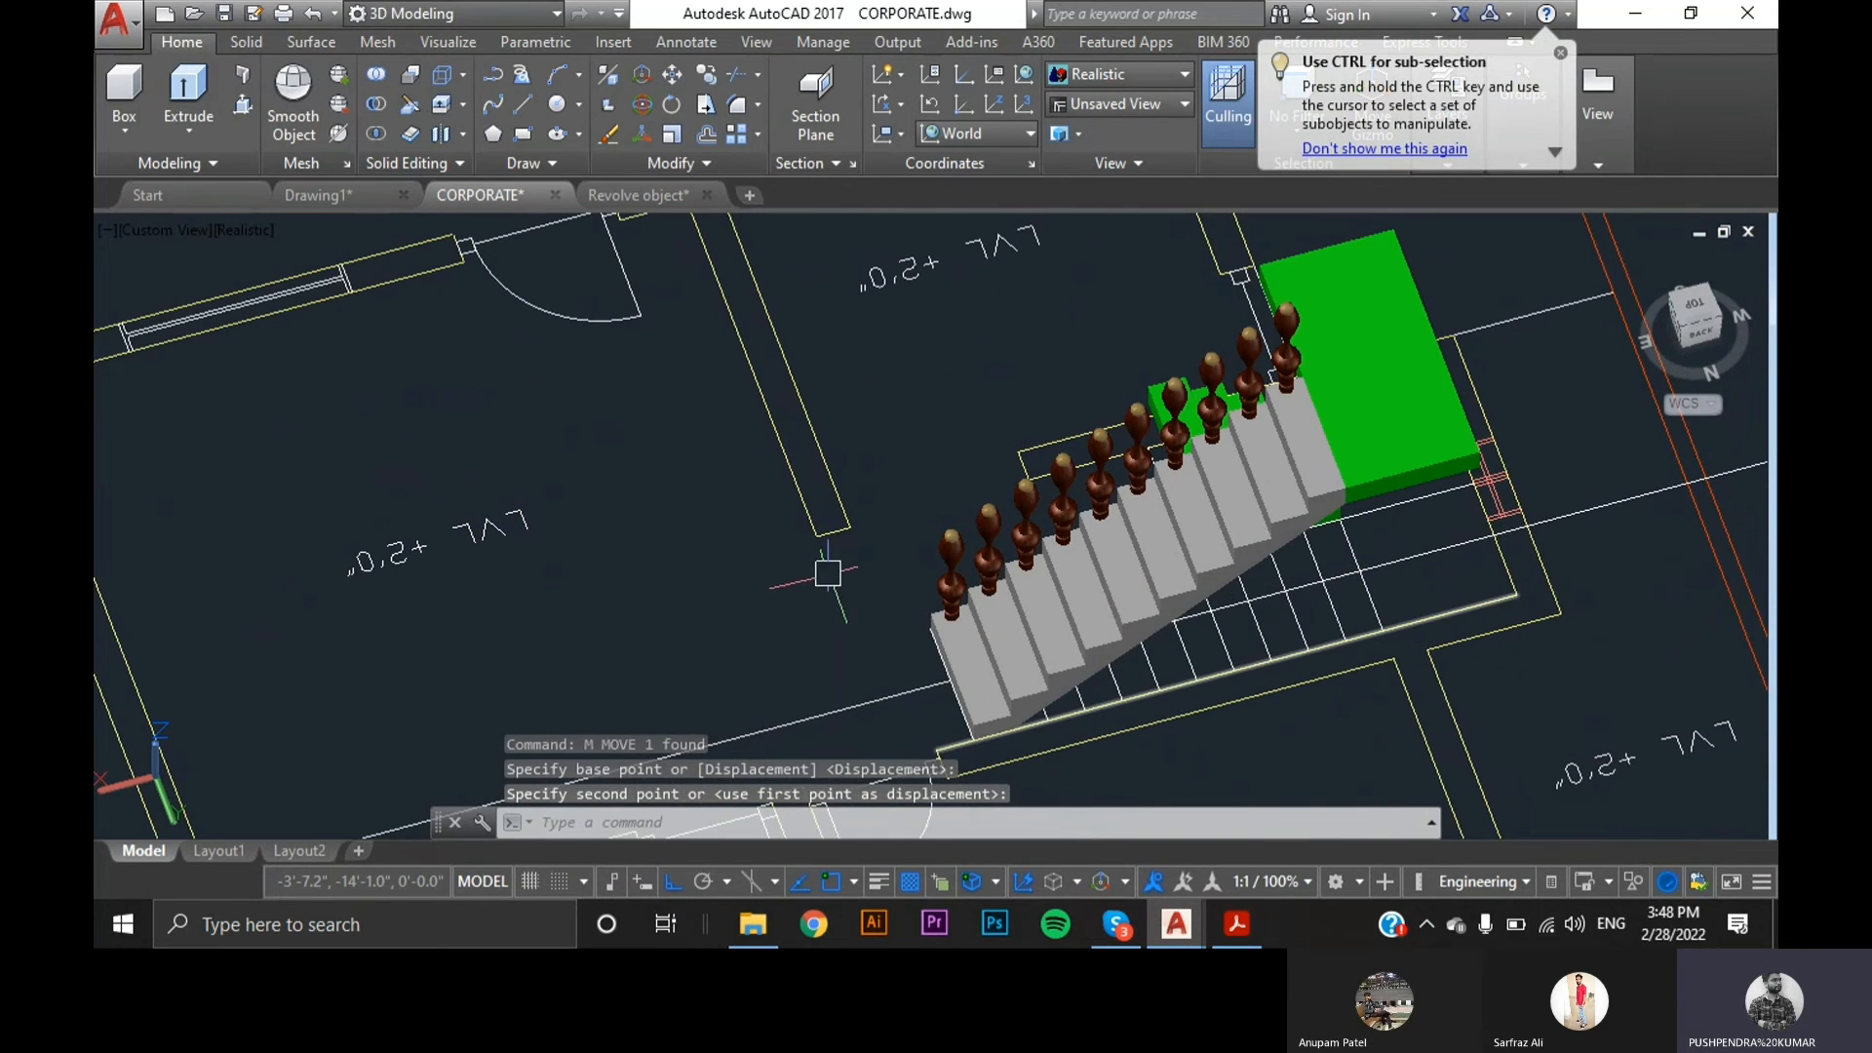
pyautogui.keyDown('shift'); pyautogui.moveTo(1560, 595); pyautogui.dragTo(1048, 554, button='middle'); pyautogui.keyUp('shift')
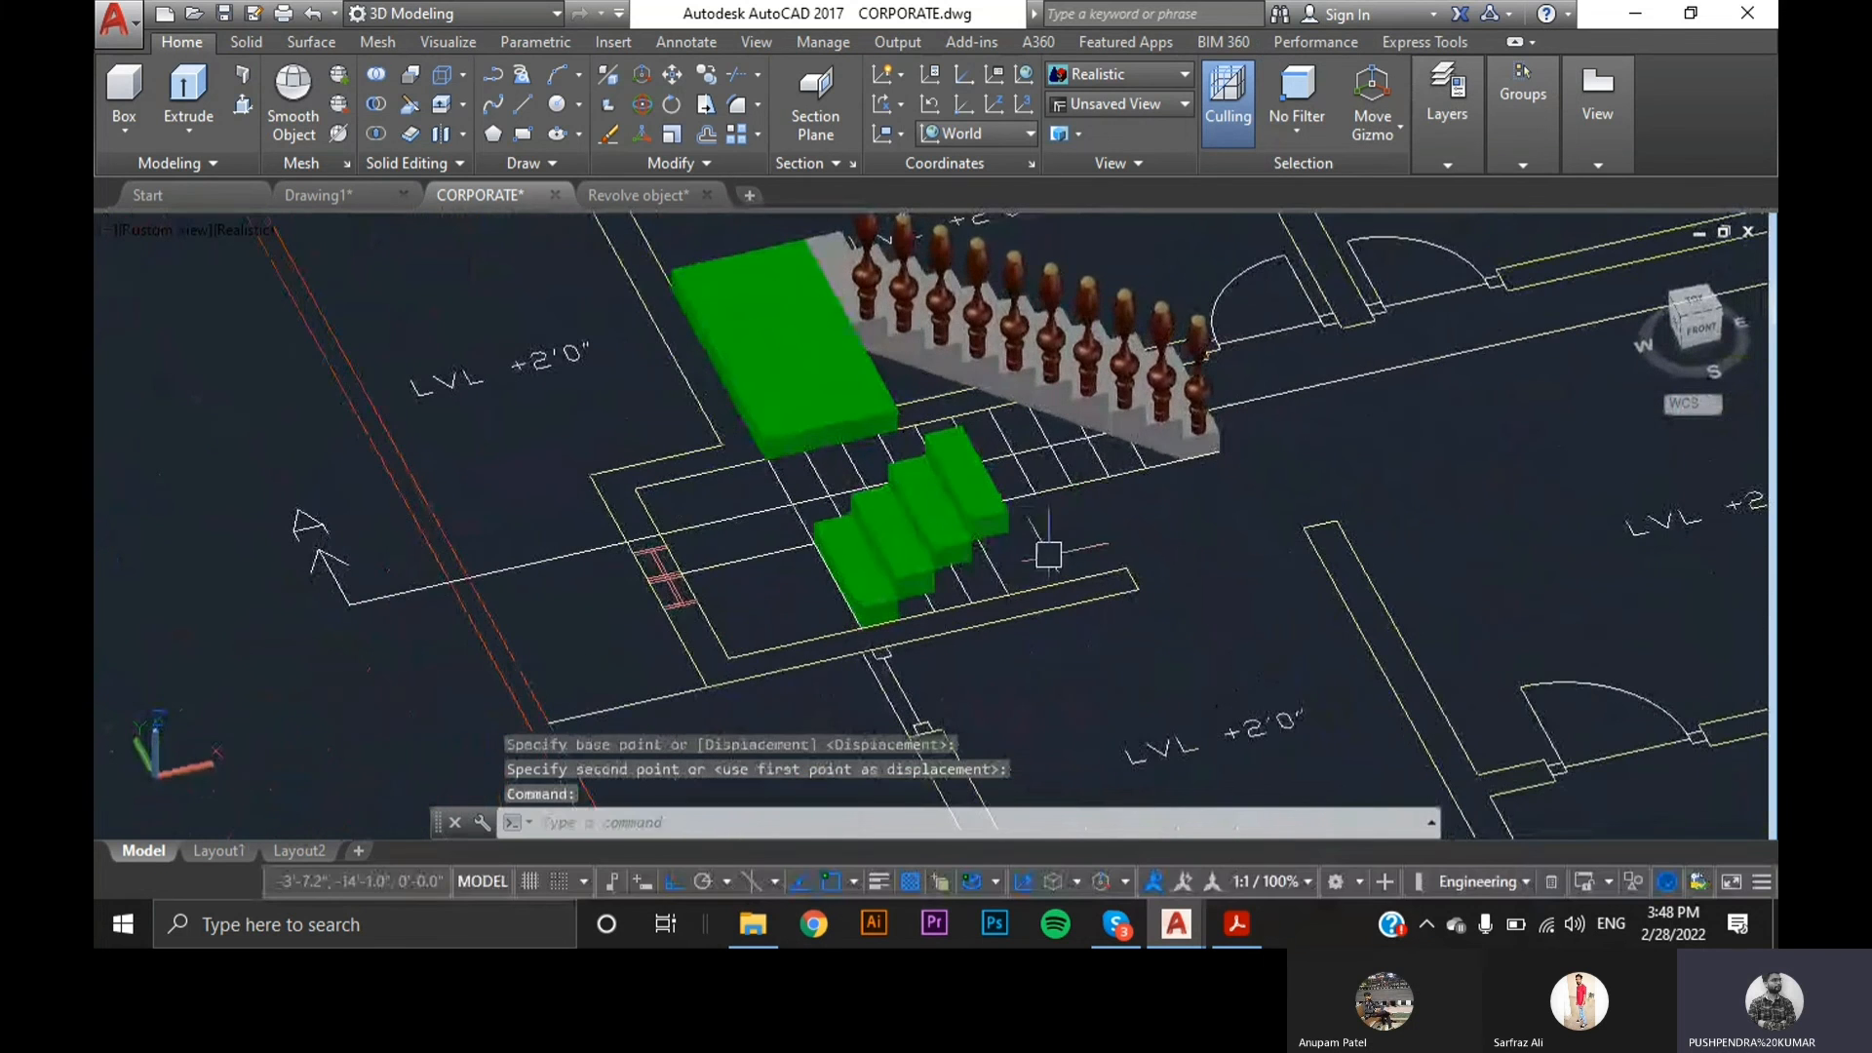
pyautogui.scroll(5, 1048, 554)
pyautogui.click(930, 507)
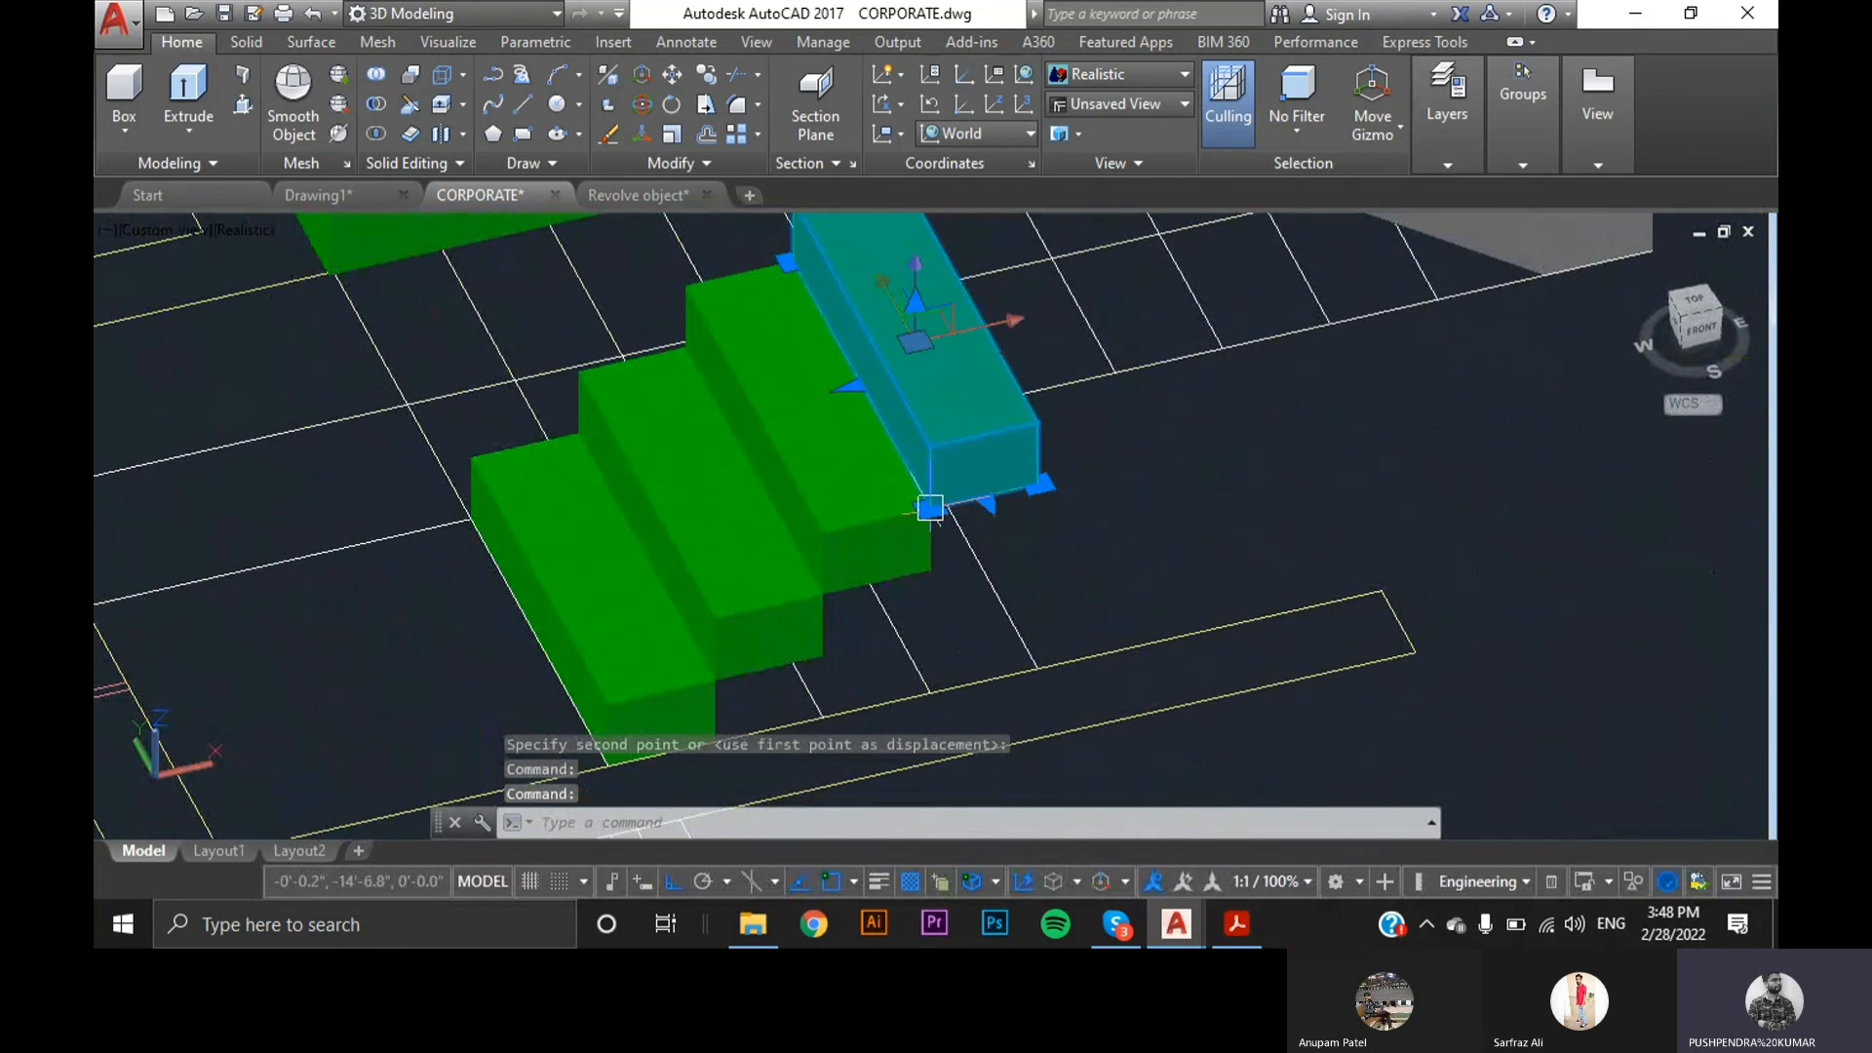
pyautogui.click(880, 537)
pyautogui.click(780, 612)
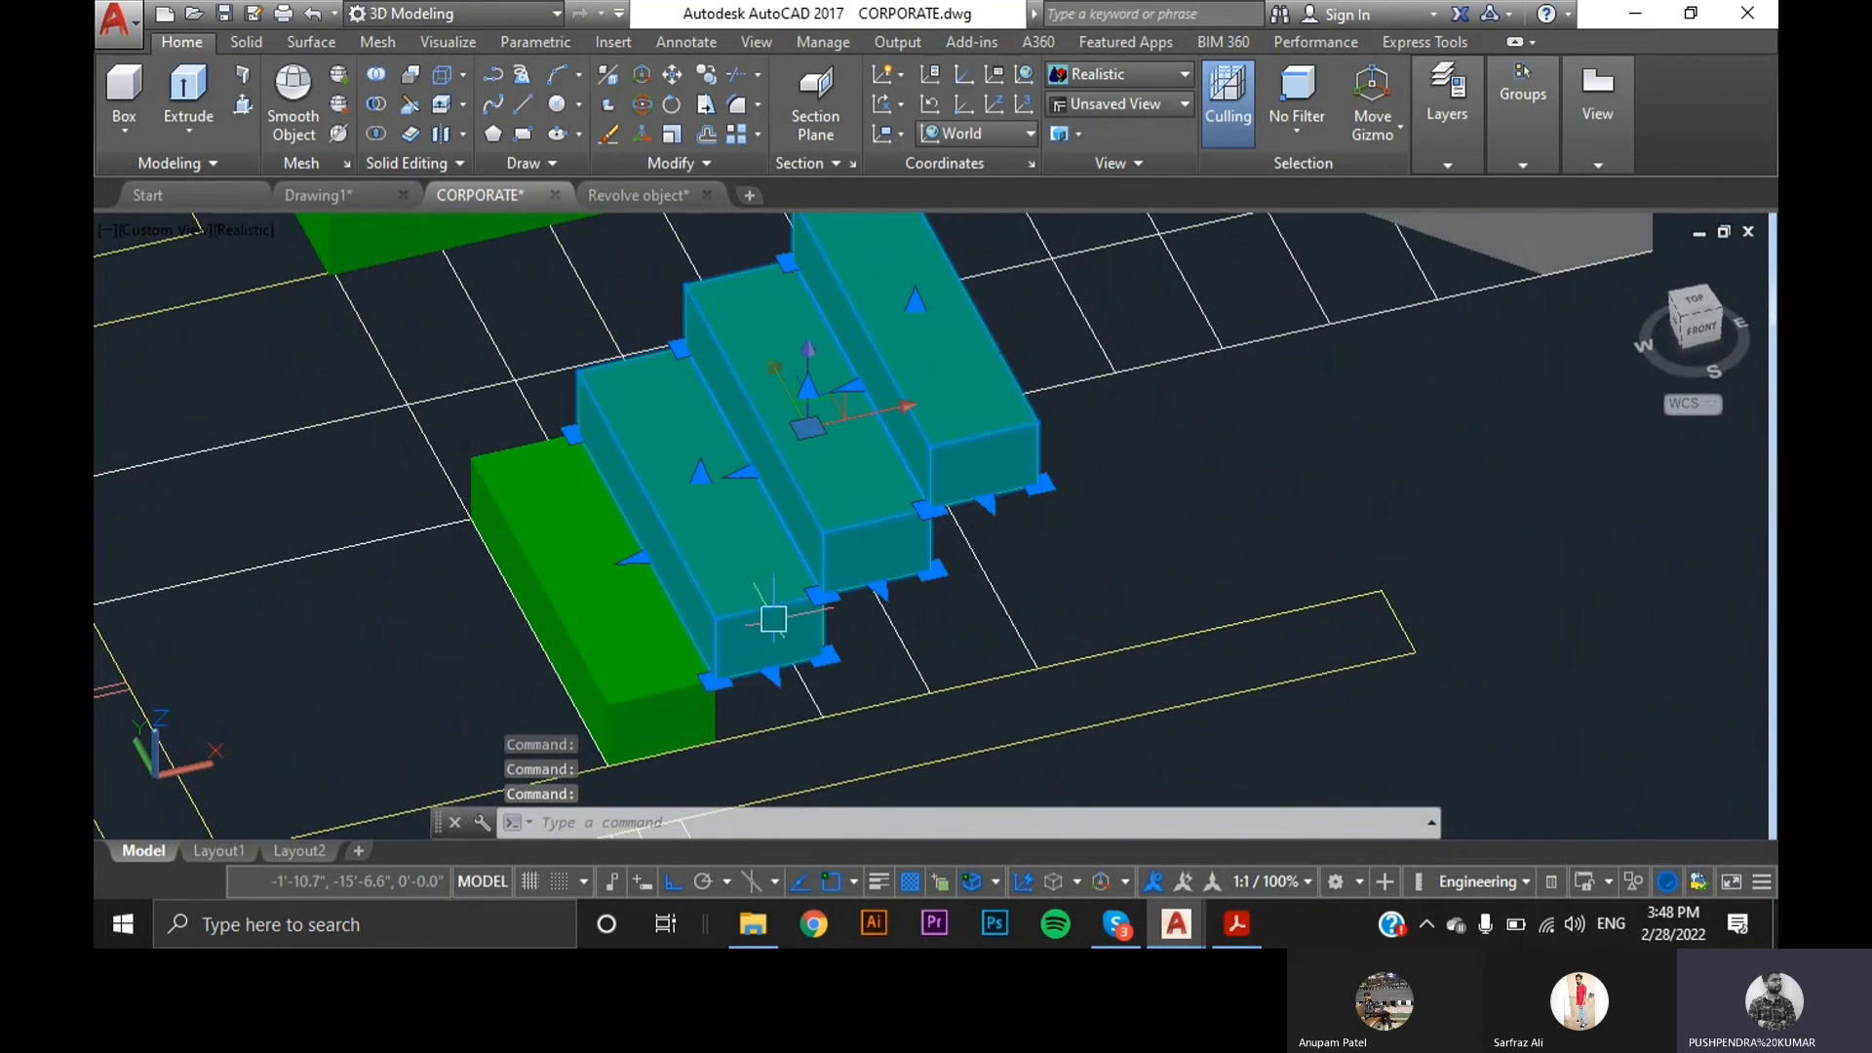
pyautogui.click(648, 706)
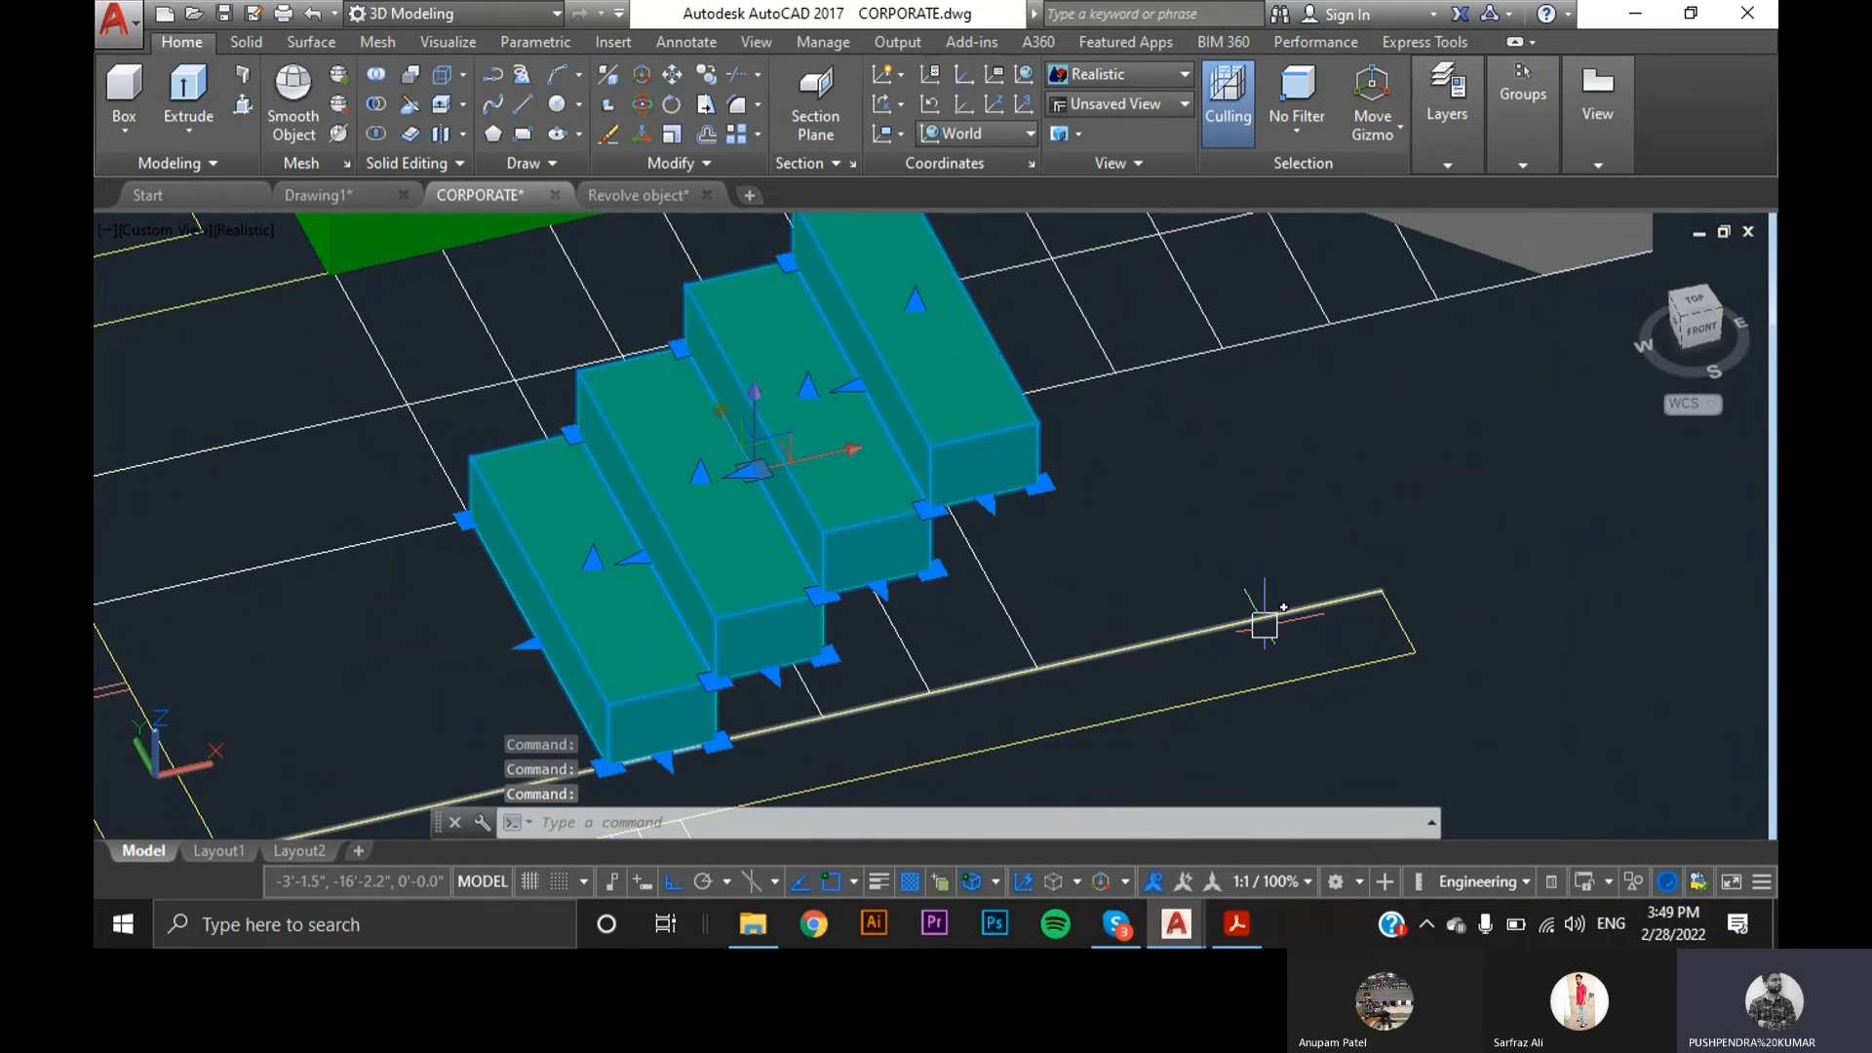
pyautogui.press('Return')
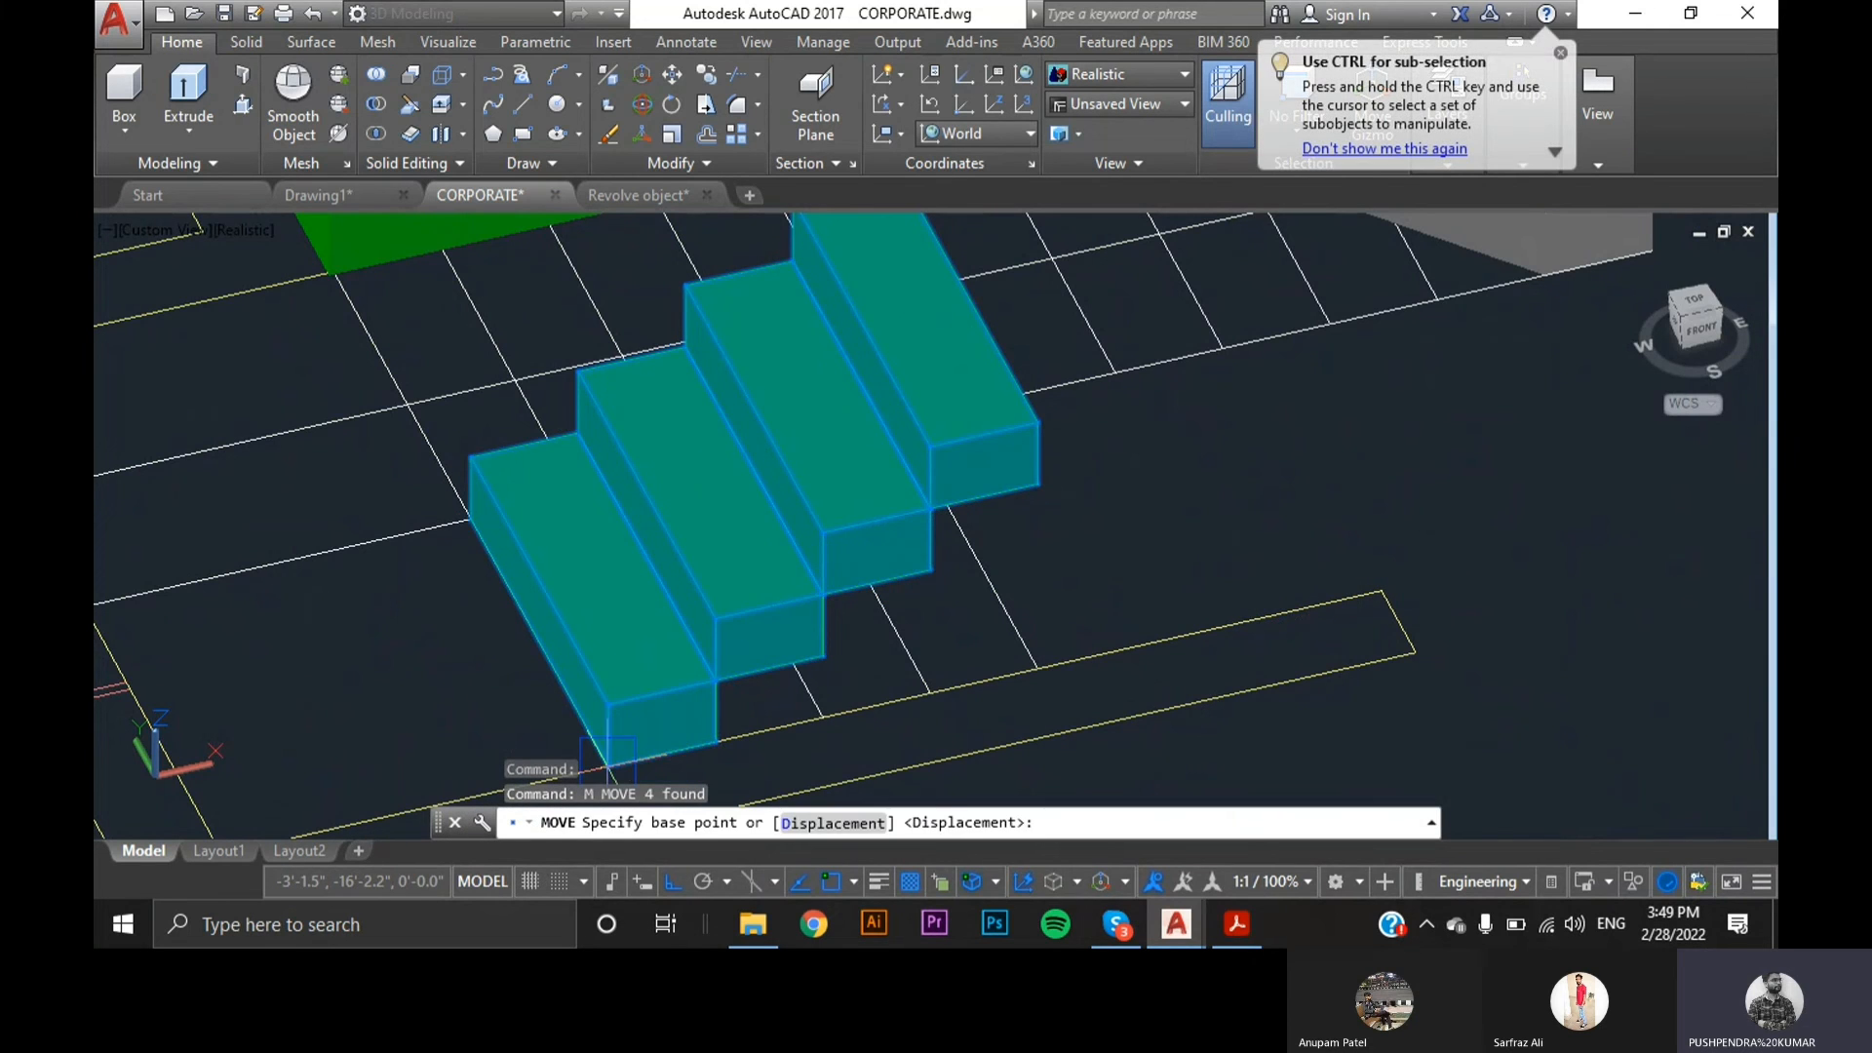
pyautogui.click(635, 738)
pyautogui.scroll(-3, 635, 738)
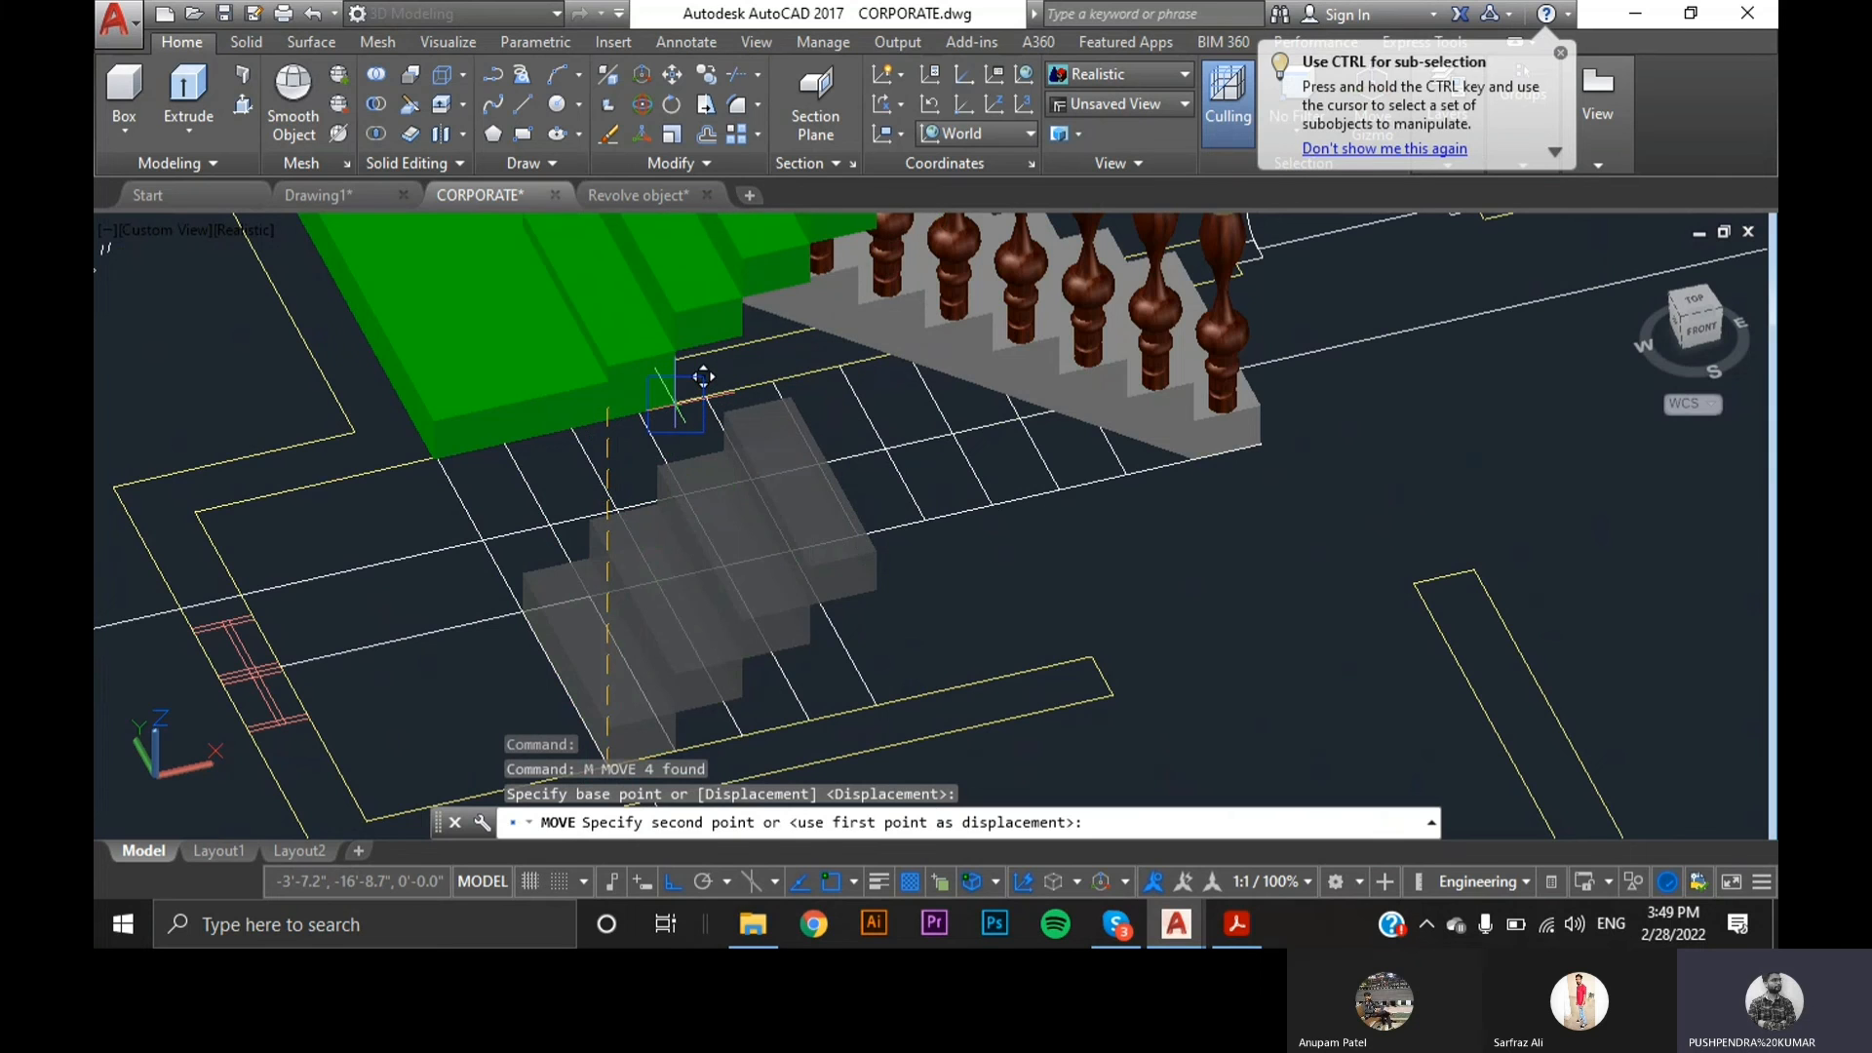
pyautogui.click(727, 420)
pyautogui.scroll(-2, 928, 525)
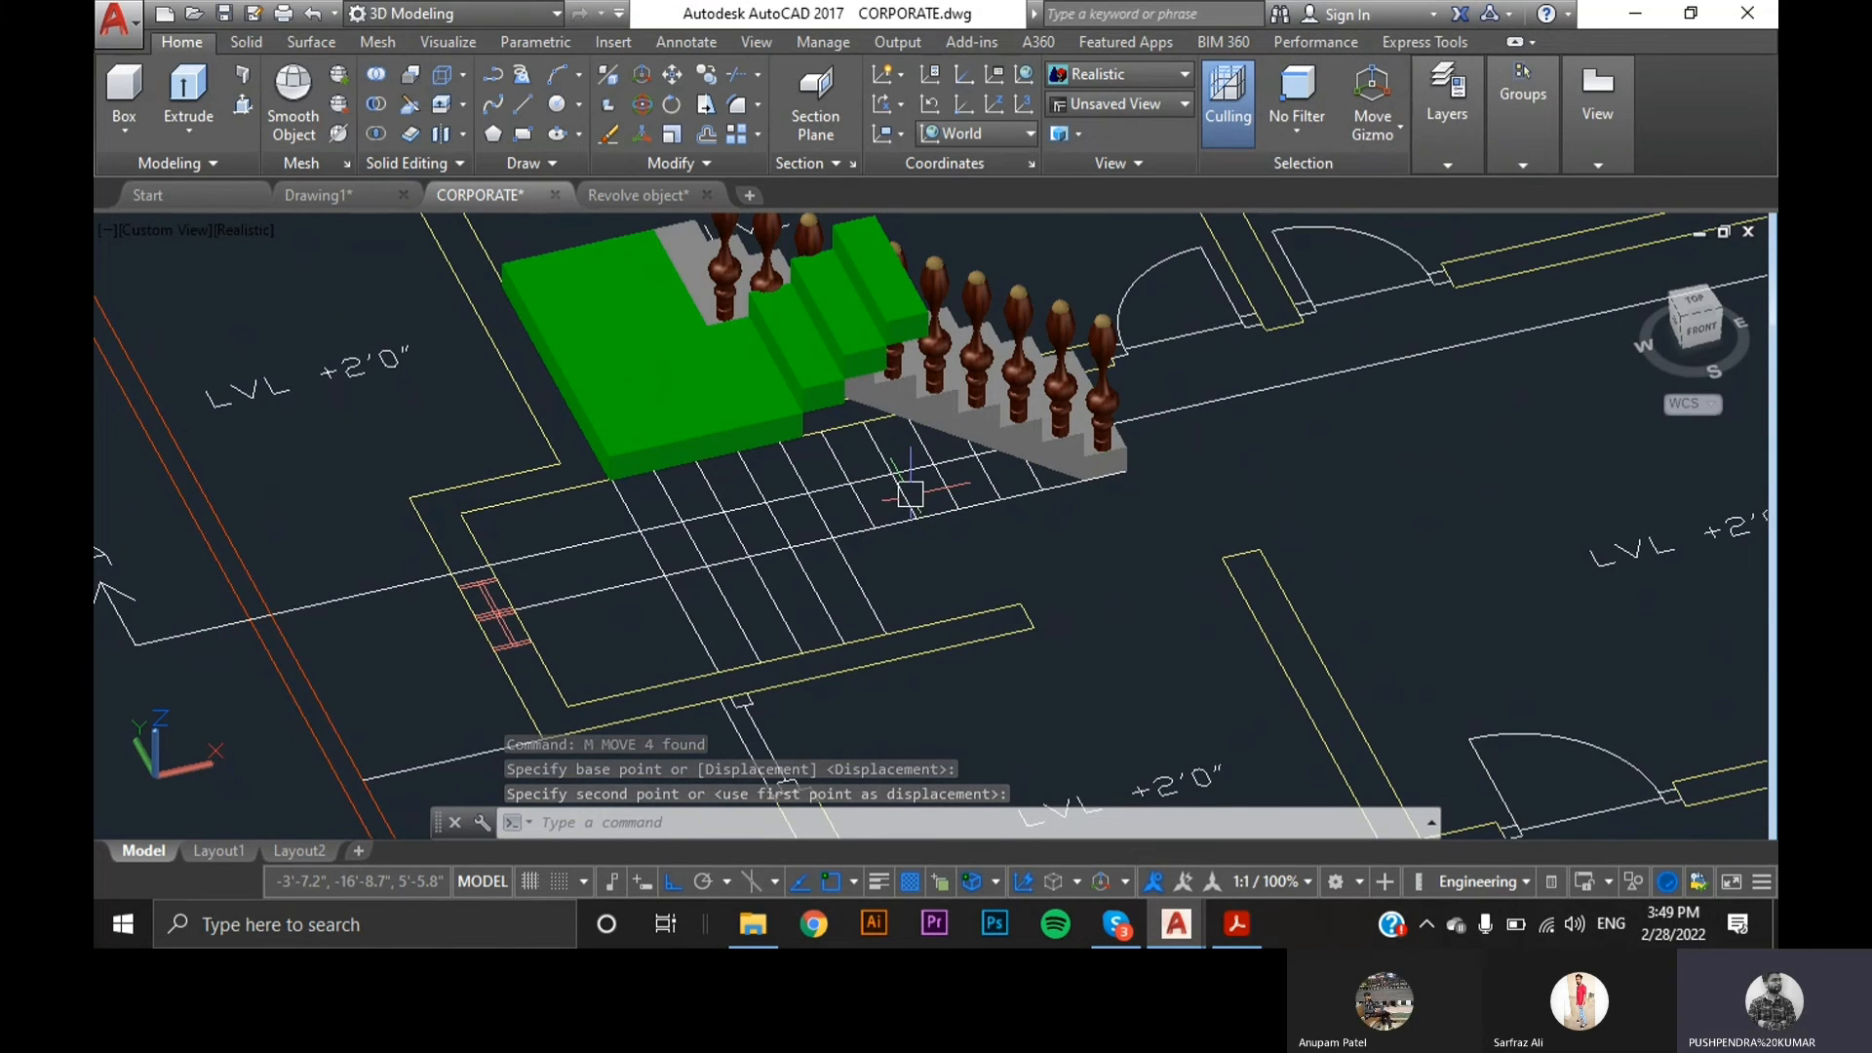
# - Undo the last move of the four second-flight boxes
pyautogui.hotkey('ctrl', 'z')
pyautogui.scroll(-3, 887, 468)
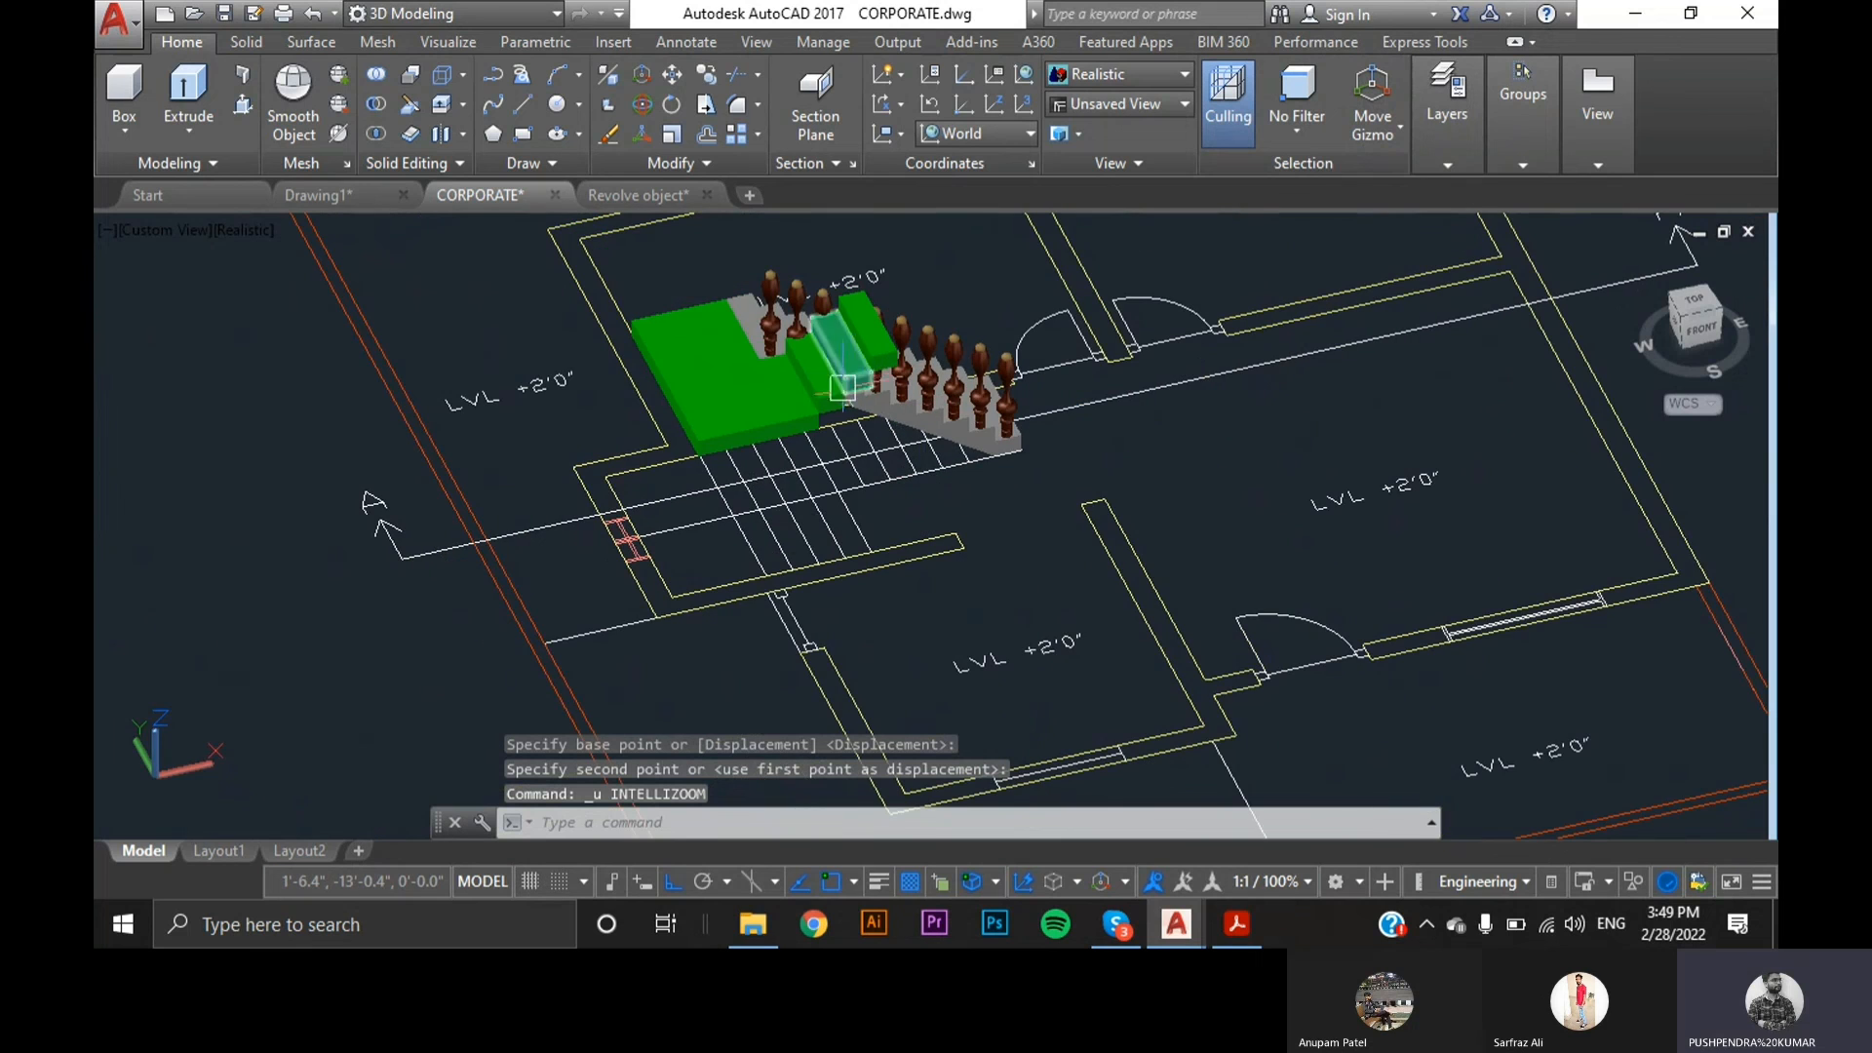
pyautogui.hotkey('ctrl', 'z')
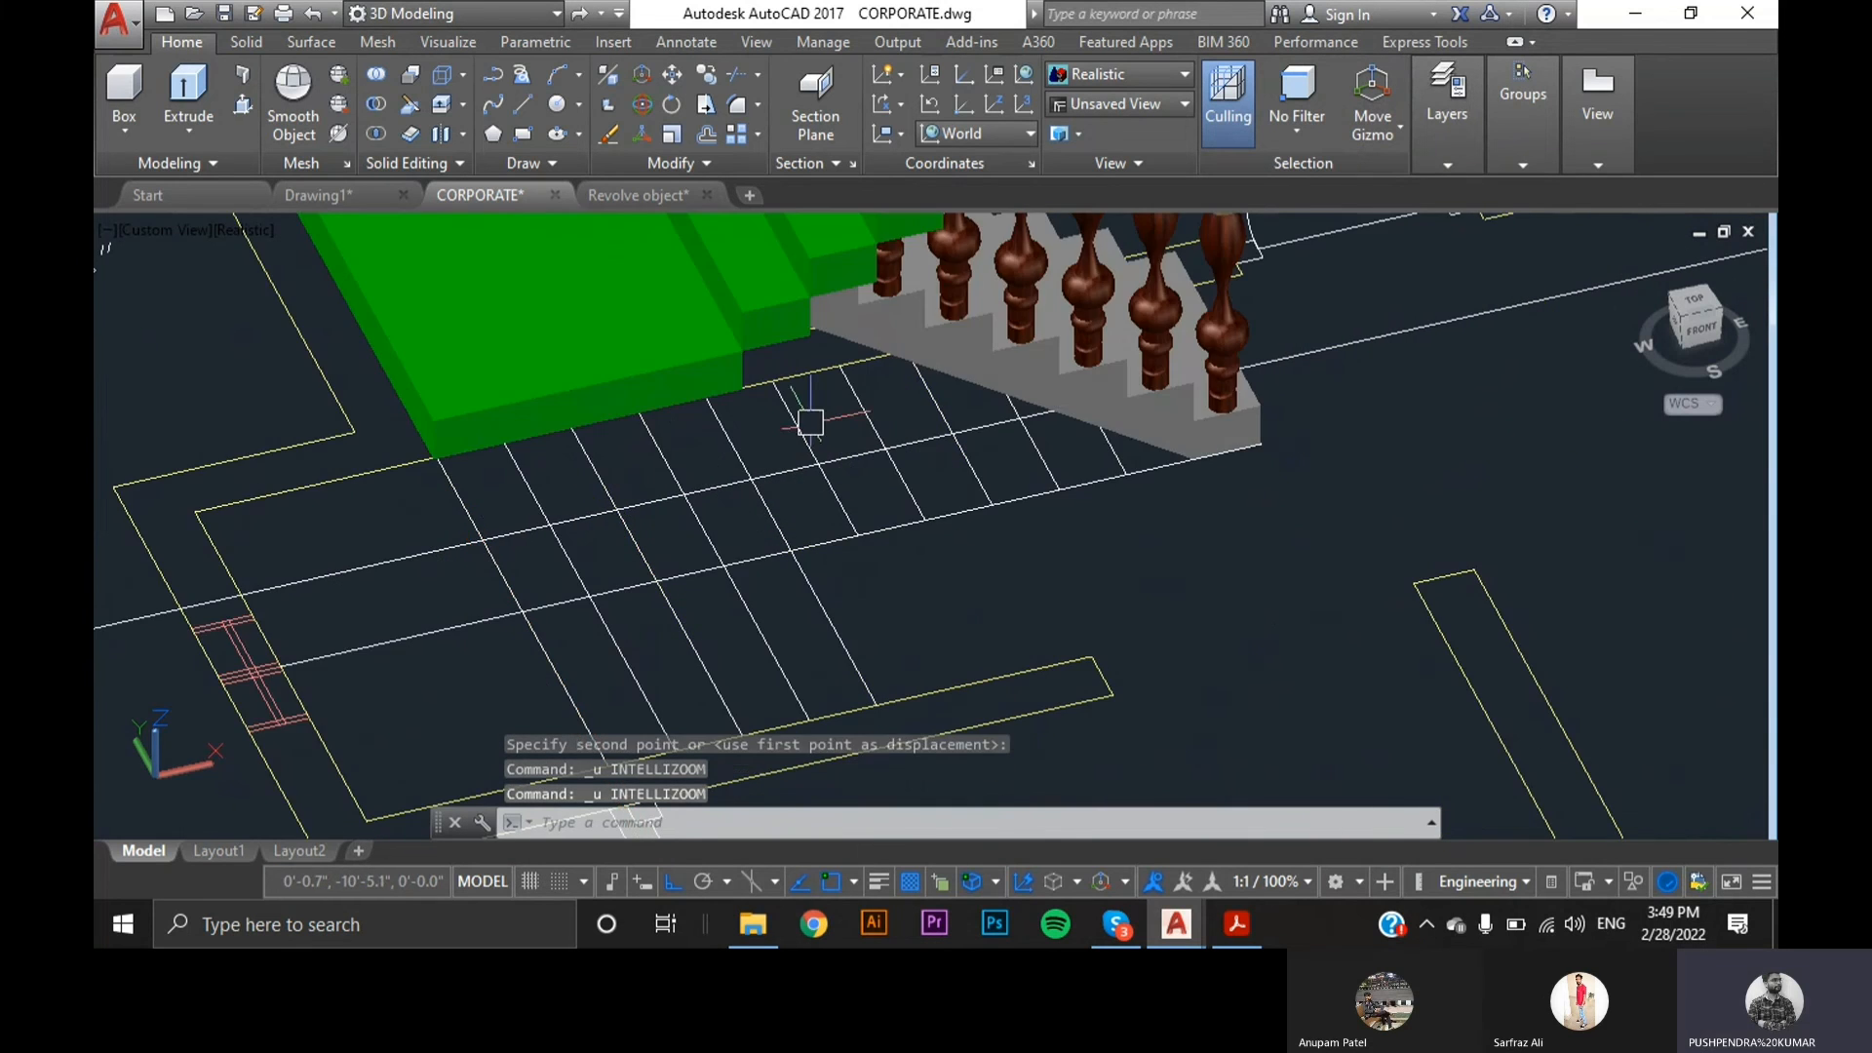
pyautogui.hotkey('ctrl', 'z')
# - Move the four second-flight boxes together by the lowest box's bottom outer corner to the upper corner of the landing's edge
pyautogui.click(1012, 478)
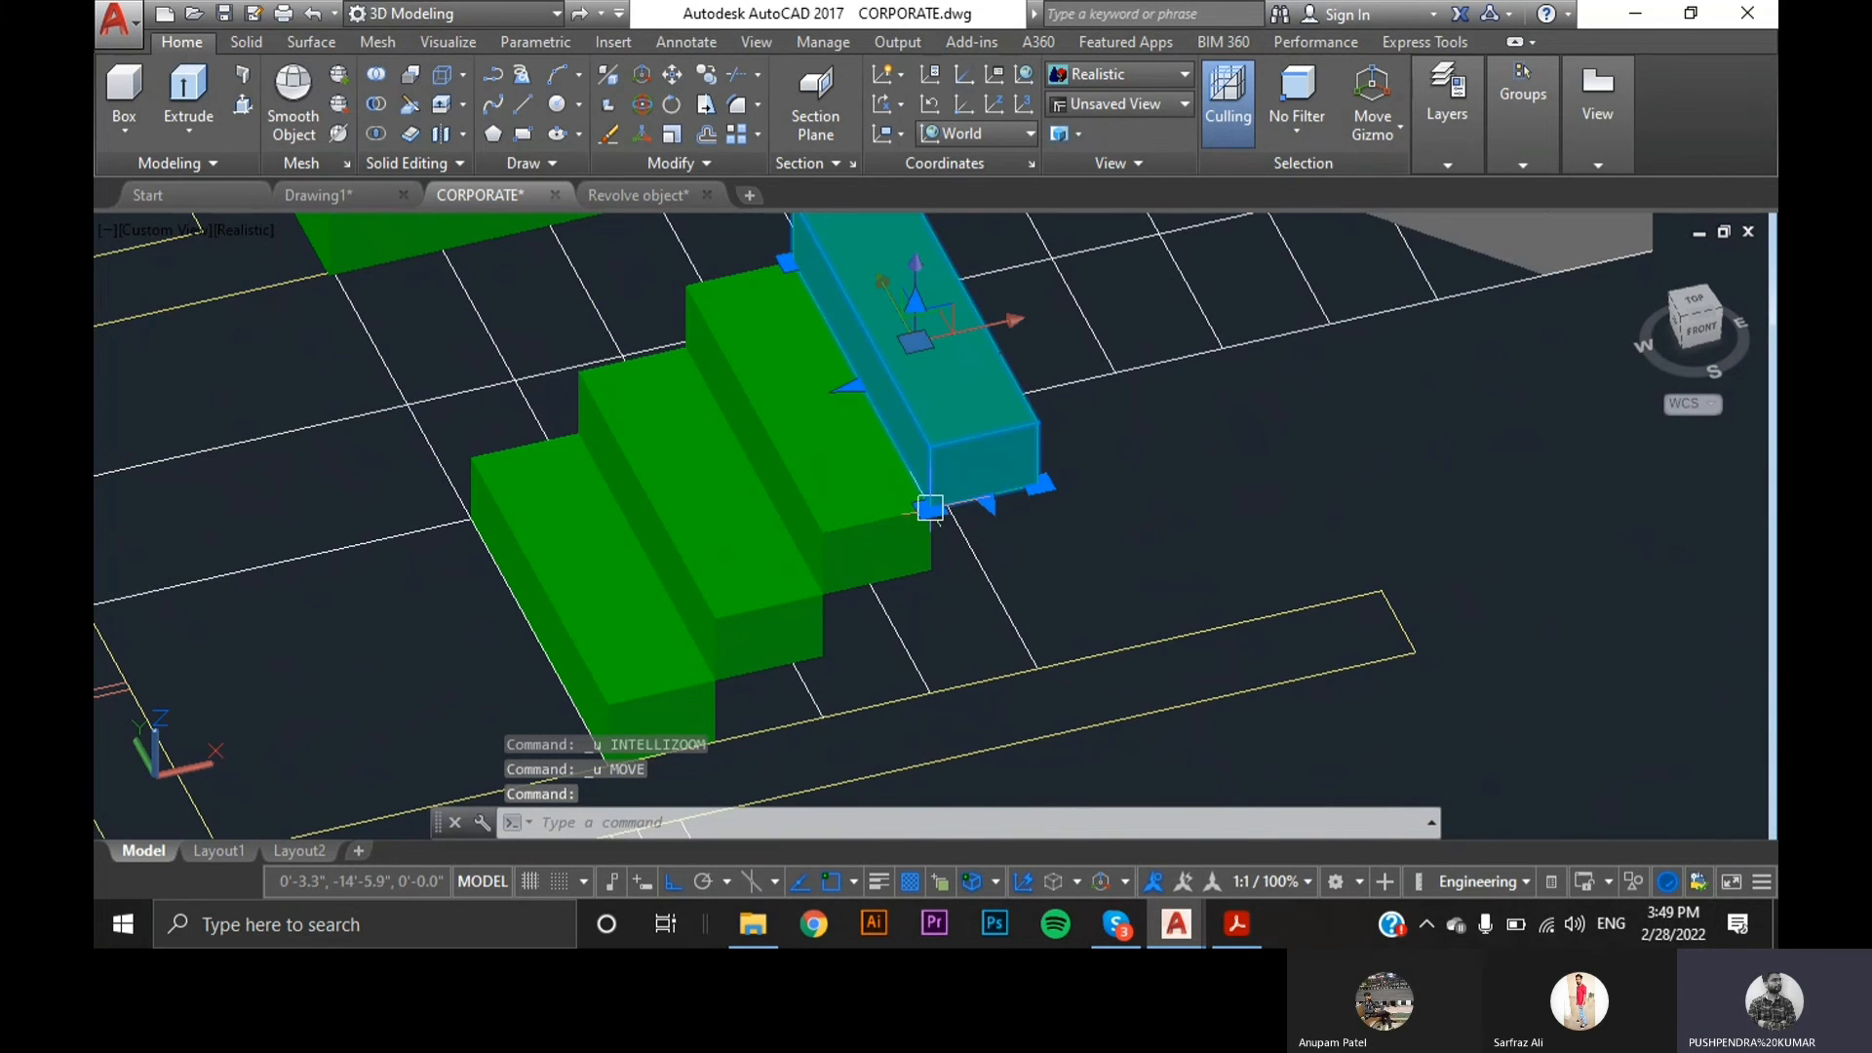
pyautogui.click(849, 556)
pyautogui.click(770, 633)
pyautogui.click(647, 718)
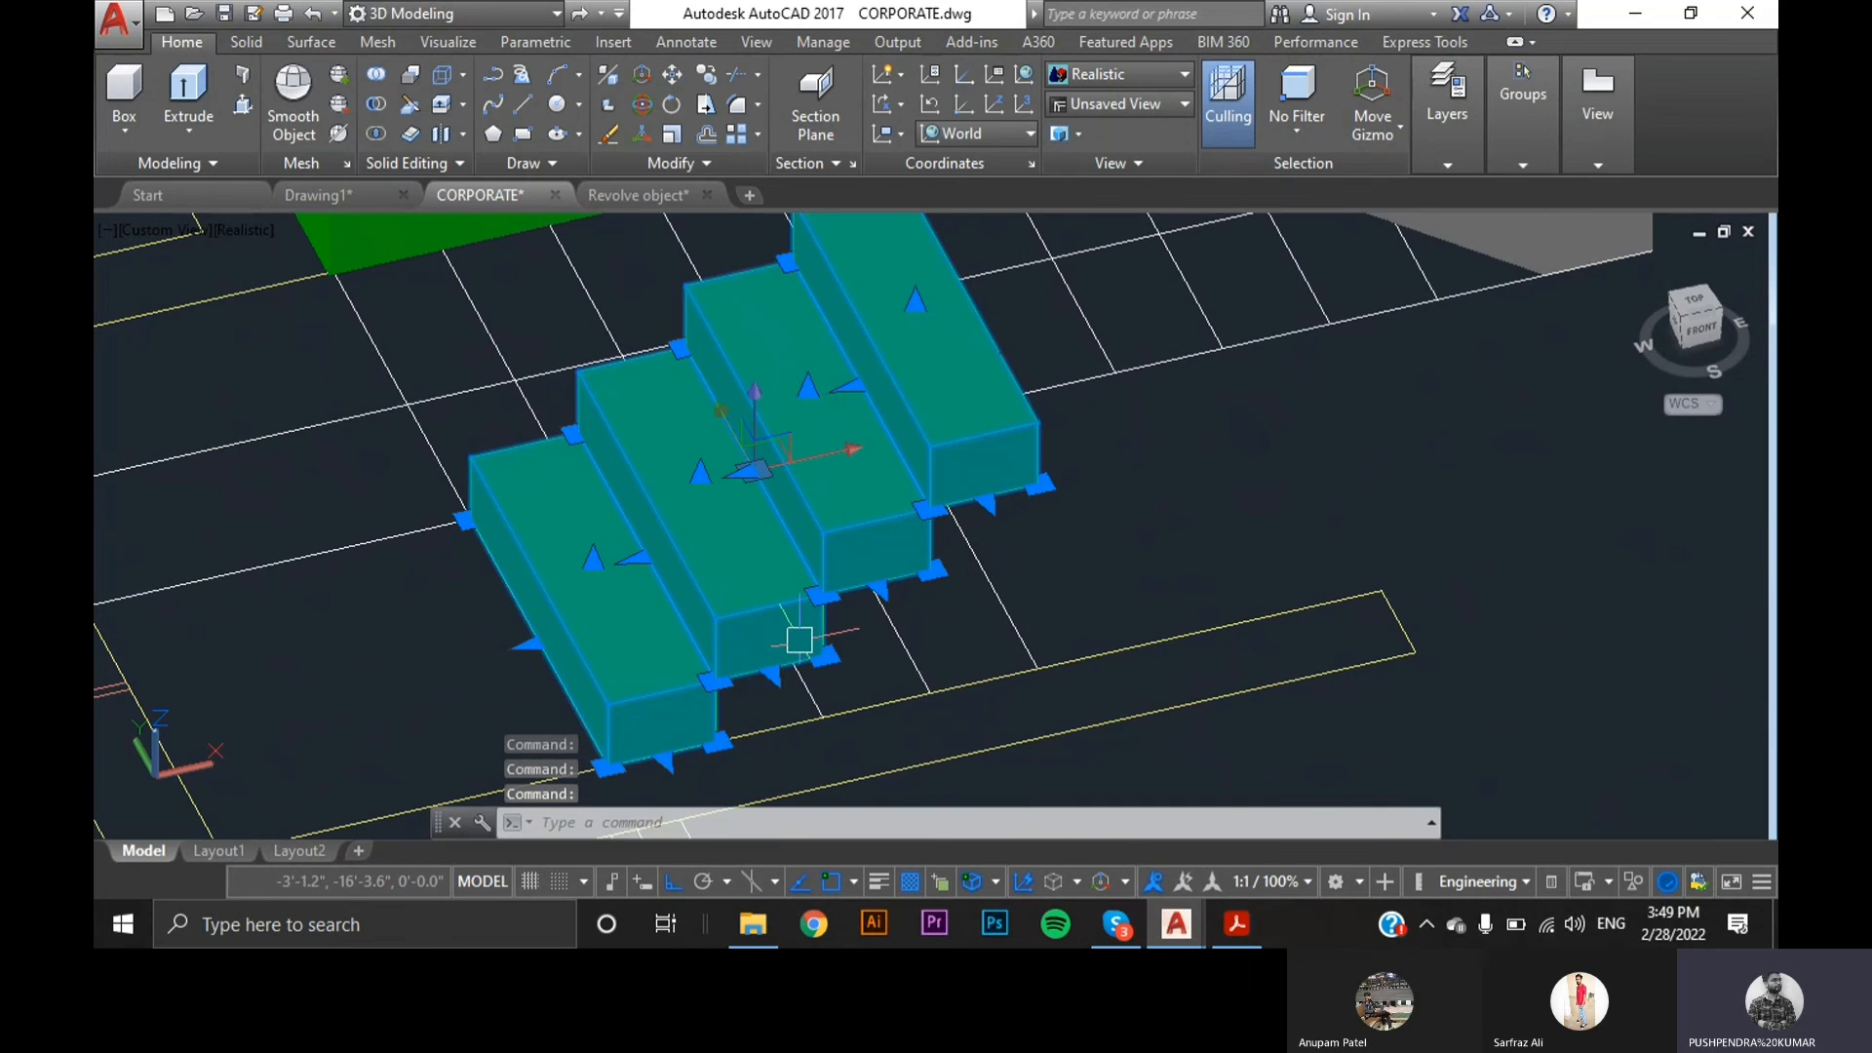
pyautogui.write('M')
pyautogui.press('Return')
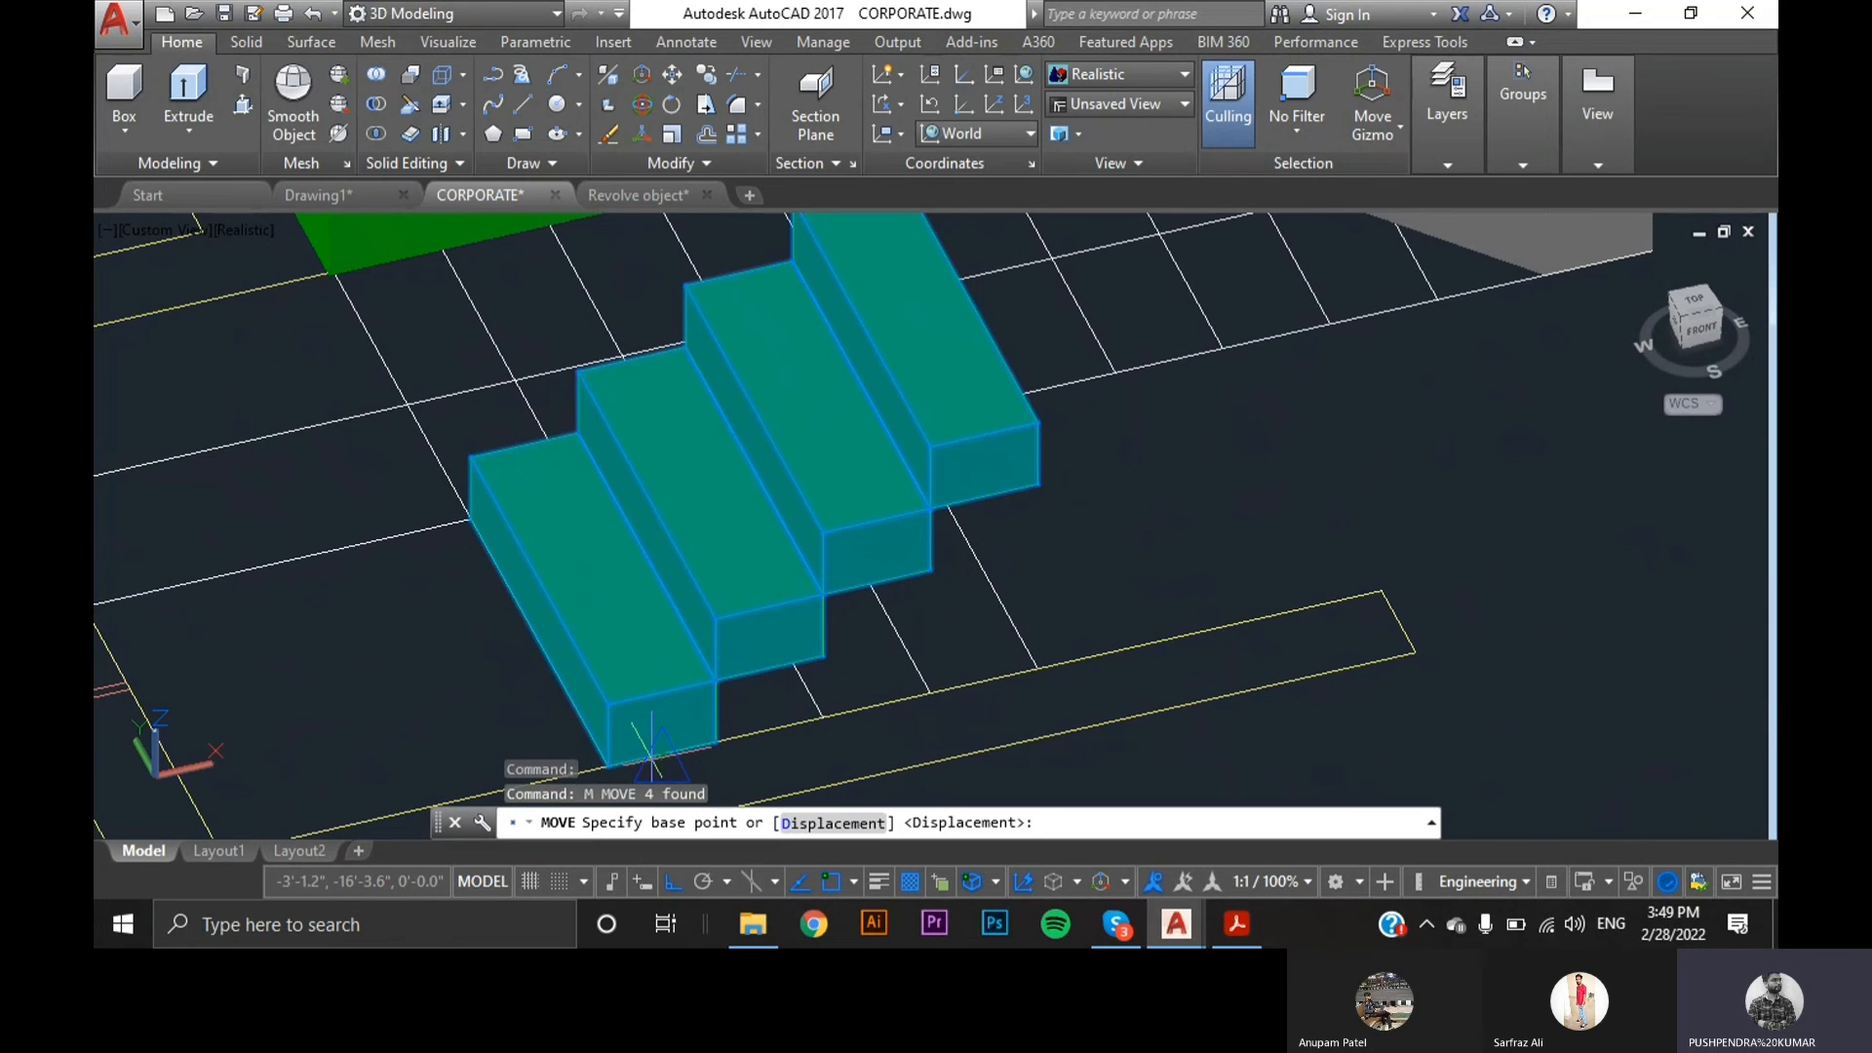
pyautogui.click(609, 767)
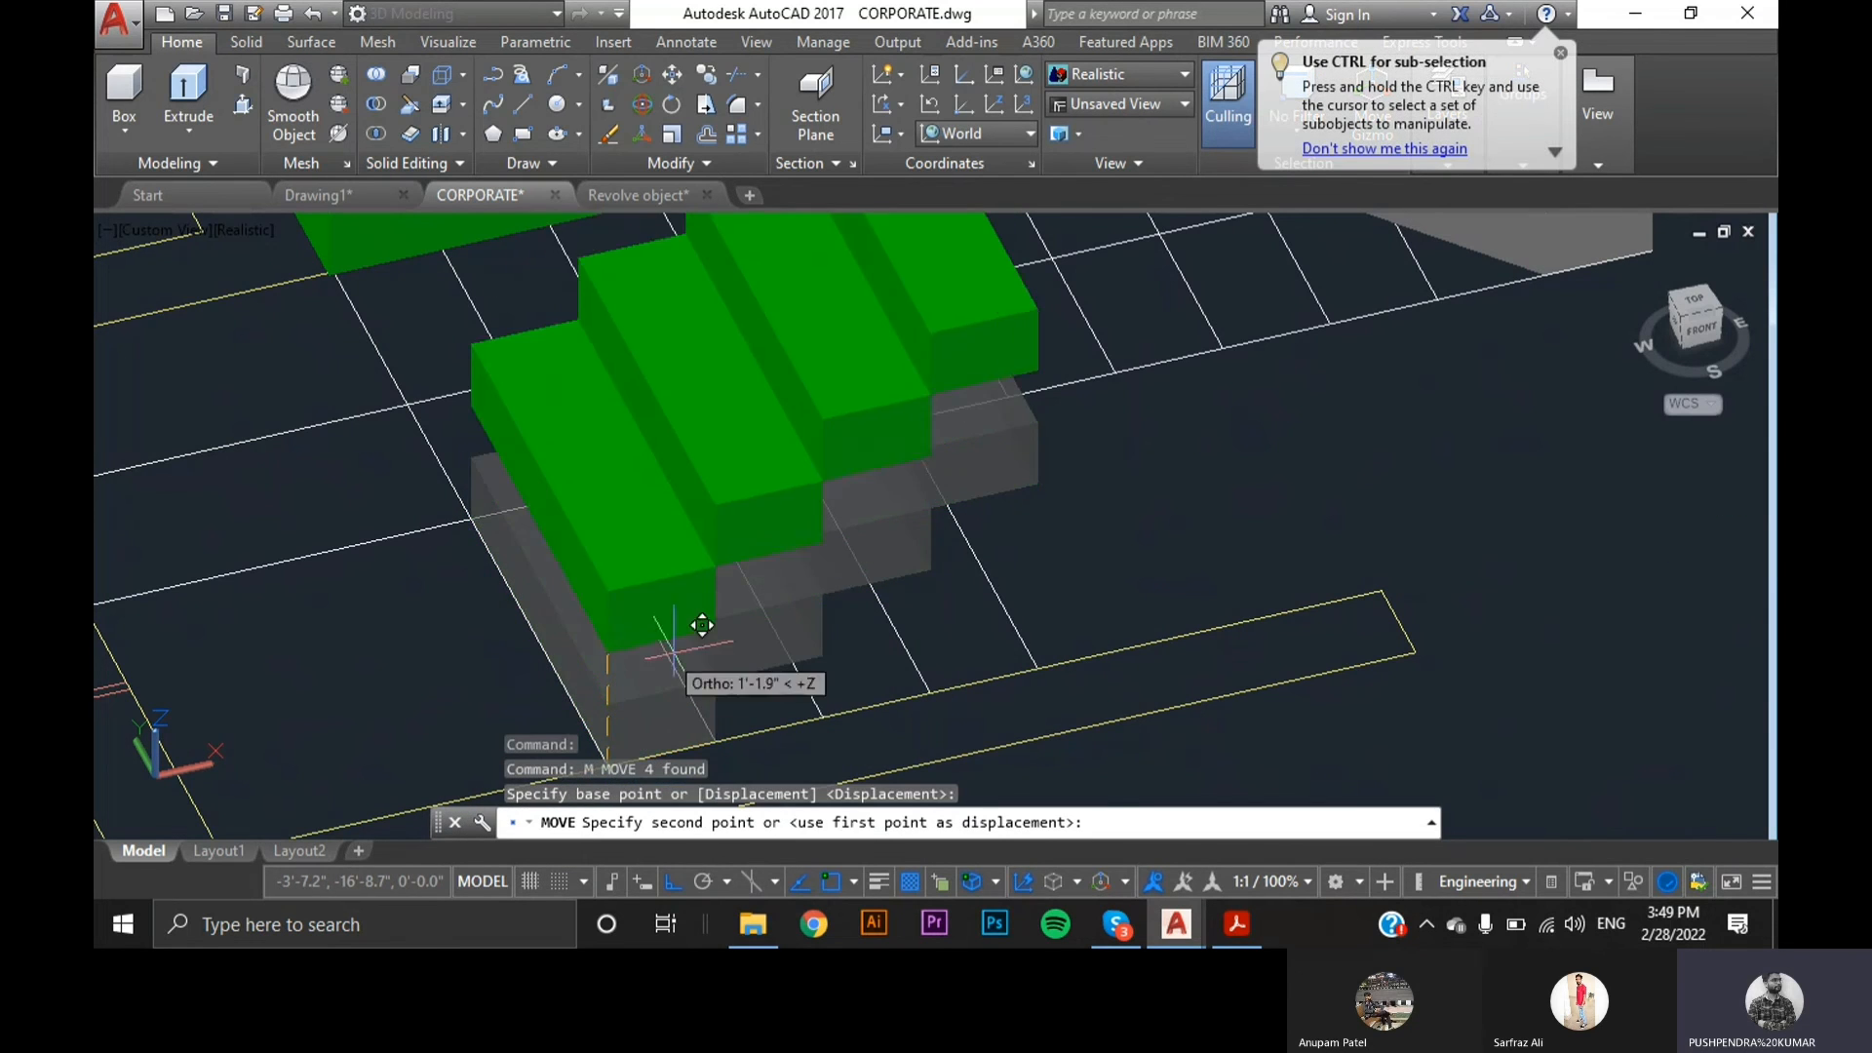
pyautogui.scroll(-6, 726, 571)
pyautogui.scroll(8, 760, 557)
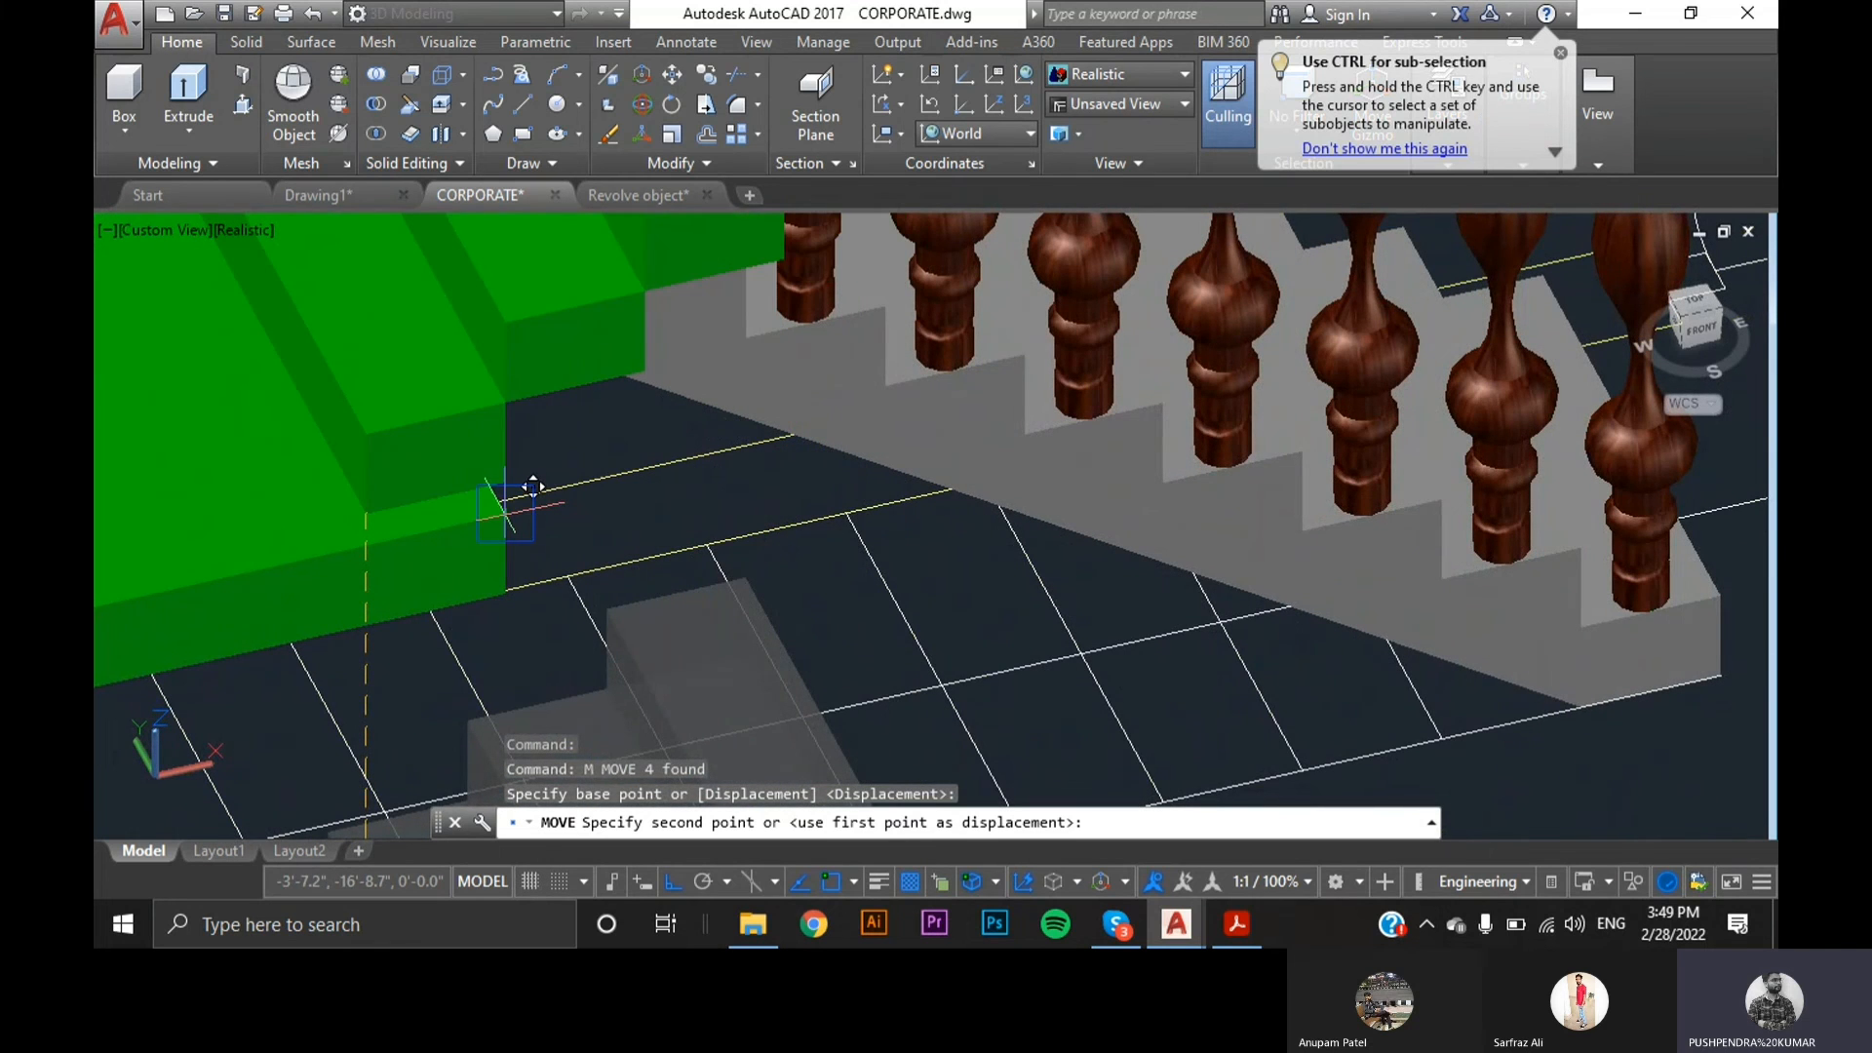
pyautogui.press('Escape')
# - Set the color of the landing and the four second-flight boxes to index color 255
pyautogui.scroll(-5, 639, 564)
pyautogui.scroll(3, 832, 575)
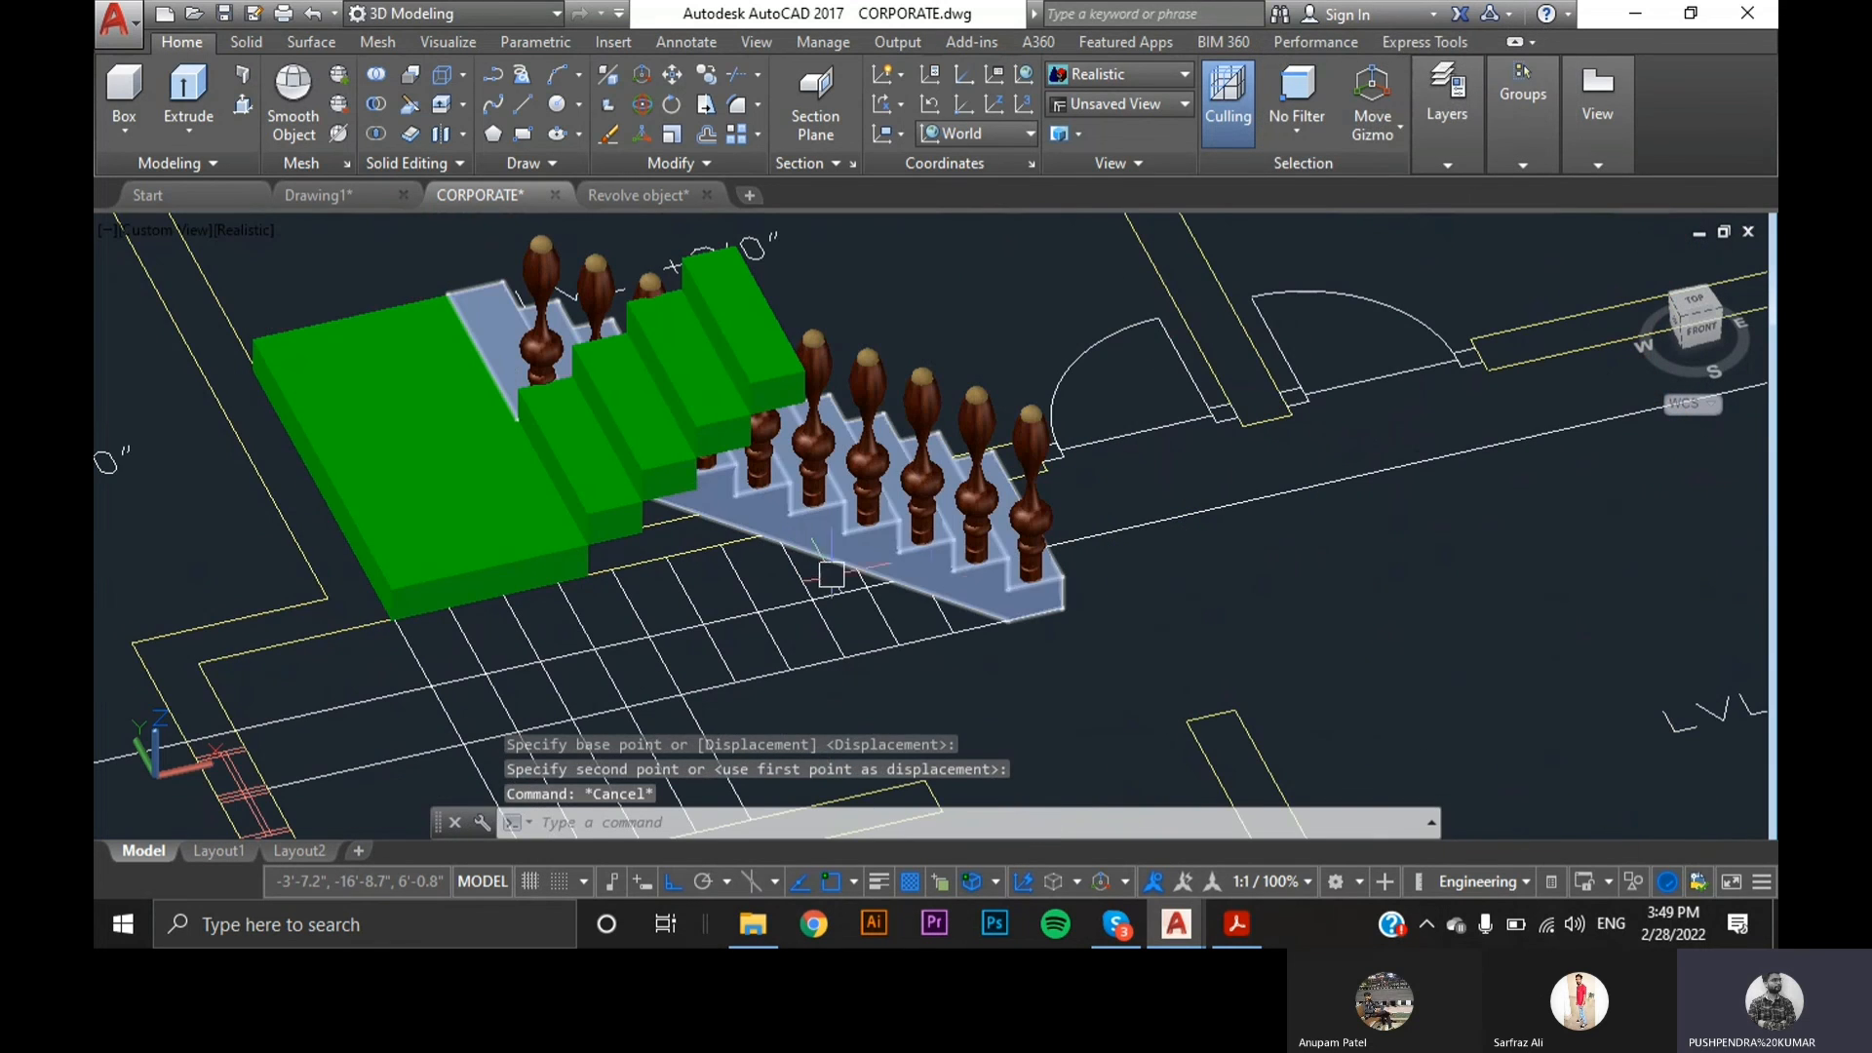
pyautogui.click(512, 552)
pyautogui.click(618, 484)
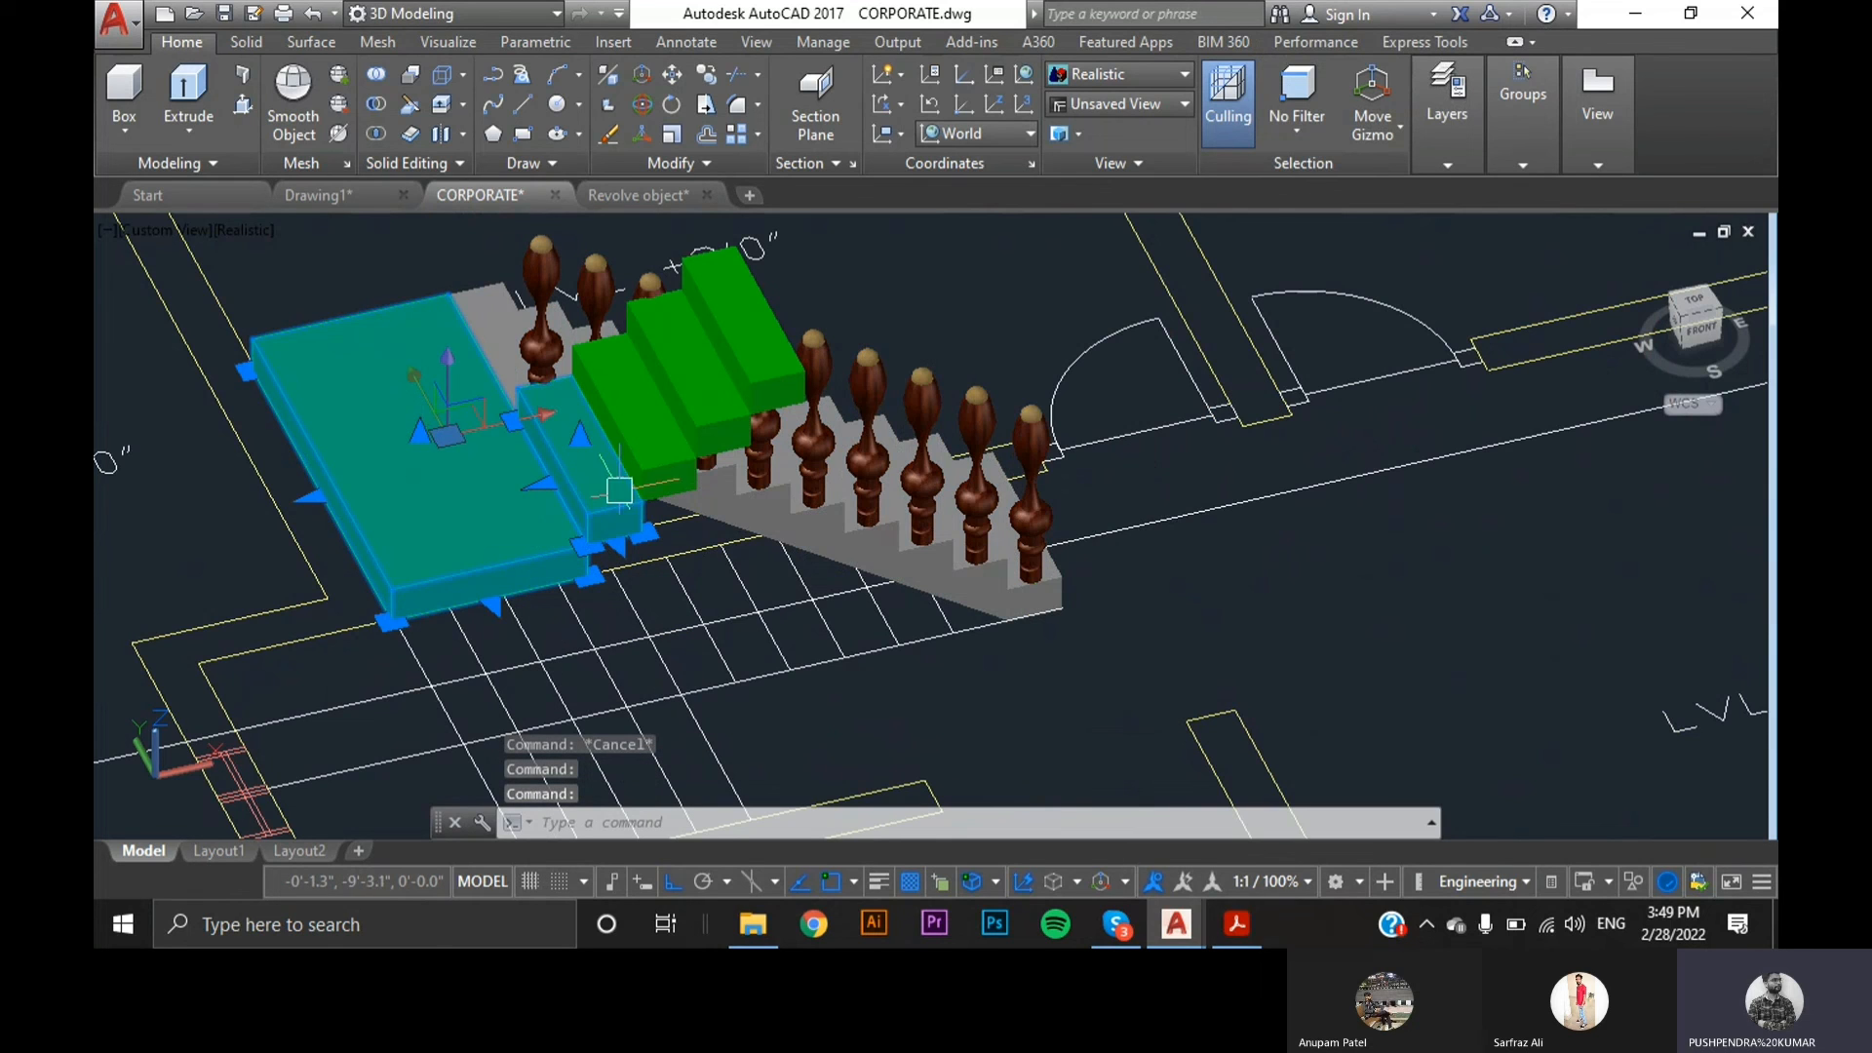
pyautogui.click(673, 444)
pyautogui.click(706, 423)
pyautogui.click(777, 378)
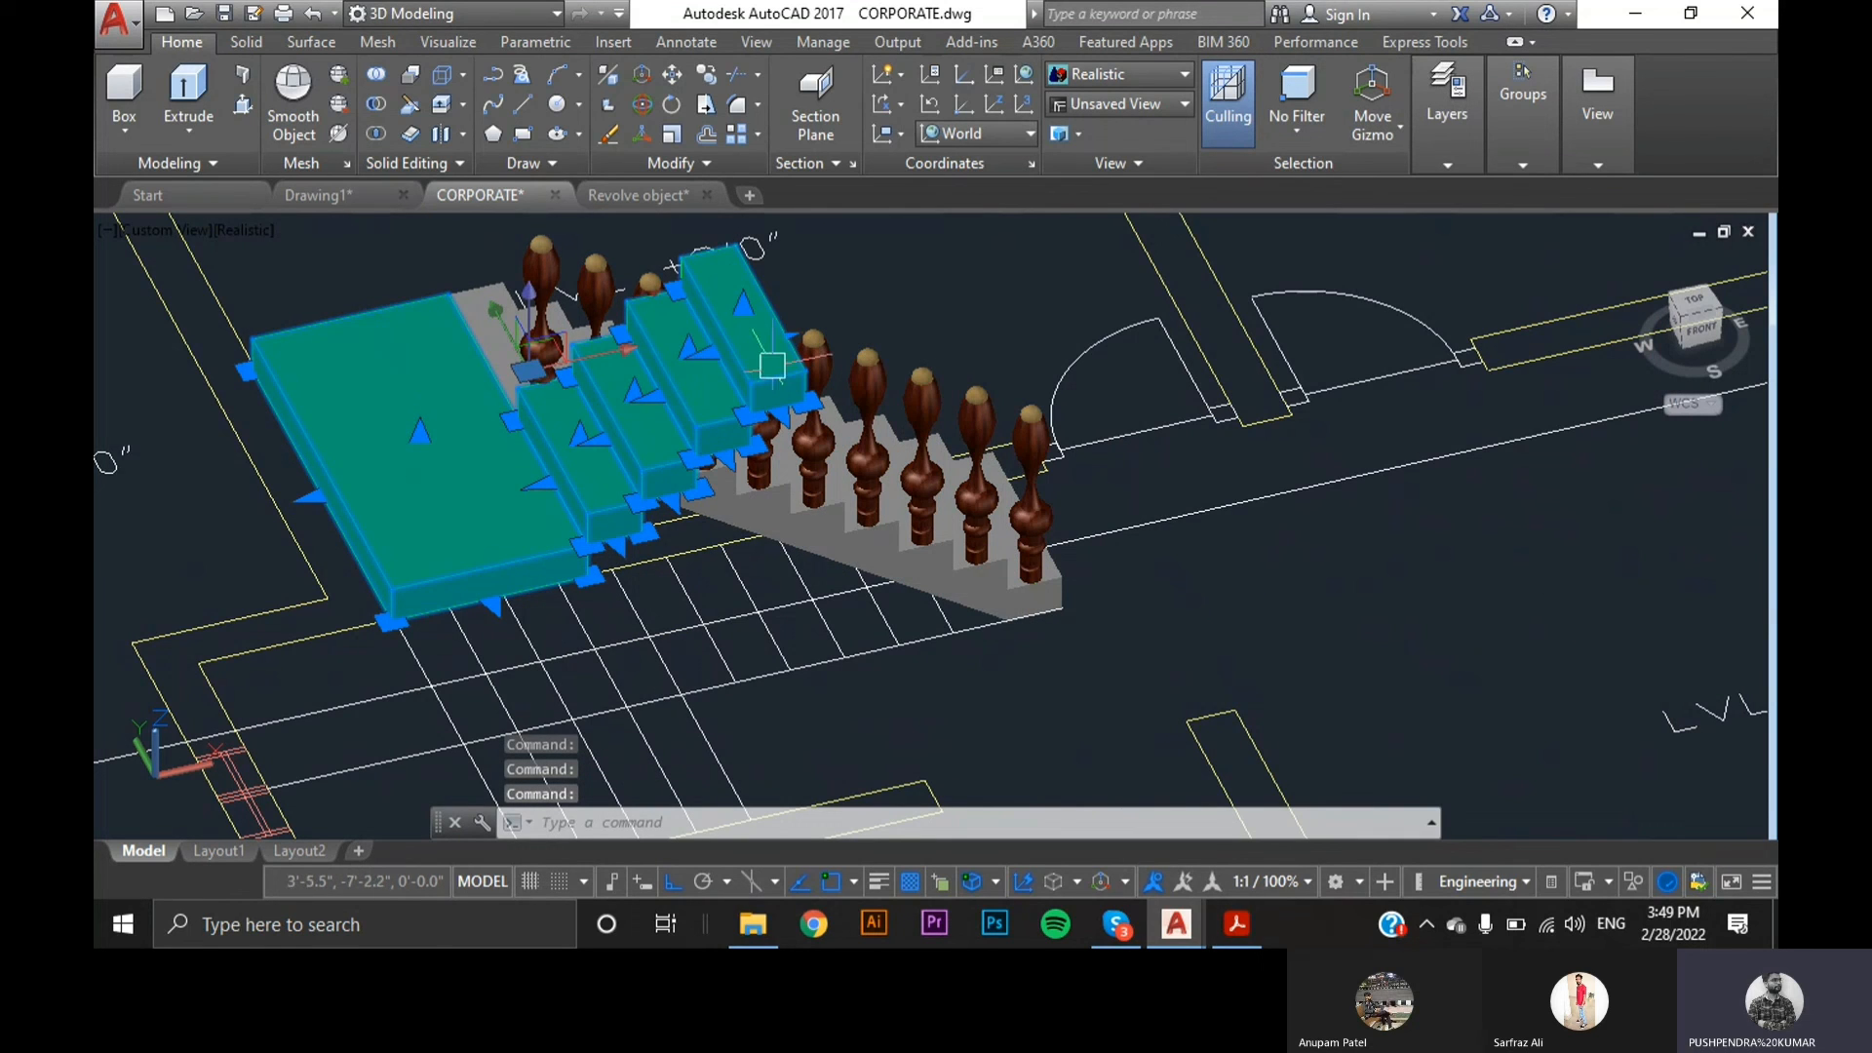
pyautogui.hotkey('ctrl', '1')
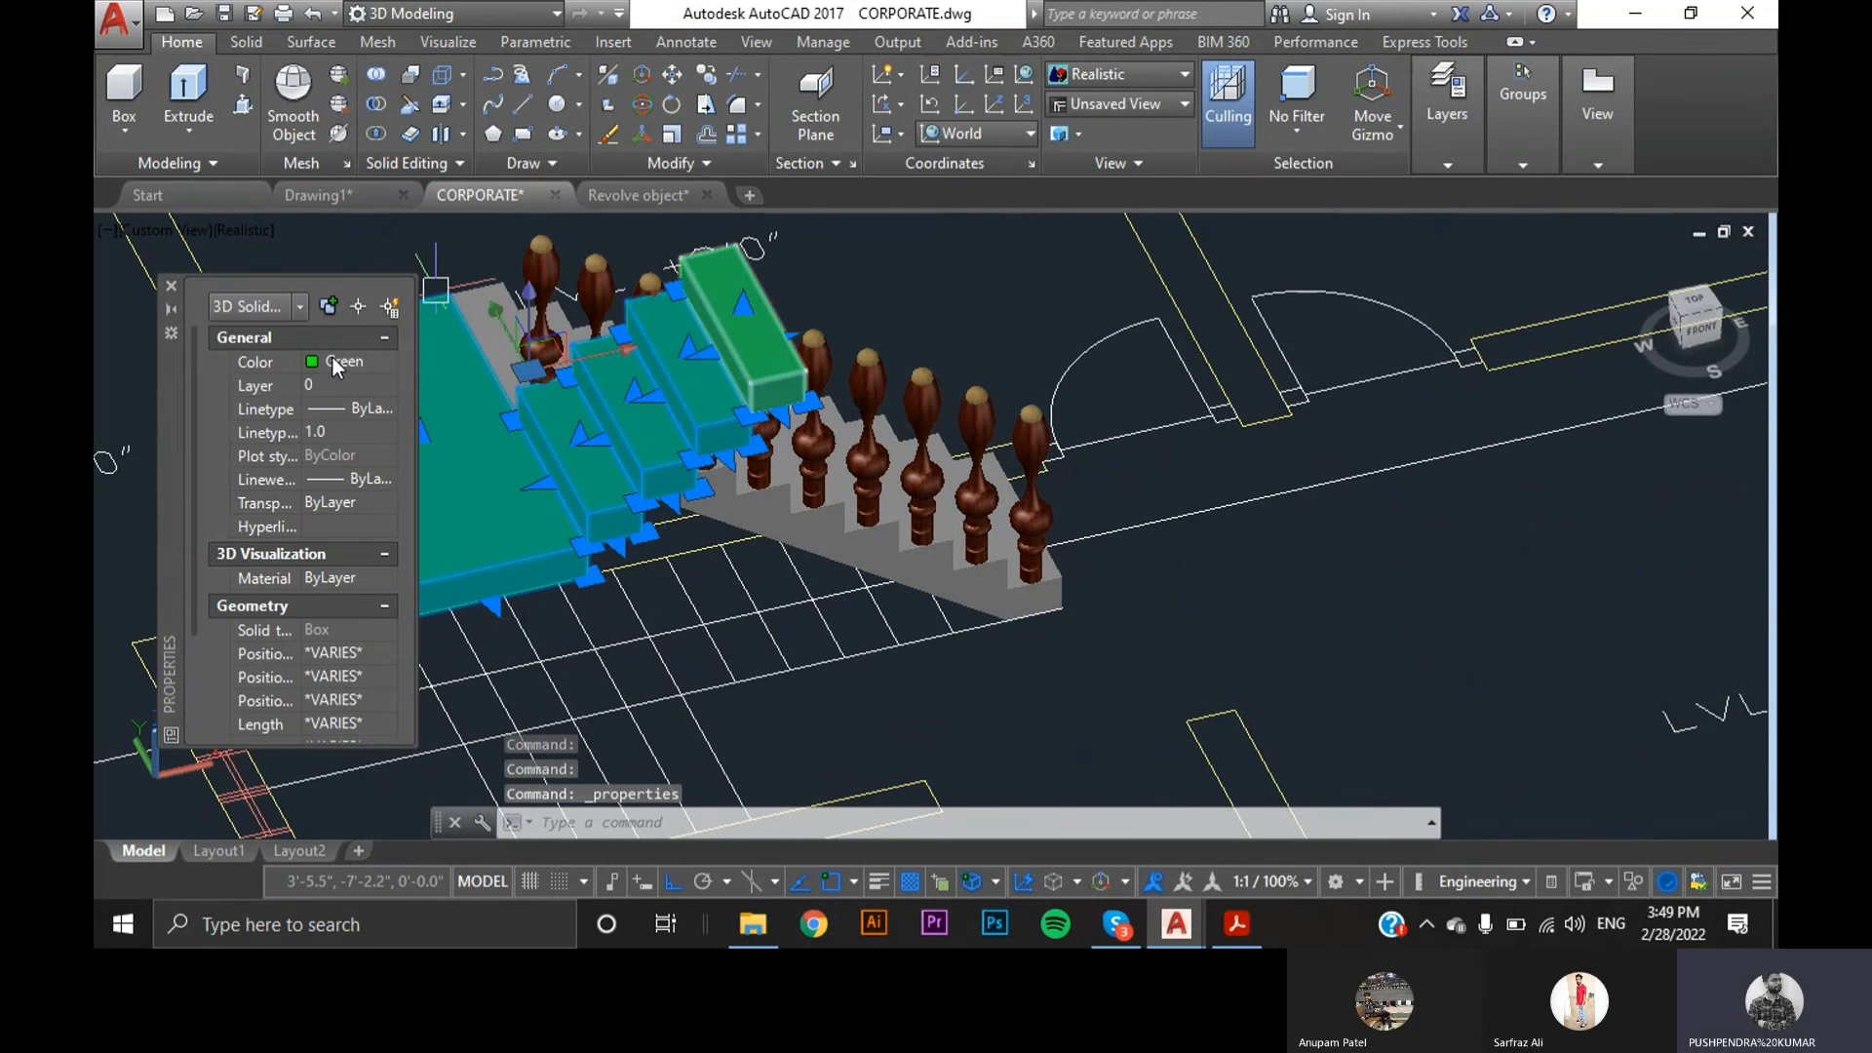
pyautogui.click(385, 361)
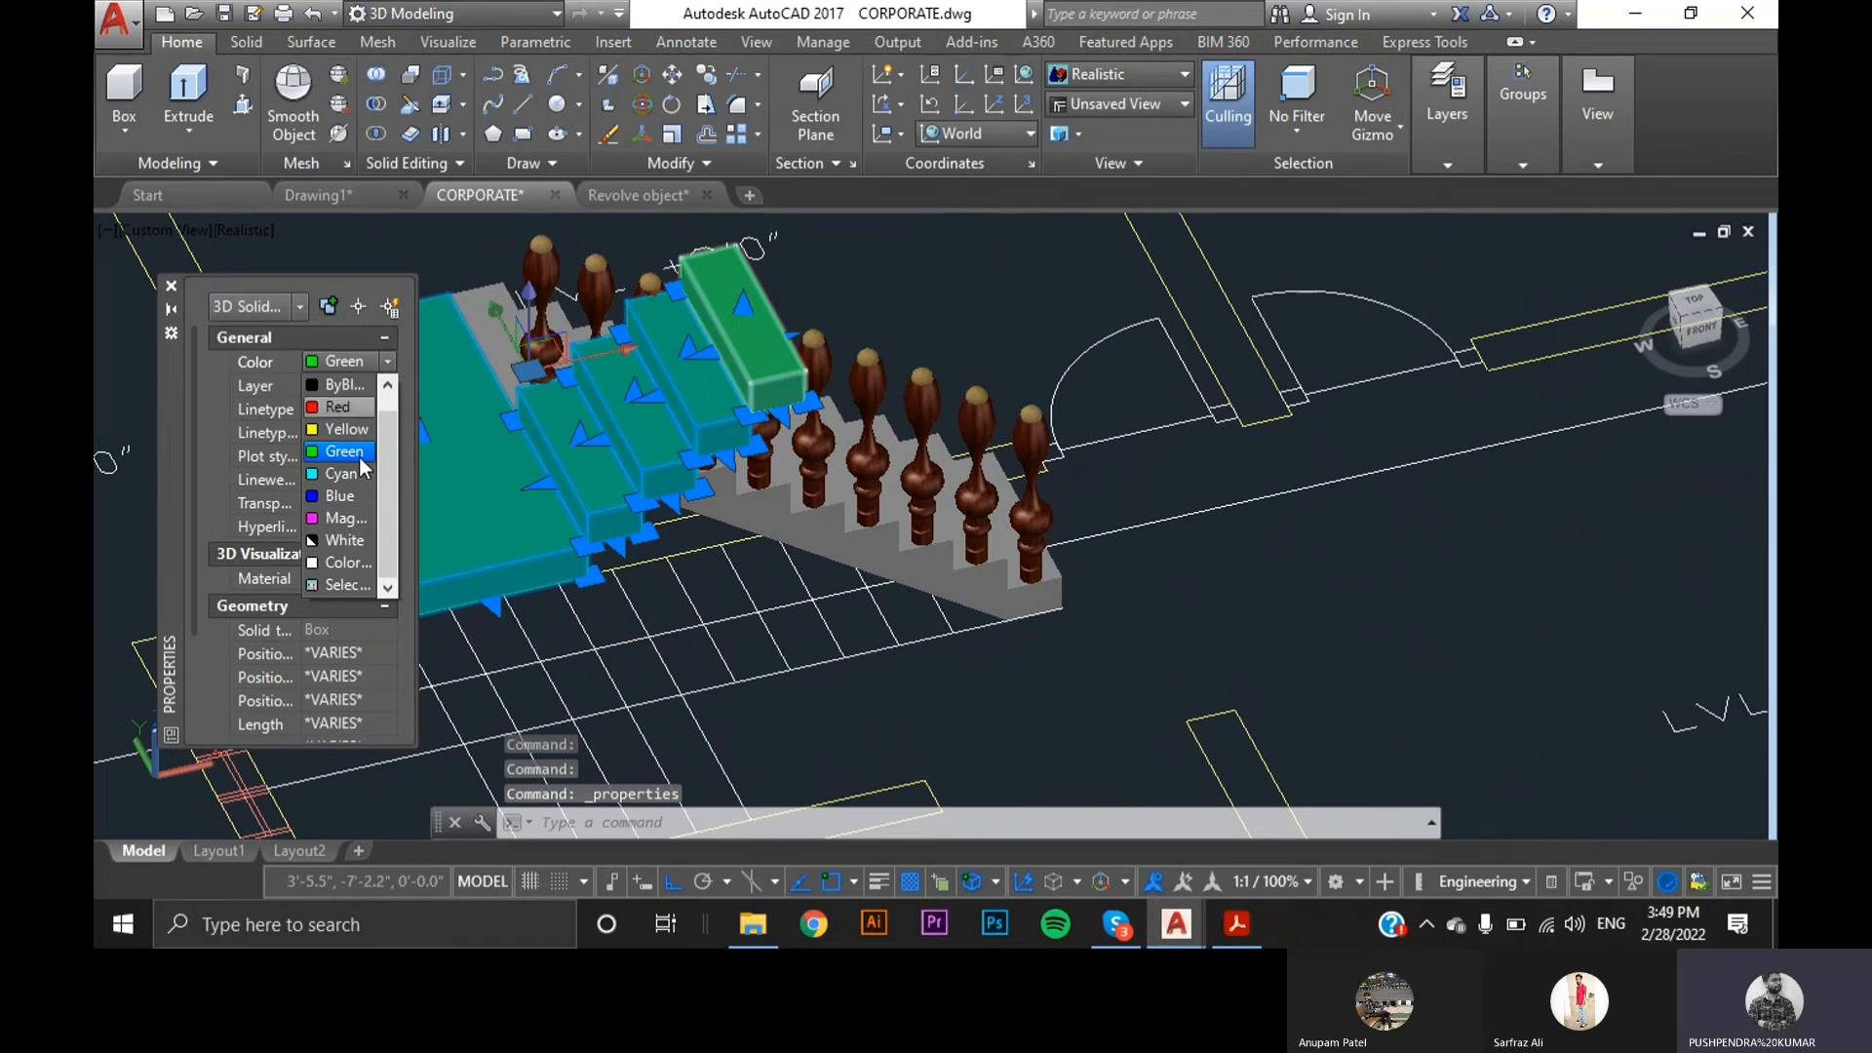
pyautogui.click(337, 583)
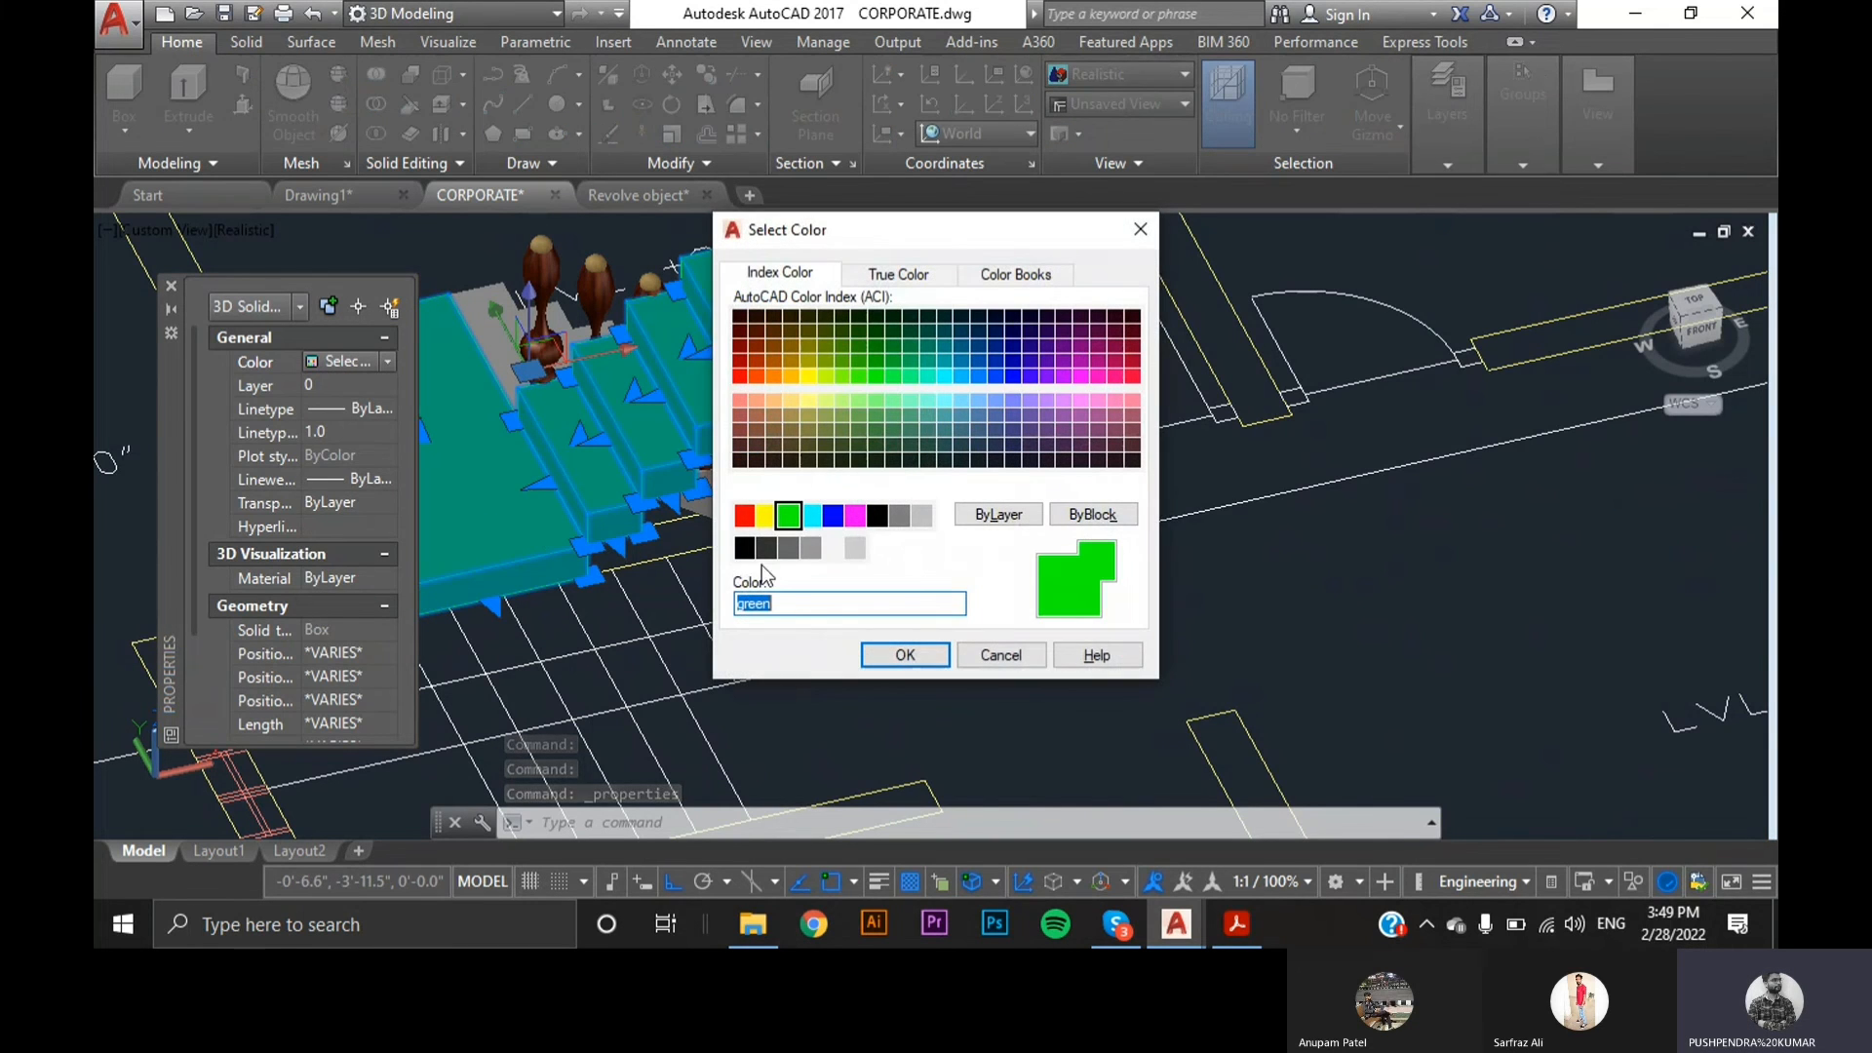
pyautogui.click(854, 549)
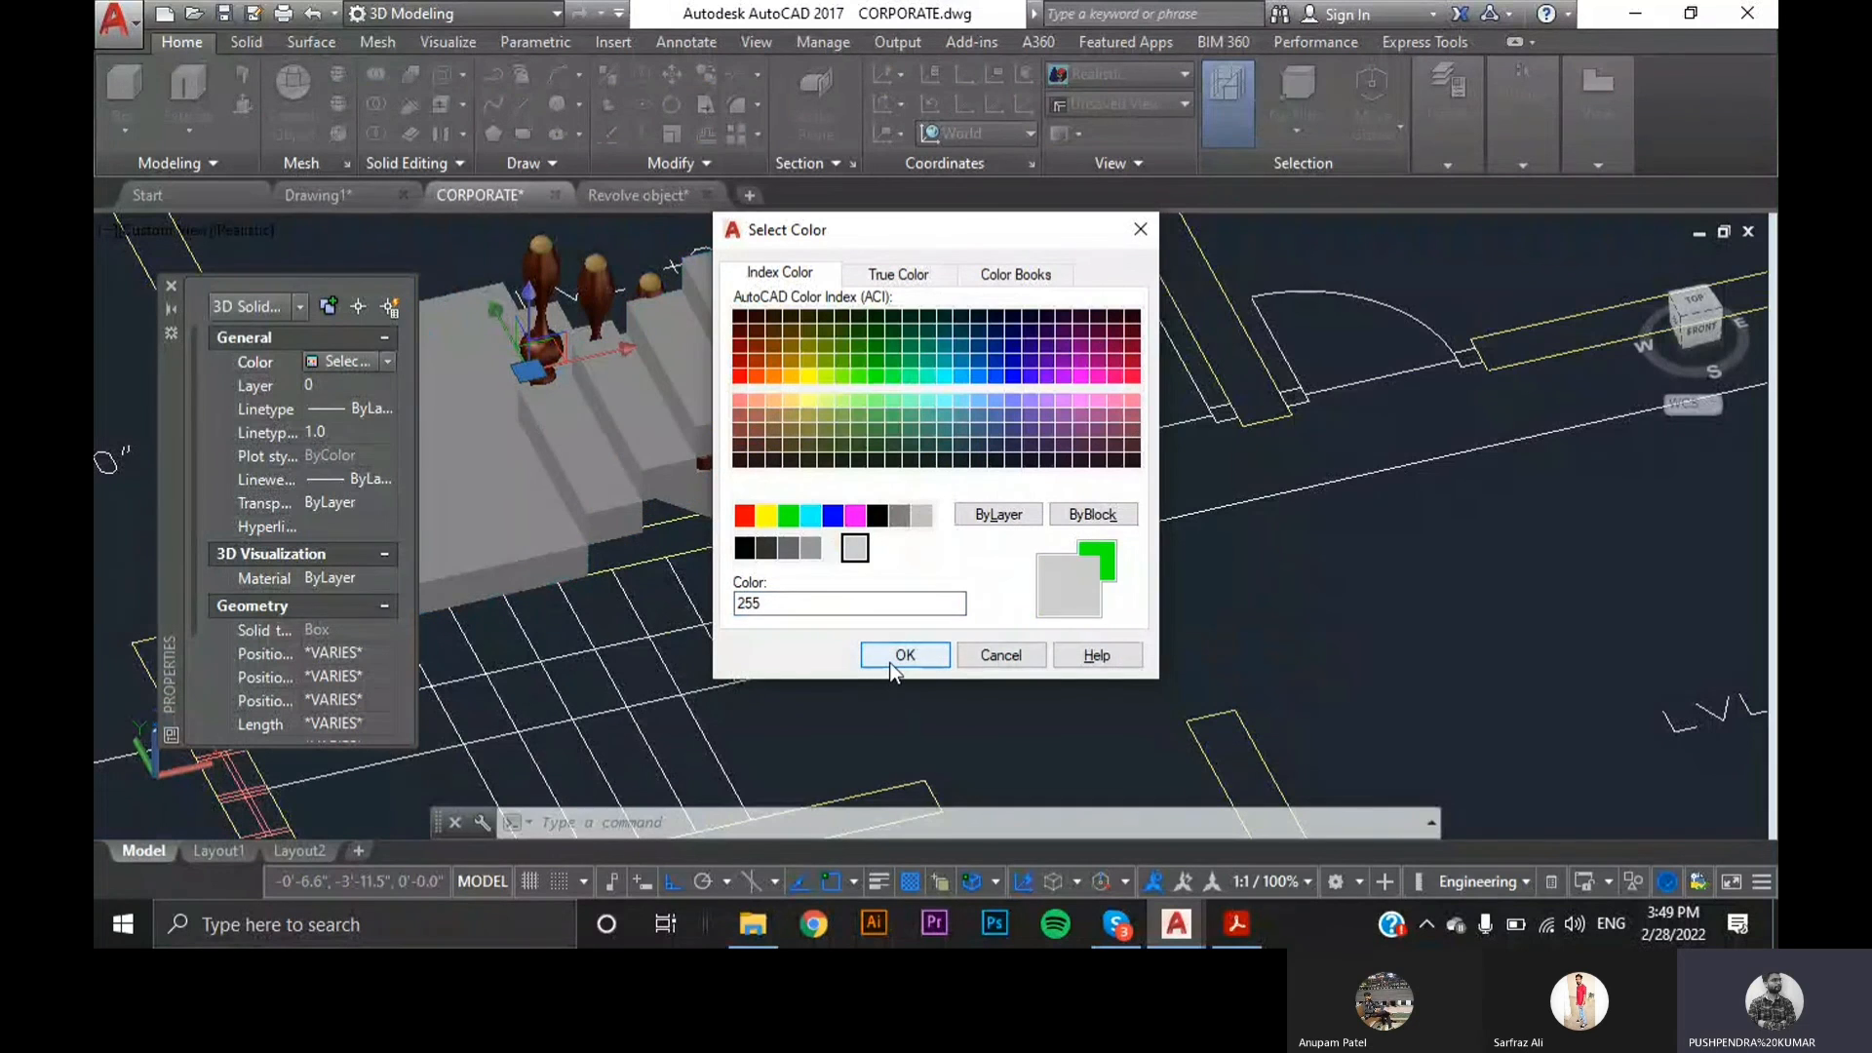
pyautogui.click(888, 663)
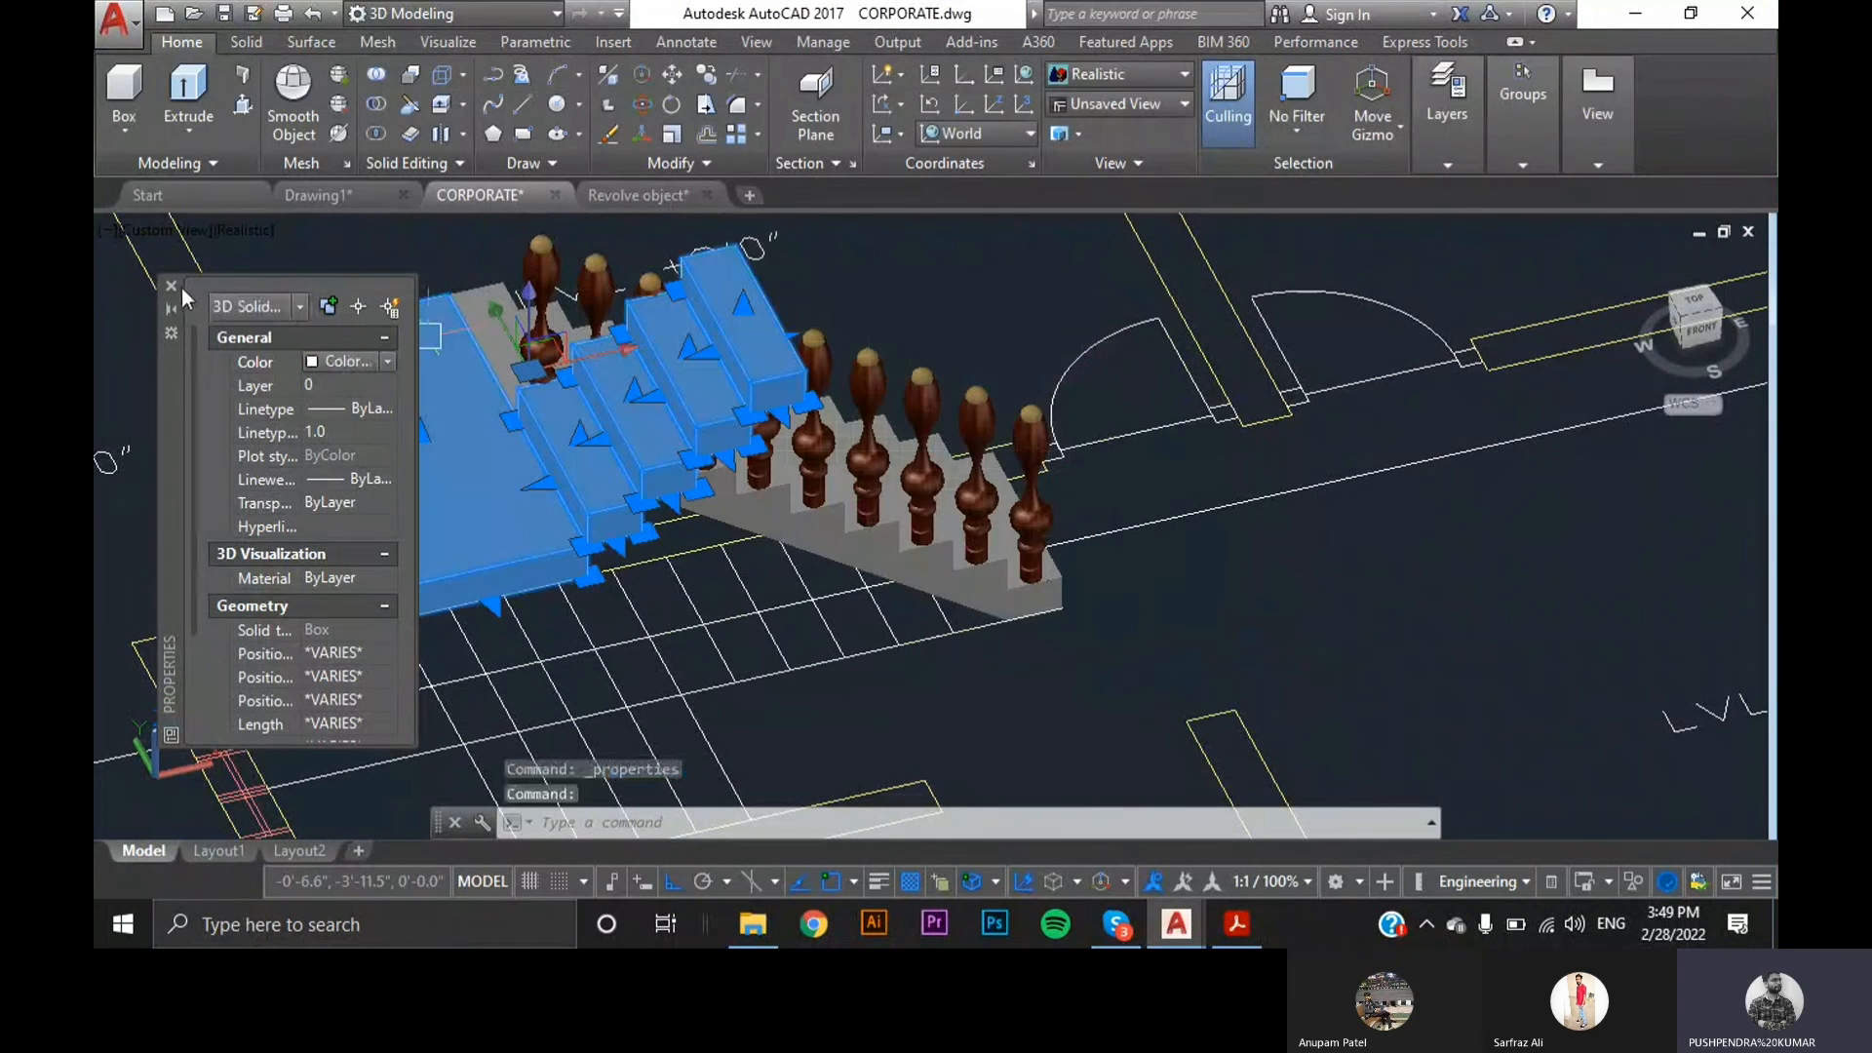
pyautogui.click(171, 286)
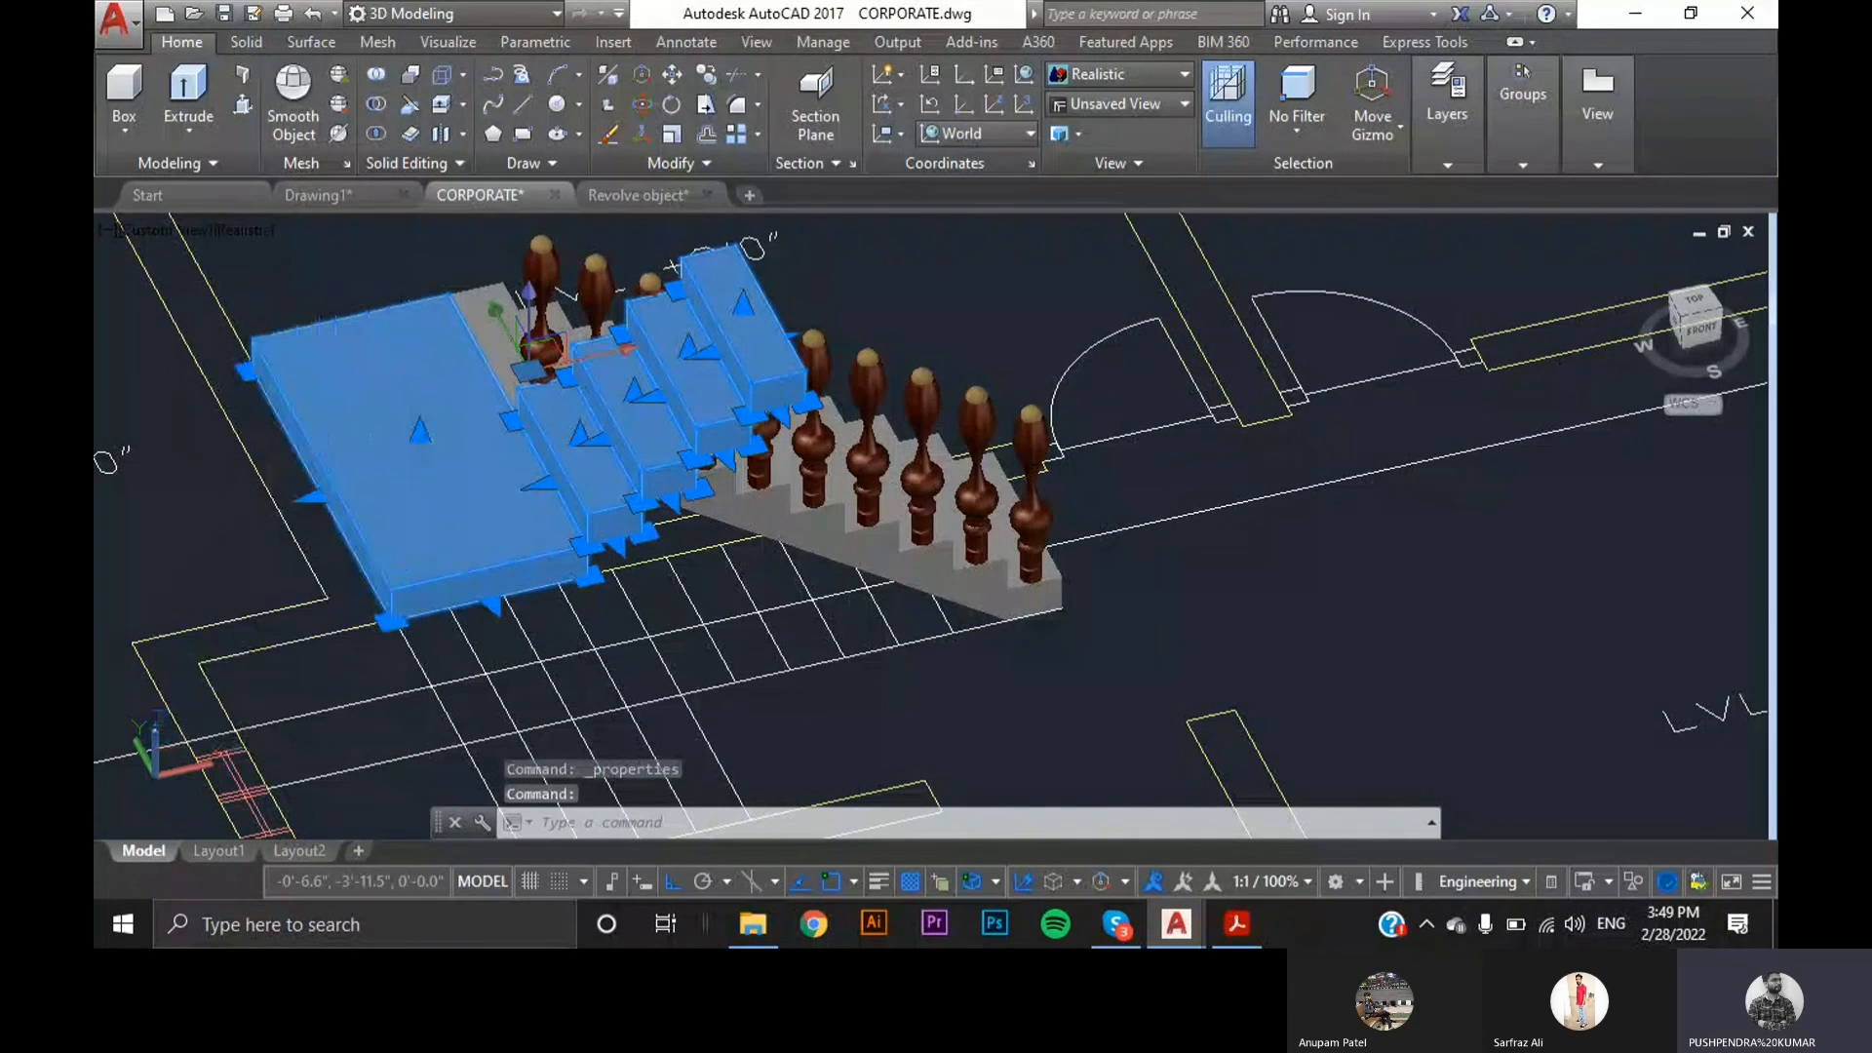
pyautogui.press('Escape')
# - Examine the landing, both flights and the row of balusters between them from several angles
pyautogui.scroll(-2, 744, 573)
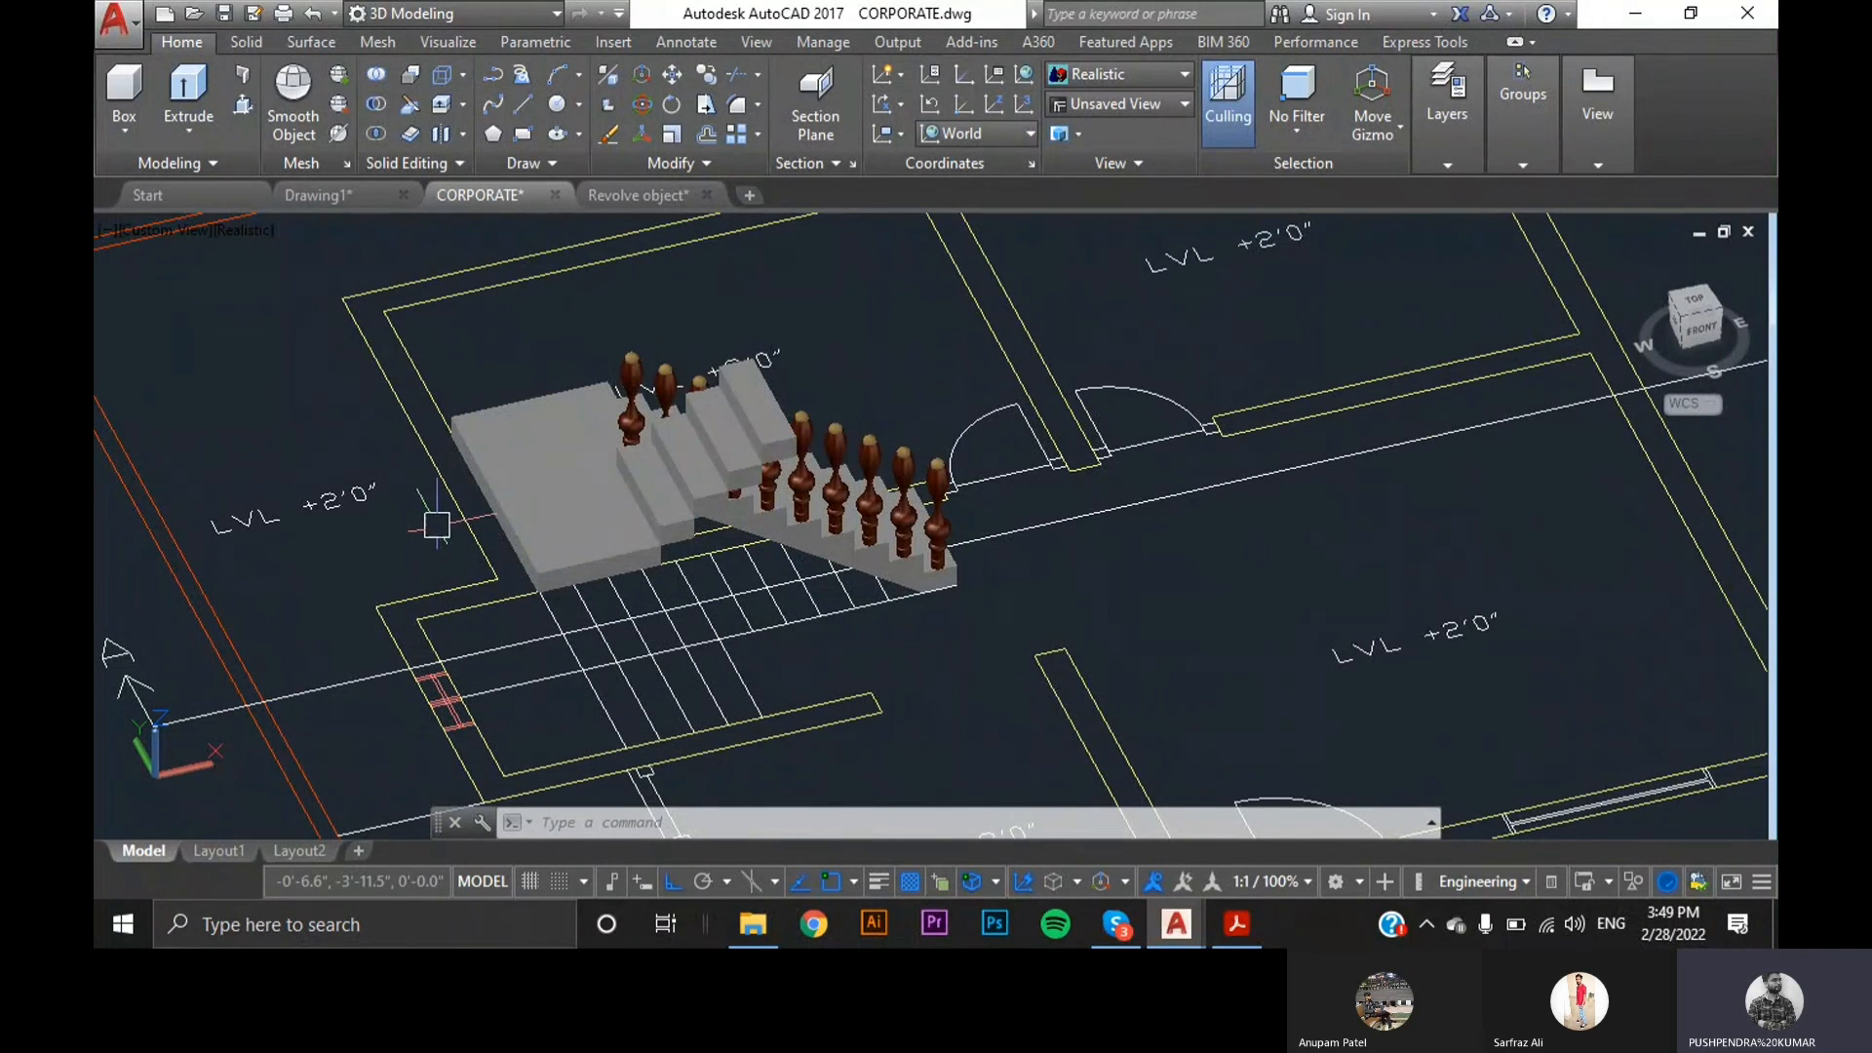
pyautogui.scroll(2, 604, 457)
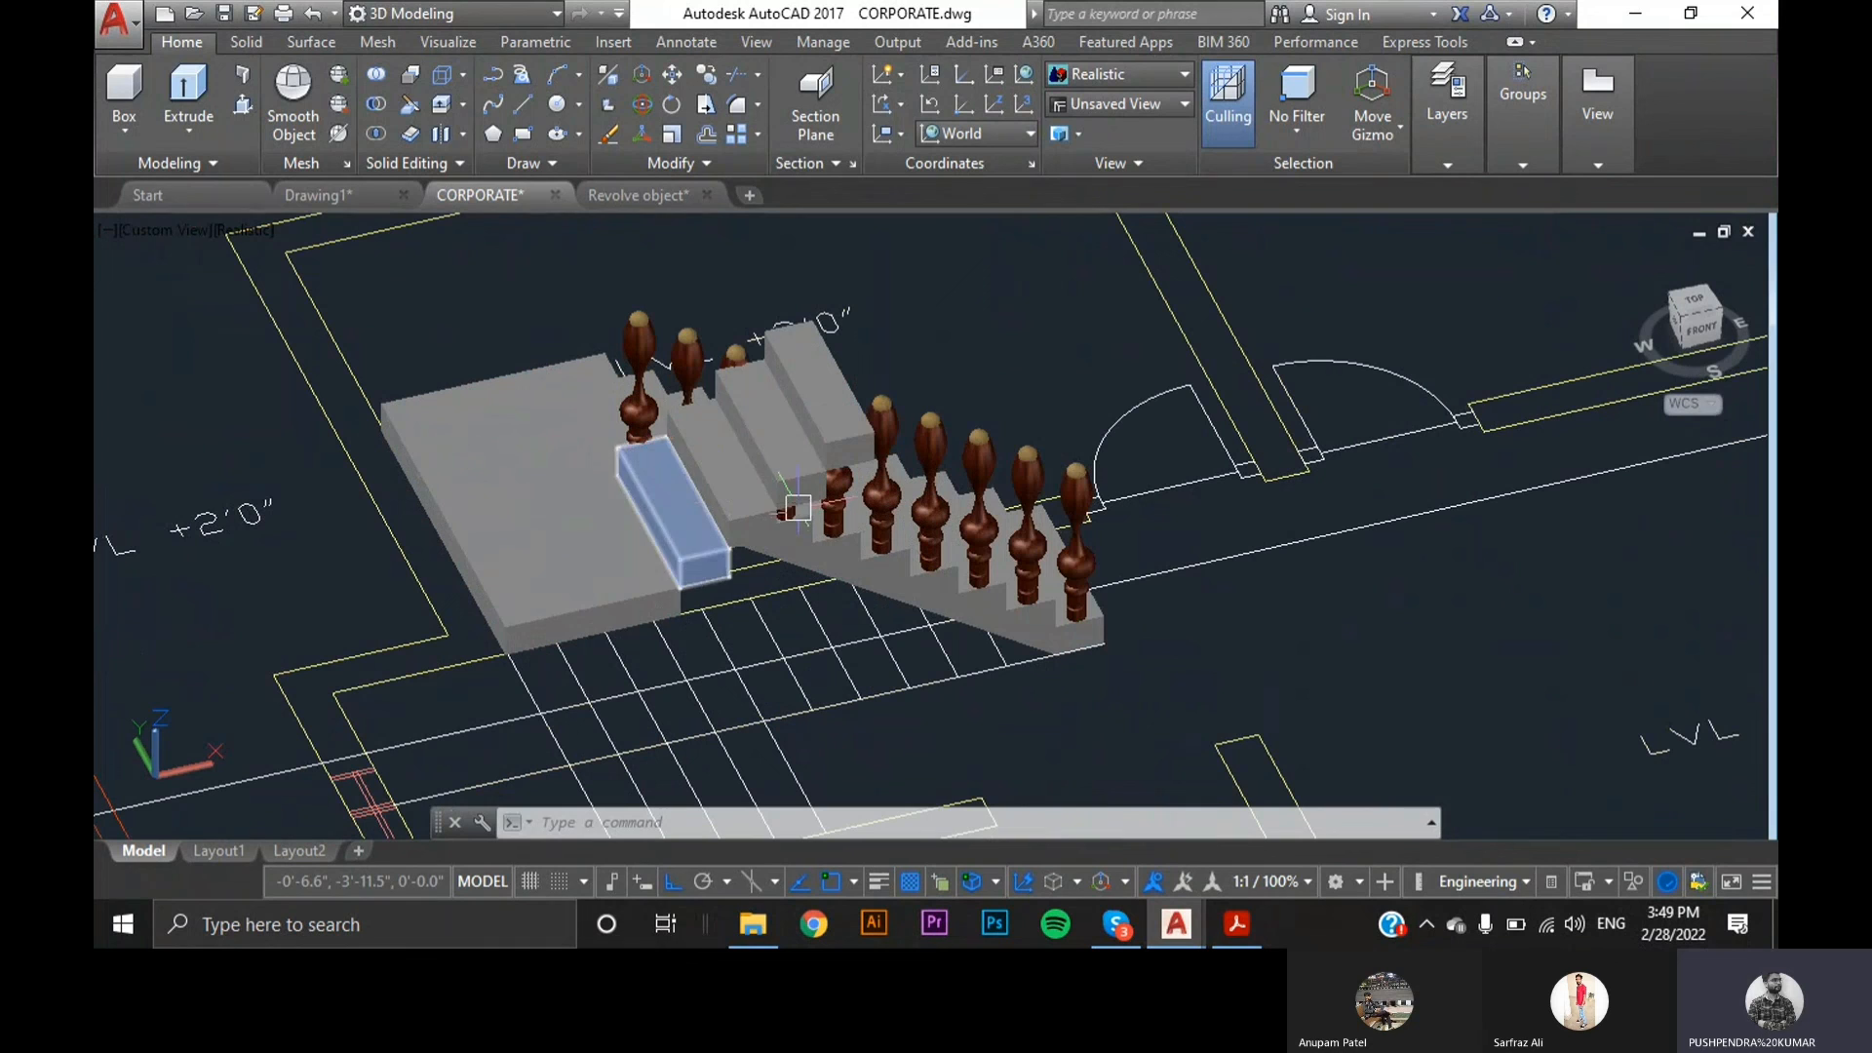
pyautogui.keyDown('shift'); pyautogui.moveTo(328, 596); pyautogui.dragTo(485, 635, button='middle'); pyautogui.keyUp('shift')
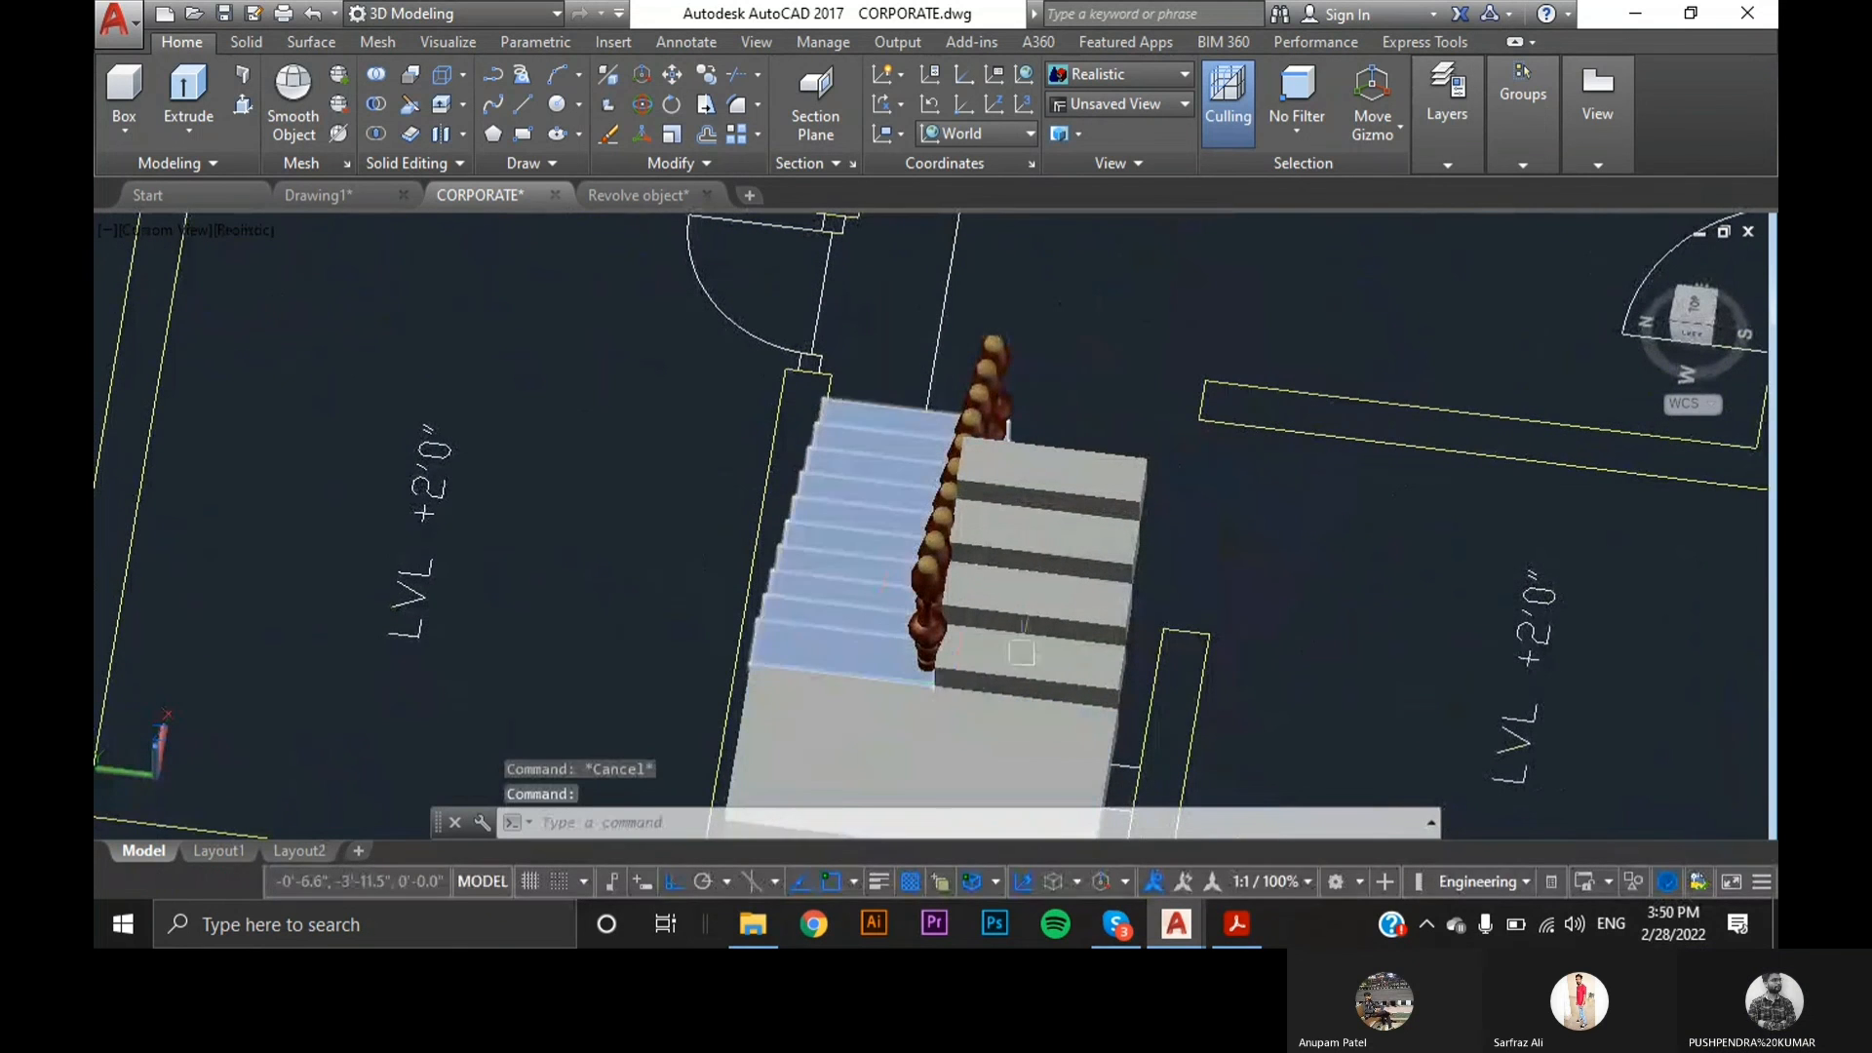
pyautogui.scroll(6, 1021, 652)
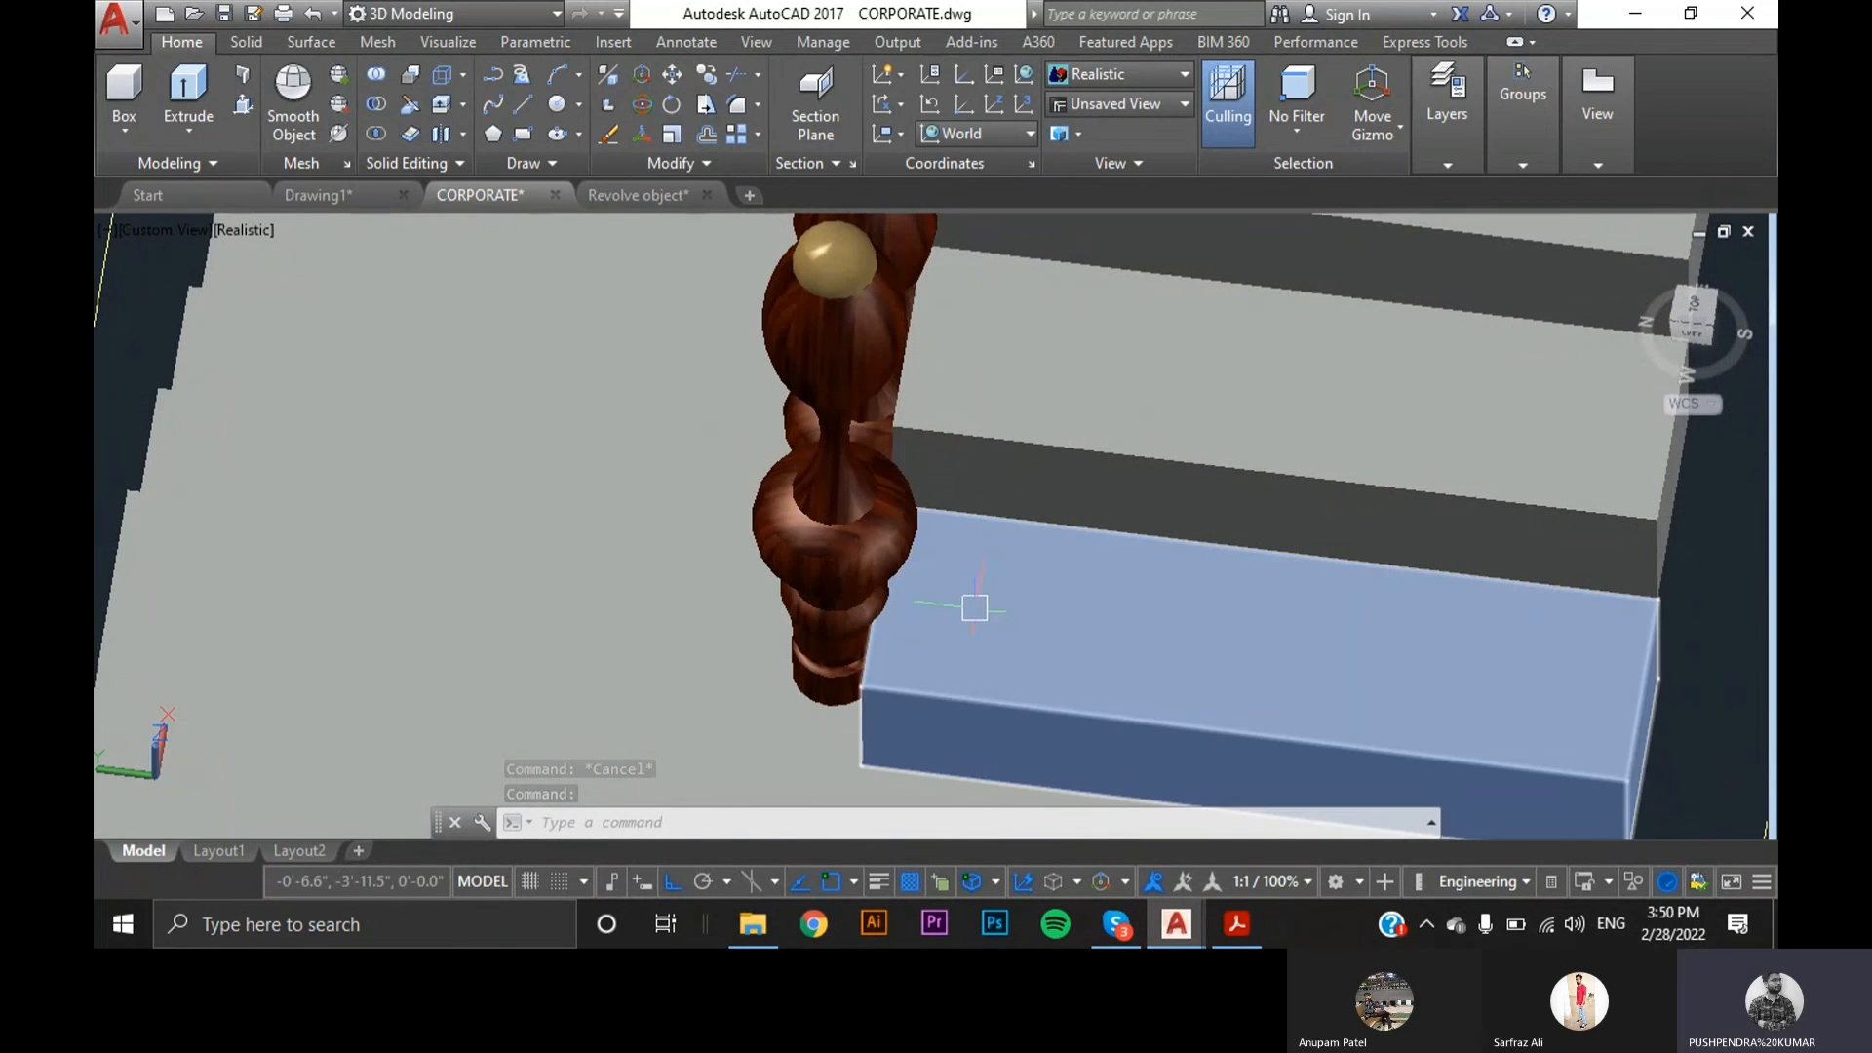
pyautogui.scroll(-2, 978, 600)
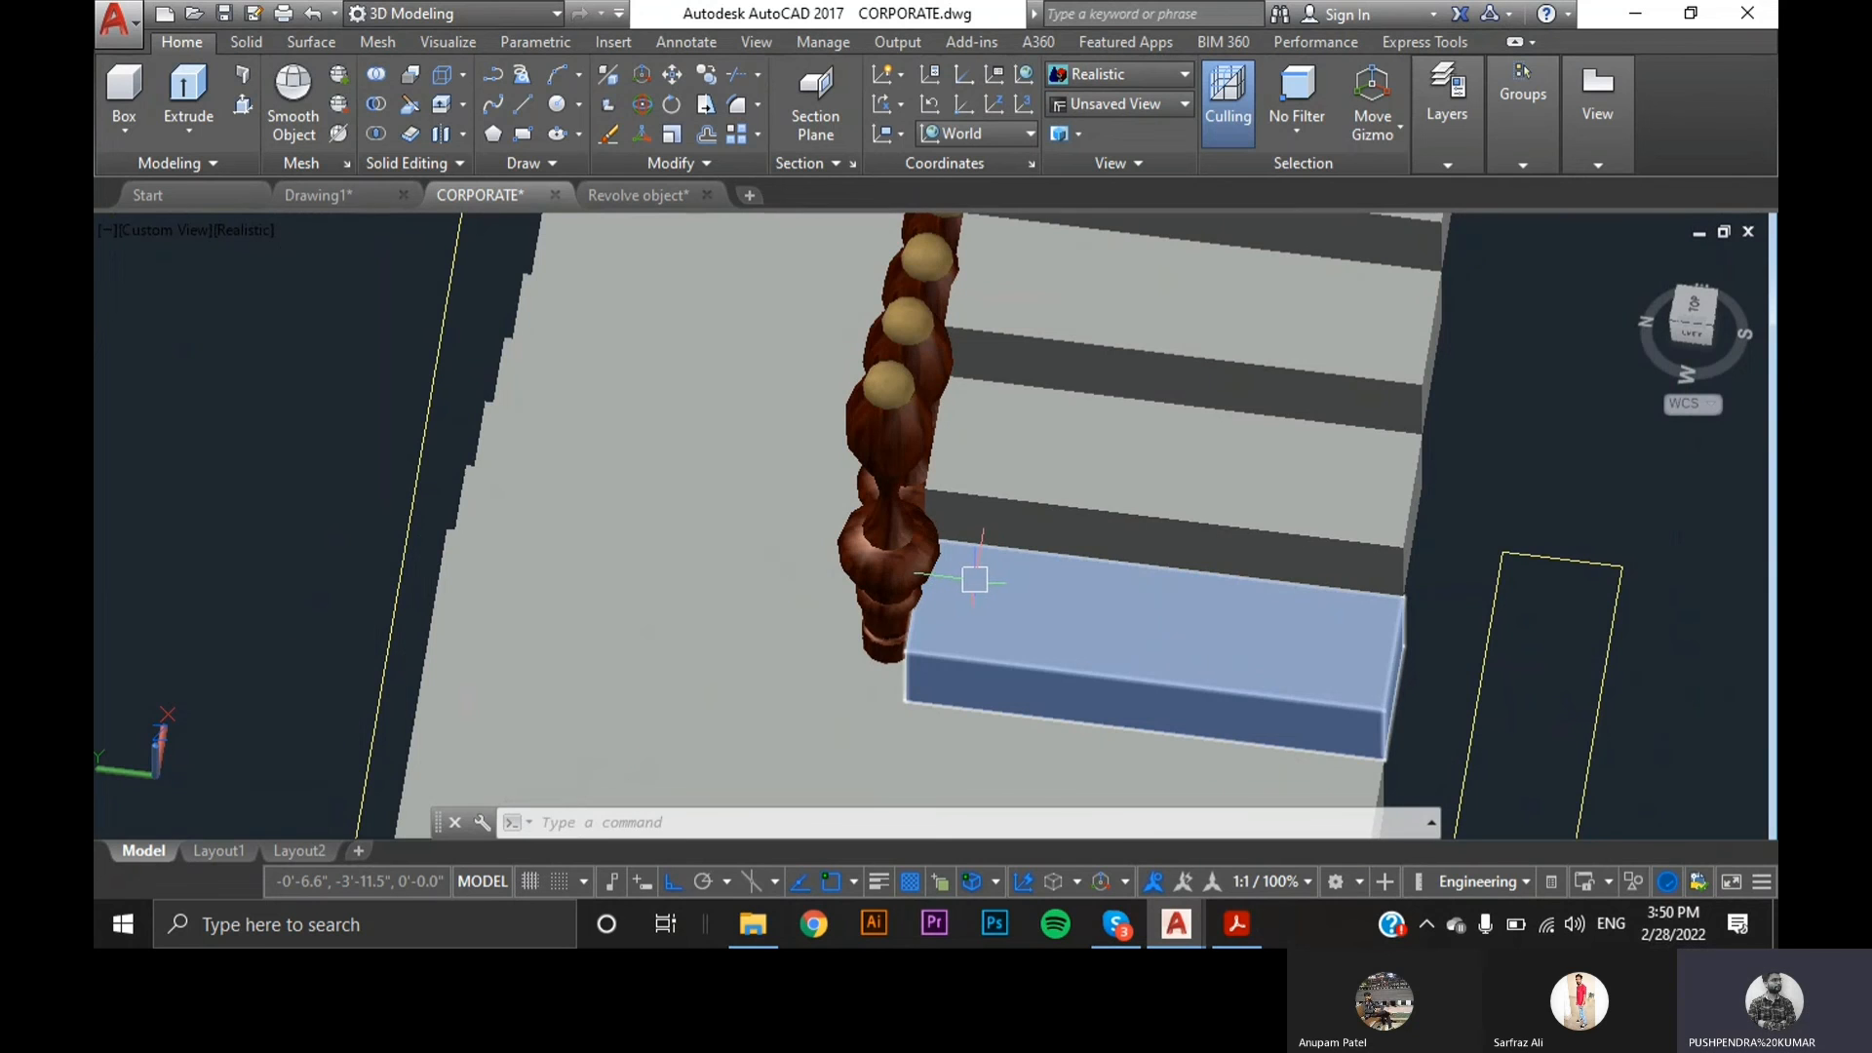
pyautogui.scroll(5, 974, 579)
pyautogui.scroll(-3, 1014, 546)
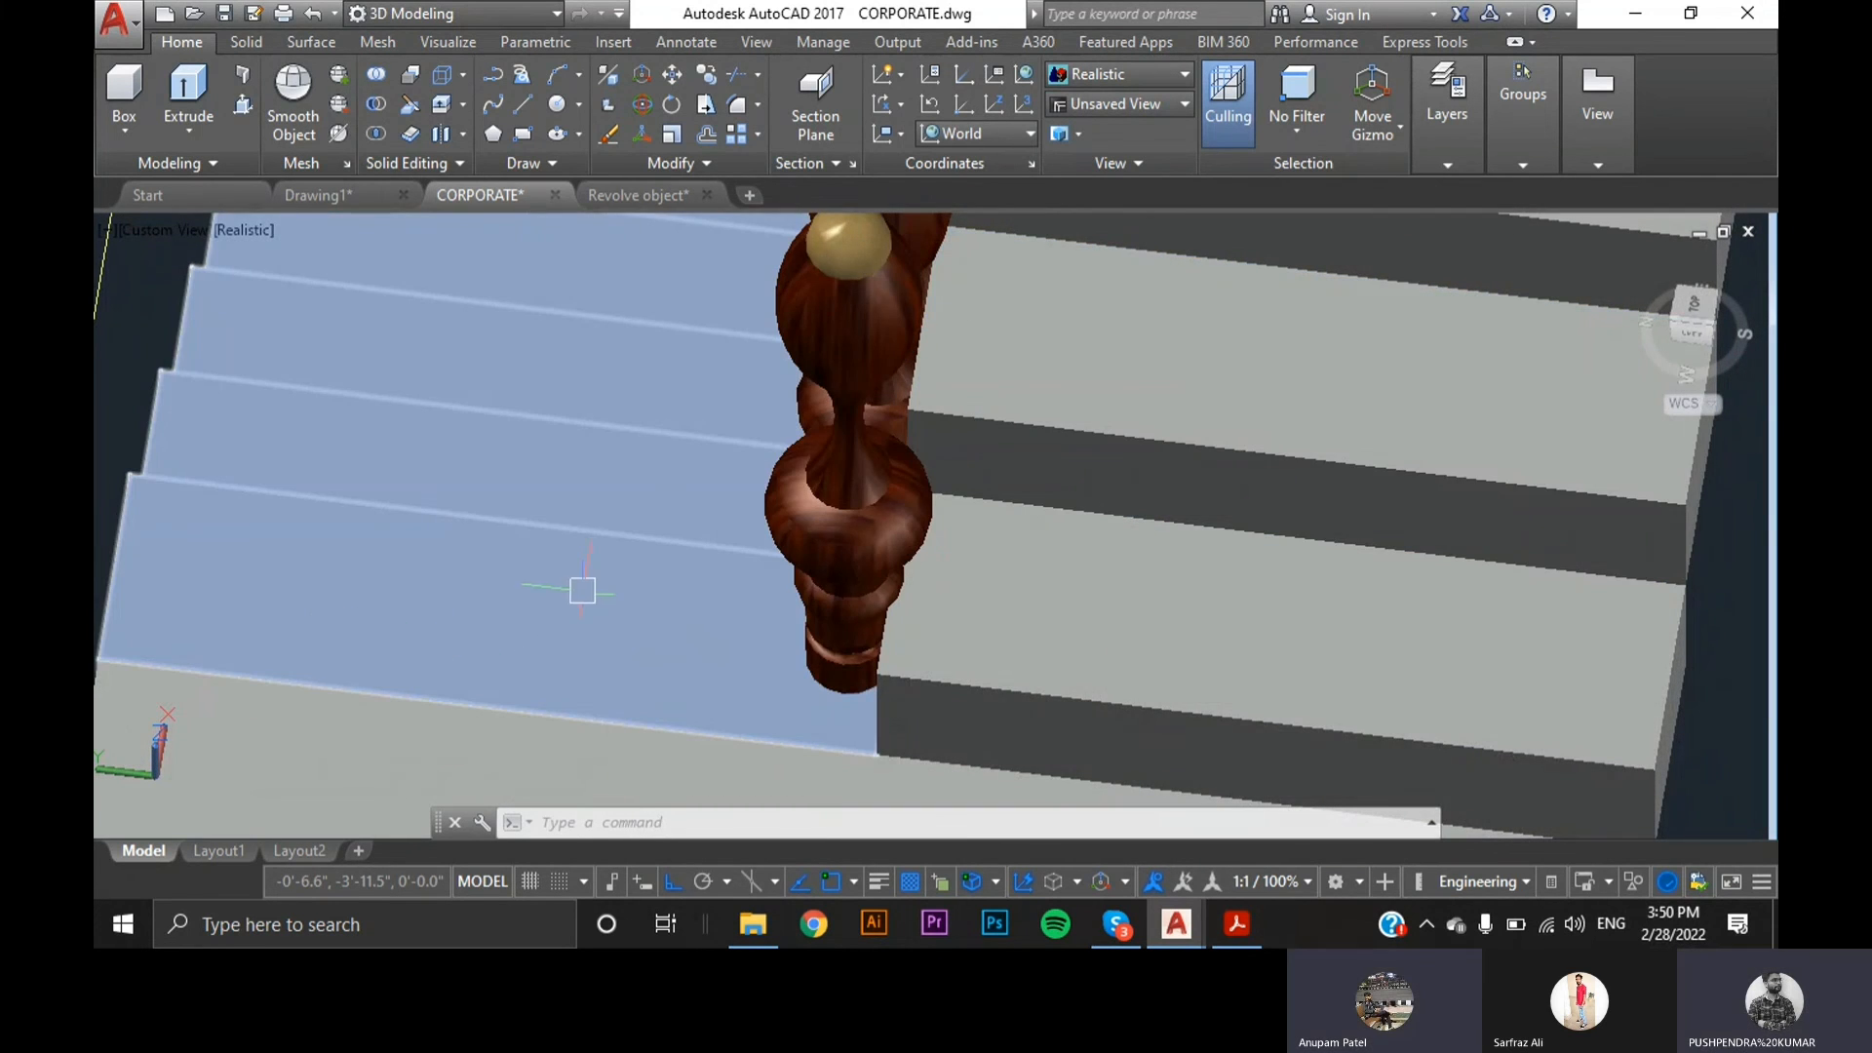
pyautogui.scroll(-5, 903, 577)
pyautogui.keyDown('shift'); pyautogui.moveTo(268, 543); pyautogui.dragTo(809, 636, button='middle'); pyautogui.keyUp('shift')
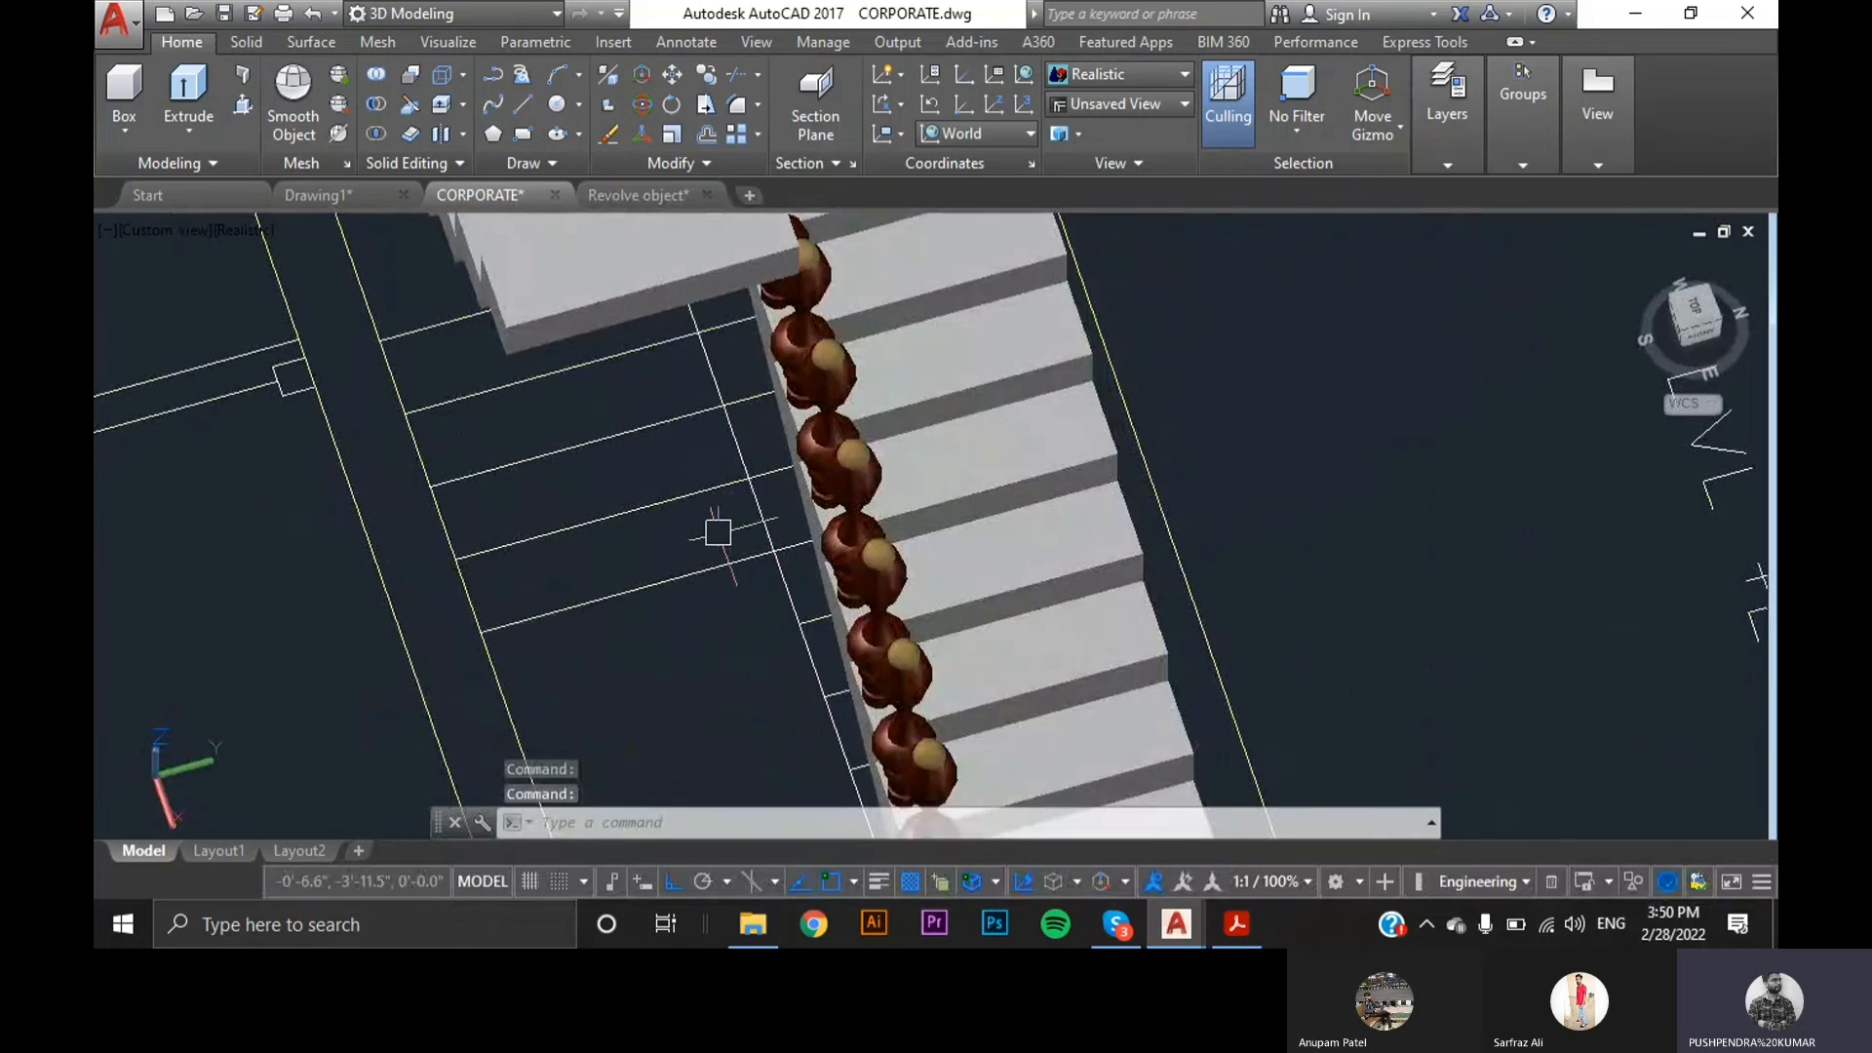
pyautogui.scroll(-6, 773, 539)
pyautogui.keyDown('shift'); pyautogui.moveTo(957, 540); pyautogui.dragTo(460, 535, button='middle'); pyautogui.keyUp('shift')
pyautogui.scroll(3, 780, 441)
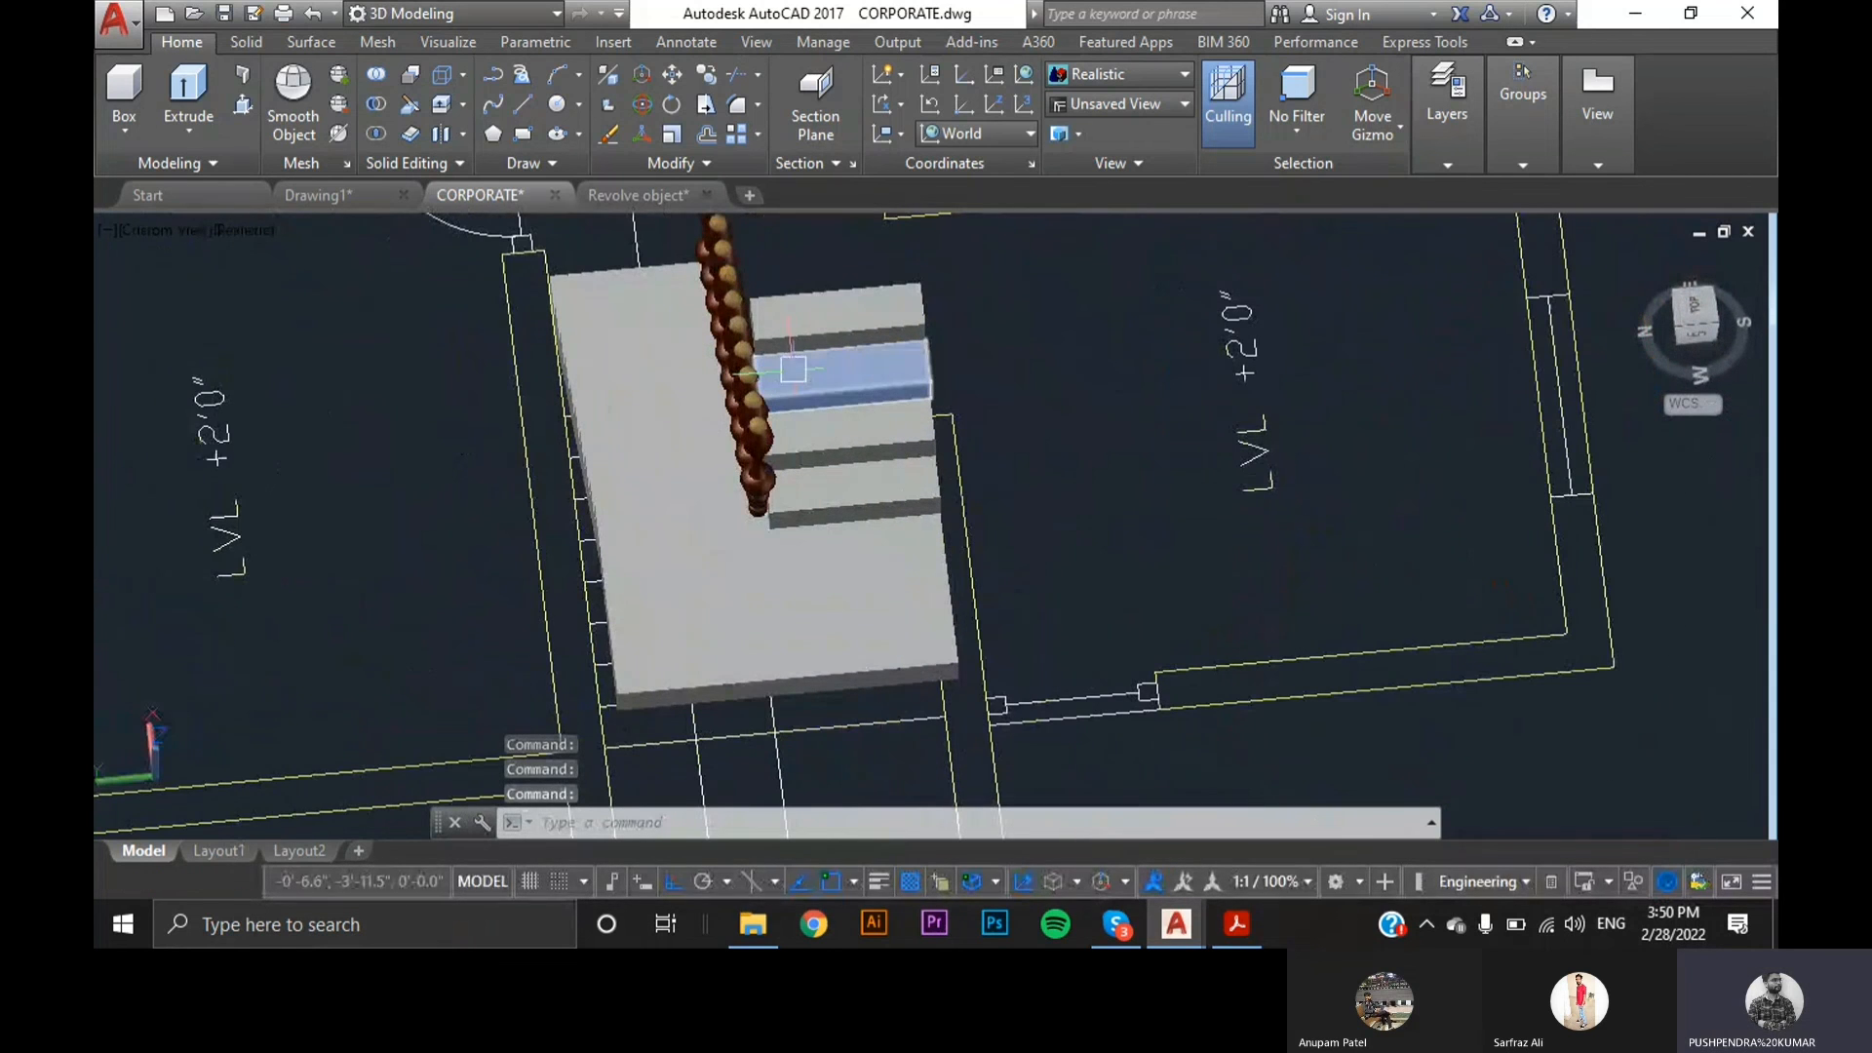
# - Hide the first flight's uppermost baluster, the one beside the lowest box of the second flight
pyautogui.scroll(4, 797, 478)
pyautogui.click(653, 525)
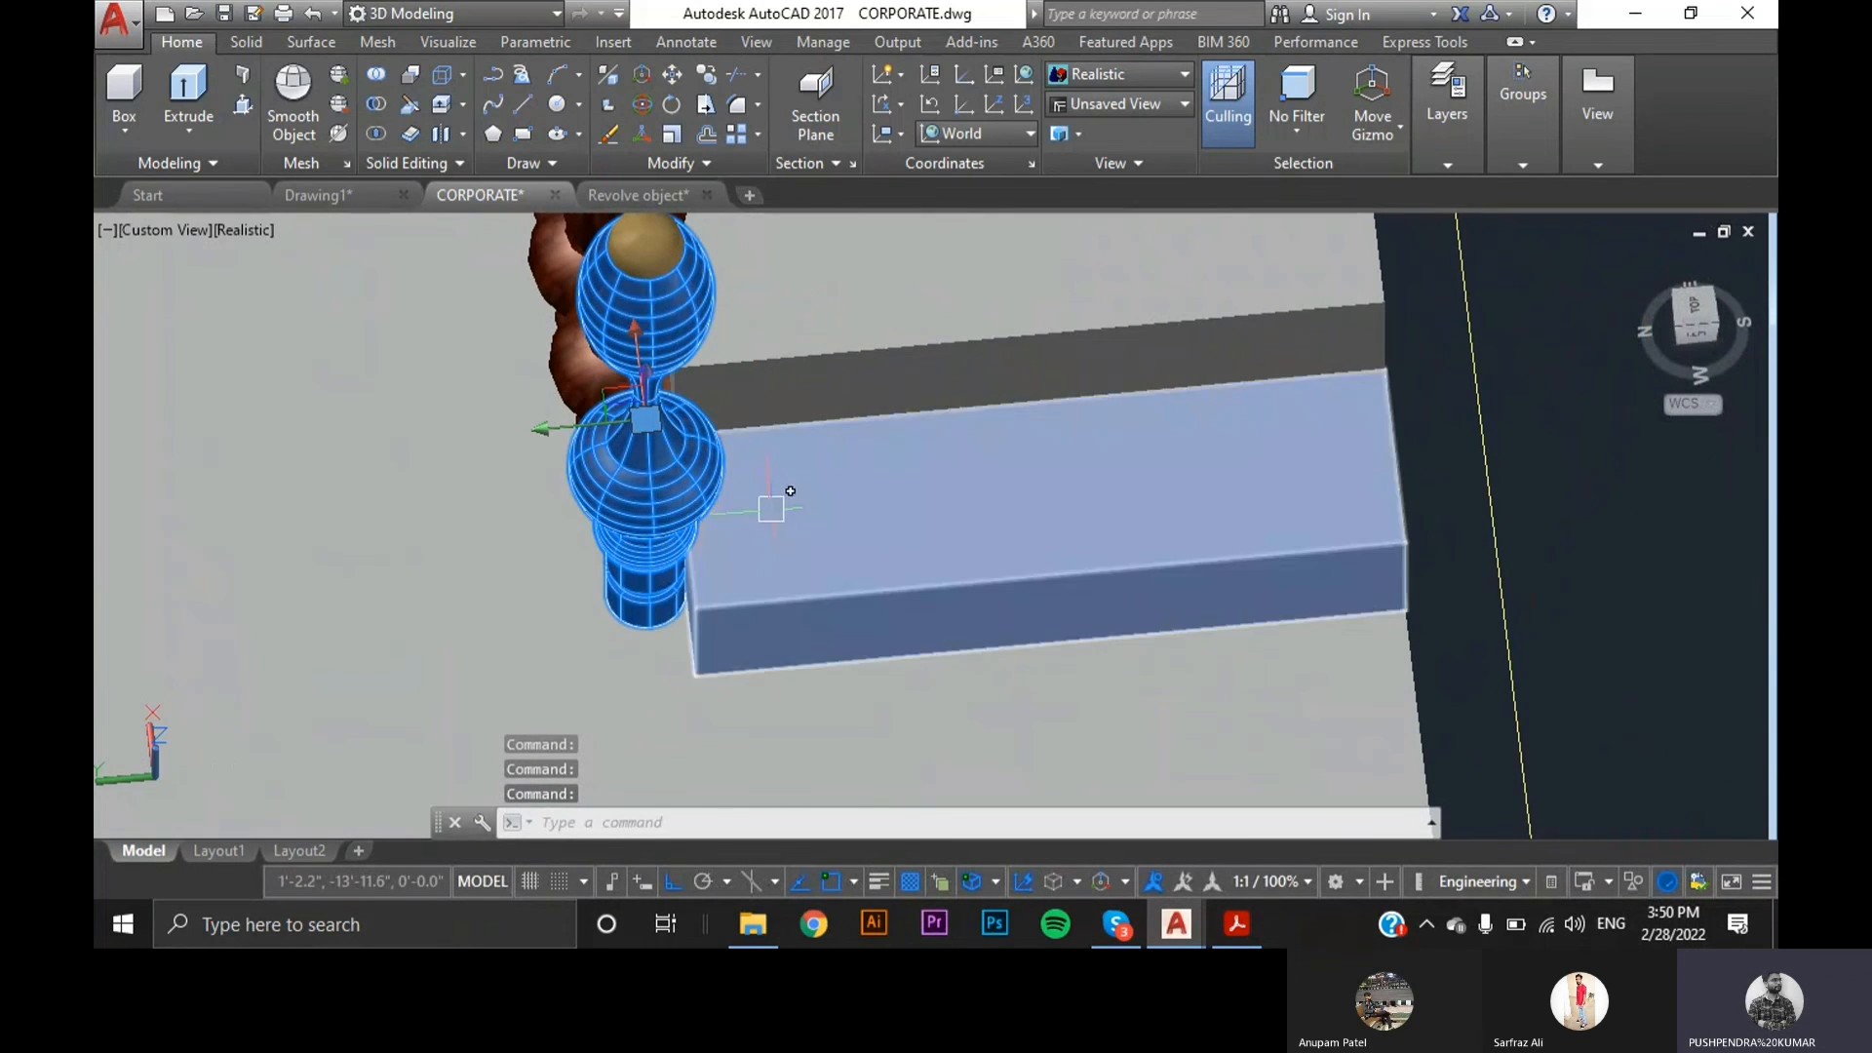
pyautogui.press('Escape')
pyautogui.scroll(5, 717, 524)
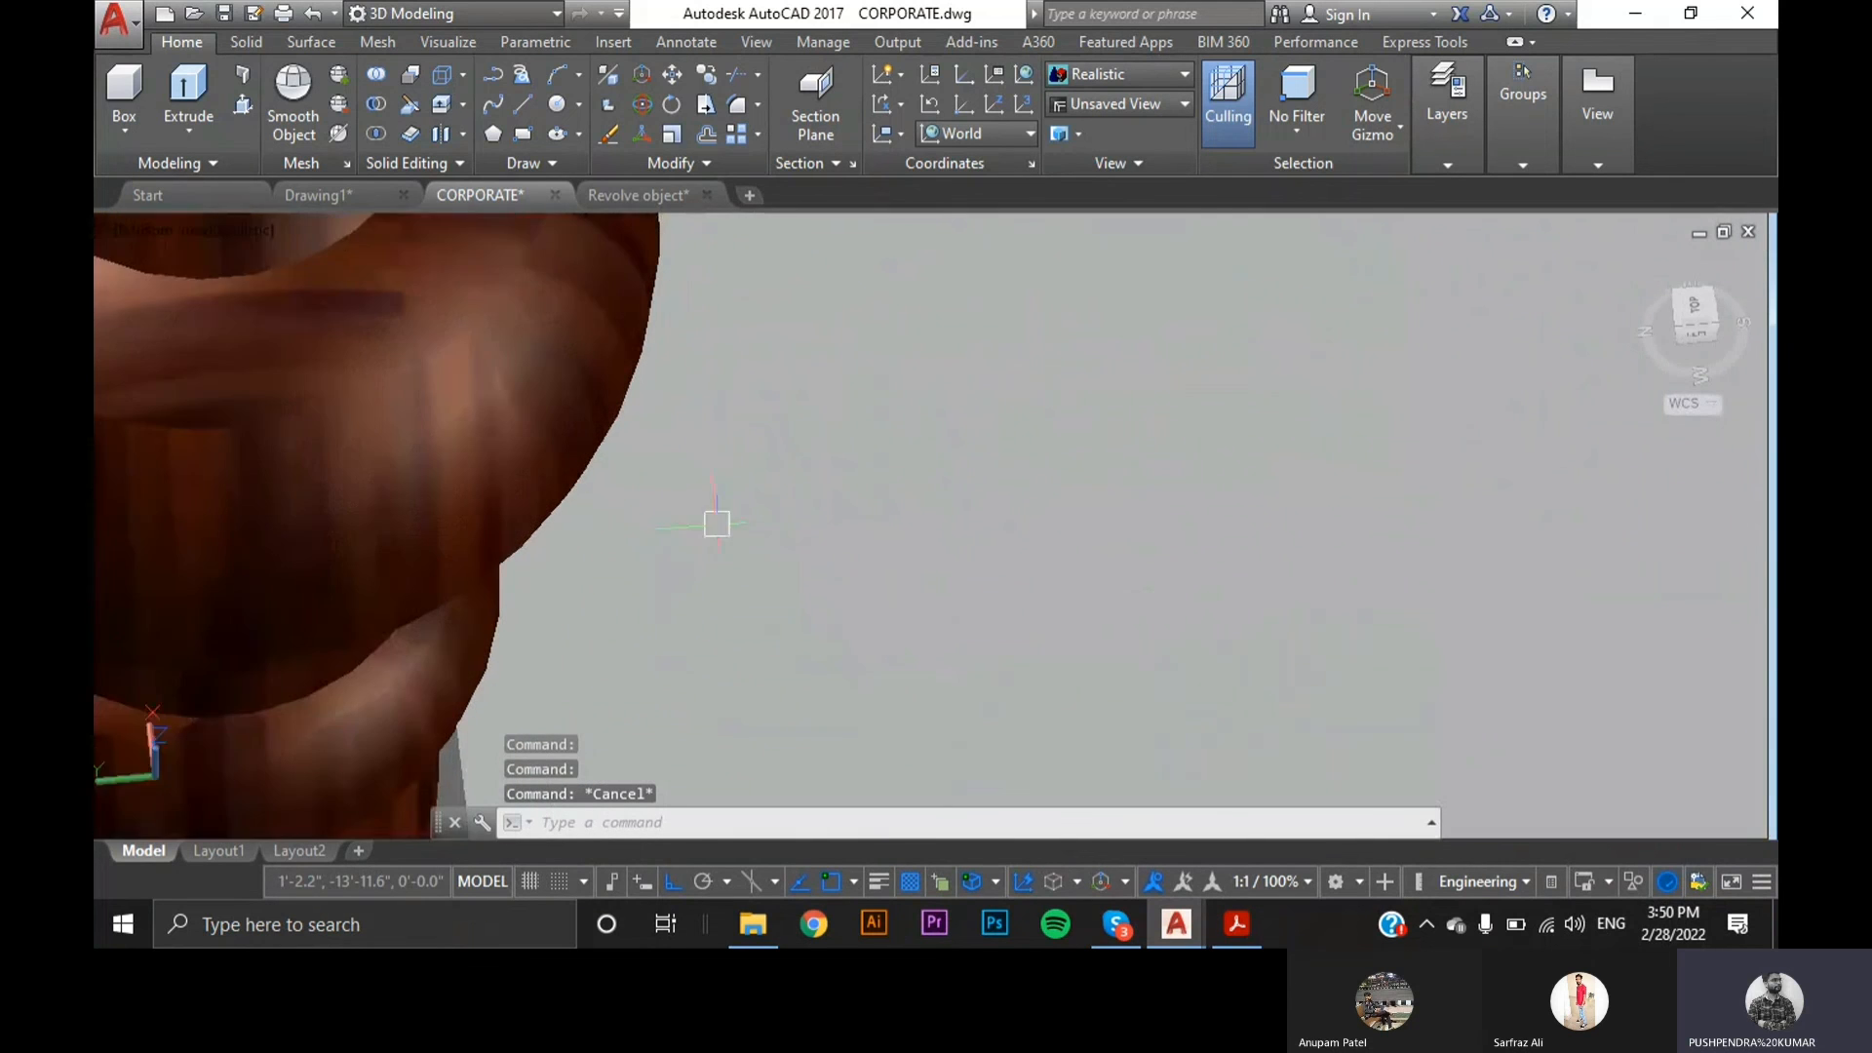
pyautogui.scroll(-8, 429, 420)
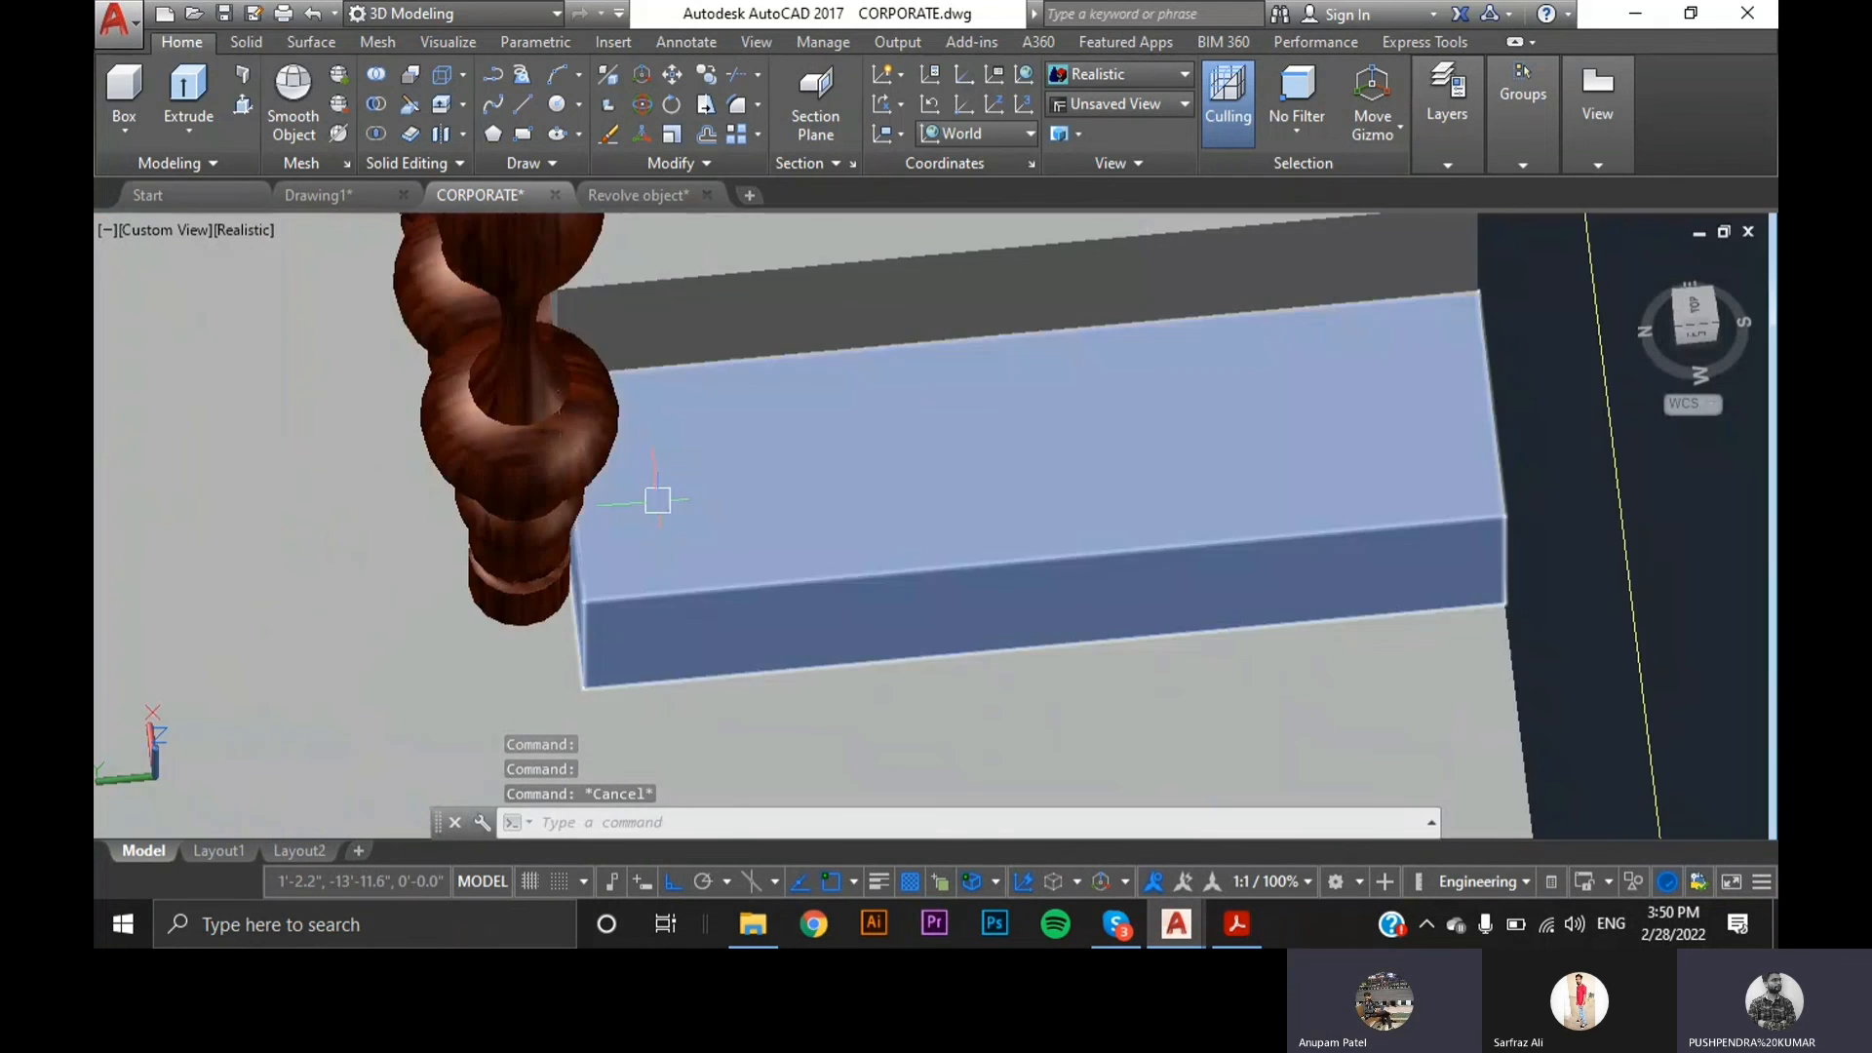
pyautogui.click(621, 461)
pyautogui.rightClick(612, 366)
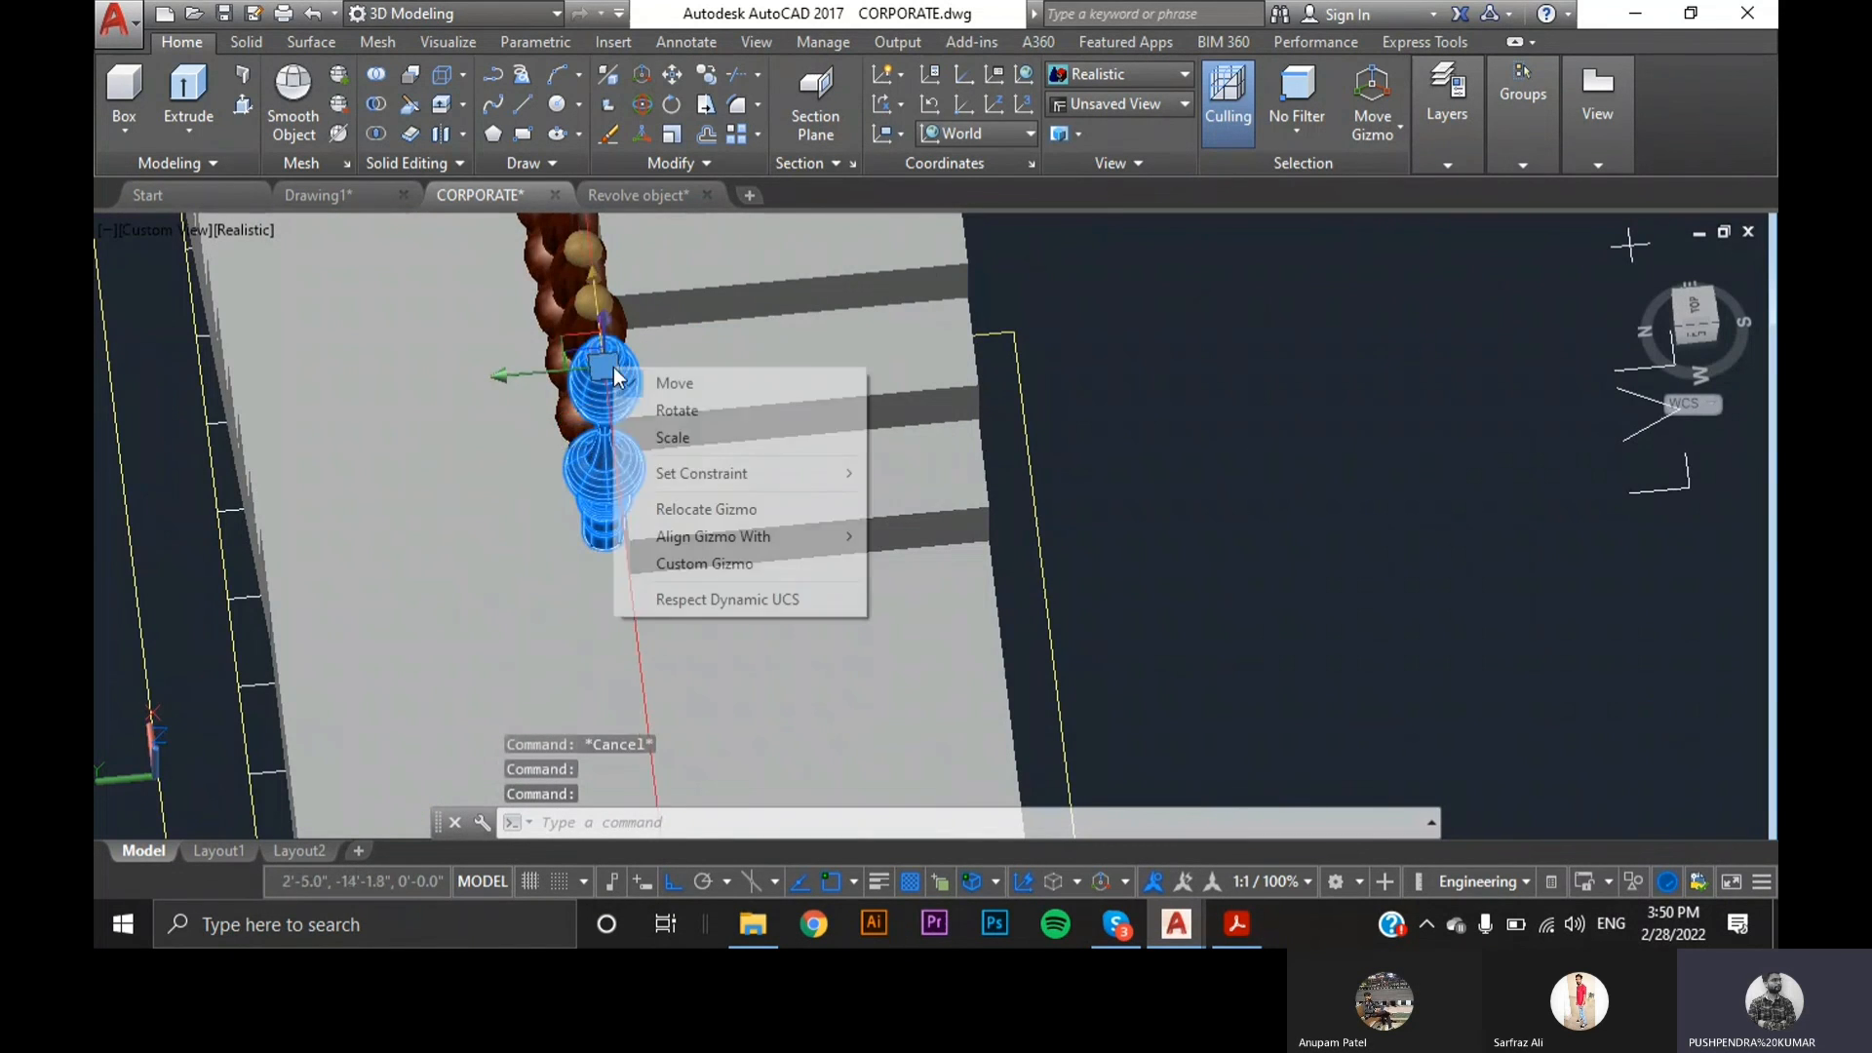
pyautogui.click(556, 413)
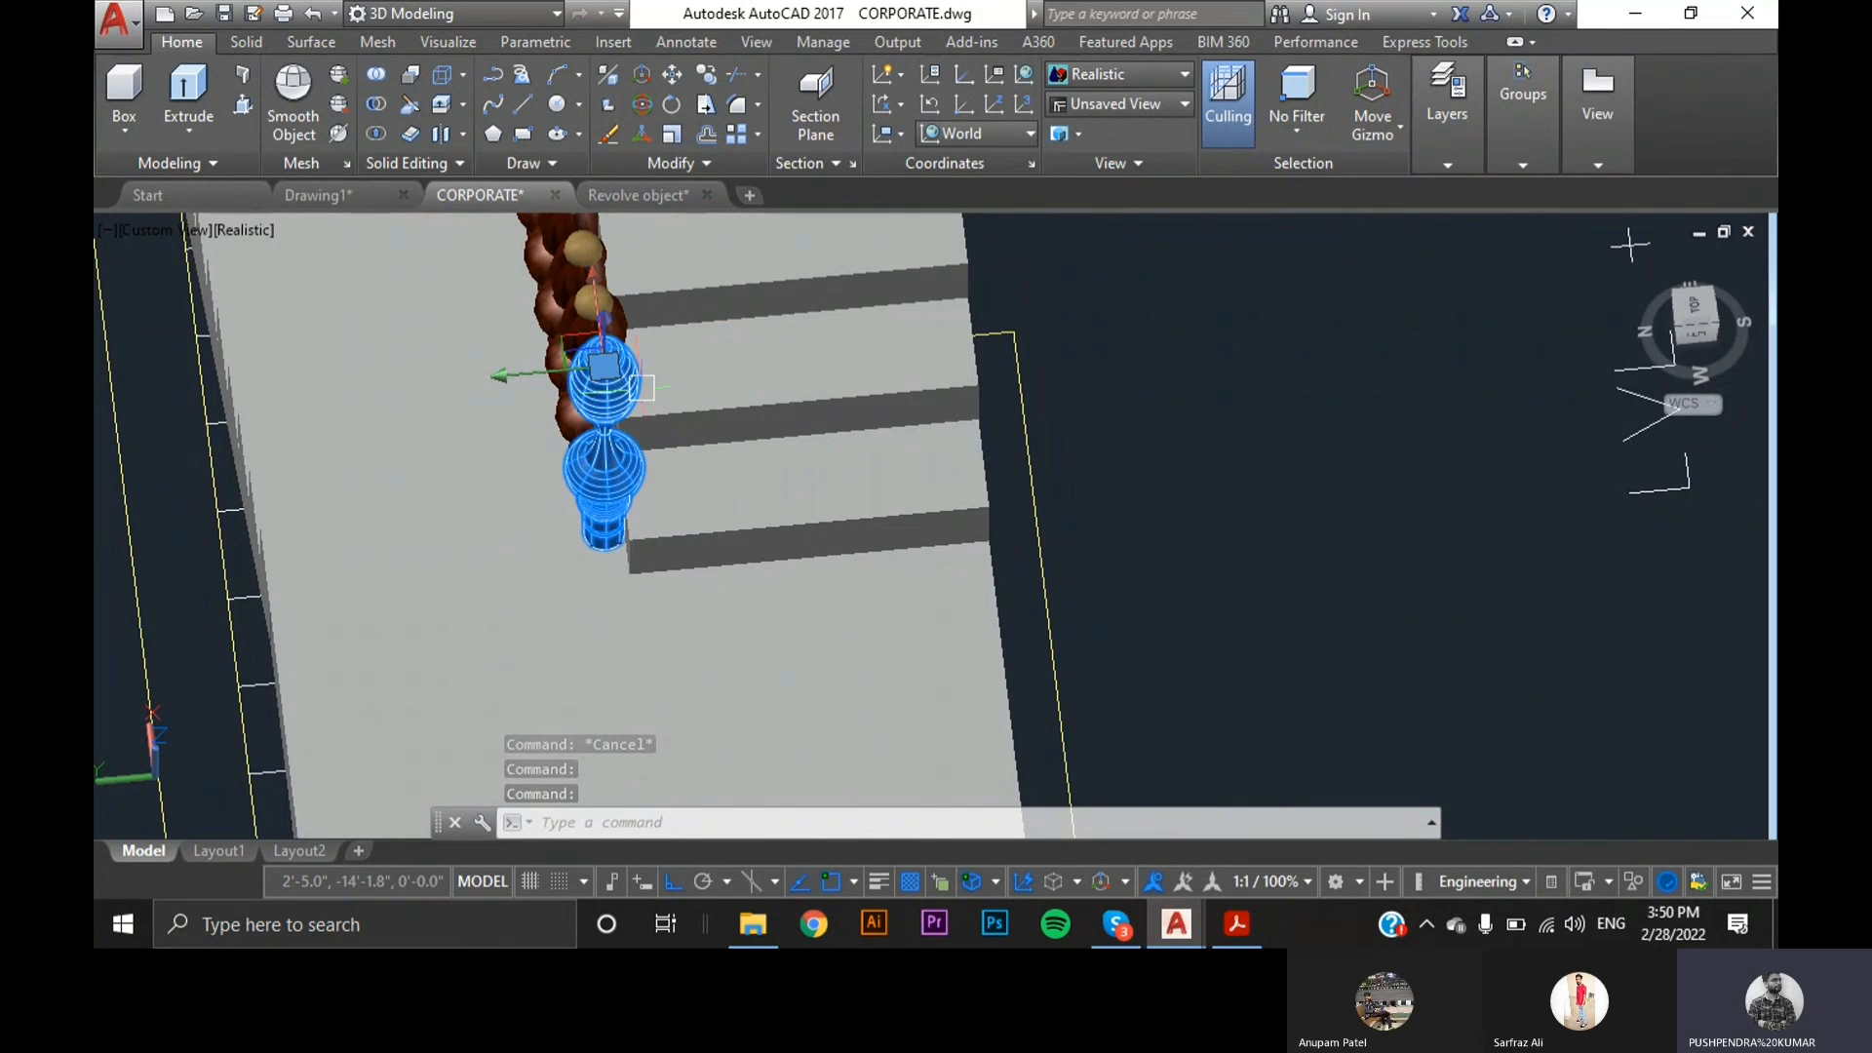
pyautogui.rightClick(642, 387)
pyautogui.moveTo(794, 451)
pyautogui.click(975, 475)
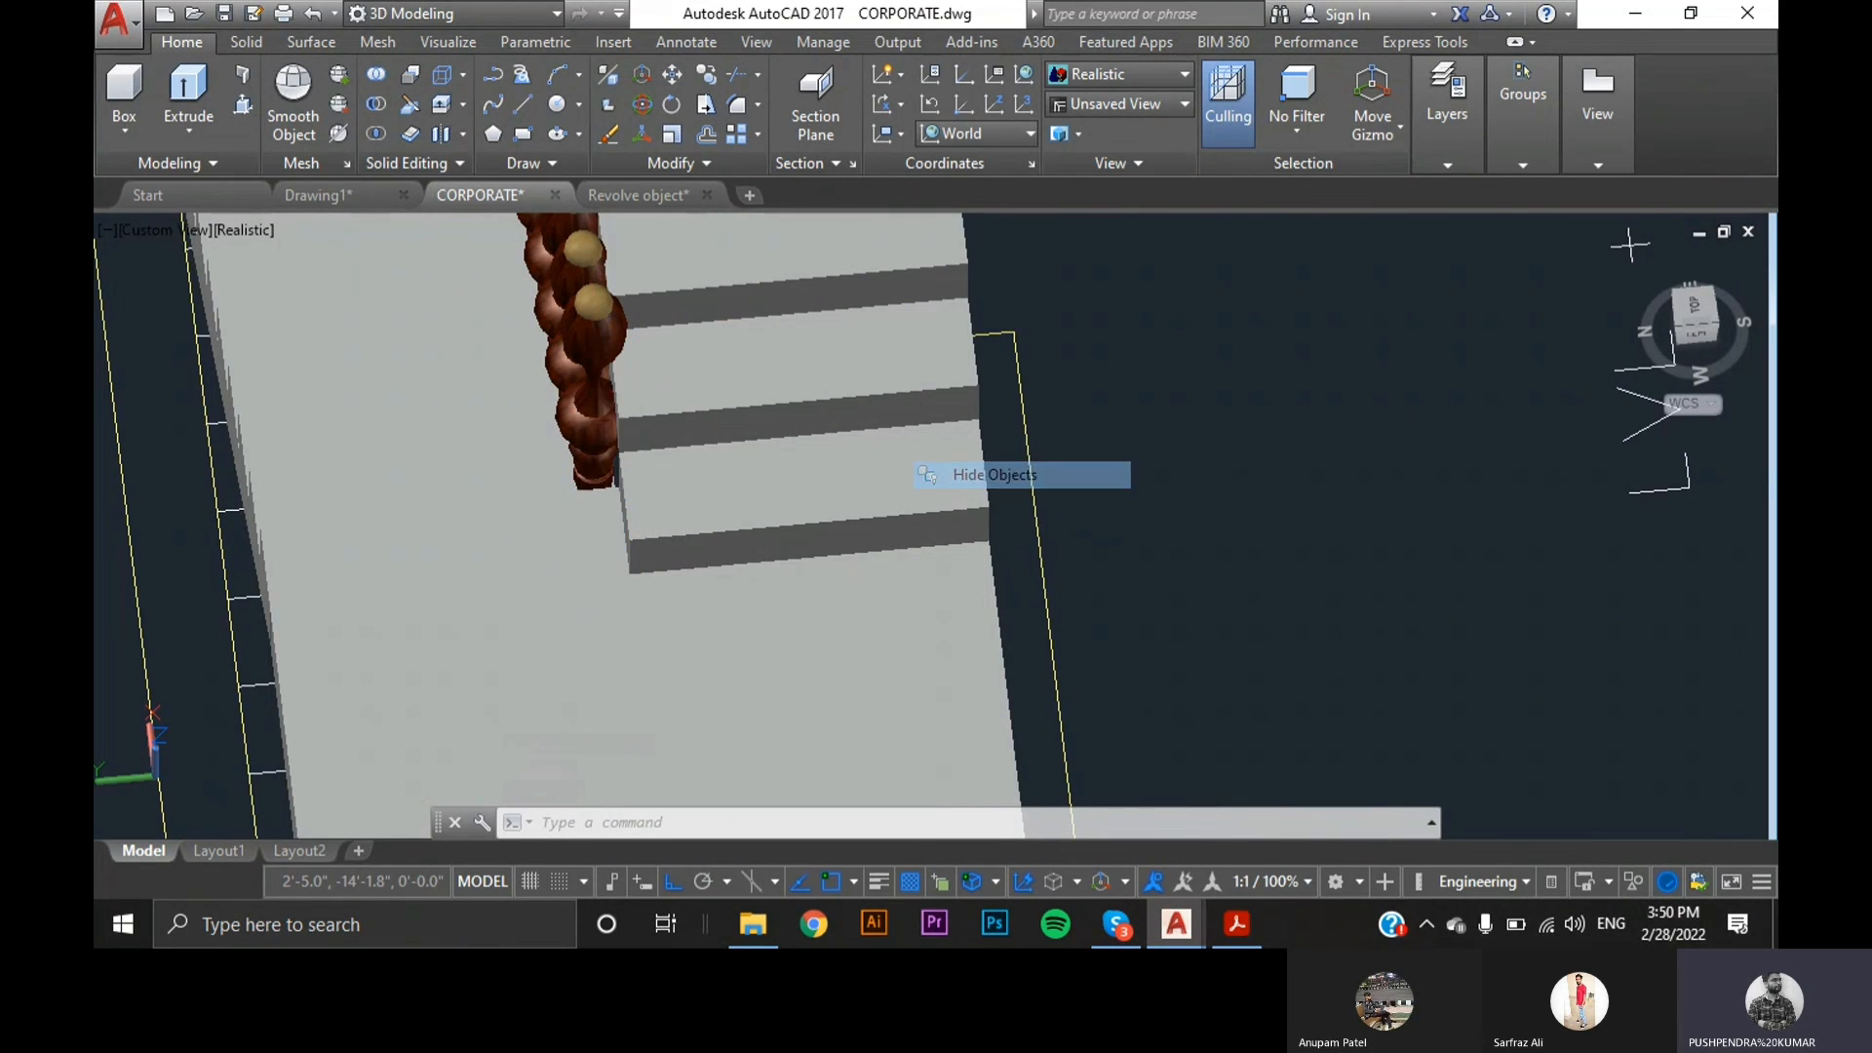
# - Draw a 6-inch line across the second flight's lowest tread, starting at the midpoint of its inner top edge
pyautogui.scroll(4, 611, 520)
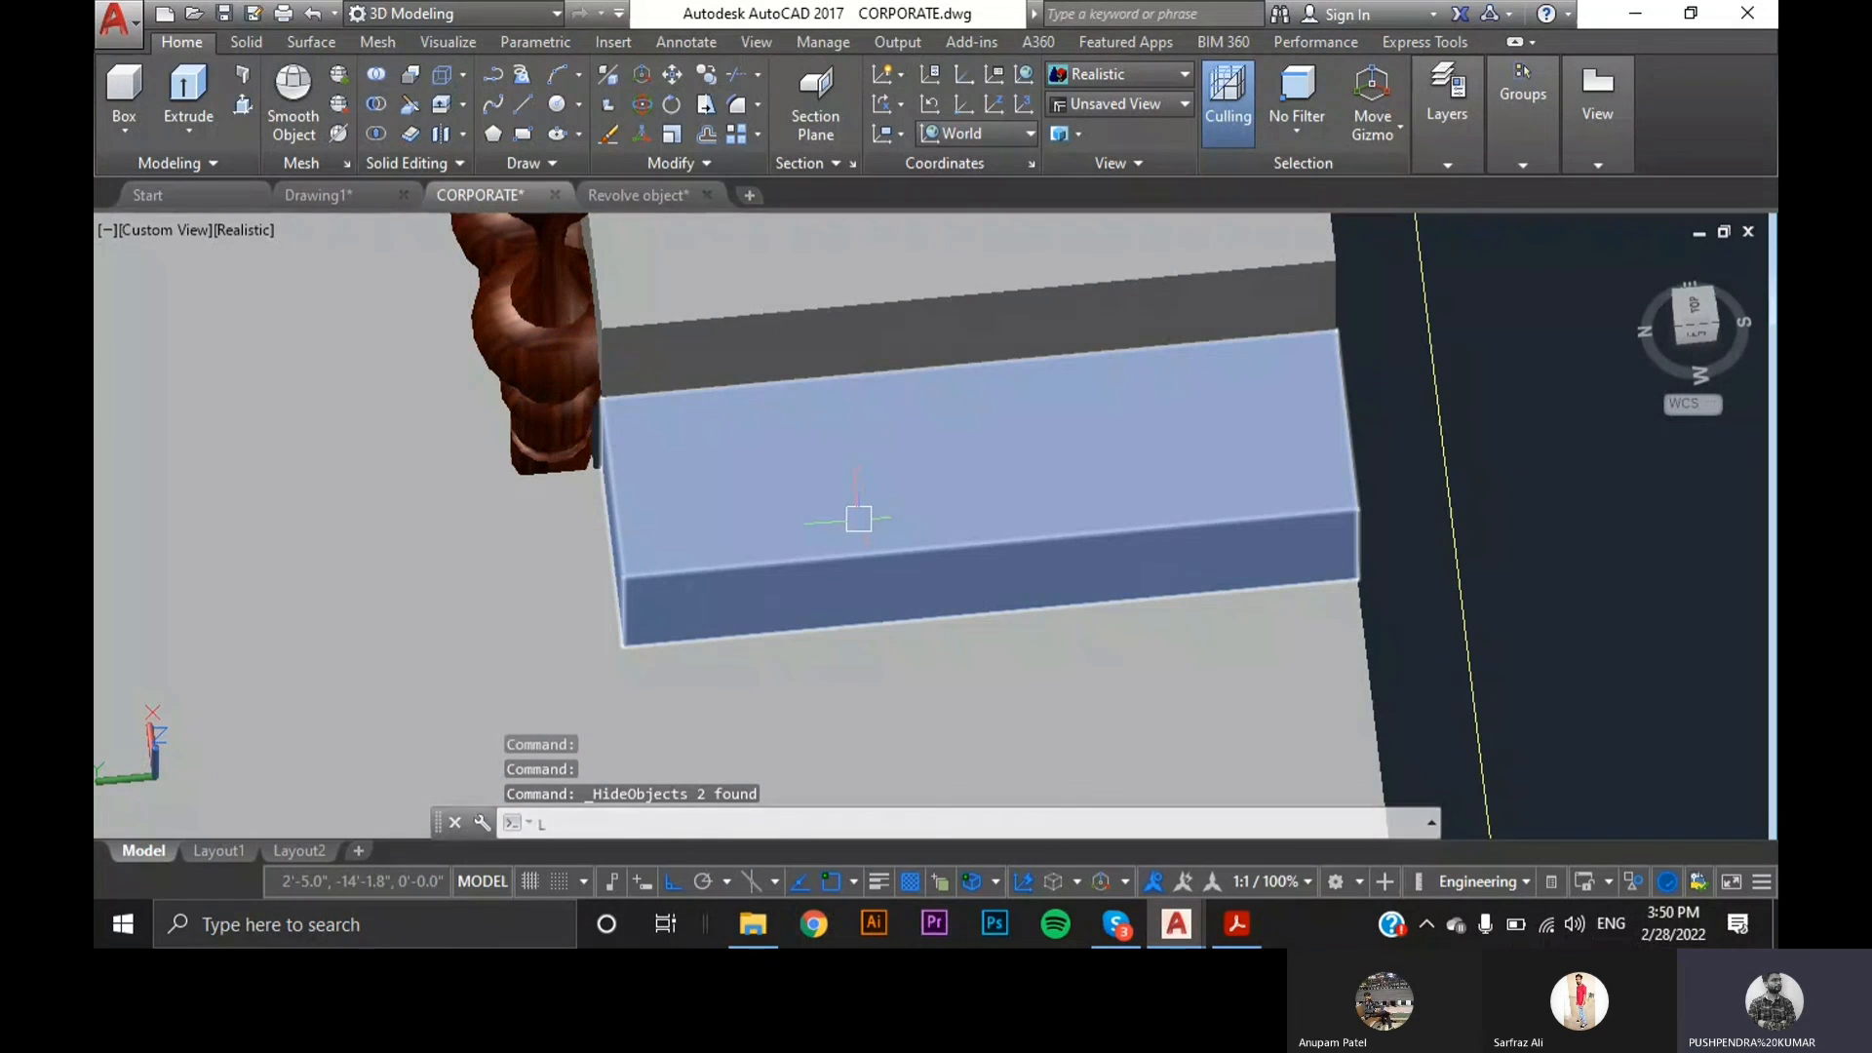
pyautogui.press('Return')
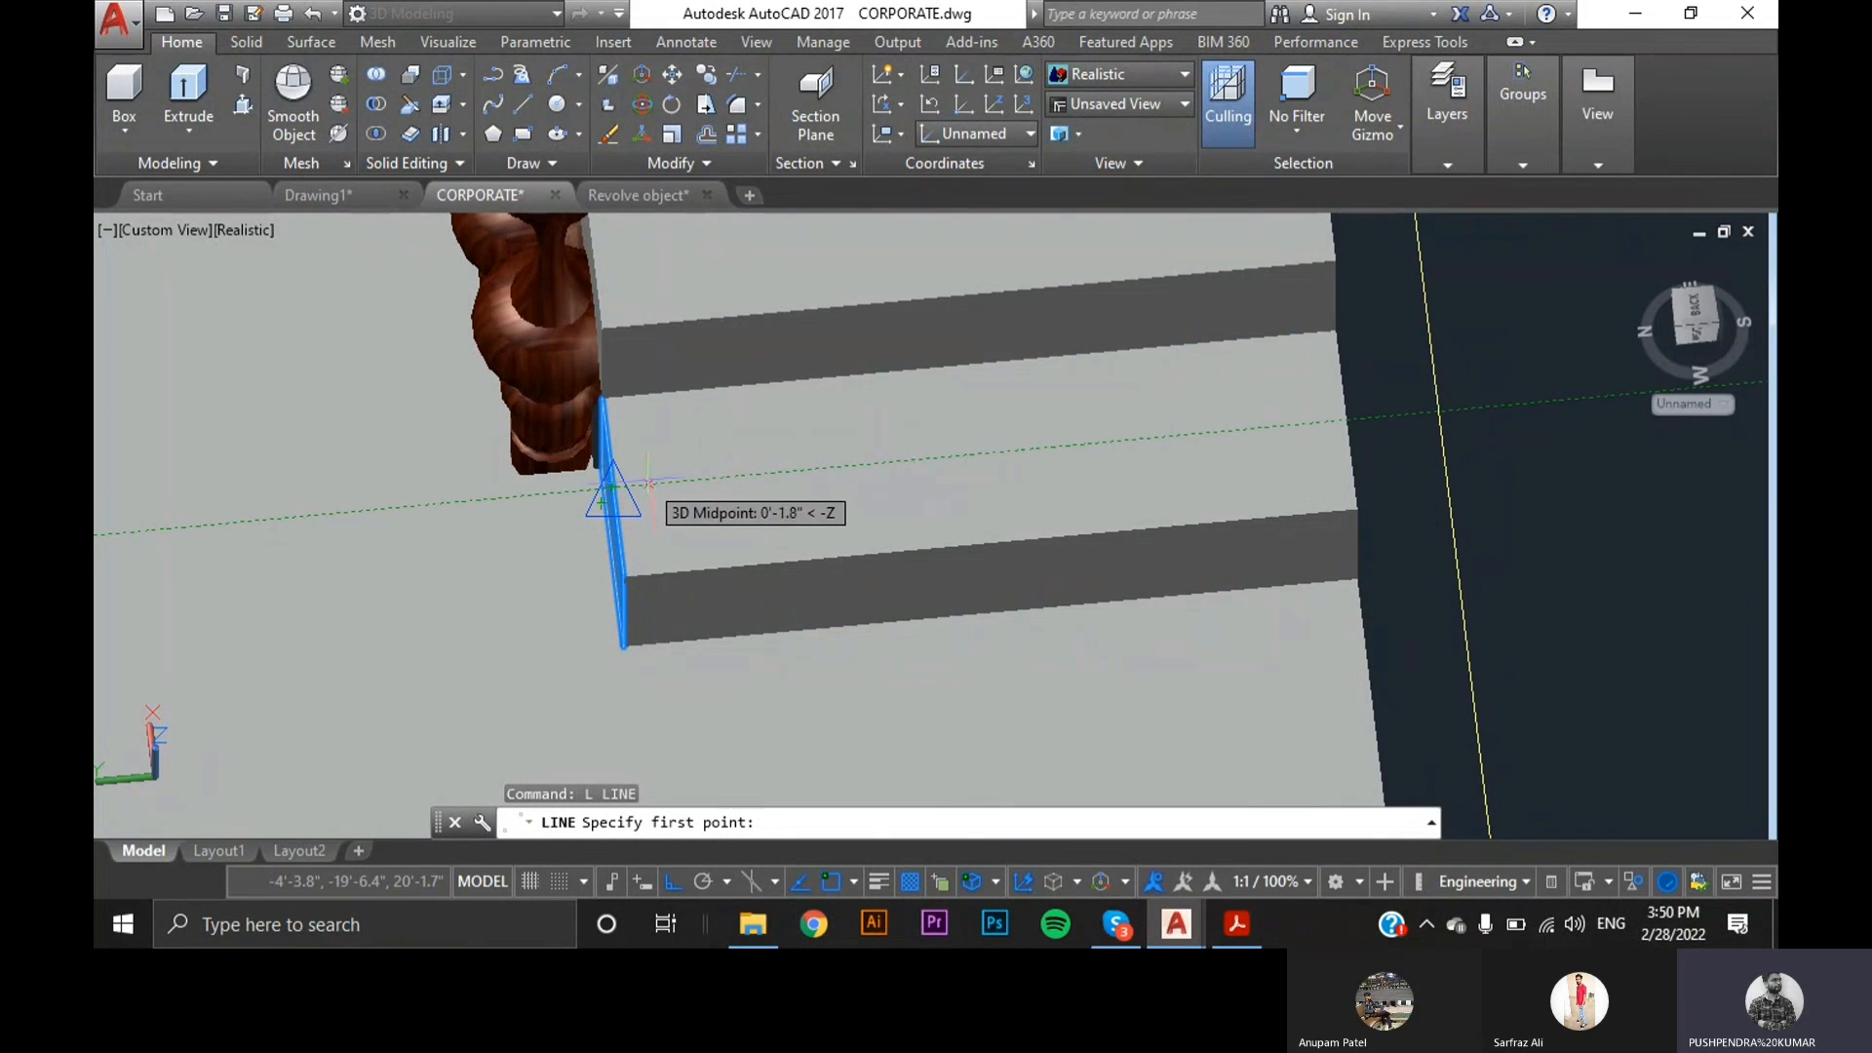
pyautogui.click(603, 503)
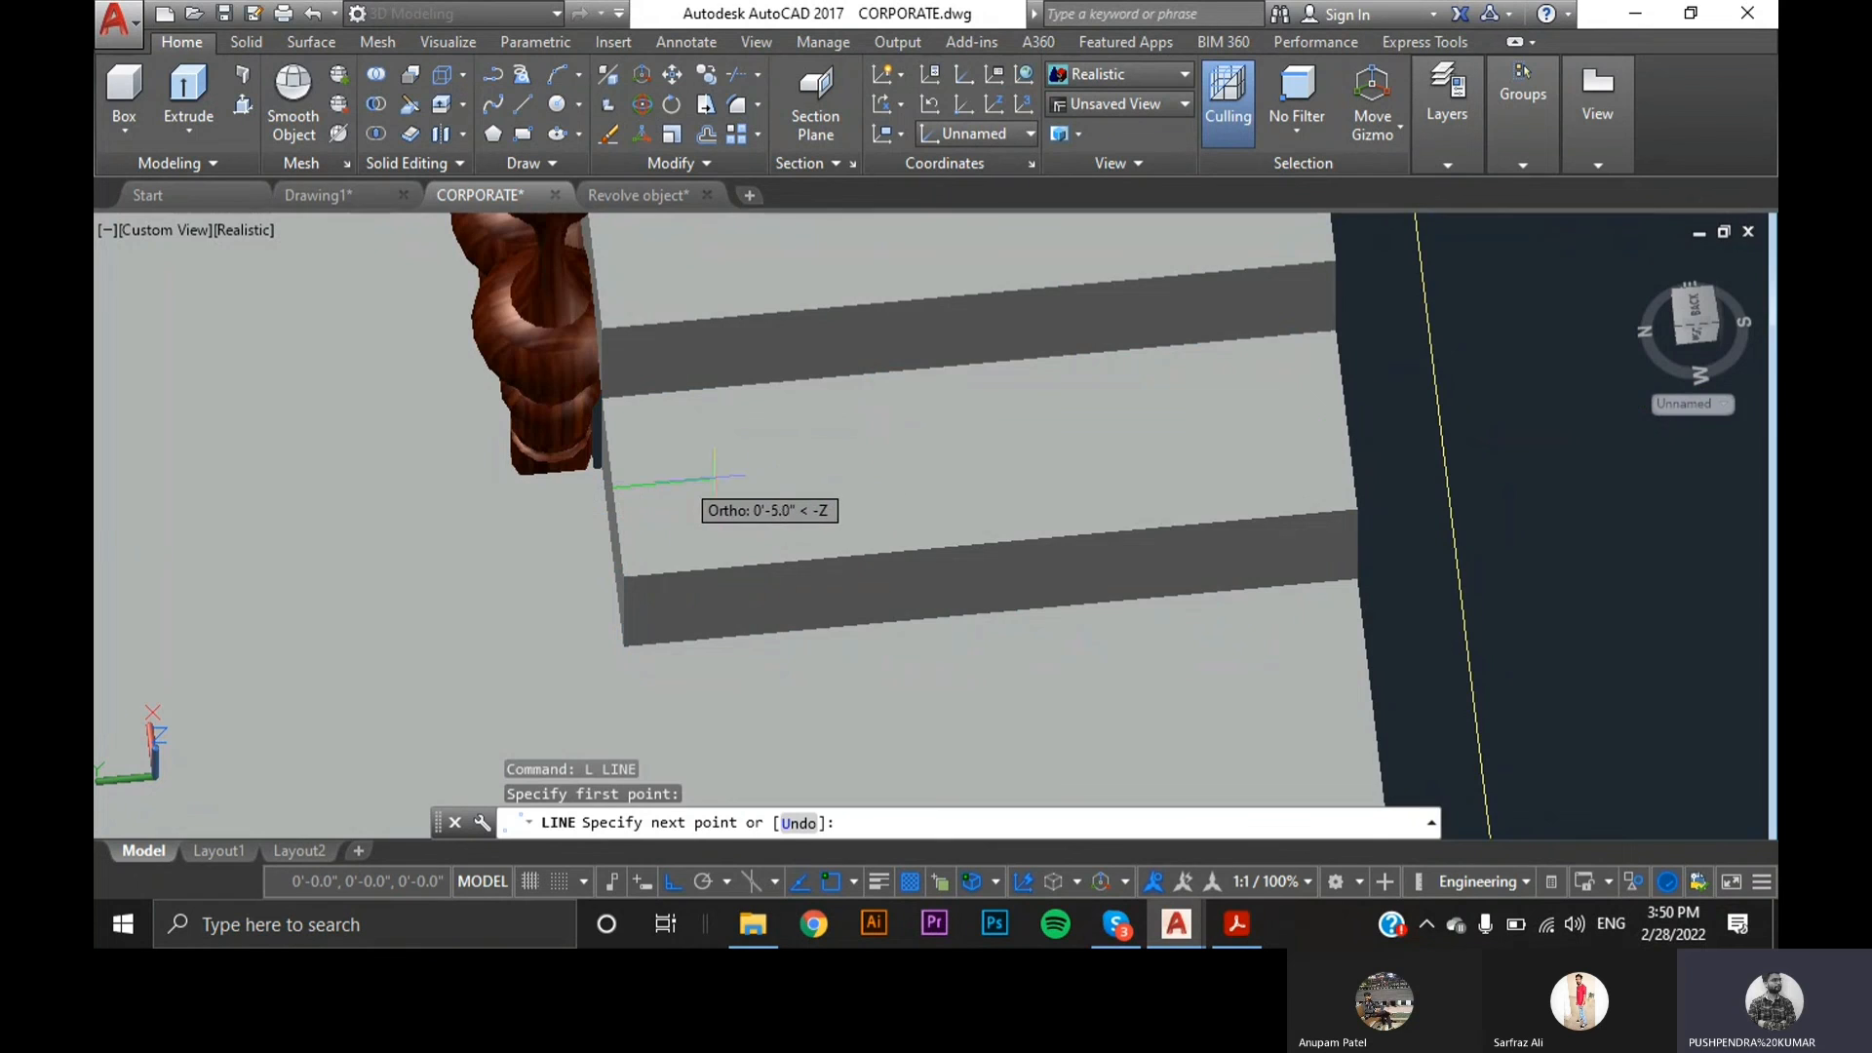
pyautogui.scroll(4, 715, 477)
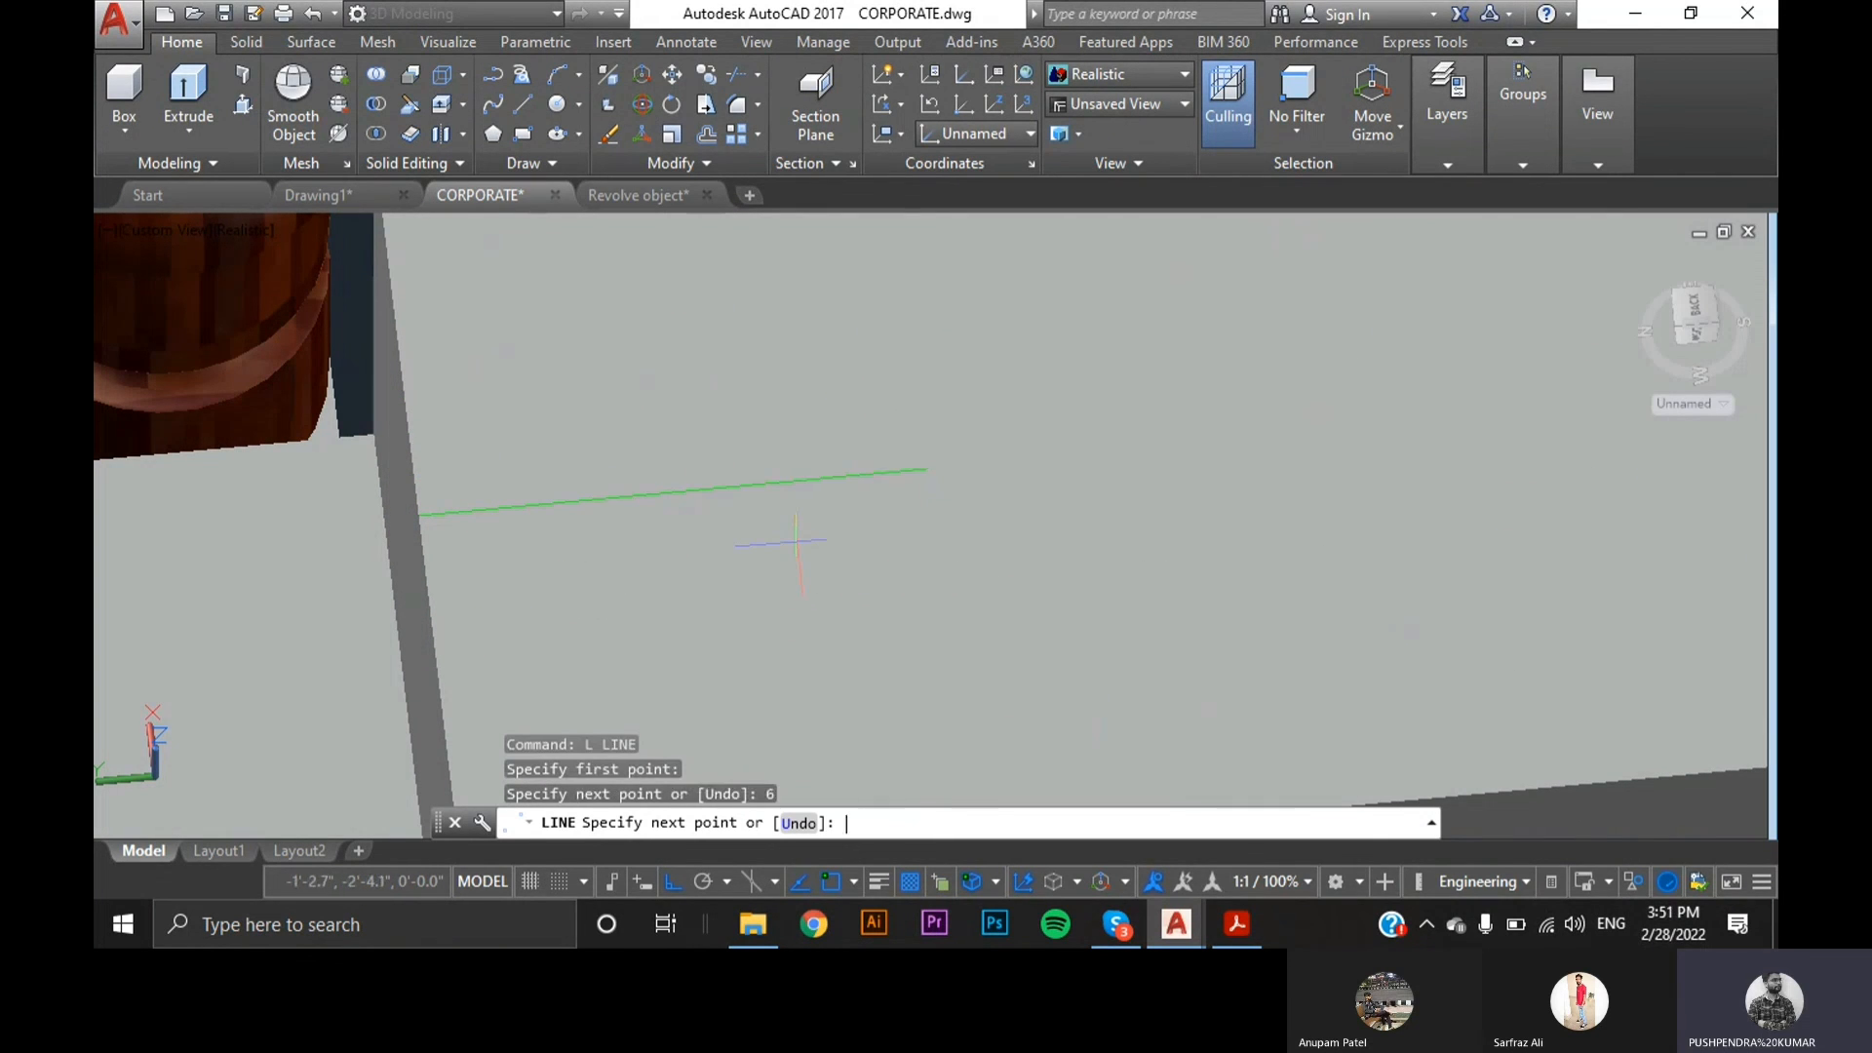
pyautogui.scroll(-5, 797, 542)
pyautogui.press('Return')
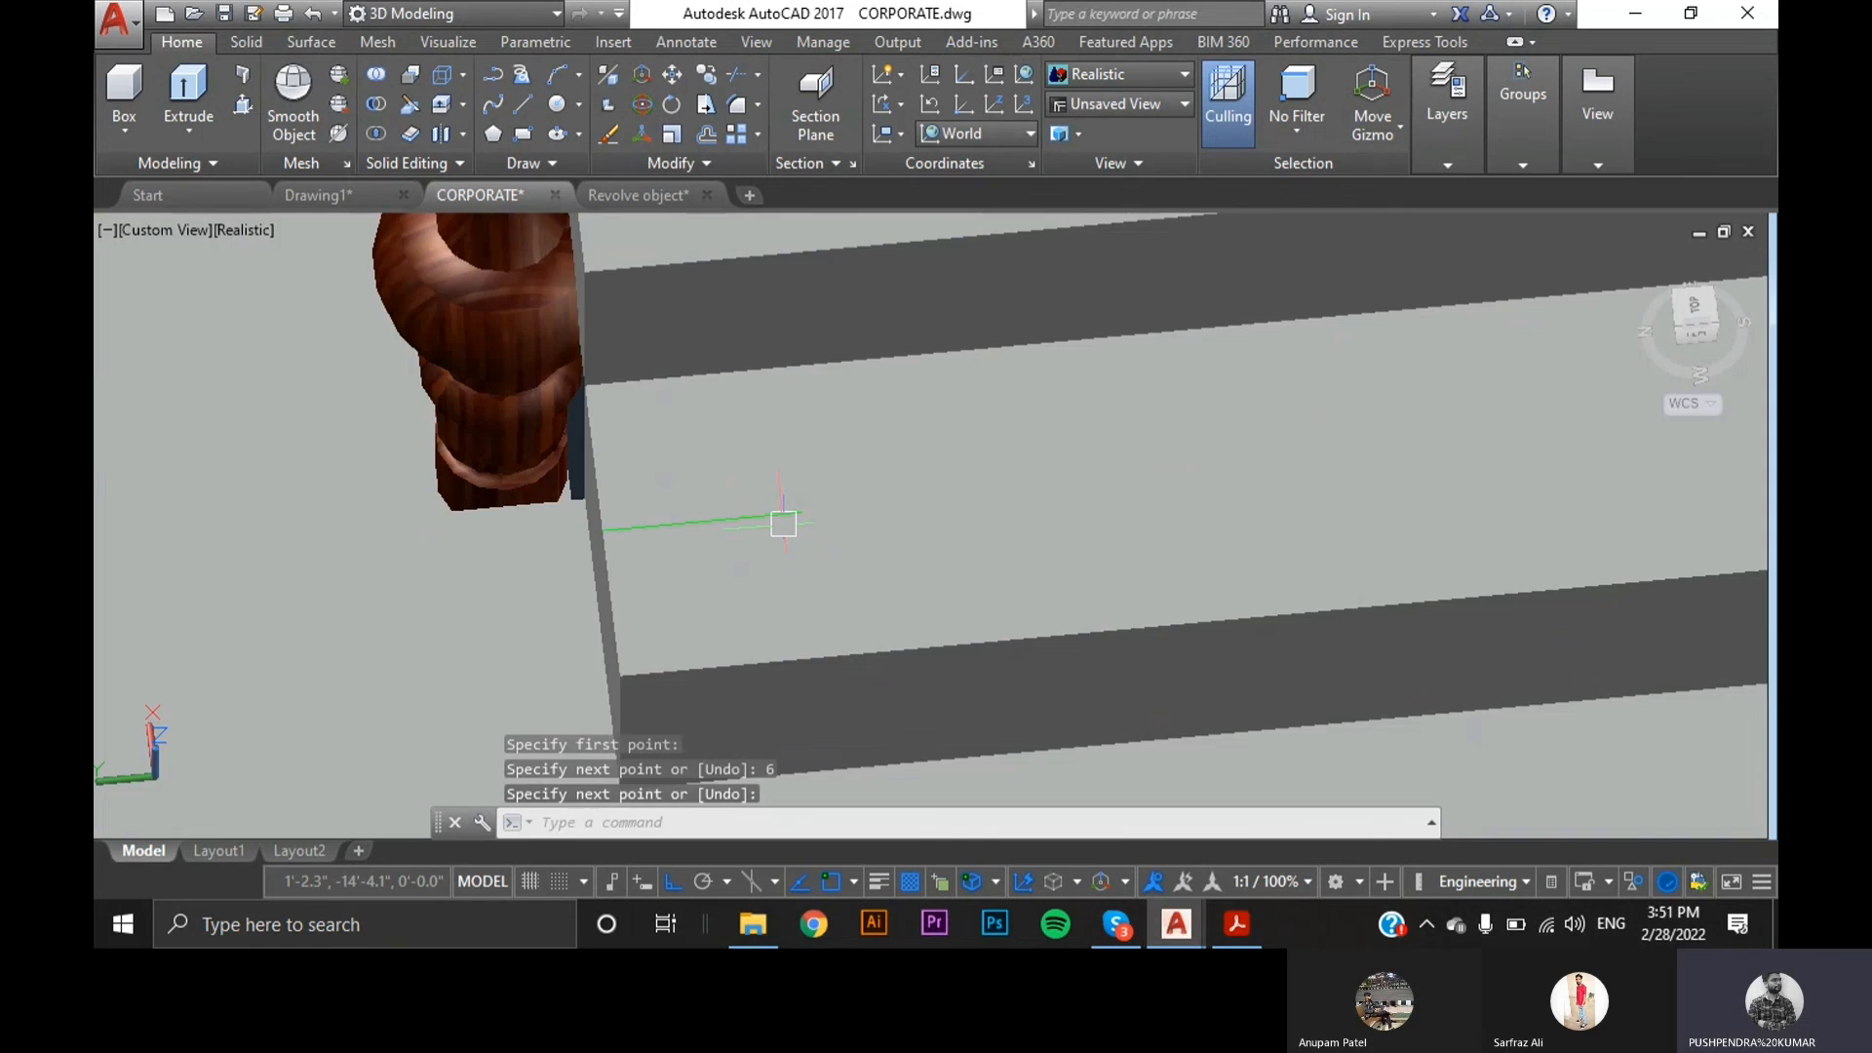
# - Try to erase the 6-inch line on the second flight's lowest tread, and undo the erasure
pyautogui.scroll(2, 783, 524)
pyautogui.click(743, 508)
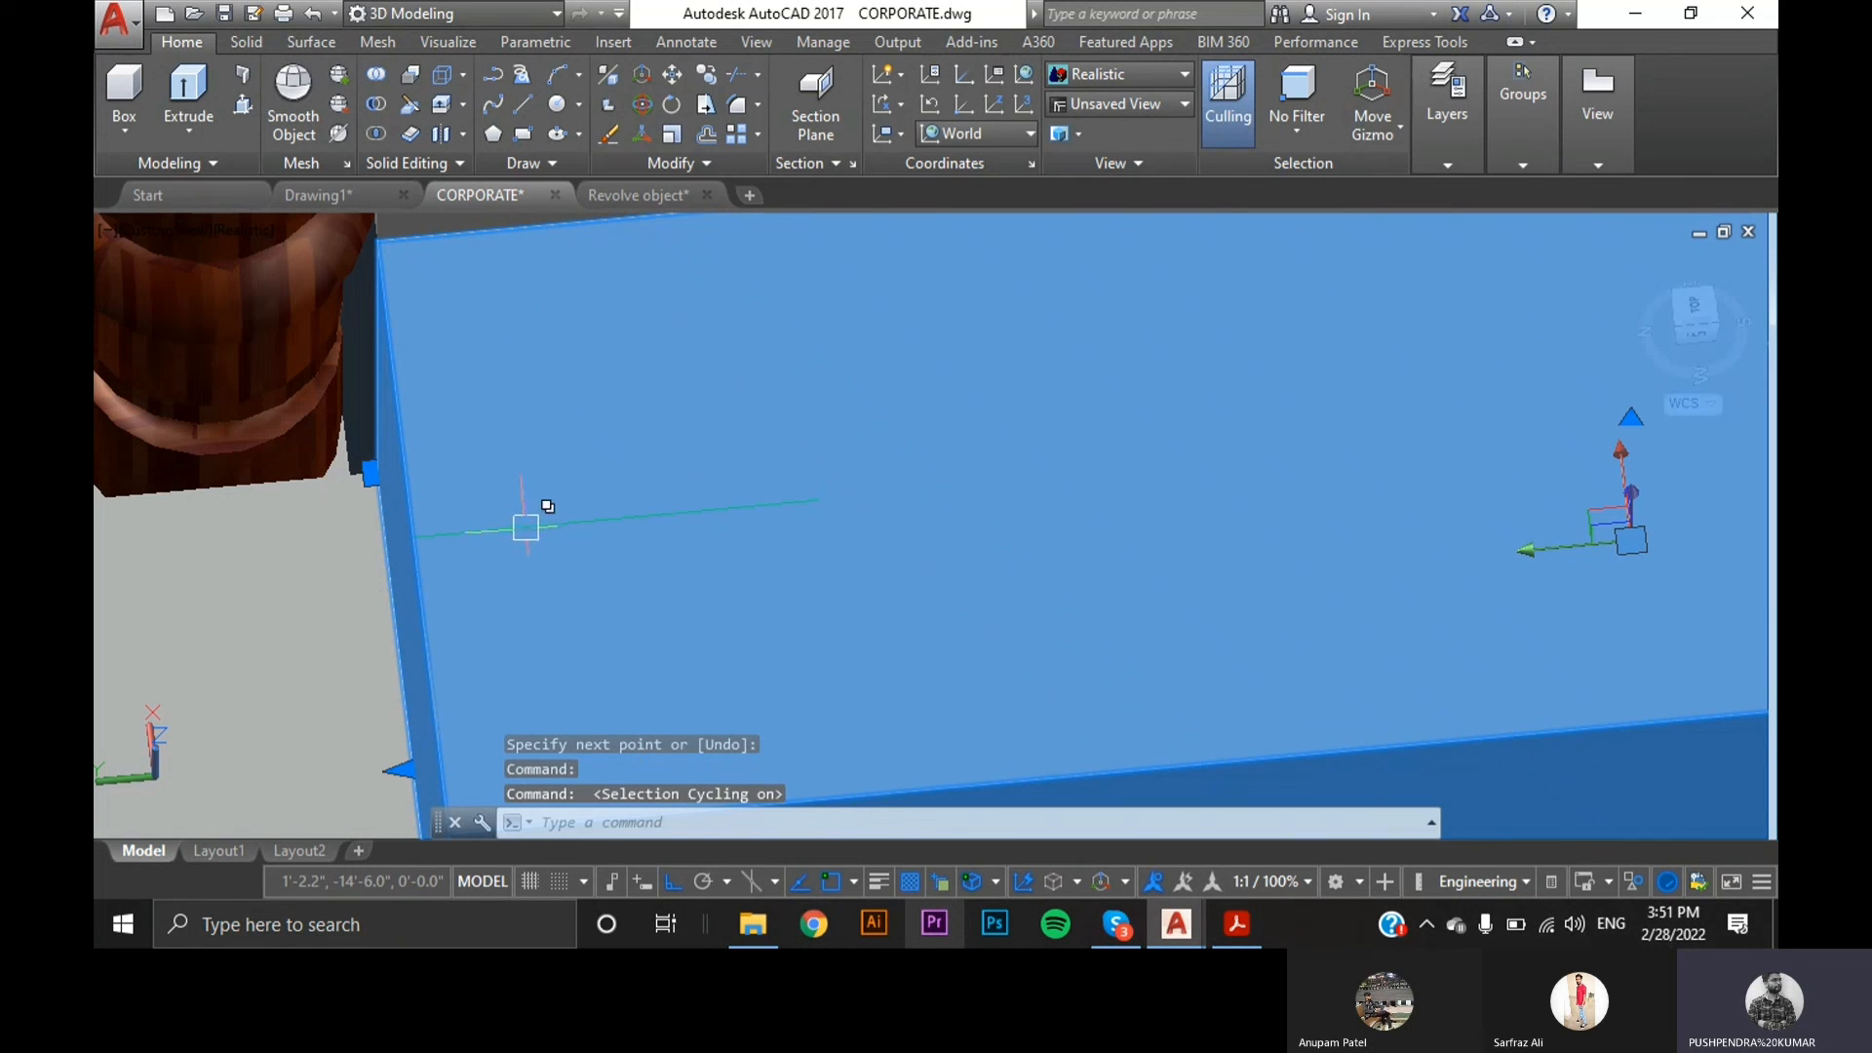
pyautogui.click(522, 518)
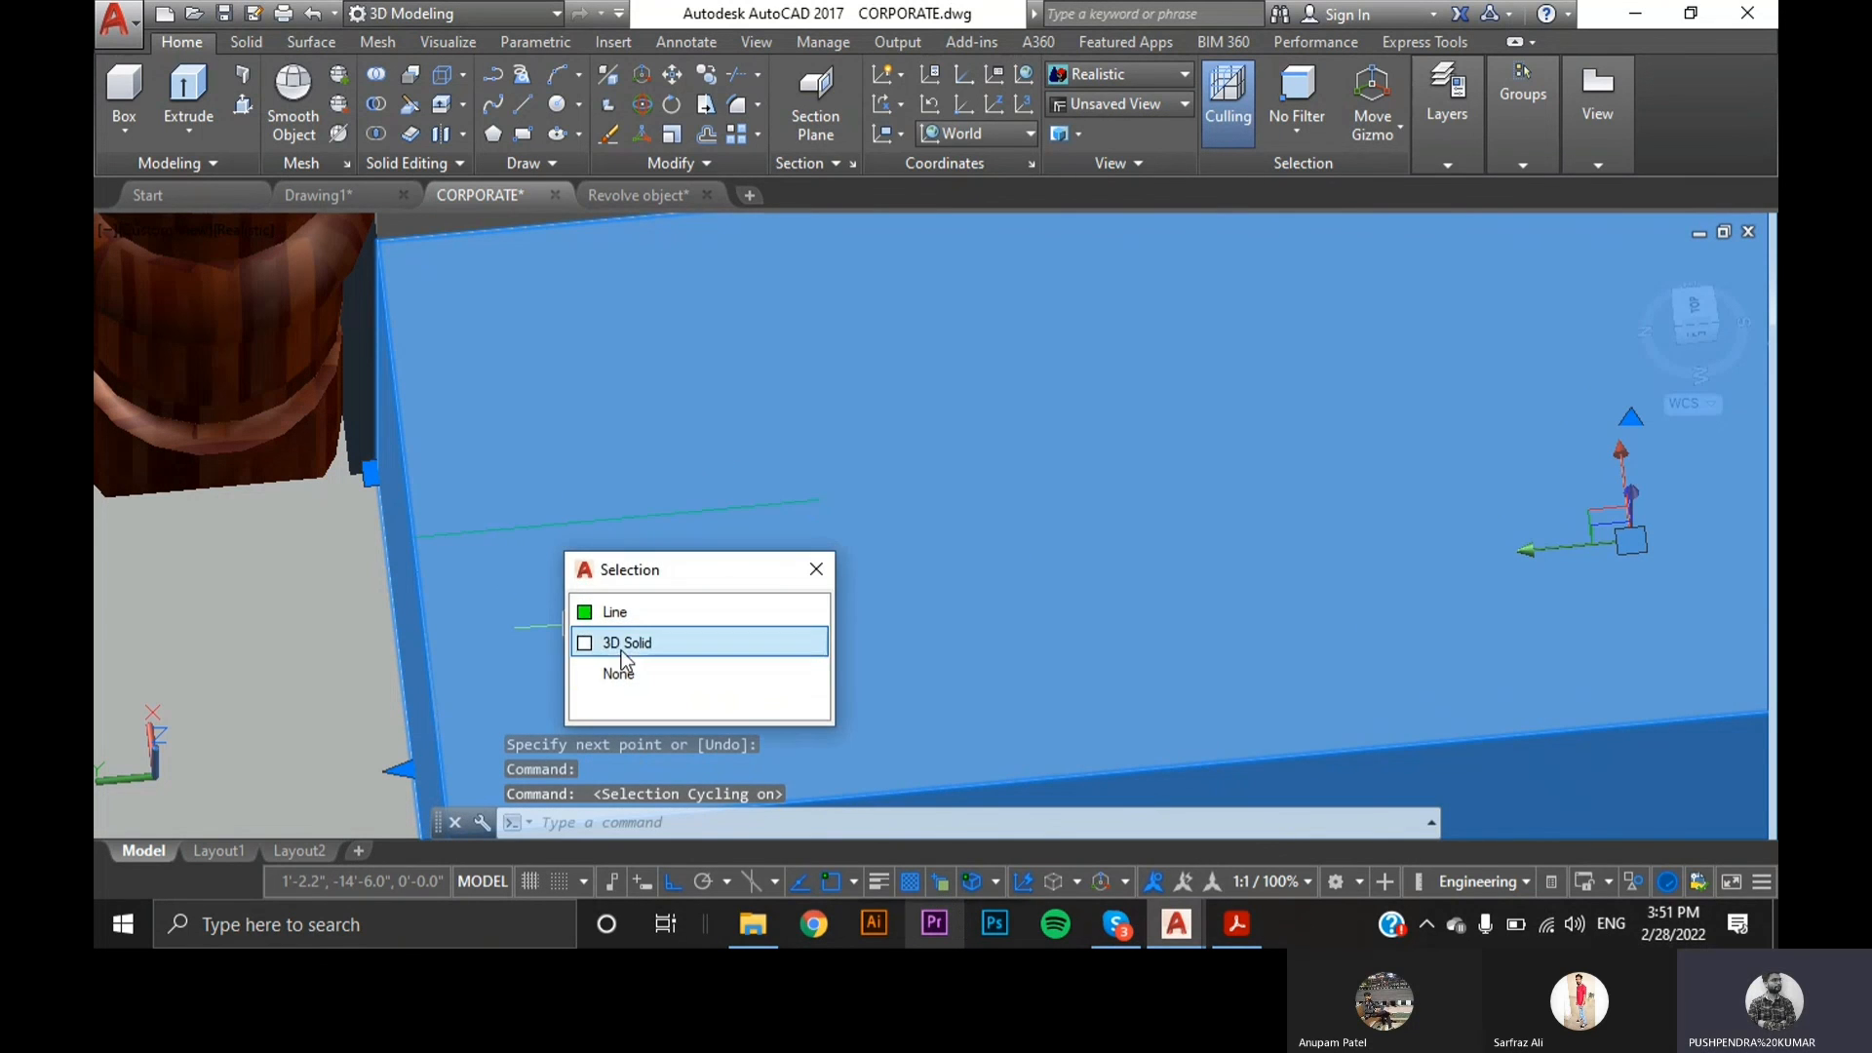
pyautogui.click(614, 614)
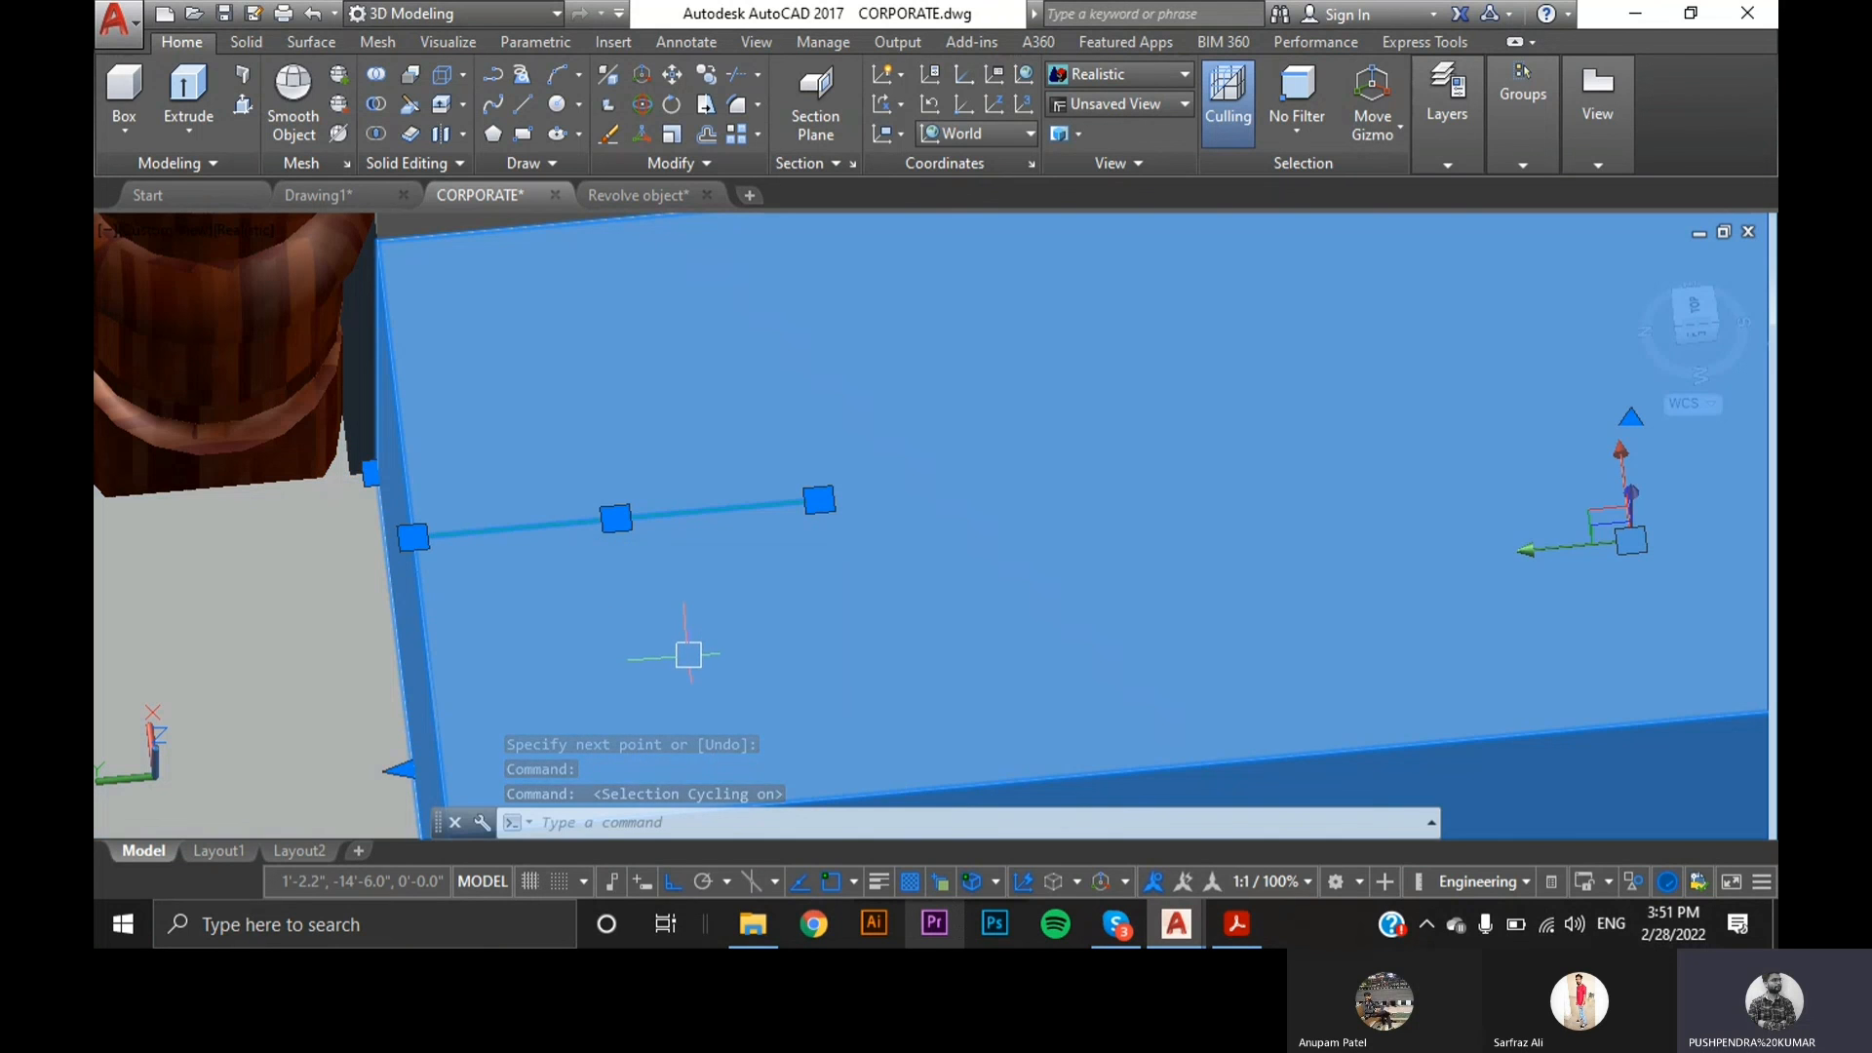
pyautogui.press('Delete')
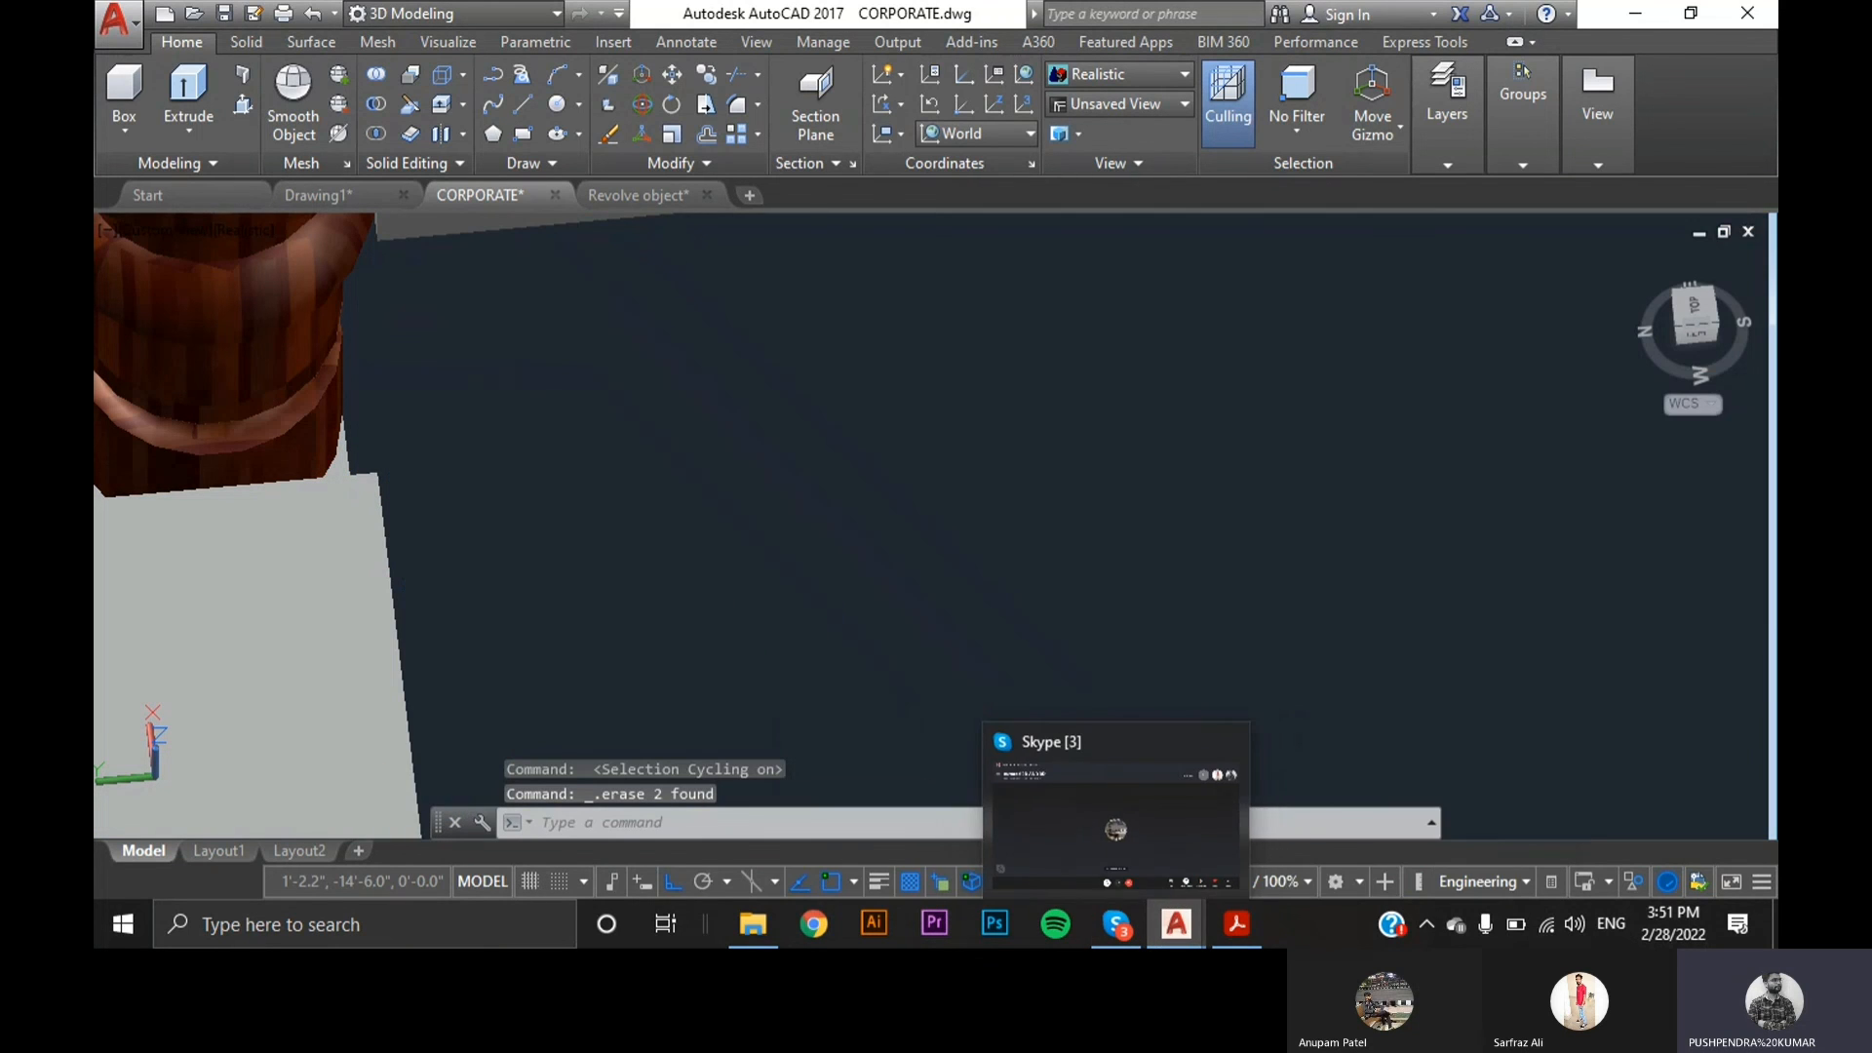
pyautogui.hotkey('ctrl', 'z')
pyautogui.keyDown('shift'); pyautogui.moveTo(836, 636); pyautogui.dragTo(966, 669, button='middle'); pyautogui.keyUp('shift')
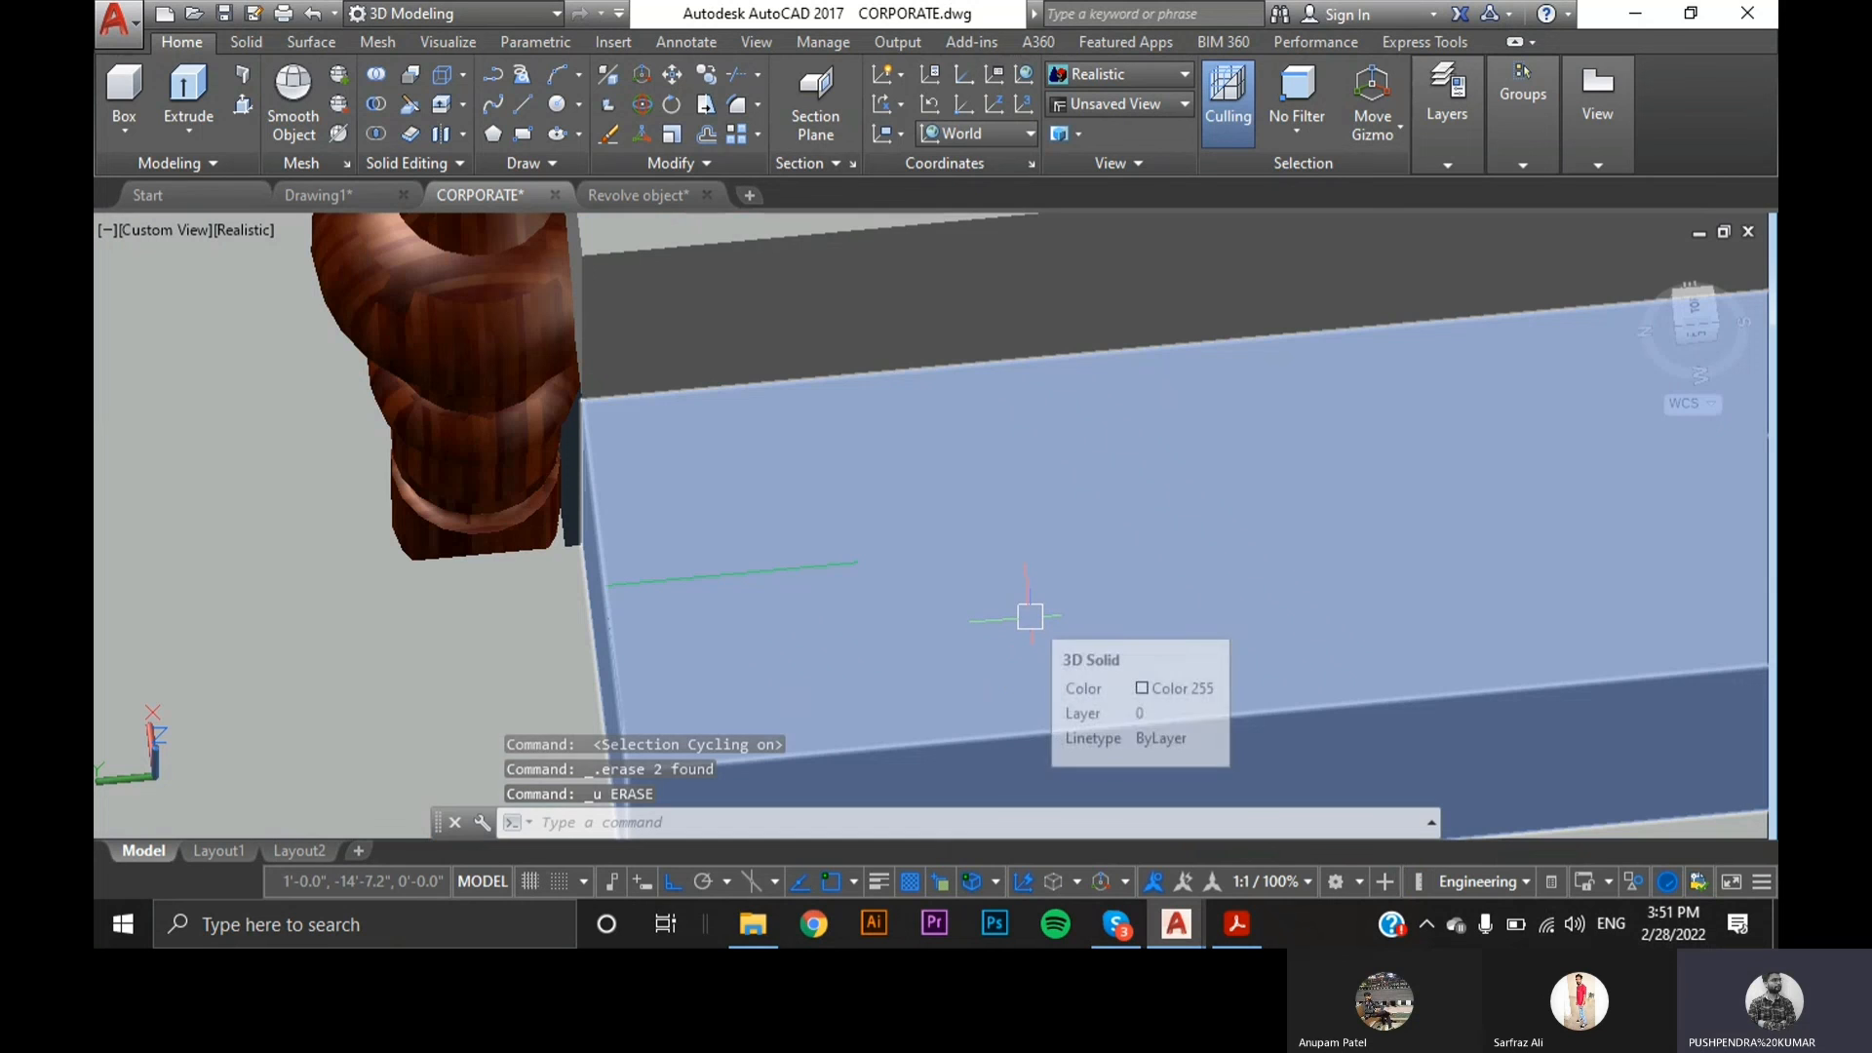
# - Erase only the 6-inch line on the second flight's lowest tread, keeping the step box
pyautogui.scroll(-2, 936, 590)
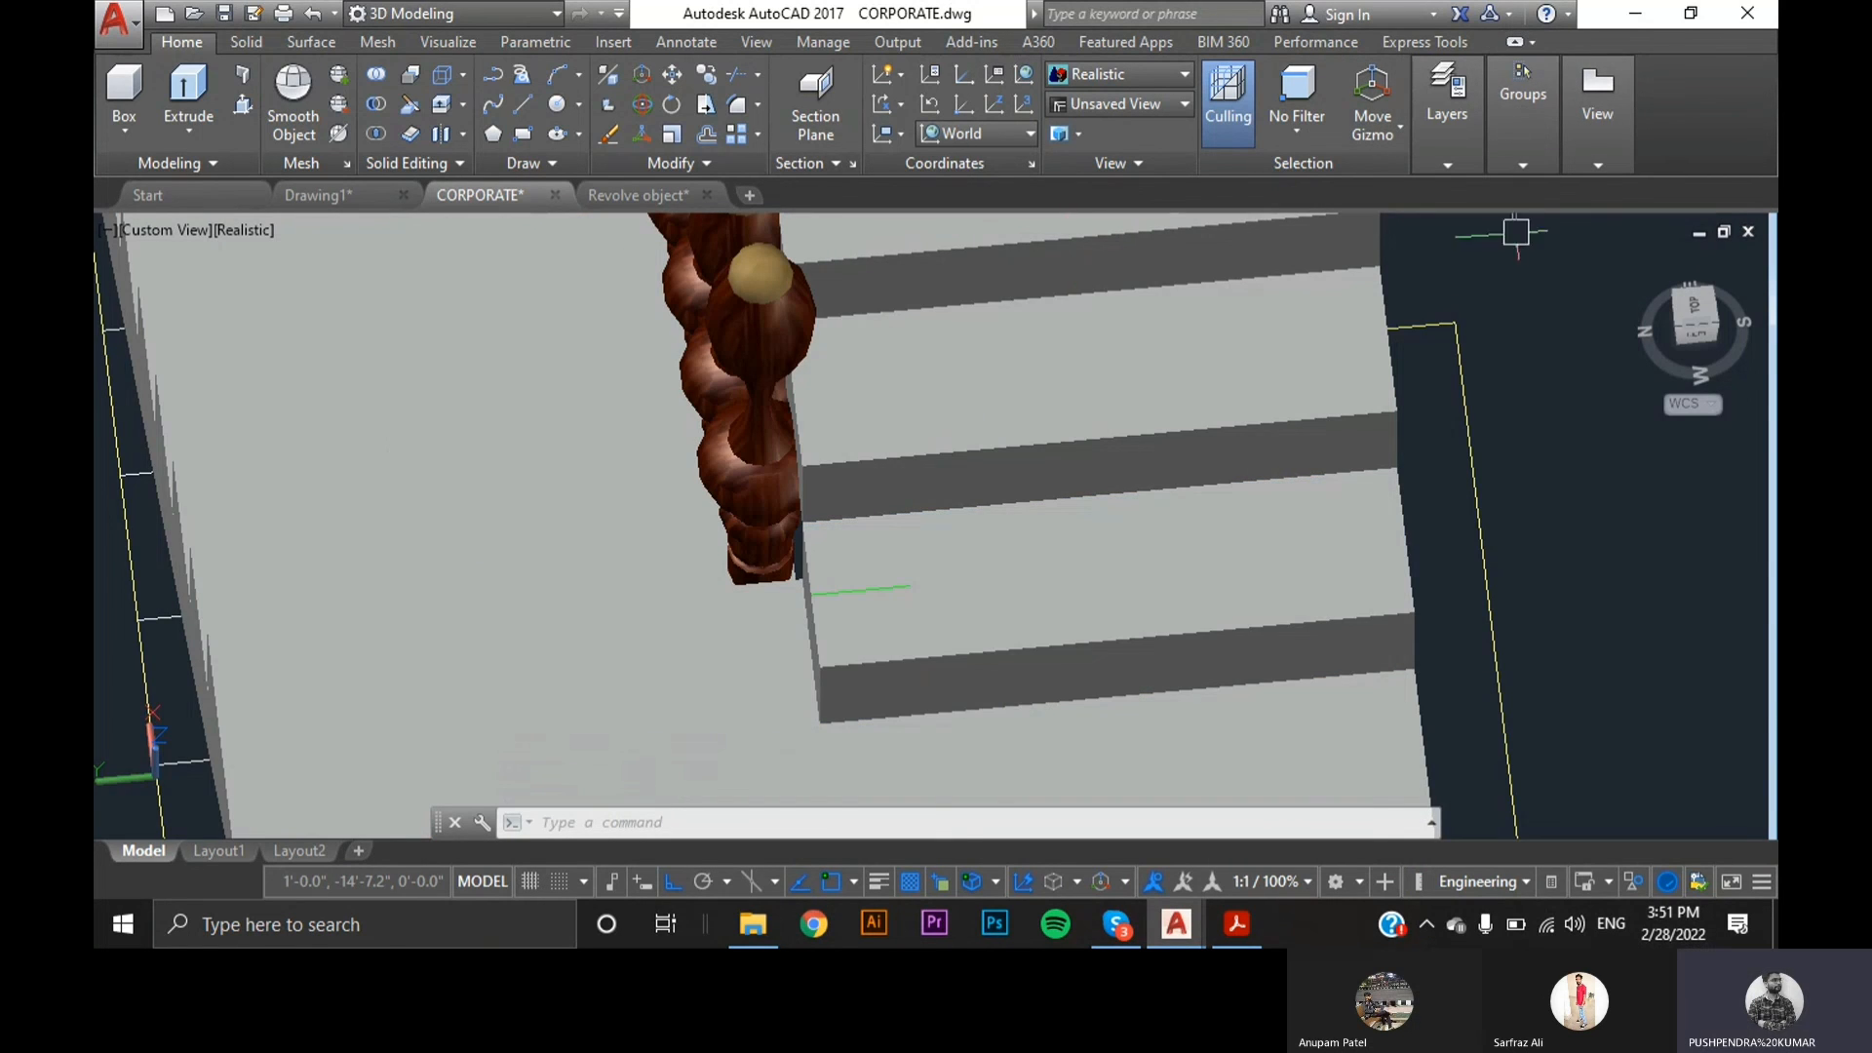
pyautogui.click(1096, 872)
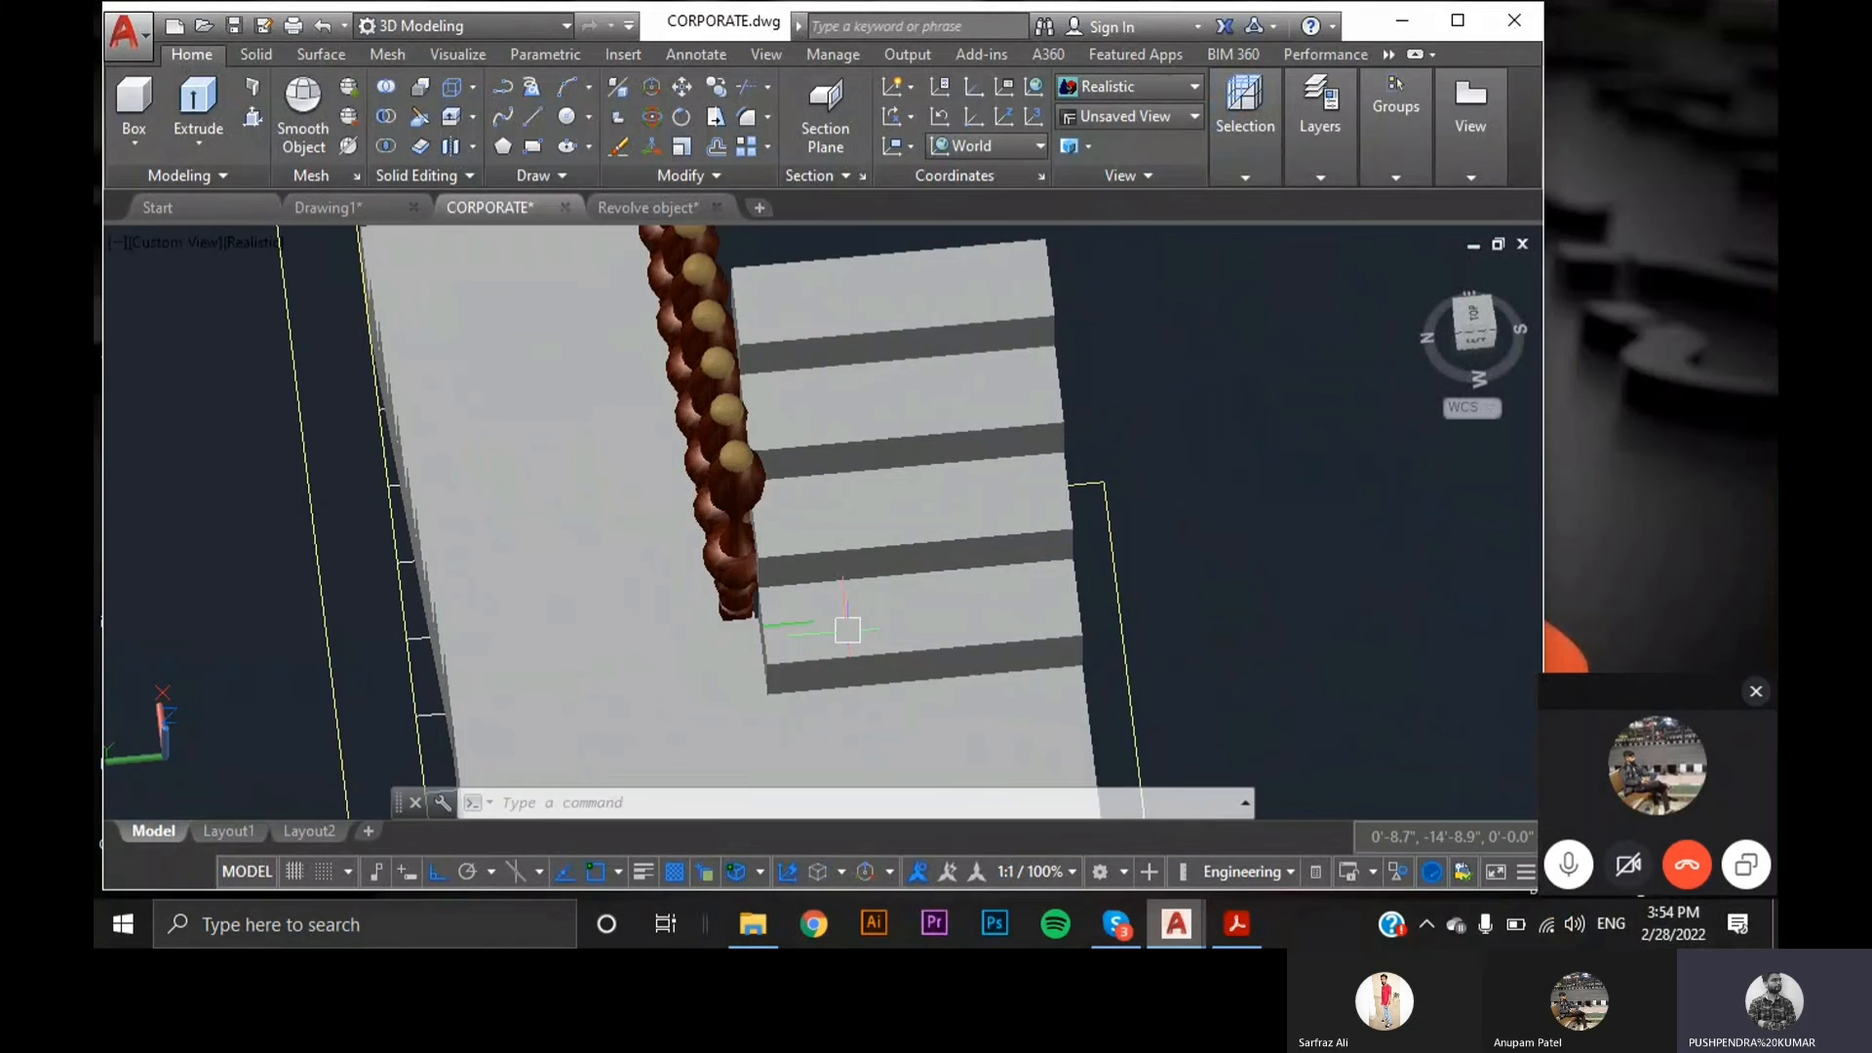
pyautogui.scroll(3, 836, 629)
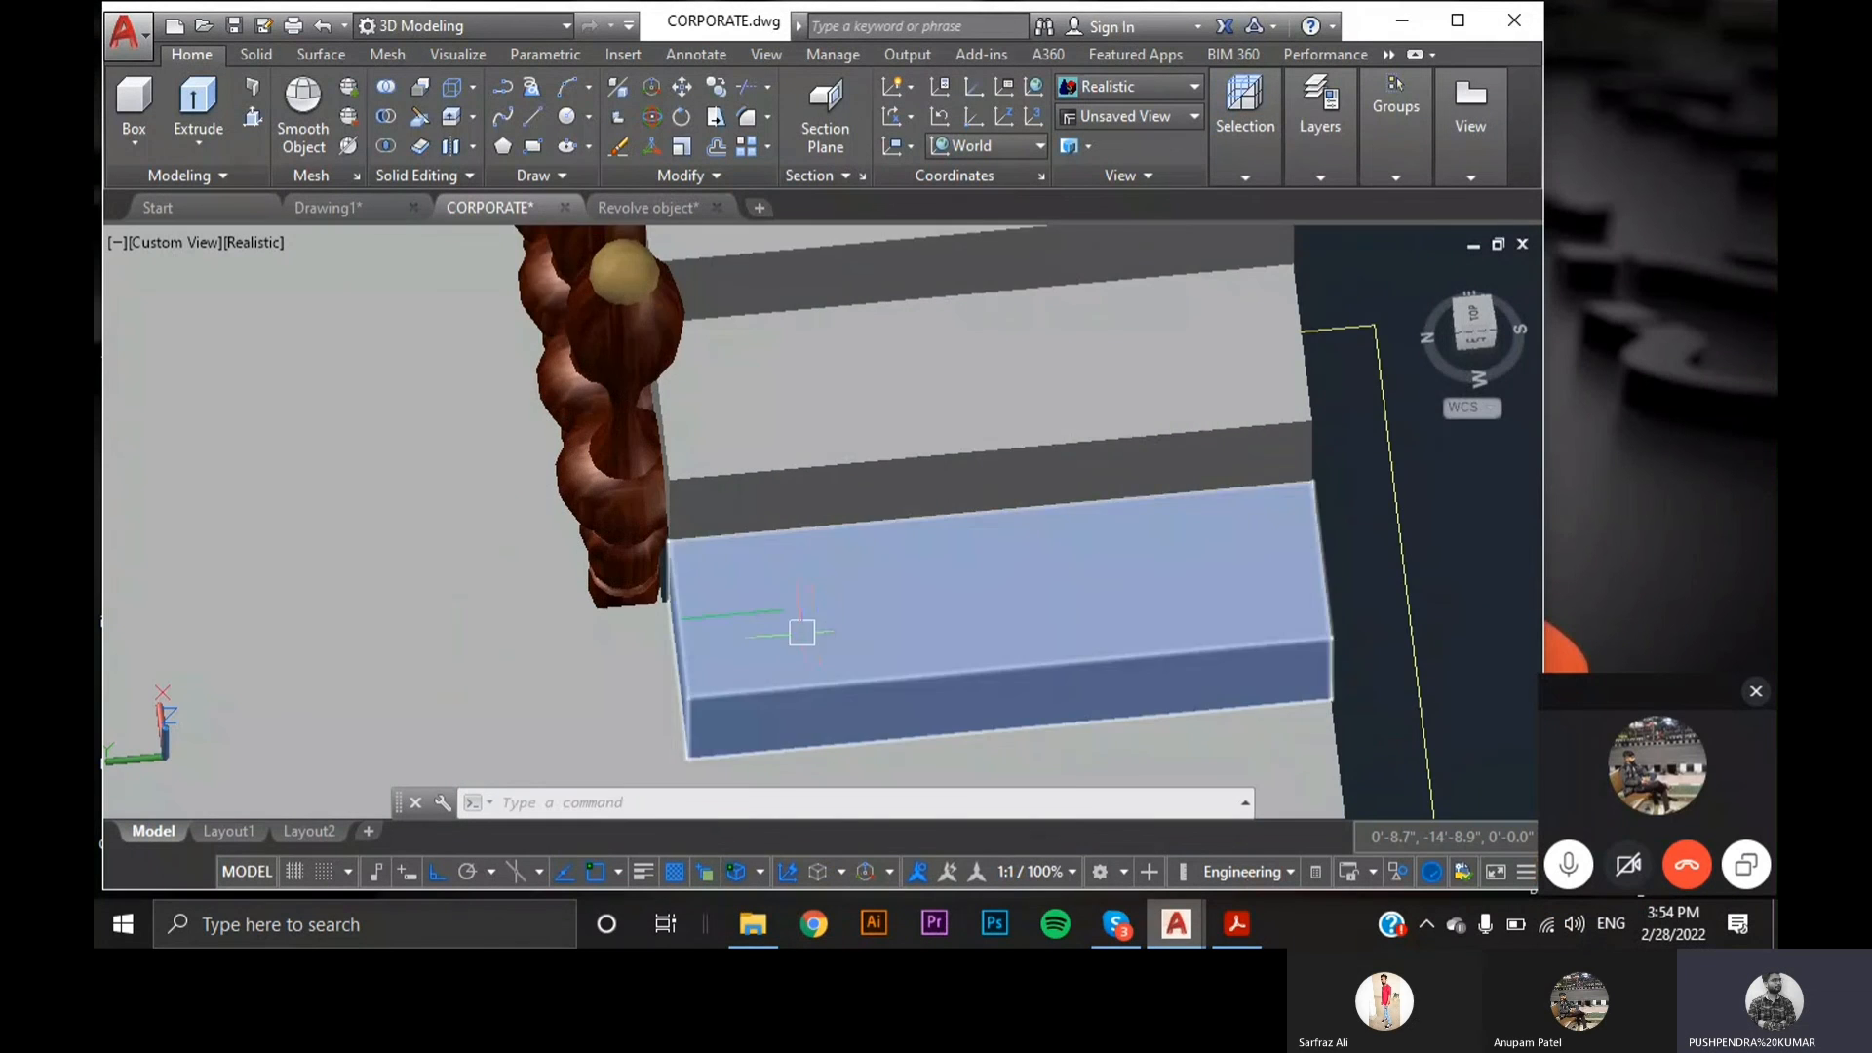
pyautogui.scroll(3, 802, 632)
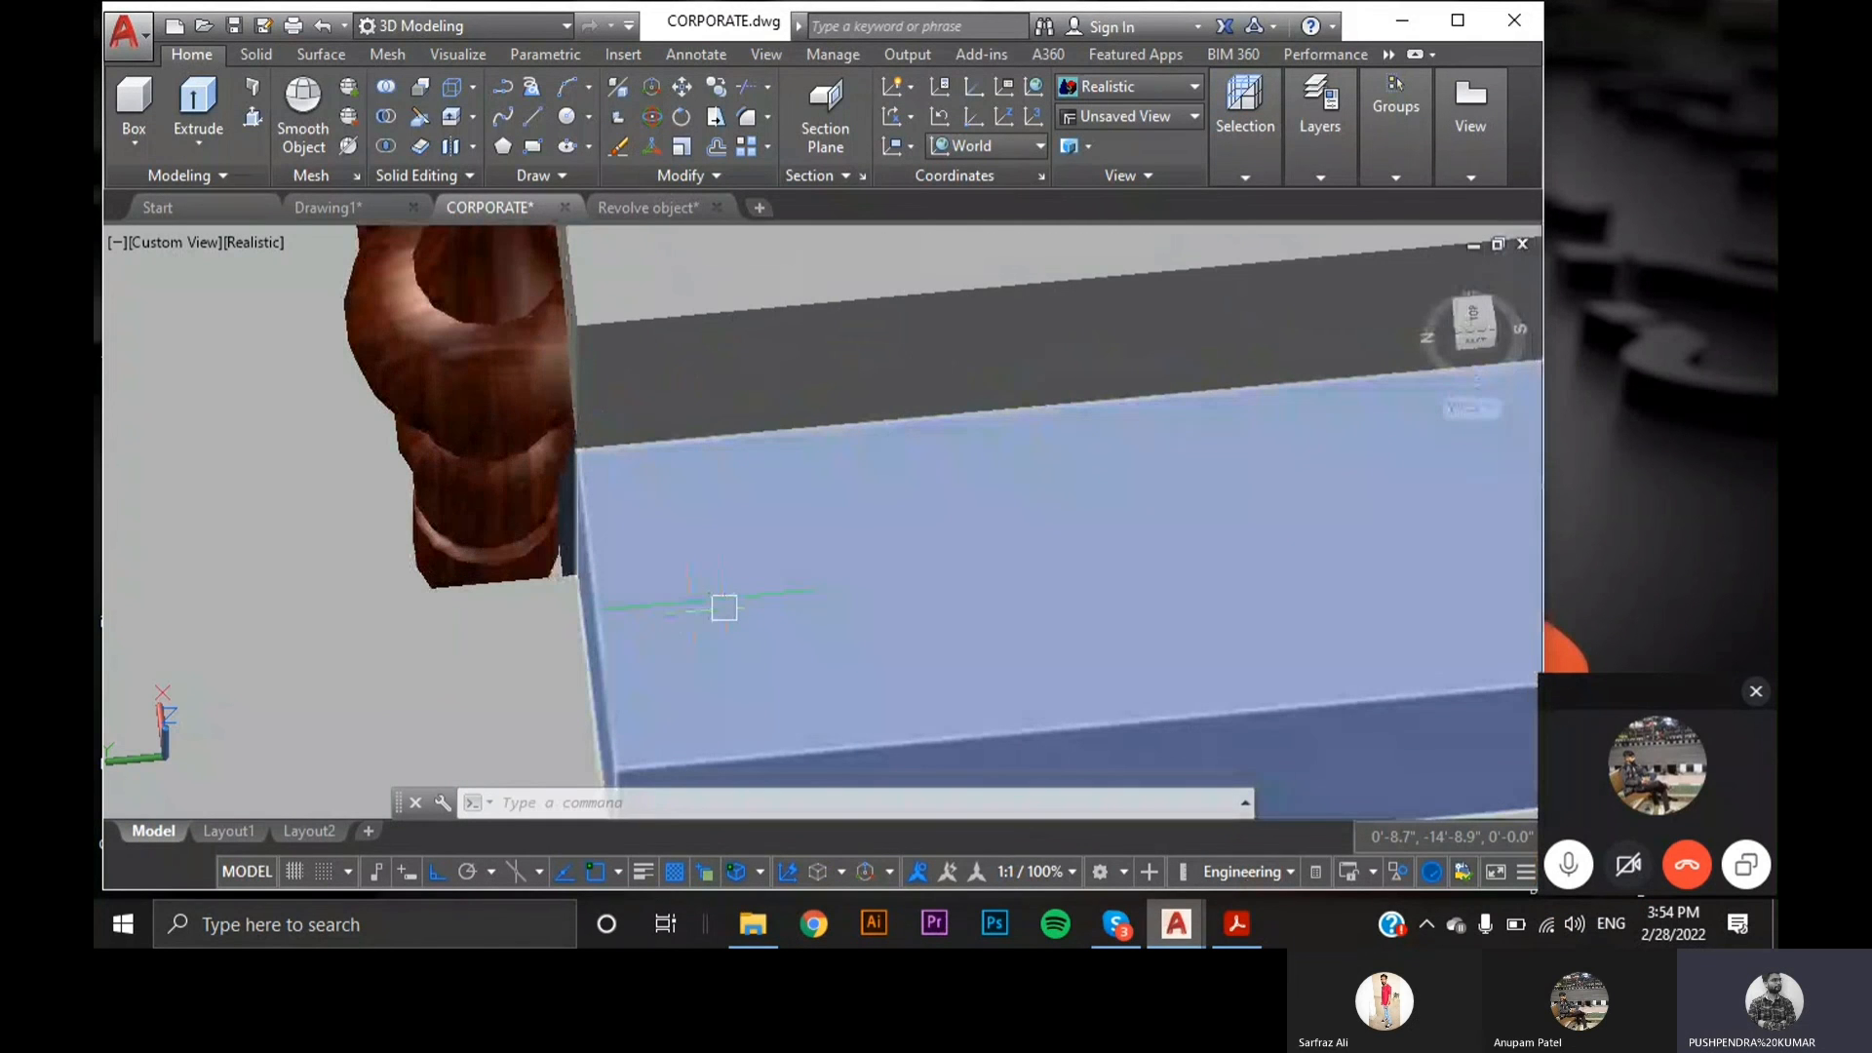
pyautogui.press('Delete')
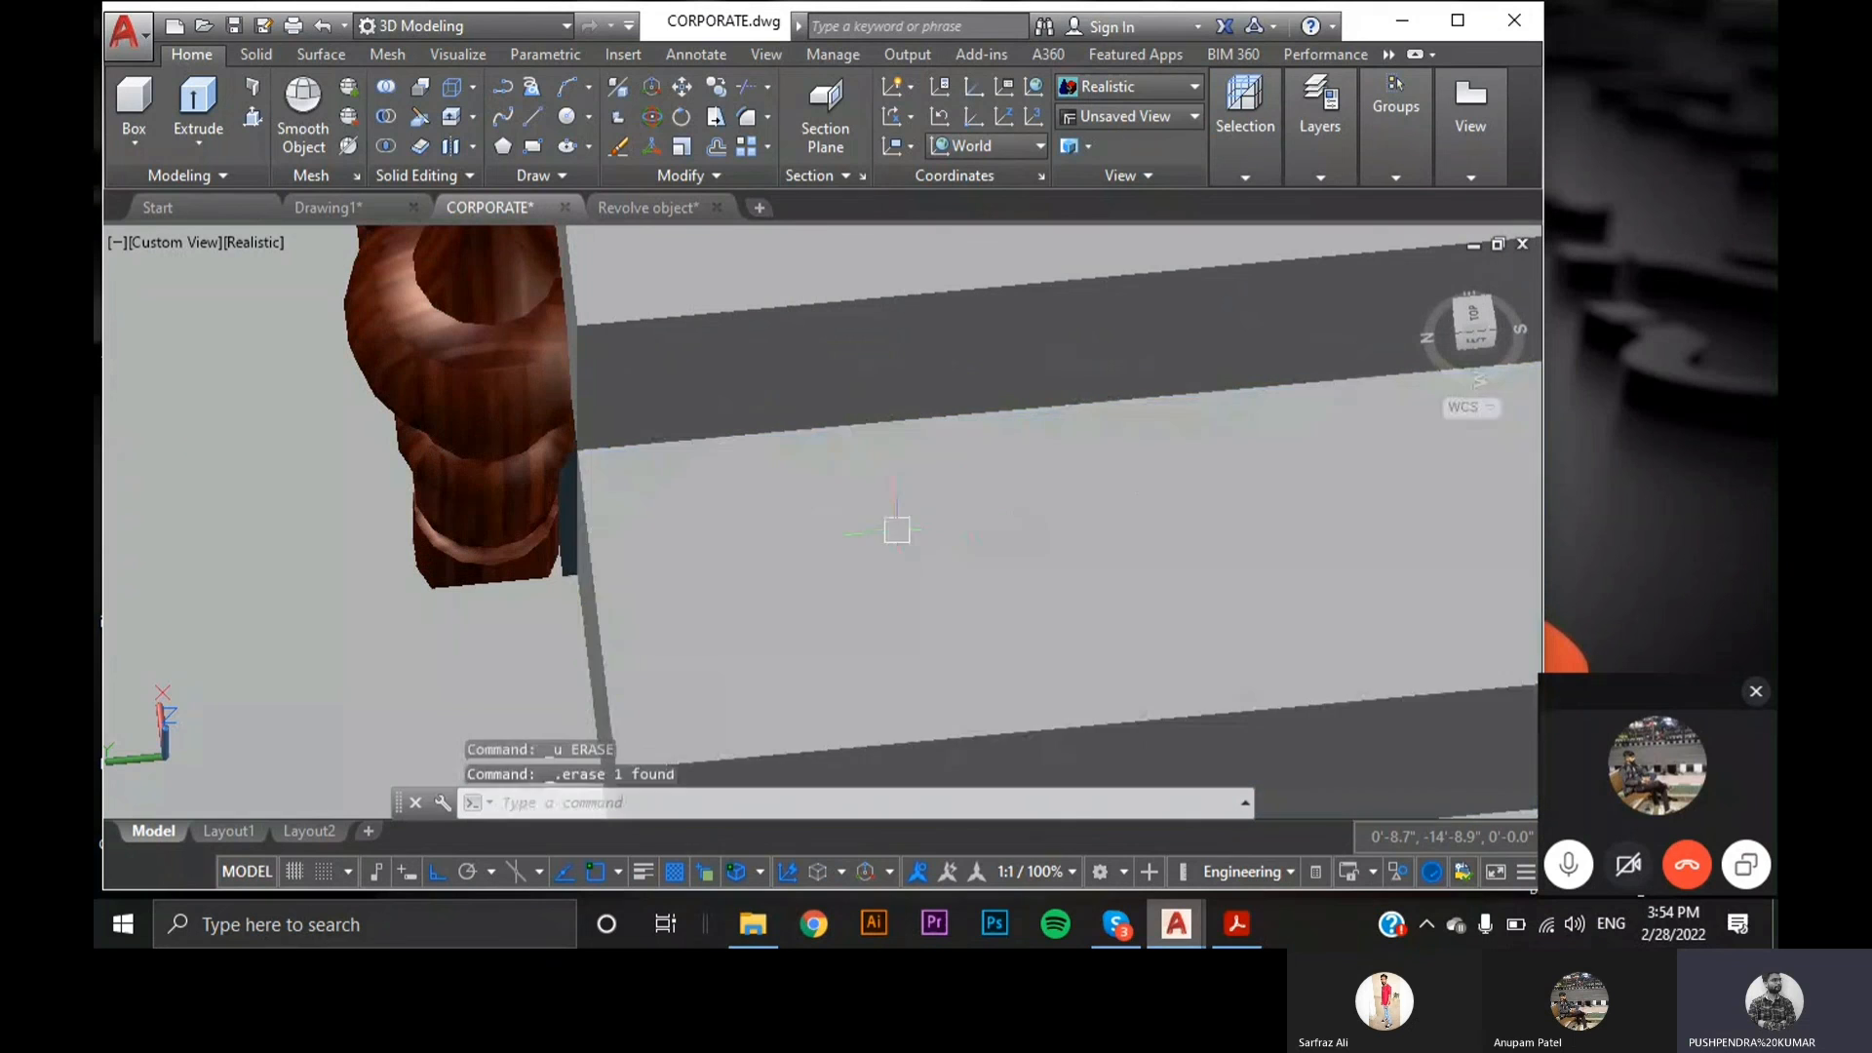
# - Draw a 4-inch line across the second flight's lowest tread, starting at the midpoint of its inner top edge
pyautogui.write('l')
pyautogui.press('Return')
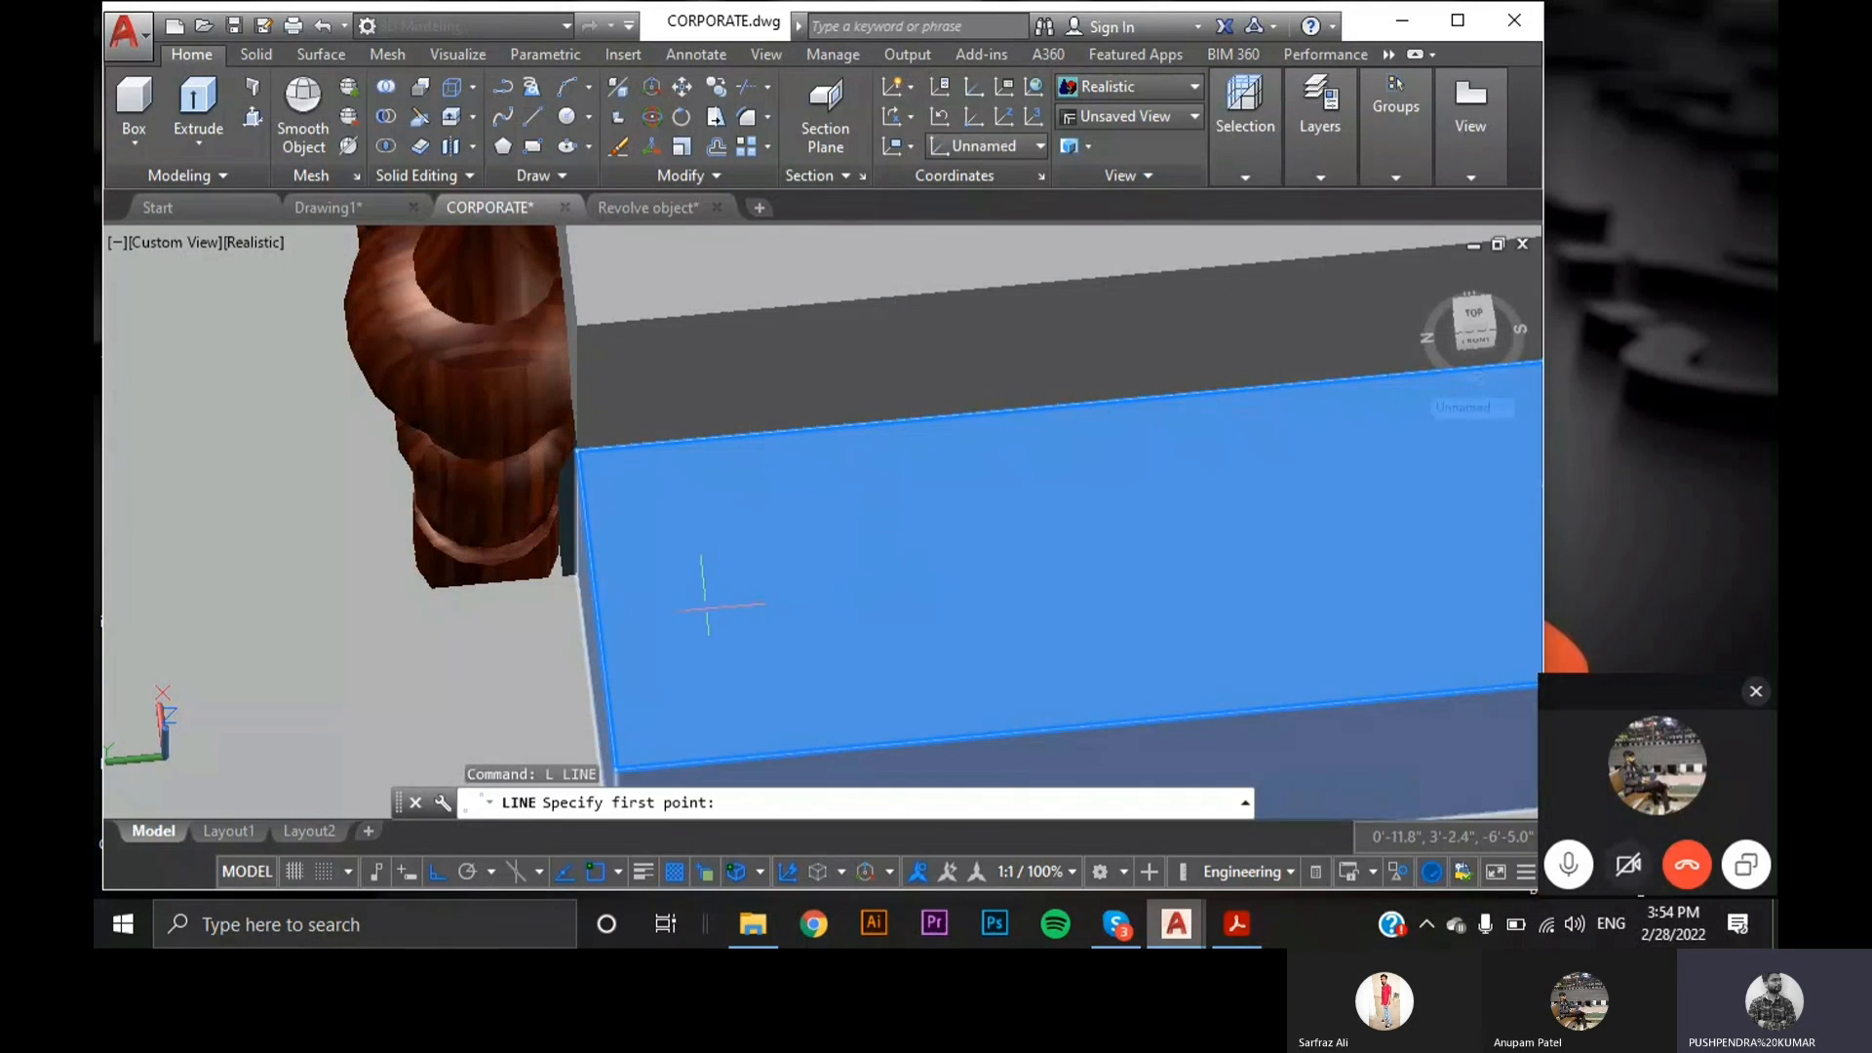
pyautogui.click(596, 607)
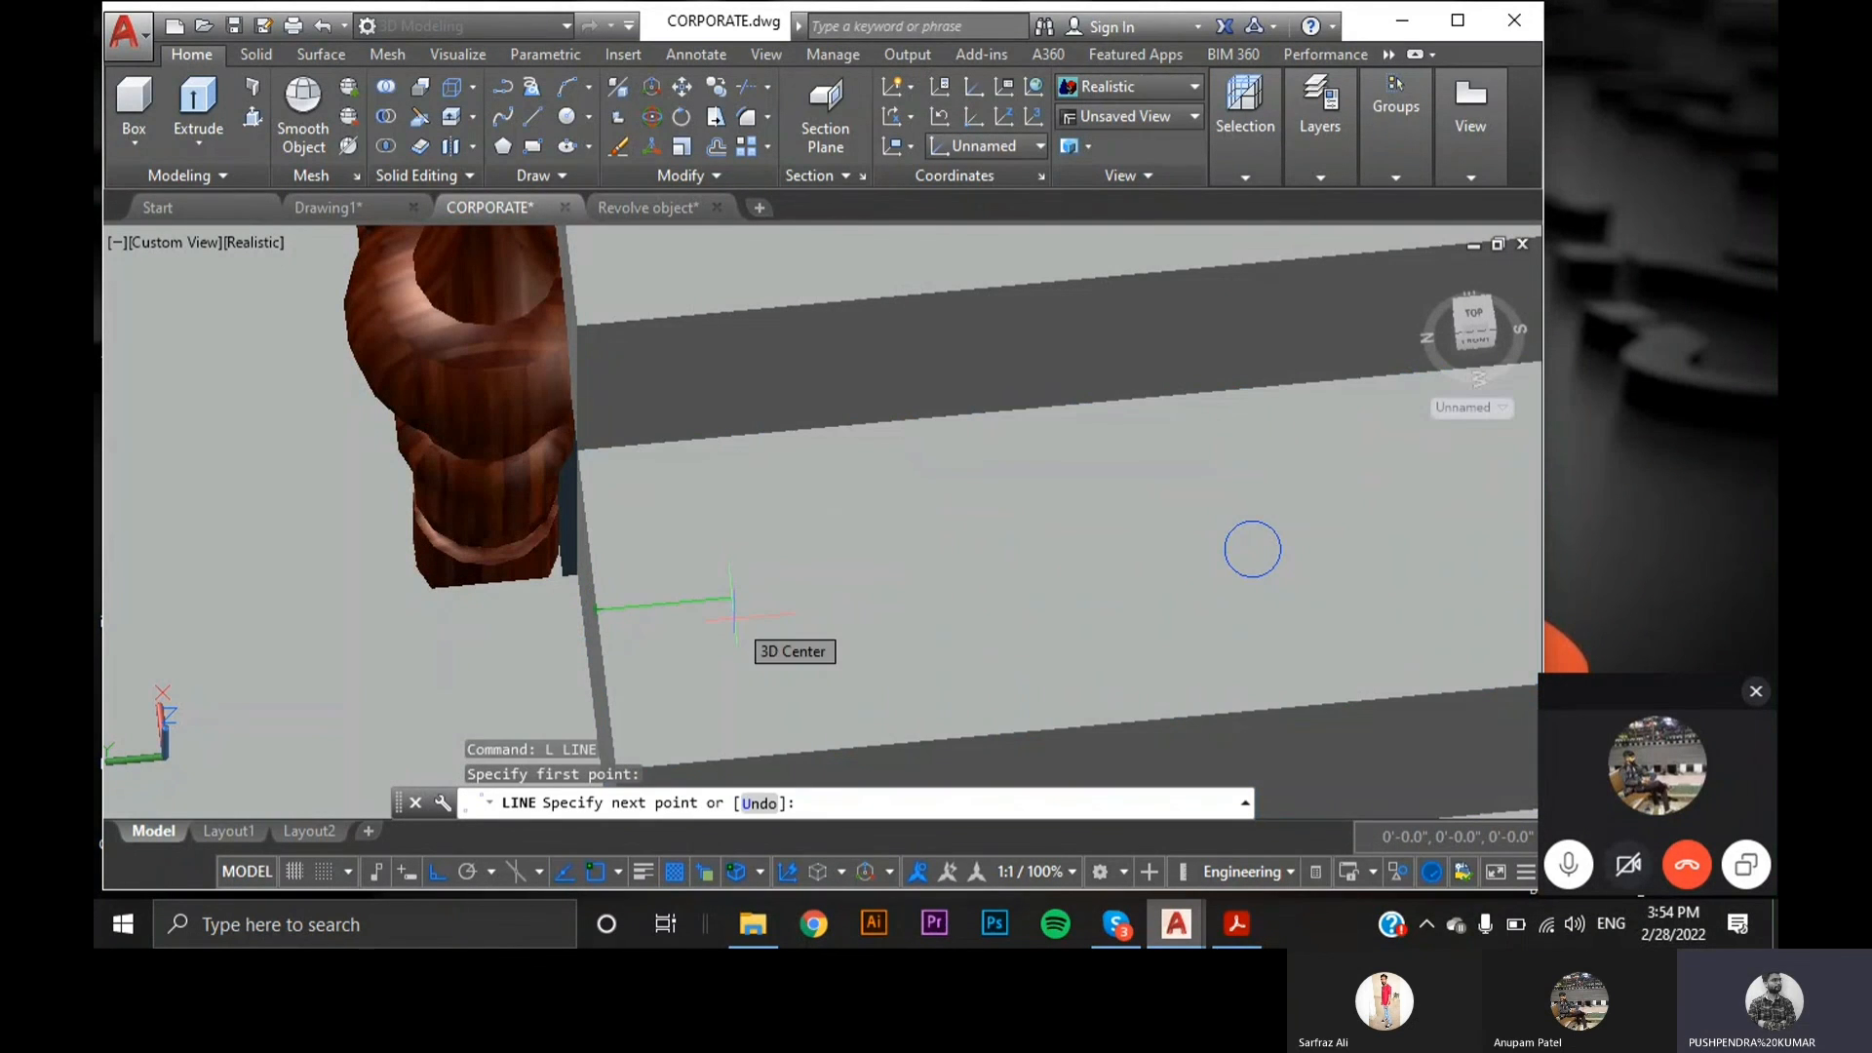
pyautogui.press('Return')
pyautogui.press('Escape')
# - Copy the first flight's uppermost visible baluster, both body and top ball, from its base to a spot over the second flight
pyautogui.scroll(-2, 731, 616)
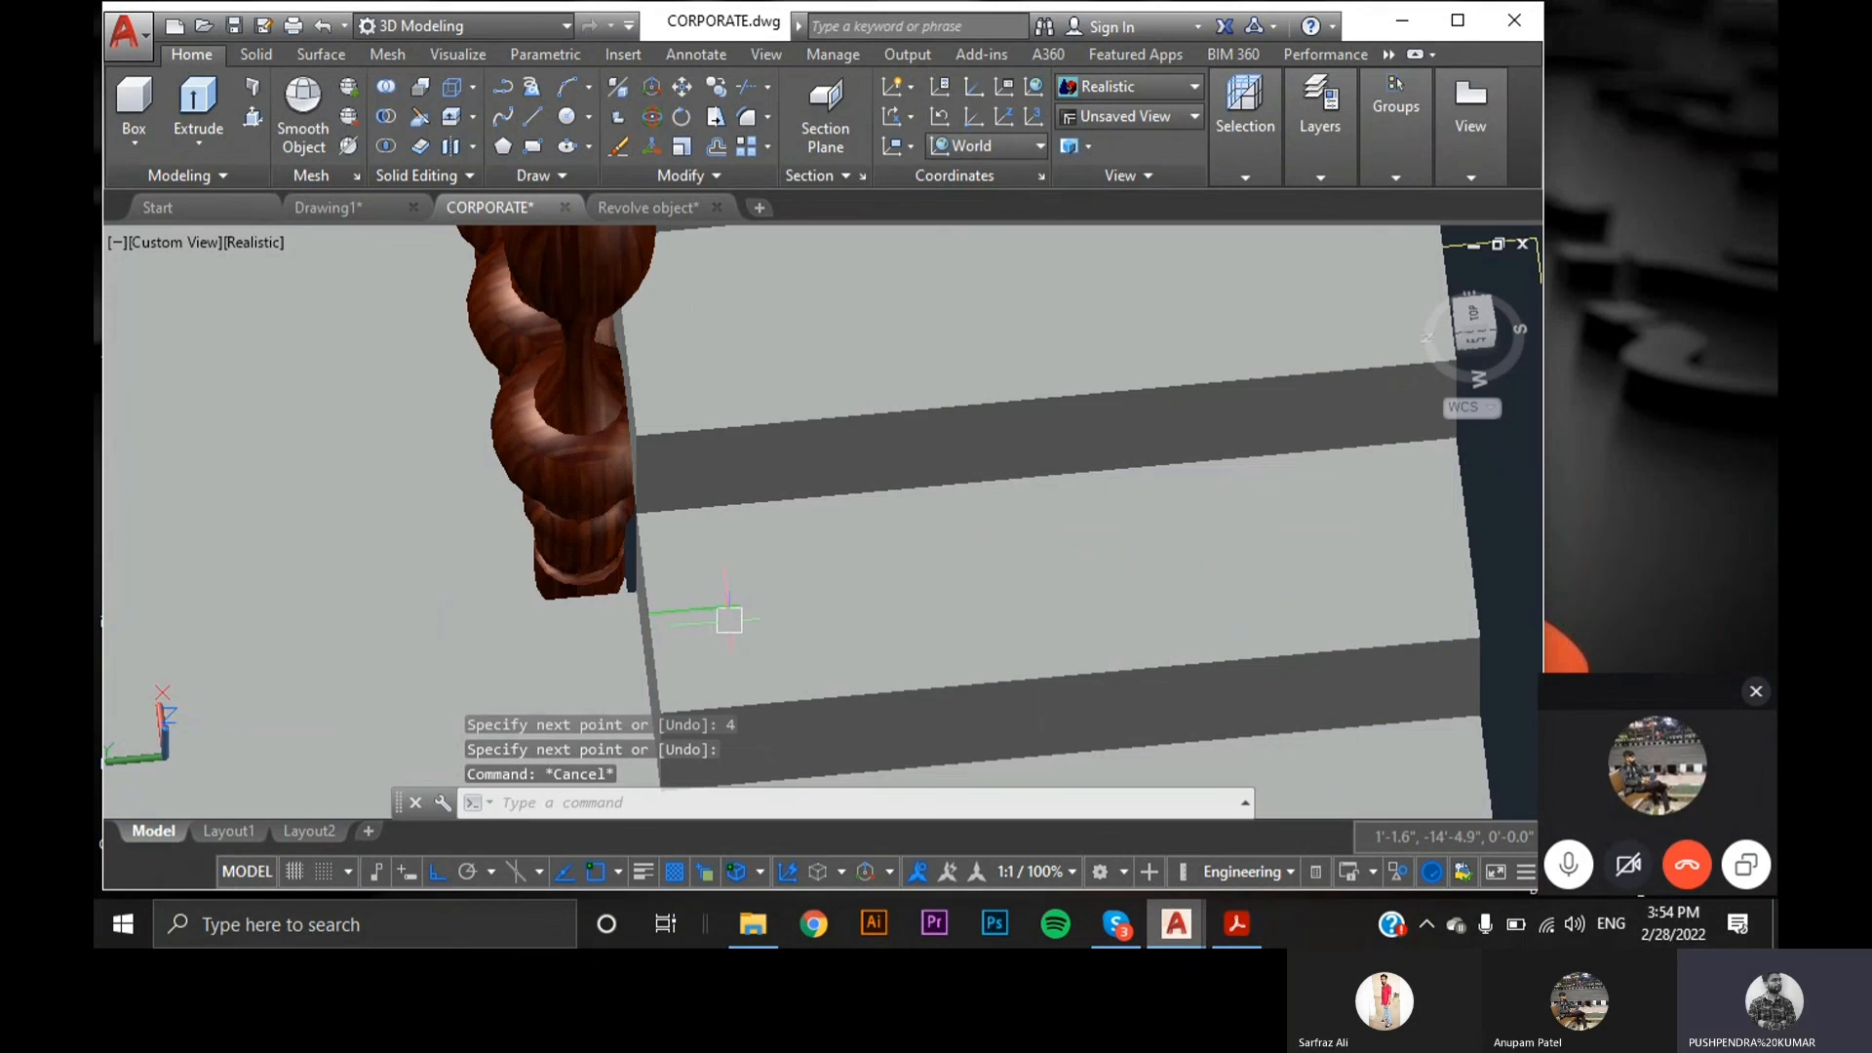
pyautogui.click(558, 495)
pyautogui.scroll(-2, 558, 494)
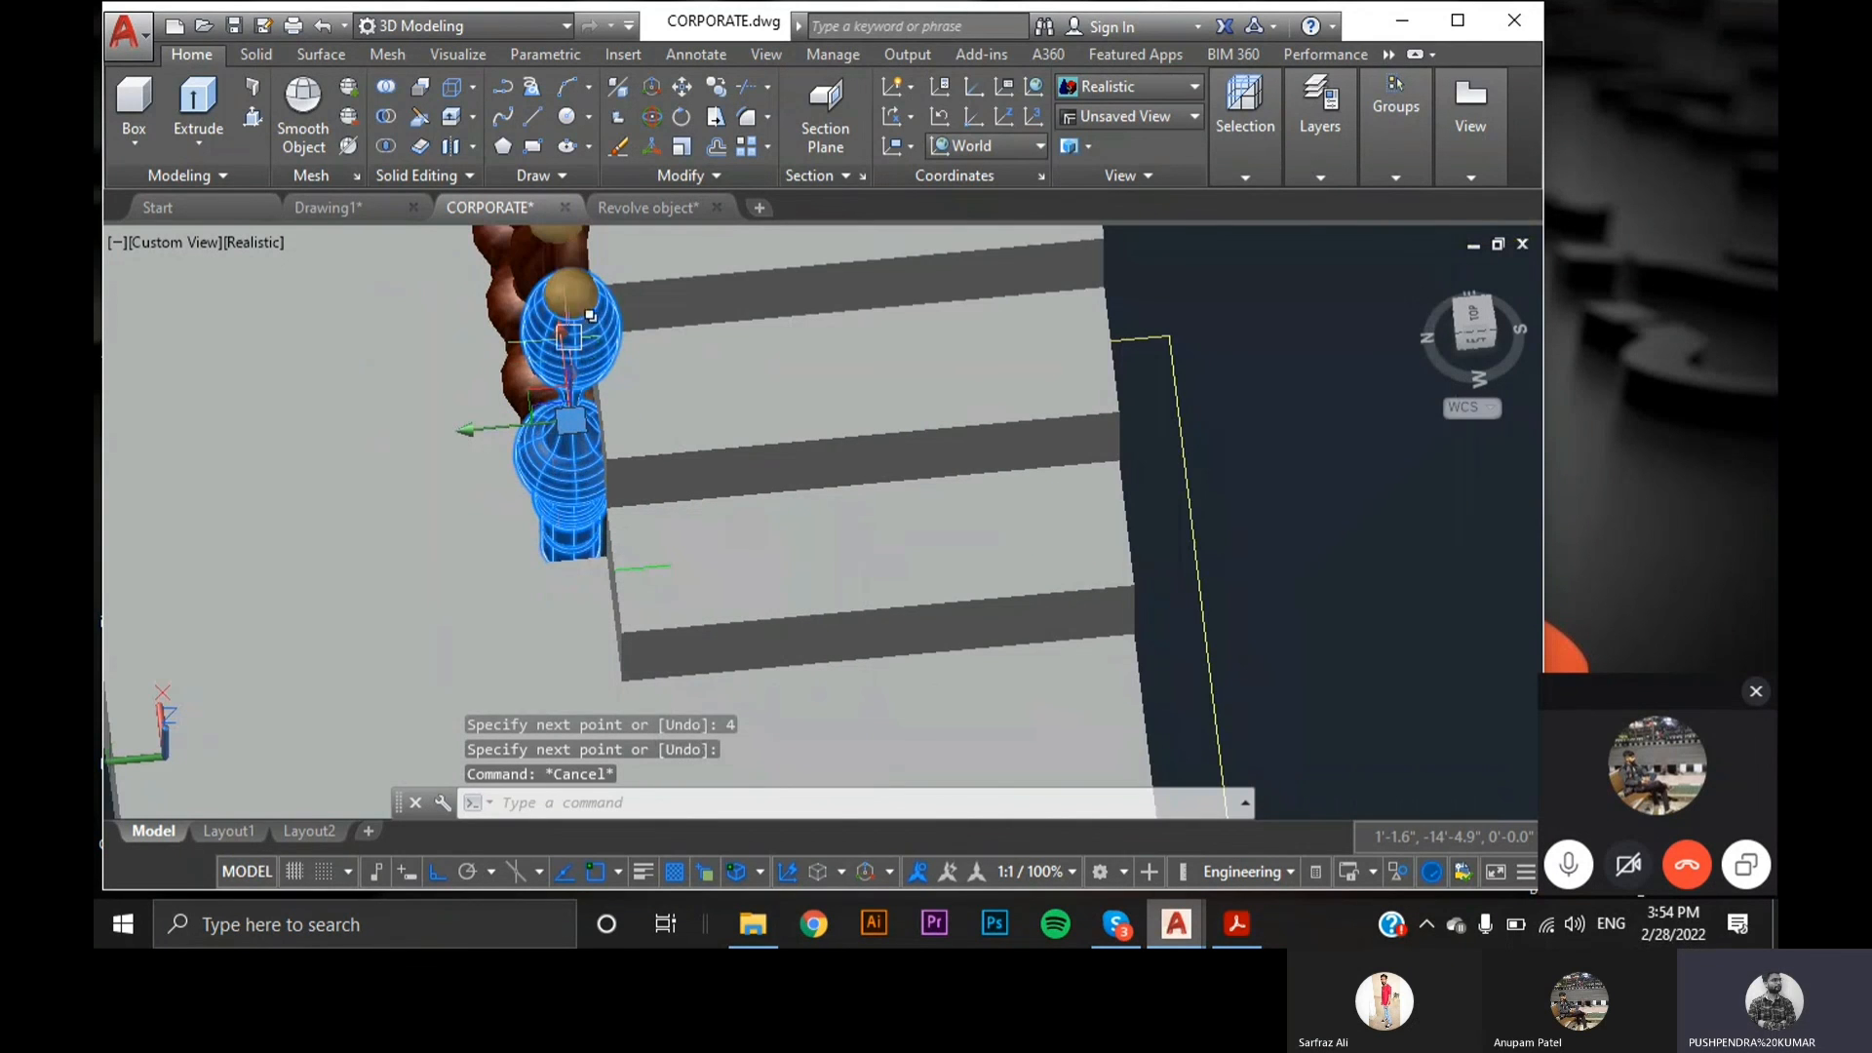
pyautogui.click(522, 433)
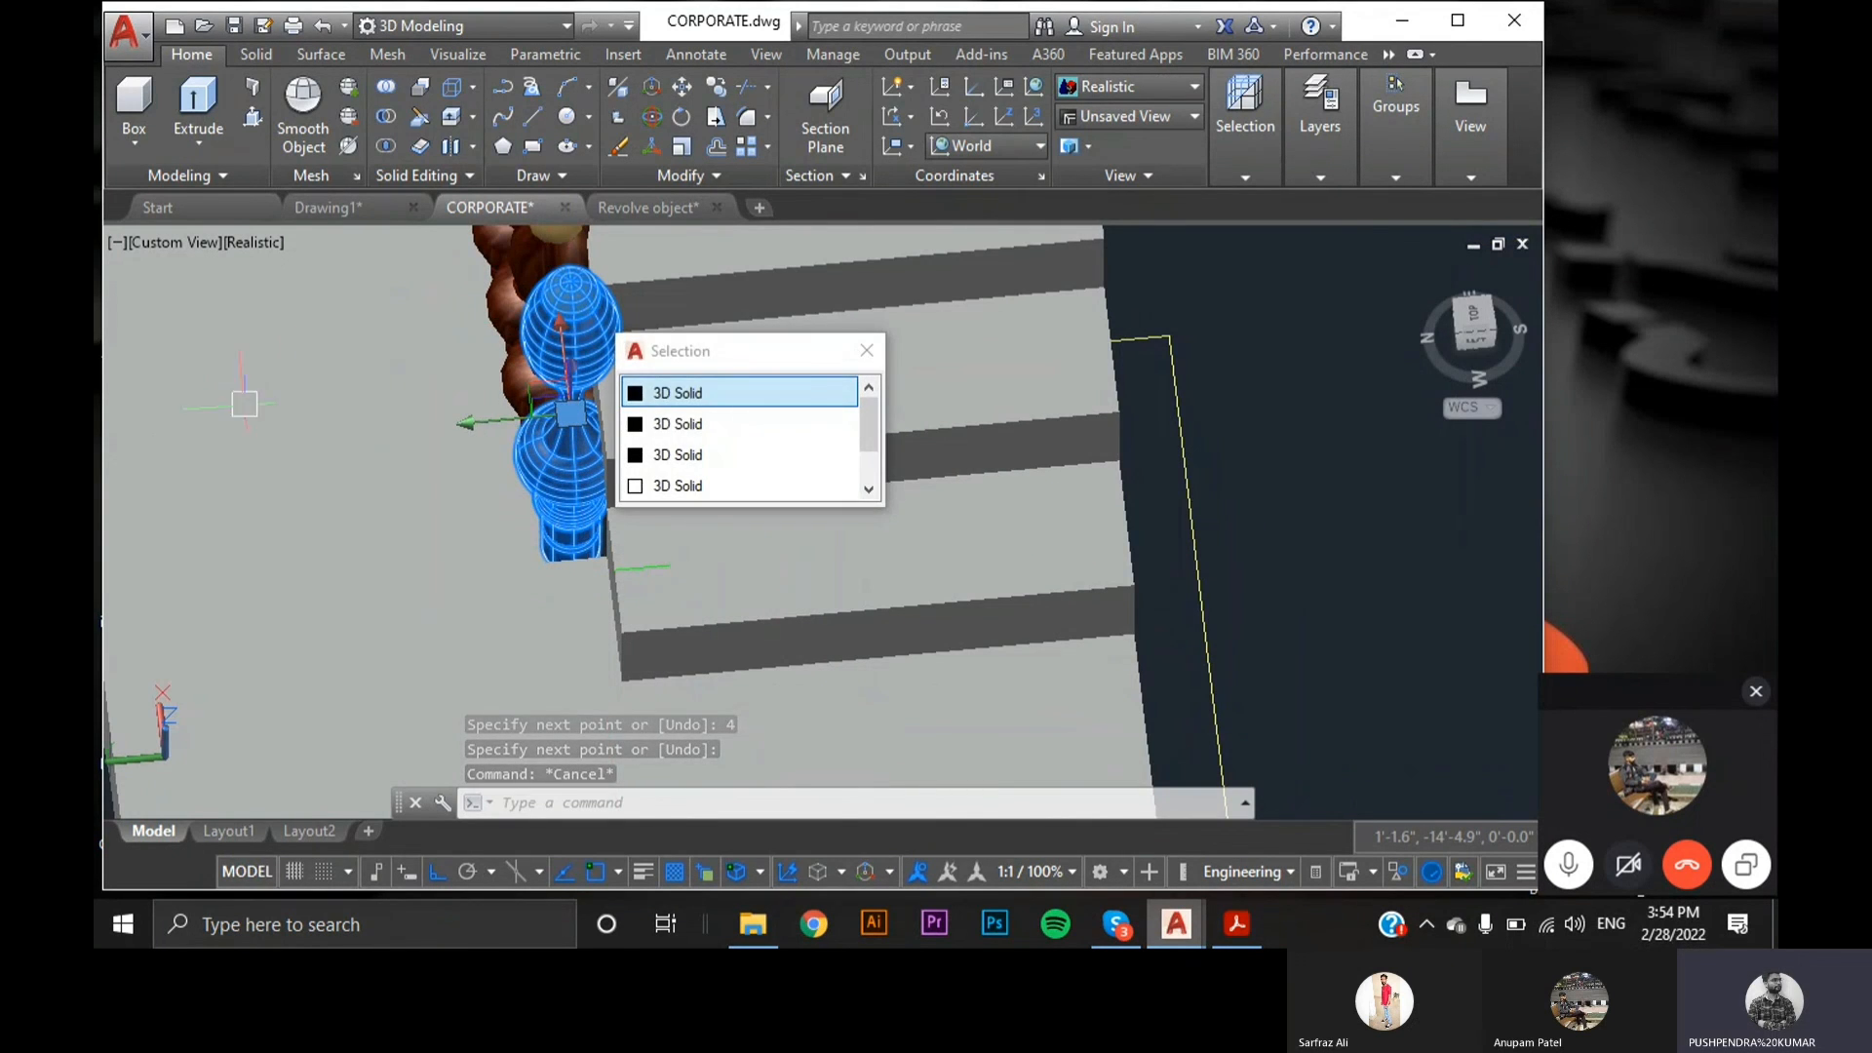
pyautogui.click(690, 394)
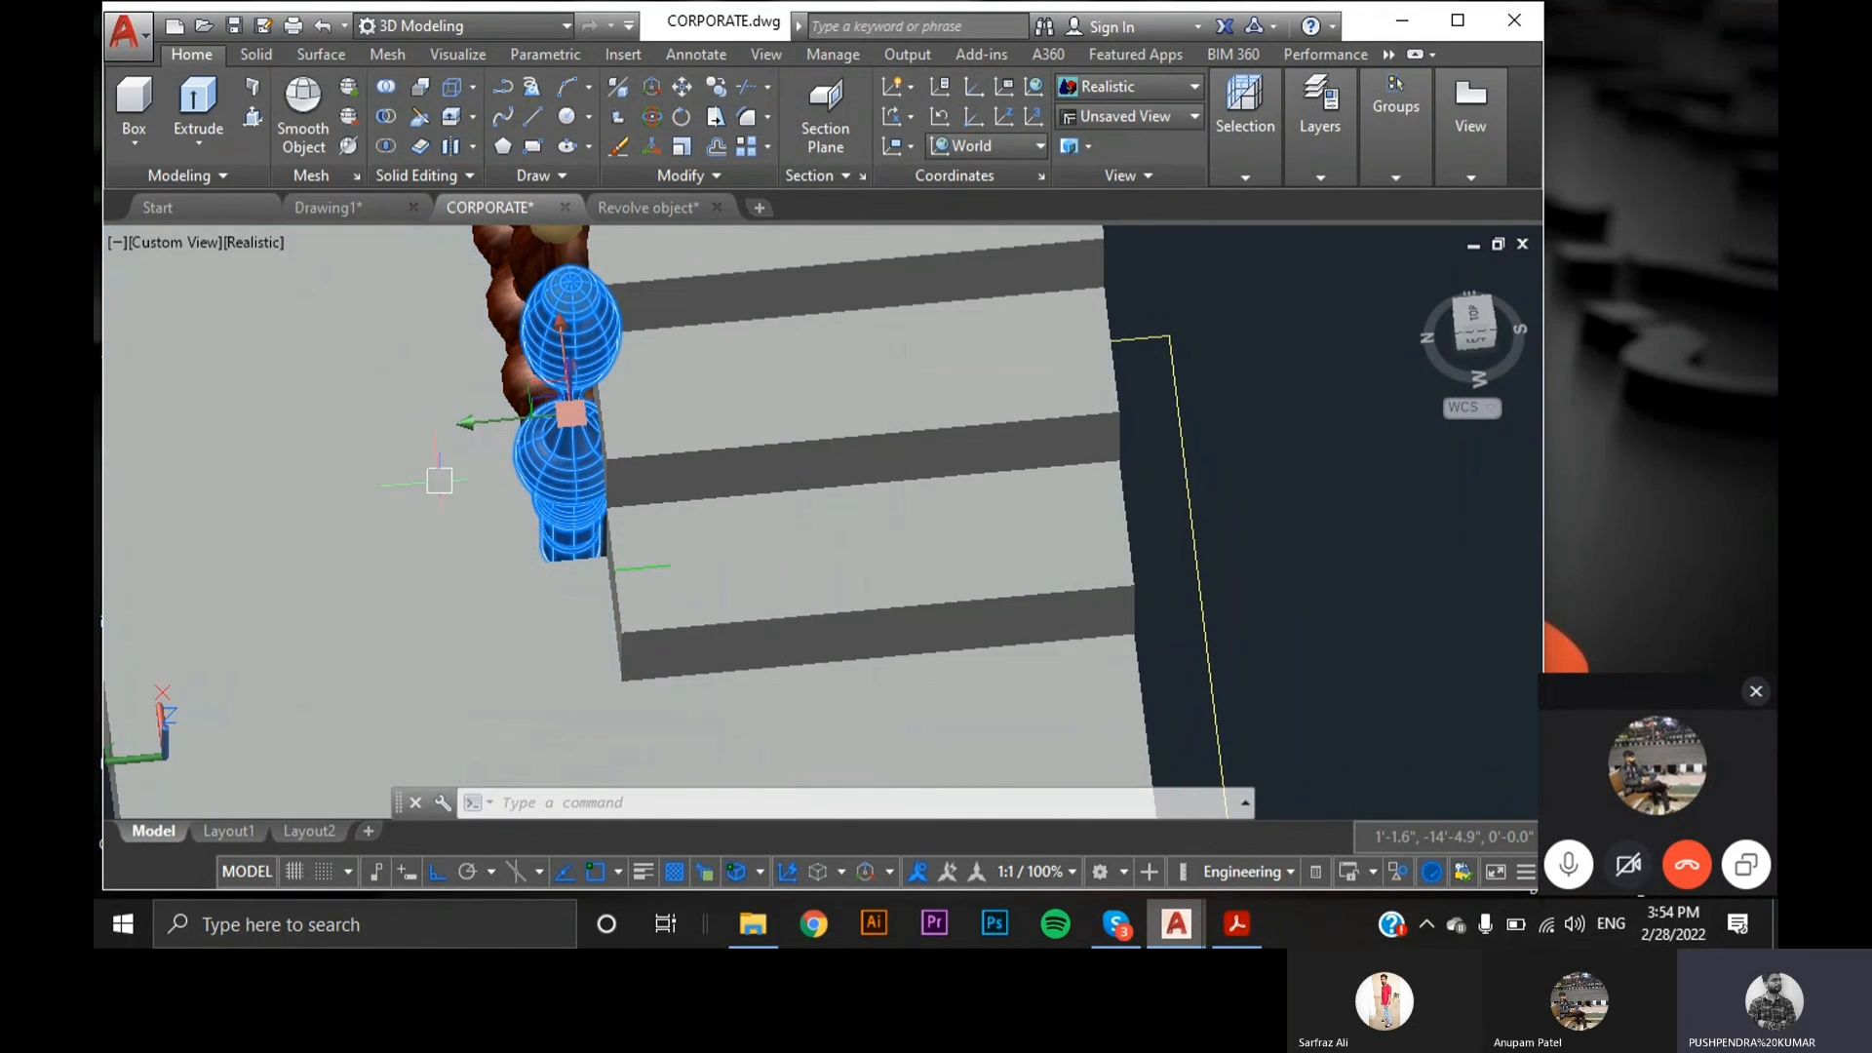
pyautogui.keyDown('shift'); pyautogui.moveTo(188, 527); pyautogui.dragTo(487, 526, button='middle'); pyautogui.keyUp('shift')
pyautogui.press('Escape')
pyautogui.scroll(5, 546, 585)
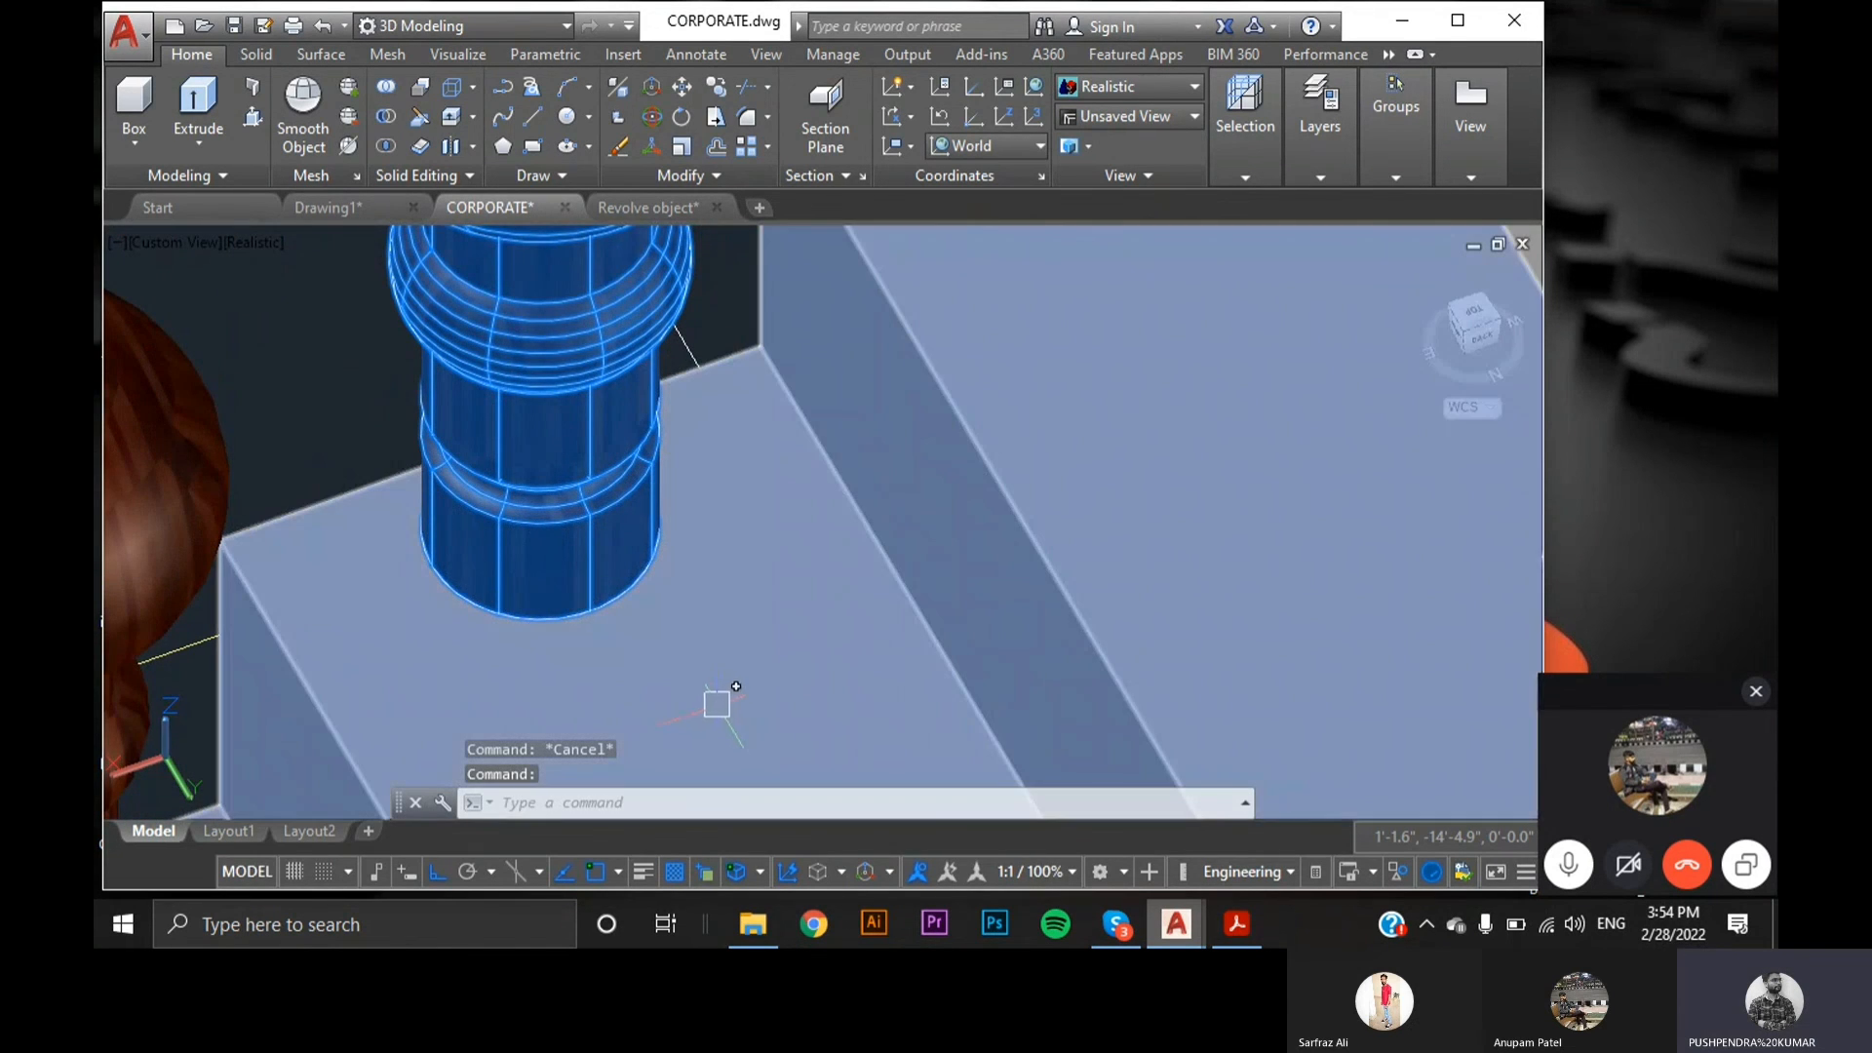
pyautogui.write('cp')
pyautogui.press('Return')
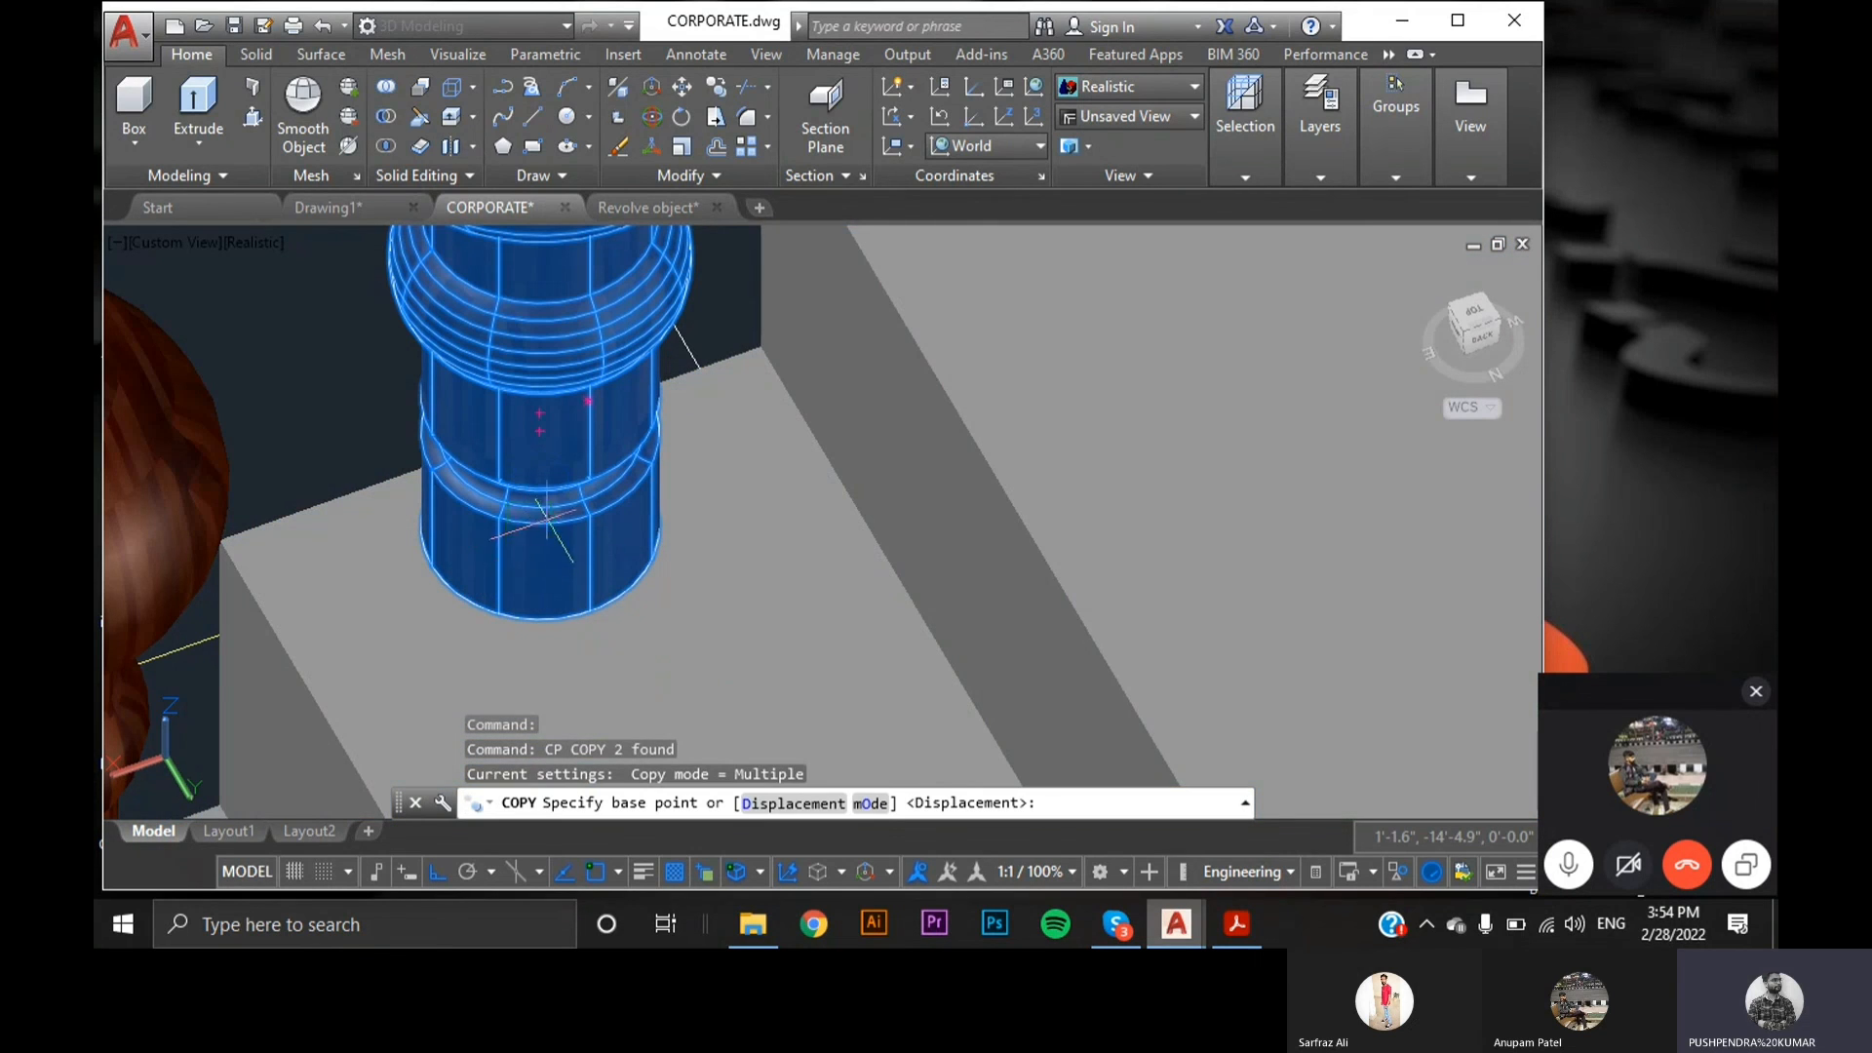
pyautogui.click(532, 525)
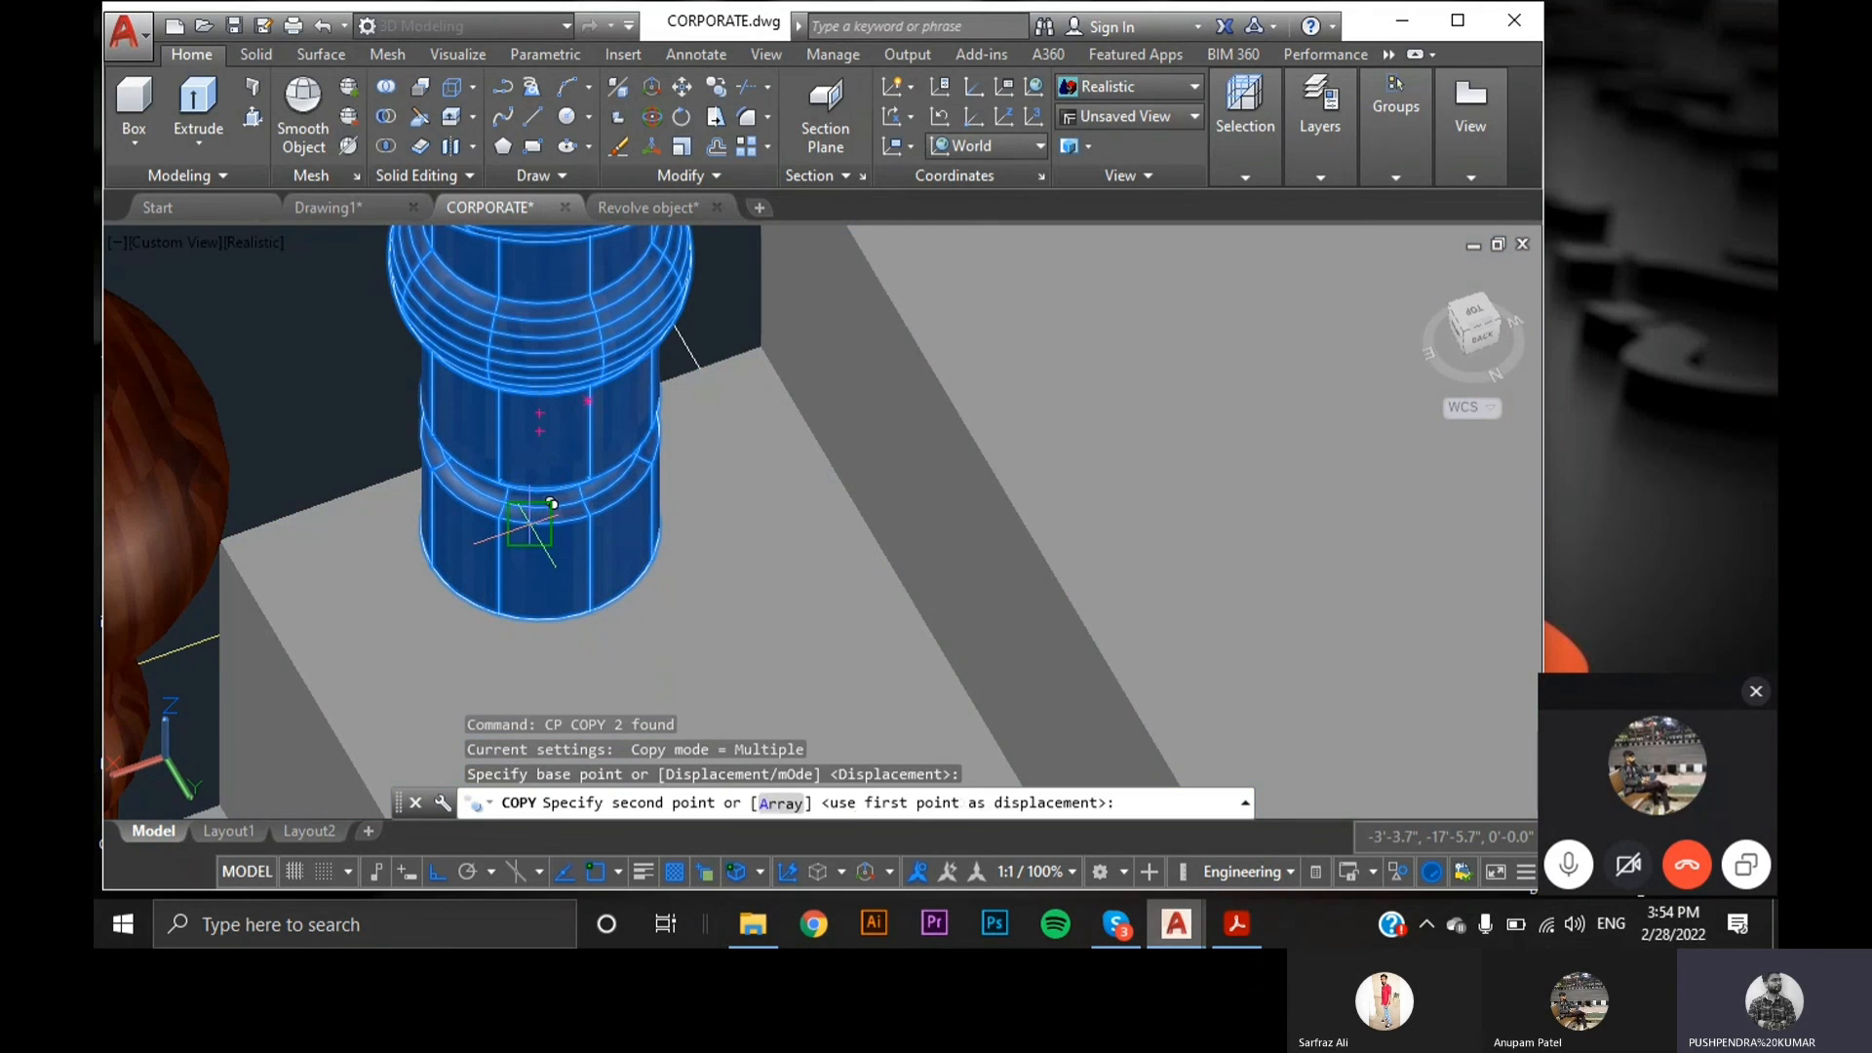
pyautogui.scroll(-6, 538, 534)
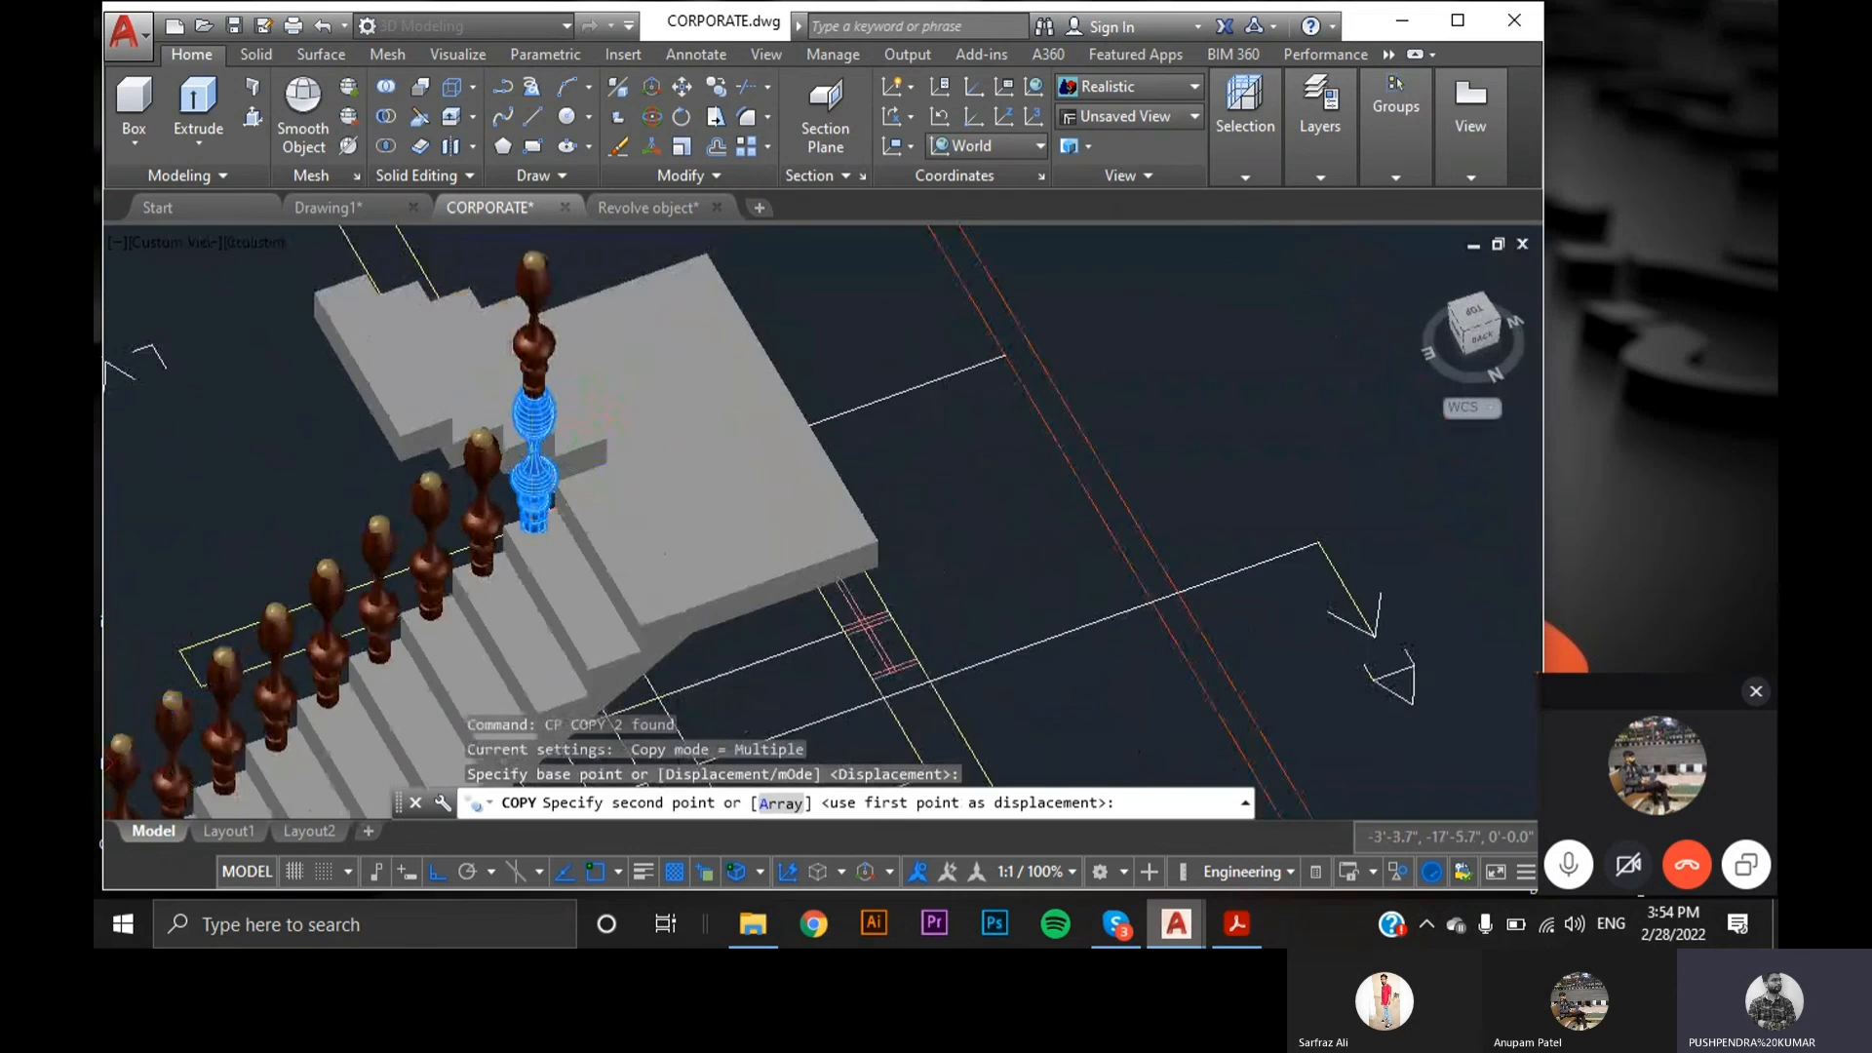
pyautogui.scroll(8, 598, 401)
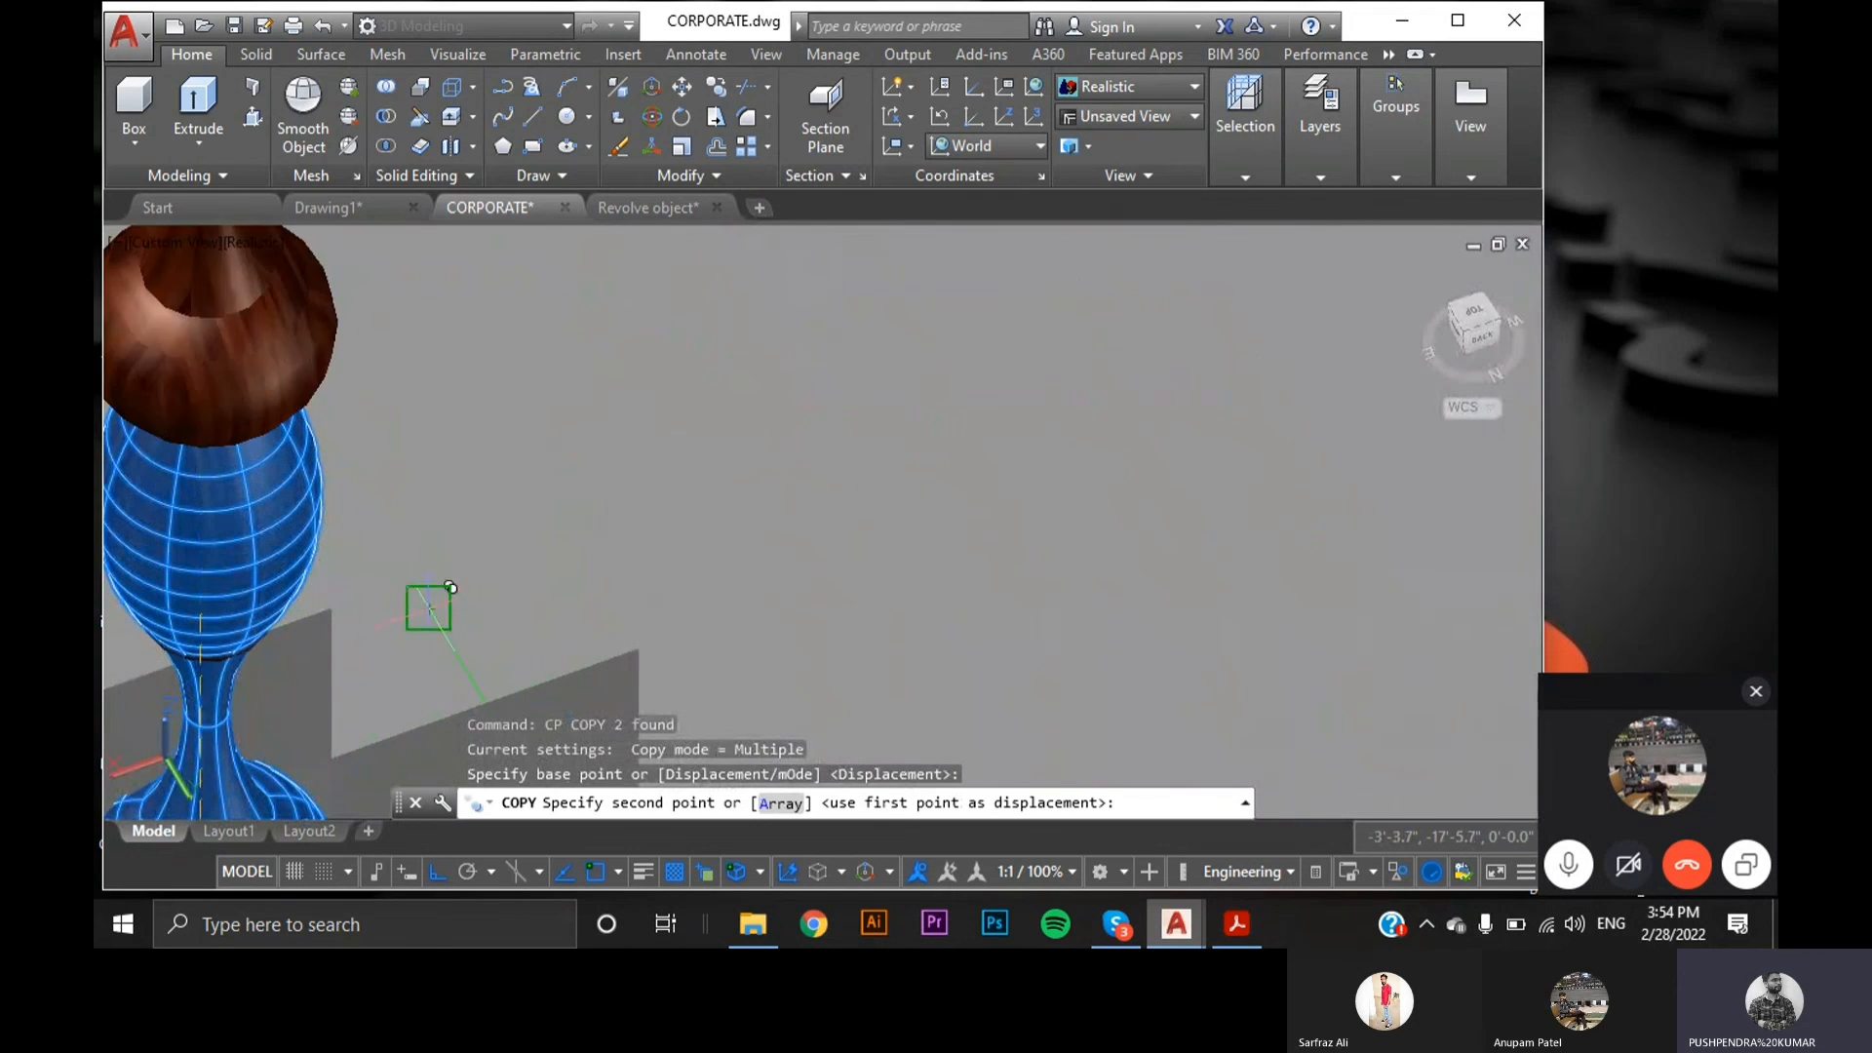
pyautogui.click(451, 590)
pyautogui.press('Escape')
# - Move the copied baluster, body and top ball together, by its base center to the free end of the 4-inch line on the lowest tread
pyautogui.scroll(-6, 661, 633)
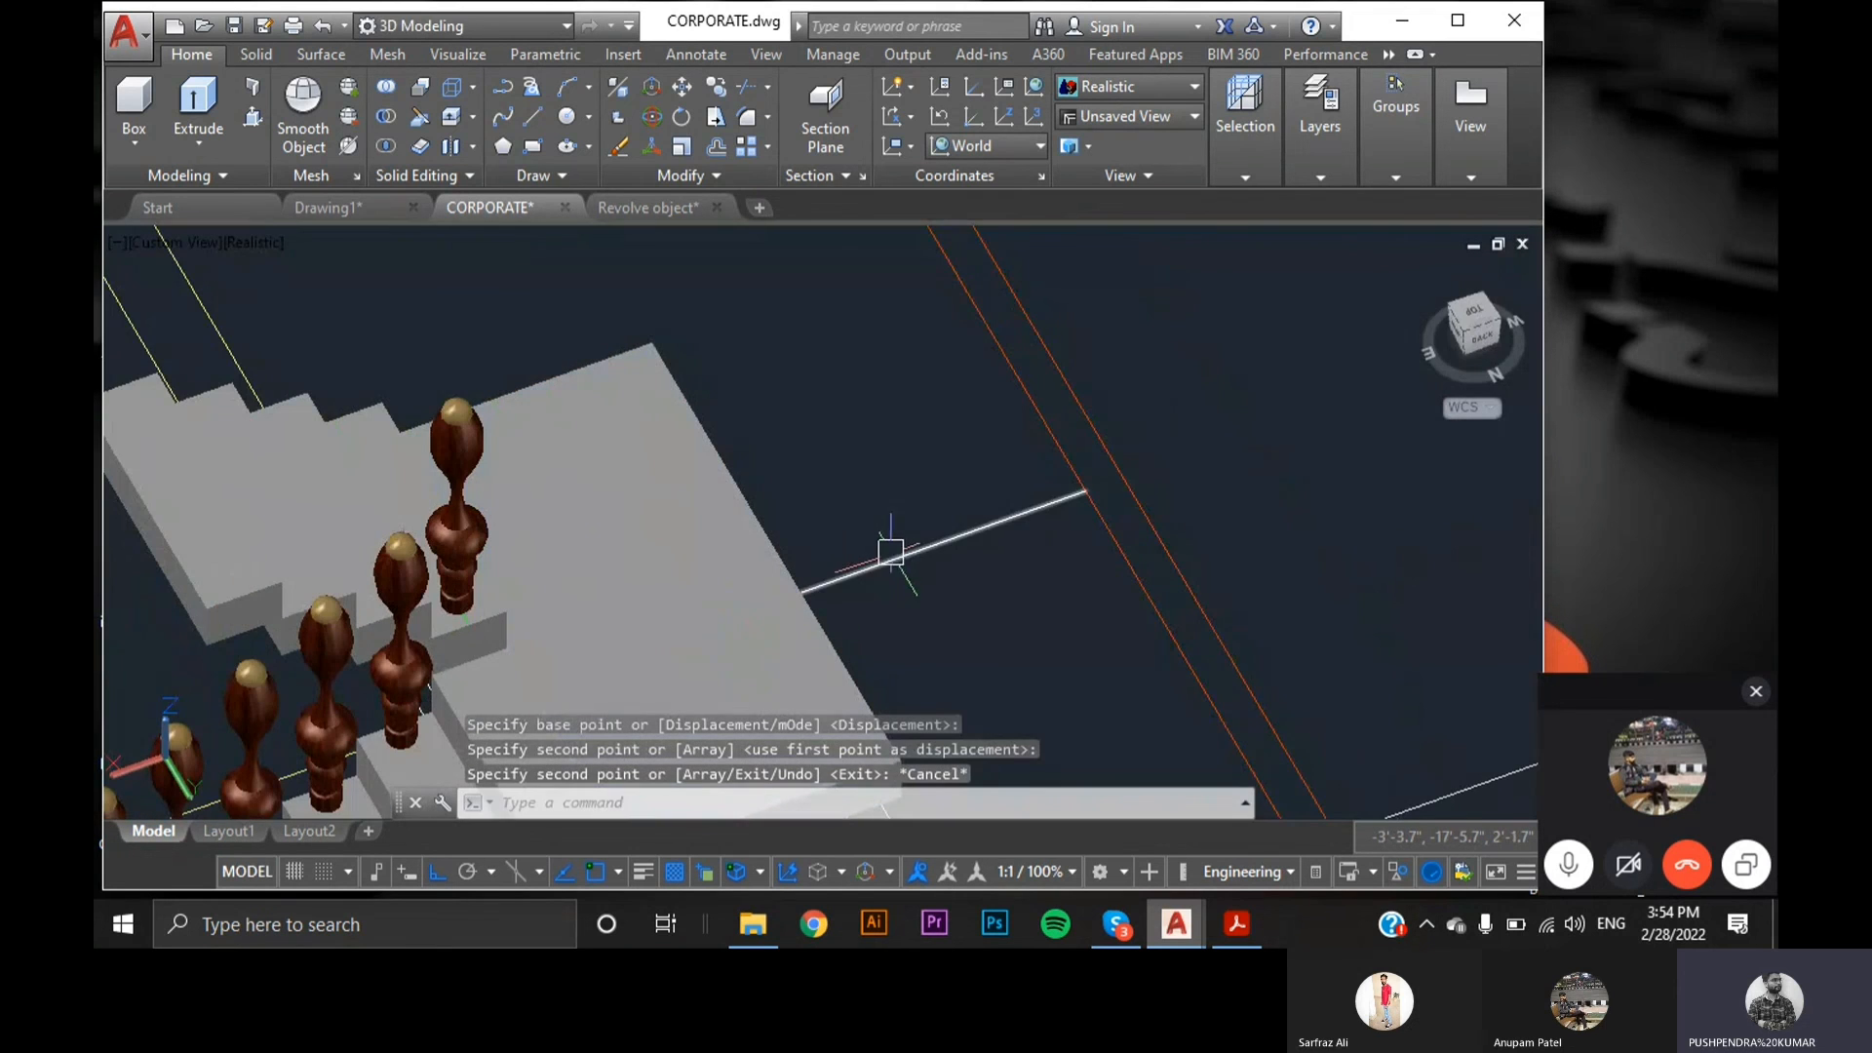
pyautogui.keyDown('shift'); pyautogui.moveTo(1020, 672); pyautogui.dragTo(741, 605, button='middle'); pyautogui.keyUp('shift')
pyautogui.click(344, 385)
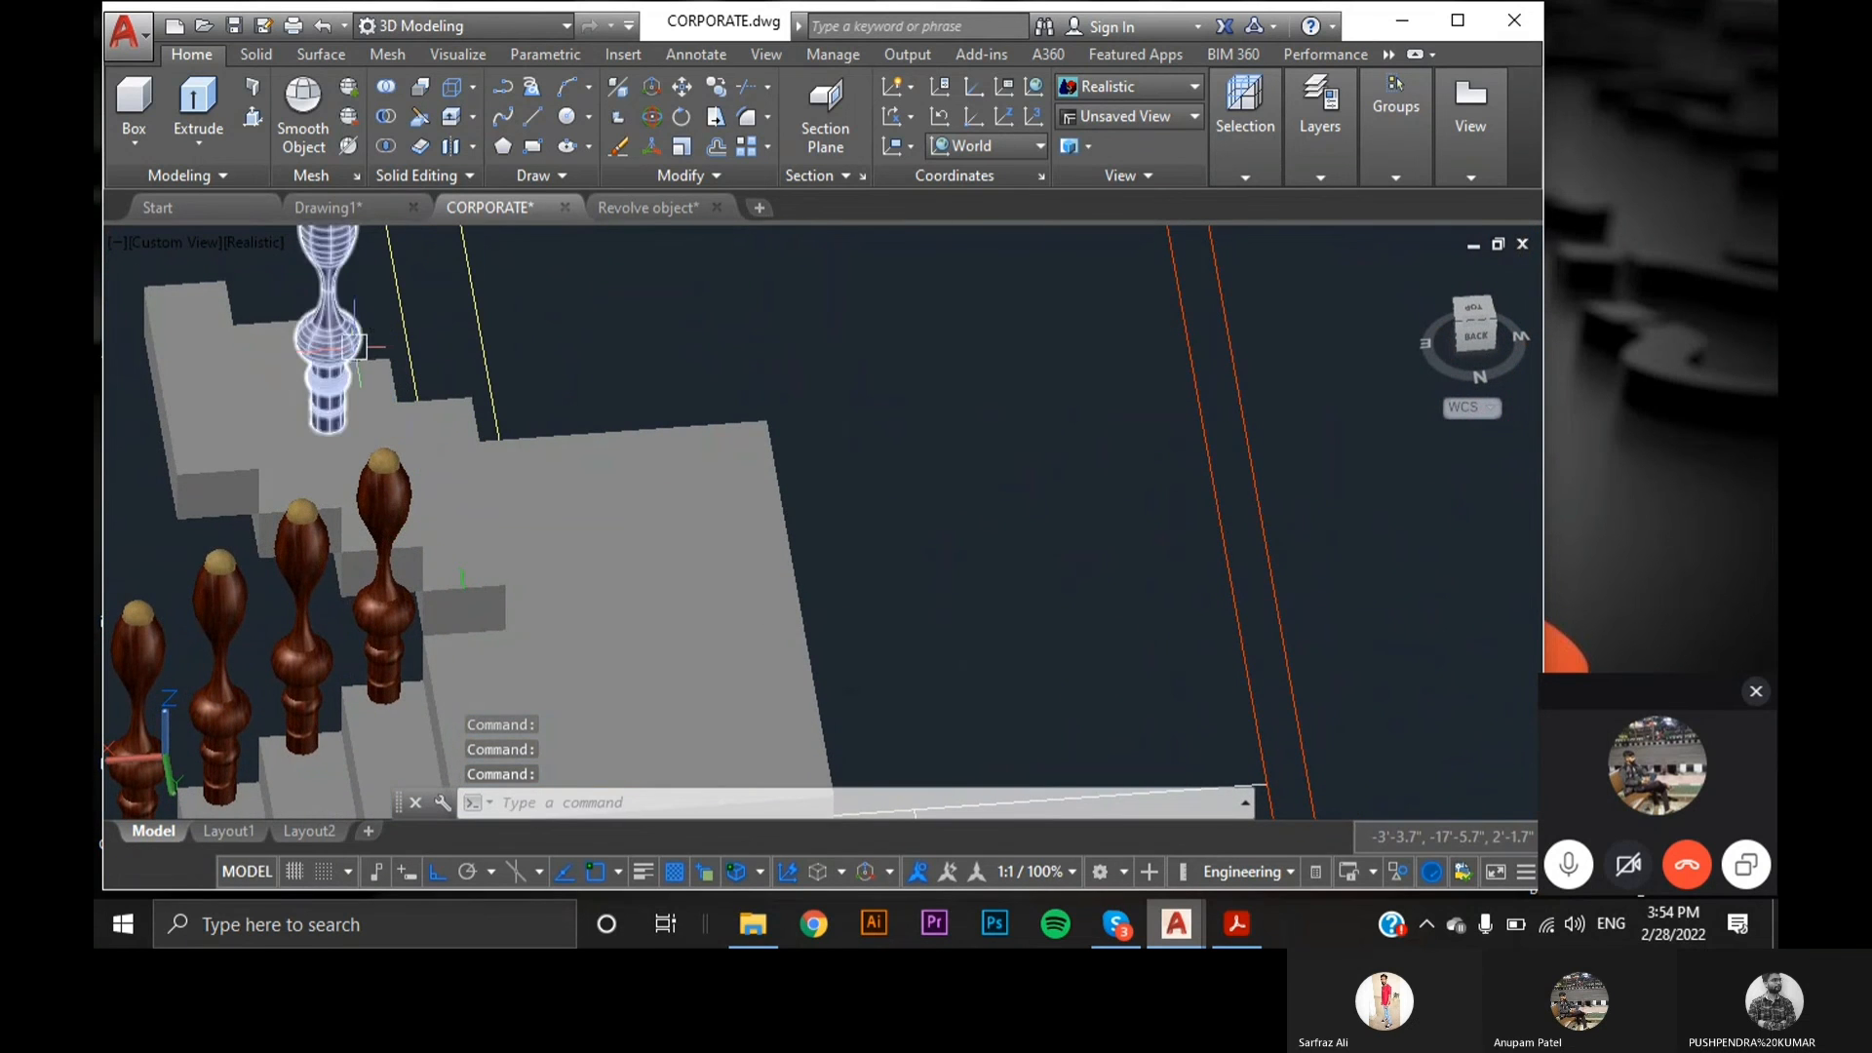
pyautogui.scroll(-5, 486, 586)
pyautogui.scroll(10, 436, 430)
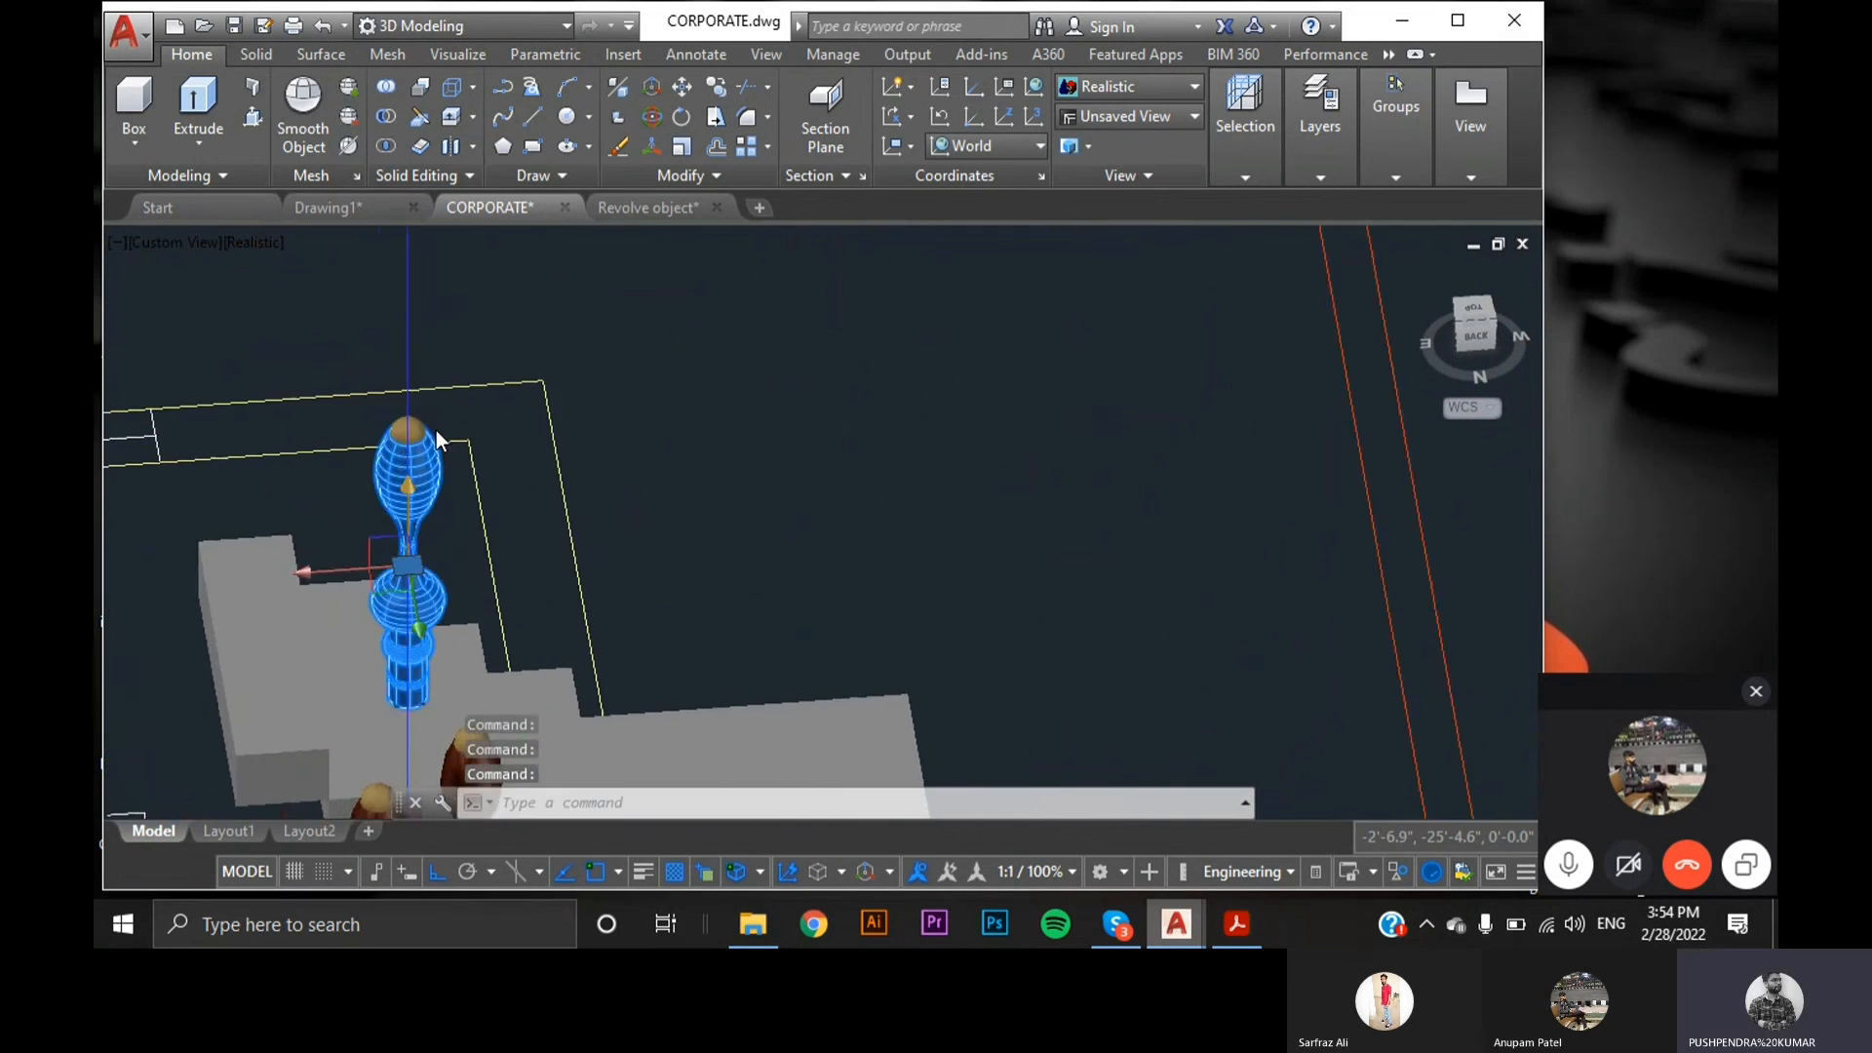
pyautogui.click(391, 429)
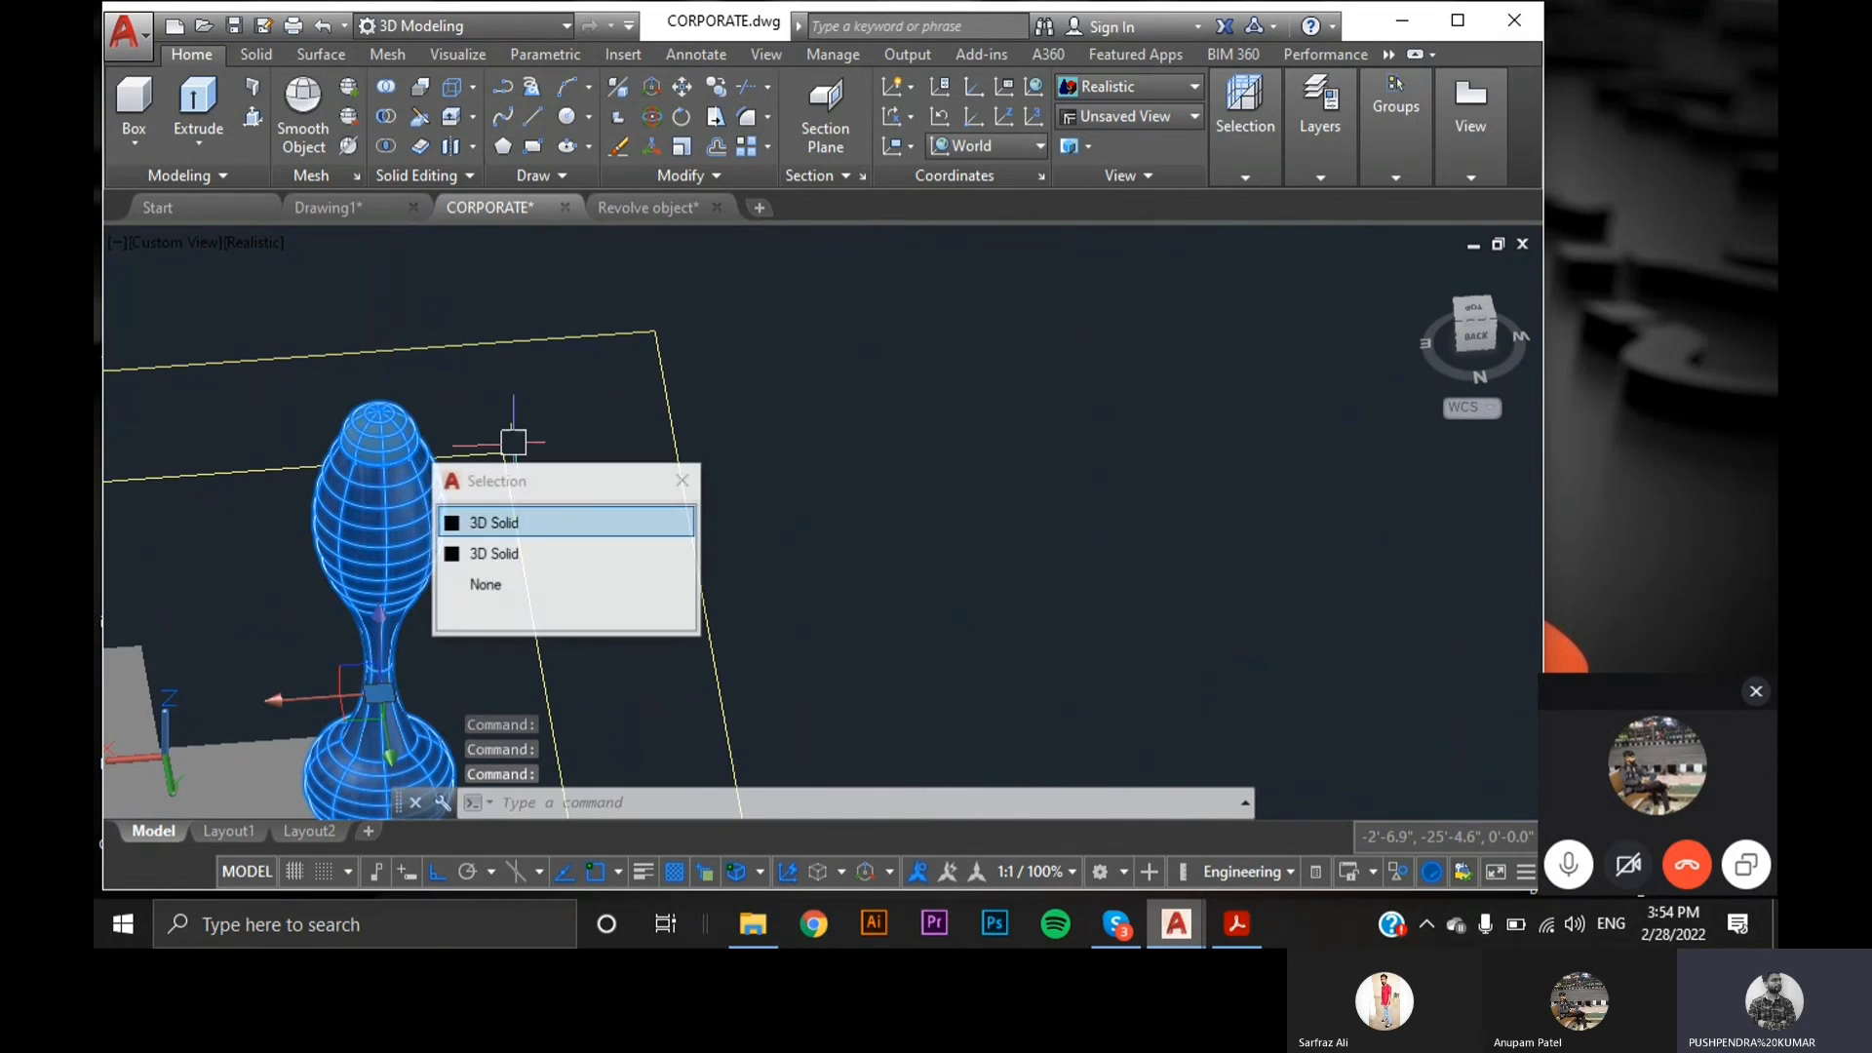
pyautogui.click(543, 524)
pyautogui.write('m')
pyautogui.press('Return')
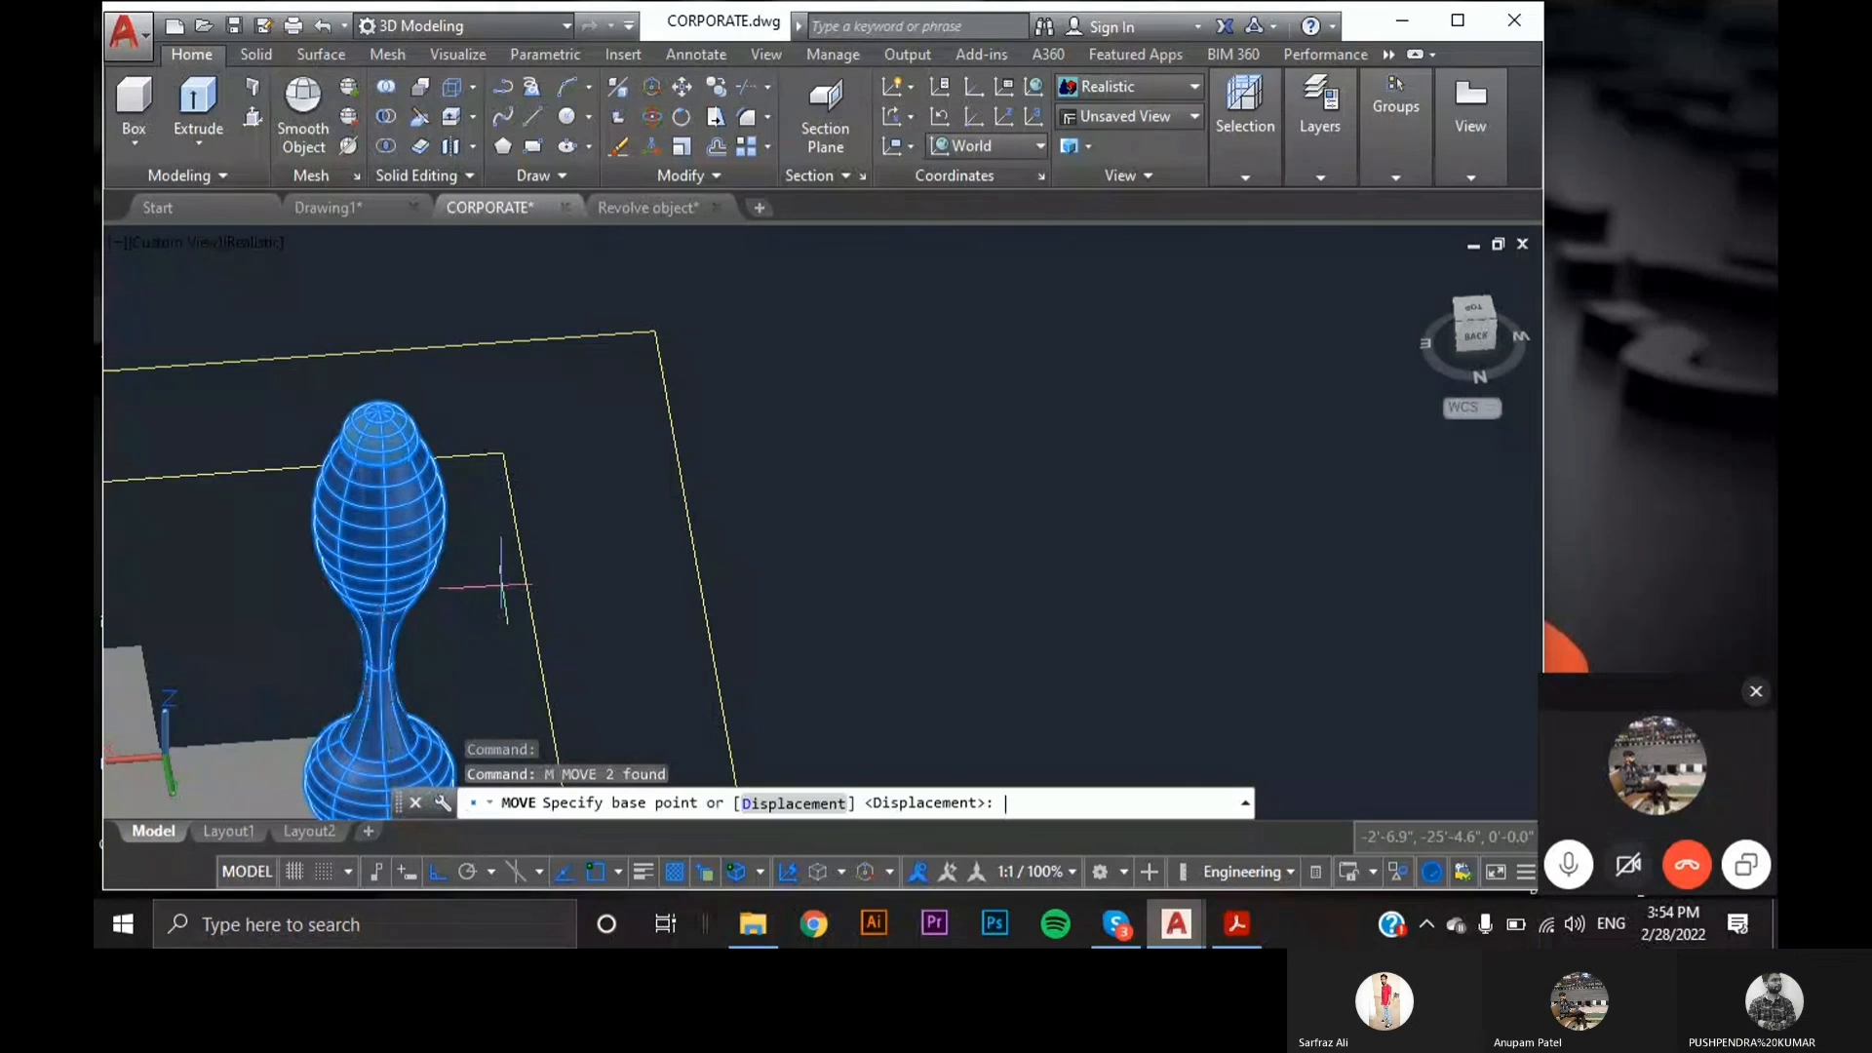
pyautogui.scroll(-3, 502, 585)
pyautogui.scroll(-4, 502, 585)
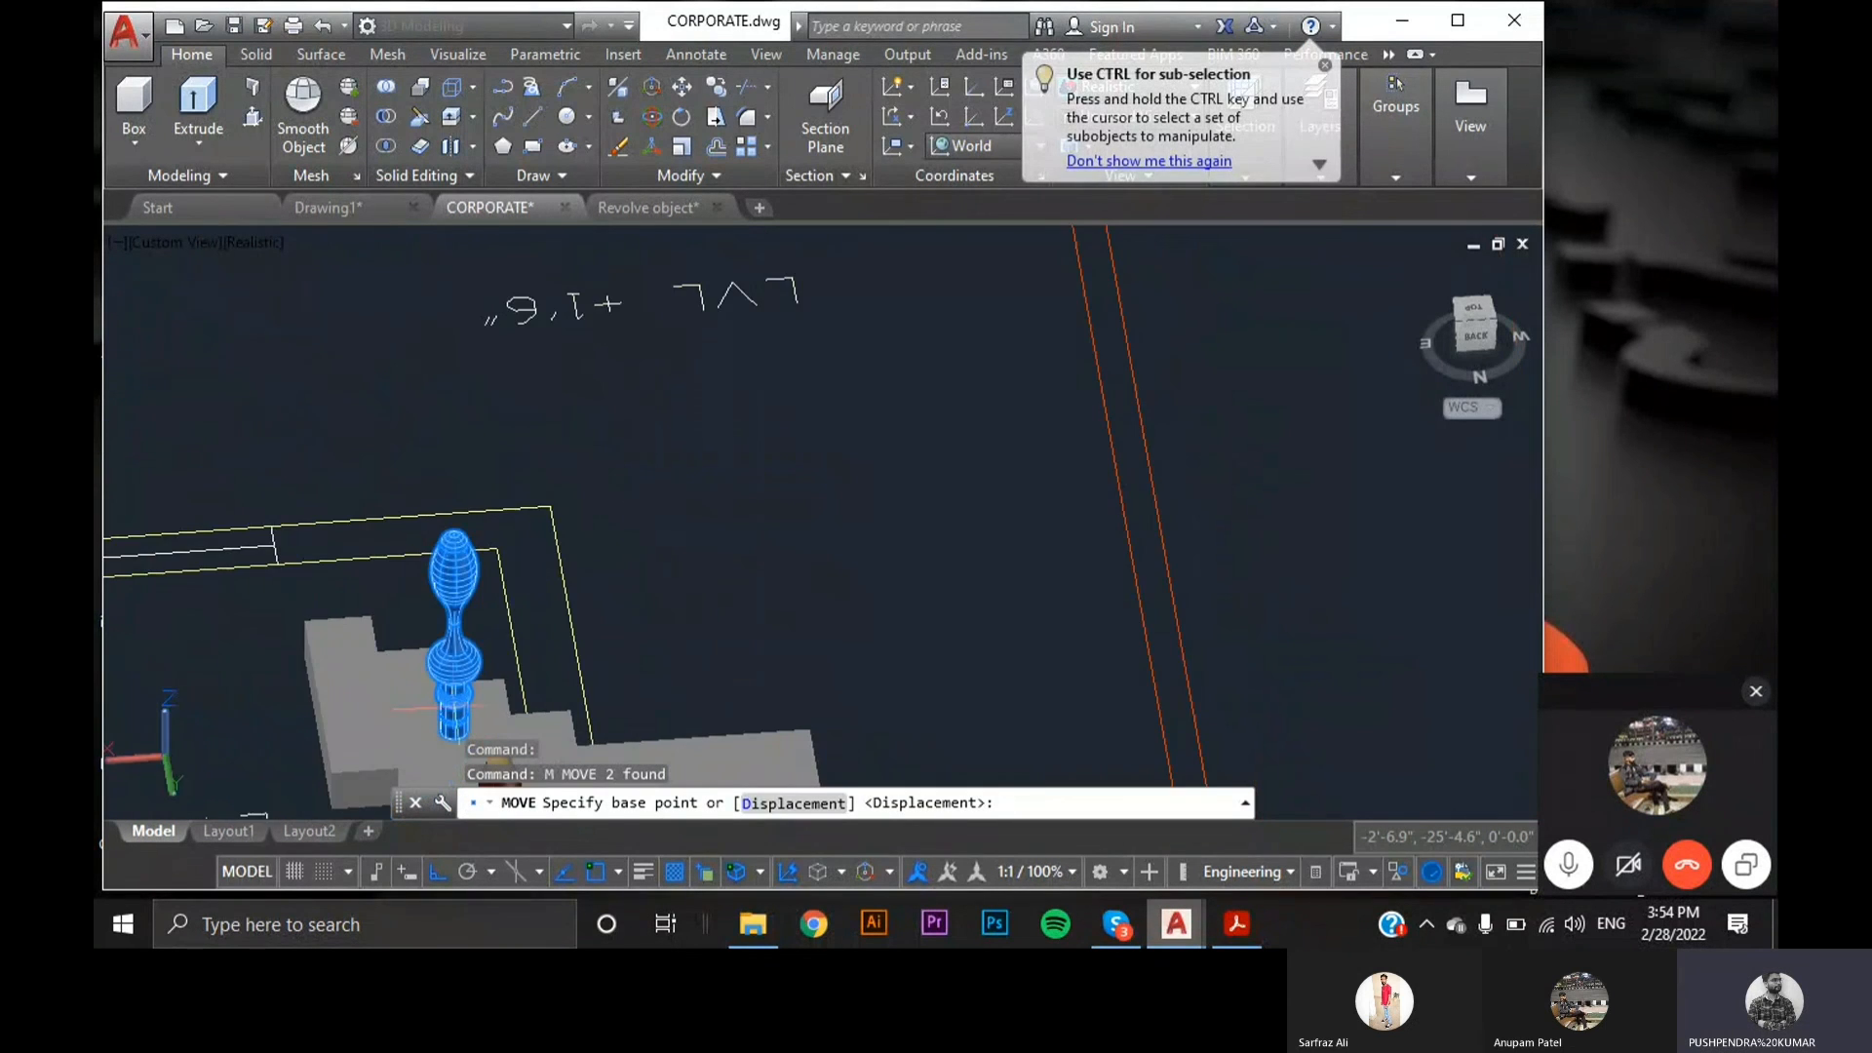
pyautogui.scroll(6, 593, 592)
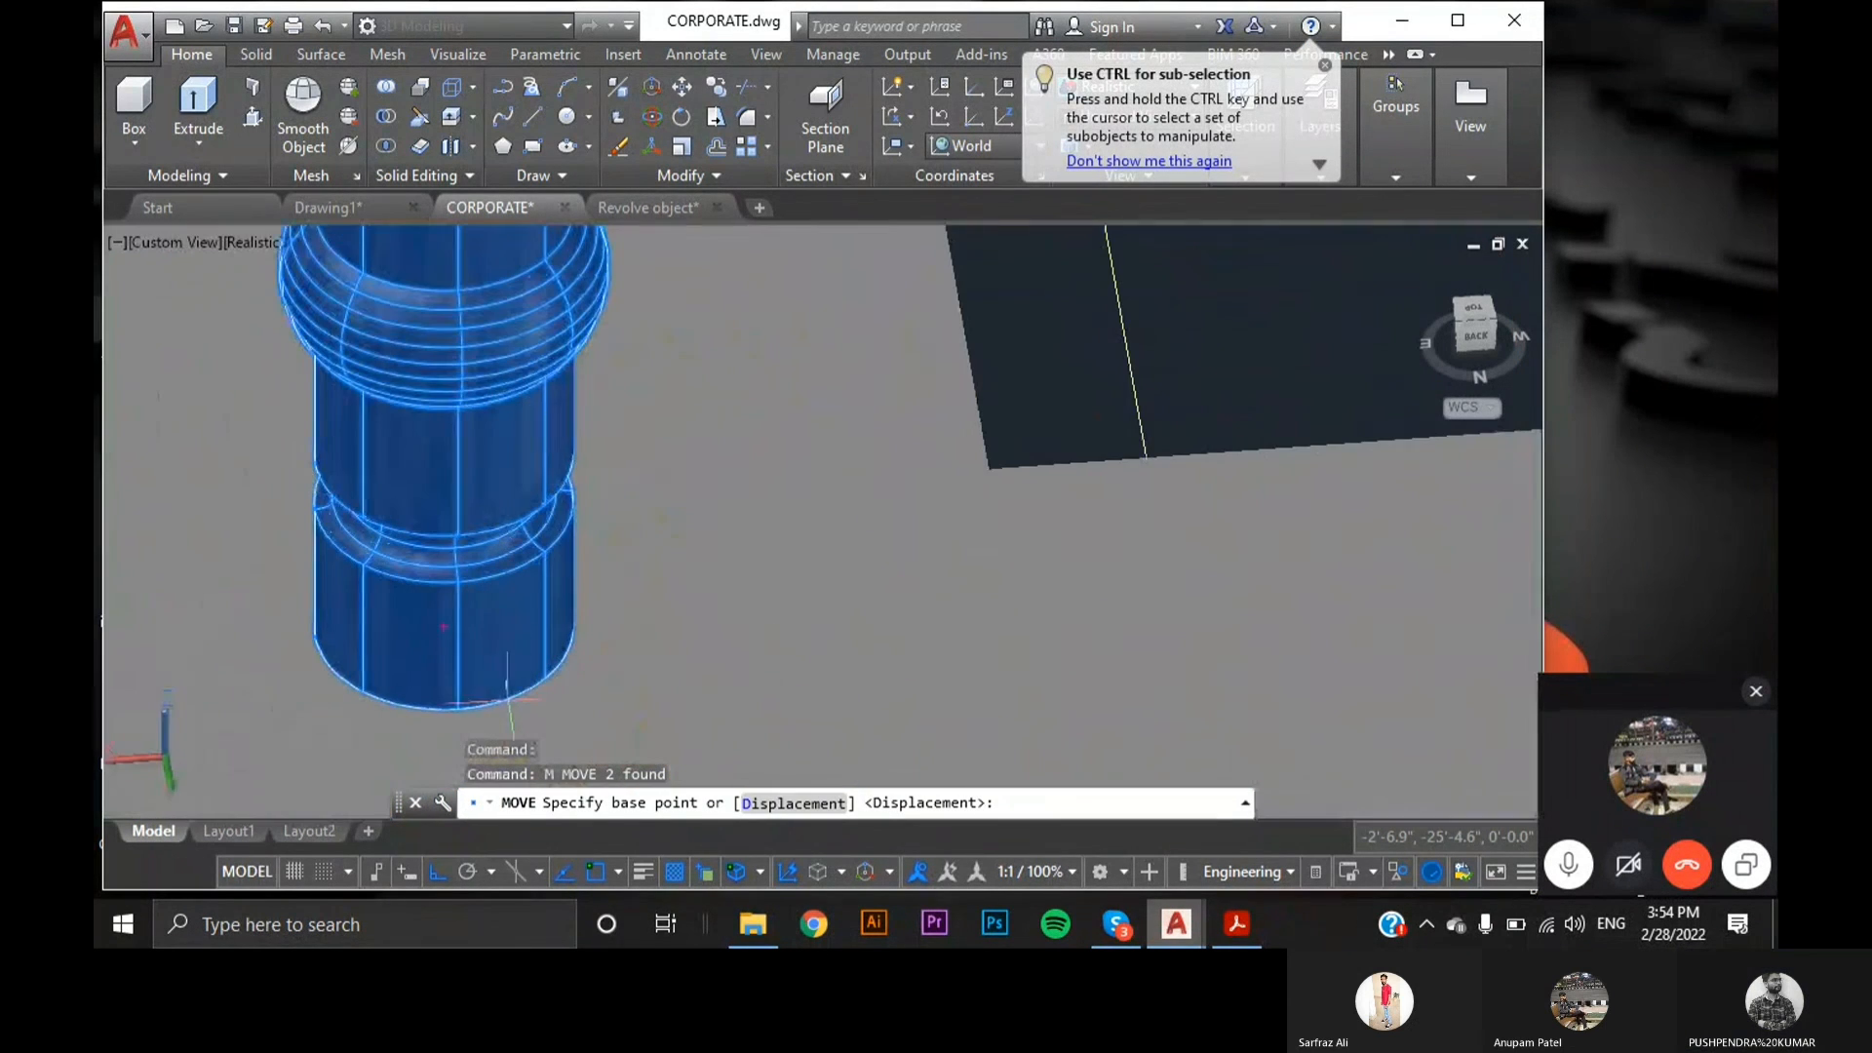
pyautogui.click(443, 627)
pyautogui.scroll(-5, 444, 627)
pyautogui.moveTo(703, 740); pyautogui.dragTo(690, 478, button='middle')
pyautogui.scroll(3, 694, 667)
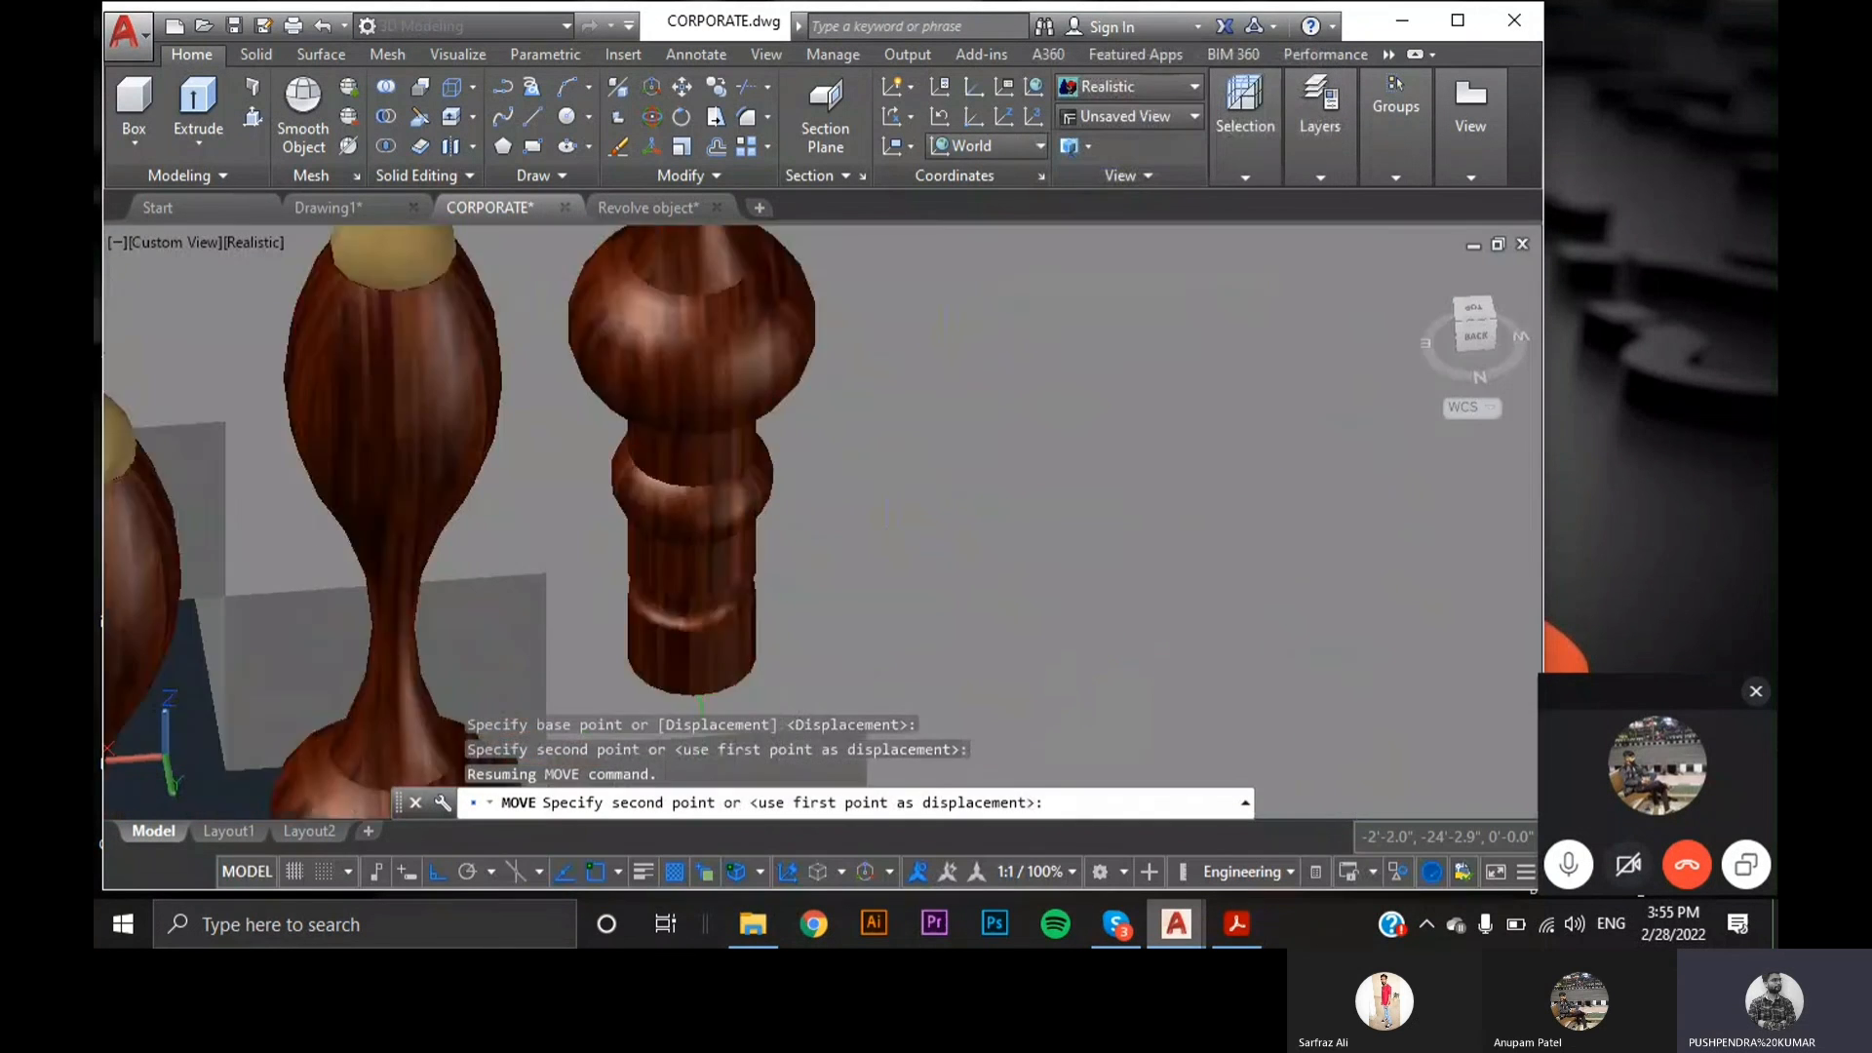
pyautogui.scroll(2, 699, 673)
pyautogui.click(701, 662)
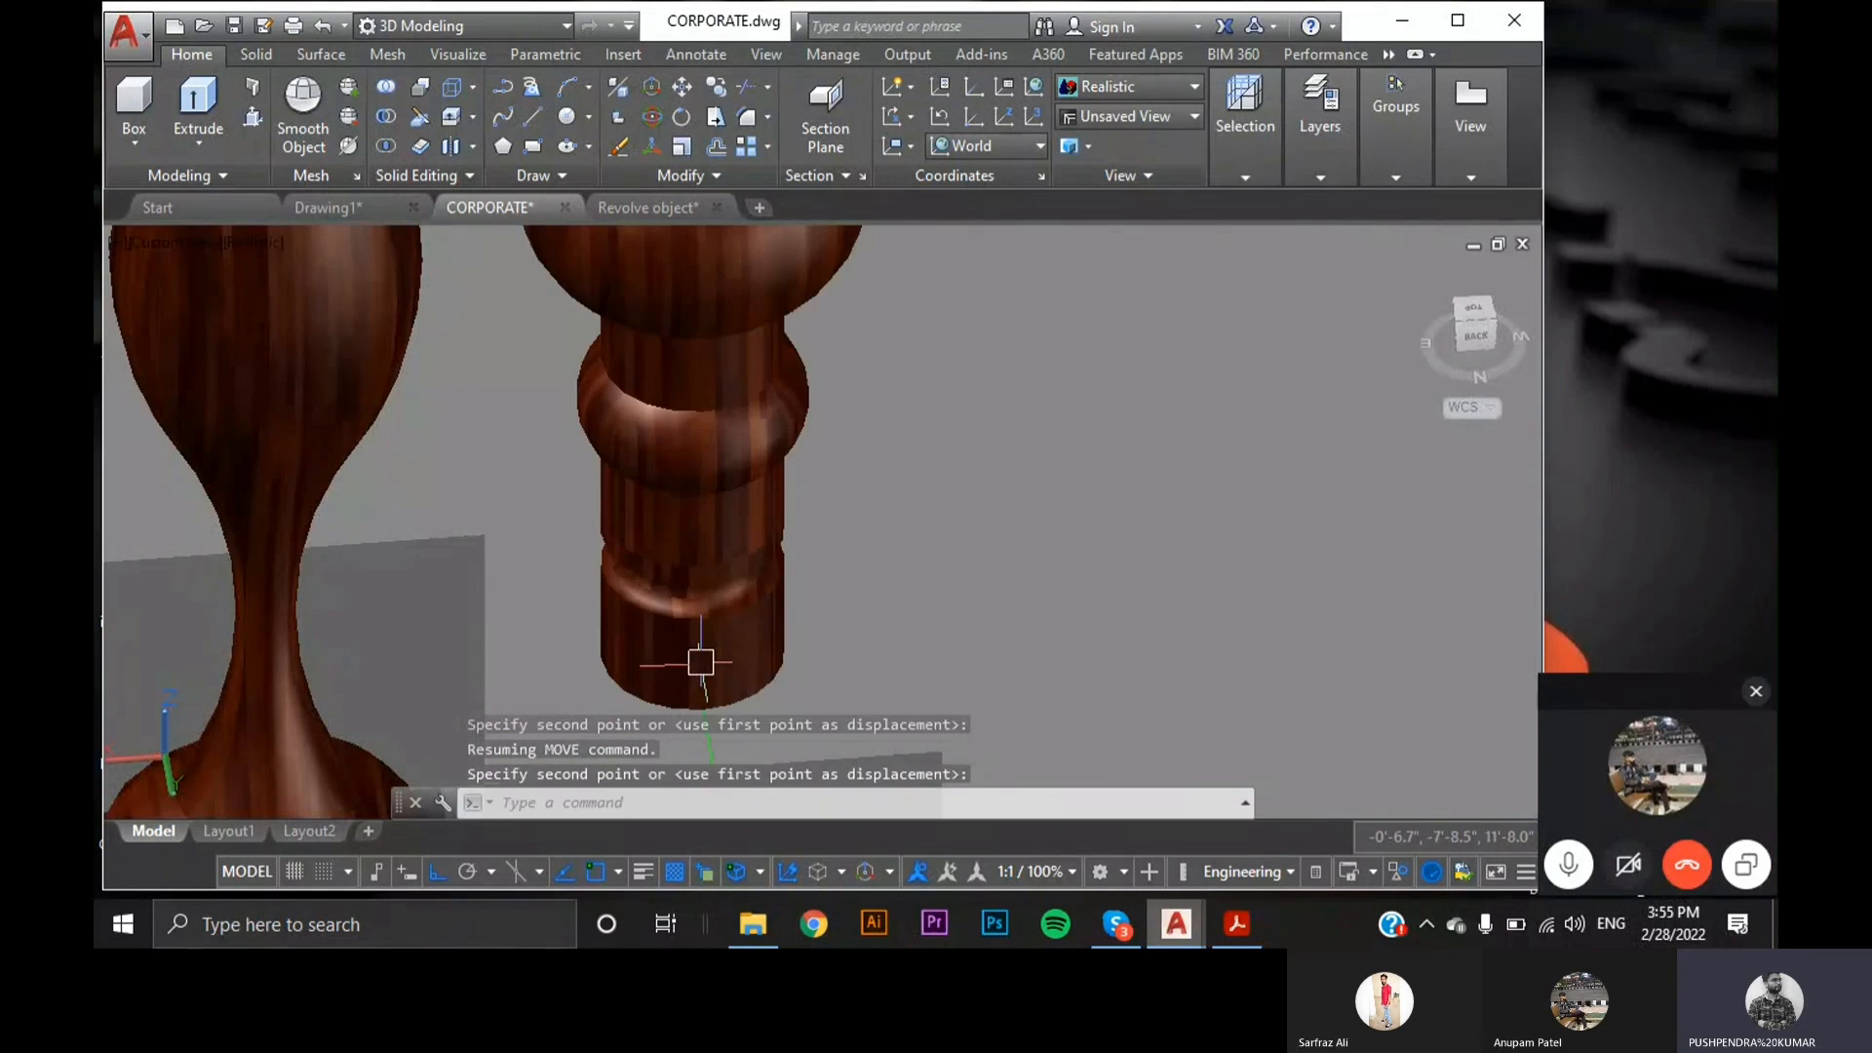
pyautogui.scroll(-4, 701, 662)
pyautogui.press('Escape')
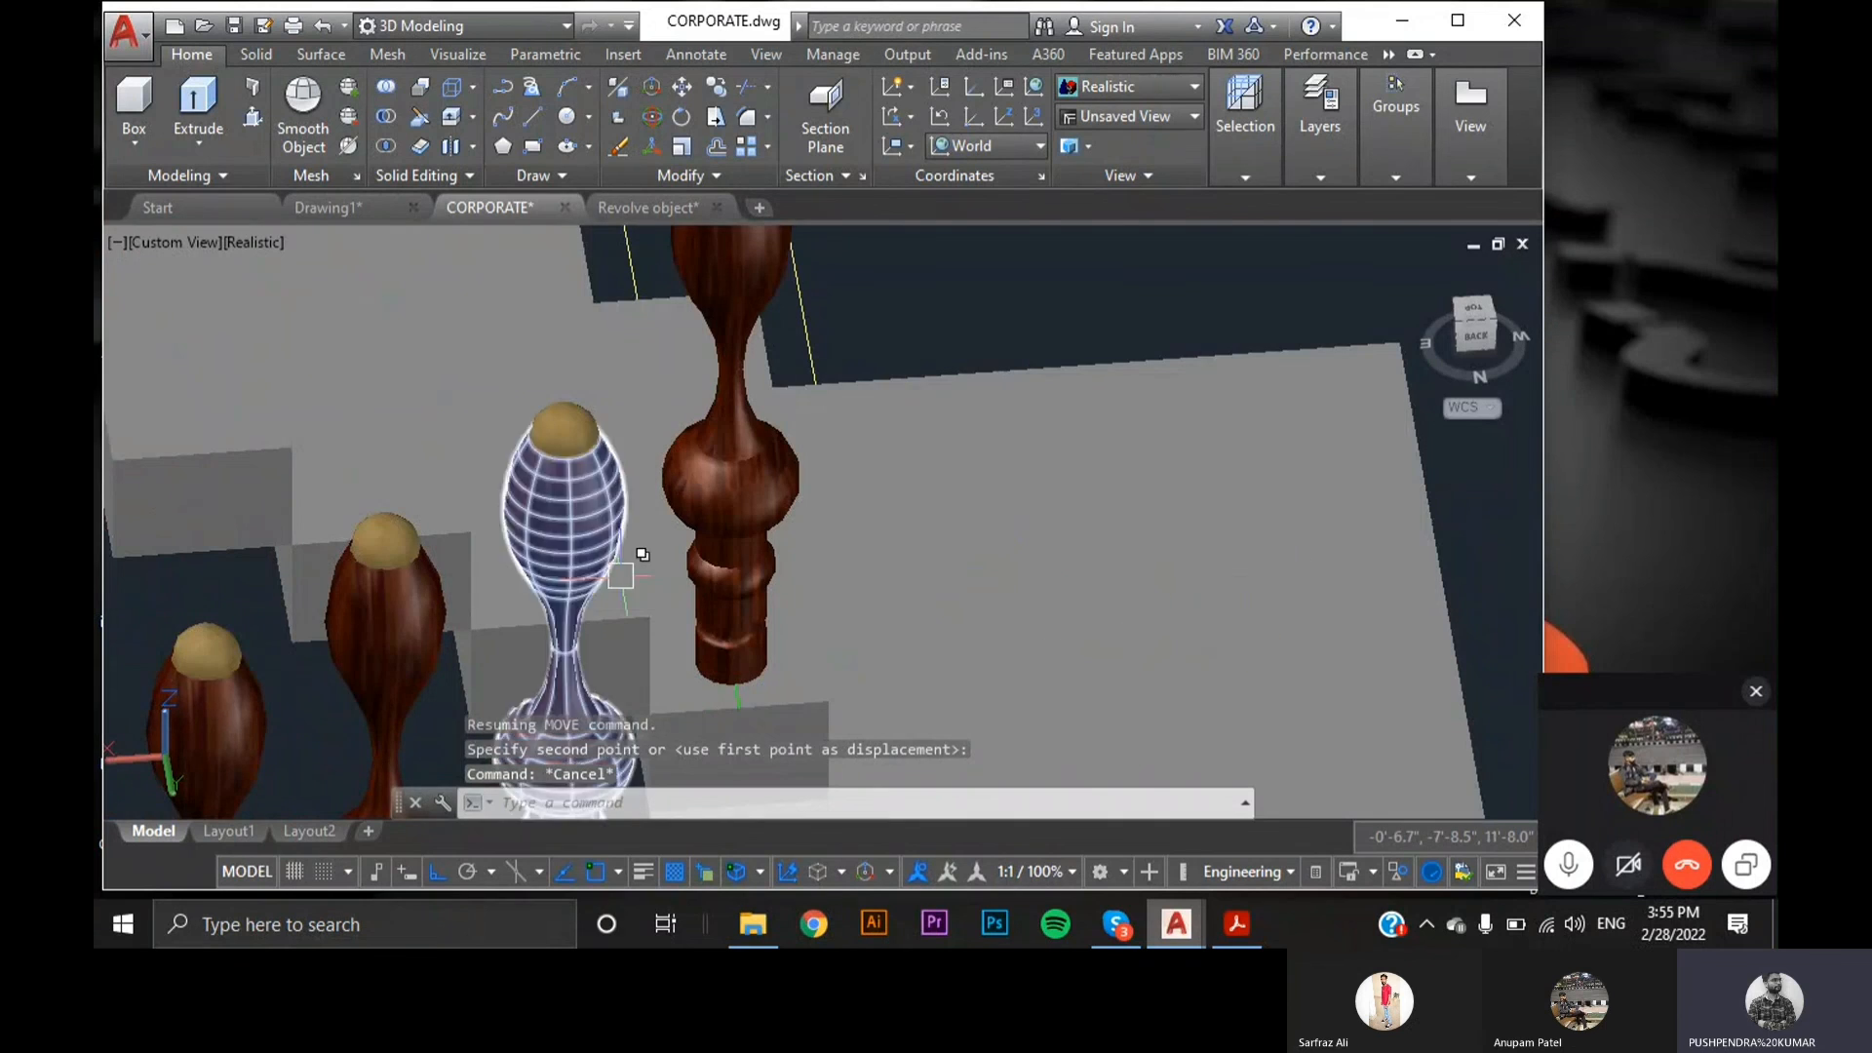
# - Copy the baluster and its ball on the second flight's lowest tread as a 3-item array, spaced from that tread's top inner corner to the next one's
pyautogui.scroll(-4, 1083, 570)
pyautogui.keyDown('shift'); pyautogui.moveTo(1083, 571); pyautogui.dragTo(1040, 619, button='middle'); pyautogui.keyUp('shift')
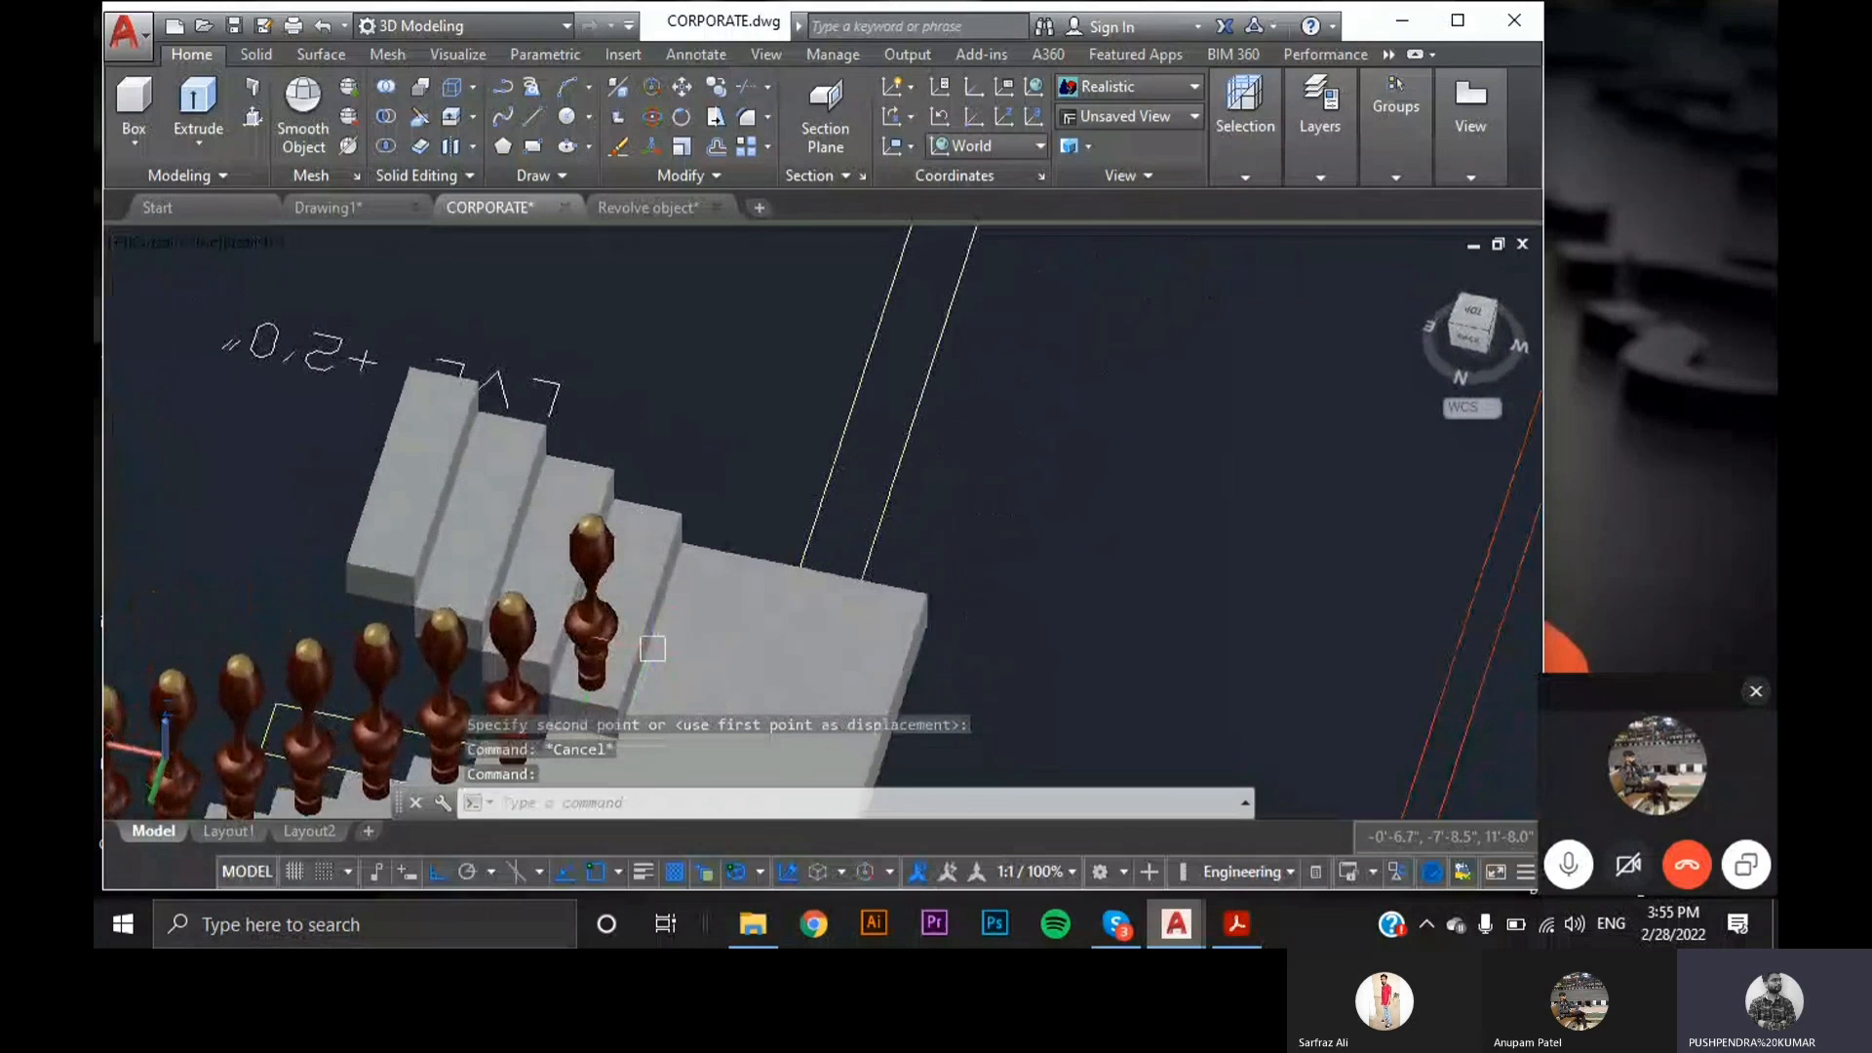
pyautogui.scroll(3, 618, 649)
pyautogui.click(579, 616)
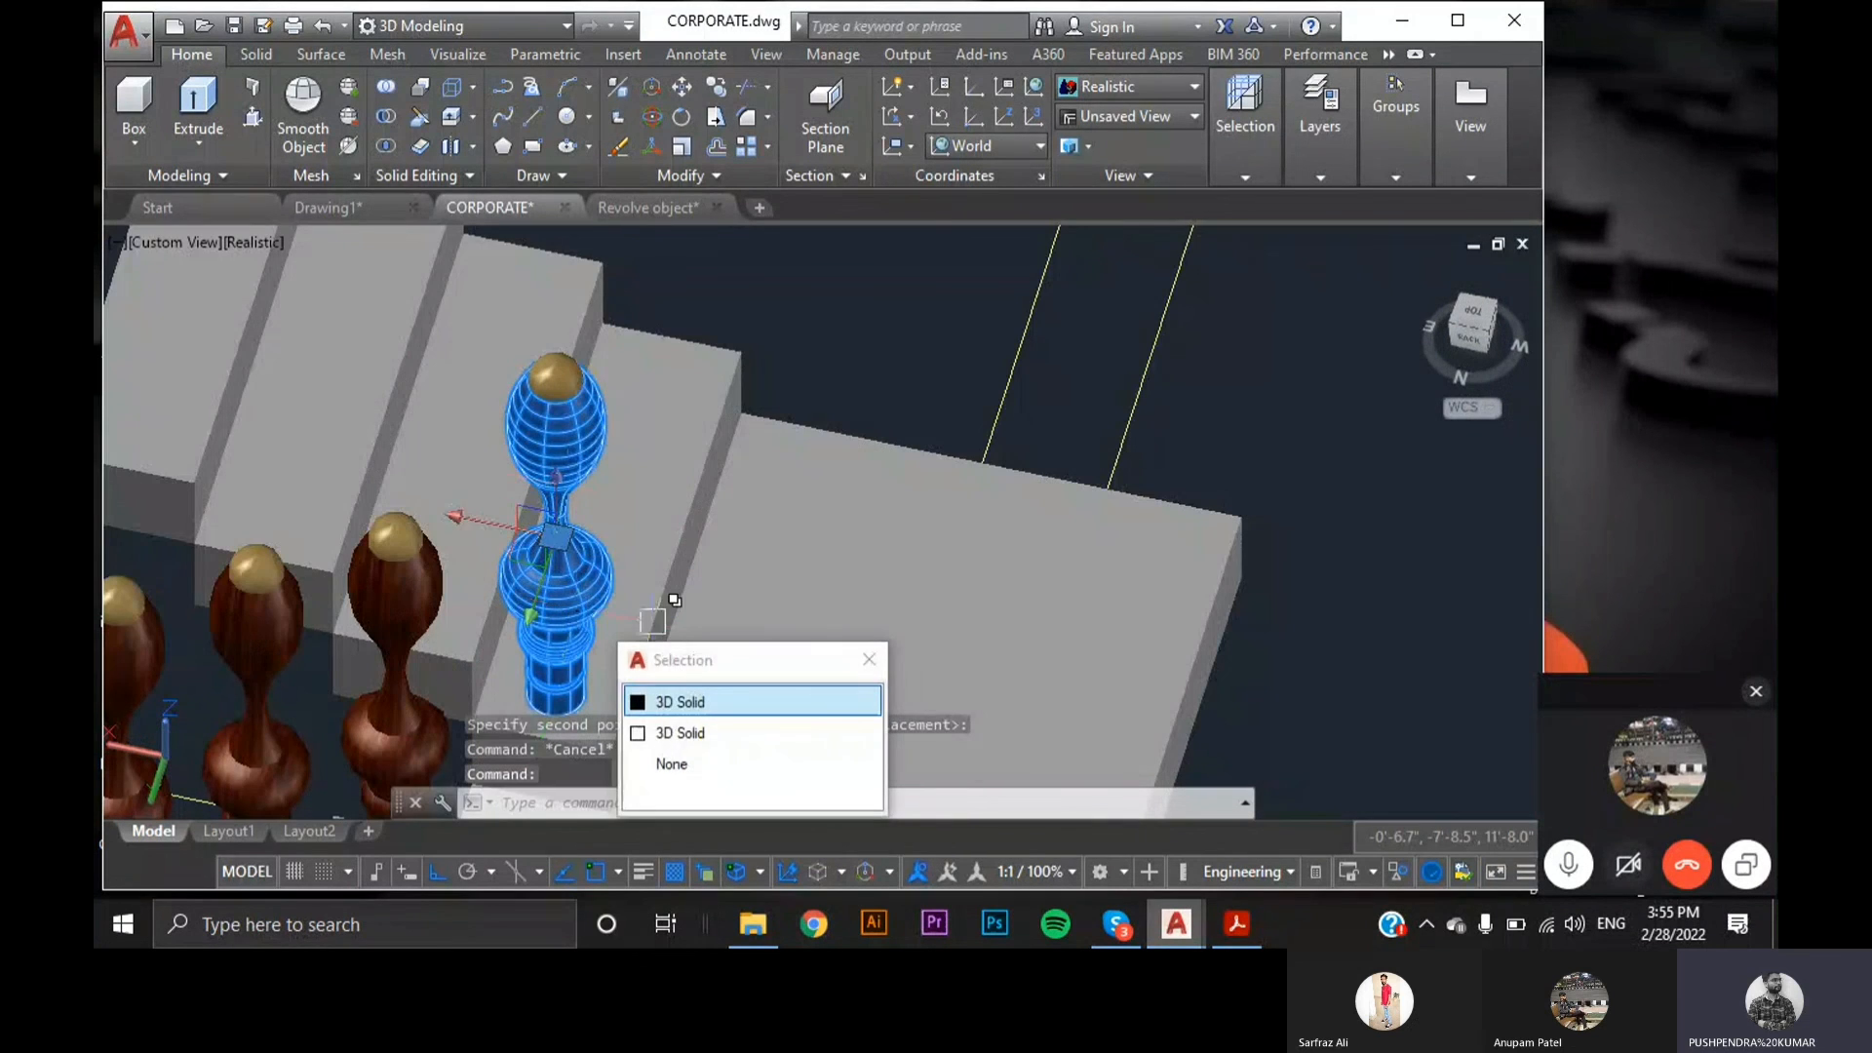
pyautogui.click(673, 701)
pyautogui.click(562, 378)
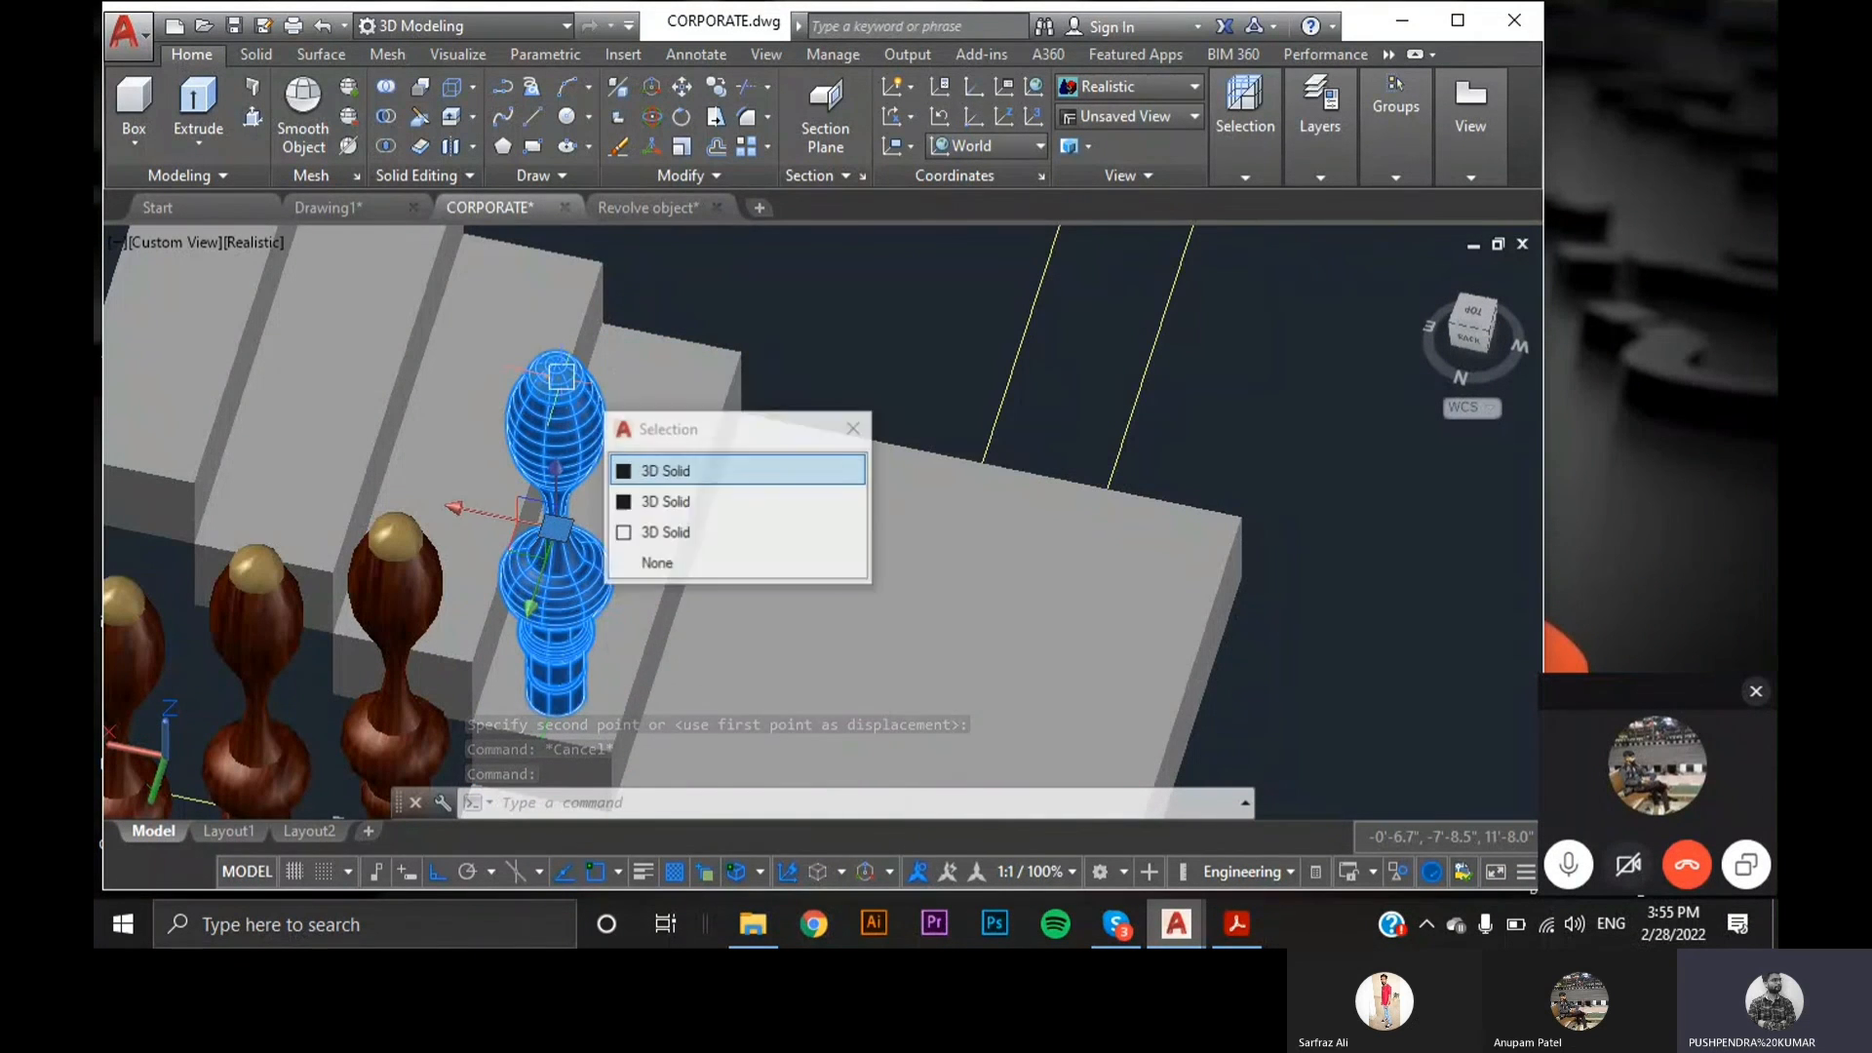
pyautogui.click(688, 474)
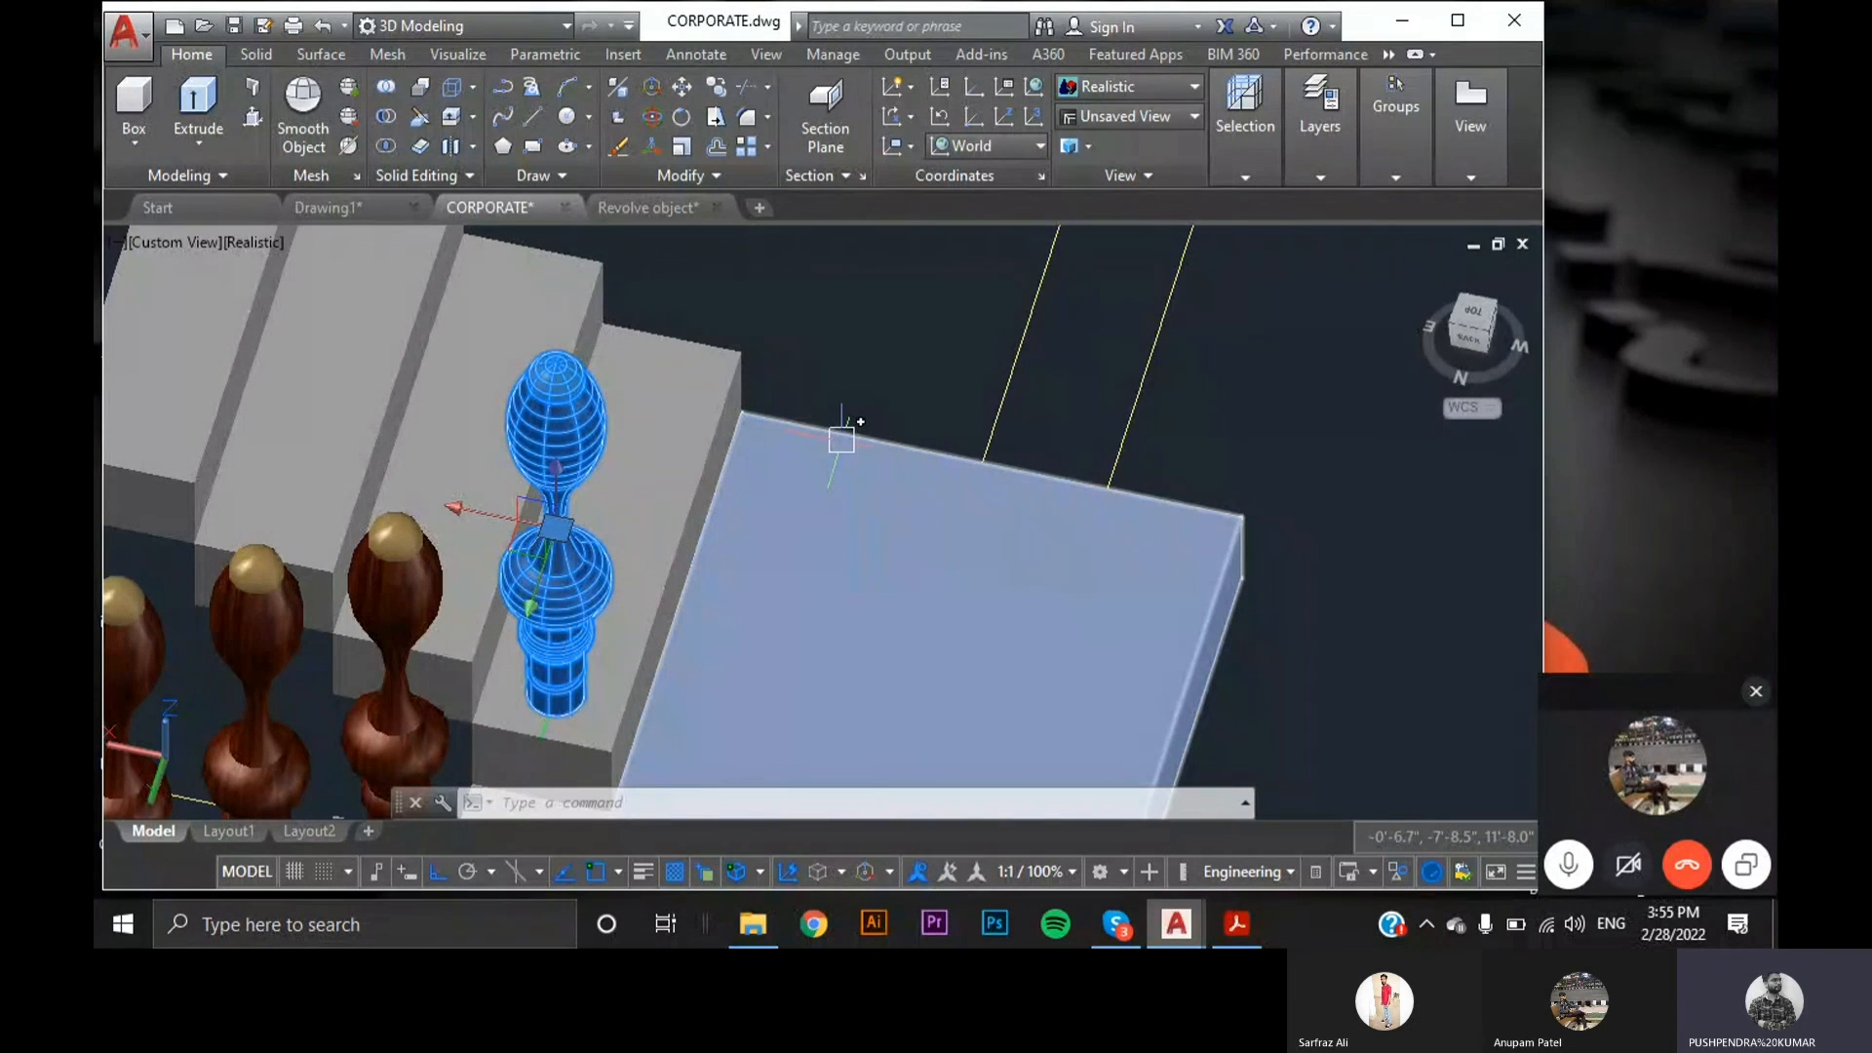
pyautogui.write('cp')
pyautogui.press('Return')
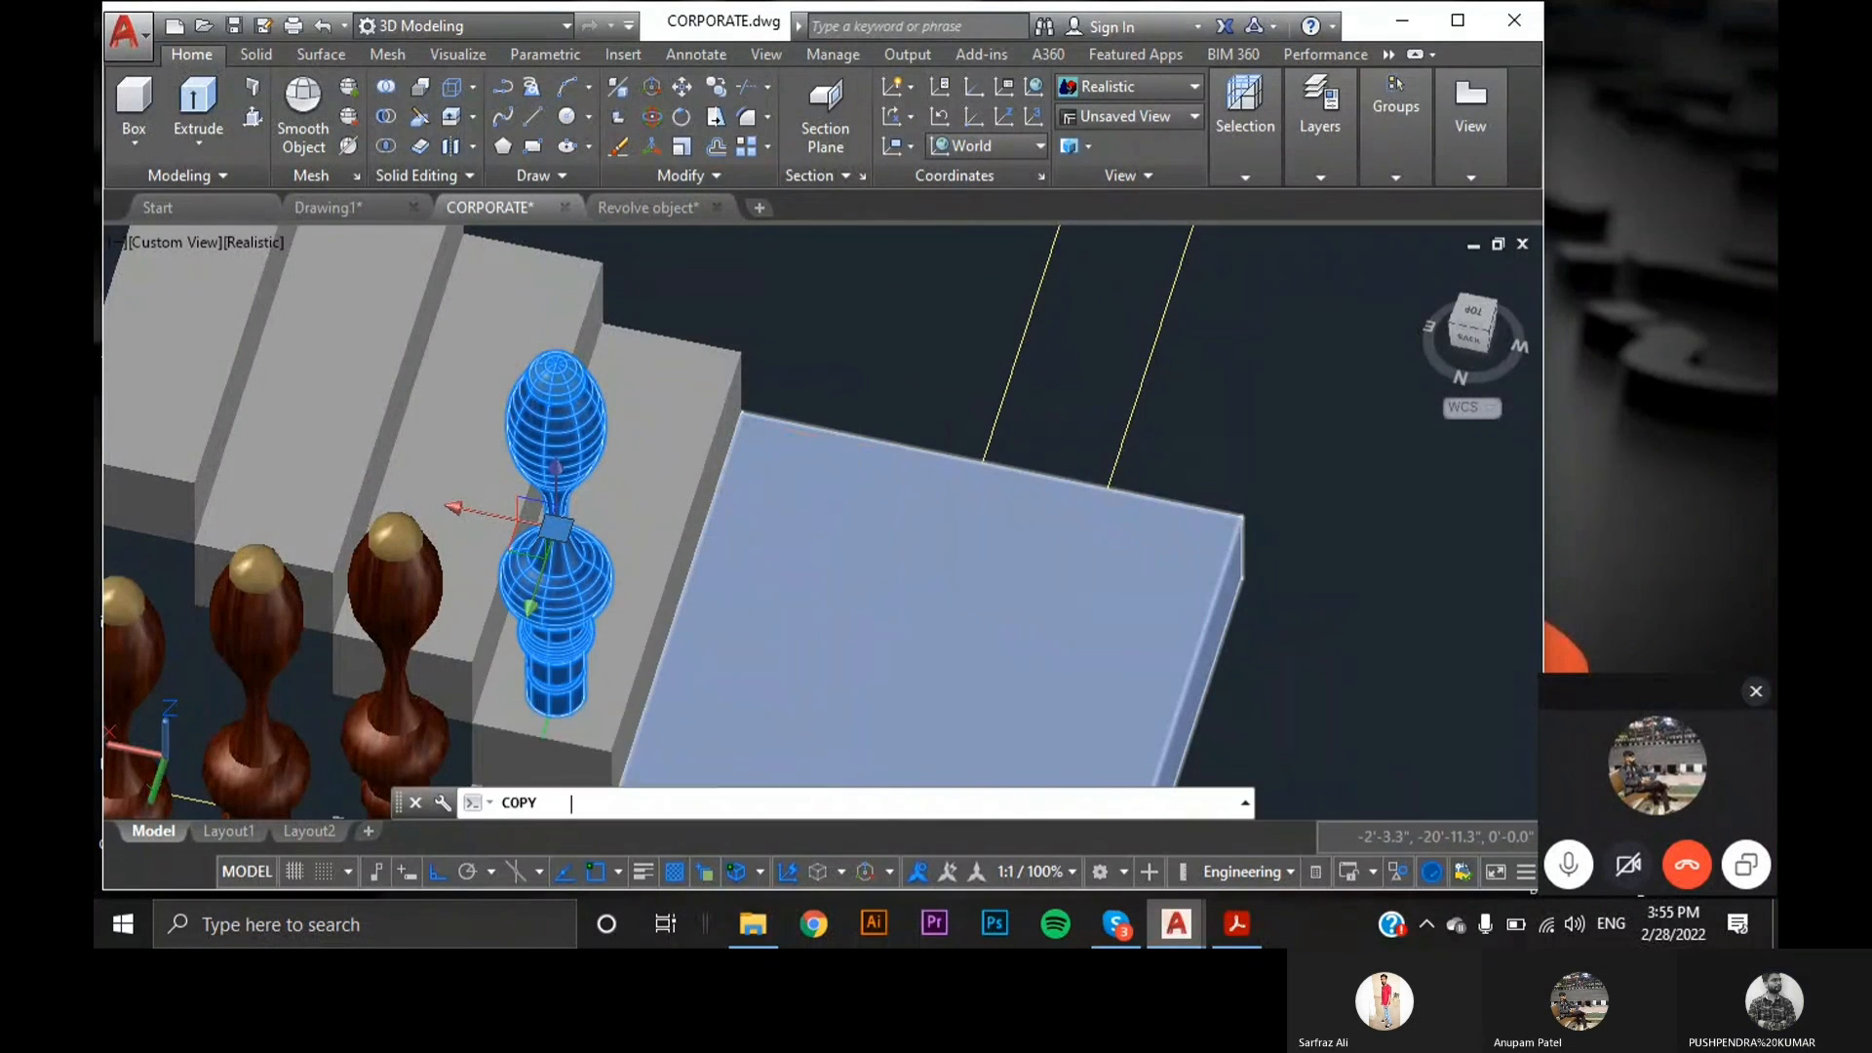
pyautogui.scroll(-2, 695, 536)
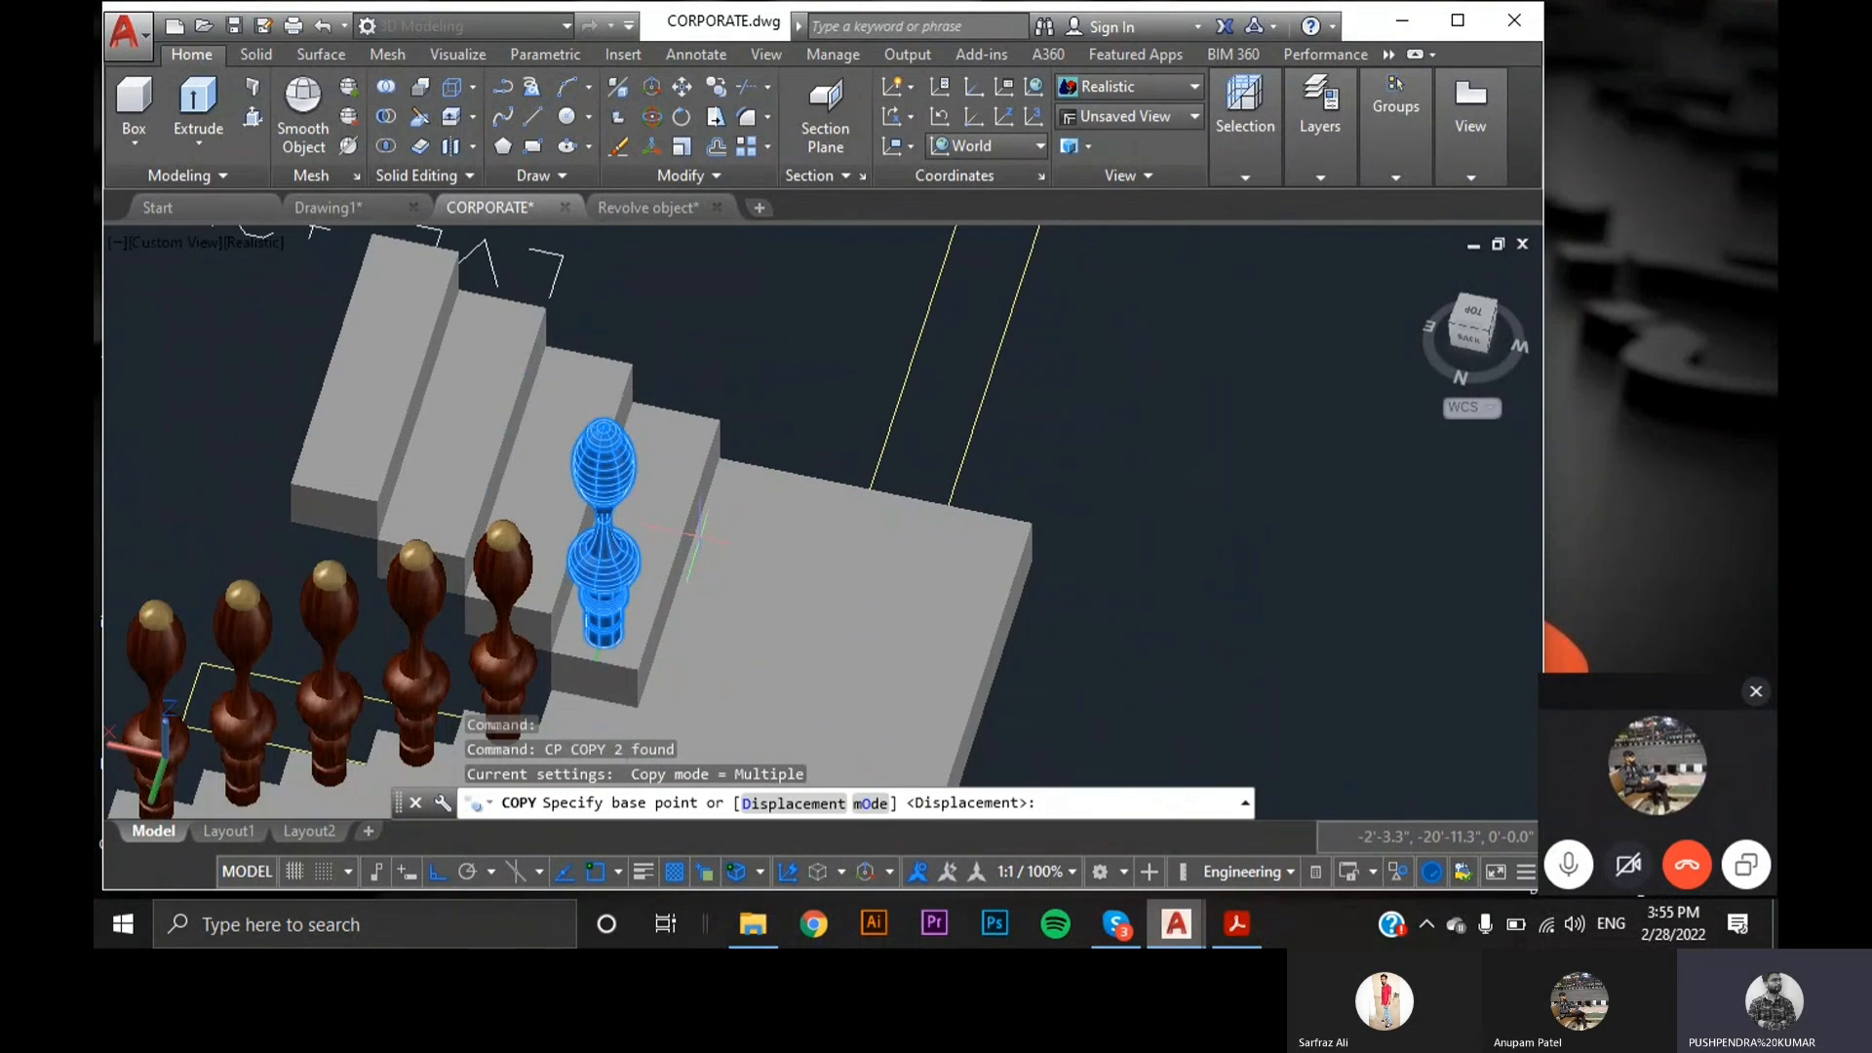
pyautogui.scroll(5, 633, 717)
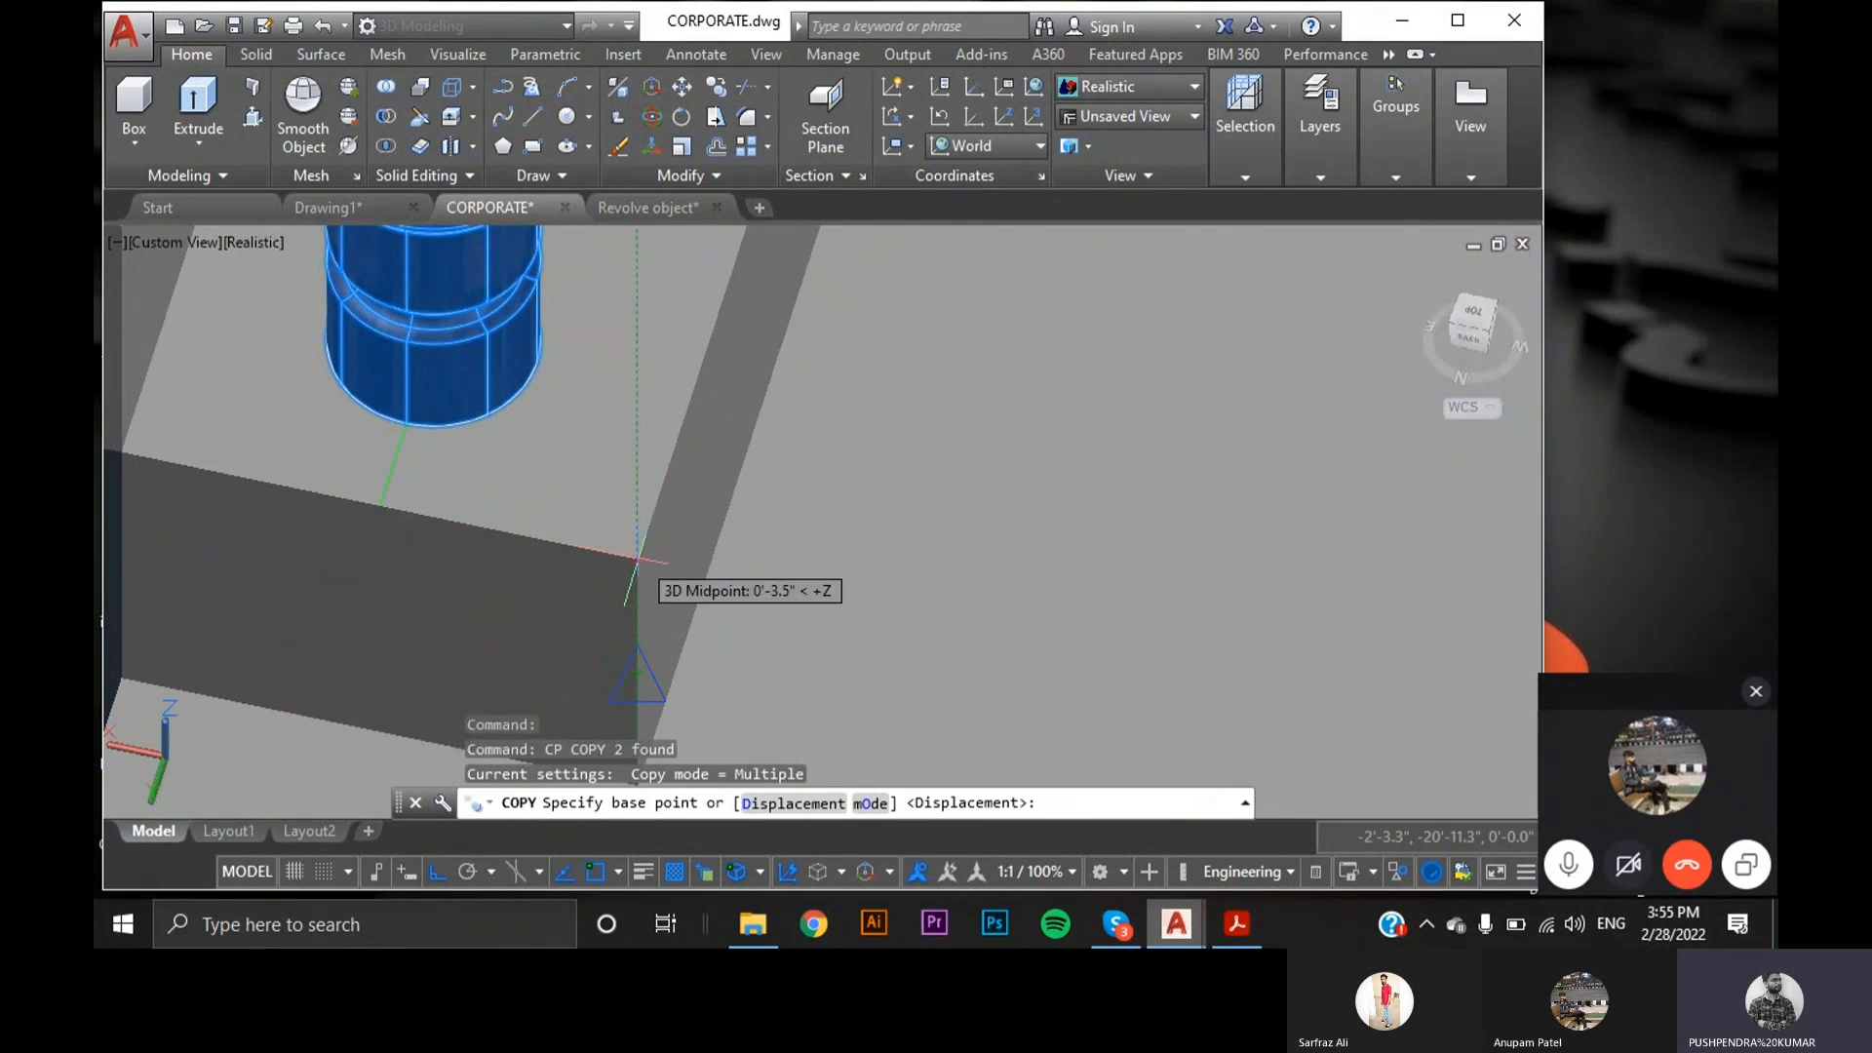
pyautogui.click(637, 560)
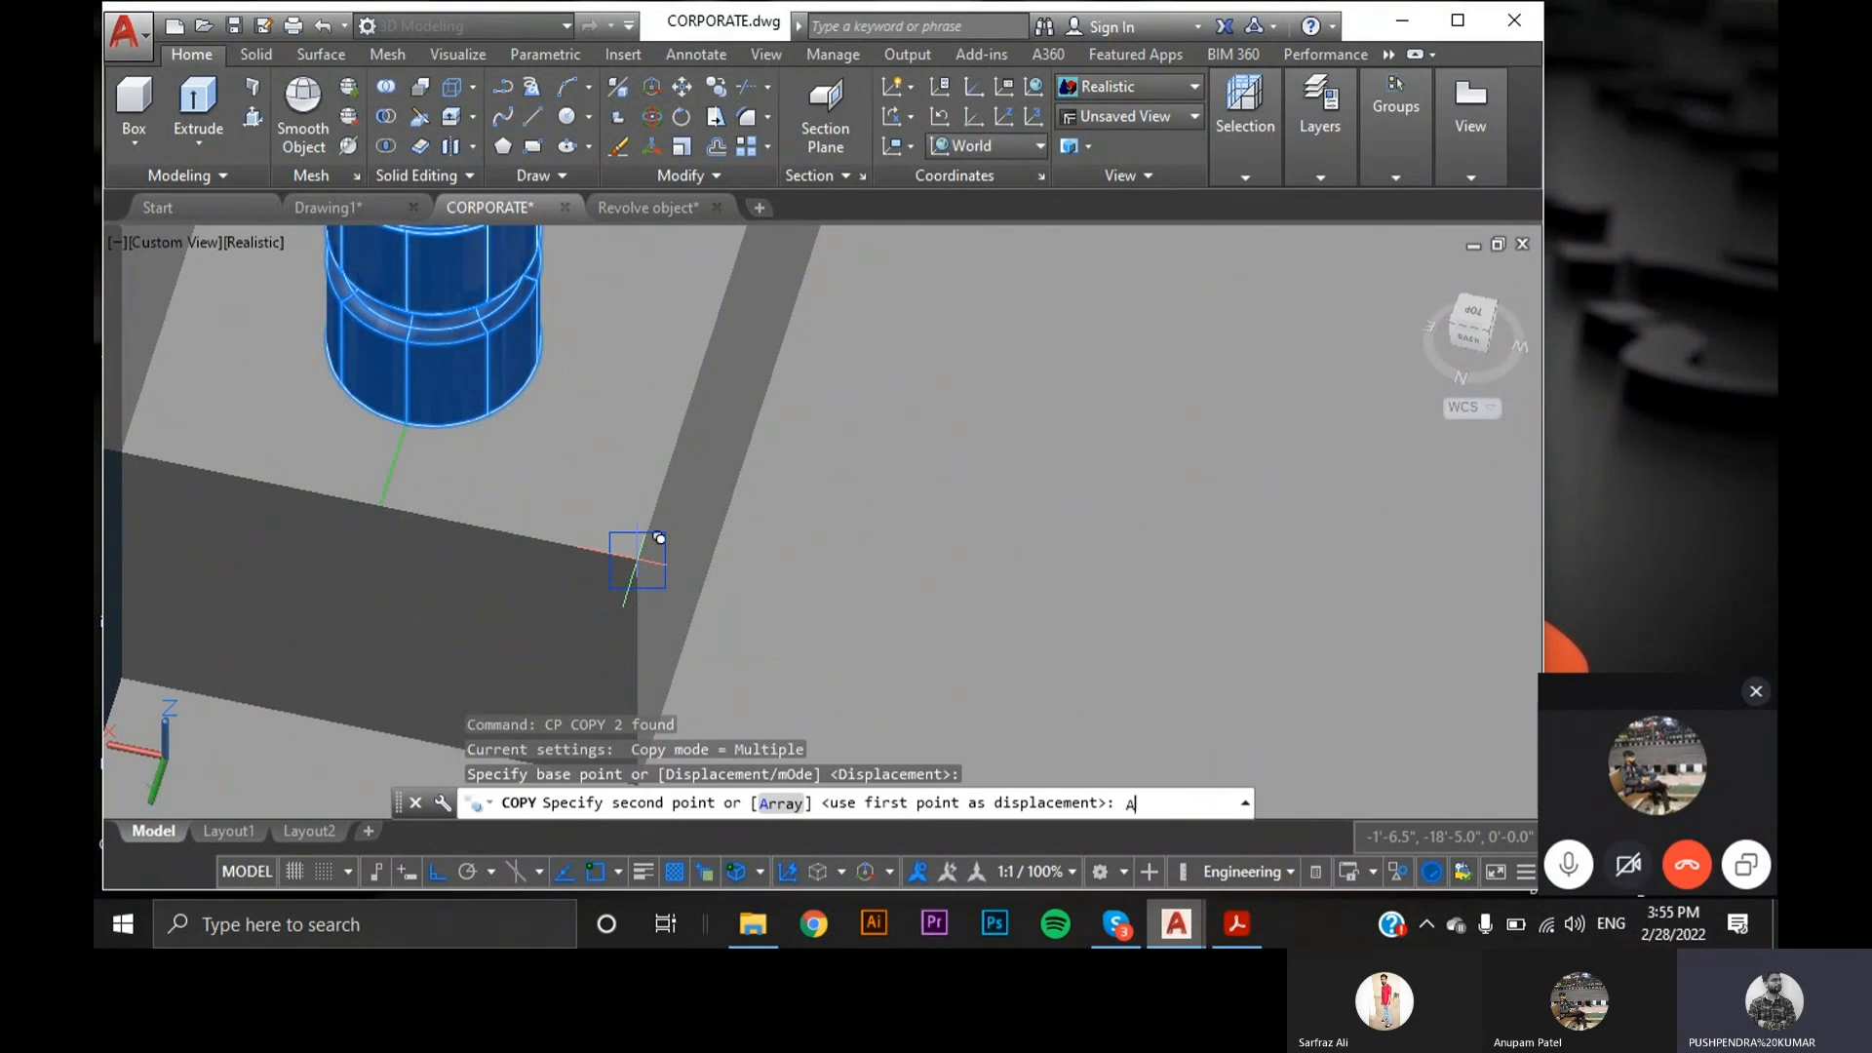
pyautogui.write('A')
pyautogui.press('Return')
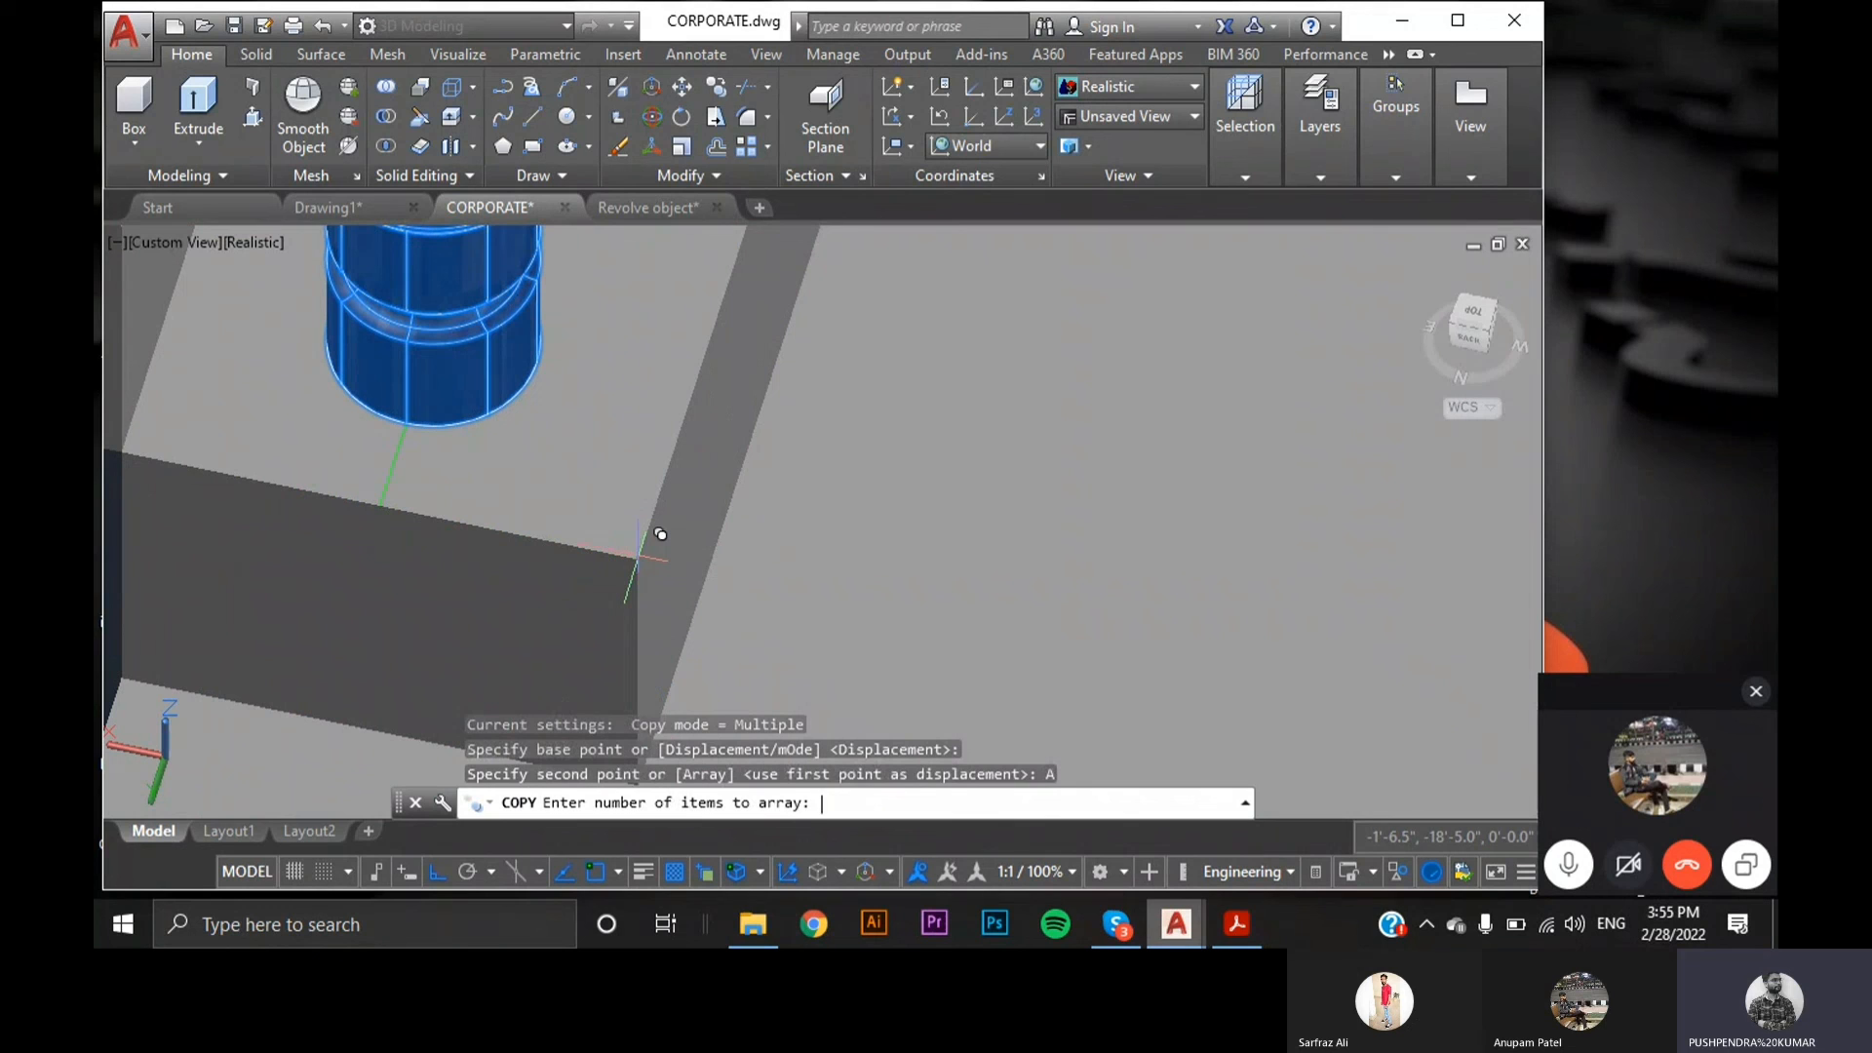
pyautogui.write('3')
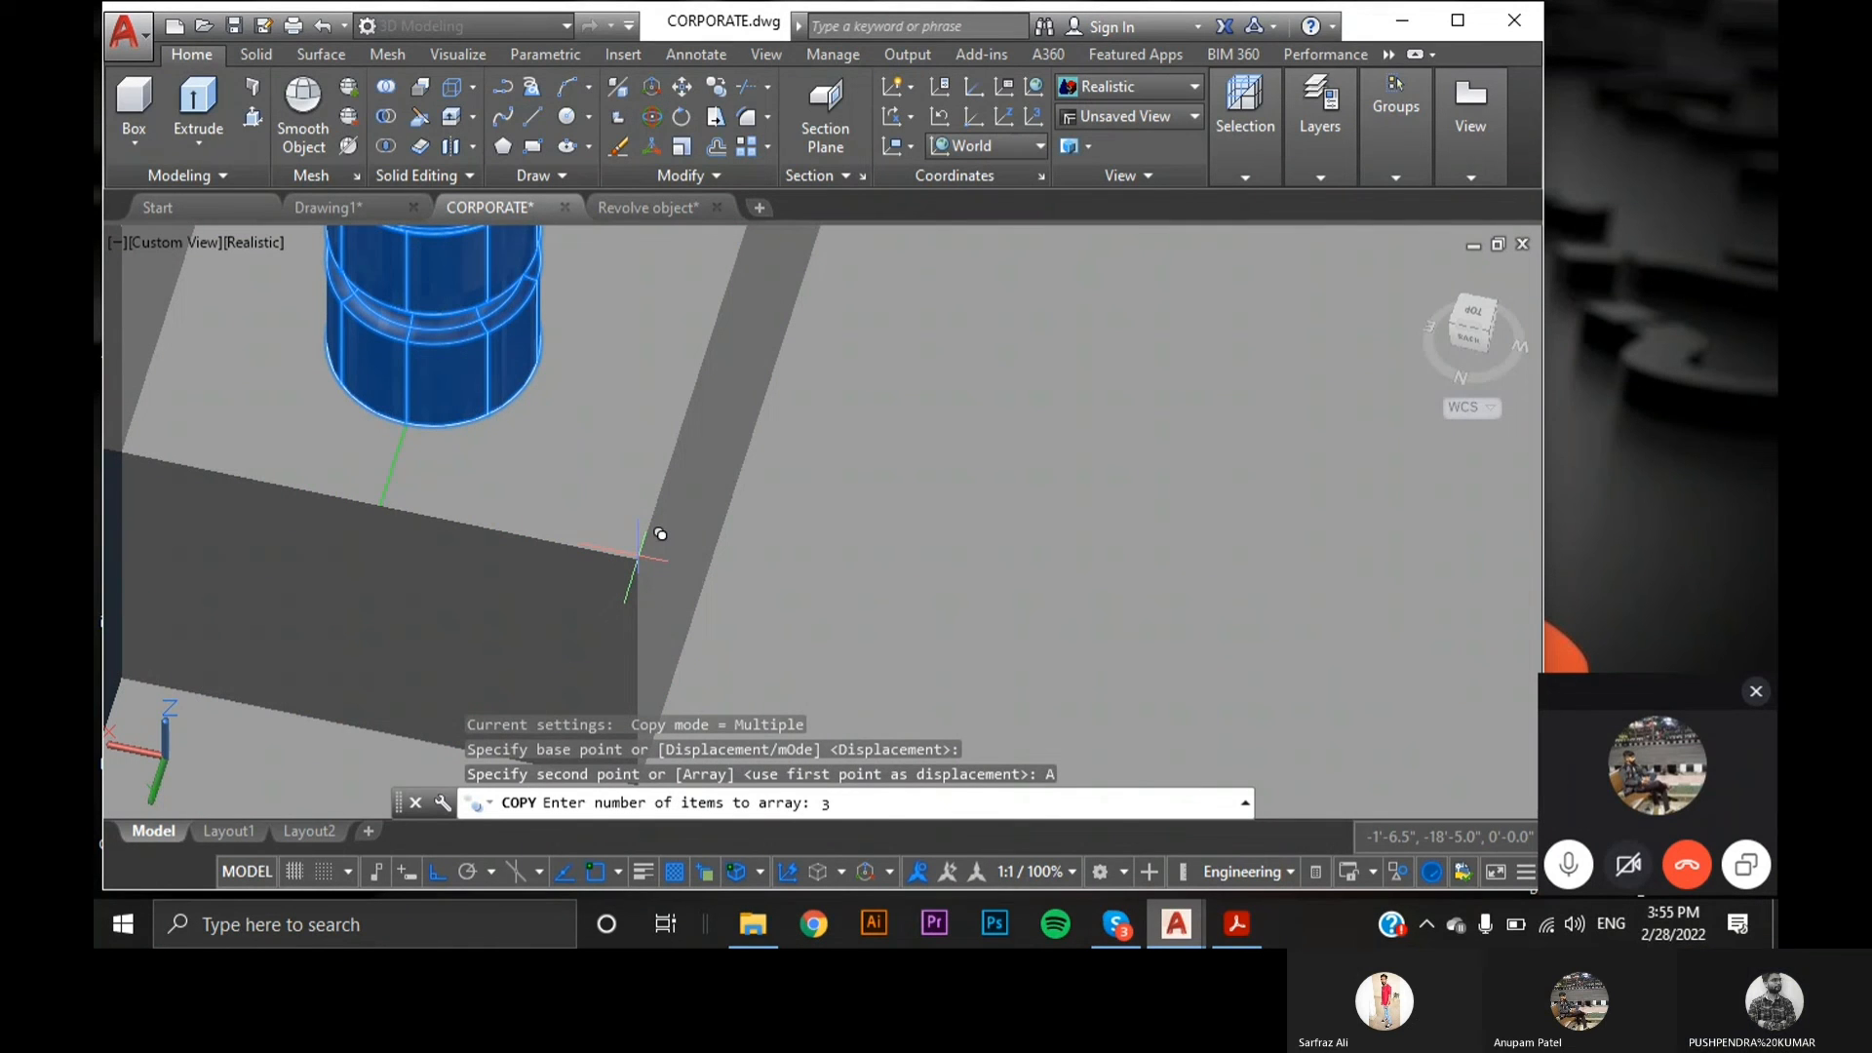
pyautogui.press('Return')
pyautogui.scroll(-4, 659, 536)
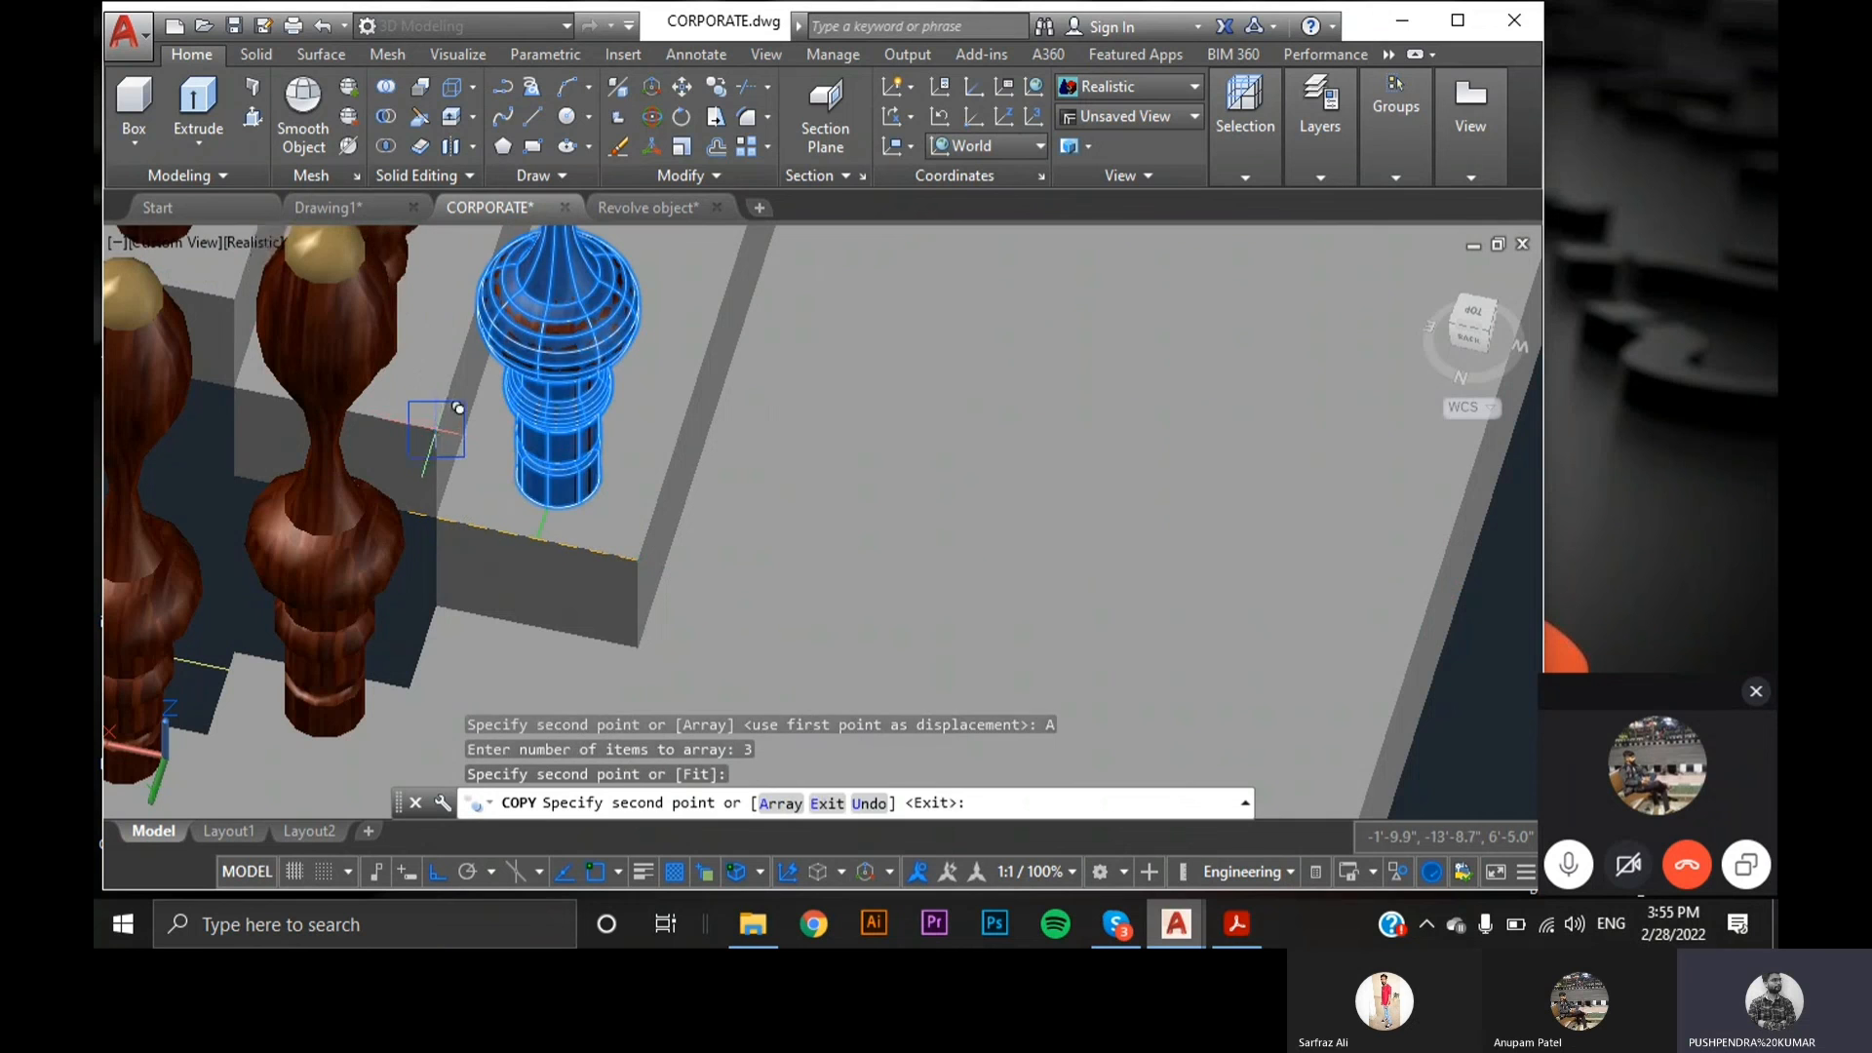
pyautogui.click(439, 409)
pyautogui.press('Escape')
pyautogui.scroll(-3, 604, 497)
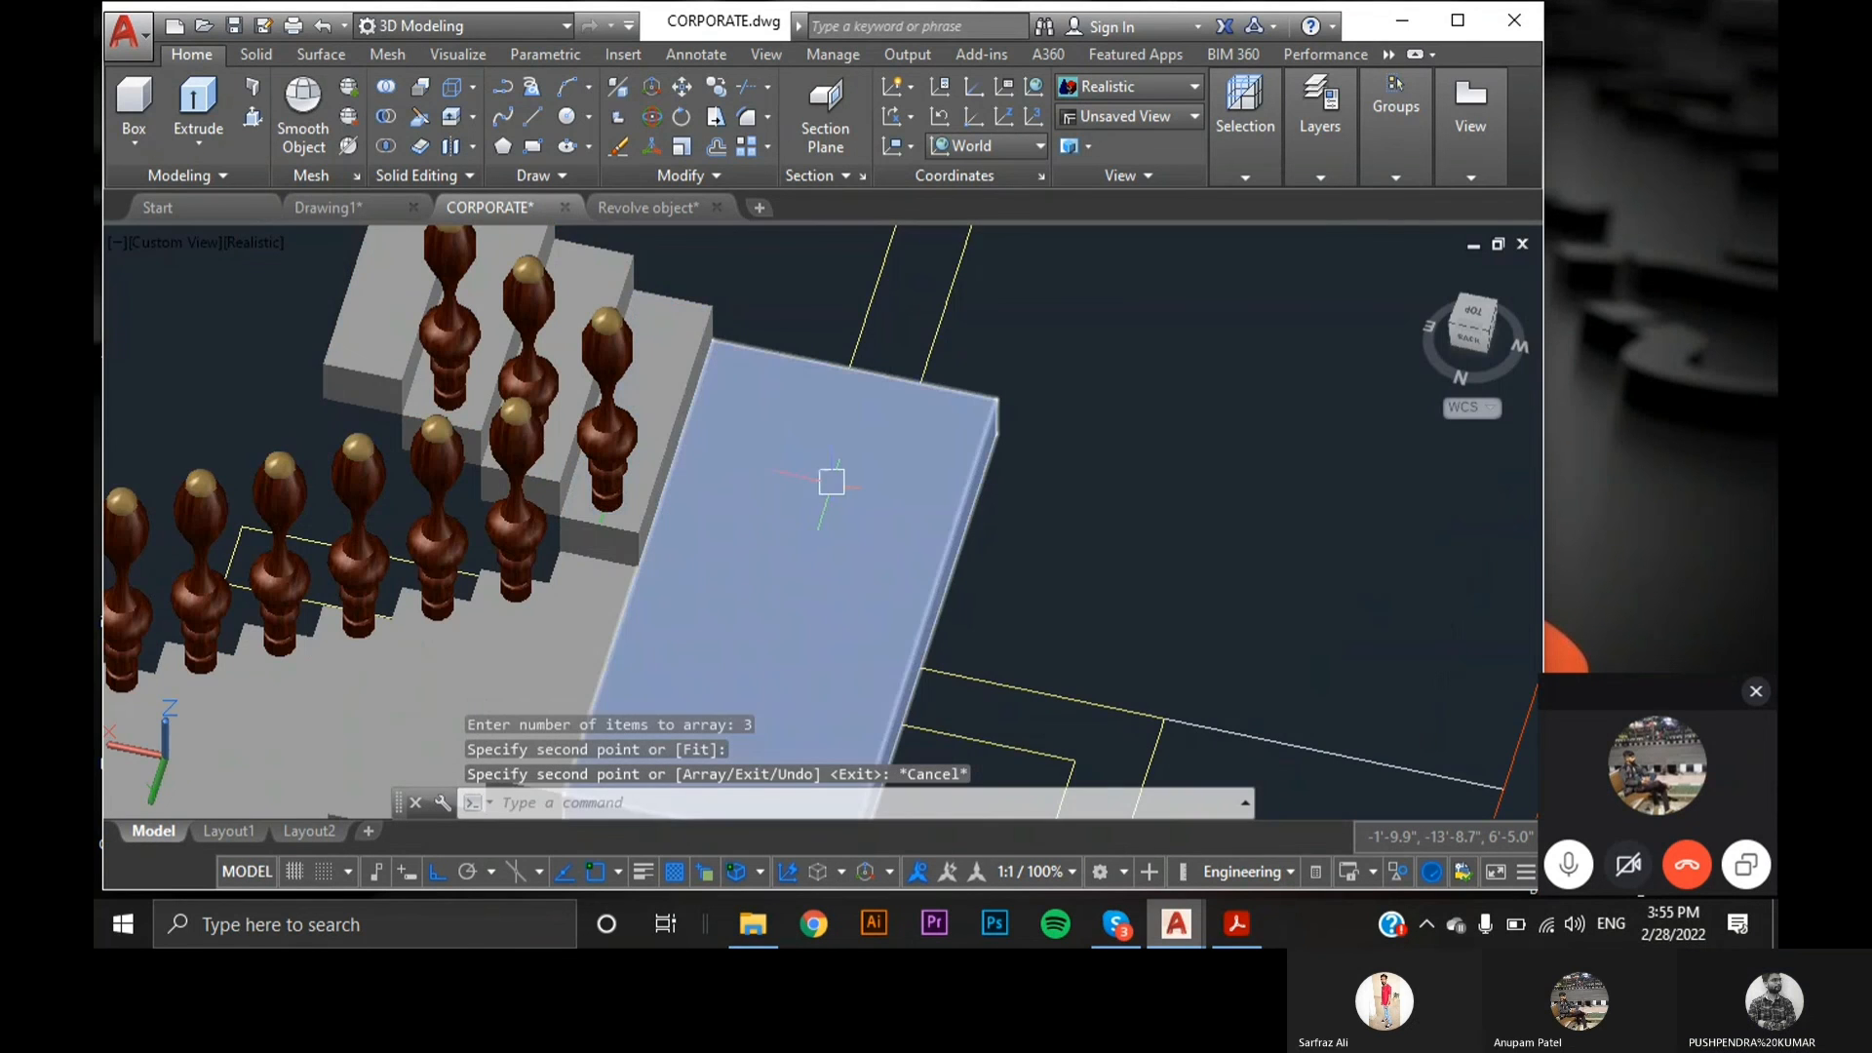
# - Copy the second flight's third baluster, body and top ball together, onto the uppermost tread using matching tread corners
pyautogui.scroll(3, 644, 488)
pyautogui.scroll(3, 415, 420)
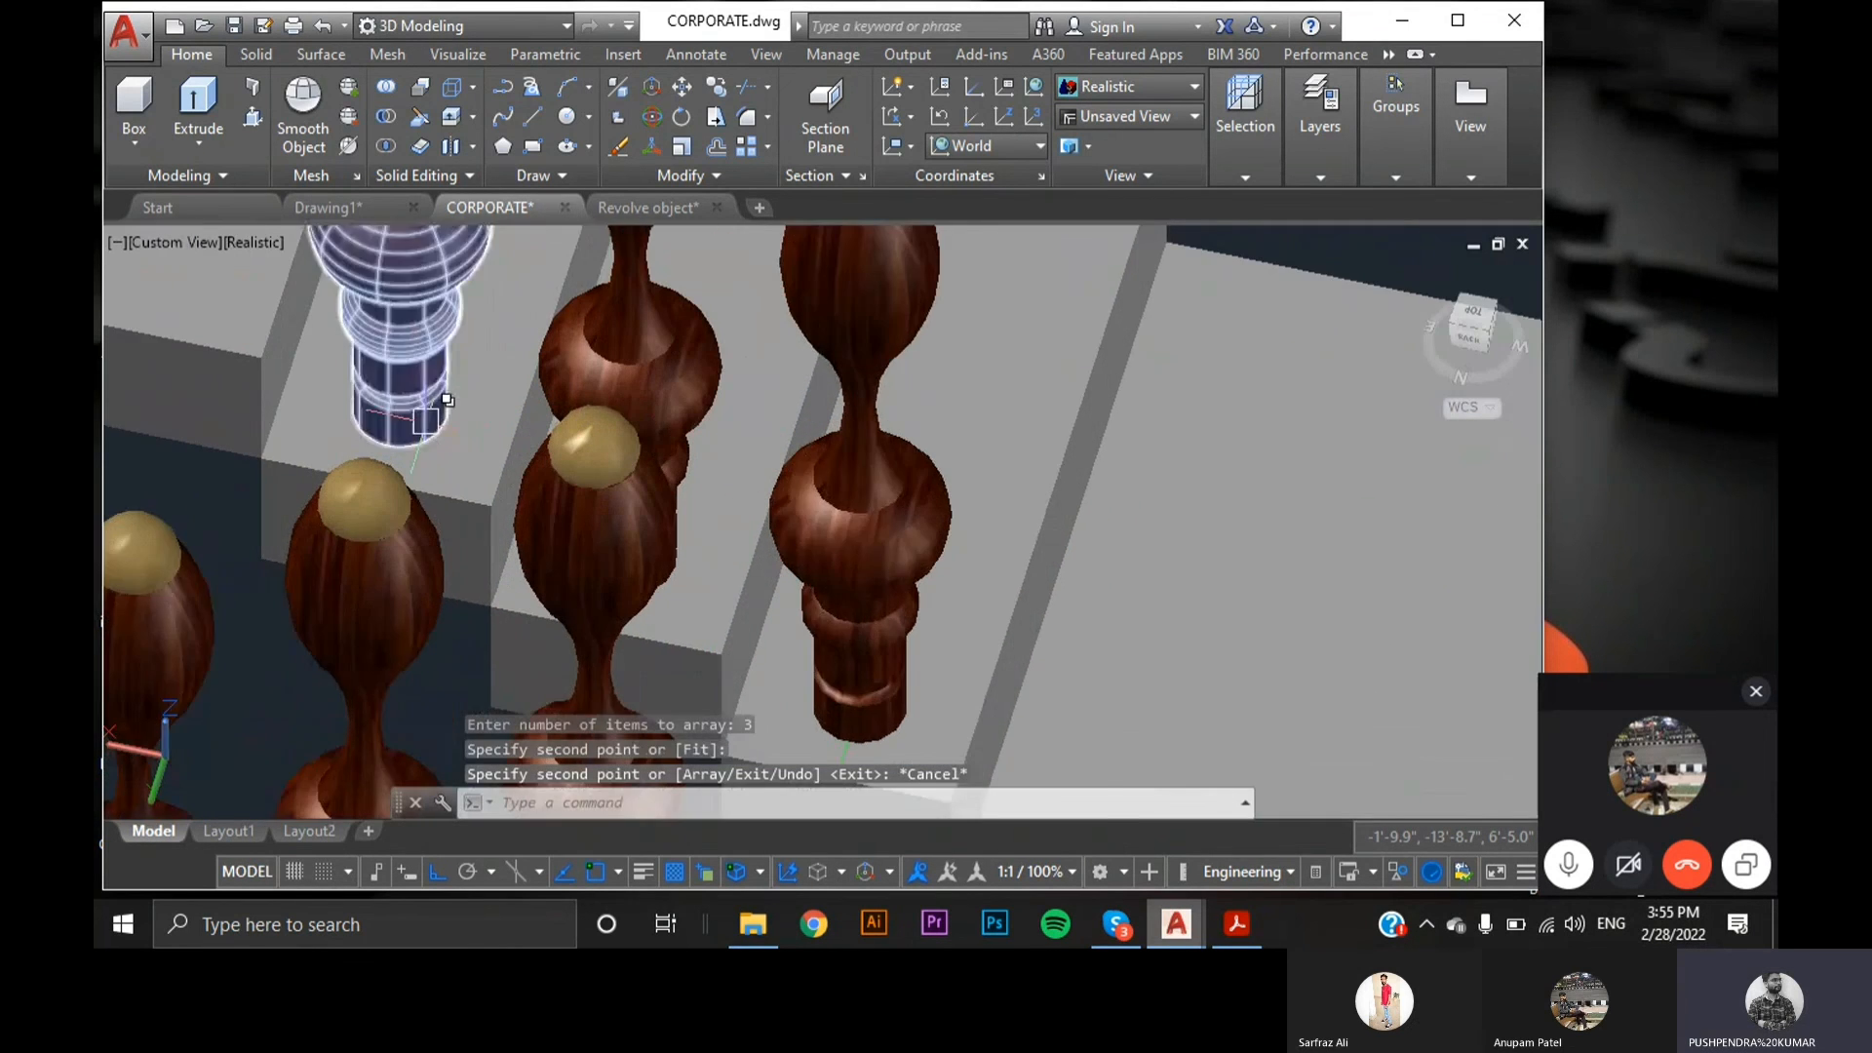
pyautogui.press('Escape')
pyautogui.click(410, 417)
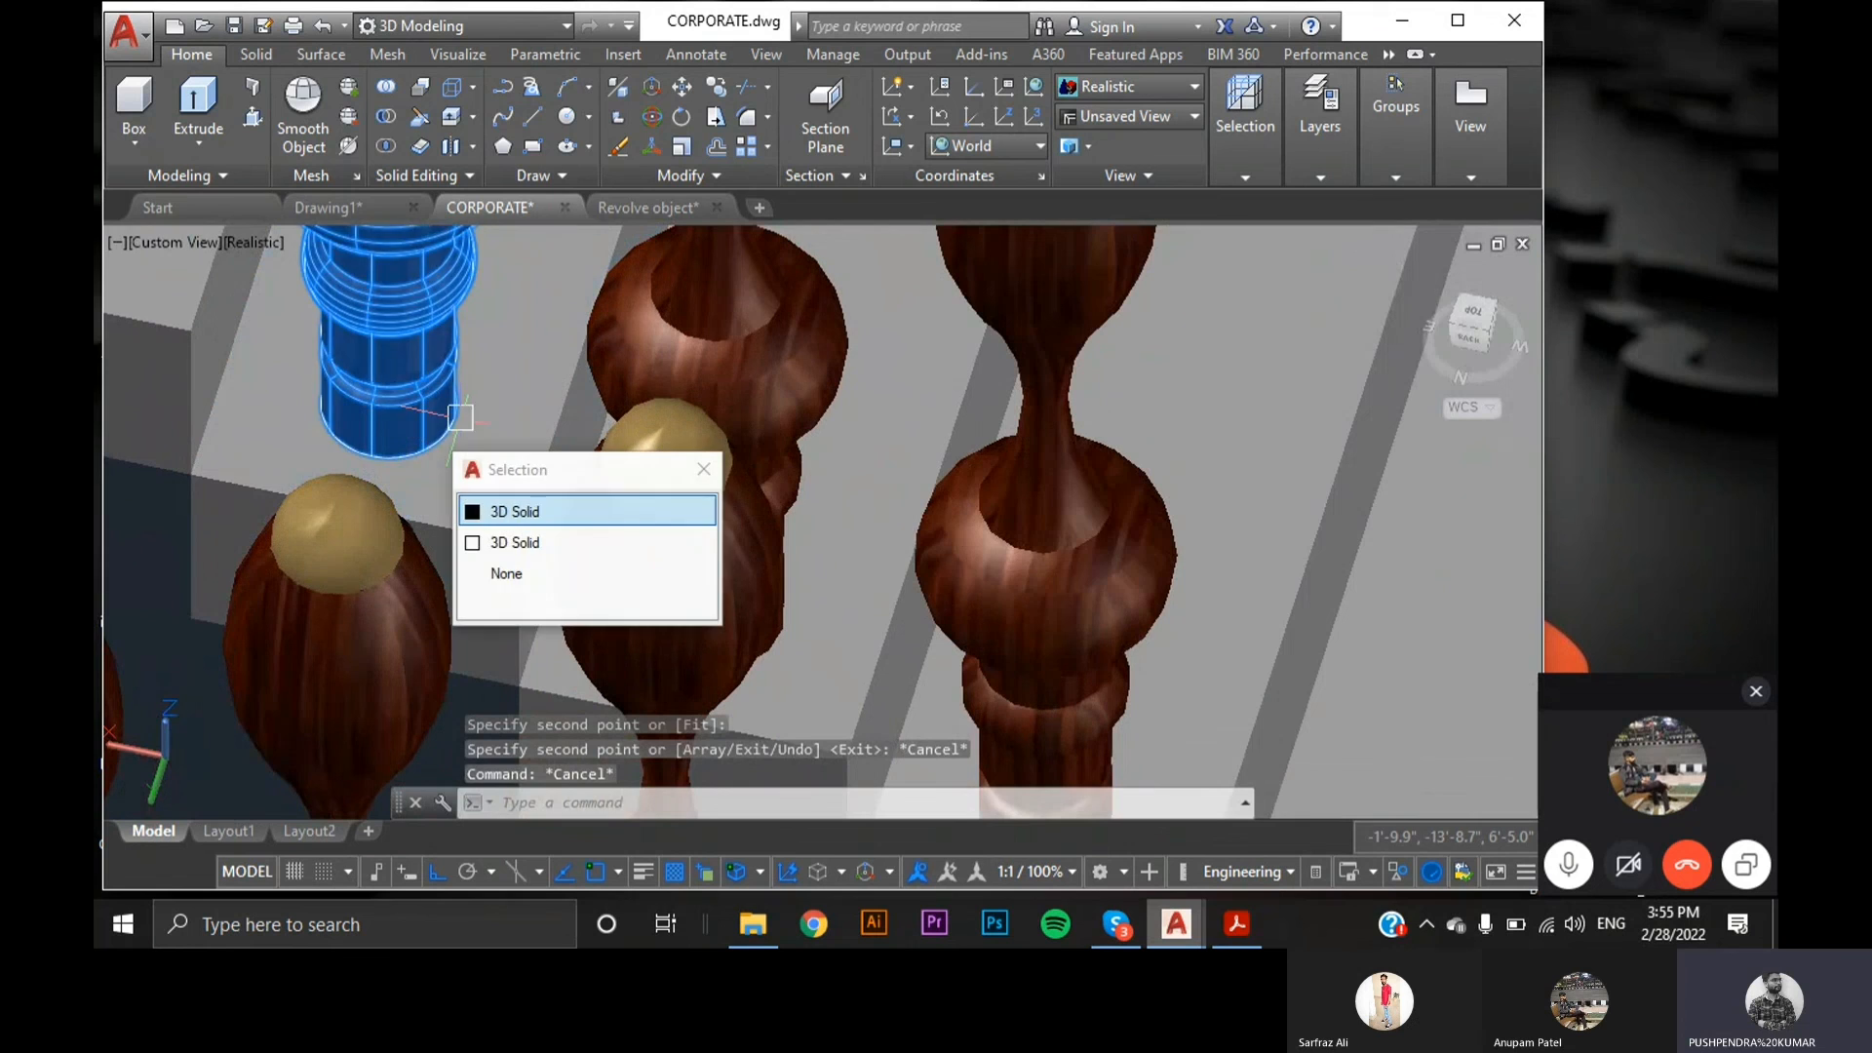
pyautogui.click(517, 509)
pyautogui.scroll(-3, 472, 501)
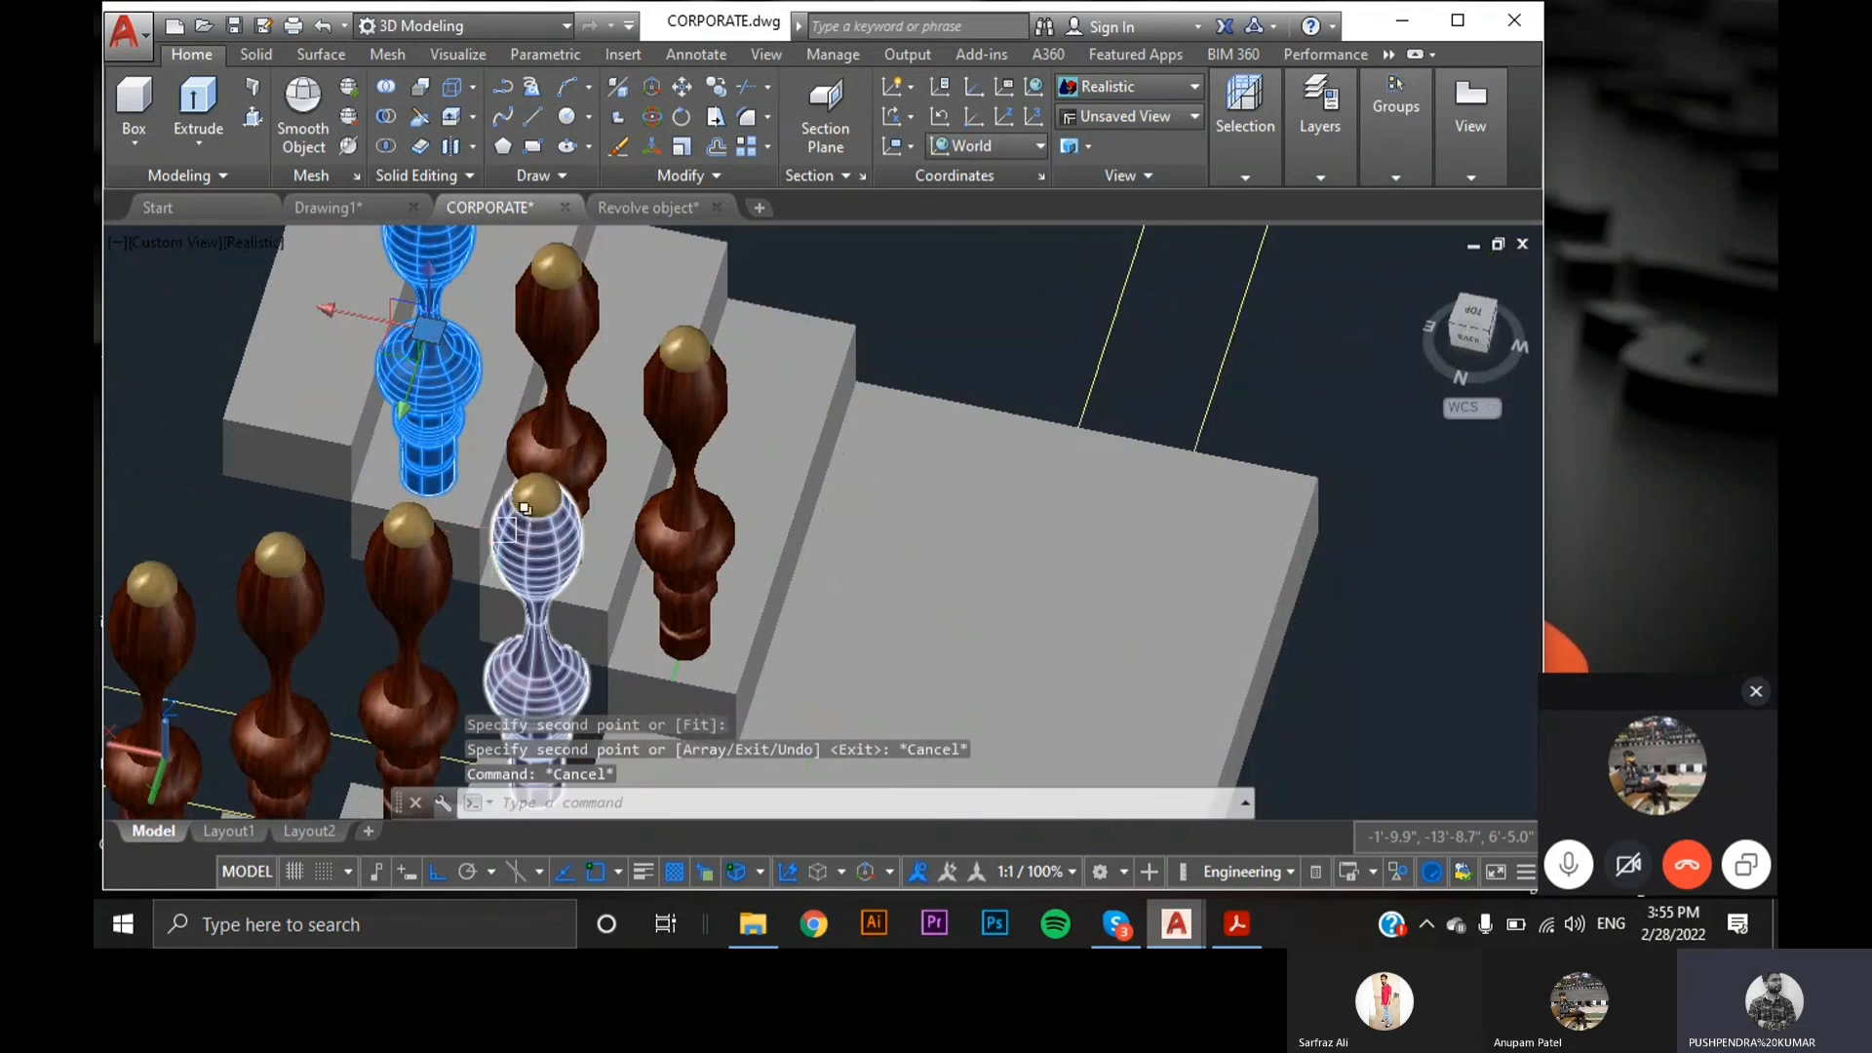
pyautogui.scroll(-3, 473, 390)
pyautogui.click(451, 271)
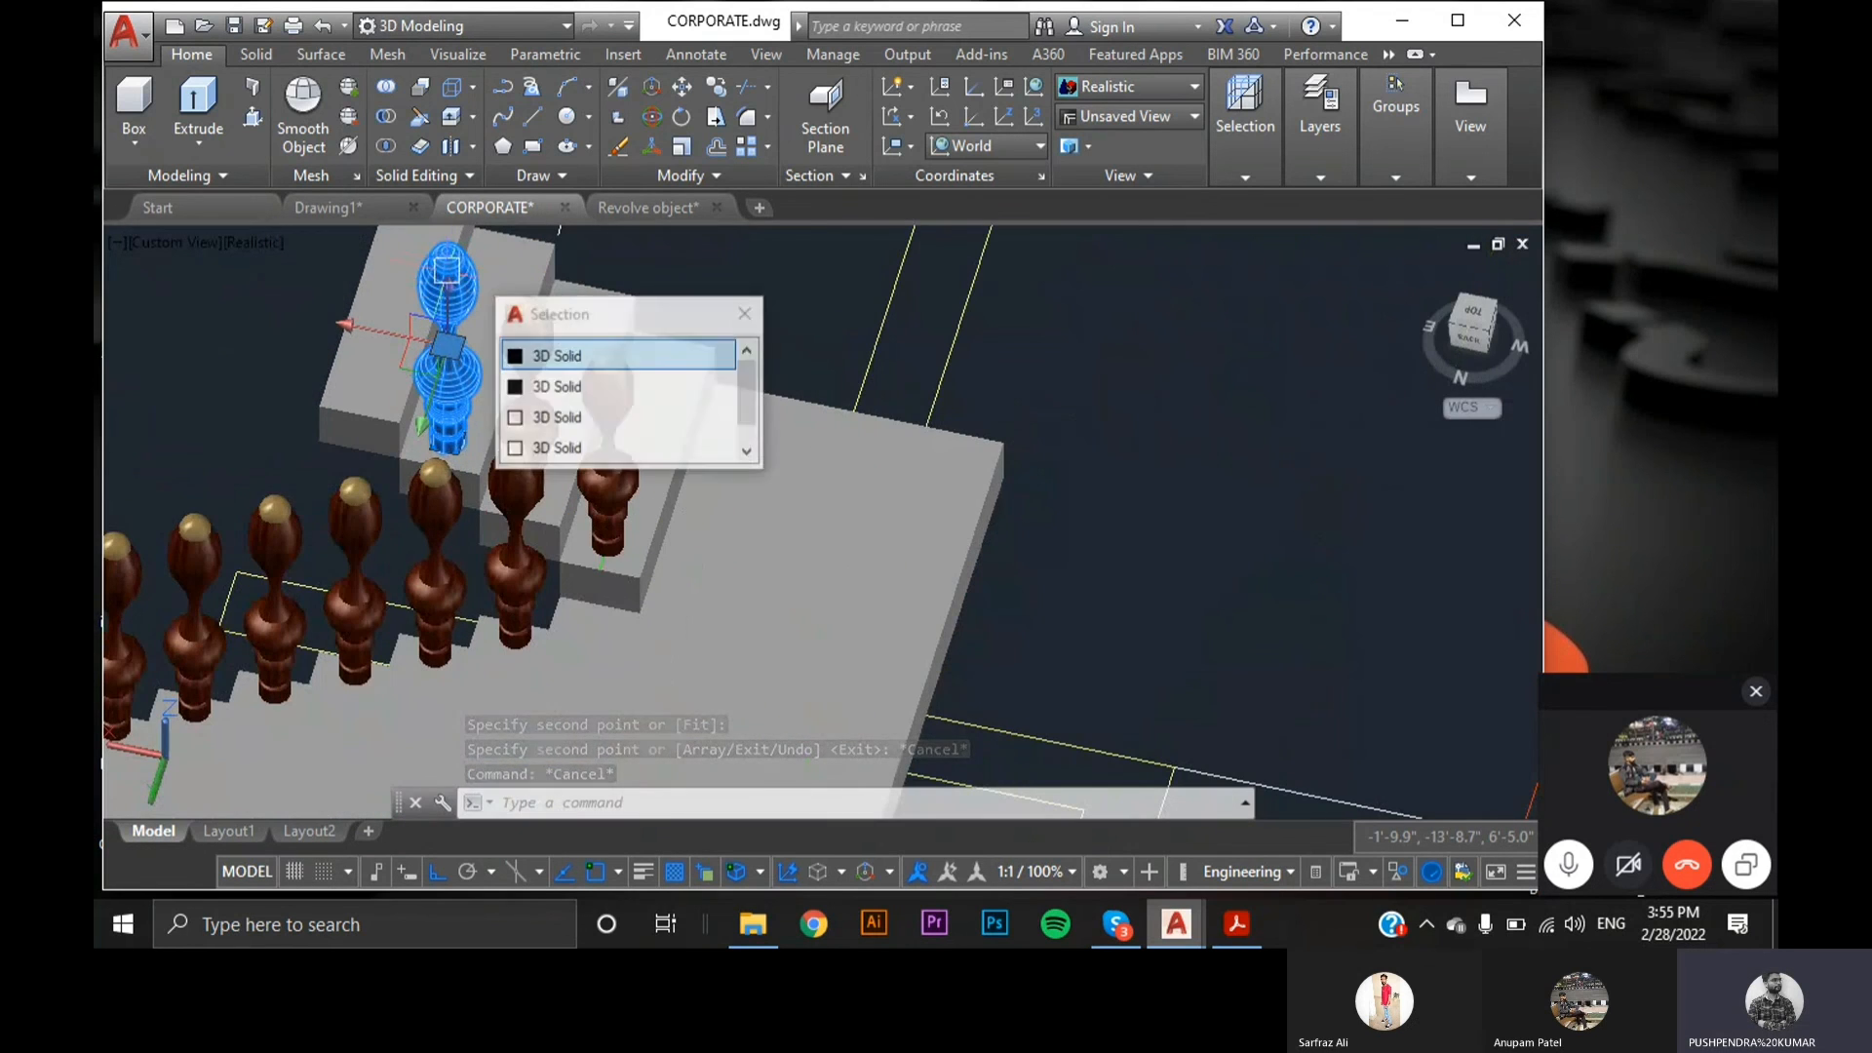
pyautogui.click(548, 355)
pyautogui.scroll(5, 435, 415)
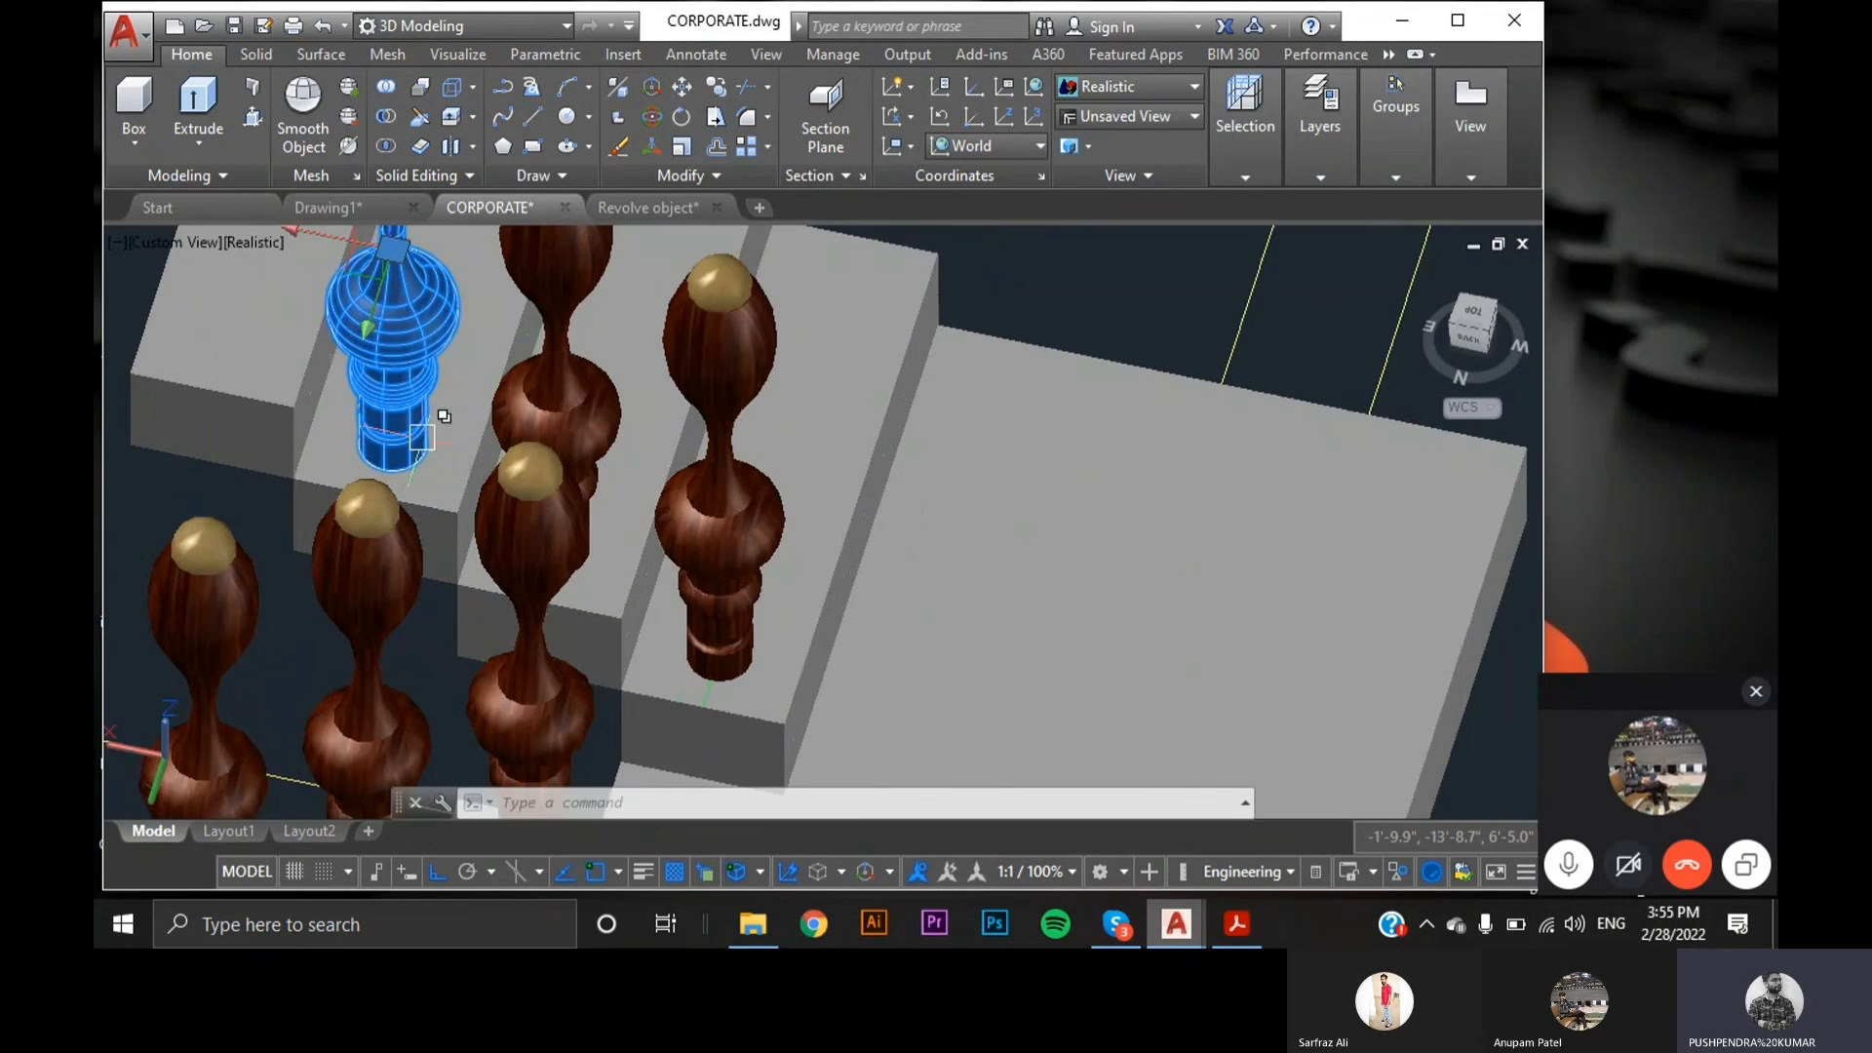
pyautogui.write('CP')
pyautogui.press('Return')
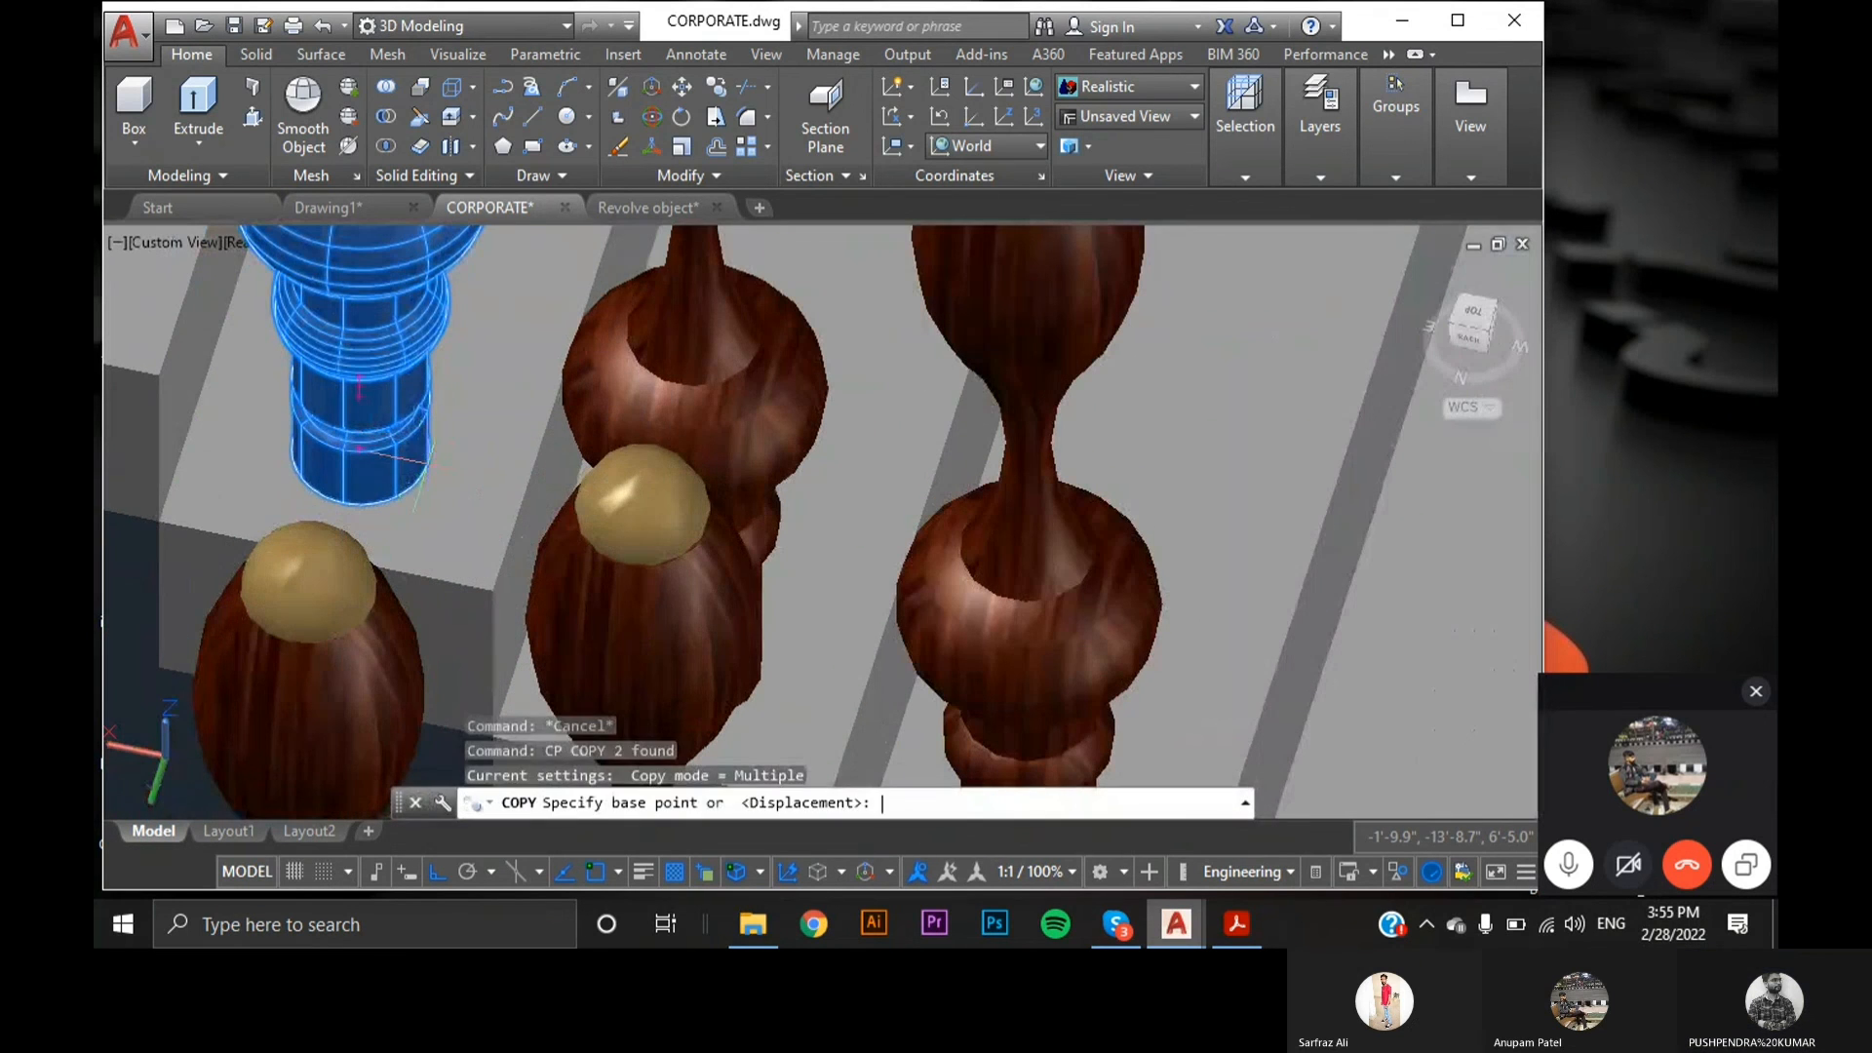
pyautogui.click(493, 591)
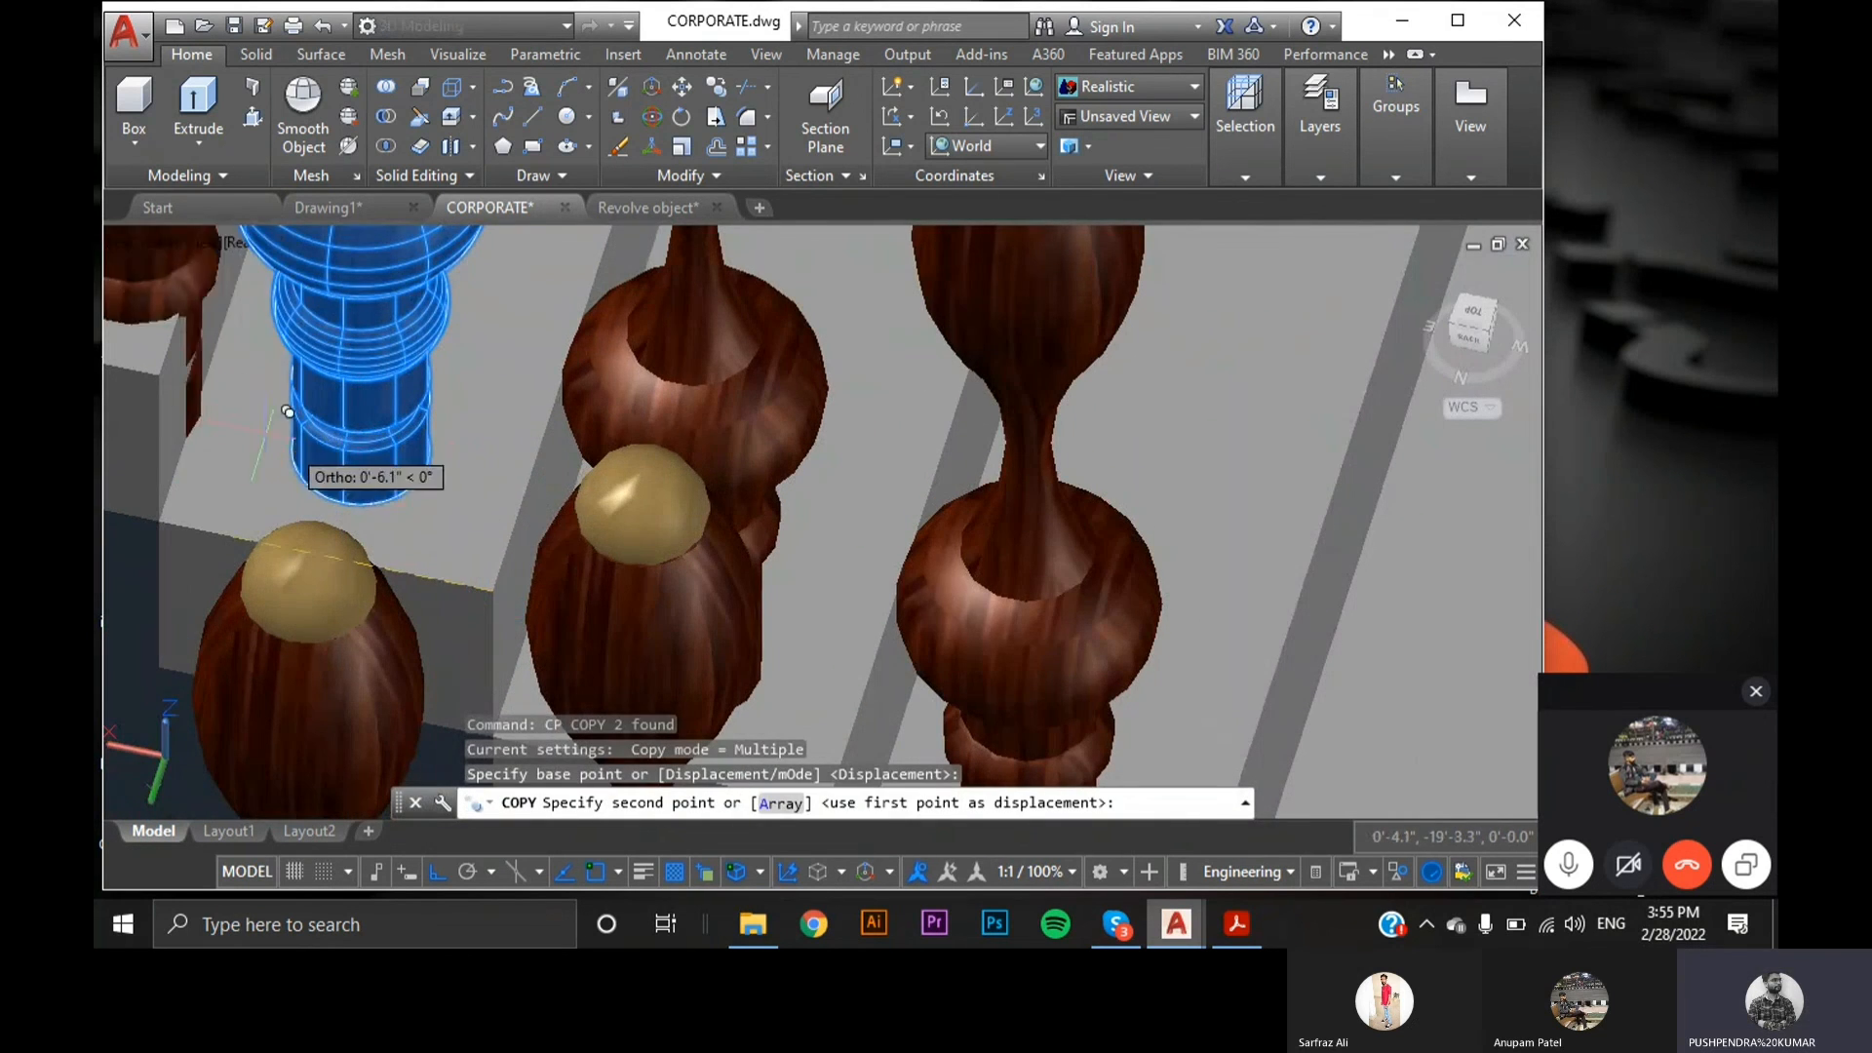
pyautogui.click(180, 354)
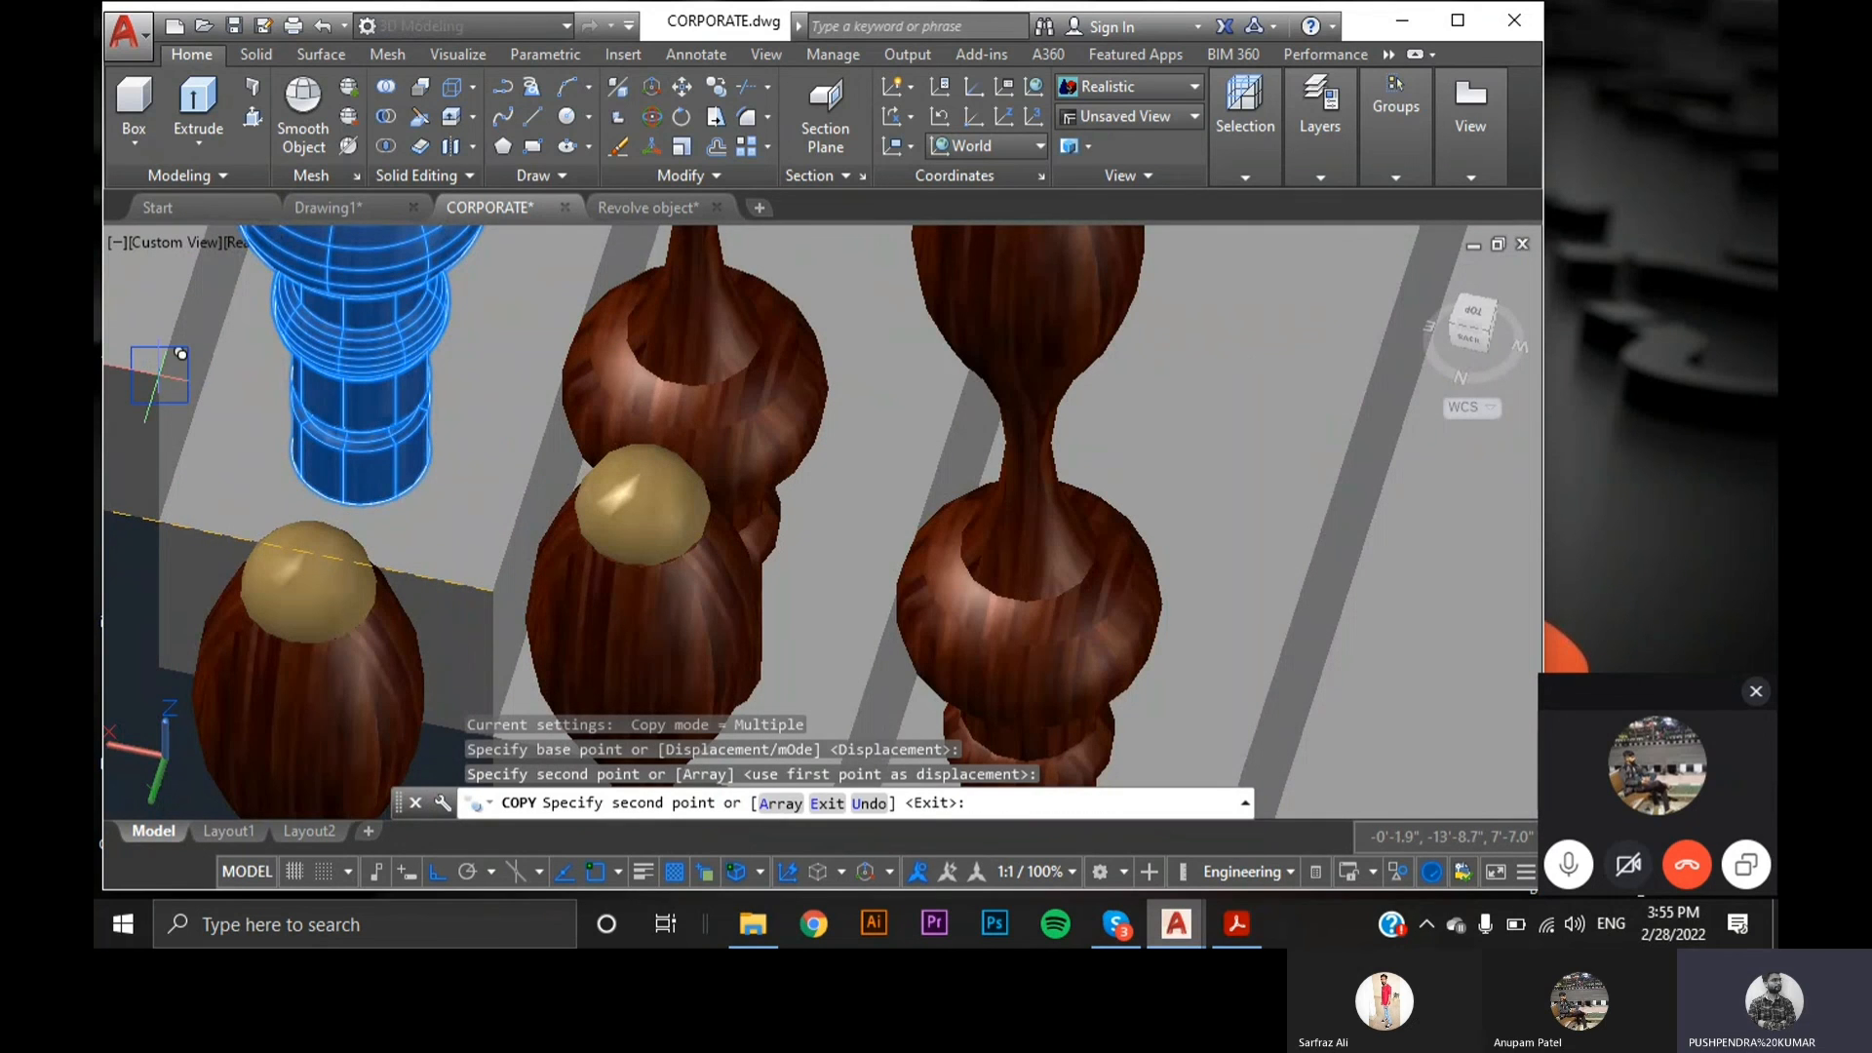
pyautogui.scroll(-8, 242, 408)
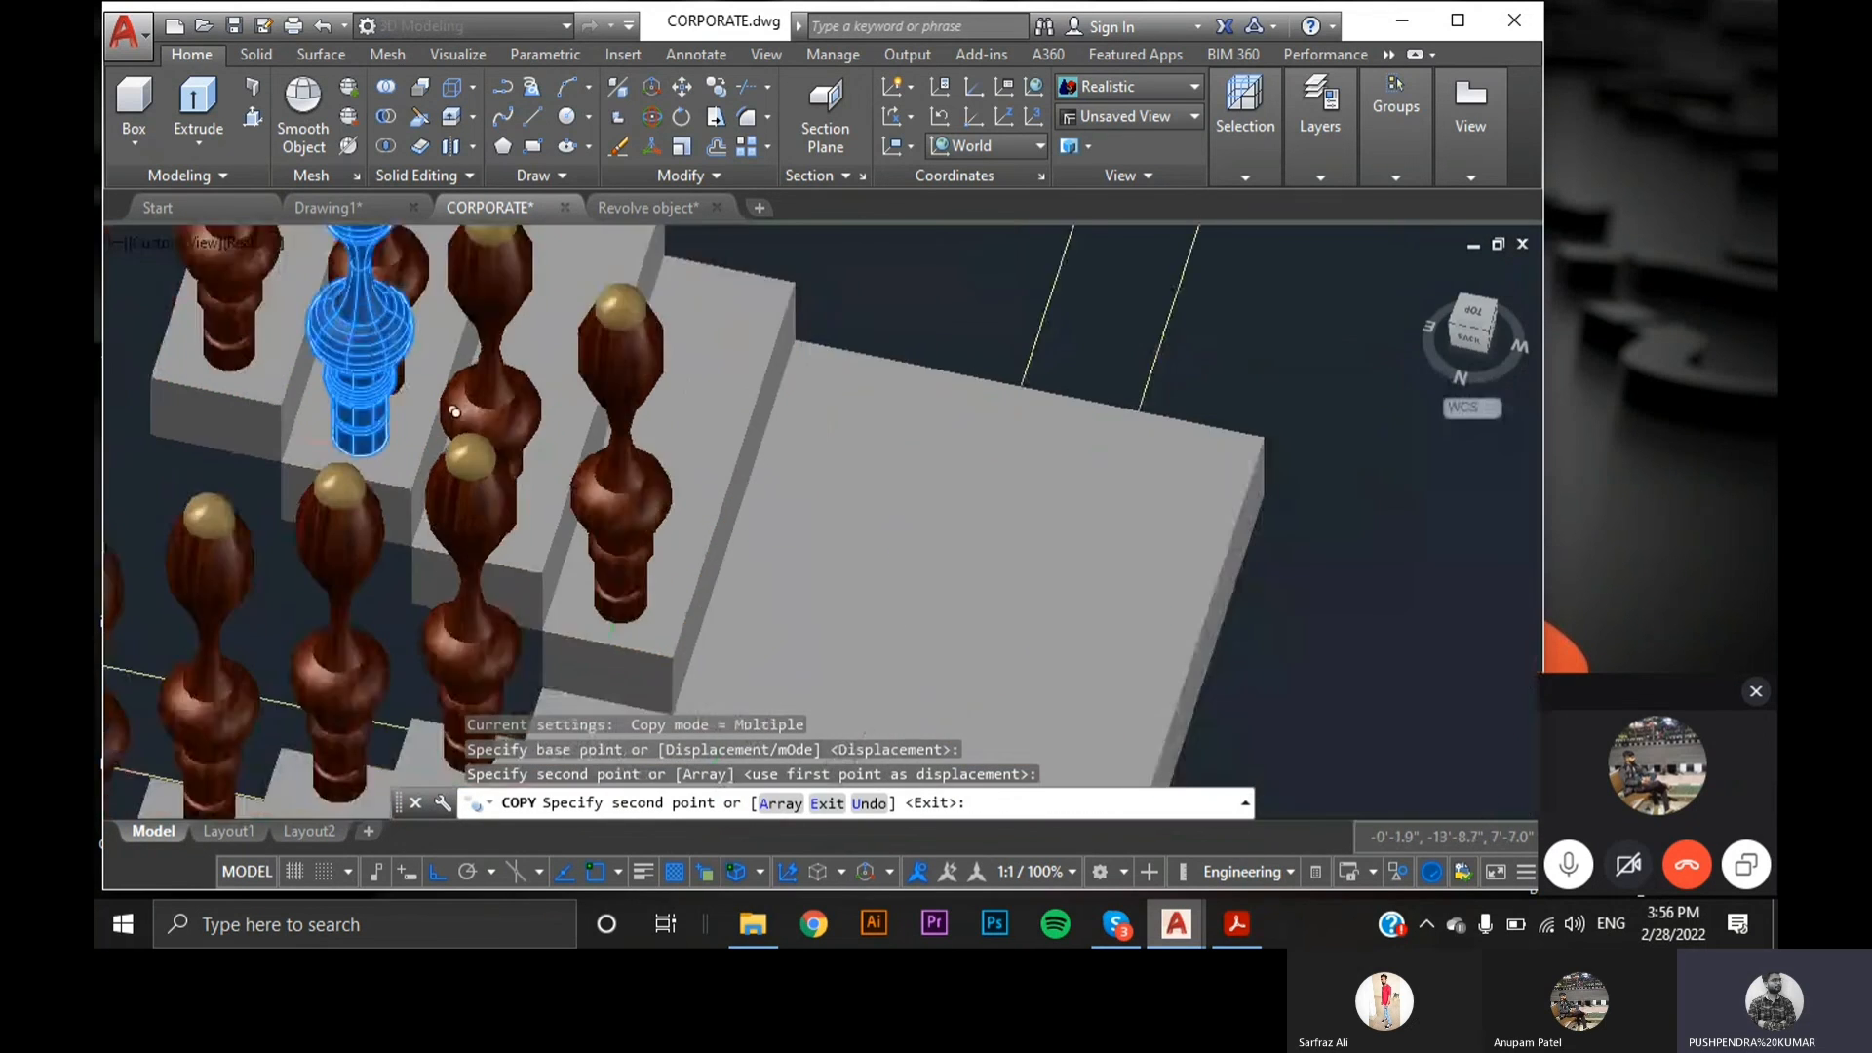
pyautogui.press('Escape')
pyautogui.keyDown('shift'); pyautogui.moveTo(1044, 543); pyautogui.dragTo(1058, 449, button='middle'); pyautogui.keyUp('shift')
pyautogui.moveTo(677, 606); pyautogui.dragTo(775, 557, button='middle')
pyautogui.keyDown('shift'); pyautogui.moveTo(1178, 538); pyautogui.dragTo(753, 617, button='middle'); pyautogui.keyUp('shift')
pyautogui.moveTo(819, 698); pyautogui.dragTo(969, 683)
pyautogui.press('Escape')
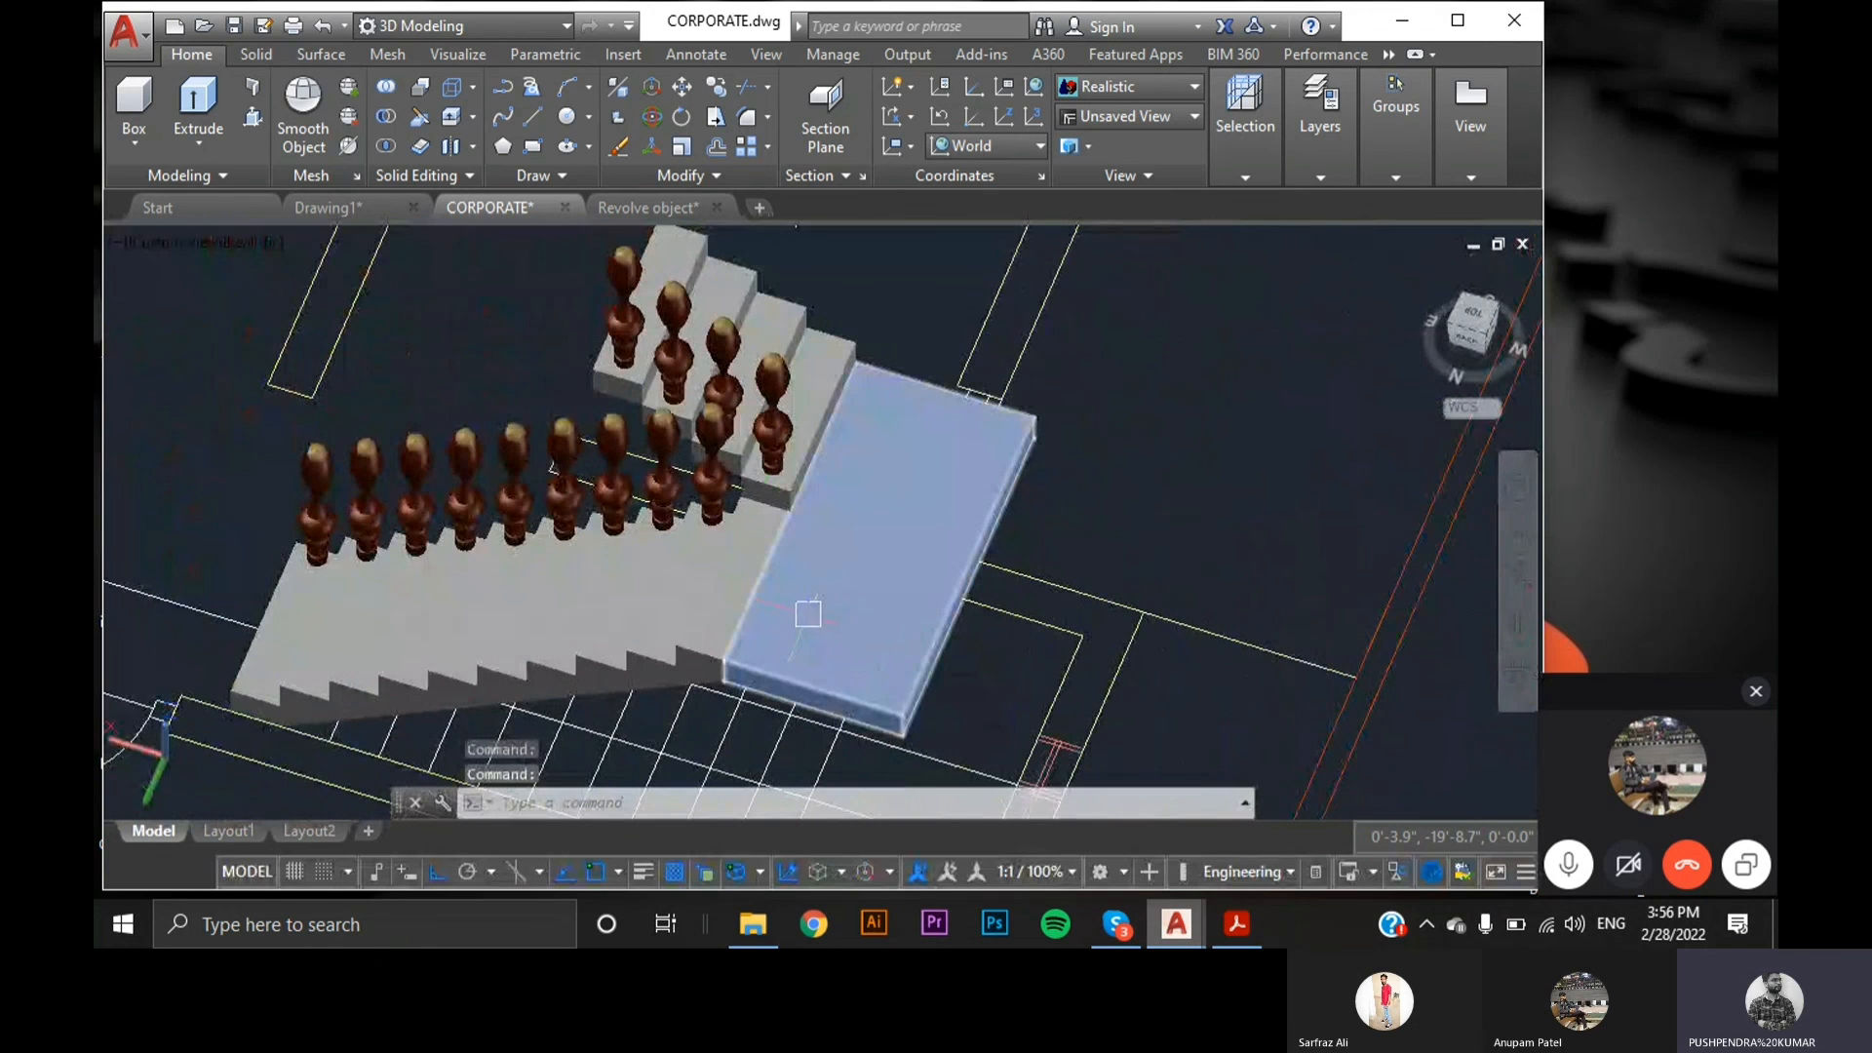